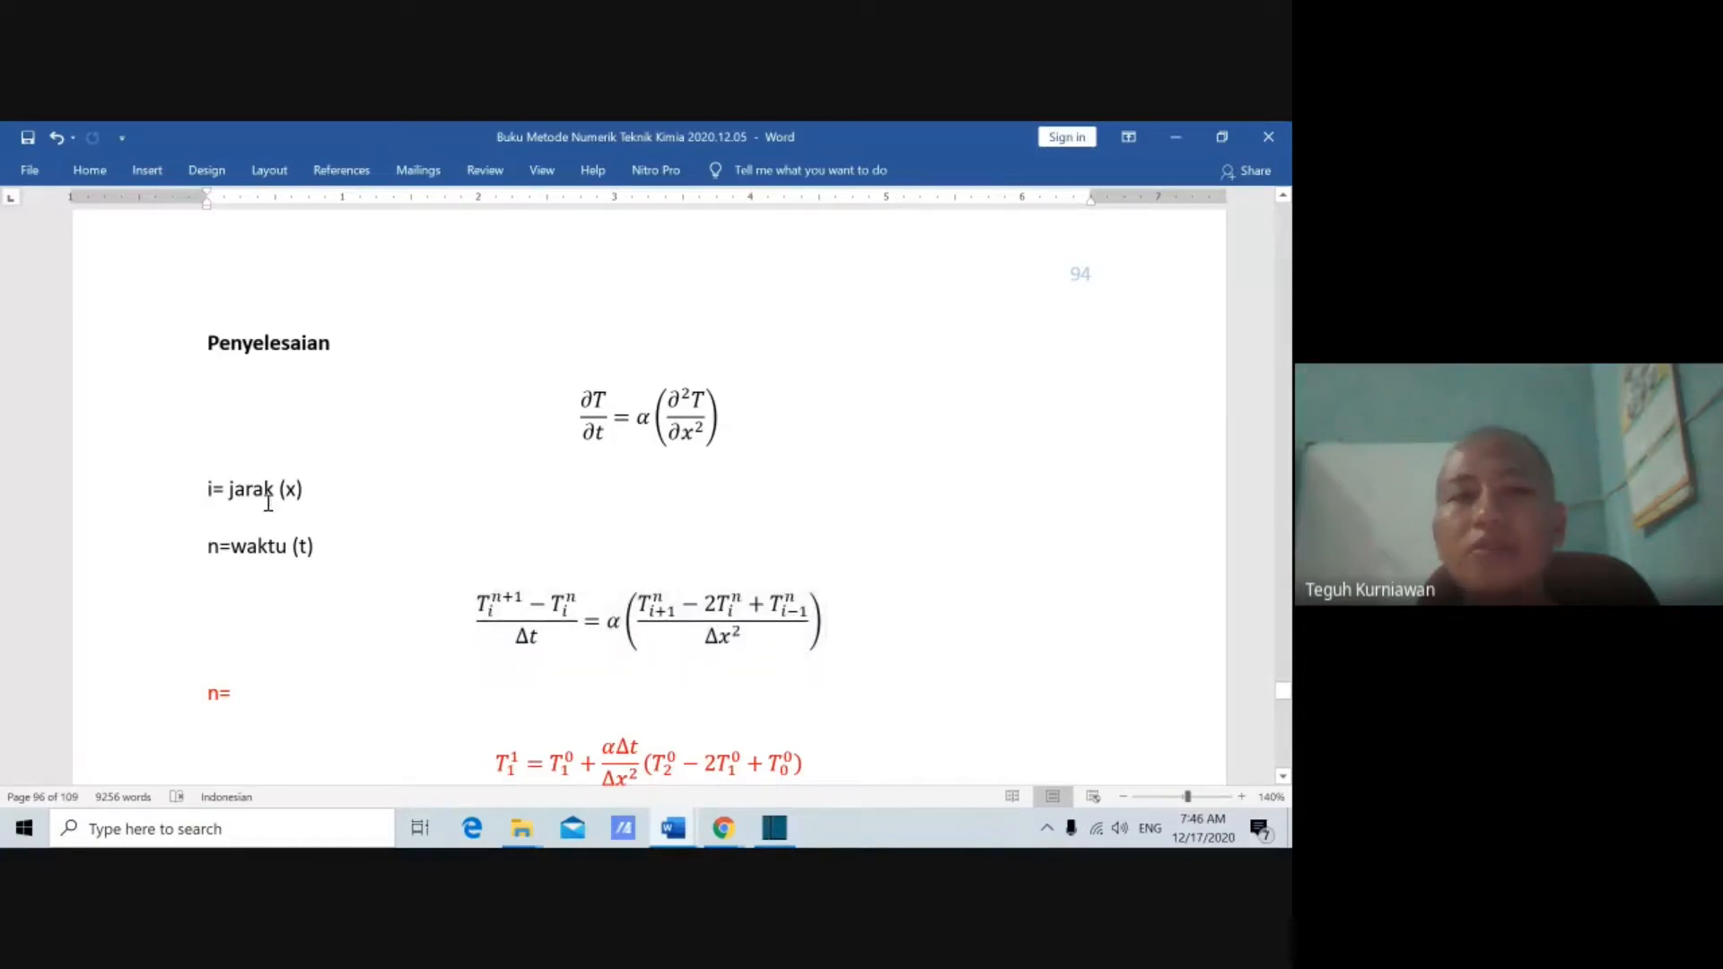
Step: Examine the heat equation, the i and n definitions, and the time-derivative term of the finite-difference equation under Penyelesaian
{"action": "left_click", "coordinate": [188, 502]}
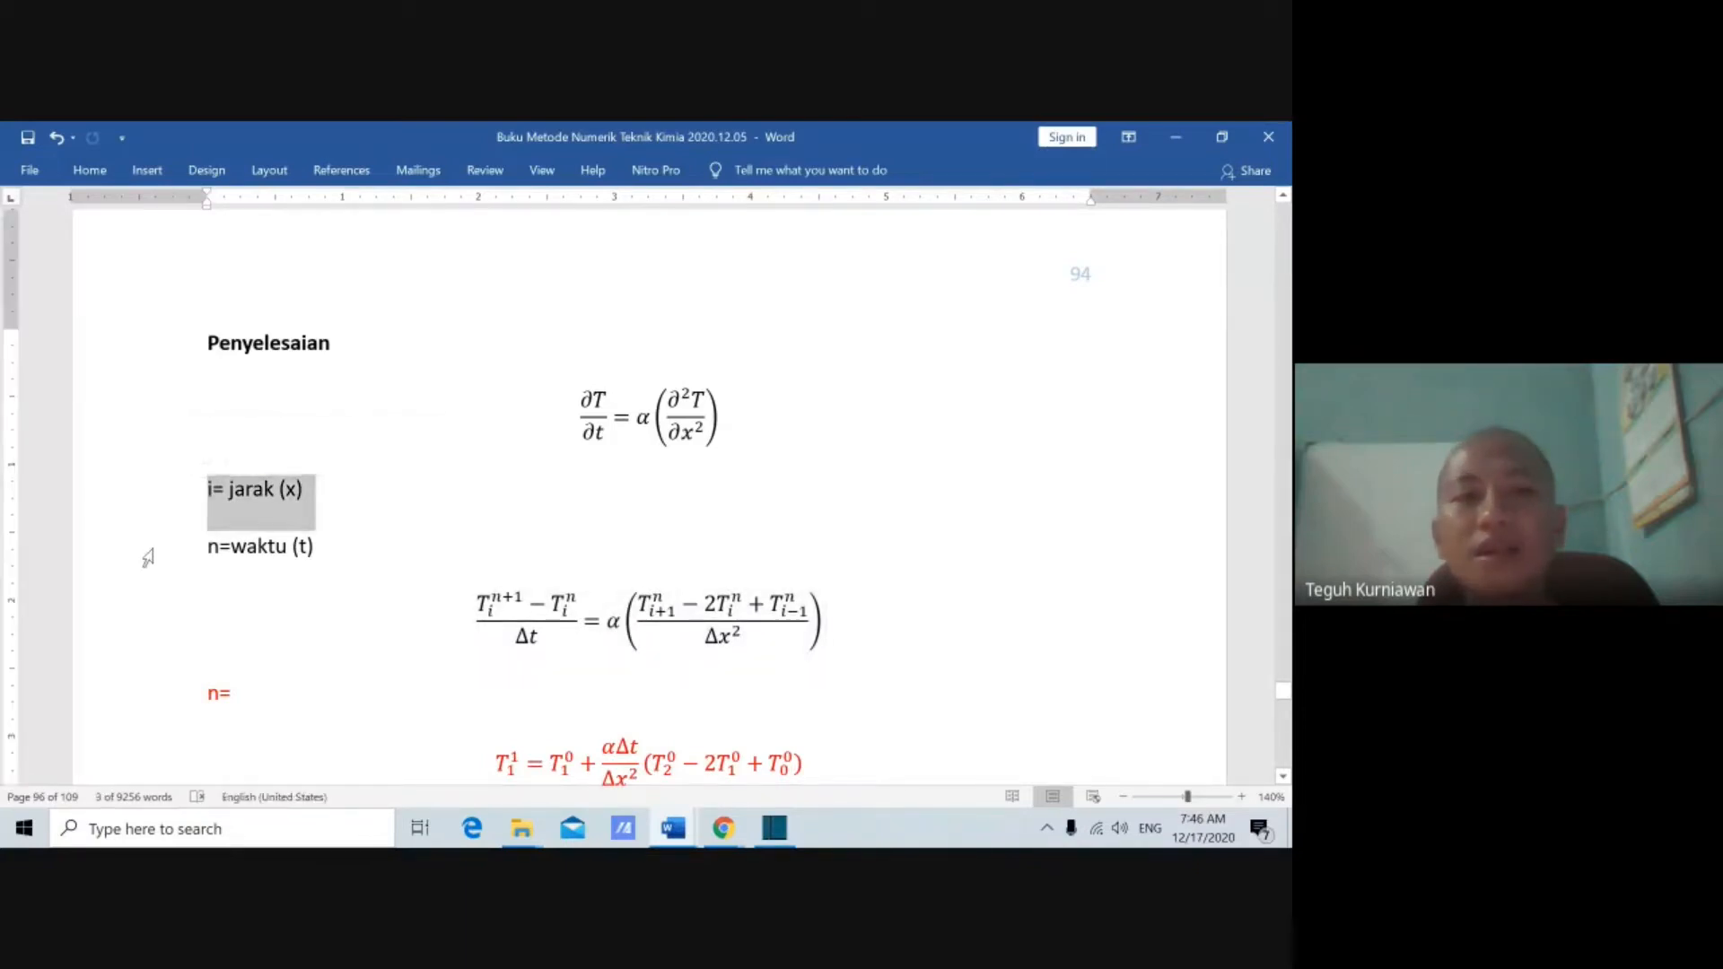
{"action": "left_click", "coordinate": [148, 557]}
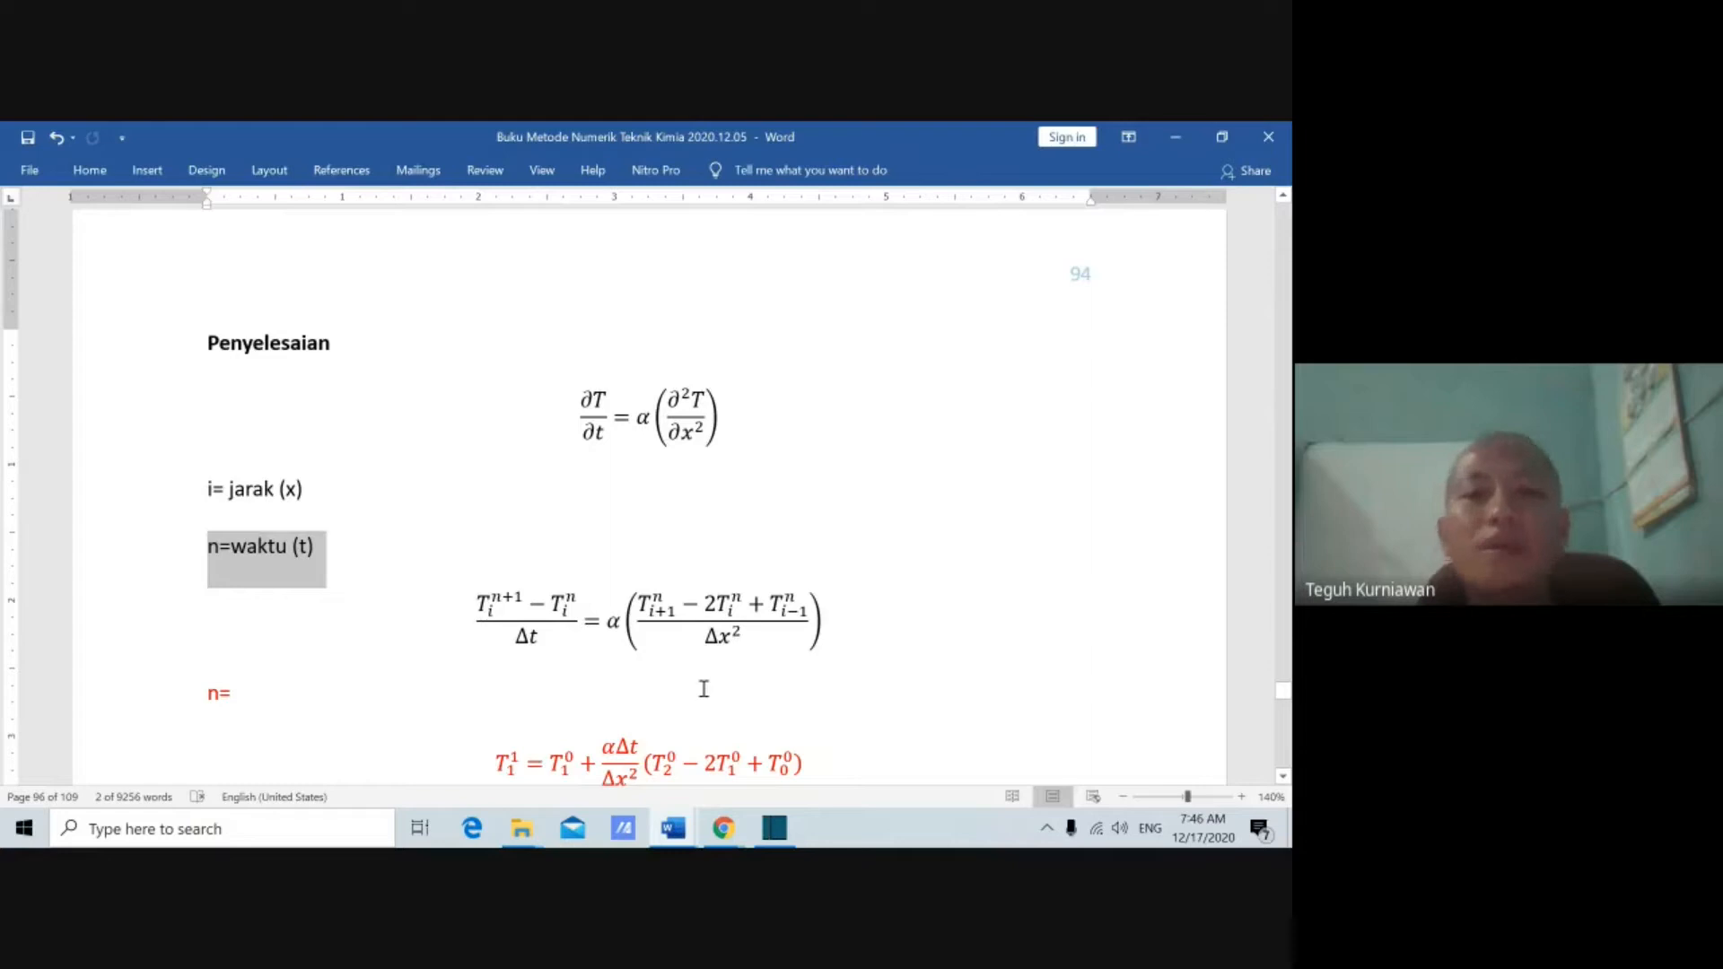
{"action": "left_click", "coordinate": [678, 669]}
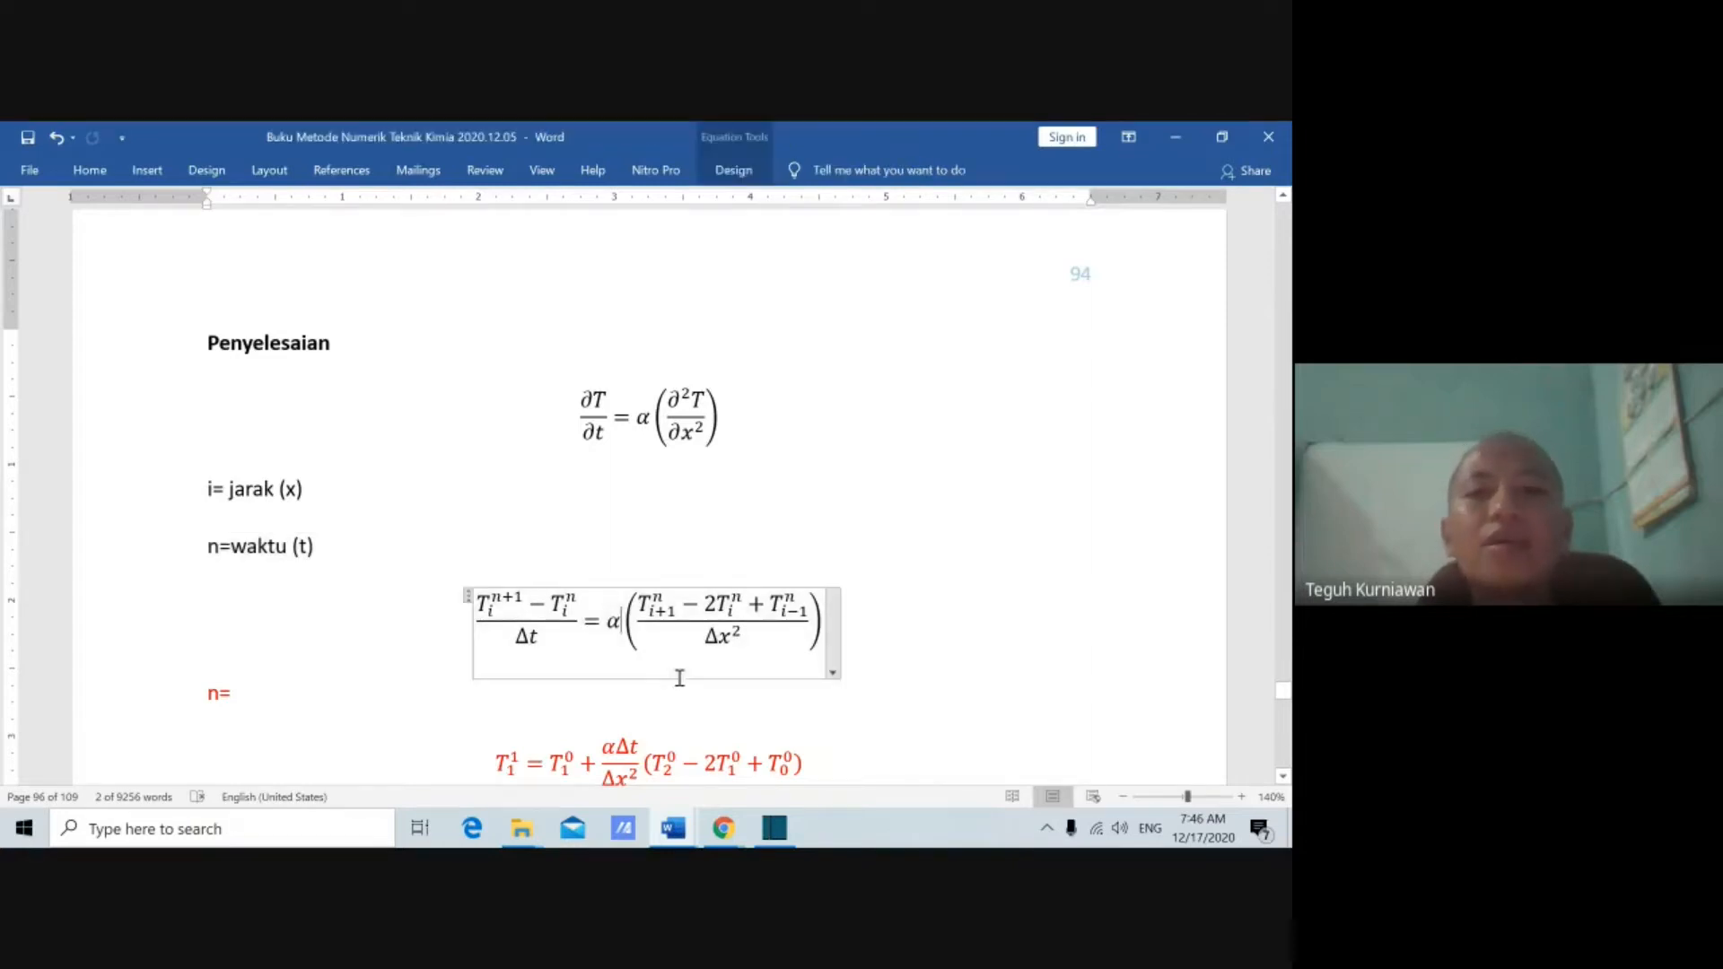
{"action": "left_click", "coordinate": [595, 426]}
{"action": "left_click_drag", "start_coordinate": [596, 426], "coordinate": [565, 420]}
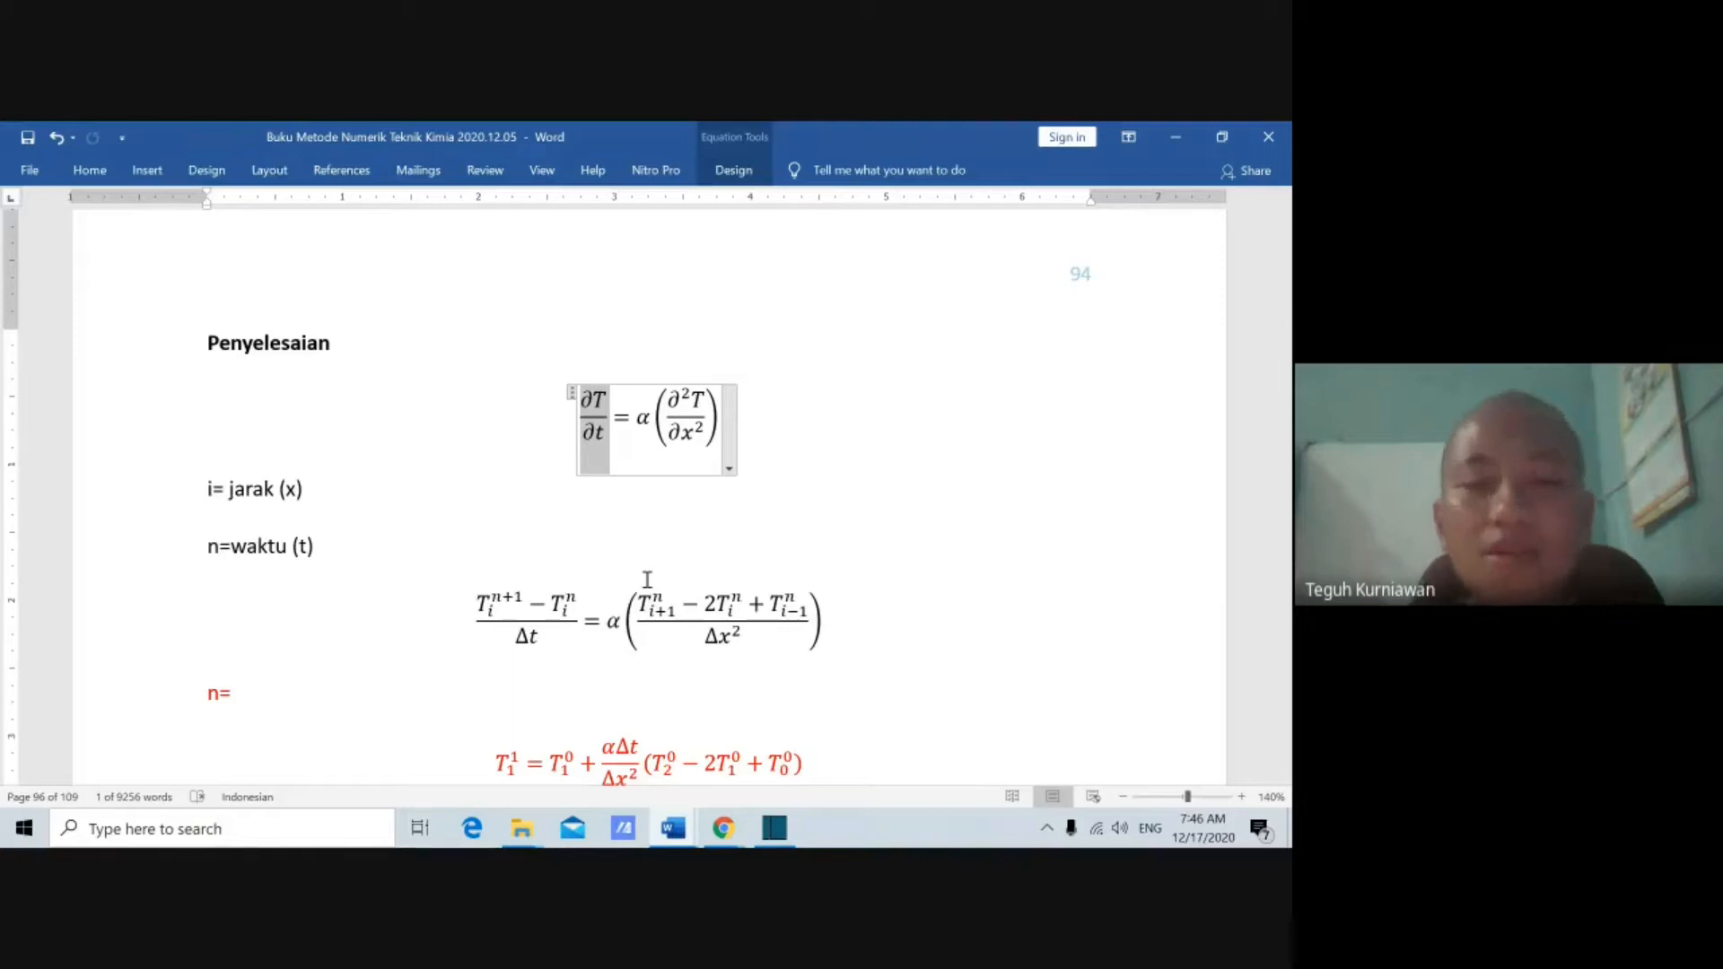
{"action": "left_click", "coordinate": [572, 625]}
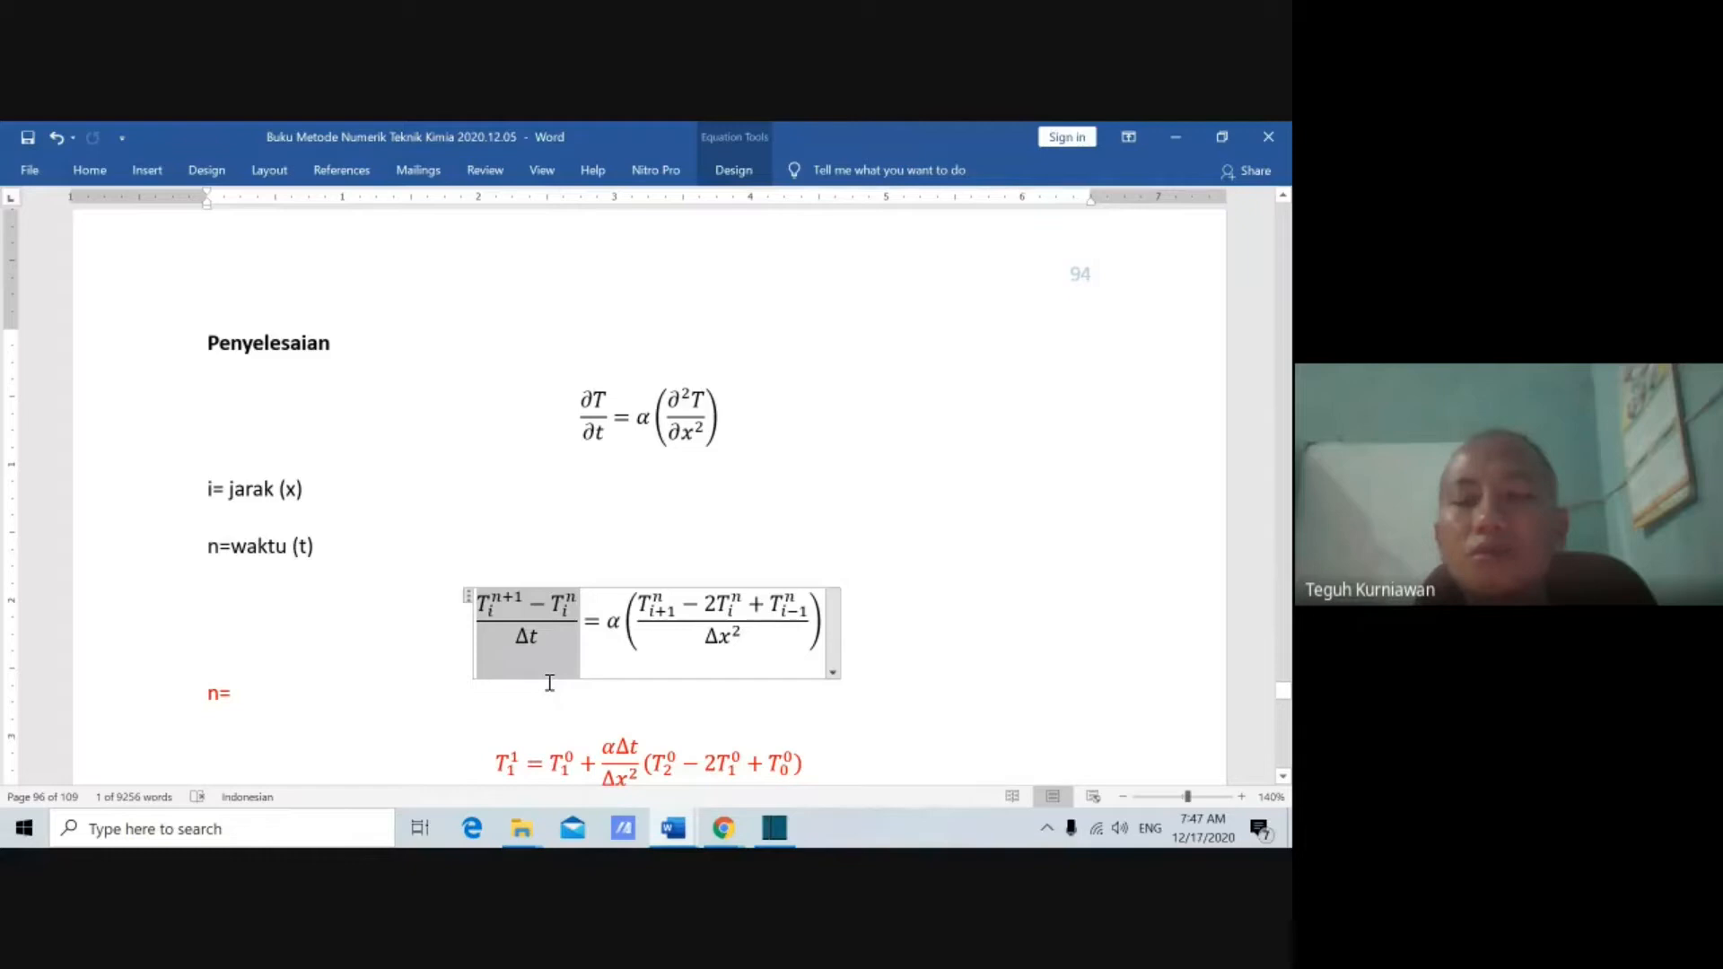
{"action": "scroll", "coordinate": [549, 682], "scroll_direction": "down", "scroll_amount": 1}
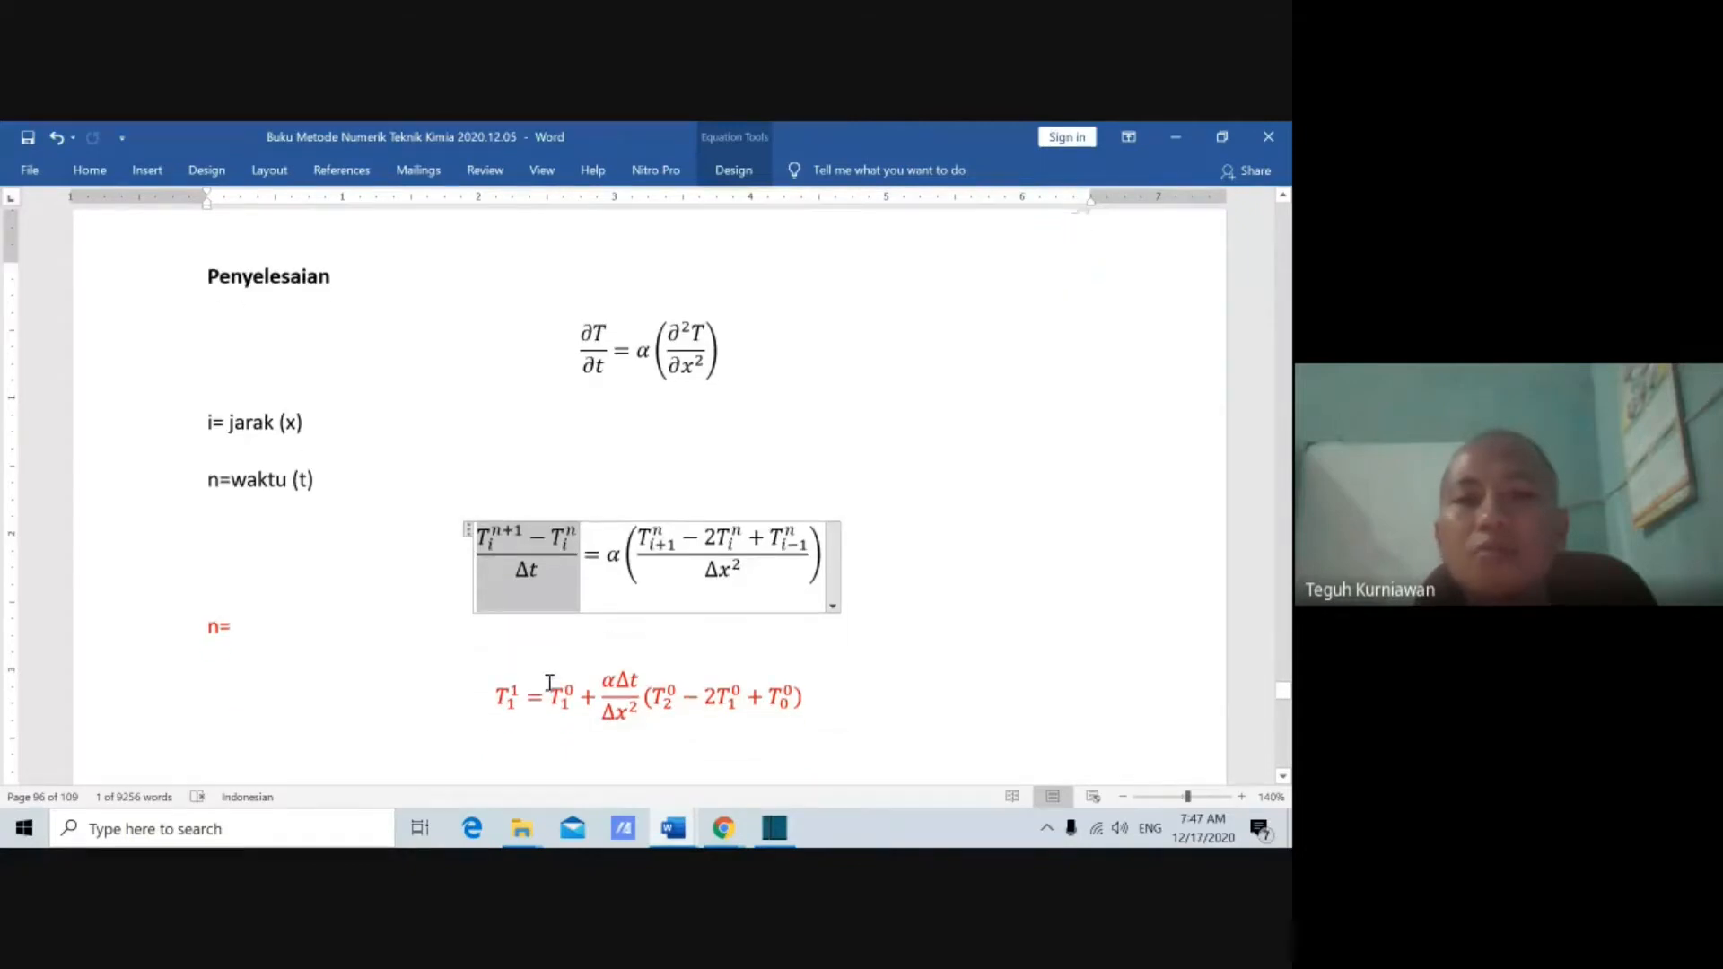
{"action": "left_click", "coordinate": [548, 576]}
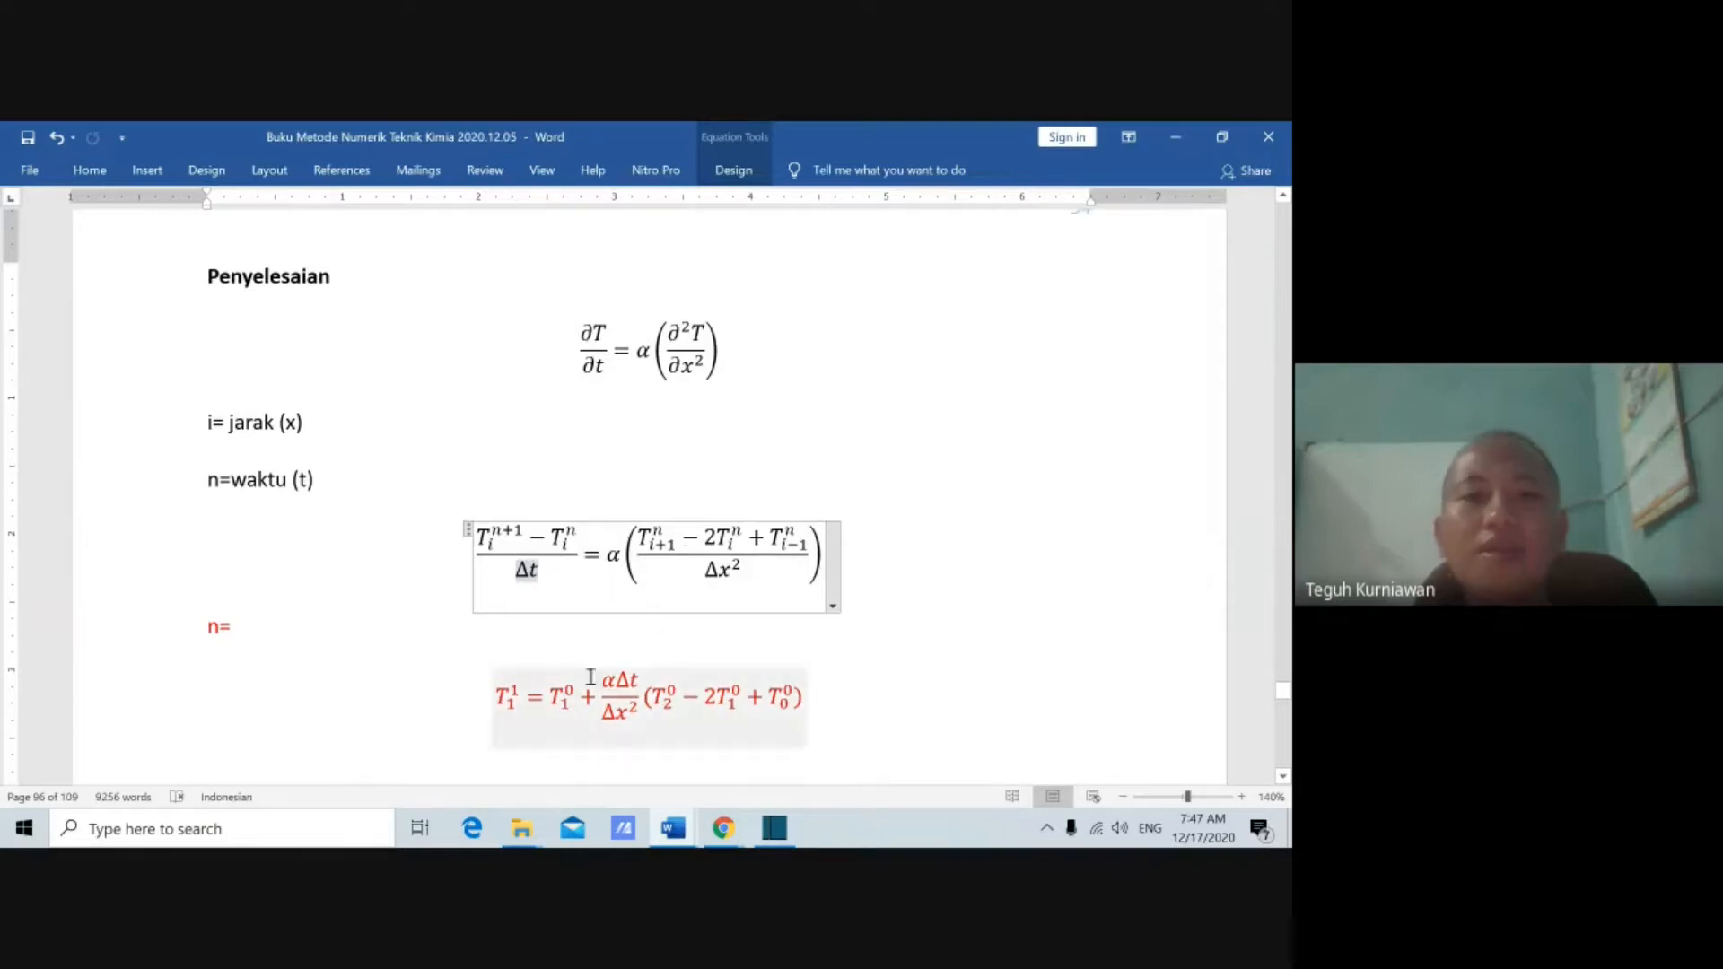
Step: Duplicate the red T_1^1 equation beneath the "n=" line and remove the blank line between the two copies
{"action": "left_click", "coordinate": [280, 698]}
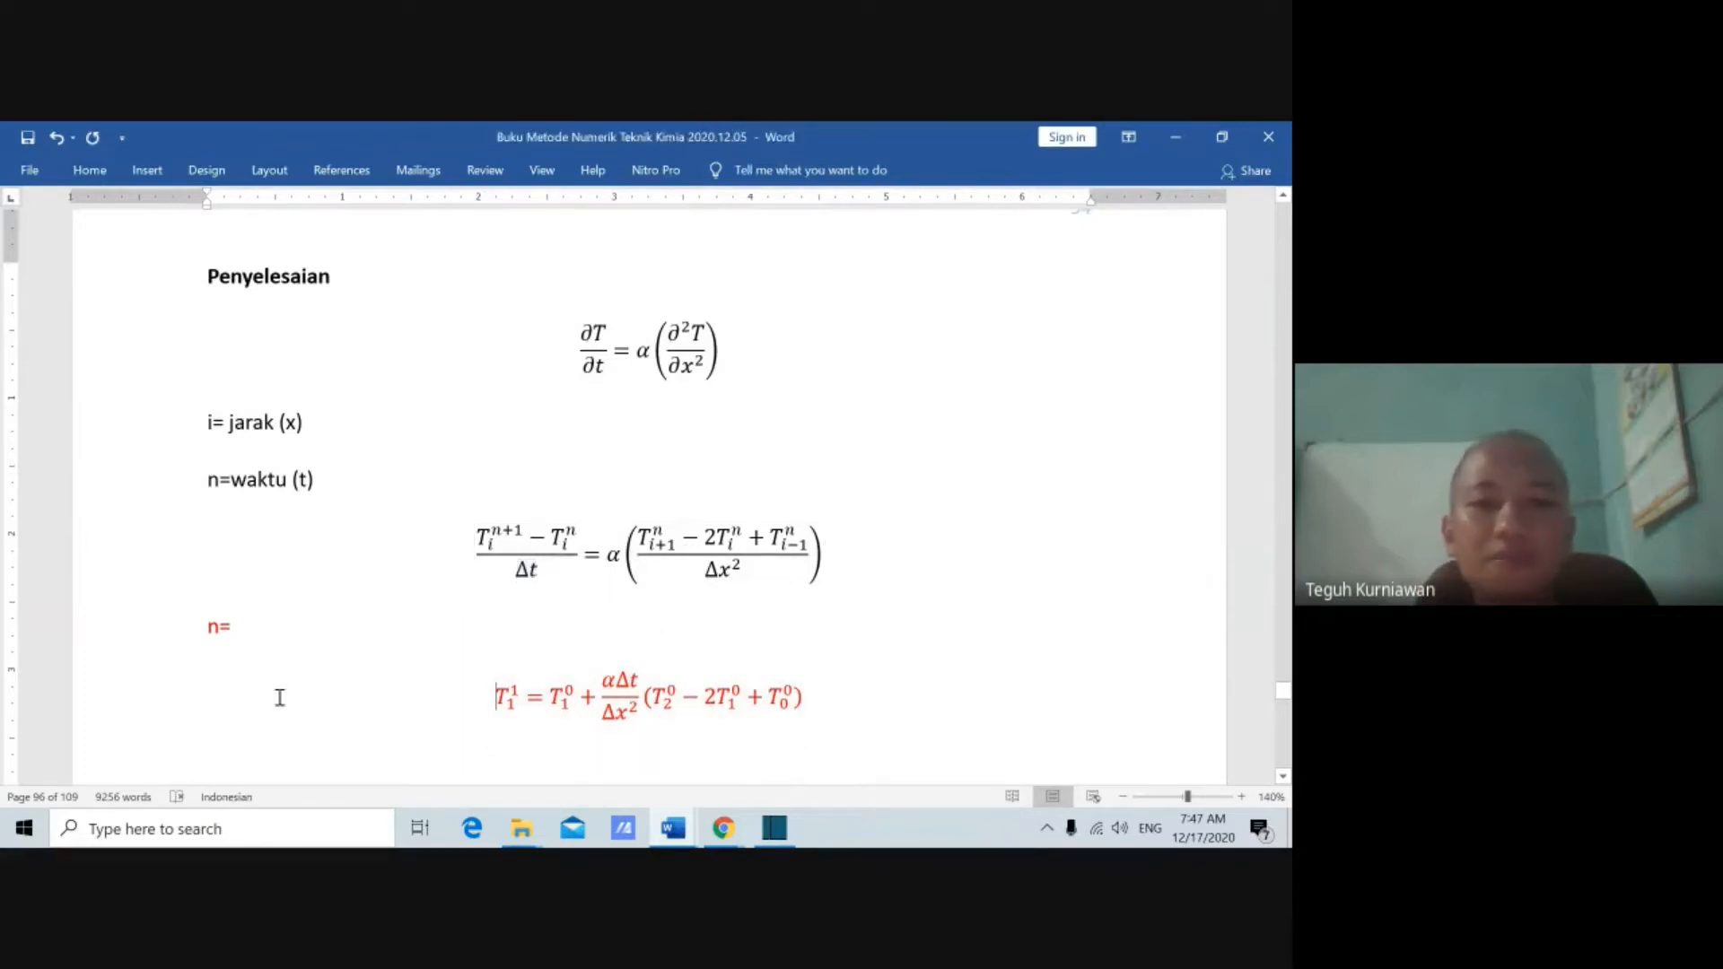
{"action": "left_click", "coordinate": [177, 712]}
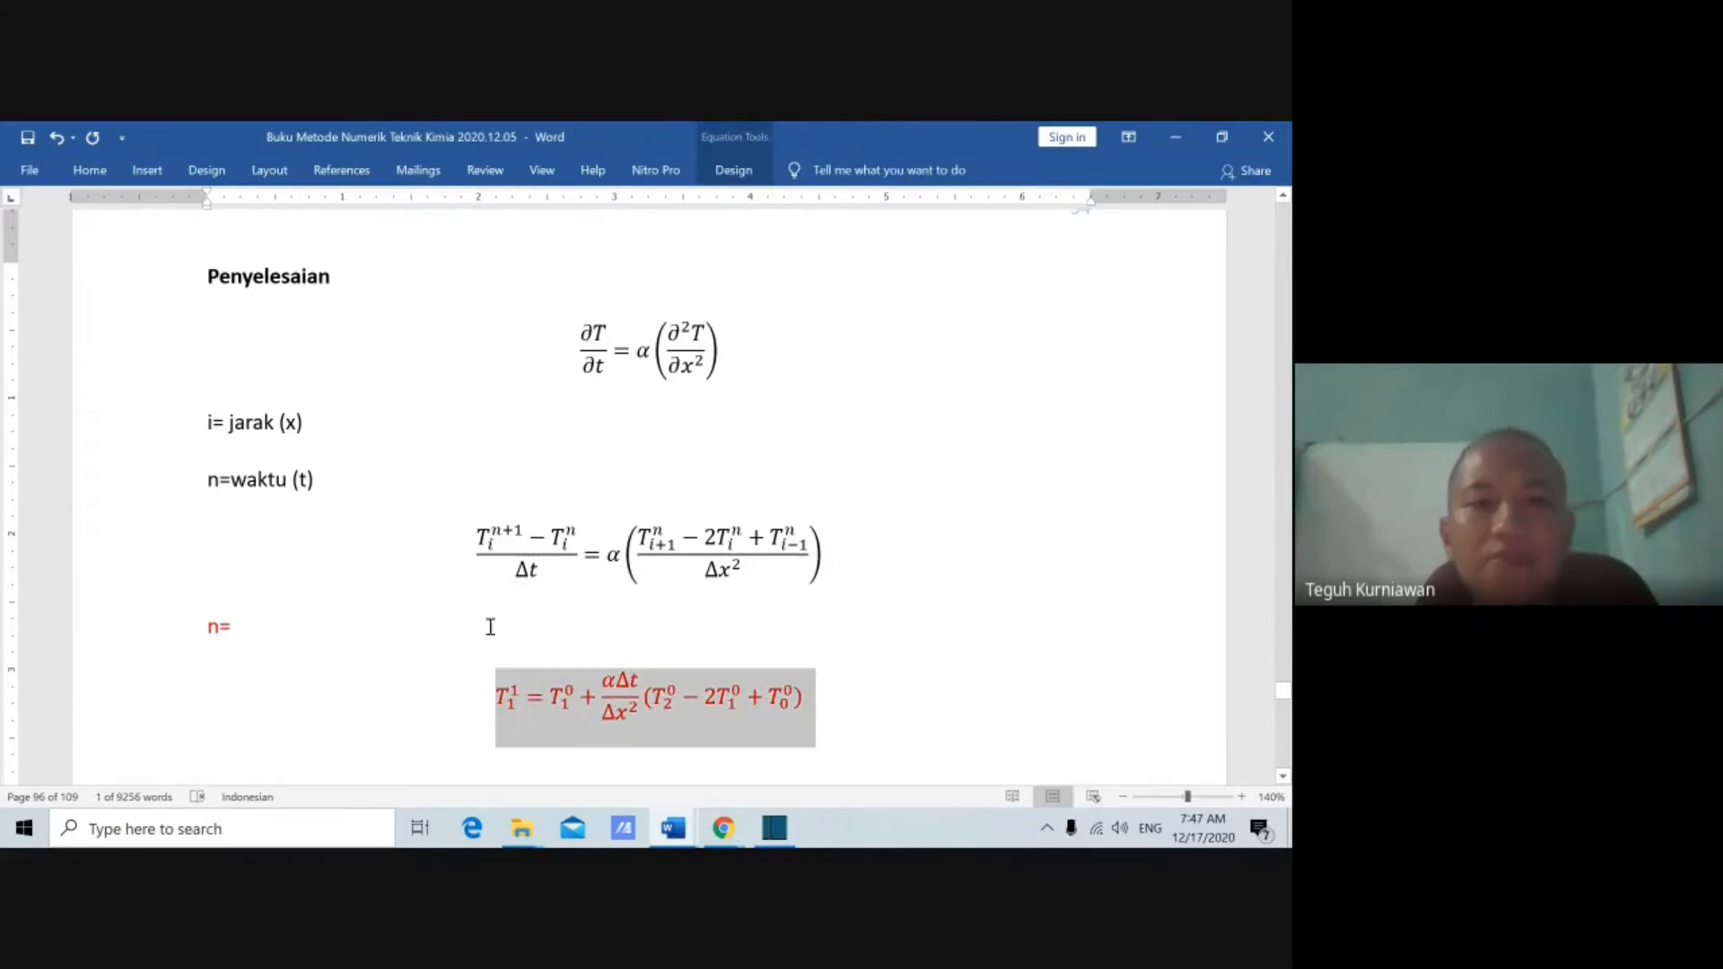
{"action": "left_click", "coordinate": [595, 626]}
{"action": "key", "text": "Return"}
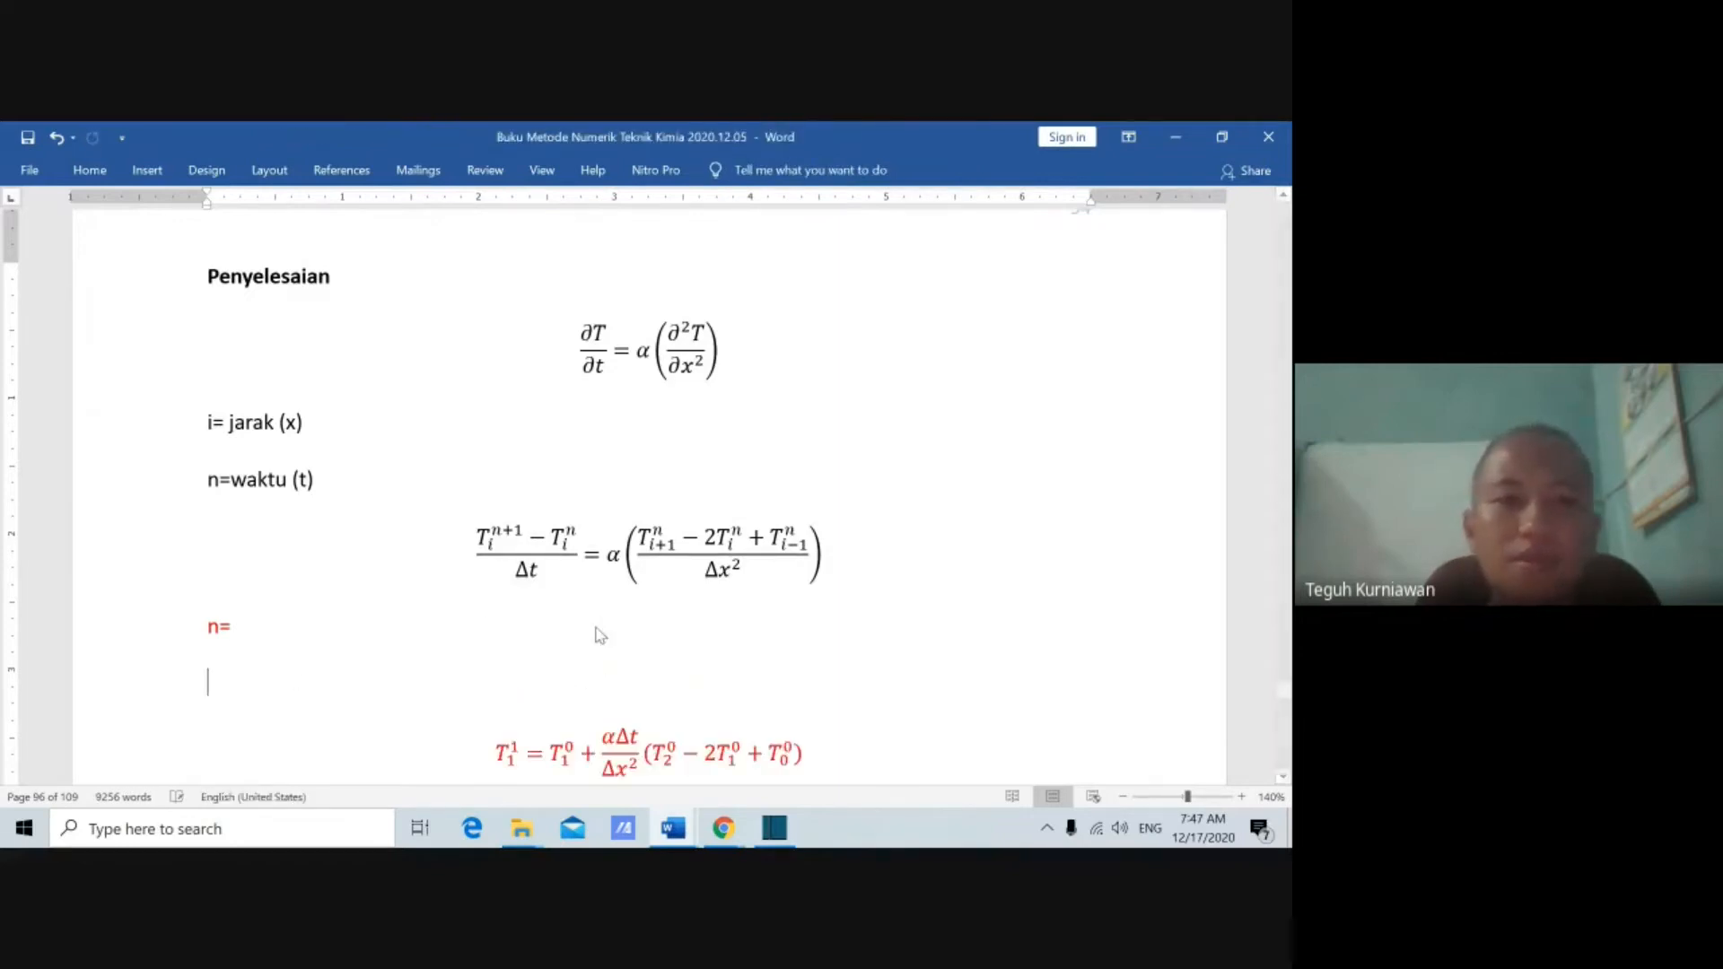
{"action": "key", "text": "ctrl+v"}
{"action": "scroll", "coordinate": [611, 648], "scroll_direction": "down", "scroll_amount": 3}
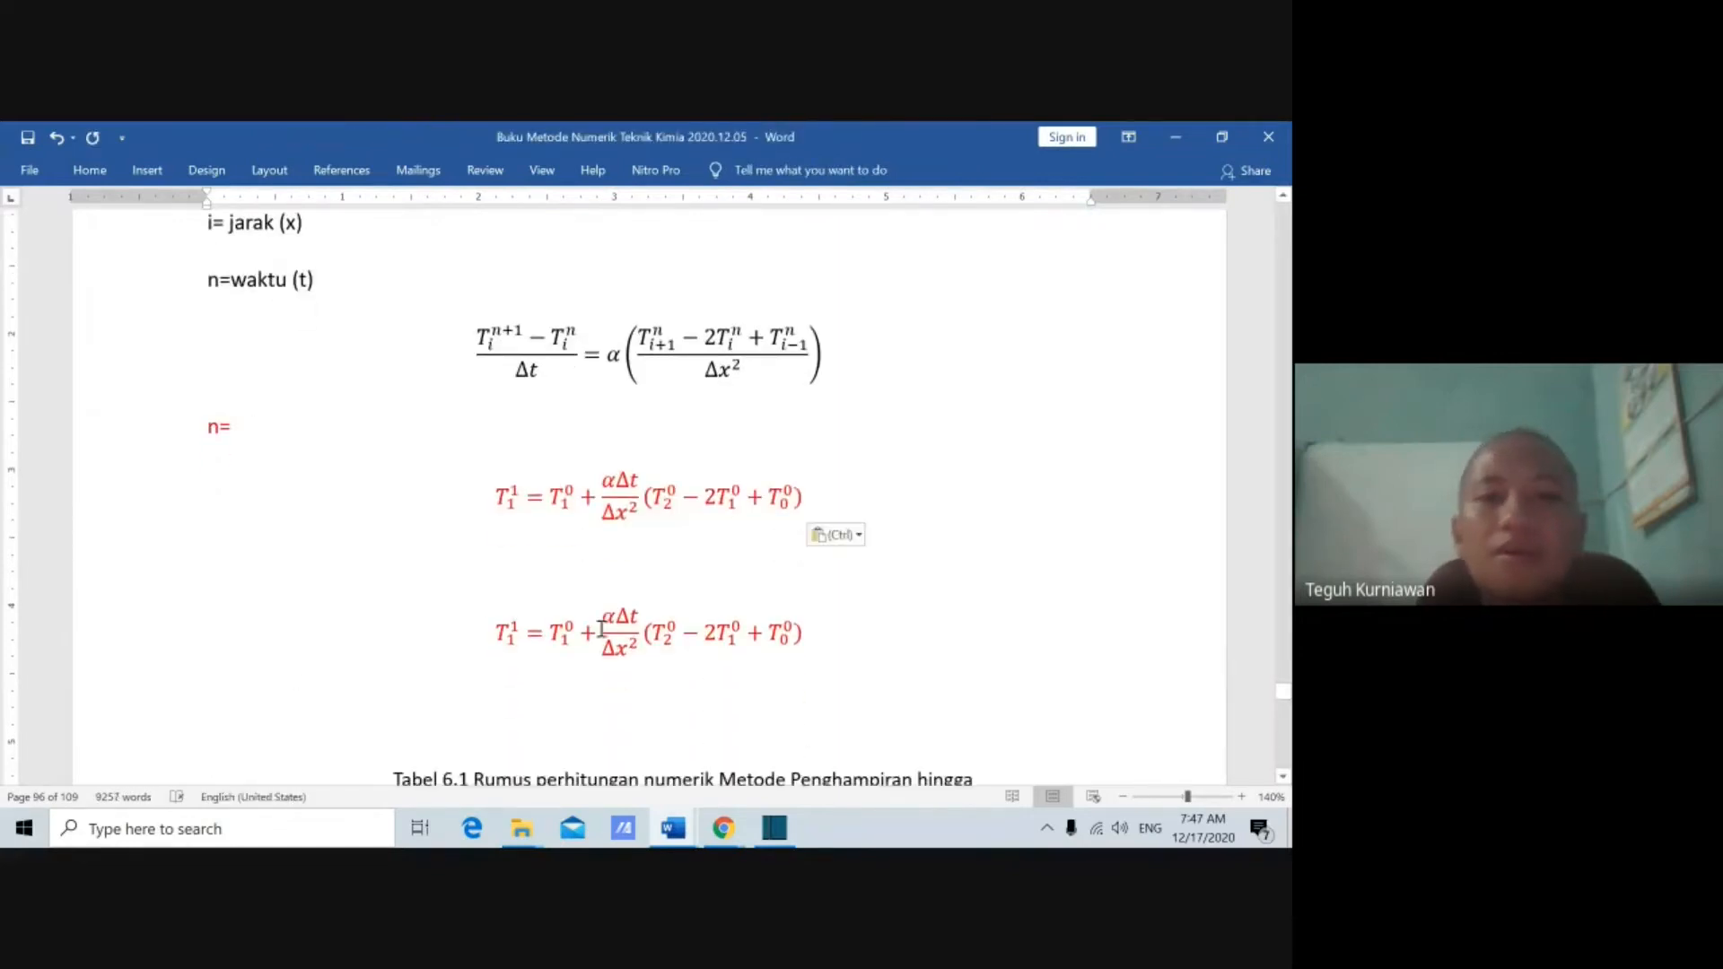
{"action": "key", "text": "Delete"}
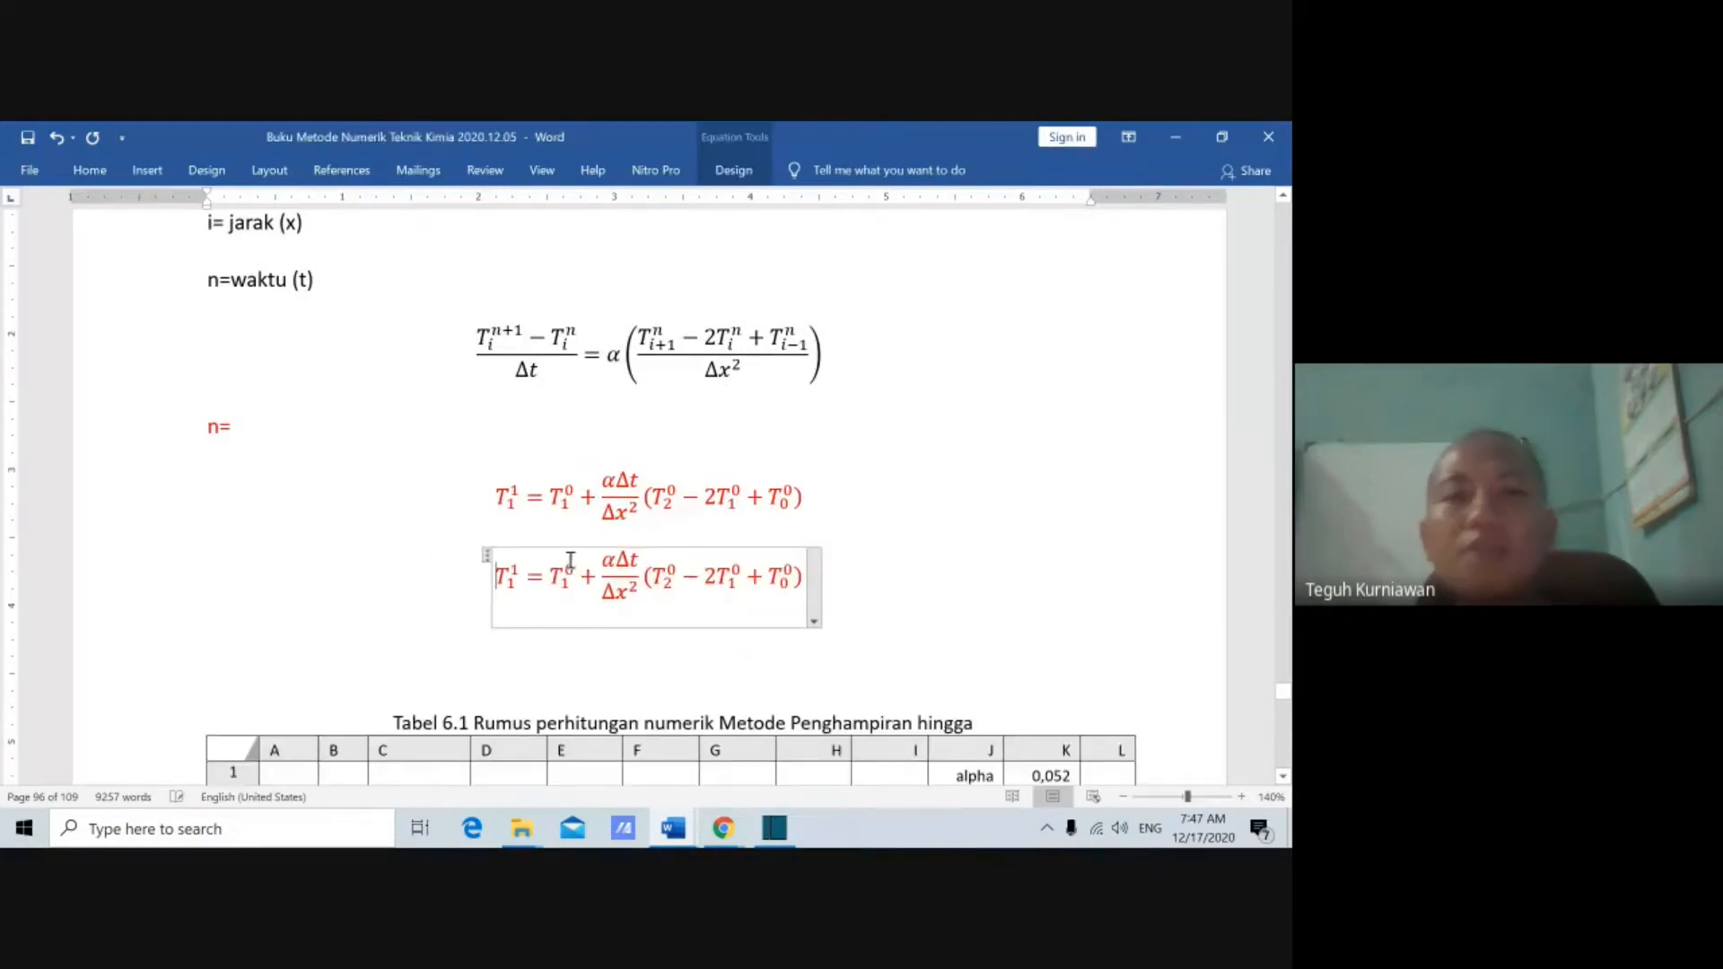
Step: In the upper red equation, change T_1^1 to T_i^{n+1} and the first T_1^0 after the equals sign to T_i^n
{"action": "scroll", "coordinate": [537, 530], "scroll_direction": "up", "scroll_amount": 1}
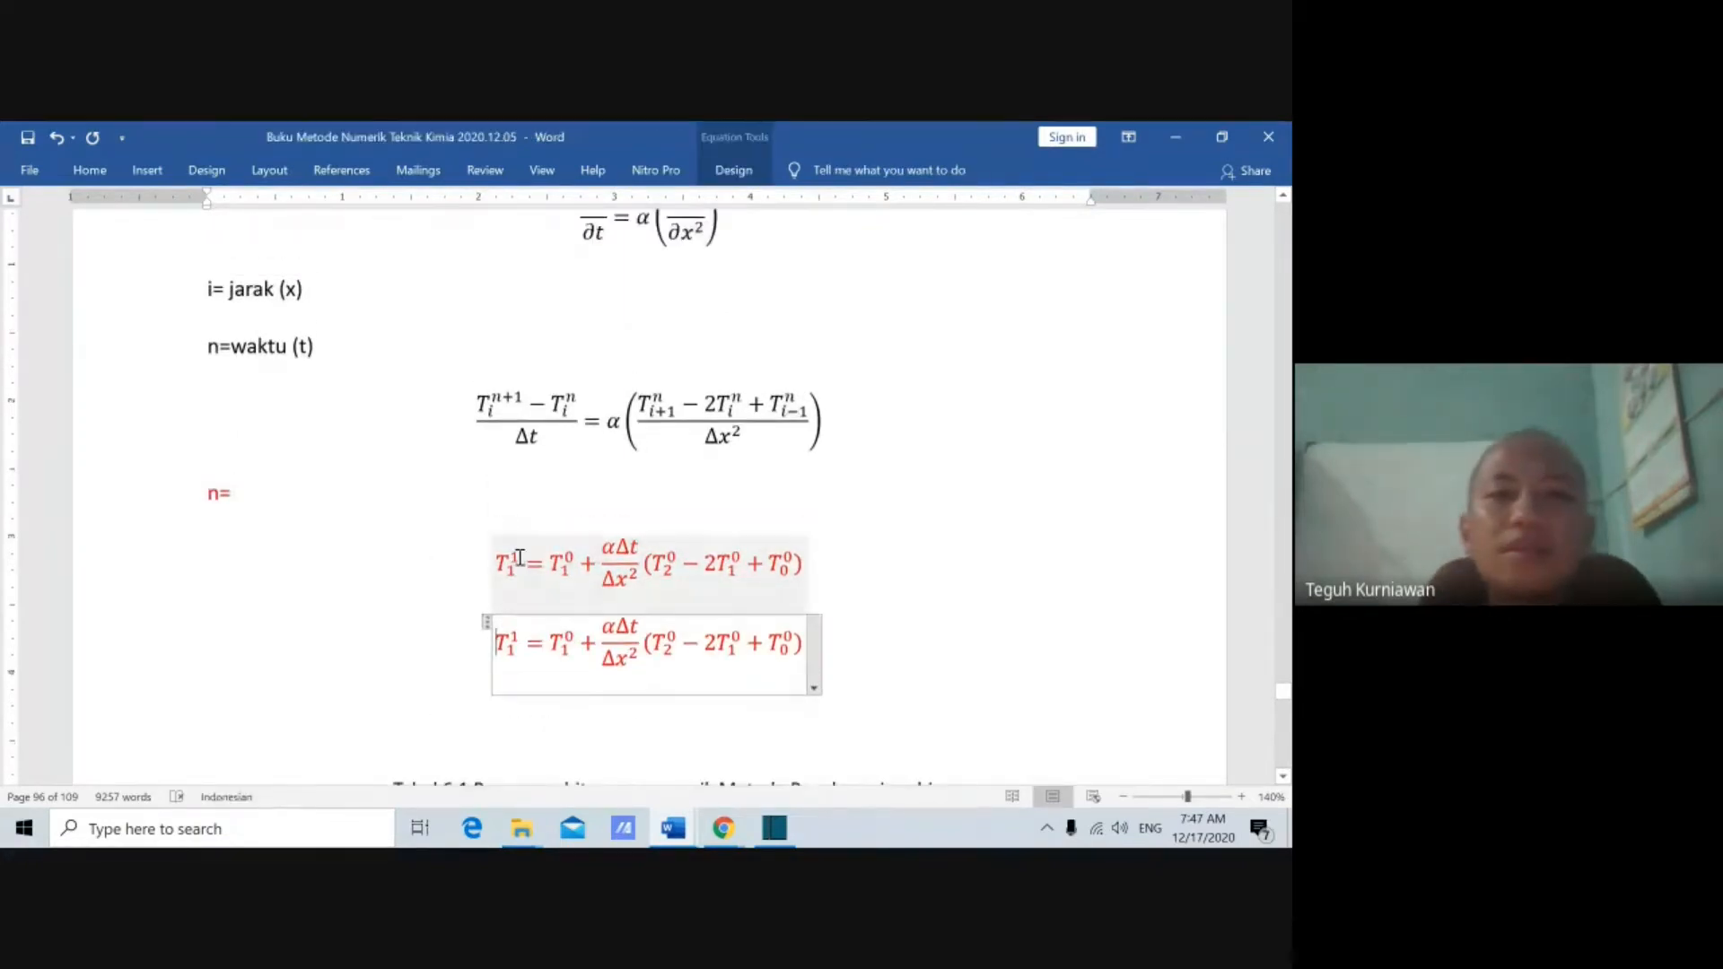
{"action": "left_click", "coordinate": [519, 557]}
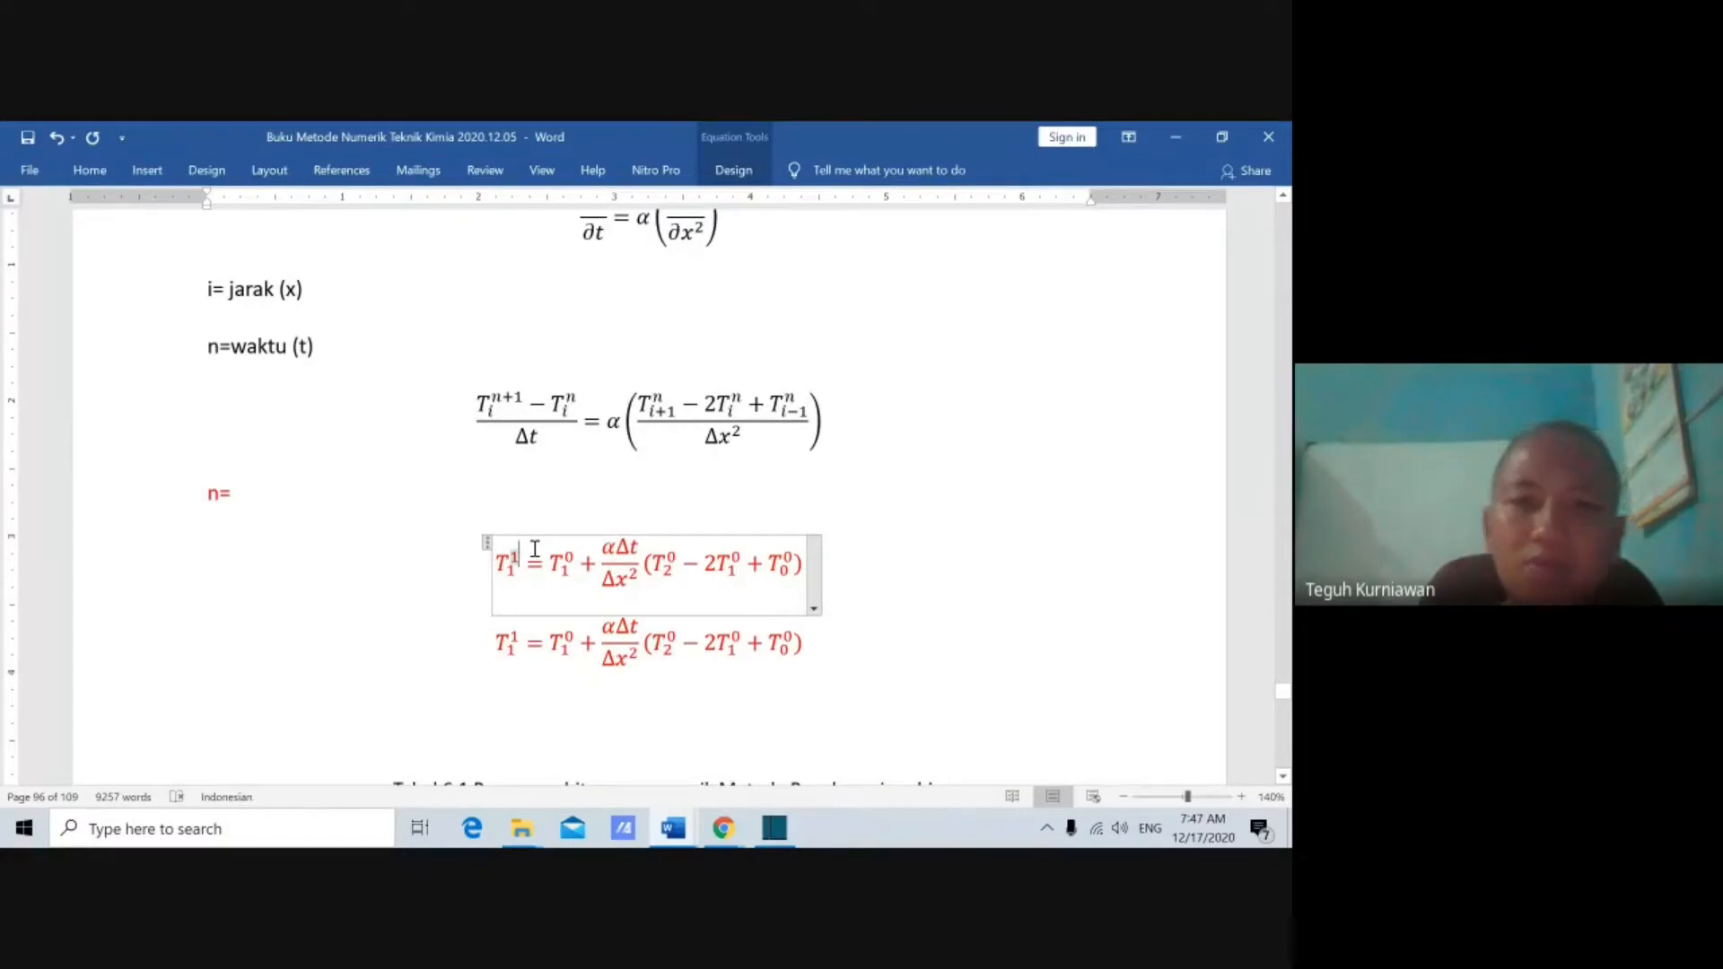
{"action": "key", "text": "BackSpace"}
{"action": "type", "text": "n+1"}
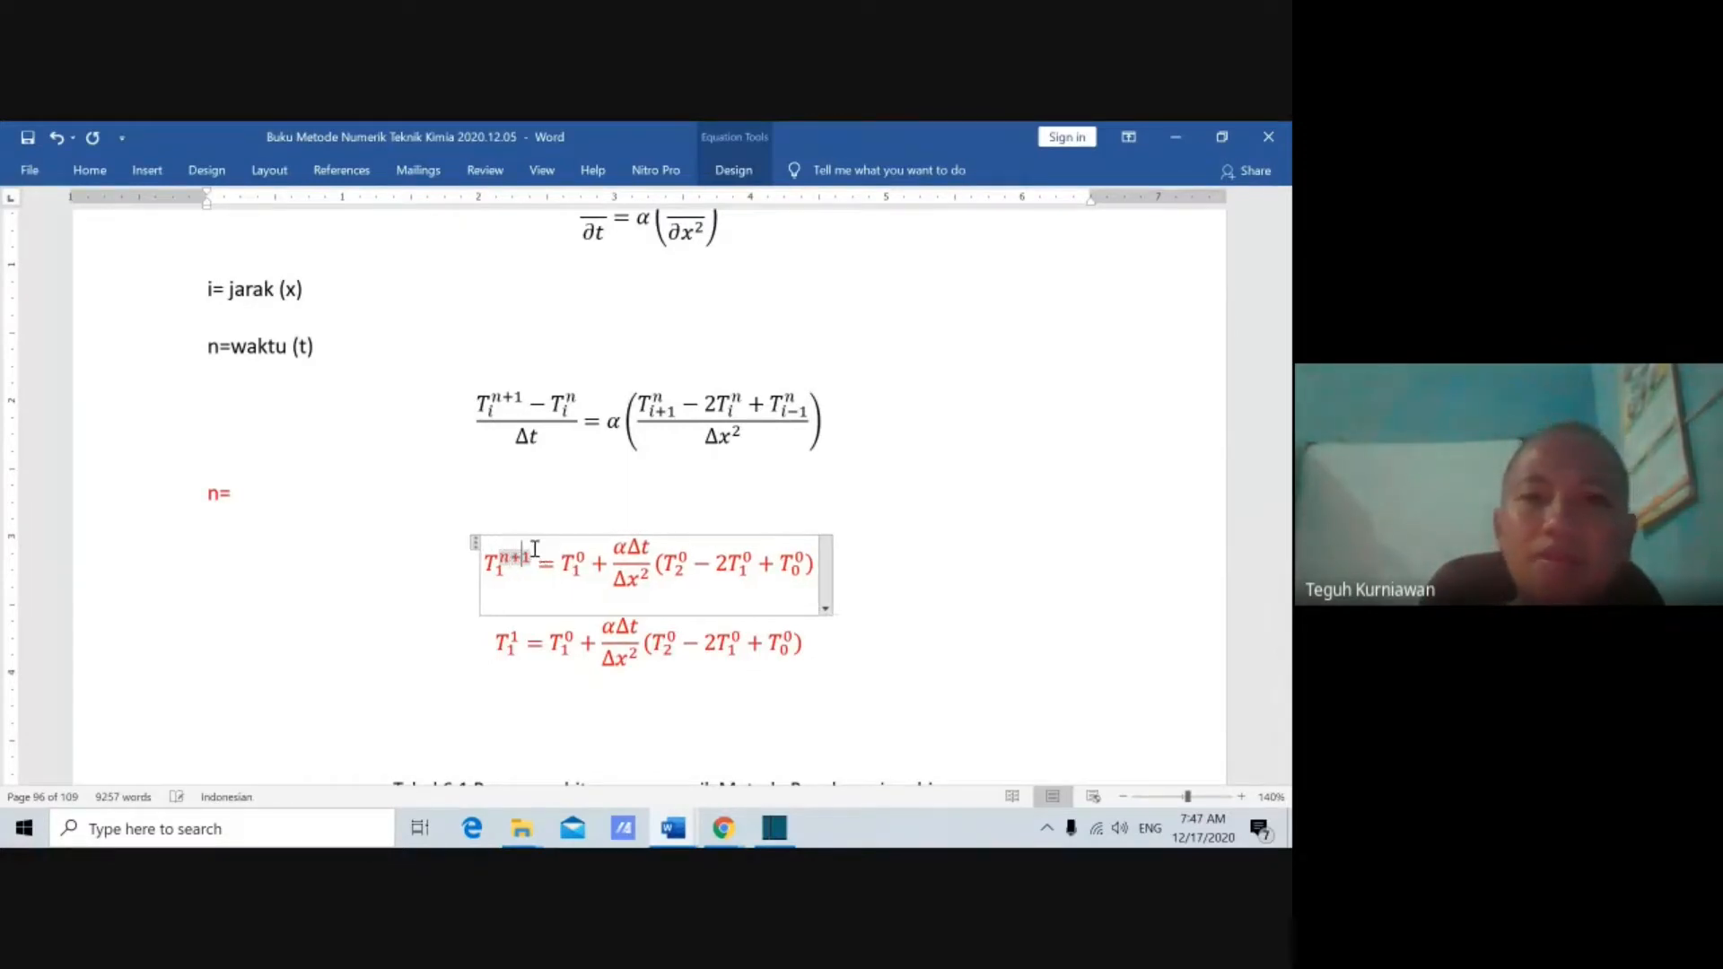
{"action": "left_click", "coordinate": [579, 557]}
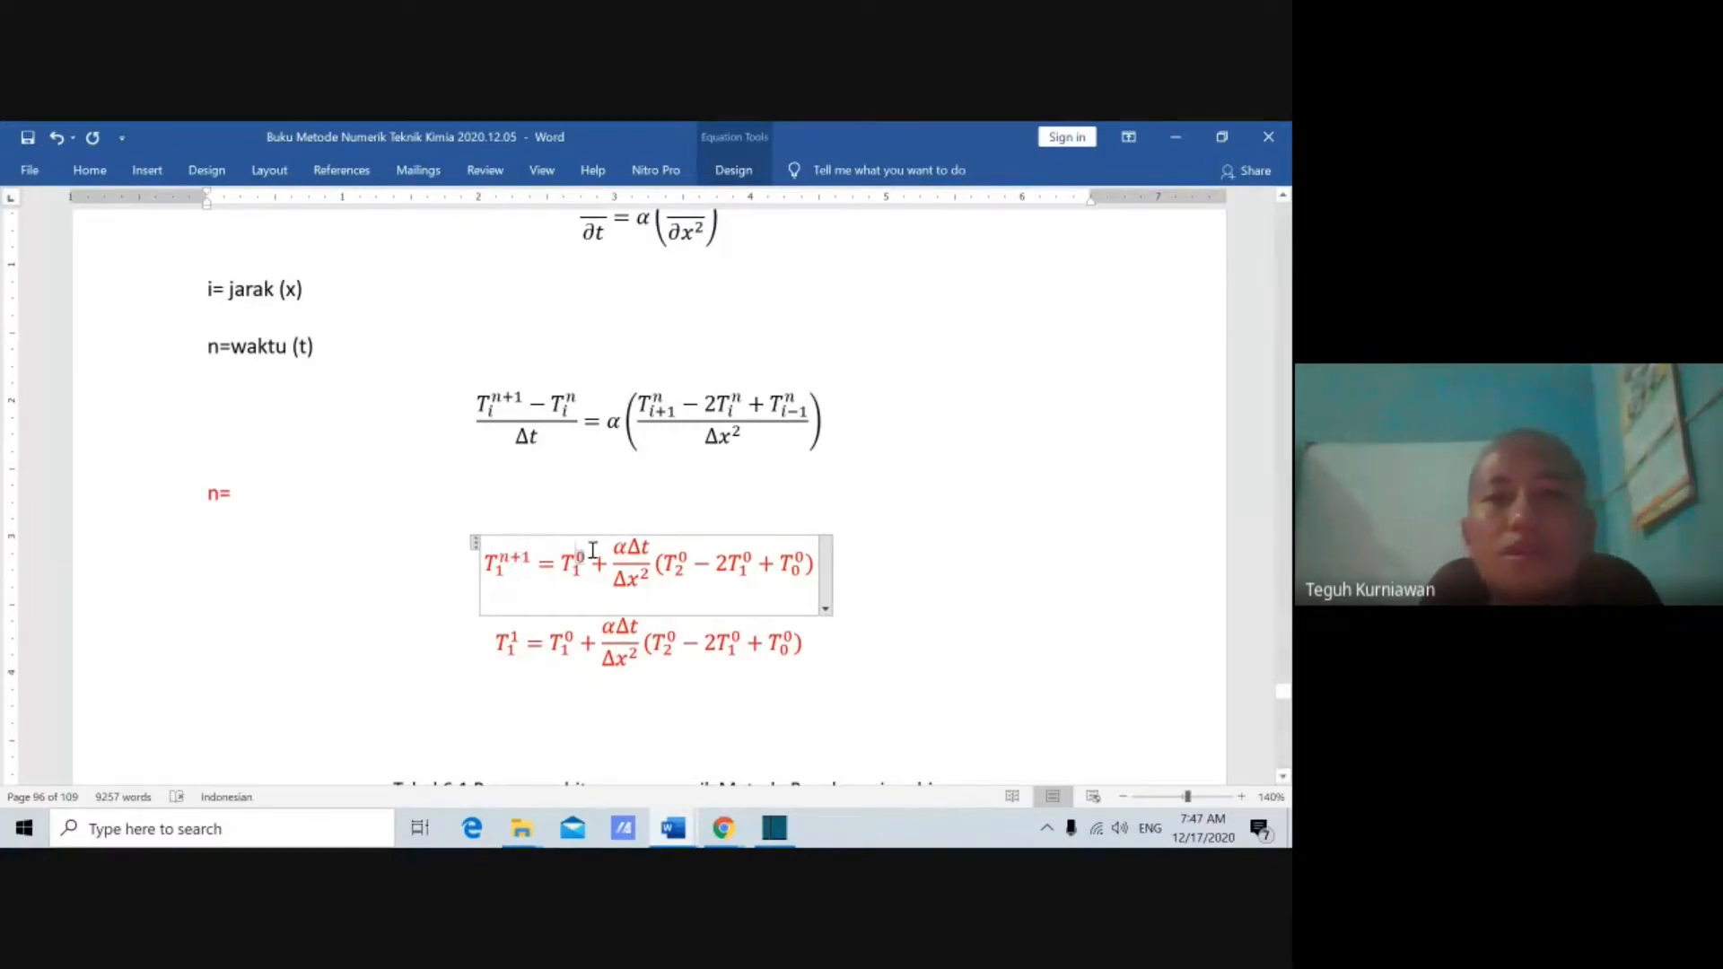
{"action": "key", "text": "BackSpace"}
{"action": "type", "text": "n"}
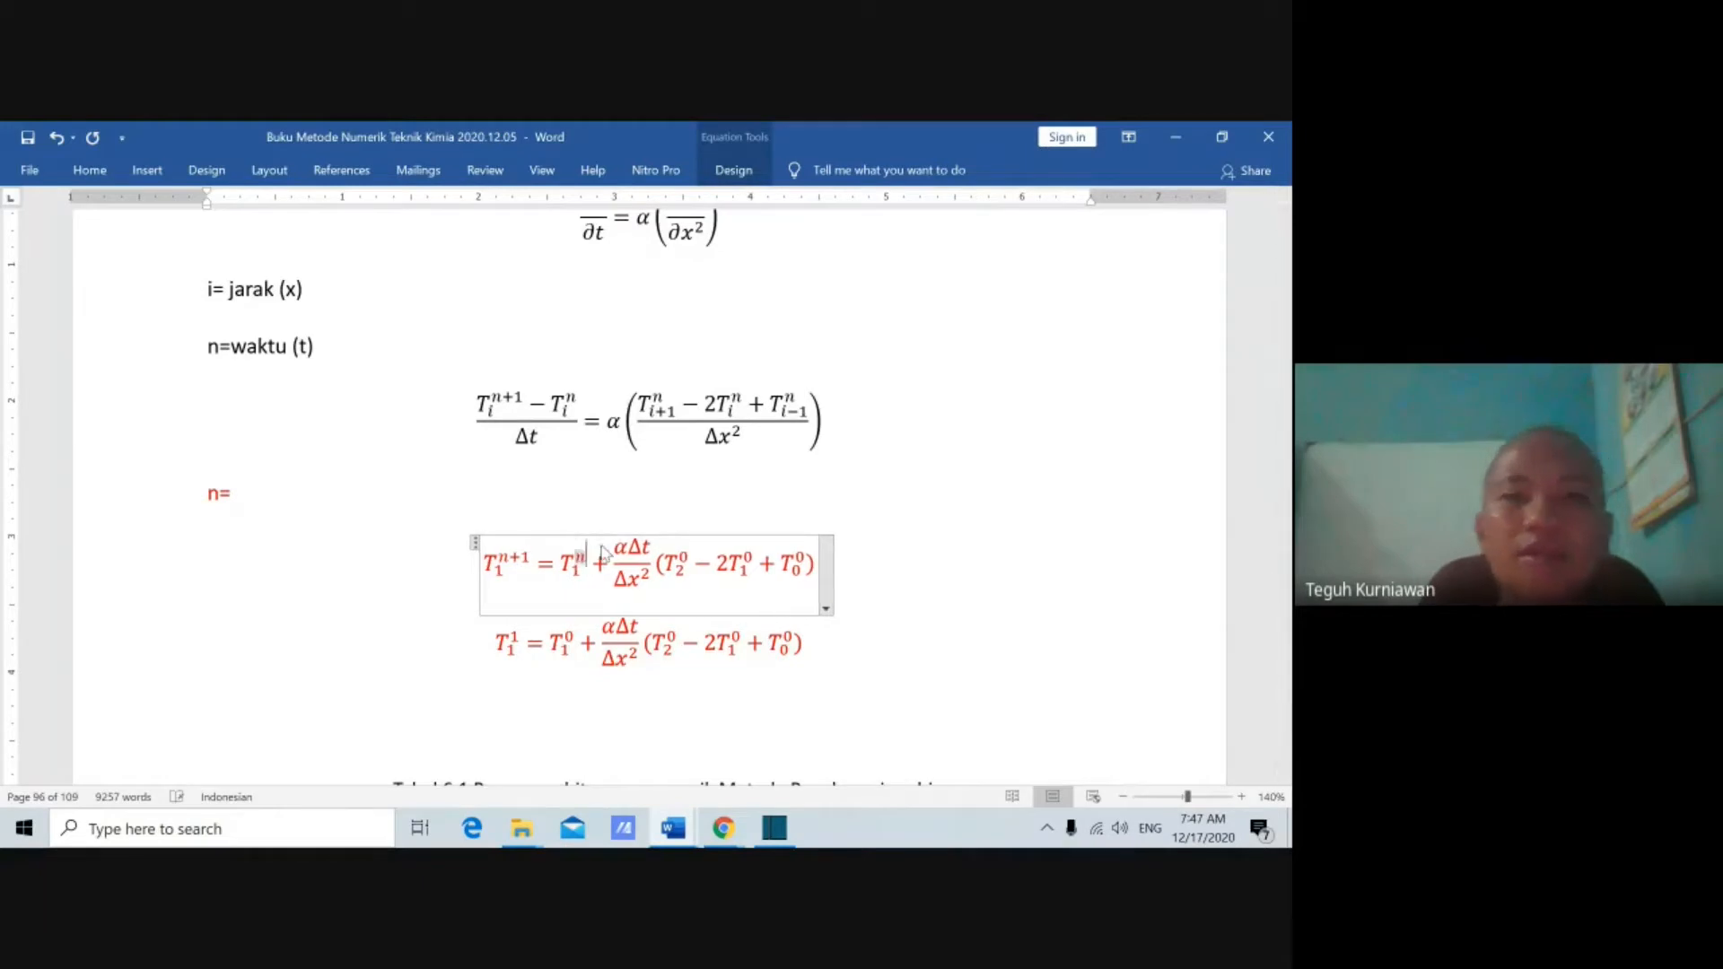
{"action": "left_click", "coordinate": [680, 556]}
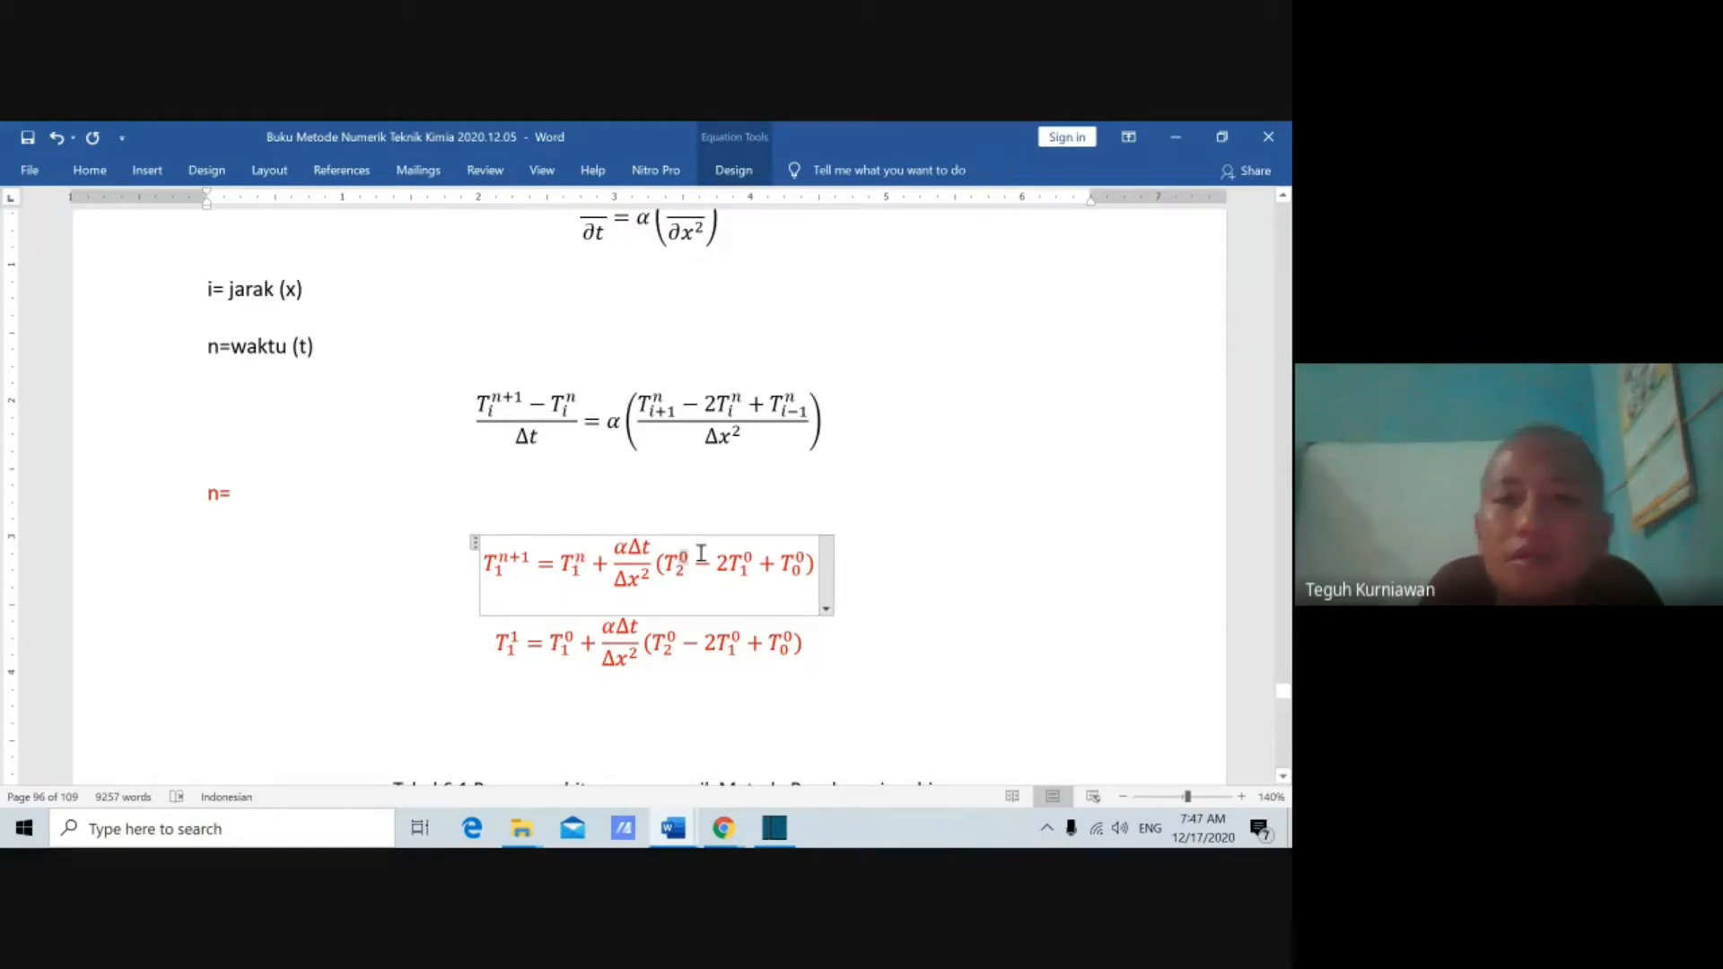
{"action": "left_click", "coordinate": [503, 572]}
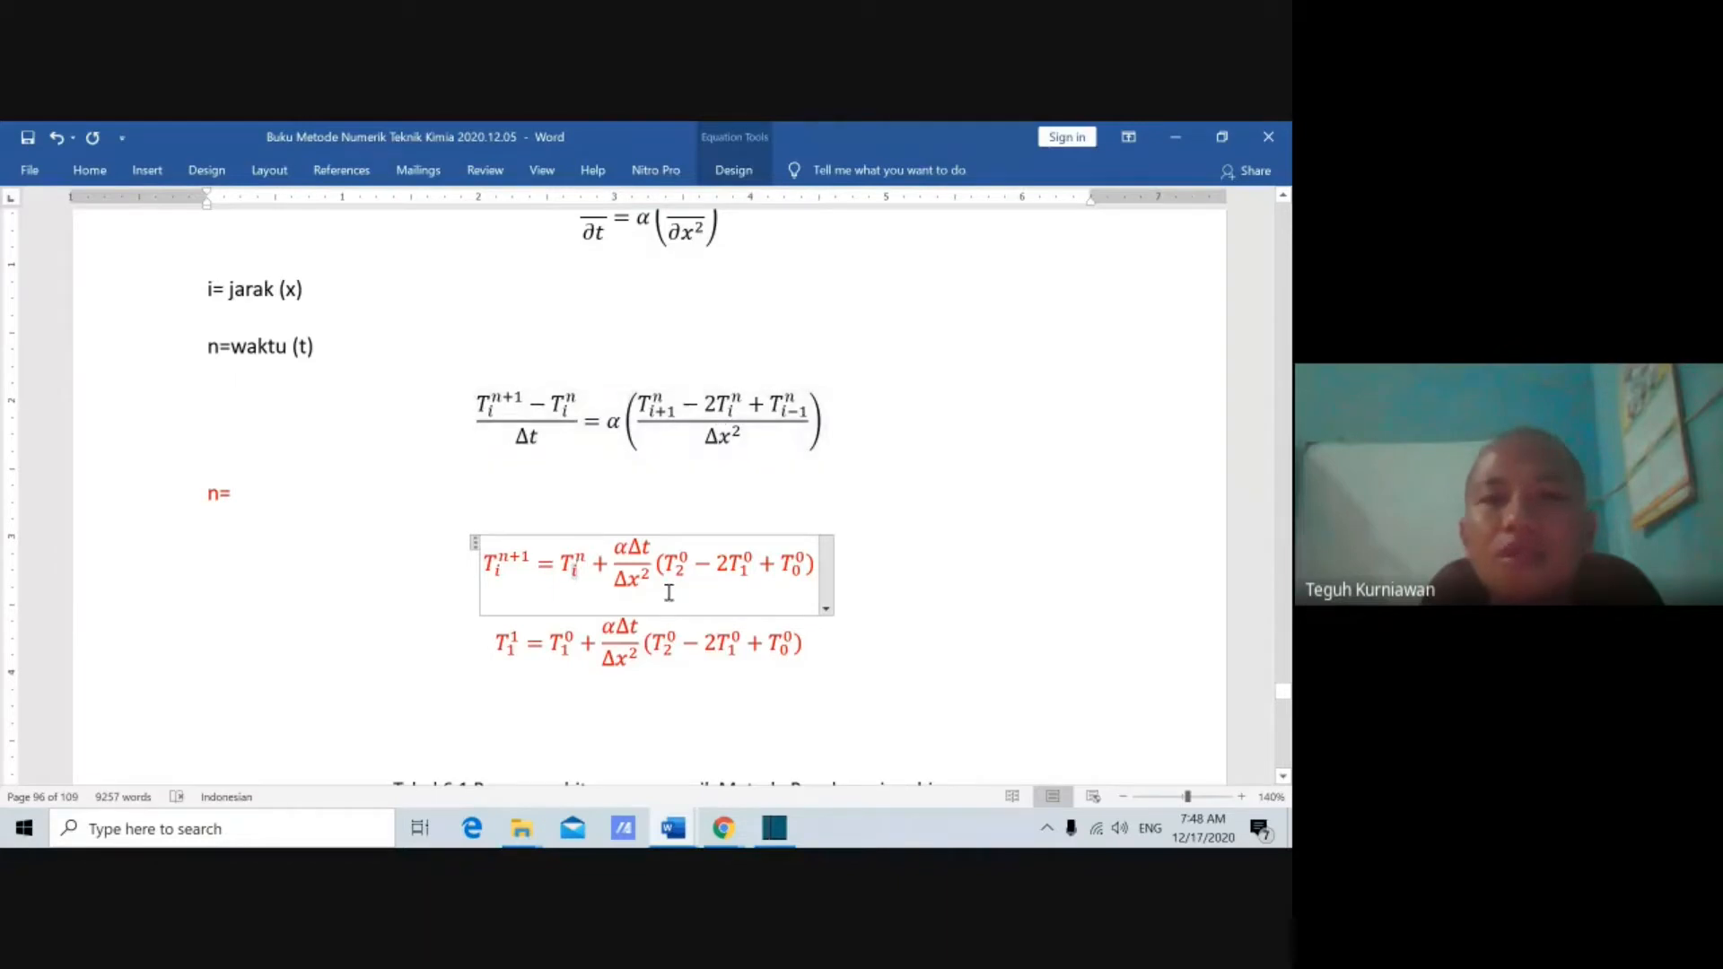
Step: Change the first temperature term inside the parentheses of the upper red equation to T_{i+1}^n
{"action": "left_click", "coordinate": [684, 568]}
{"action": "key", "text": "BackSpace"}
{"action": "type", "text": "i+1"}
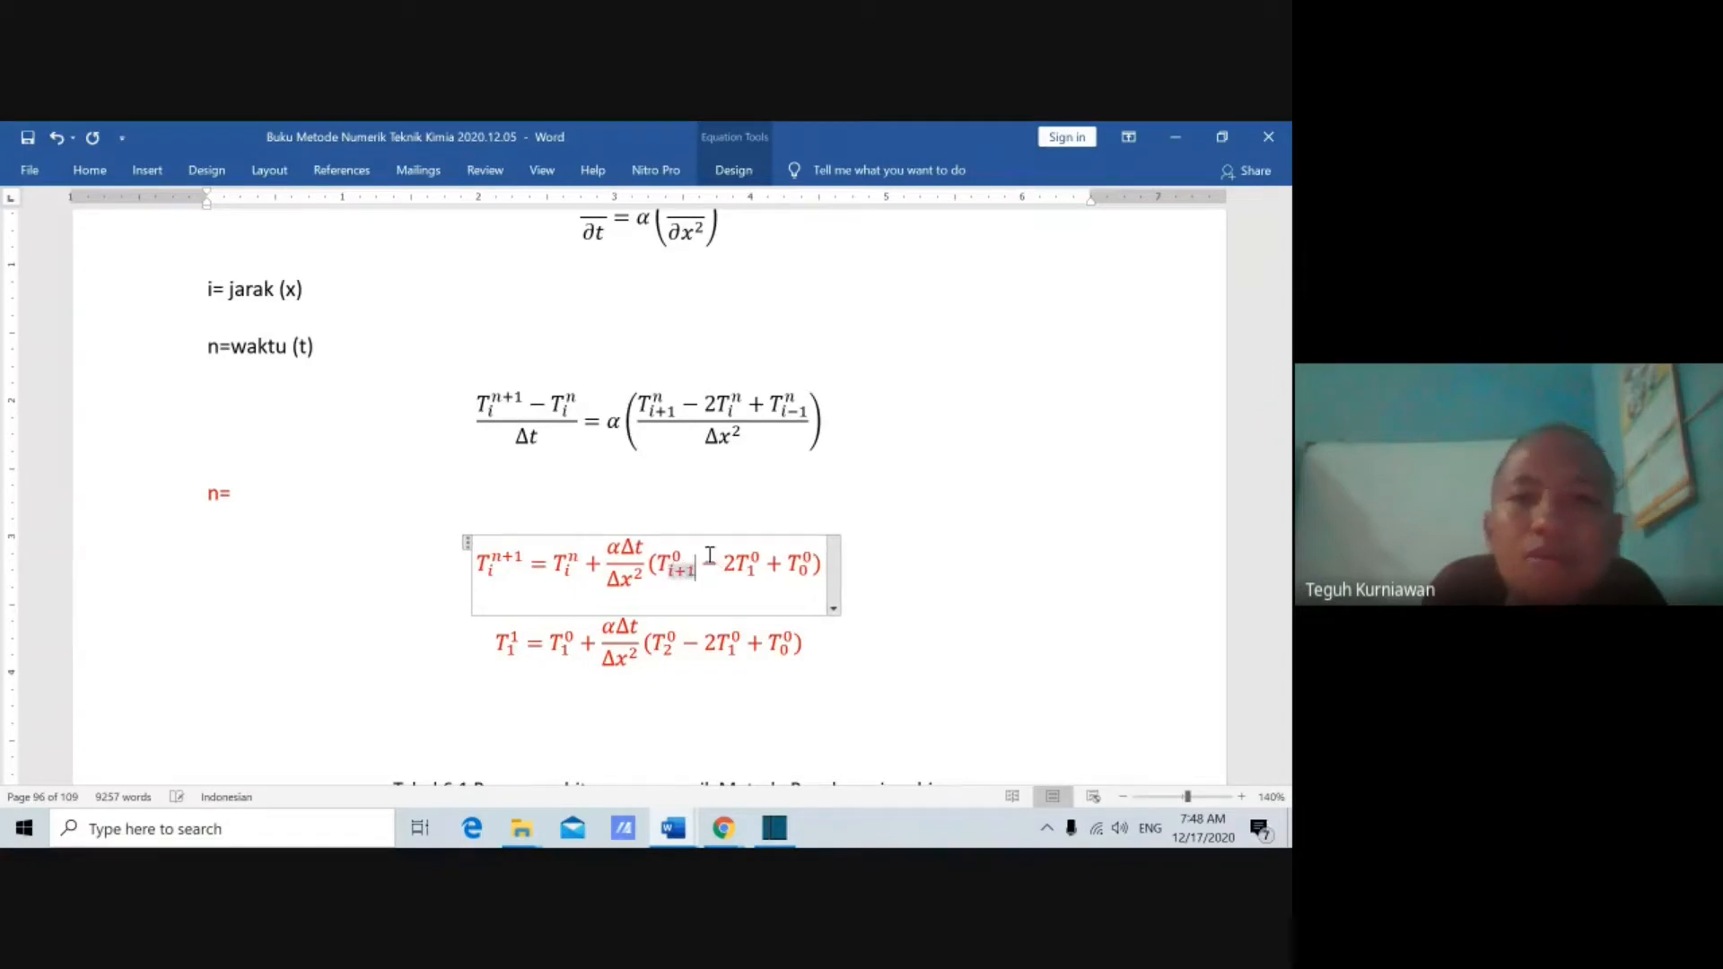
{"action": "left_click", "coordinate": [683, 554]}
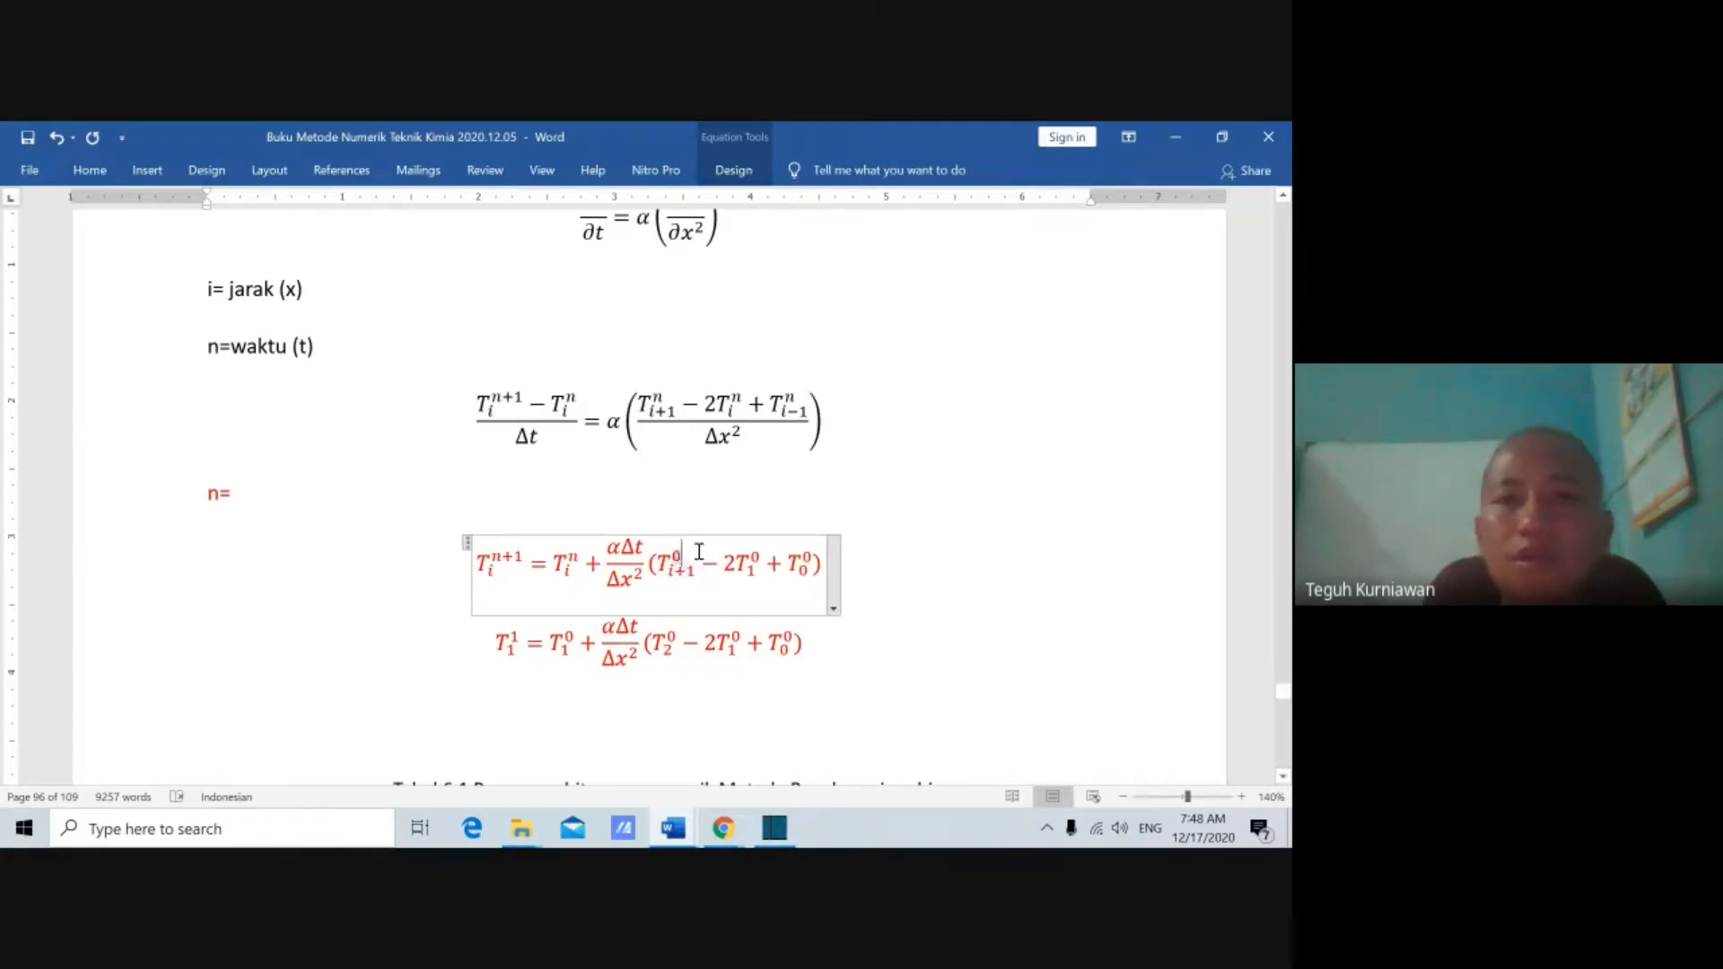
{"action": "key", "text": "BackSpace"}
{"action": "type", "text": "n"}
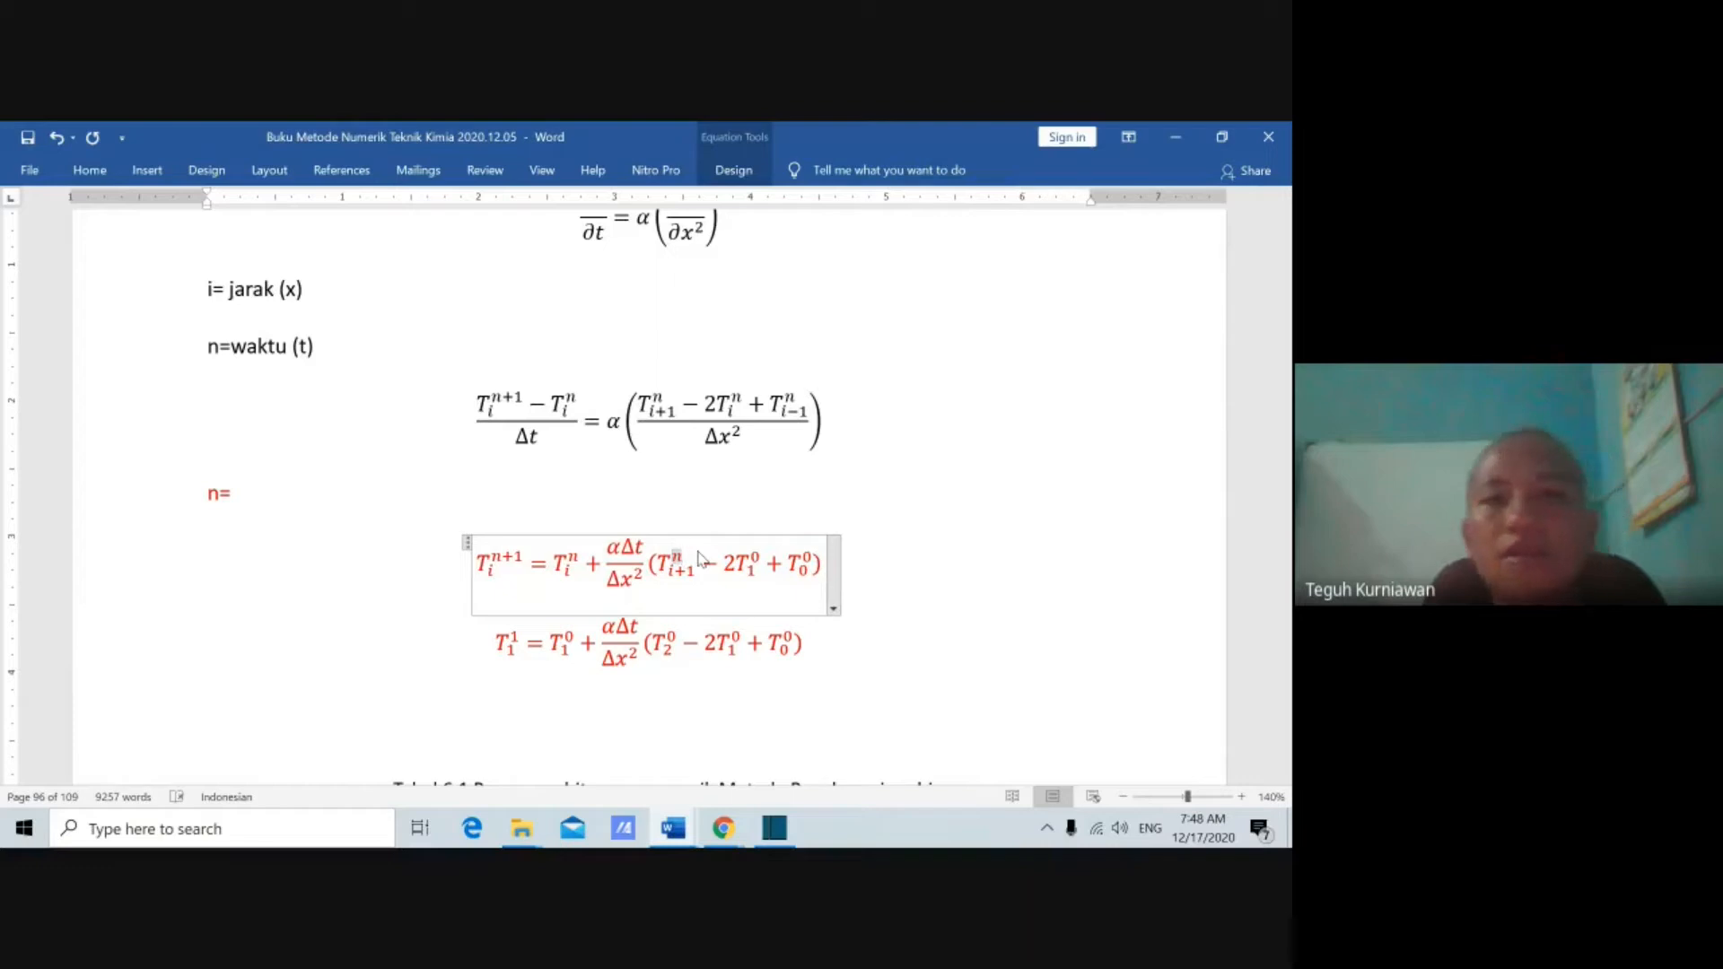
Step: Change the remaining terms inside the parentheses of the upper red equation to 2T_i^n and T_{i-1}^n
{"action": "left_click", "coordinate": [754, 570]}
{"action": "key", "text": "BackSpace"}
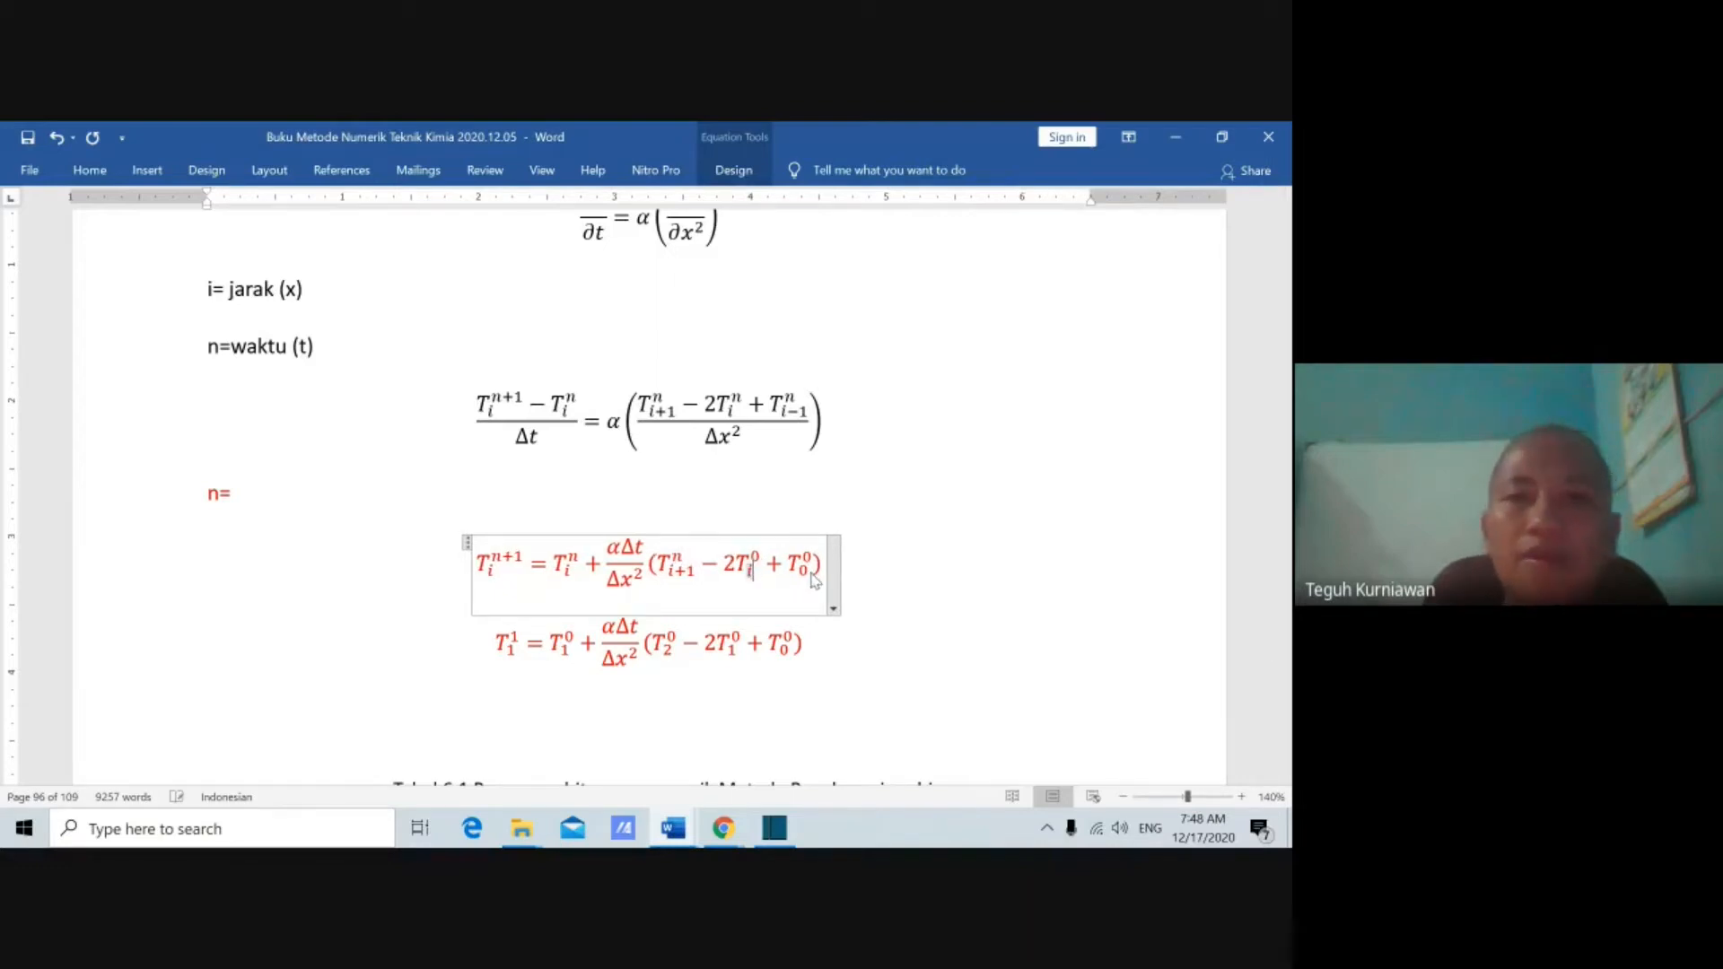
{"action": "double_click", "coordinate": [760, 556]}
{"action": "type", "text": "n"}
{"action": "double_click", "coordinate": [810, 558]}
{"action": "type", "text": "n"}
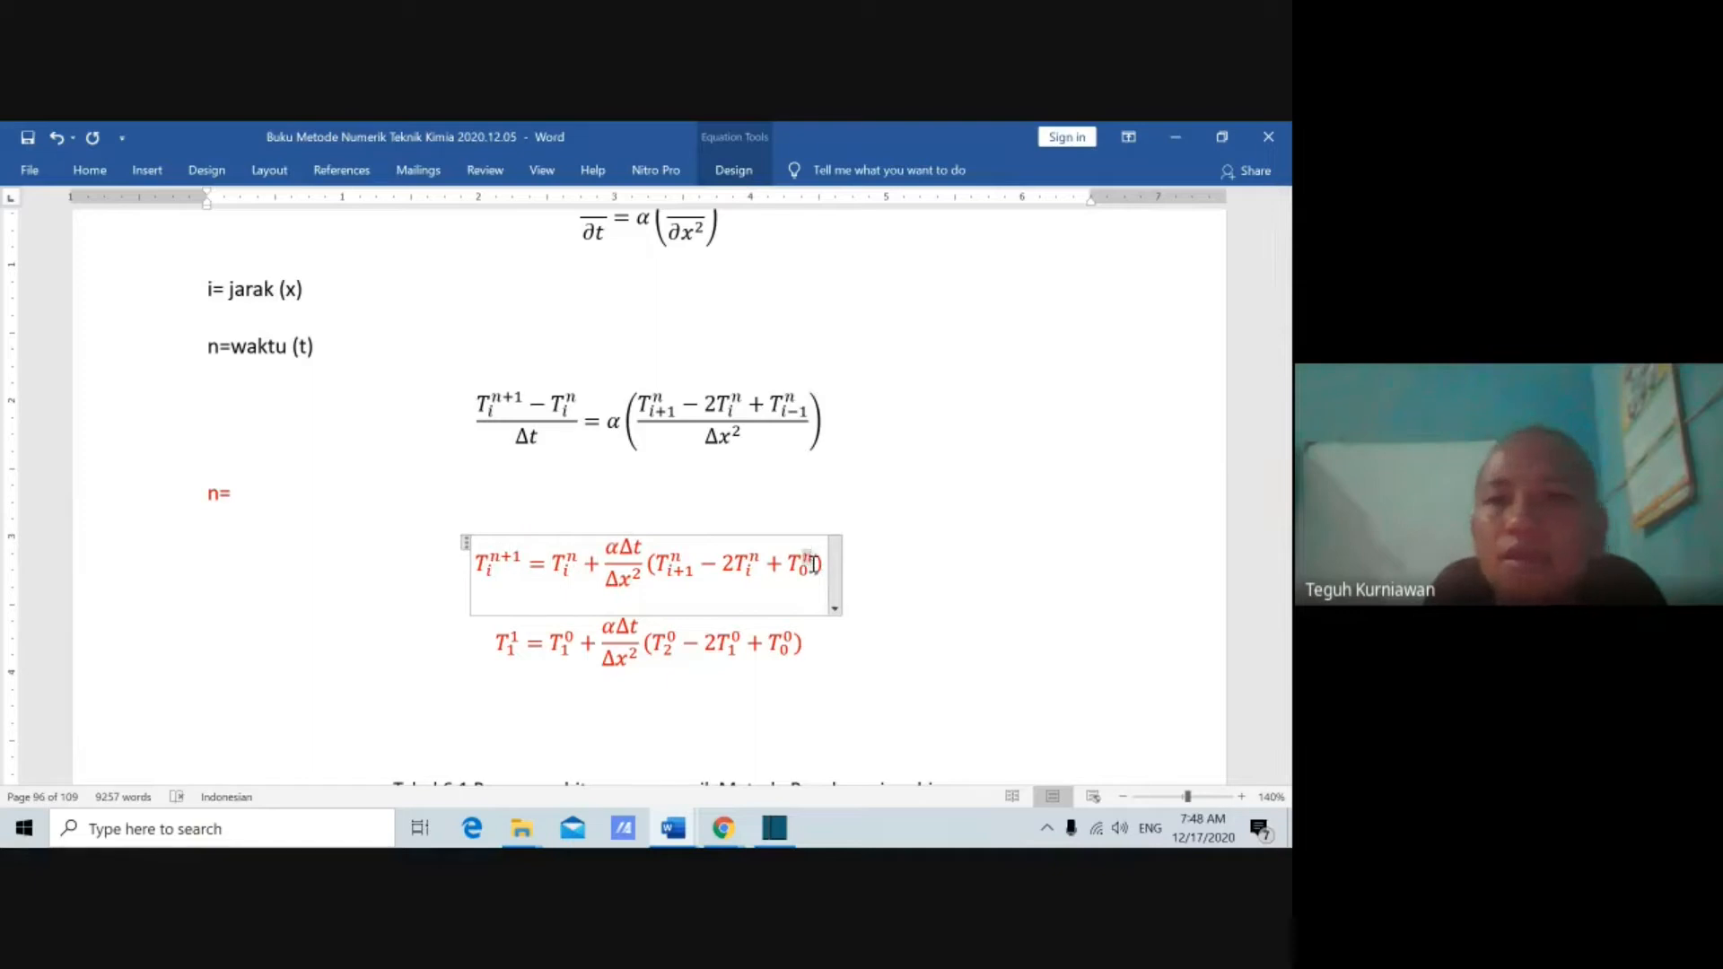
{"action": "double_click", "coordinate": [806, 573]}
{"action": "type", "text": "i-1"}
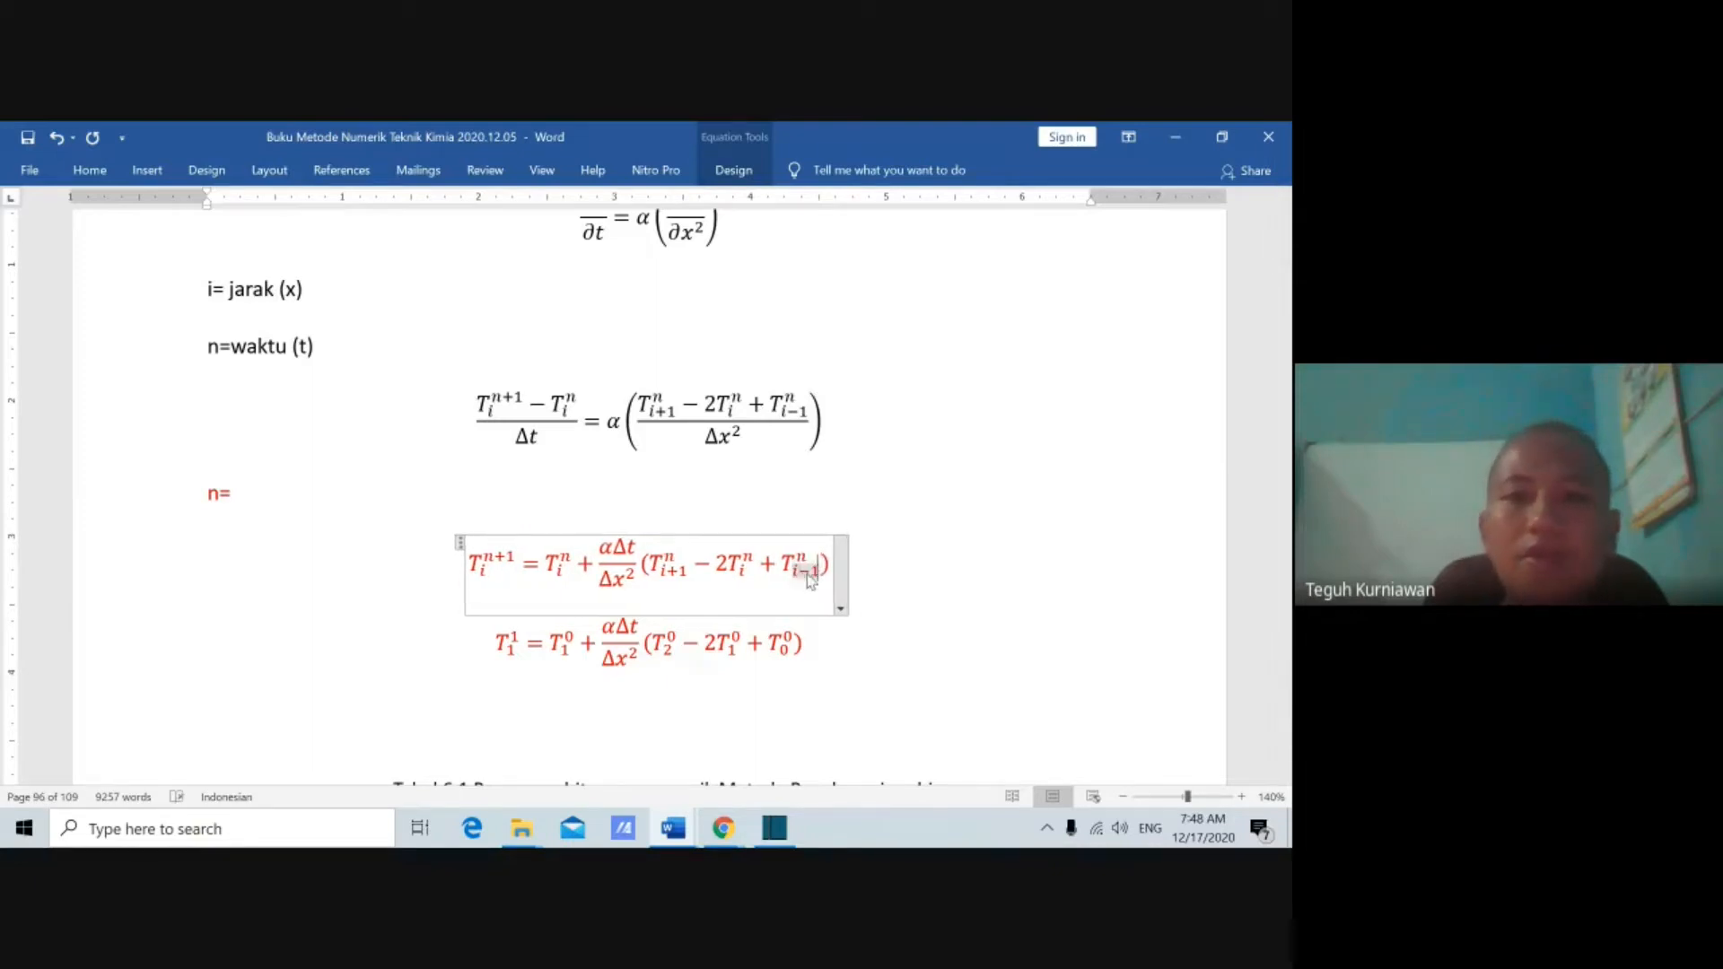
{"action": "left_click", "coordinate": [913, 571]}
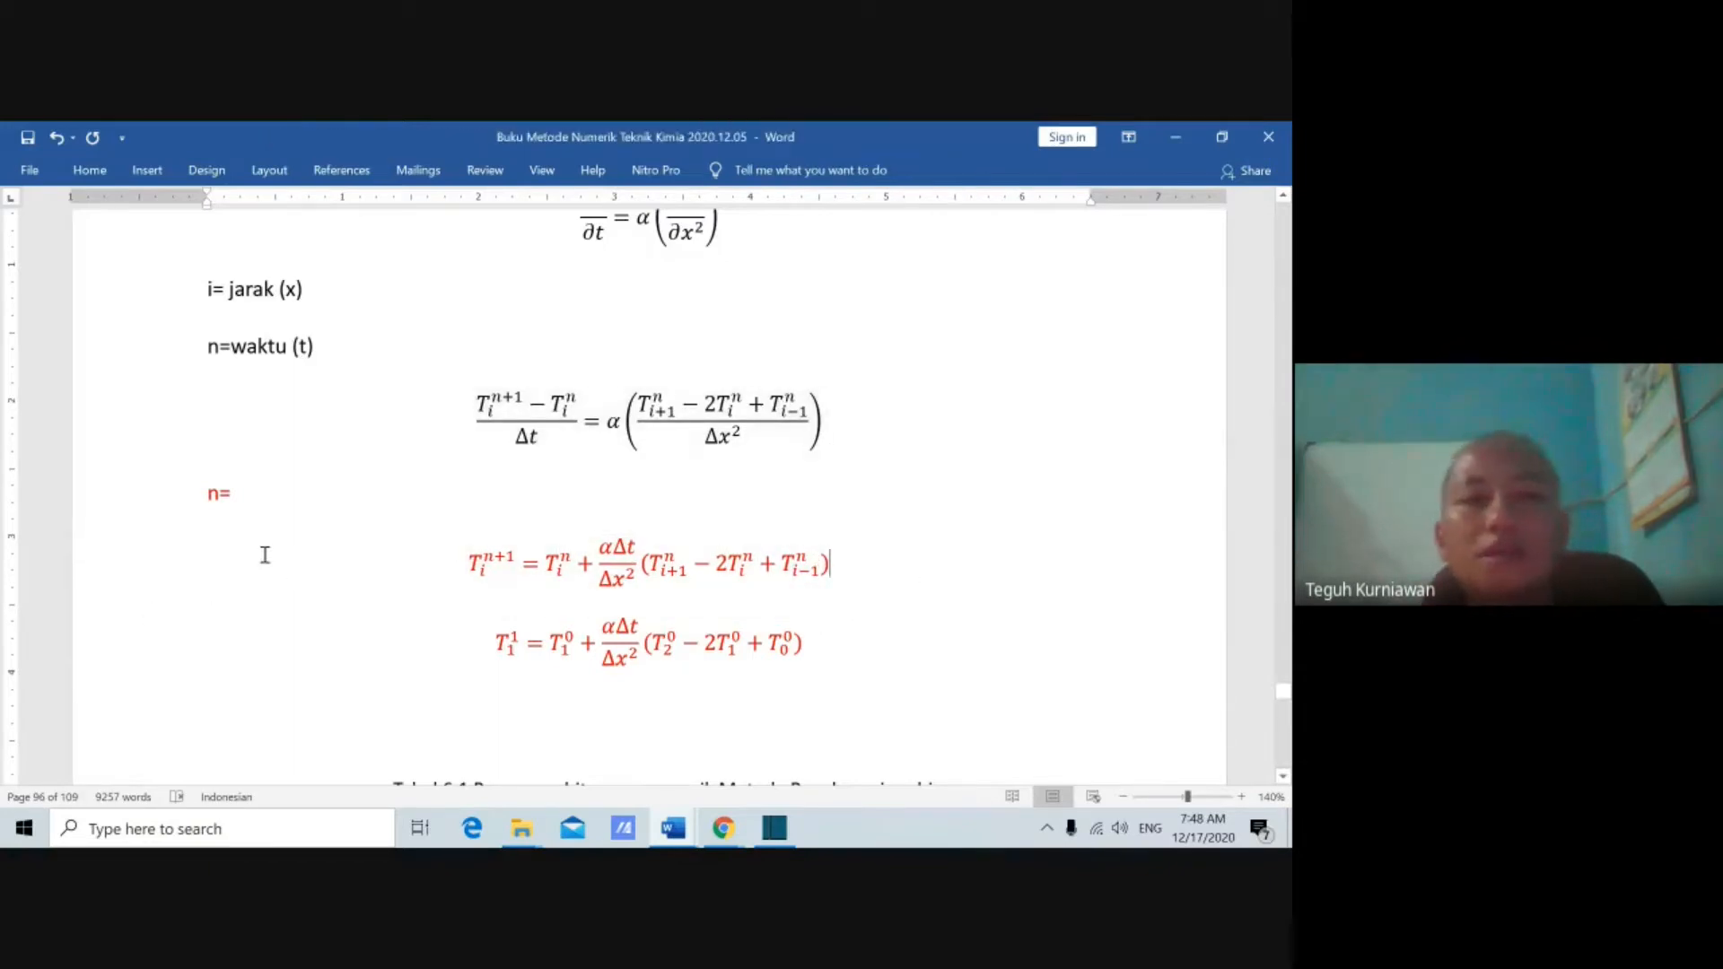
Step: Move the red "n=" line to between the general T_i^{n+1} equation and the T_1^1 equation
{"action": "left_click_drag", "start_coordinate": [240, 489], "coordinate": [199, 494]}
{"action": "key", "text": "ctrl+c"}
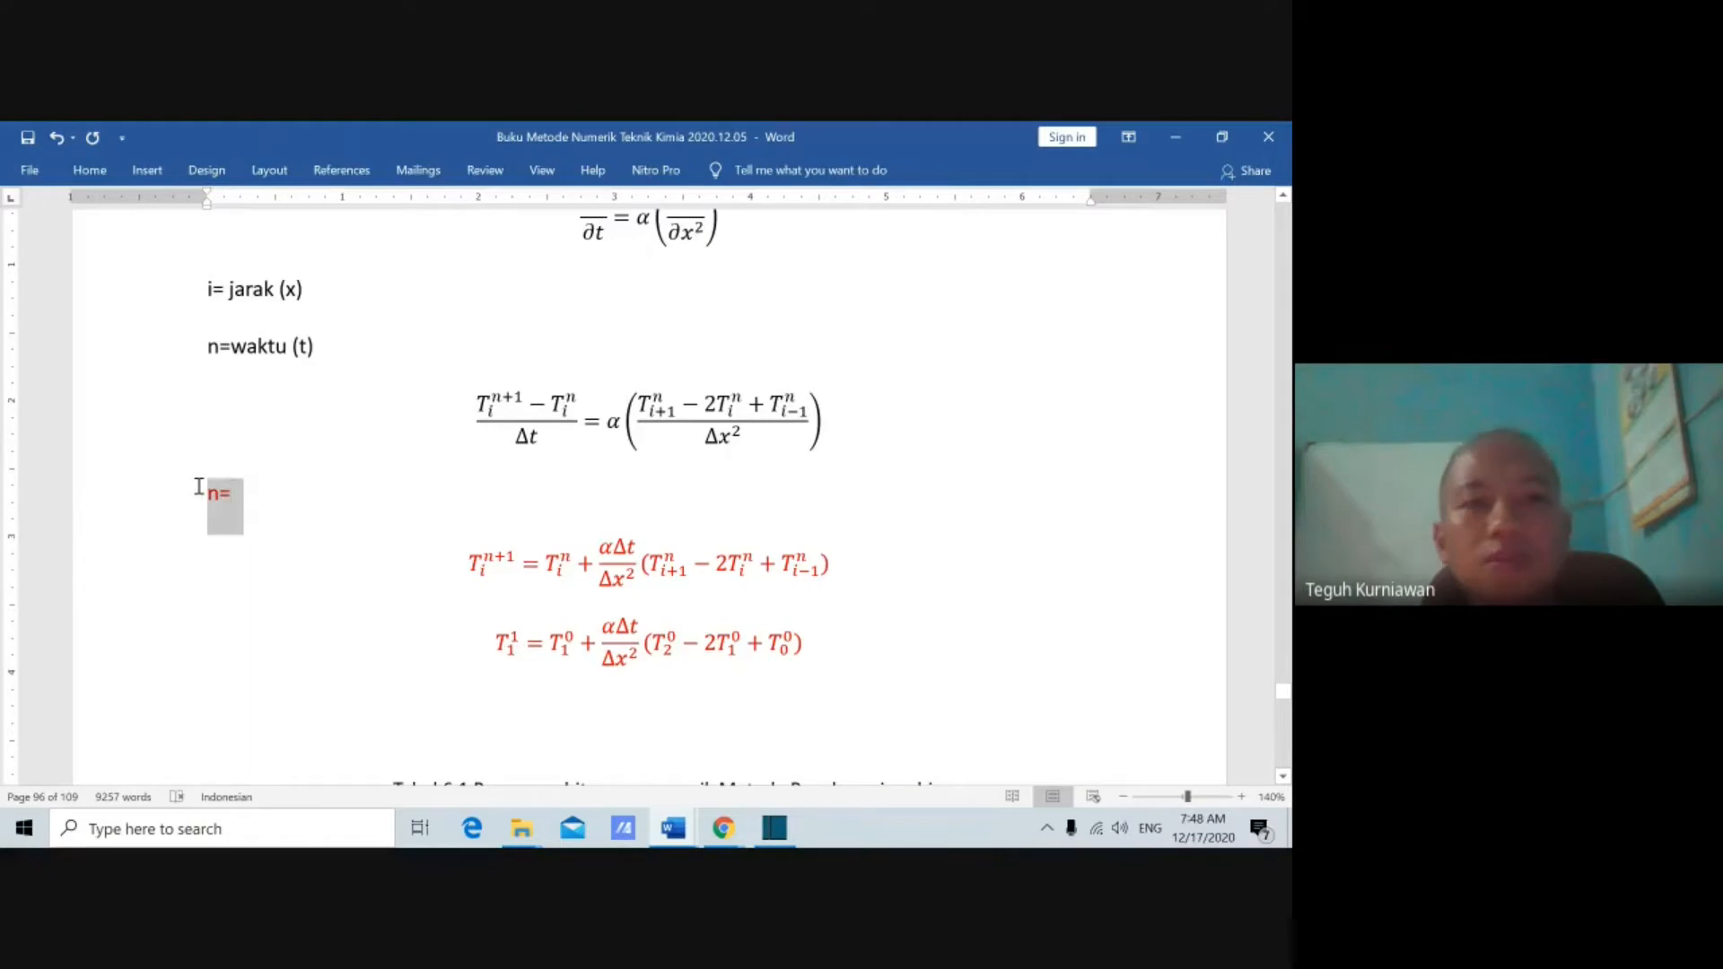
{"action": "key", "text": "Delete"}
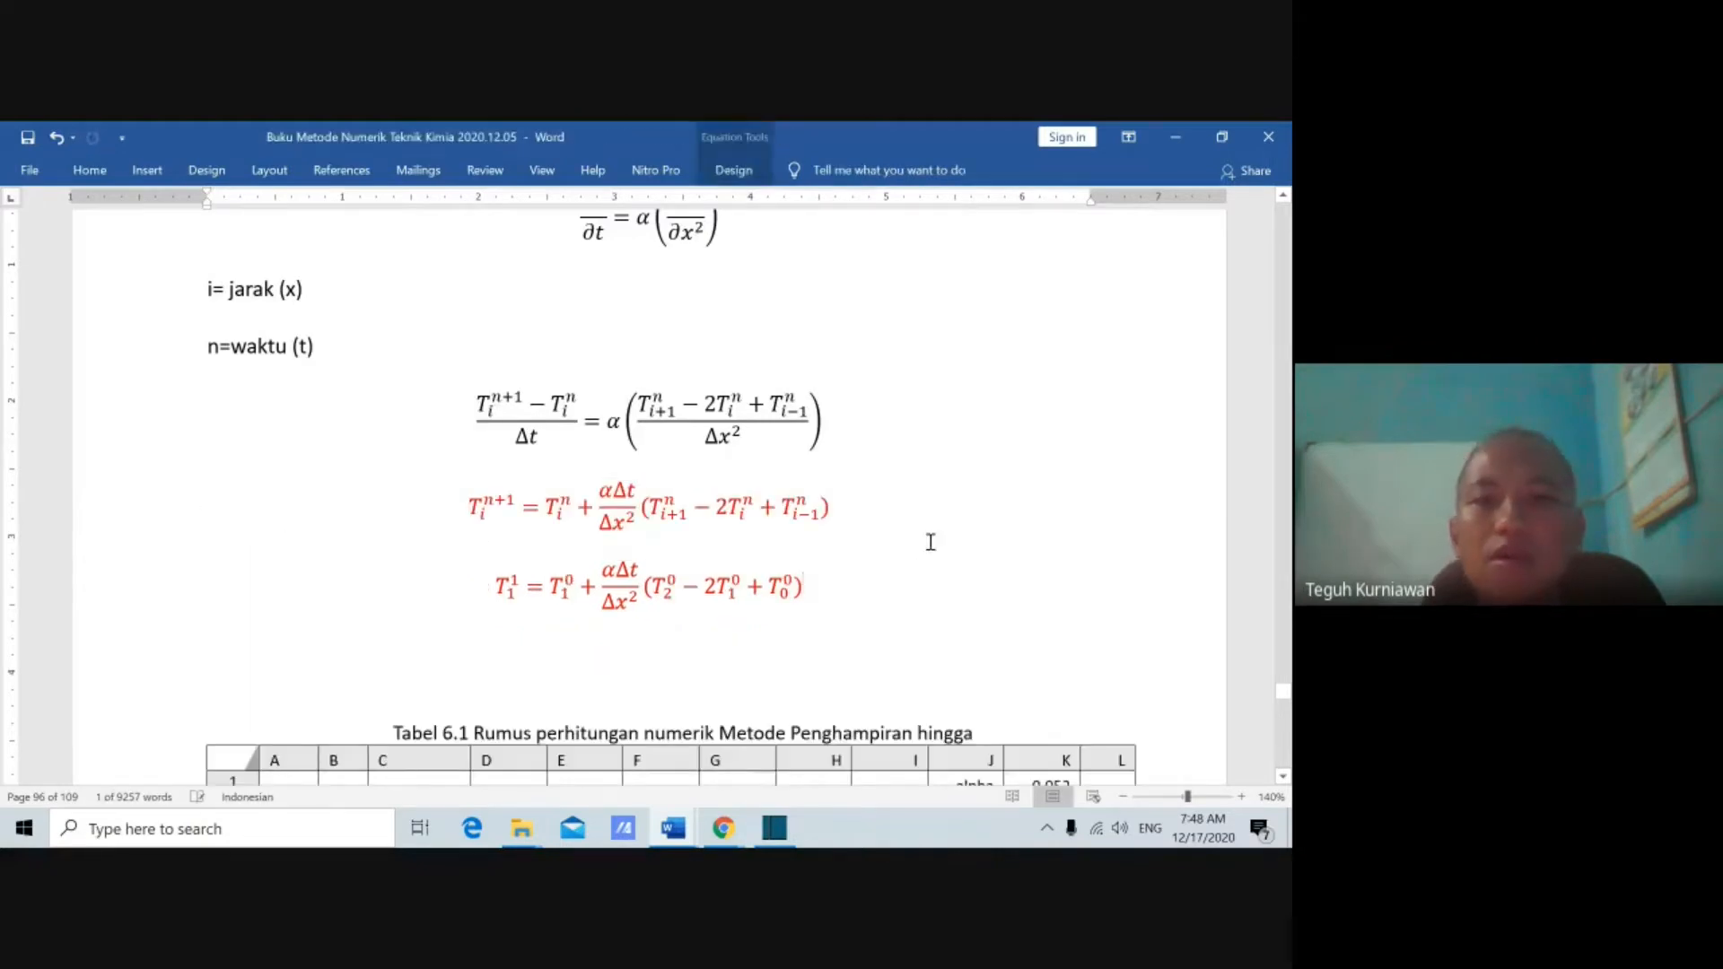
{"action": "key", "text": "Return"}
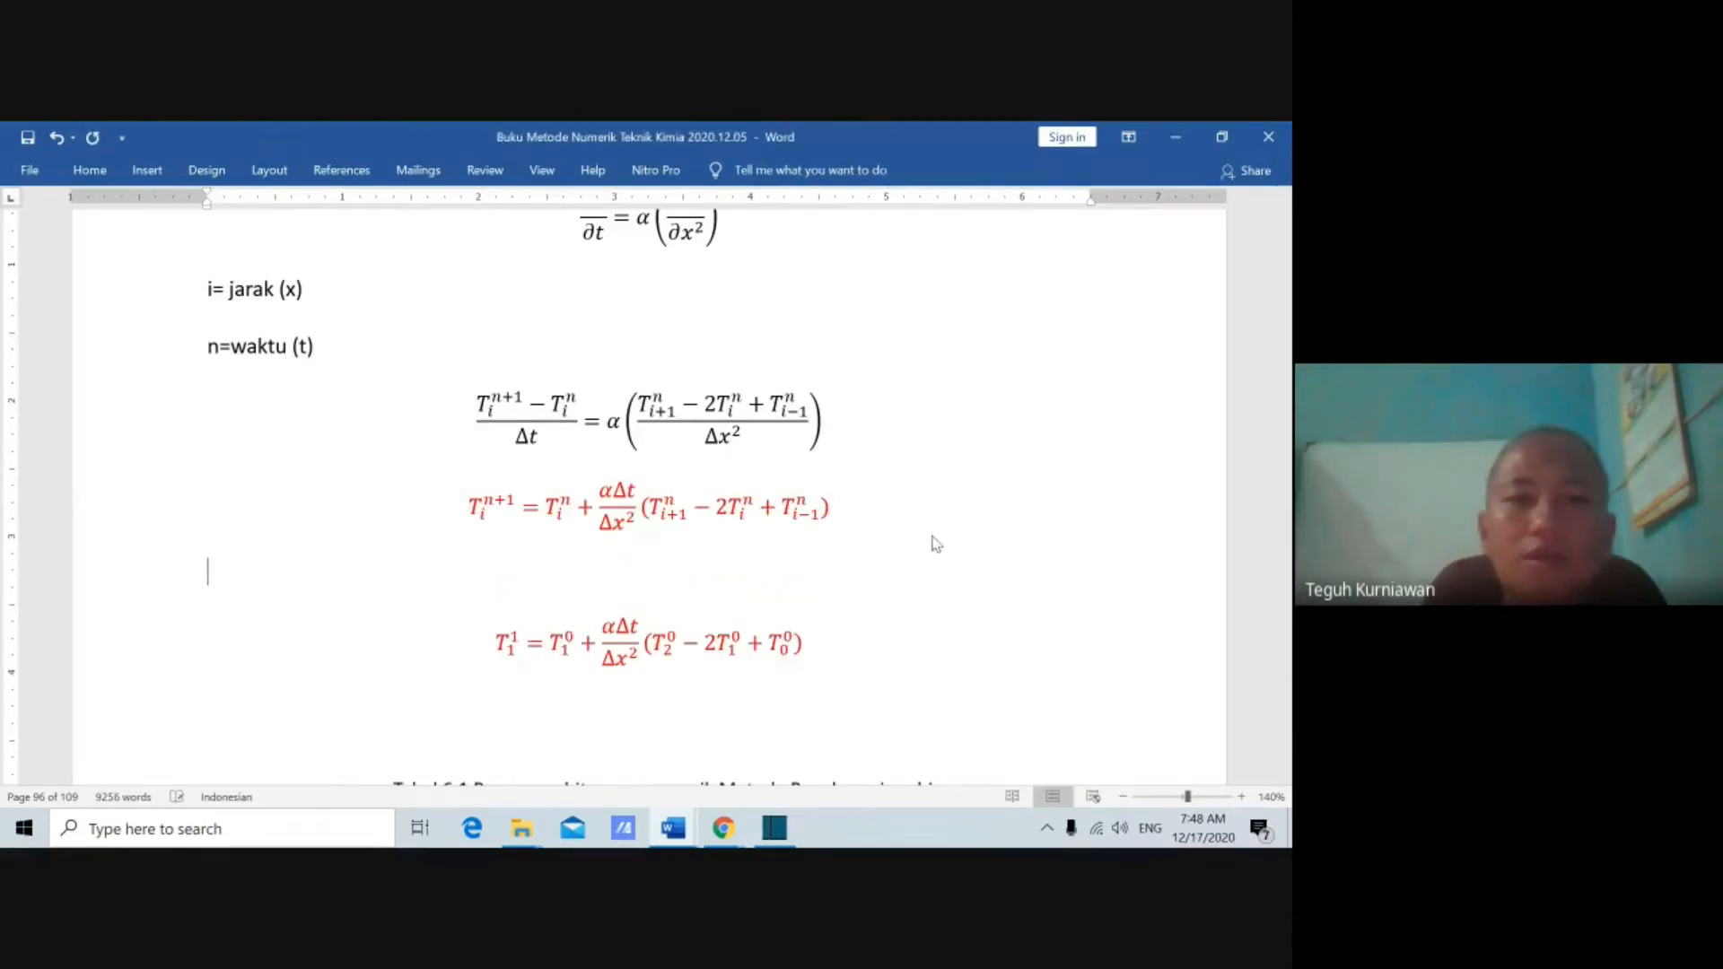
{"action": "key", "text": "ctrl+v"}
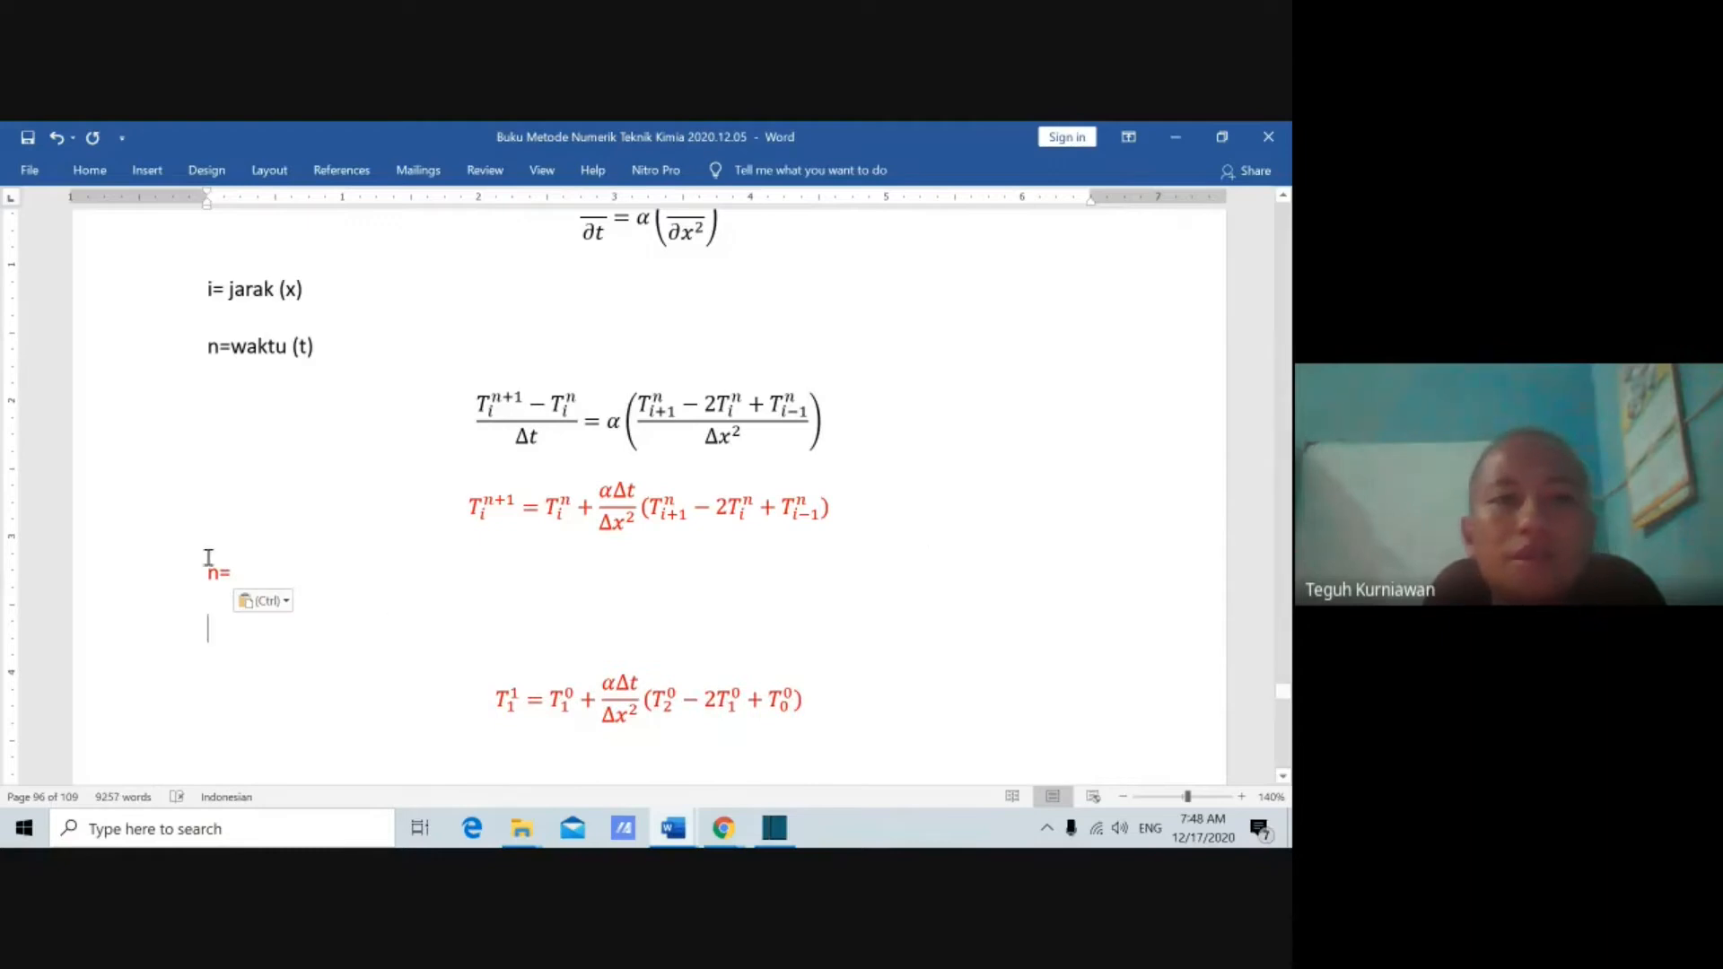
Step: Complete the moved line as "n=0, i=1" and remove the blank line below it
{"action": "type", "text": "0"}
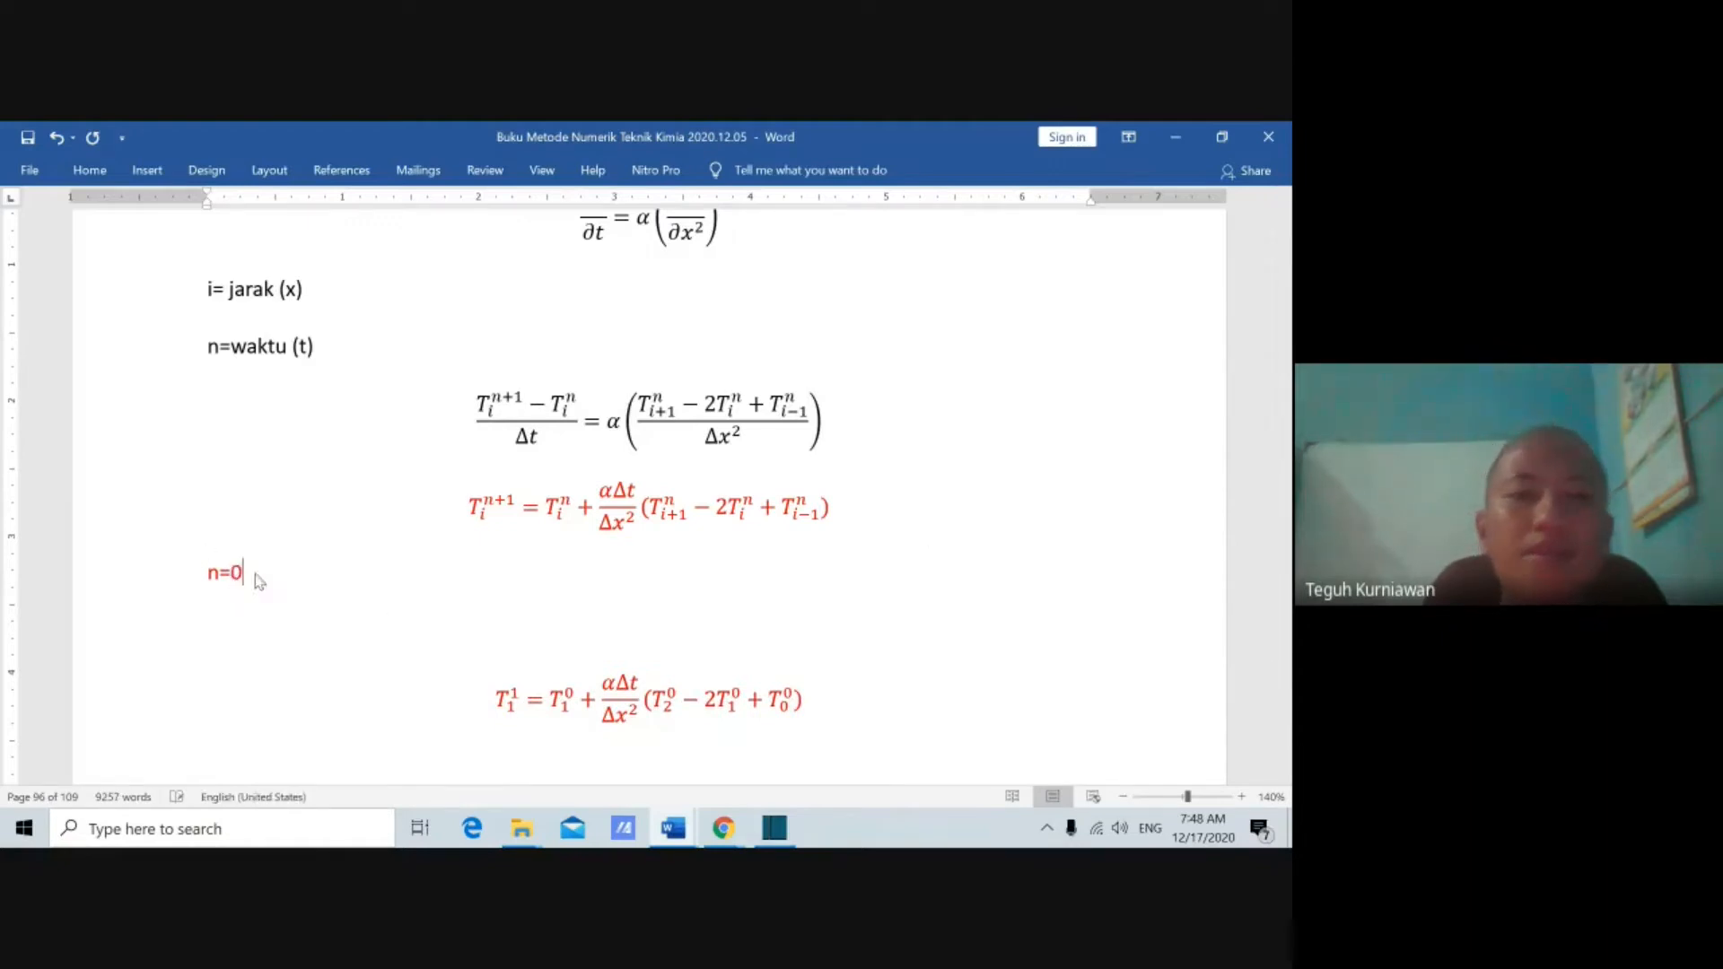
{"action": "left_click", "coordinate": [379, 620]}
{"action": "key", "text": "Delete"}
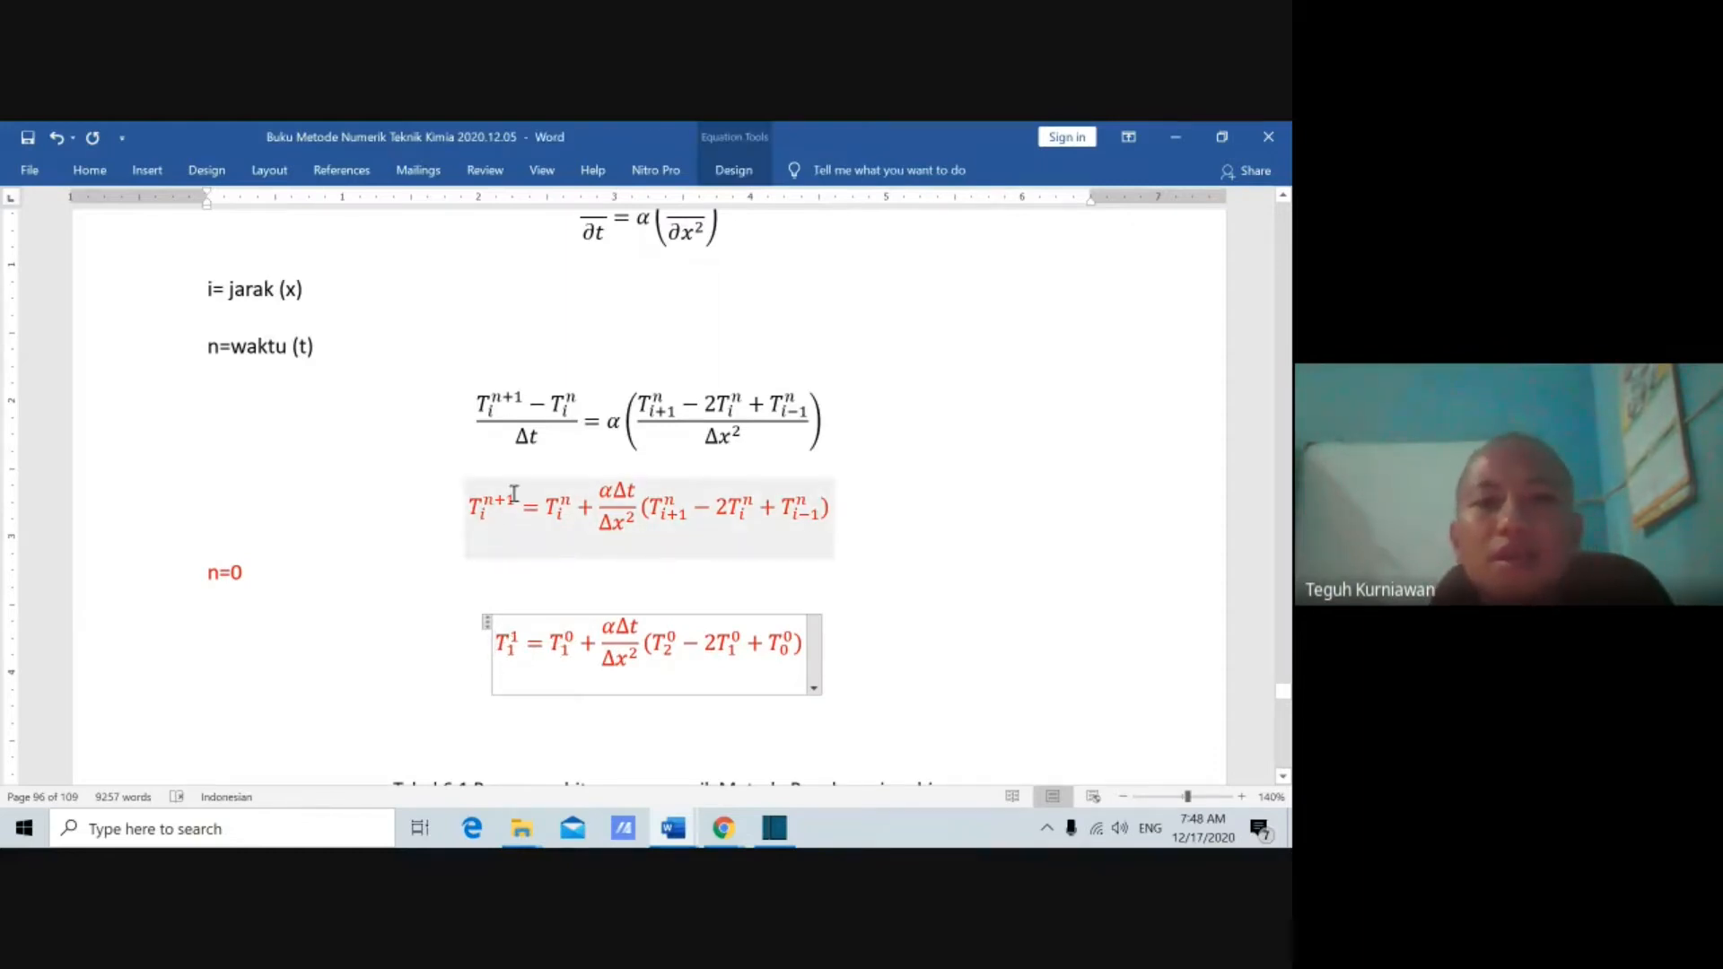
{"action": "left_click", "coordinate": [307, 579]}
{"action": "type", "text": ", i=1"}
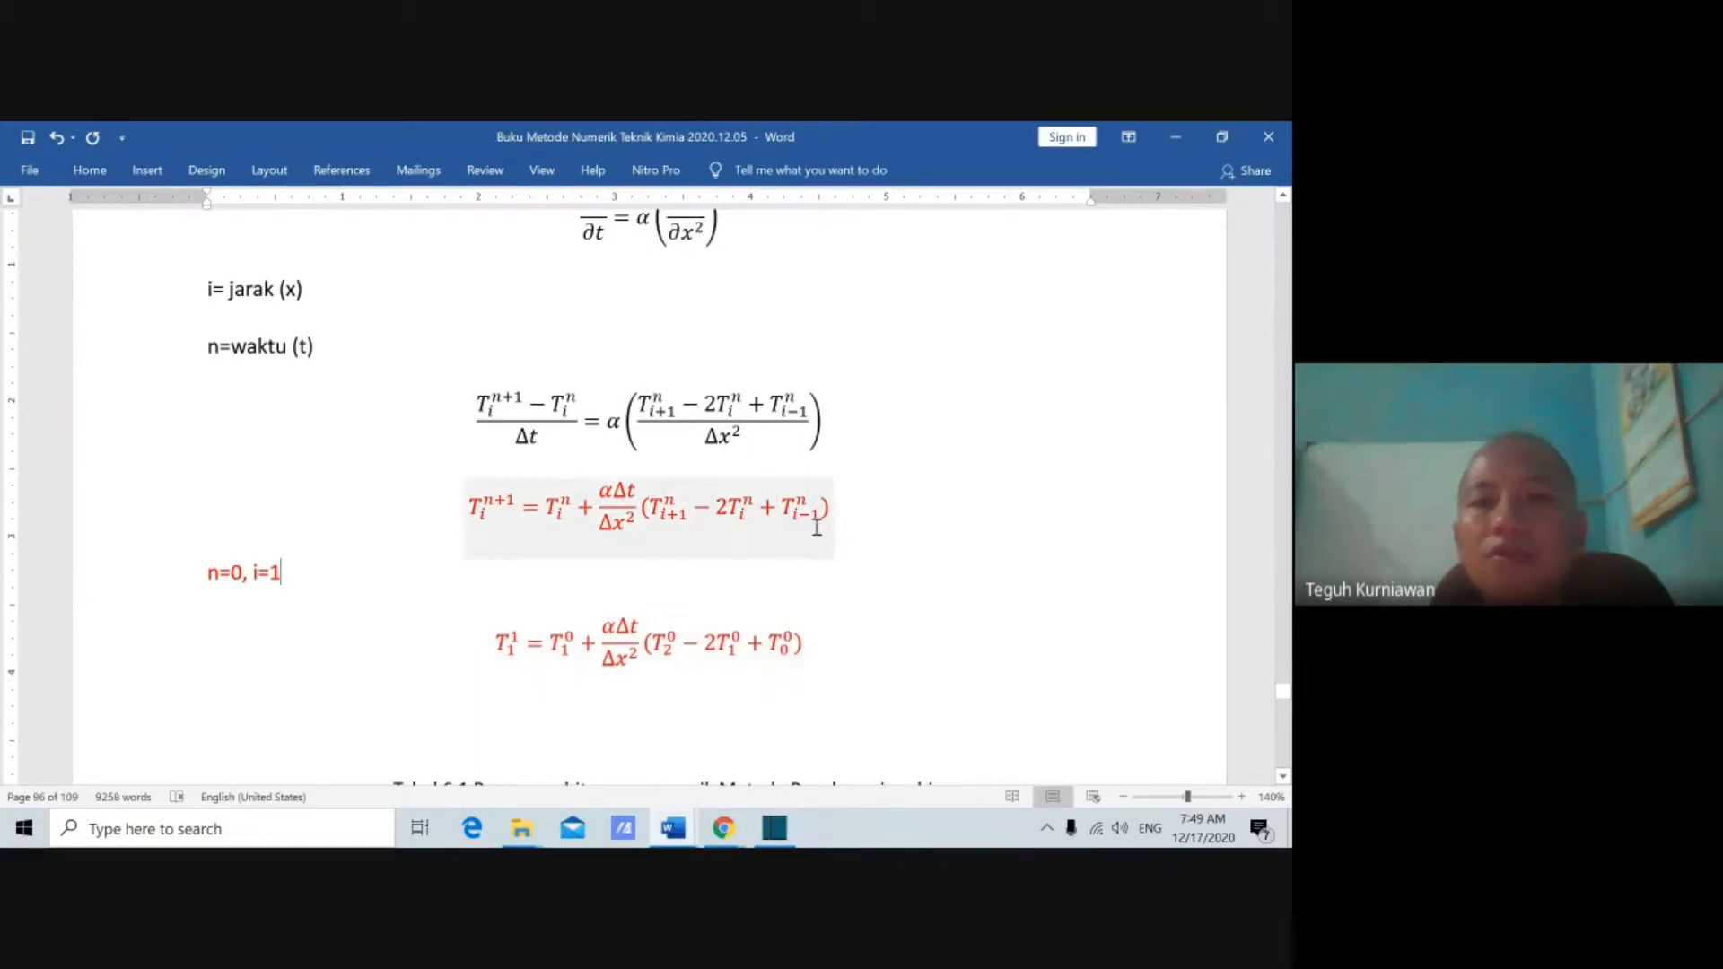
Step: Review the general T_i^{n+1} formula, the "n=0, i=1" line and the T_1^1 equation above Tabel 6.1
{"action": "left_click", "coordinate": [902, 643]}
{"action": "scroll", "coordinate": [893, 639], "scroll_direction": "down", "scroll_amount": 1}
{"action": "scroll", "coordinate": [893, 638], "scroll_direction": "down", "scroll_amount": 1}
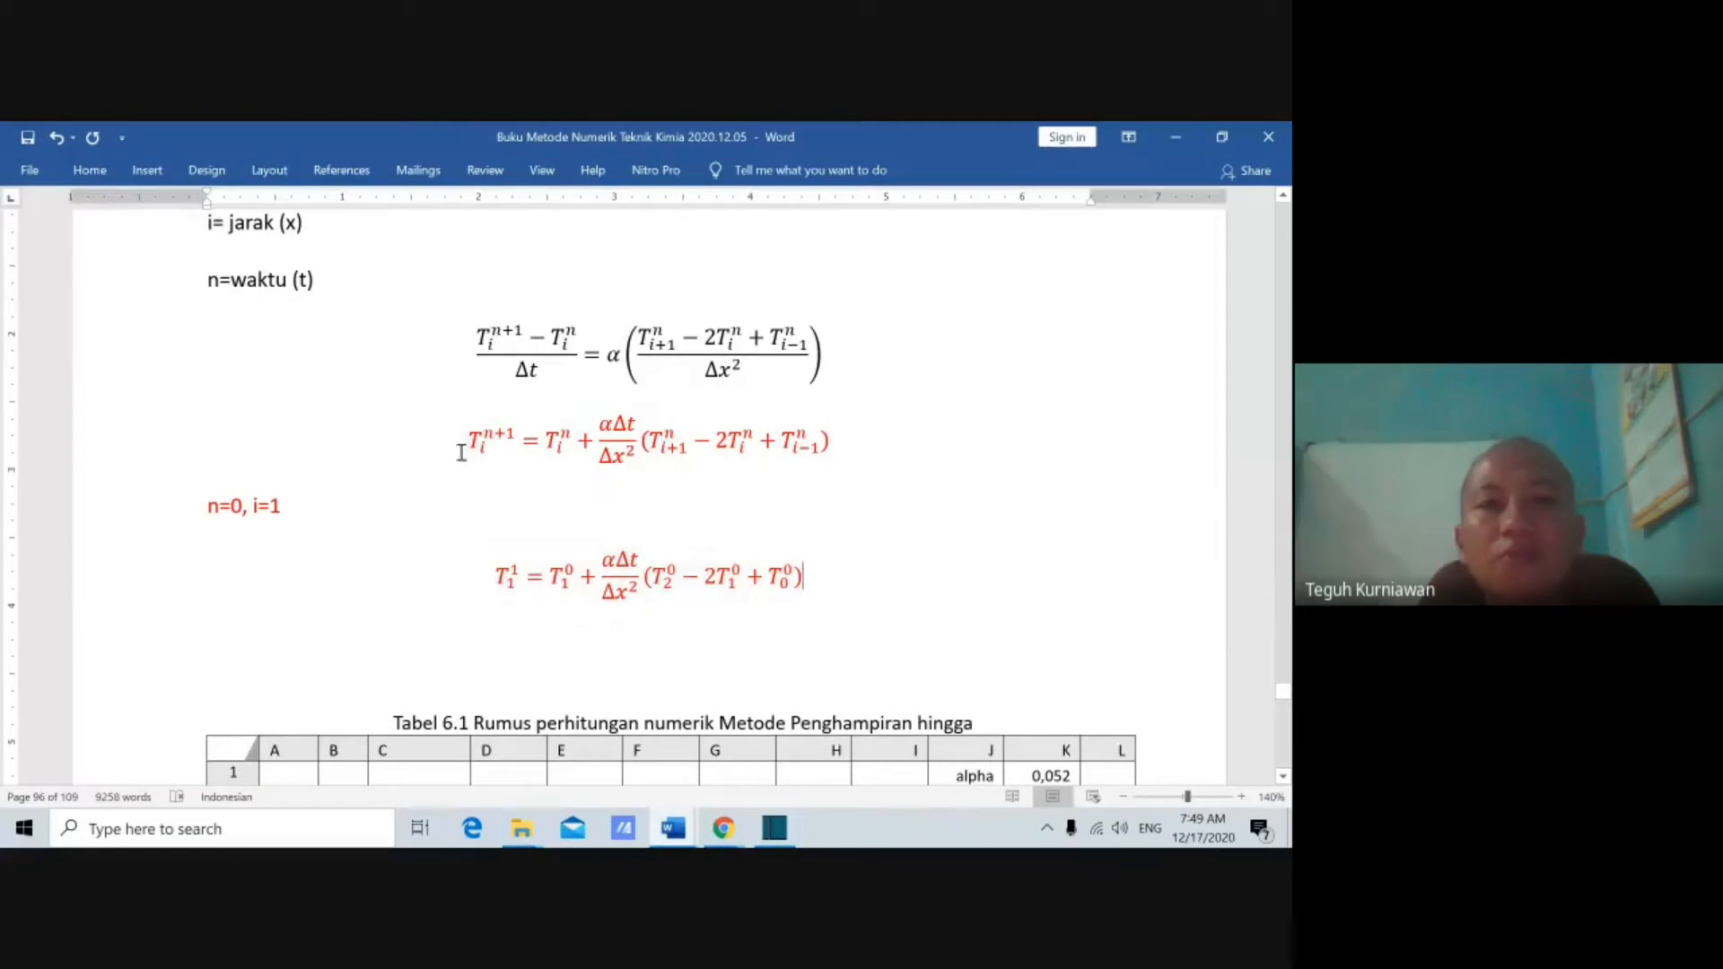
{"action": "left_click", "coordinate": [168, 521]}
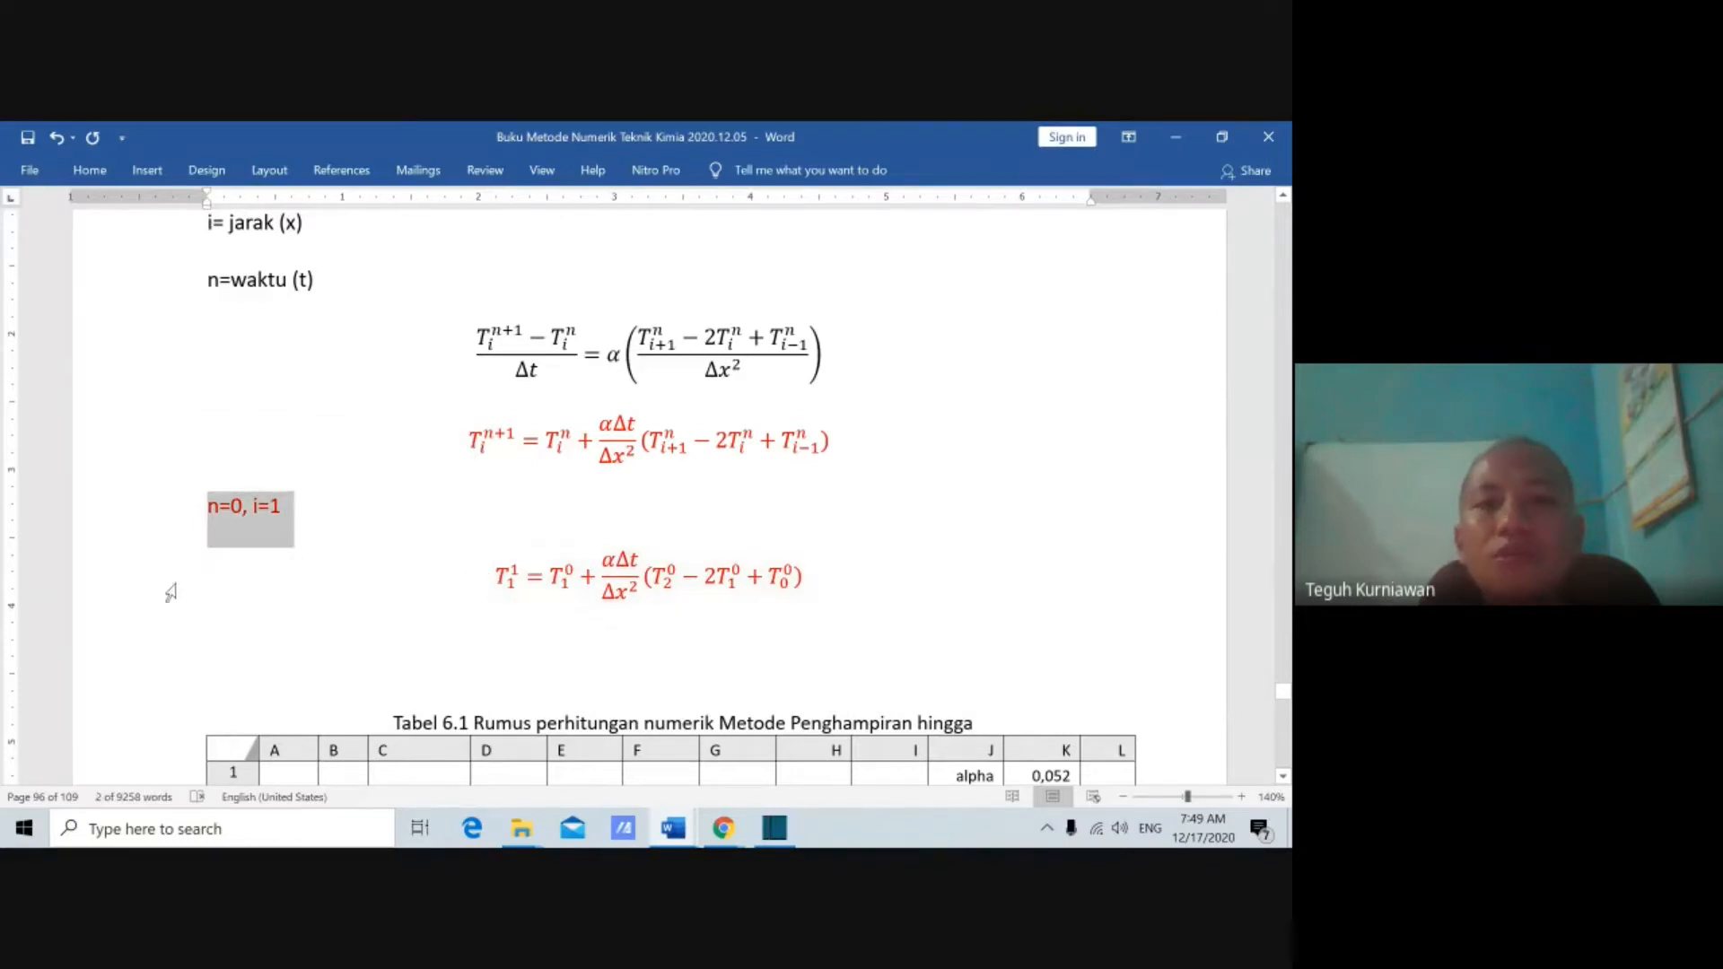
{"action": "left_click", "coordinate": [454, 562]}
{"action": "scroll", "coordinate": [830, 563], "scroll_direction": "down", "scroll_amount": 1}
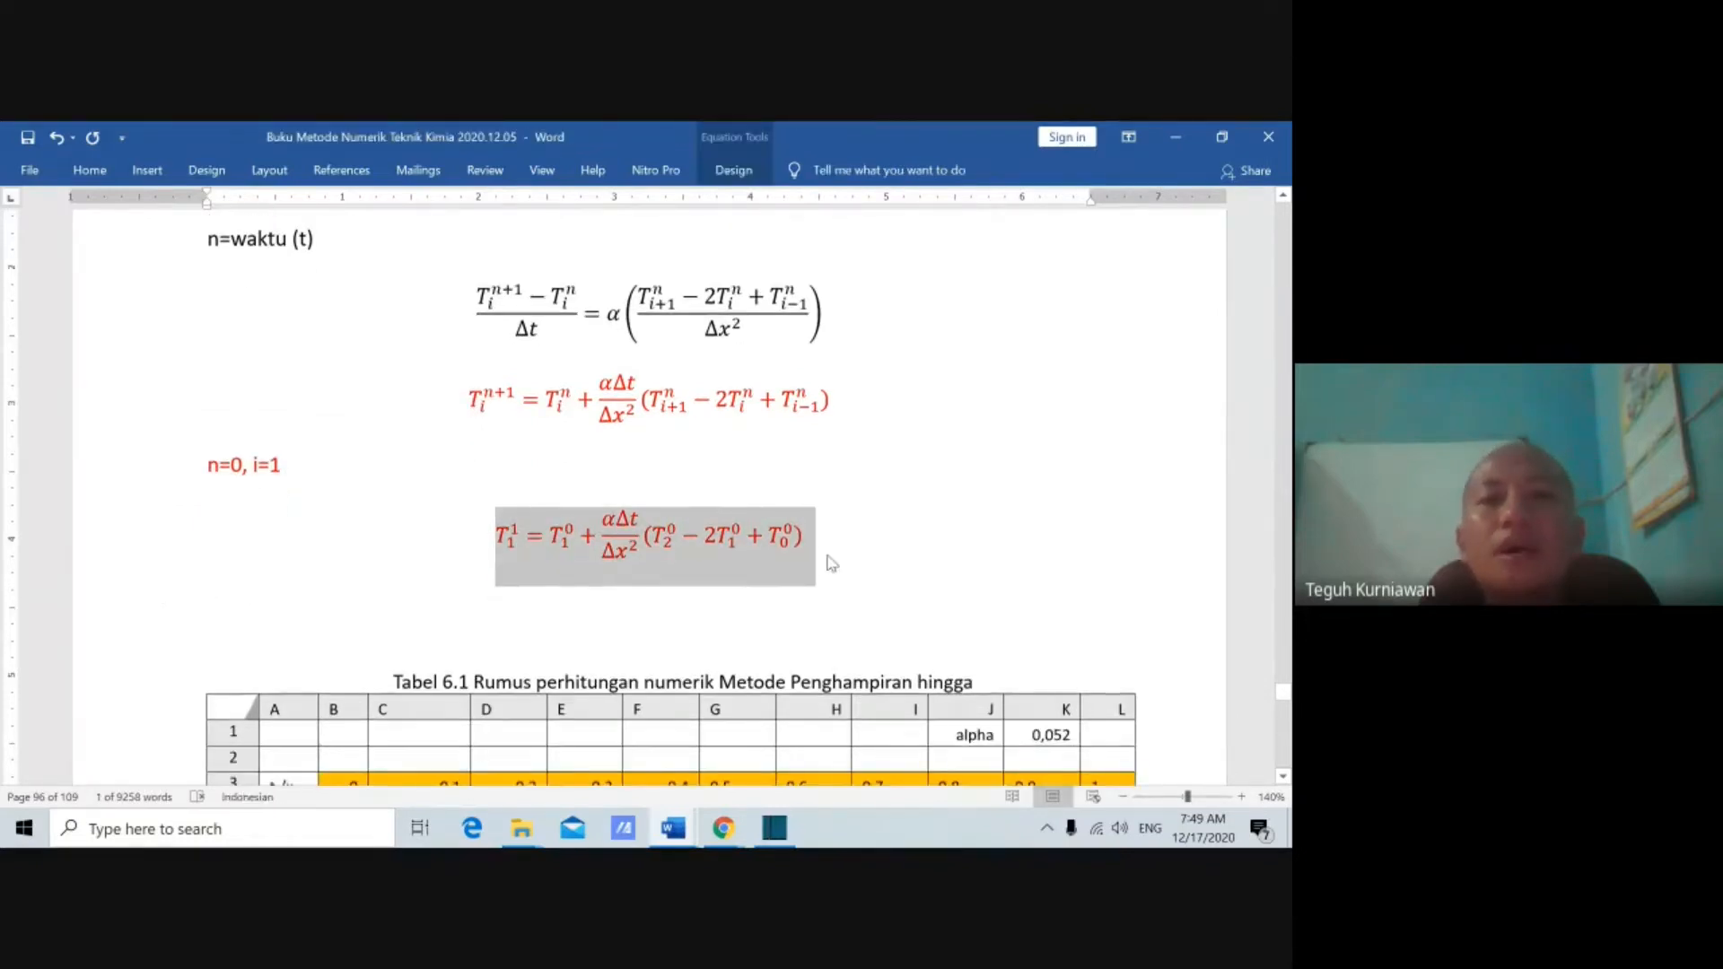
{"action": "scroll", "coordinate": [830, 564], "scroll_direction": "down", "scroll_amount": 2}
{"action": "scroll", "coordinate": [830, 557], "scroll_direction": "up", "scroll_amount": 1}
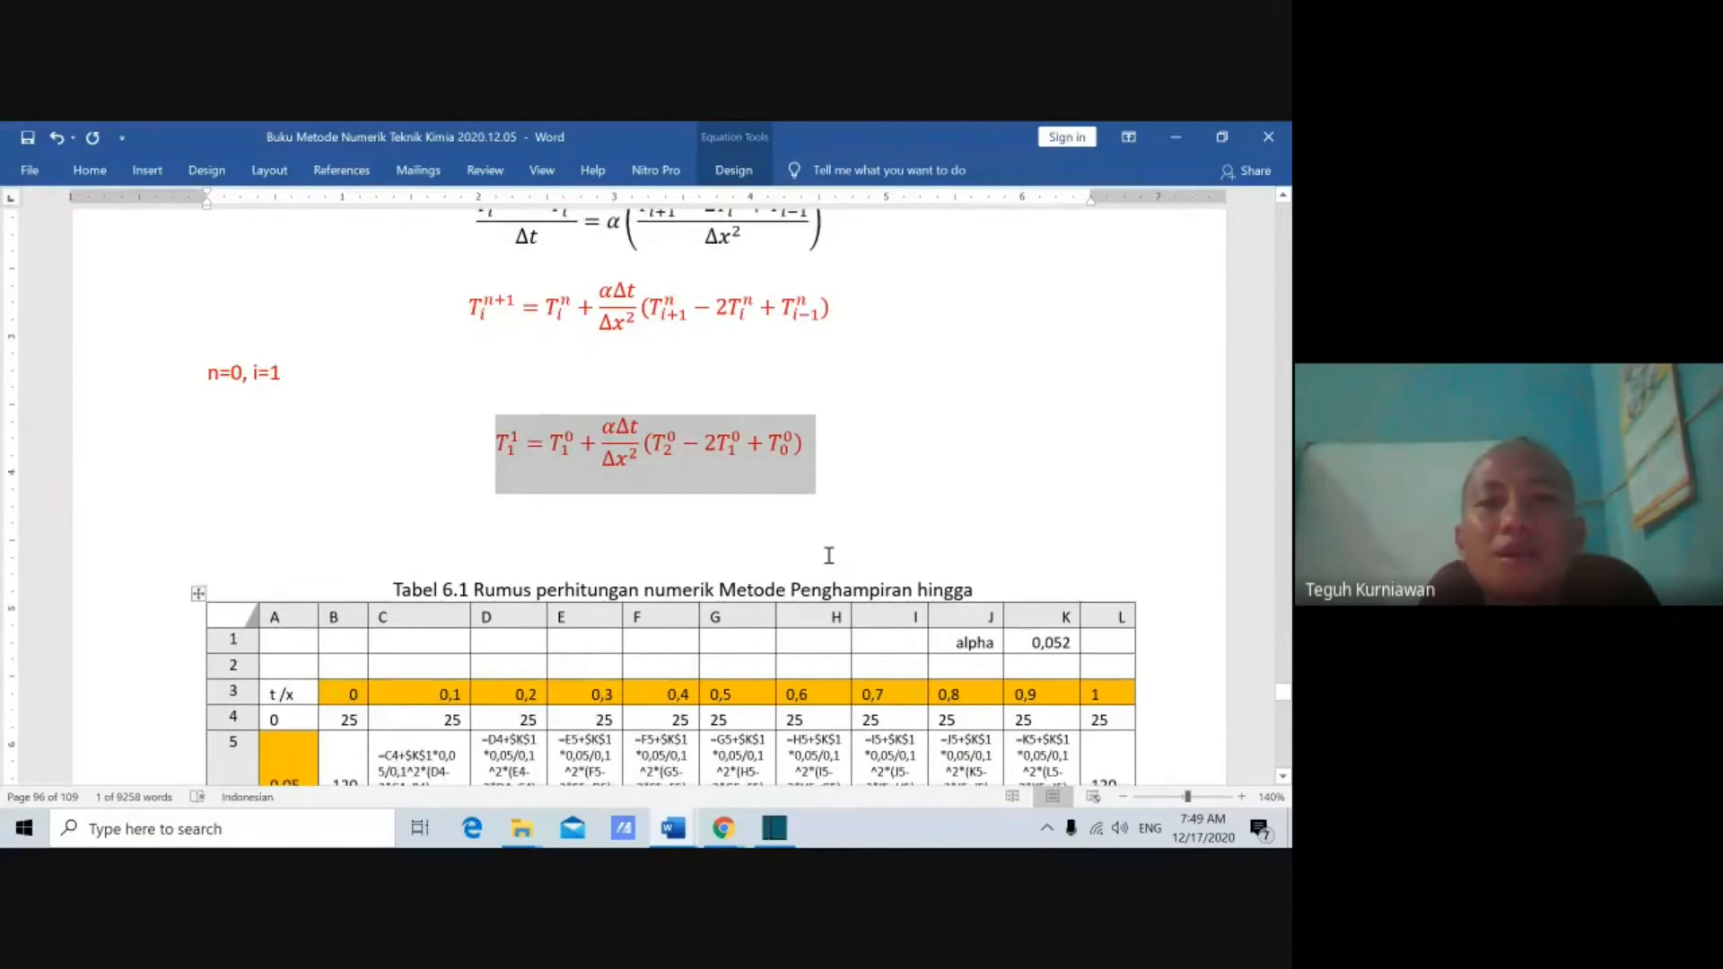
Step: Delete the blank line directly above the Tabel 6.1 caption
{"action": "left_click", "coordinate": [714, 558]}
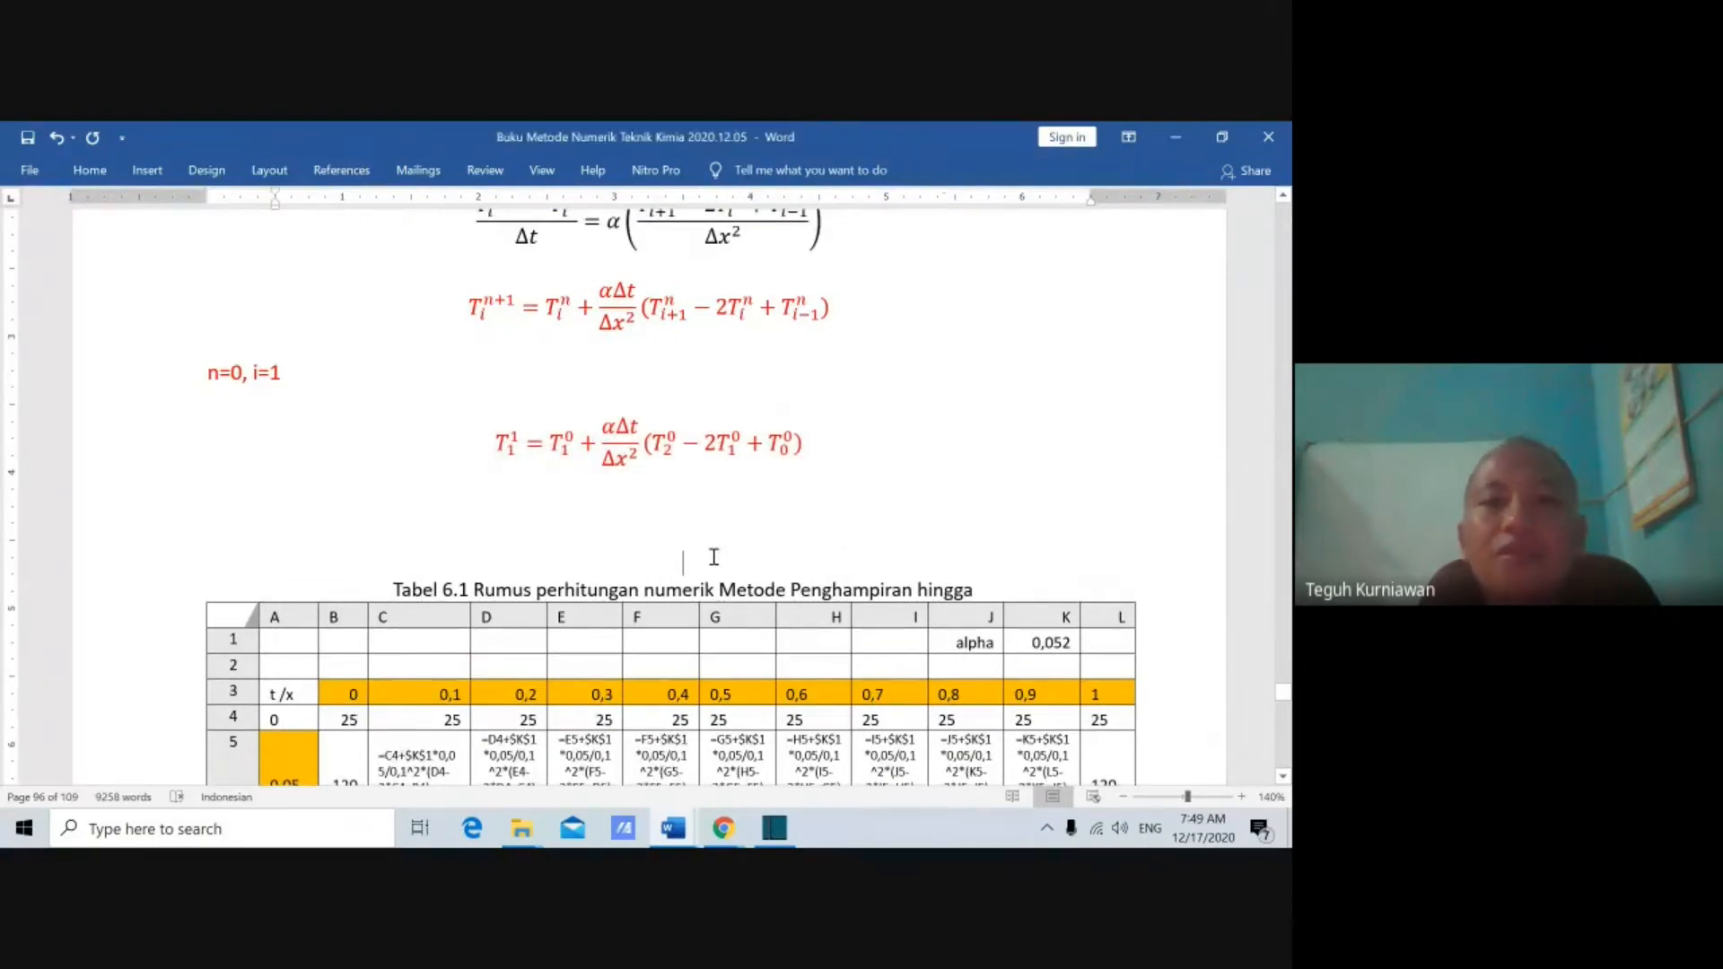
{"action": "key", "text": "Delete"}
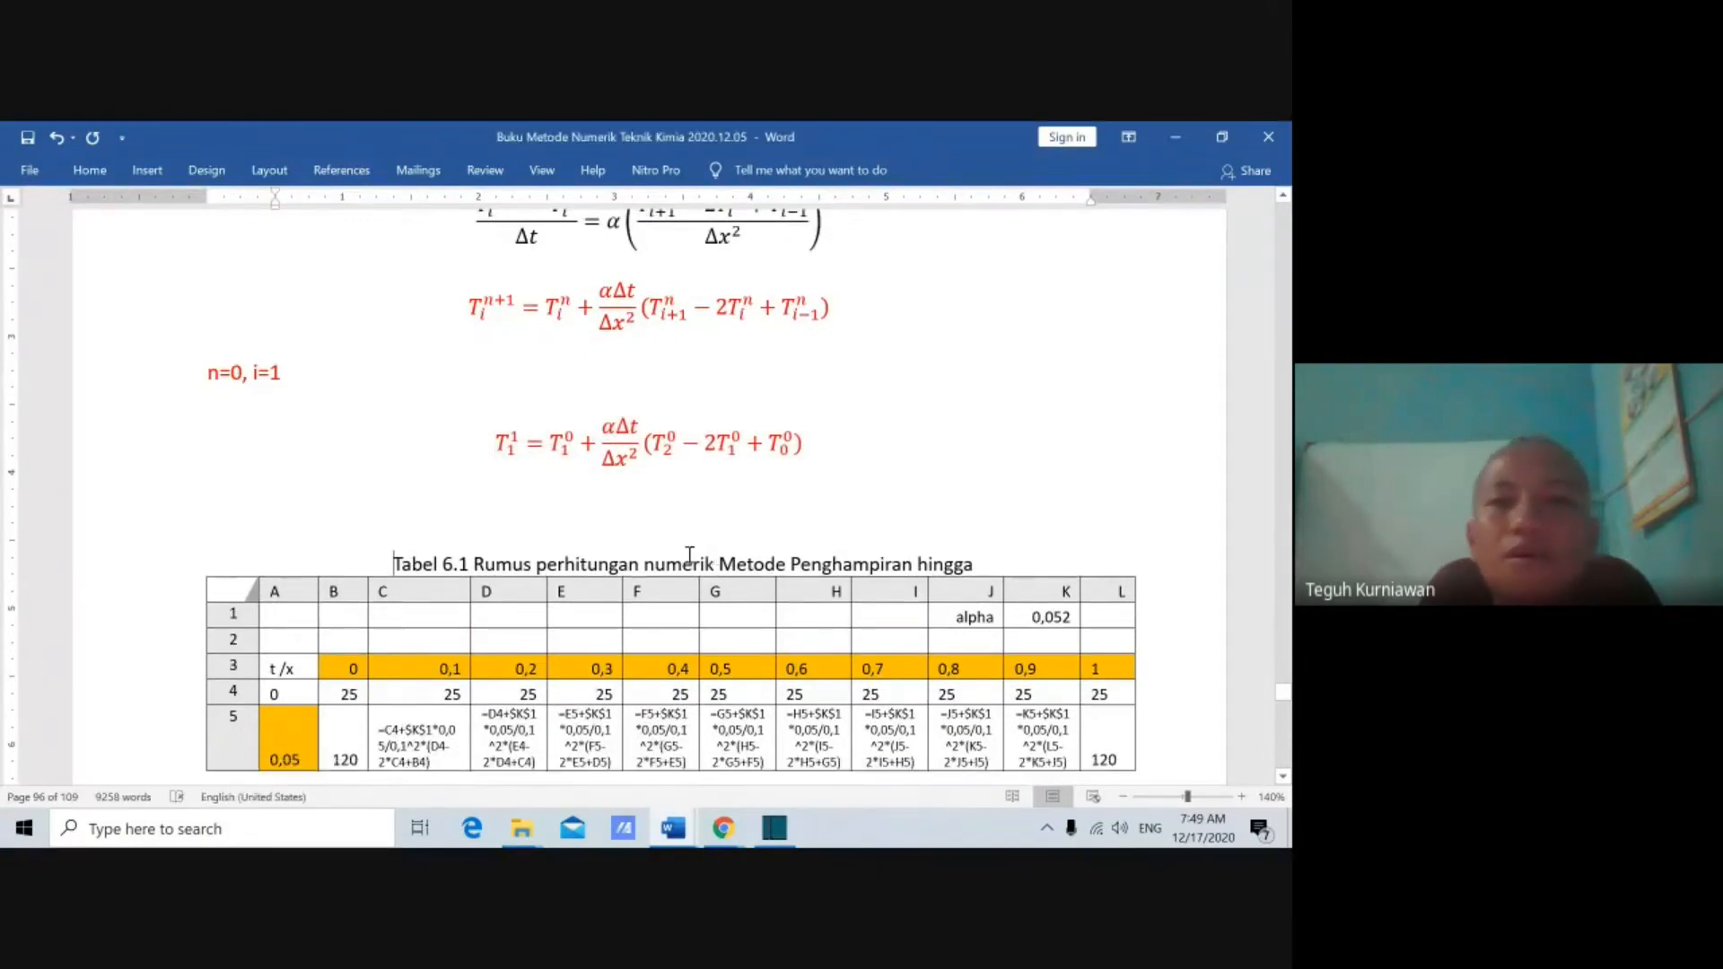
{"action": "left_click", "coordinate": [701, 523]}
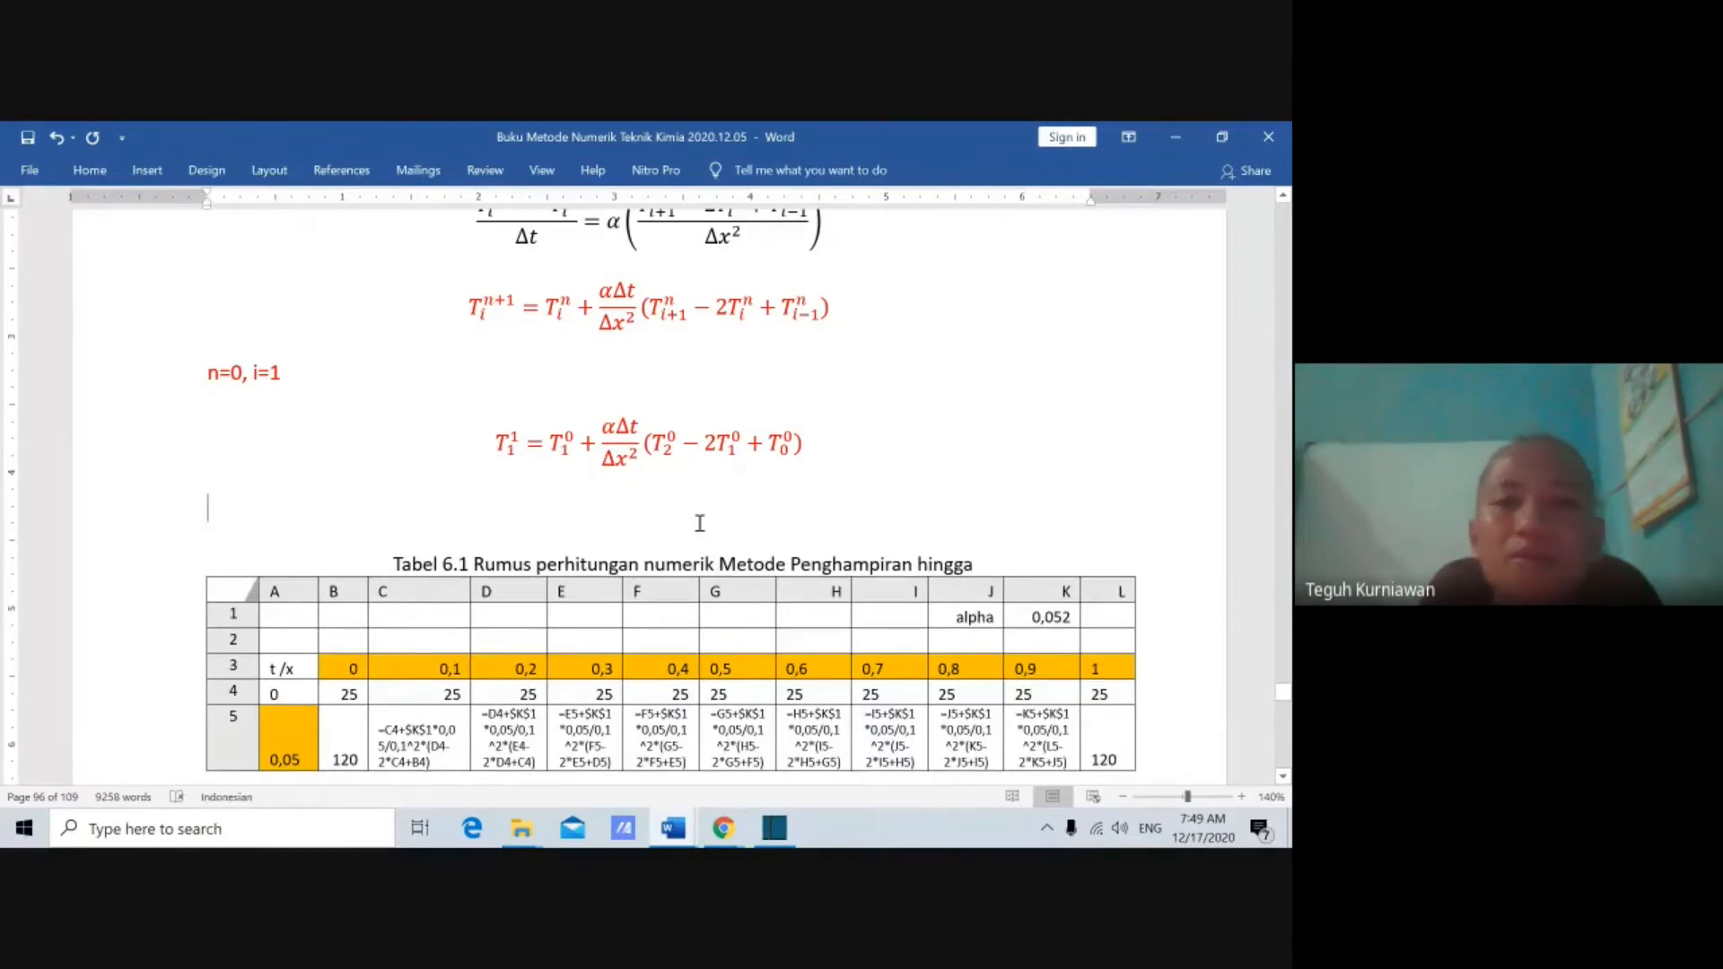
Step: Examine the Δt and Δx² terms of the coefficient in the general T_i^{n+1} formula
{"action": "scroll", "coordinate": [700, 523], "scroll_direction": "down", "scroll_amount": 3}
{"action": "scroll", "coordinate": [700, 516], "scroll_direction": "up", "scroll_amount": 3}
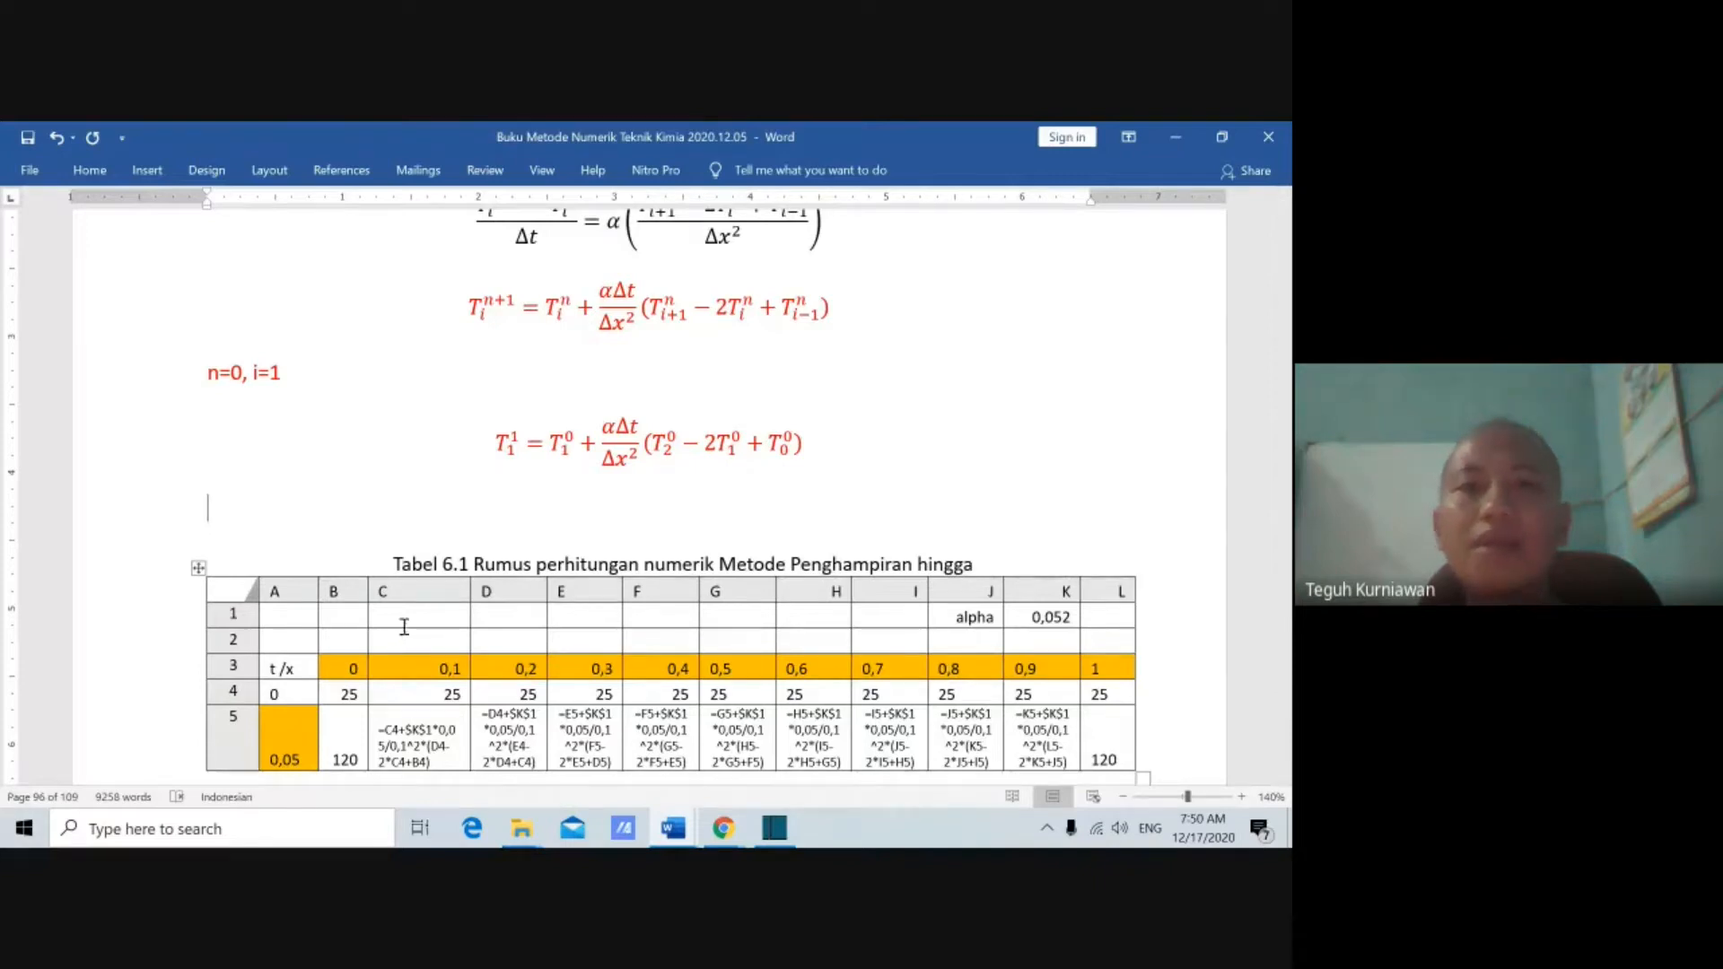
{"action": "double_click", "coordinate": [603, 325]}
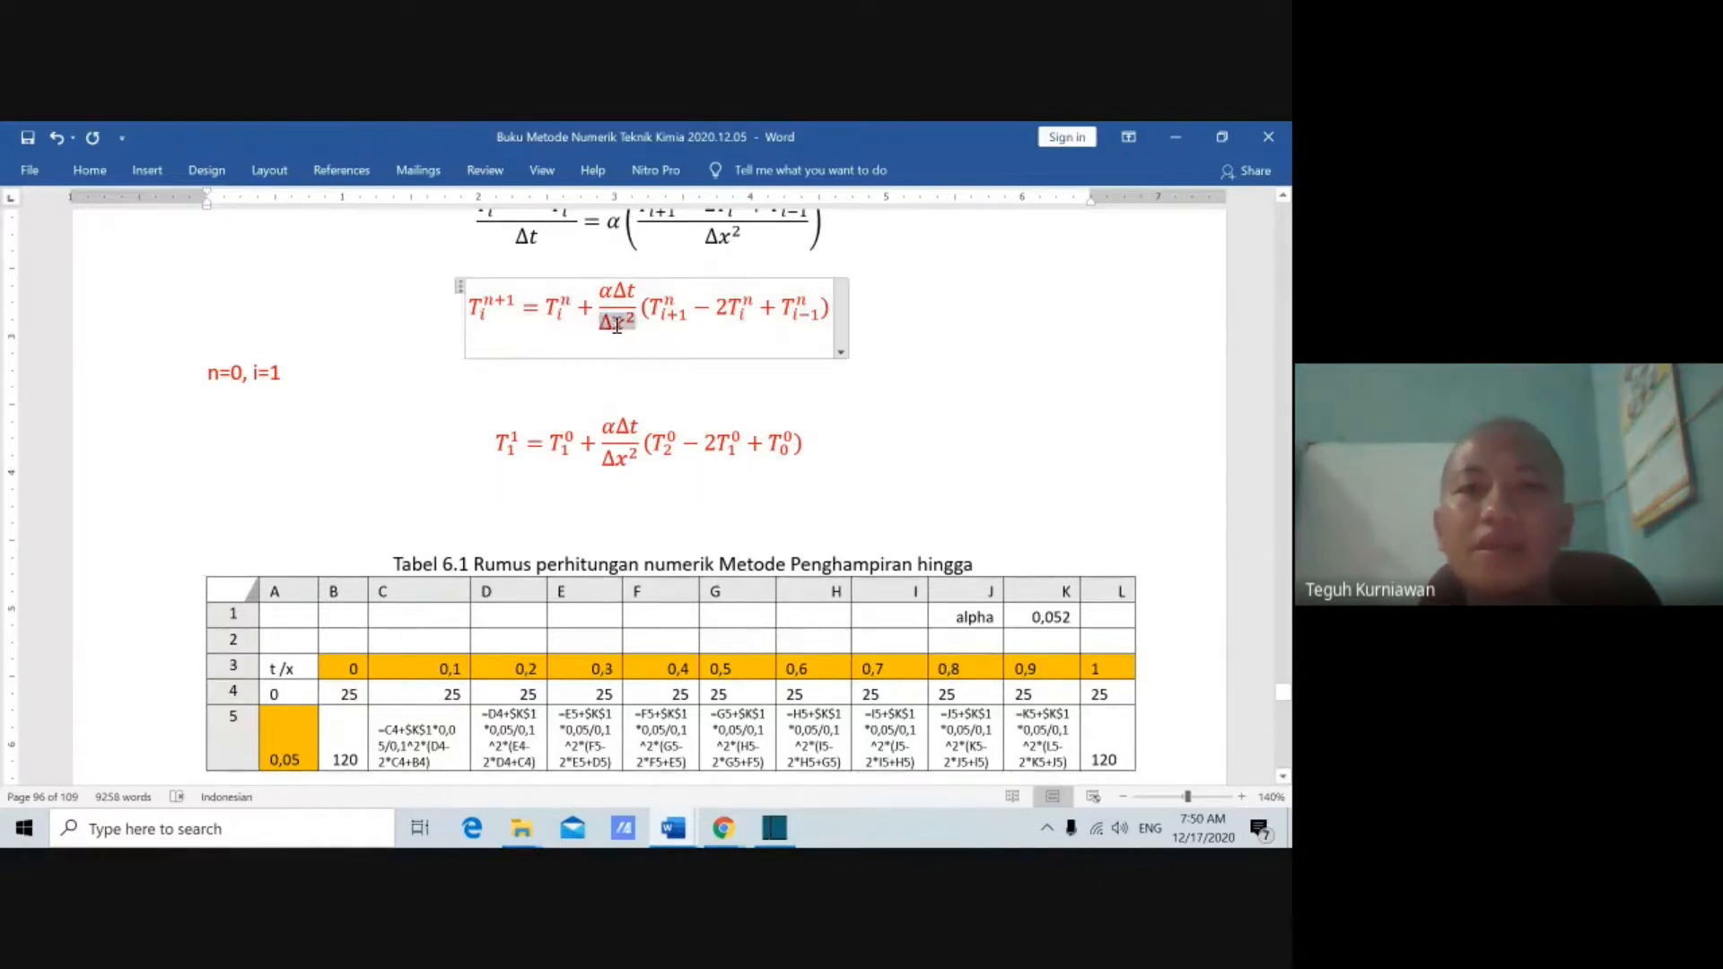
{"action": "double_click", "coordinate": [625, 295]}
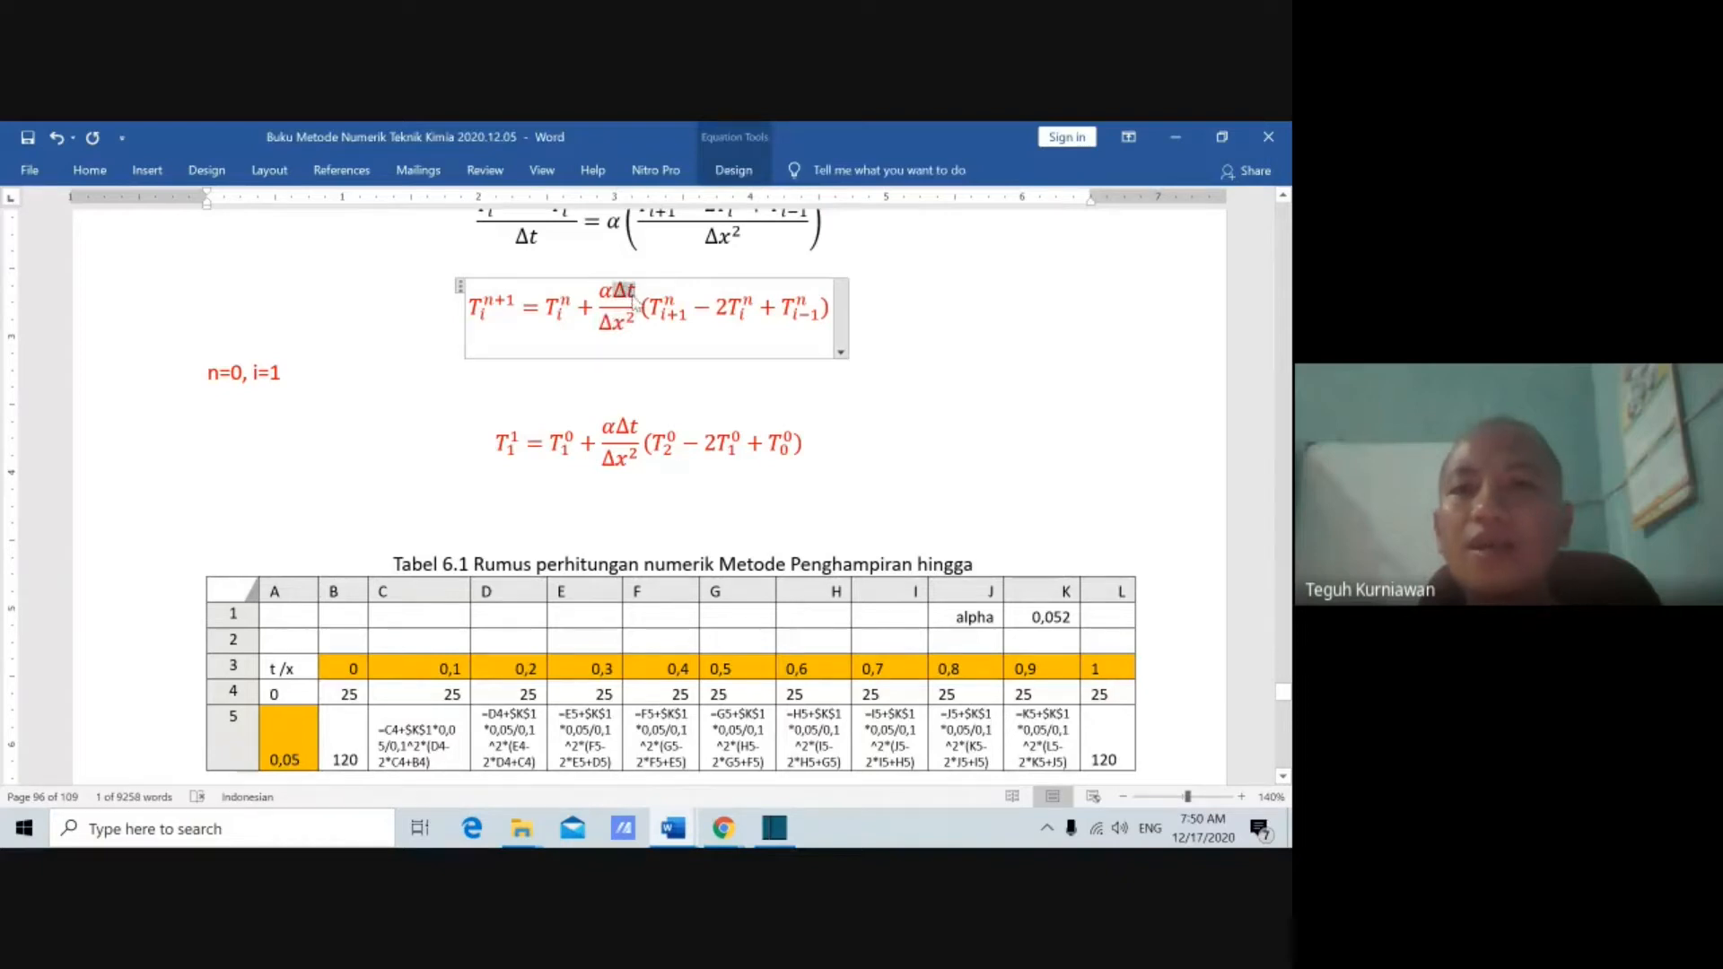
{"action": "left_click", "coordinate": [812, 402]}
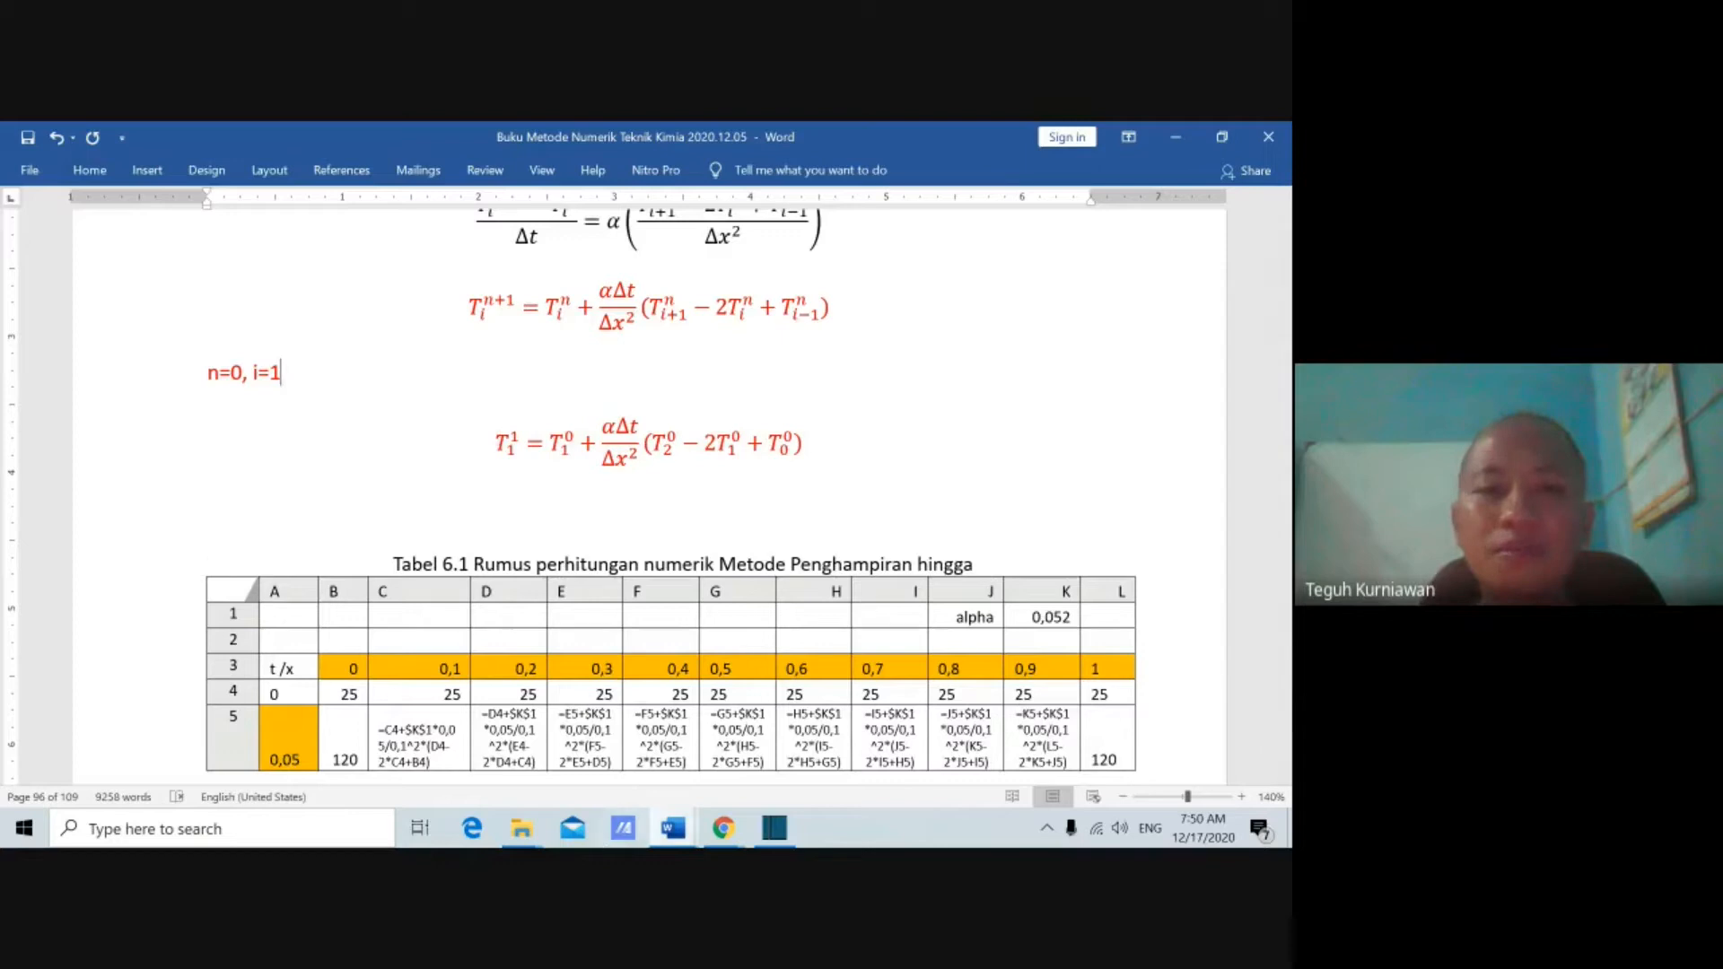
{"action": "mouse_move", "coordinate": [674, 828]}
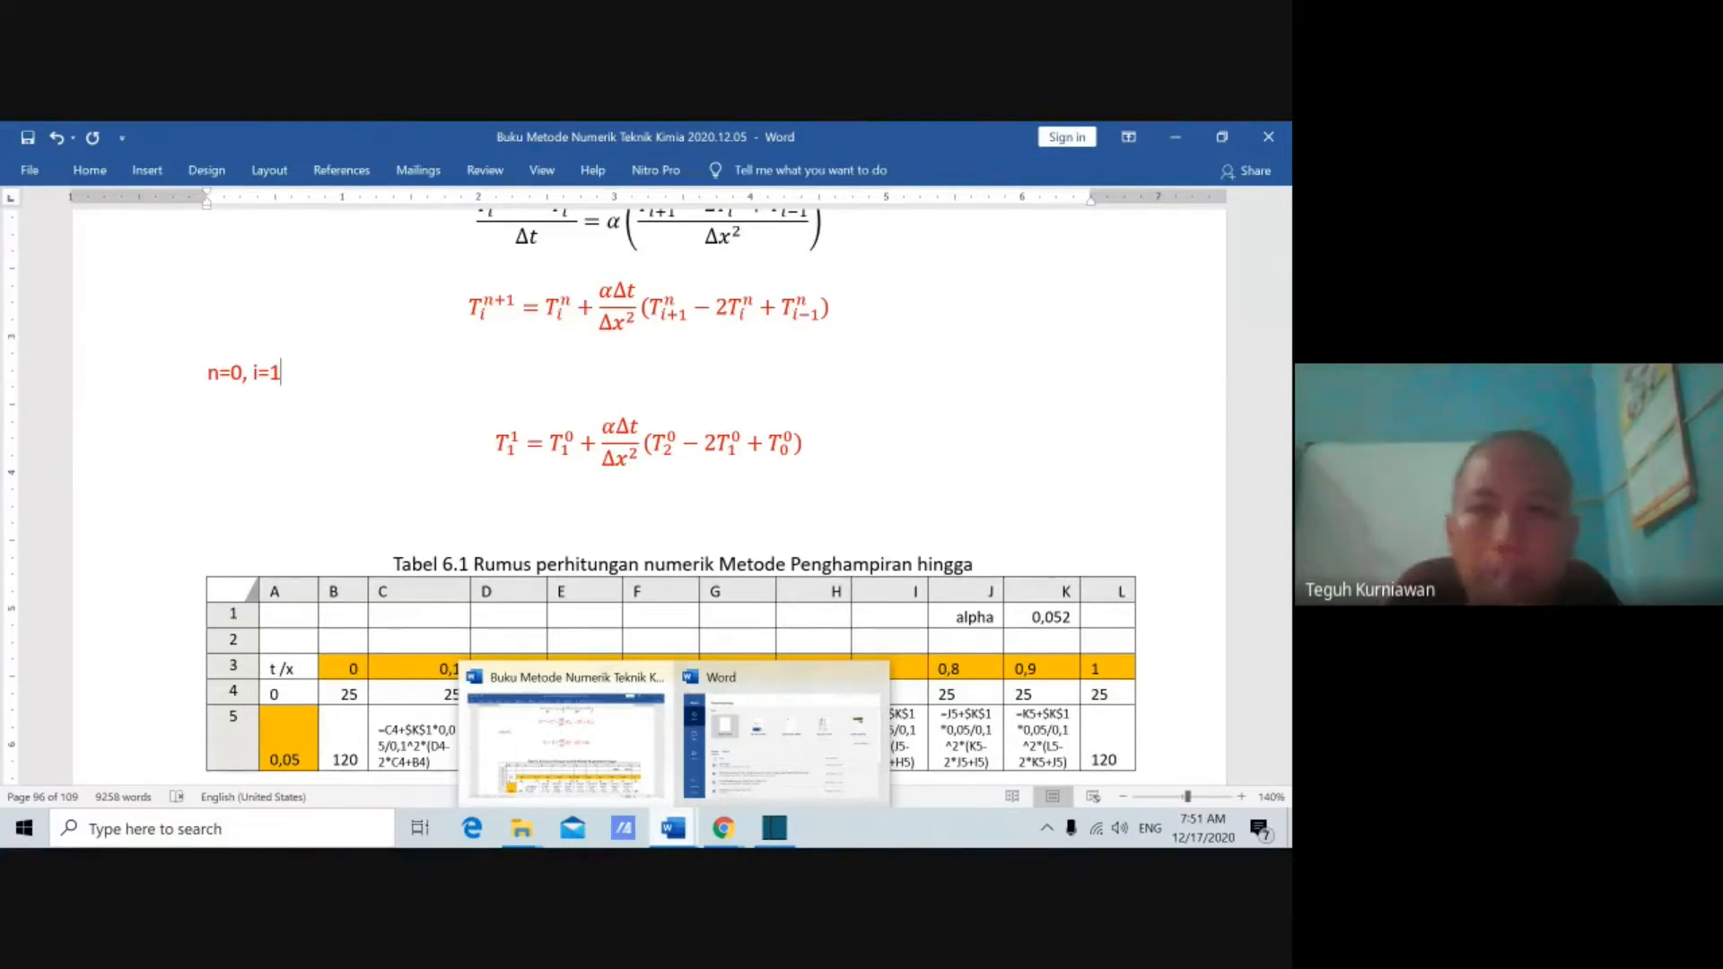
{"action": "left_click", "coordinate": [884, 535]}
Step: Examine the cell formulas in Tabel 6.1 and the calculated temperatures in Tabel 6.2
{"action": "scroll", "coordinate": [884, 535], "scroll_direction": "down", "scroll_amount": 1}
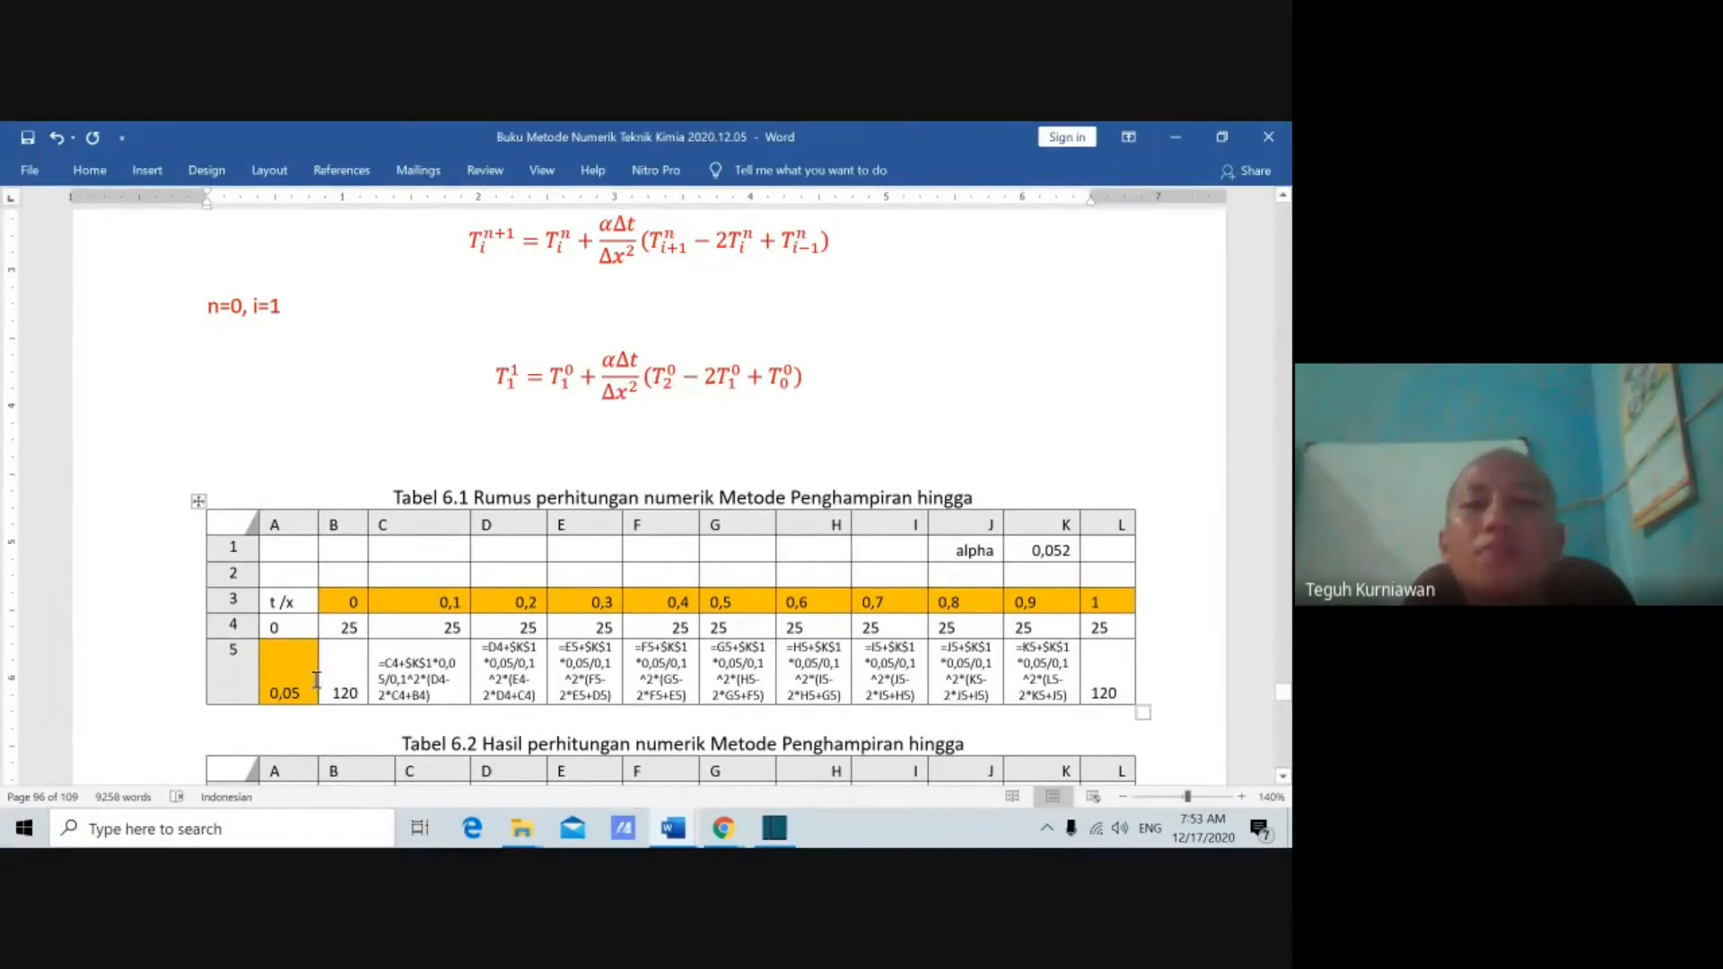
{"action": "scroll", "coordinate": [316, 680], "scroll_direction": "down", "scroll_amount": 5}
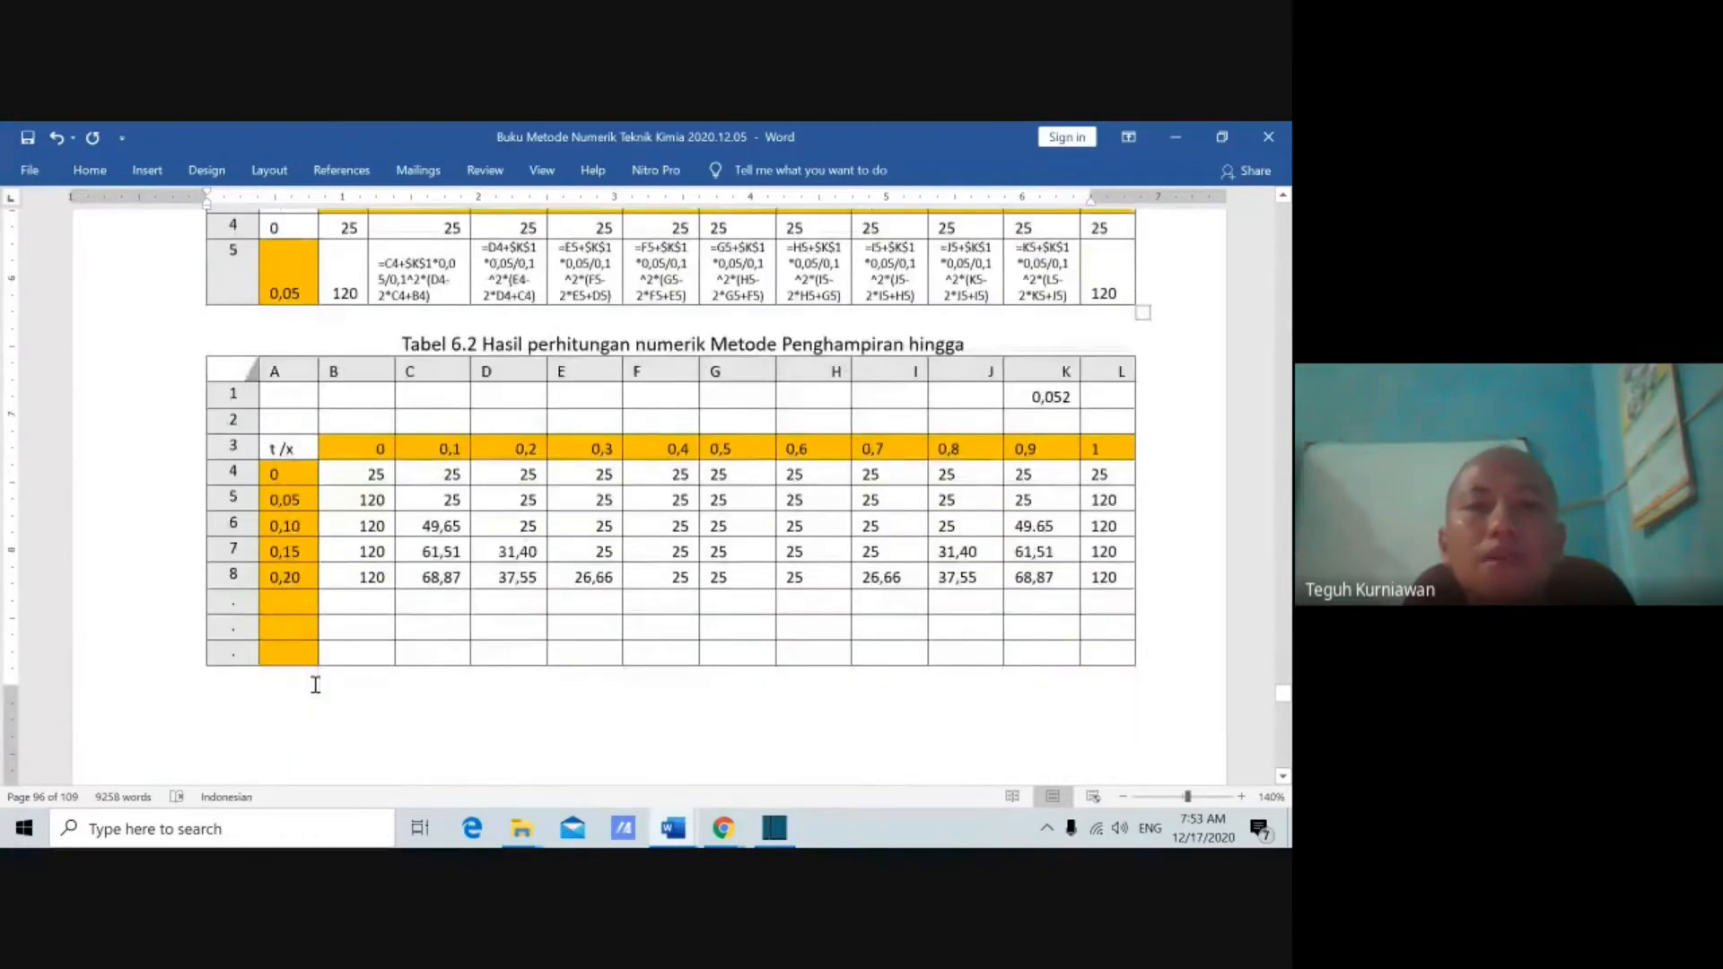
{"action": "scroll", "coordinate": [316, 685], "scroll_direction": "down", "scroll_amount": 1}
{"action": "scroll", "coordinate": [316, 685], "scroll_direction": "up", "scroll_amount": 1}
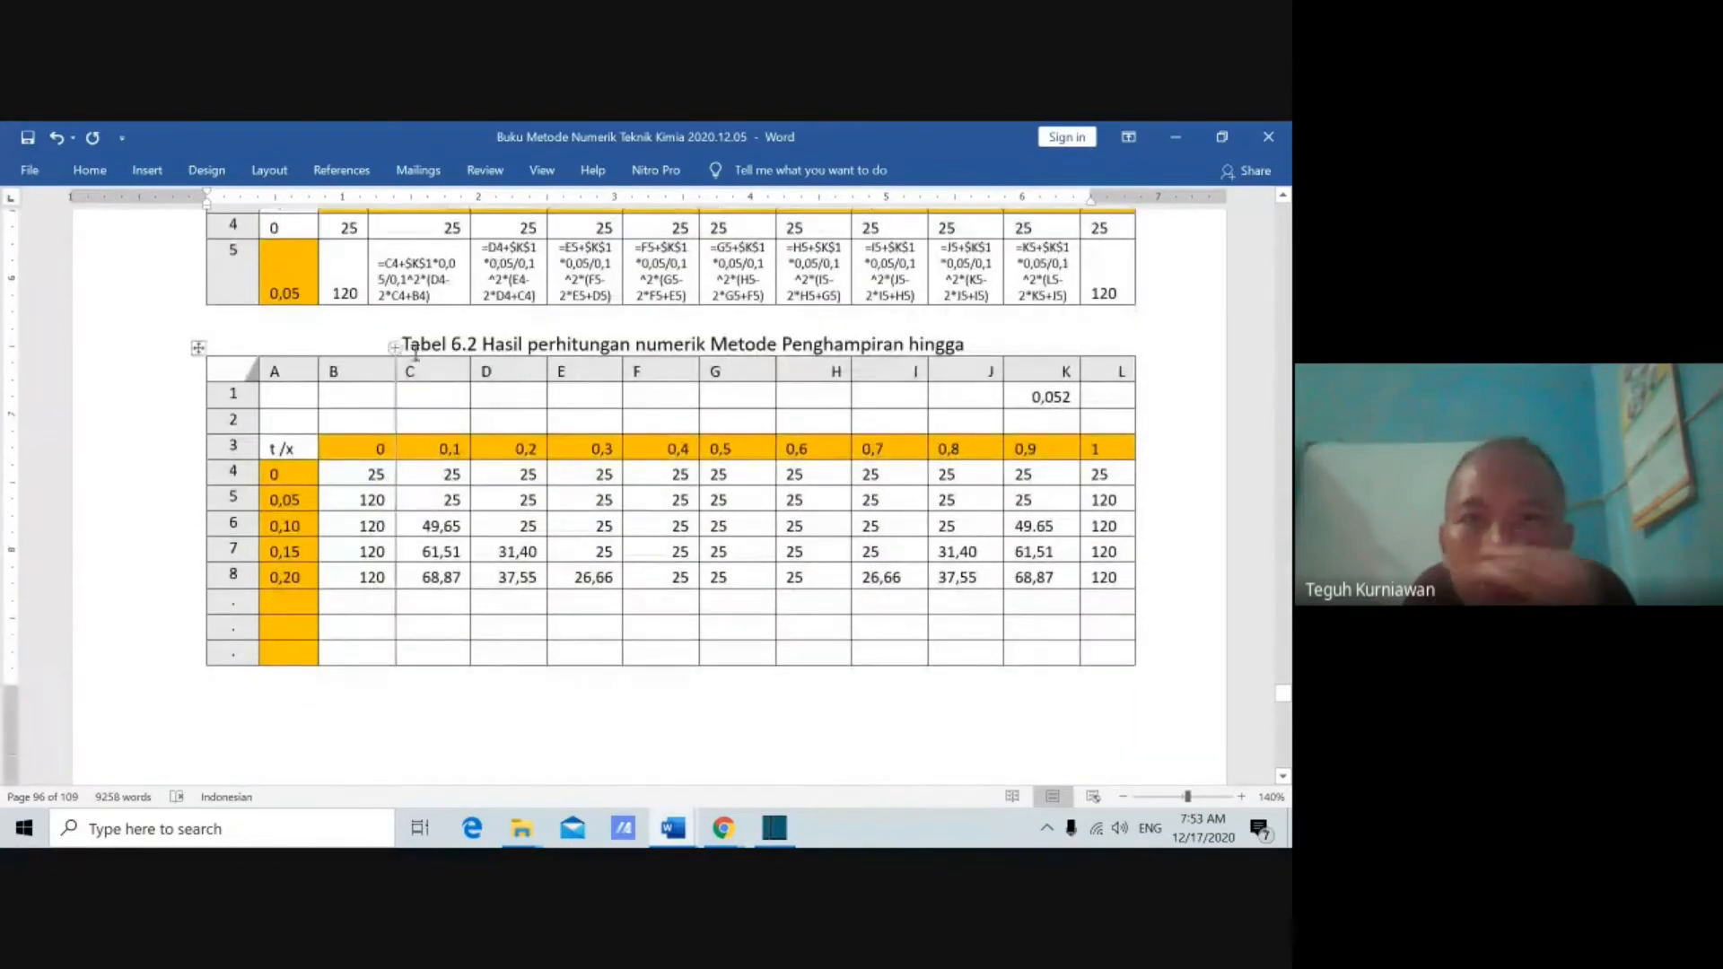
{"action": "scroll", "coordinate": [376, 521], "scroll_direction": "down", "scroll_amount": 1}
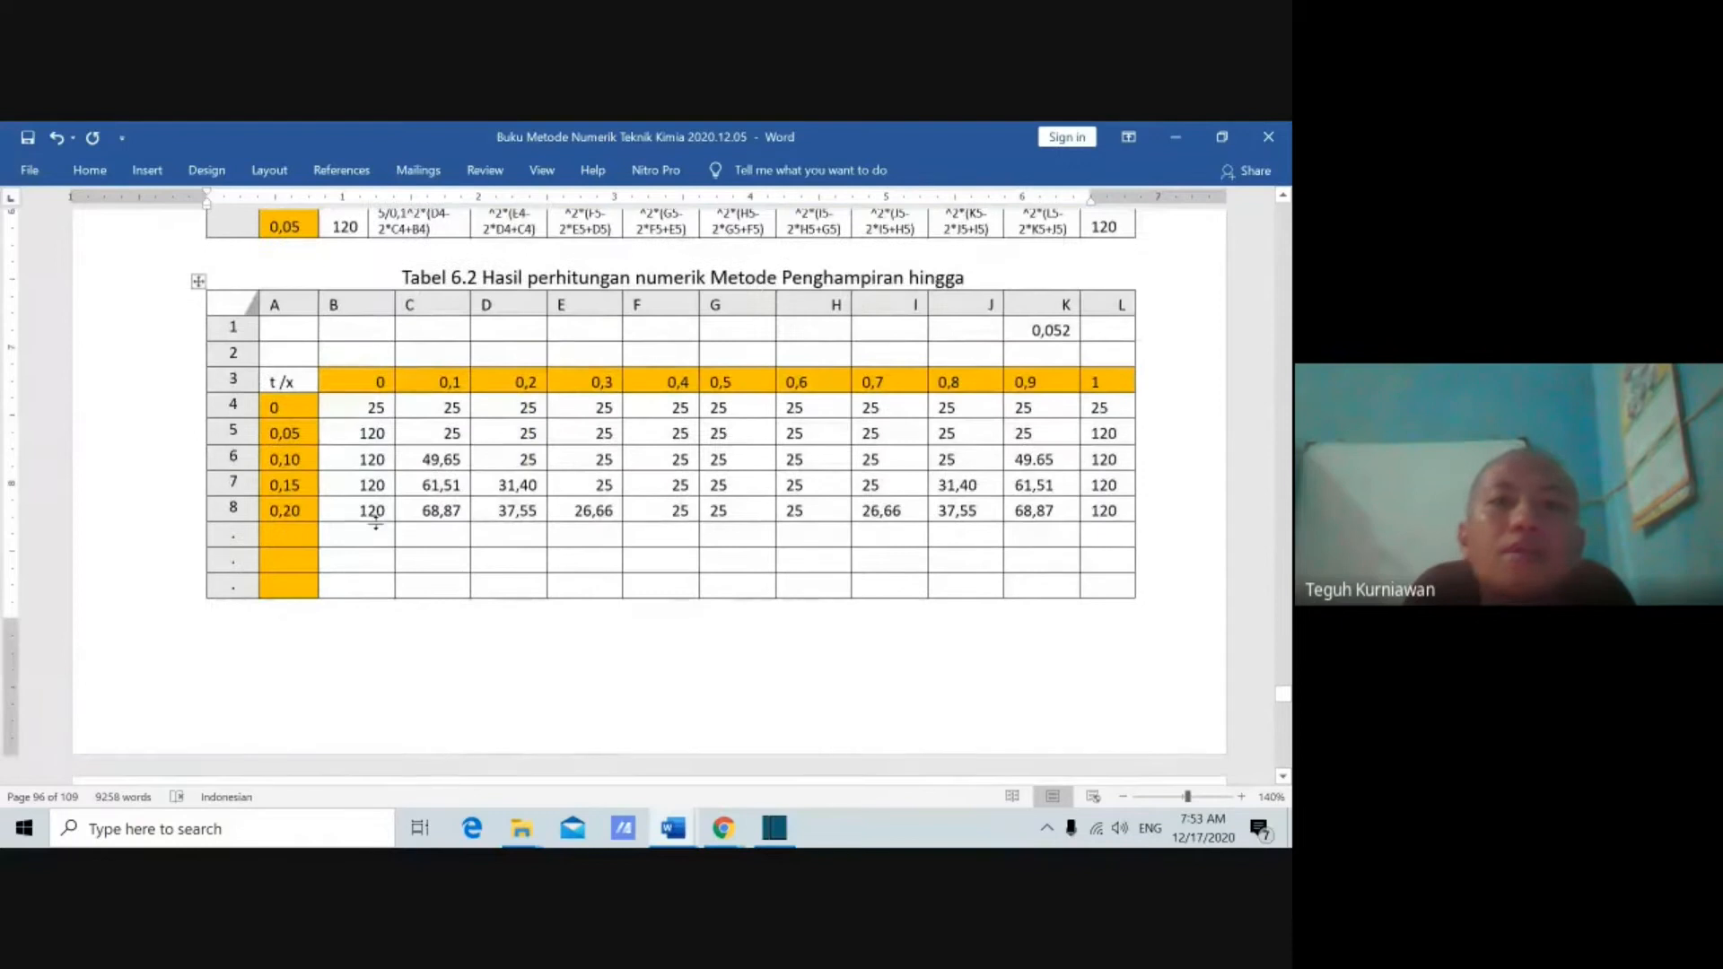
{"action": "scroll", "coordinate": [376, 520], "scroll_direction": "up", "scroll_amount": 1}
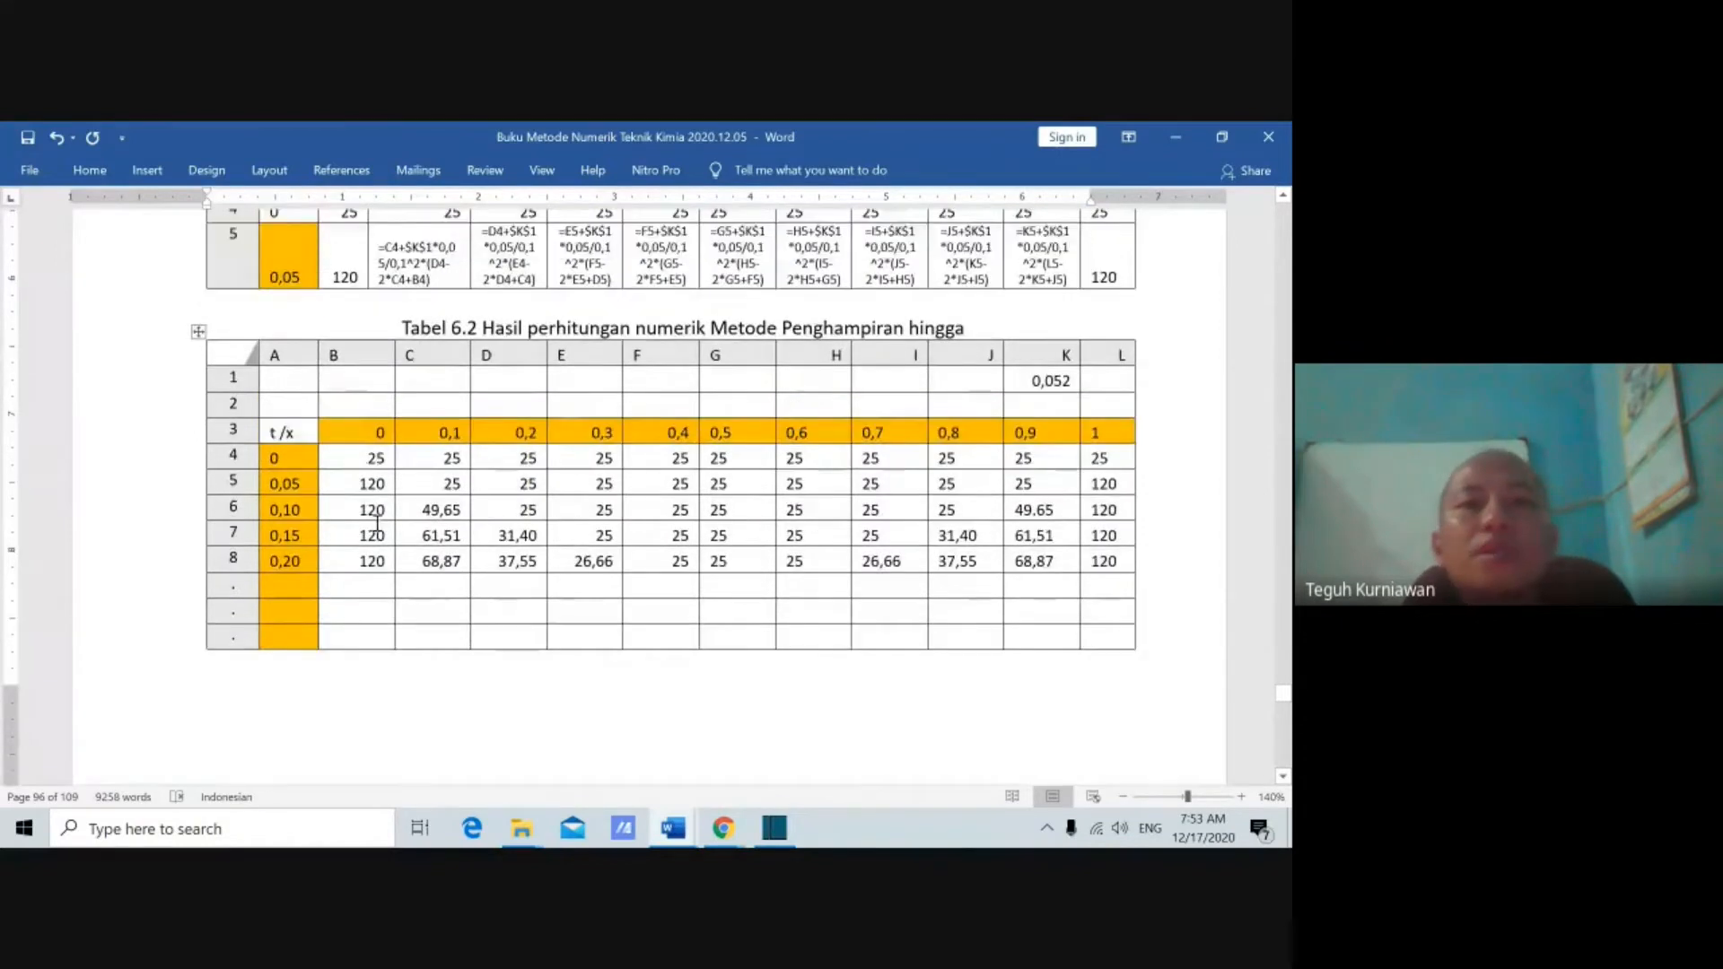
{"action": "scroll", "coordinate": [378, 523], "scroll_direction": "down", "scroll_amount": 2}
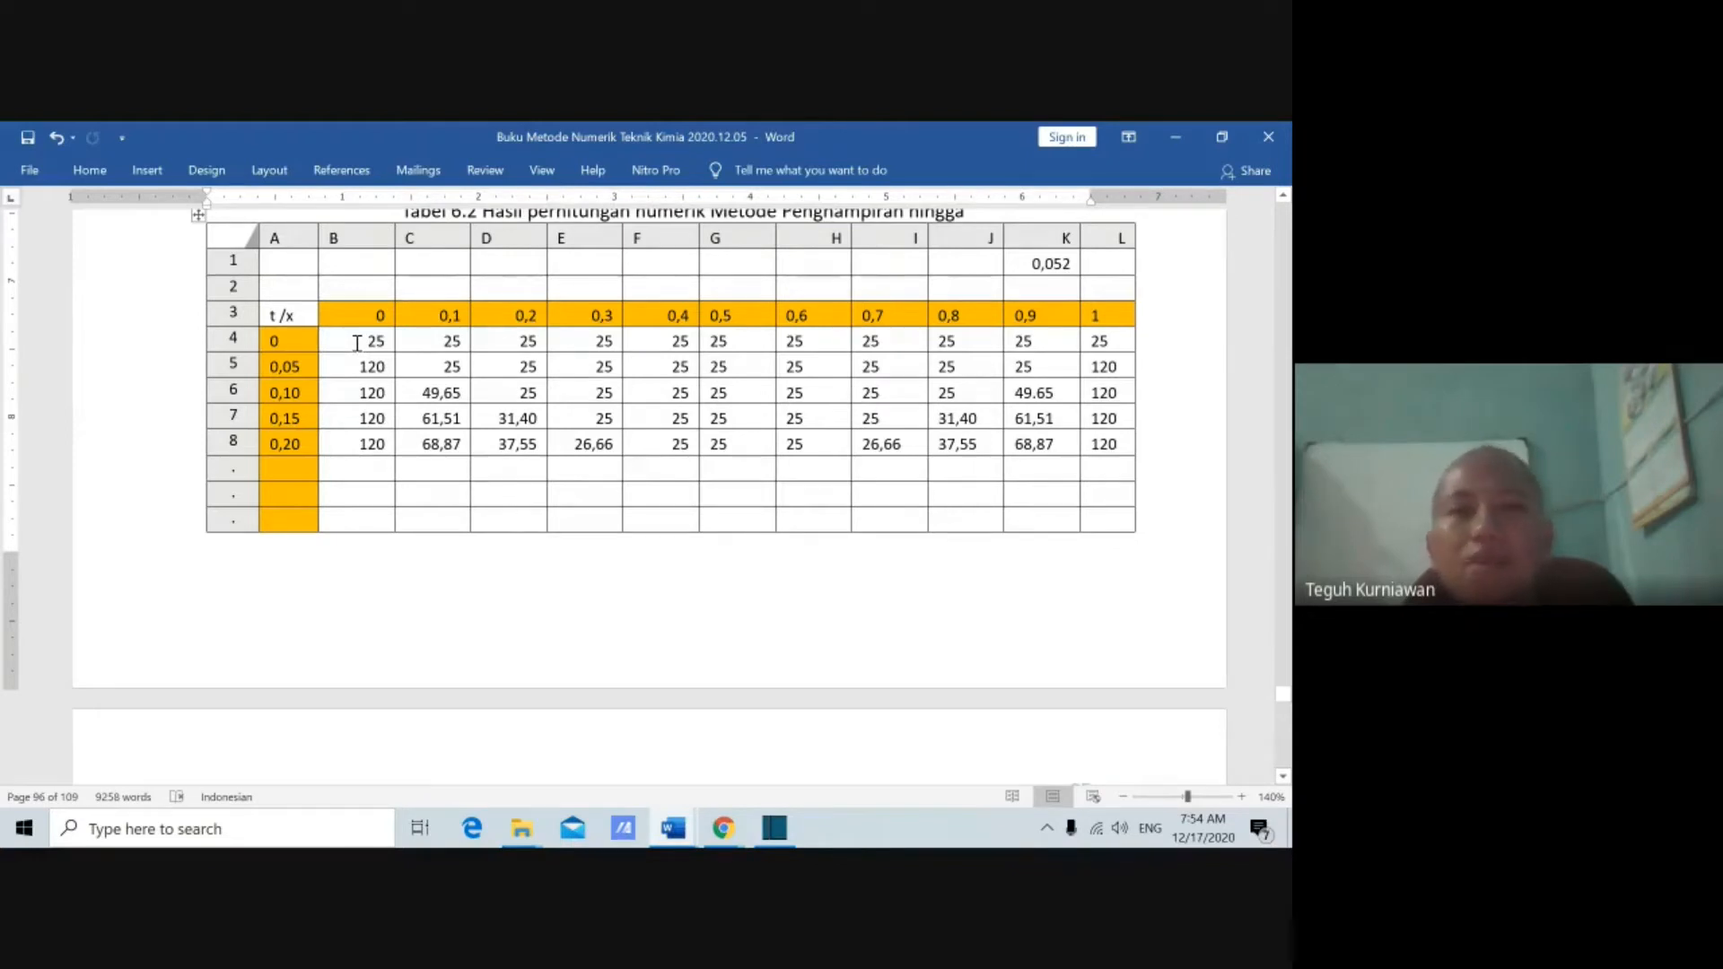
Step: Highlight the initial temperatures at t = 0 across row 4 of Tabel 6.2
{"action": "left_click_drag", "start_coordinate": [358, 344], "coordinate": [1097, 340]}
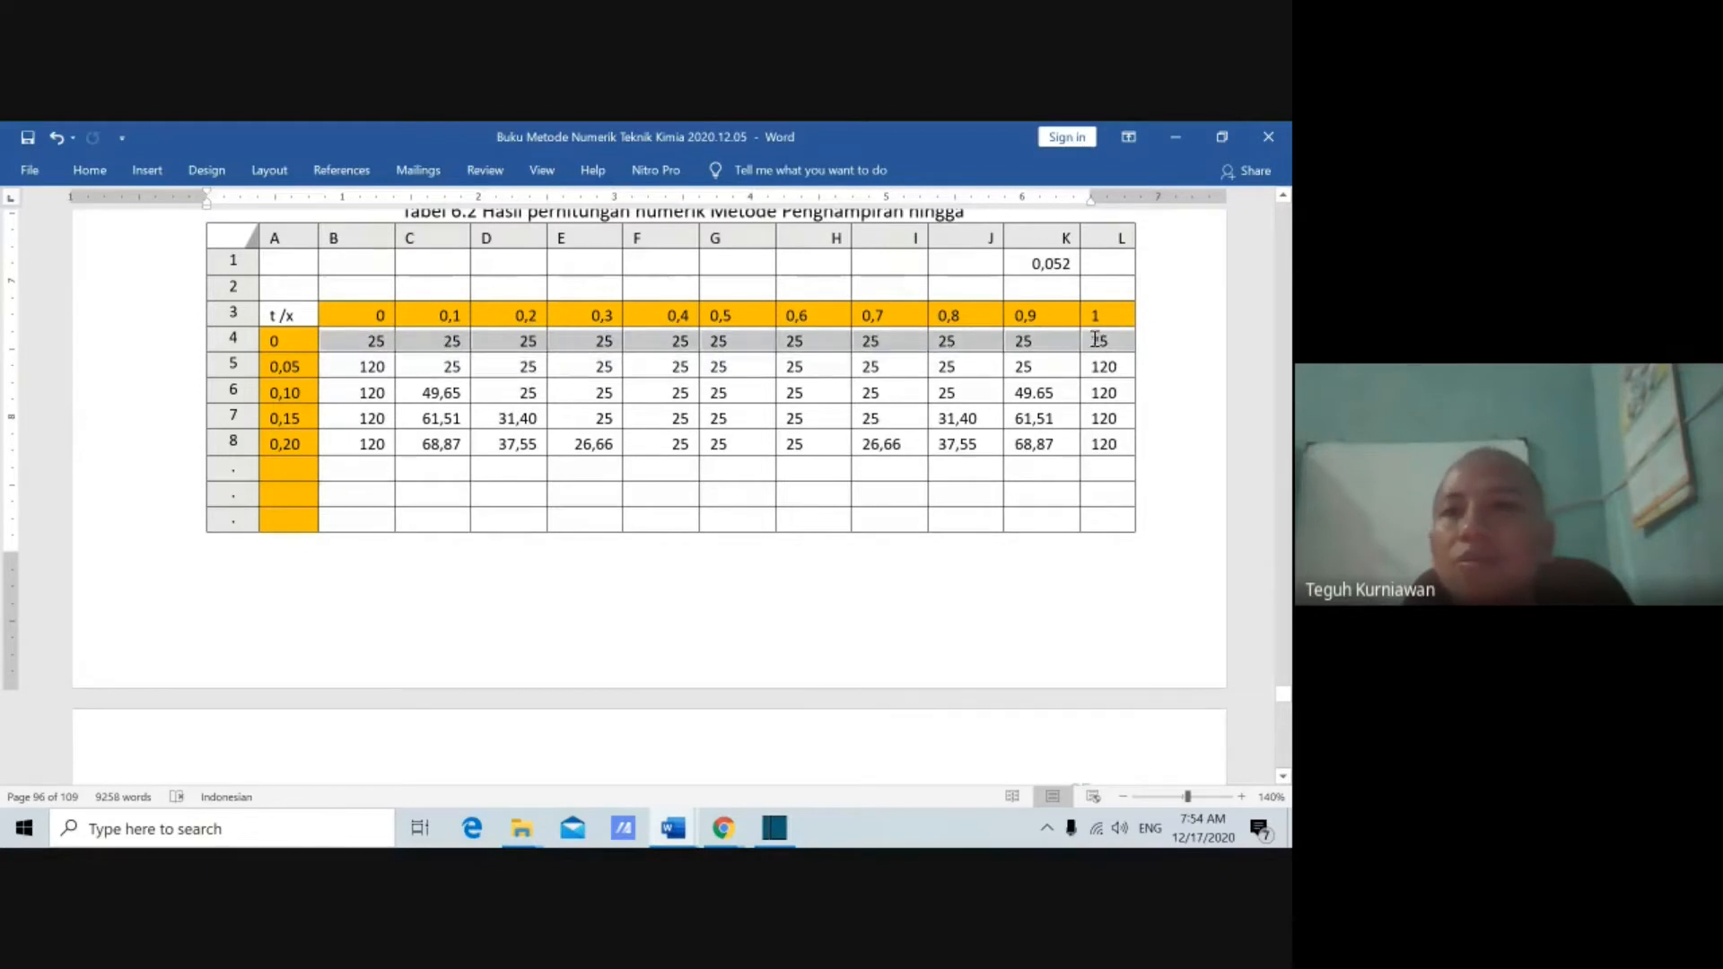
{"action": "left_click_drag", "start_coordinate": [283, 344], "coordinate": [1104, 338]}
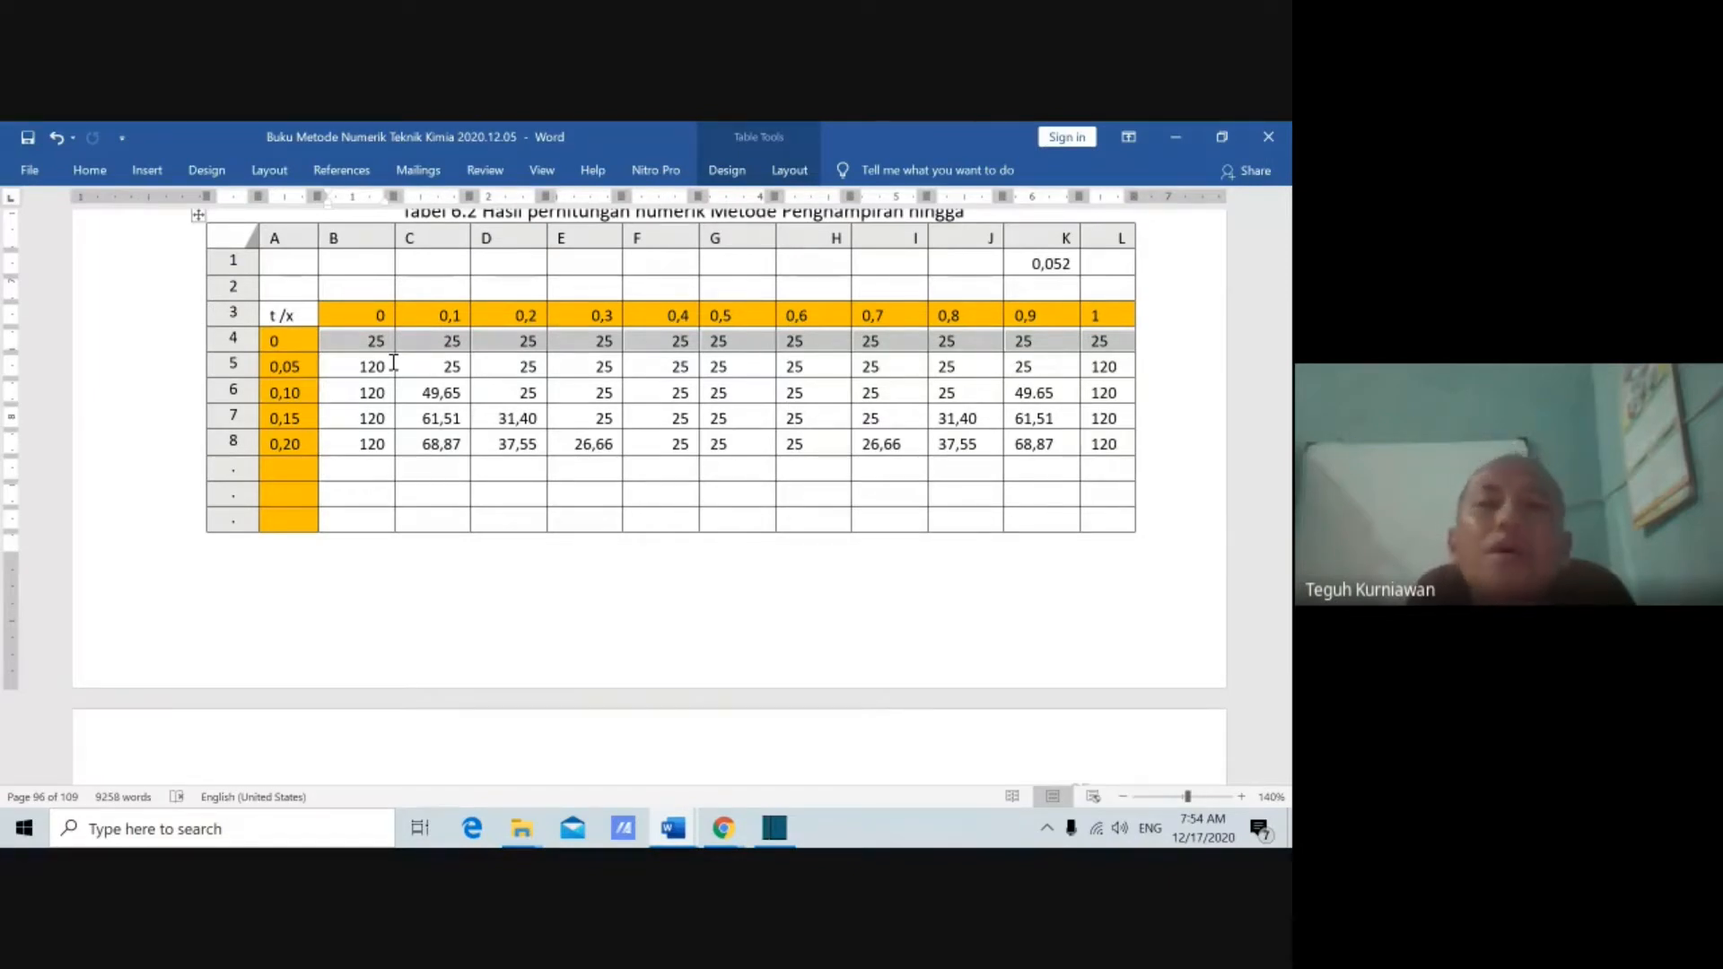
{"action": "left_click", "coordinate": [373, 316]}
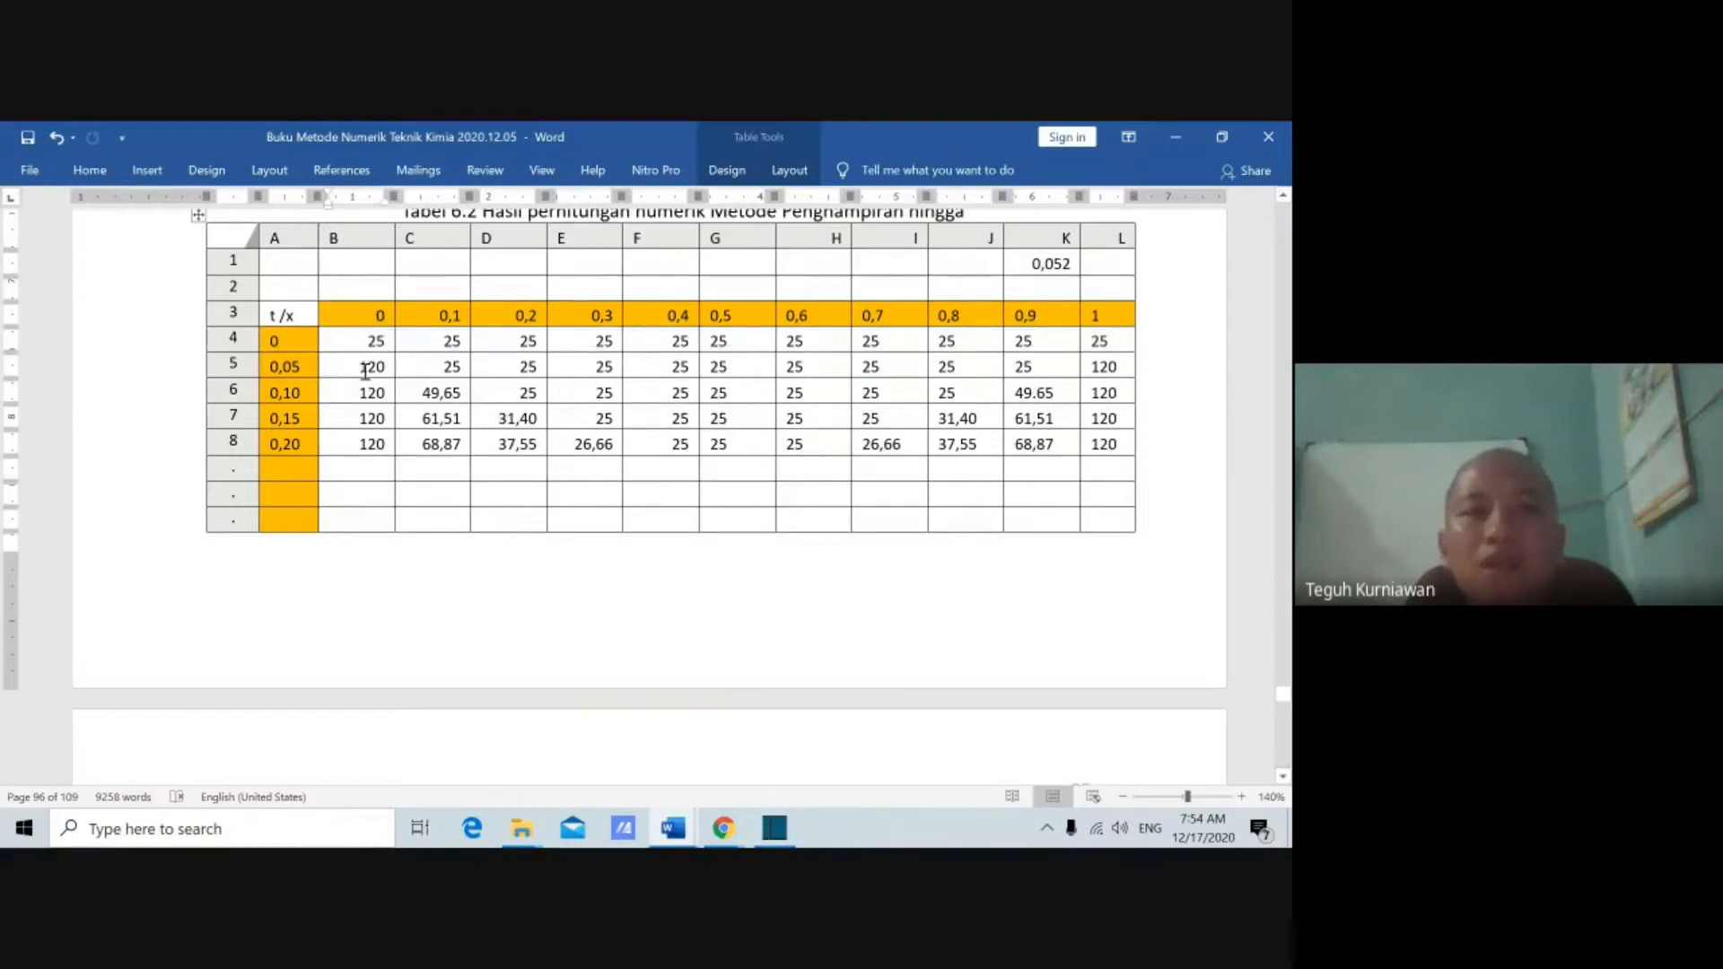
Step: Highlight the boundary temperatures at x = 0 and x = 1 in rows 5 to 8 of Tabel 6.2
{"action": "left_click_drag", "start_coordinate": [365, 371], "coordinate": [357, 456]}
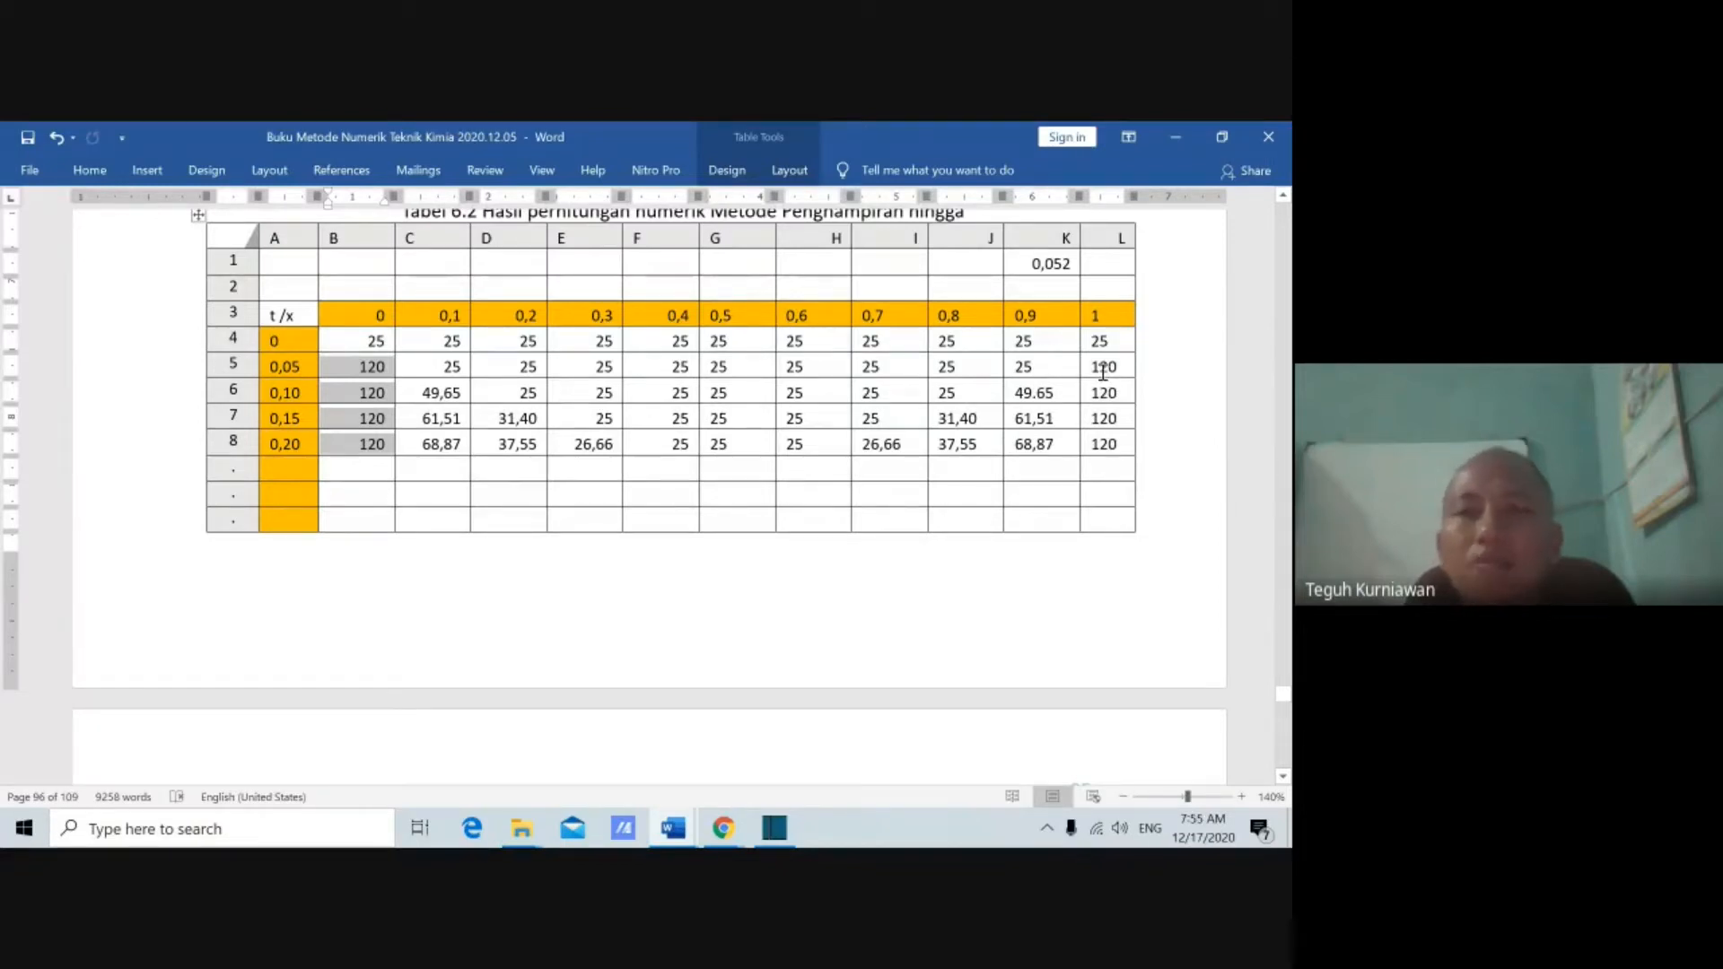
{"action": "left_click", "coordinate": [1086, 316]}
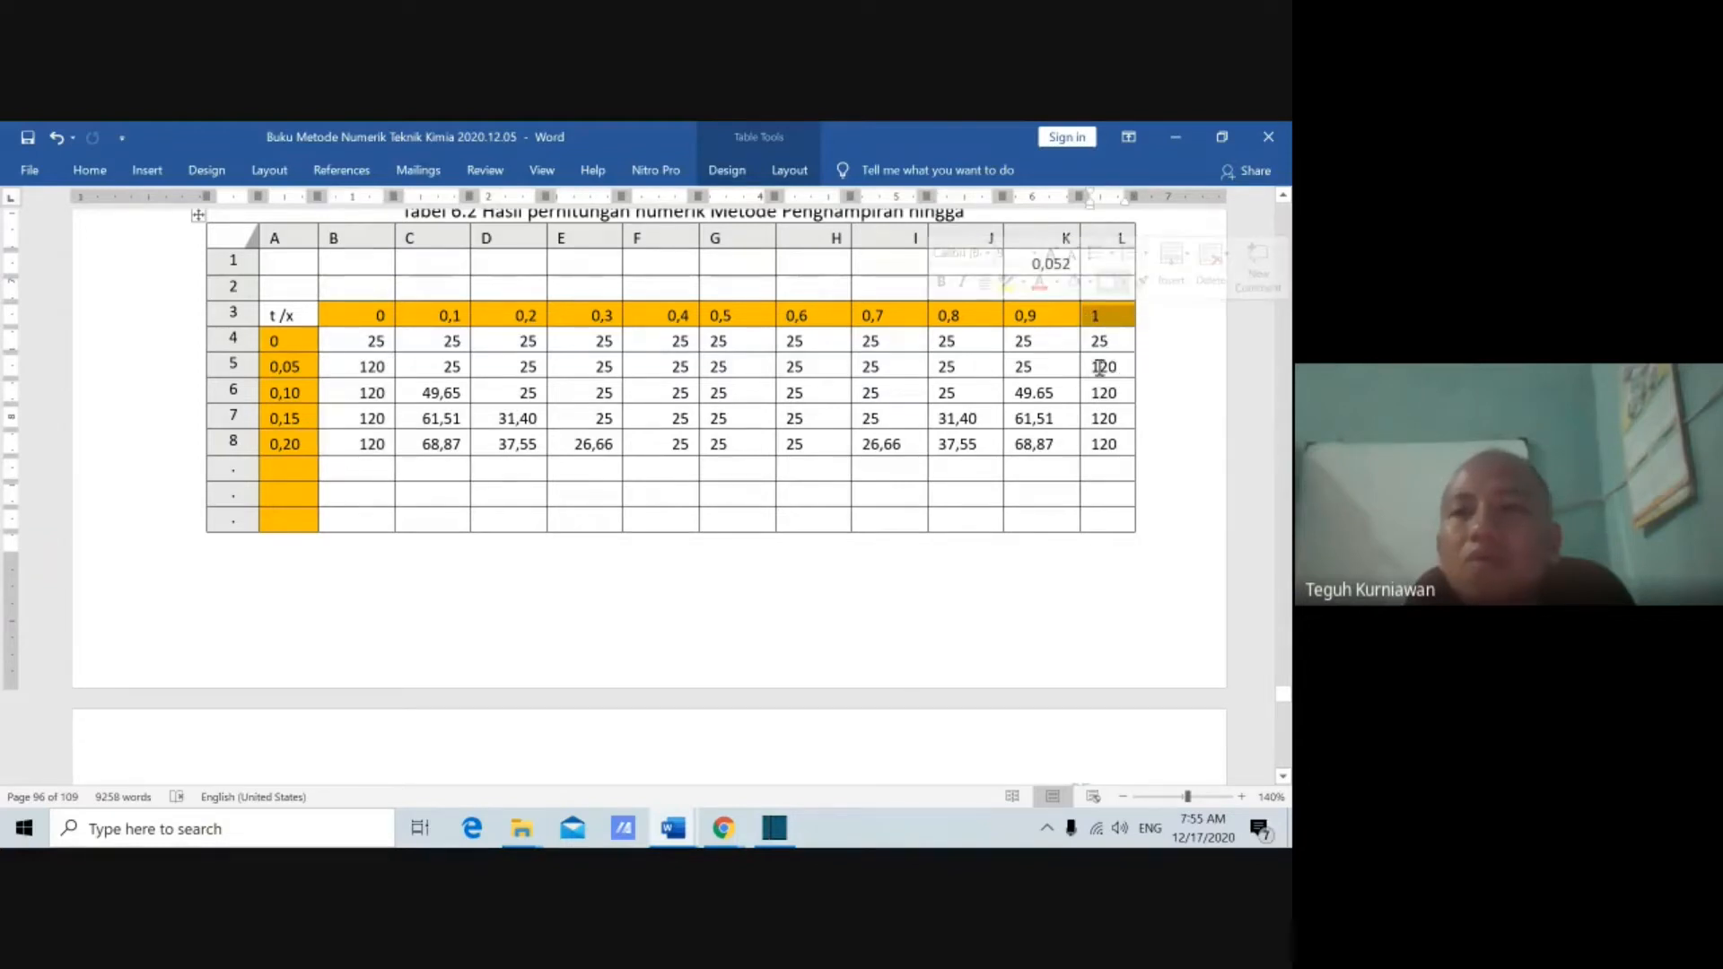
{"action": "left_click_drag", "start_coordinate": [1111, 368], "coordinate": [1111, 460]}
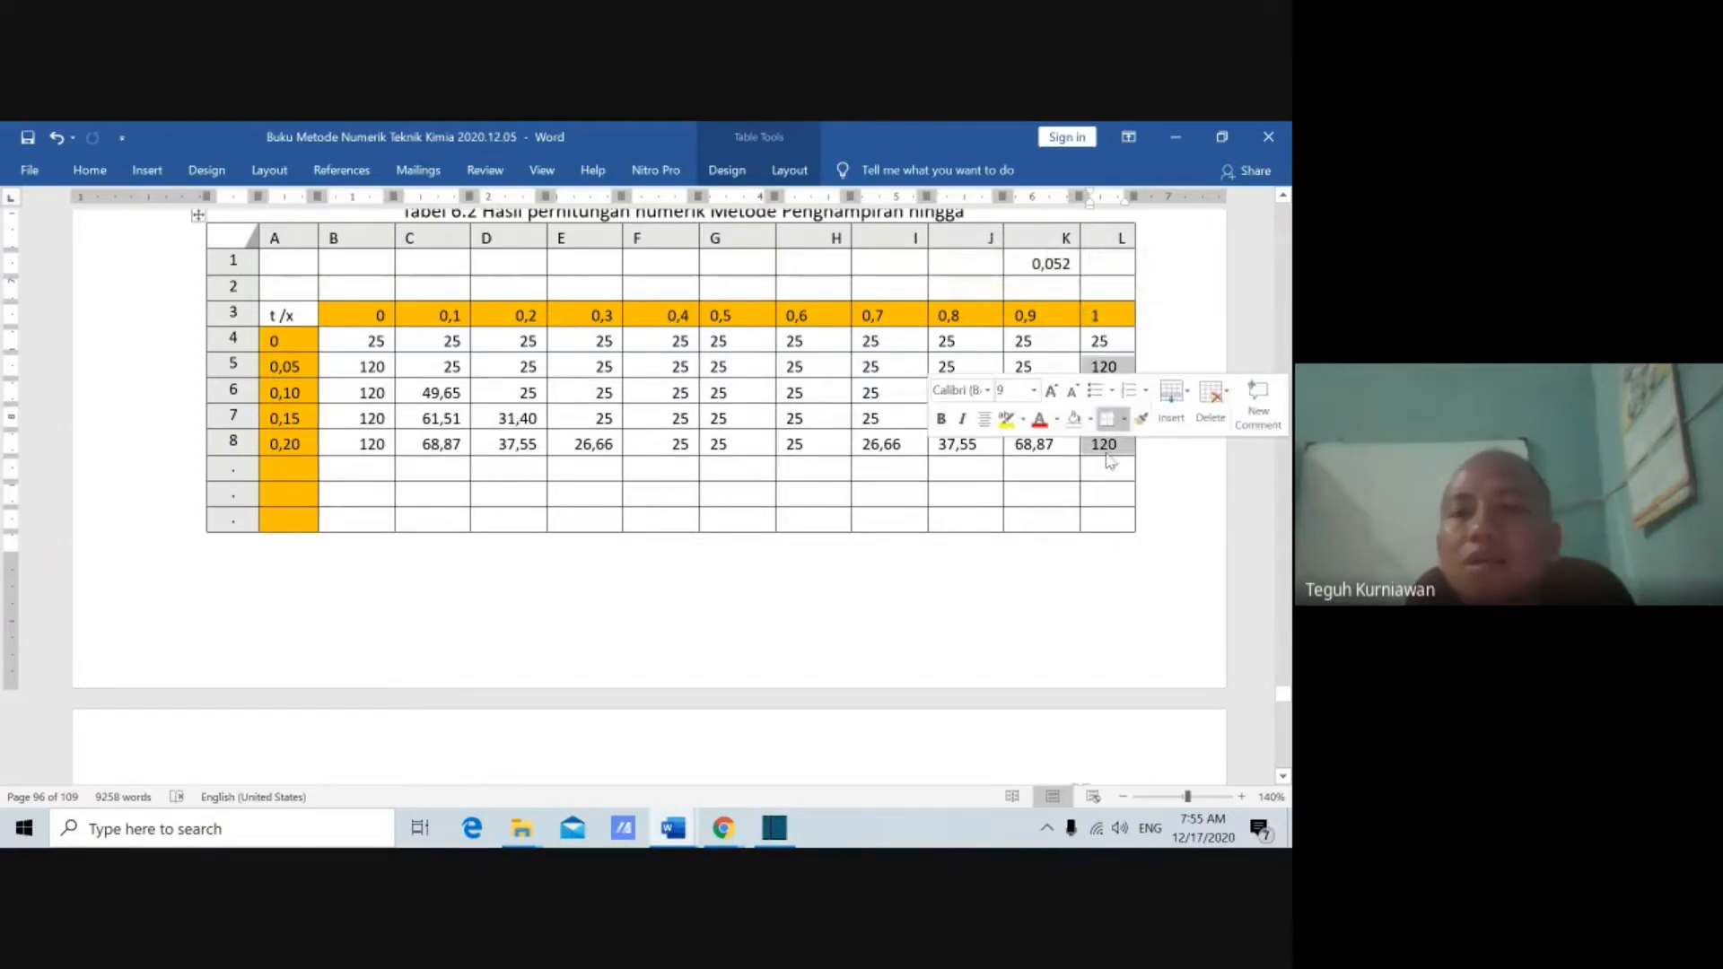
{"action": "left_click", "coordinate": [1200, 477]}
{"action": "left_click_drag", "start_coordinate": [1131, 395], "coordinate": [1133, 453]}
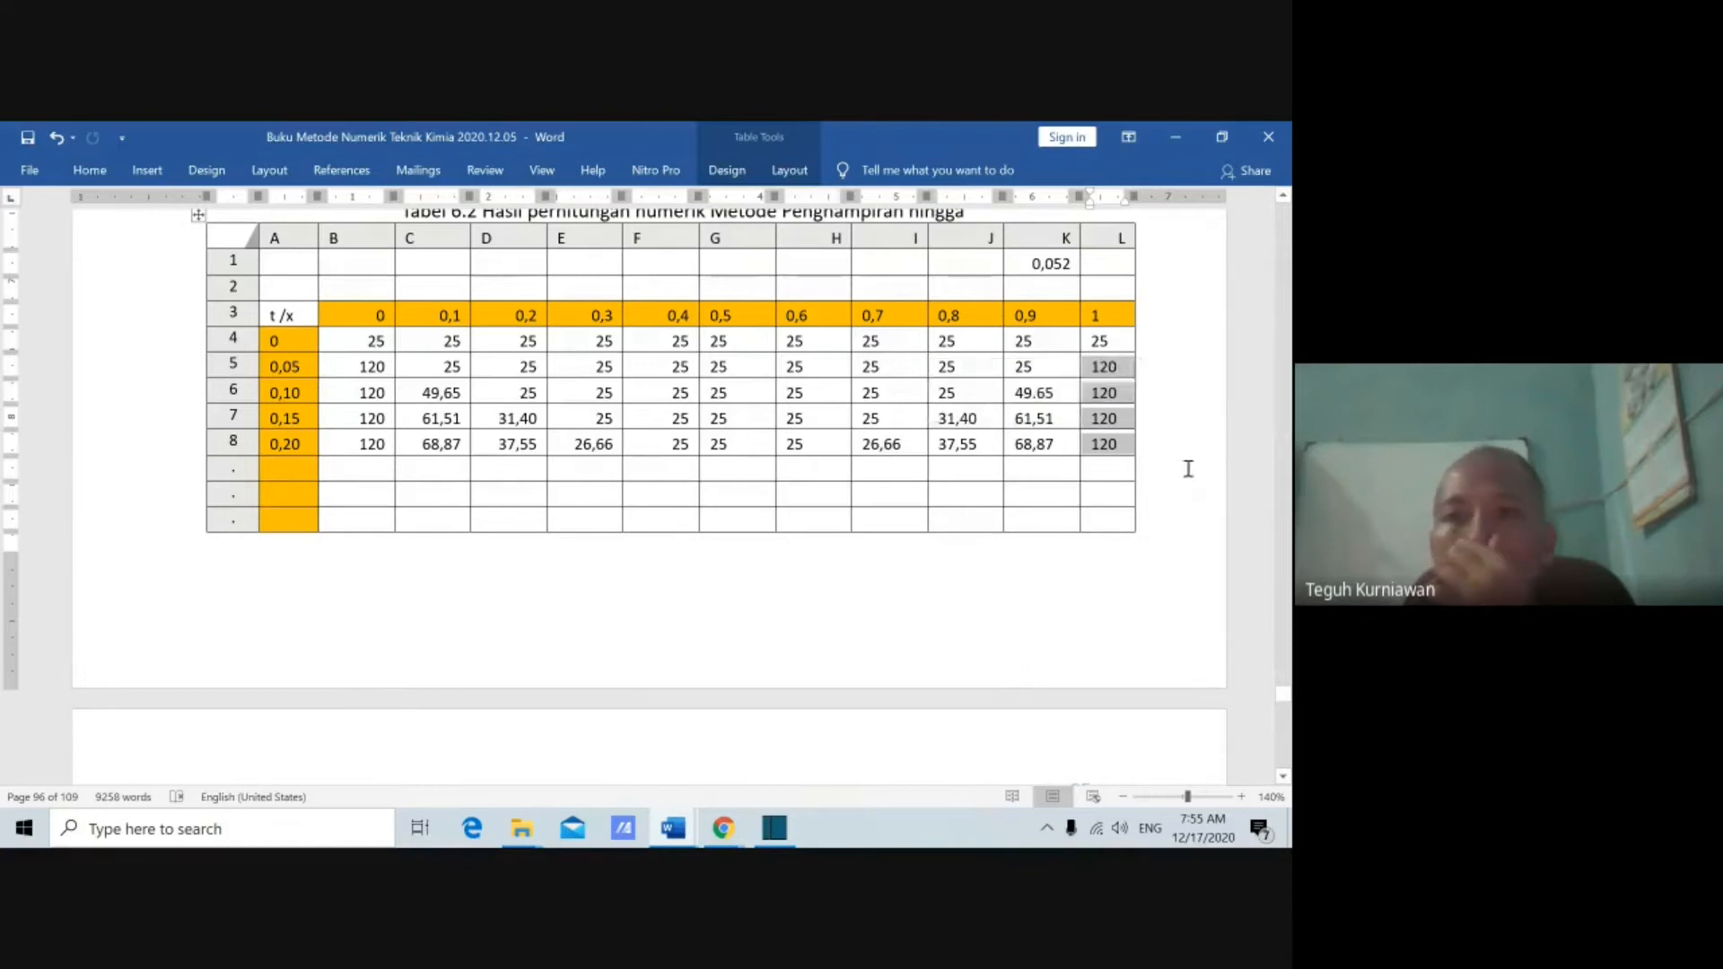
{"action": "left_click", "coordinate": [1188, 467]}
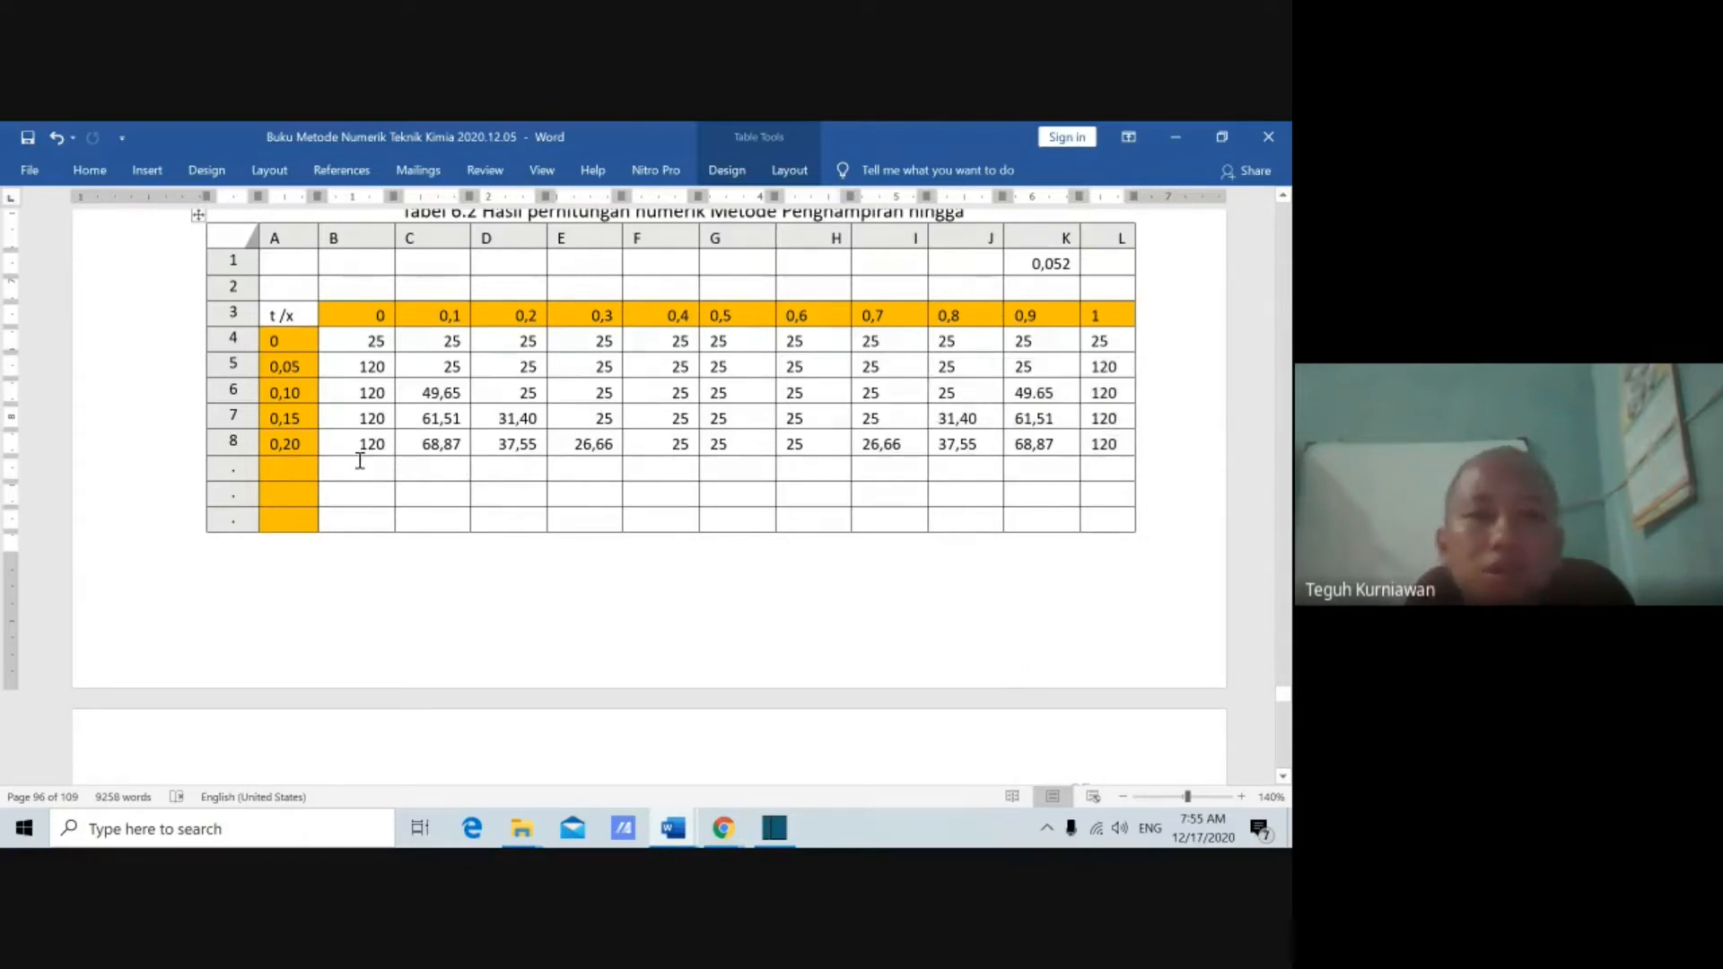
Step: Clear the interior temperatures in columns C to K of Tabel 6.2, from the t = 0 row down
{"action": "scroll", "coordinate": [331, 650], "scroll_direction": "down", "scroll_amount": 4}
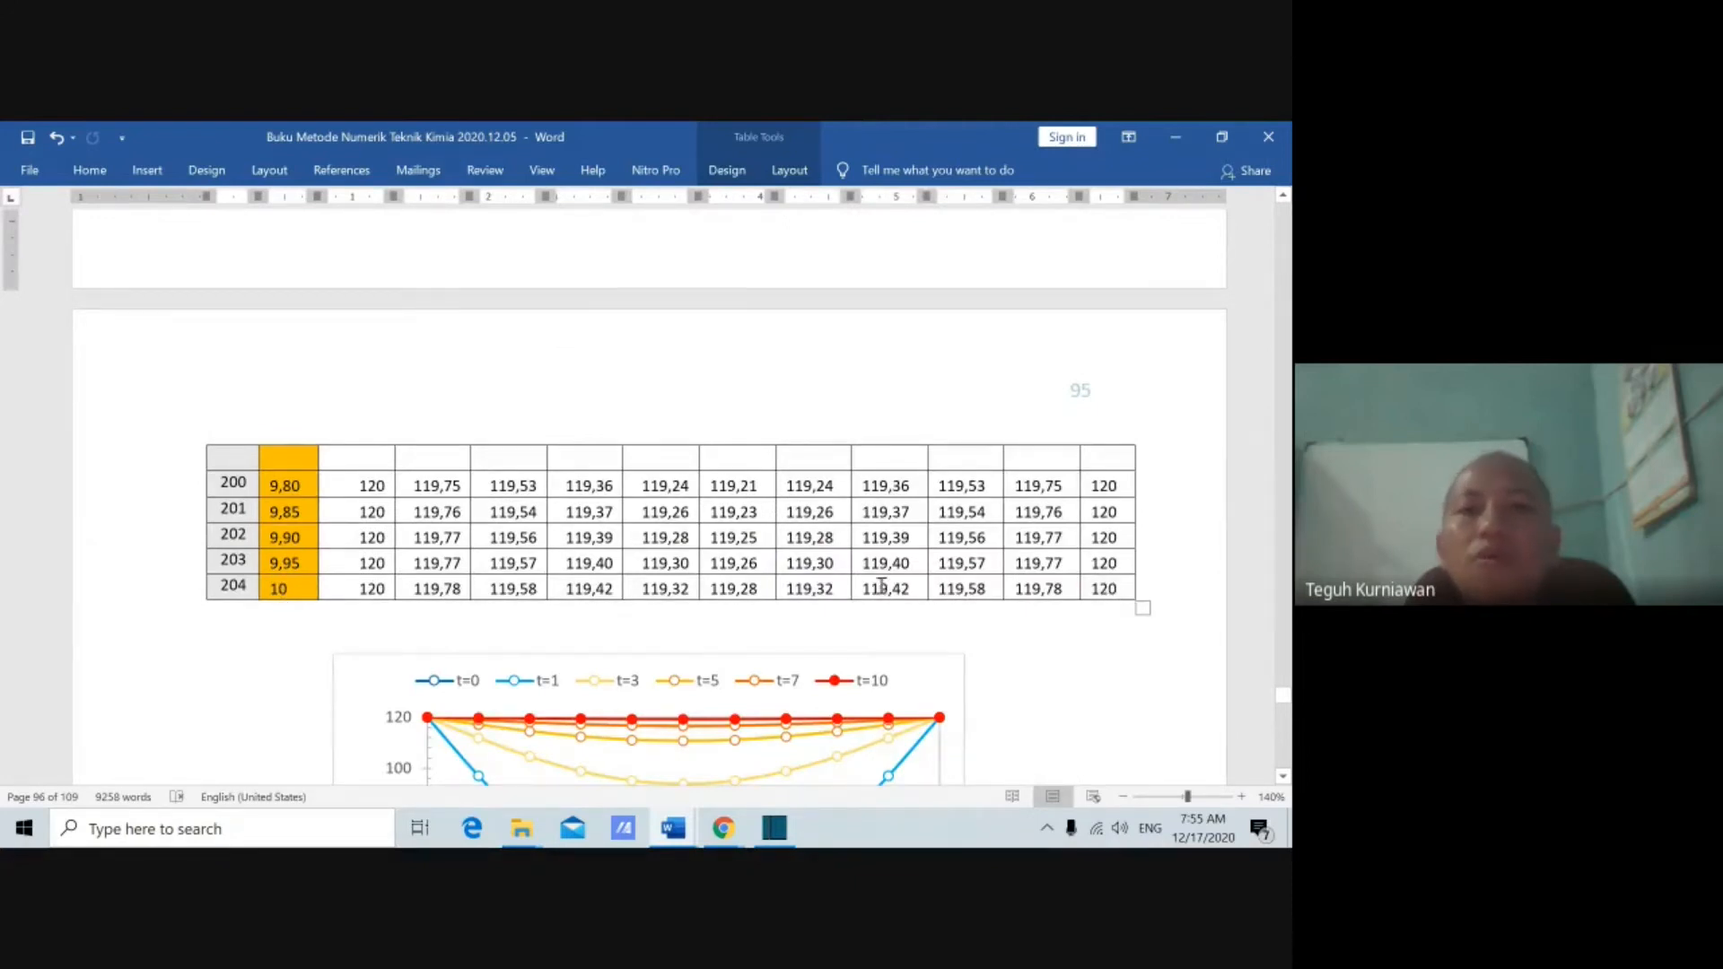
{"action": "scroll", "coordinate": [882, 585], "scroll_direction": "up", "scroll_amount": 6}
{"action": "scroll", "coordinate": [881, 586], "scroll_direction": "down", "scroll_amount": 1}
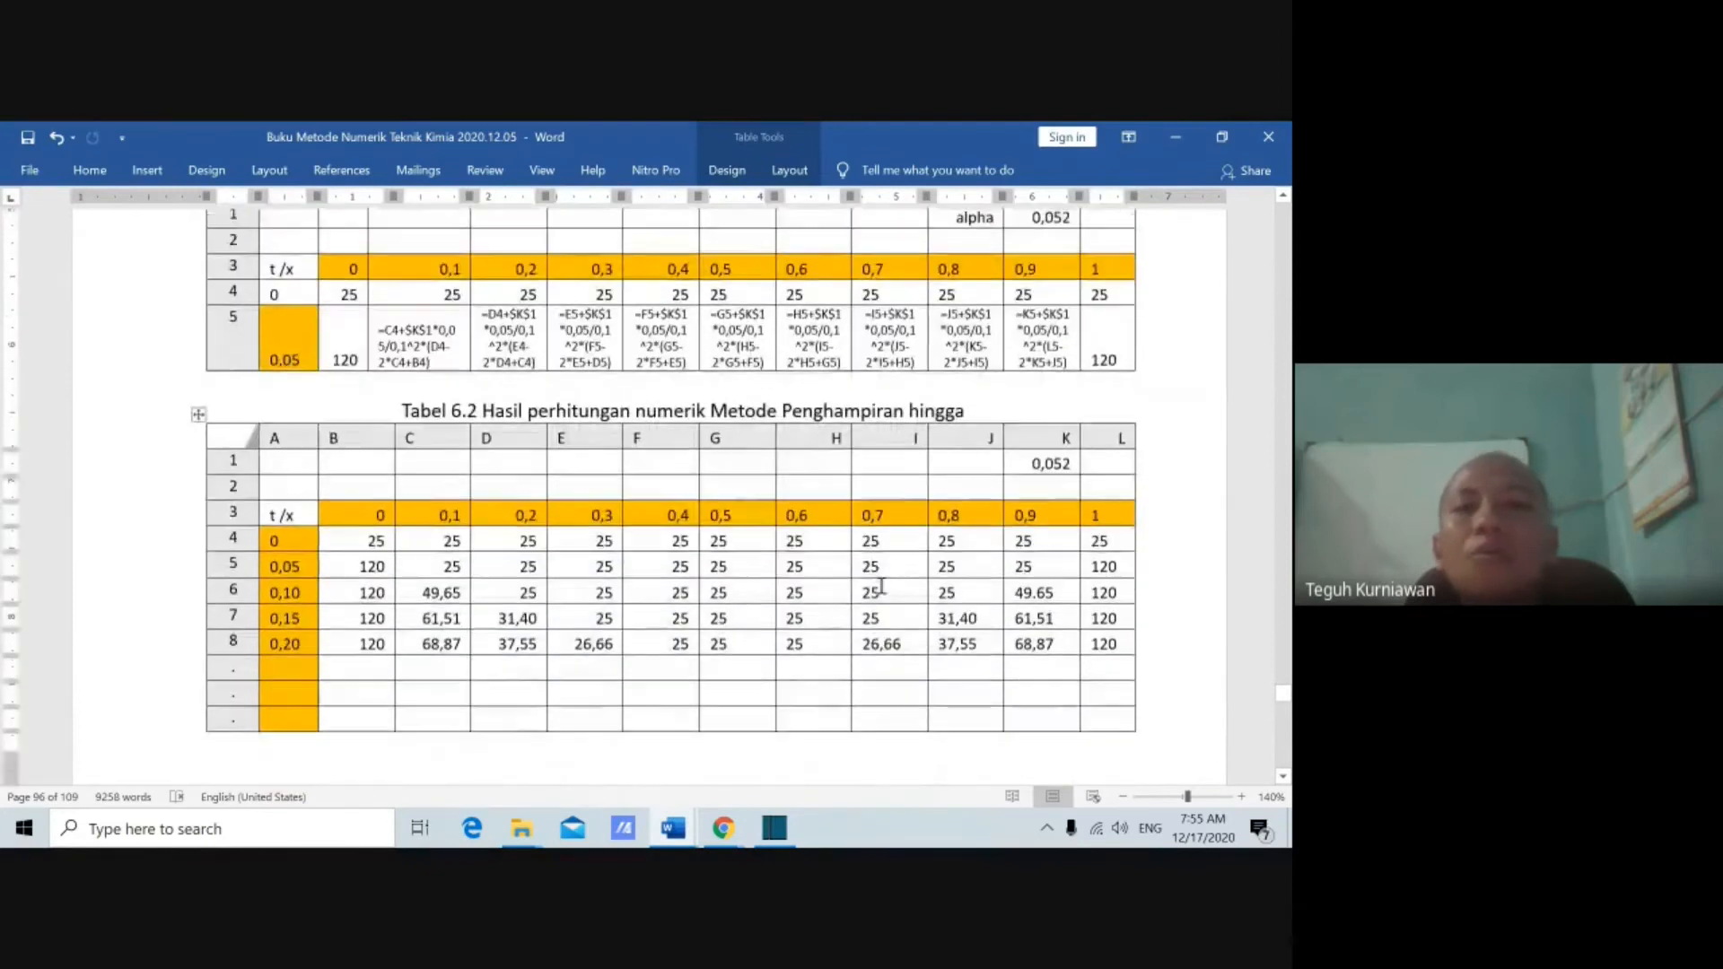
{"action": "left_click_drag", "start_coordinate": [445, 541], "coordinate": [1038, 621]}
{"action": "scroll", "coordinate": [1034, 596], "scroll_direction": "up", "scroll_amount": 10}
{"action": "scroll", "coordinate": [1036, 603], "scroll_direction": "down", "scroll_amount": 2}
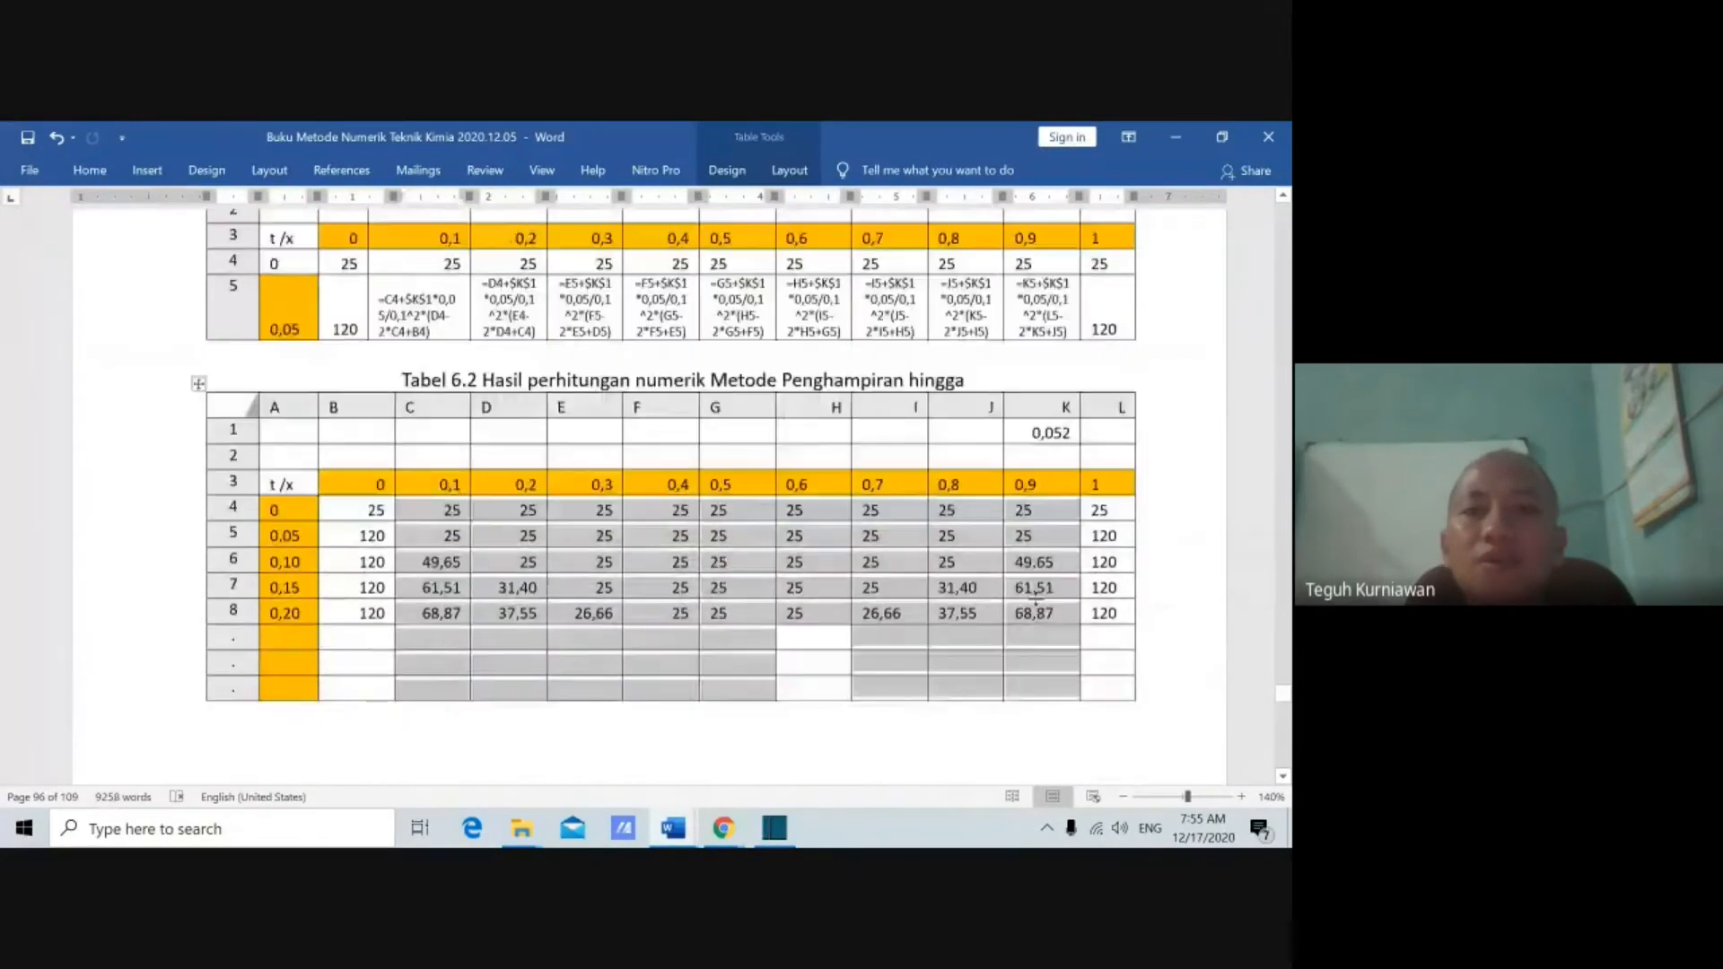
{"action": "key", "text": "Delete"}
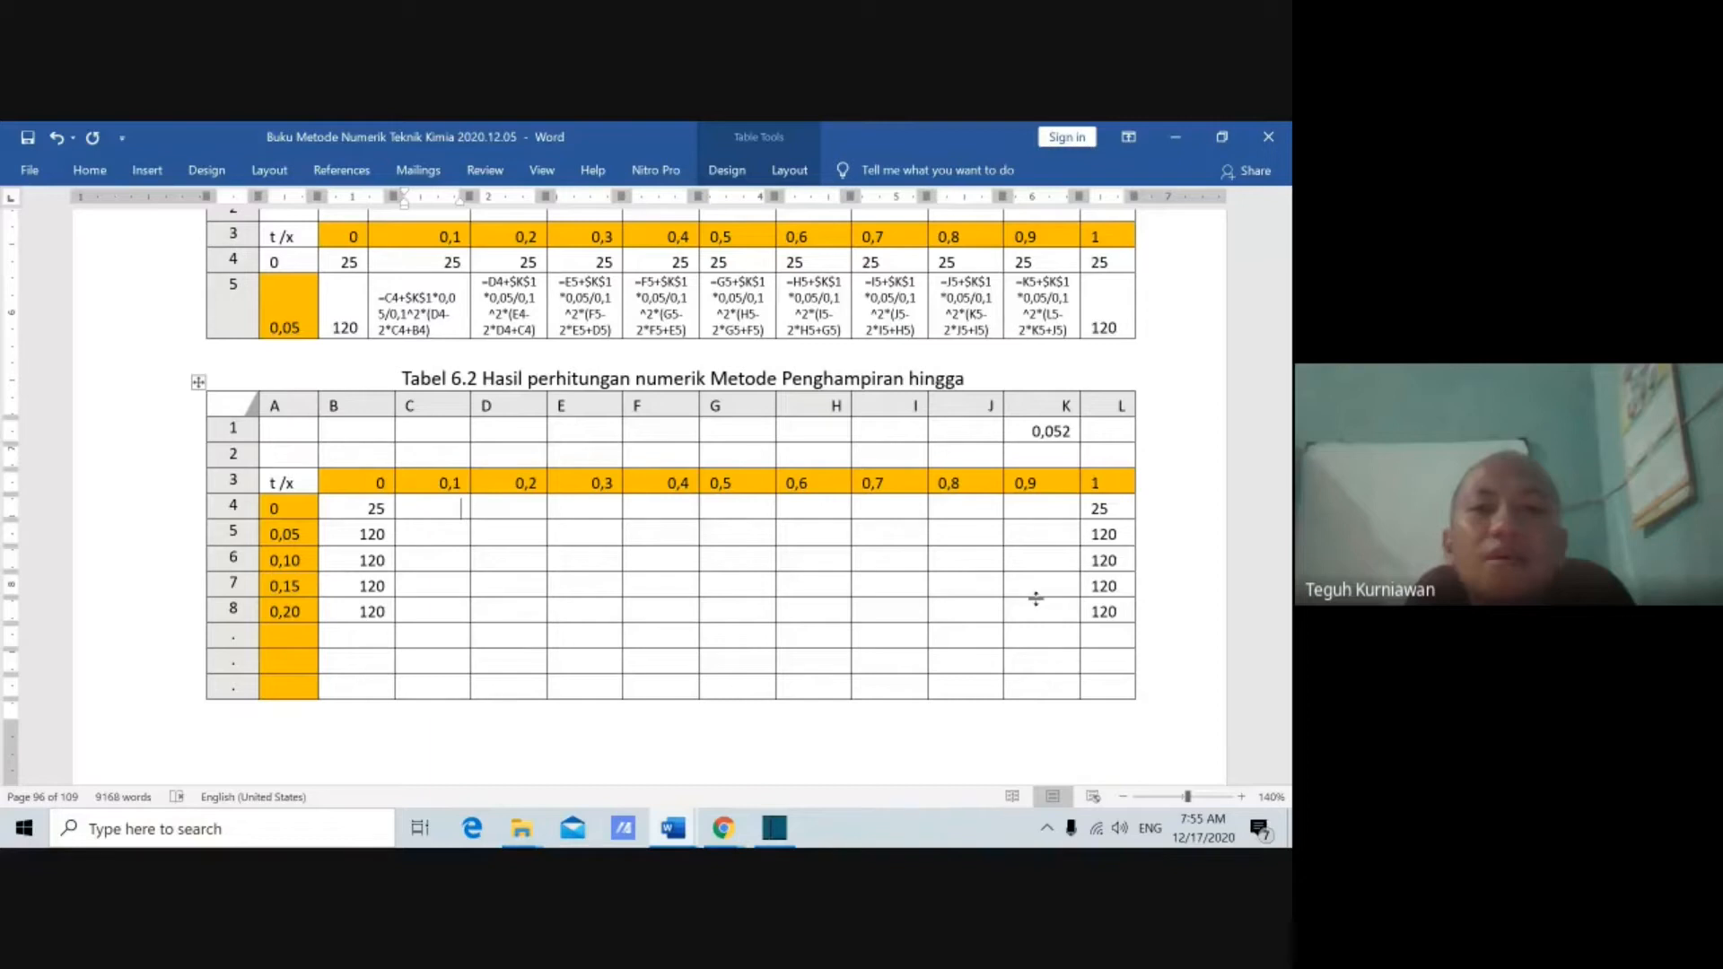
Step: Compare the emptied Tabel 6.2 with the T_1^1 equation and undo the clearing of its interior temperatures
{"action": "scroll", "coordinate": [848, 388], "scroll_direction": "up", "scroll_amount": 1}
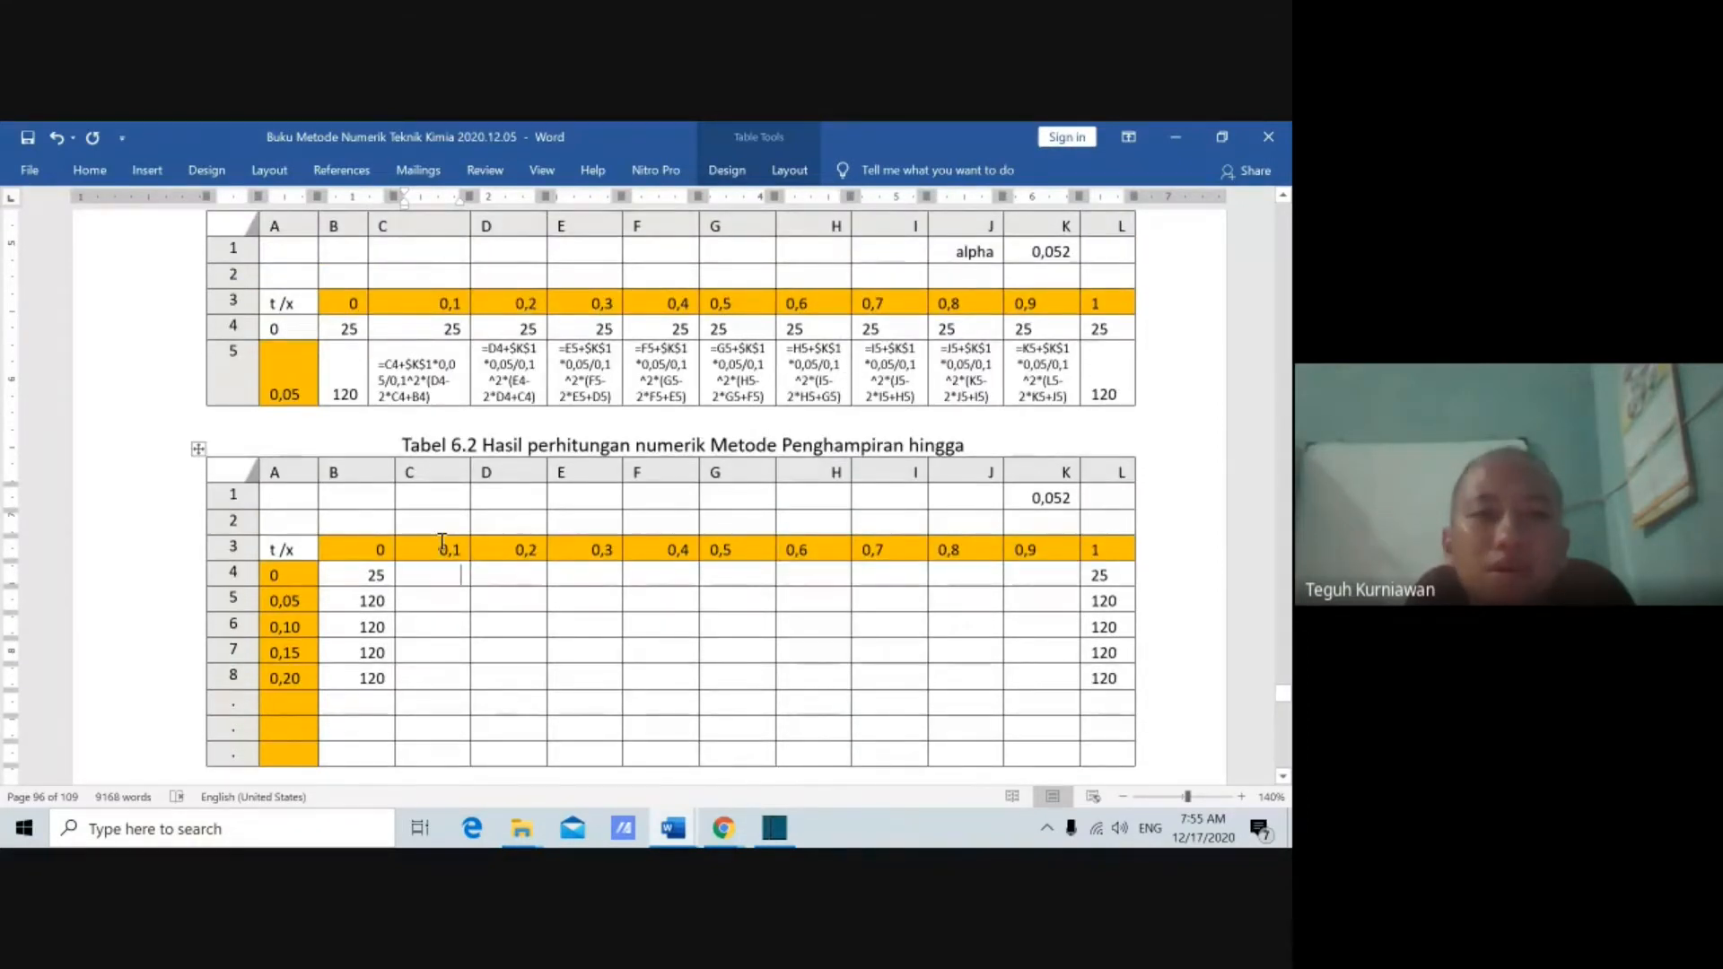
{"action": "scroll", "coordinate": [518, 434], "scroll_direction": "up", "scroll_amount": 5}
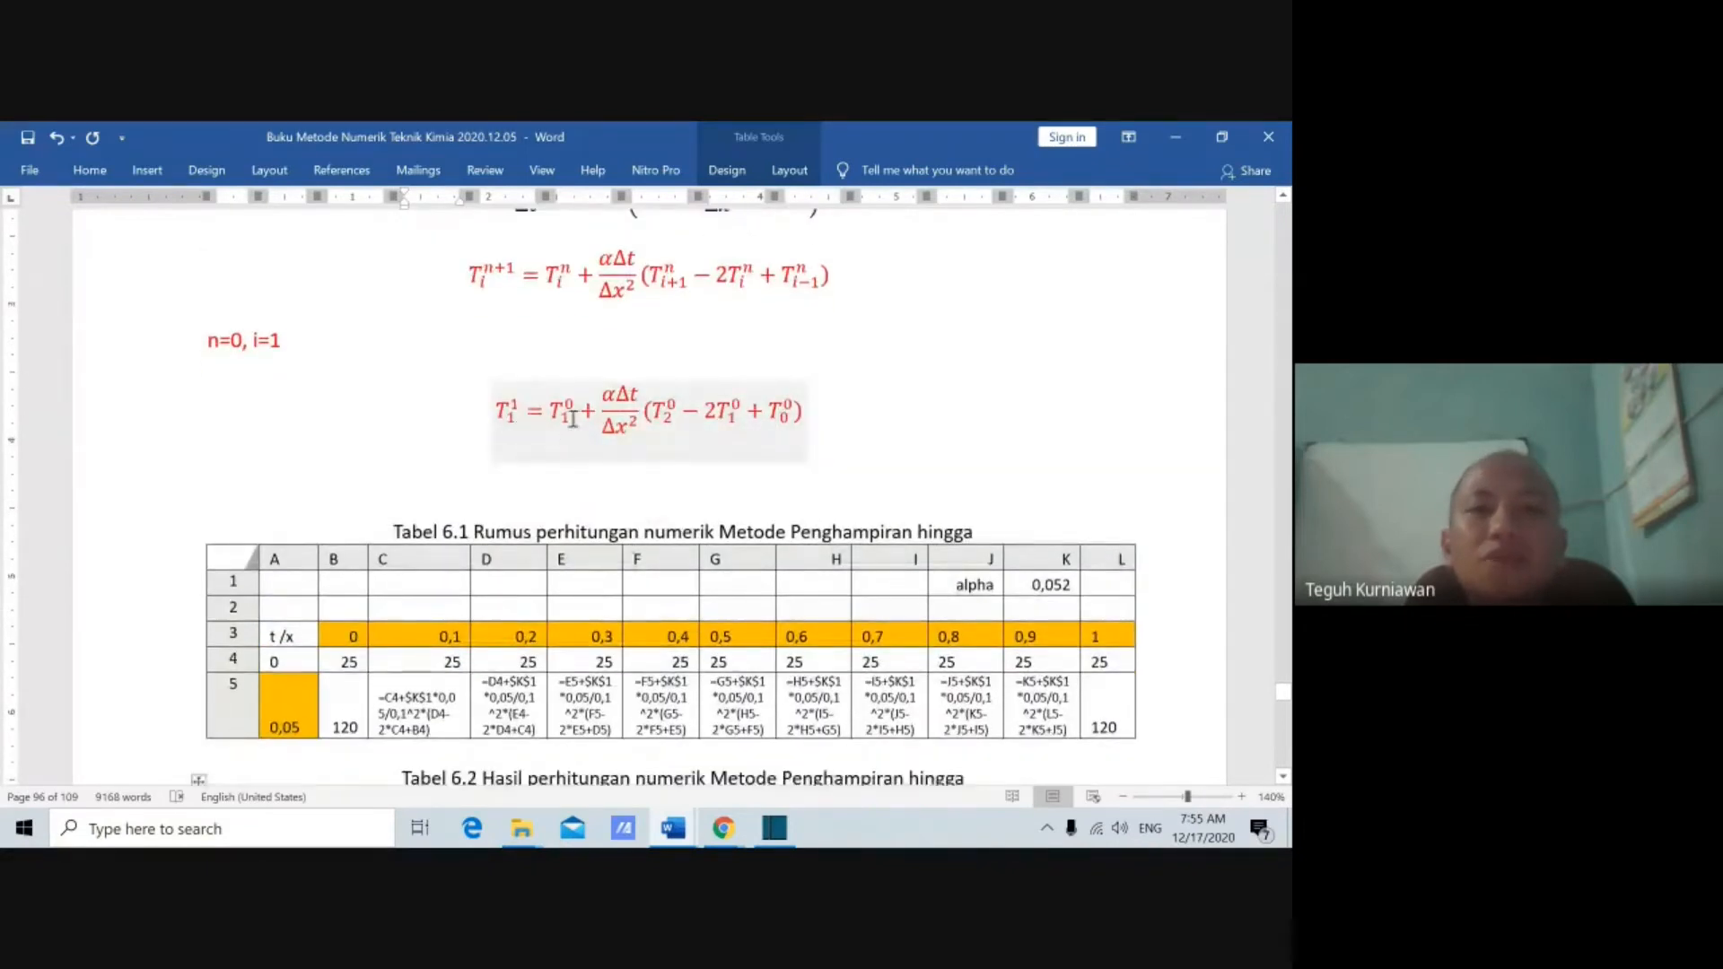
{"action": "scroll", "coordinate": [546, 476], "scroll_direction": "down", "scroll_amount": 8}
{"action": "left_click", "coordinate": [447, 378]}
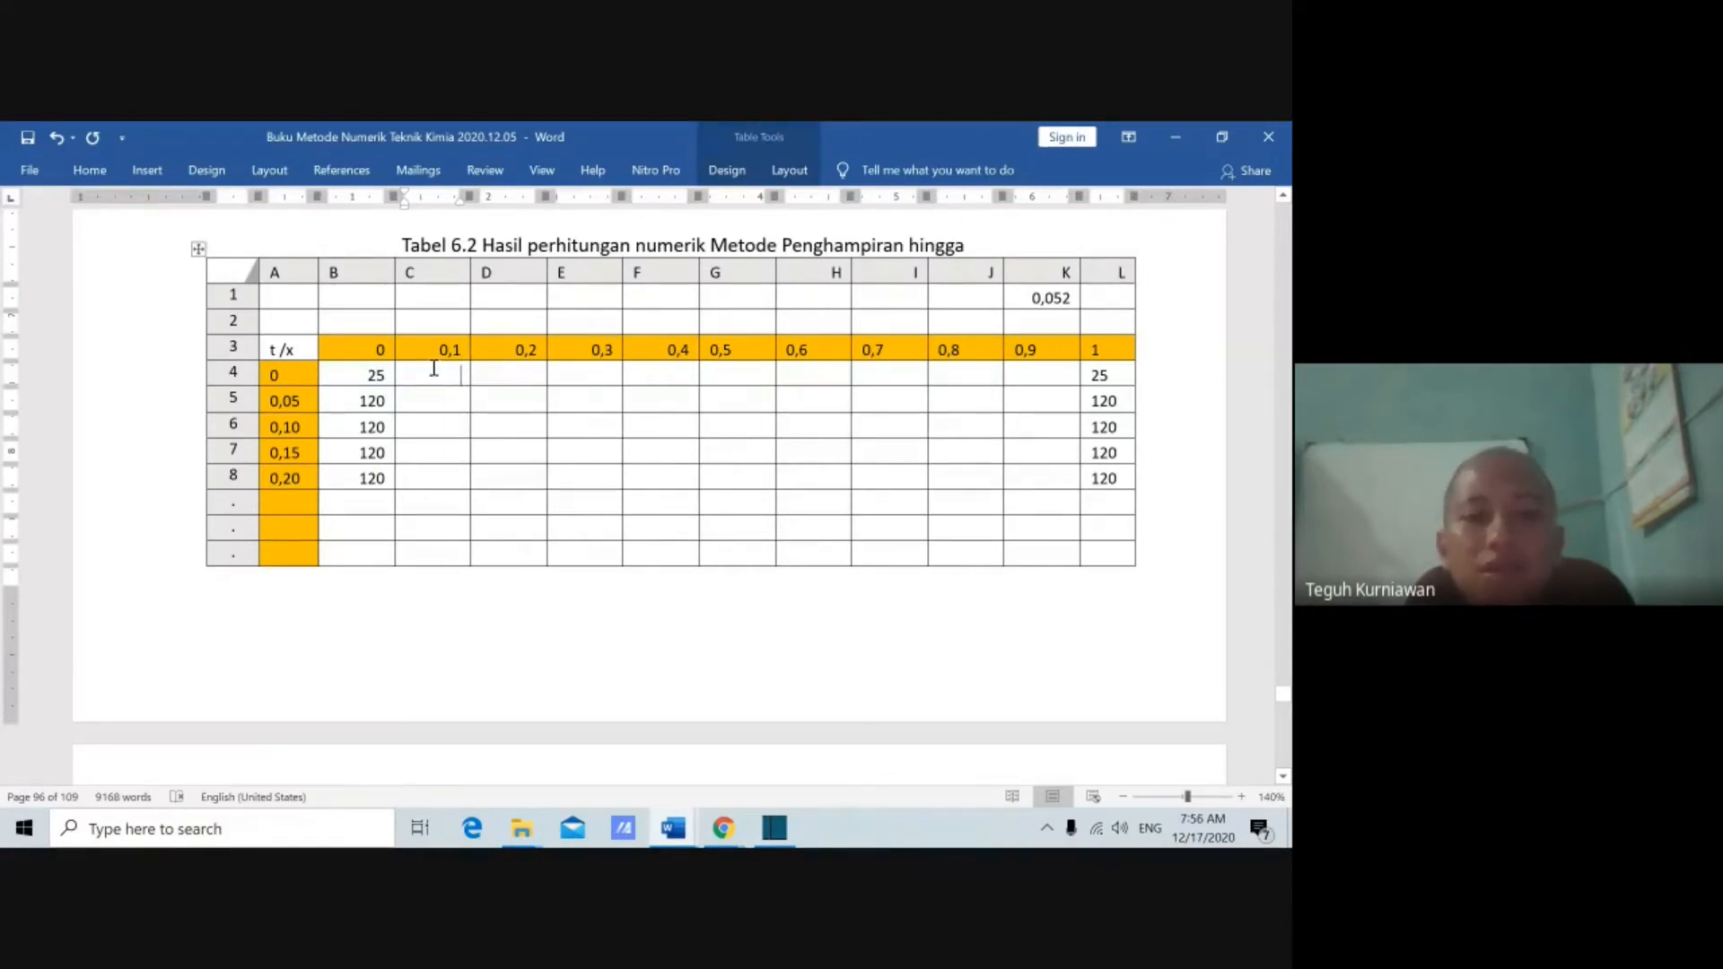
{"action": "key", "text": "ctrl+z"}
{"action": "key", "text": "ctrl+z"}
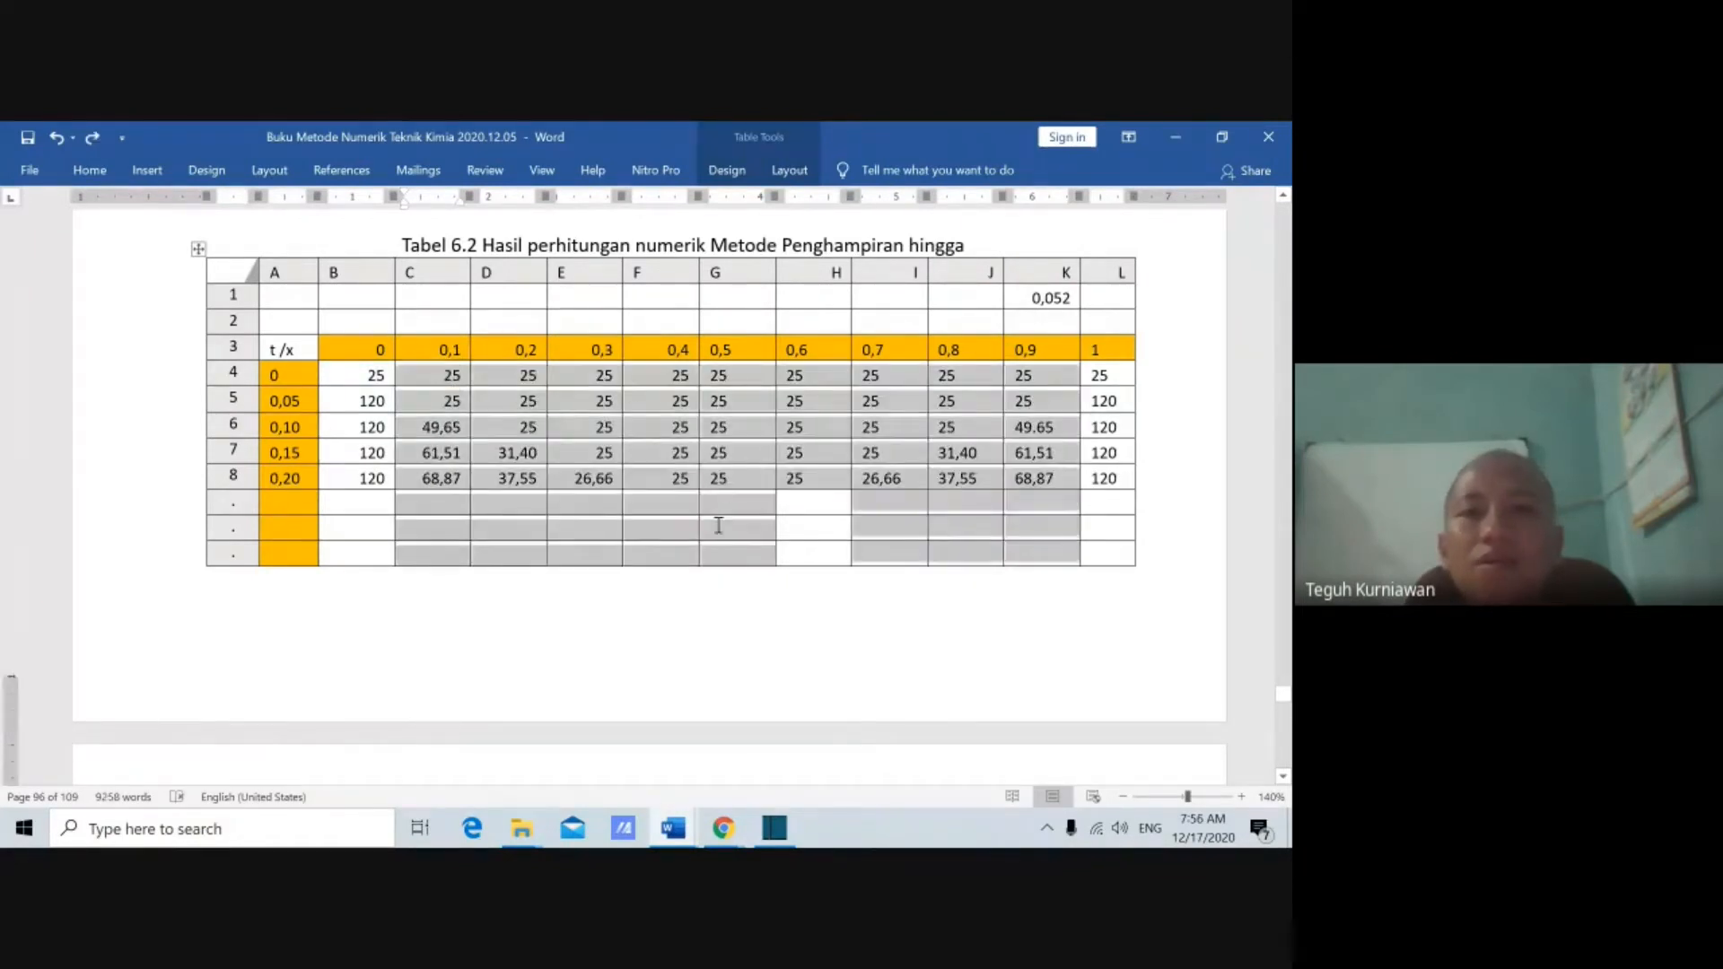
Step: Examine the last rows of Tabel 6.2 and the chart of temperature against plastic thickness for t=0 to t=10
{"action": "scroll", "coordinate": [715, 516], "scroll_direction": "down", "scroll_amount": 3}
{"action": "scroll", "coordinate": [716, 538], "scroll_direction": "down", "scroll_amount": 5}
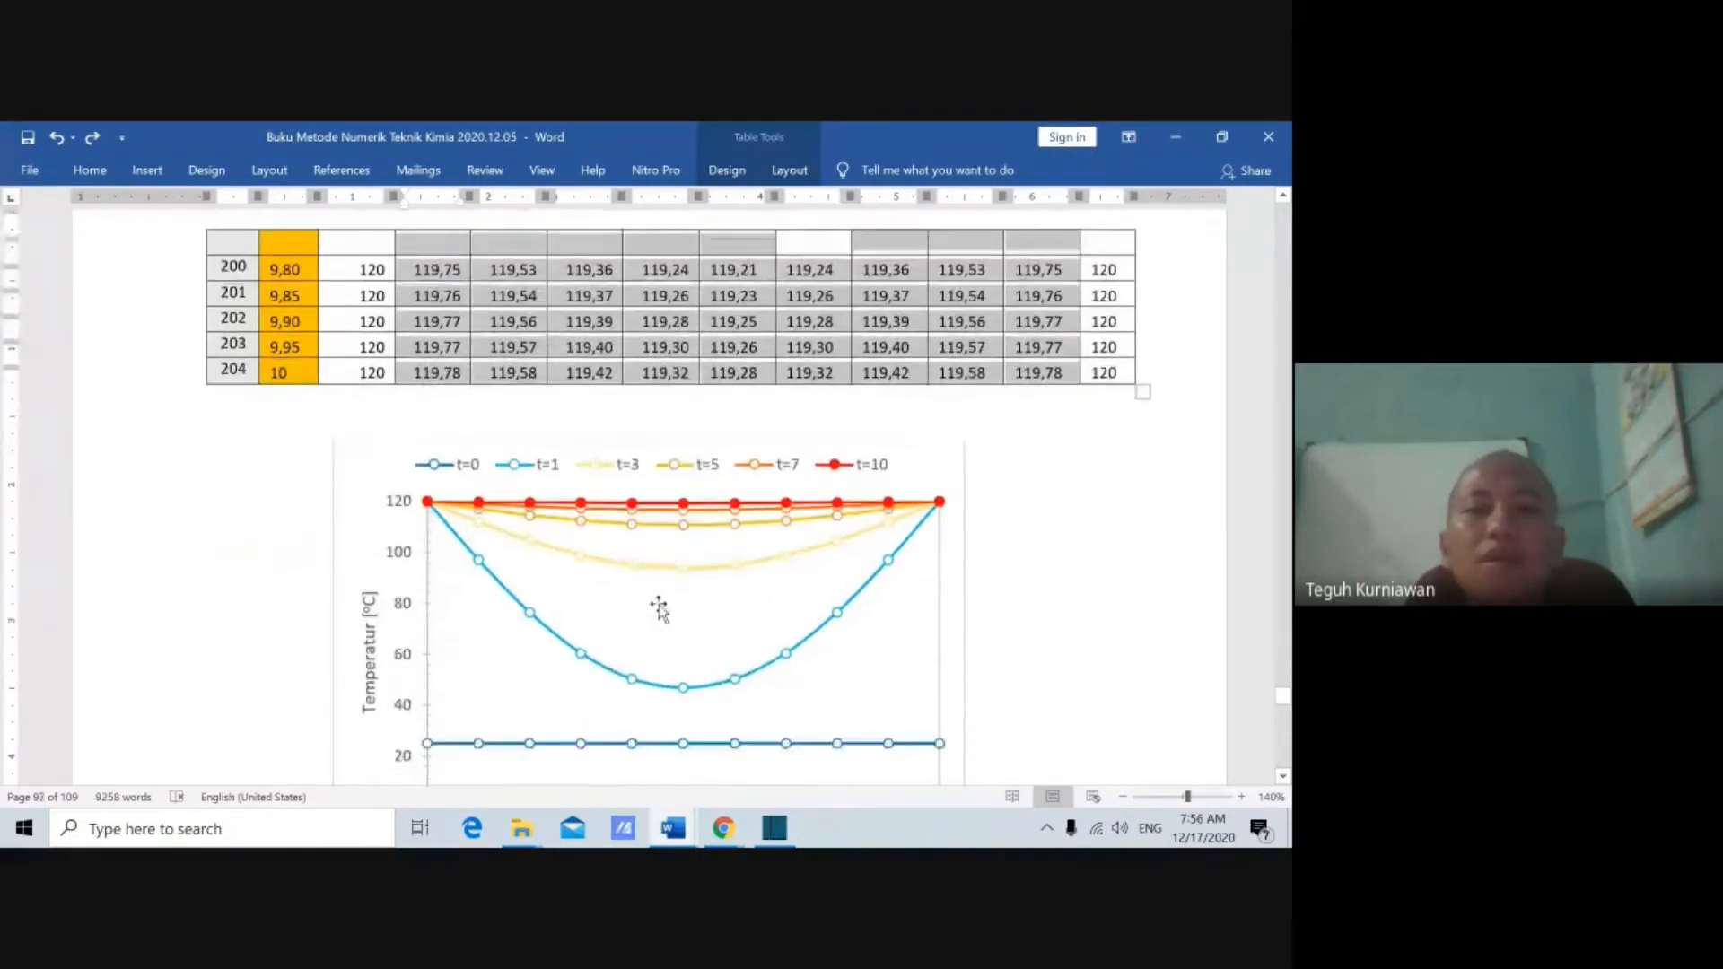
{"action": "scroll", "coordinate": [674, 521], "scroll_direction": "up", "scroll_amount": 2}
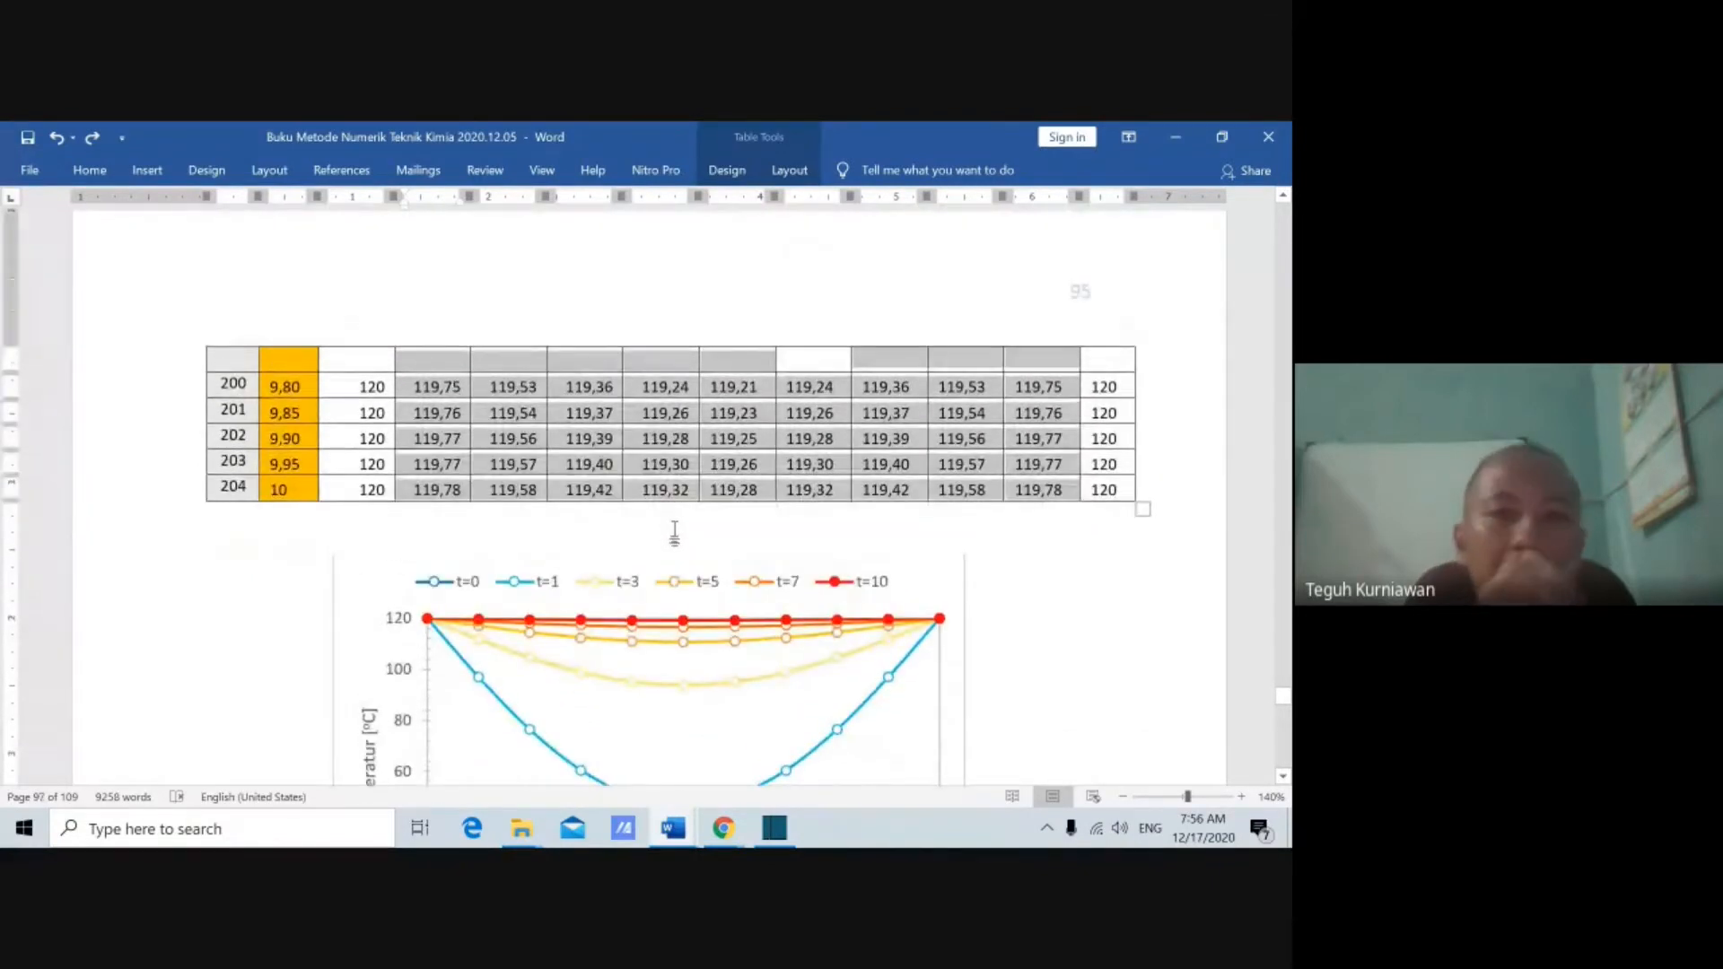
{"action": "scroll", "coordinate": [680, 536], "scroll_direction": "down", "scroll_amount": 6}
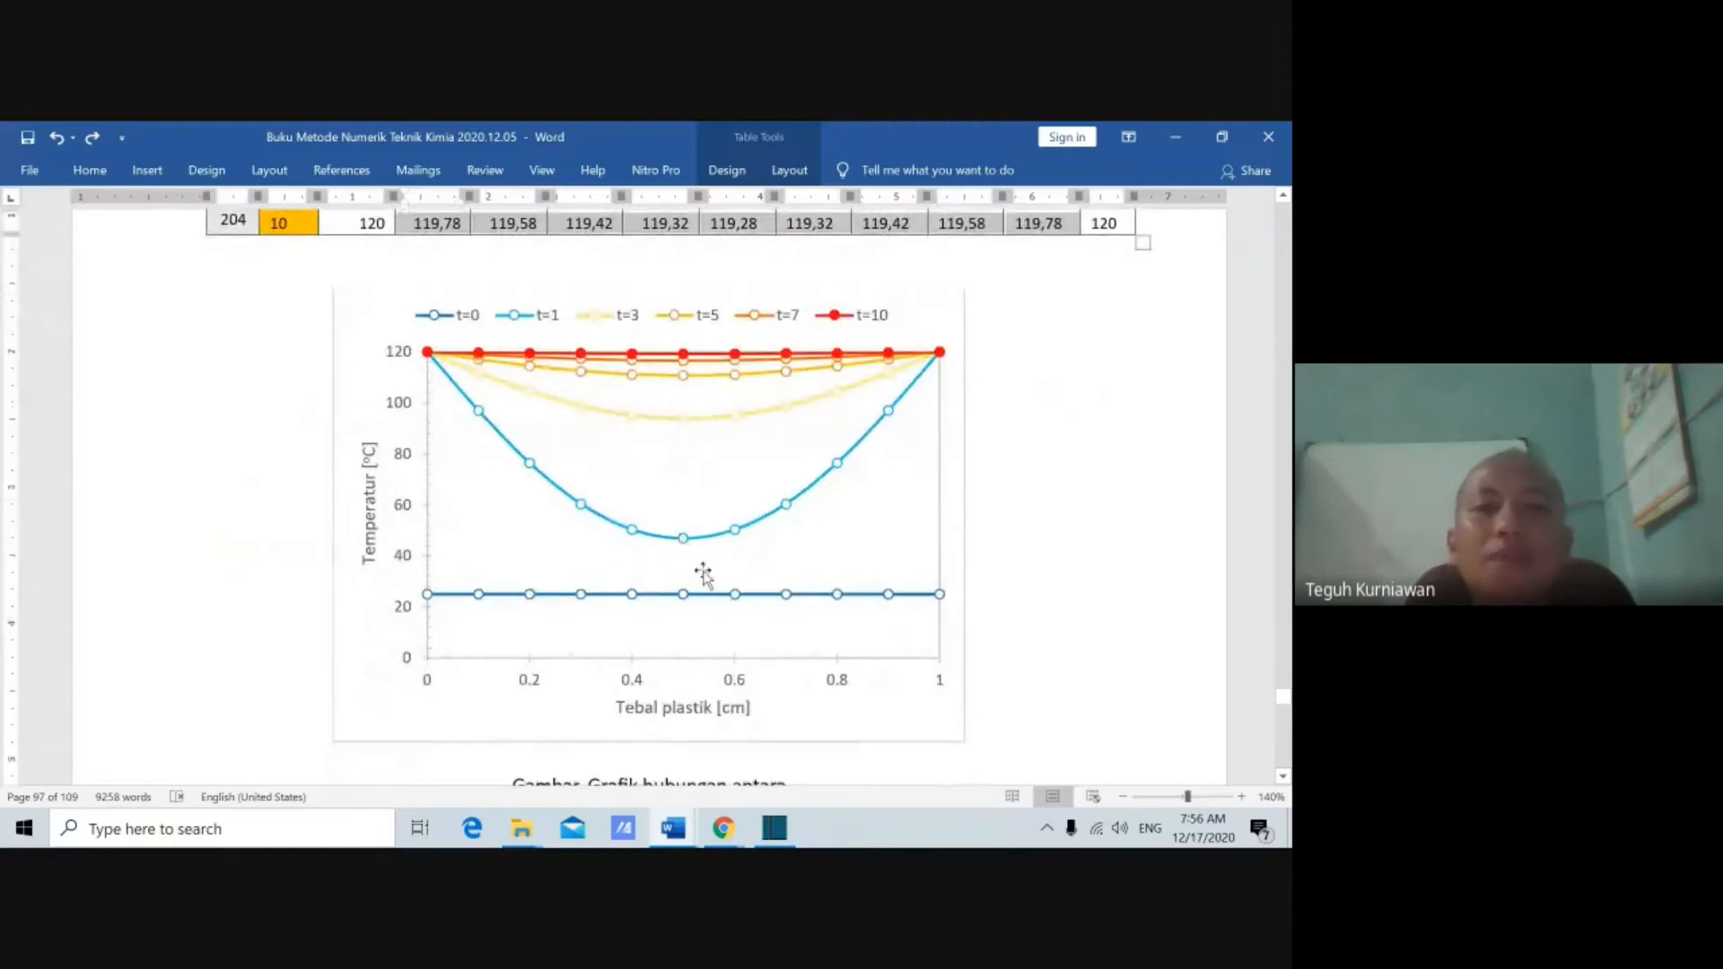
{"action": "scroll", "coordinate": [704, 579], "scroll_direction": "down", "scroll_amount": 1}
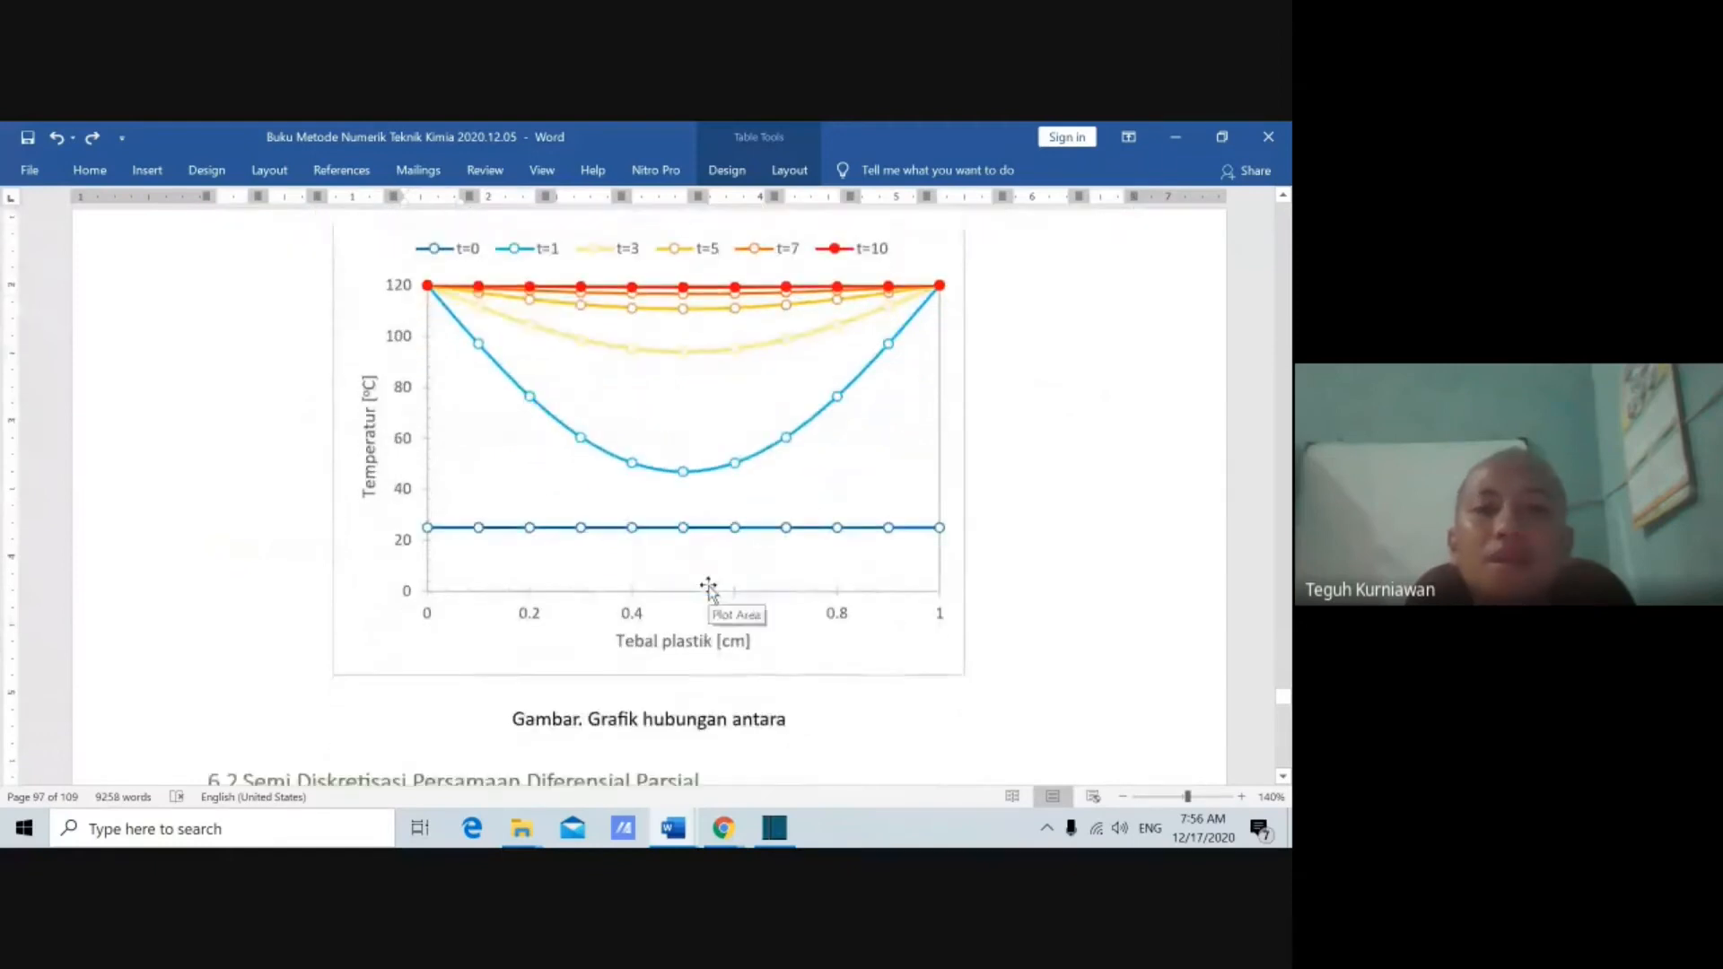
{"action": "left_click", "coordinate": [443, 529]}
{"action": "left_click", "coordinate": [1096, 557]}
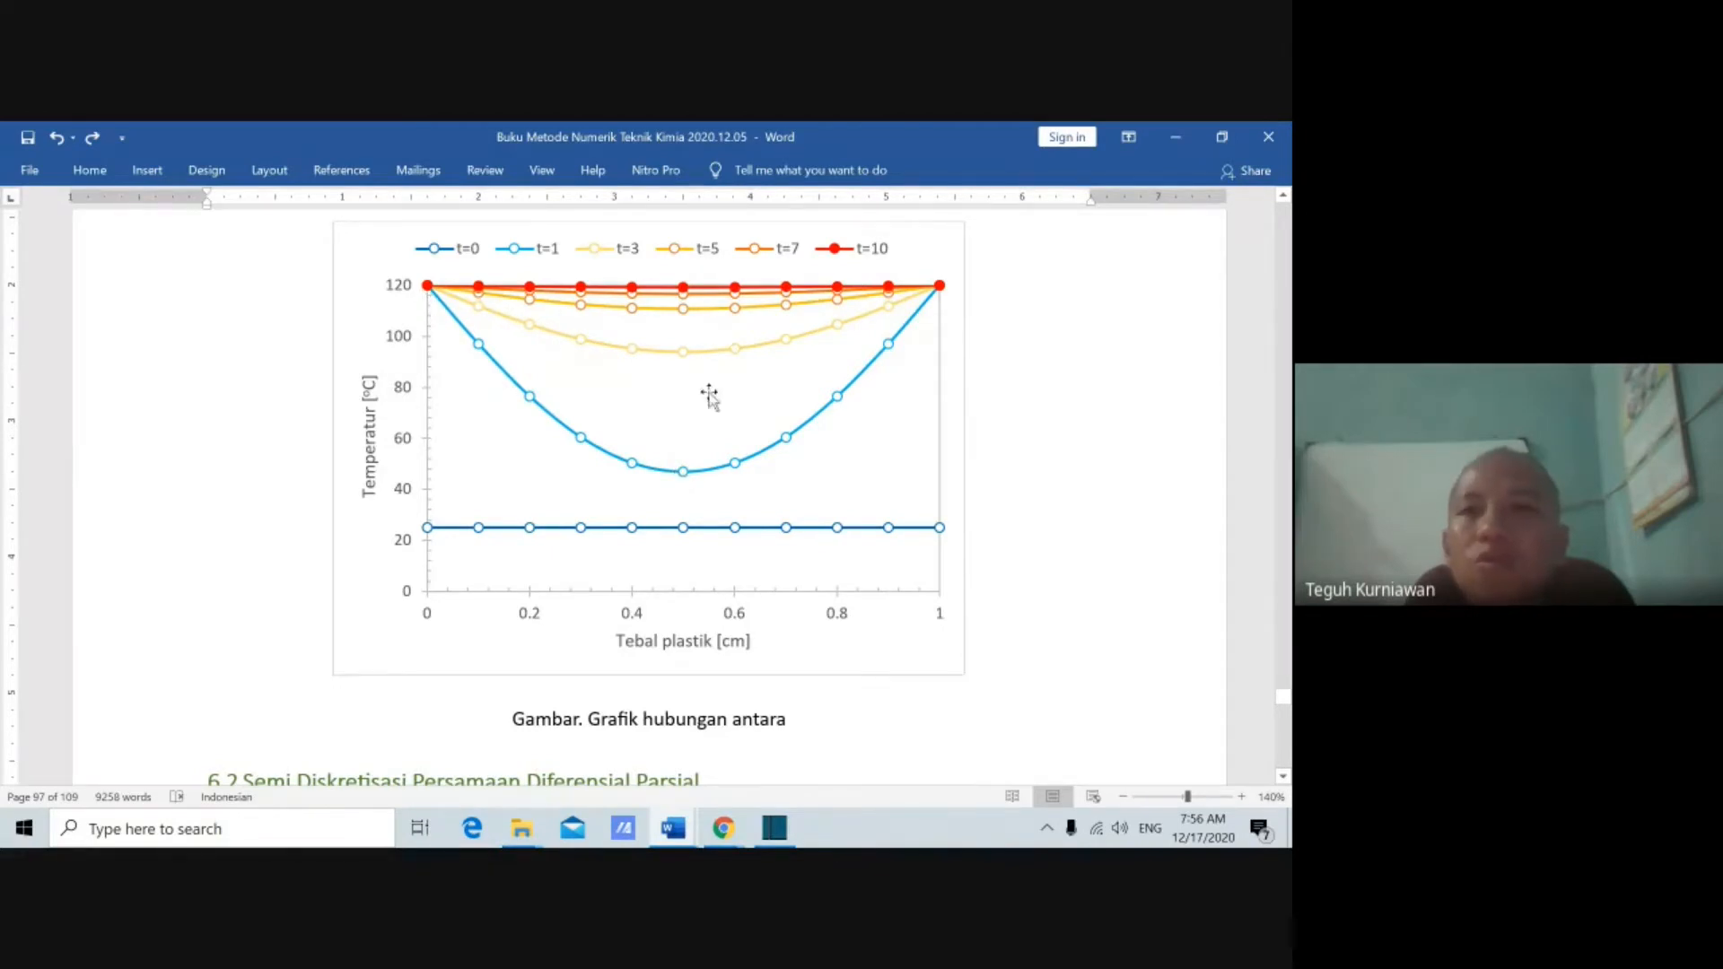
{"action": "mouse_move", "coordinate": [943, 285]}
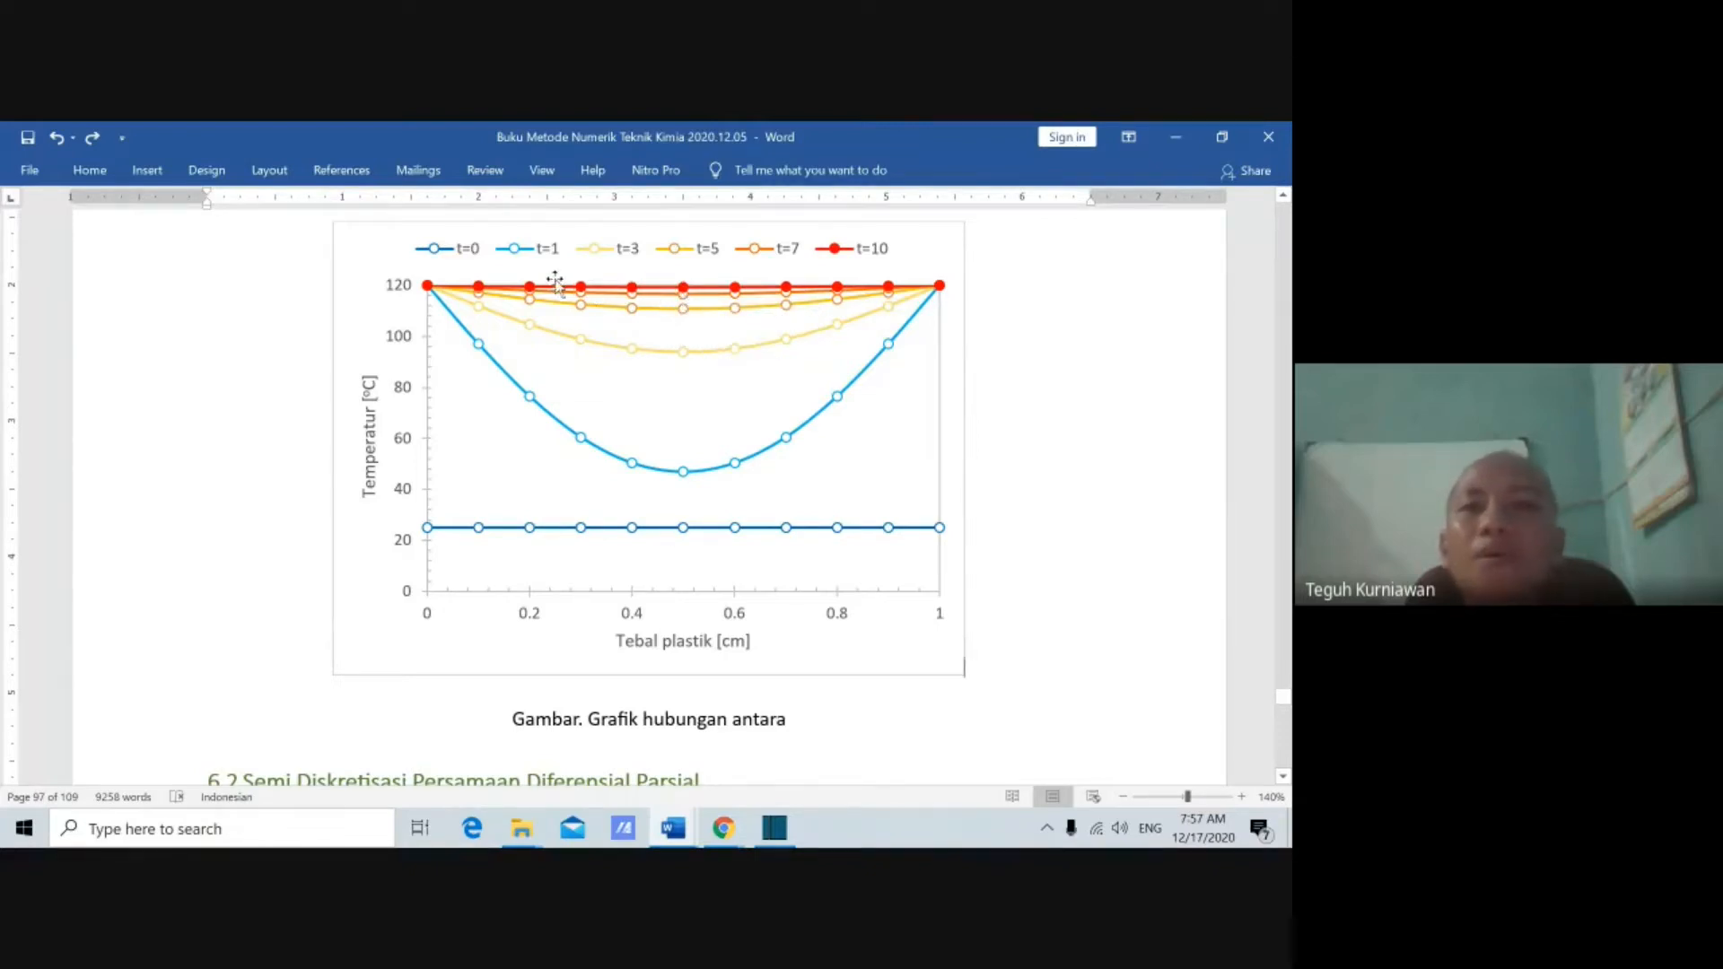
{"action": "mouse_move", "coordinate": [687, 299]}
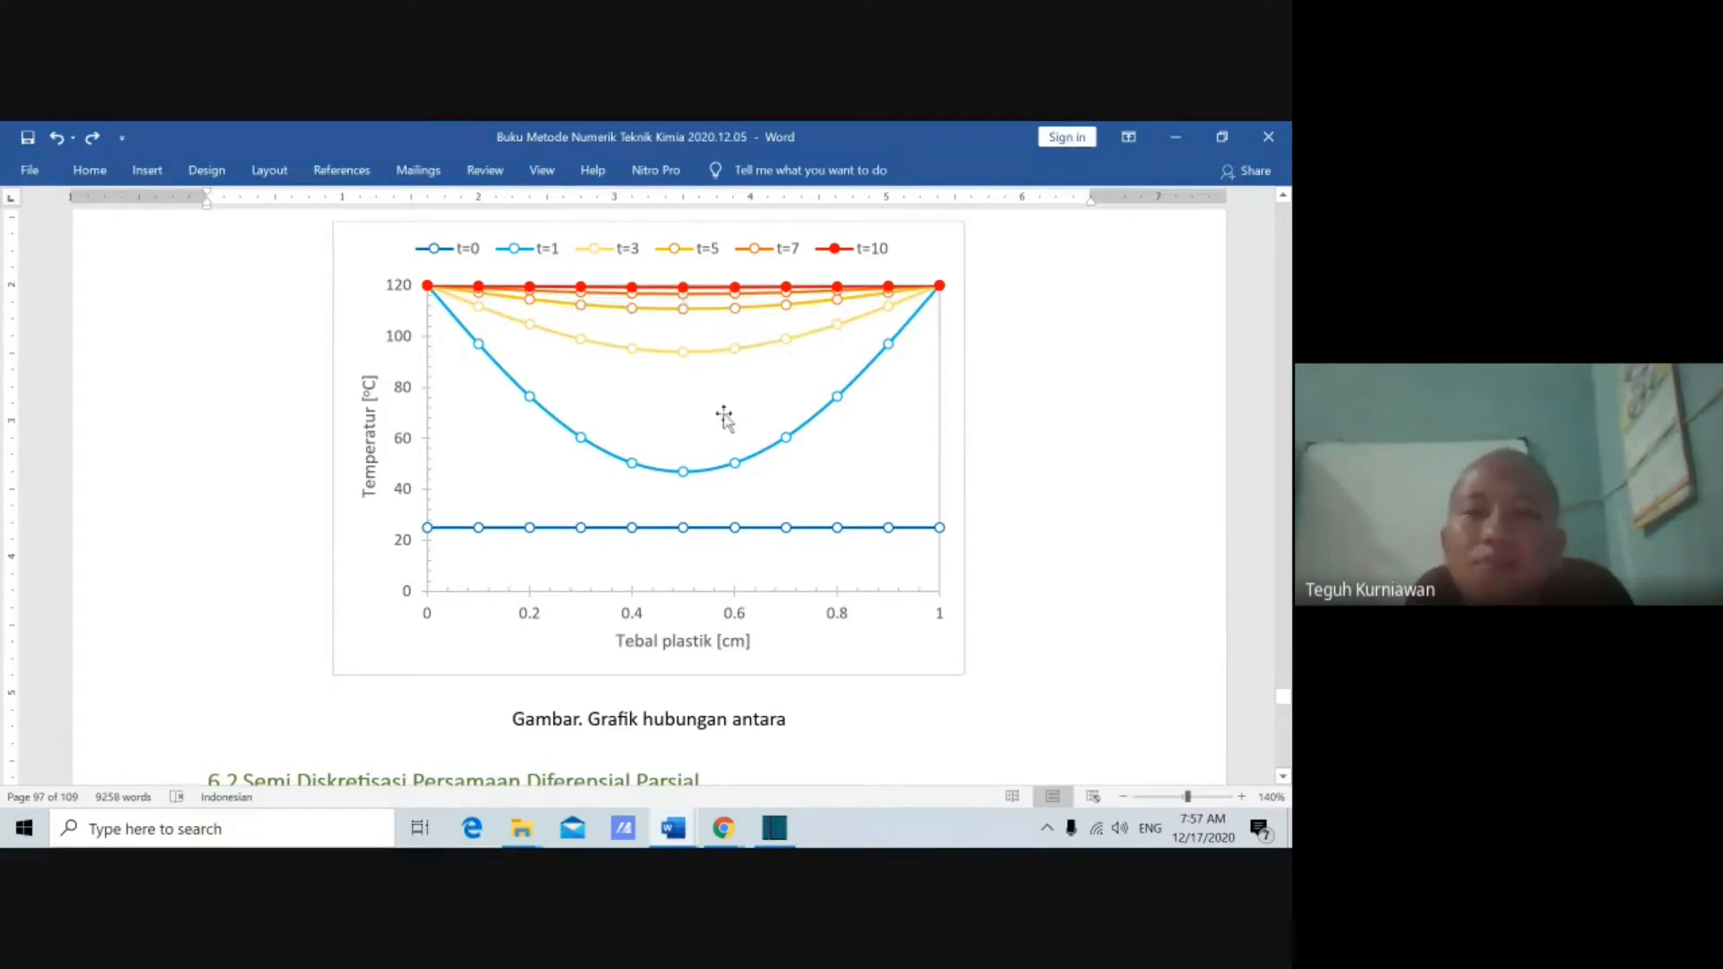
Step: Shrink the book document's window from full screen and fit it into the left half of the desktop
{"action": "scroll", "coordinate": [745, 485], "scroll_direction": "up", "scroll_amount": 1}
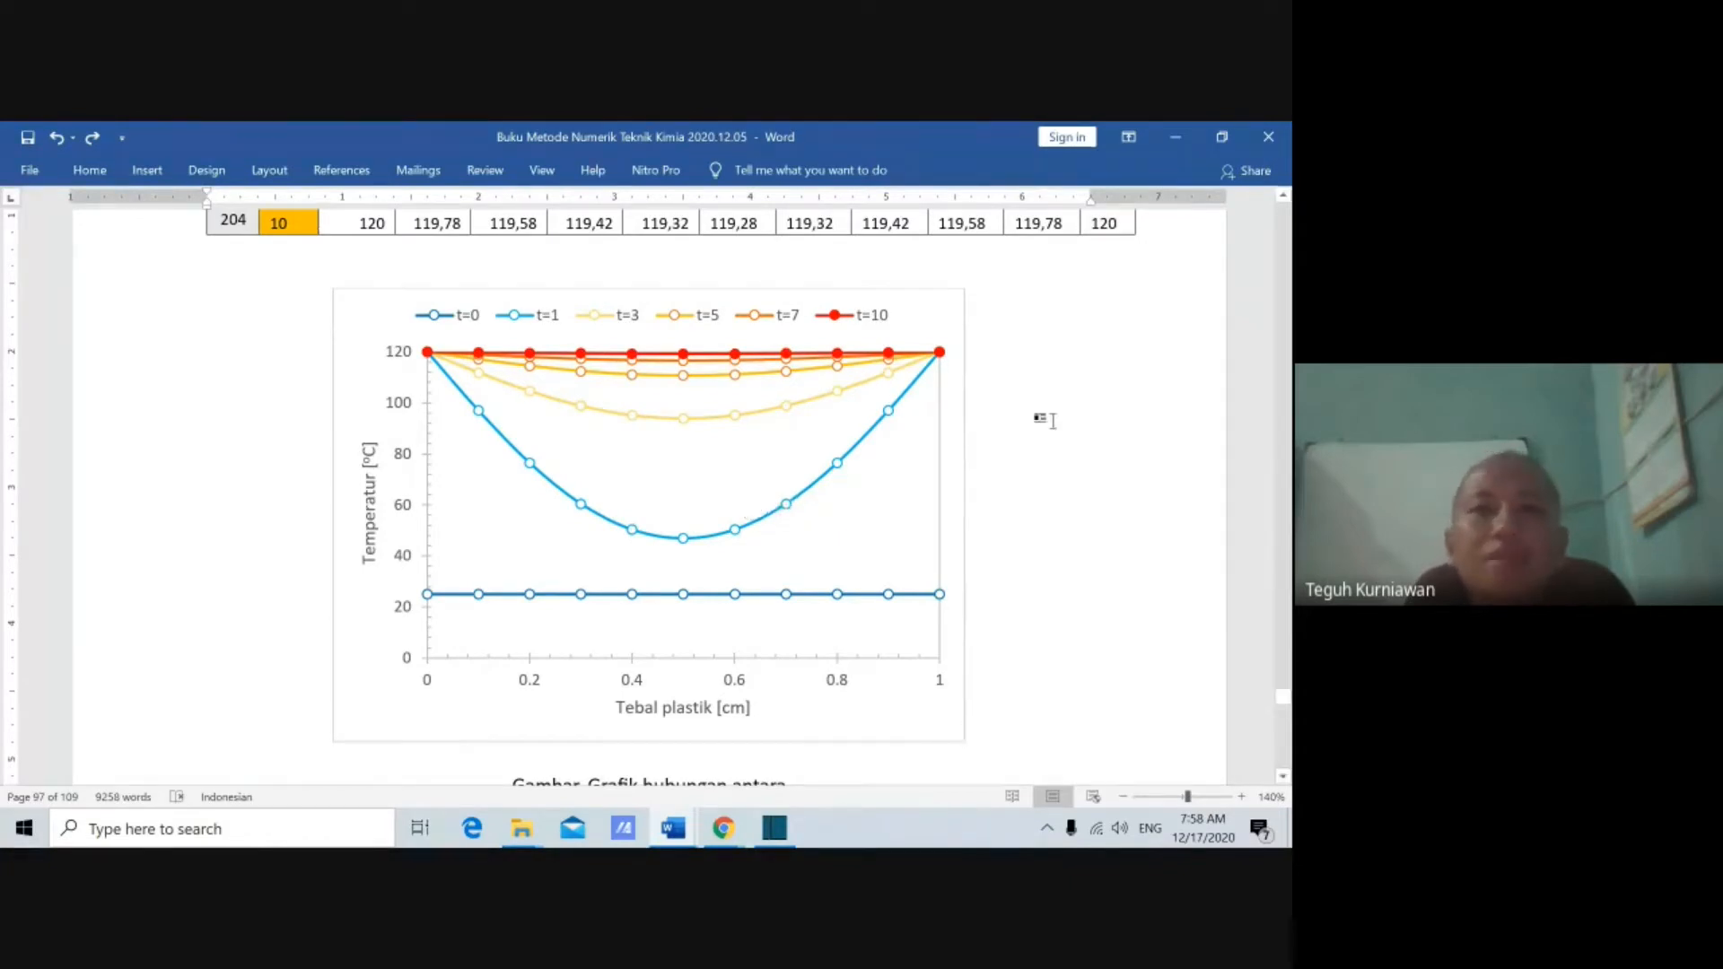
{"action": "scroll", "coordinate": [1166, 288], "scroll_direction": "up", "scroll_amount": 2}
{"action": "scroll", "coordinate": [1166, 288], "scroll_direction": "up", "scroll_amount": 3}
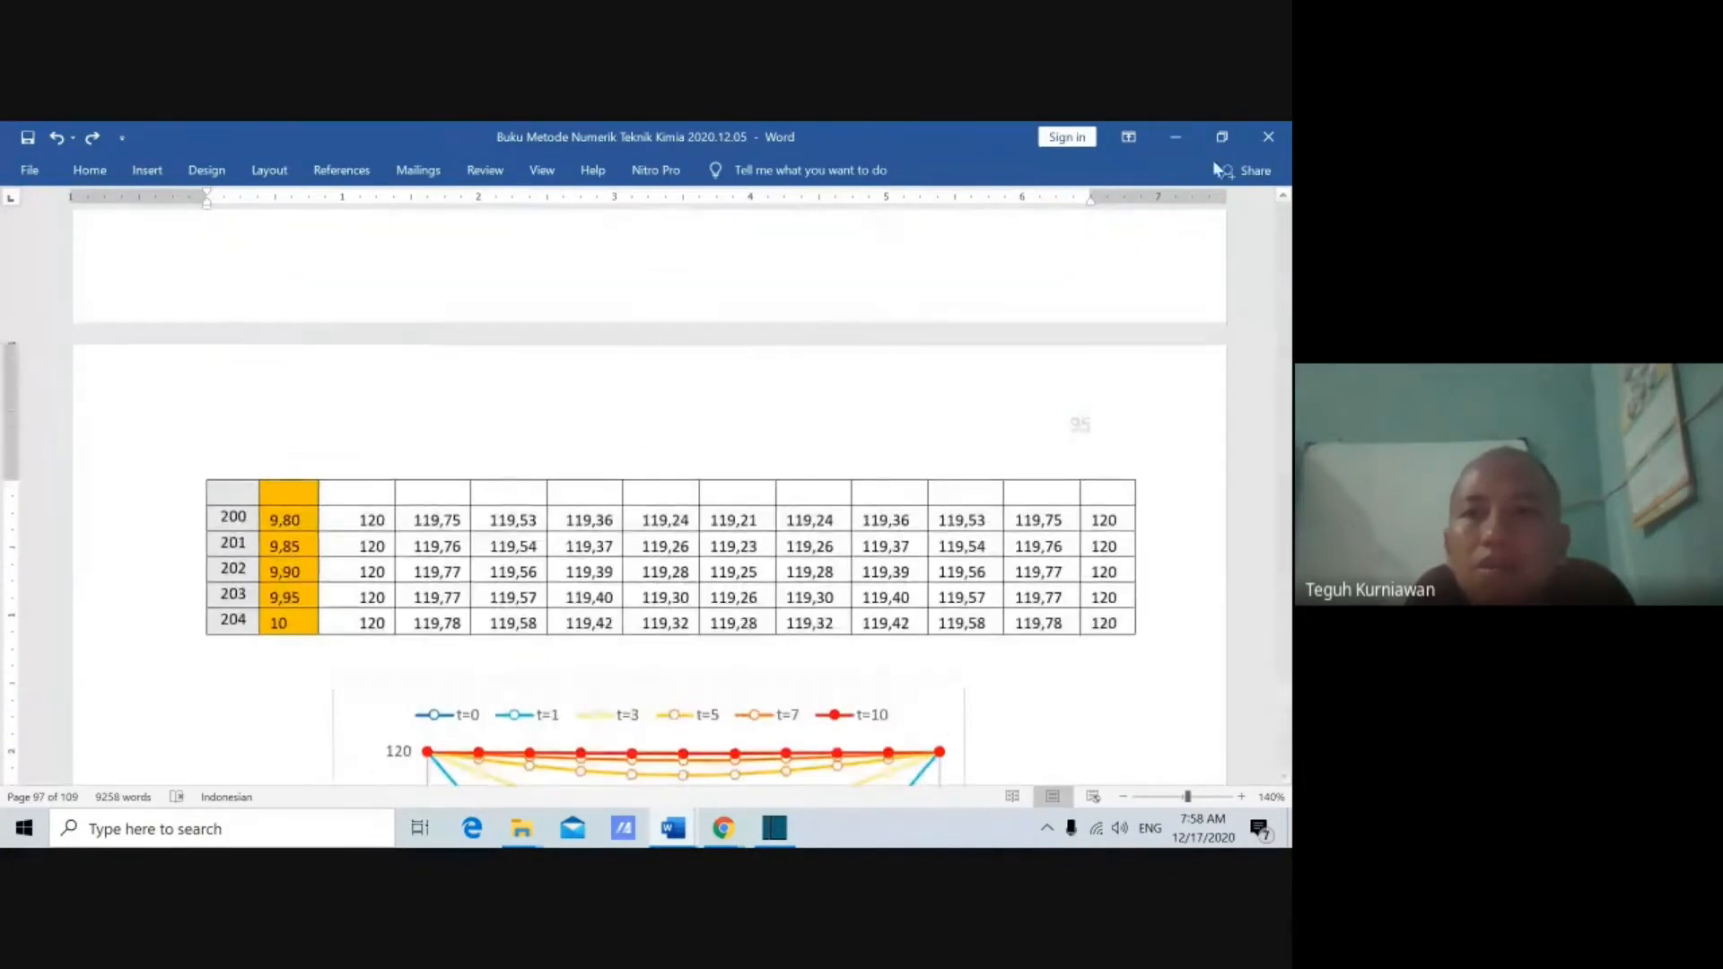
{"action": "left_click", "coordinate": [1221, 136]}
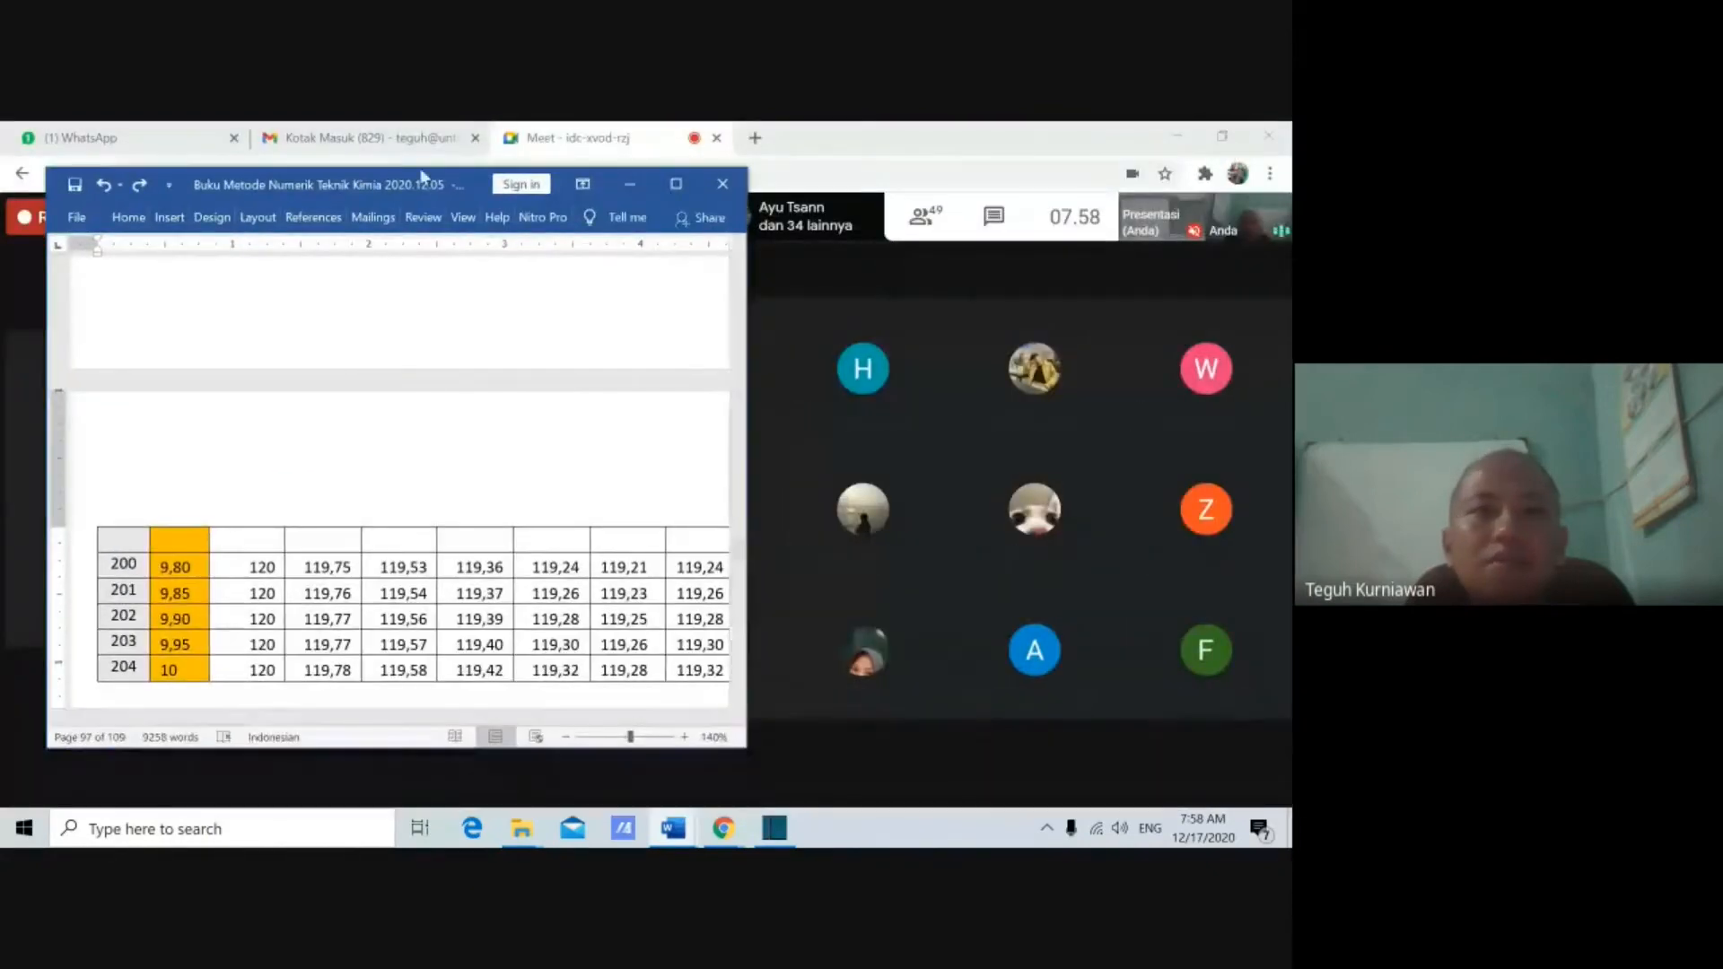
{"action": "left_click_drag", "start_coordinate": [417, 168], "coordinate": [420, 123]}
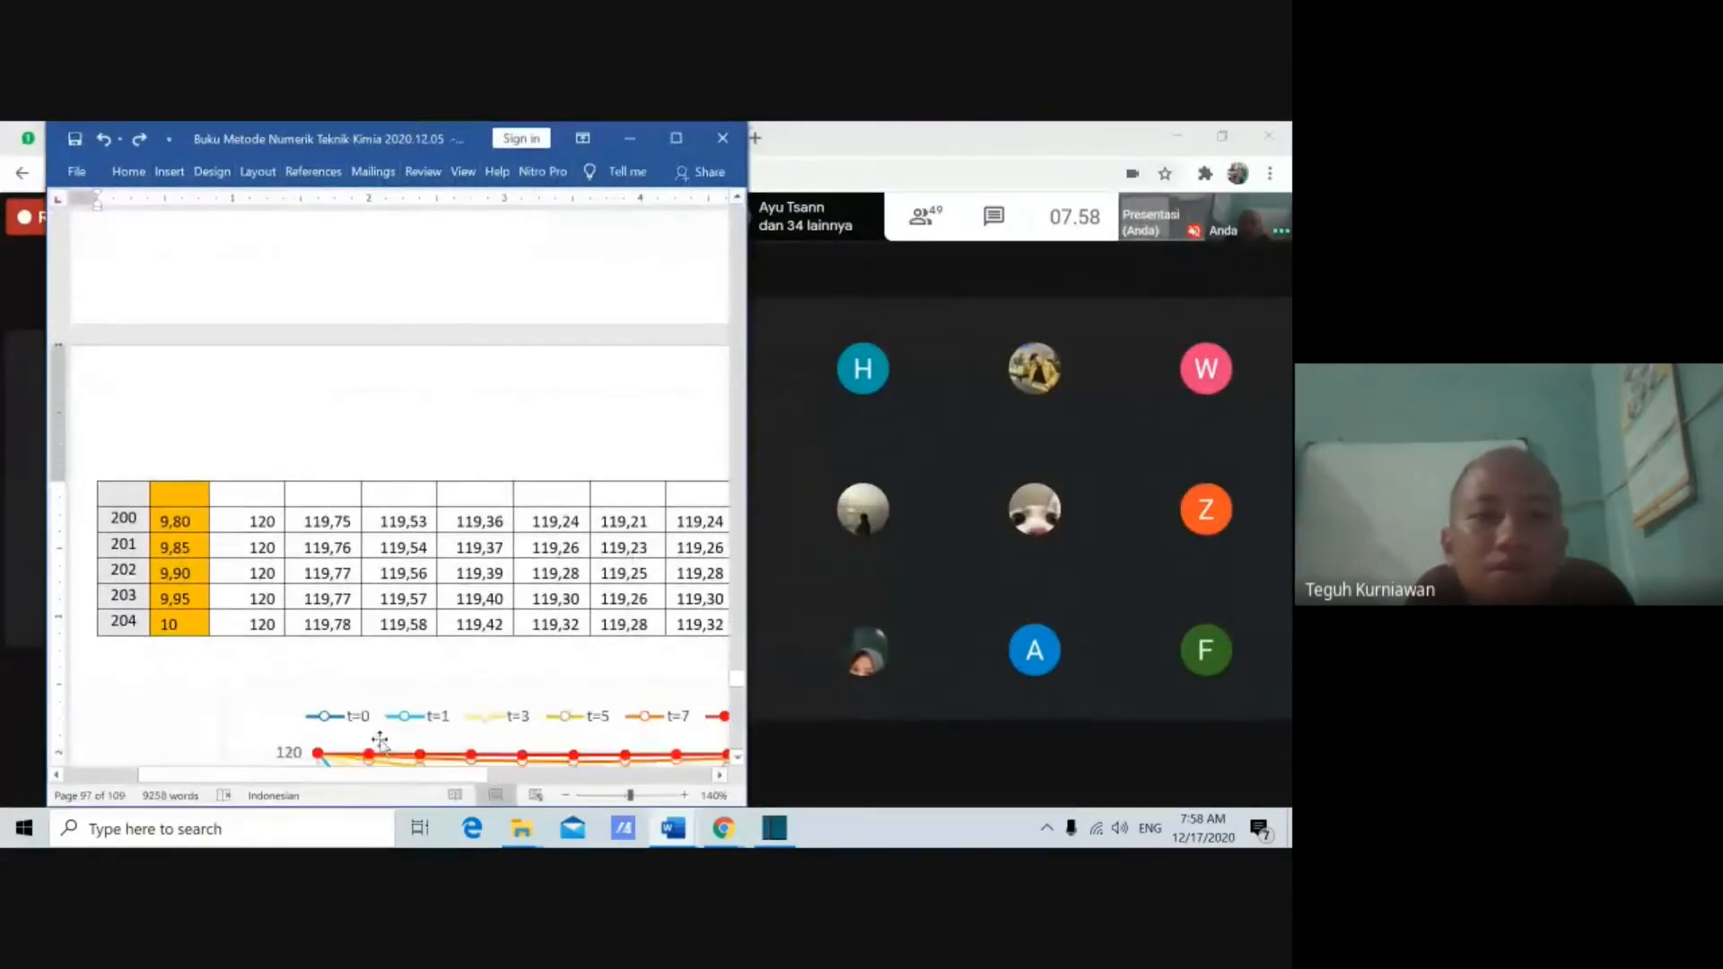
{"action": "left_click_drag", "start_coordinate": [39, 340], "coordinate": [4, 341]}
{"action": "left_click_drag", "start_coordinate": [754, 356], "coordinate": [683, 350]}
Step: Open a blank workbook in Excel and fit its window at full height beside the Word document
{"action": "left_click", "coordinate": [219, 829]}
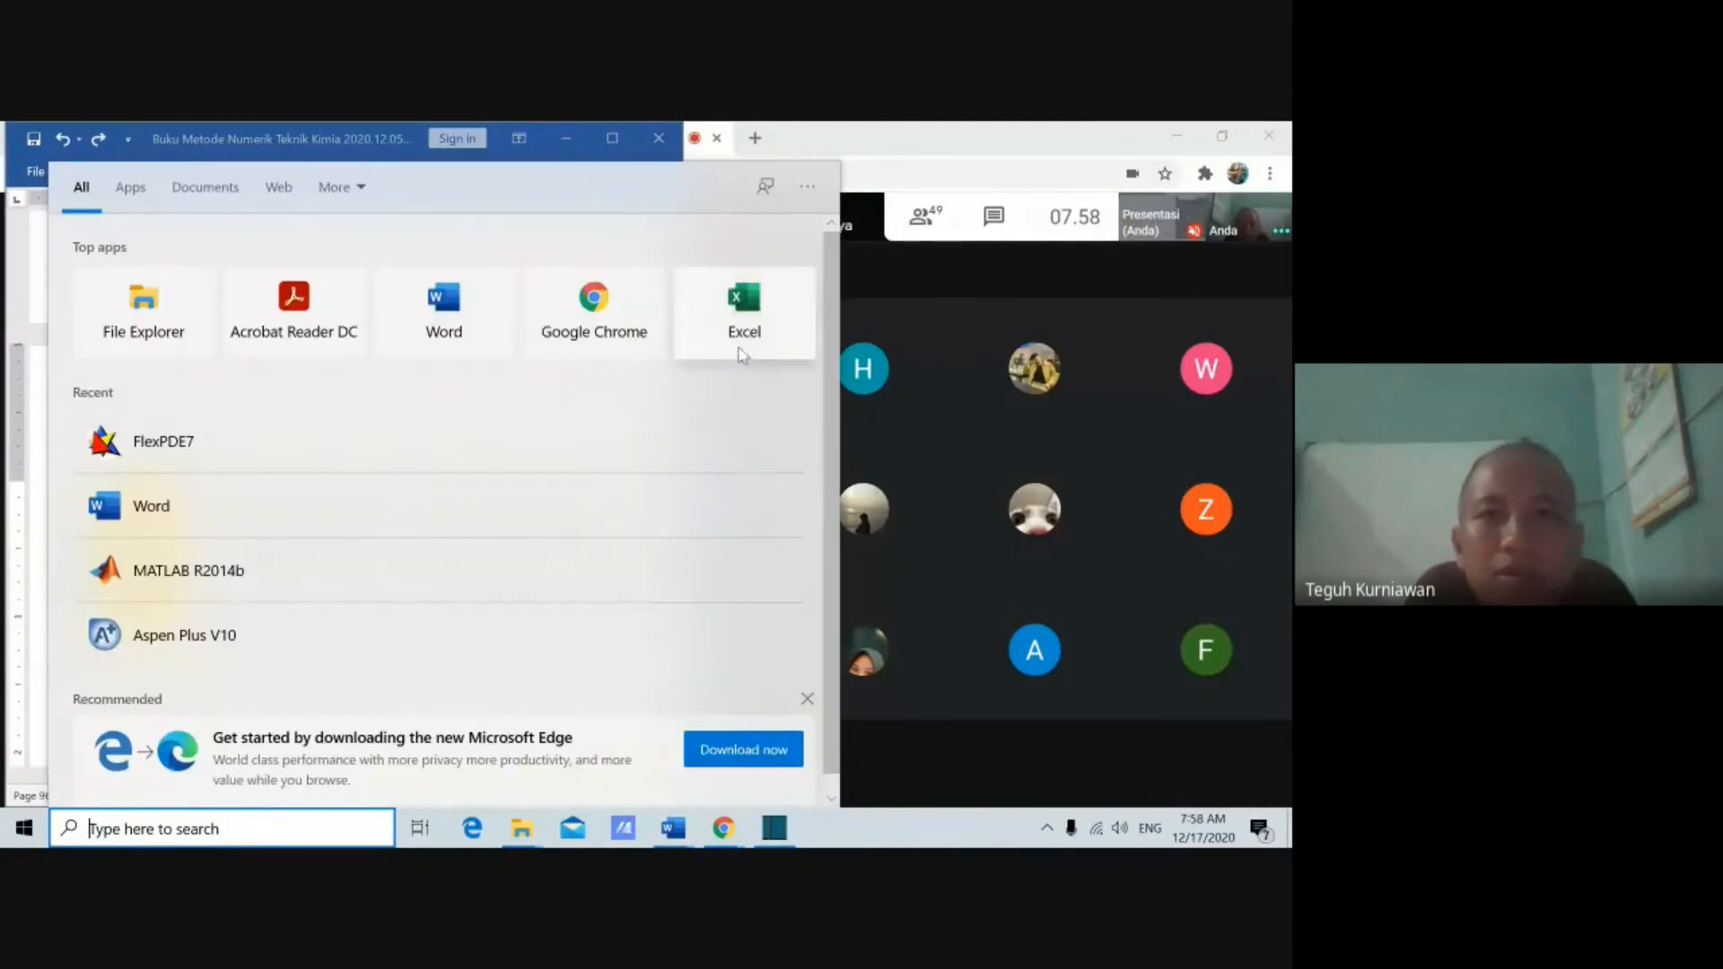
{"action": "left_click", "coordinate": [742, 346]}
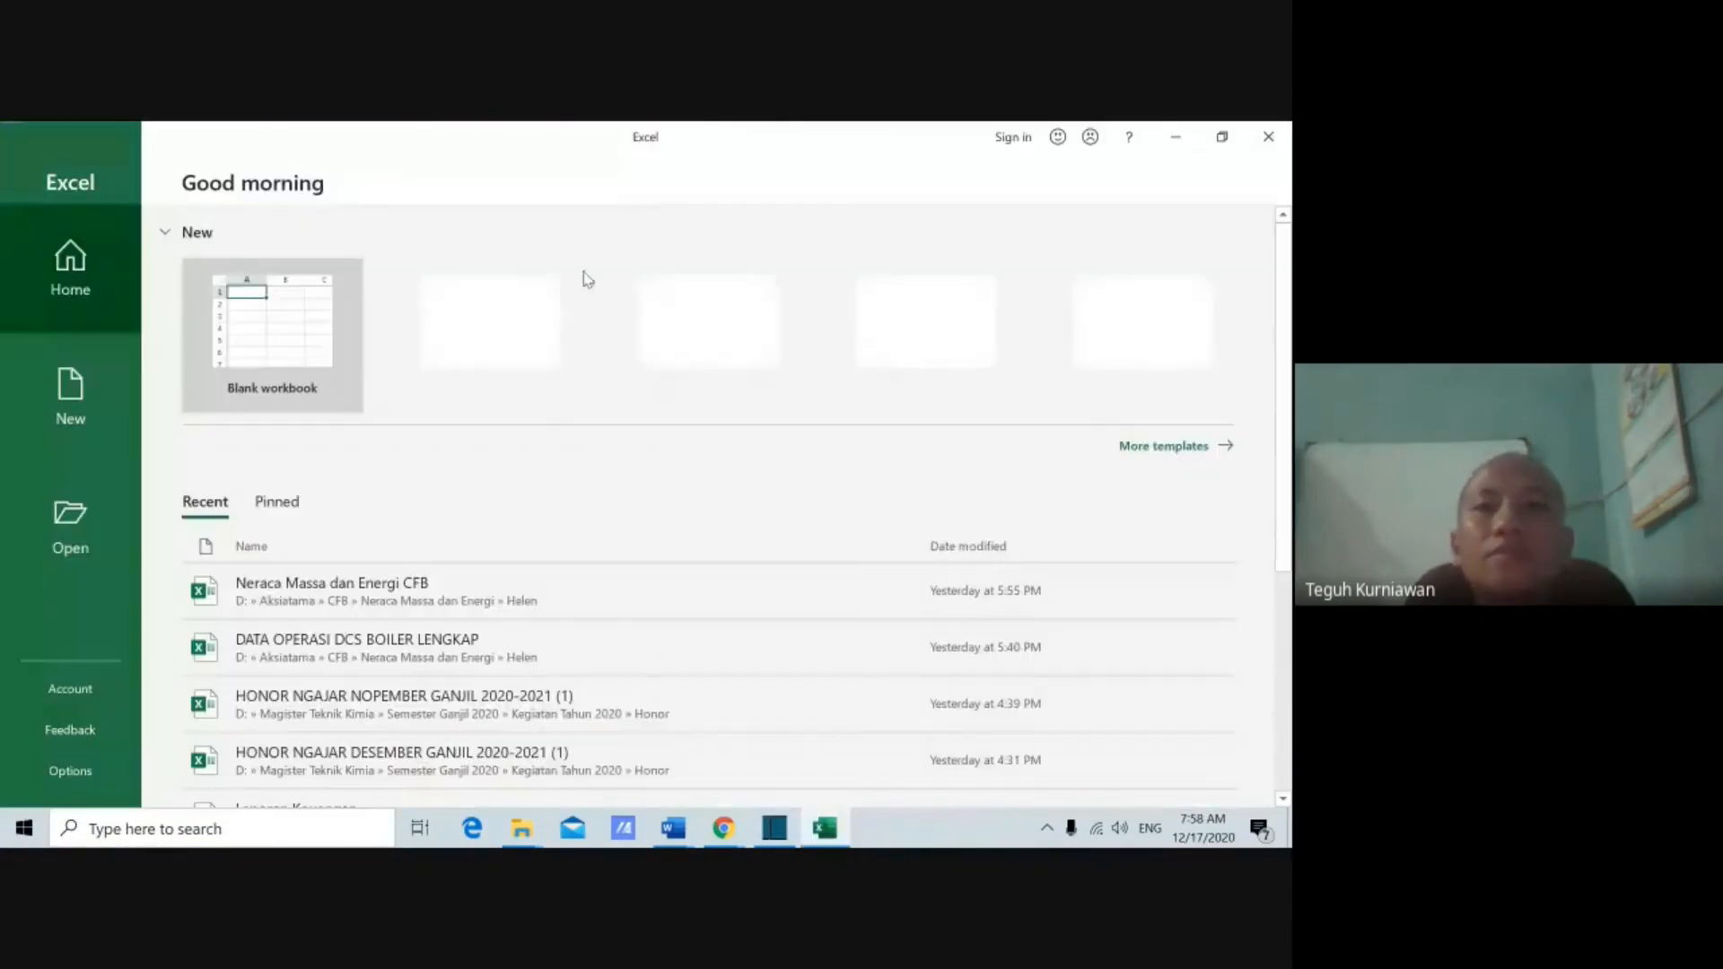
{"action": "left_click", "coordinate": [269, 322]}
{"action": "left_click", "coordinate": [269, 314]}
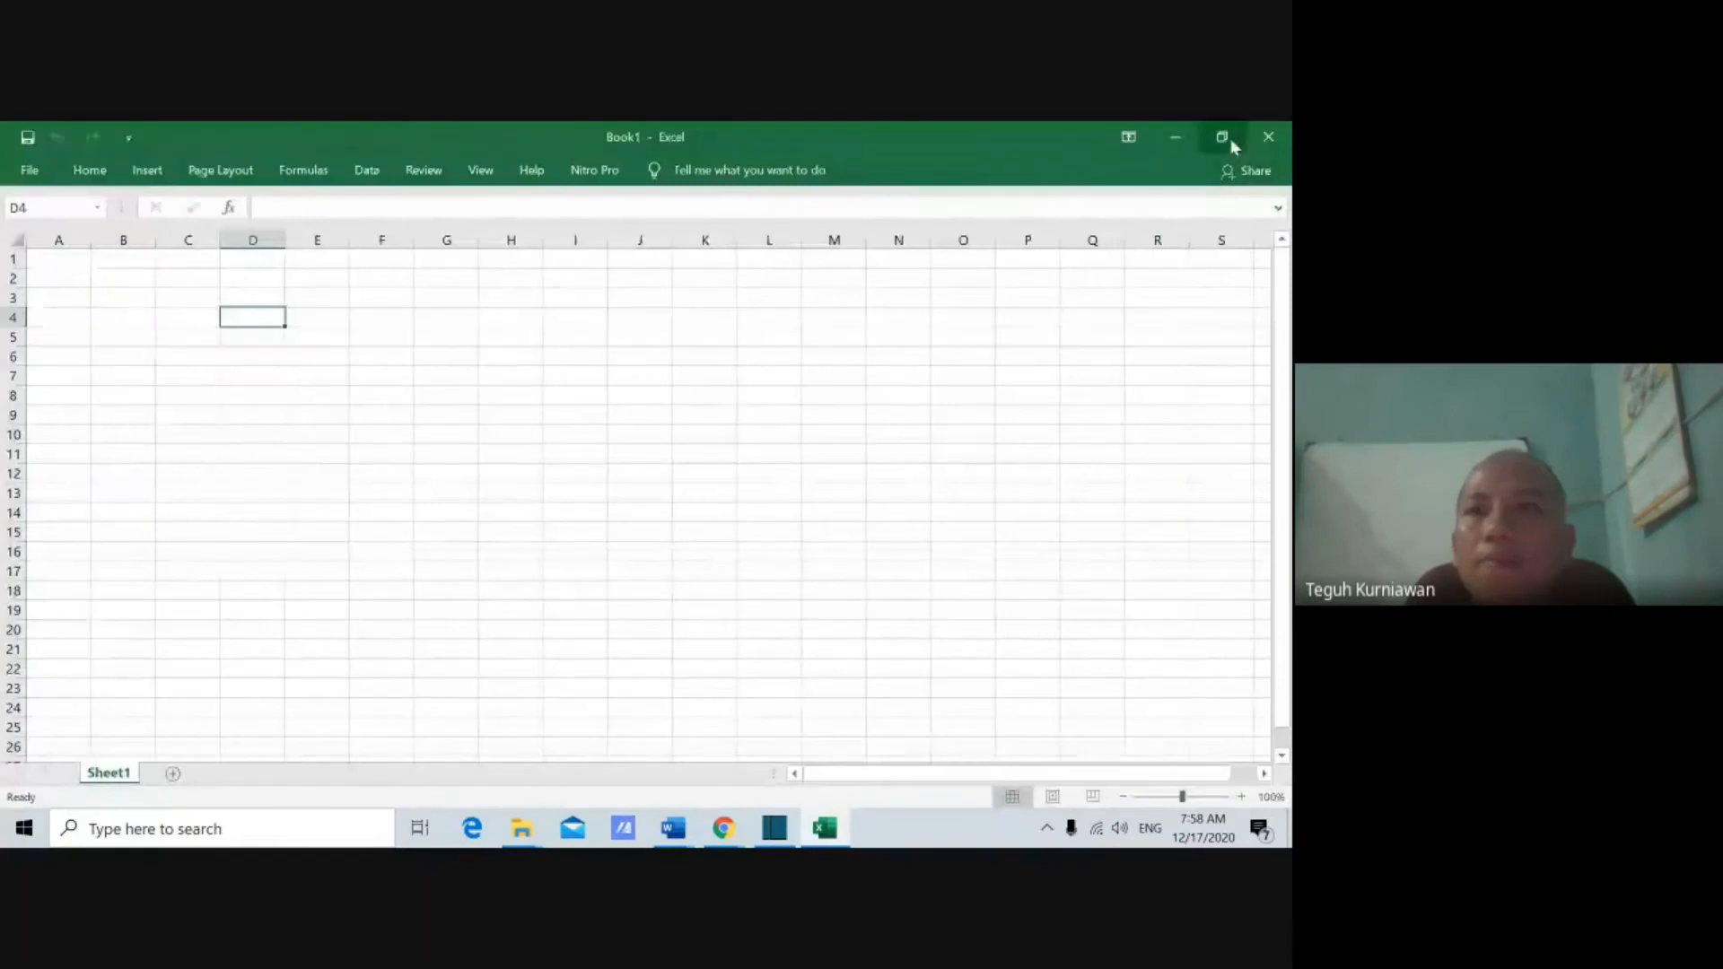
{"action": "left_click", "coordinate": [1222, 137]}
{"action": "left_click_drag", "start_coordinate": [714, 357], "coordinate": [973, 131]}
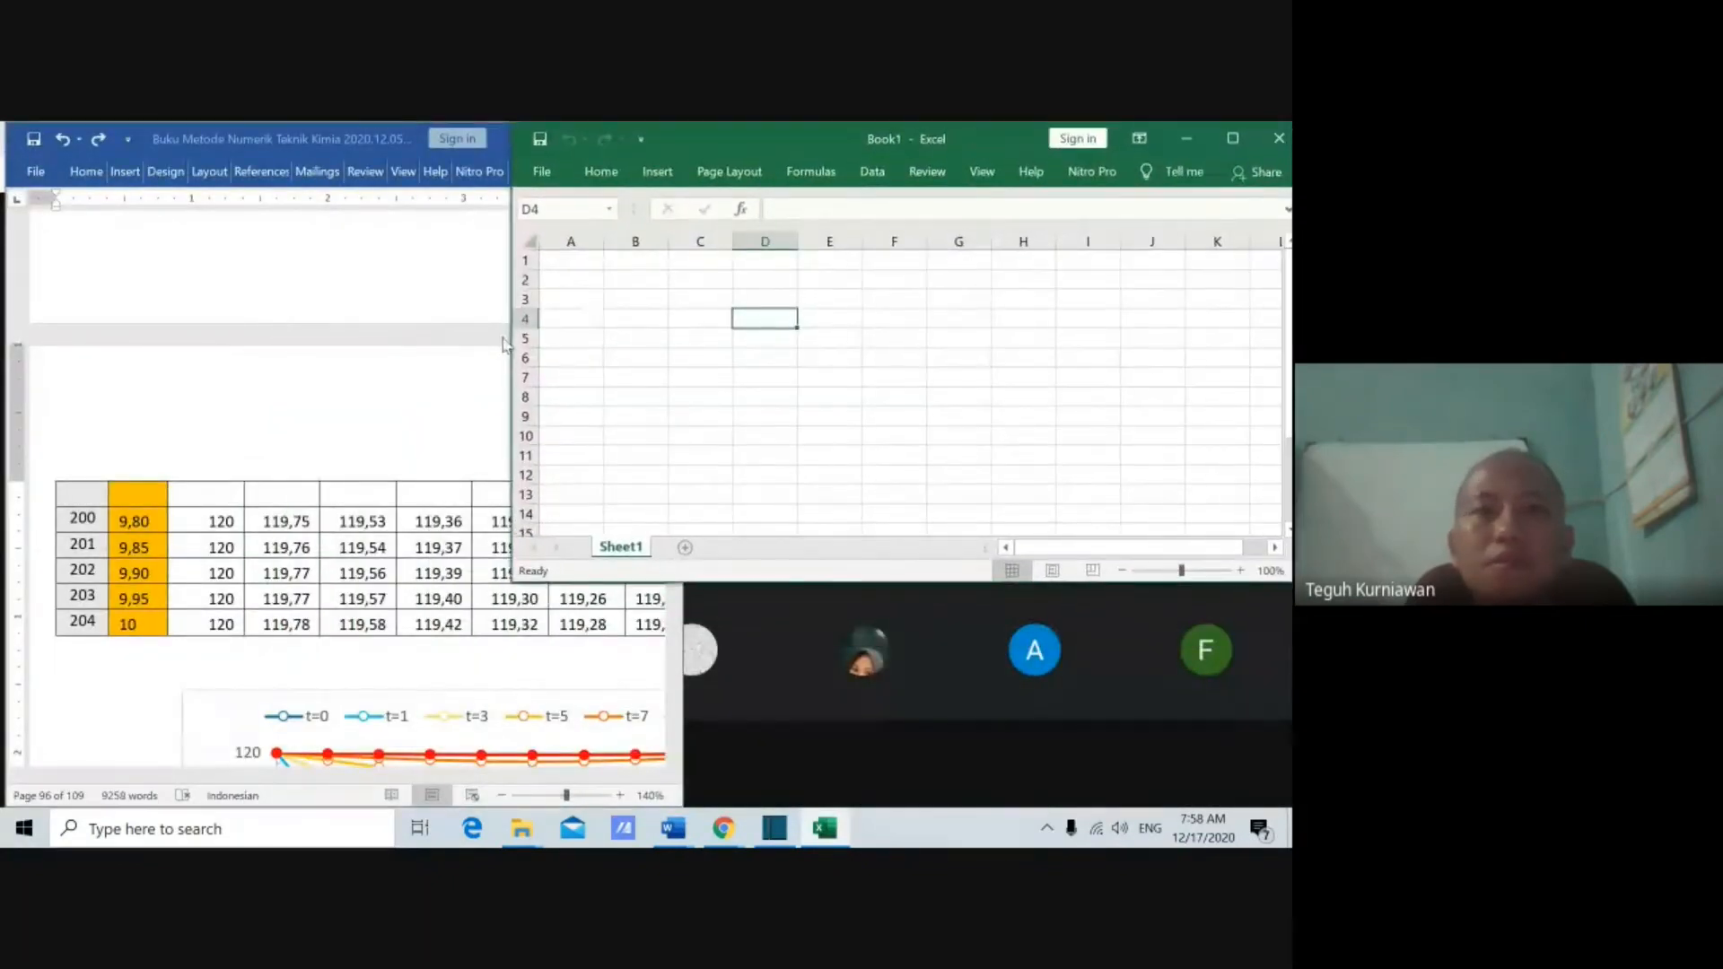
{"action": "left_click_drag", "start_coordinate": [730, 582], "coordinate": [722, 806]}
{"action": "left_click", "coordinate": [729, 474]}
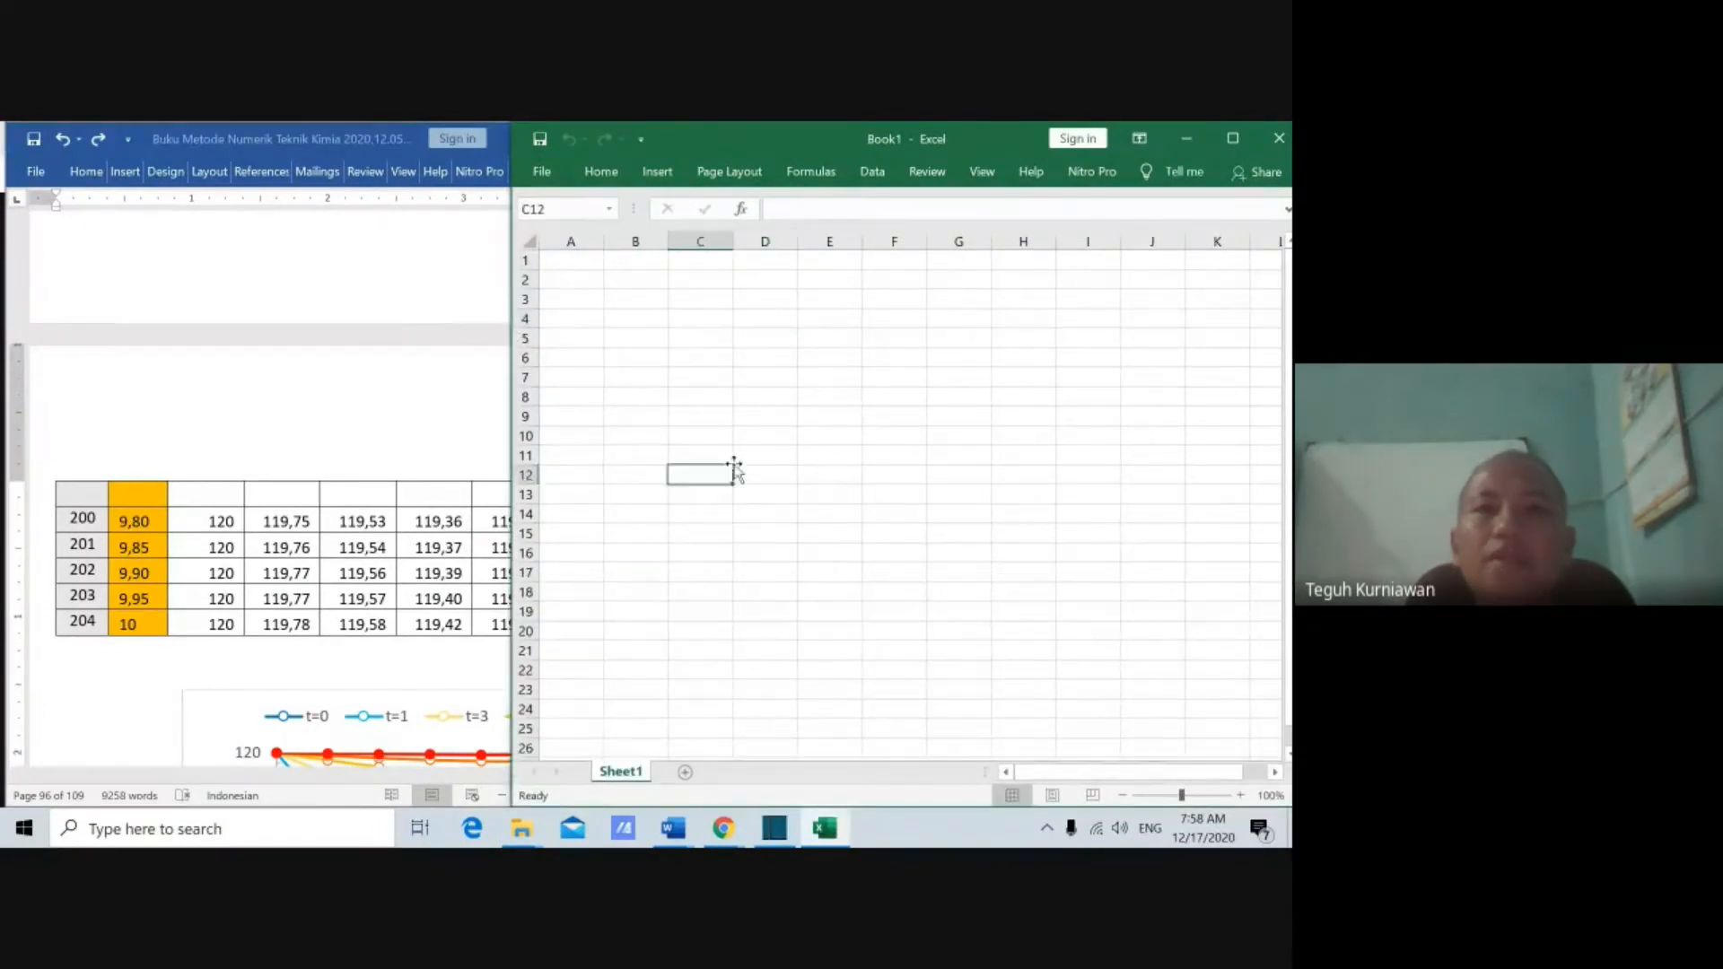
Step: With Tabel 6.1 and the T_1^1 equation shown for reference, enter the corner label t/x in cell A3 of the workbook
{"action": "left_click", "coordinate": [377, 365]}
{"action": "scroll", "coordinate": [402, 351], "scroll_direction": "up", "scroll_amount": 10}
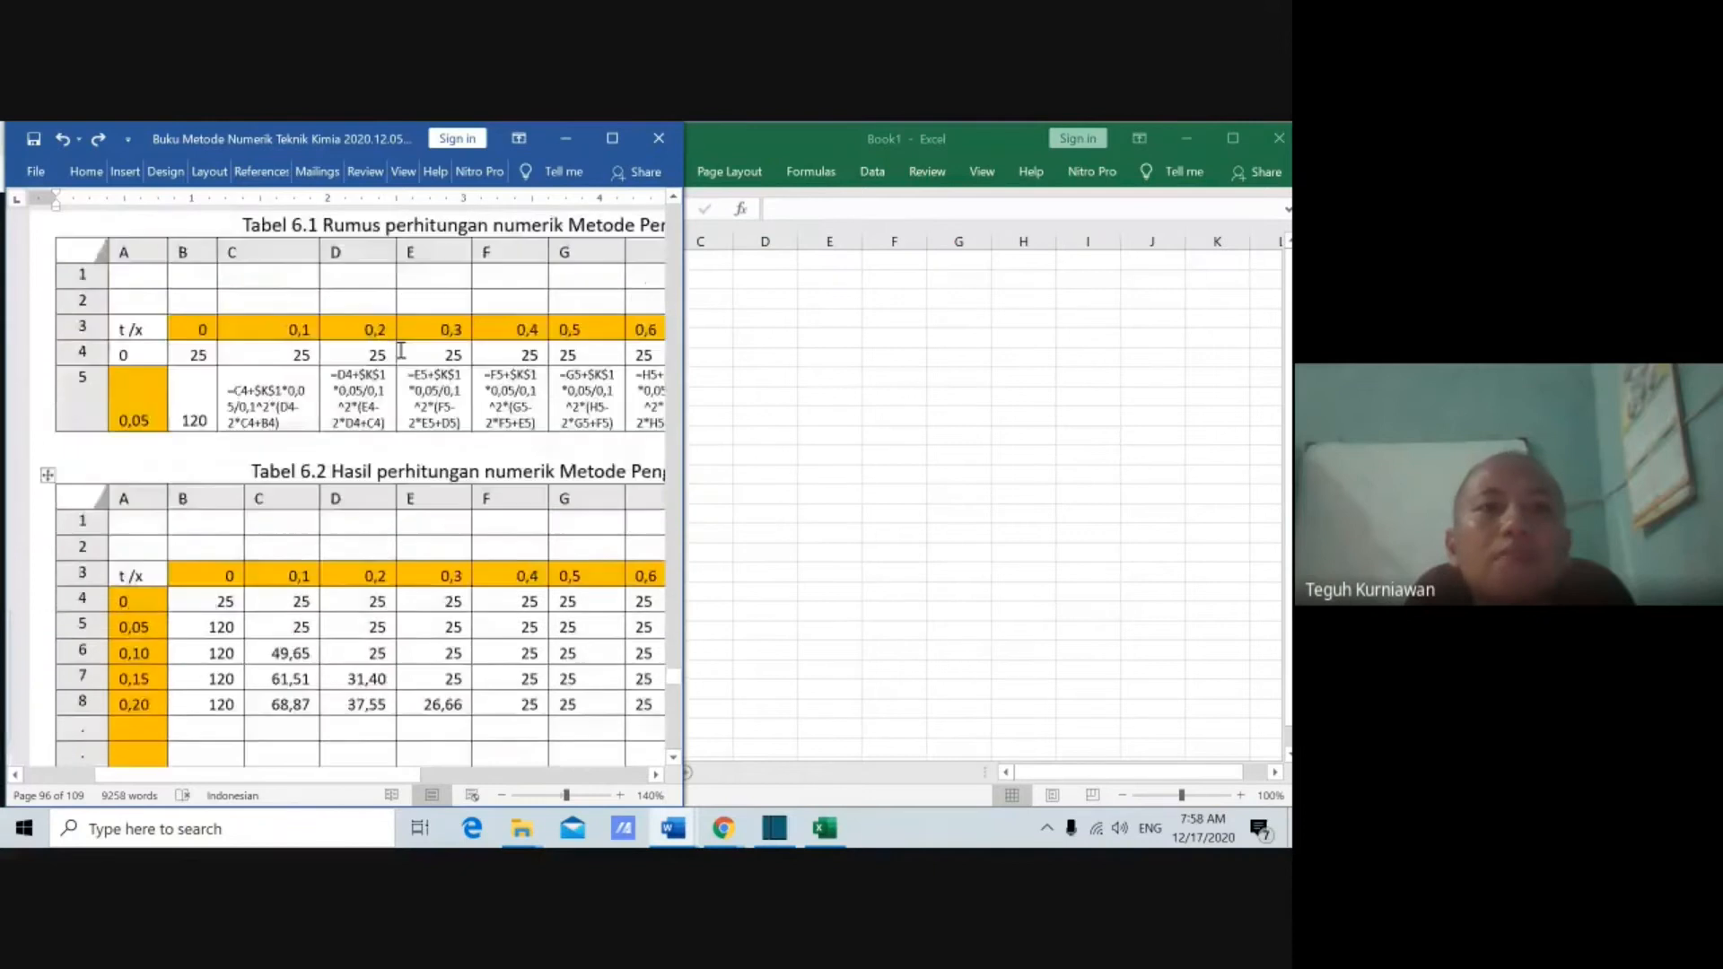
{"action": "scroll", "coordinate": [401, 352], "scroll_direction": "up", "scroll_amount": 3}
{"action": "scroll", "coordinate": [401, 352], "scroll_direction": "down", "scroll_amount": 2}
{"action": "left_click", "coordinate": [907, 386]}
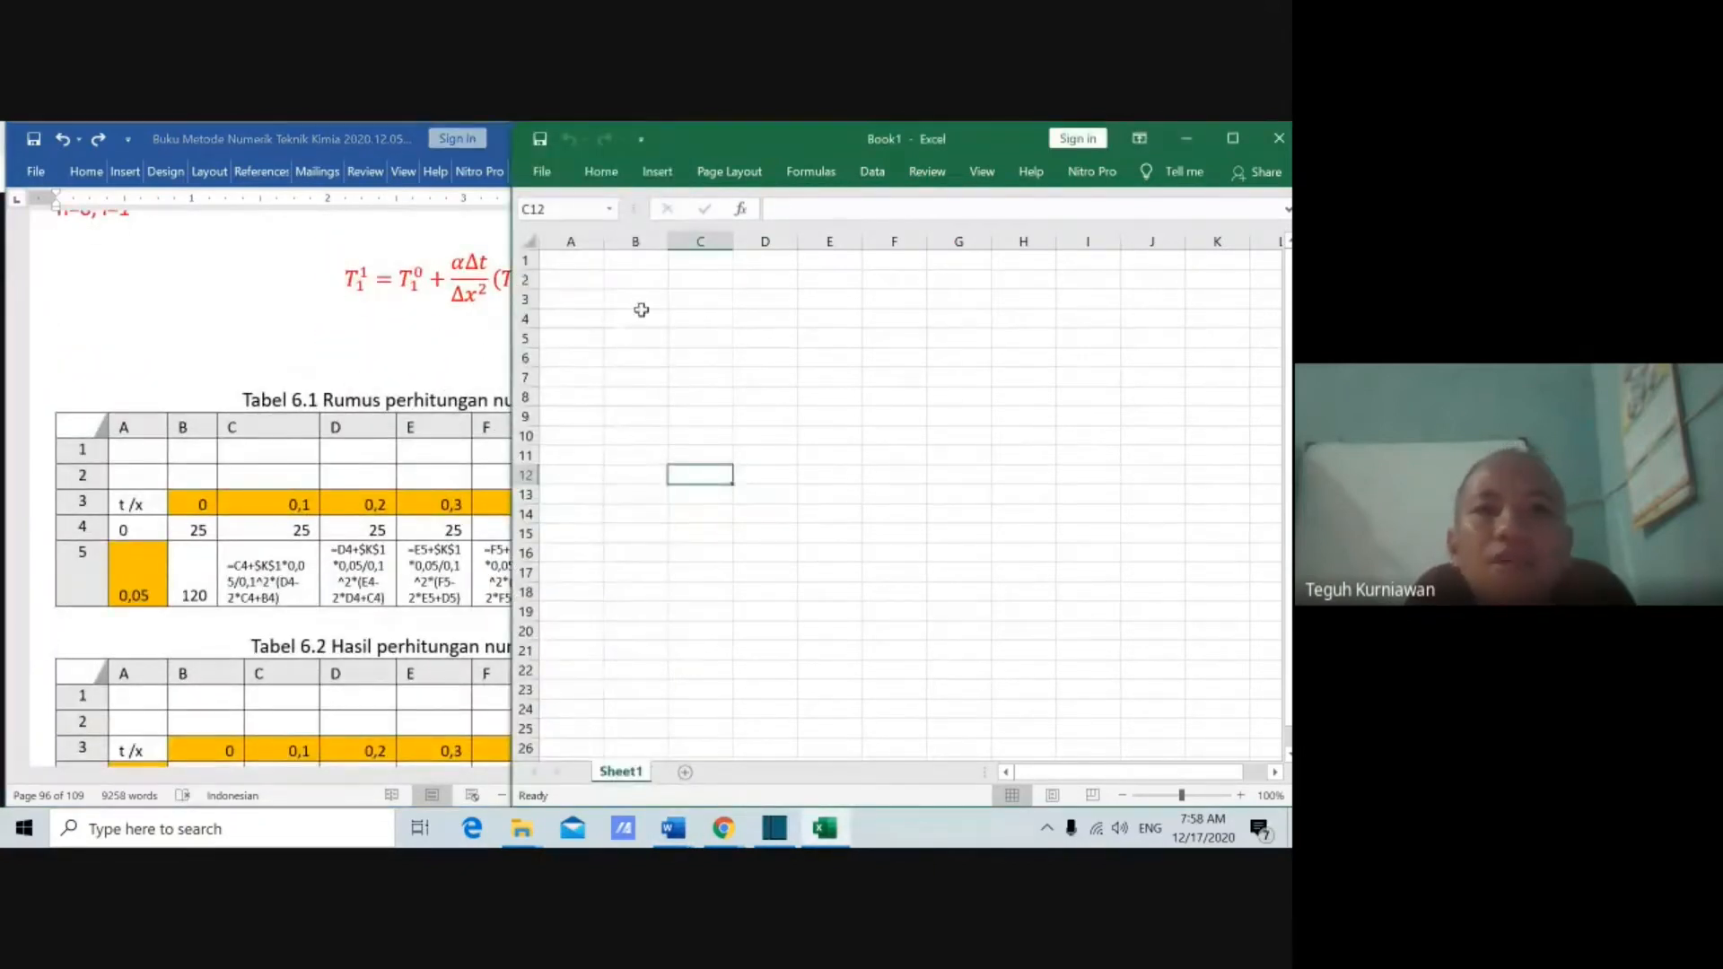
{"action": "left_click", "coordinate": [574, 298]}
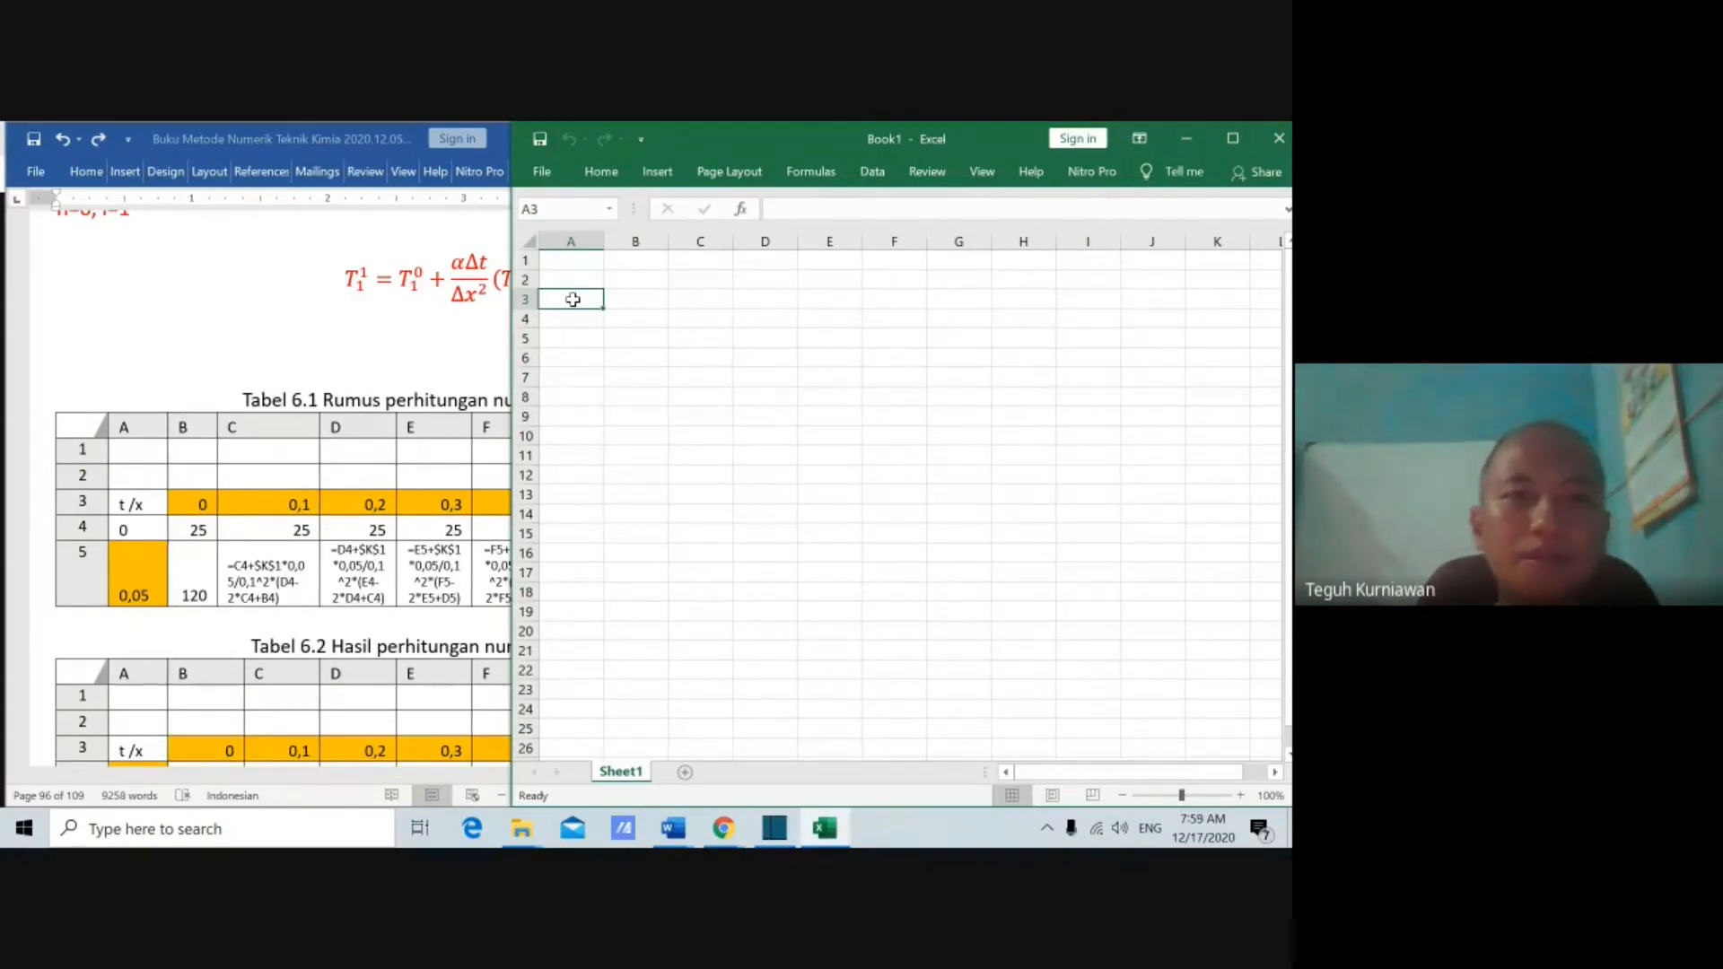
{"action": "type", "text": "t/x"}
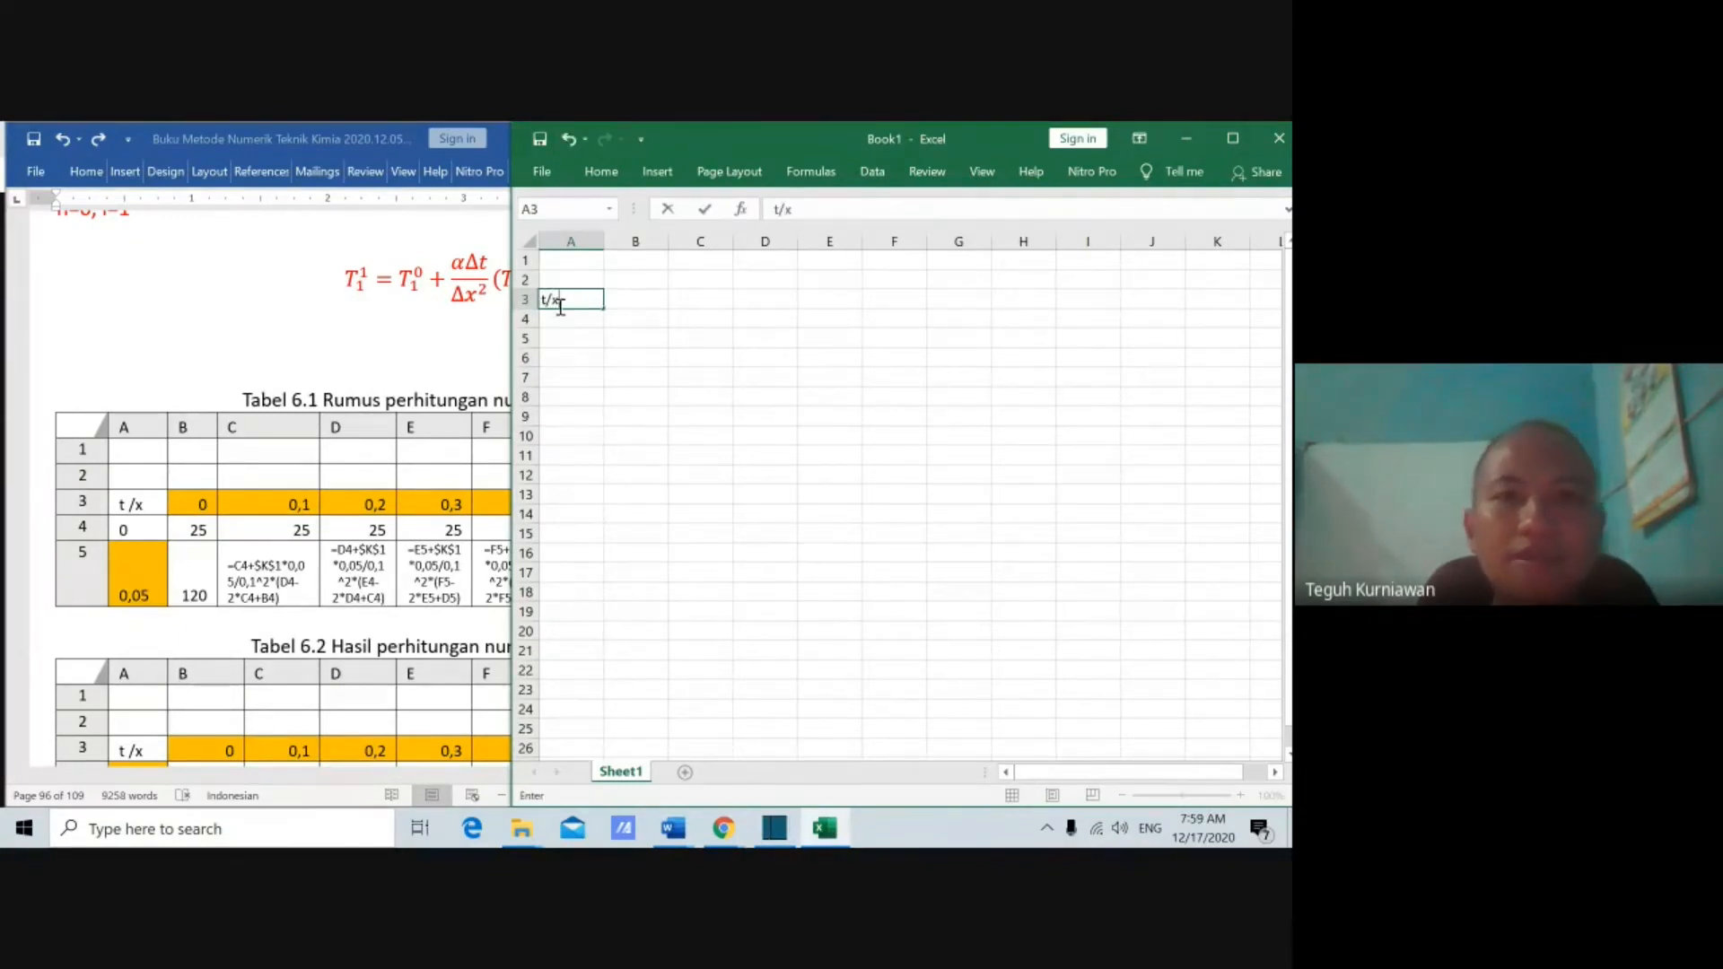
Step: Fill B3 to L3 with the x positions from 0 to 1 in steps of 0.1
{"action": "left_click", "coordinate": [651, 299]}
{"action": "type", "text": "0"}
{"action": "key", "text": "Tab"}
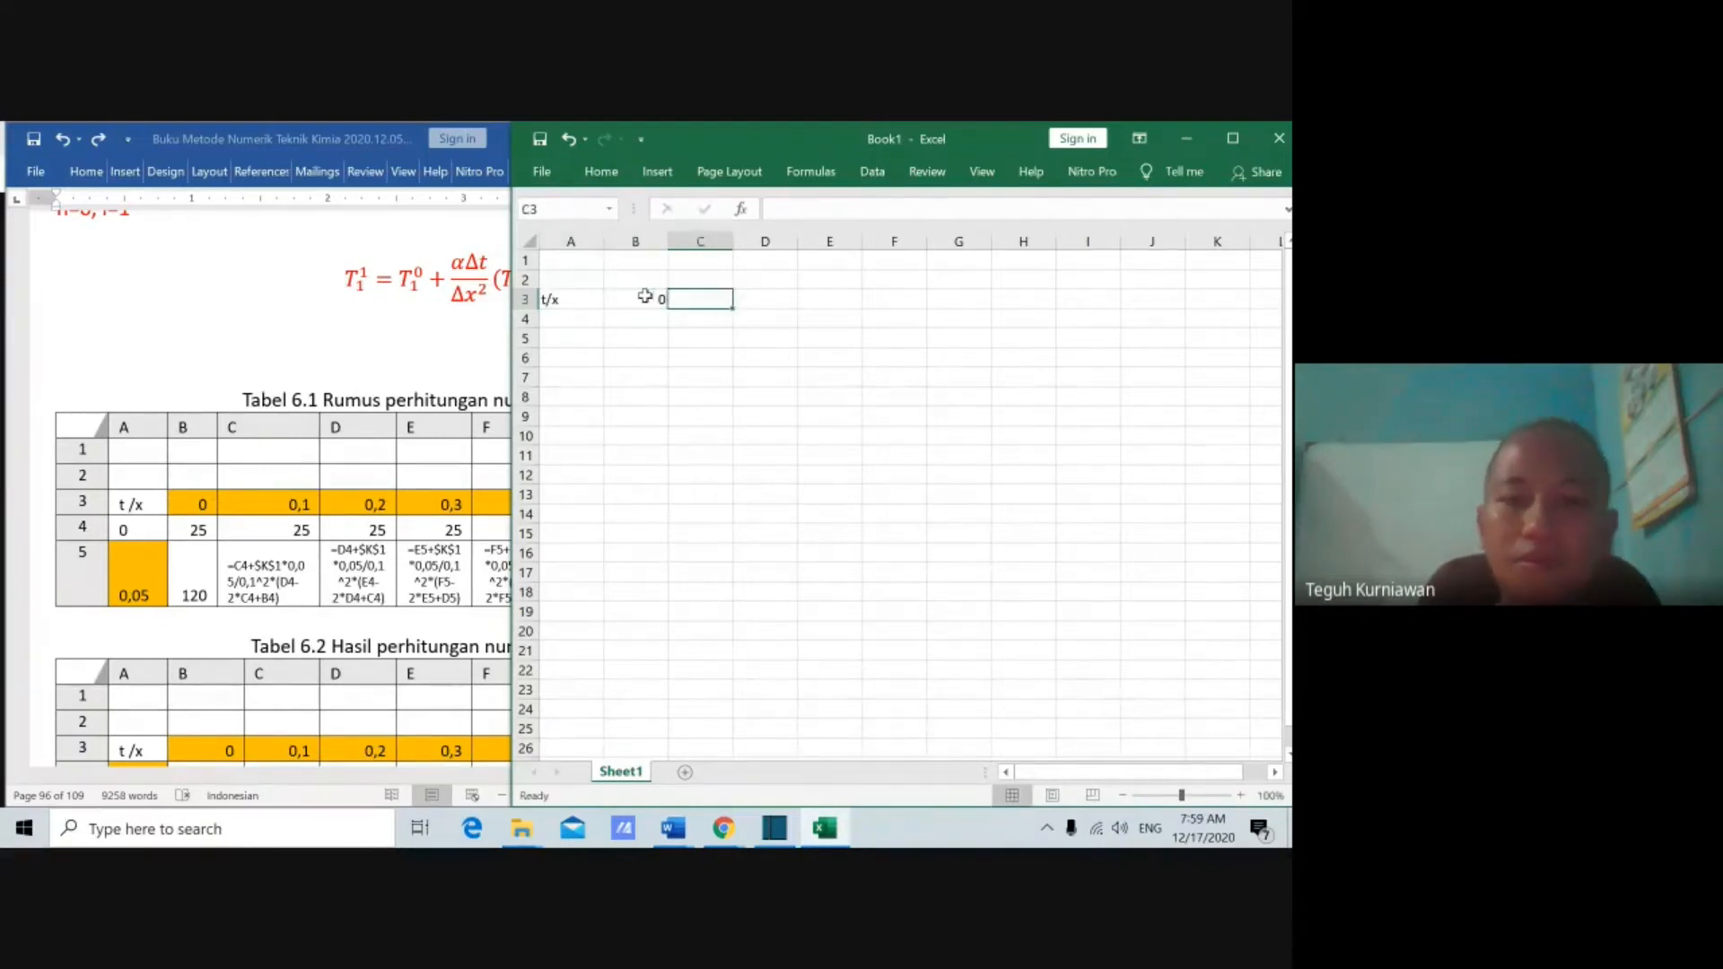
{"action": "type", "text": "0.1"}
{"action": "key", "text": "Tab"}
{"action": "left_click_drag", "start_coordinate": [644, 296], "coordinate": [1124, 312]}
{"action": "left_click_drag", "start_coordinate": [1113, 772], "coordinate": [1017, 757]}
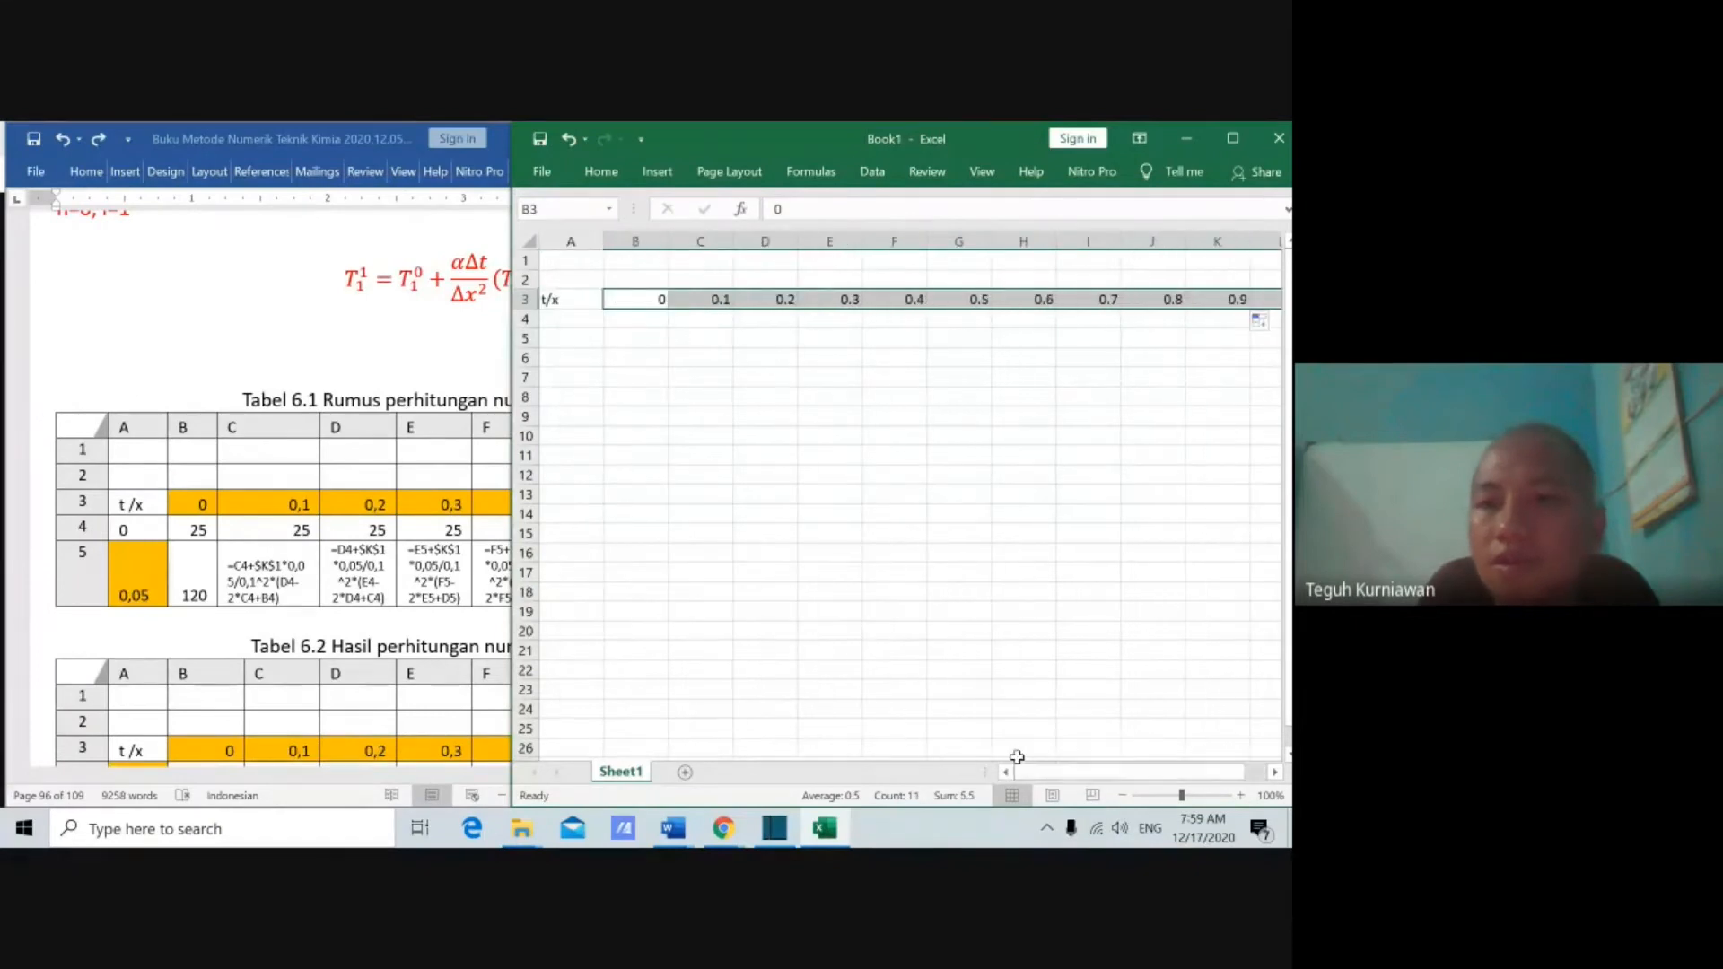
{"action": "left_click", "coordinate": [1123, 796]}
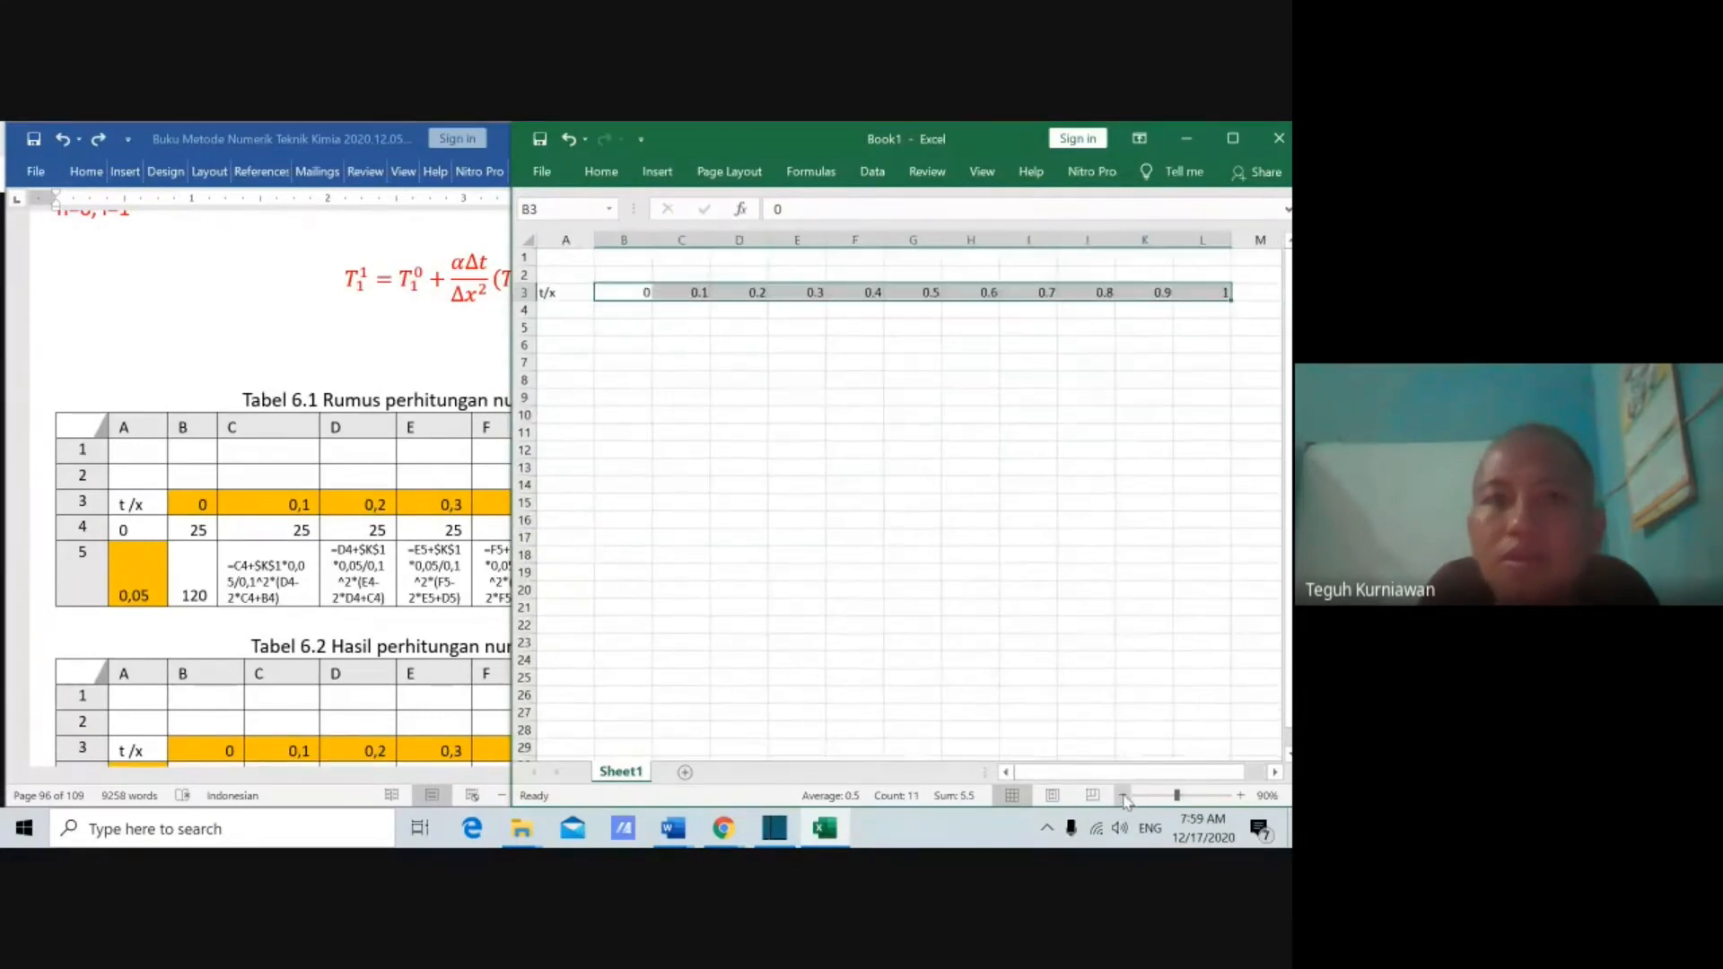
{"action": "left_click", "coordinate": [970, 432]}
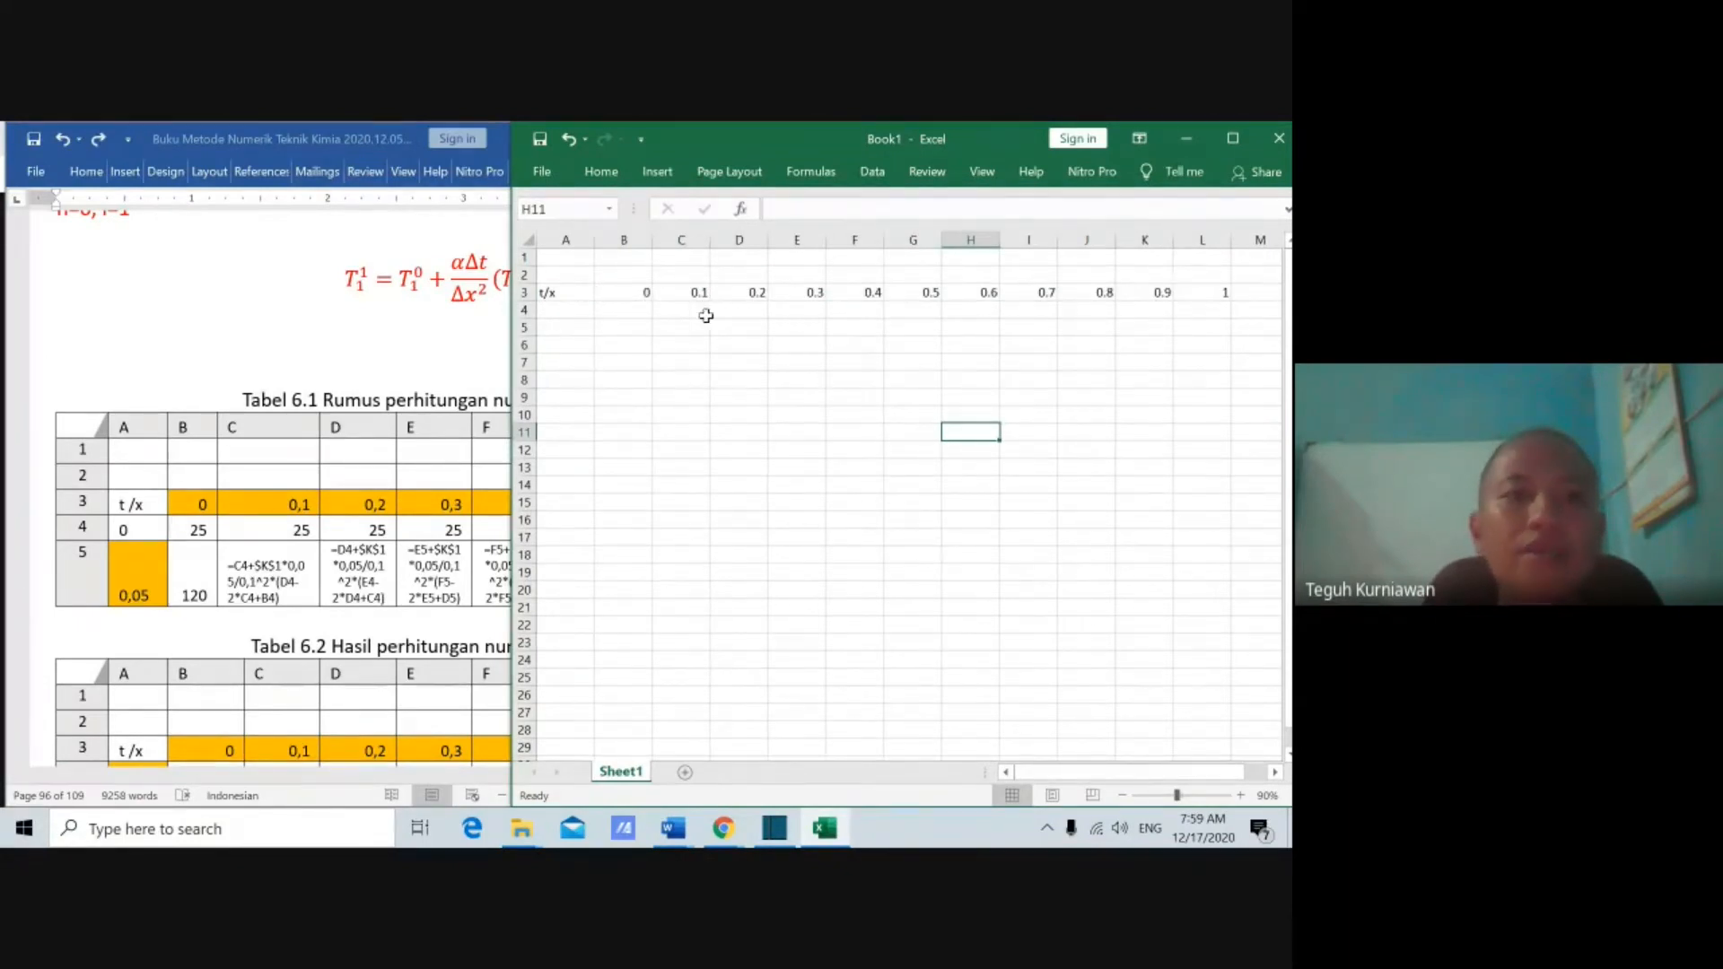
Step: Fill column A from A4 to A204 with the times from 0 to 10 in steps of 0.05
{"action": "left_click", "coordinate": [576, 312]}
{"action": "type", "text": "0"}
{"action": "key", "text": "Return"}
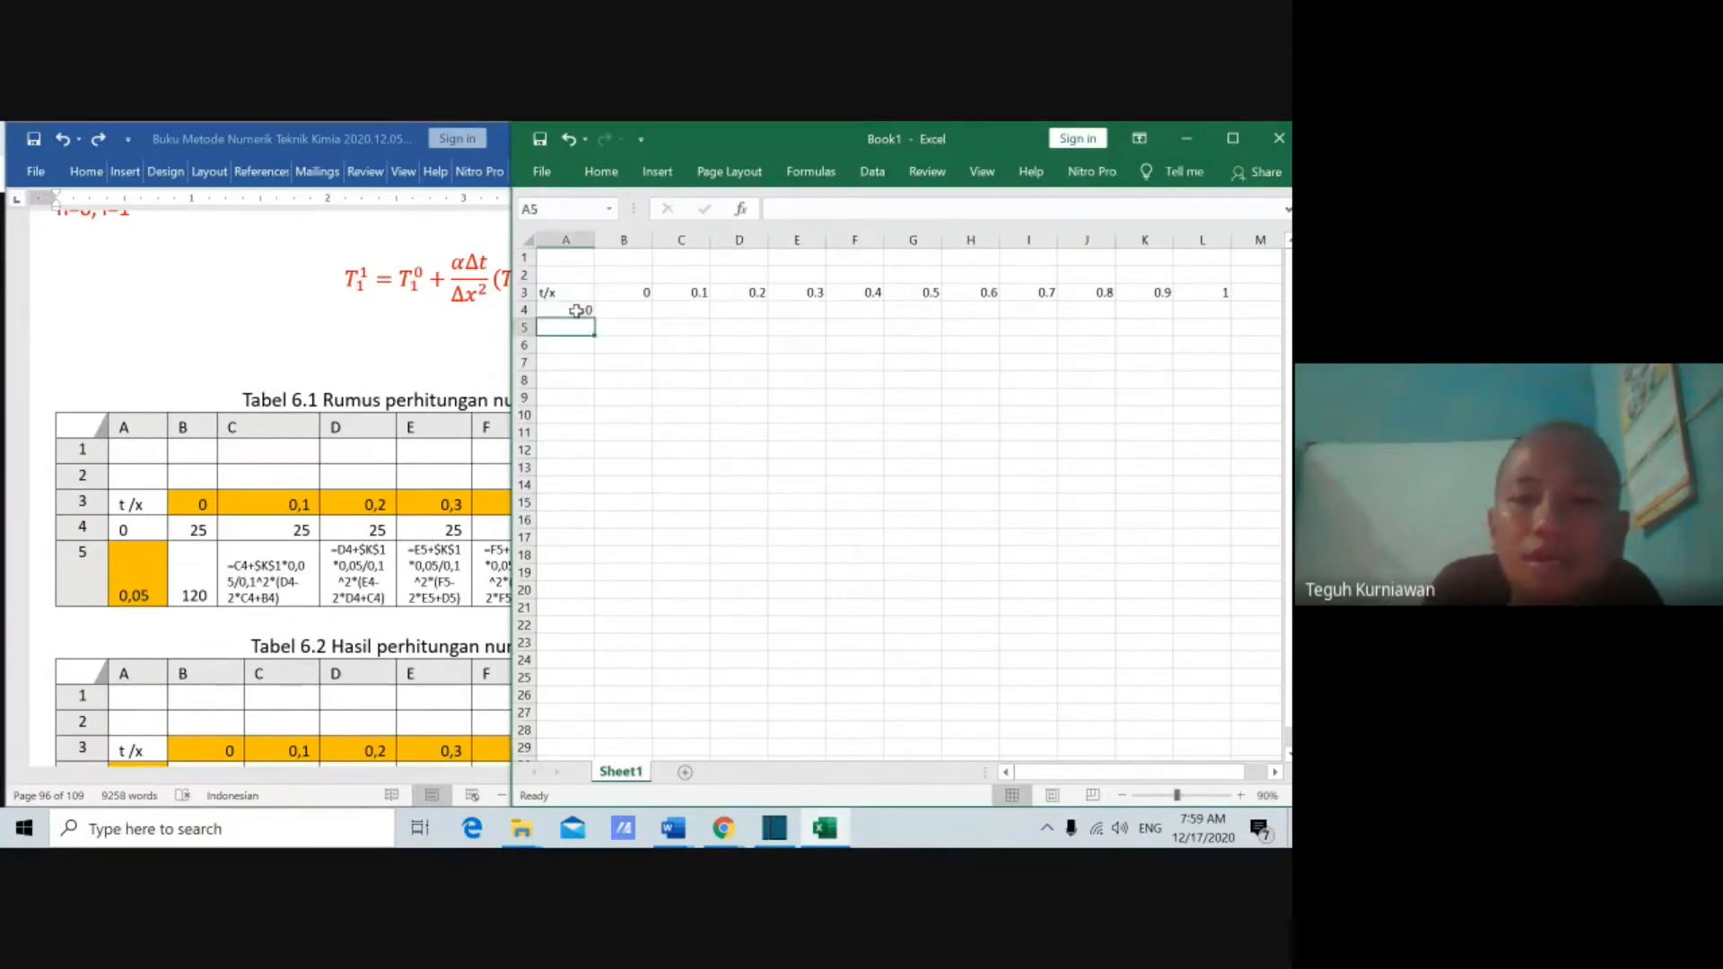
{"action": "type", "text": "0.0"}
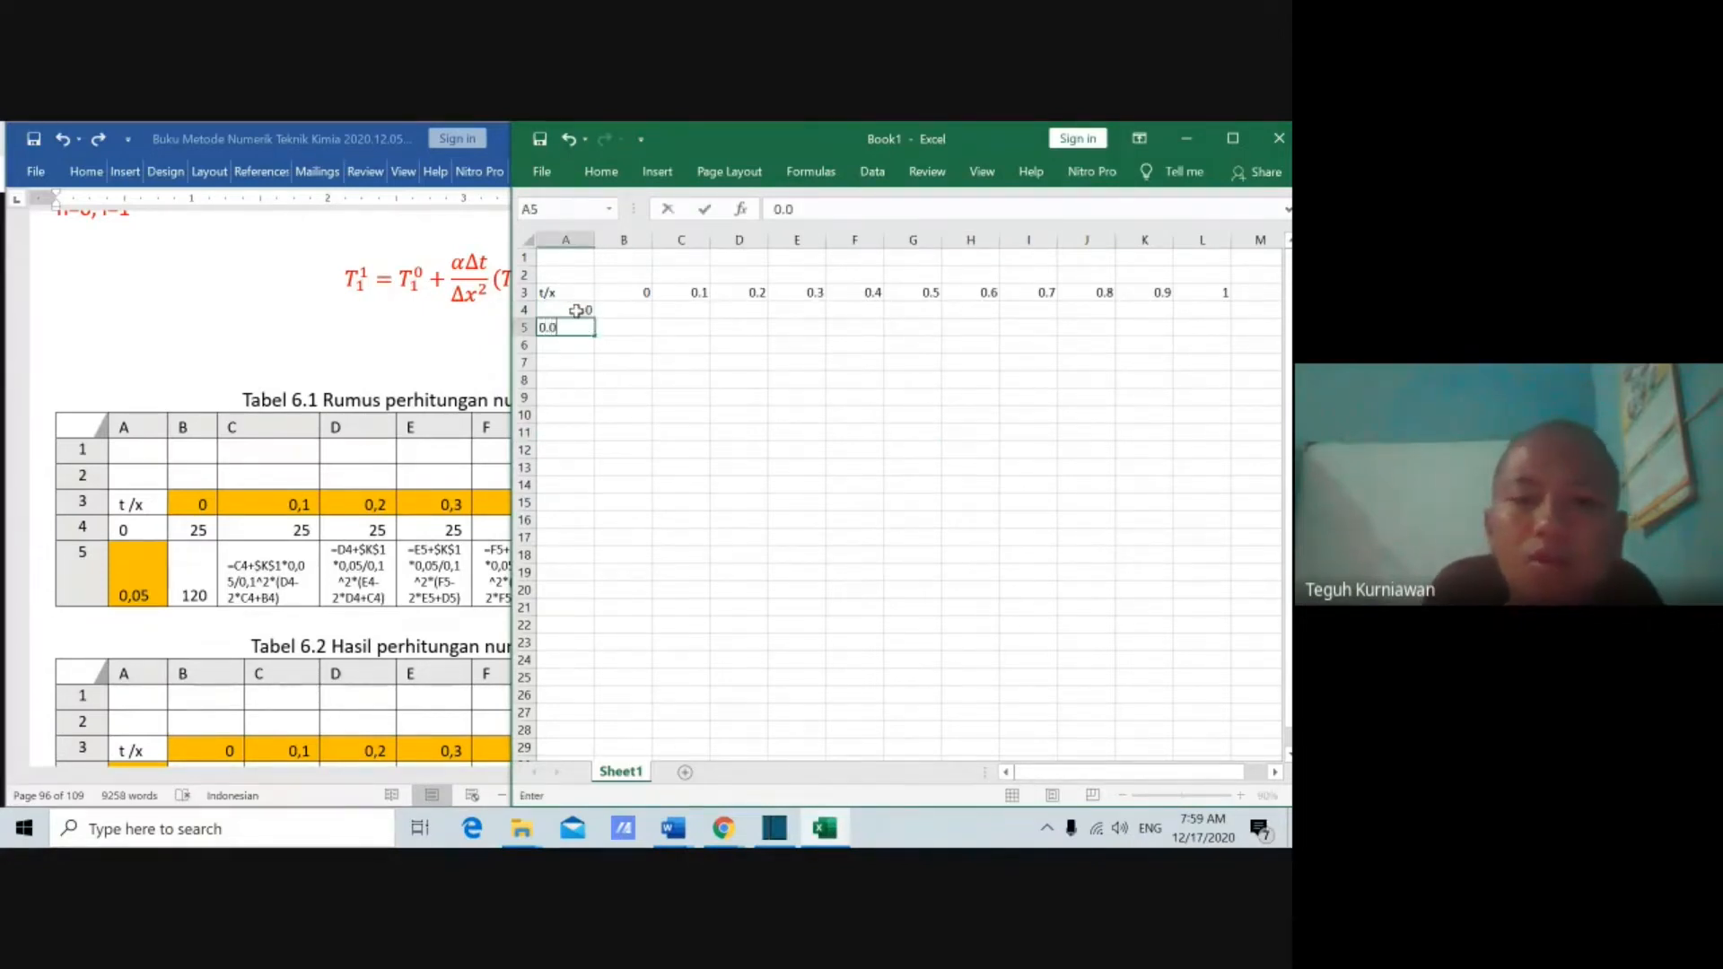
{"action": "type", "text": "5"}
{"action": "key", "text": "Return"}
{"action": "left_click", "coordinate": [577, 312]}
{"action": "left_click_drag", "start_coordinate": [576, 316], "coordinate": [584, 473]}
{"action": "scroll", "coordinate": [900, 478], "scroll_direction": "up", "scroll_amount": 20}
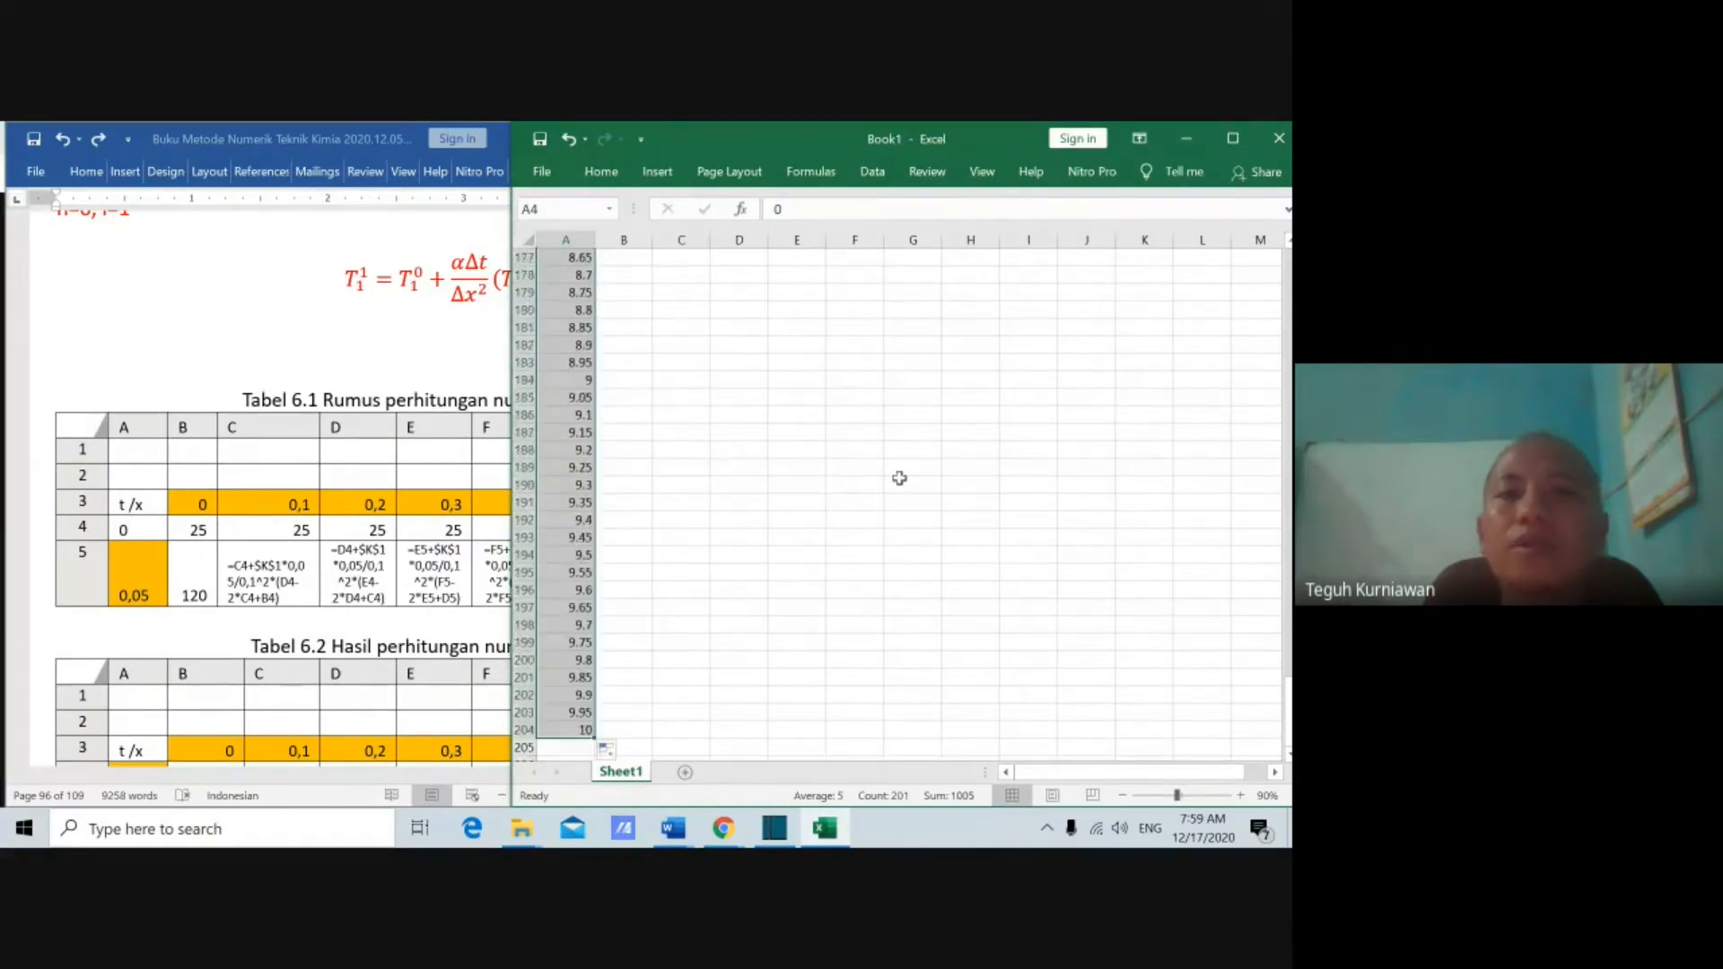
{"action": "scroll", "coordinate": [899, 478], "scroll_direction": "up", "scroll_amount": 20}
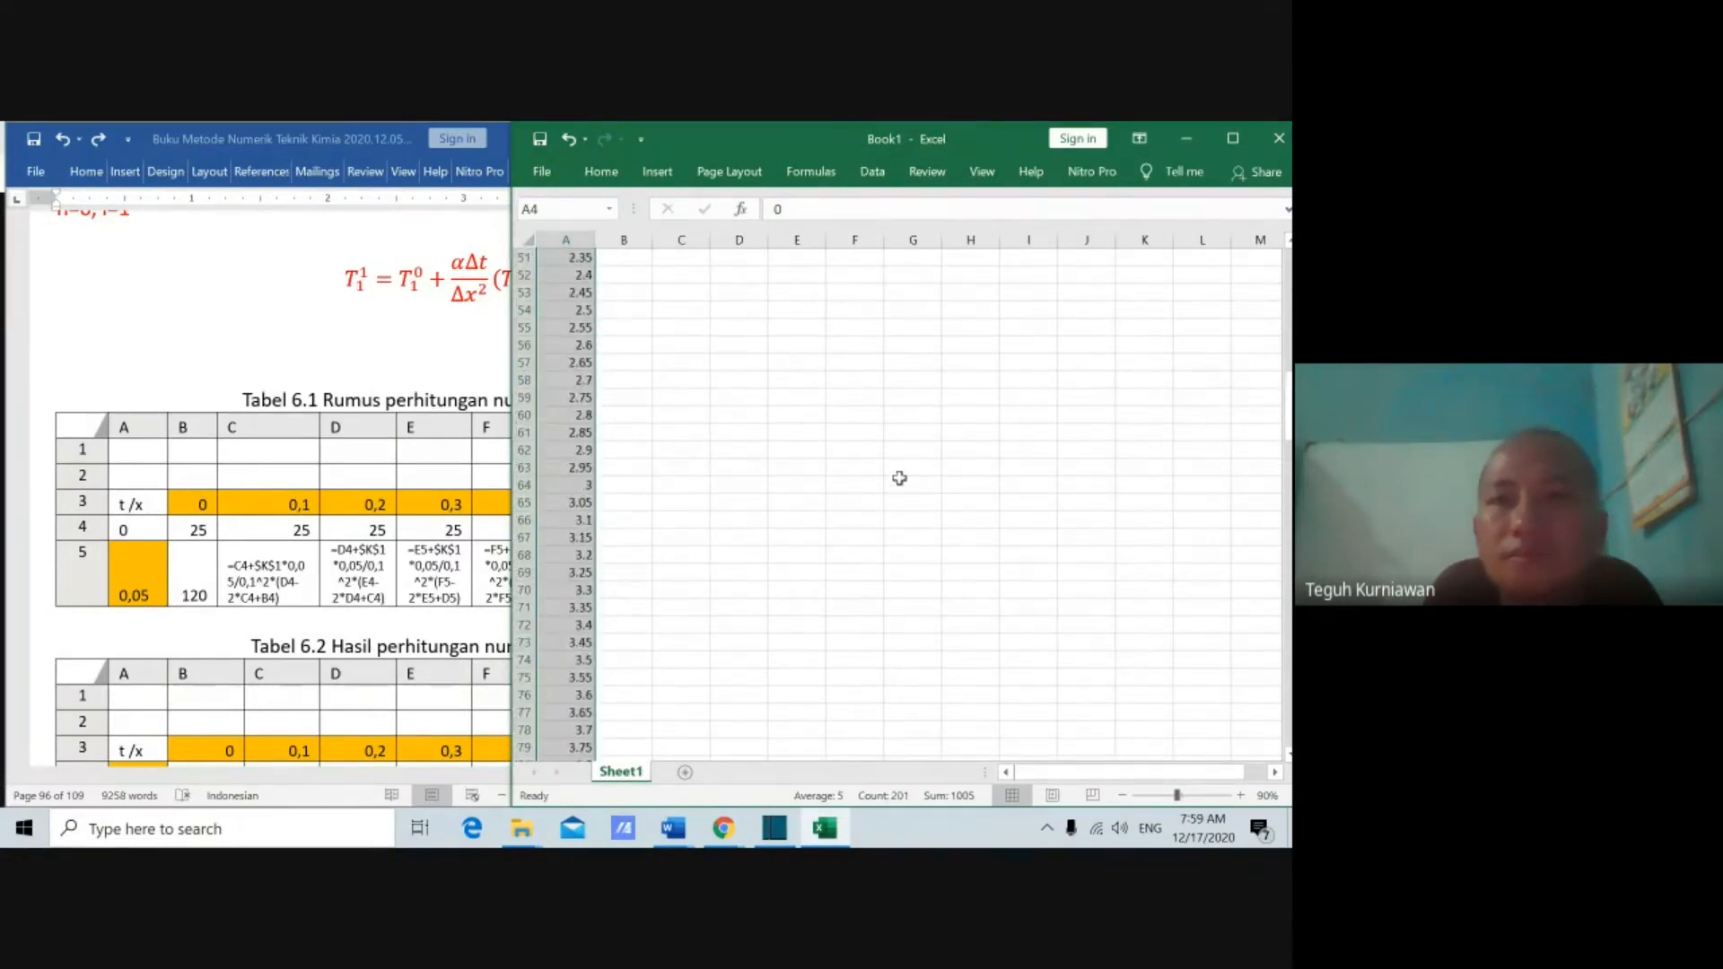
Step: Label cell A2 as i and number the nodes from 0 to 10 across B2 to L2
{"action": "left_click", "coordinate": [638, 308]}
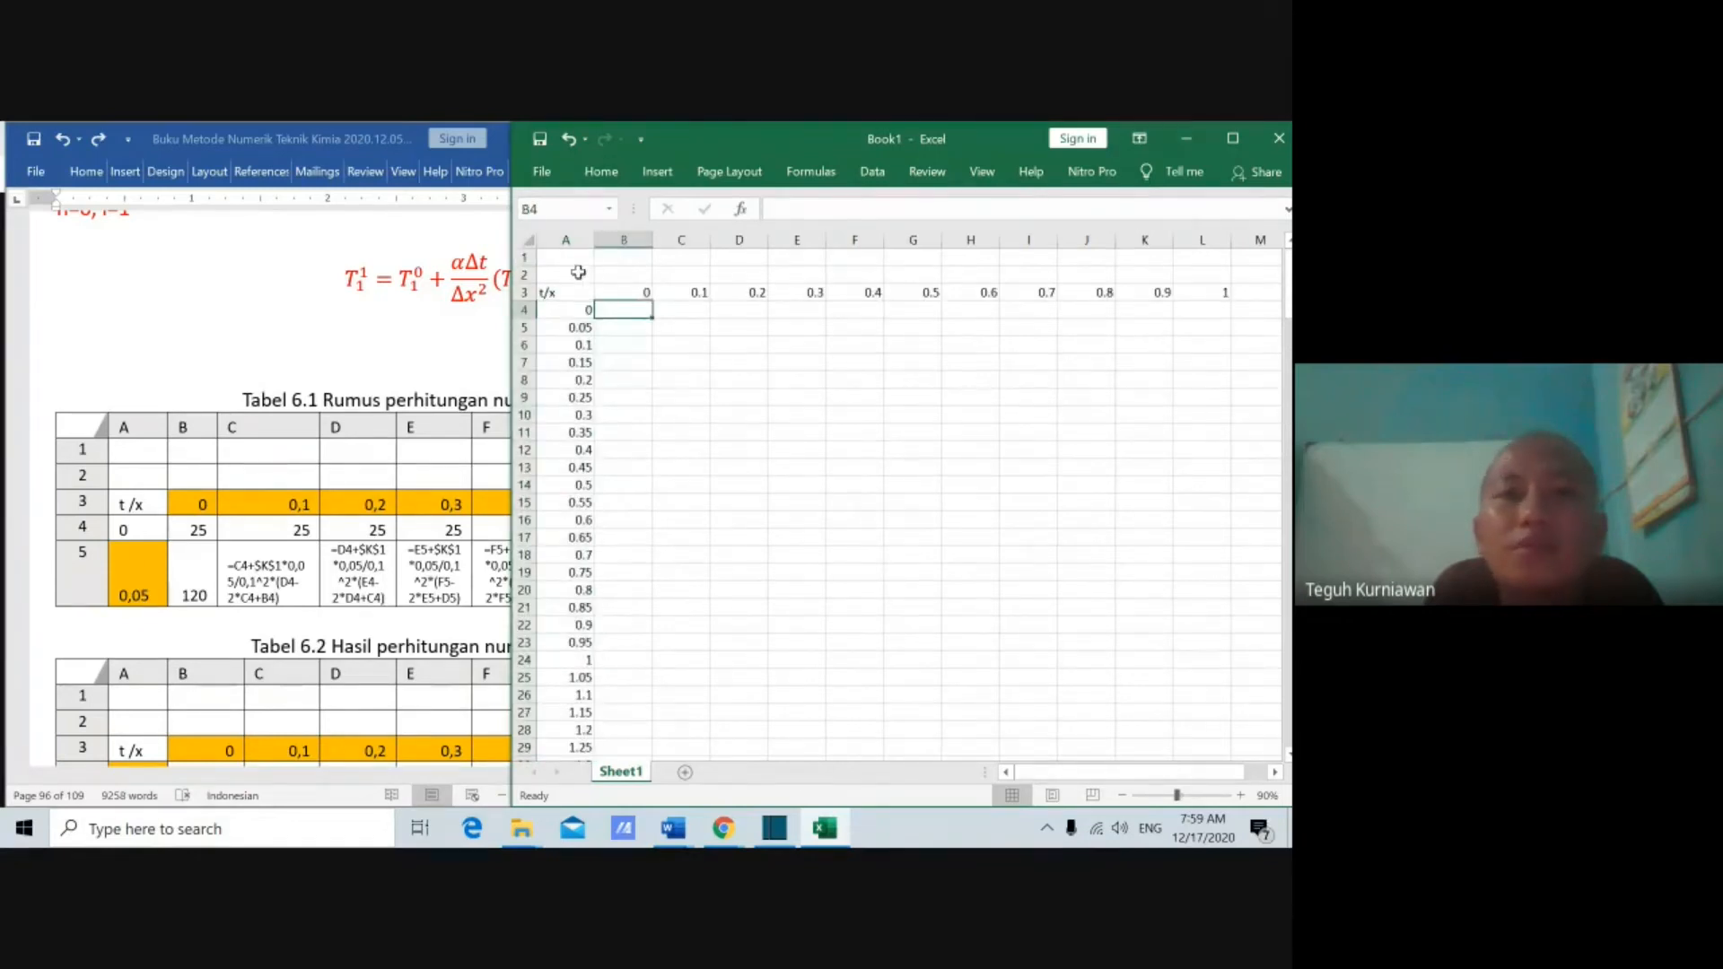
{"action": "left_click", "coordinate": [622, 273]}
{"action": "left_click", "coordinate": [583, 273]}
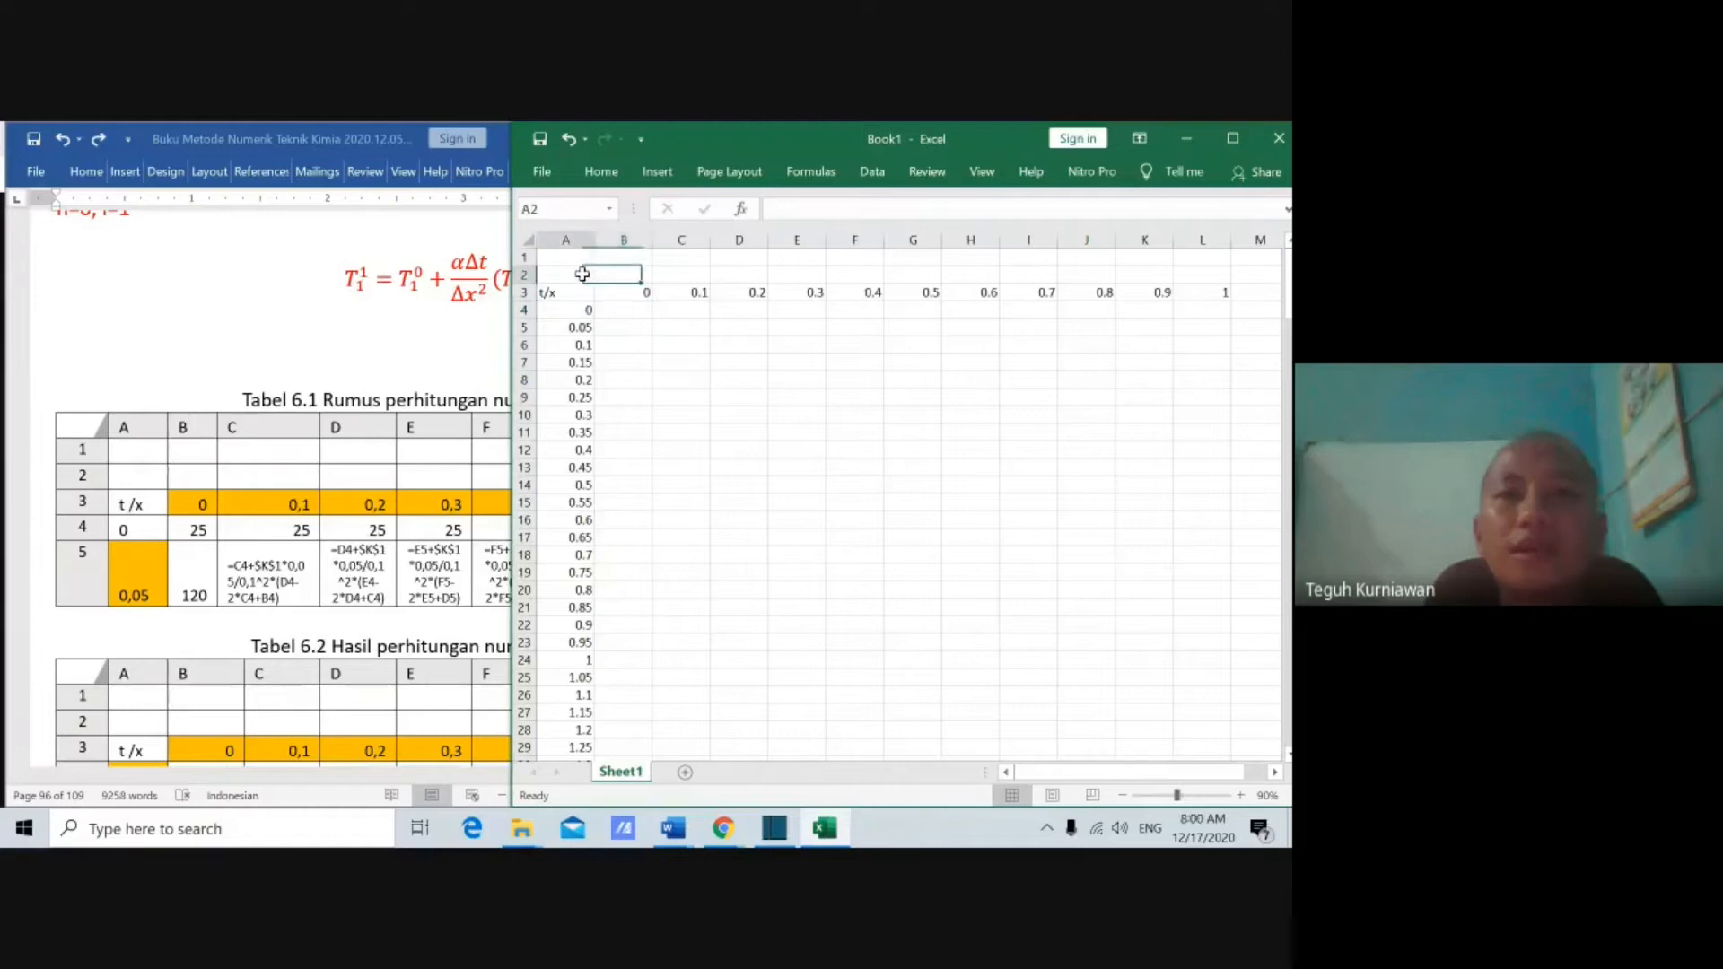
{"action": "type", "text": "i"}
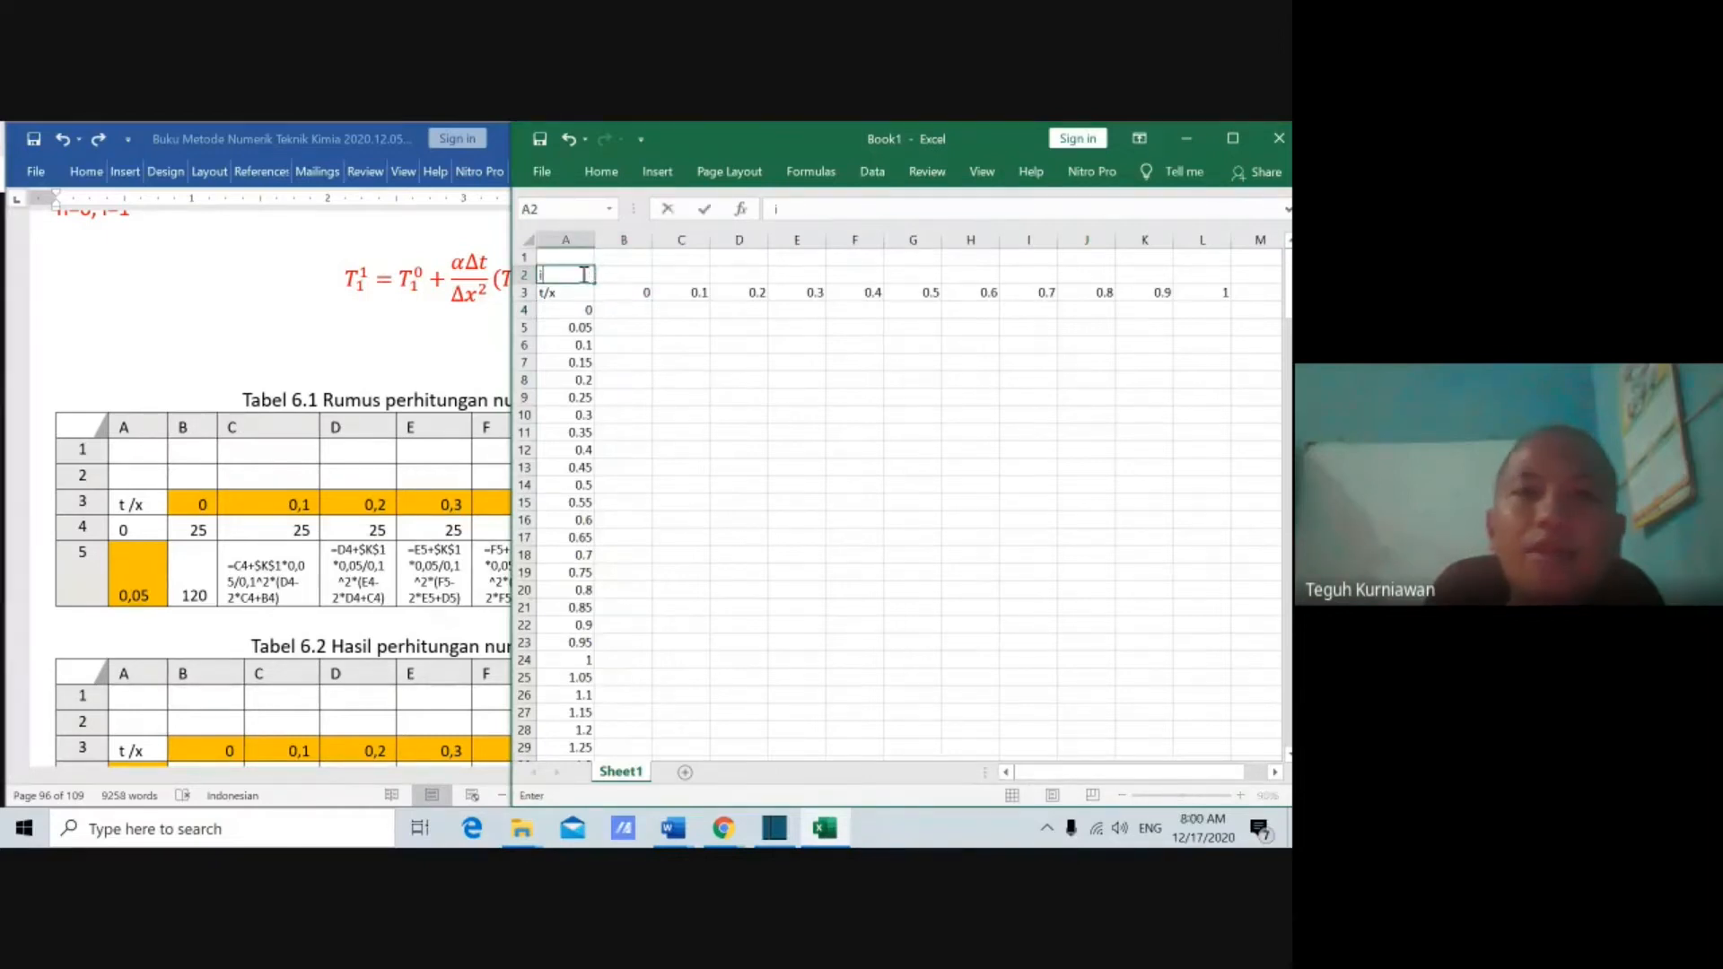
{"action": "left_click", "coordinate": [637, 279]}
{"action": "type", "text": "0"}
{"action": "left_click", "coordinate": [681, 268]}
{"action": "type", "text": "1"}
{"action": "key", "text": "Tab"}
{"action": "left_click_drag", "start_coordinate": [651, 270], "coordinate": [1227, 267]}
{"action": "left_click", "coordinate": [1204, 378]}
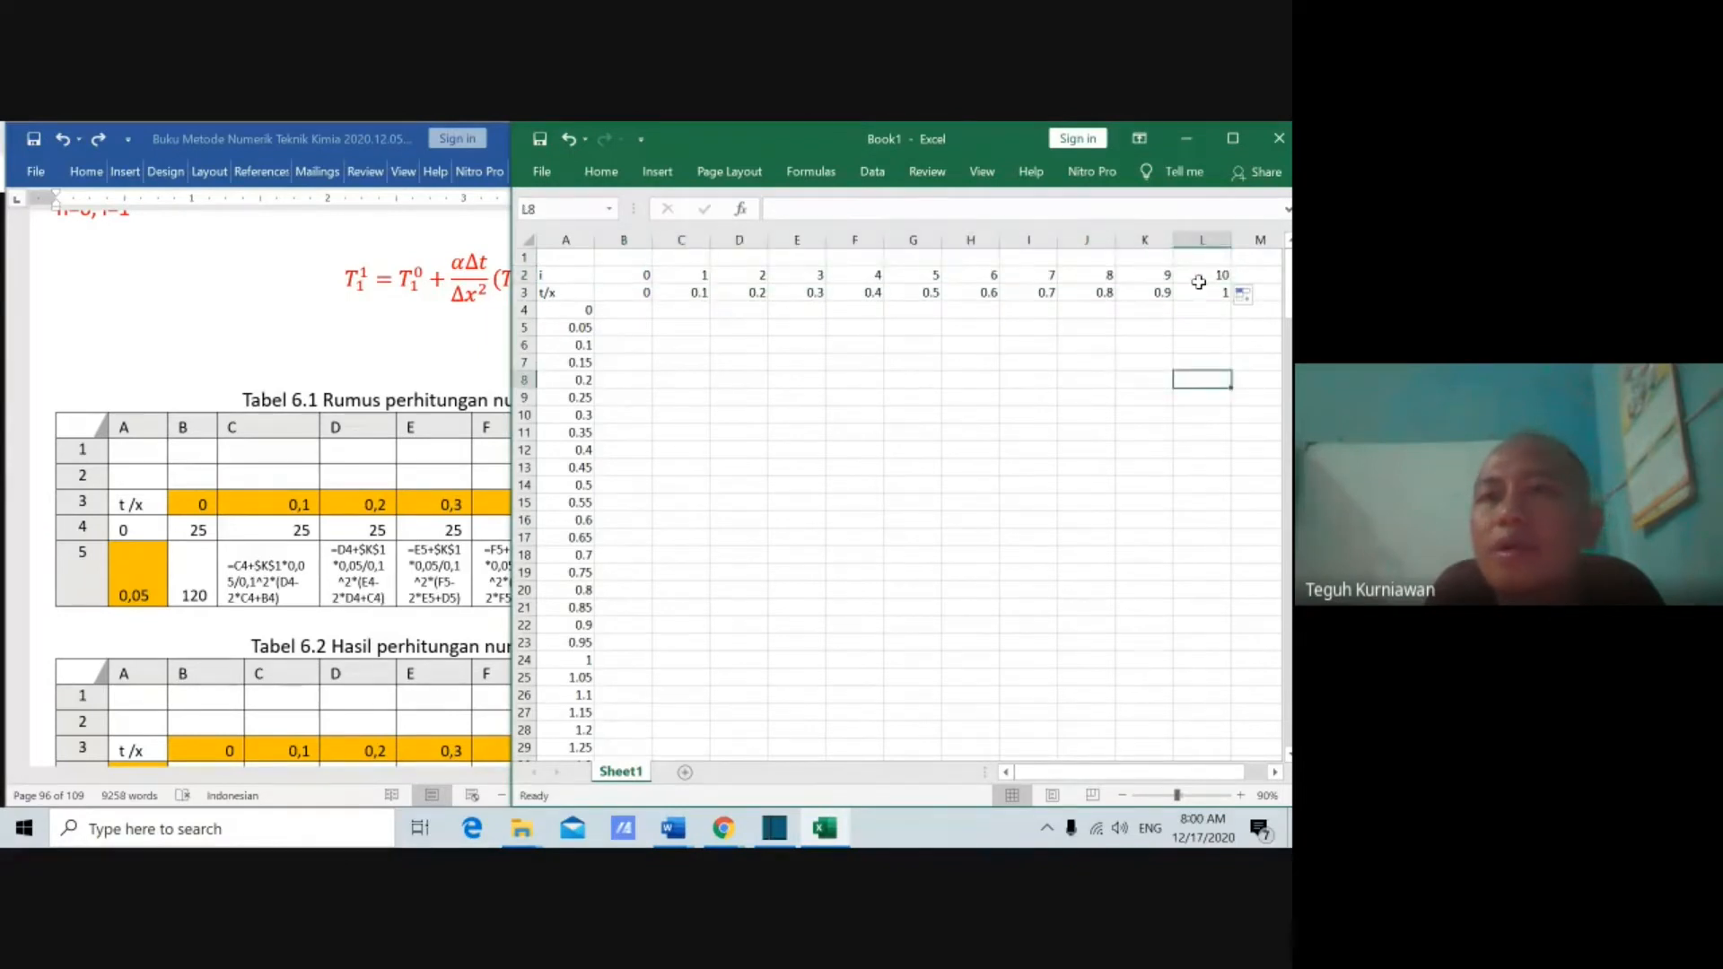
Step: Insert an empty column before the time column of the worksheet
{"action": "left_click", "coordinate": [821, 380]}
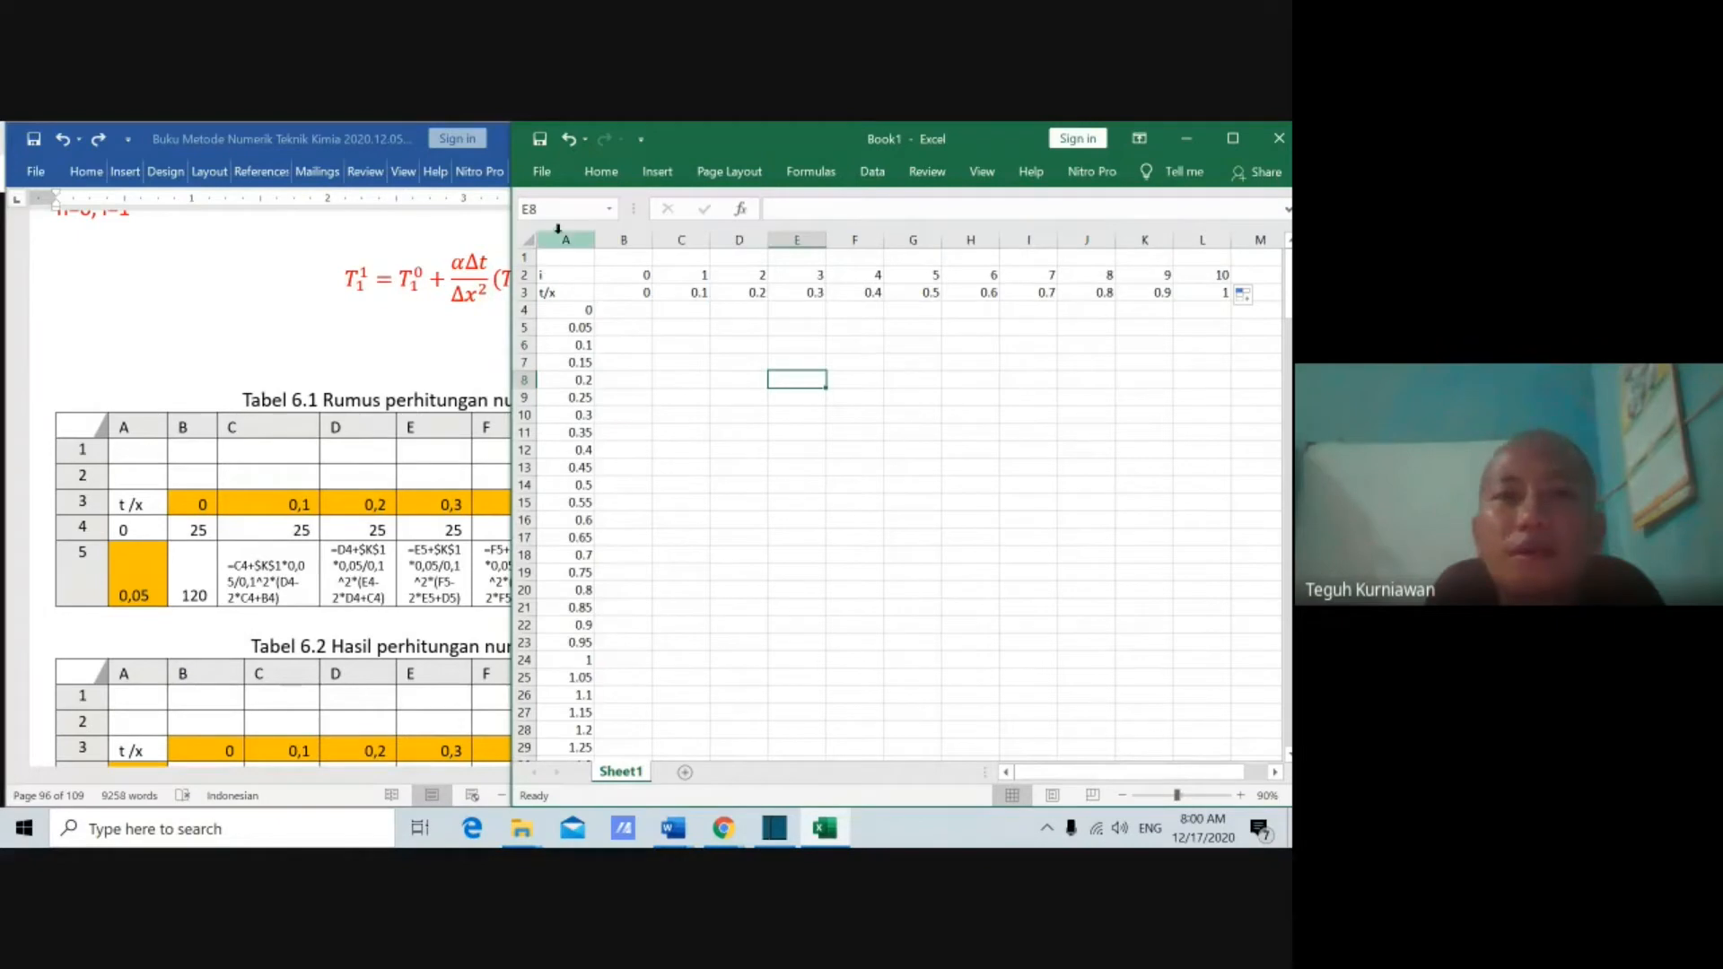
{"action": "left_click", "coordinate": [558, 232]}
{"action": "right_click", "coordinate": [560, 236]}
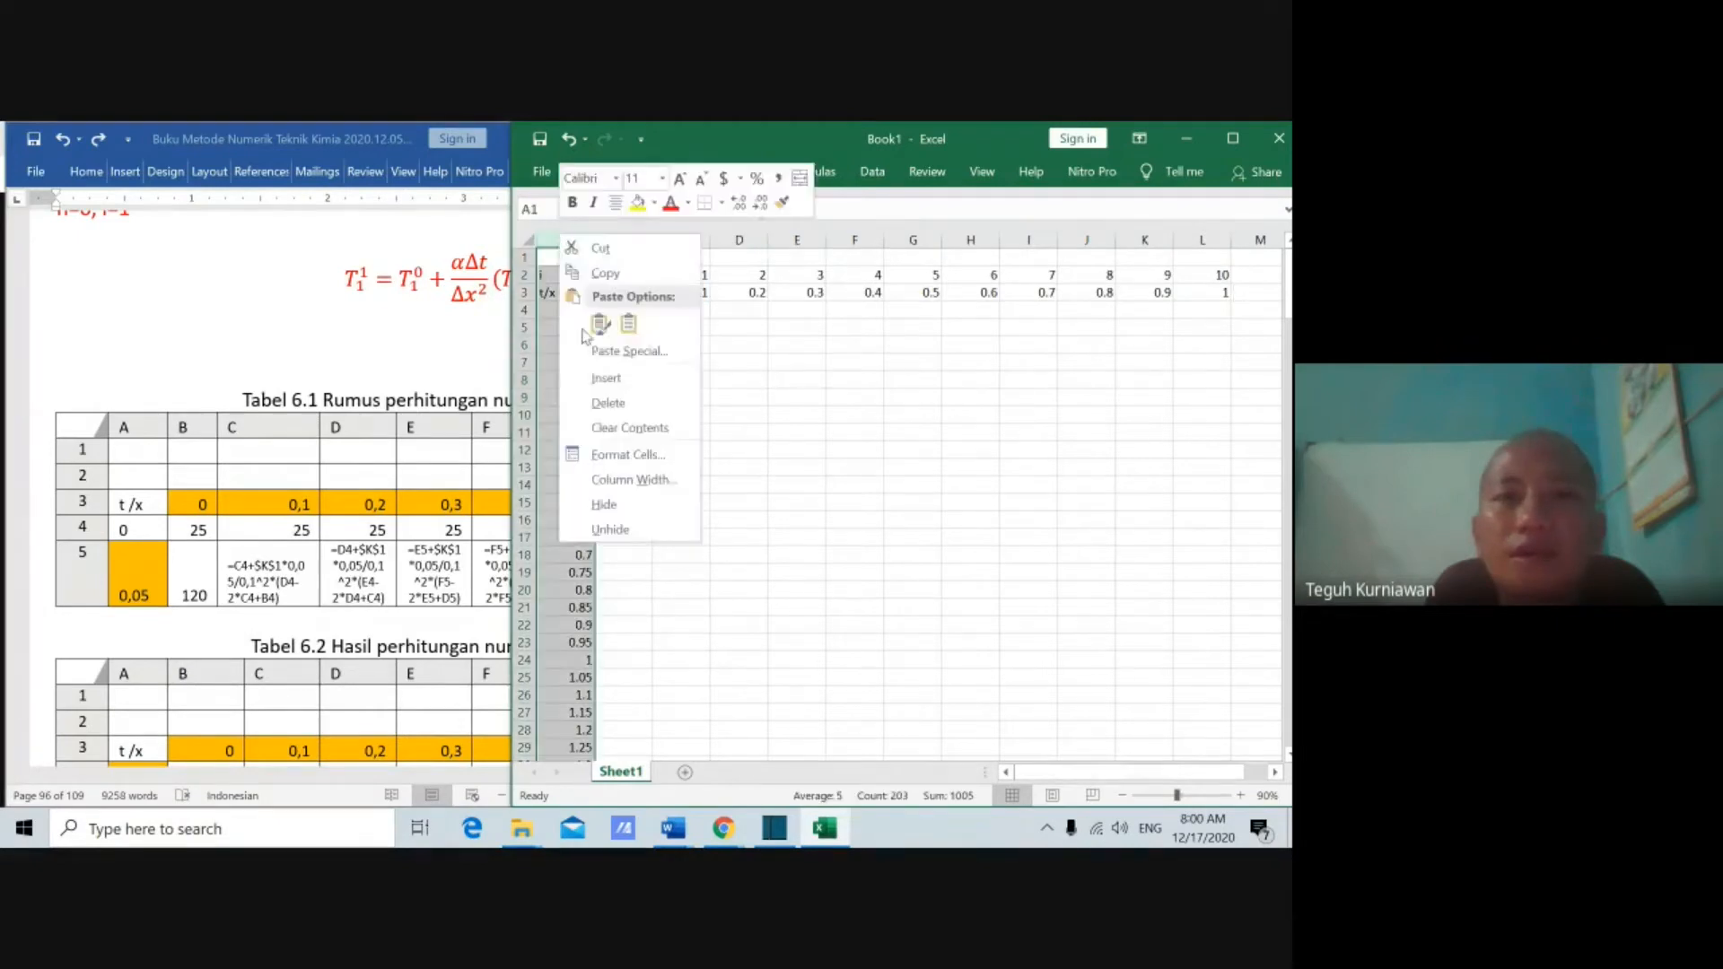
{"action": "left_click", "coordinate": [608, 378]}
{"action": "left_click", "coordinate": [684, 361]}
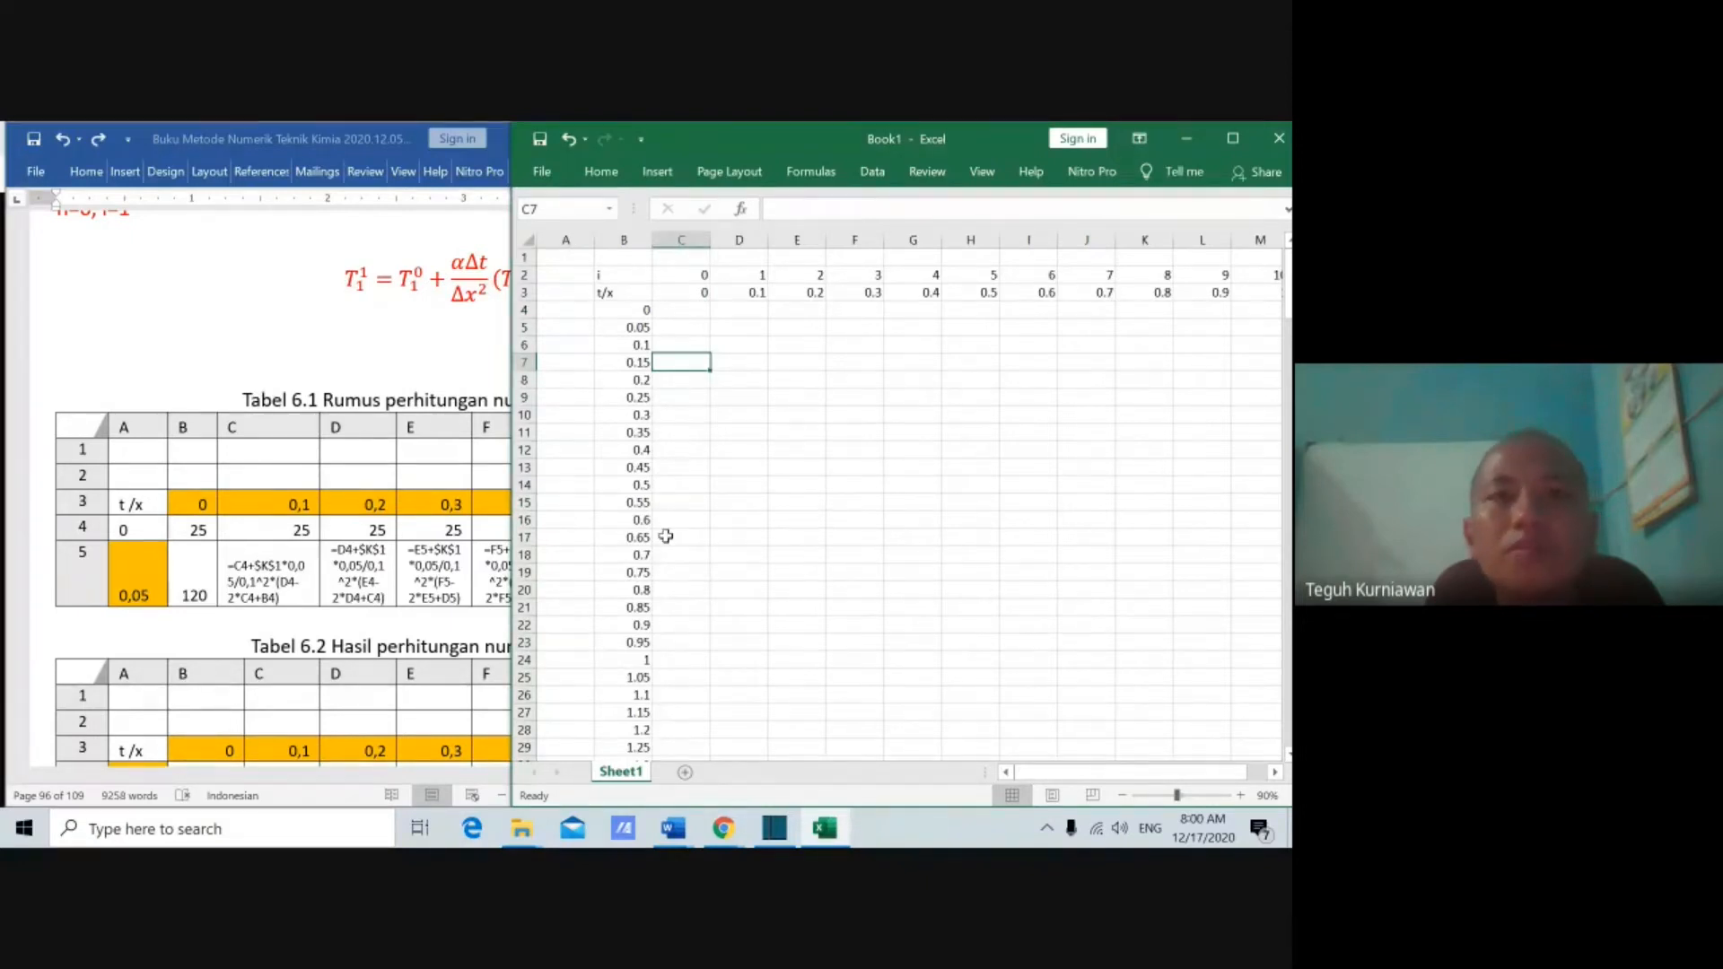
Step: Check the Google Meet window, then bring the Excel worksheet and the Word book back side by side
{"action": "key", "text": "alt+Tab"}
{"action": "key", "text": "alt+Tab"}
{"action": "left_click", "coordinate": [723, 829]}
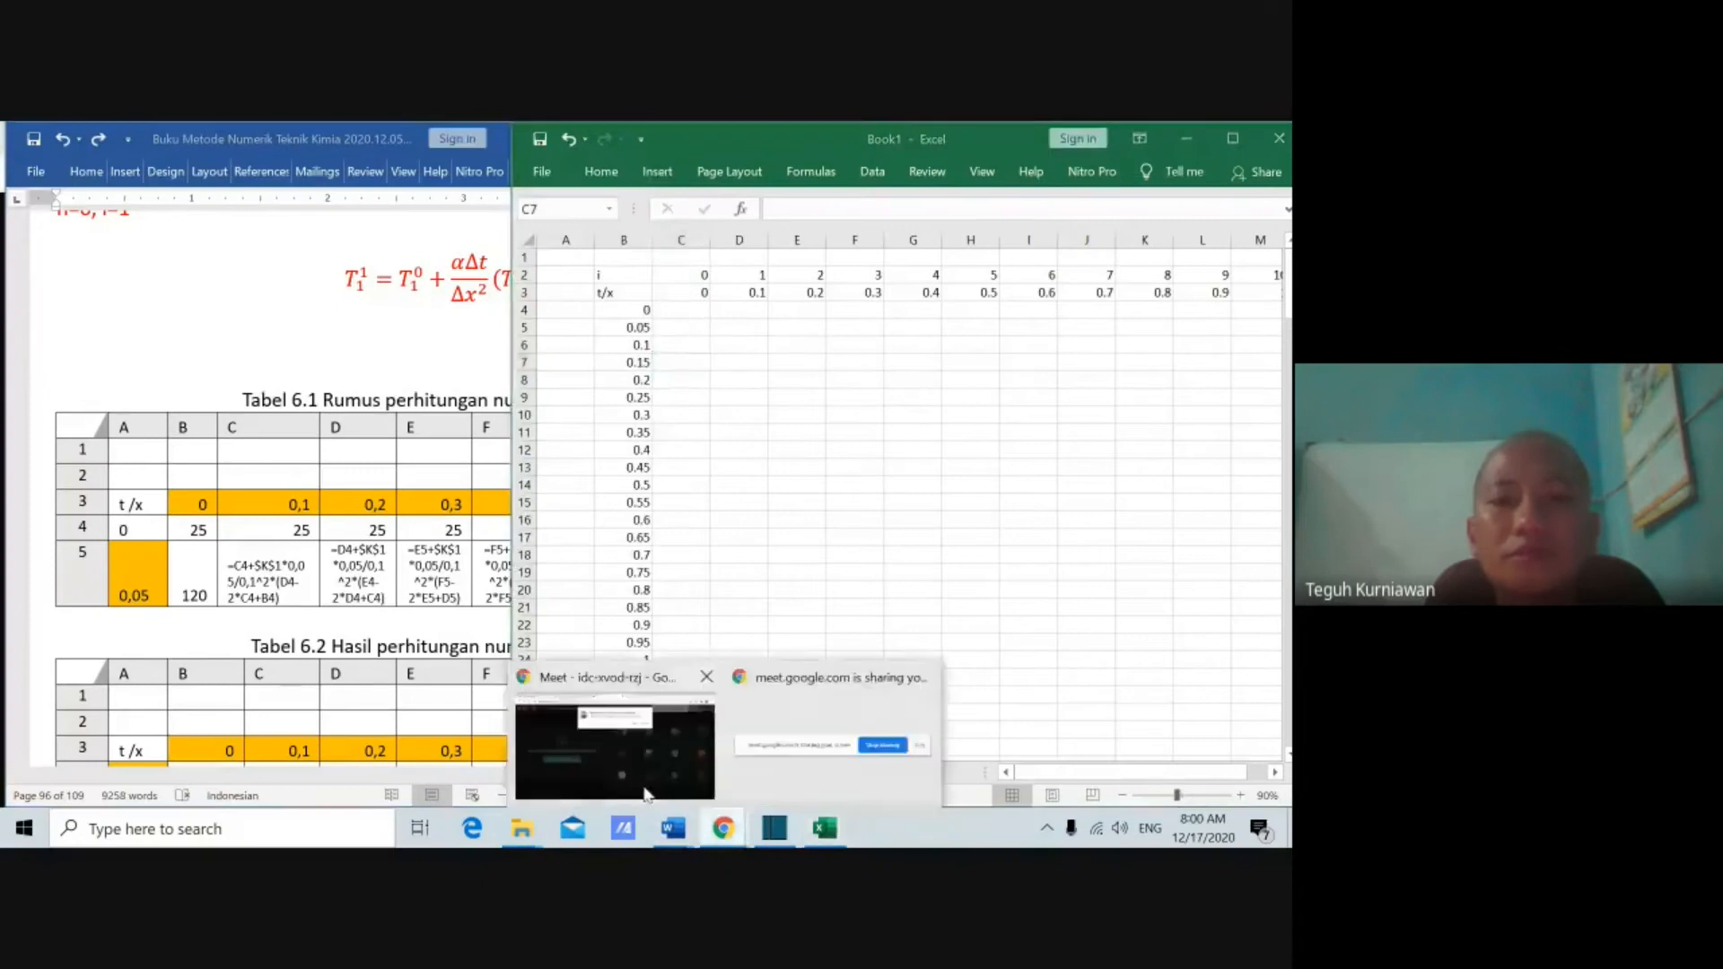
{"action": "left_click", "coordinate": [669, 750]}
{"action": "left_click", "coordinate": [839, 315]}
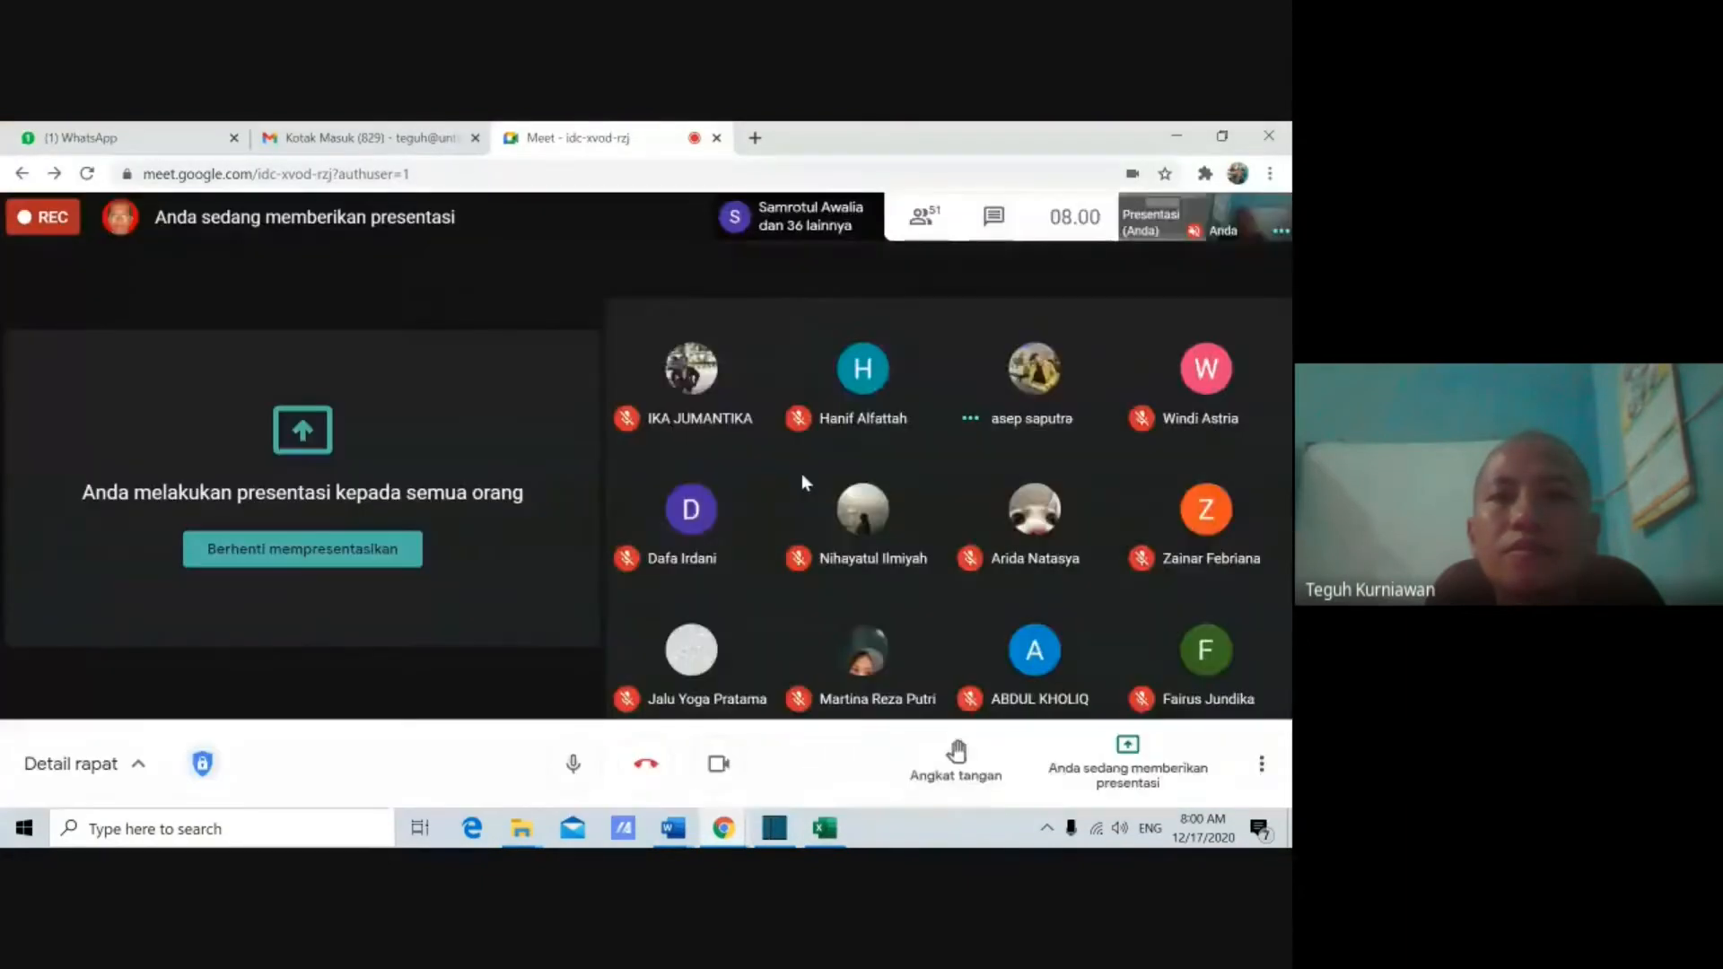
{"action": "key", "text": "alt+Tab"}
{"action": "left_click", "coordinate": [794, 463]}
{"action": "left_click", "coordinate": [814, 838]}
{"action": "left_click", "coordinate": [814, 839]}
{"action": "left_click", "coordinate": [673, 828]}
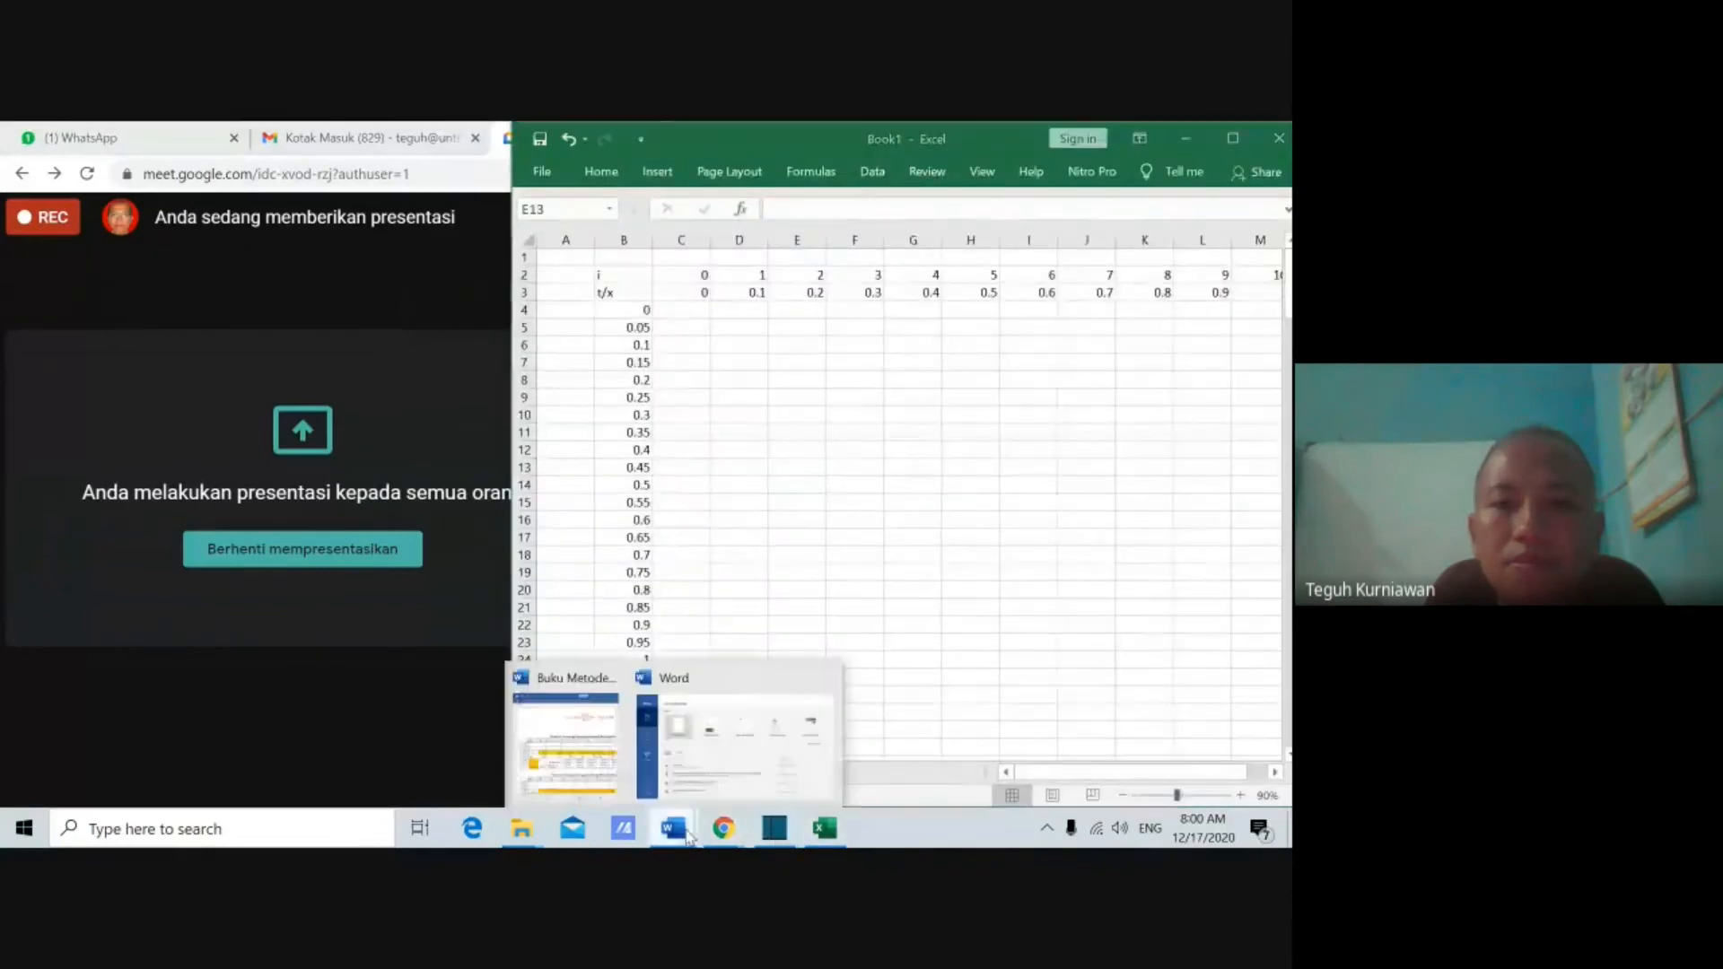
{"action": "left_click", "coordinate": [553, 757]}
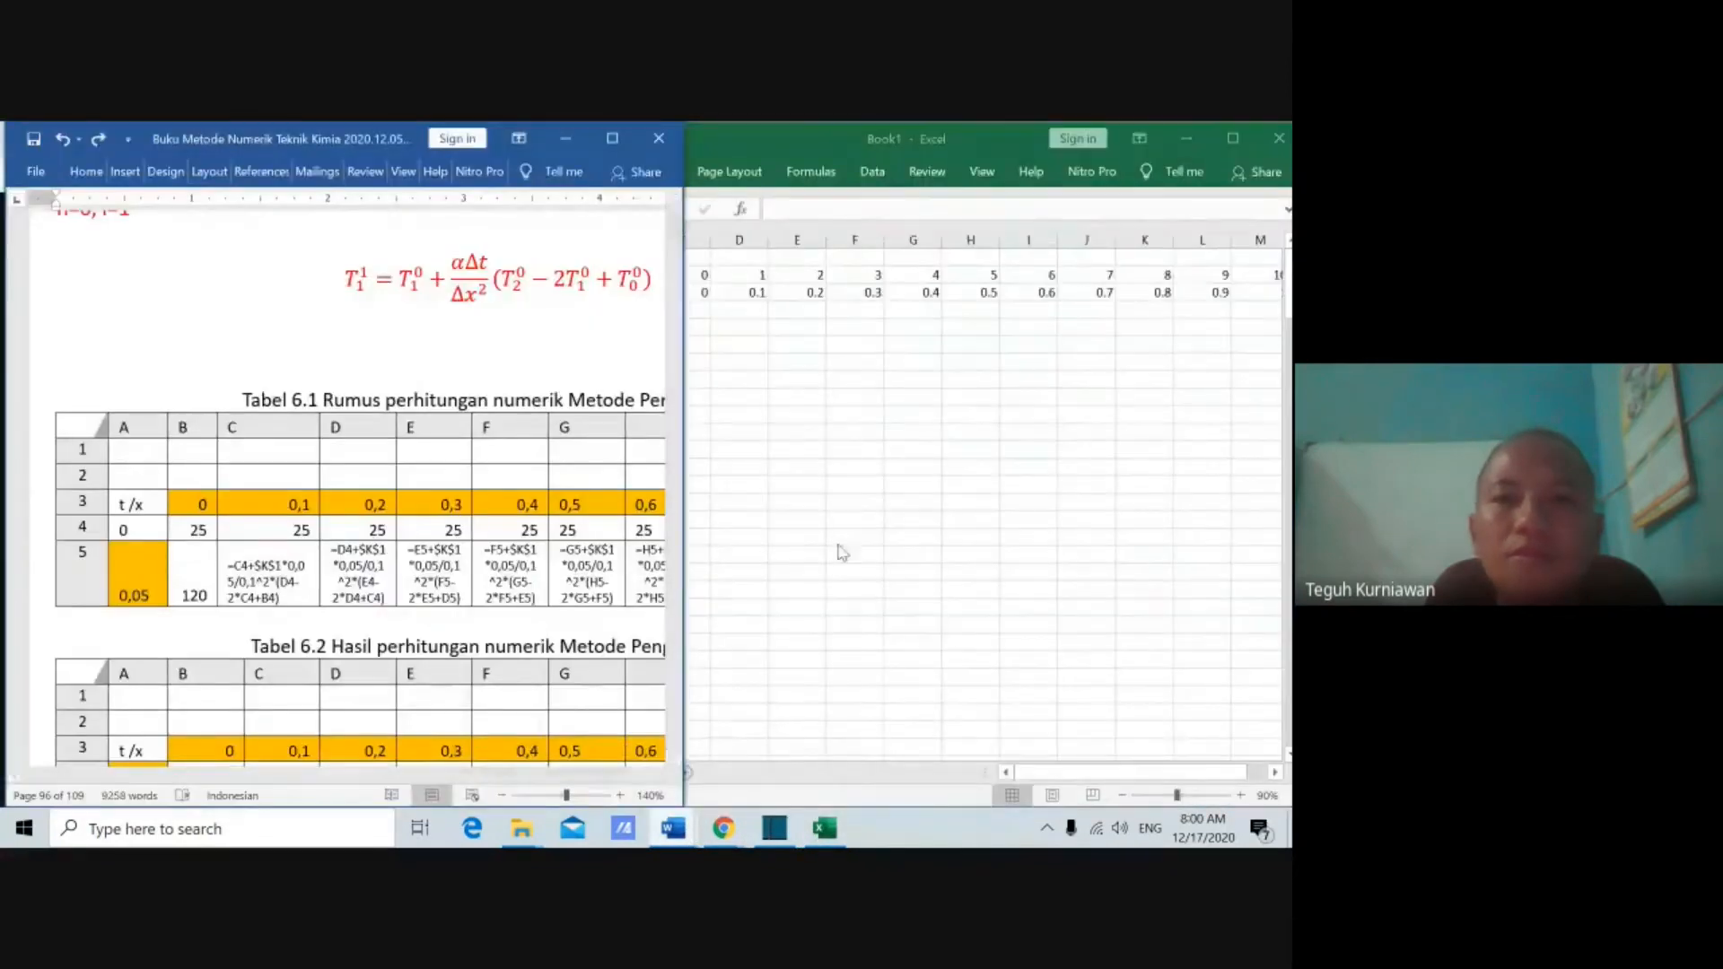
Step: Label cell A3 as n for the time-step index
{"action": "left_click", "coordinate": [695, 312]}
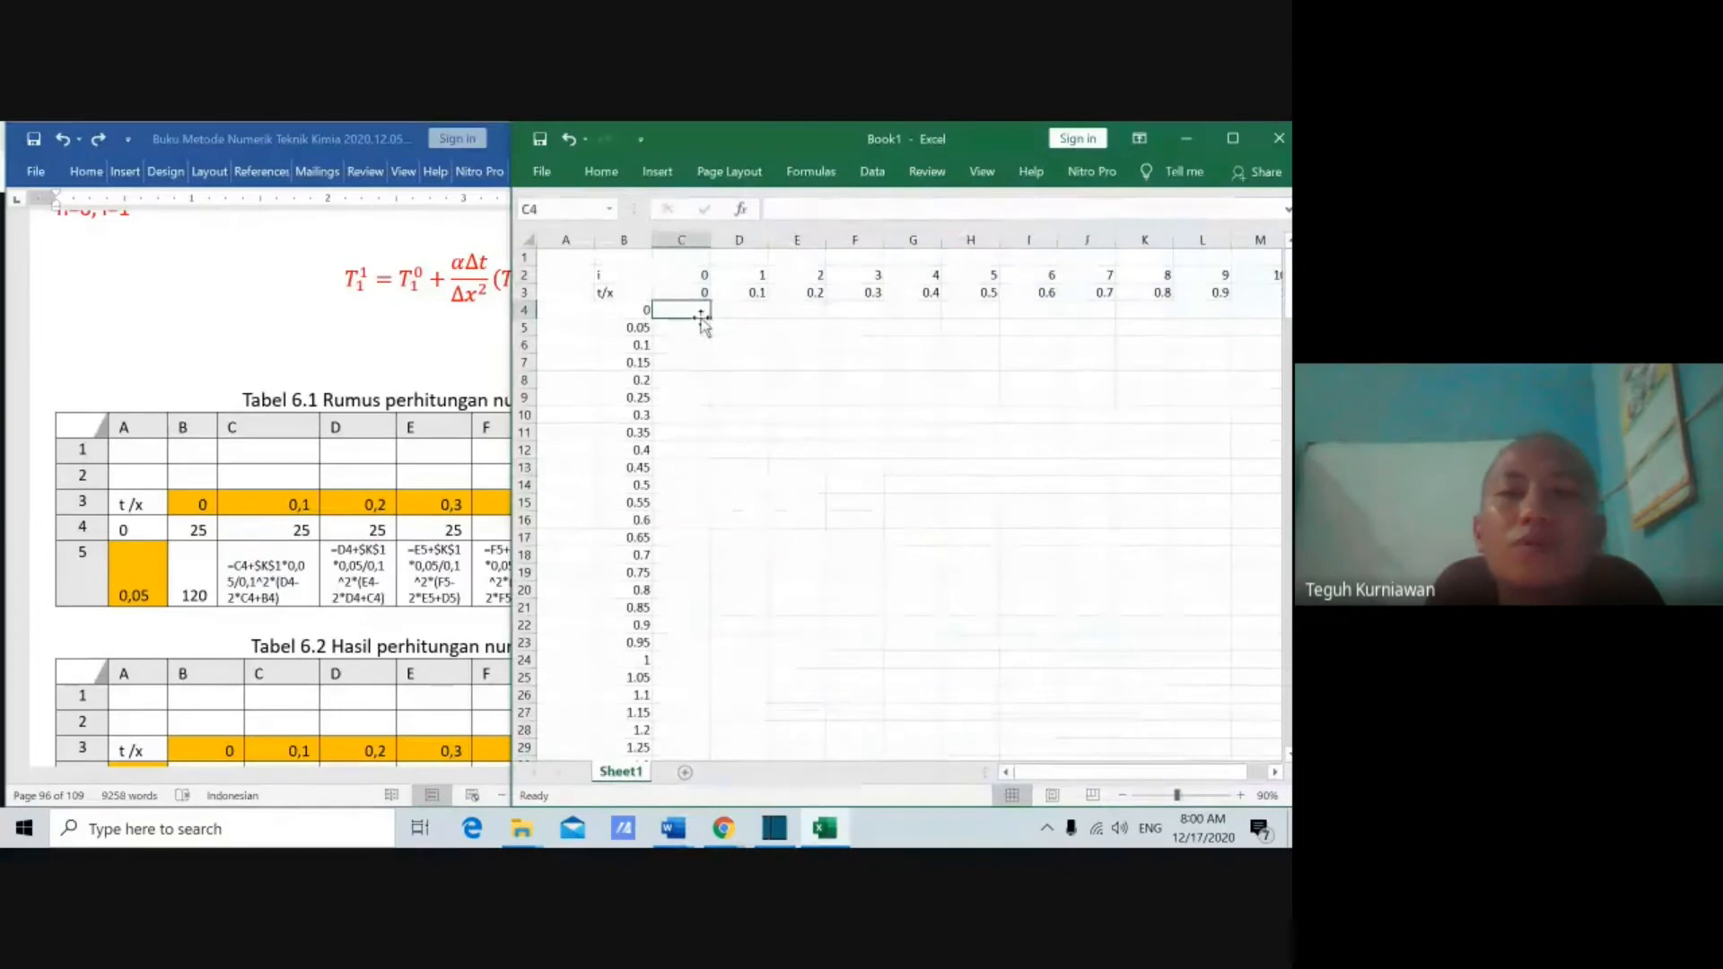
{"action": "left_click", "coordinate": [570, 314]}
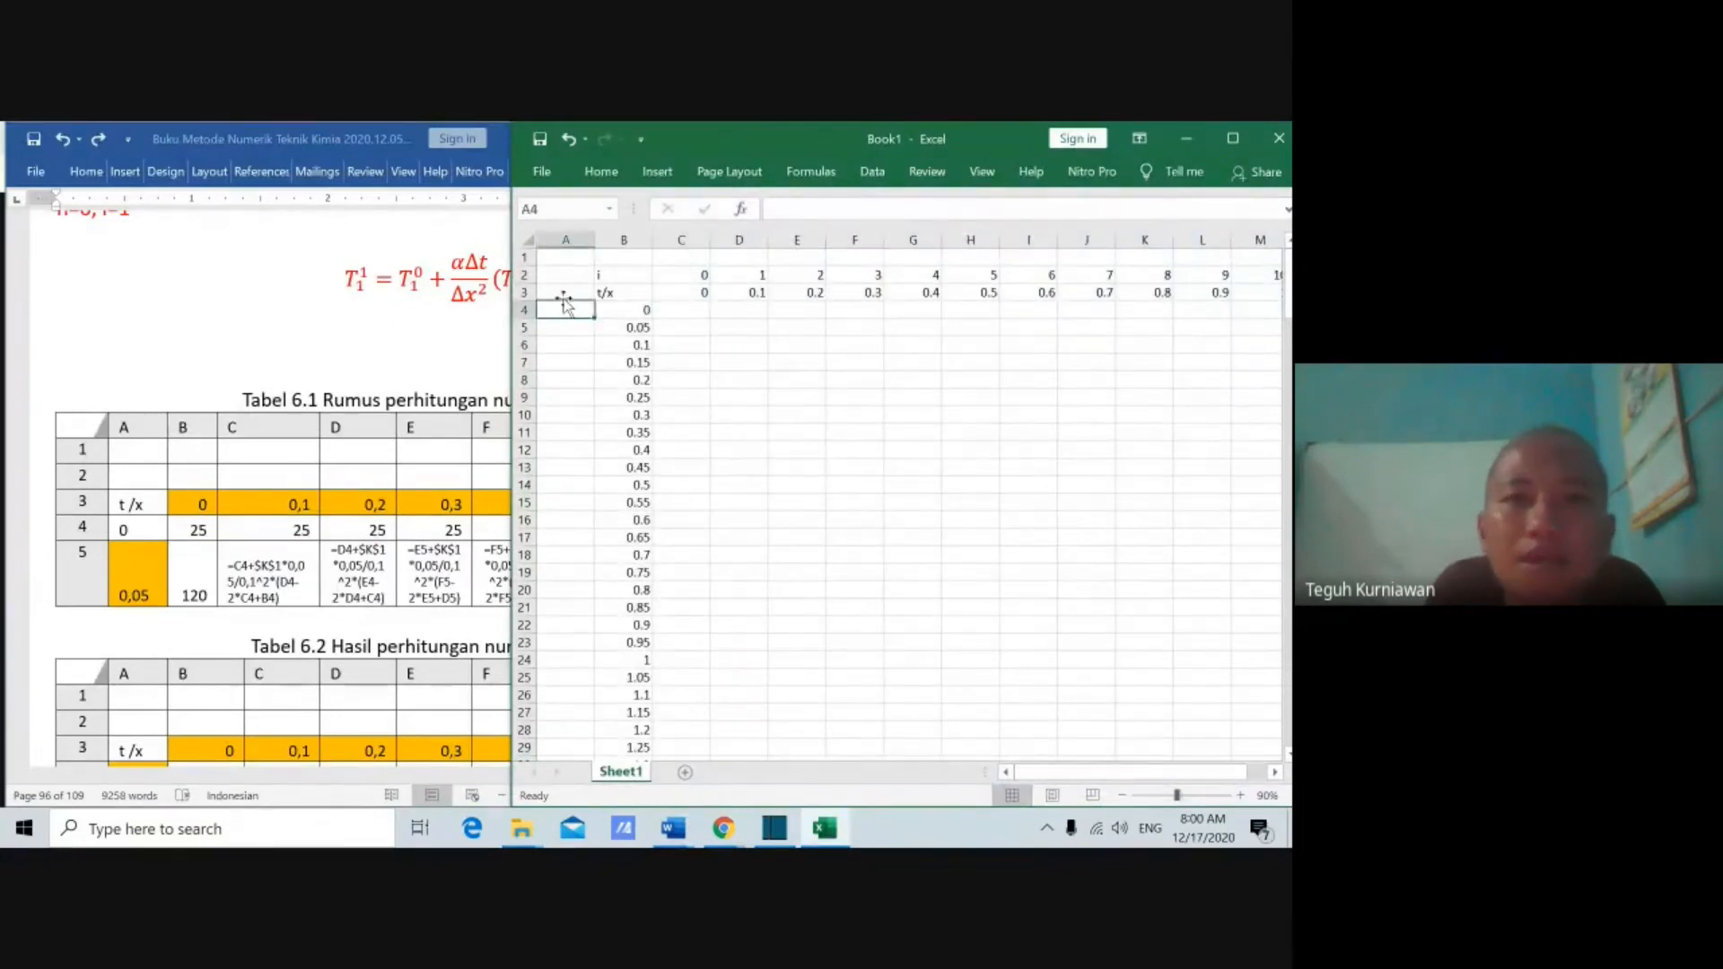
{"action": "left_click", "coordinate": [563, 293]}
{"action": "type", "text": "n"}
{"action": "key", "text": "Return"}
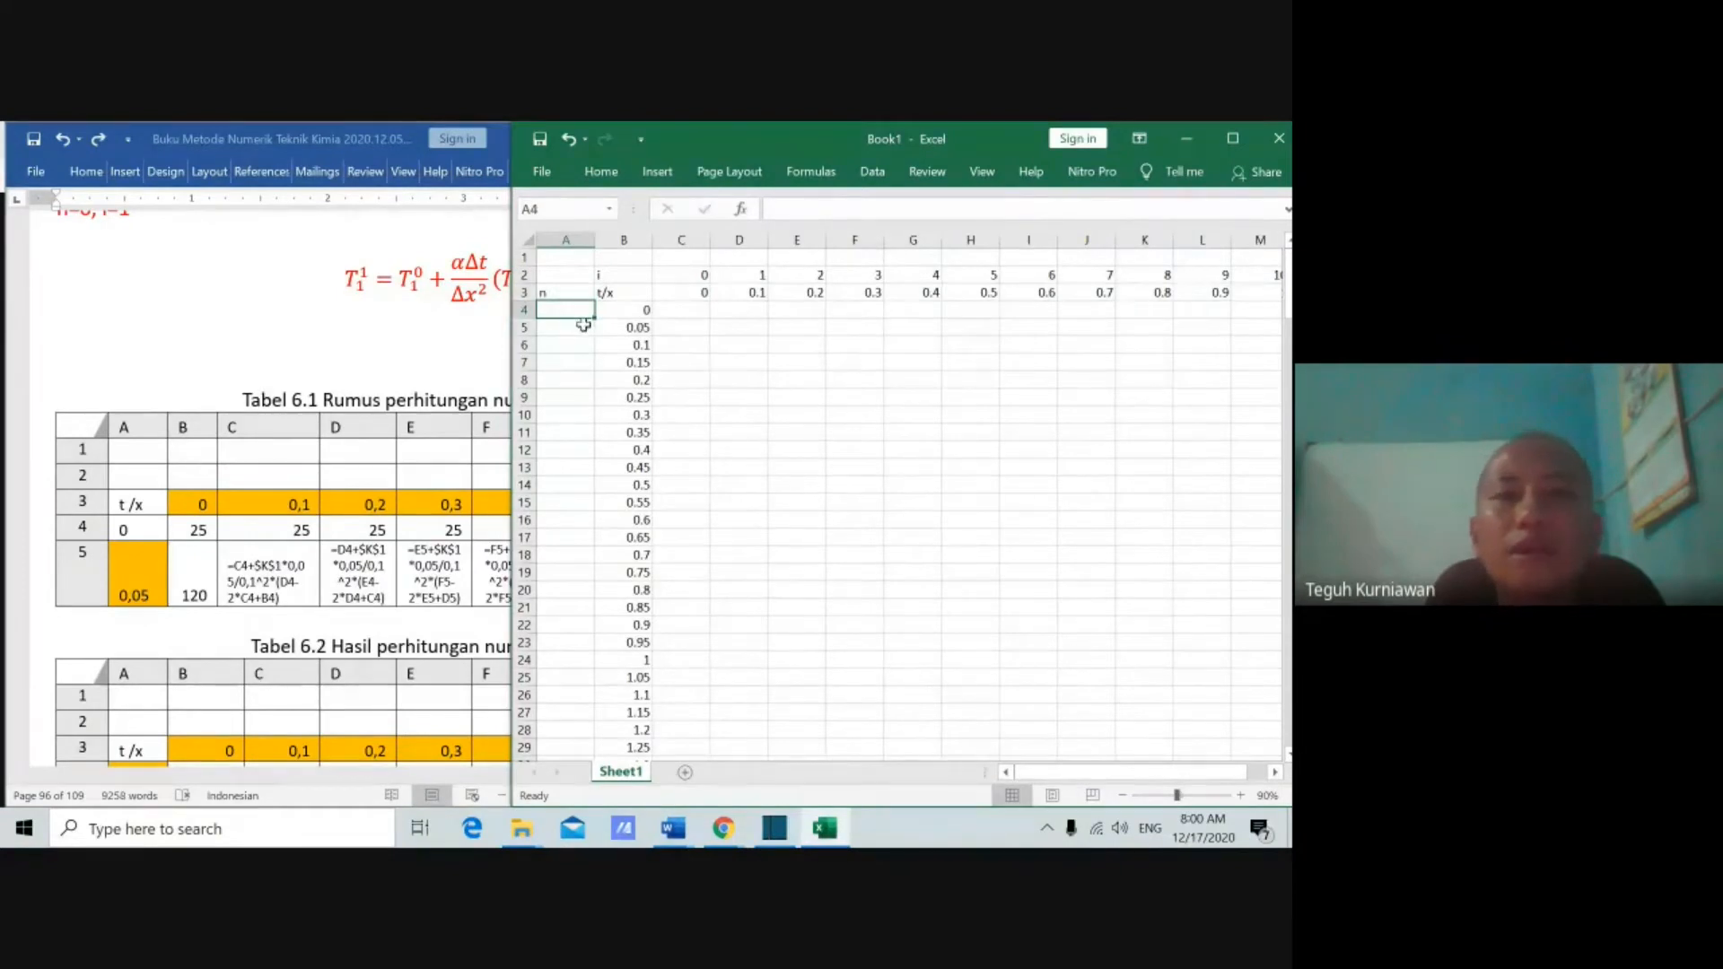
Step: Number the time steps from 0 to 200 down column A from A4 to A204
{"action": "type", "text": "0"}
{"action": "key", "text": "Return"}
{"action": "type", "text": "1"}
{"action": "key", "text": "Return"}
{"action": "left_click_drag", "start_coordinate": [574, 310], "coordinate": [594, 665]}
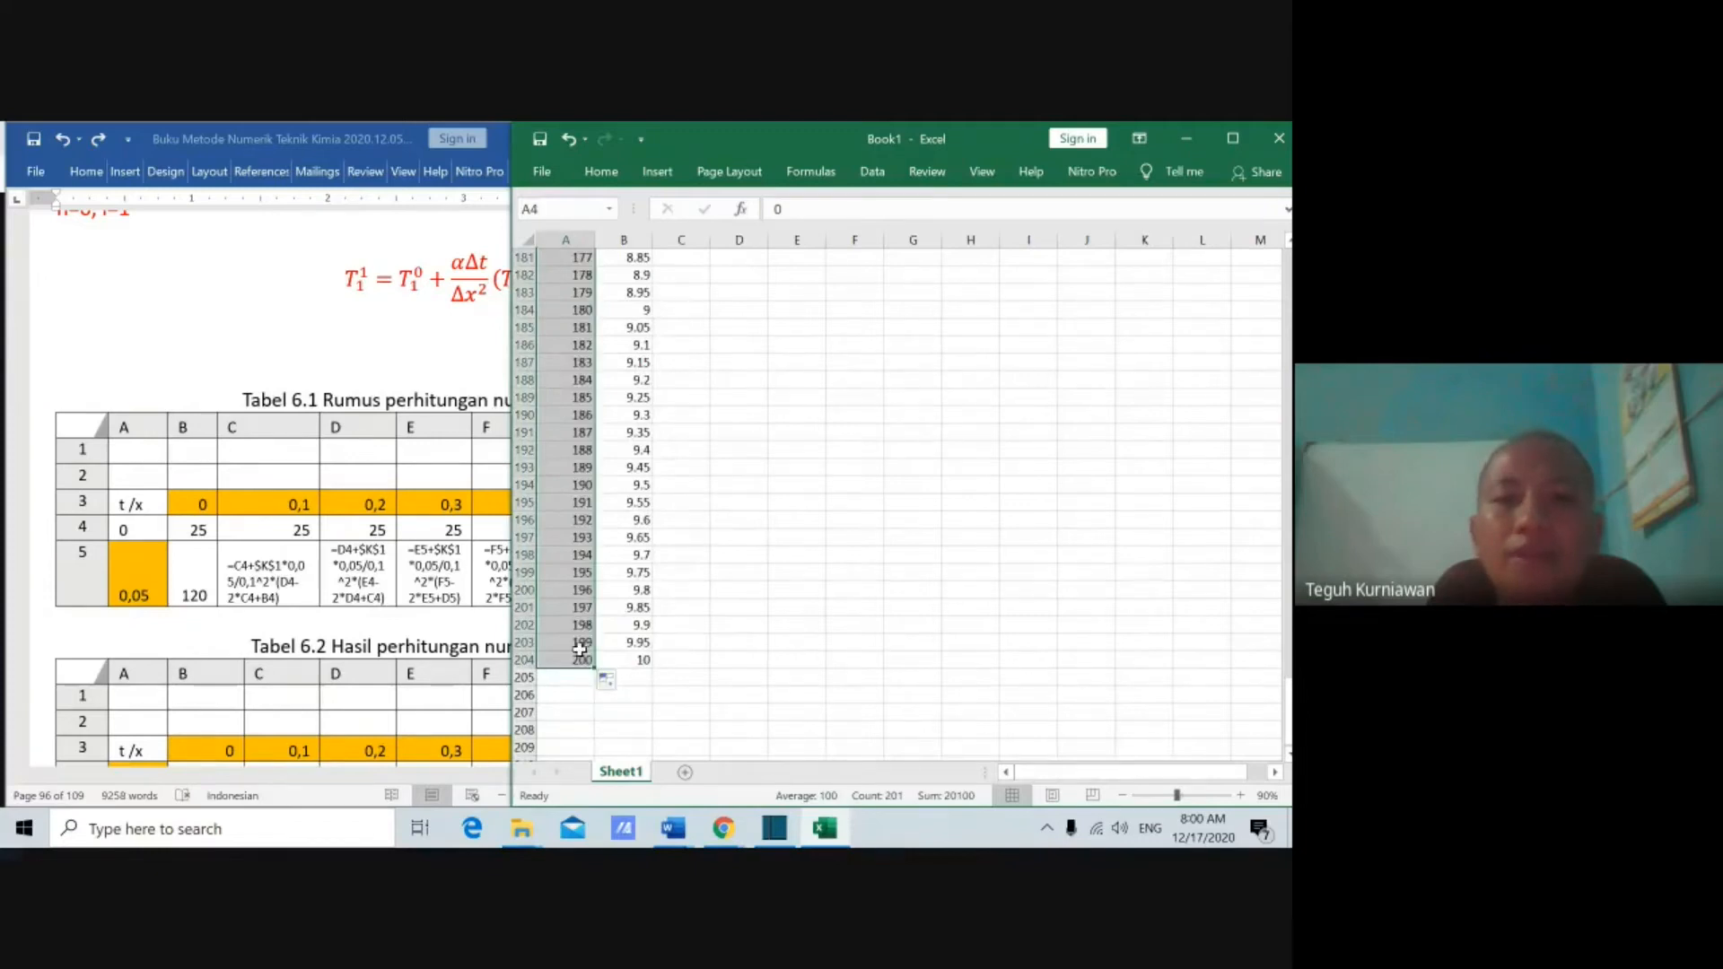
{"action": "scroll", "coordinate": [677, 480], "scroll_direction": "up", "scroll_amount": 20}
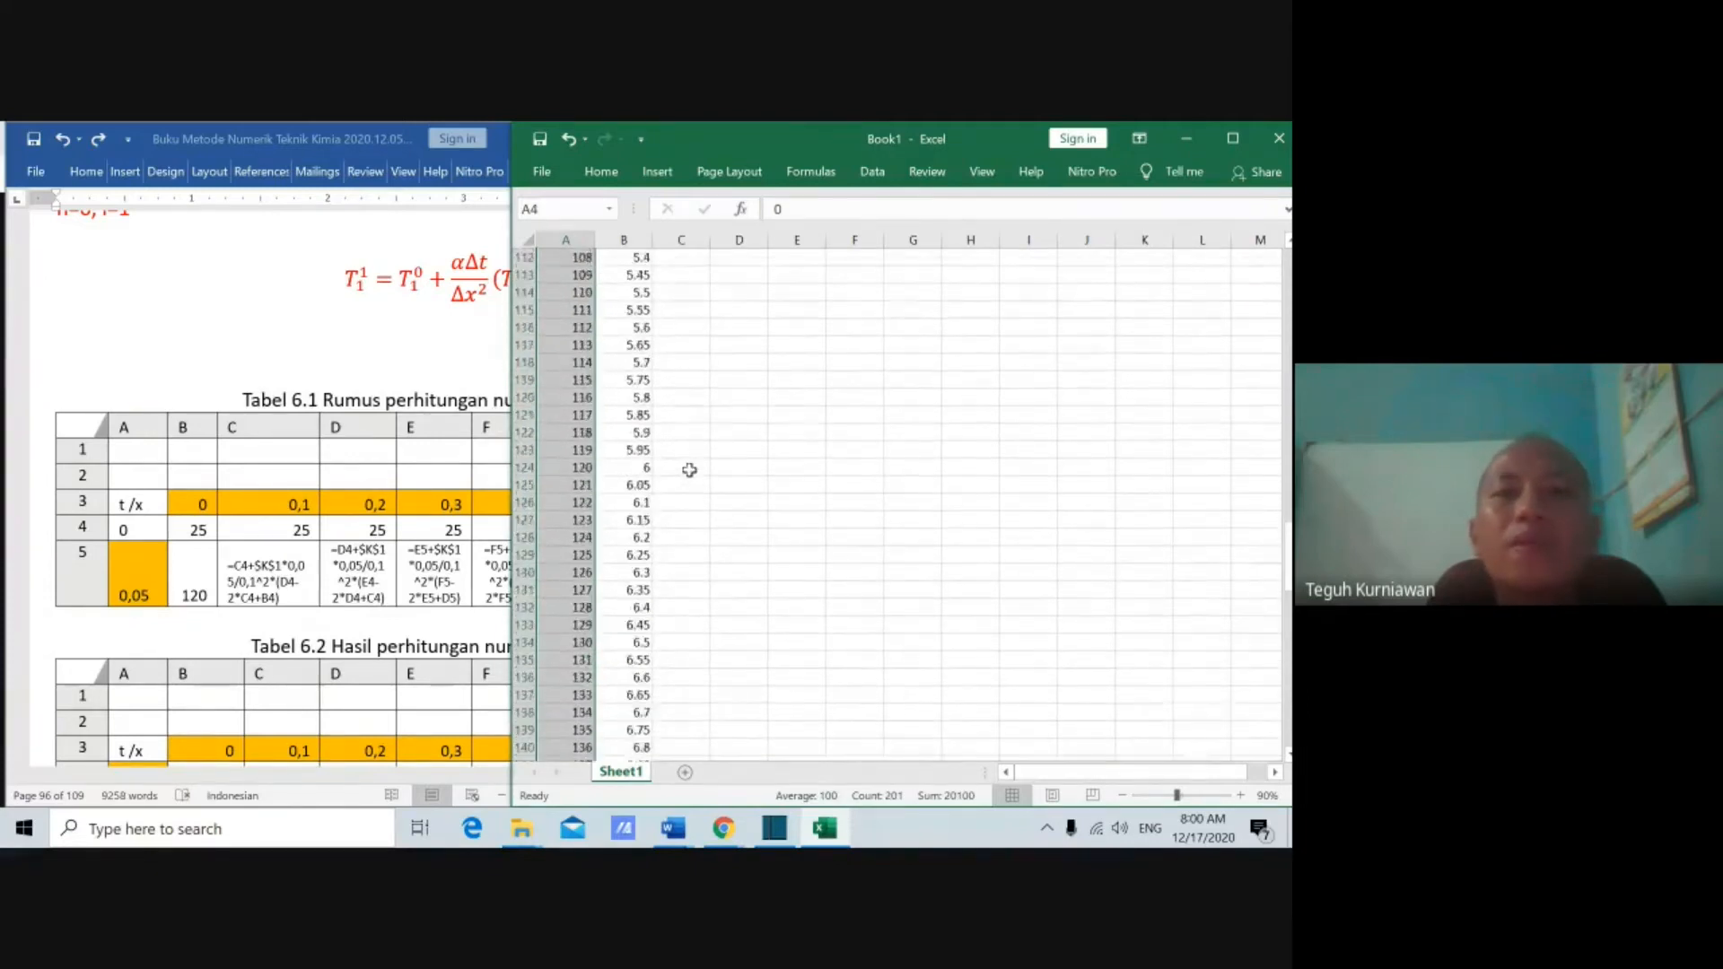
{"action": "scroll", "coordinate": [690, 470], "scroll_direction": "up", "scroll_amount": 12}
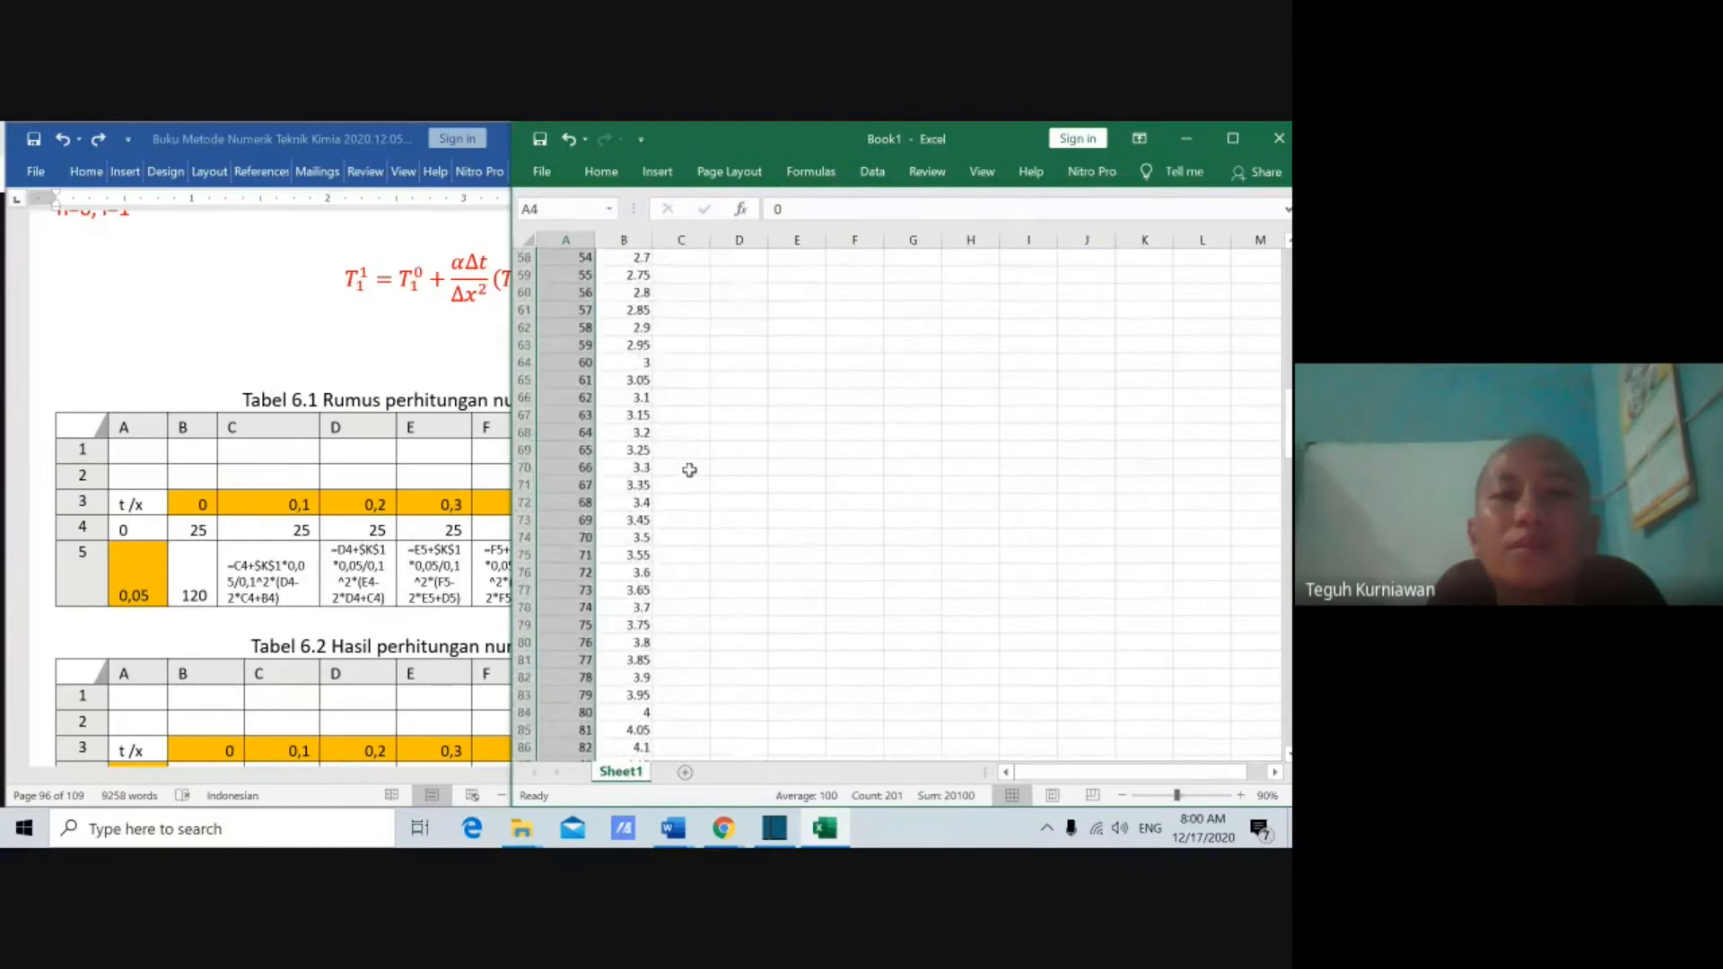
{"action": "scroll", "coordinate": [689, 470], "scroll_direction": "up", "scroll_amount": 14}
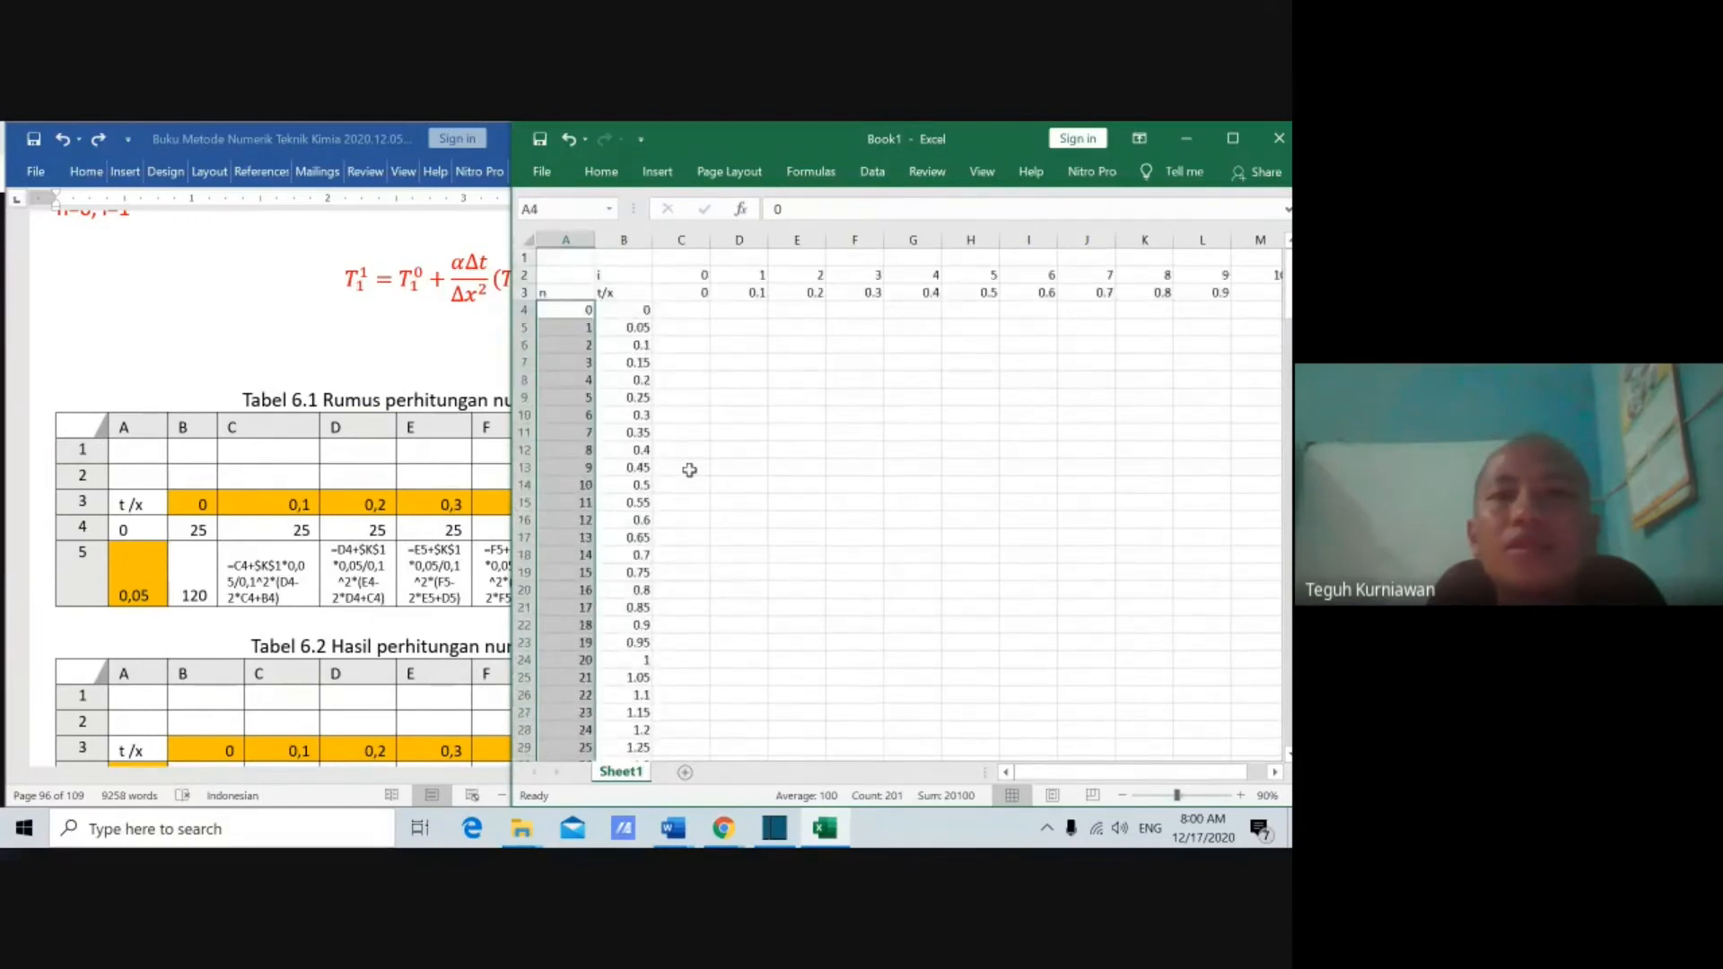
Step: Examine the explicit finite-difference equations above Tabel 6.1 in the Word book alongside the worksheet
{"action": "left_click", "coordinate": [369, 384]}
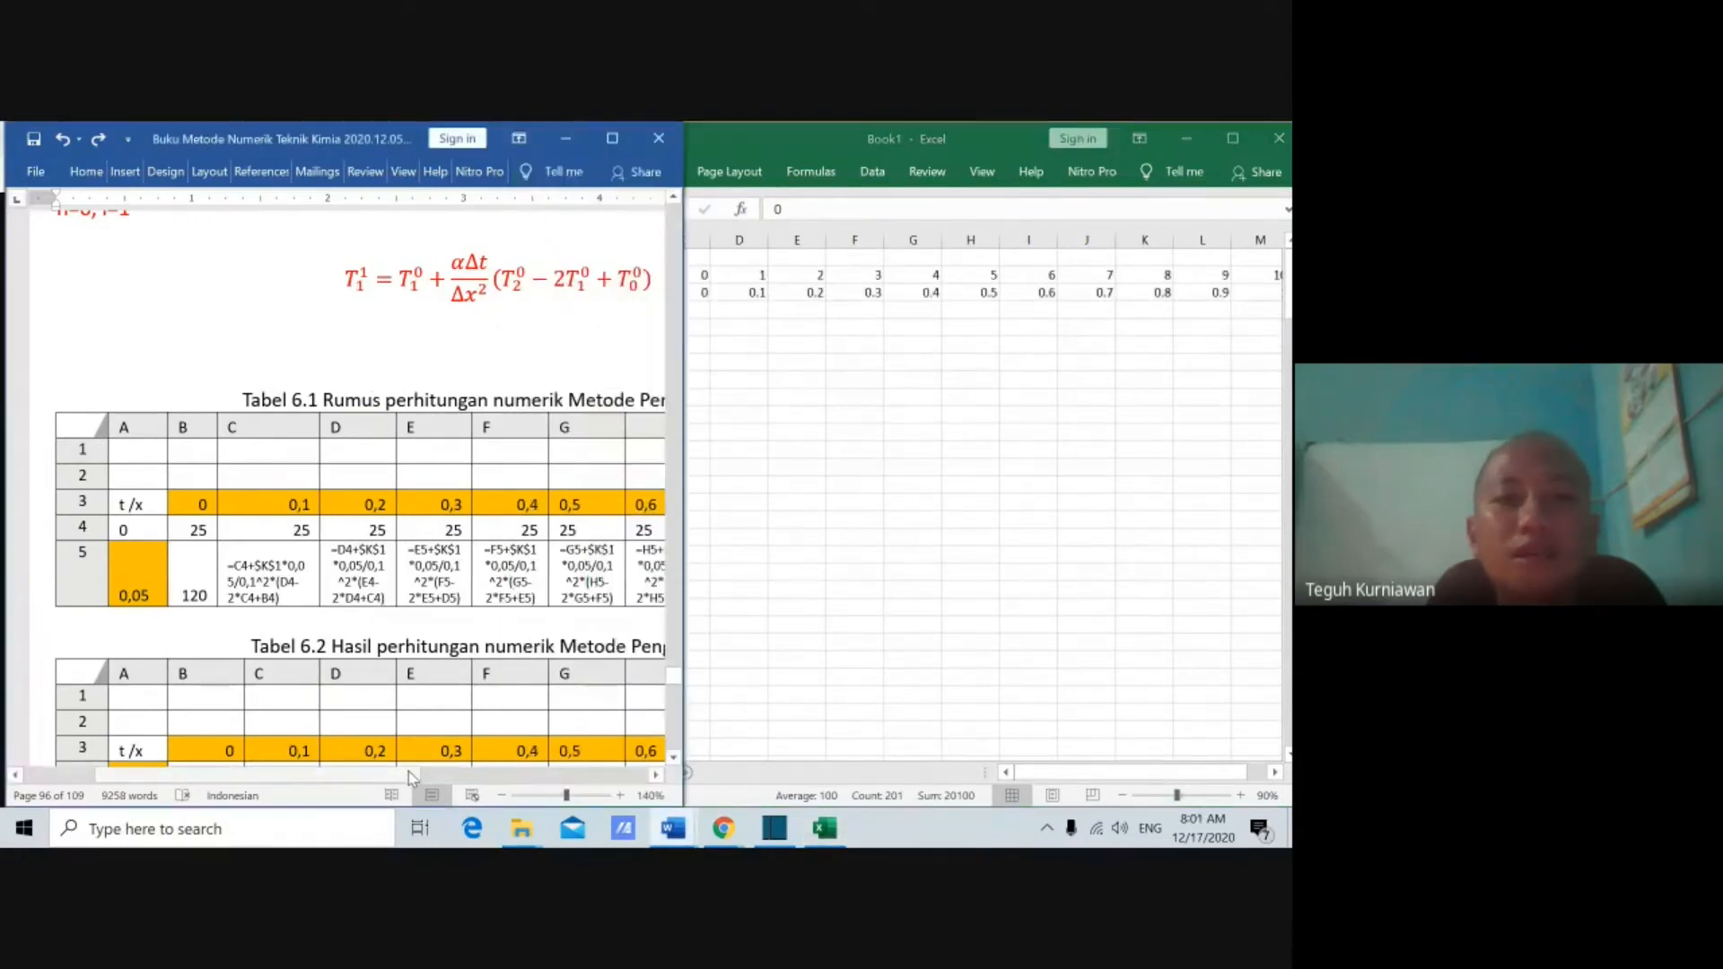
{"action": "left_click_drag", "start_coordinate": [401, 777], "coordinate": [431, 777]}
{"action": "scroll", "coordinate": [271, 424], "scroll_direction": "up", "scroll_amount": 5}
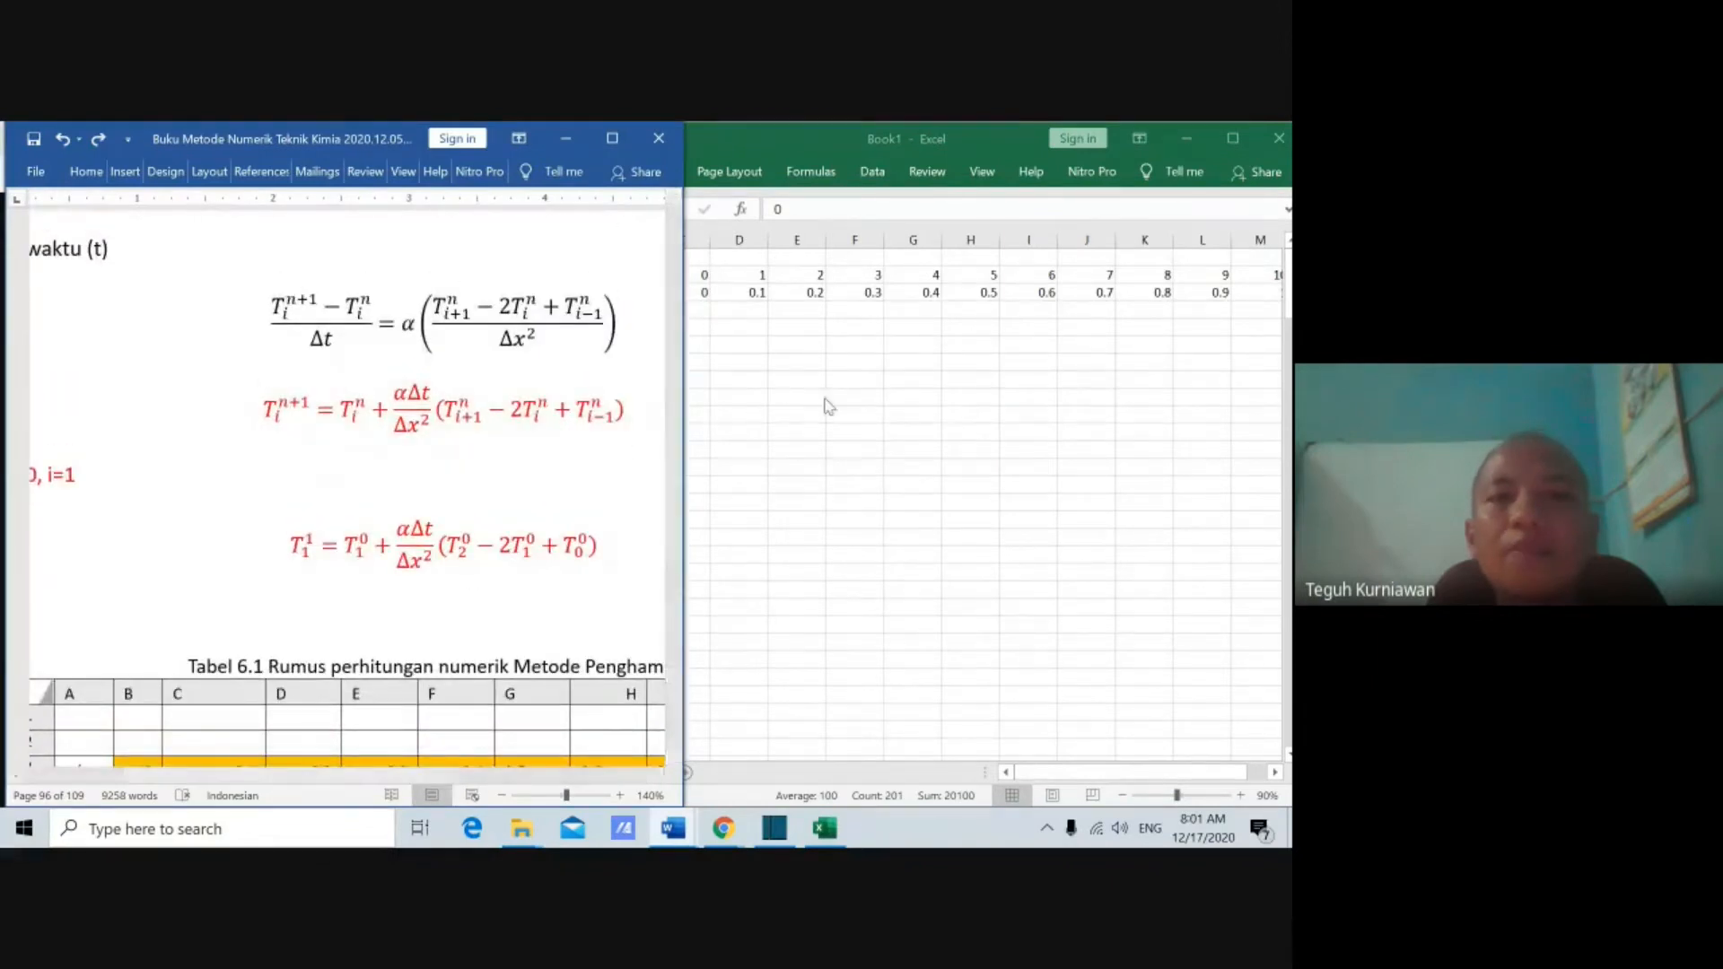
{"action": "left_click", "coordinate": [703, 352]}
{"action": "left_click", "coordinate": [180, 392]}
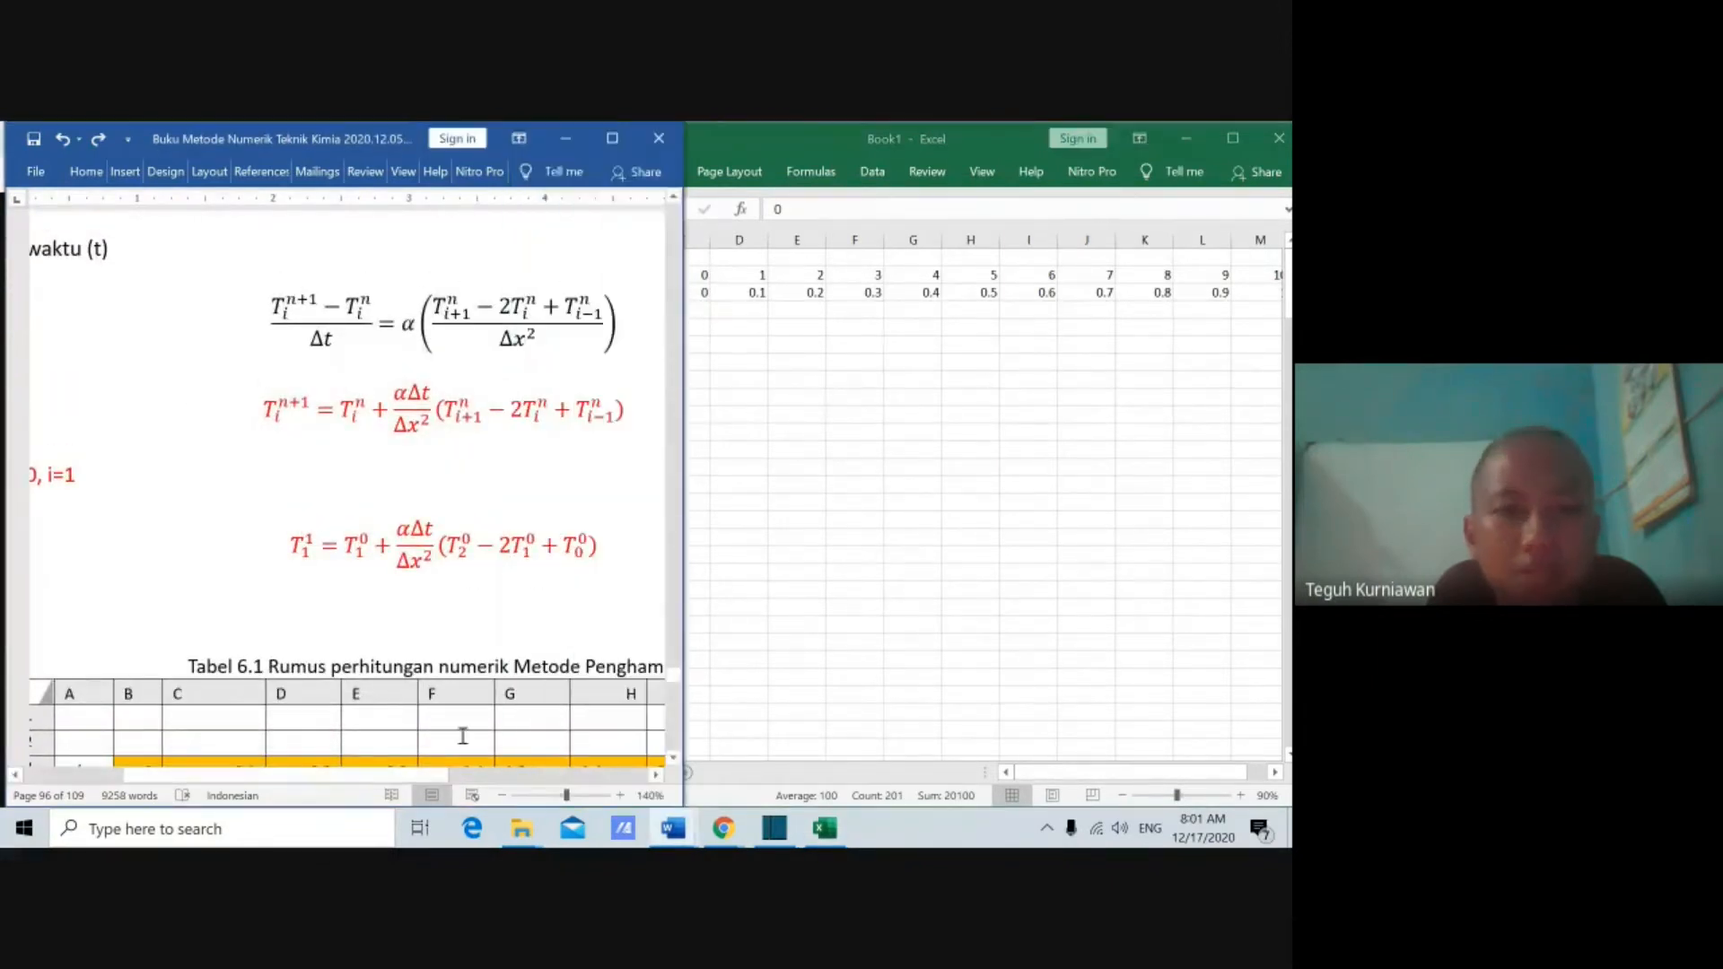
{"action": "mouse_move", "coordinate": [440, 777]}
{"action": "left_mouse_down"}
{"action": "mouse_move", "coordinate": [568, 777]}
{"action": "mouse_move", "coordinate": [427, 777]}
{"action": "left_mouse_up"}
{"action": "left_click", "coordinate": [825, 517]}
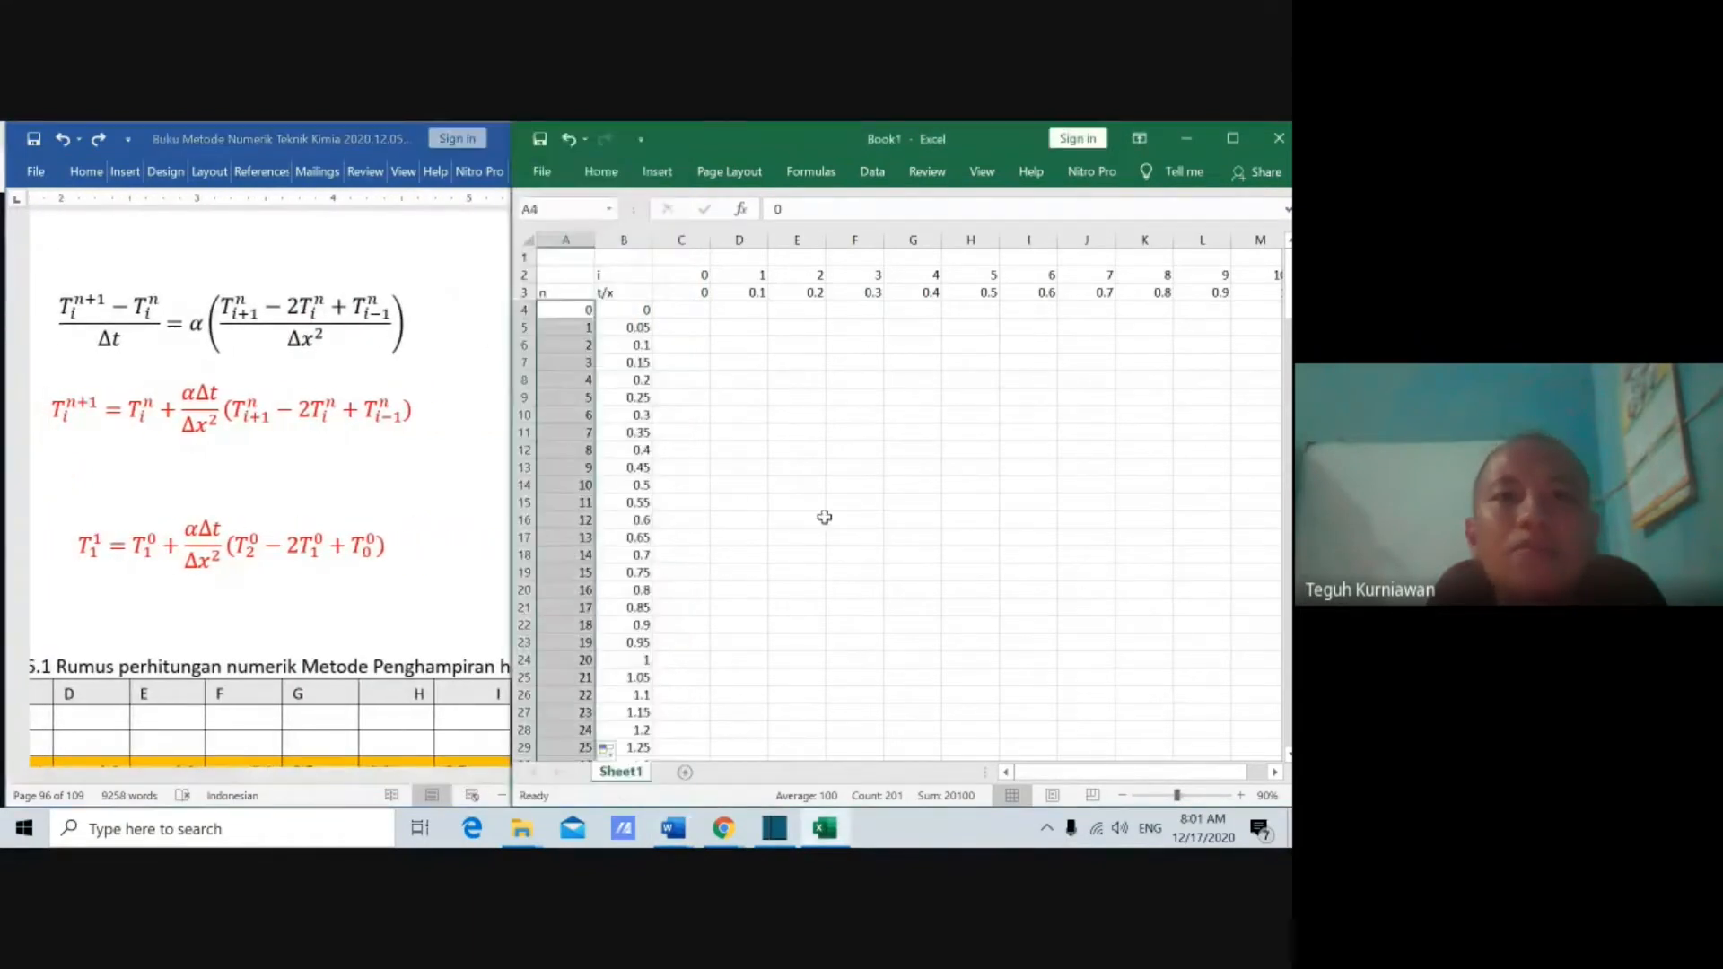
{"action": "left_click", "coordinate": [799, 398]}
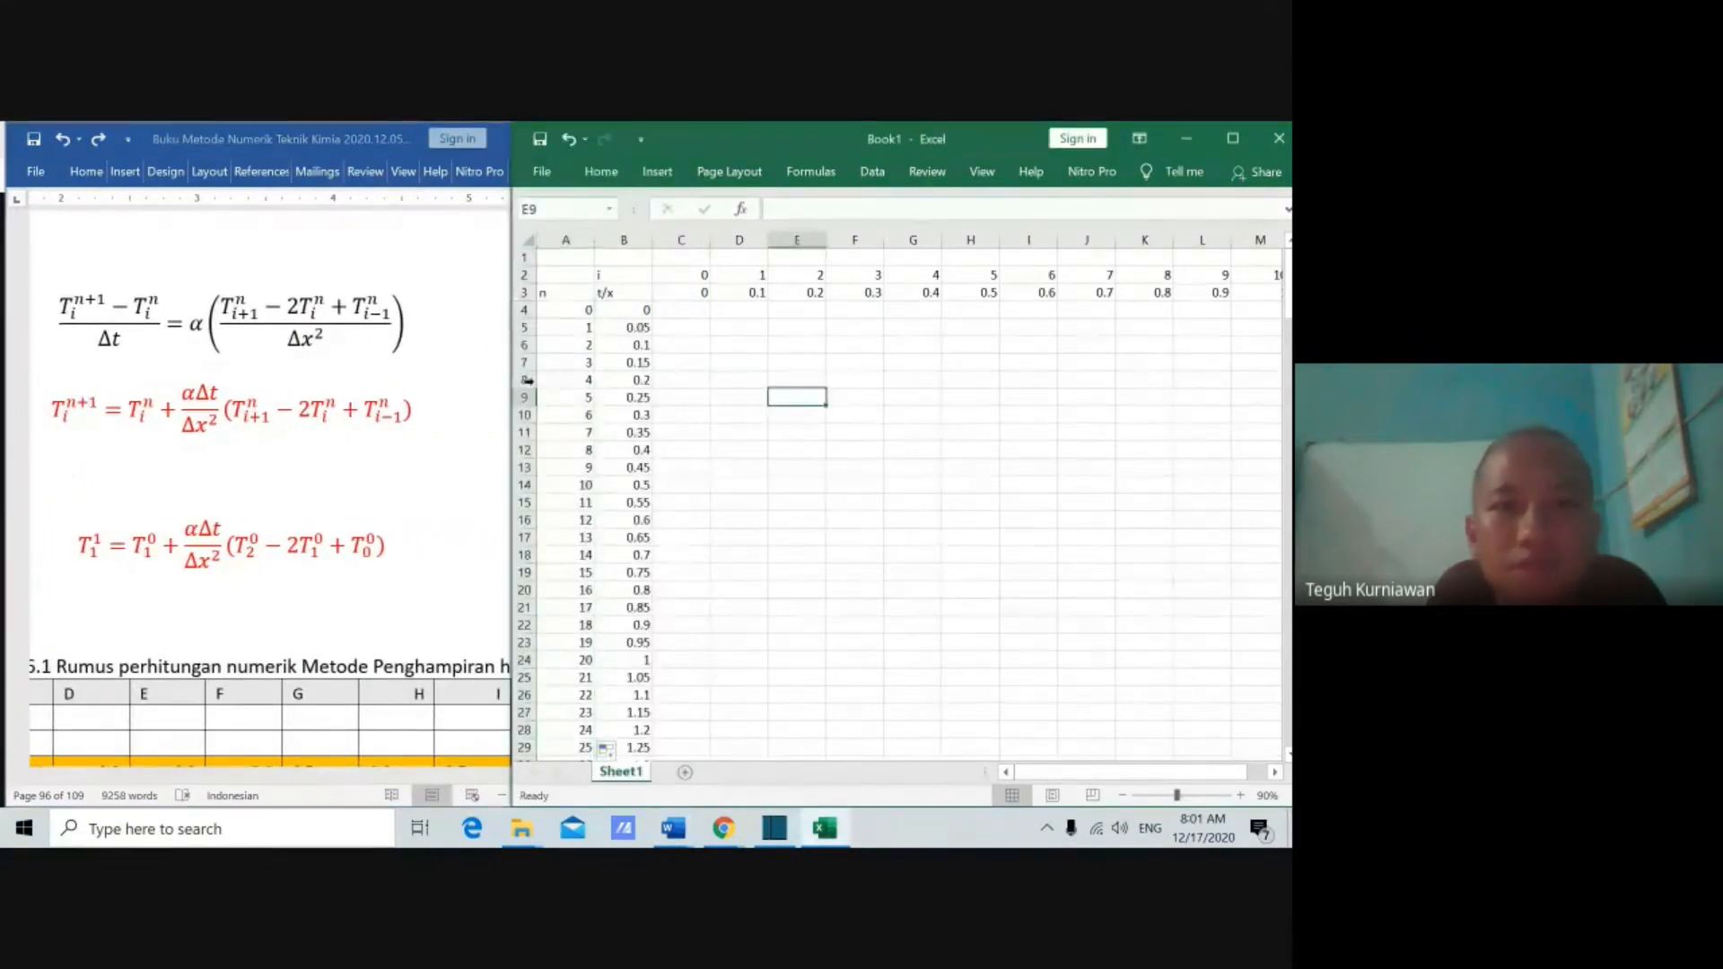
{"action": "left_click", "coordinate": [429, 560]}
{"action": "left_click", "coordinate": [842, 393]}
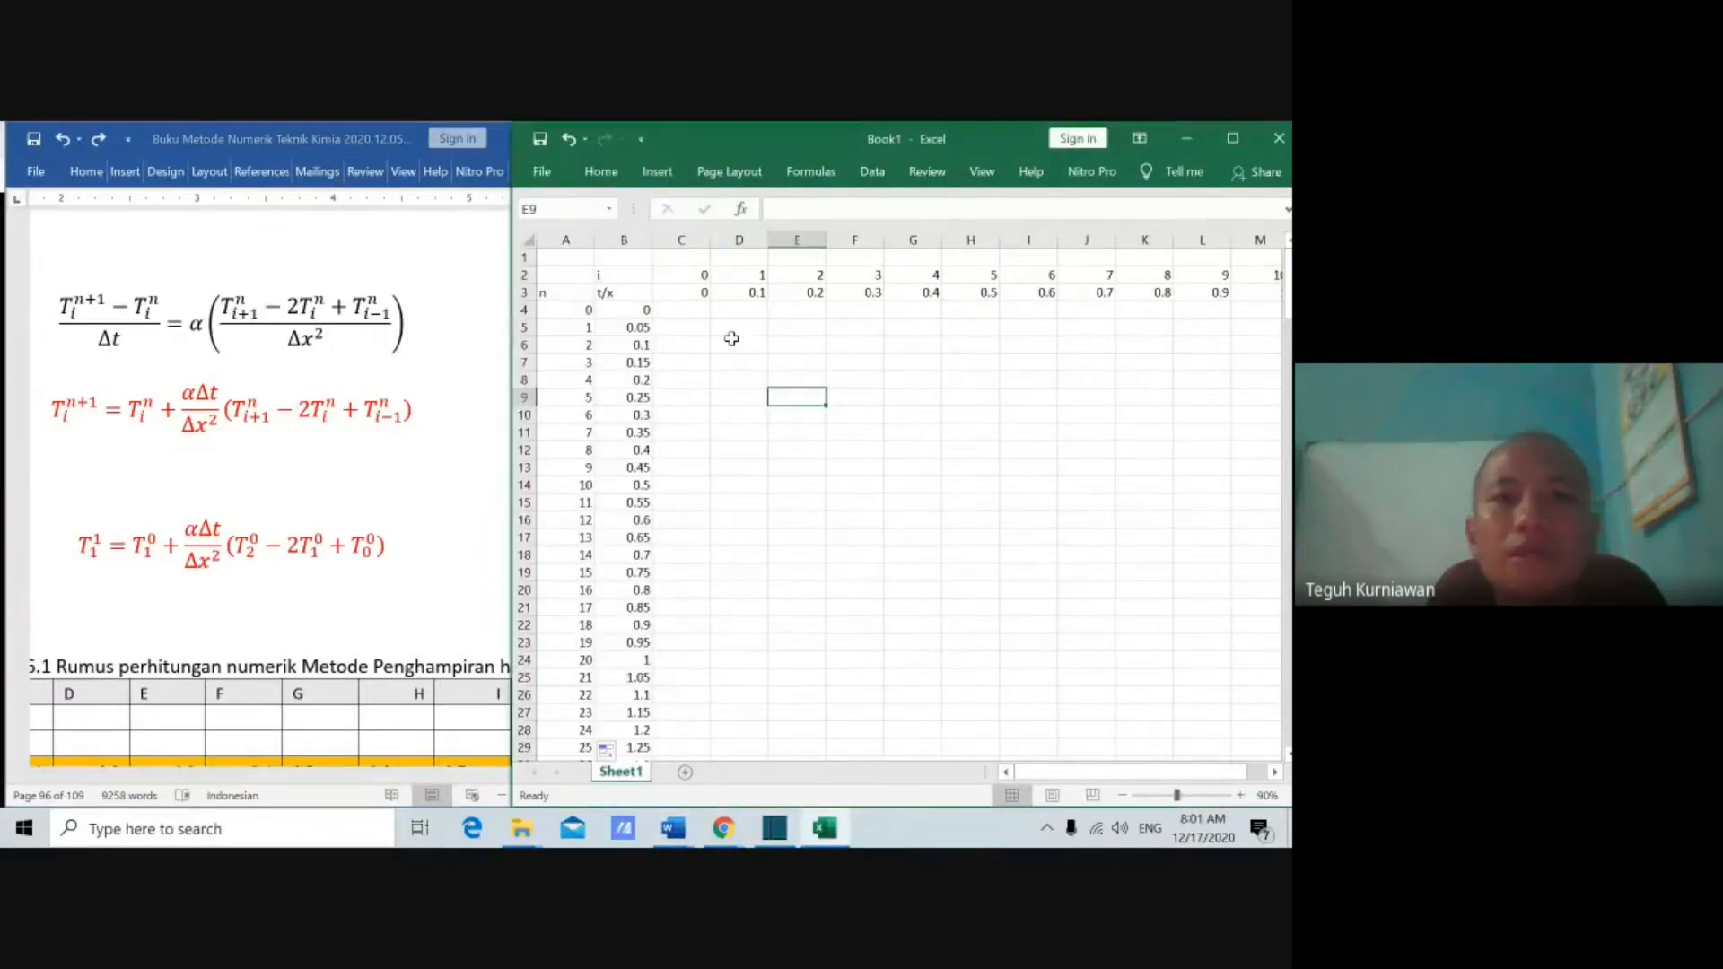
Step: Fill C4 to M4 with the initial temperature 25 and widen the Excel window to show column M
{"action": "left_click", "coordinate": [705, 314]}
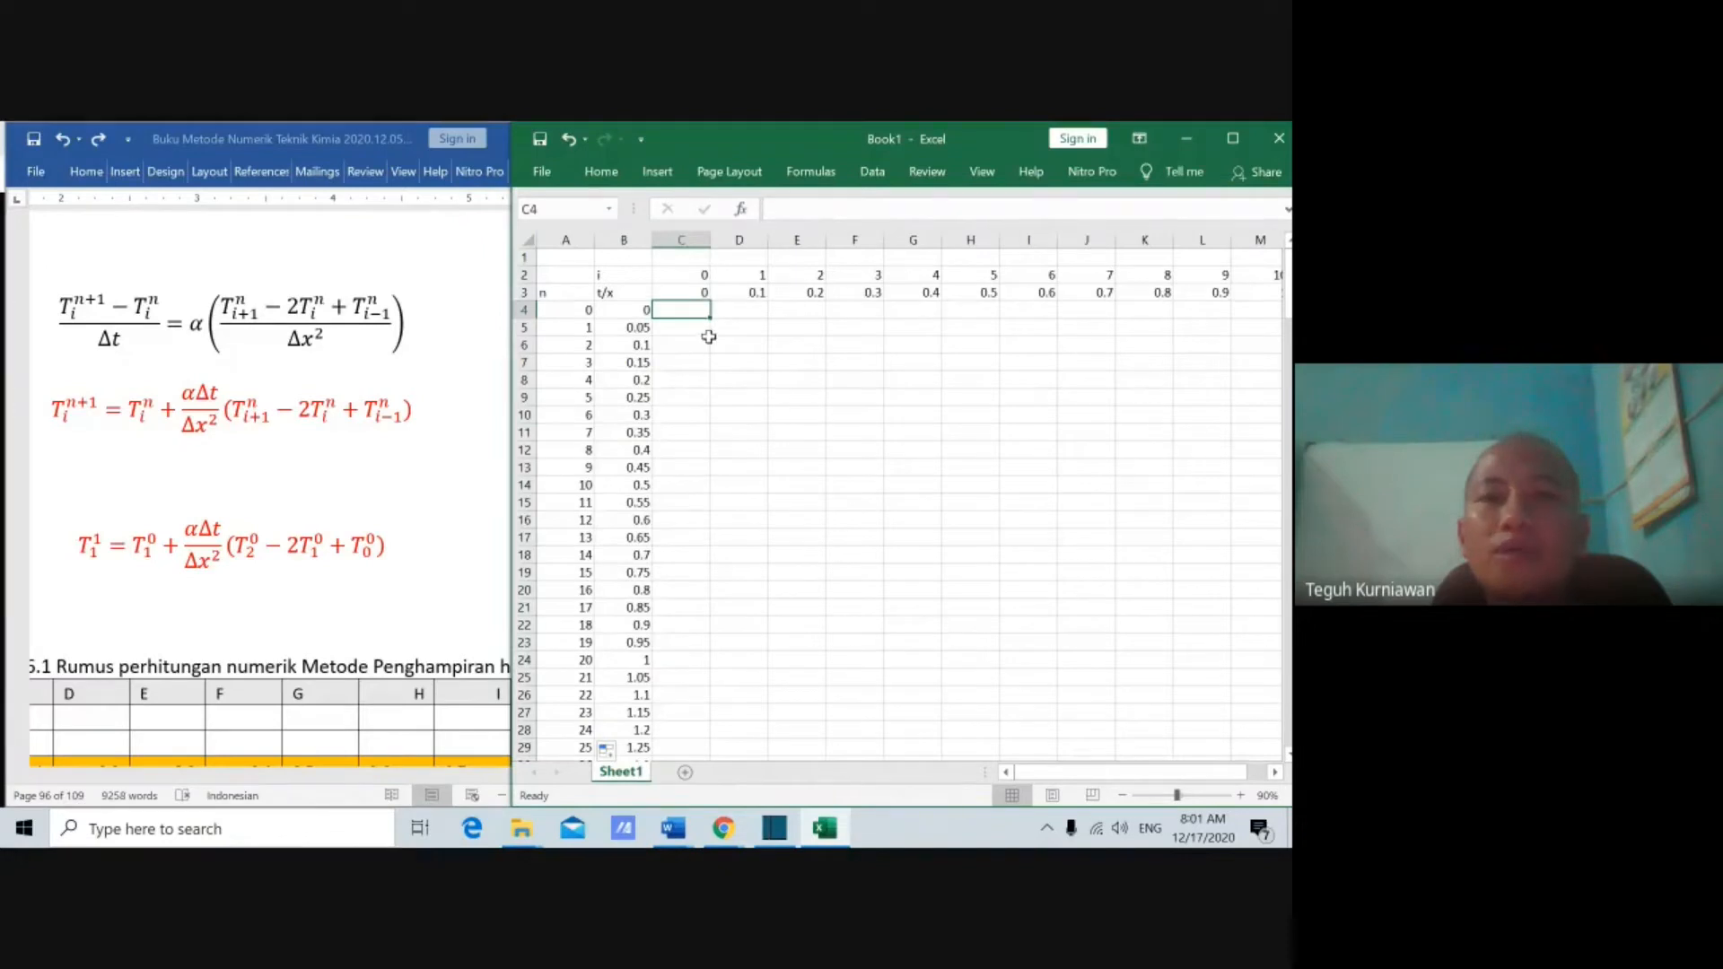
{"action": "type", "text": "25"}
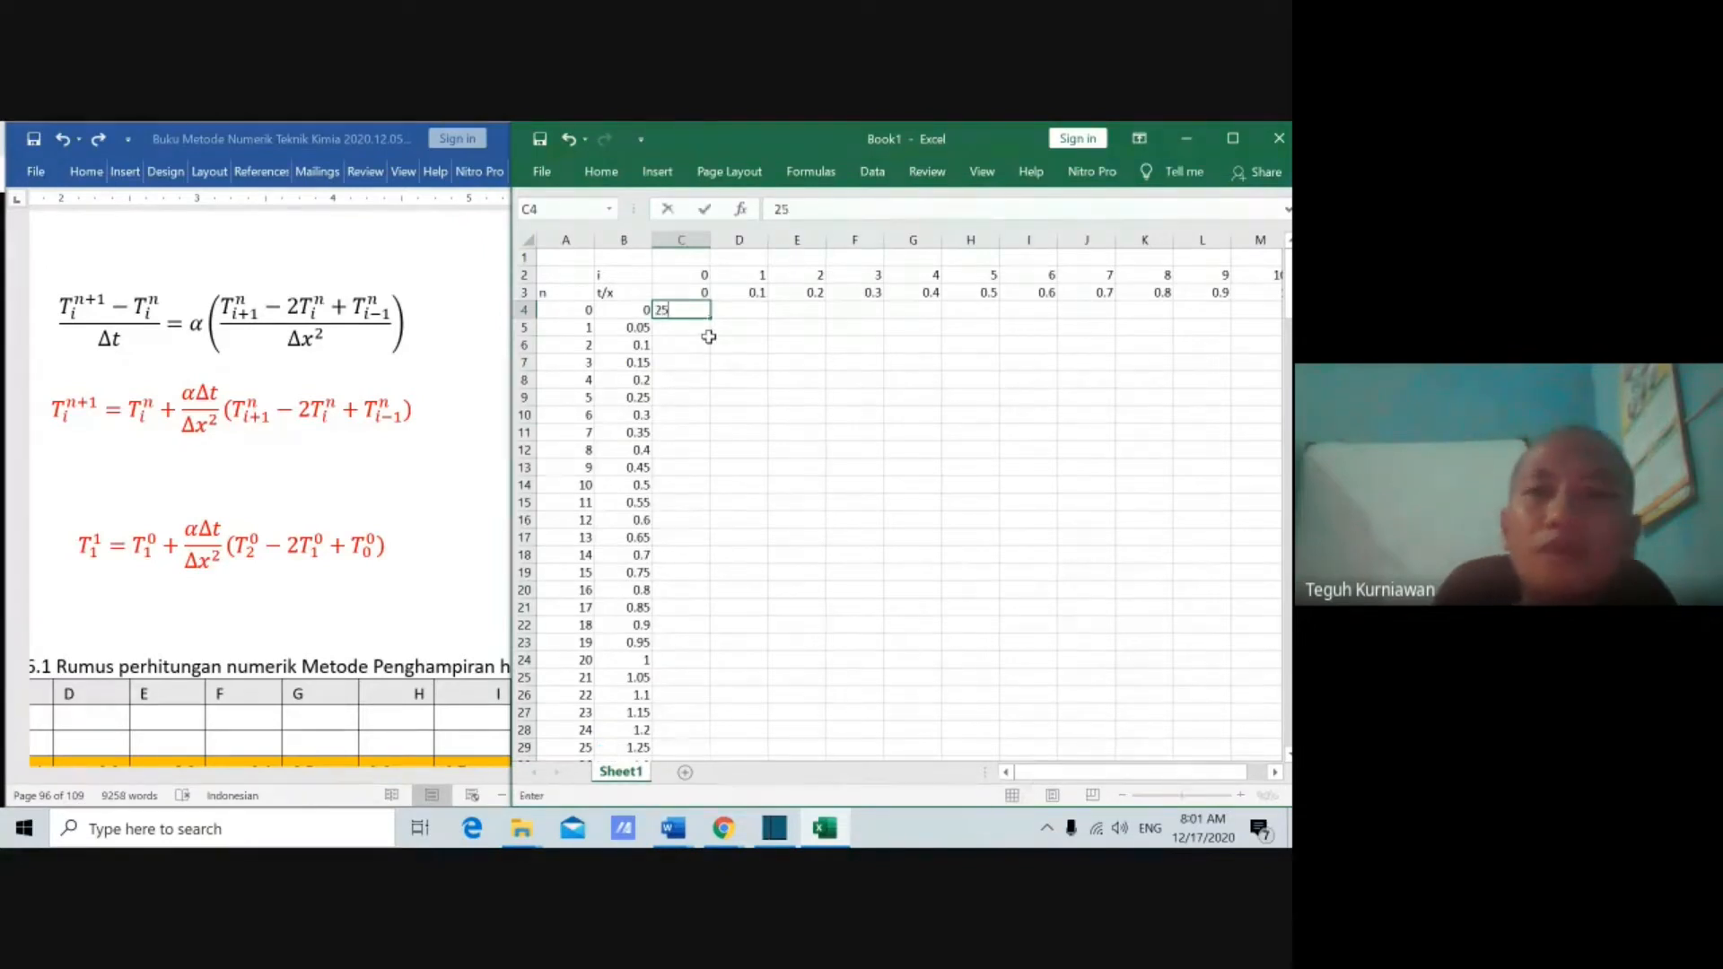
{"action": "key", "text": "Tab"}
{"action": "left_click", "coordinate": [706, 314]}
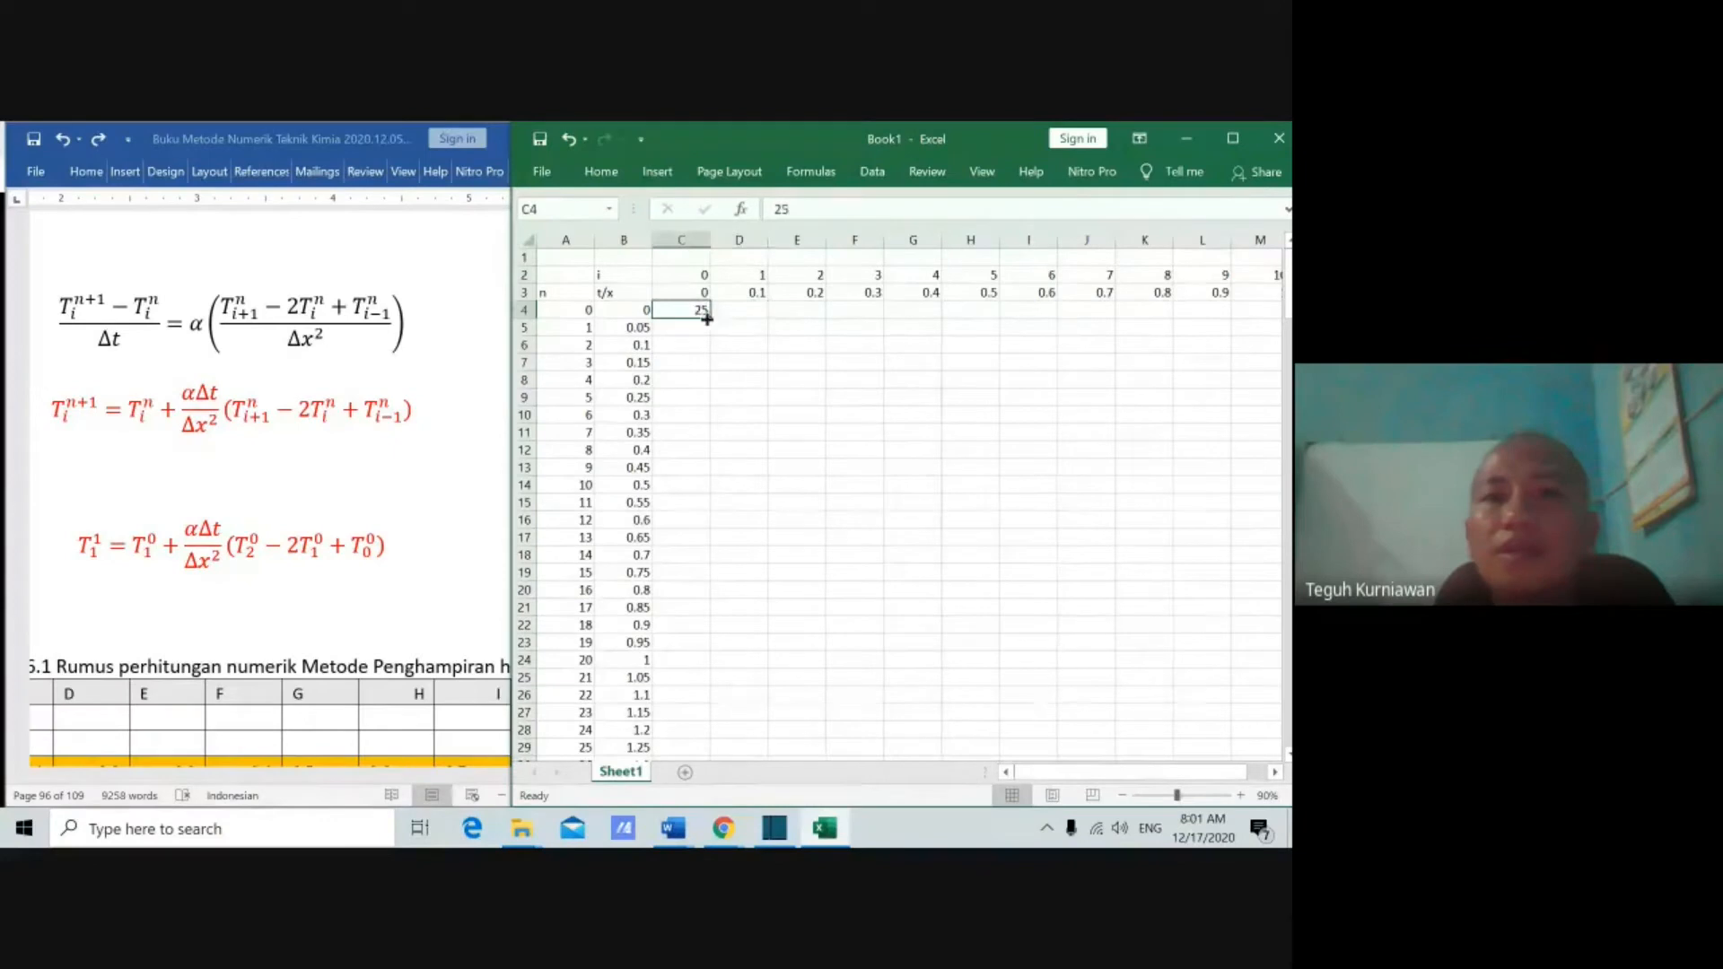
{"action": "left_click_drag", "start_coordinate": [711, 321], "coordinate": [1261, 322]}
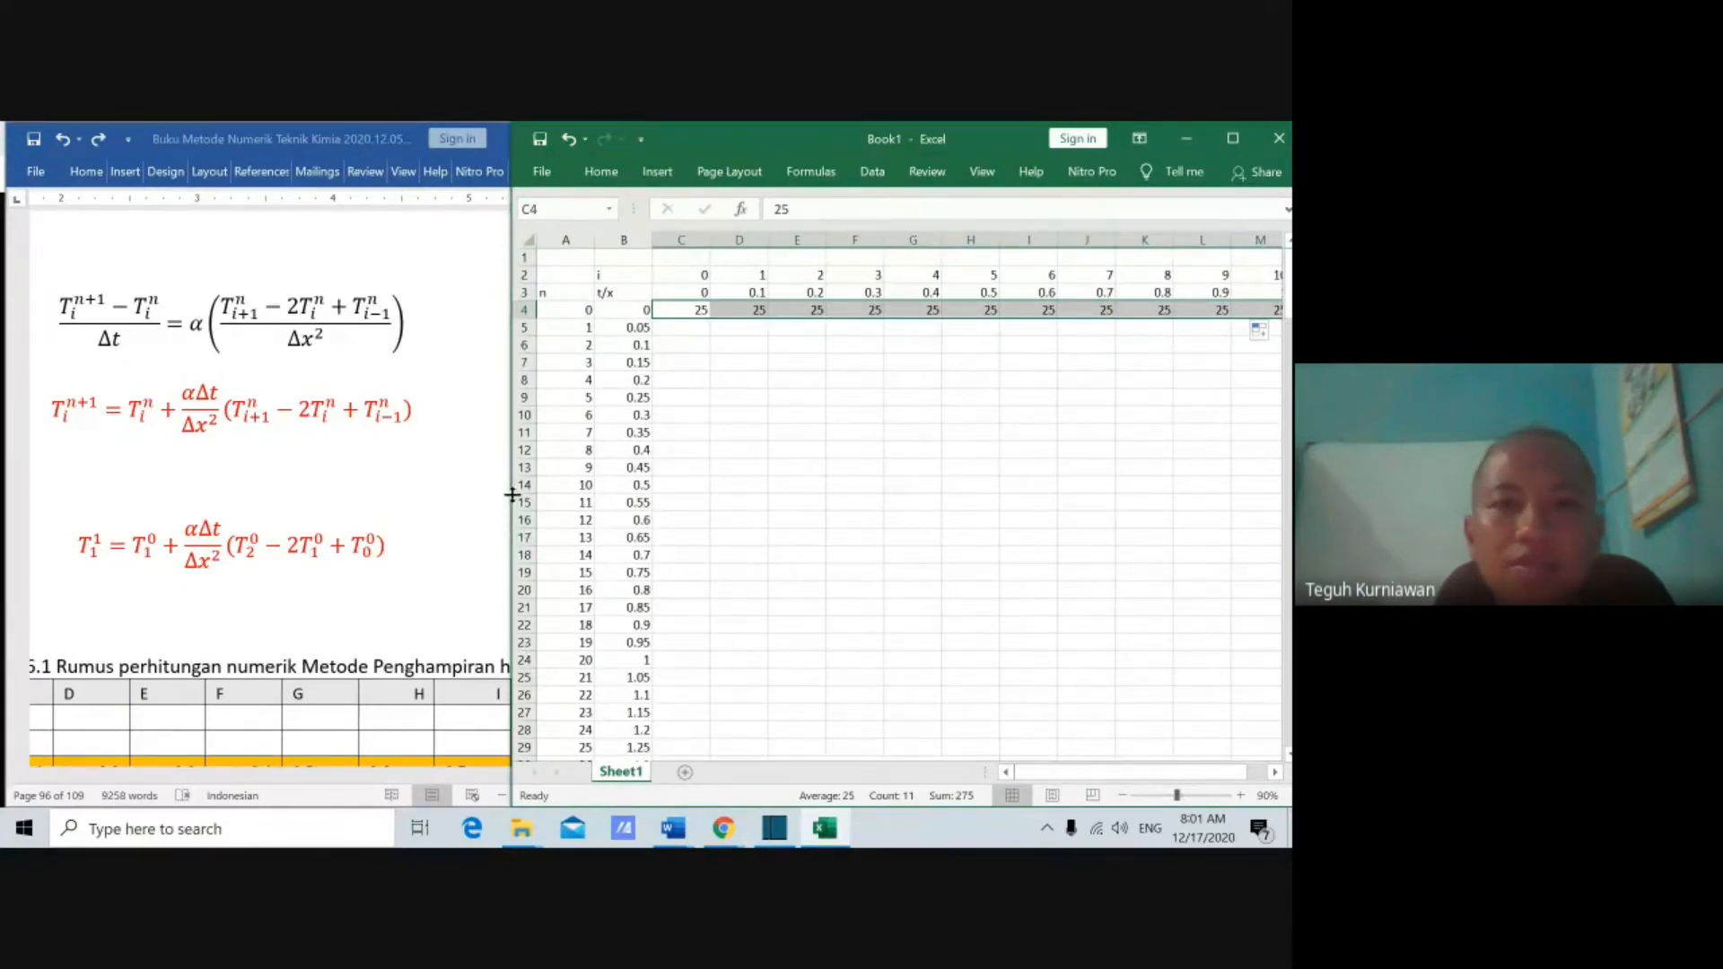
{"action": "left_click_drag", "start_coordinate": [510, 495], "coordinate": [462, 495]}
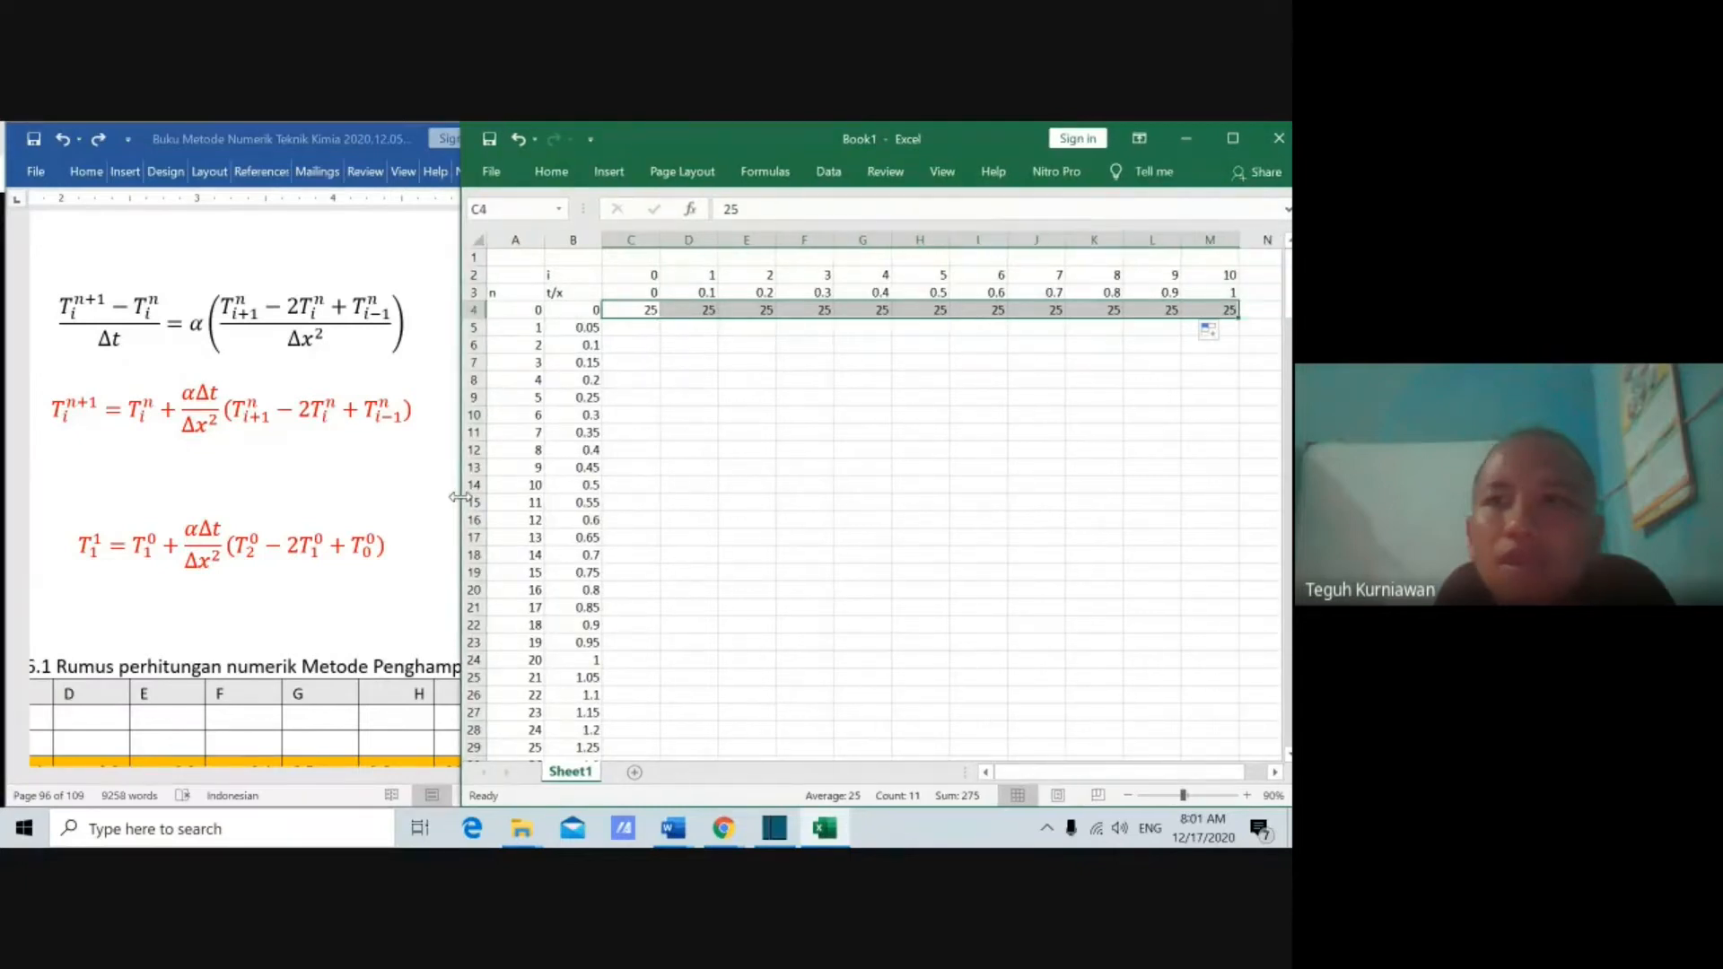
{"action": "left_click", "coordinate": [746, 345]}
Step: Apply yellow fill to the x positions in C3 to M3 and the times in B4 to B204
{"action": "left_click_drag", "start_coordinate": [662, 292], "coordinate": [1207, 292]}
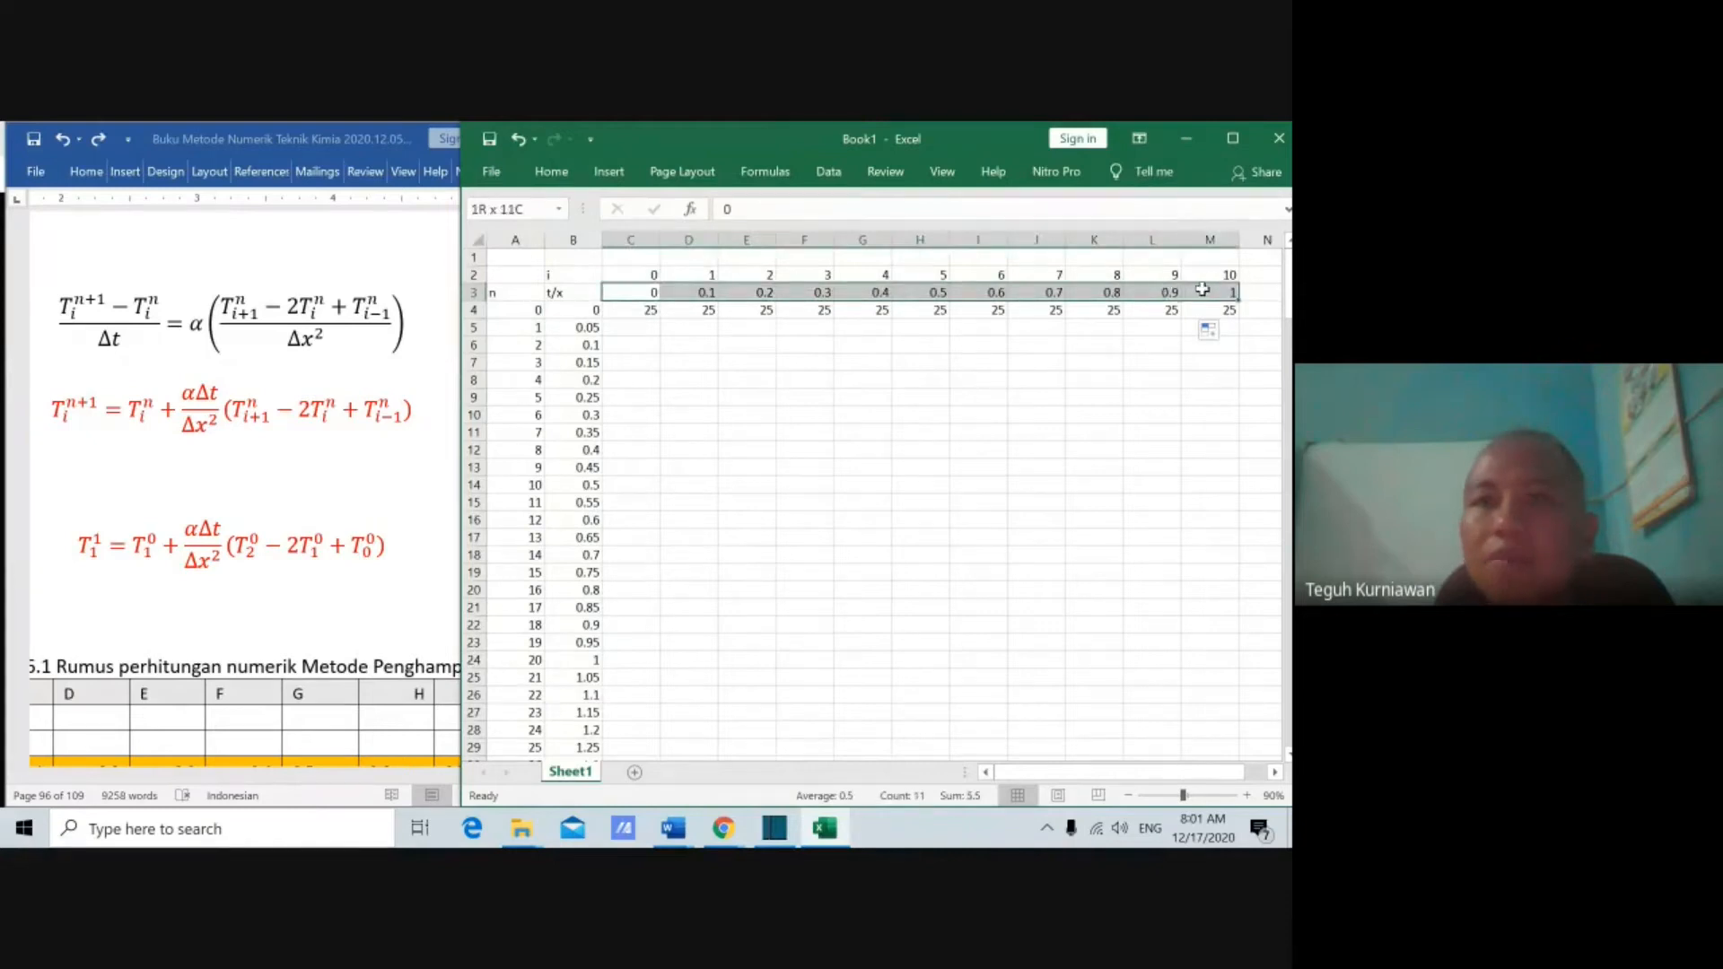
{"action": "left_click", "coordinate": [565, 176]}
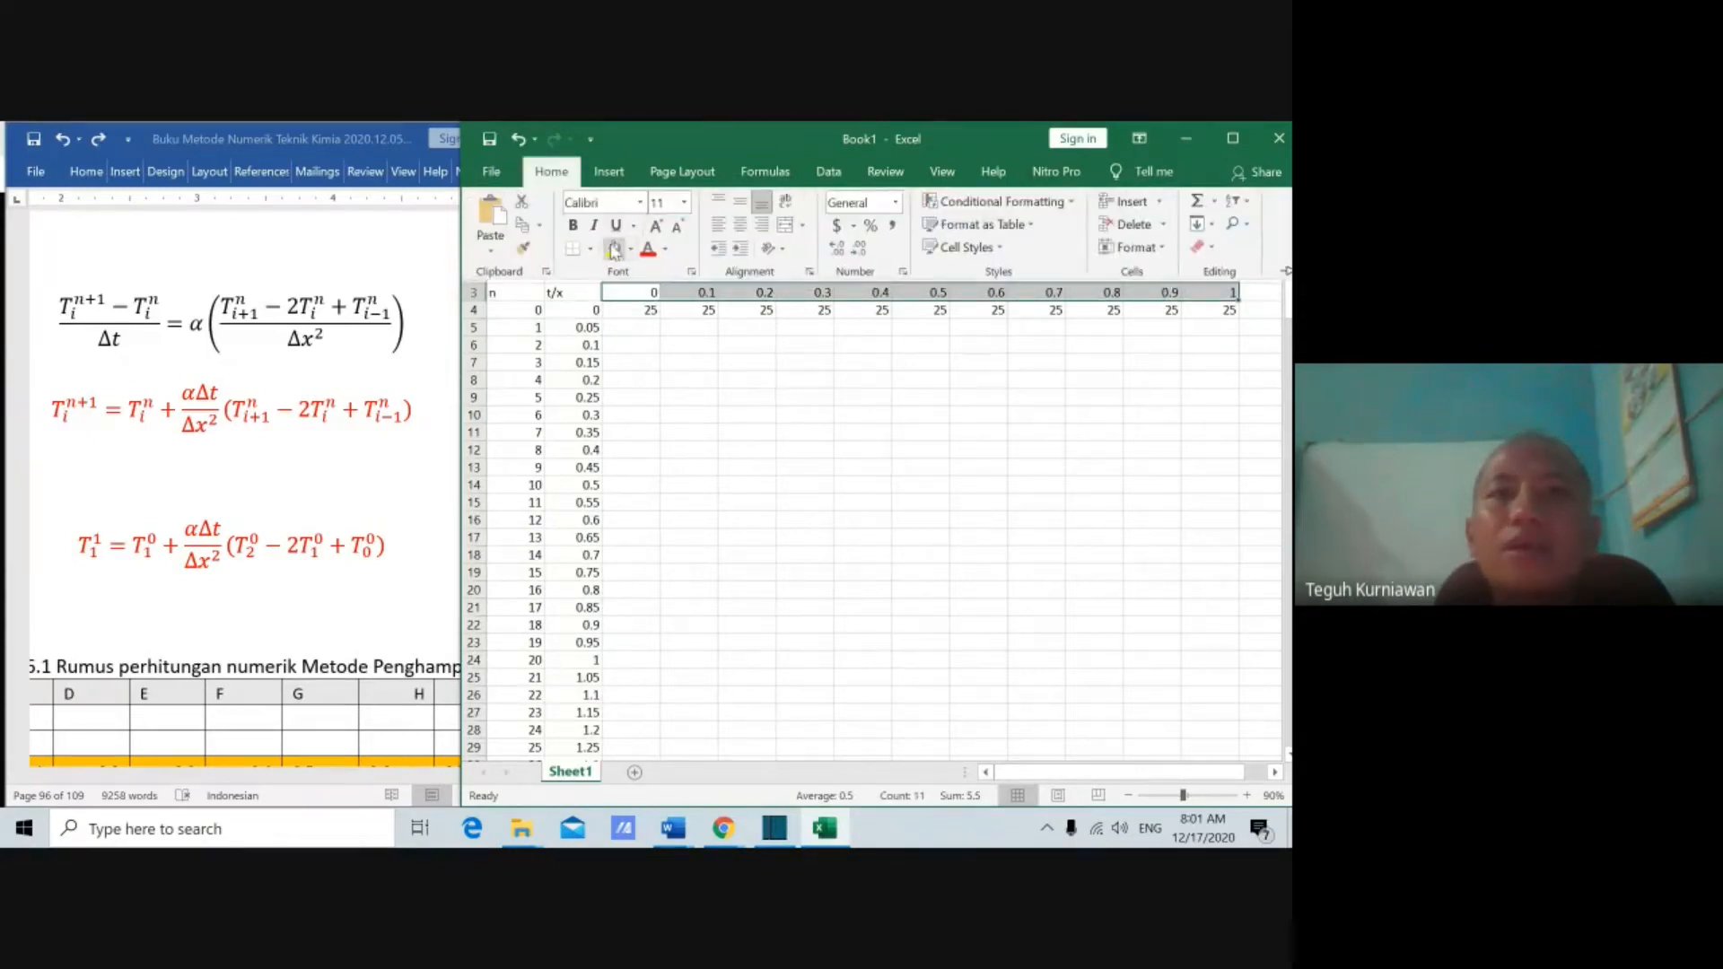
{"action": "left_click", "coordinate": [615, 250]}
{"action": "left_click_drag", "start_coordinate": [585, 311], "coordinate": [582, 739]}
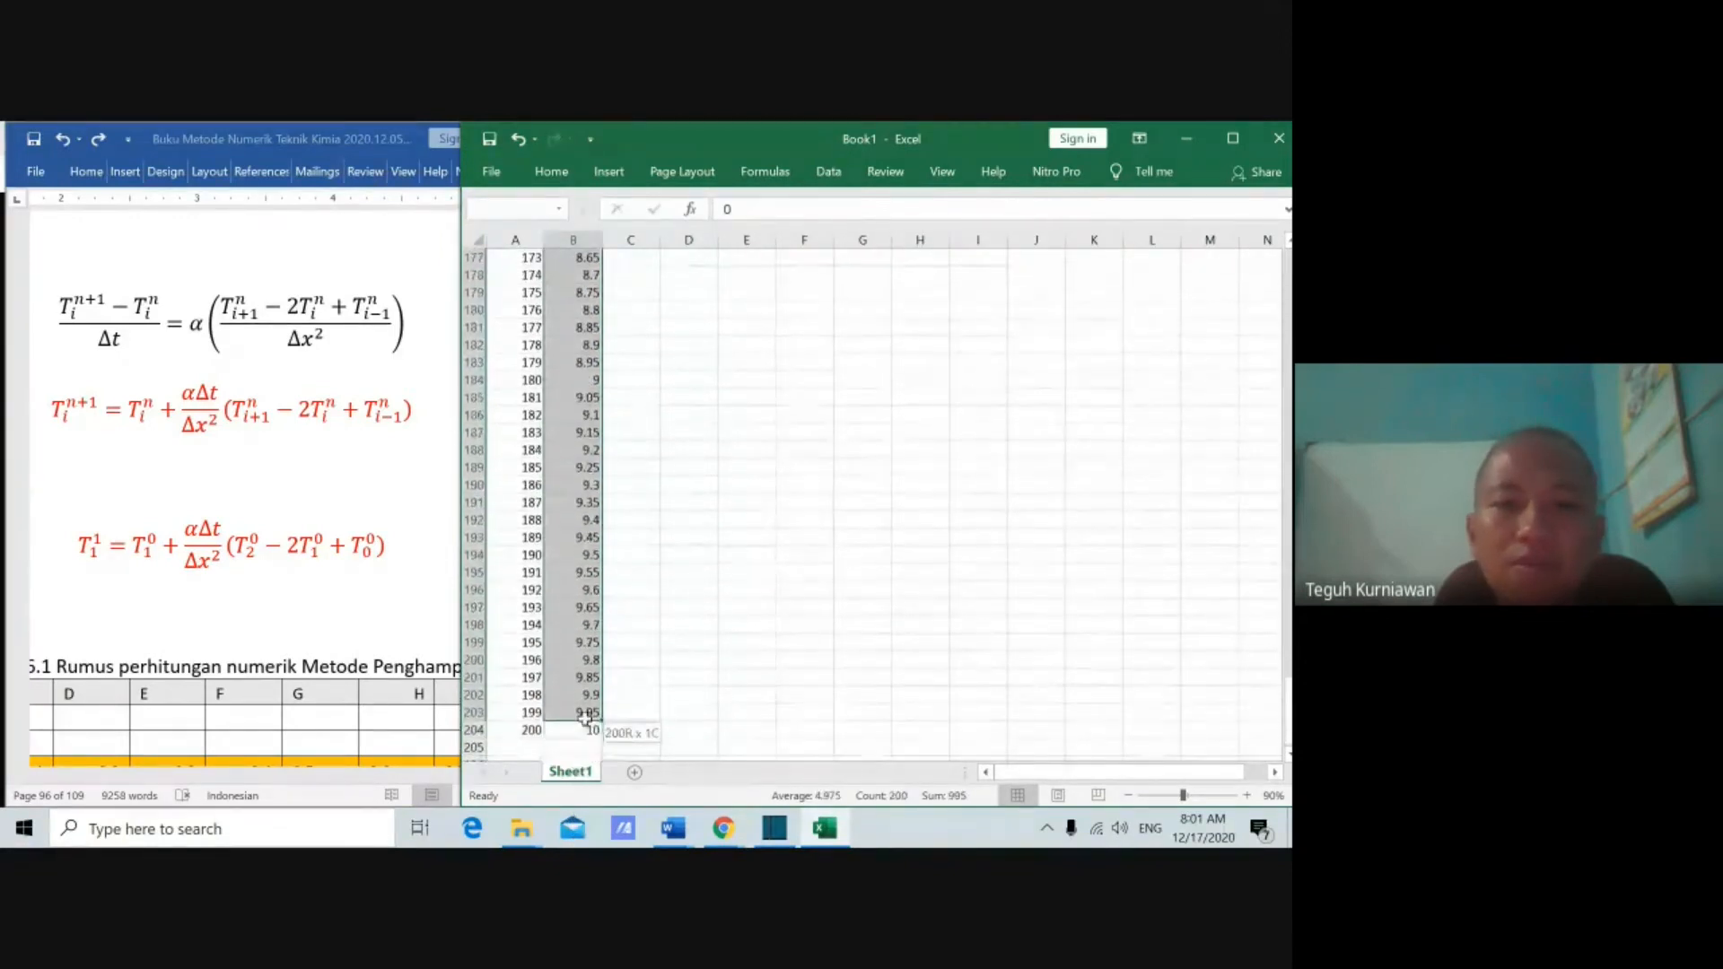
{"action": "left_click", "coordinate": [571, 176]}
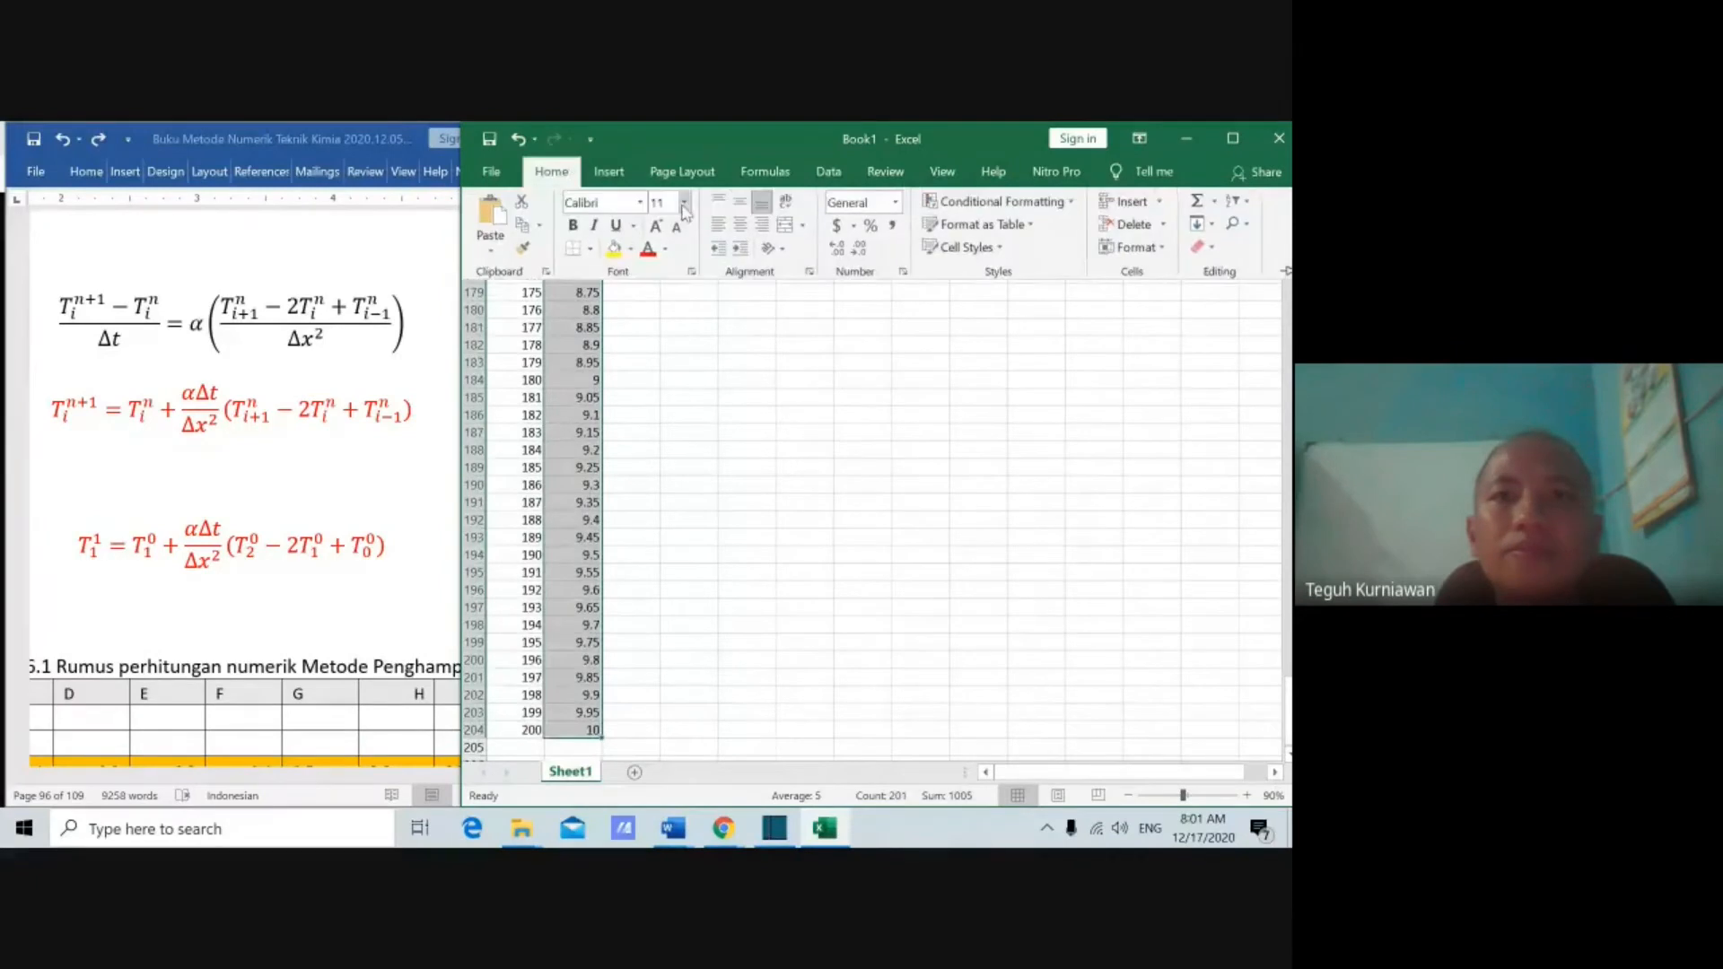
{"action": "left_click", "coordinate": [614, 249]}
{"action": "scroll", "coordinate": [1085, 458], "scroll_direction": "up", "scroll_amount": 20}
{"action": "left_click", "coordinate": [1088, 465]}
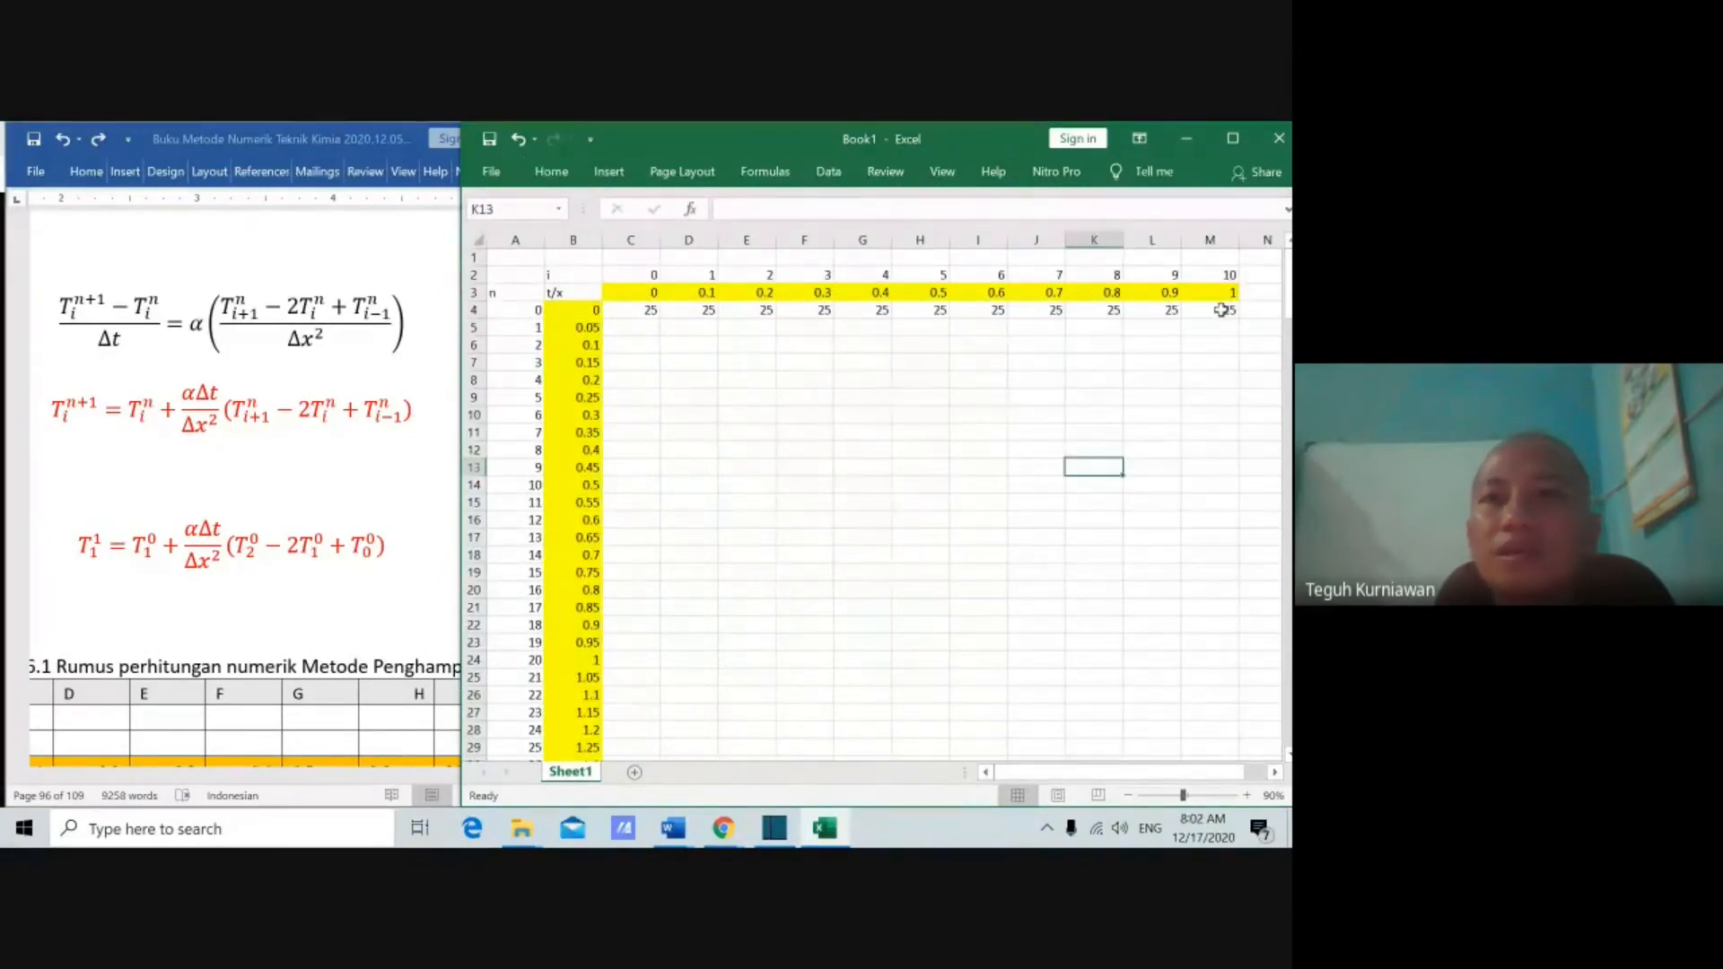
Step: Enter the boundary temperature 120 in C5 and copy it down the x = 0 column to C204
{"action": "left_click", "coordinate": [638, 330]}
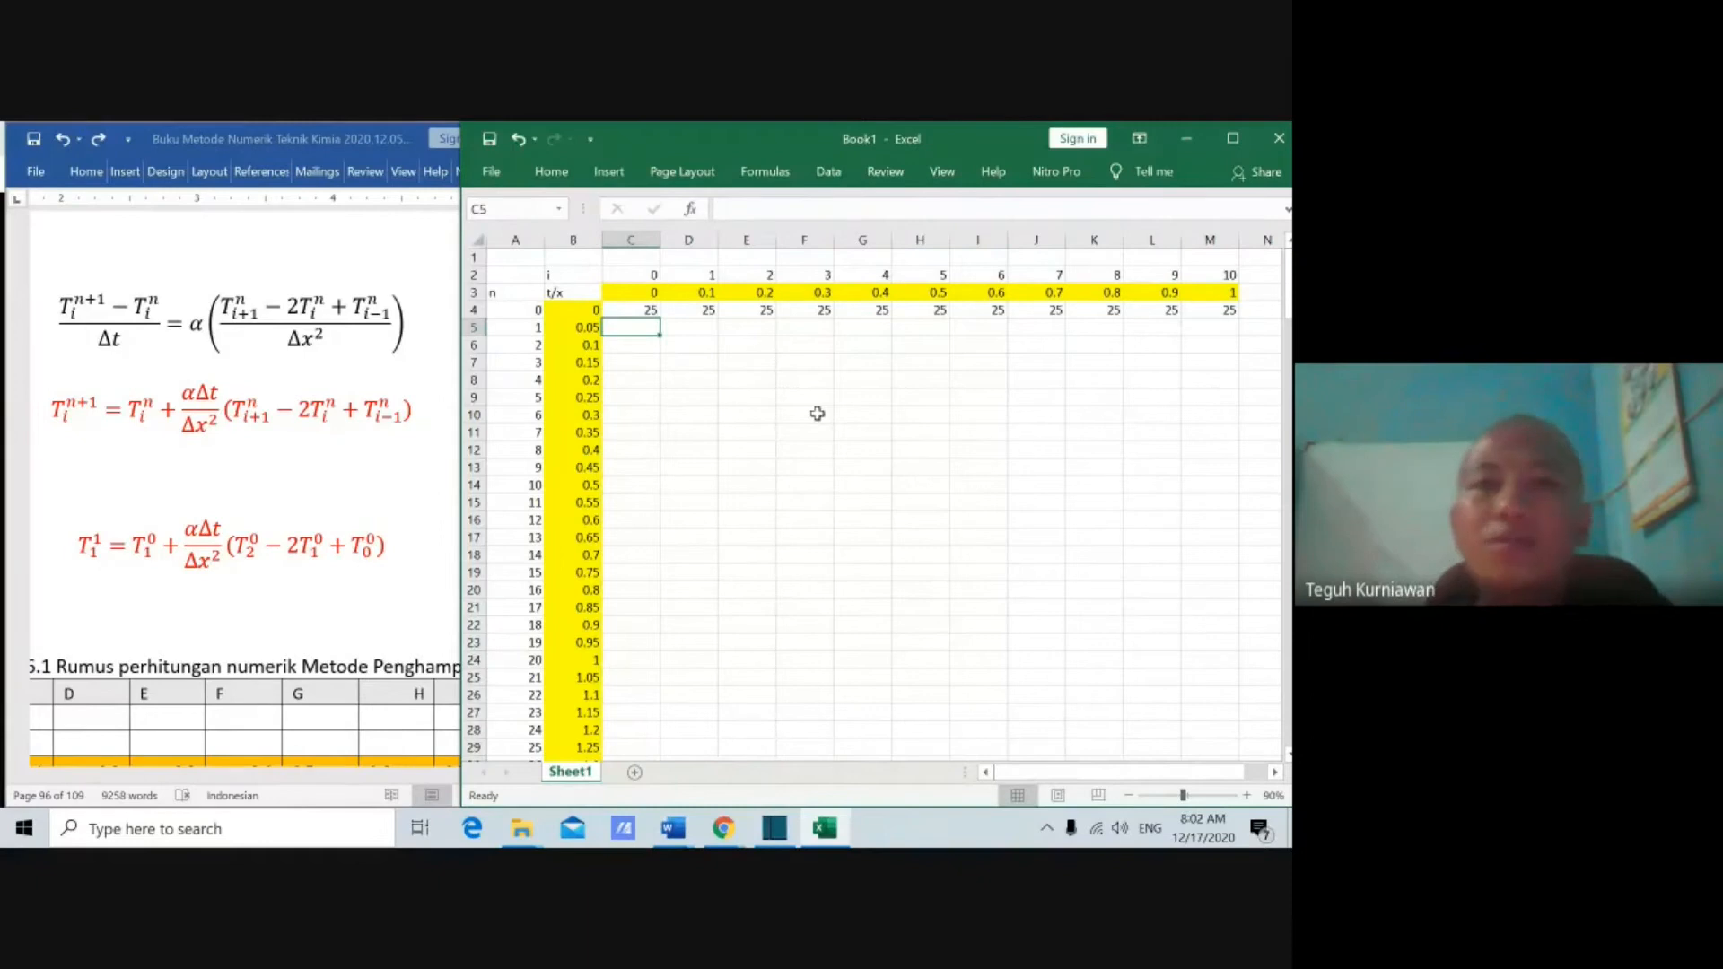
{"action": "type", "text": "120"}
{"action": "key", "text": "Return"}
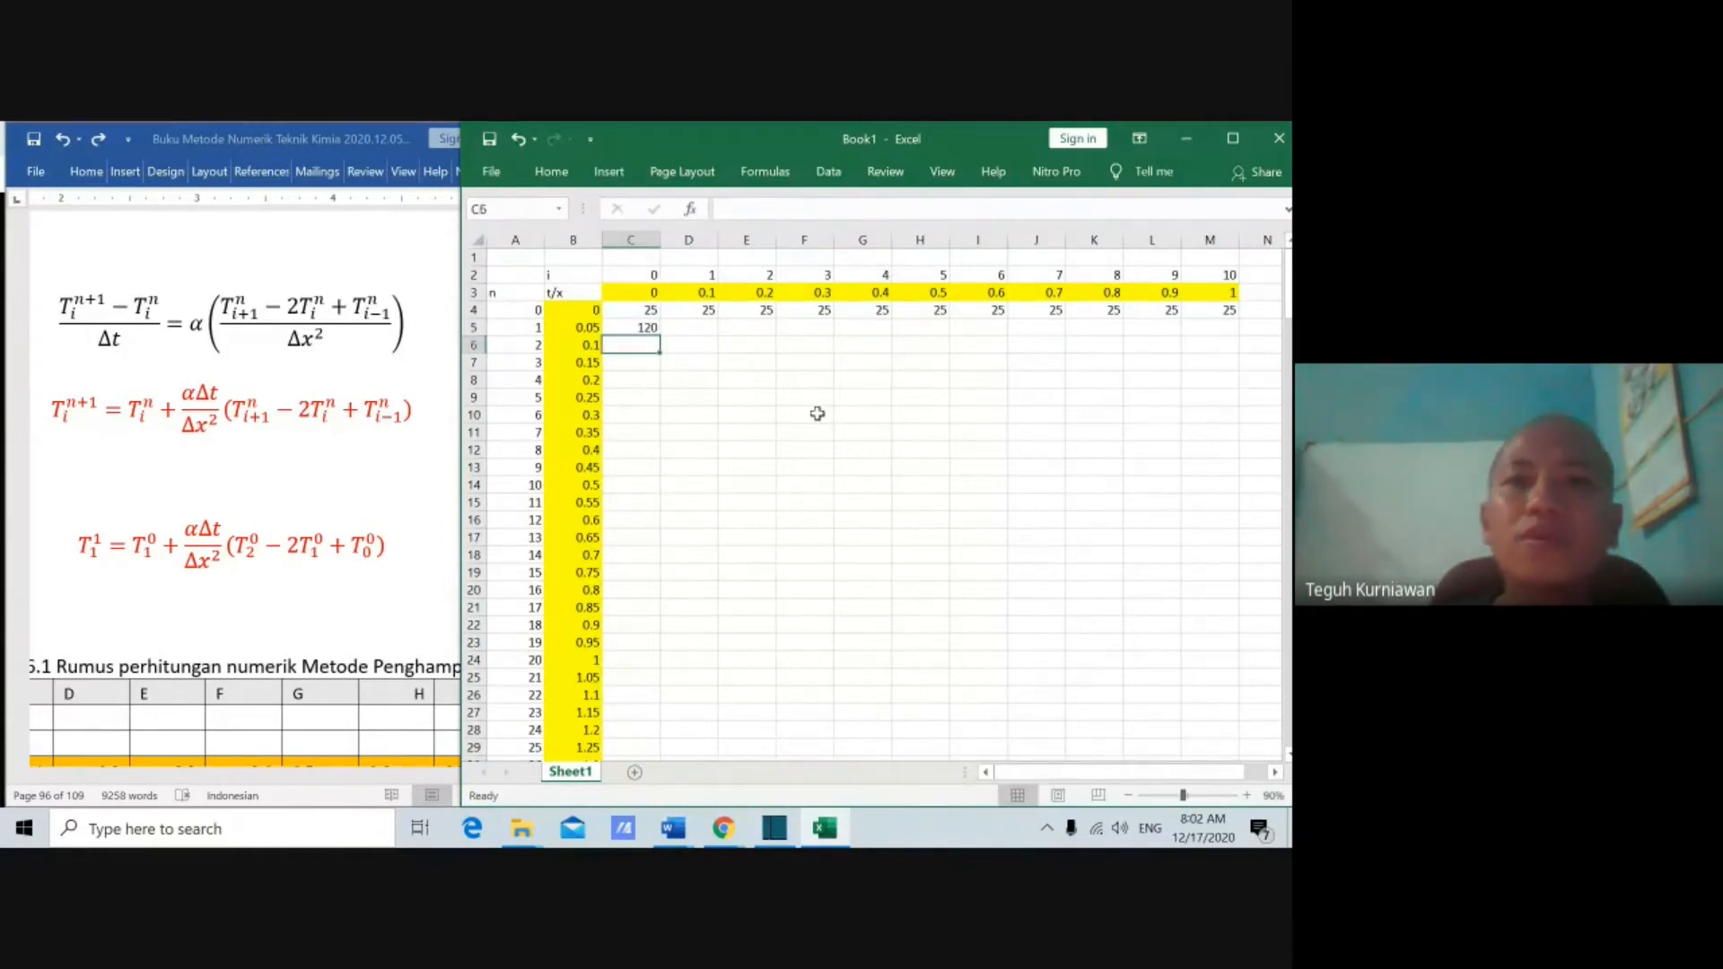
{"action": "left_click", "coordinate": [653, 328]}
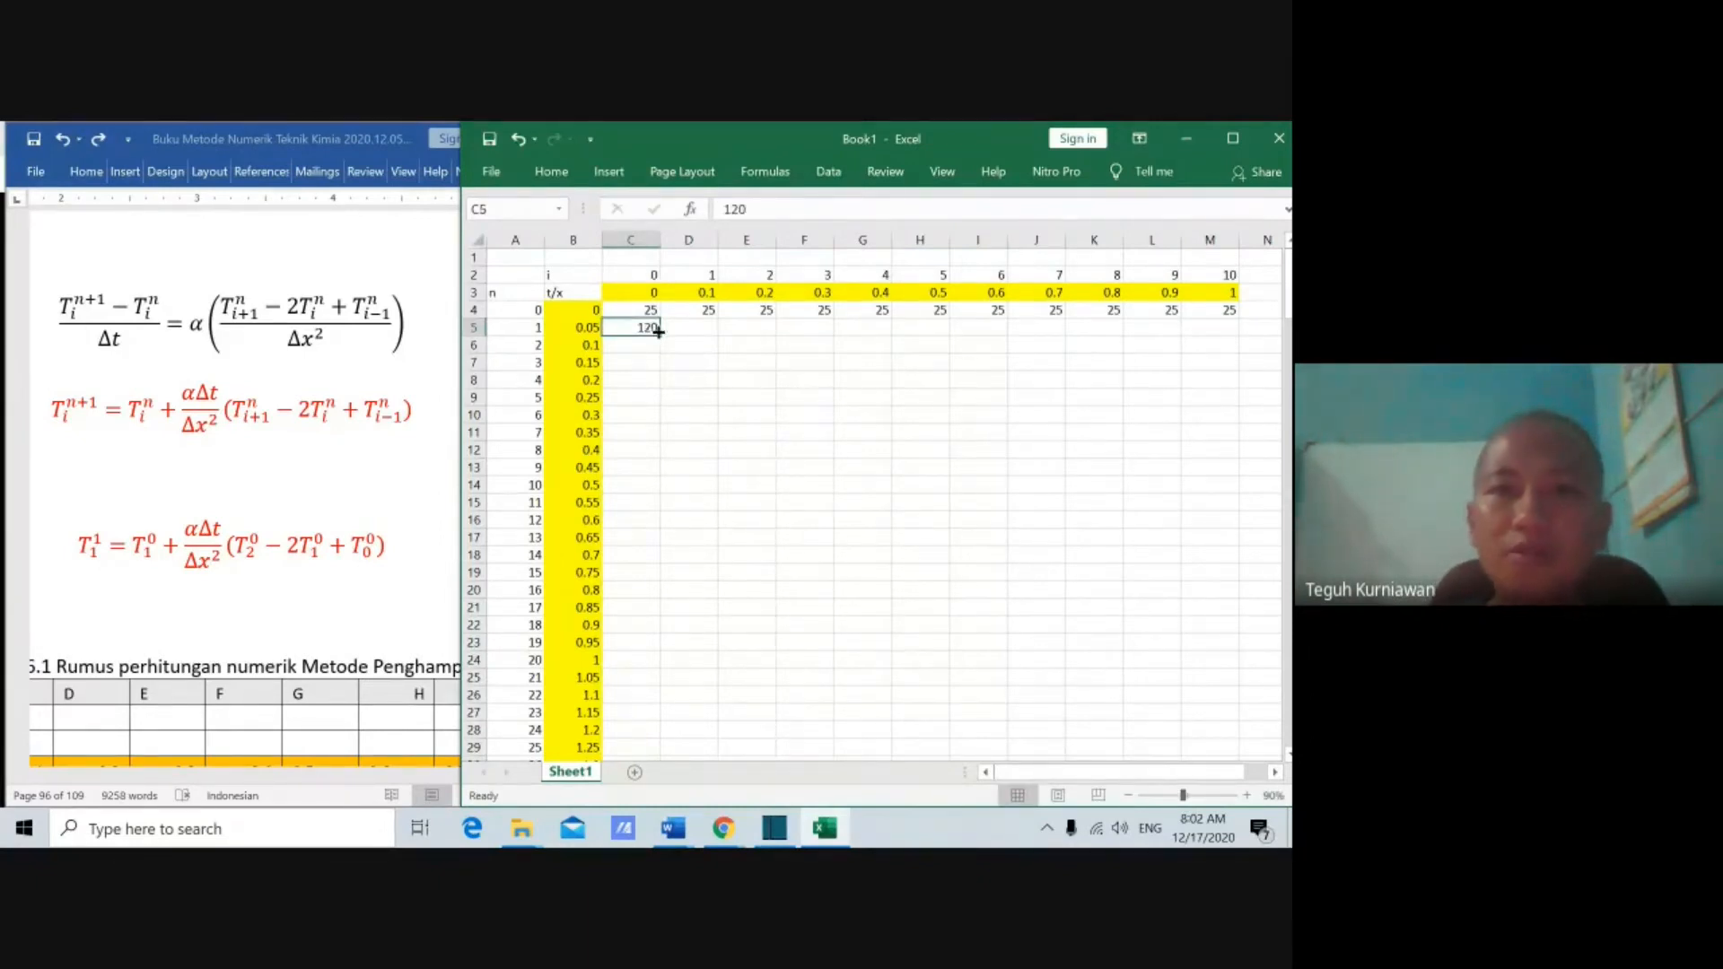
{"action": "left_click", "coordinate": [648, 241]}
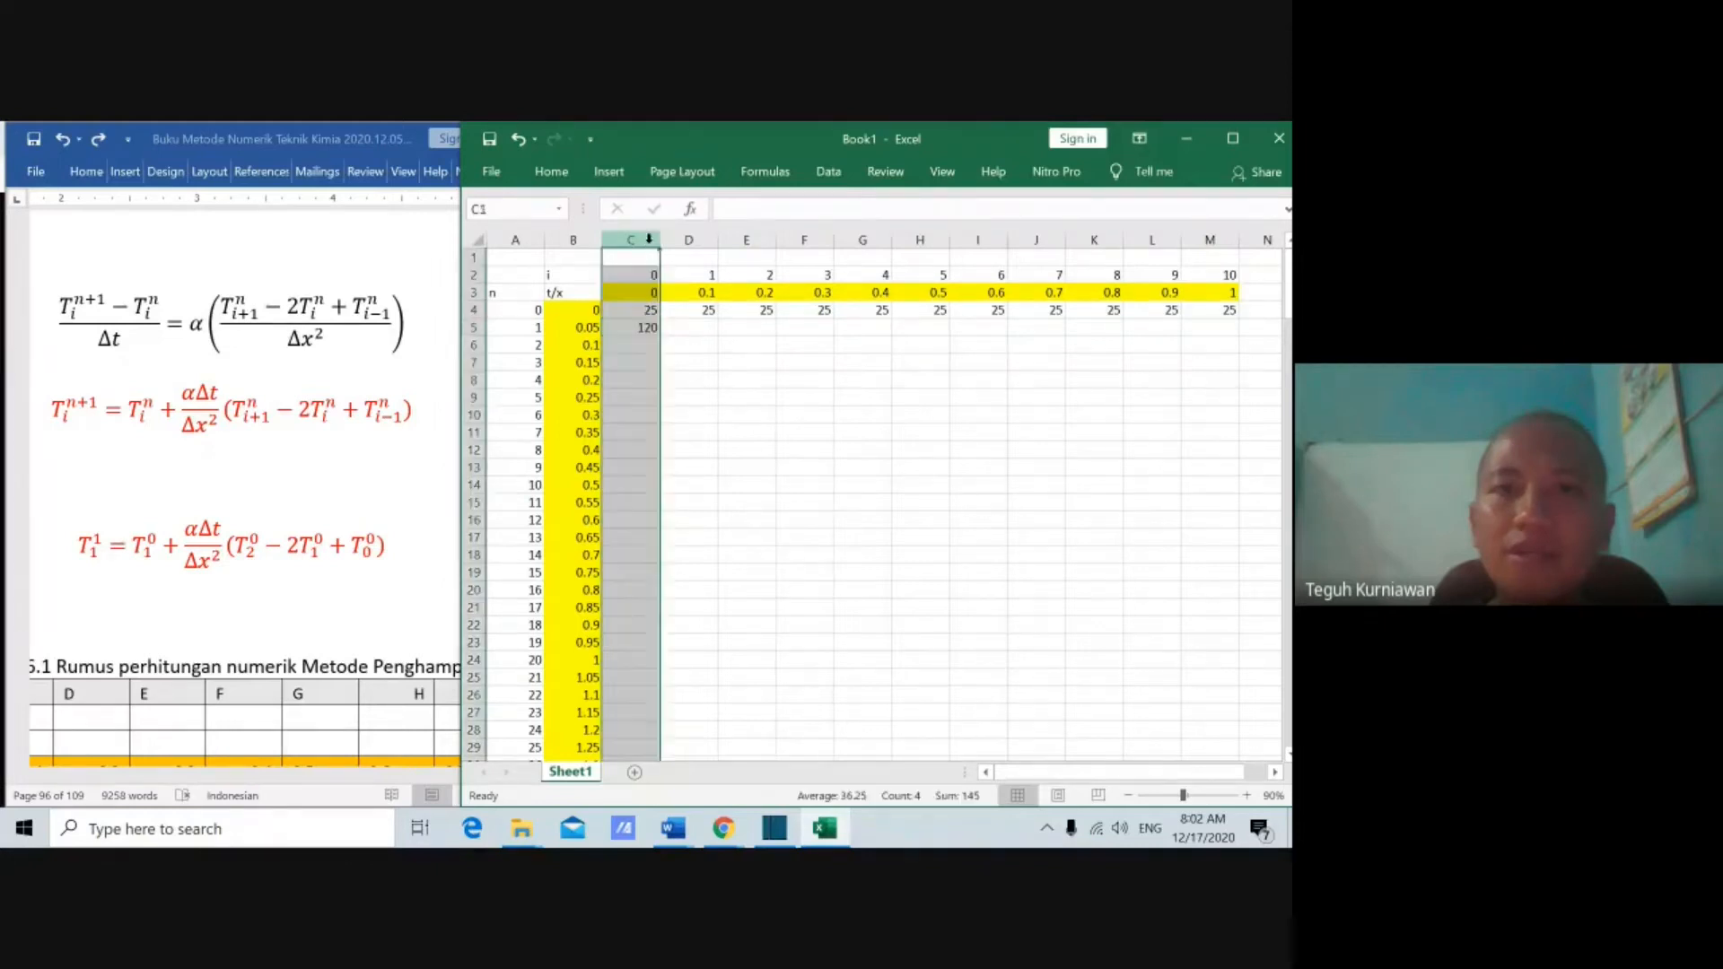
{"action": "left_click", "coordinate": [650, 328]}
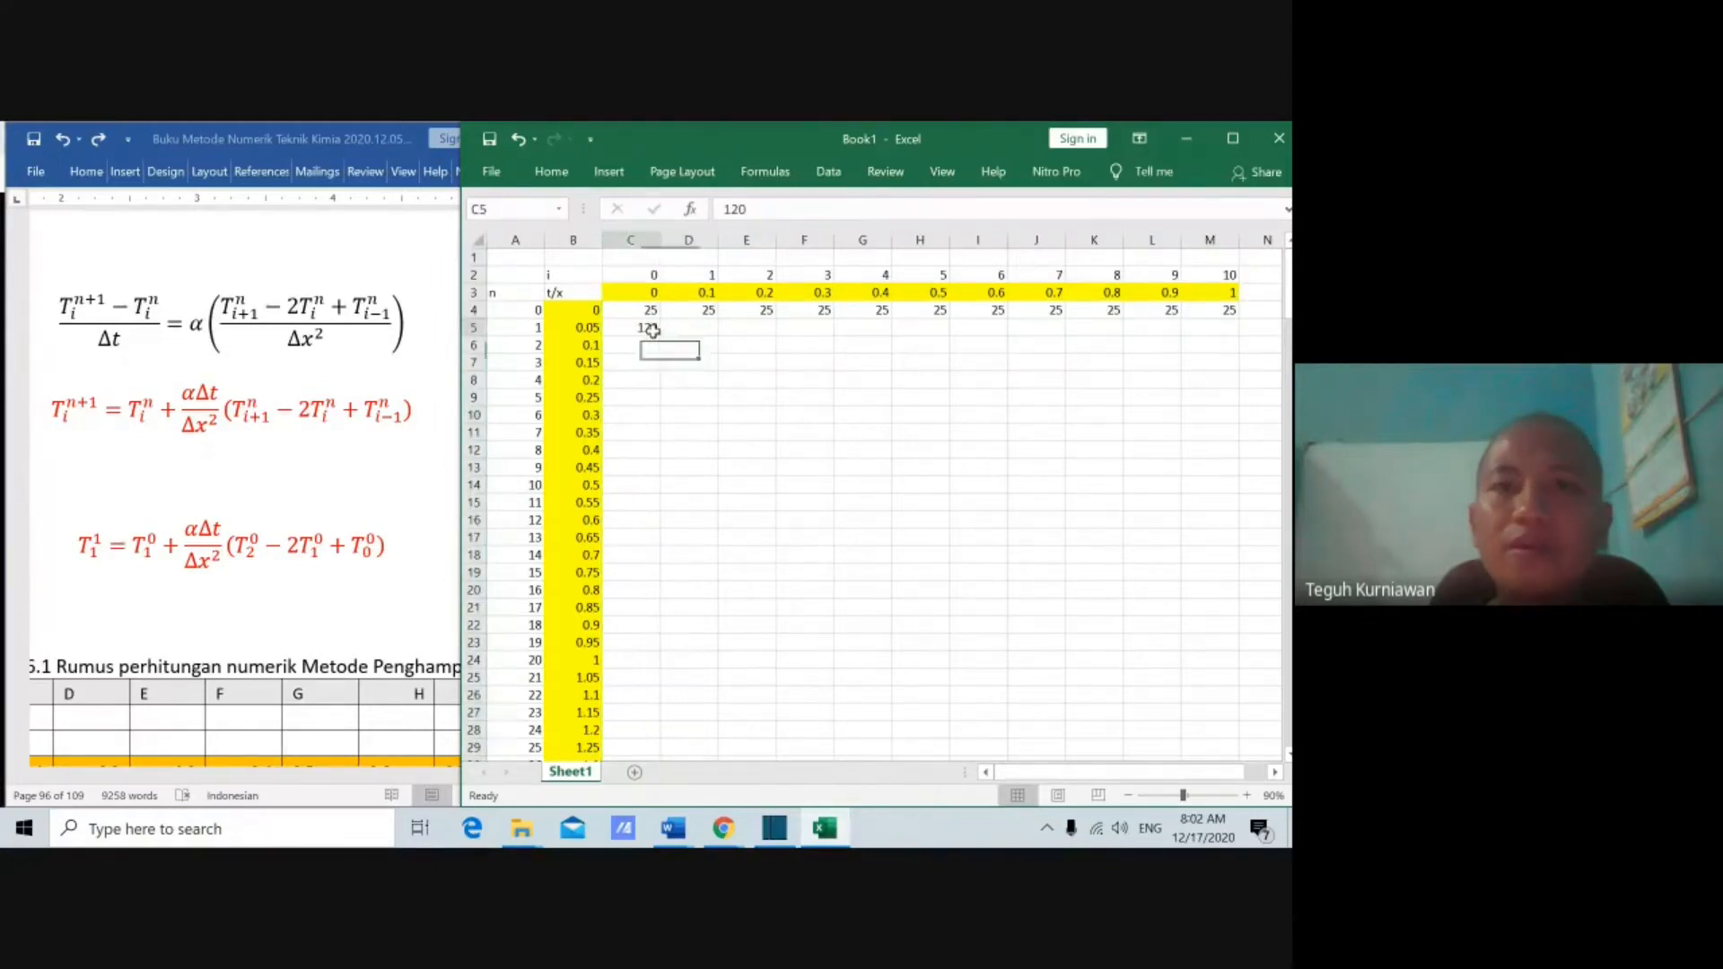
{"action": "left_click_drag", "start_coordinate": [658, 335], "coordinate": [592, 844]}
{"action": "left_click_drag", "start_coordinate": [586, 768], "coordinate": [610, 721]}
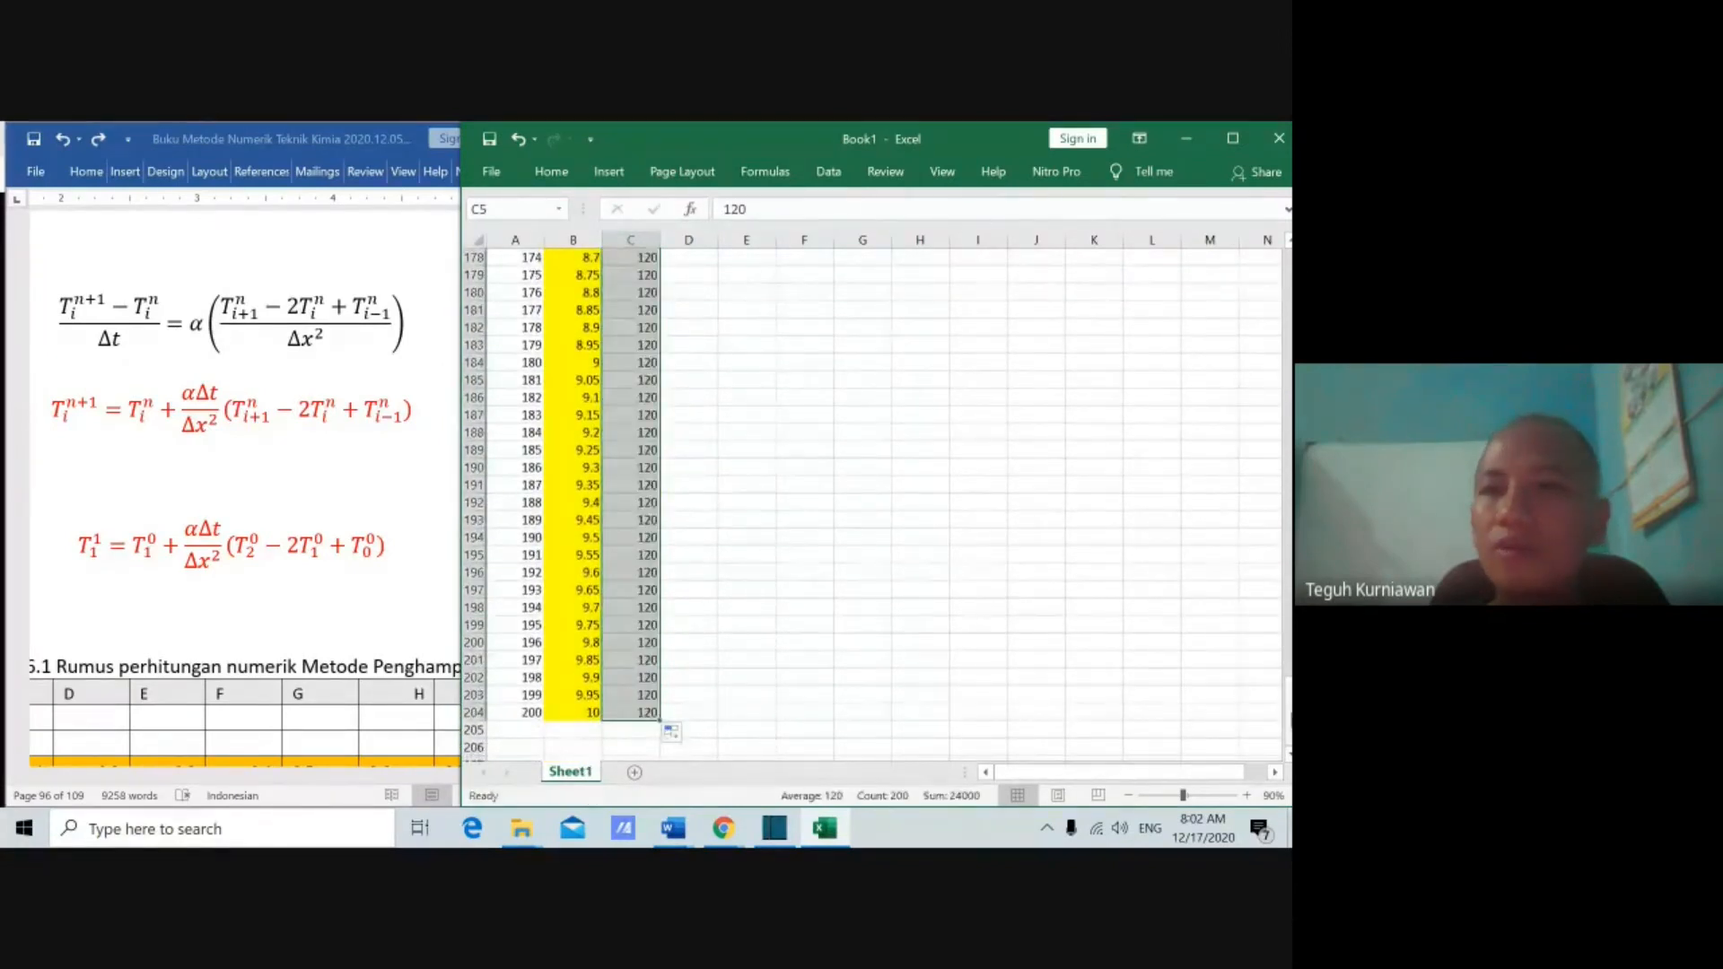
{"action": "left_click_drag", "start_coordinate": [1290, 723], "coordinate": [1290, 296]}
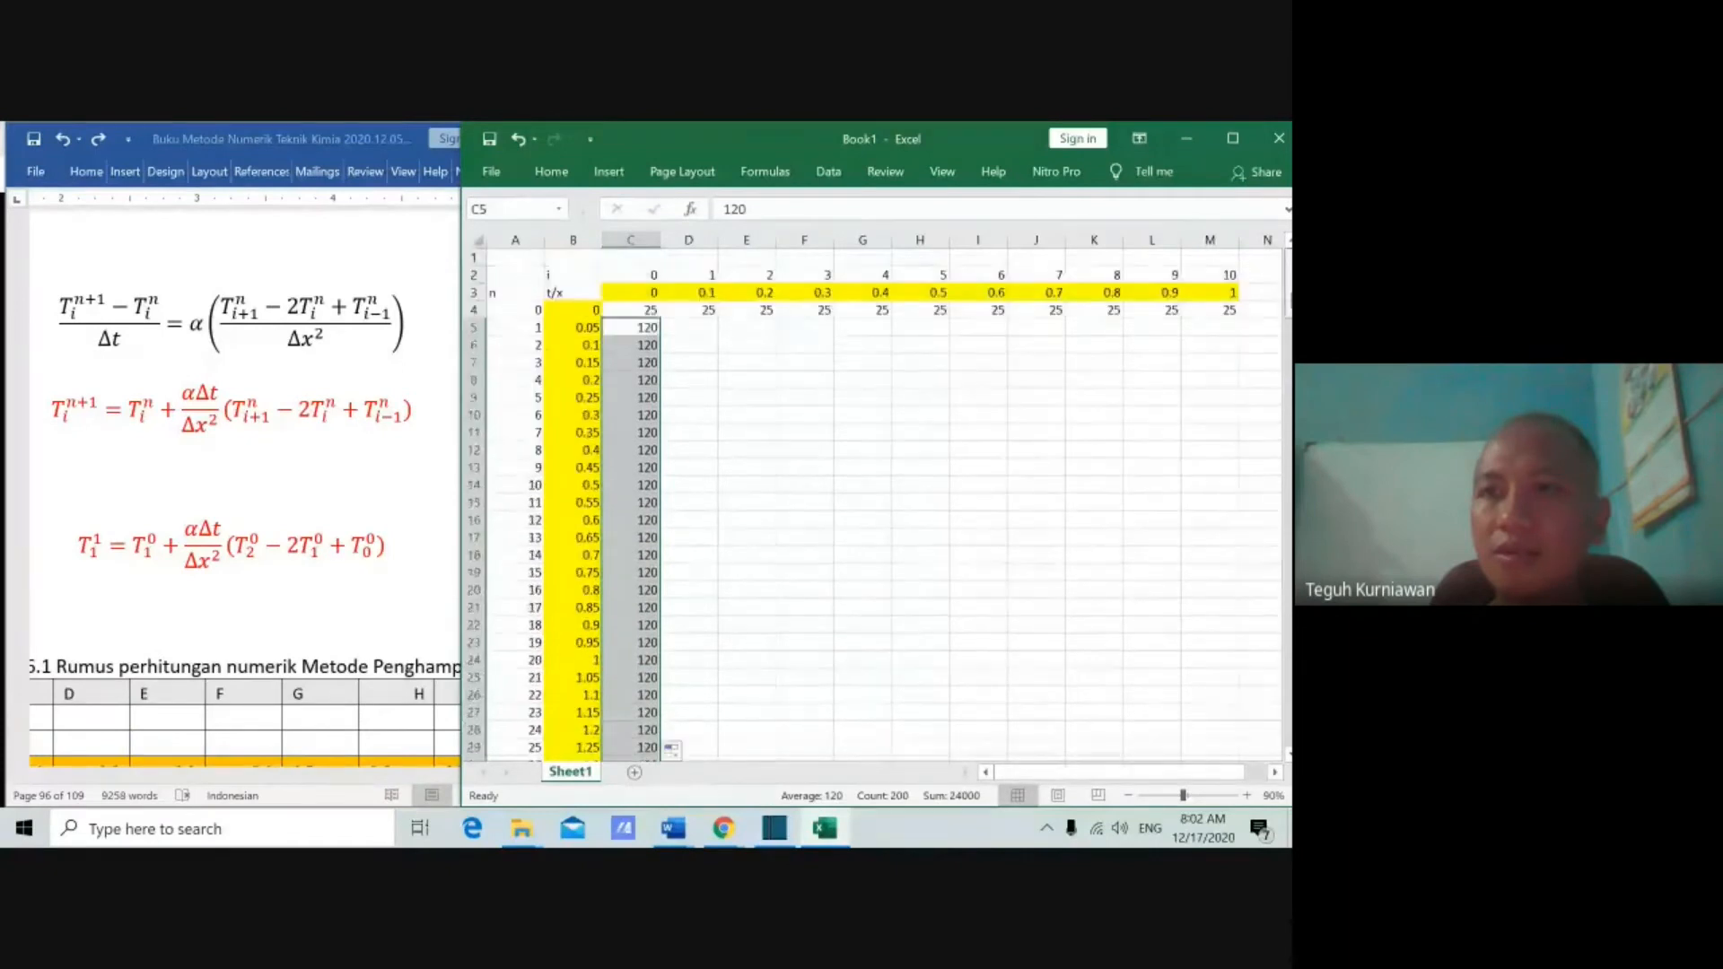
Step: Enter the boundary temperature 120 in M5 and copy it down the x = 1 column to M204
{"action": "left_click", "coordinate": [1222, 331]}
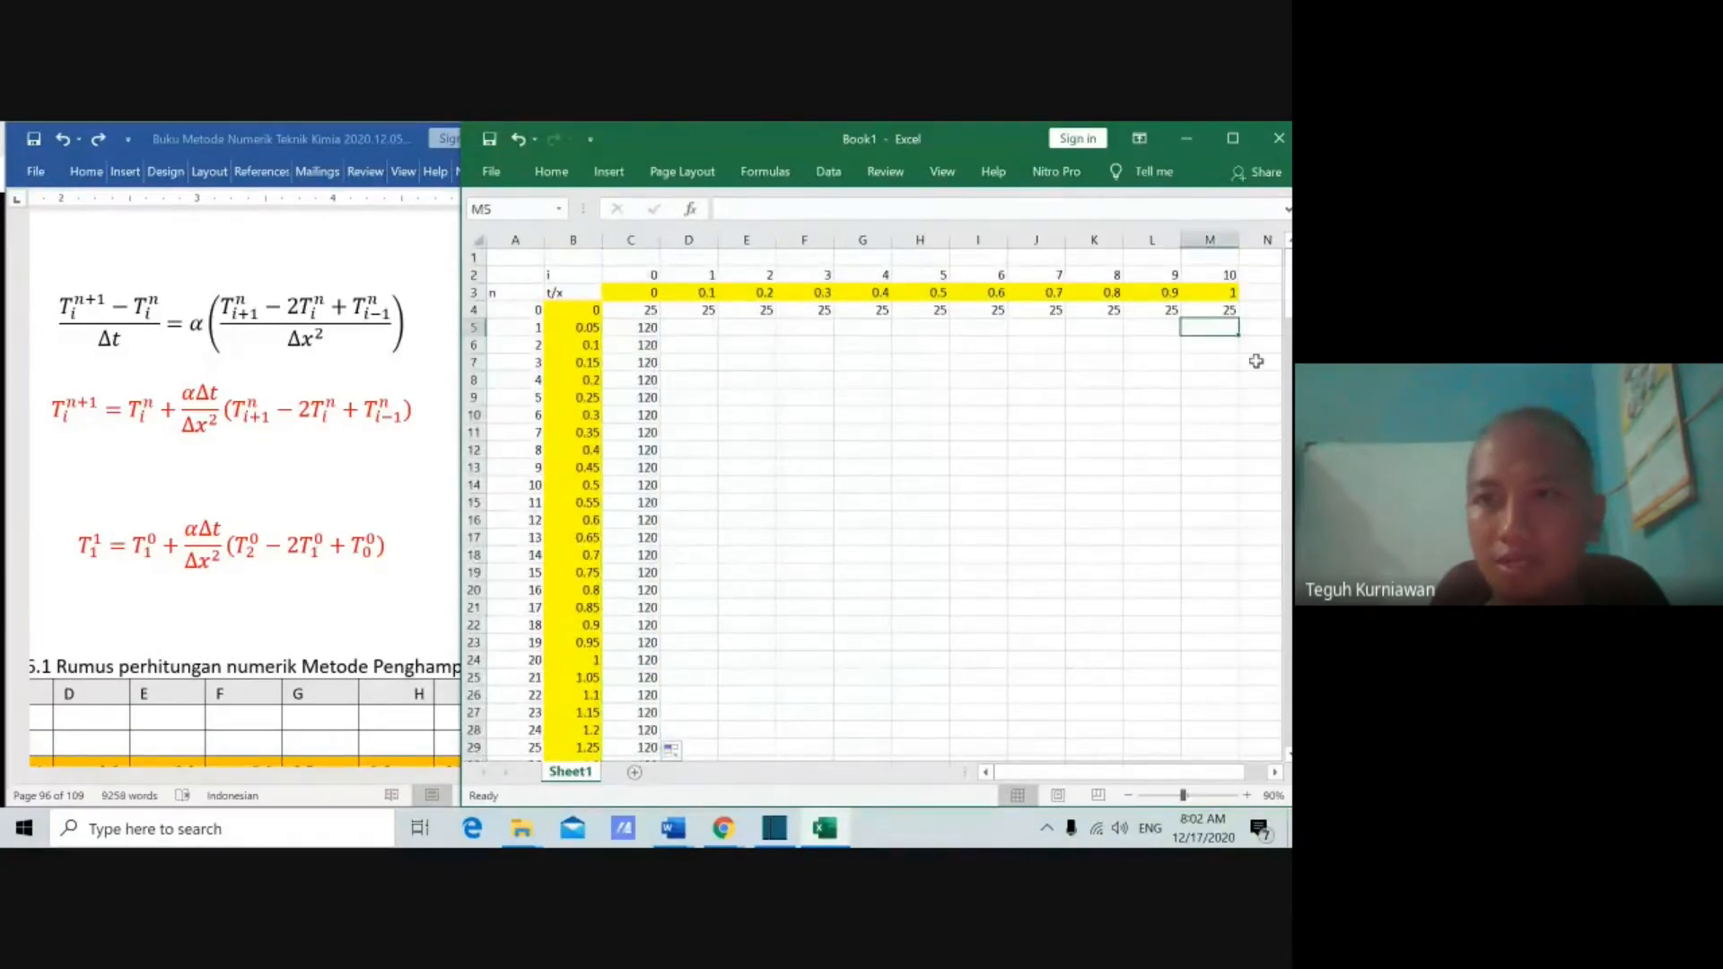
{"action": "type", "text": "120"}
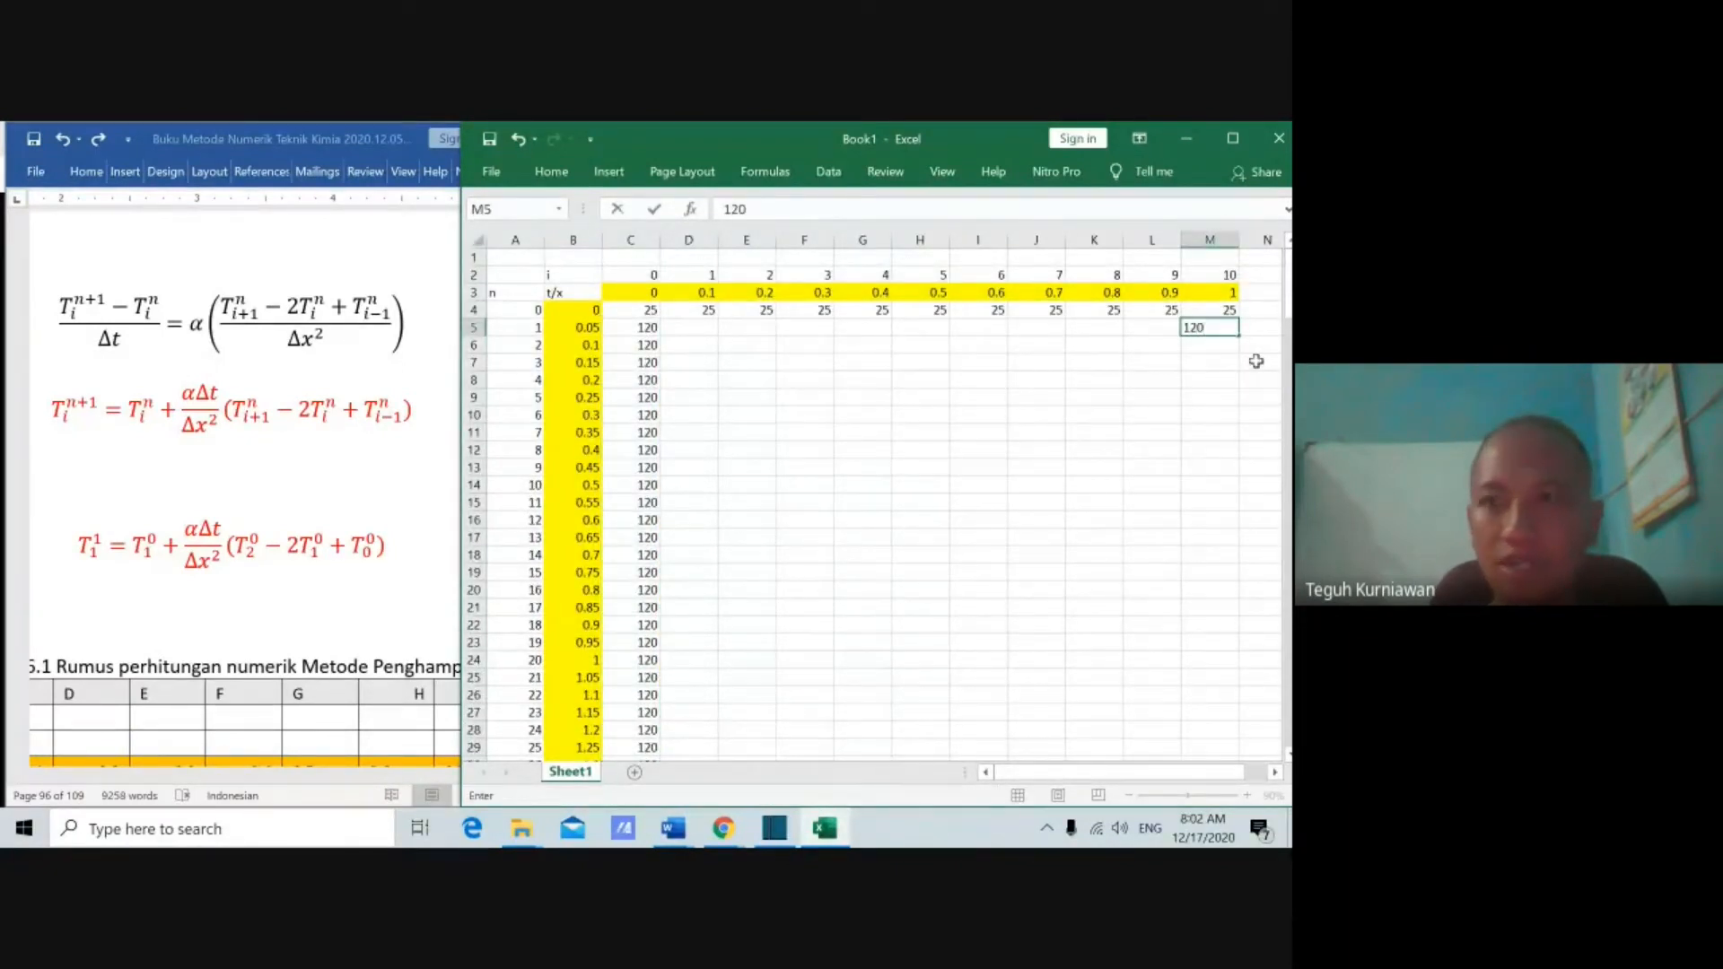
{"action": "key", "text": "Return"}
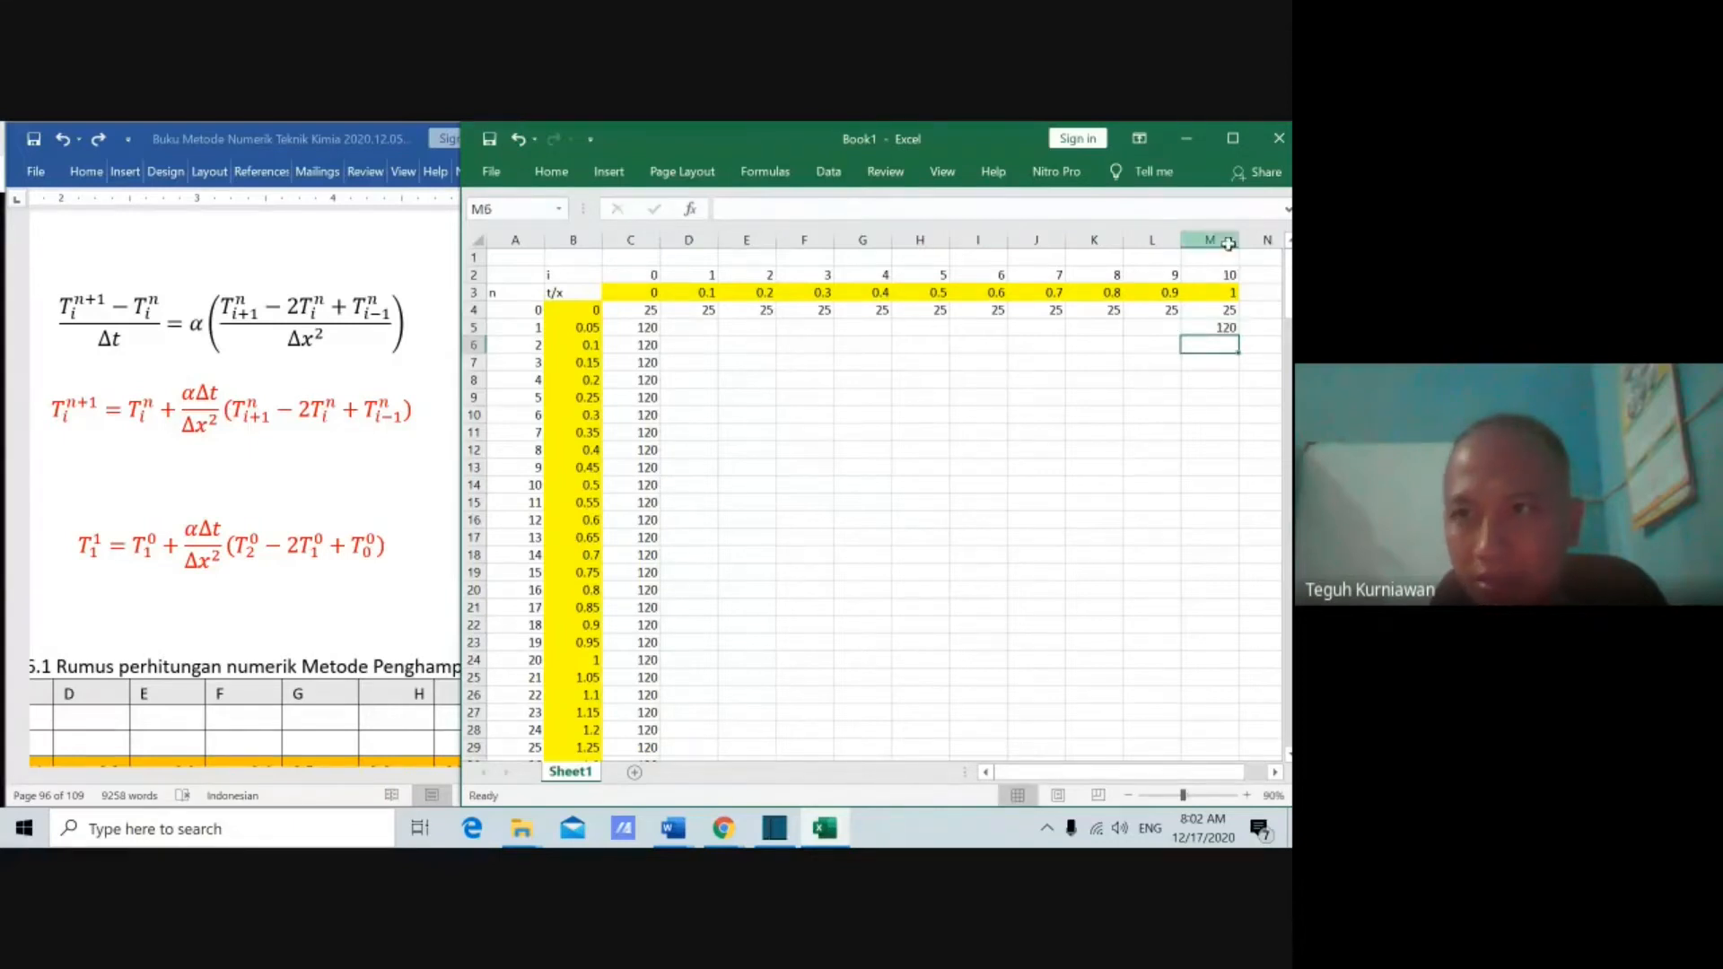
{"action": "left_click", "coordinate": [1228, 240]}
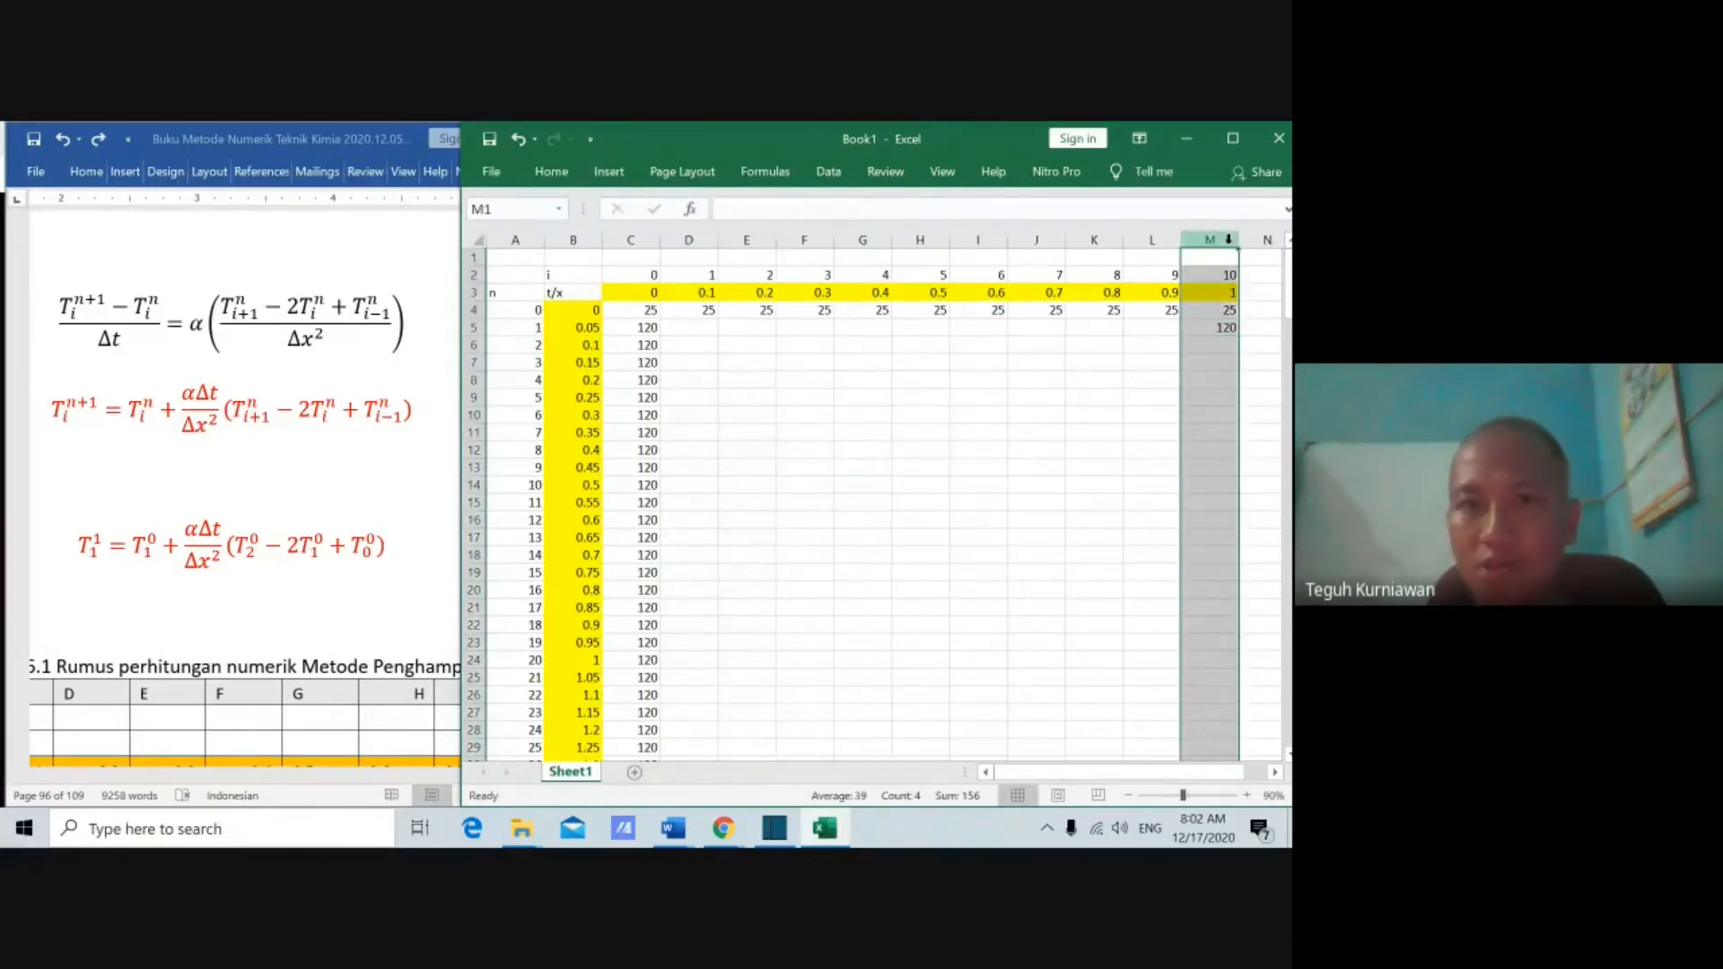
{"action": "left_click", "coordinate": [1227, 349]}
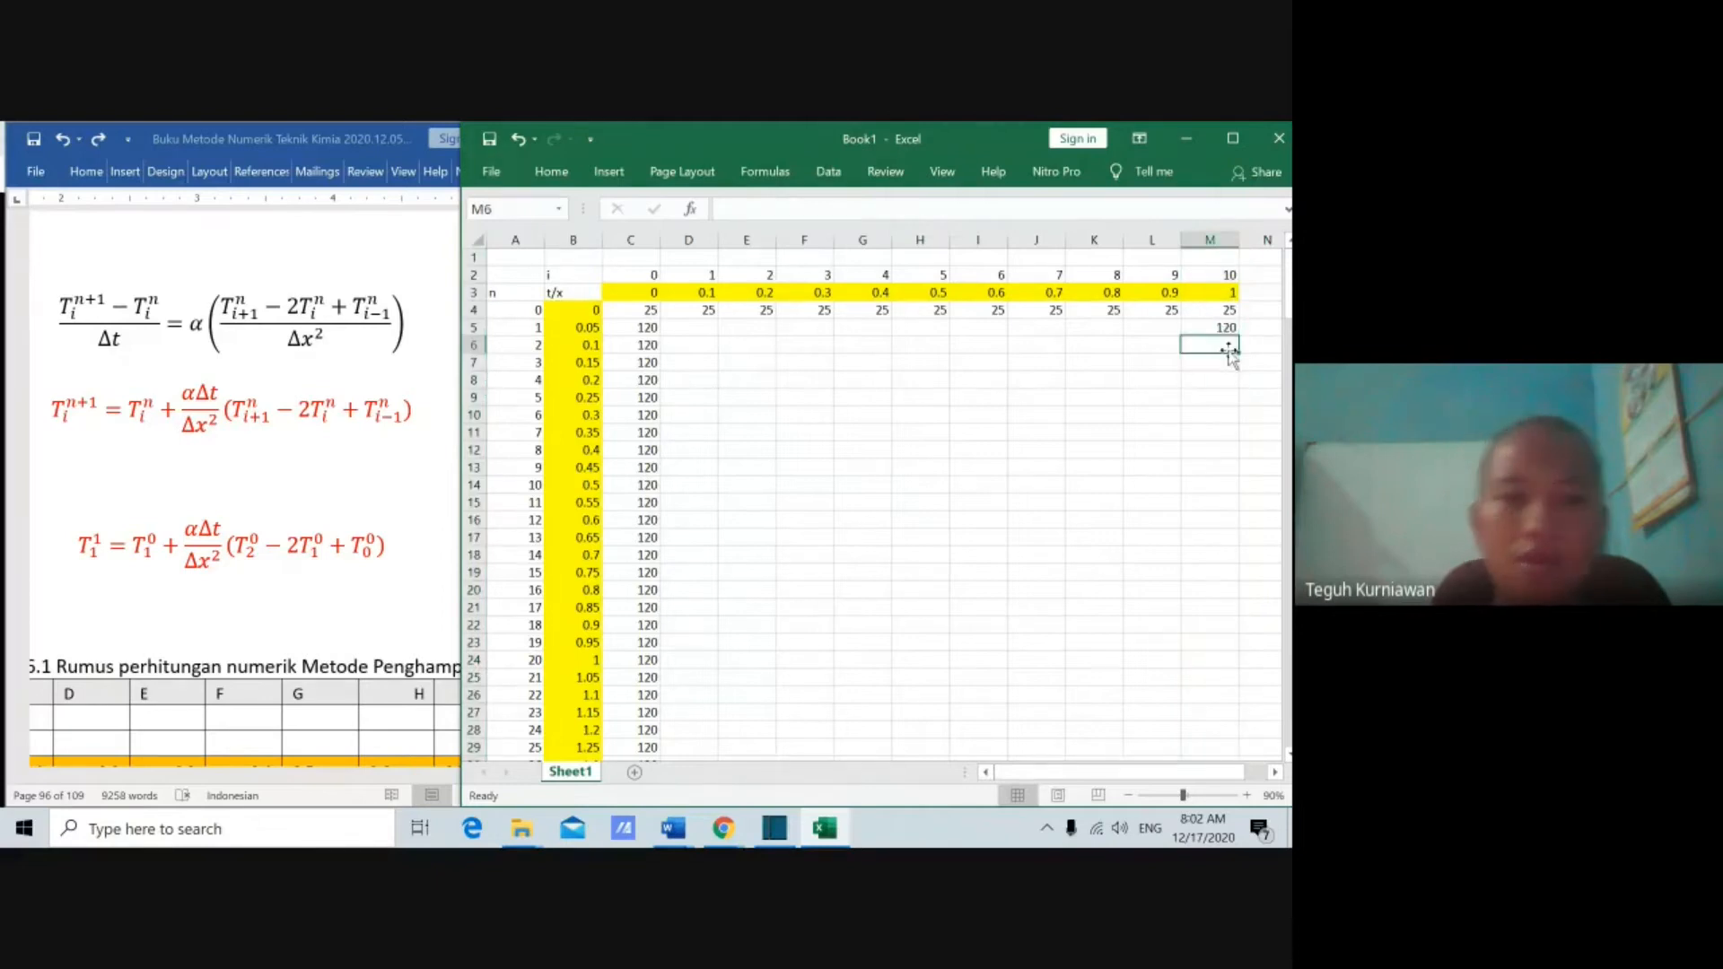
{"action": "type", "text": "120"}
{"action": "key", "text": "Return"}
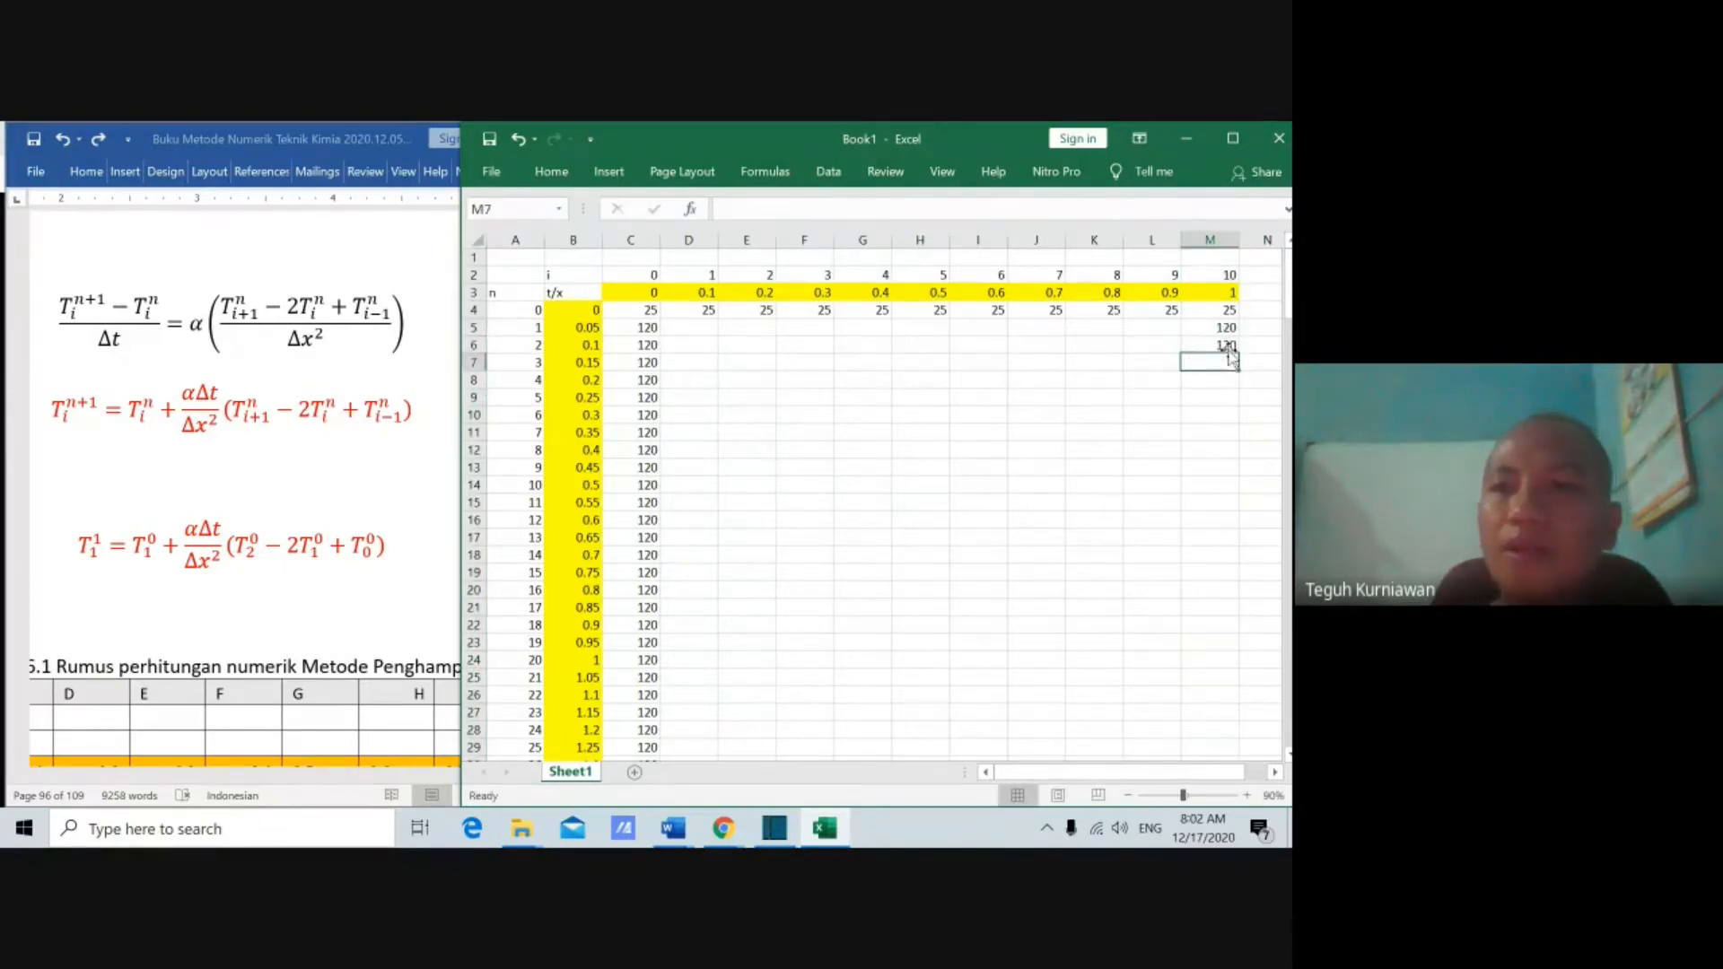
{"action": "left_click_drag", "start_coordinate": [1225, 328], "coordinate": [1291, 320]}
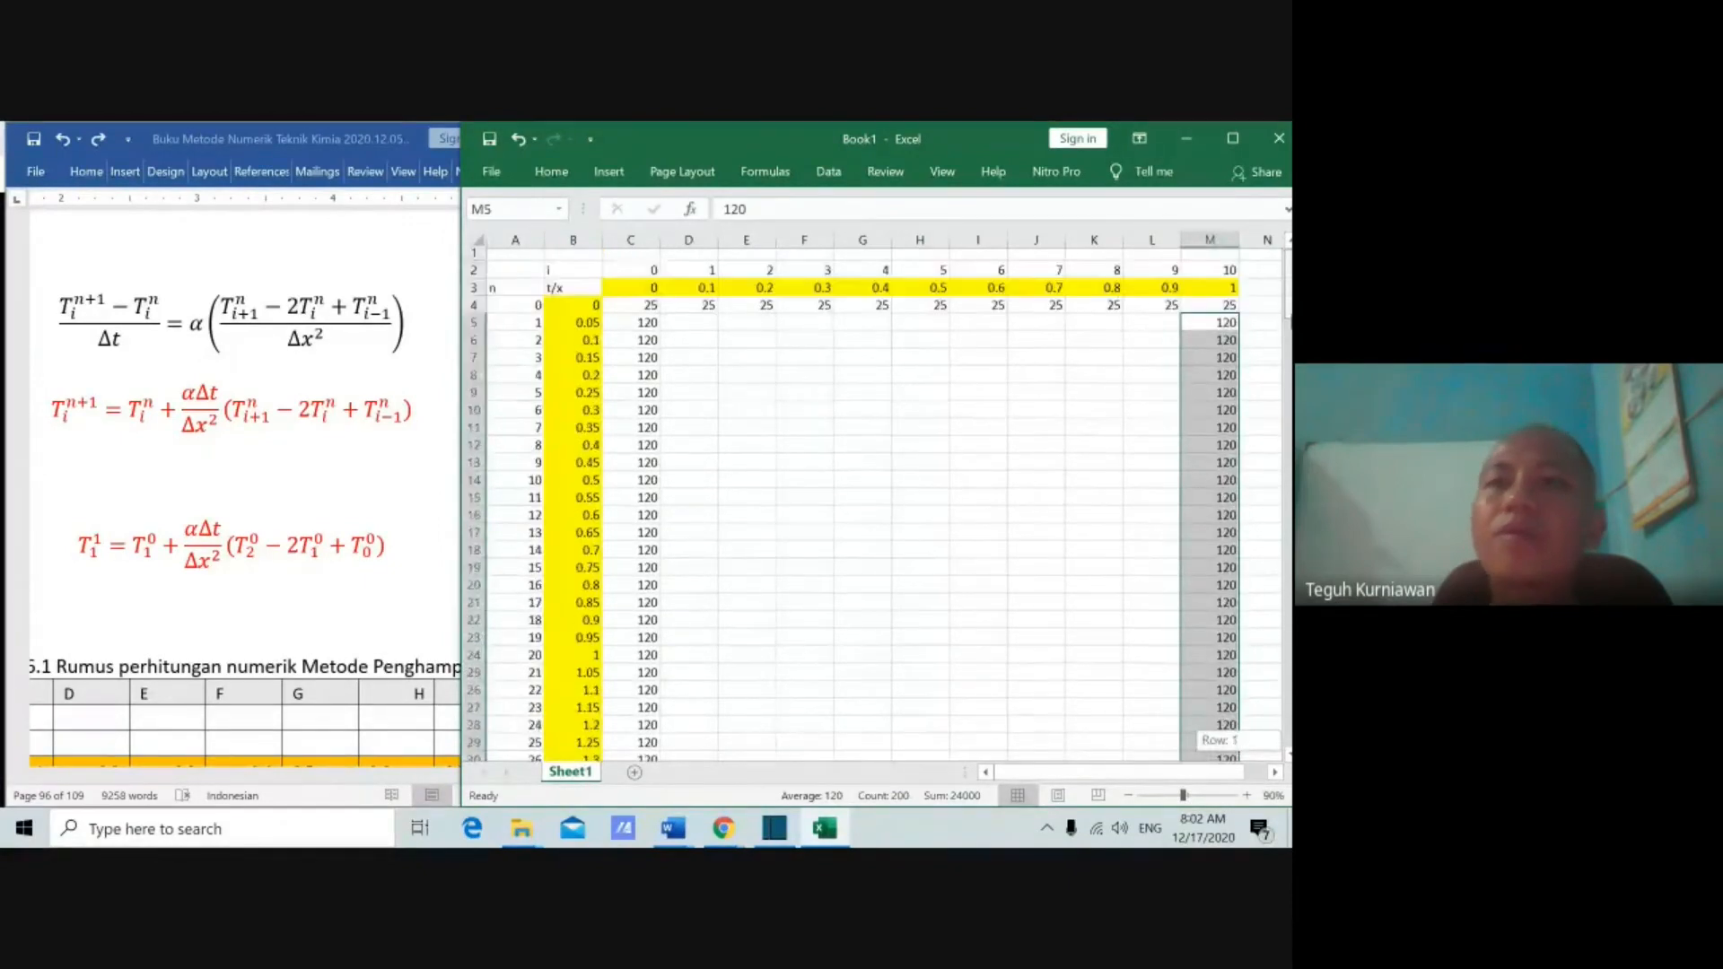
{"action": "left_click", "coordinate": [948, 417]}
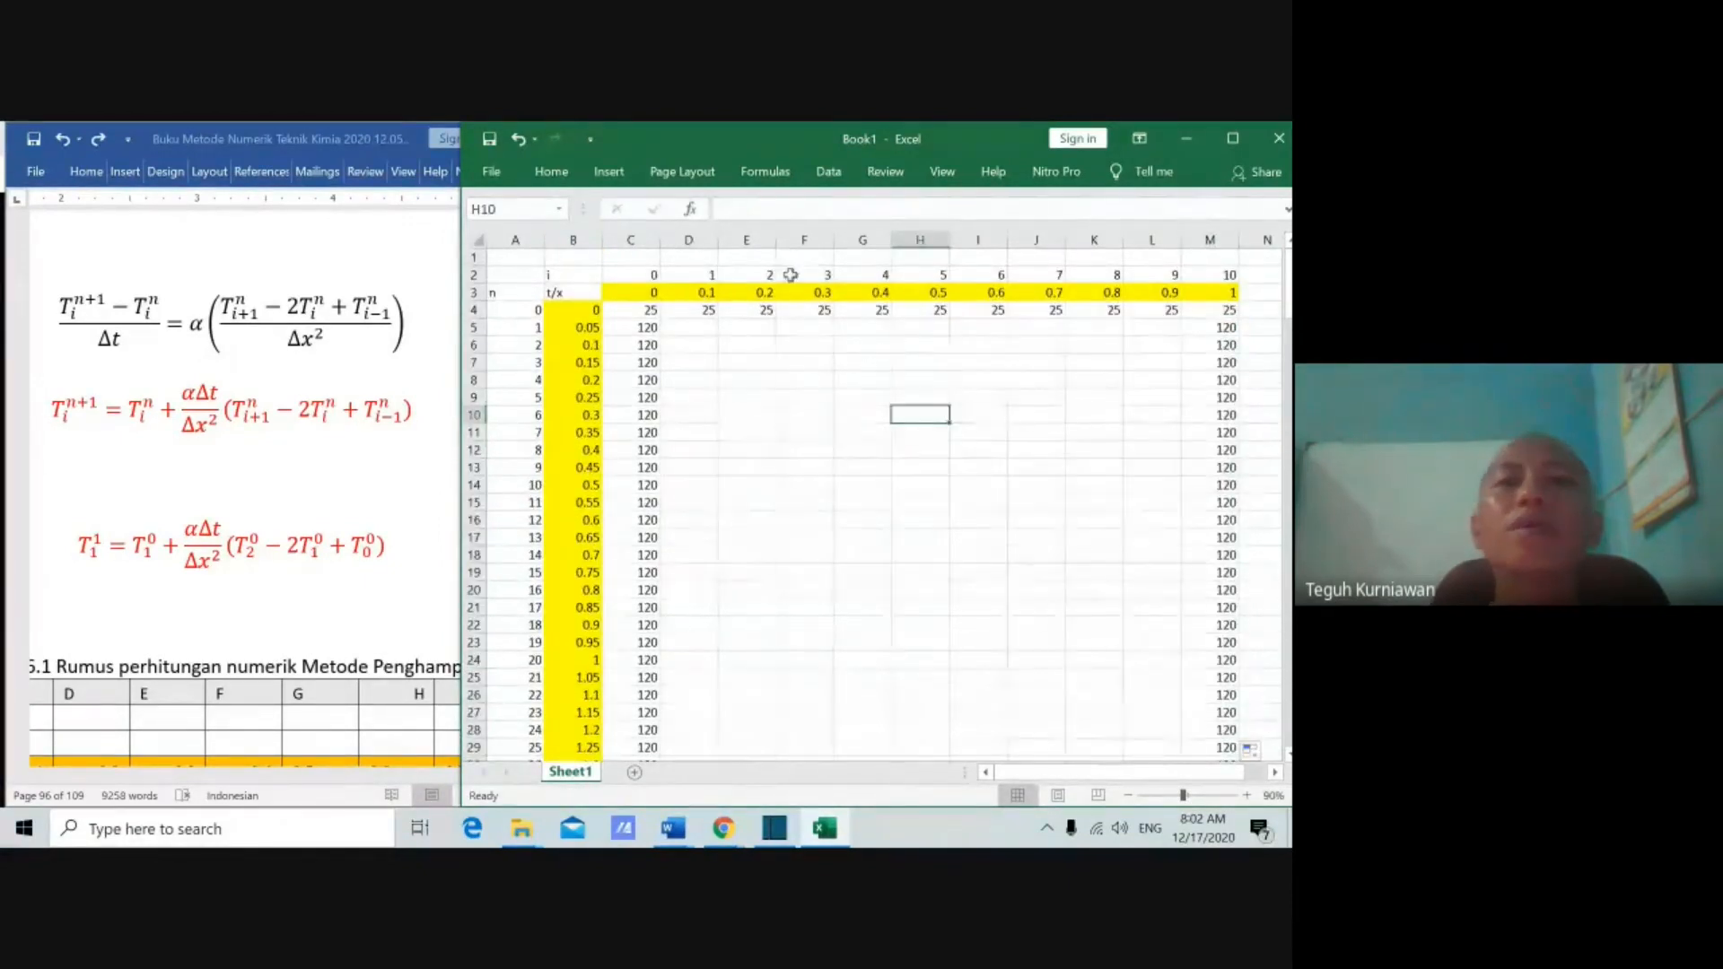
Step: Examine the general finite-difference equation and its n = 0, i = 1 form in the Word book against the worksheet's first empty node
{"action": "left_click", "coordinate": [699, 326]}
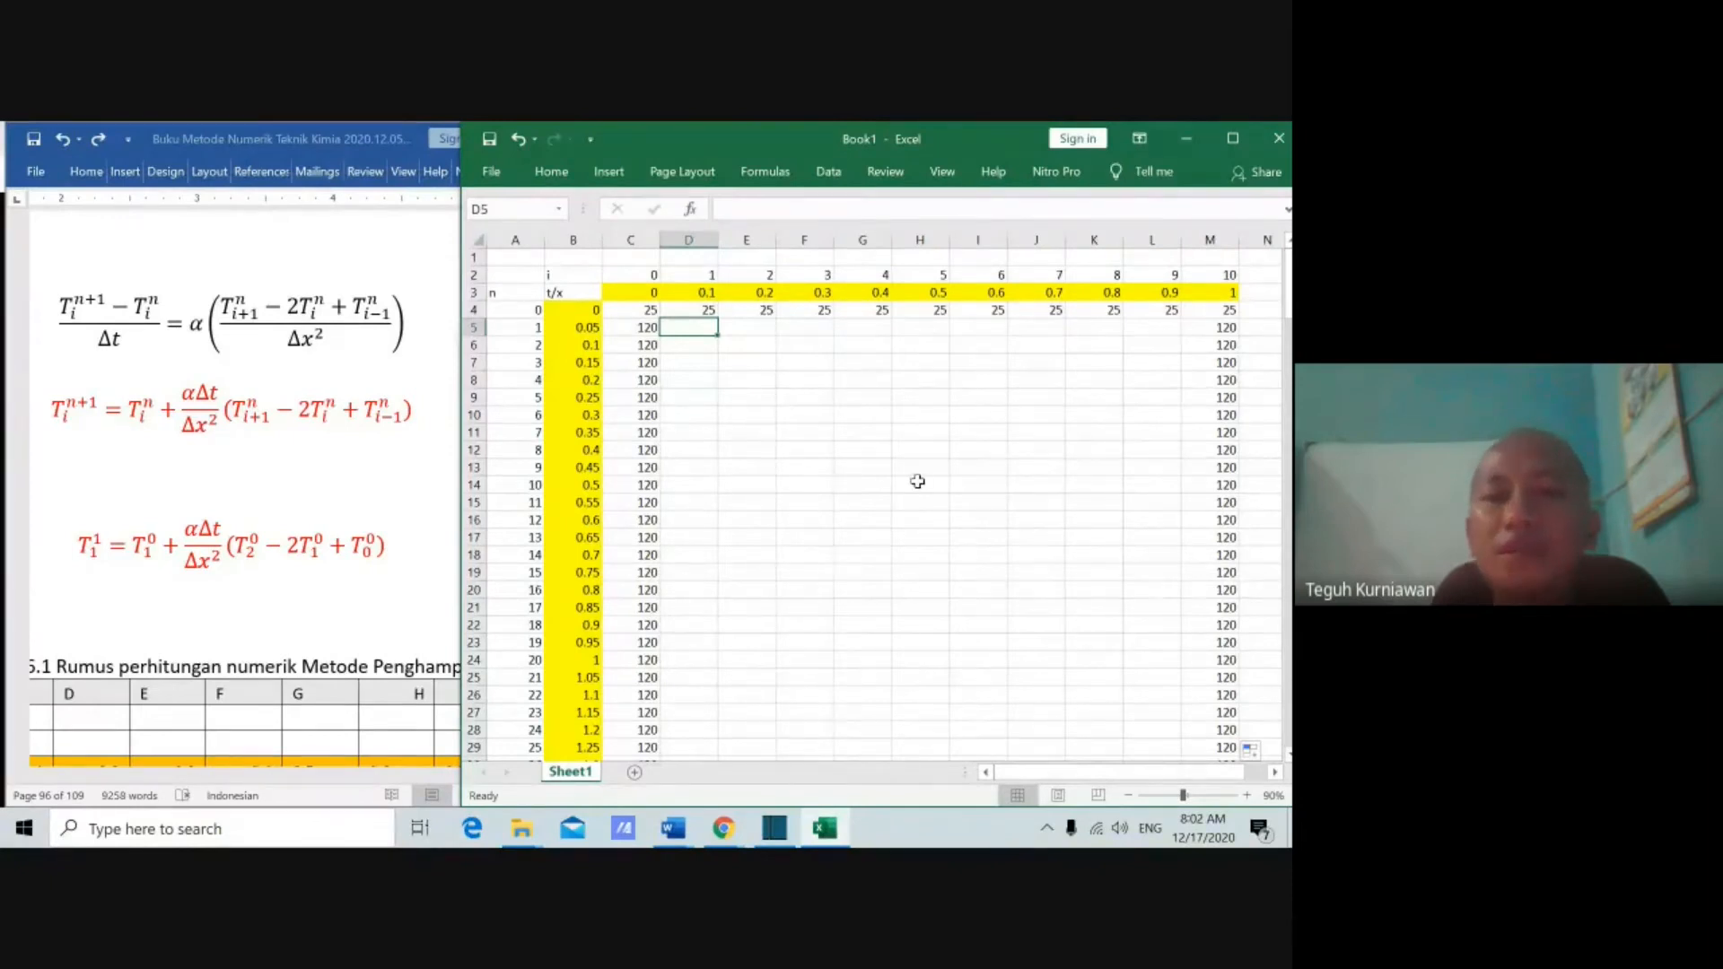
{"action": "left_click", "coordinate": [802, 376]}
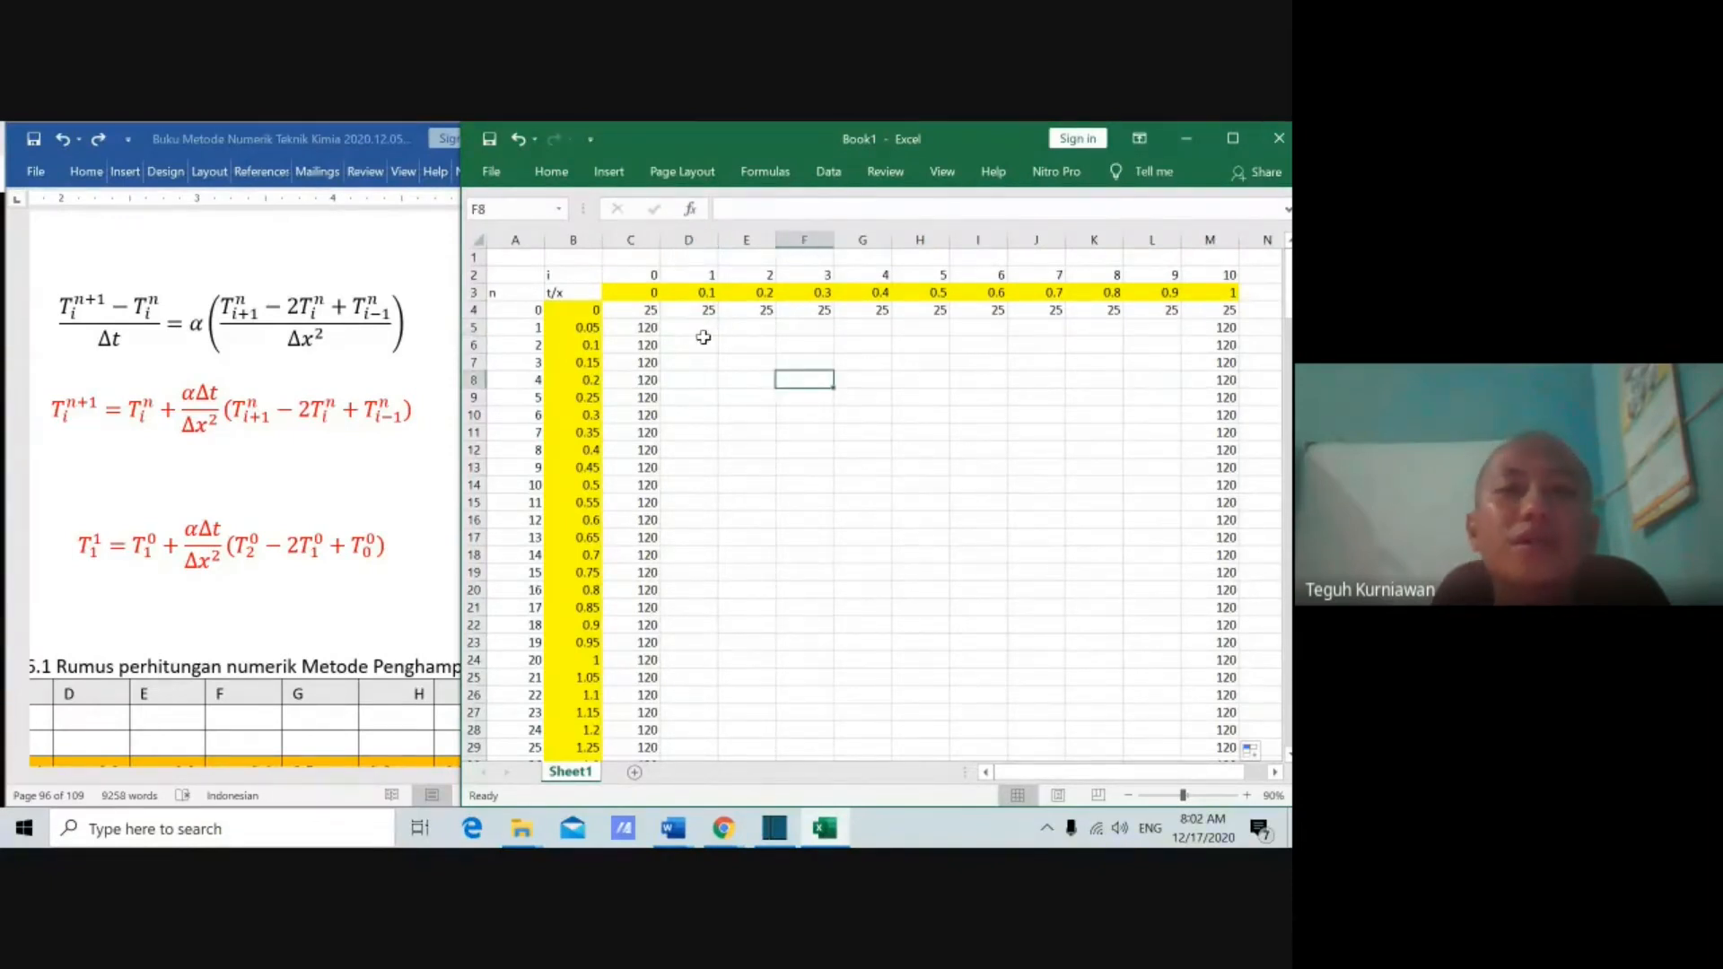
{"action": "left_click", "coordinate": [380, 426]}
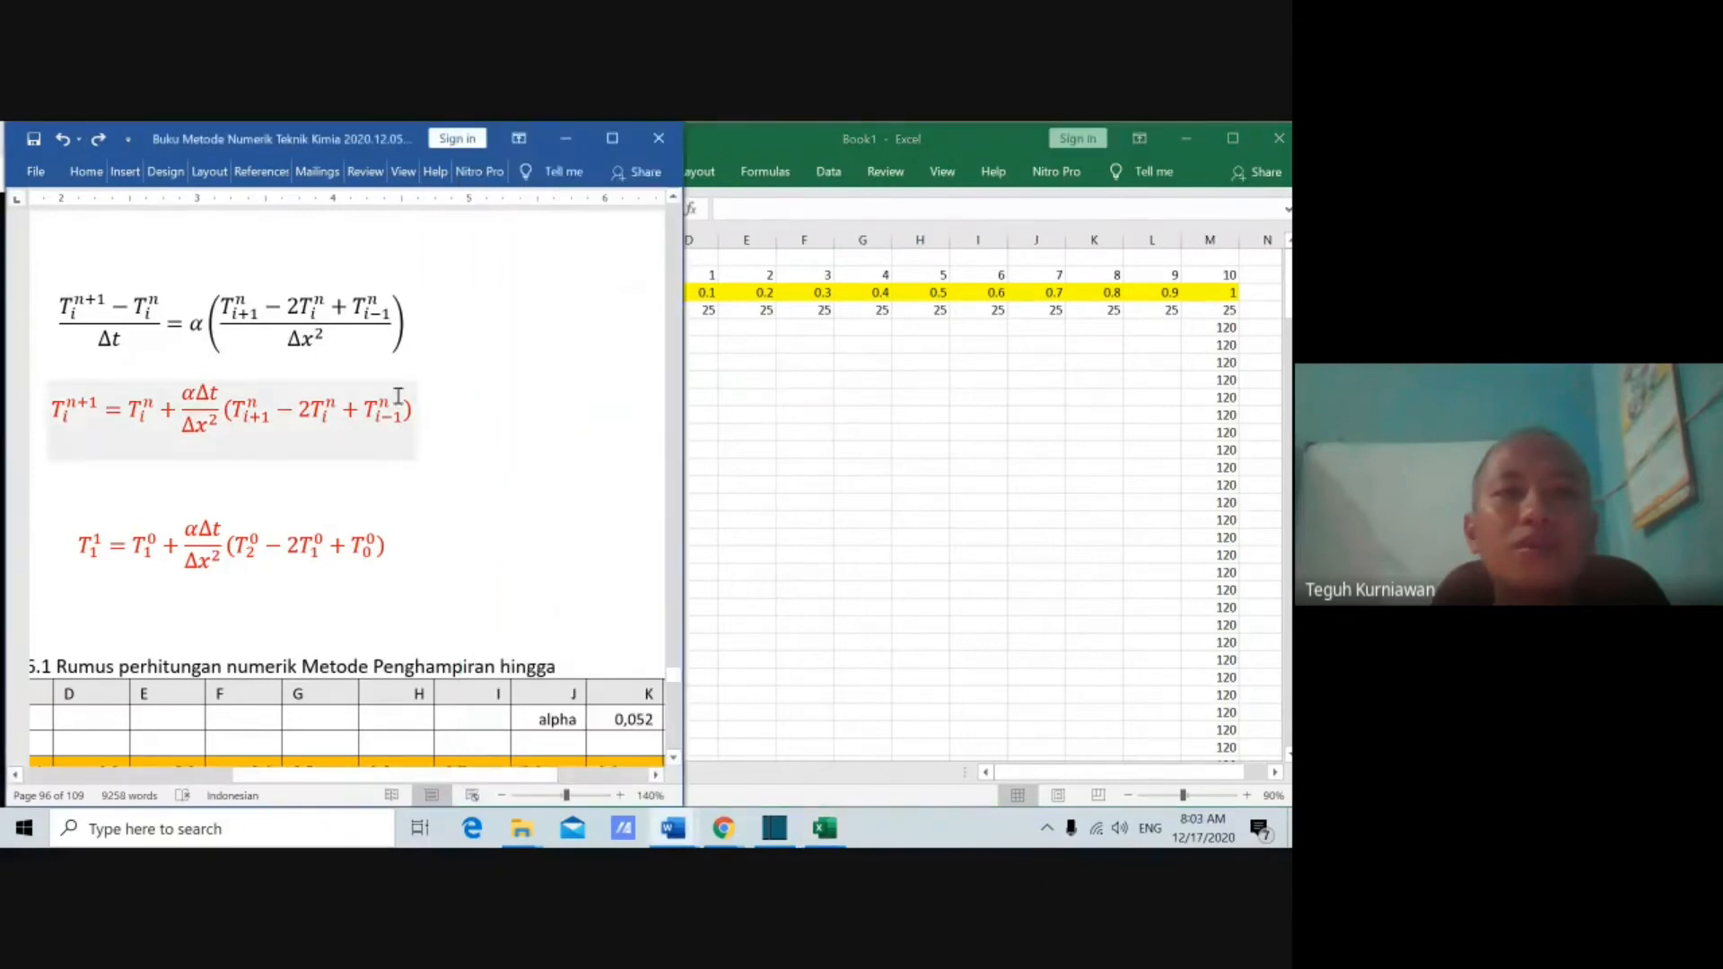
{"action": "left_click", "coordinate": [250, 335]}
{"action": "left_click_drag", "start_coordinate": [249, 335], "coordinate": [43, 324]}
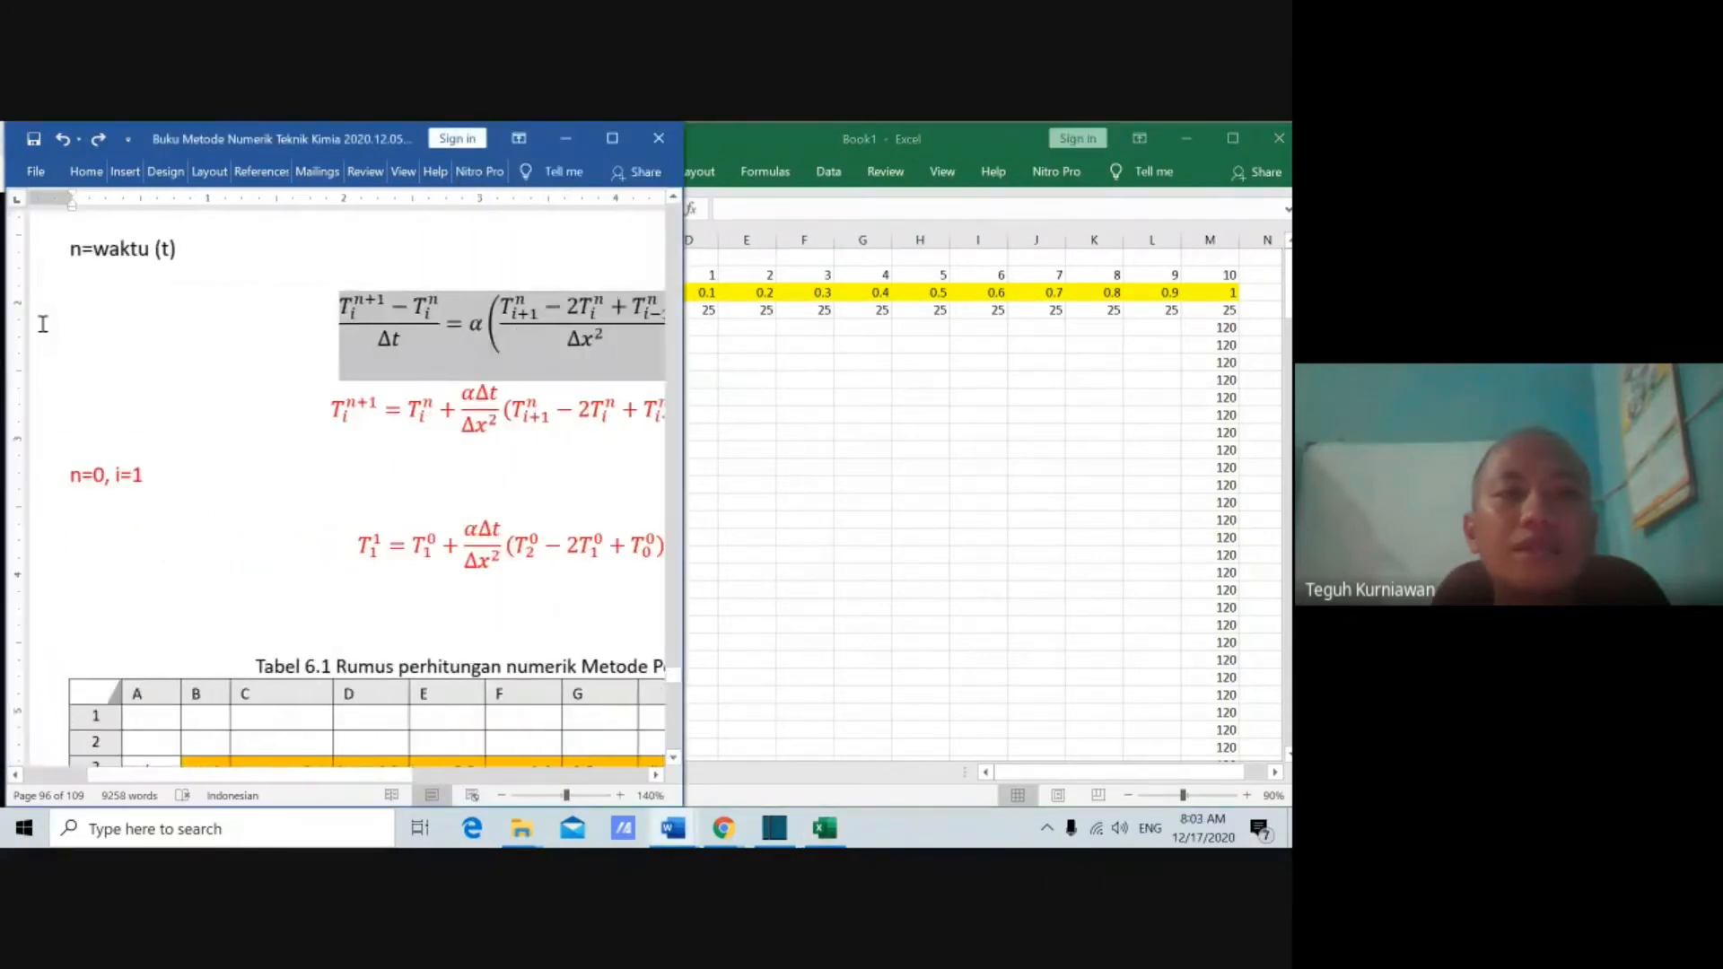
{"action": "left_click_drag", "start_coordinate": [350, 775], "coordinate": [458, 775]}
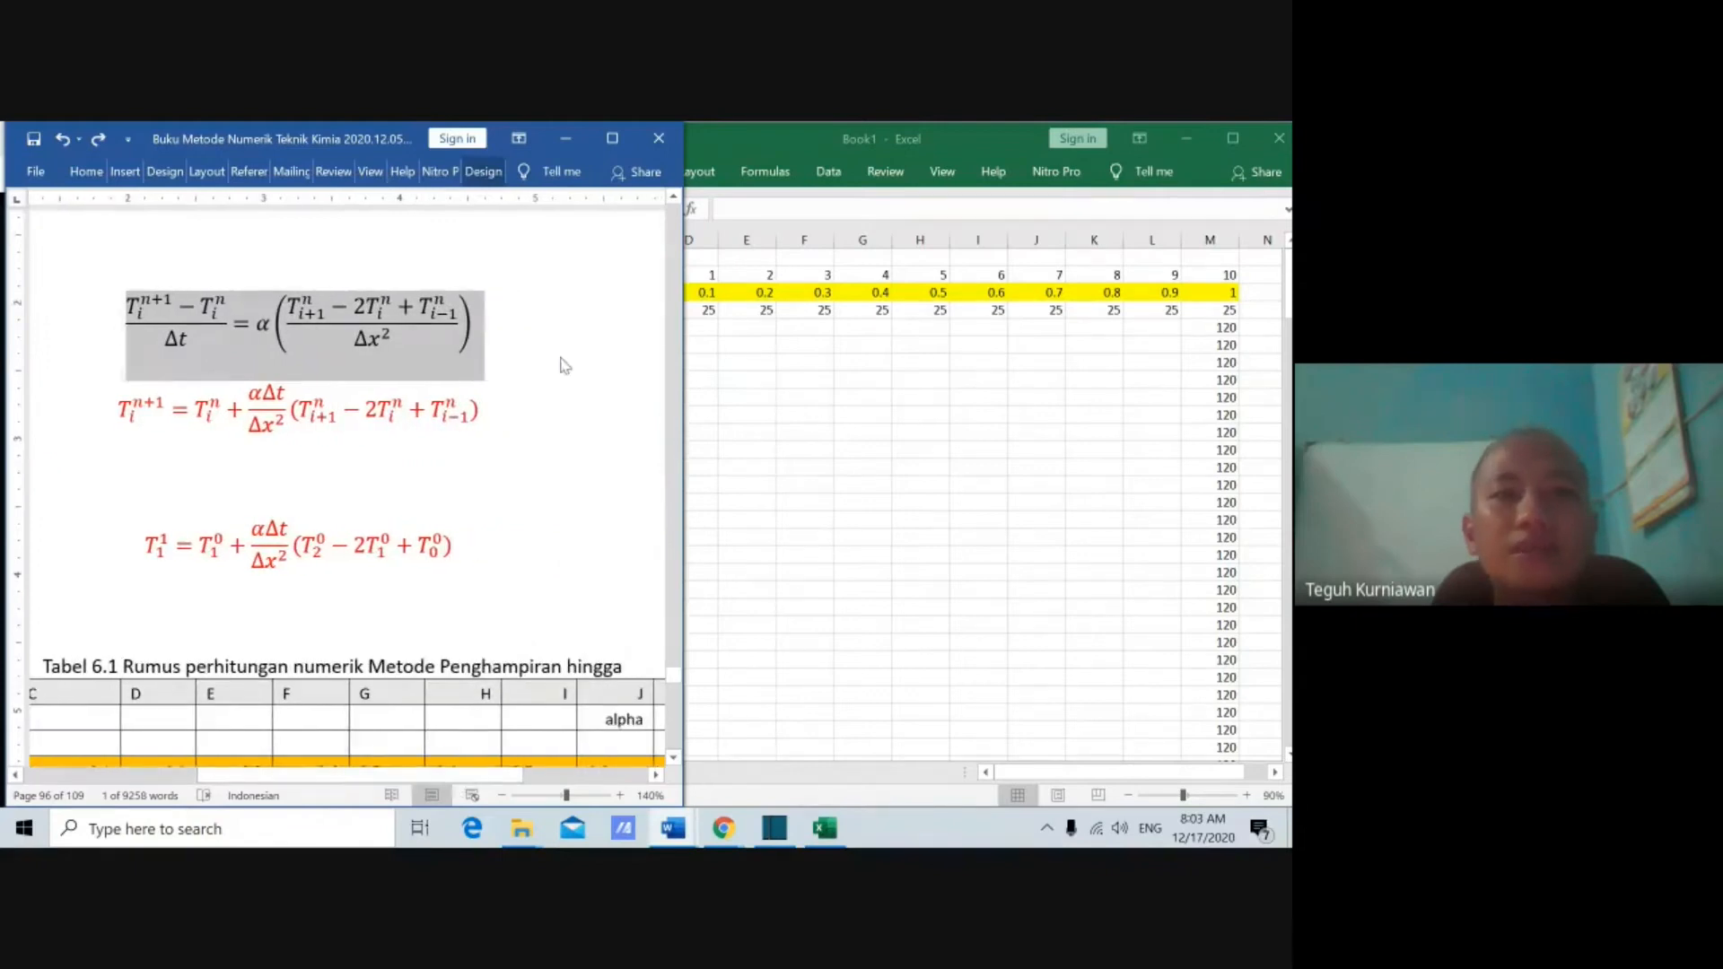
{"action": "left_click", "coordinate": [808, 378]}
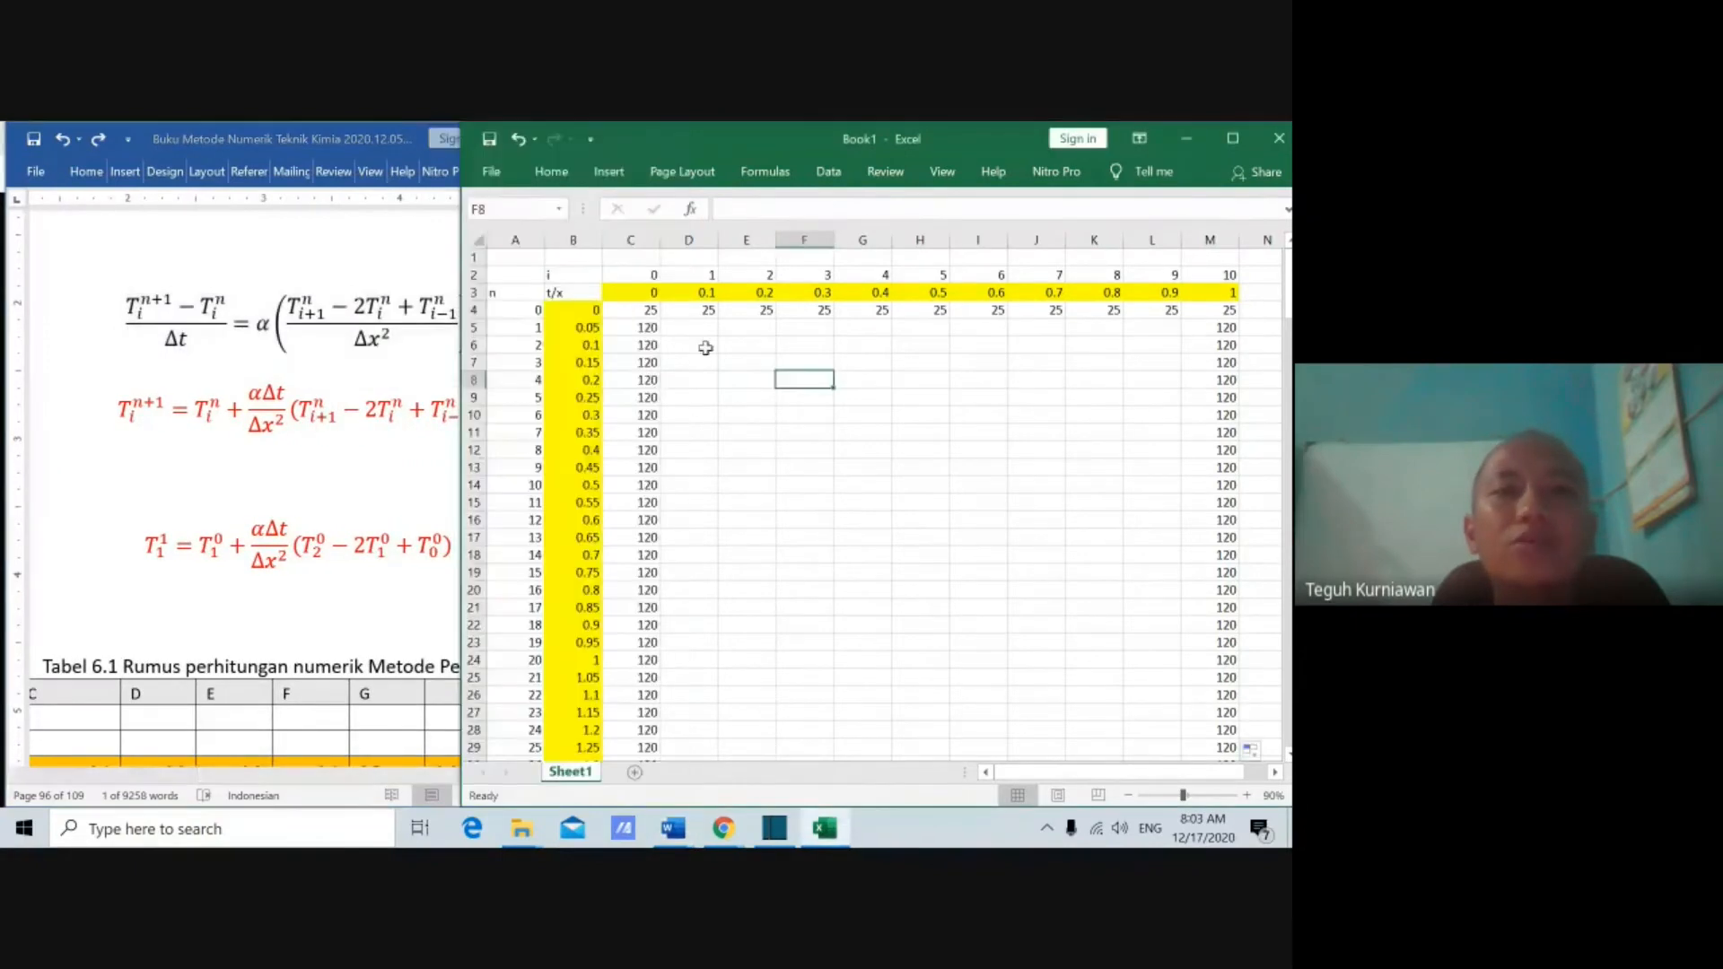
{"action": "left_click", "coordinate": [291, 777]}
{"action": "left_click_drag", "start_coordinate": [283, 777], "coordinate": [446, 778]}
{"action": "left_click", "coordinate": [393, 508]}
{"action": "left_click", "coordinate": [415, 545]}
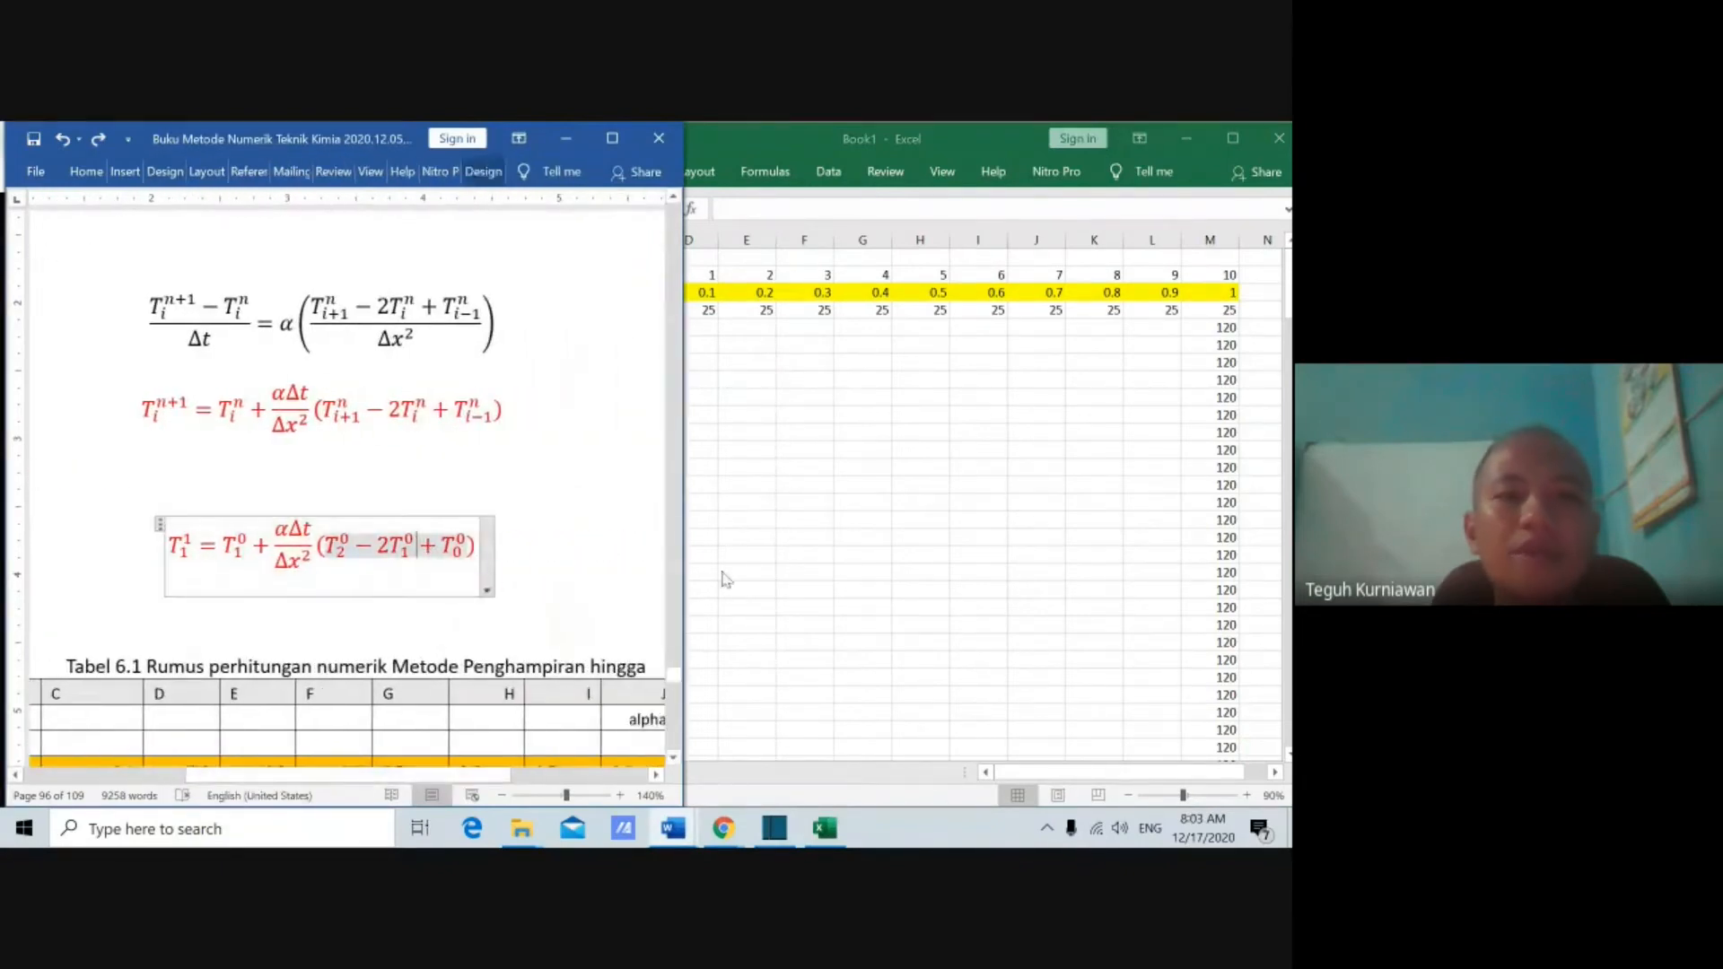
{"action": "left_click", "coordinate": [852, 490]}
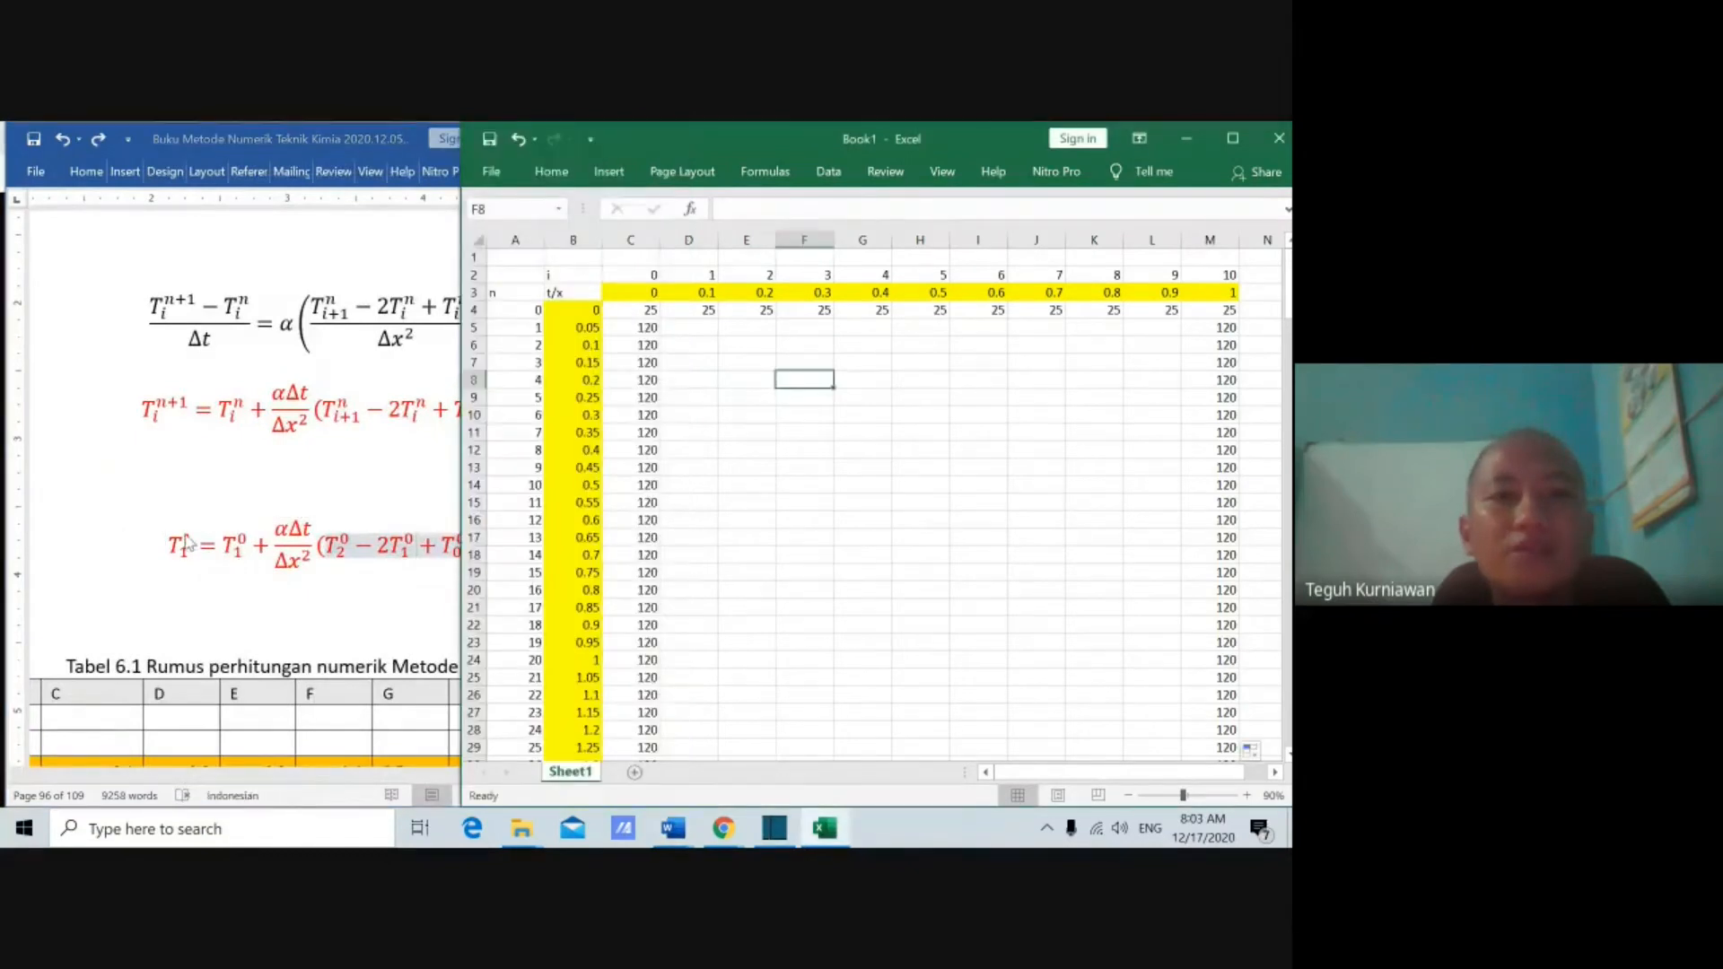
Step: Apply orange fill to the node index 1 in D2 and the time index 1 in A5
{"action": "left_click", "coordinate": [715, 347]}
{"action": "left_click", "coordinate": [707, 272]}
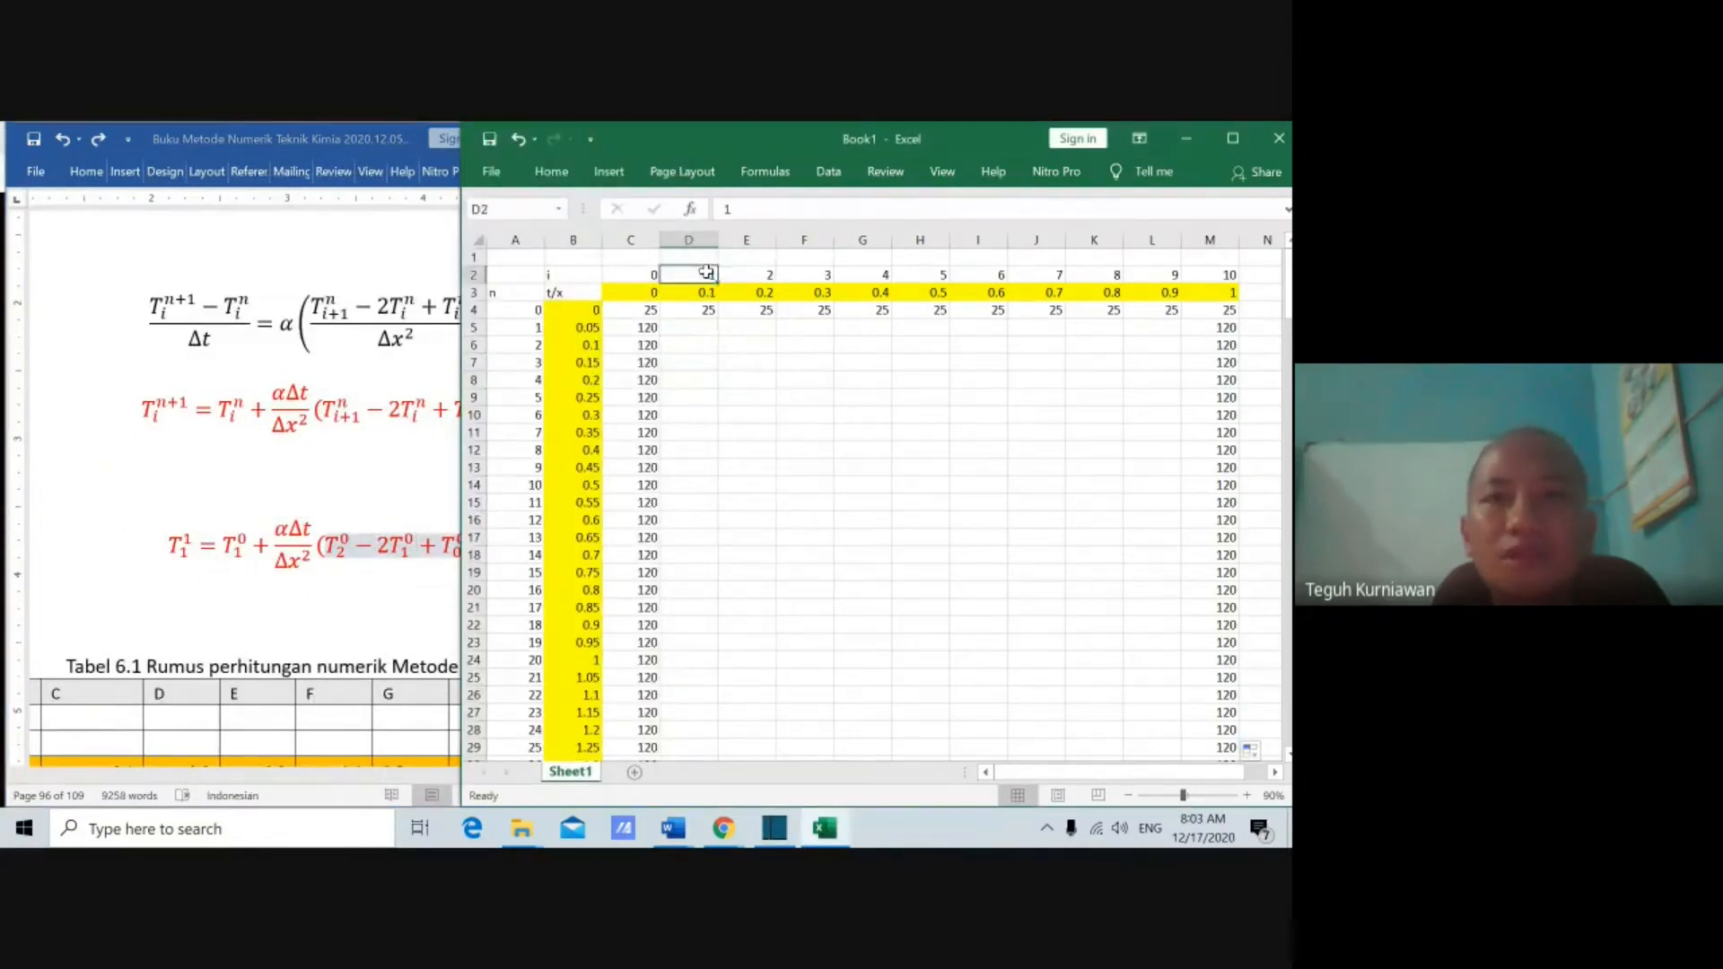
{"action": "left_click", "coordinate": [551, 171]}
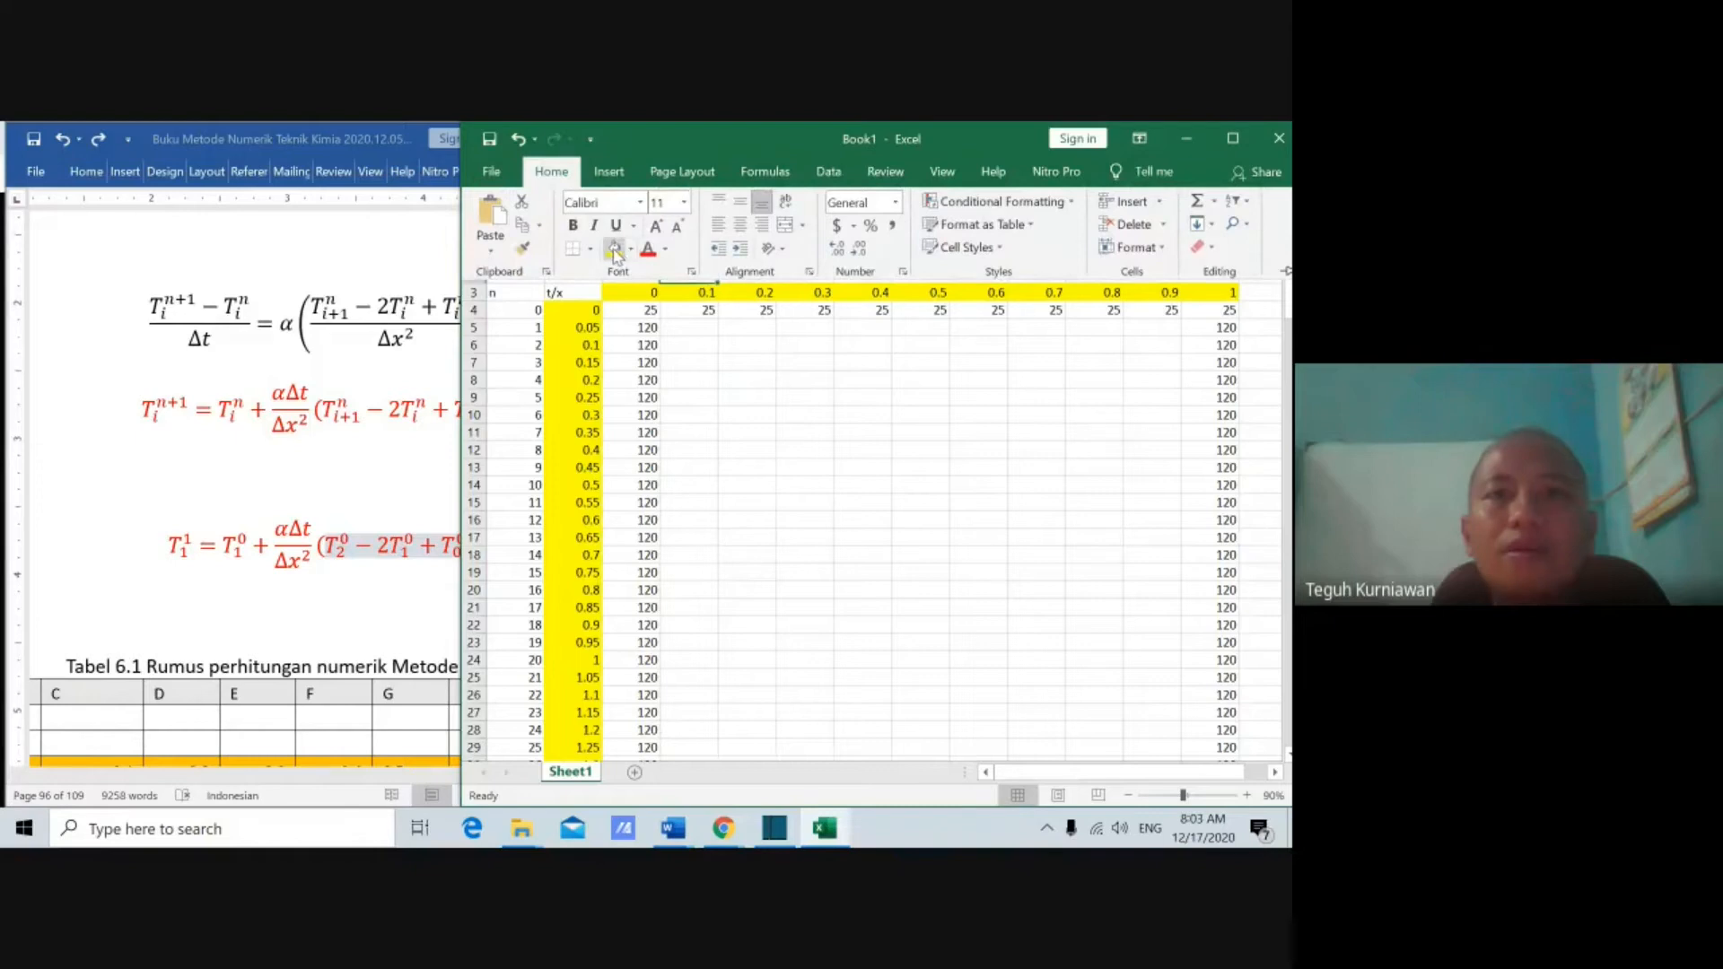
{"action": "left_click", "coordinate": [631, 249]}
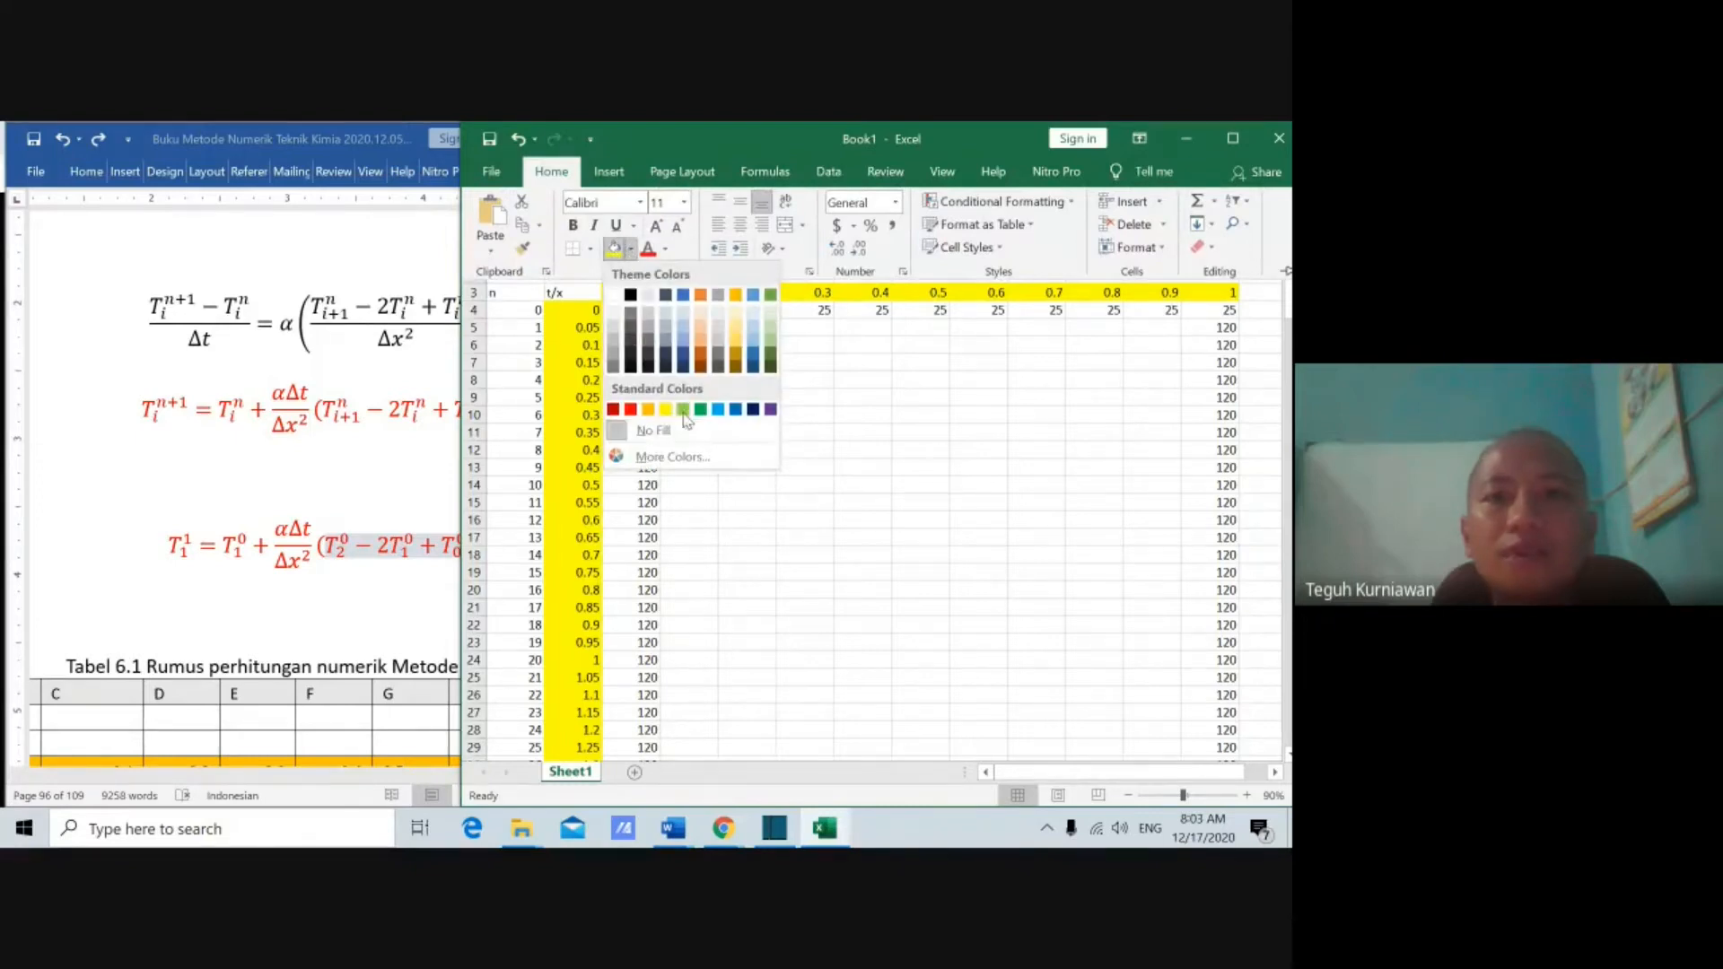
{"action": "left_click", "coordinate": [648, 411]}
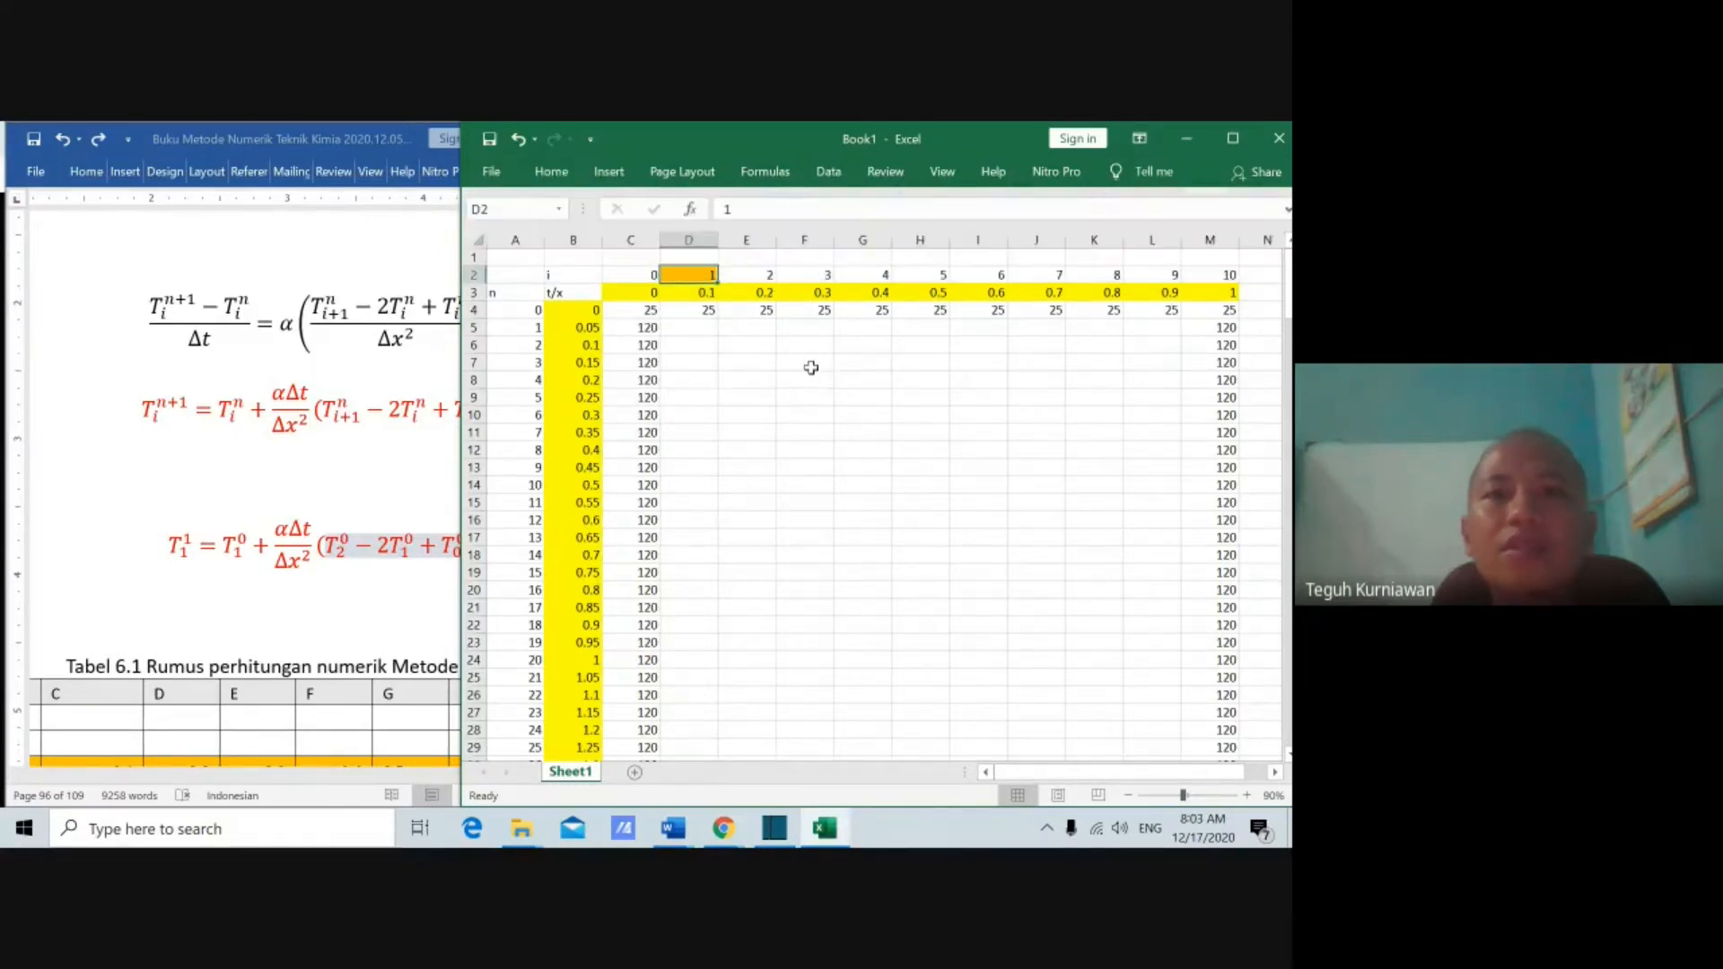
{"action": "left_click", "coordinate": [734, 306]}
{"action": "left_click", "coordinate": [729, 379]}
{"action": "left_click", "coordinate": [529, 325]}
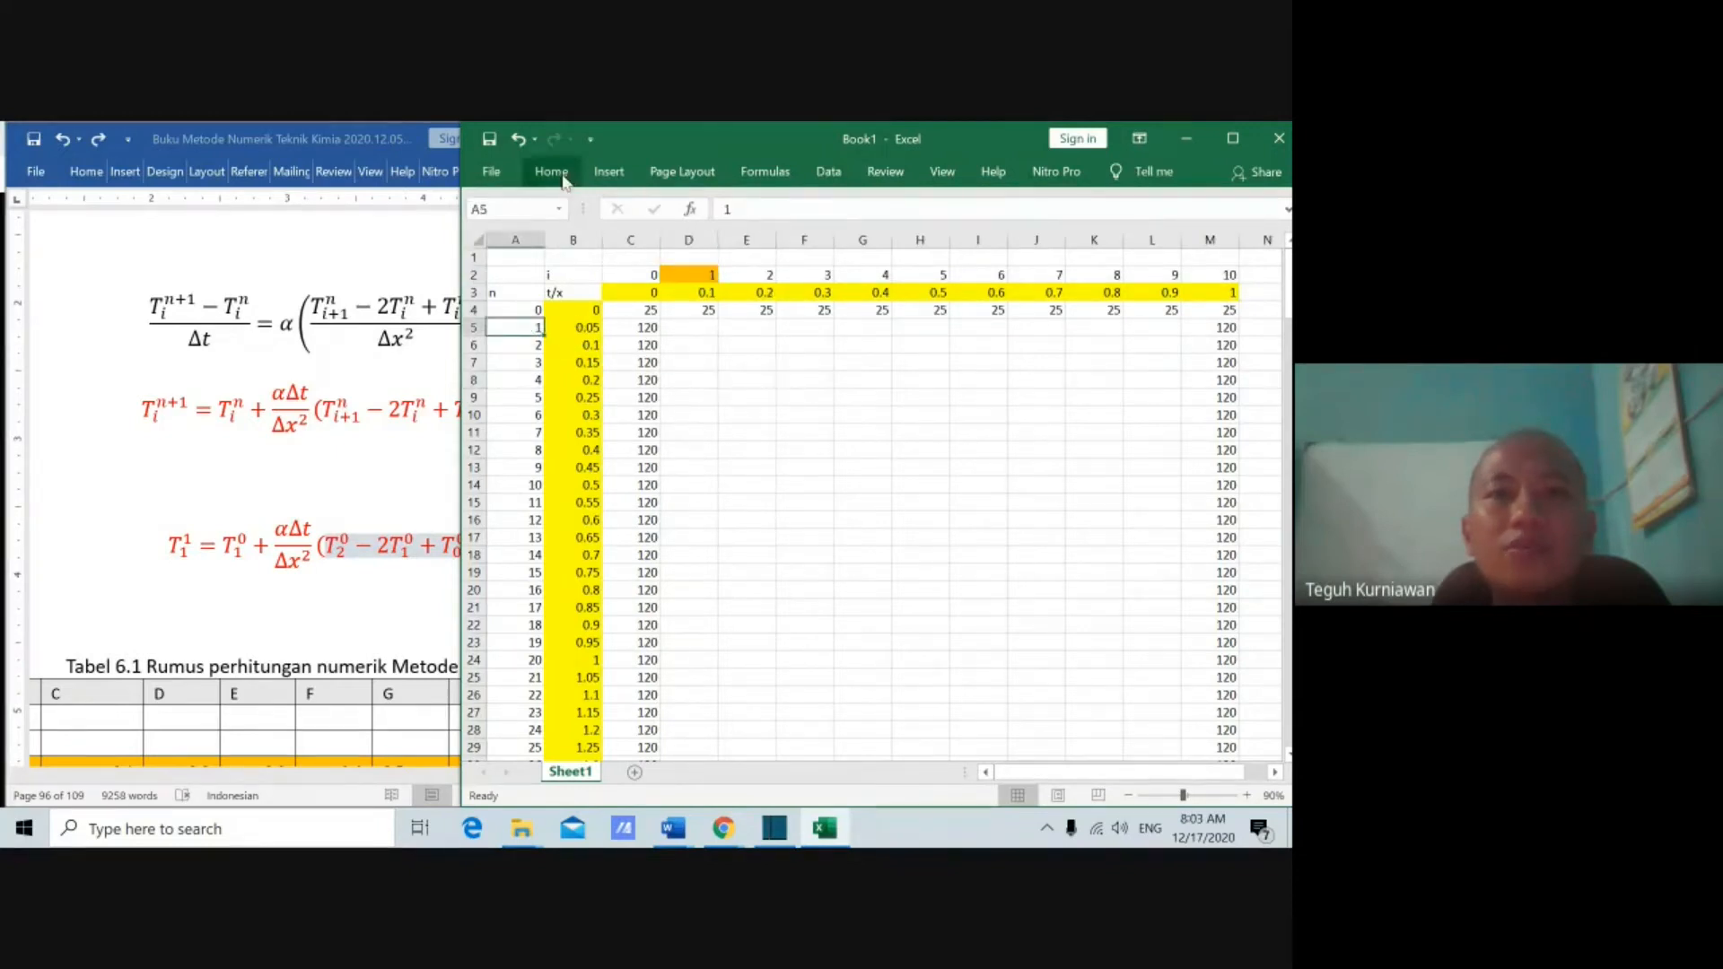
{"action": "left_click", "coordinate": [551, 171]}
{"action": "left_click", "coordinate": [613, 248]}
{"action": "left_click", "coordinate": [696, 328]}
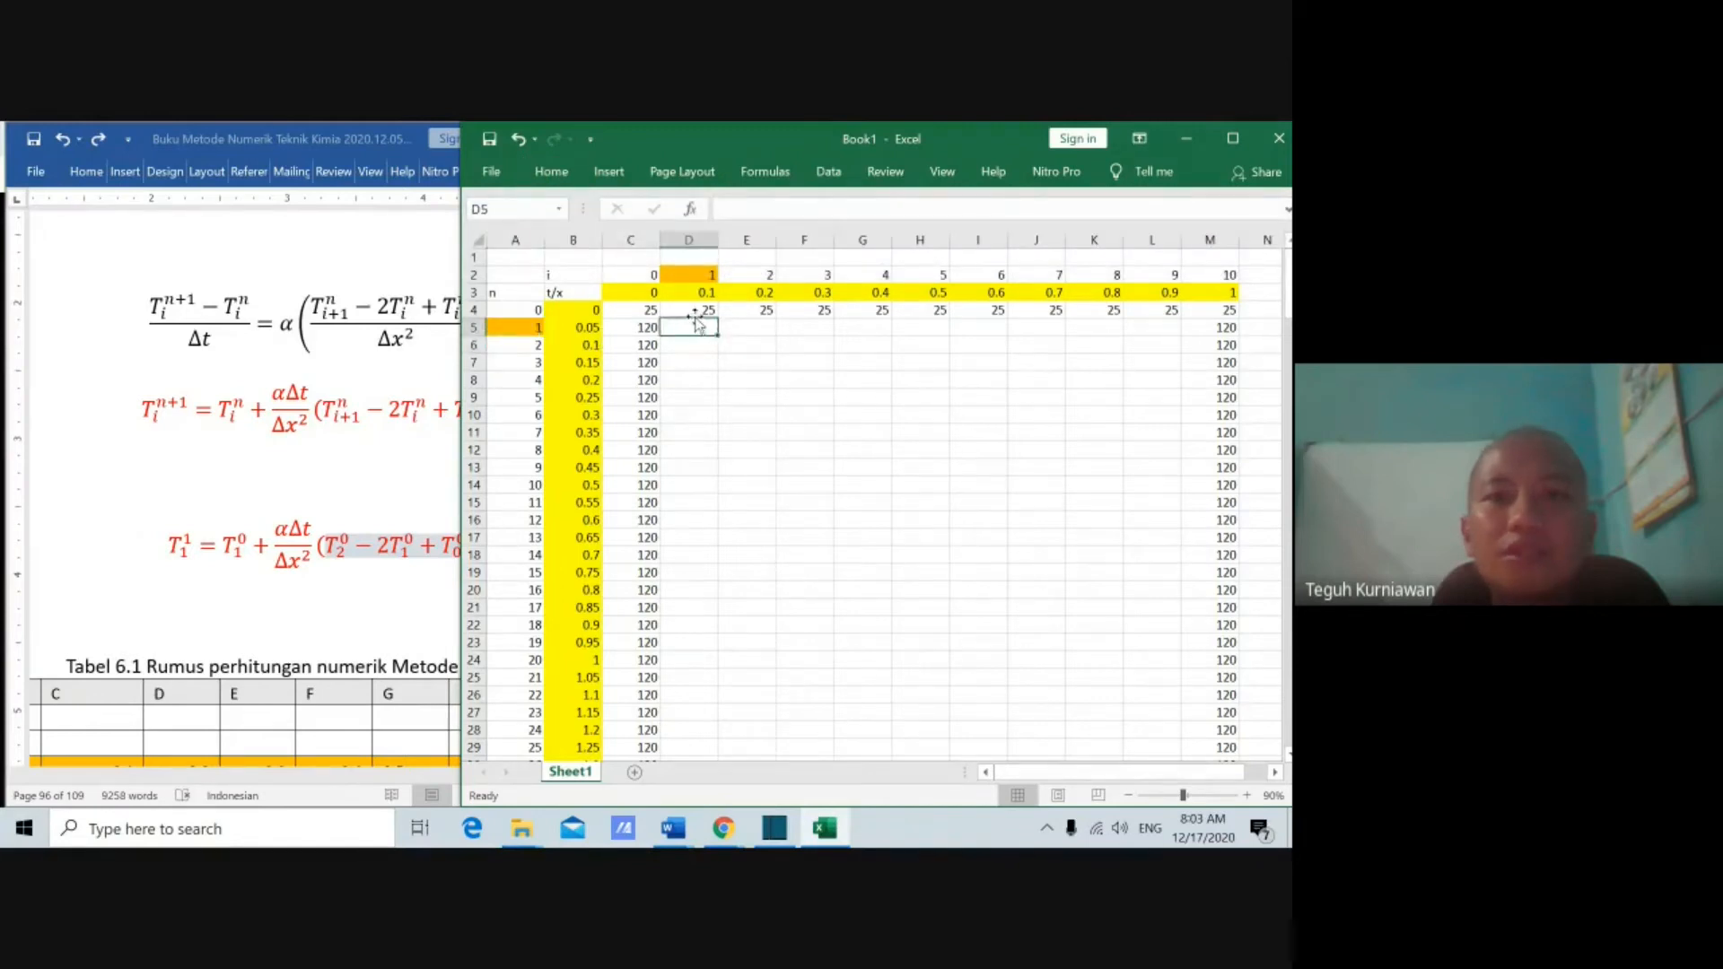
{"action": "left_click_drag", "start_coordinate": [701, 318], "coordinate": [703, 340]}
{"action": "left_click", "coordinate": [700, 331]}
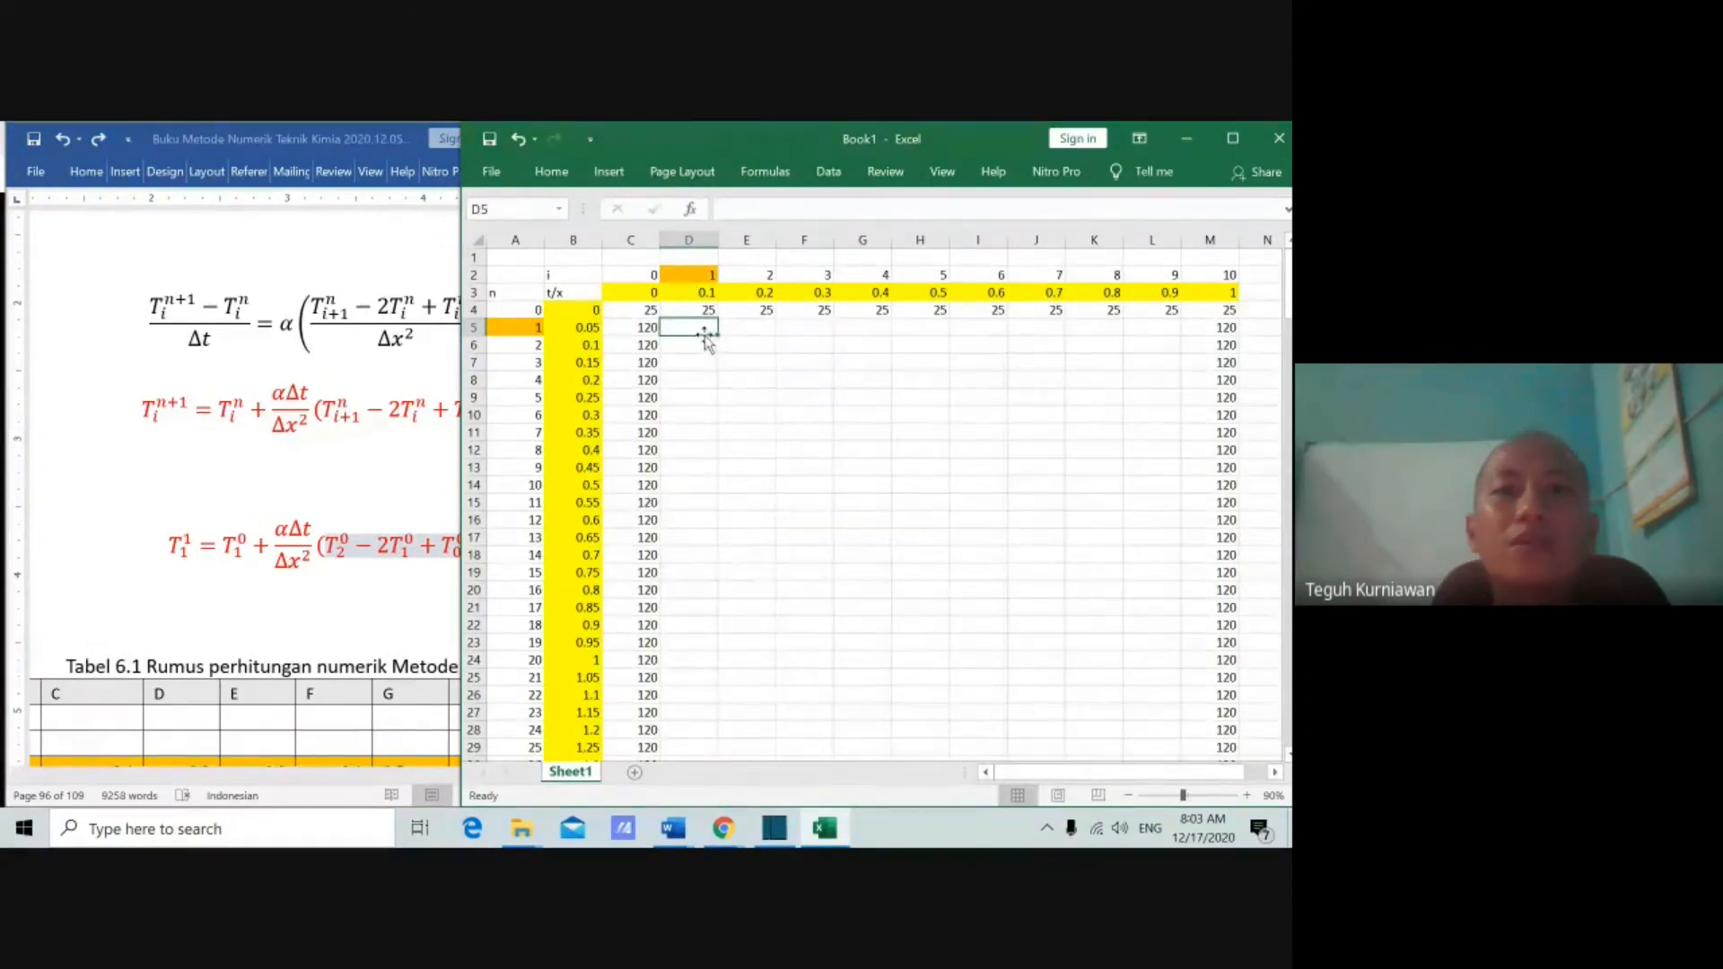
{"action": "type", "text": "="}
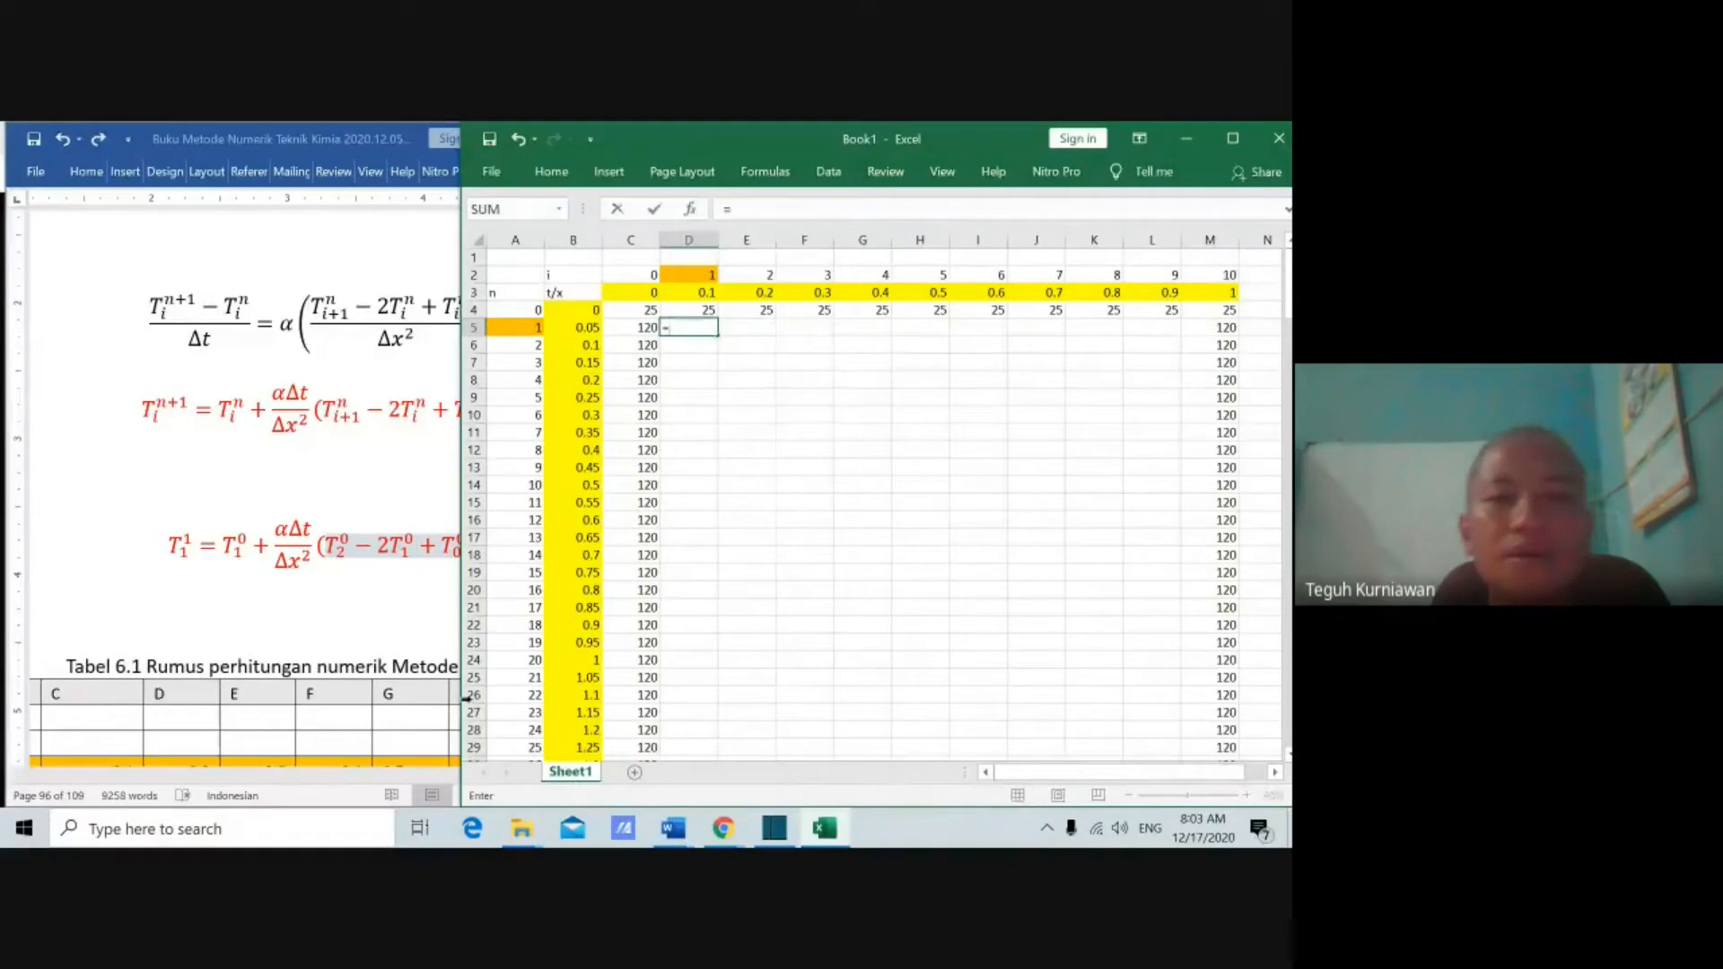
{"action": "left_click", "coordinate": [311, 618]}
{"action": "left_click_drag", "start_coordinate": [307, 779], "coordinate": [364, 778]}
{"action": "left_click", "coordinate": [793, 563]}
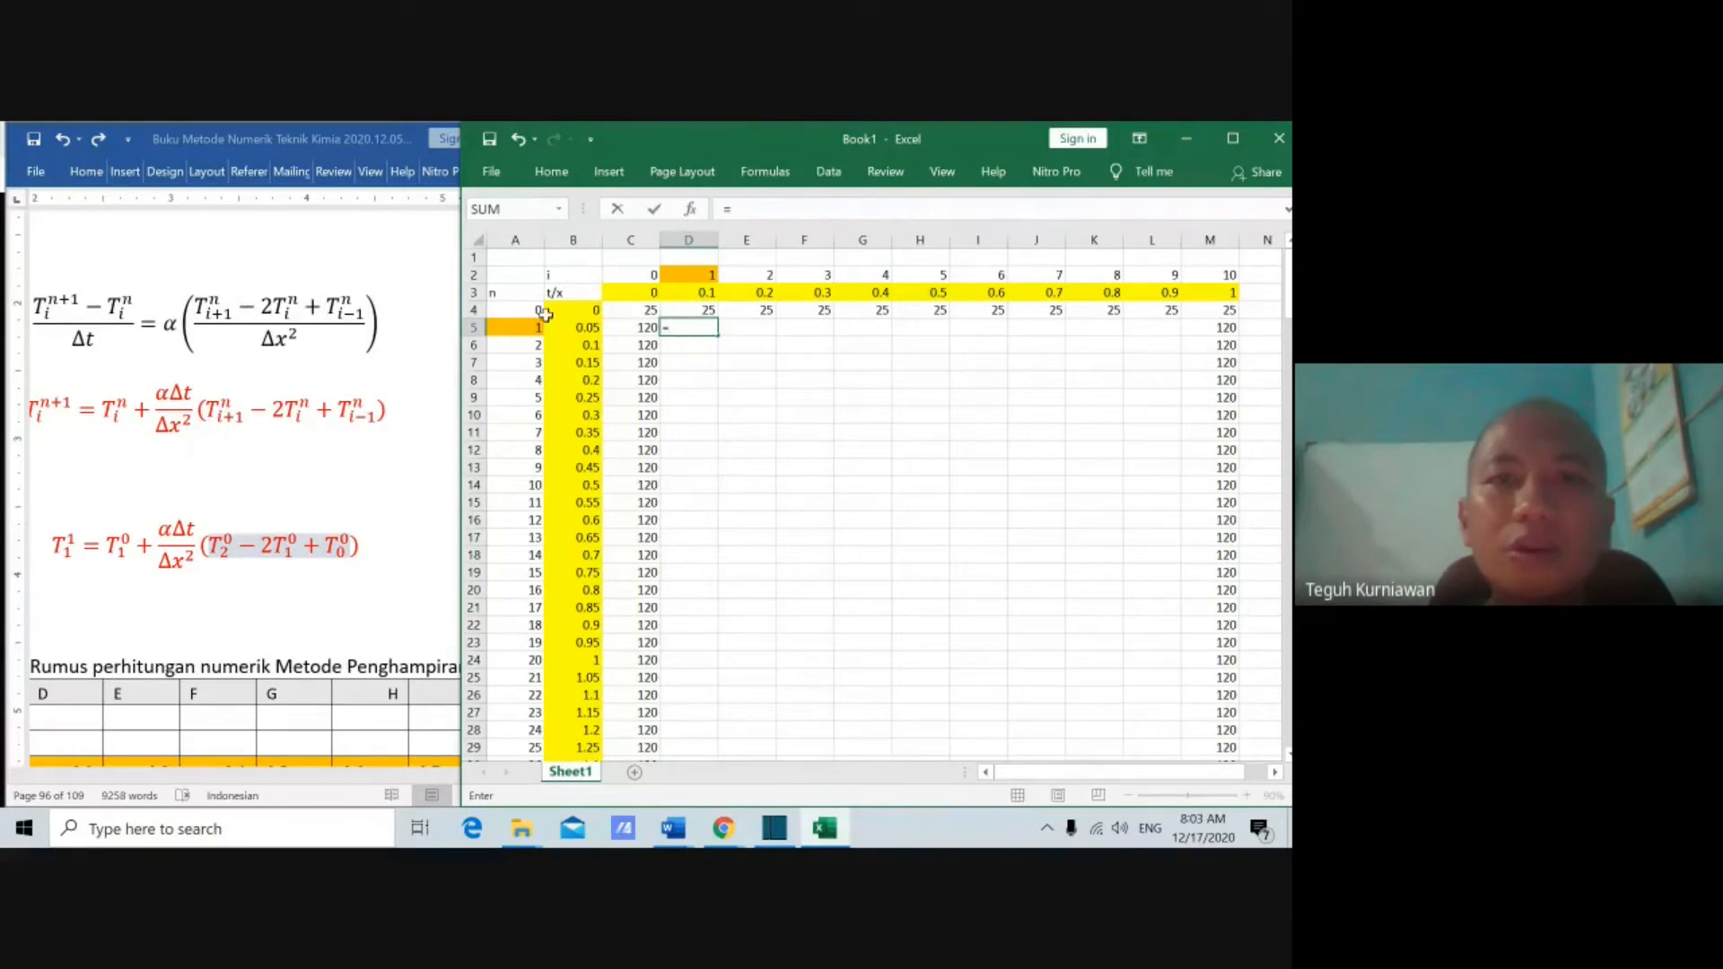
{"action": "left_click", "coordinate": [701, 311]}
{"action": "type", "text": "+"}
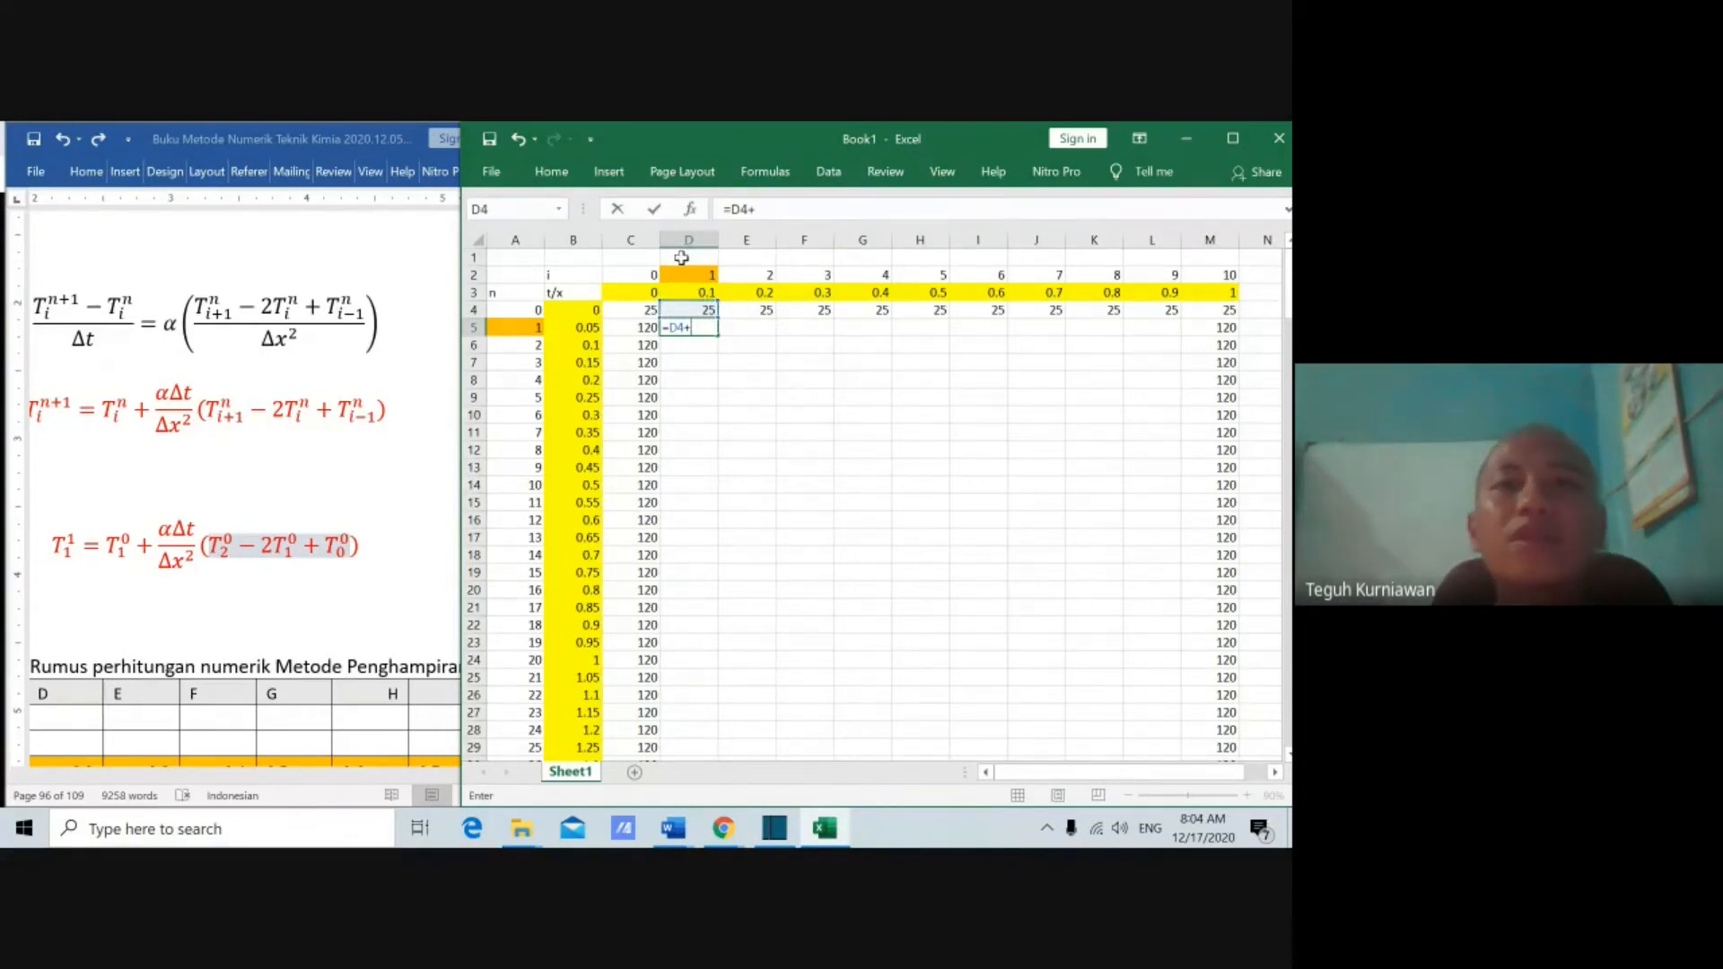
{"action": "key", "text": "BackSpace"}
{"action": "key", "text": "BackSpace"}
{"action": "key", "text": "BackSpace"}
{"action": "key", "text": "BackSpace"}
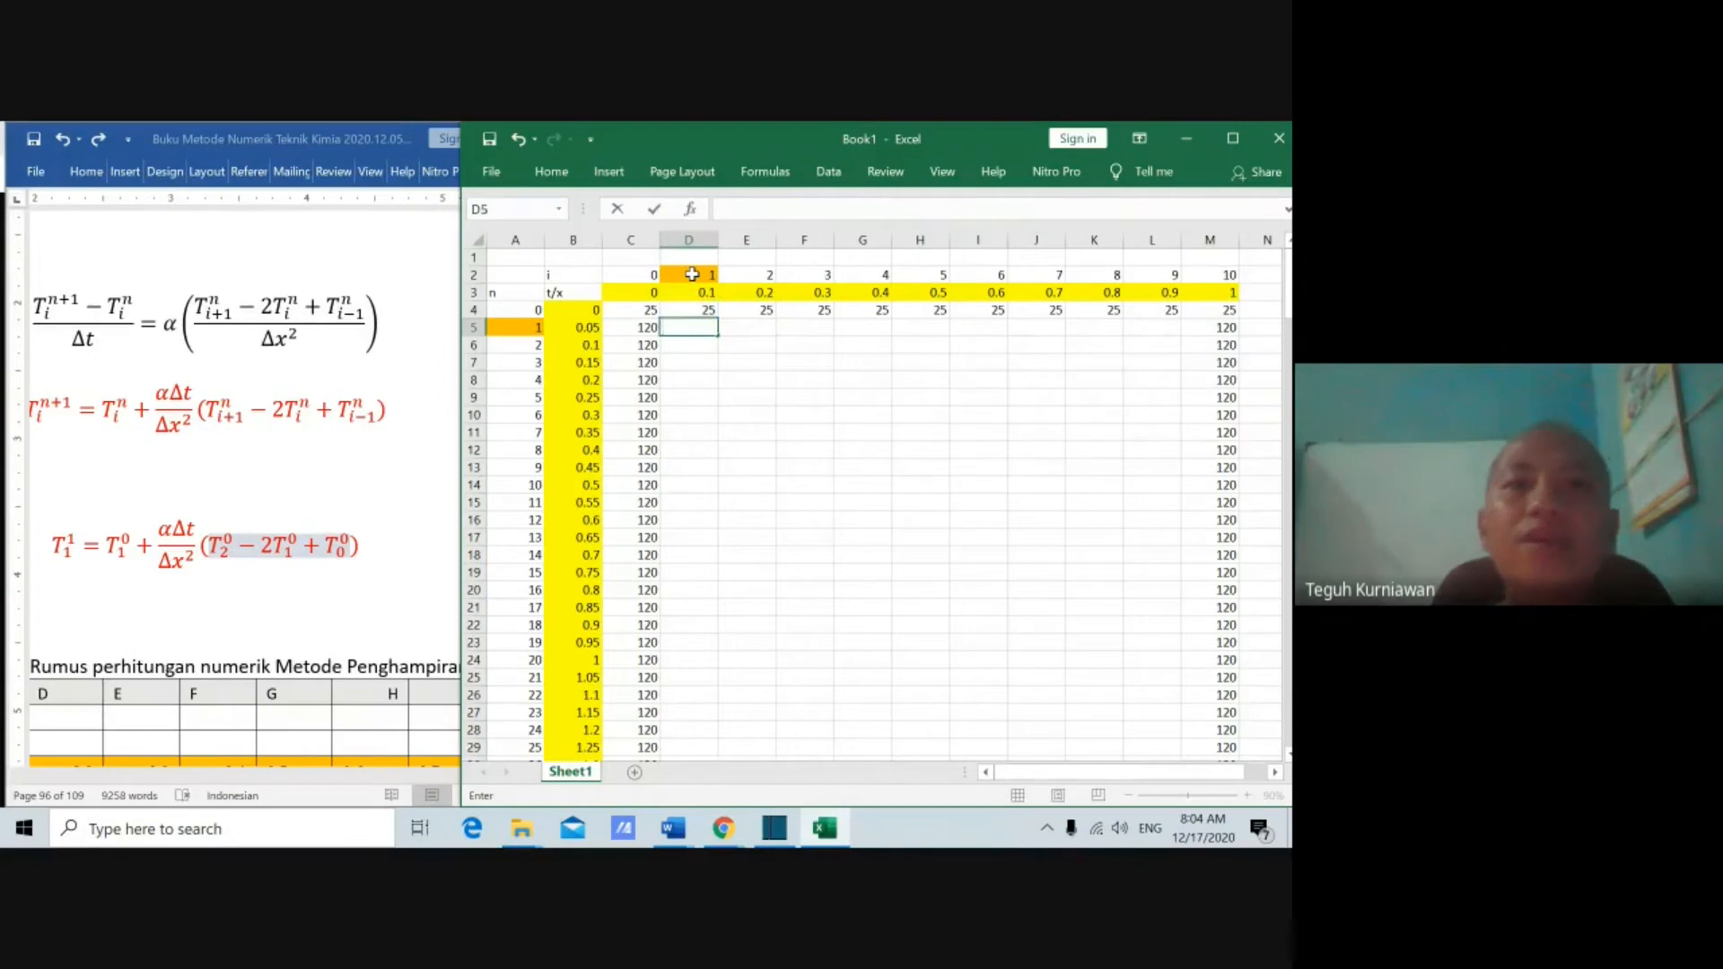
Step: Add the label alpa in B1 and enter the book's alpha value 0.052 in C1
{"action": "left_click", "coordinate": [569, 255]}
{"action": "type", "text": "alpa"}
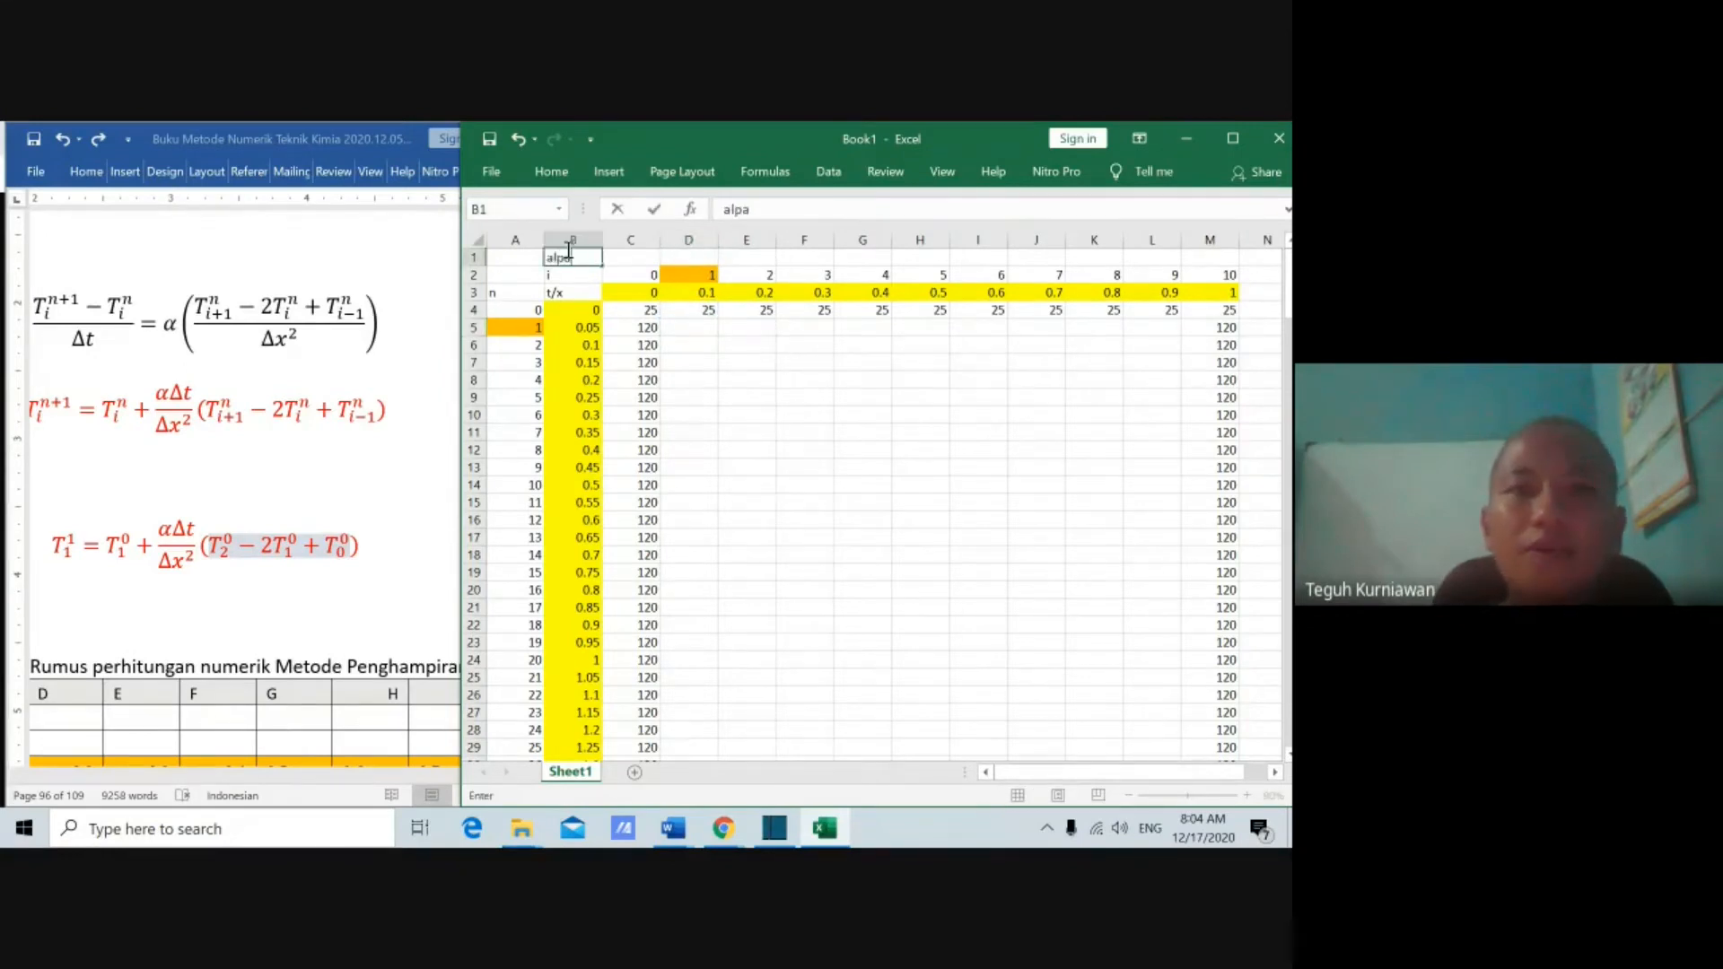
{"action": "key", "text": "Tab"}
{"action": "left_click", "coordinate": [416, 461]}
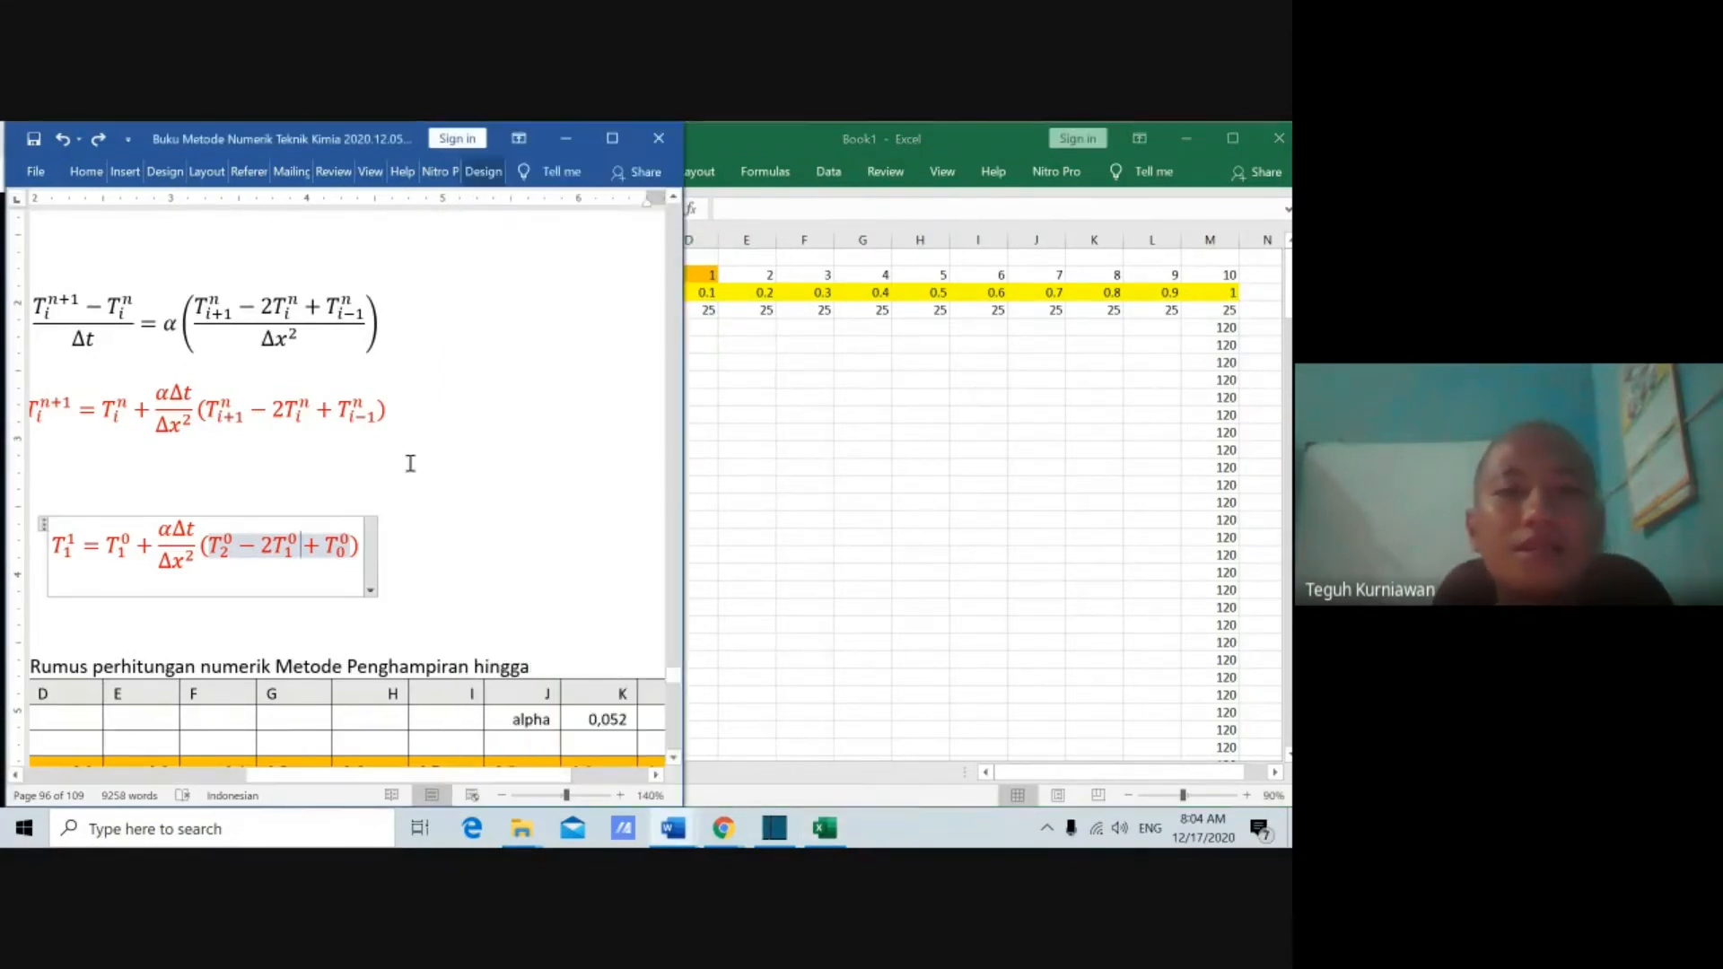
{"action": "key", "text": "alt+Tab"}
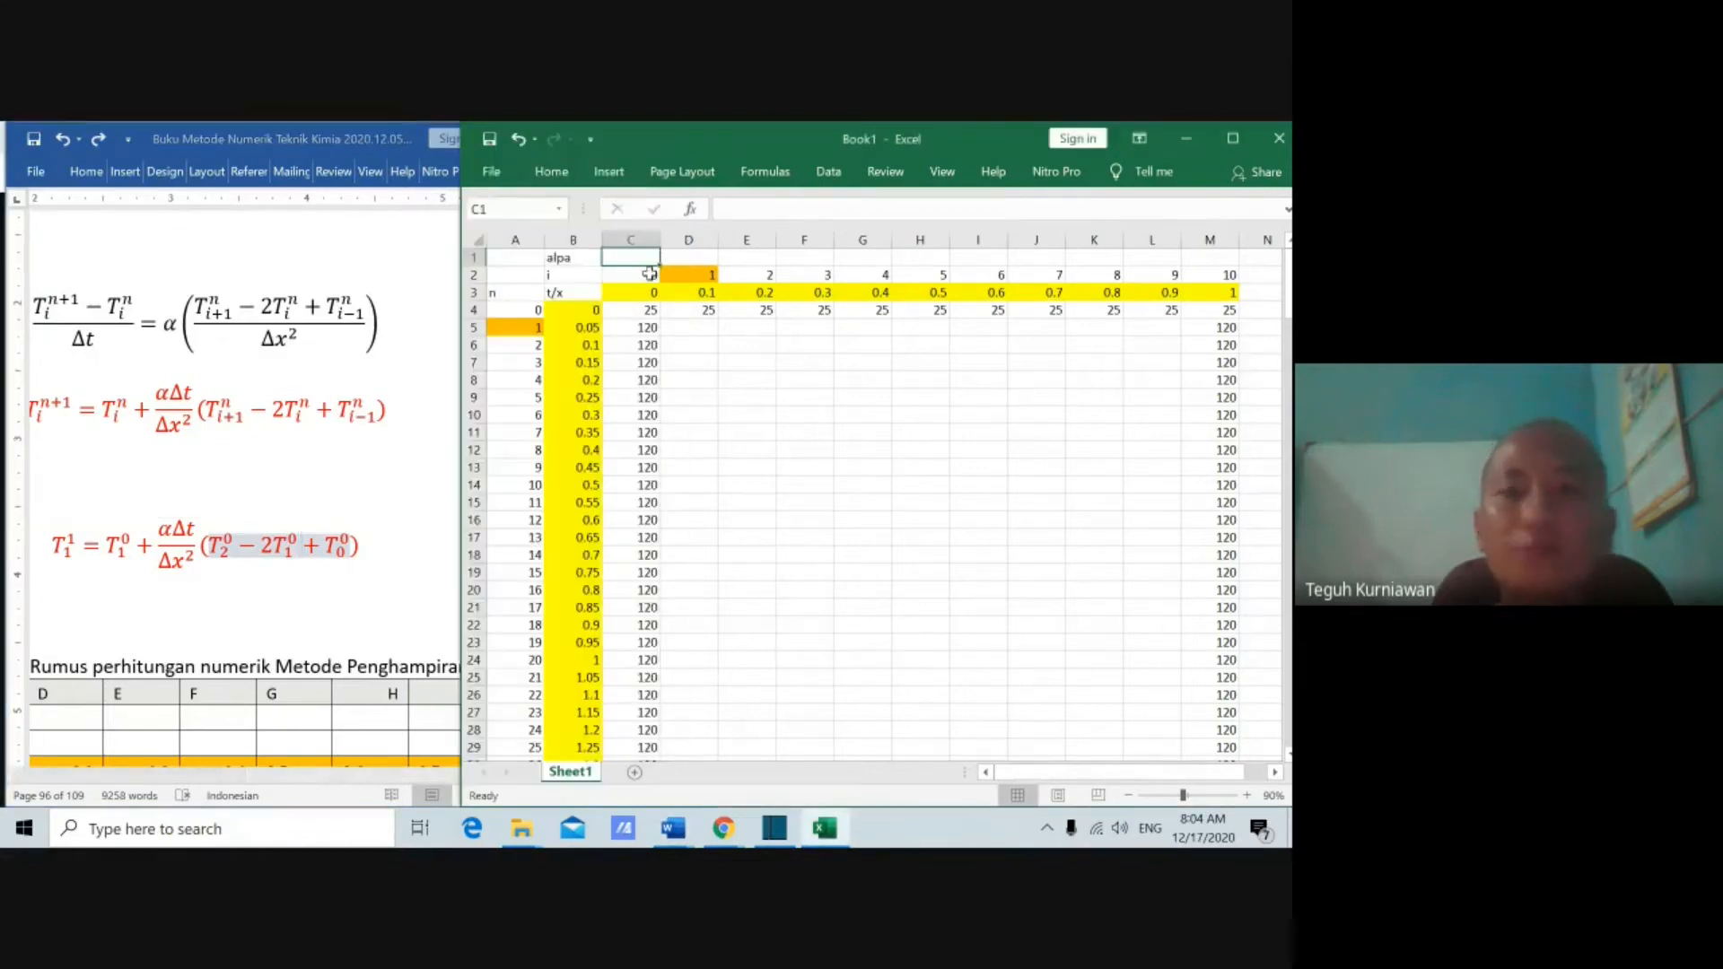
{"action": "type", "text": "0.052"}
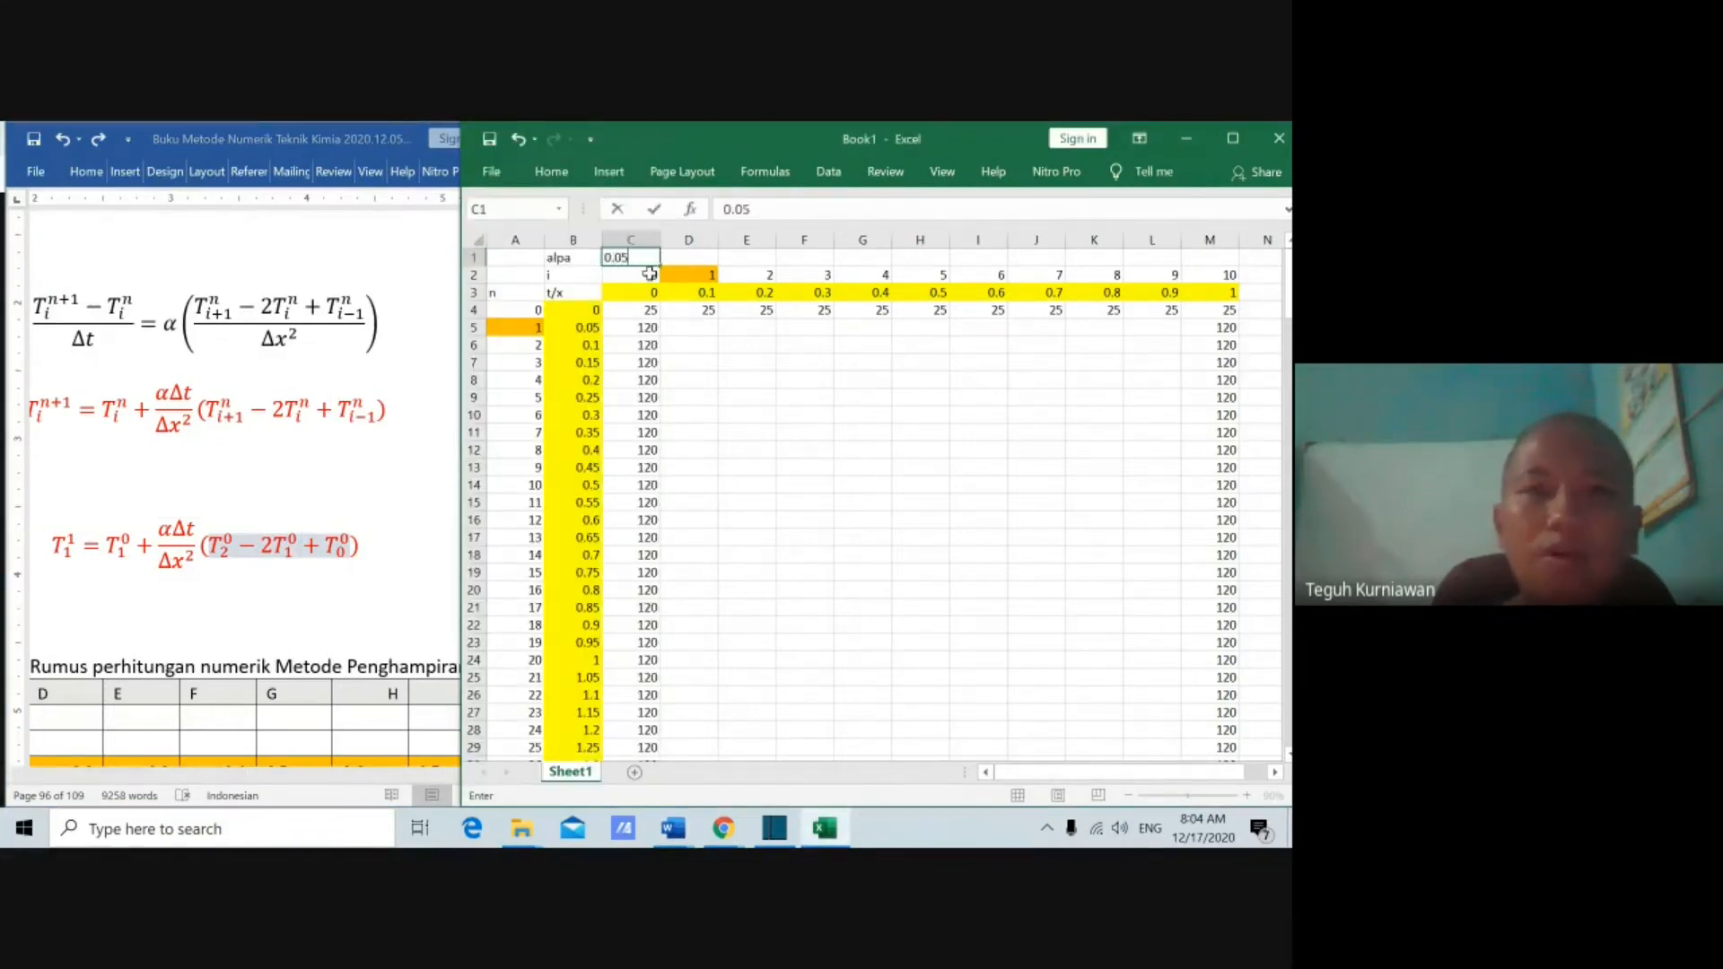
{"action": "key", "text": "Return"}
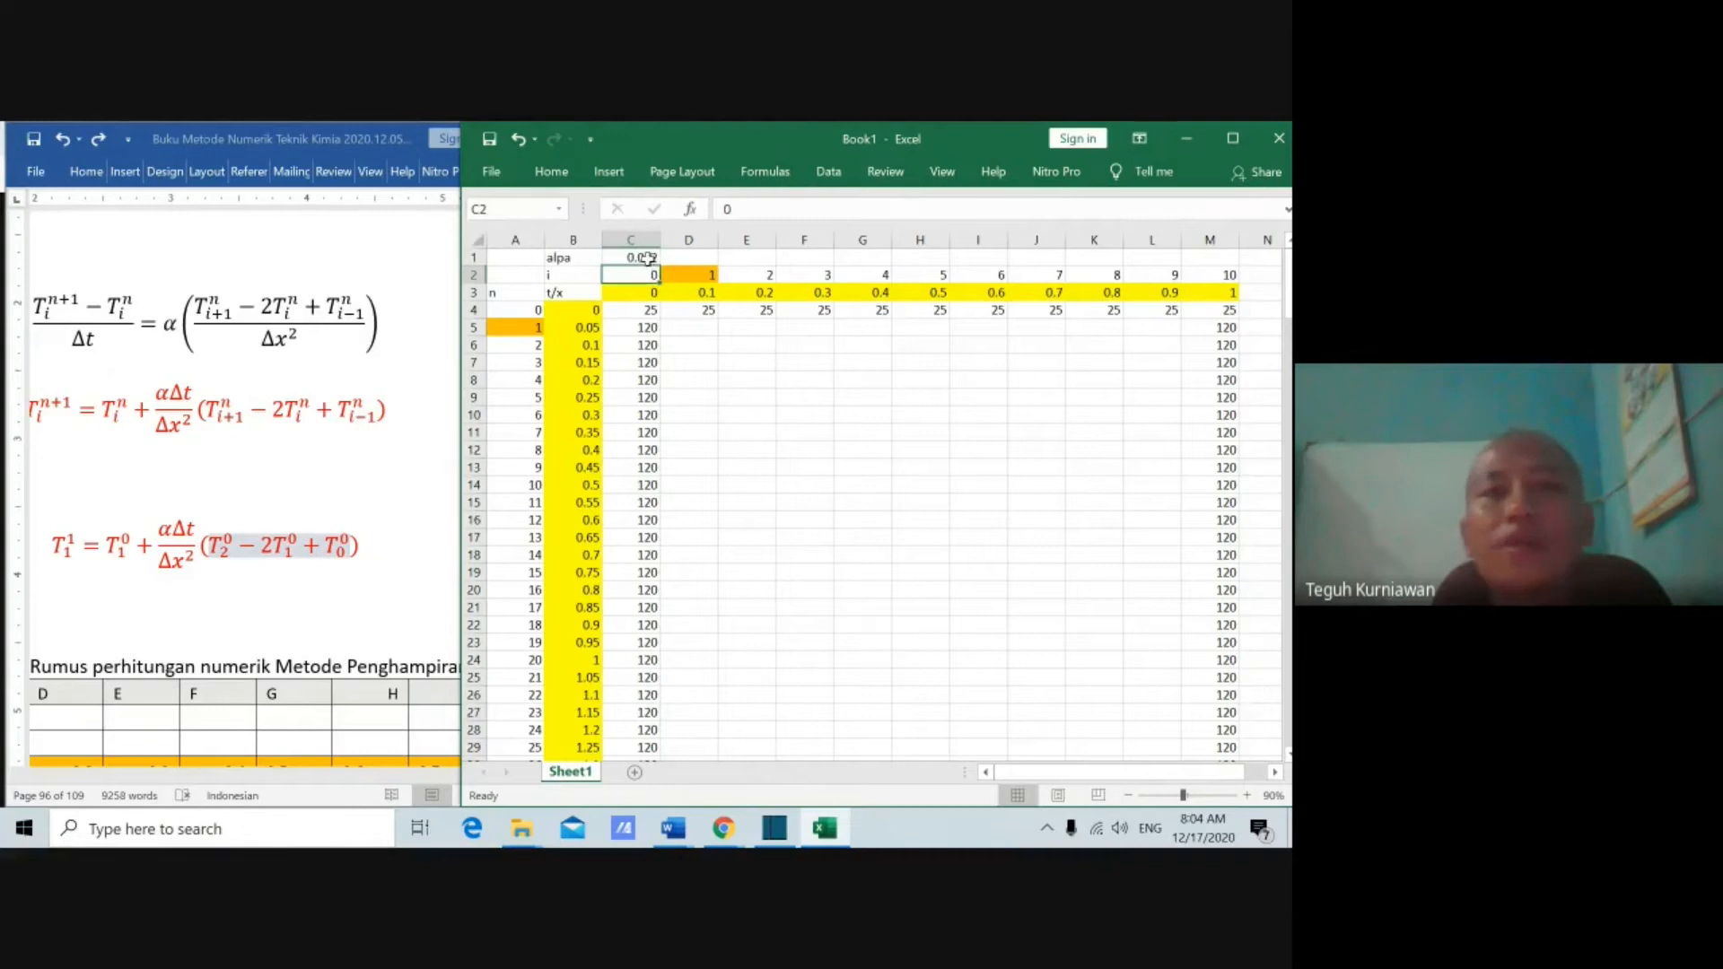
Step: Start the first interior node's formula in D5 with D4 plus the alpha value as the absolute reference $C$1
{"action": "left_click", "coordinate": [694, 331]}
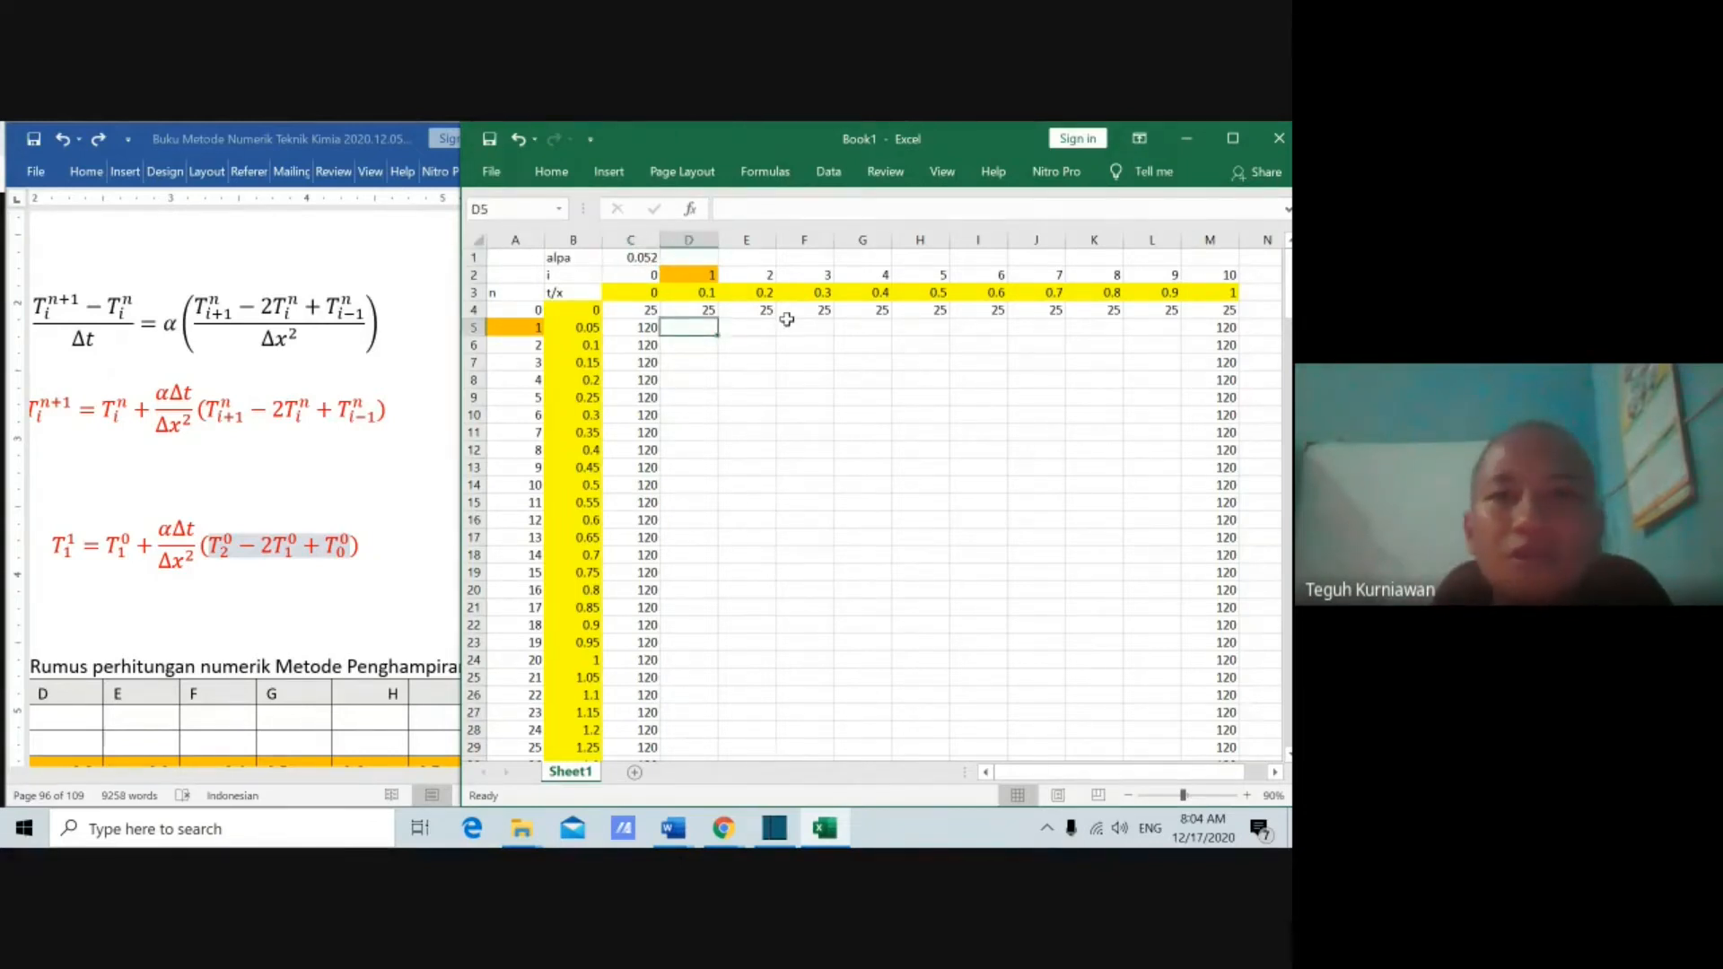
{"action": "type", "text": "="}
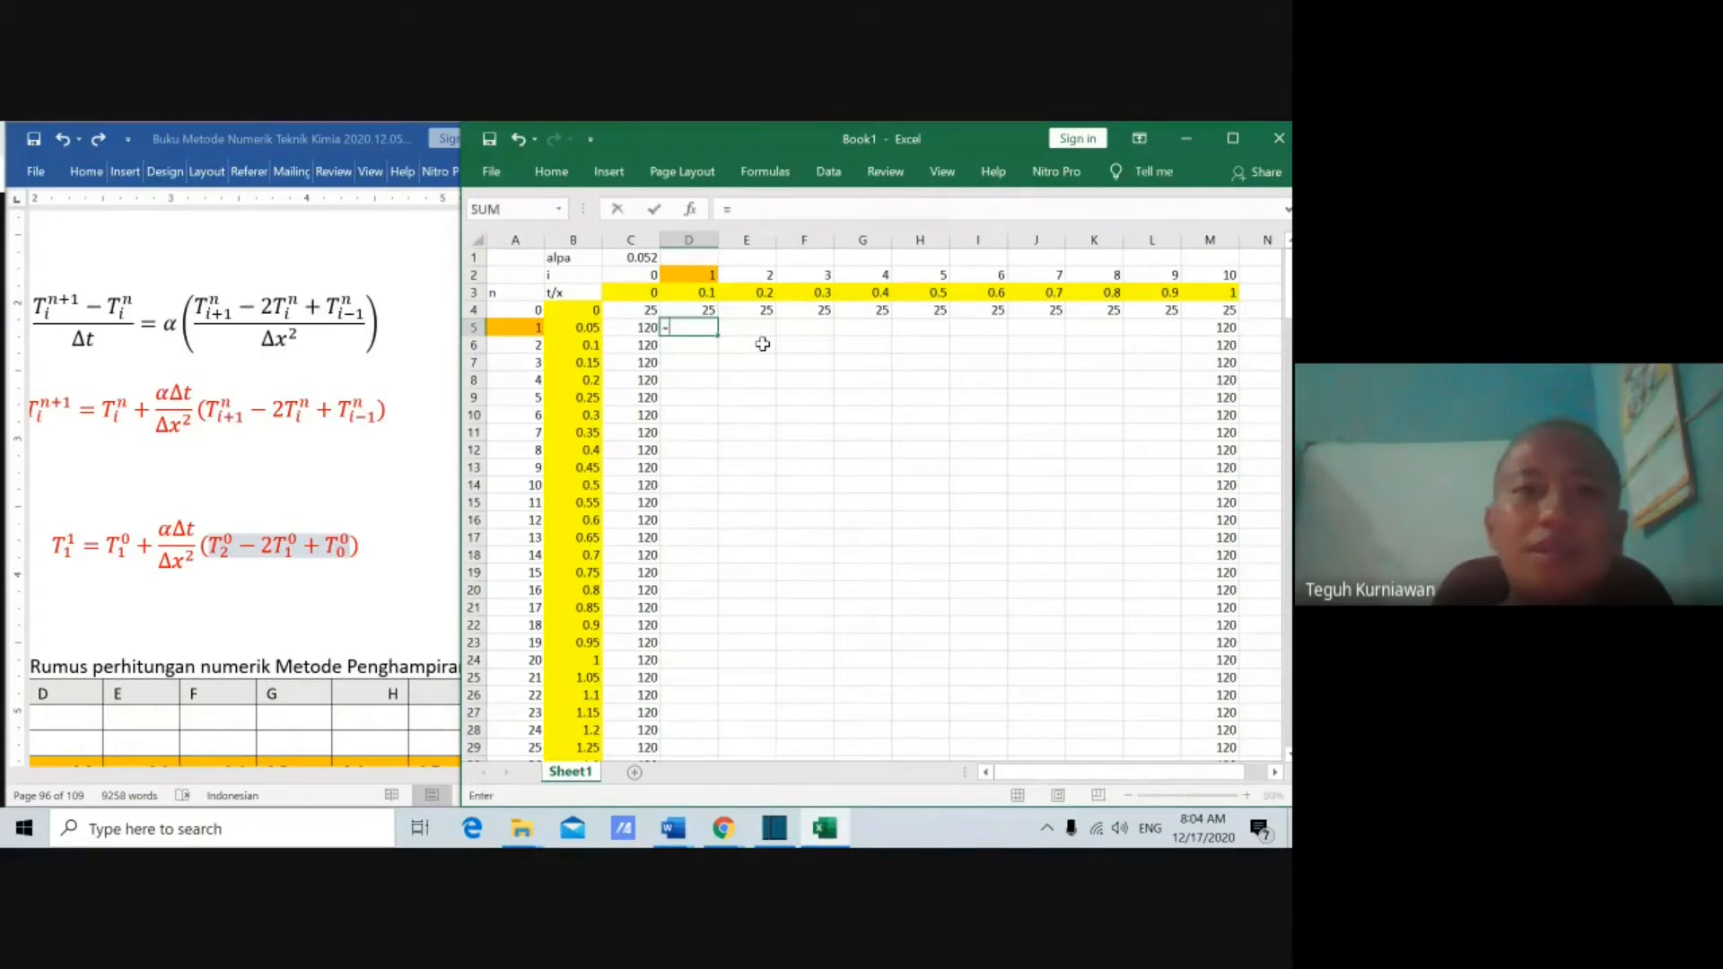
{"action": "left_click", "coordinate": [700, 308]}
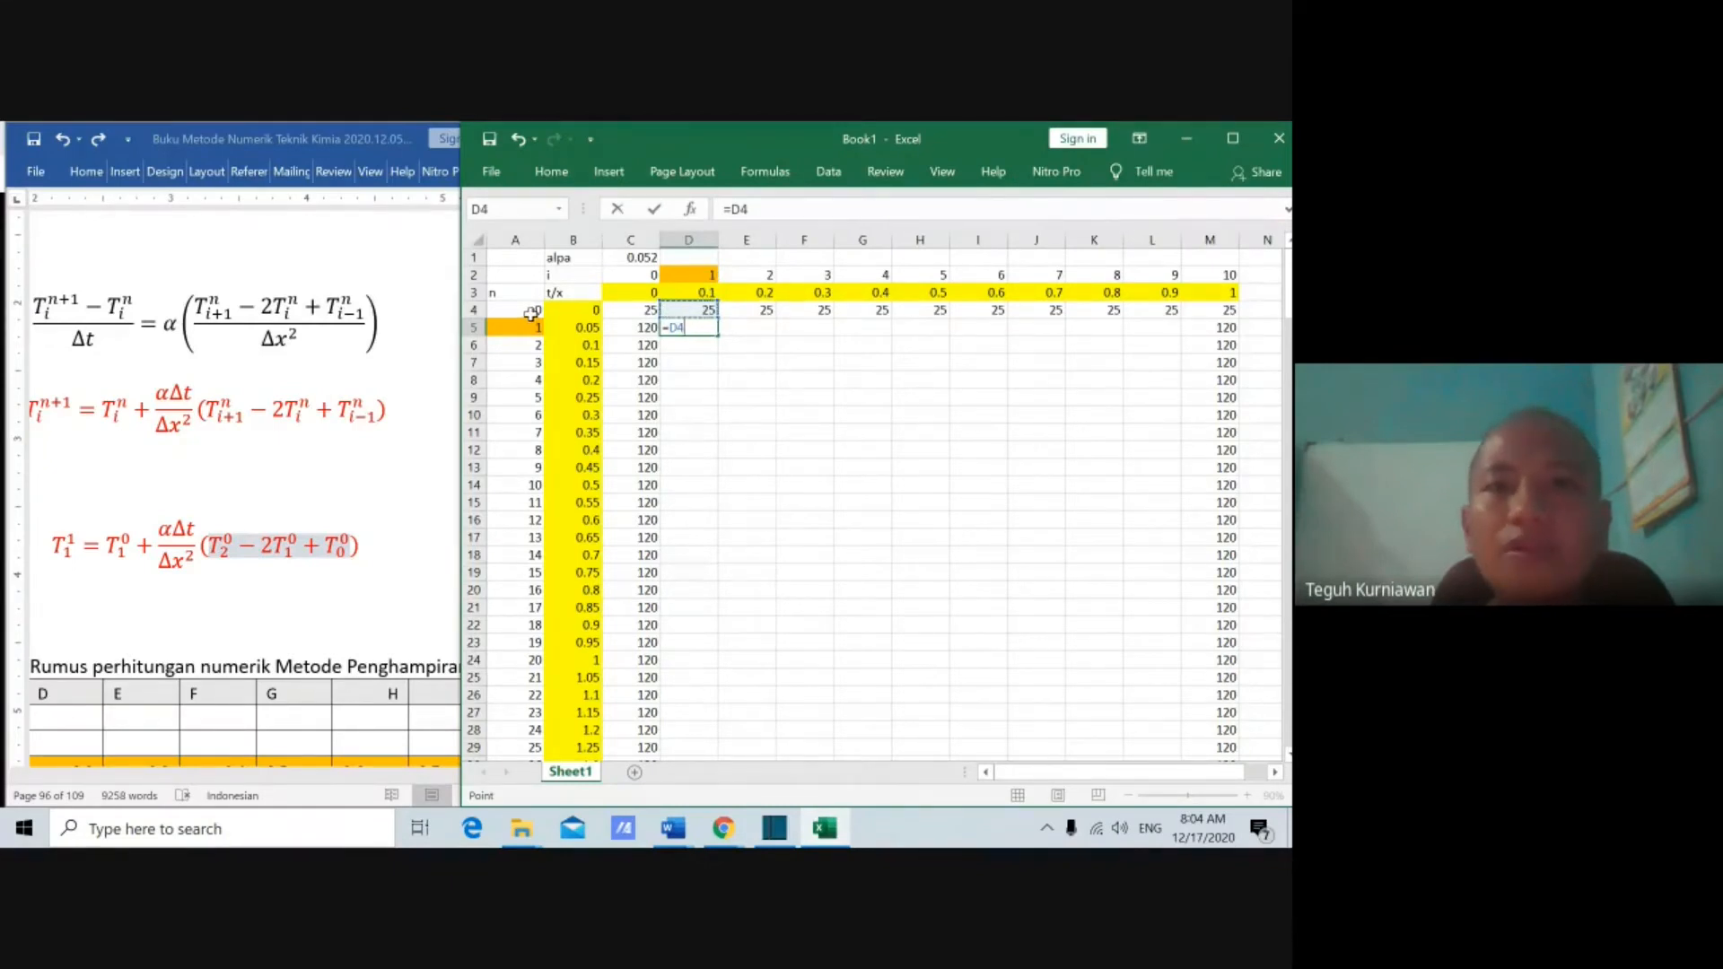
{"action": "type", "text": "+"}
{"action": "left_click", "coordinate": [642, 260]}
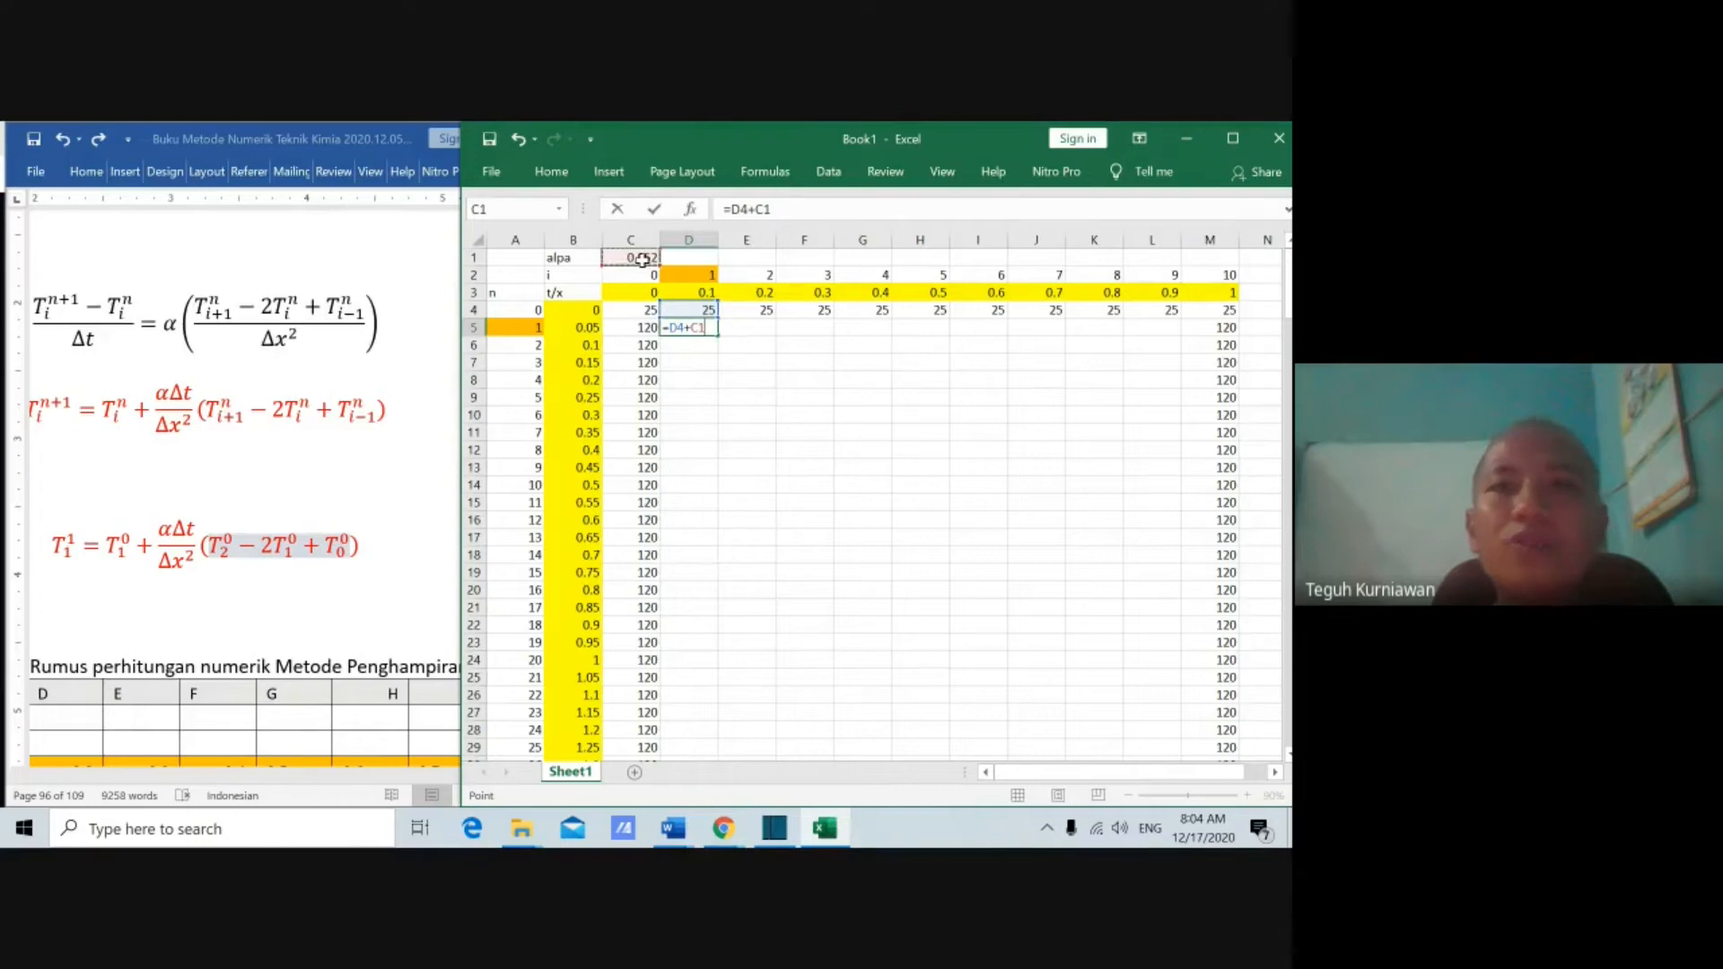
{"action": "left_click", "coordinate": [759, 209]}
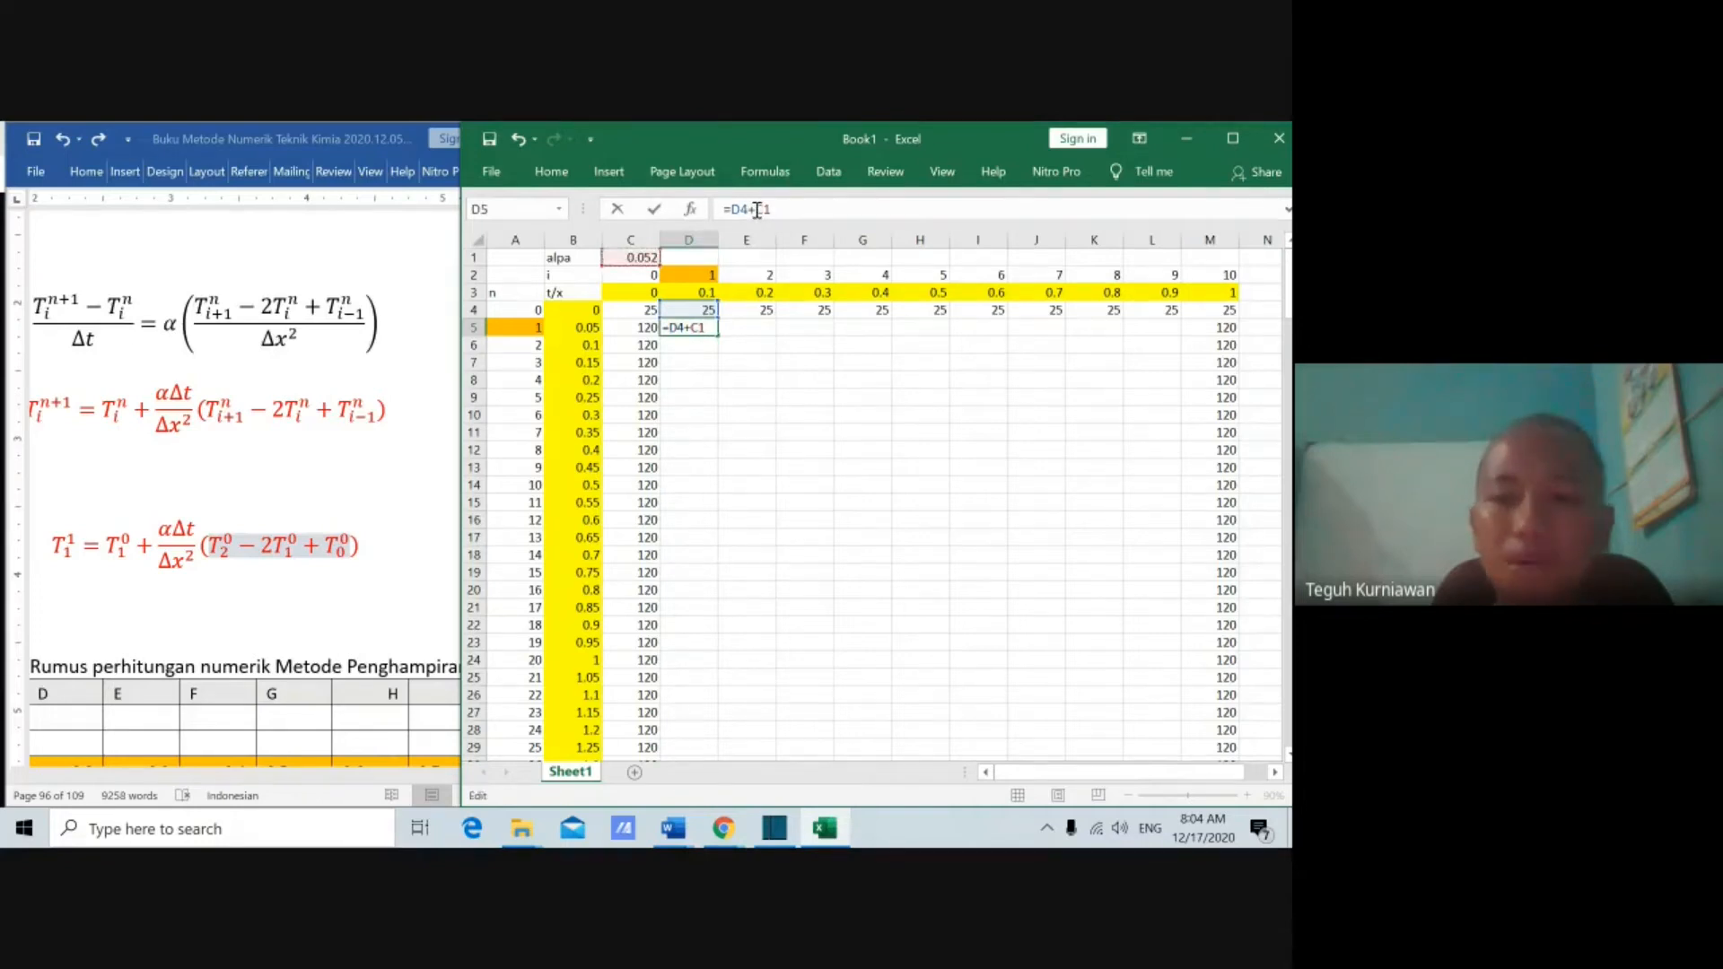
{"action": "type", "text": "$C"}
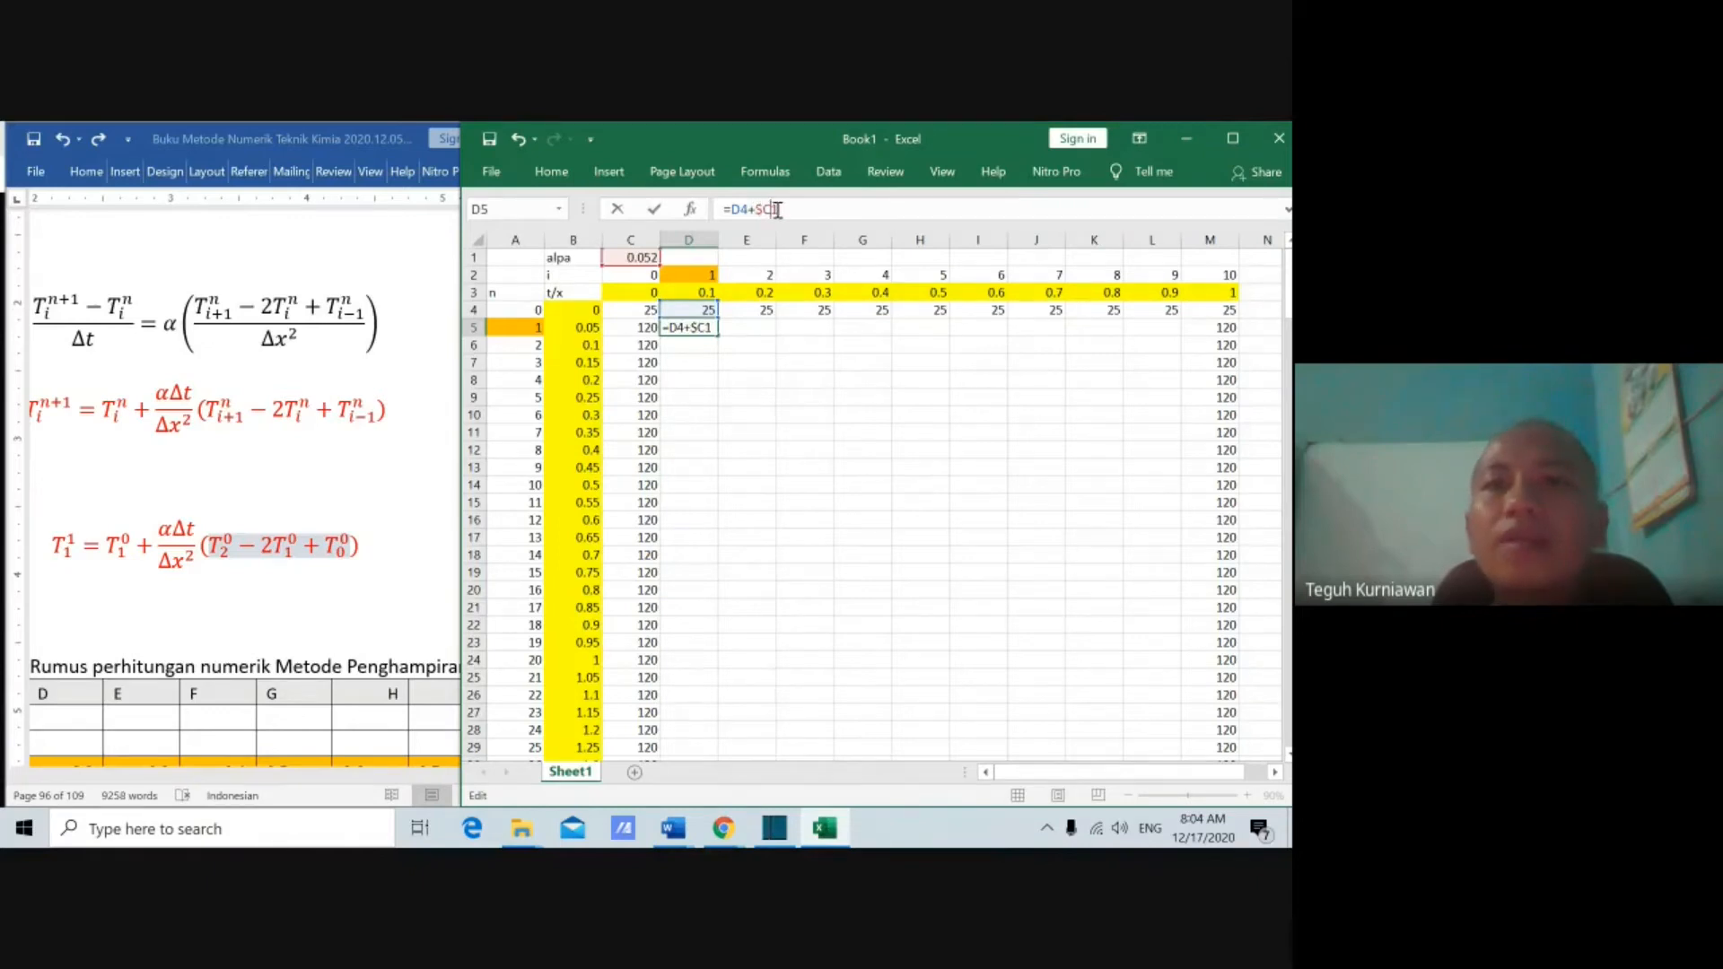
{"action": "type", "text": "$1"}
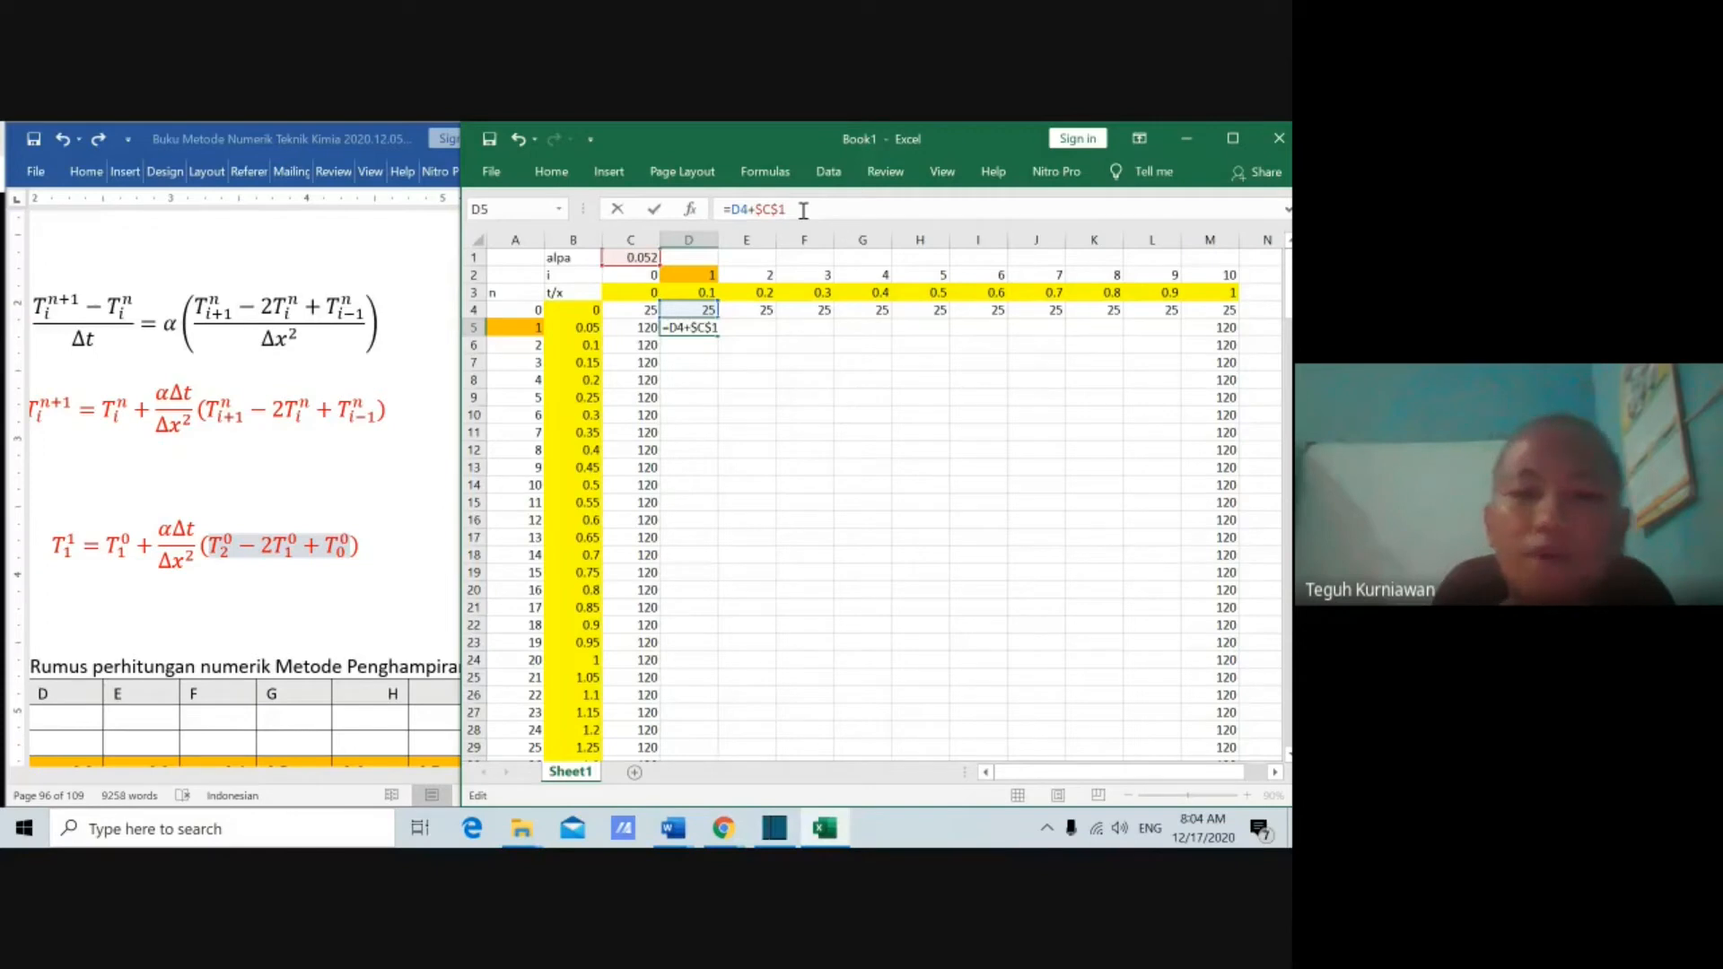
Step: Extend the D5 formula by multiplying alpha by the time step $B$5 and dividing by the squared grid spacing $D$3^2, using absolute references
{"action": "type", "text": "*"}
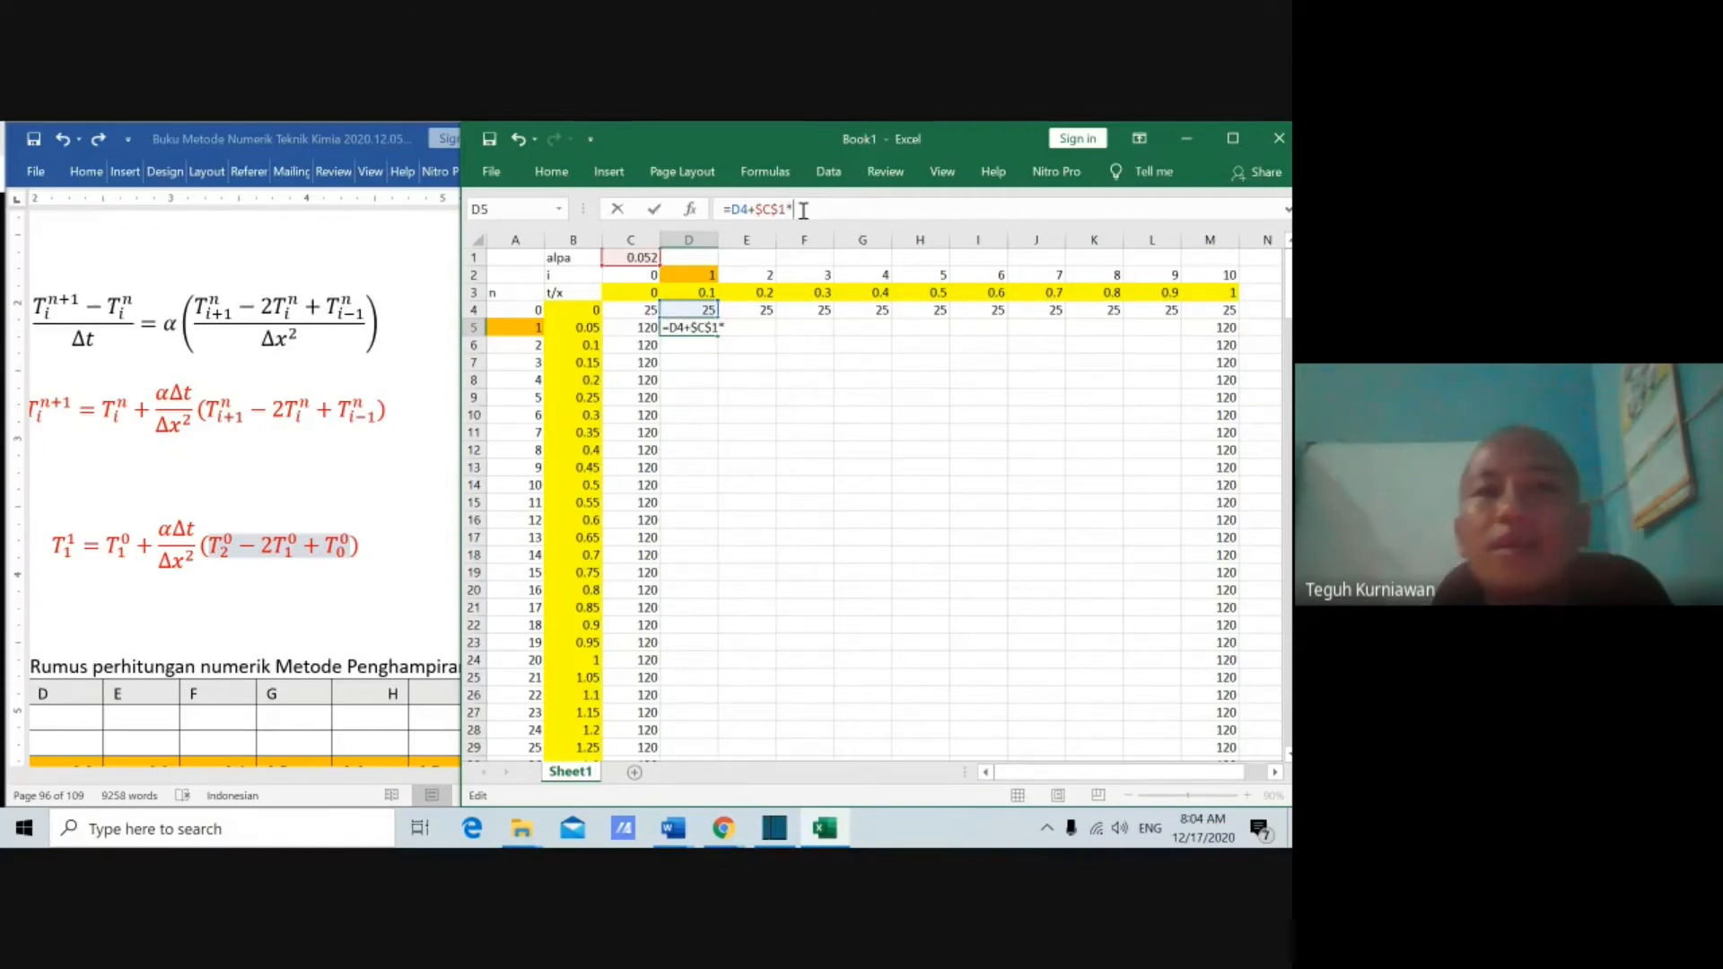
{"action": "left_click", "coordinate": [588, 329]}
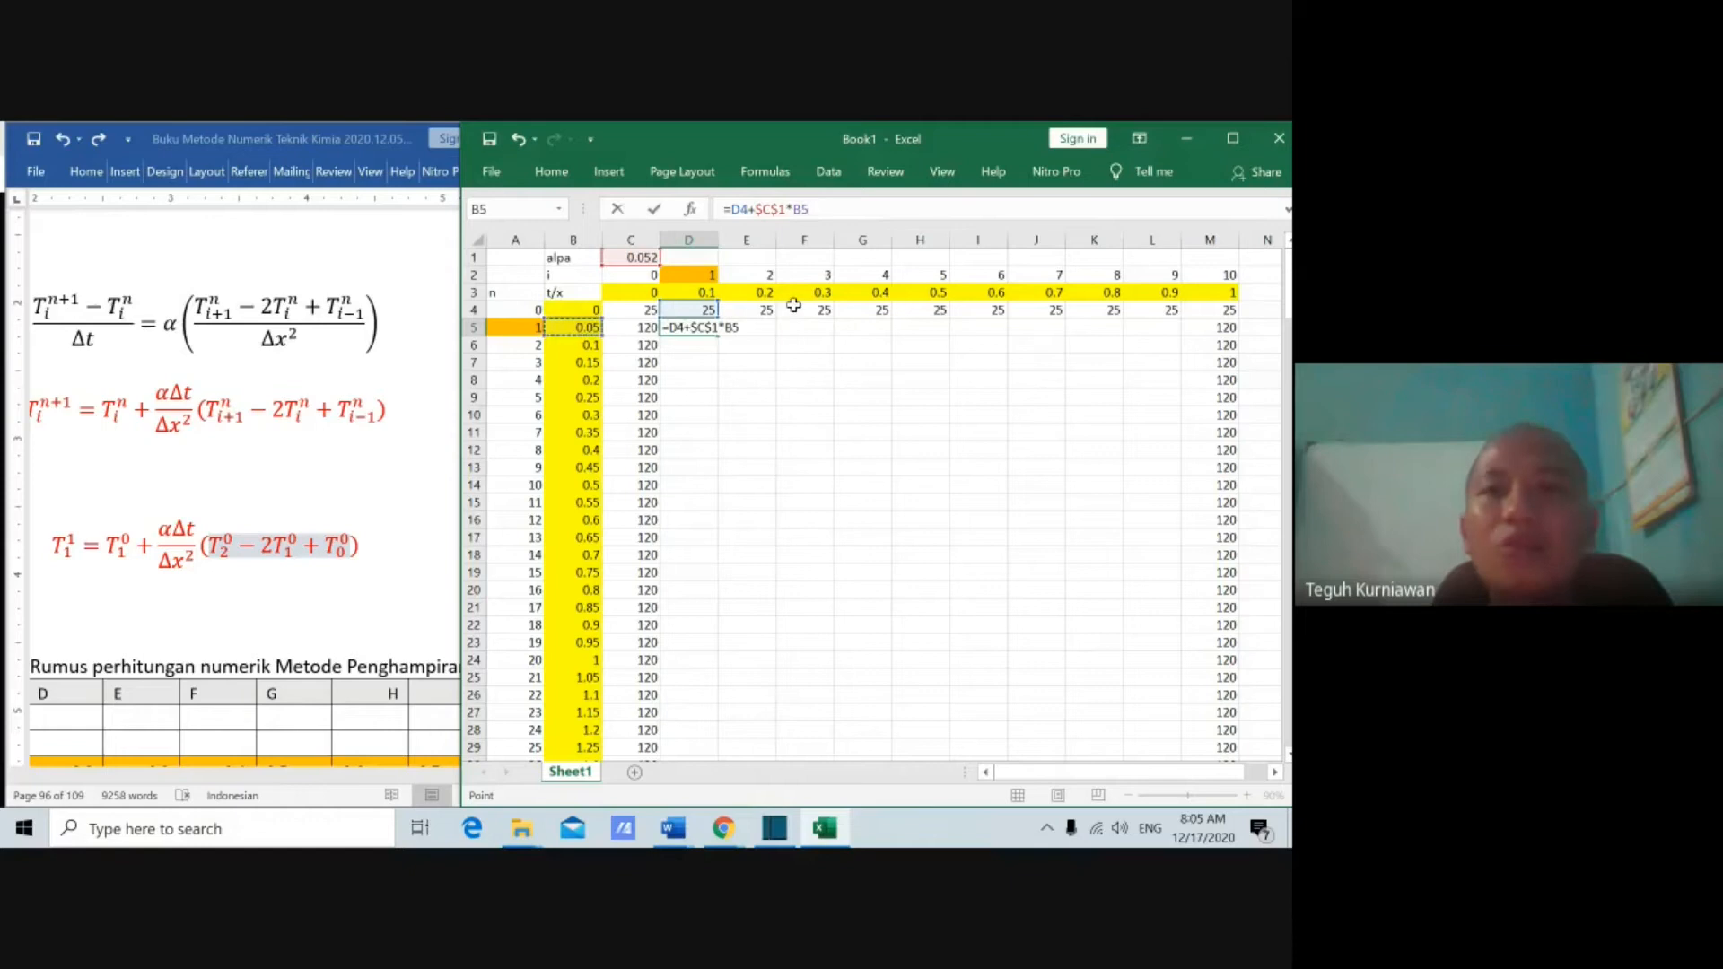
{"action": "left_click", "coordinate": [798, 210]}
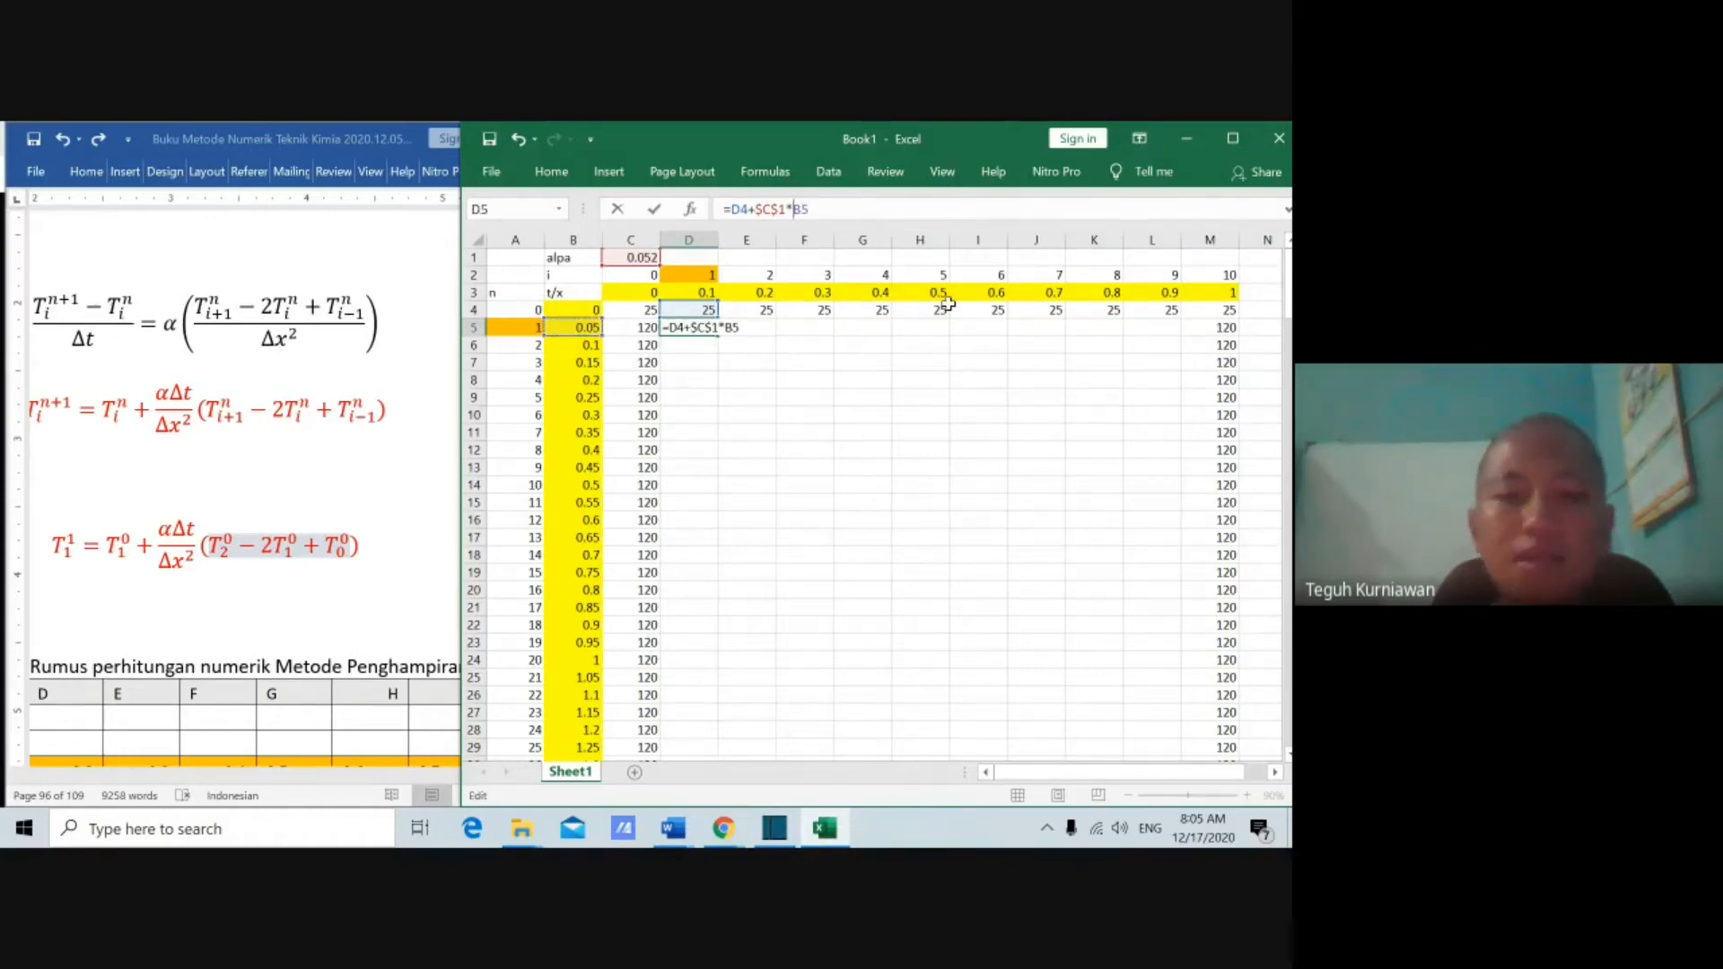
{"action": "left_click", "coordinate": [817, 209]}
{"action": "type", "text": "$5"}
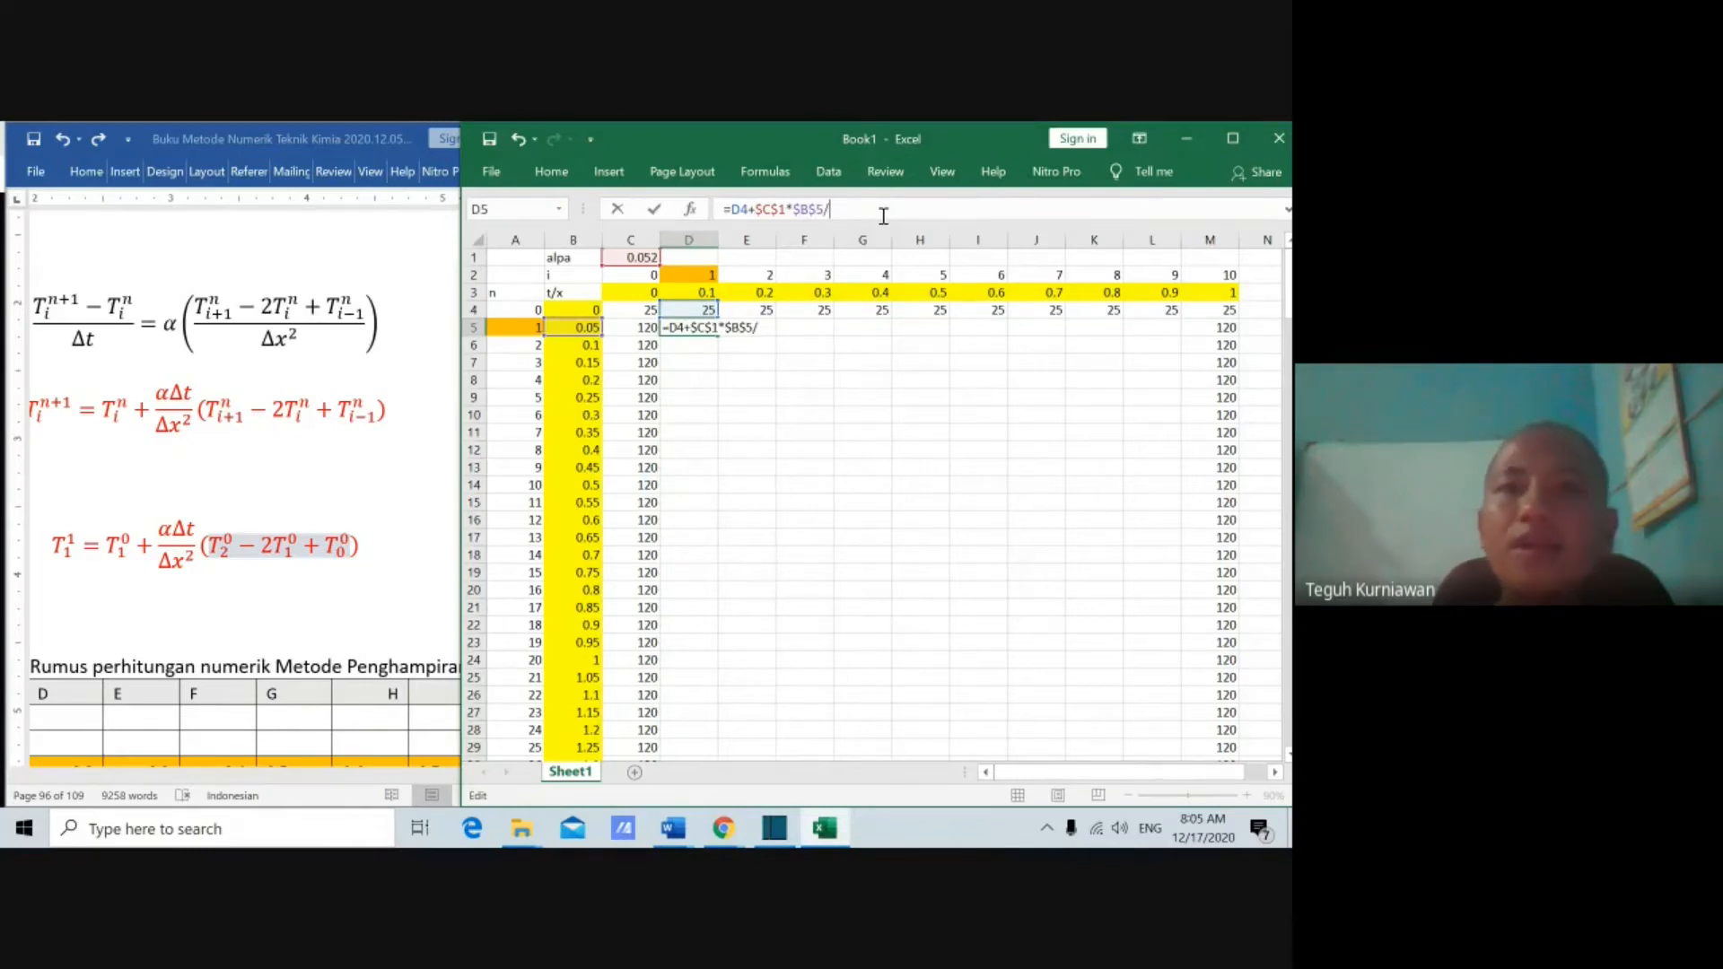
{"action": "type", "text": "/"}
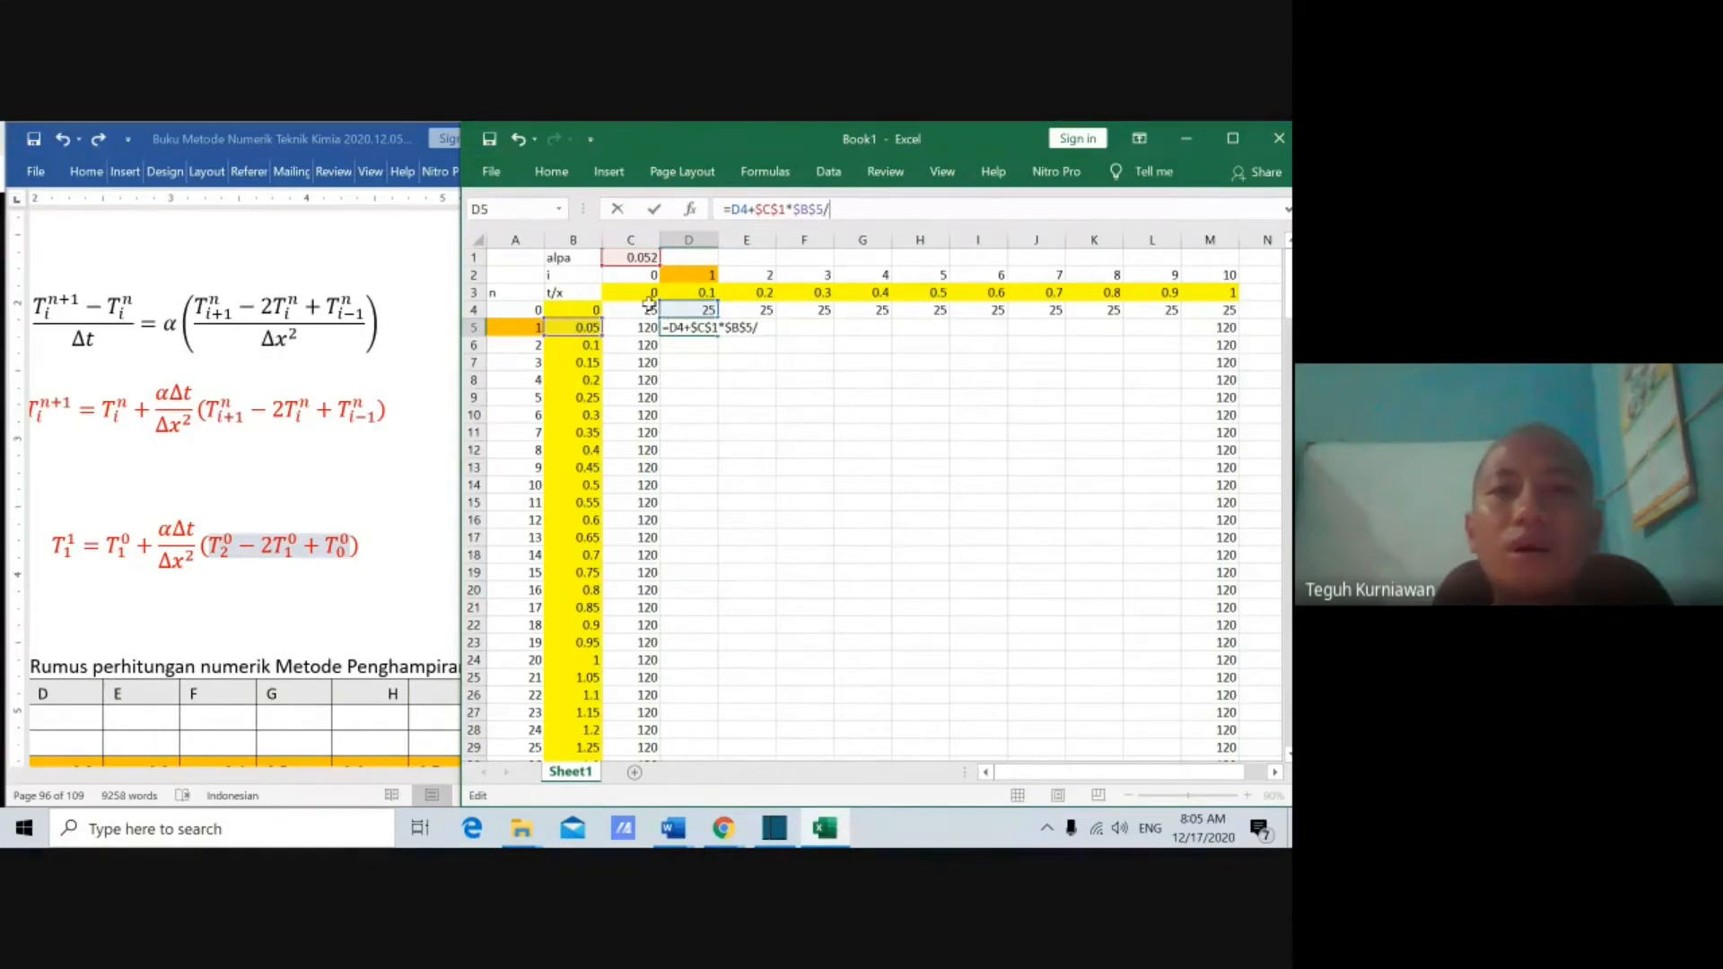
{"action": "left_click", "coordinate": [696, 291]}
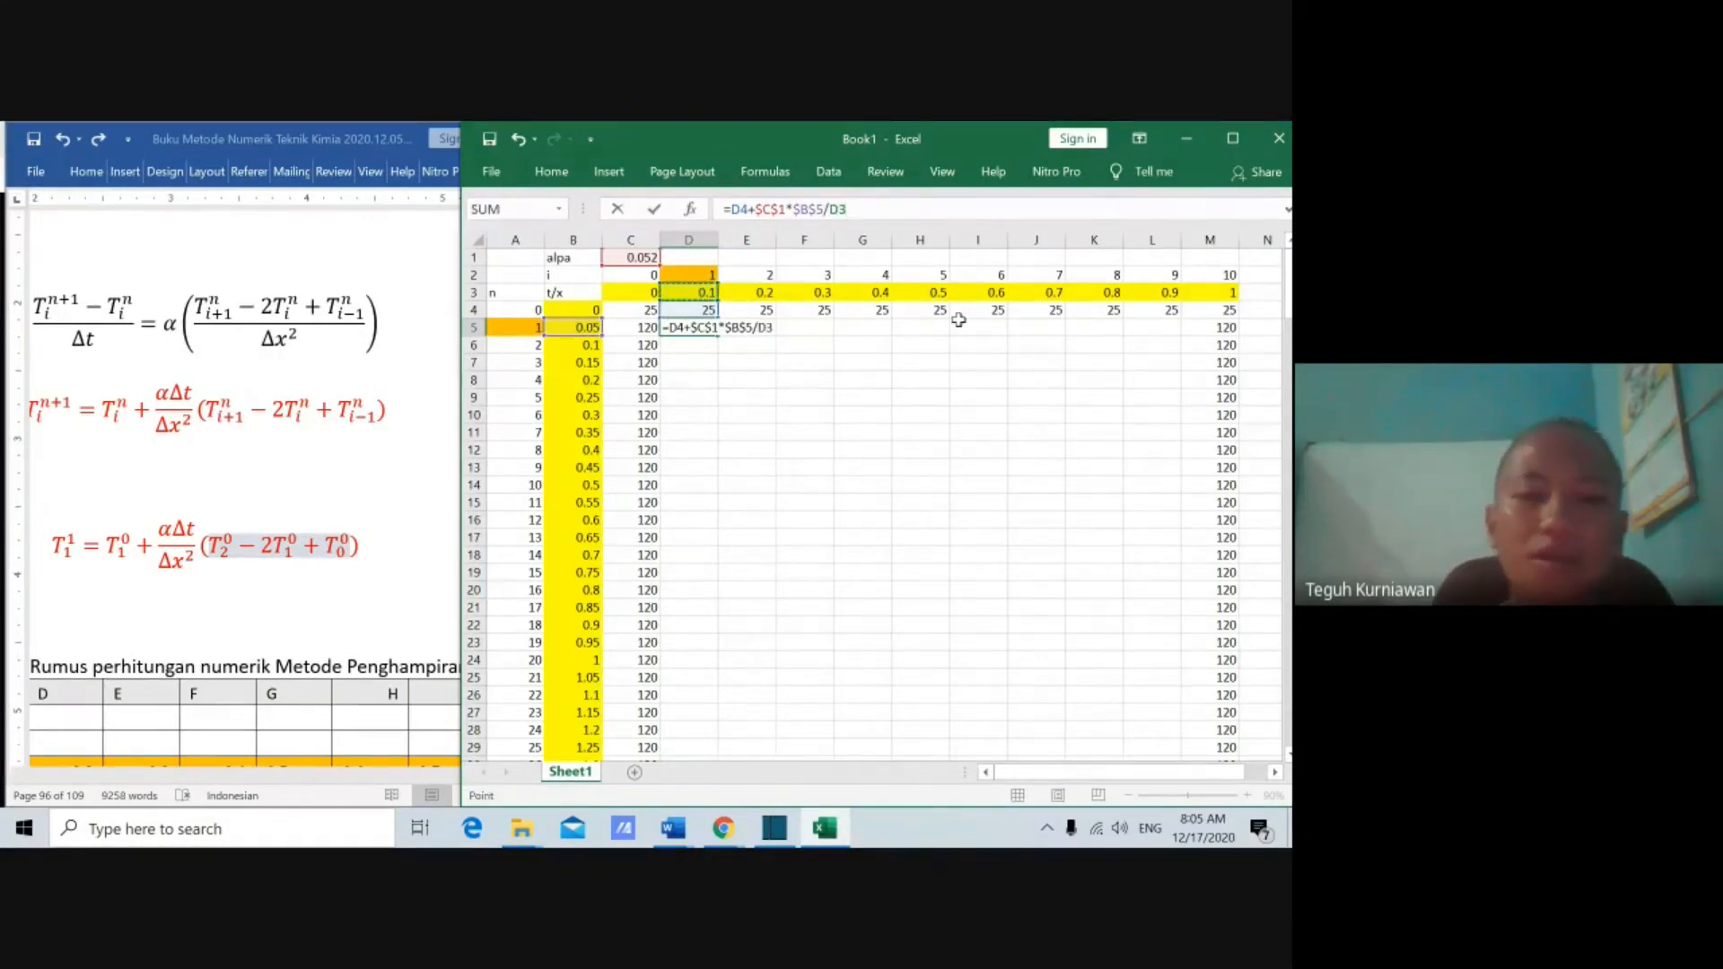
{"action": "type", "text": "^2"}
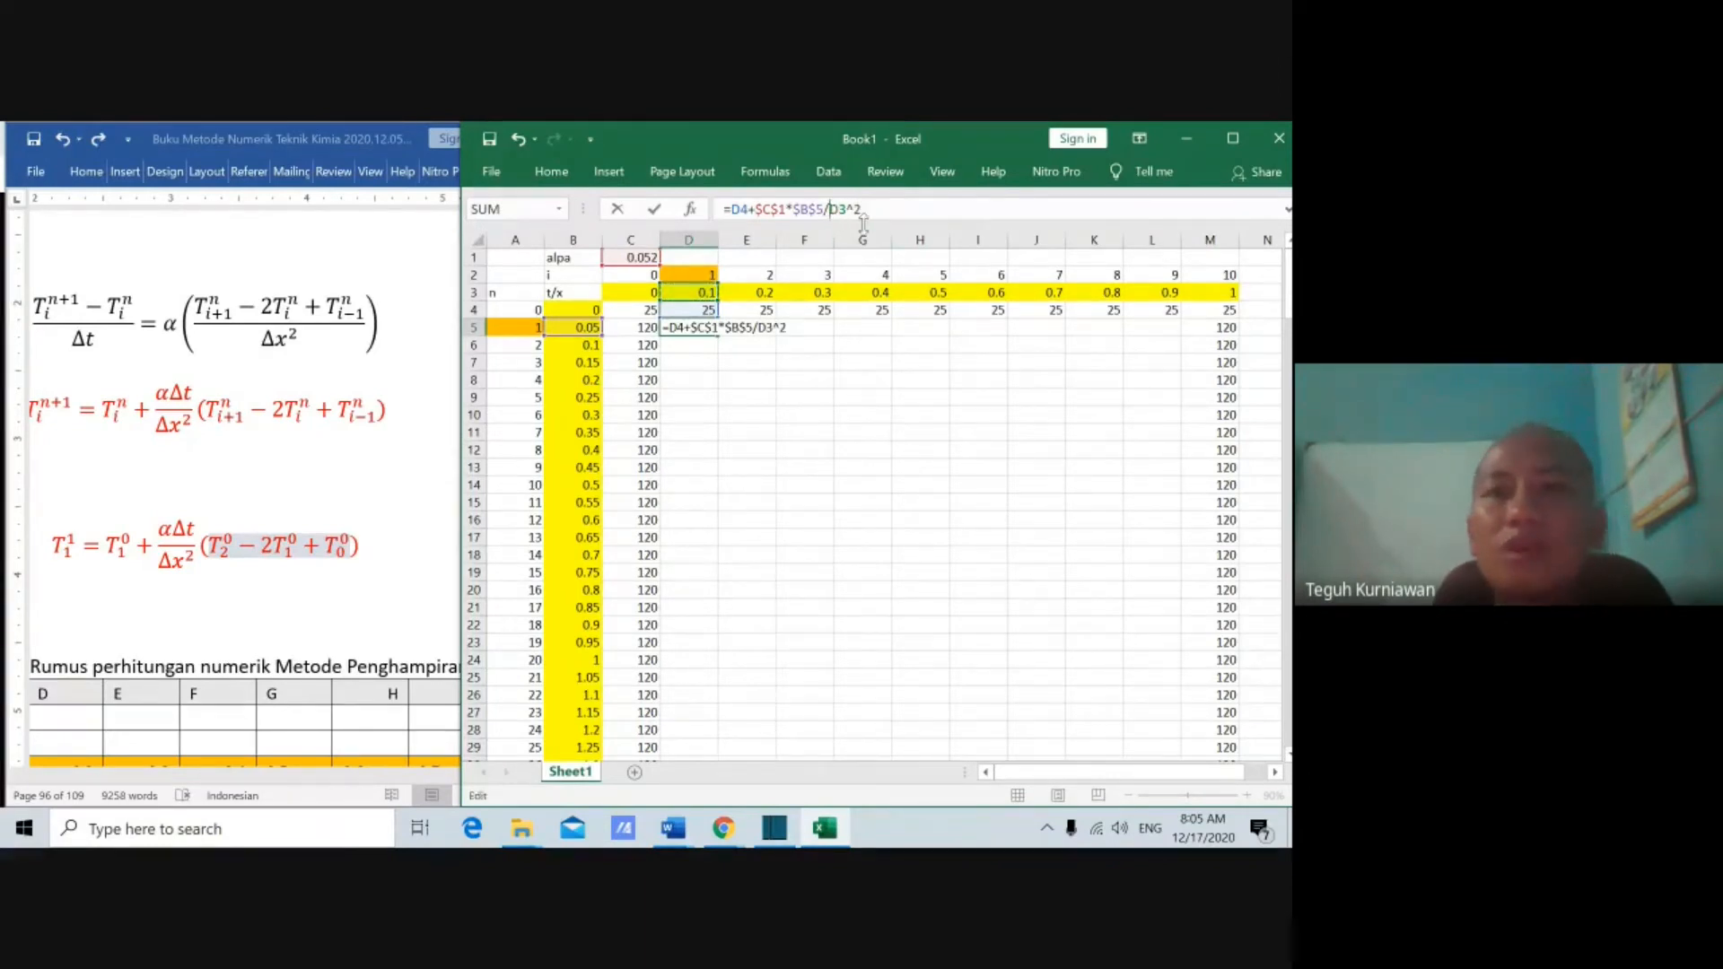
{"action": "type", "text": "$"}
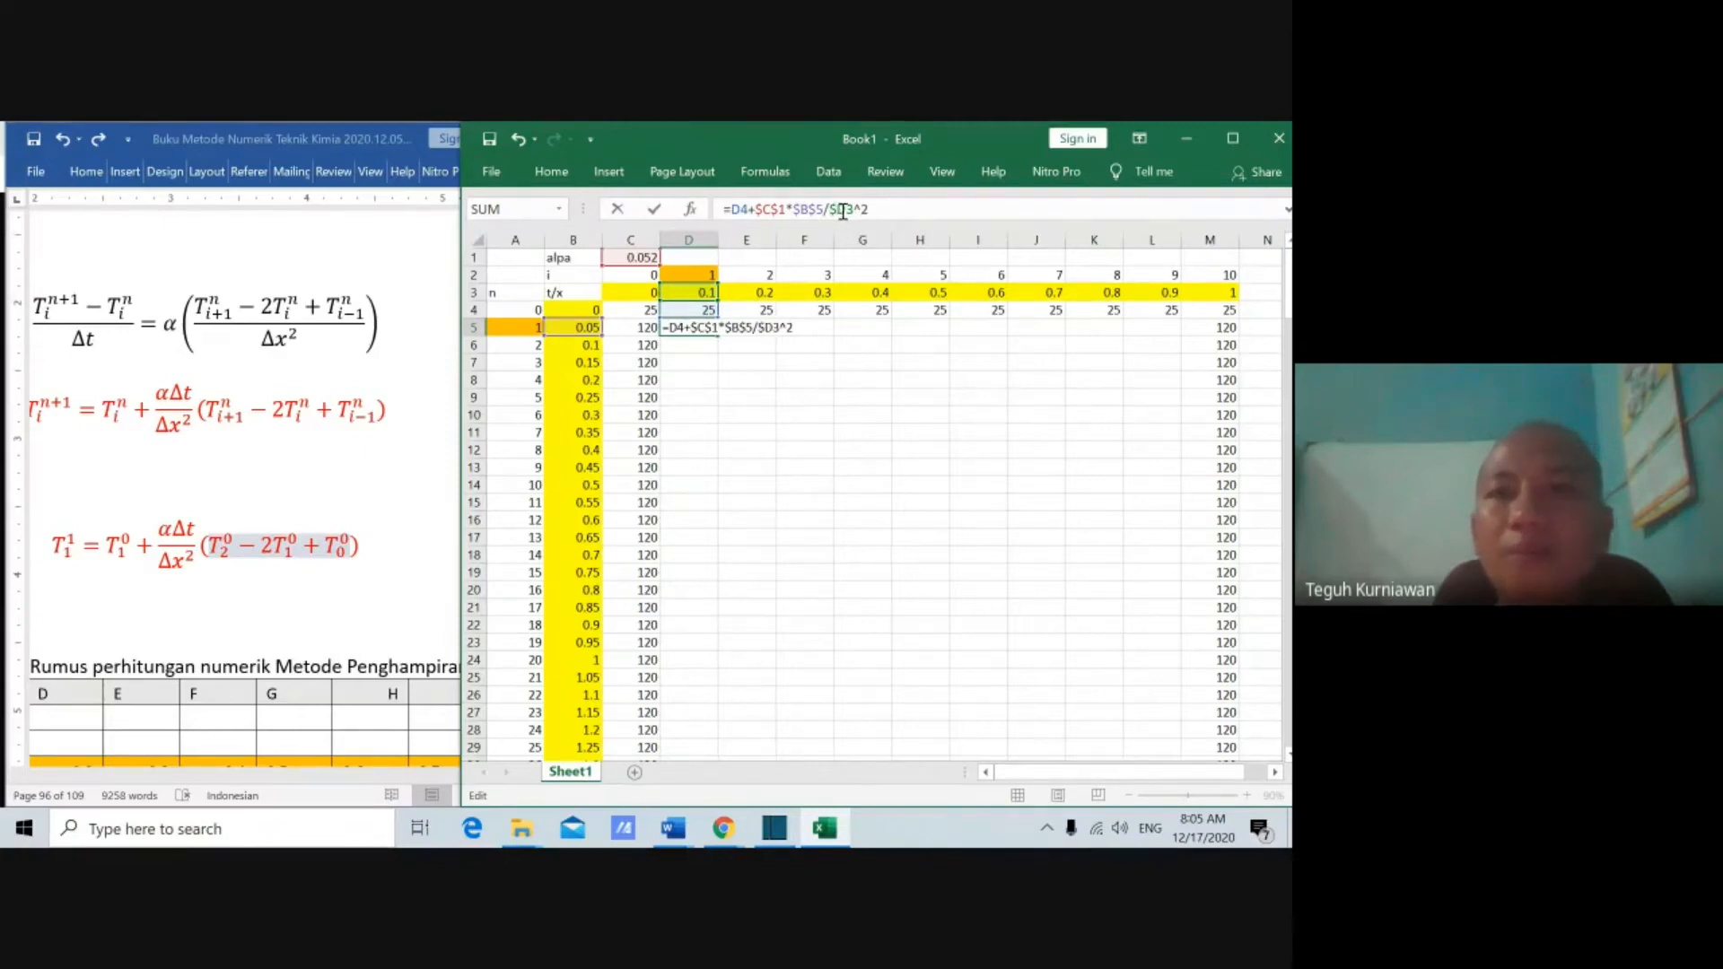
{"action": "left_click", "coordinate": [857, 212]}
{"action": "type", "text": "$"}
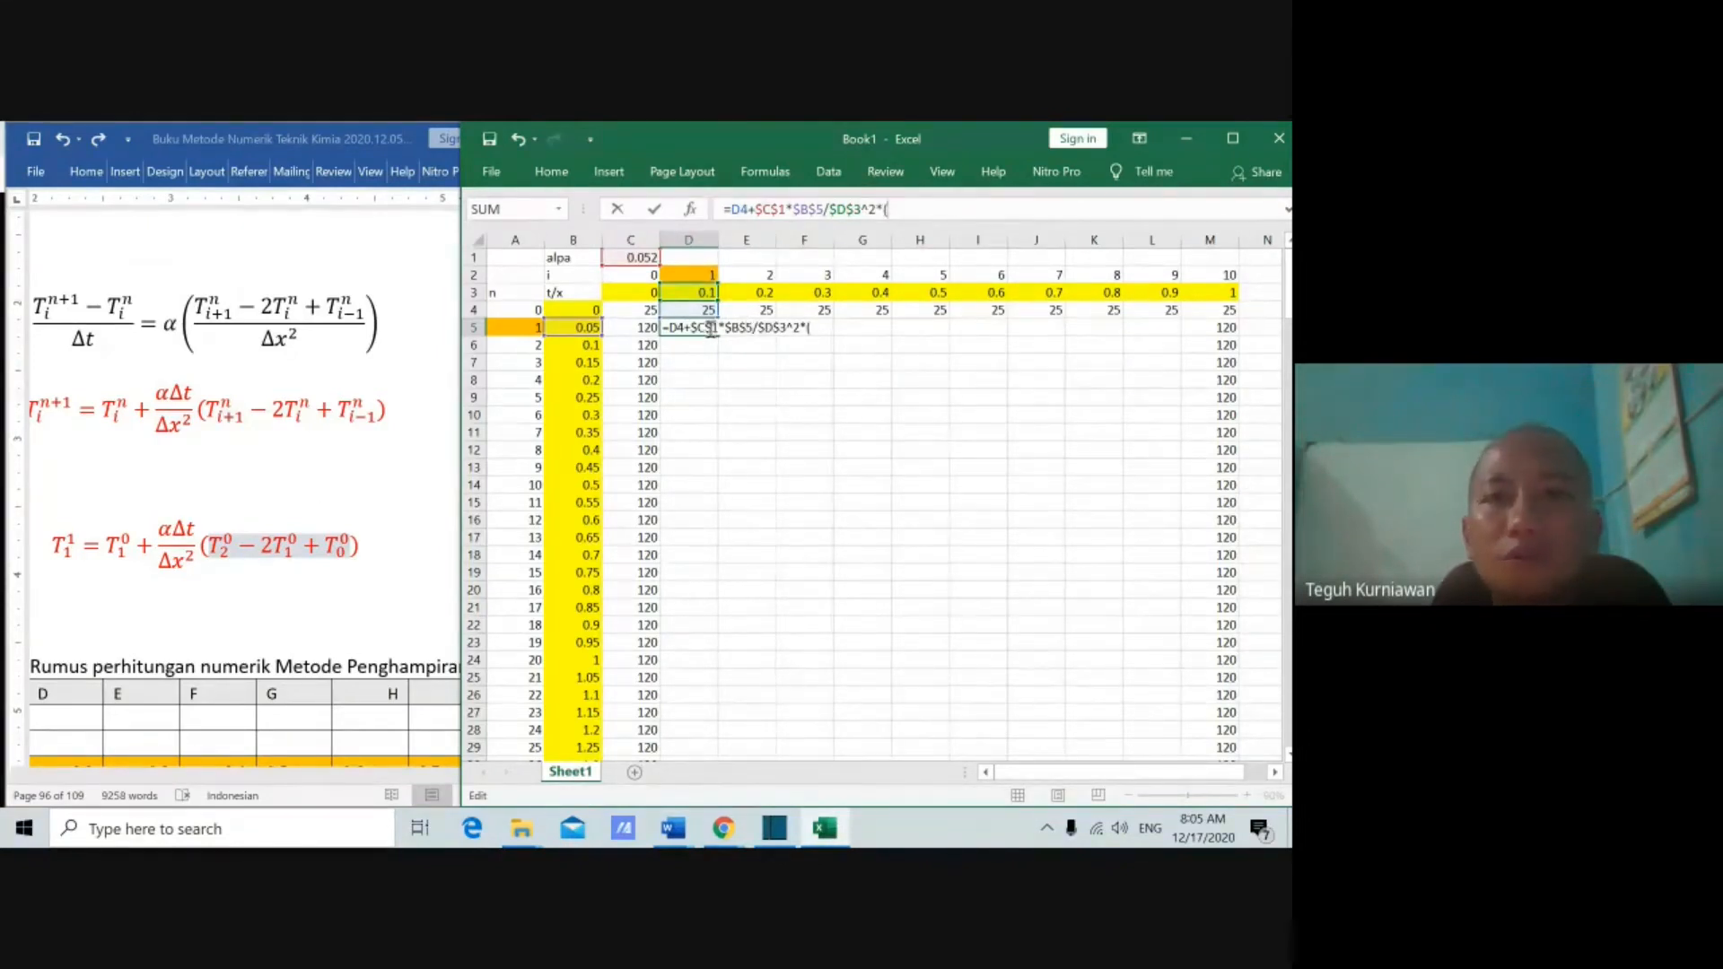
Step: Complete the D5 formula with the bracketed neighbour term (E4-2*D4+C4) and enter it
{"action": "left_click", "coordinate": [759, 306]}
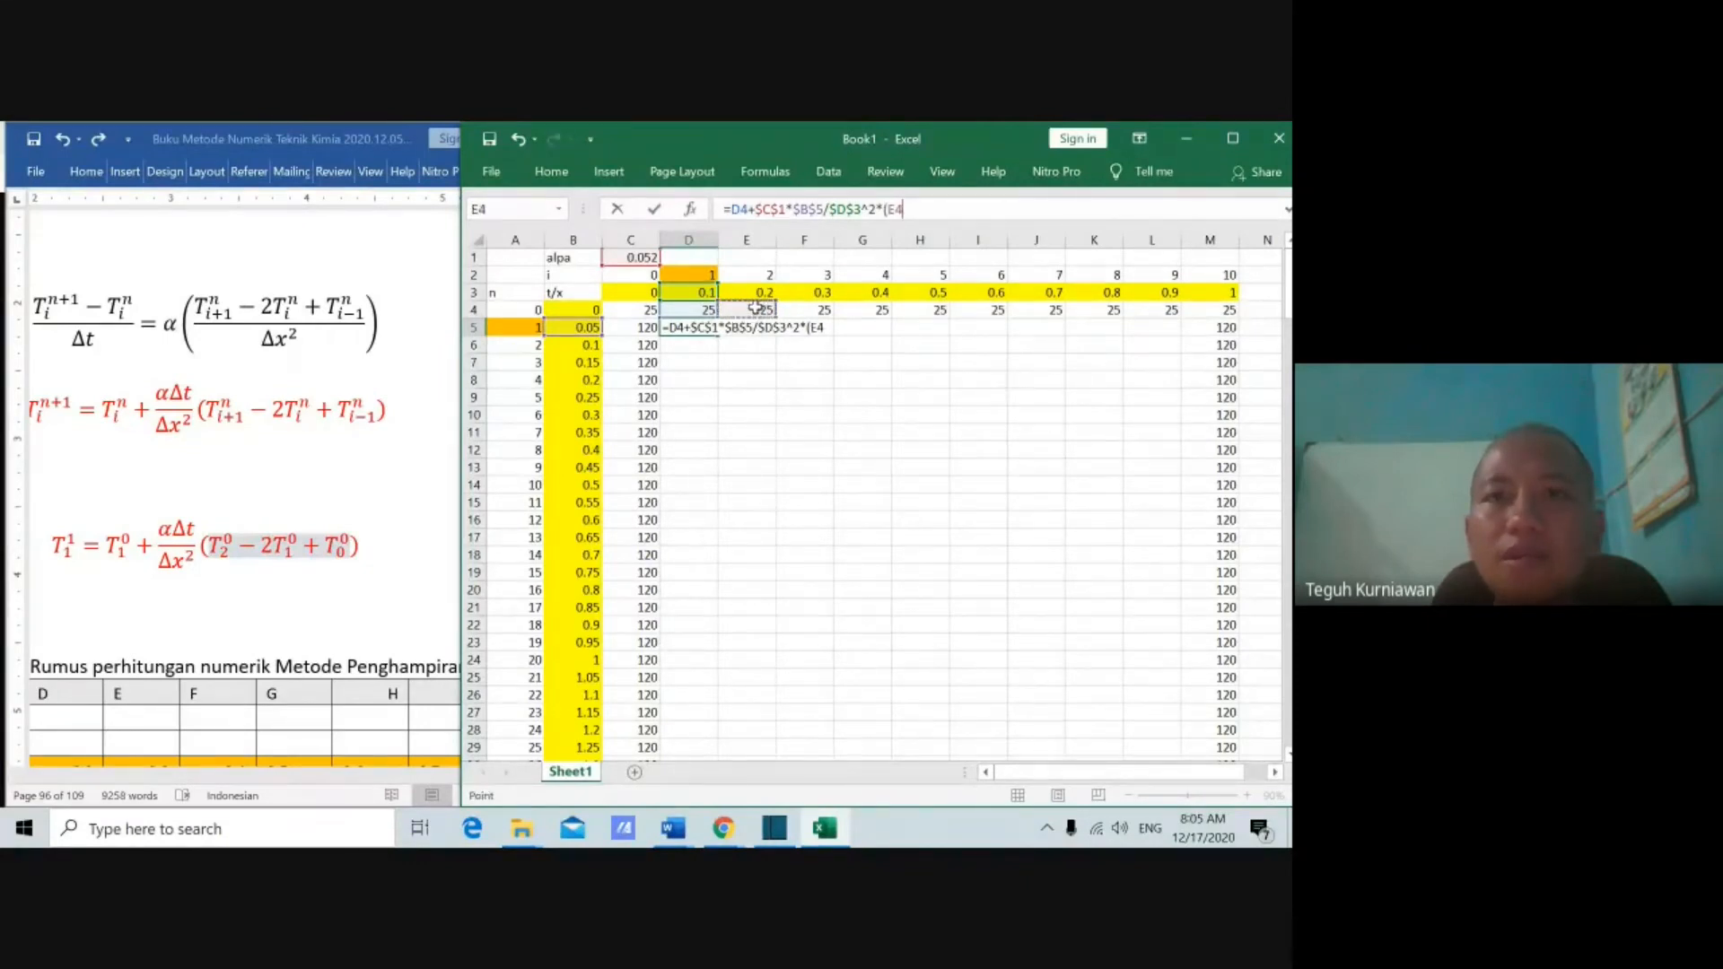
{"action": "type", "text": "-"}
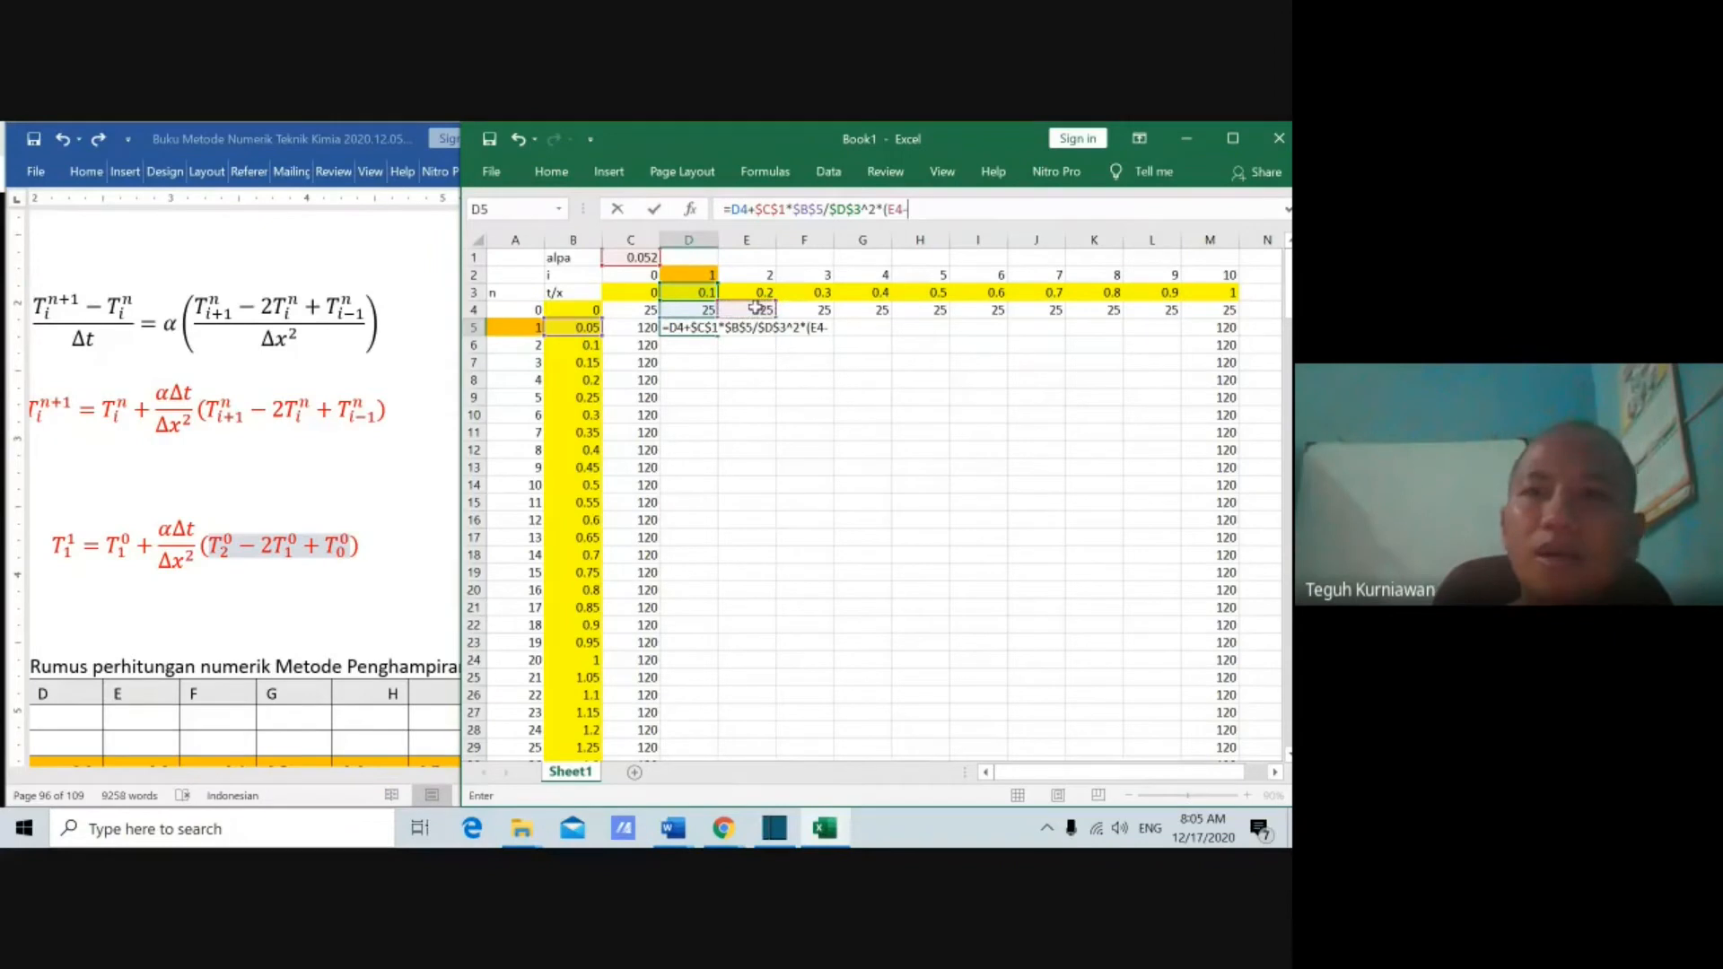
{"action": "type", "text": "2*"}
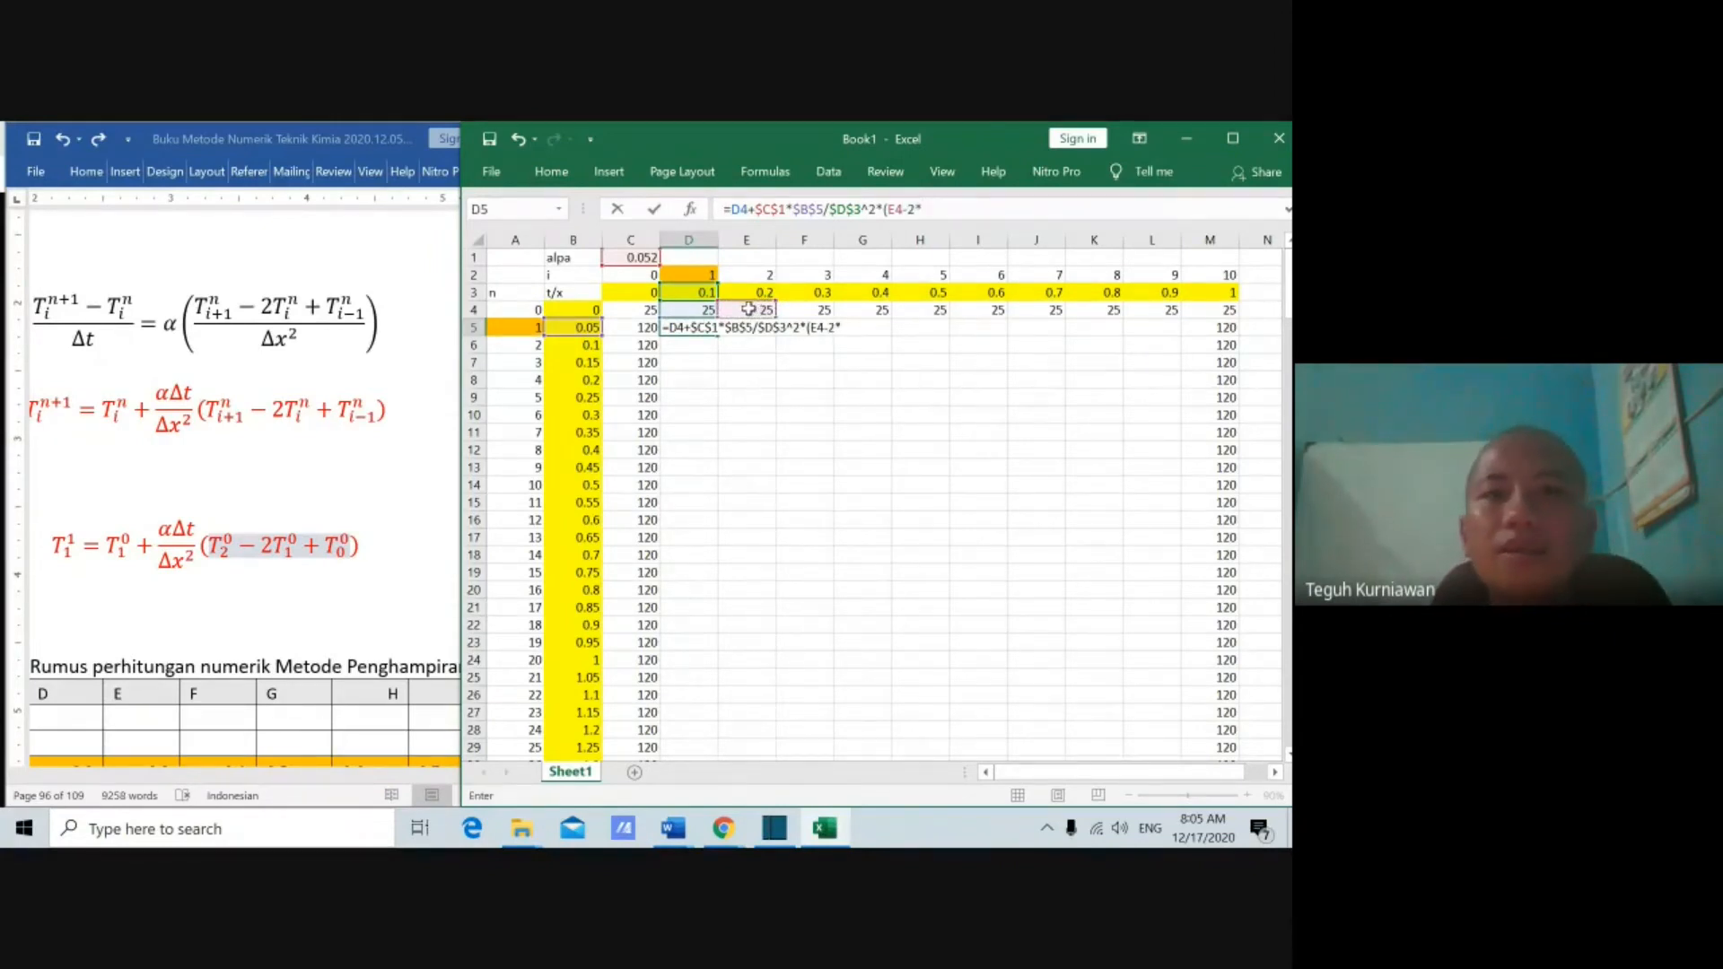
{"action": "left_click", "coordinate": [647, 310]}
{"action": "type", "text": "+"}
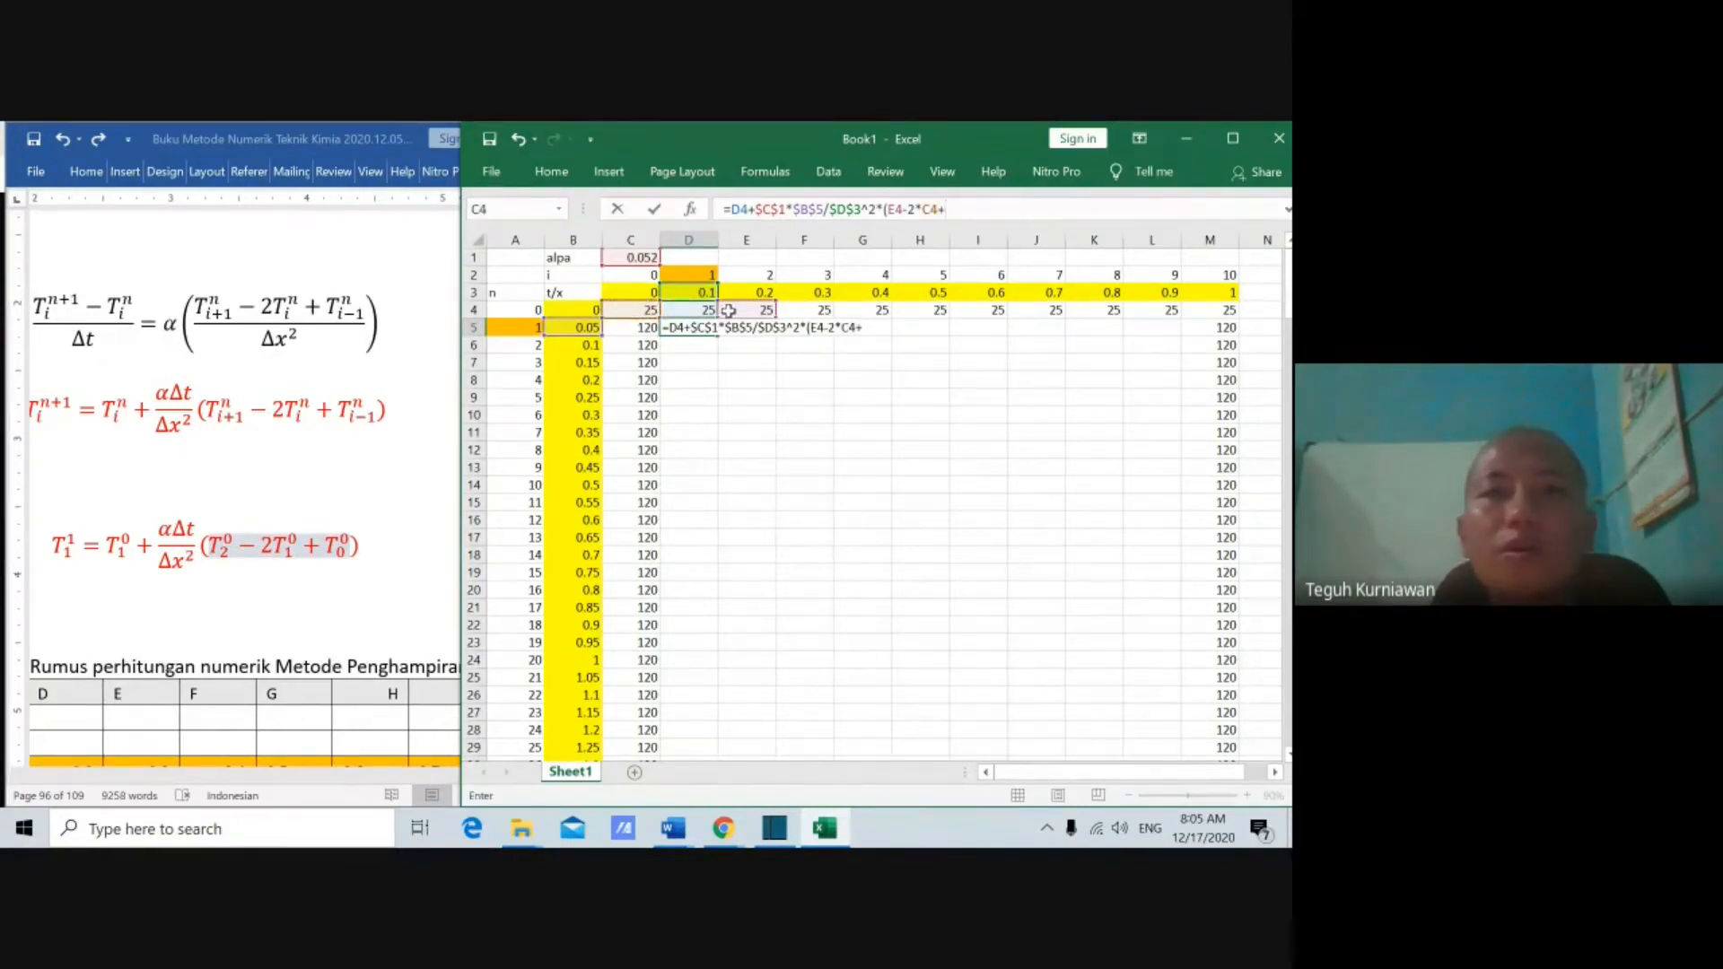
{"action": "left_click", "coordinate": [942, 216]}
{"action": "key", "text": "BackSpace"}
{"action": "key", "text": "BackSpace"}
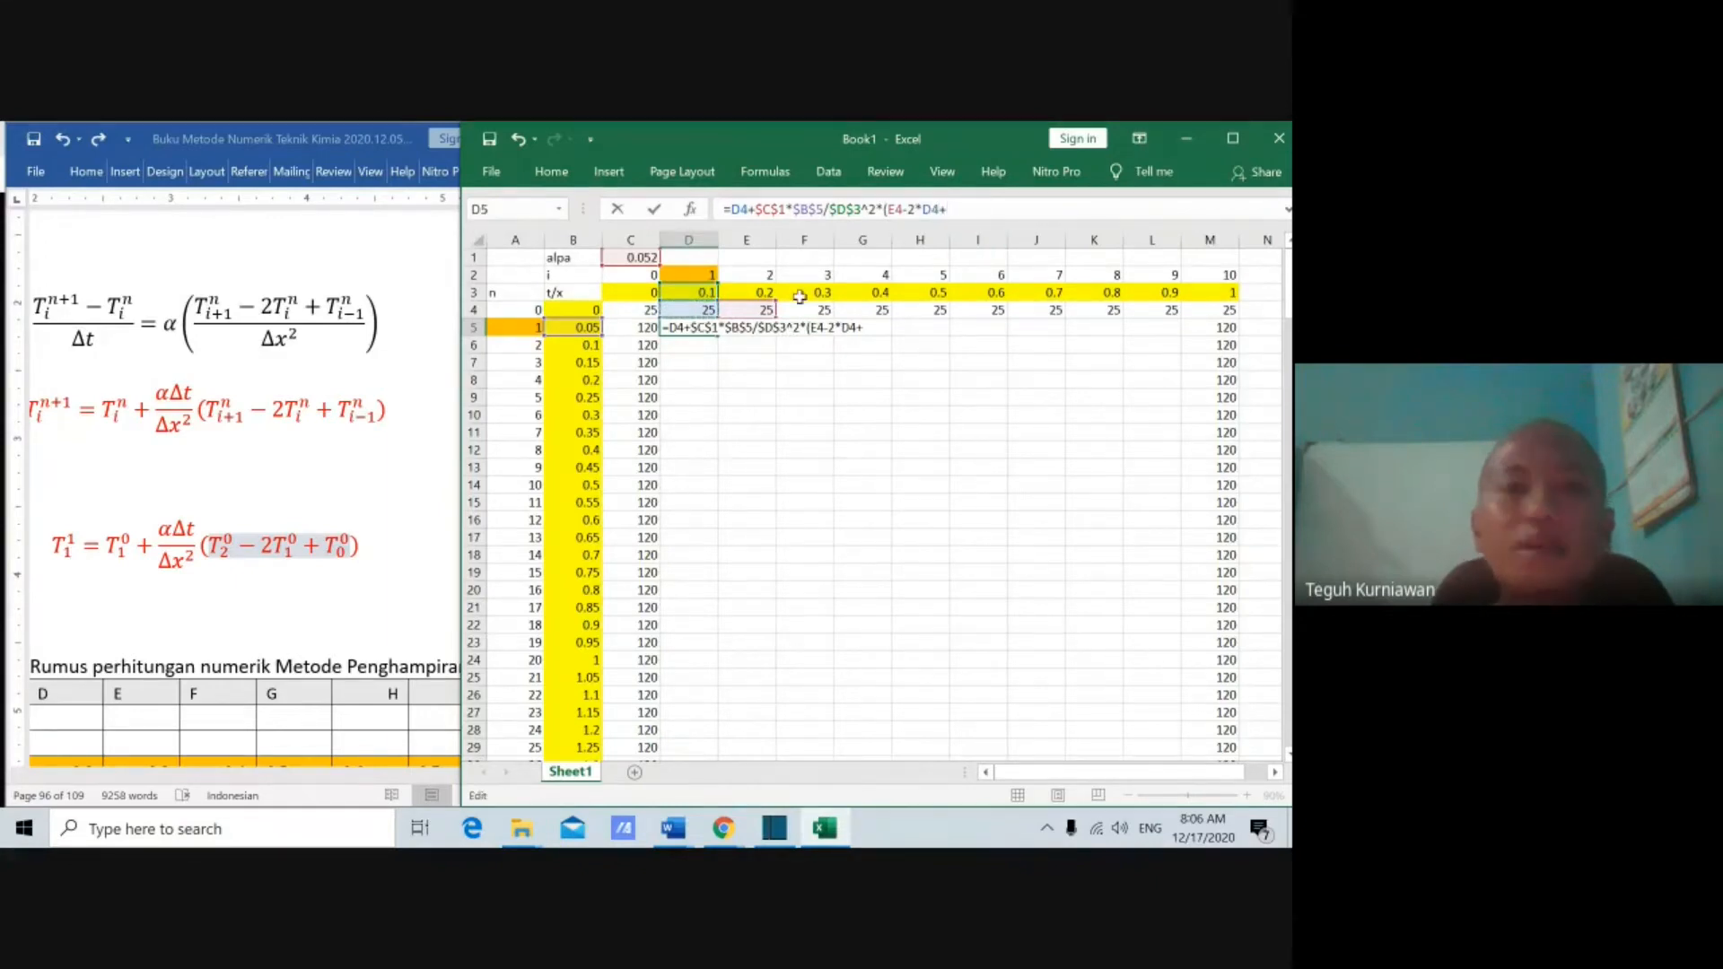
{"action": "left_click", "coordinate": [640, 310]}
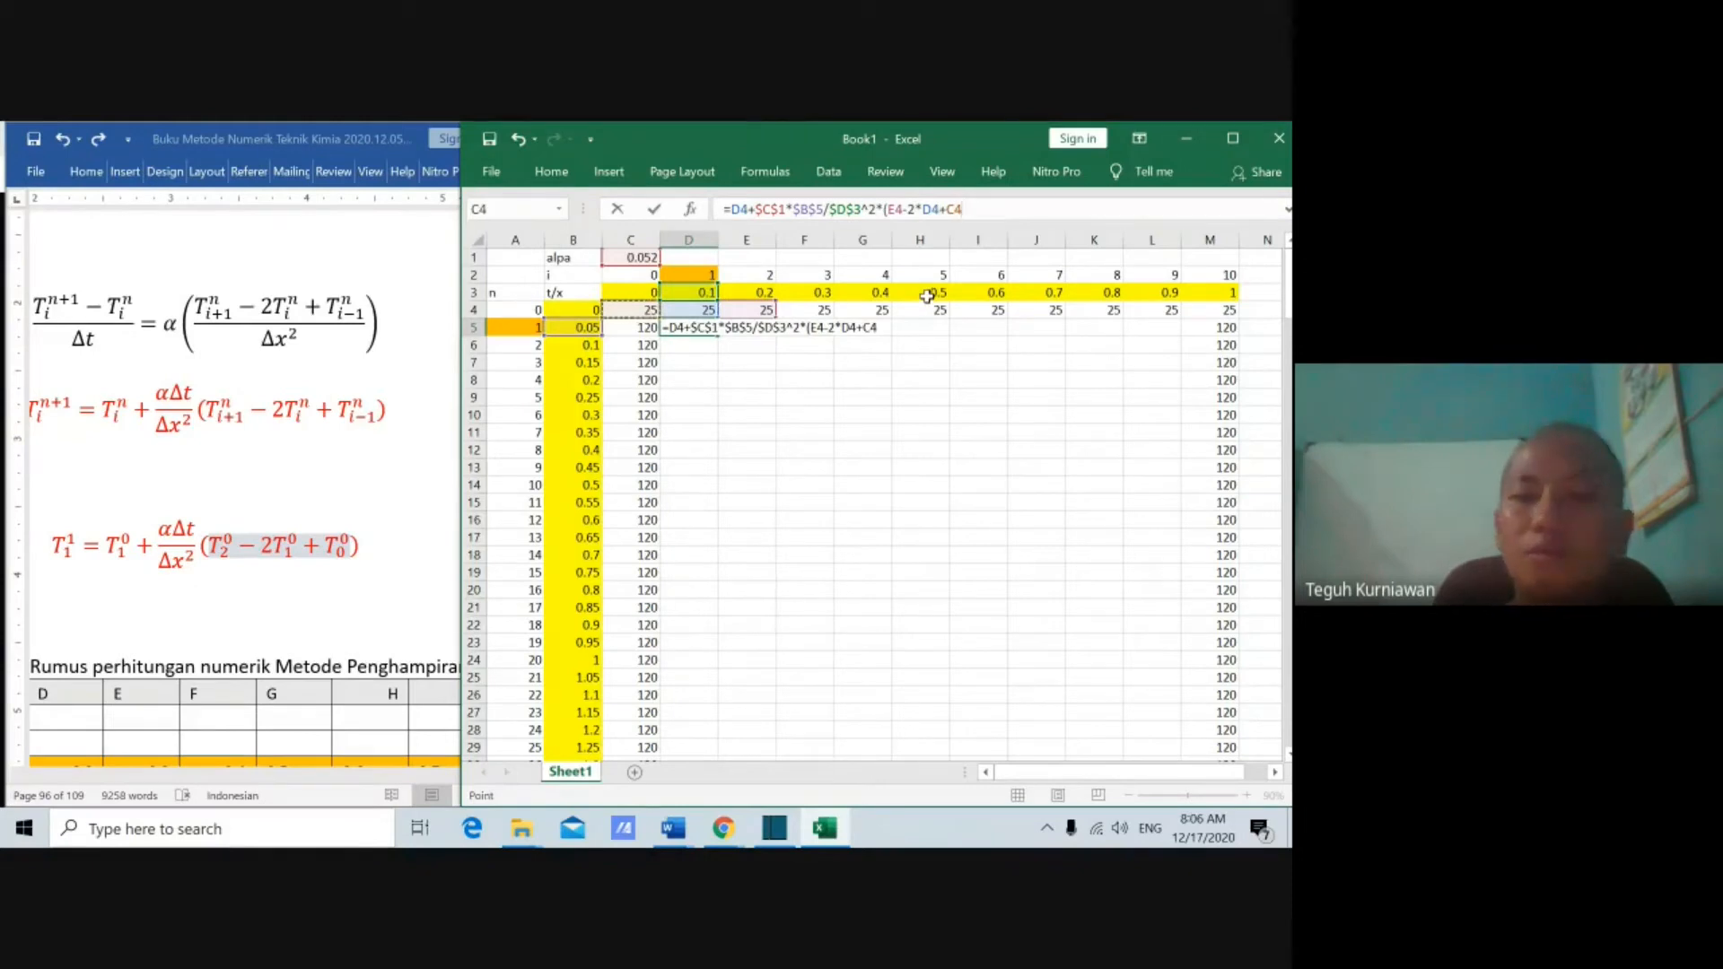
{"action": "type", "text": ")"}
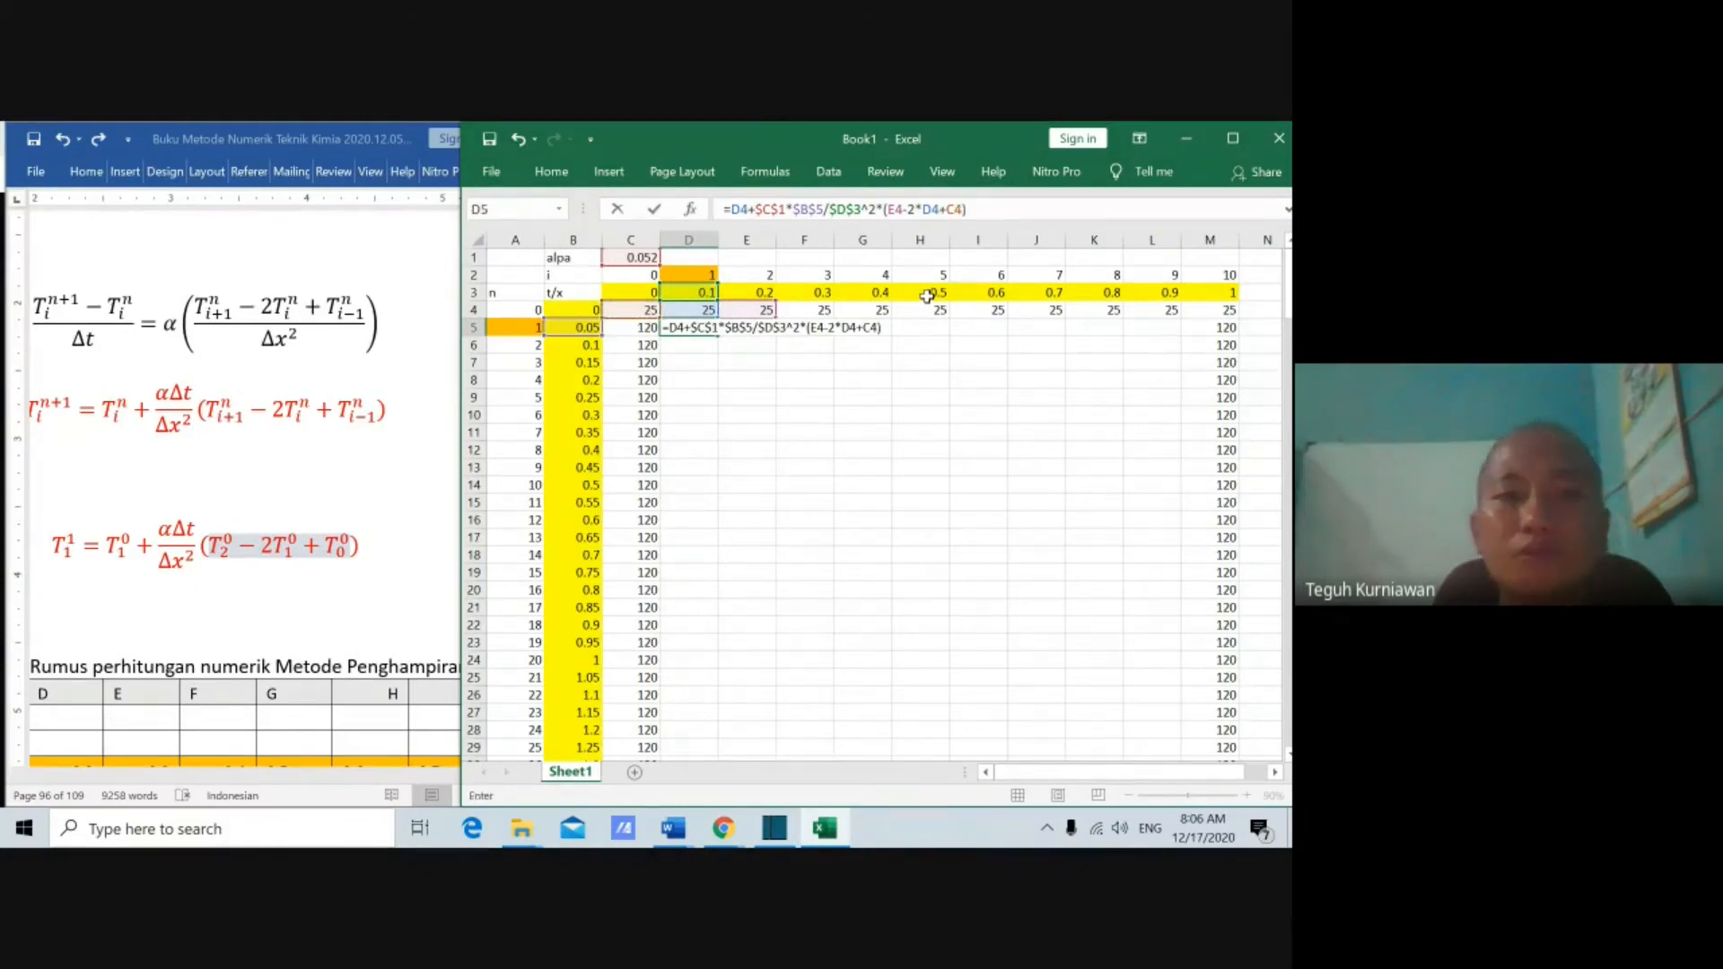
{"action": "key", "text": "Return"}
Step: Copy the D5 formula across the interior nodes to L5 and down all time steps to row 204
{"action": "left_click", "coordinate": [710, 328]}
{"action": "left_click_drag", "start_coordinate": [720, 337], "coordinate": [1167, 330]}
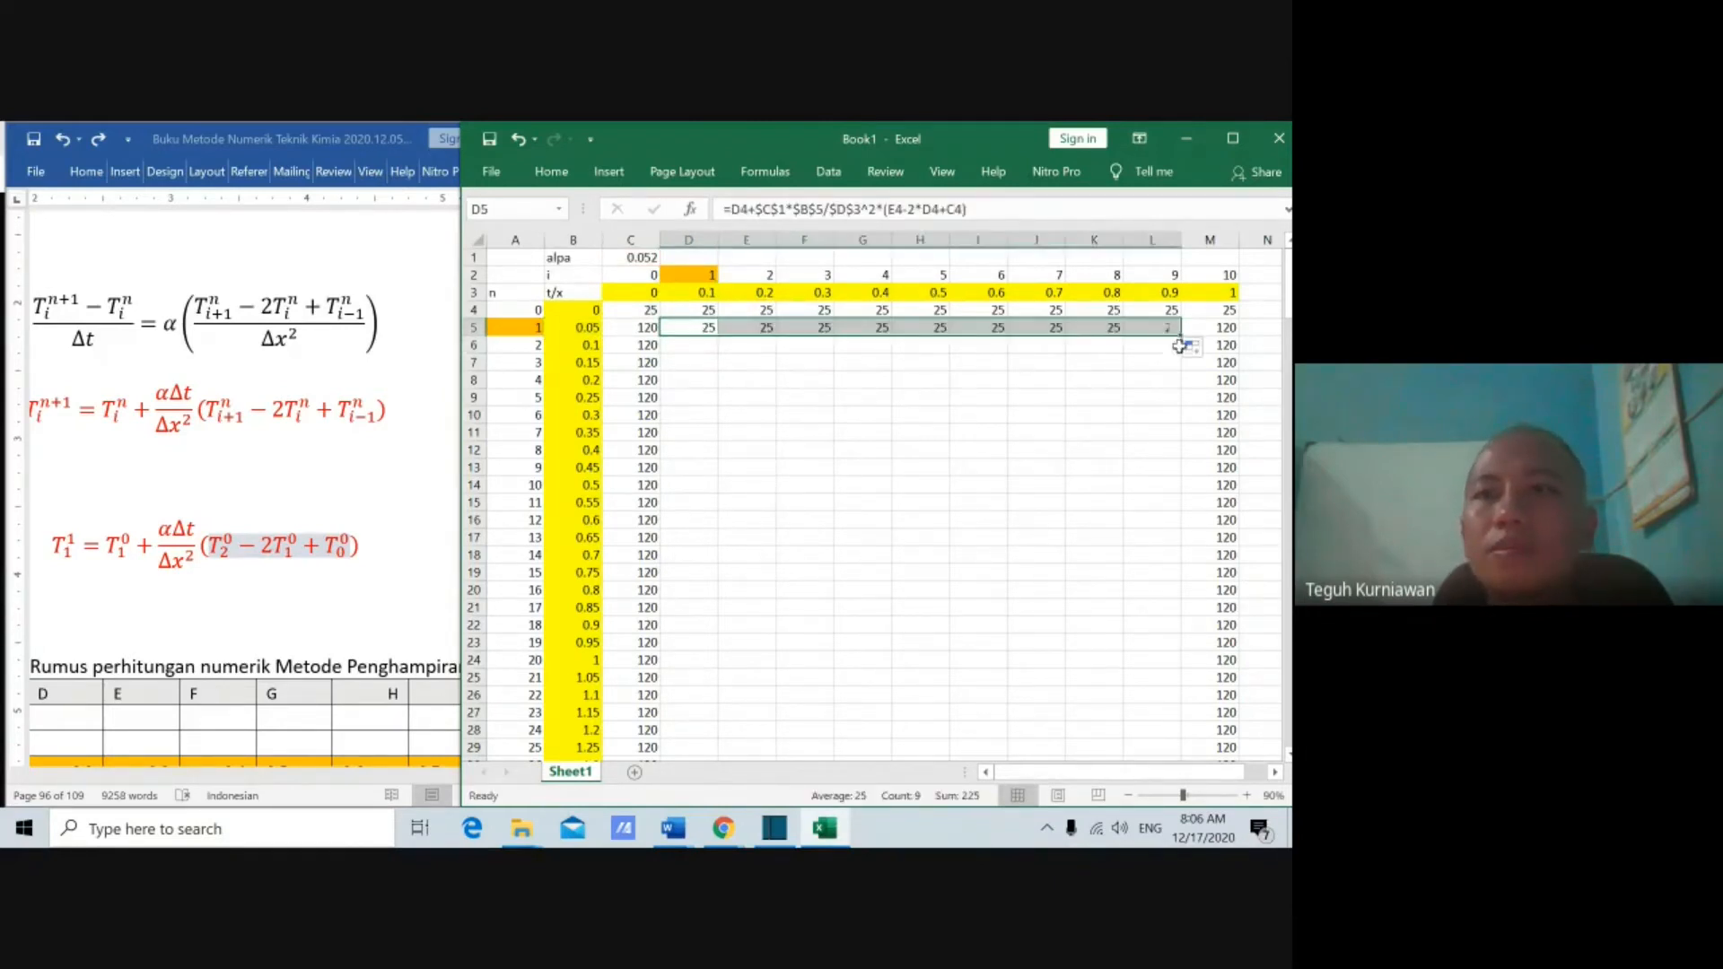
{"action": "left_click_drag", "start_coordinate": [1183, 334], "coordinate": [1158, 738]}
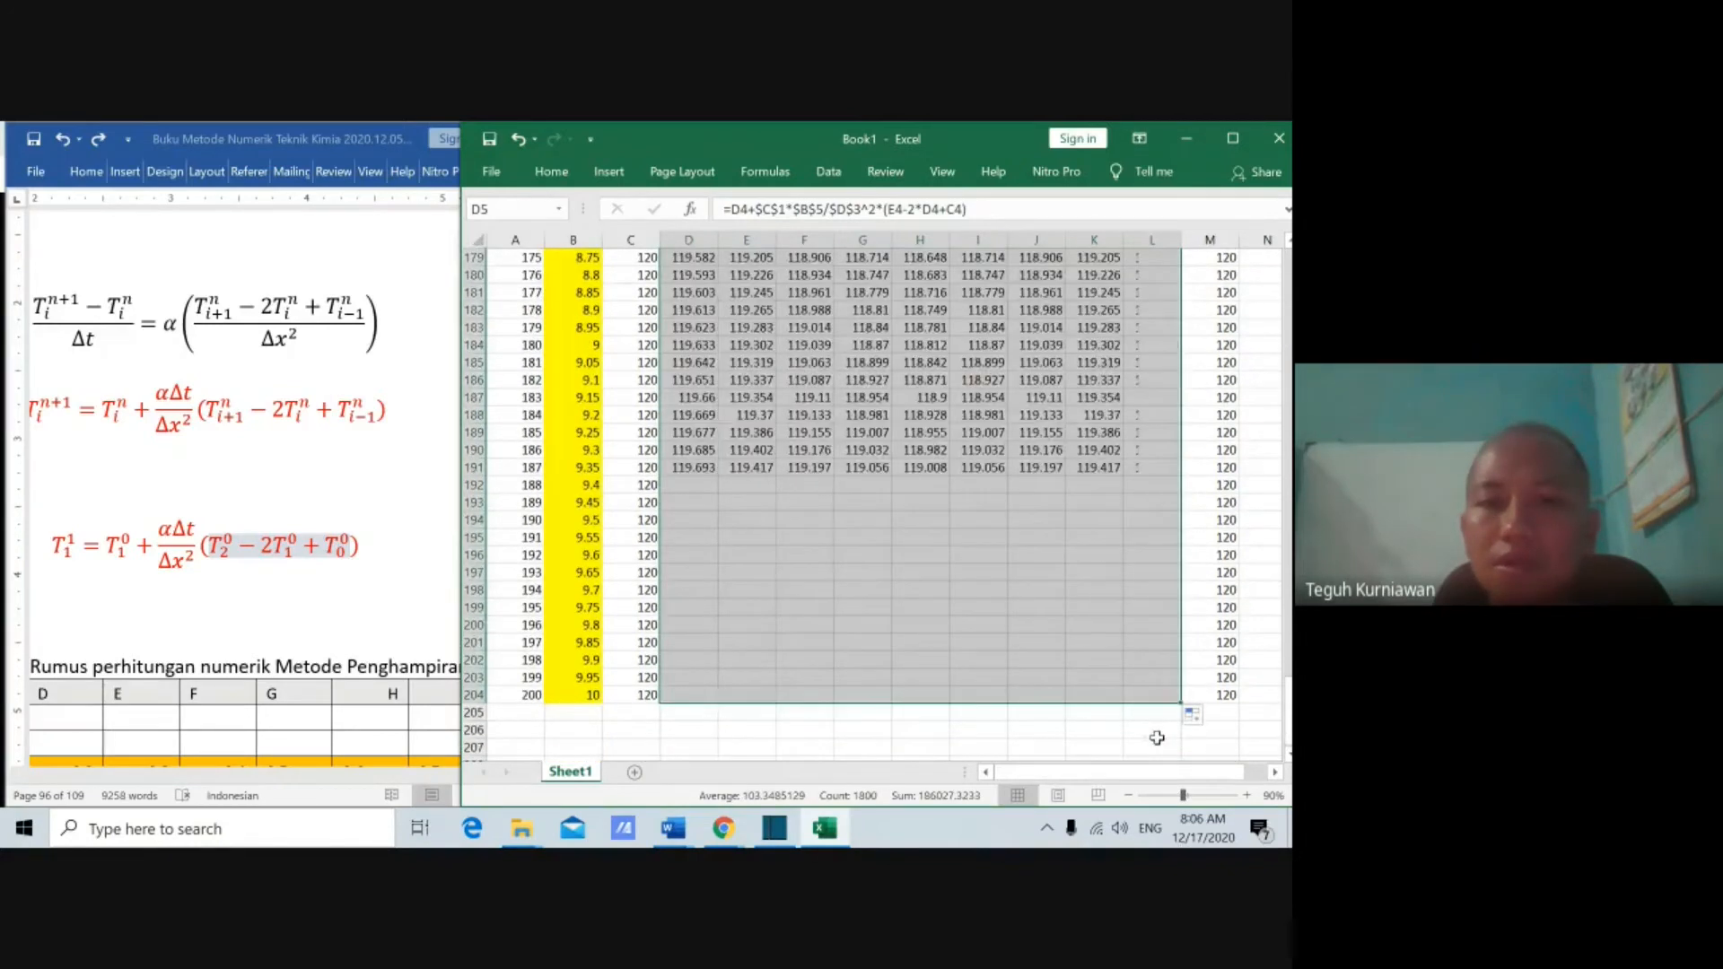
{"action": "left_click", "coordinate": [1097, 573]}
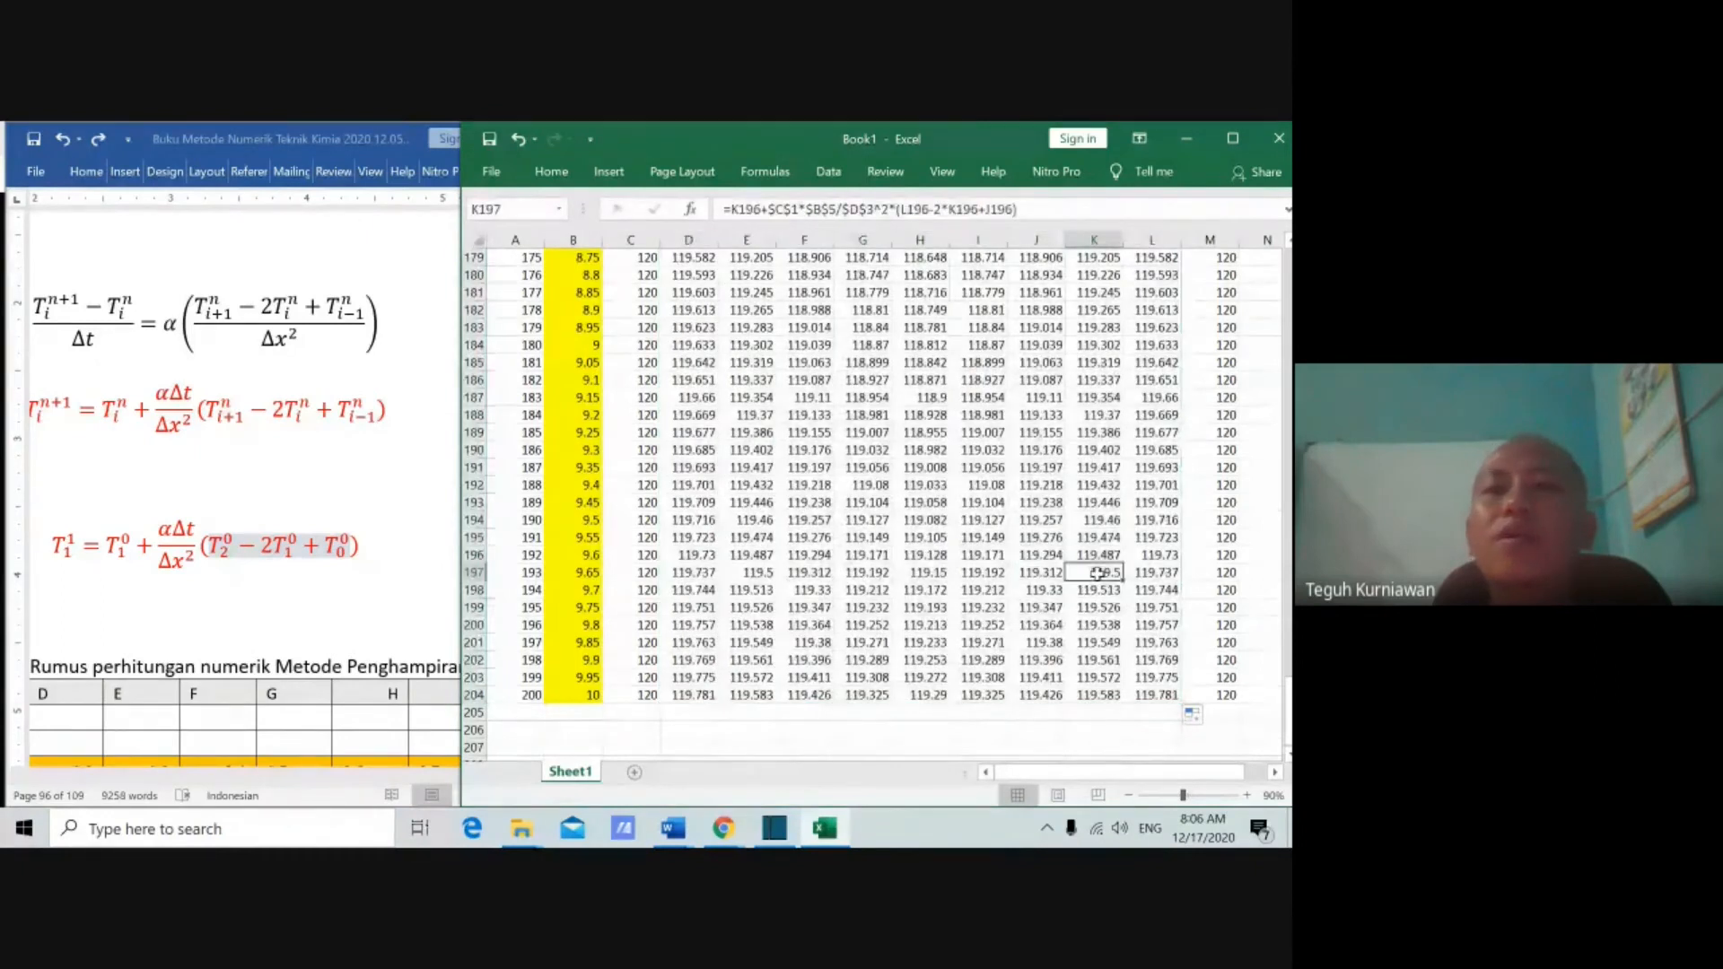
Step: Return to the start of the temperature table and maximize the workbook window
{"action": "scroll", "coordinate": [1097, 573], "scroll_direction": "up", "scroll_amount": 20}
{"action": "scroll", "coordinate": [1100, 570], "scroll_direction": "up", "scroll_amount": 20}
{"action": "scroll", "coordinate": [1100, 570], "scroll_direction": "up", "scroll_amount": 12}
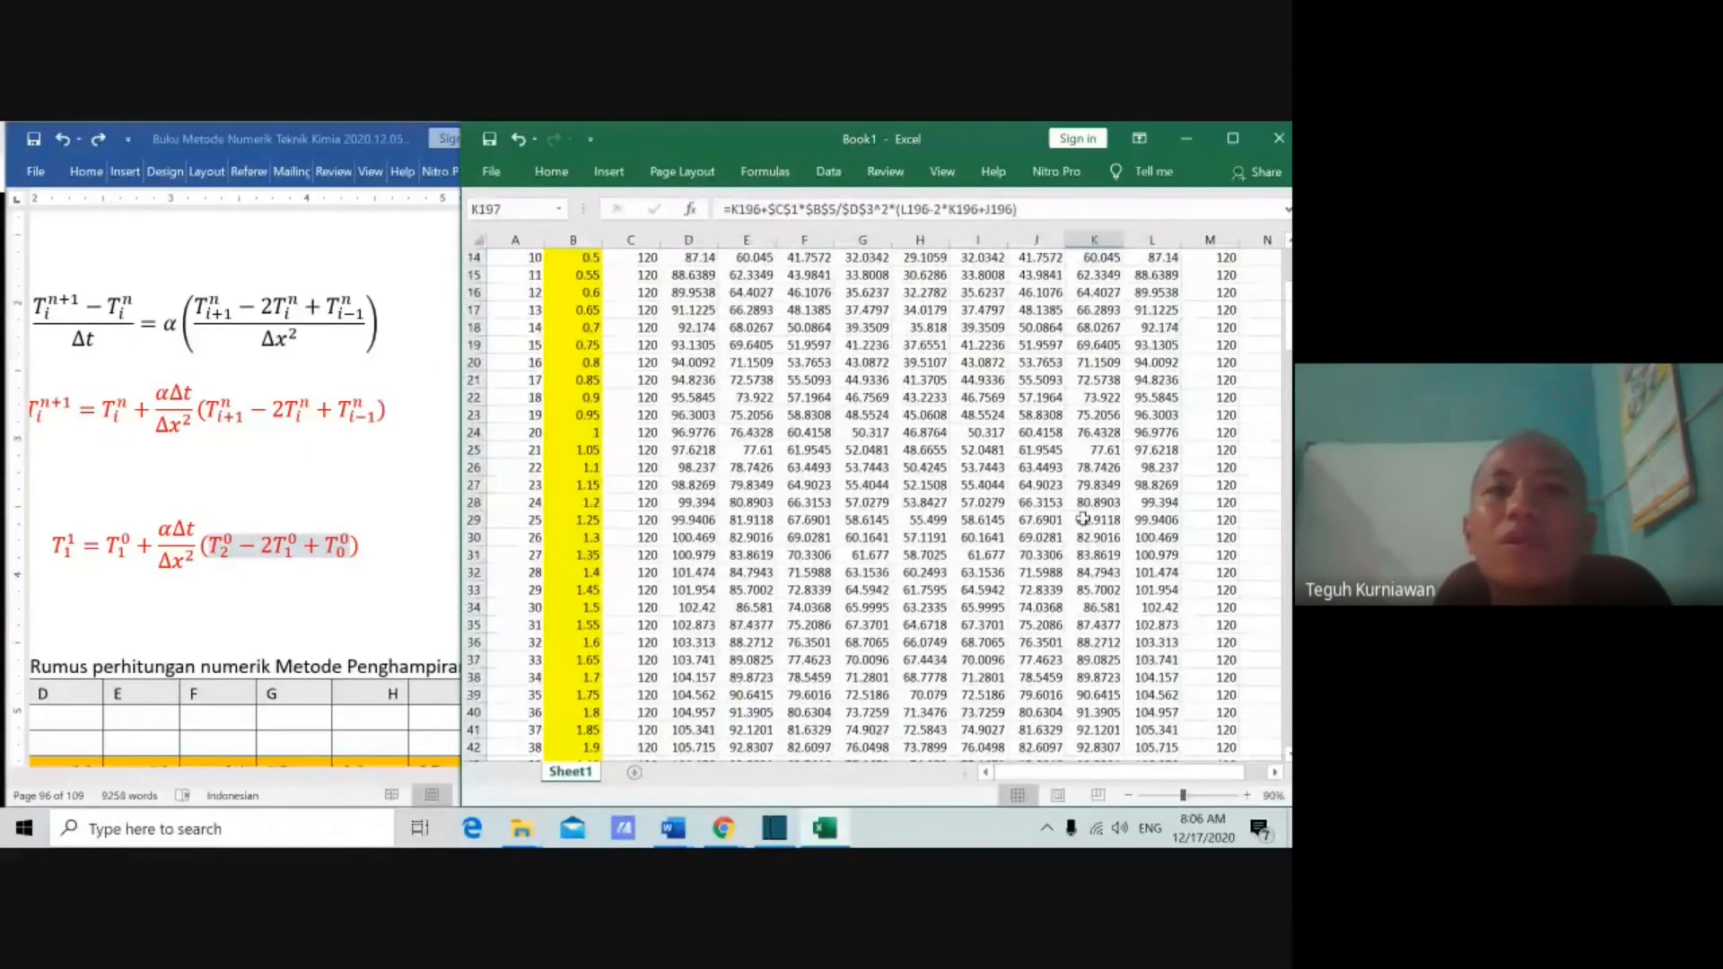
{"action": "scroll", "coordinate": [1084, 518], "scroll_direction": "up", "scroll_amount": 4}
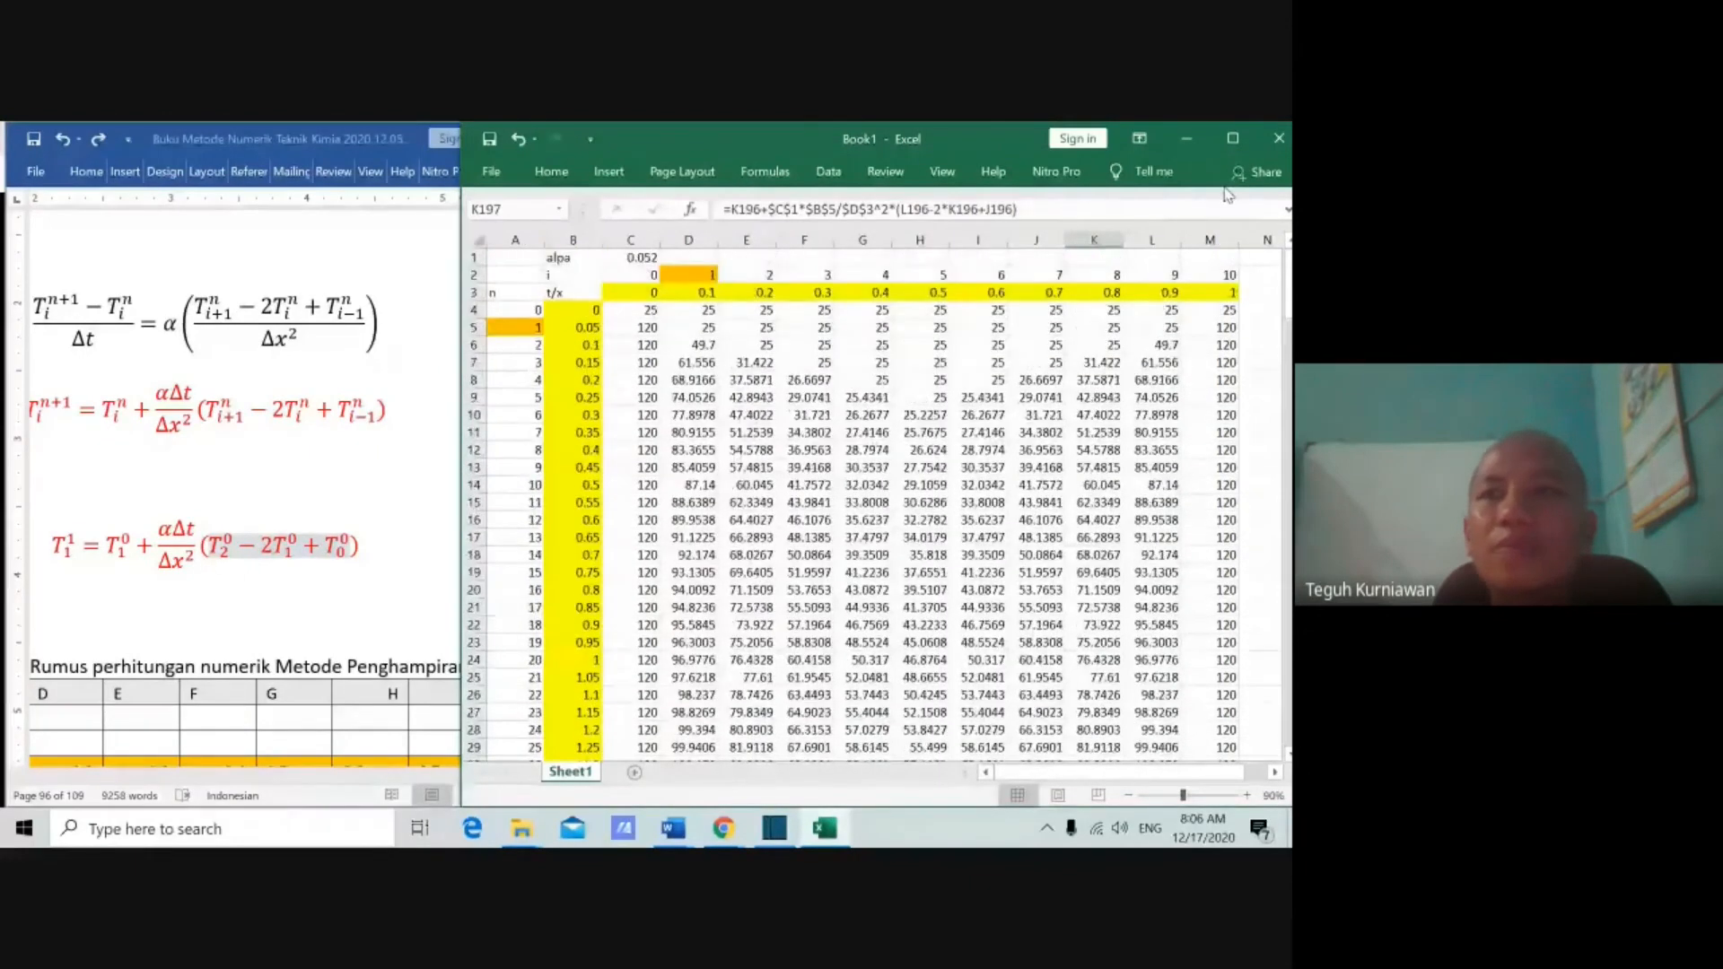
{"action": "left_click", "coordinate": [1234, 139]}
{"action": "left_click", "coordinate": [1092, 412]}
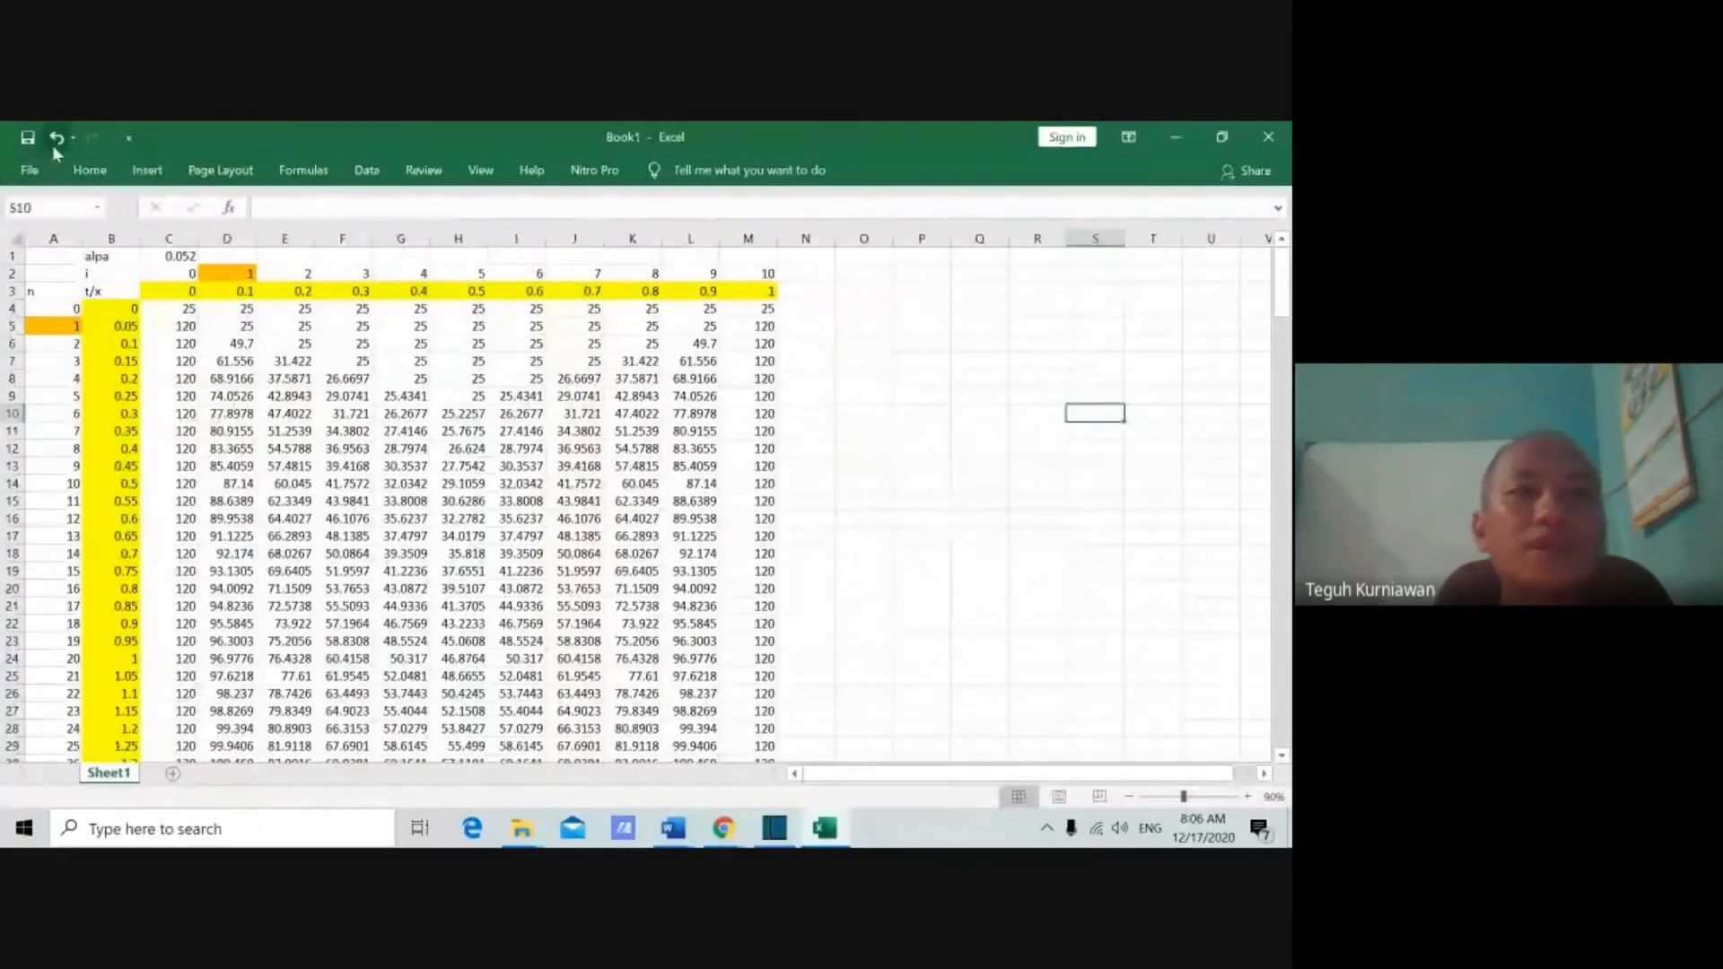
Step: Save the workbook as Kelas B PDP in the 2020 Ganjil Metode Numerik folder
{"action": "left_click", "coordinate": [28, 137]}
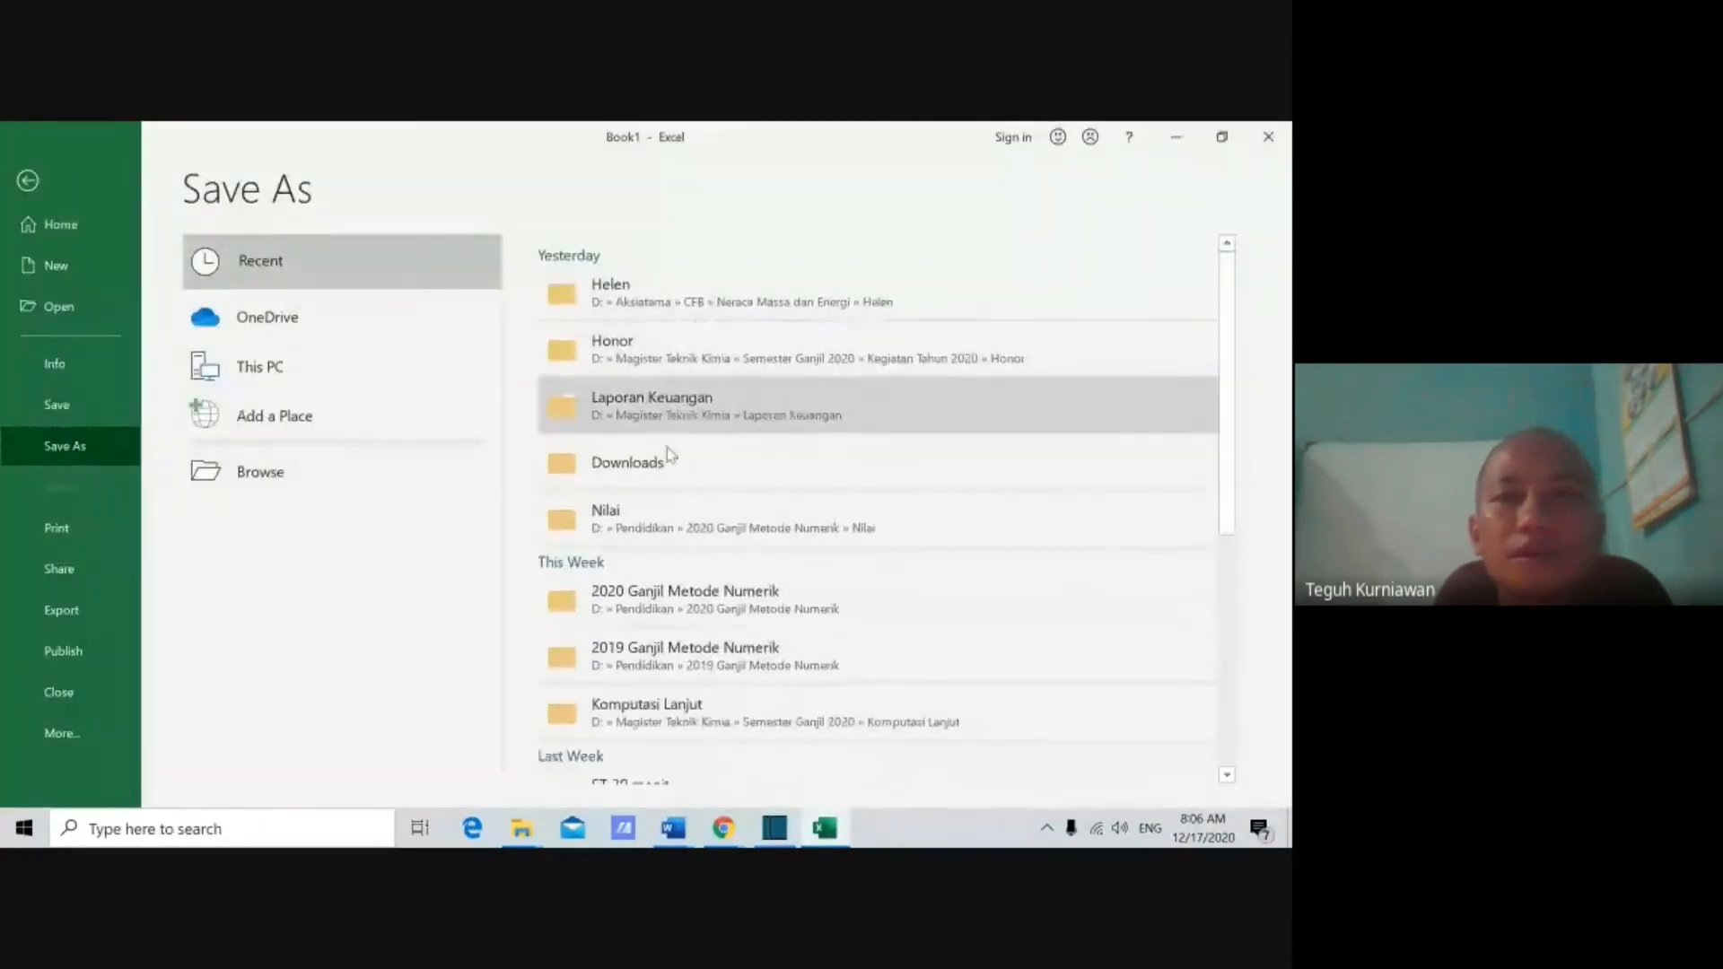
{"action": "scroll", "coordinate": [669, 454], "scroll_direction": "down", "scroll_amount": 4}
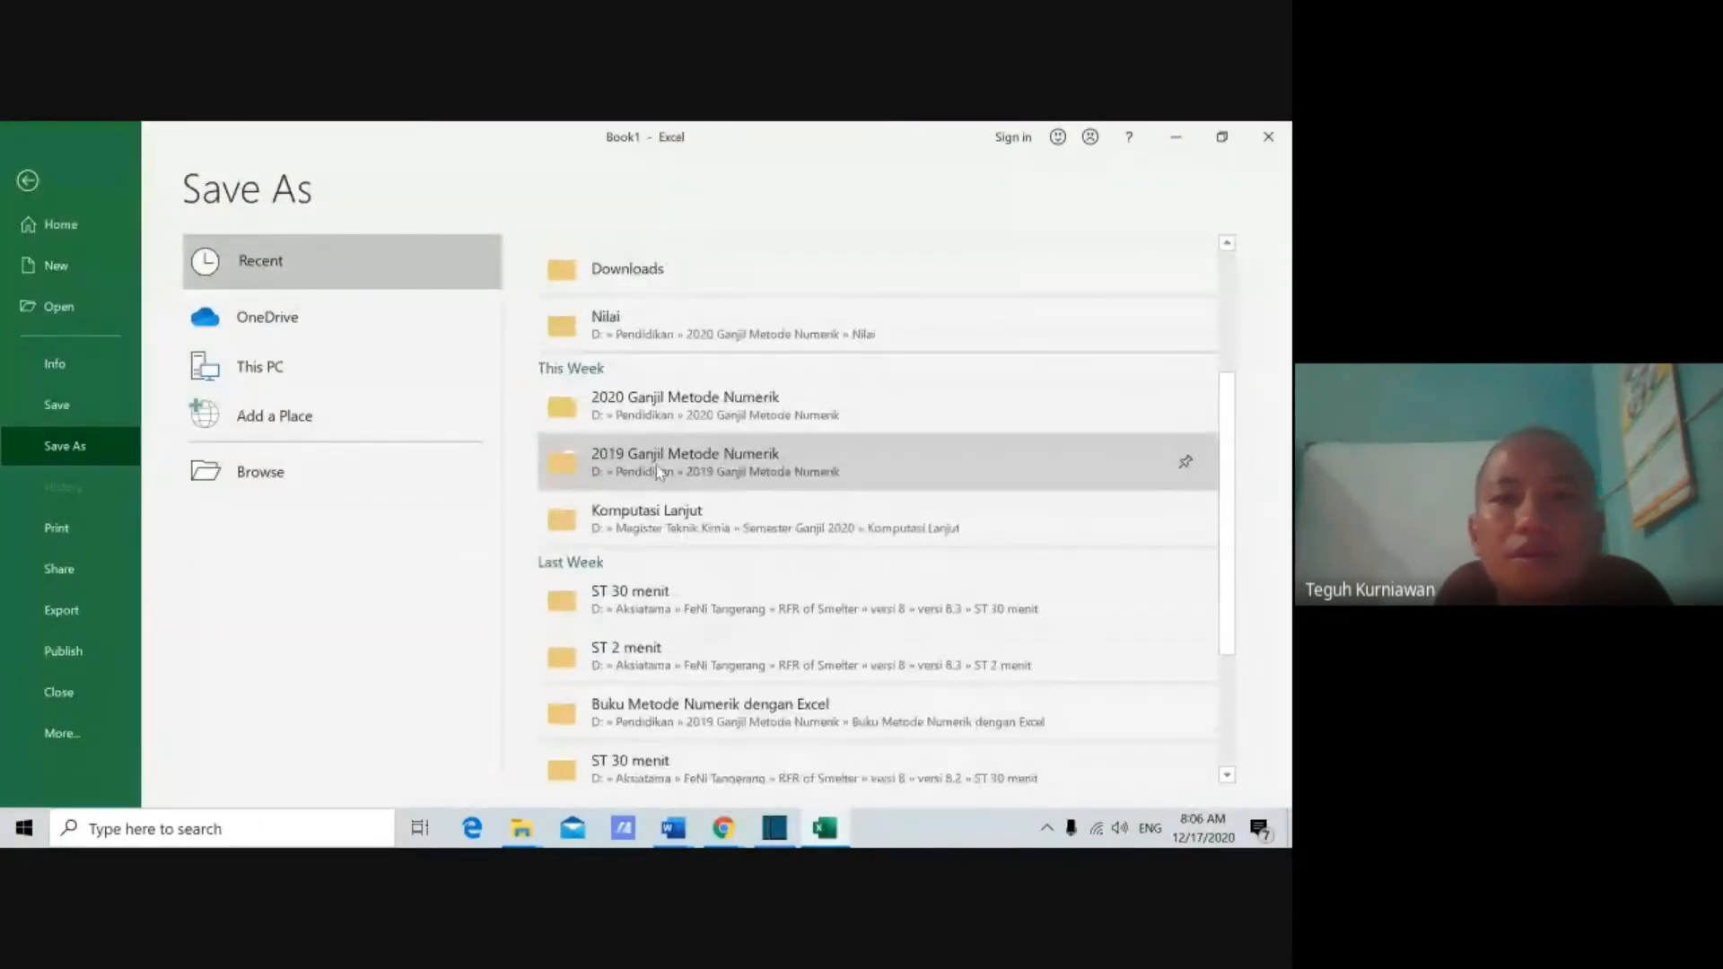
{"action": "left_click", "coordinate": [664, 422]}
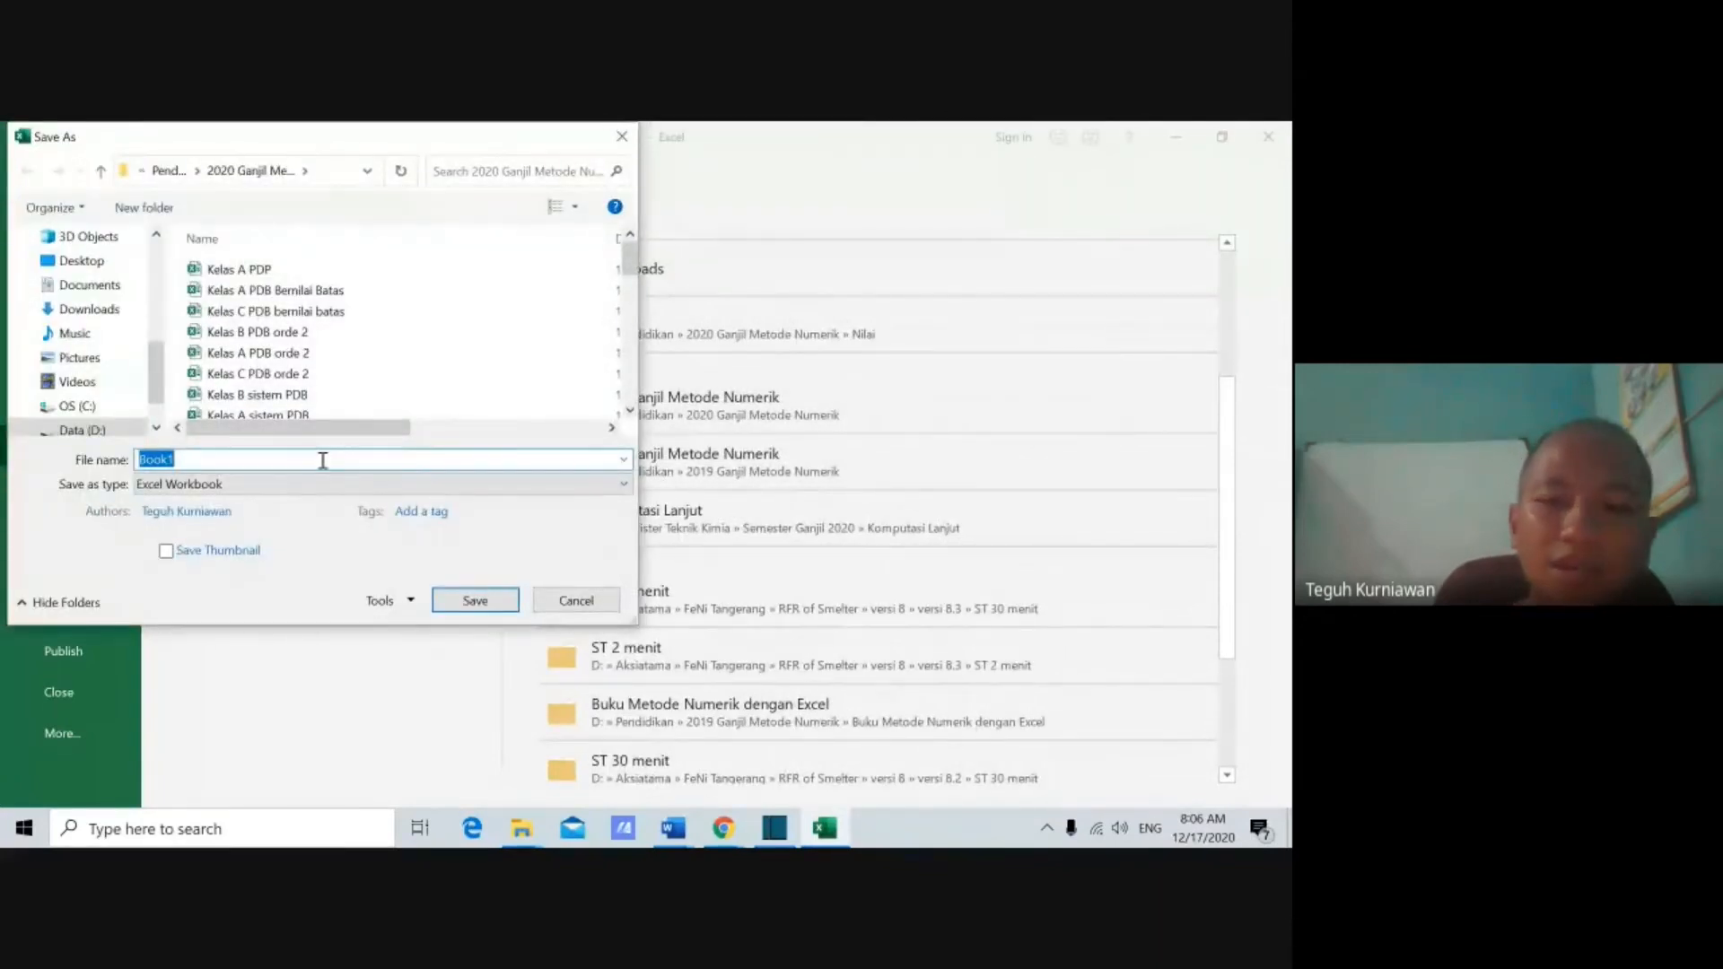
{"action": "type", "text": "Kelas"}
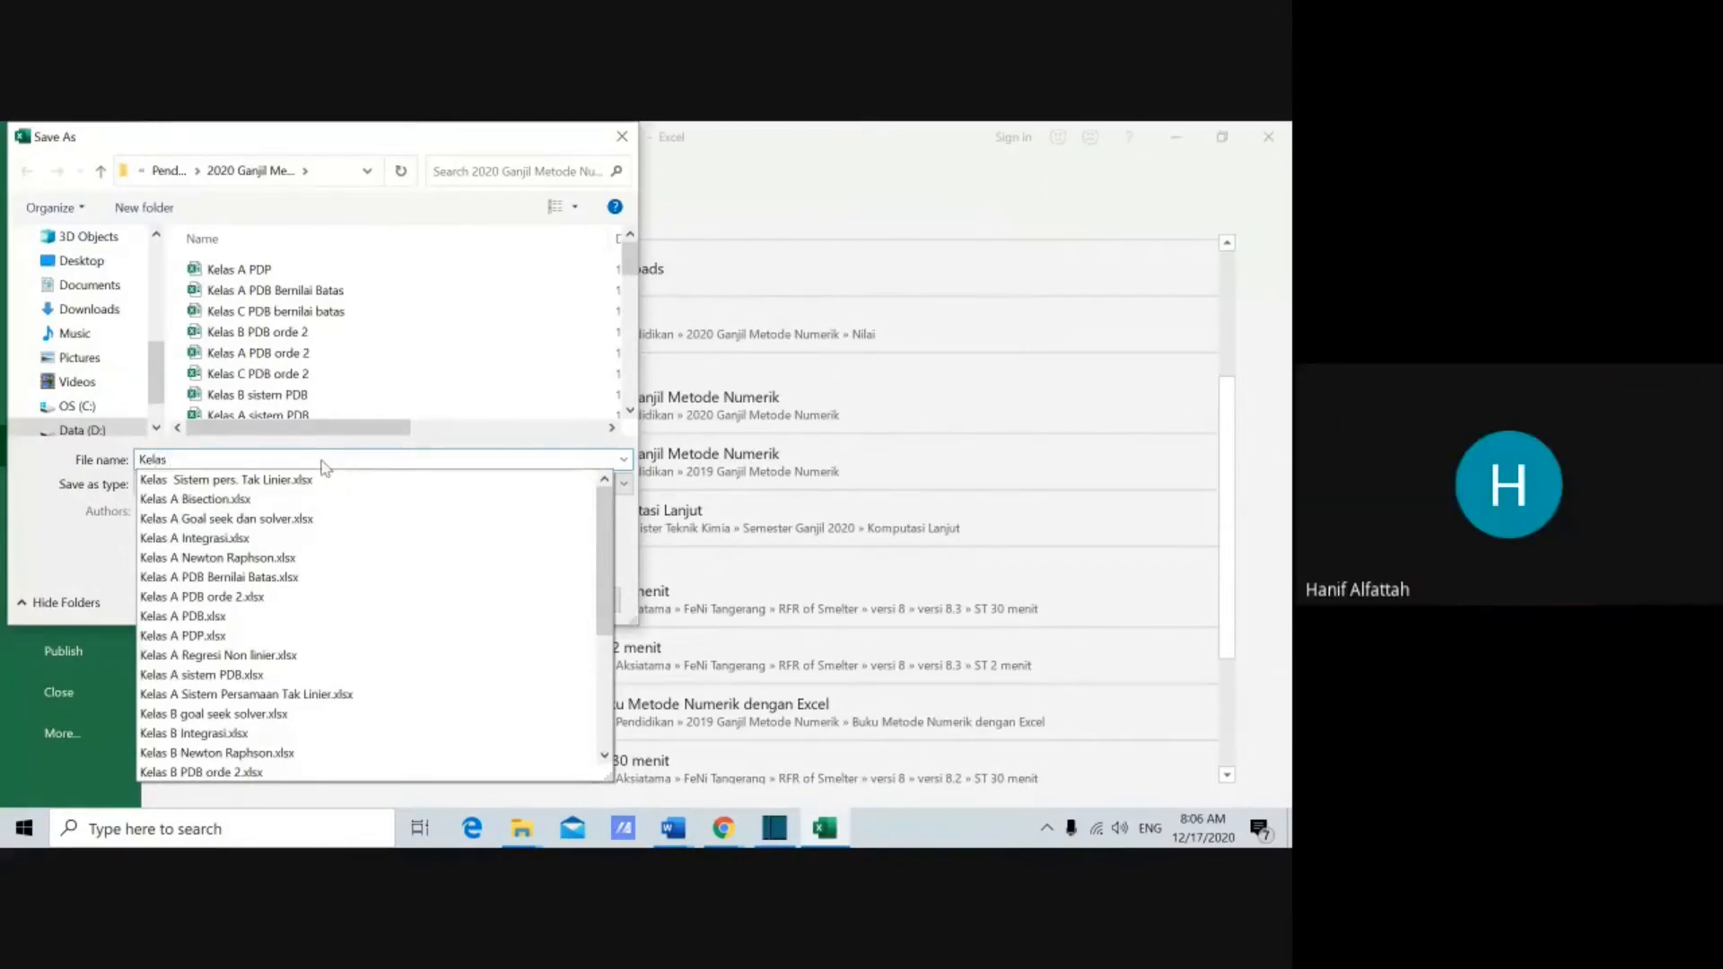
{"action": "type", "text": " B PD"}
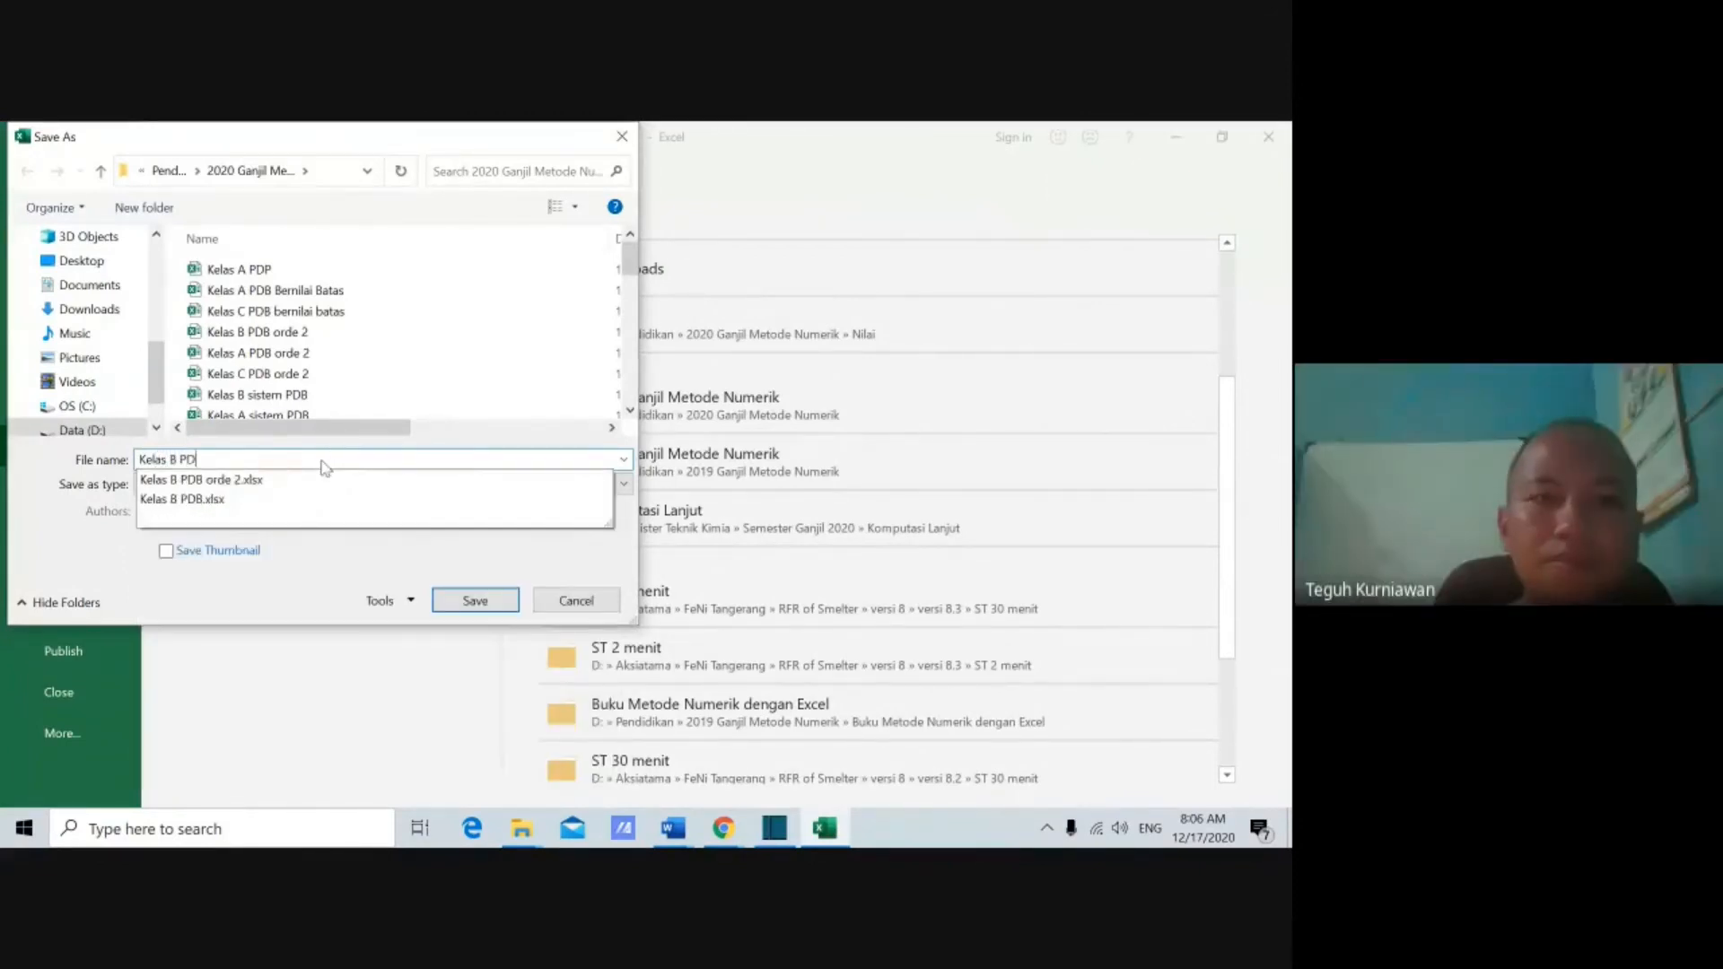
{"action": "type", "text": "P"}
{"action": "key", "text": "Return"}
{"action": "left_click", "coordinate": [898, 363]}
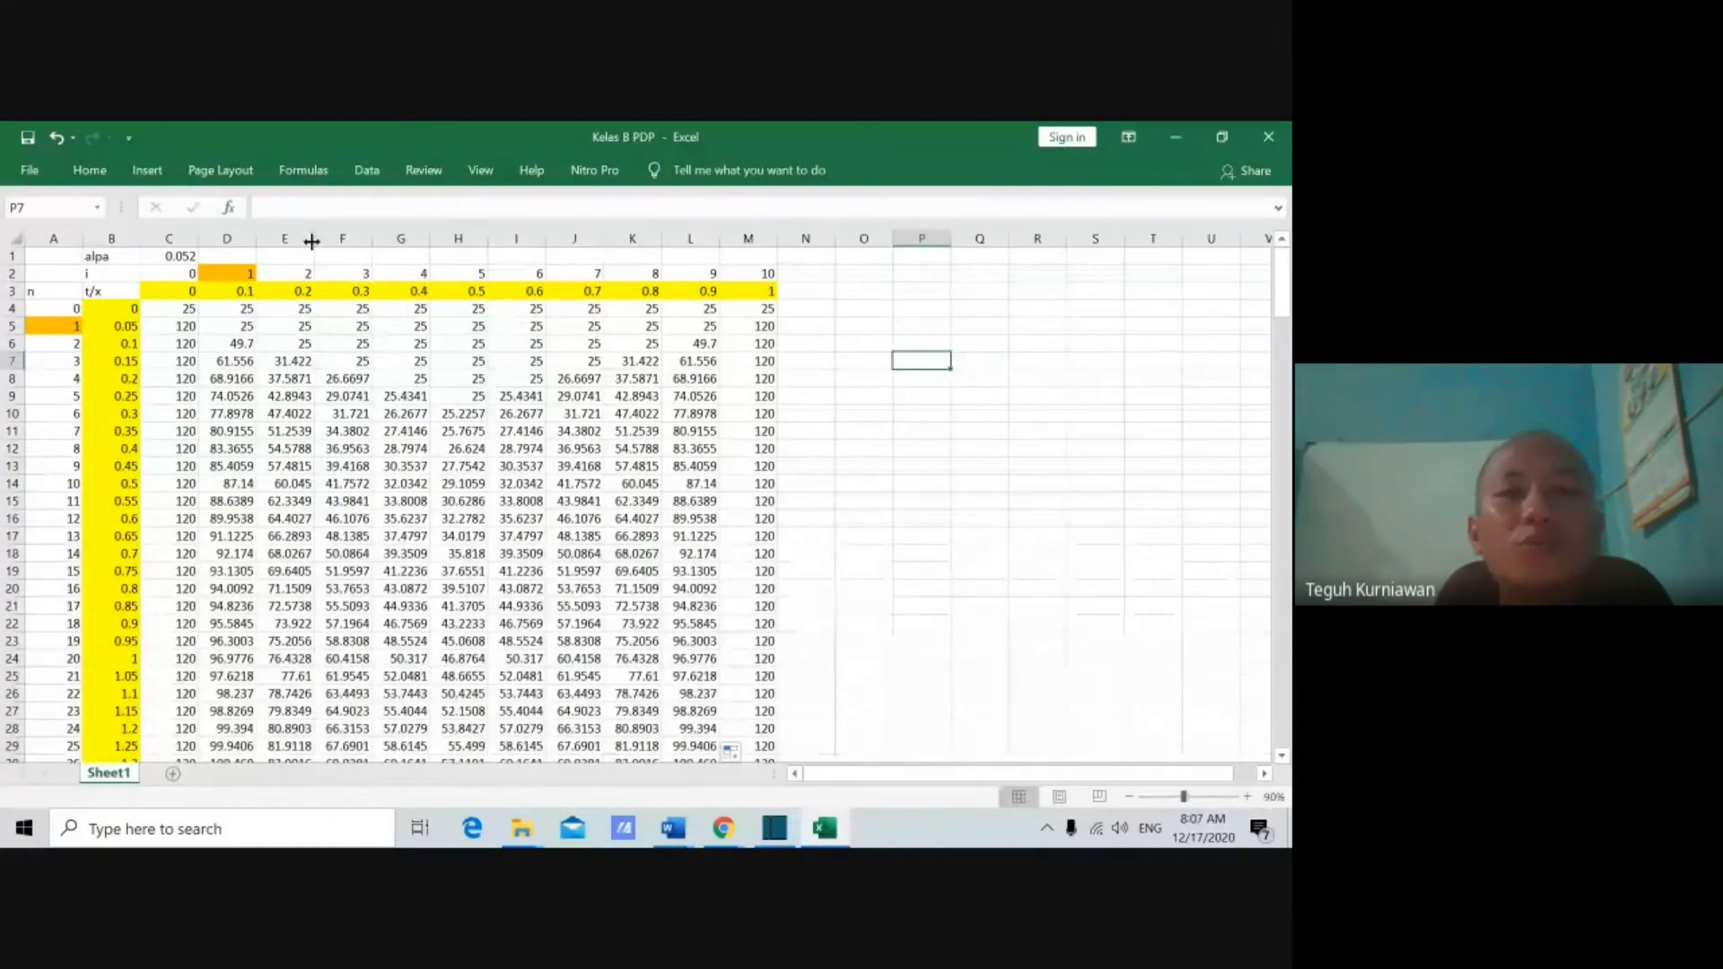
Step: Insert an empty scatter chart with smooth lines and markers and place it beside the temperature table, over columns N to U
{"action": "left_click", "coordinate": [140, 178]}
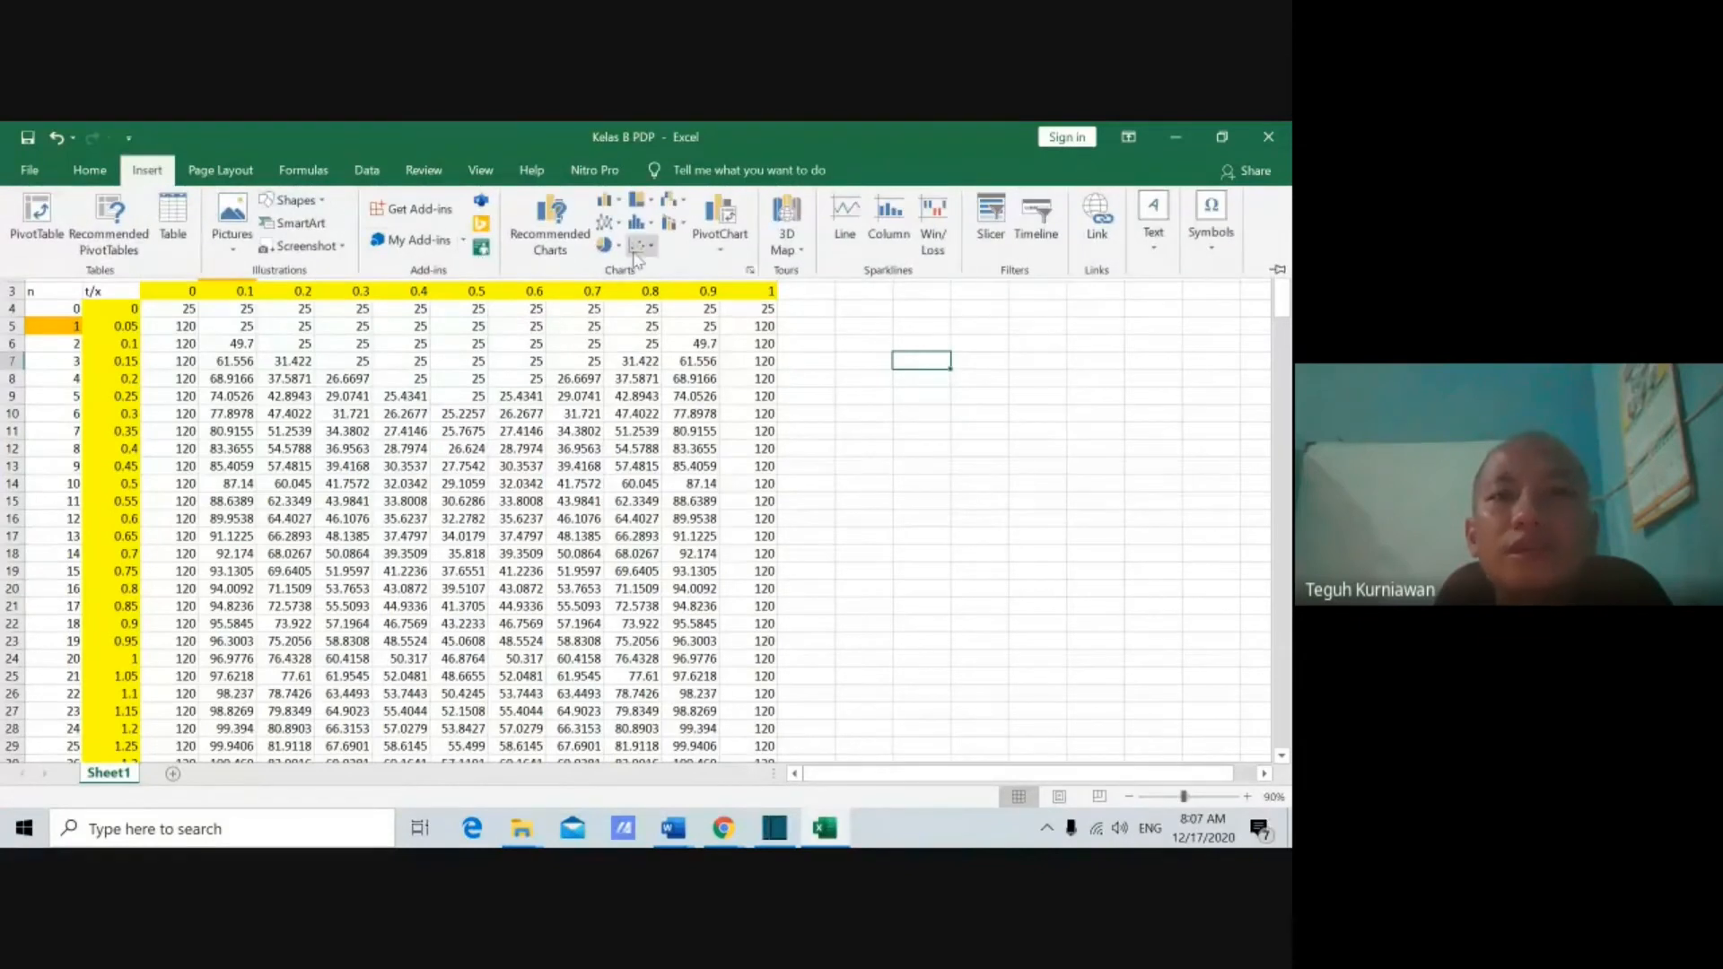
{"action": "left_click", "coordinate": [640, 245]}
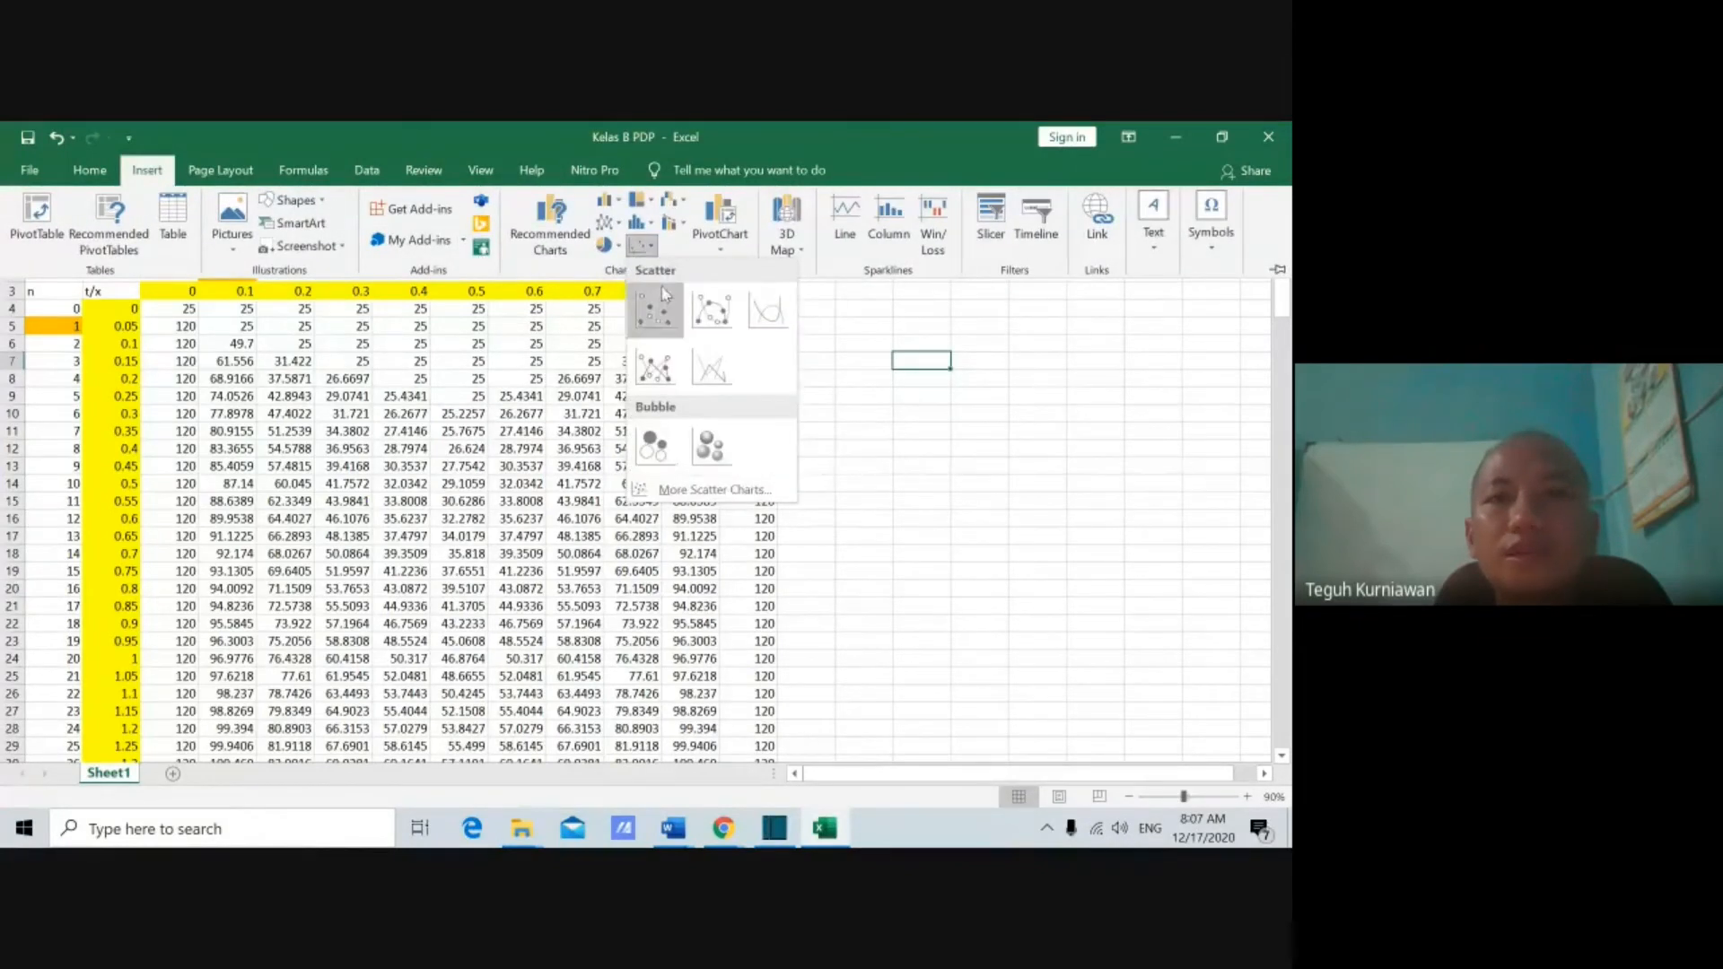
{"action": "left_click", "coordinate": [712, 321]}
{"action": "left_click_drag", "start_coordinate": [731, 454], "coordinate": [1031, 374]}
Step: Add a new data series named "t=1 menit" to the empty chart's data source
{"action": "right_click", "coordinate": [1032, 373]}
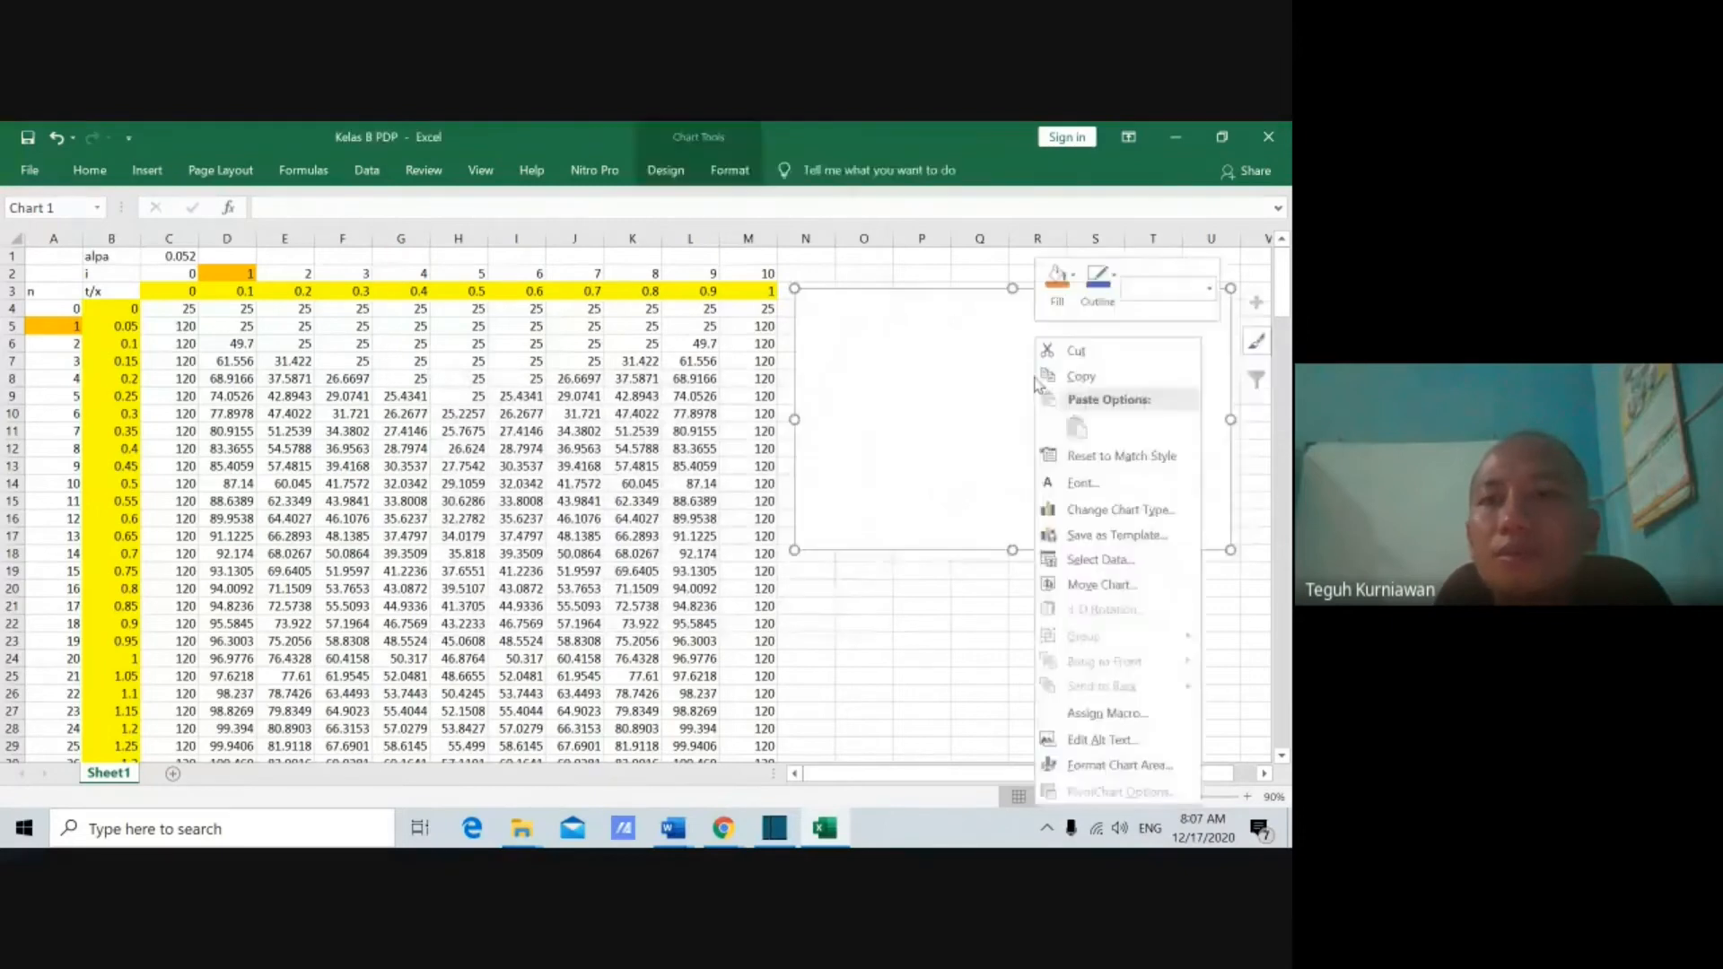
{"action": "left_click", "coordinate": [1102, 559]}
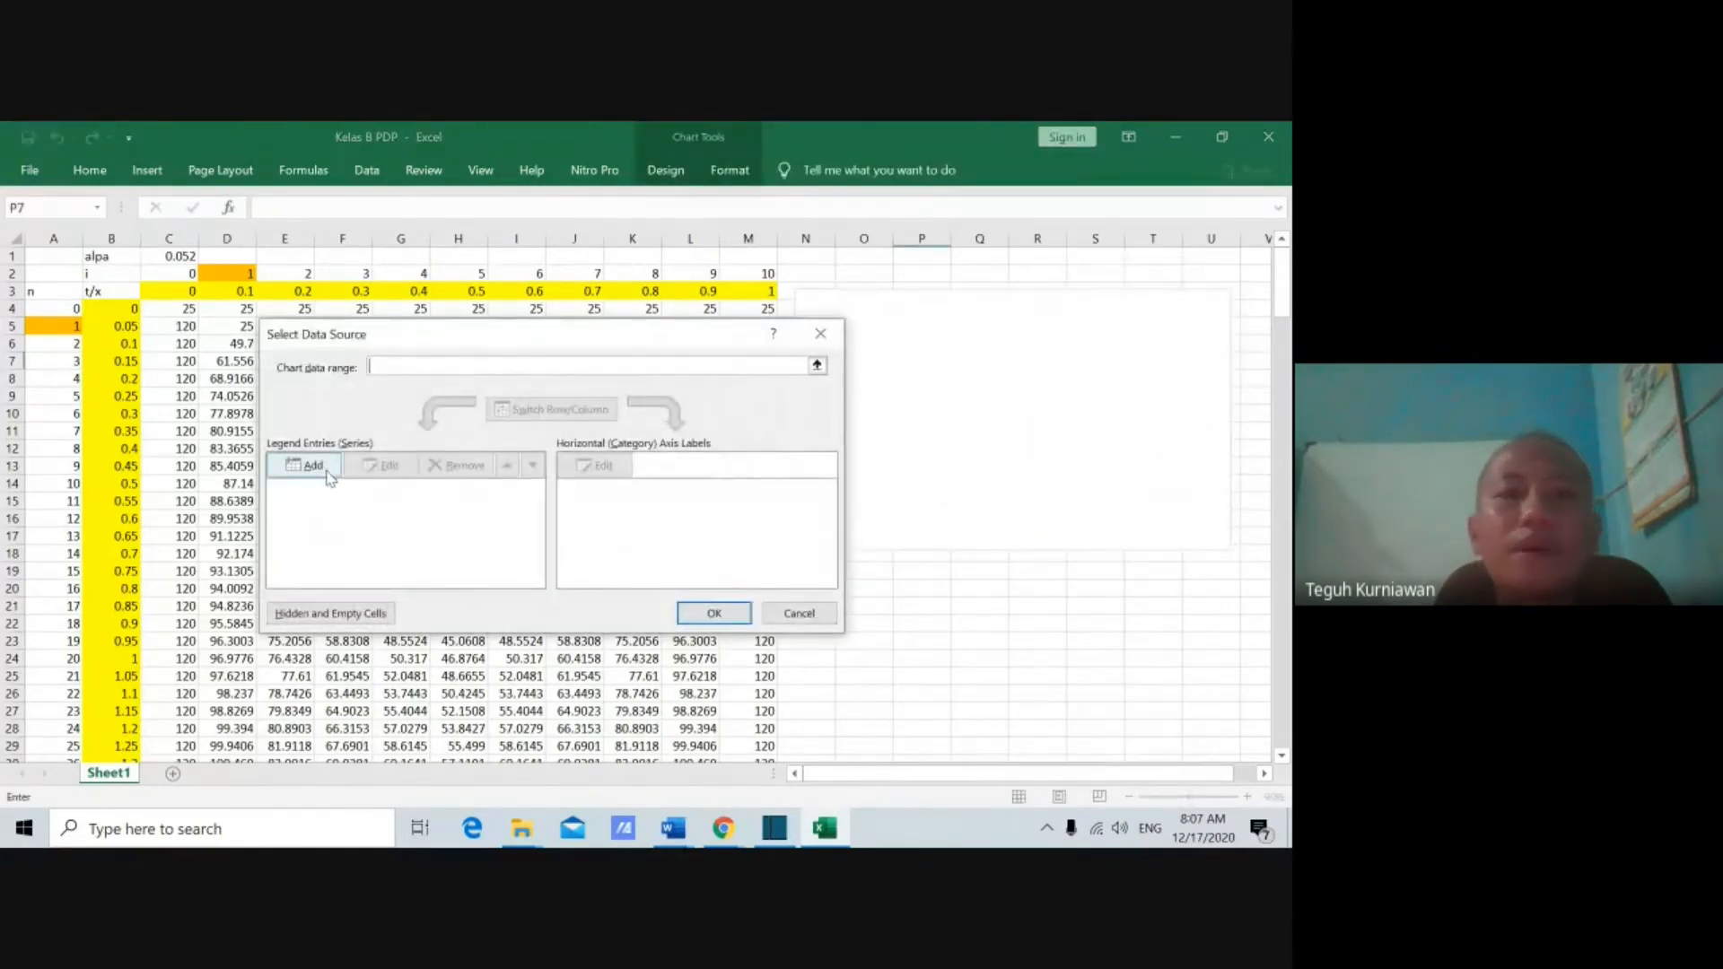
{"action": "left_click", "coordinate": [309, 466]}
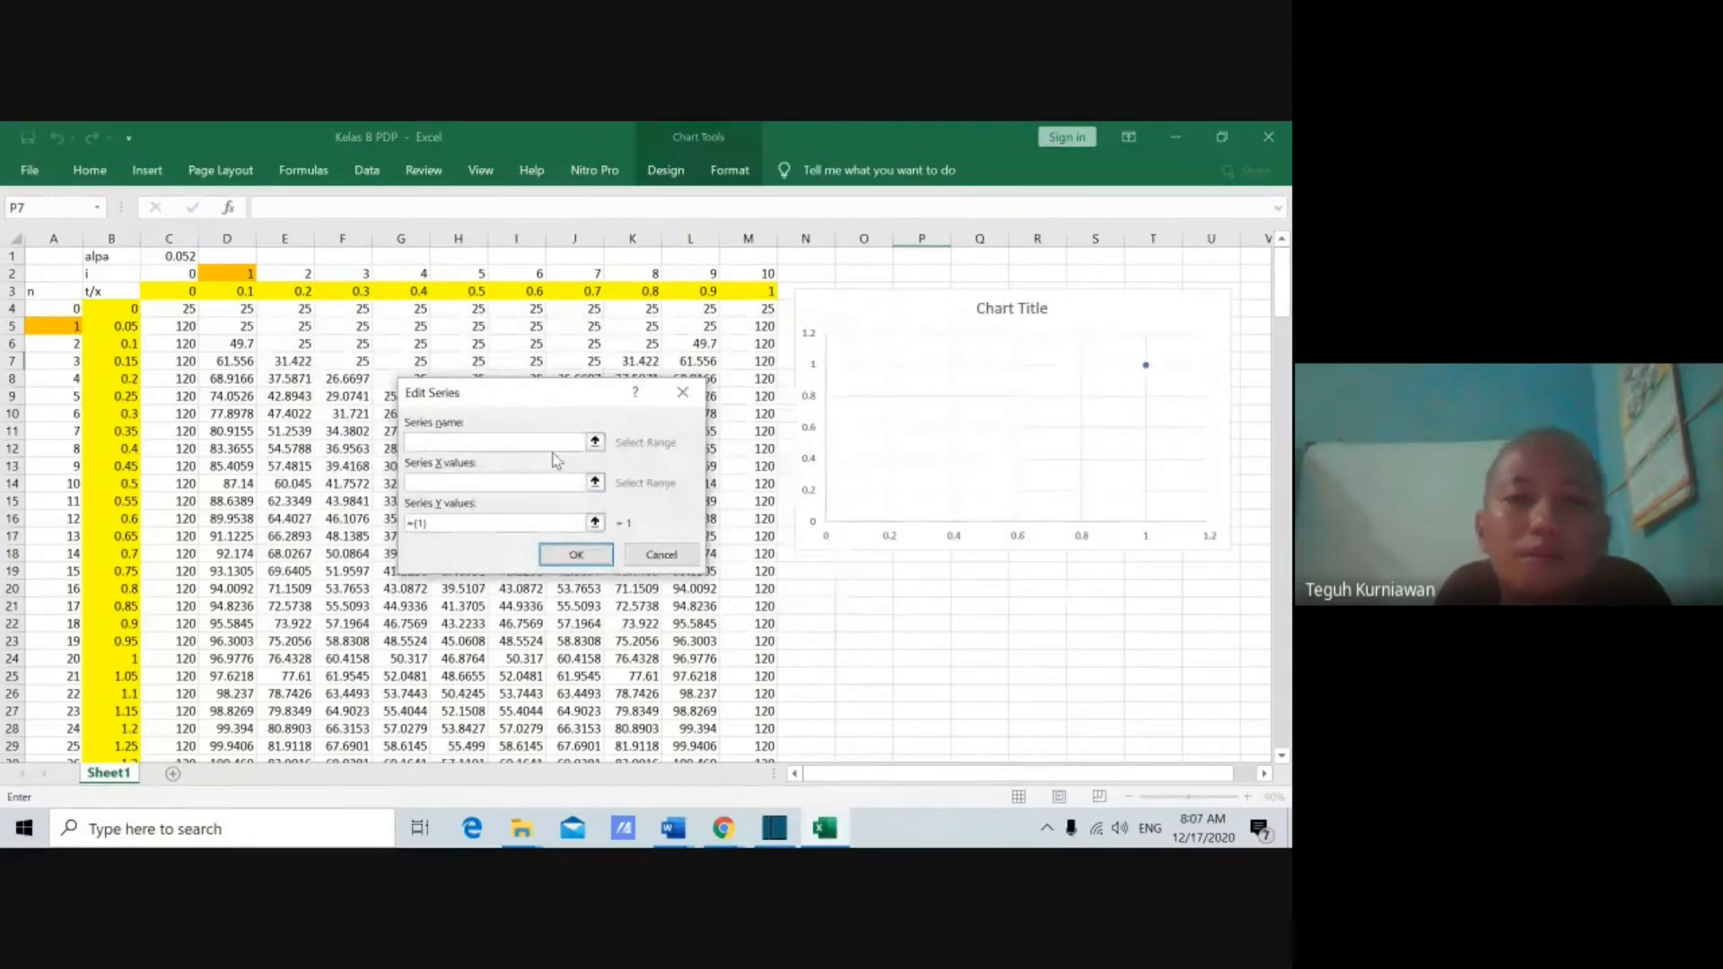
{"action": "type", "text": "t="}
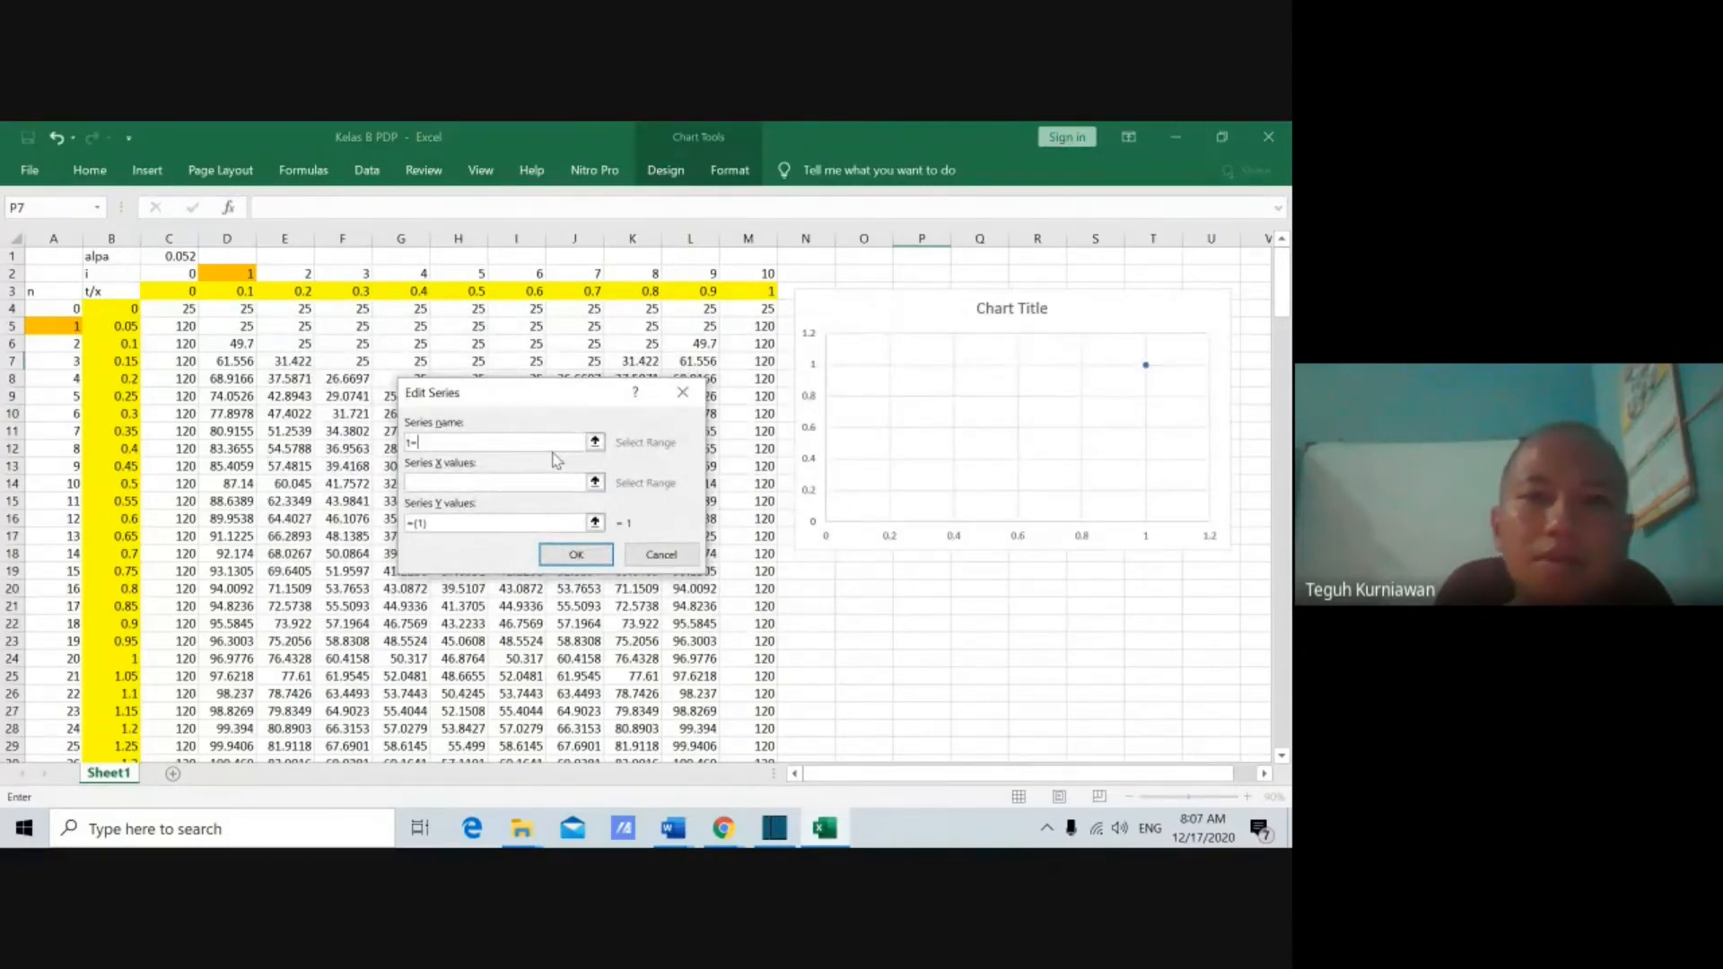
{"action": "type", "text": "1 menit"}
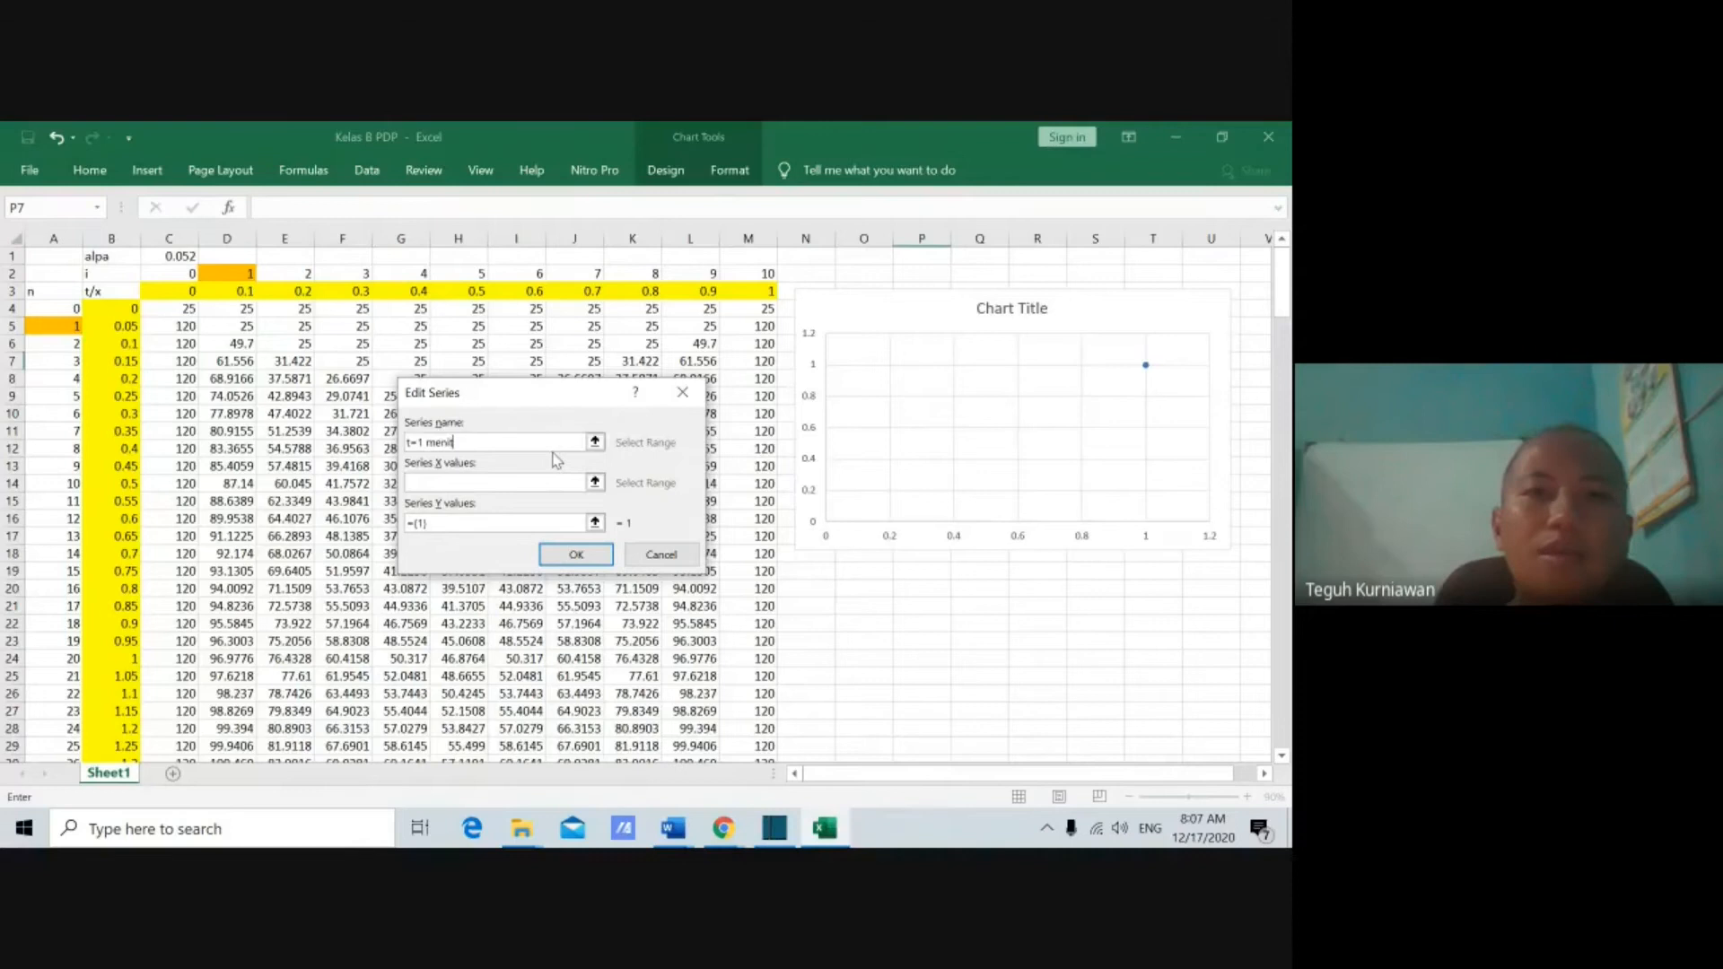
Step: Set the series X values to the position row C3:M3
{"action": "left_click", "coordinate": [595, 483]}
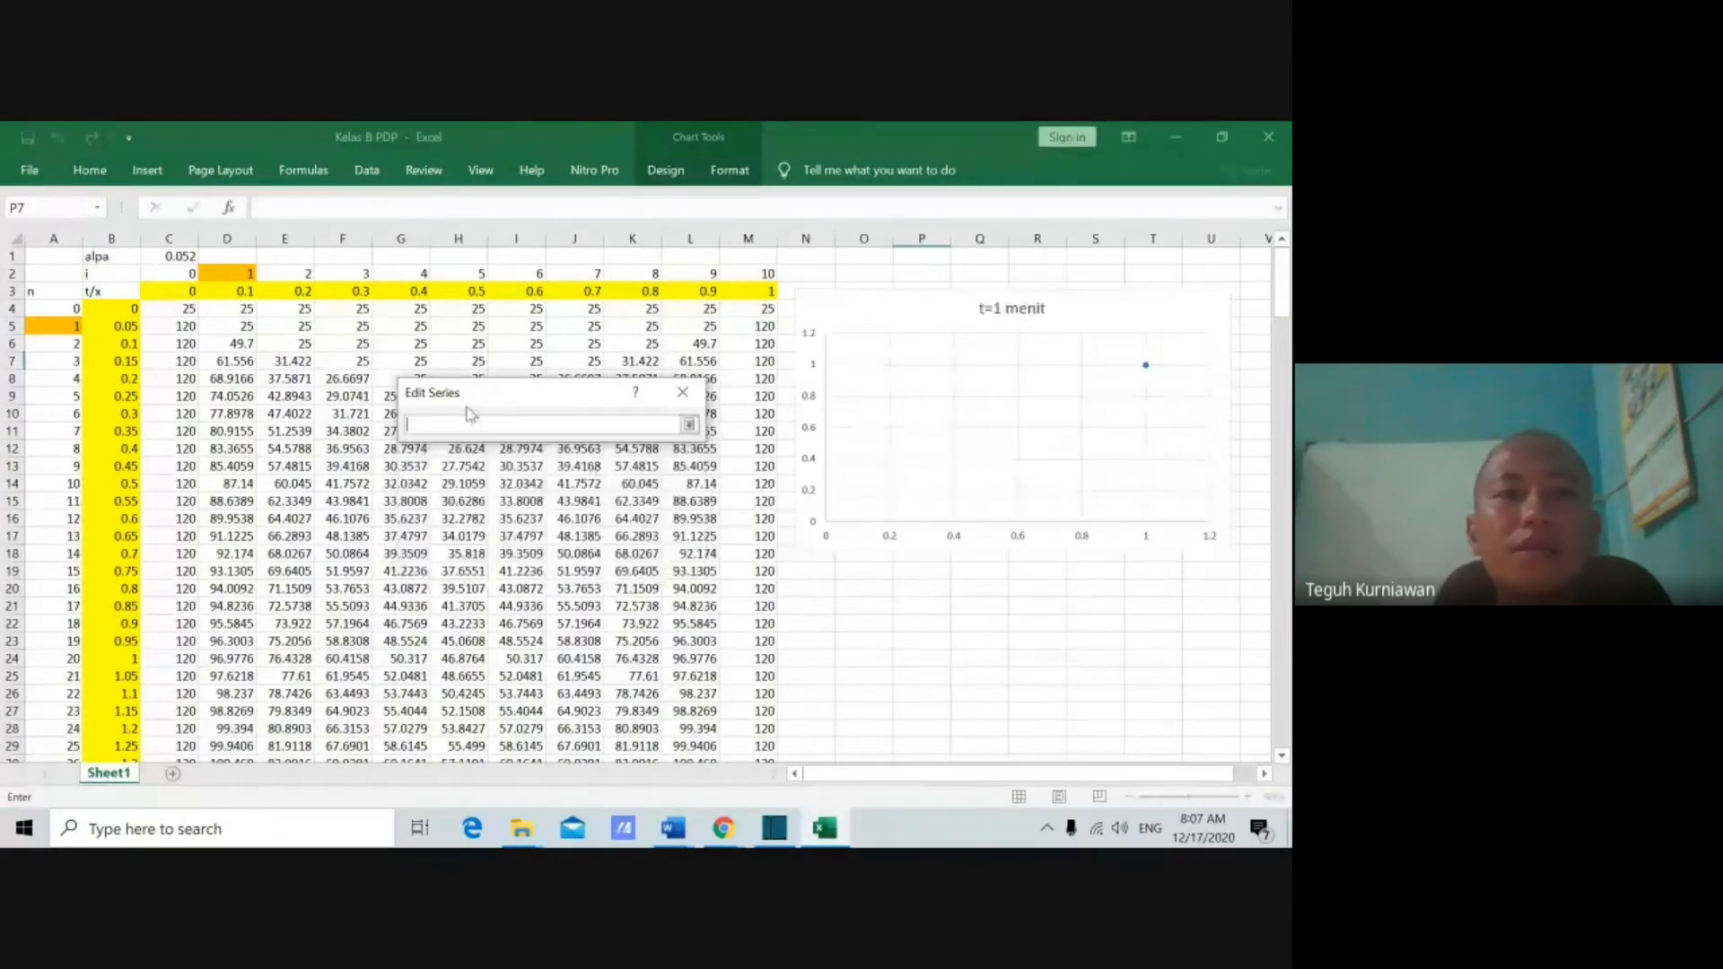
{"action": "left_click_drag", "start_coordinate": [184, 291], "coordinate": [736, 293]}
{"action": "left_click", "coordinate": [688, 425]}
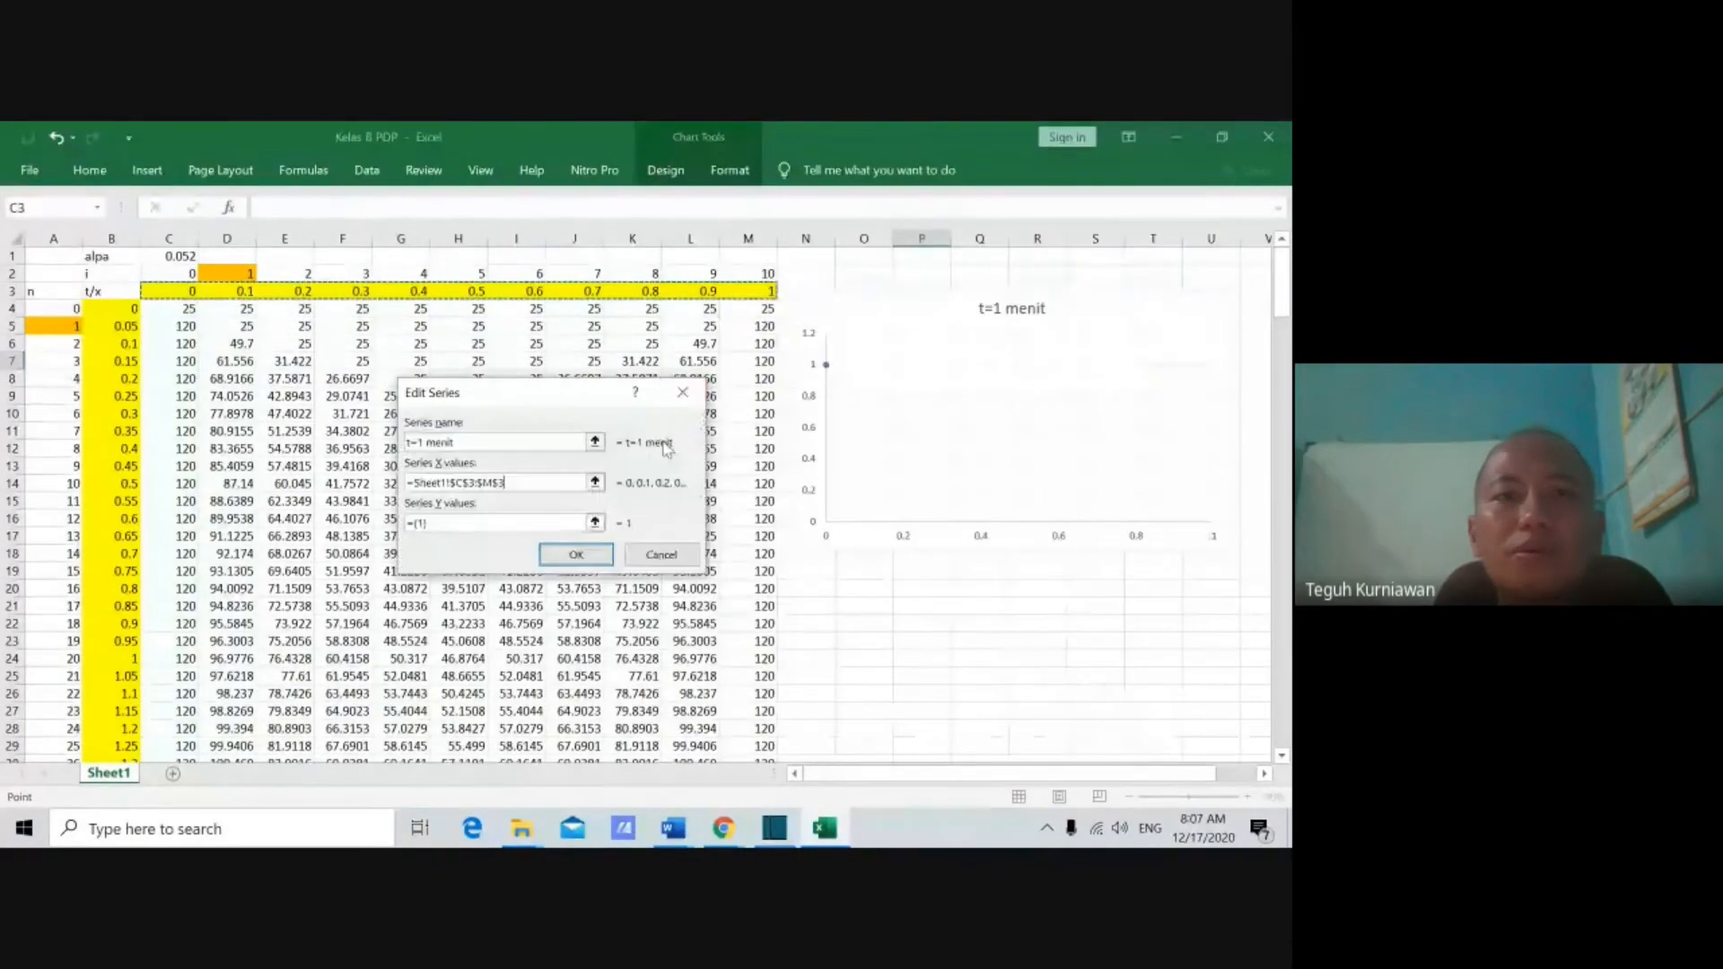
Step: Set the series Y values to the t = 1 temperature row C24:M24 and apply the chart data
{"action": "left_click", "coordinate": [594, 523]}
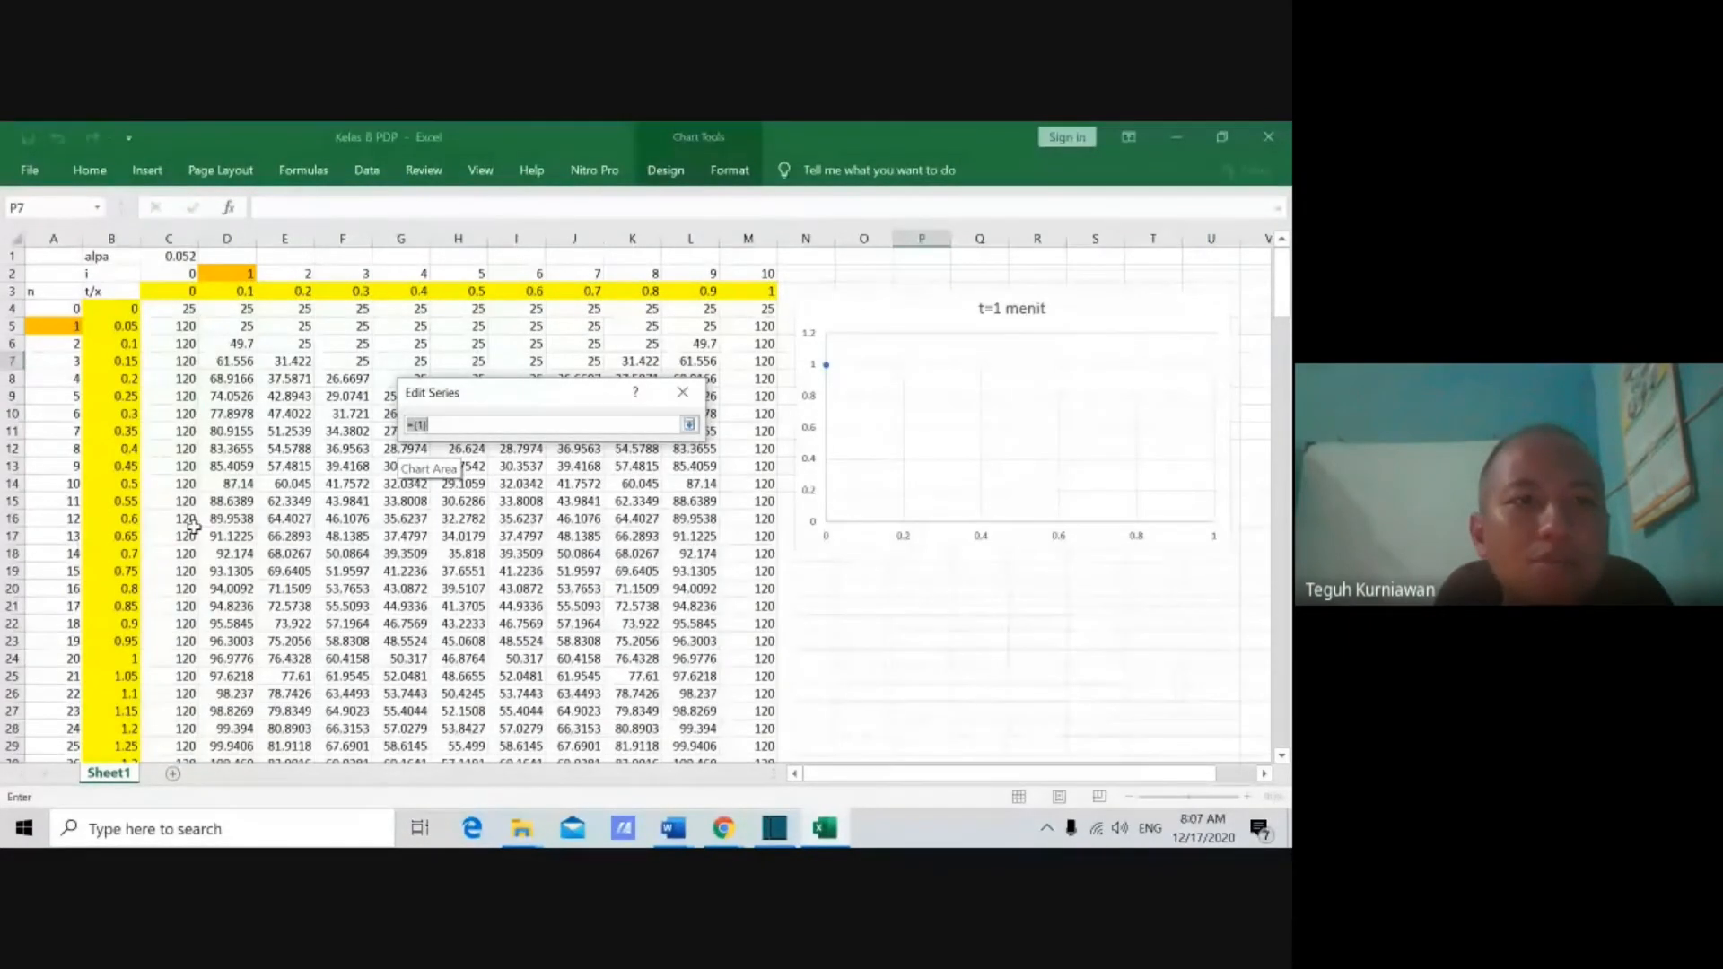
{"action": "scroll", "coordinate": [193, 527], "scroll_direction": "down", "scroll_amount": 4}
{"action": "scroll", "coordinate": [193, 533], "scroll_direction": "up", "scroll_amount": 1}
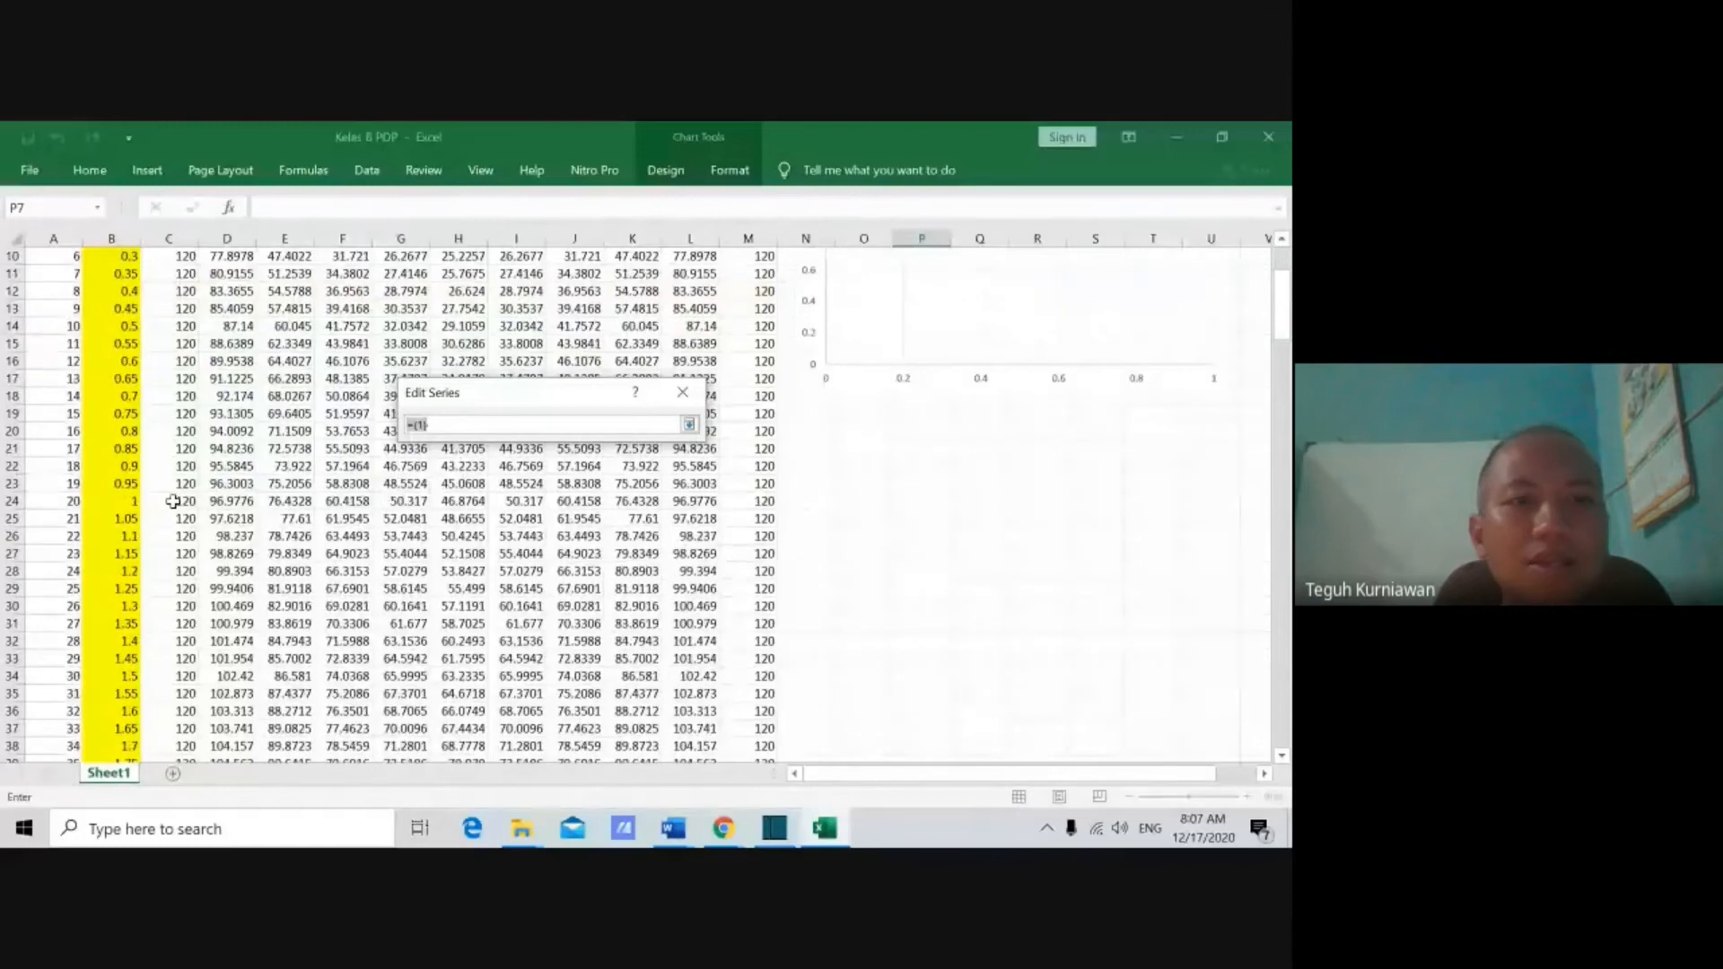
{"action": "left_click_drag", "start_coordinate": [172, 501], "coordinate": [747, 501]}
{"action": "left_click", "coordinate": [688, 425]}
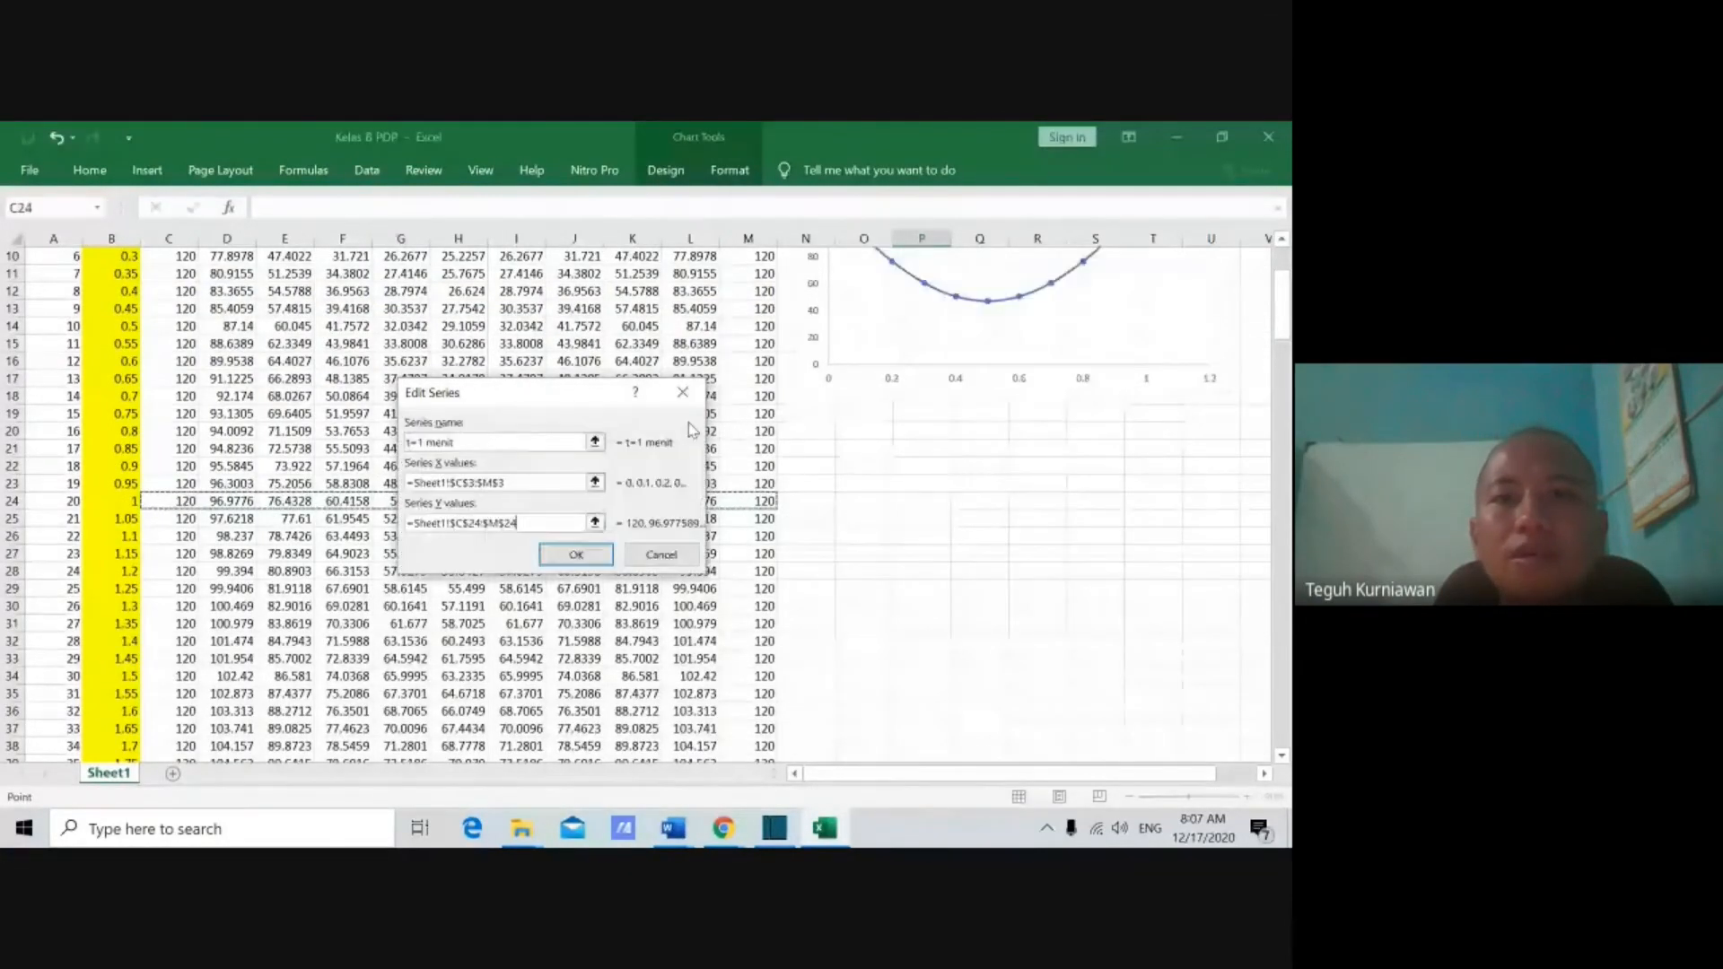
{"action": "left_click", "coordinate": [579, 555]}
{"action": "left_click", "coordinate": [712, 614]}
{"action": "scroll", "coordinate": [979, 498], "scroll_direction": "up", "scroll_amount": 3}
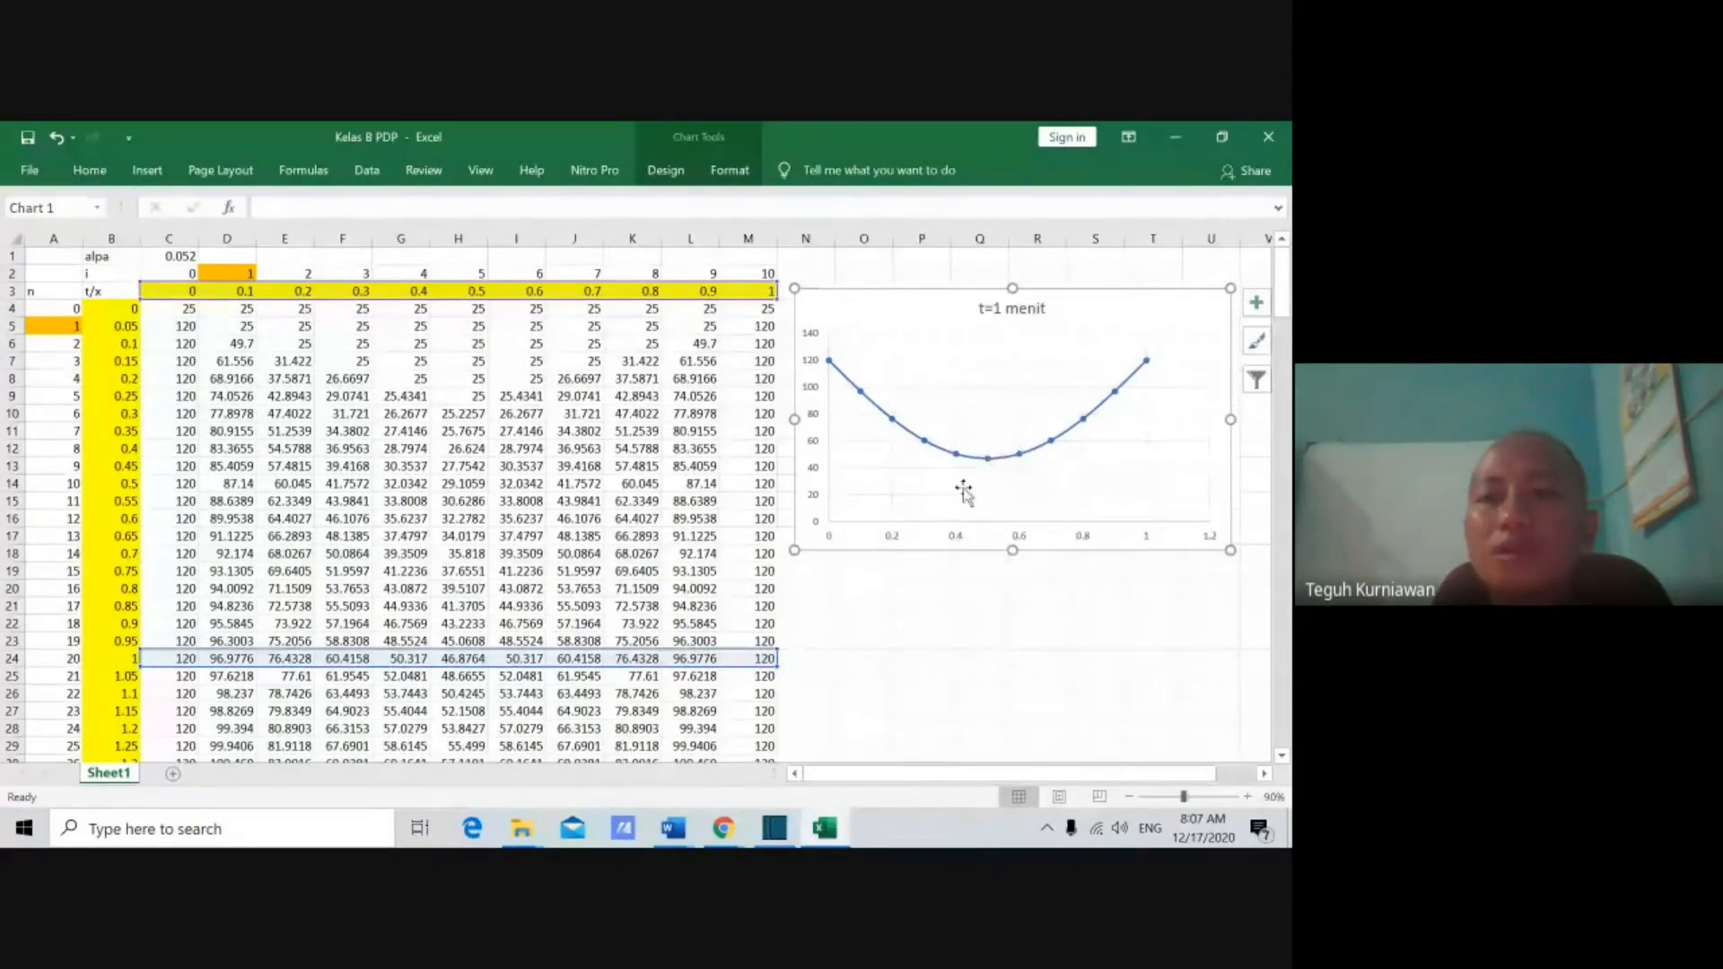
{"action": "mouse_move", "coordinate": [991, 464]}
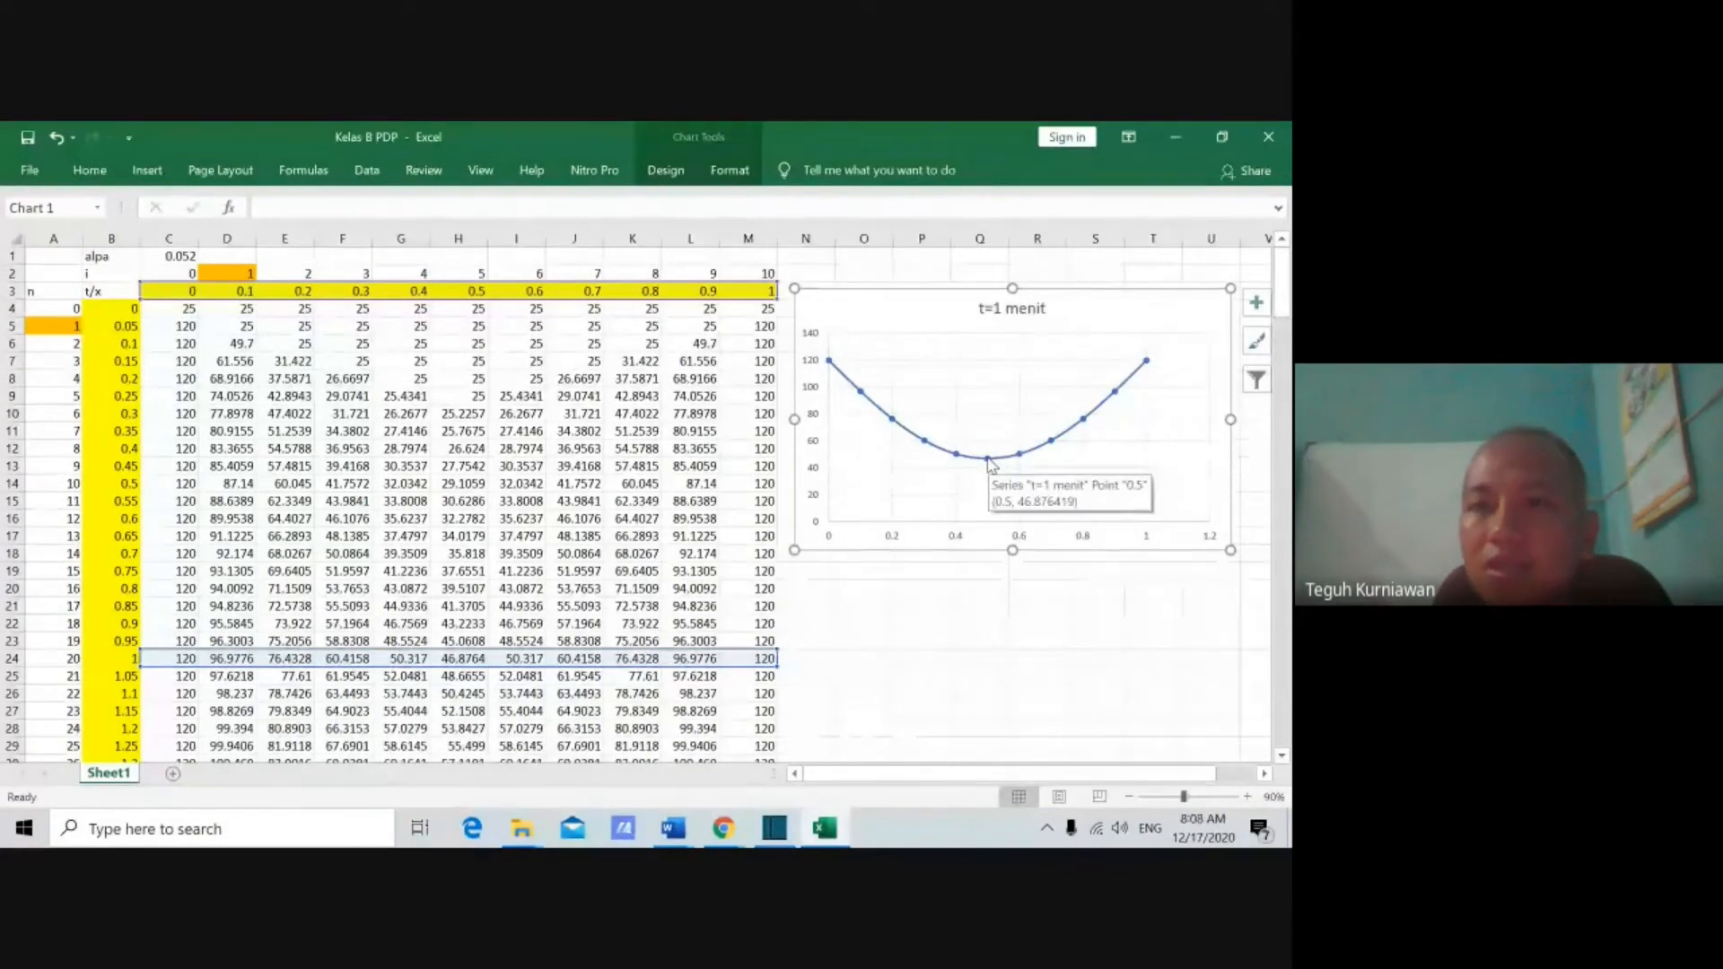
{"action": "left_click", "coordinate": [1085, 543]}
{"action": "right_click", "coordinate": [1084, 542]}
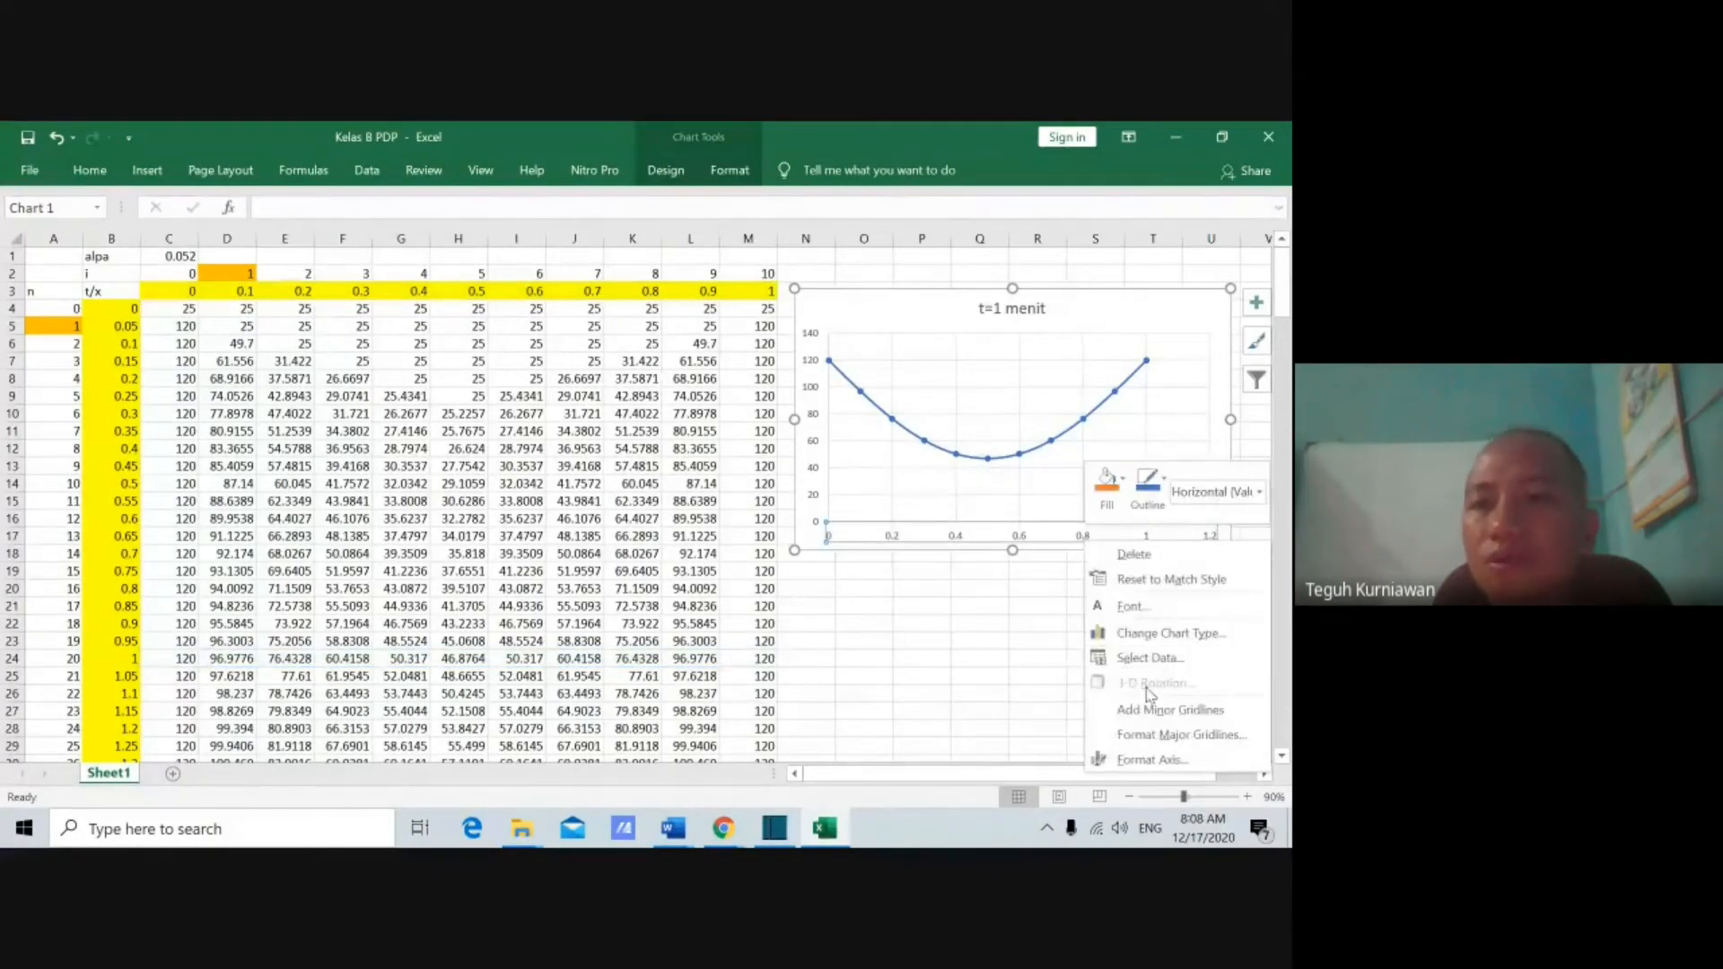
{"action": "left_click", "coordinate": [1153, 759]}
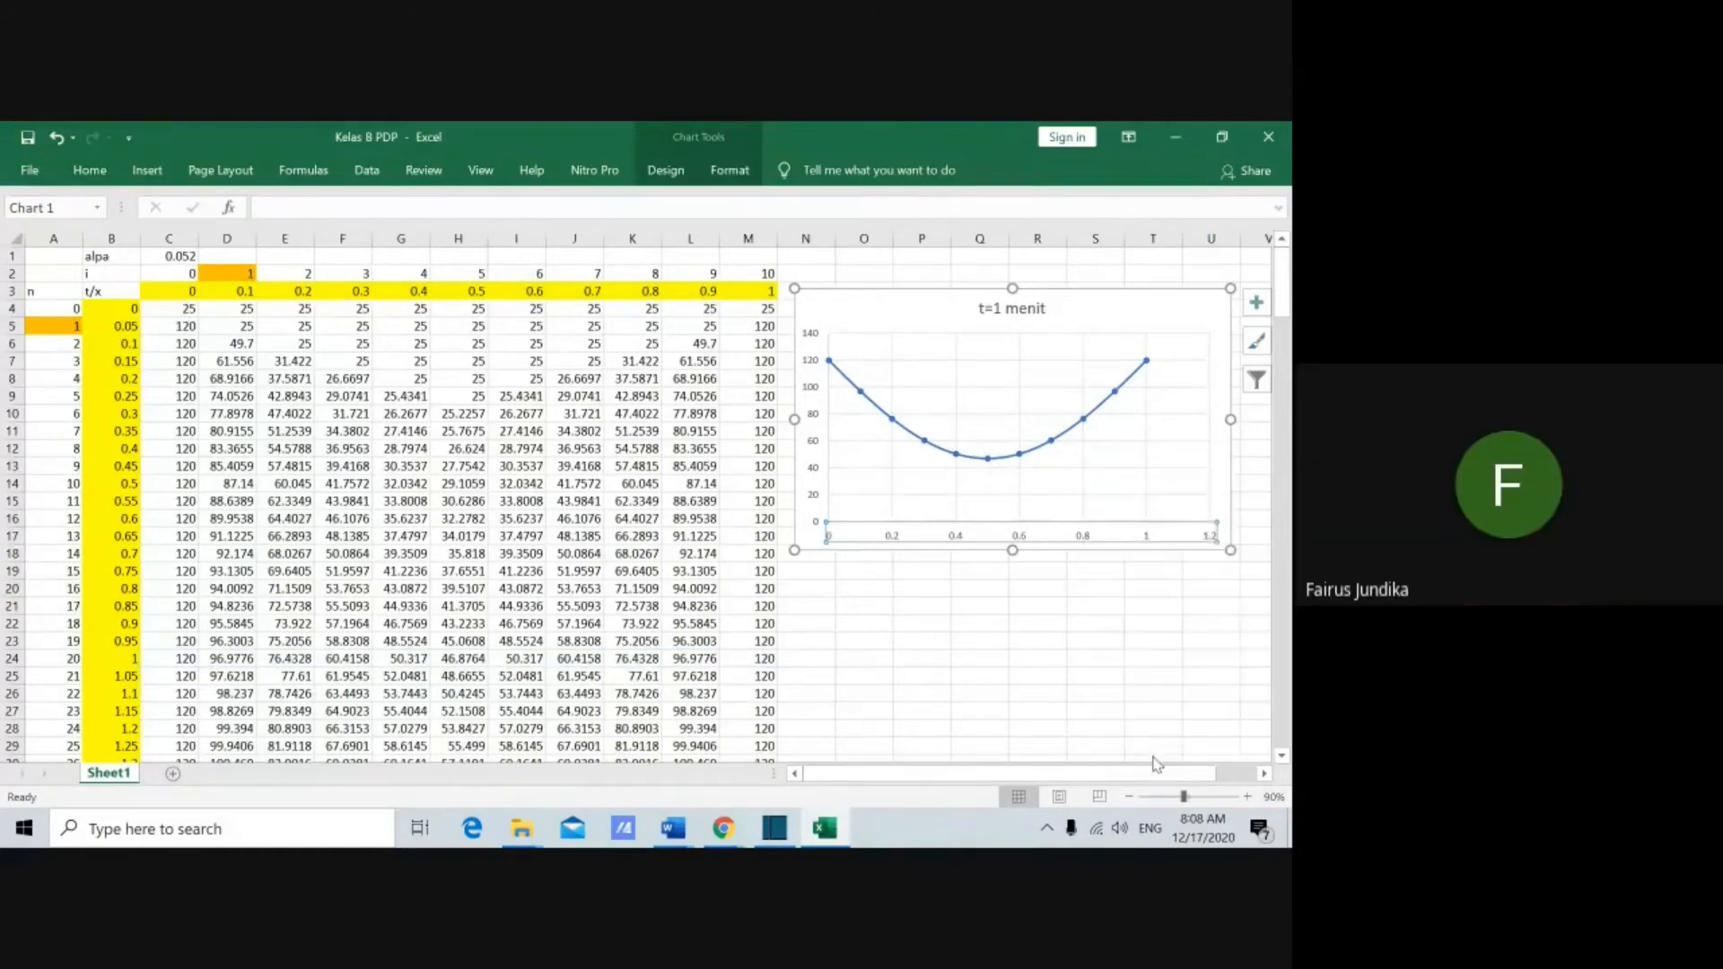
{"action": "left_click", "coordinate": [922, 605]}
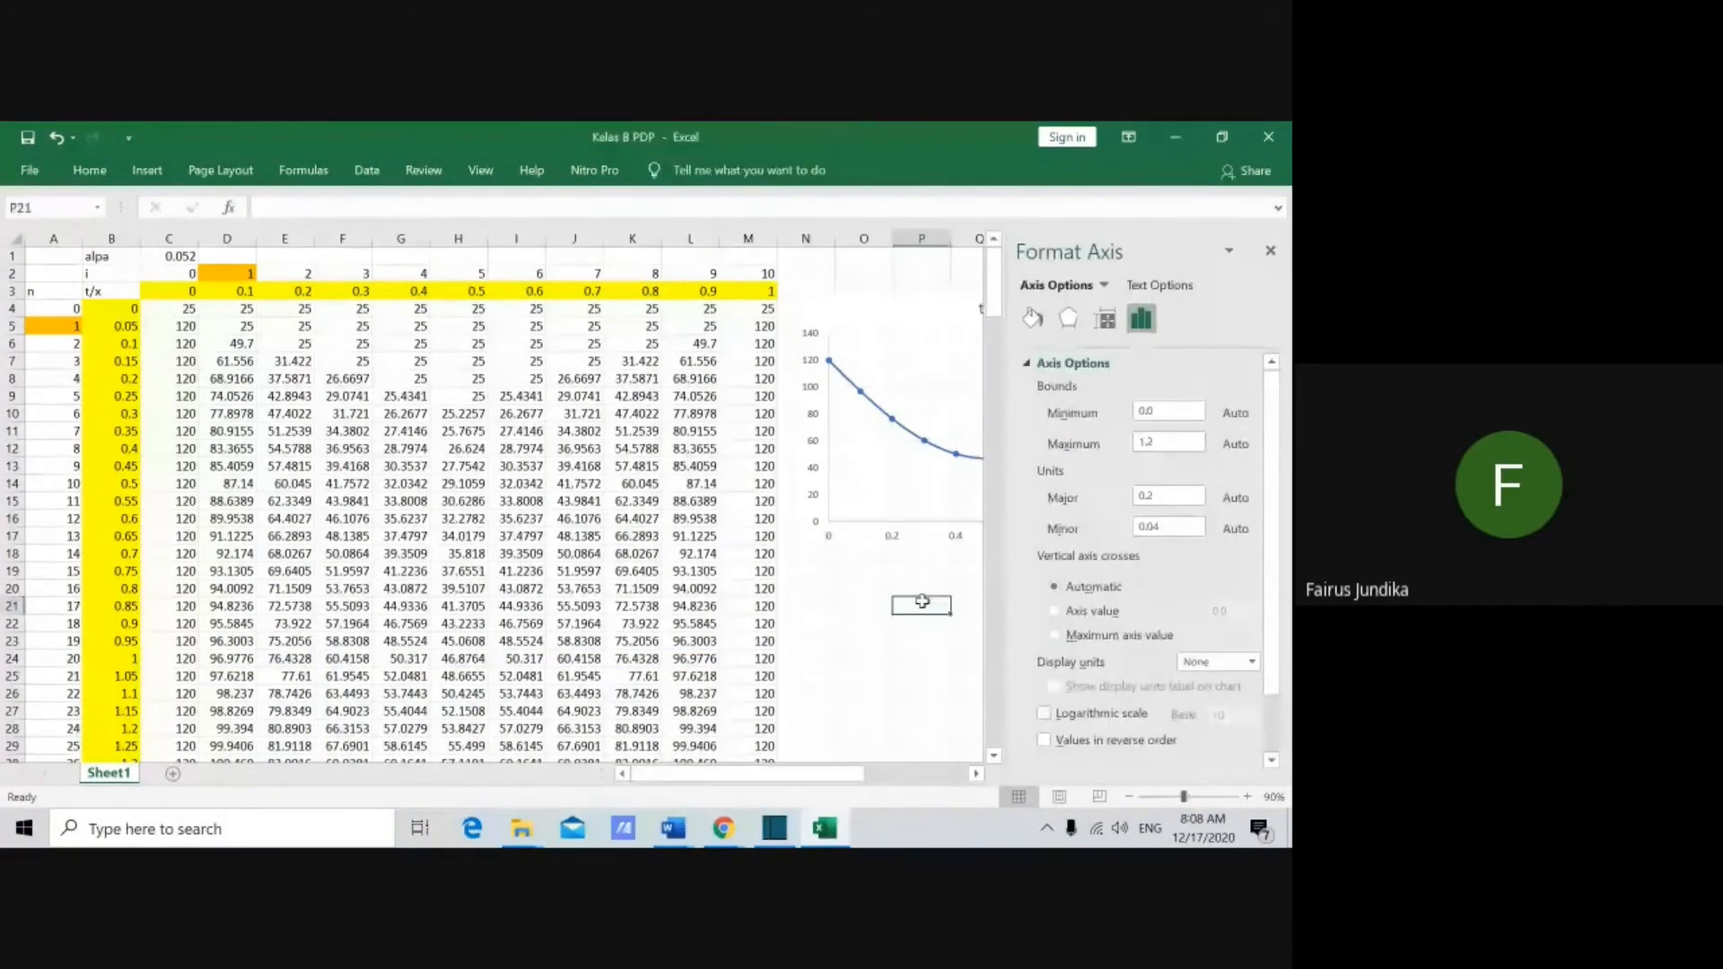
{"action": "left_click", "coordinate": [1271, 252]}
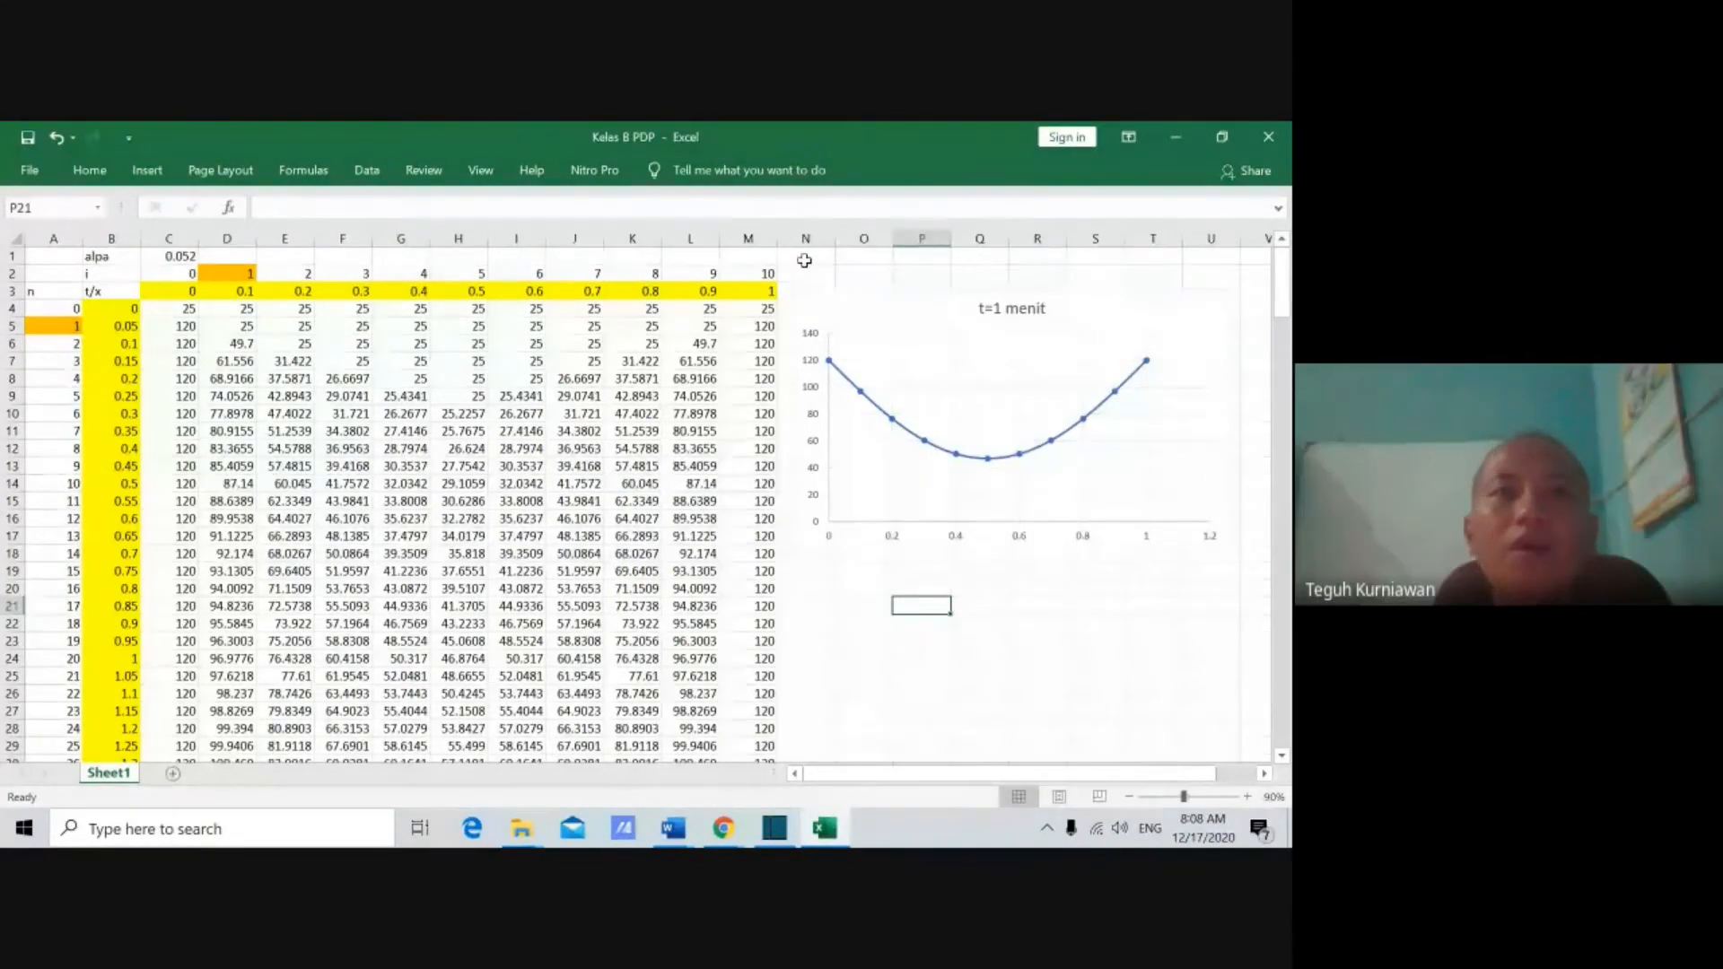
{"action": "left_click", "coordinate": [161, 176]}
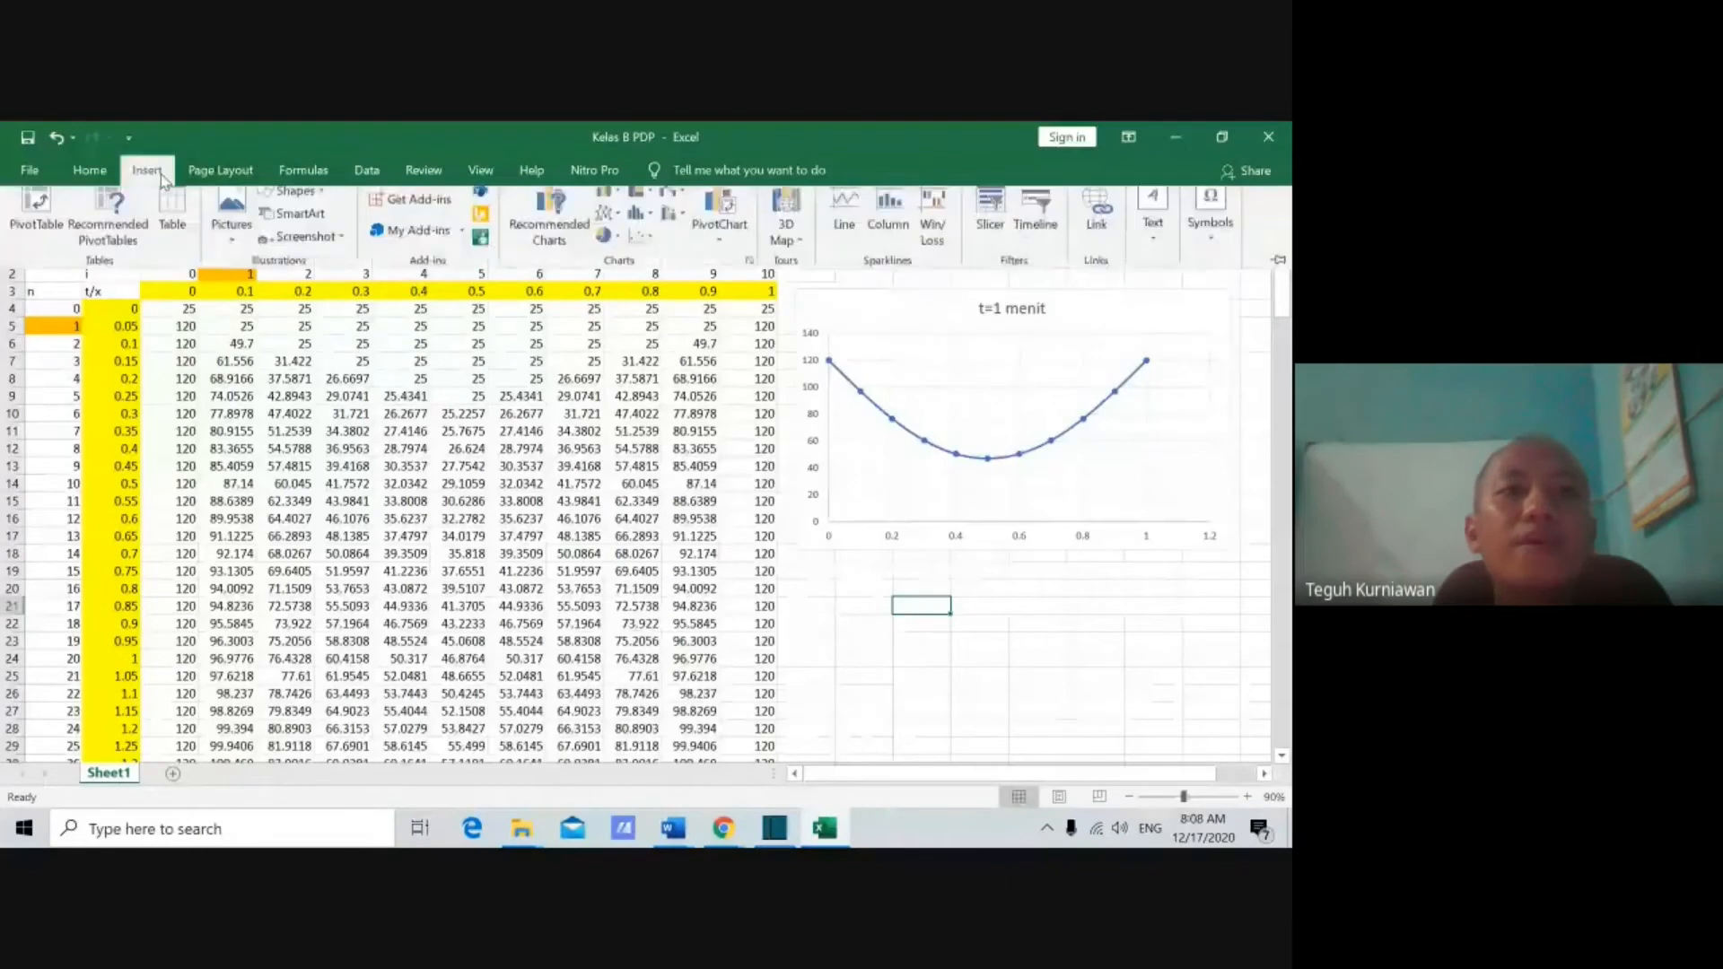
{"action": "left_click", "coordinate": [655, 251]}
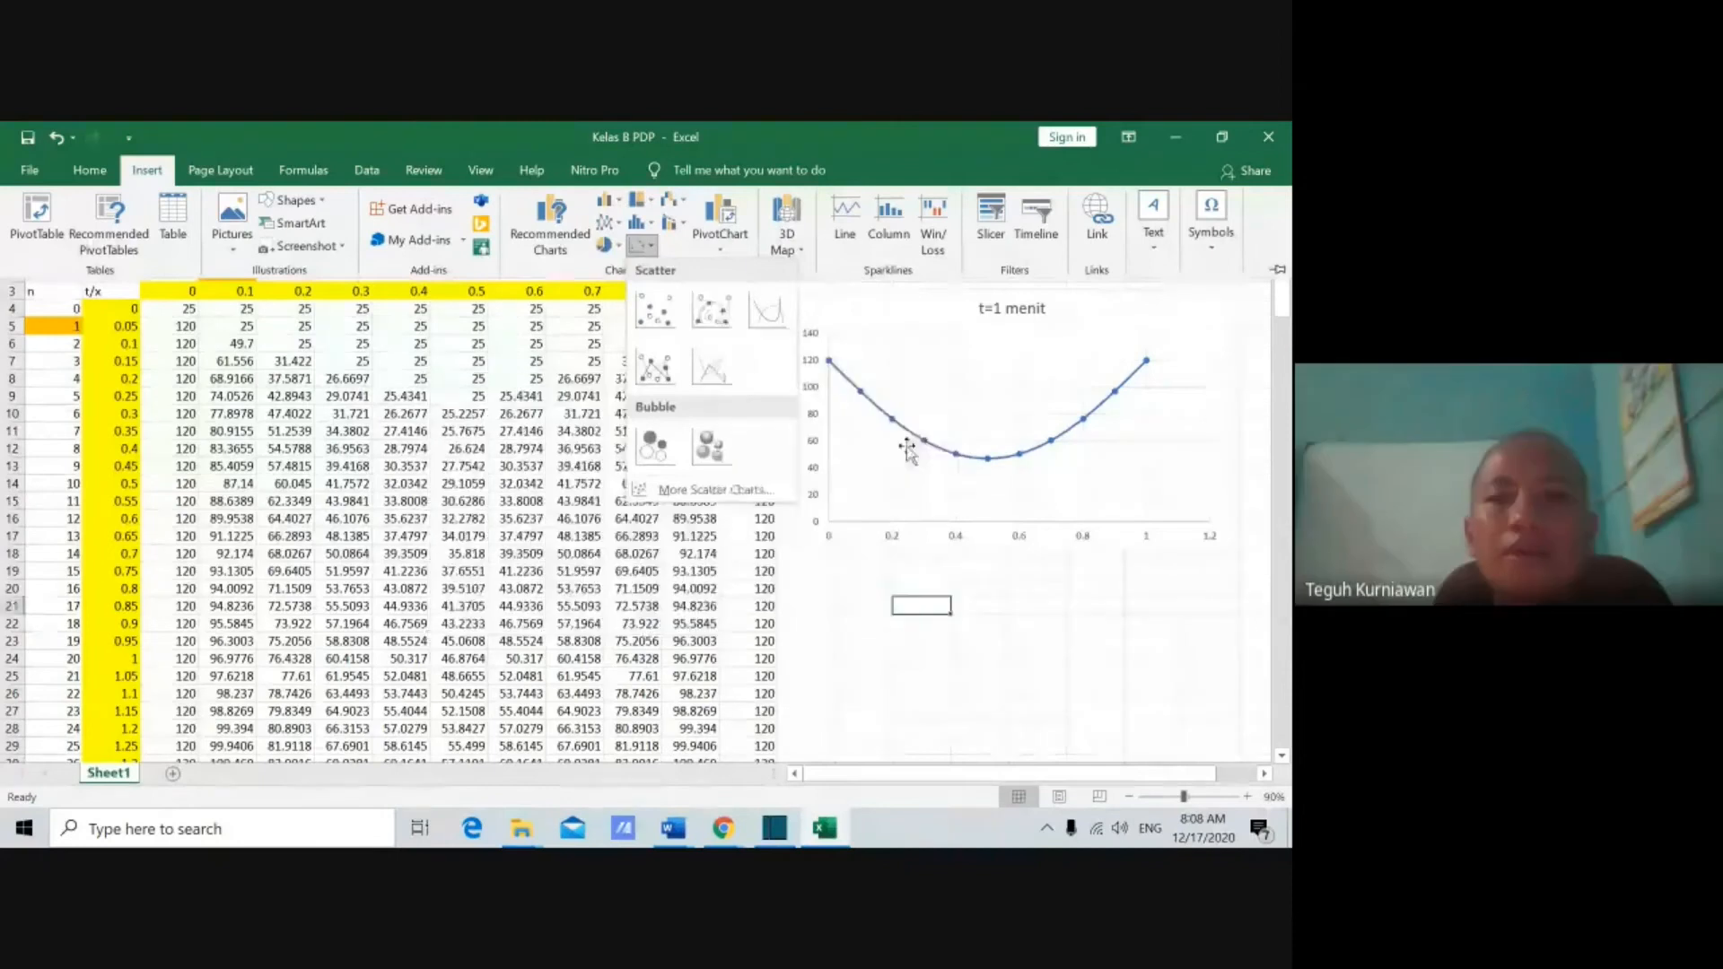
{"action": "left_click", "coordinate": [907, 446]}
Step: Switch to the Google Meet call to check the meeting, and return to the Excel worksheet
{"action": "mouse_move", "coordinate": [723, 828]}
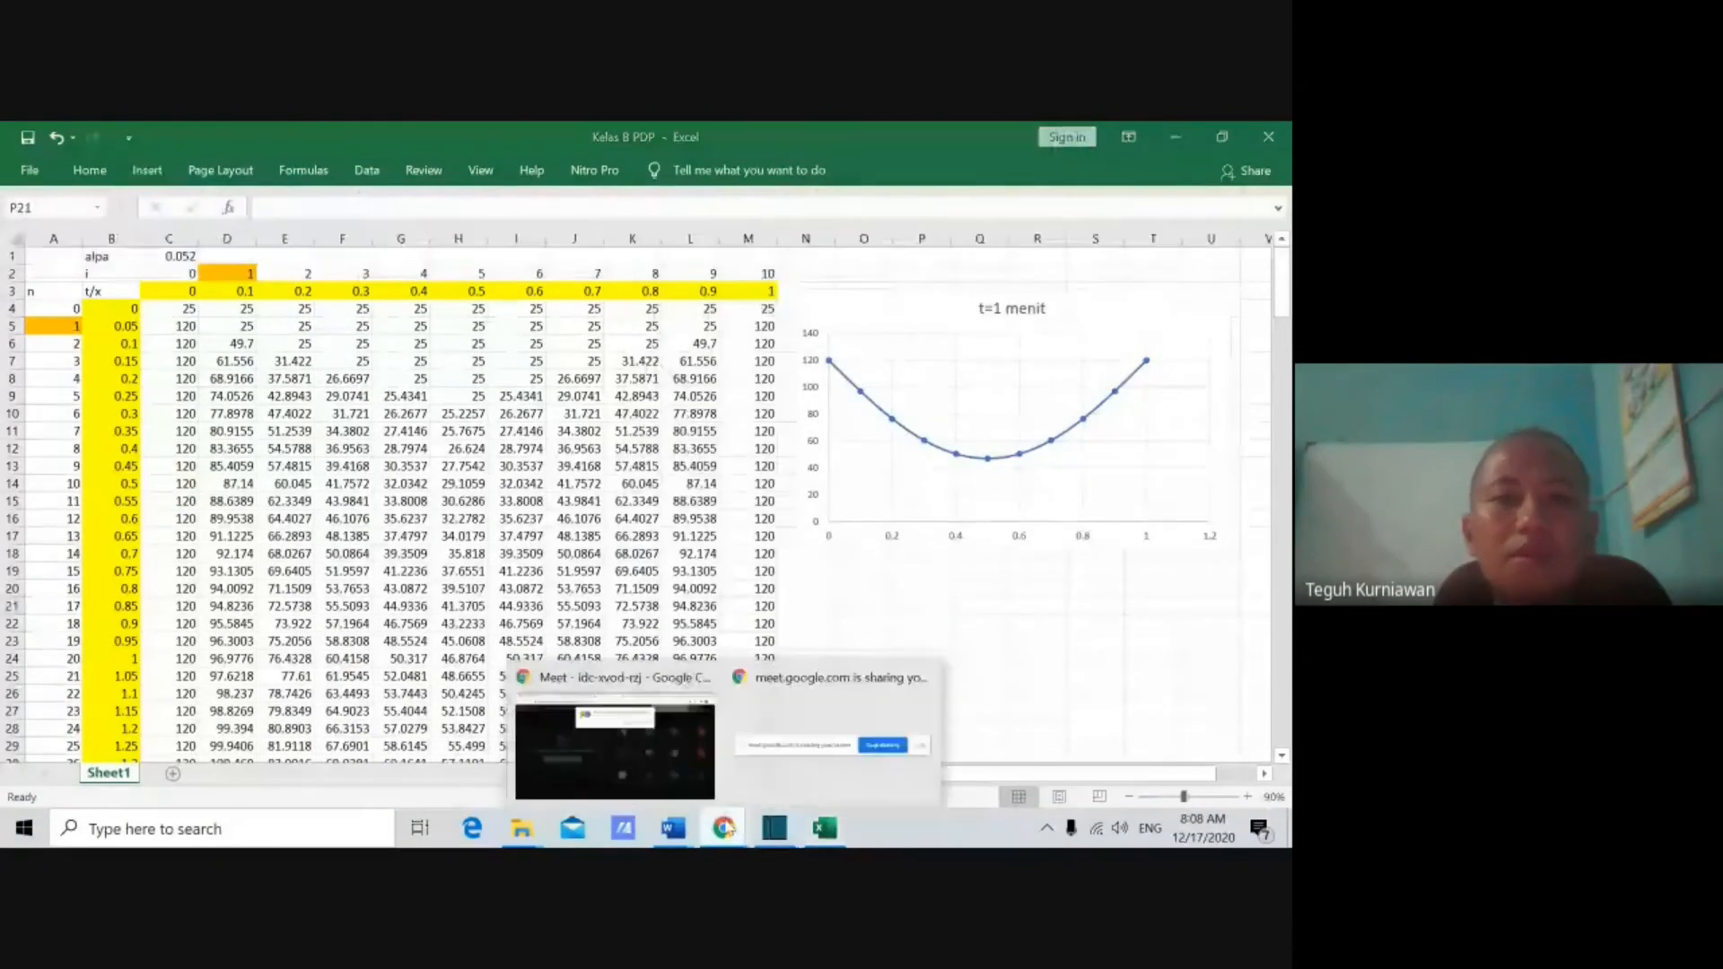
{"action": "left_click", "coordinate": [612, 768]}
{"action": "left_click", "coordinate": [839, 316]}
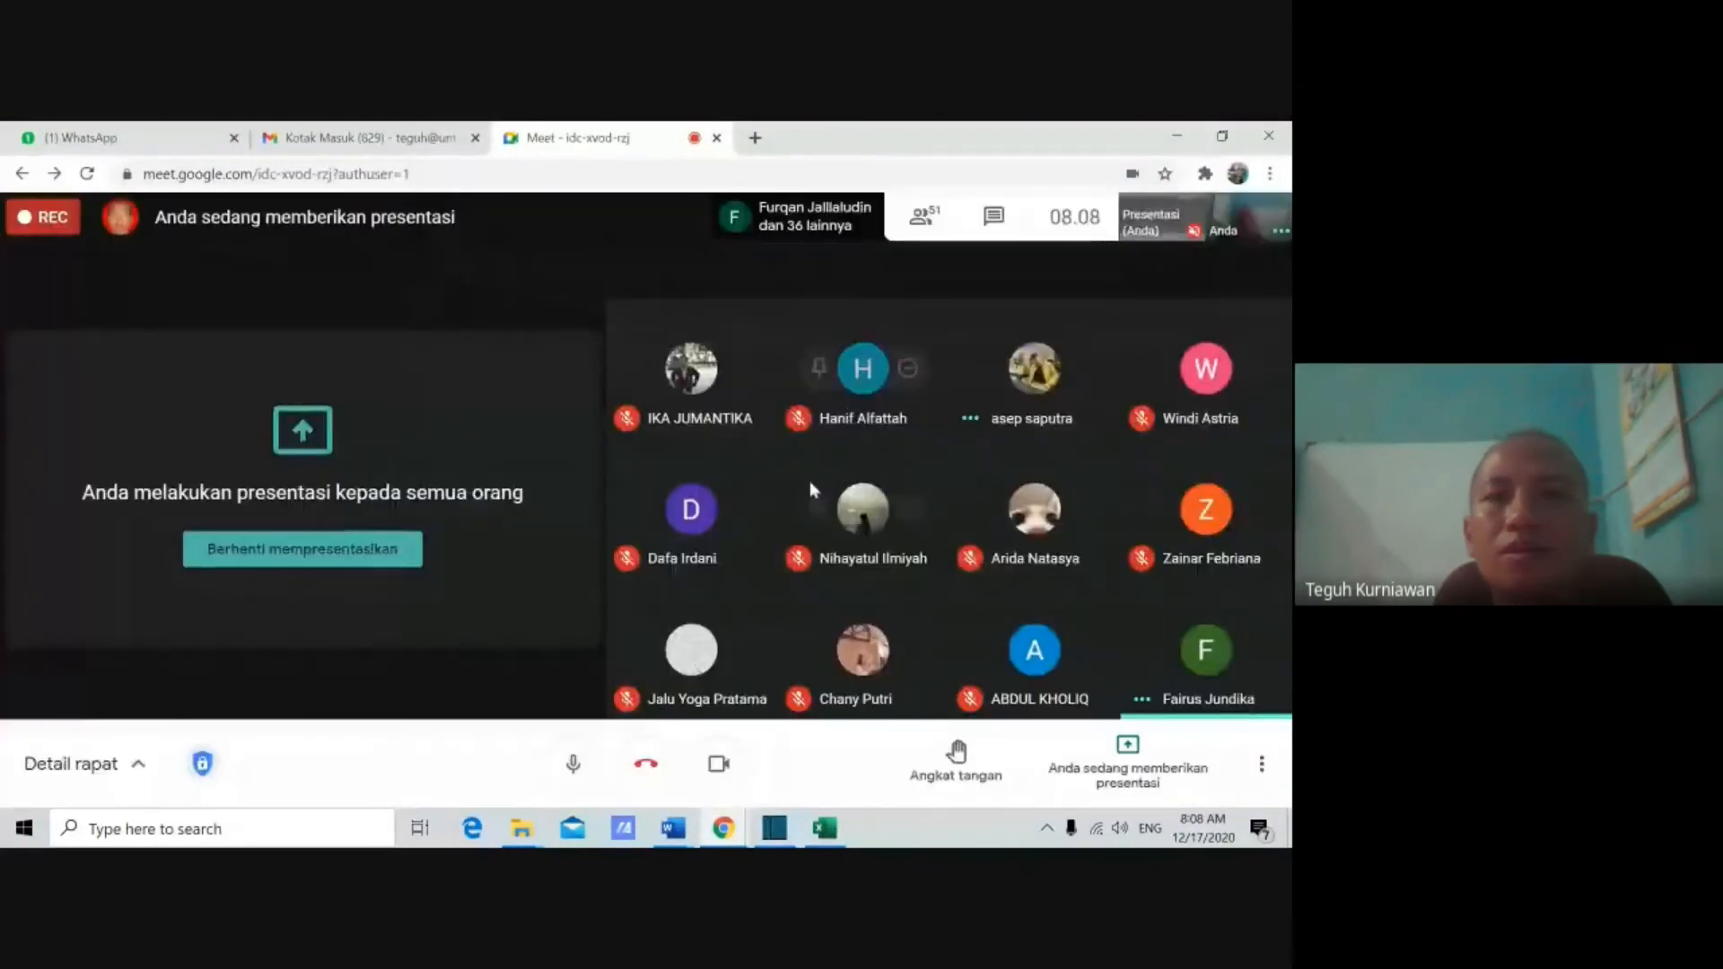
{"action": "key", "text": "alt+Tab"}
{"action": "left_click", "coordinate": [1034, 588]}
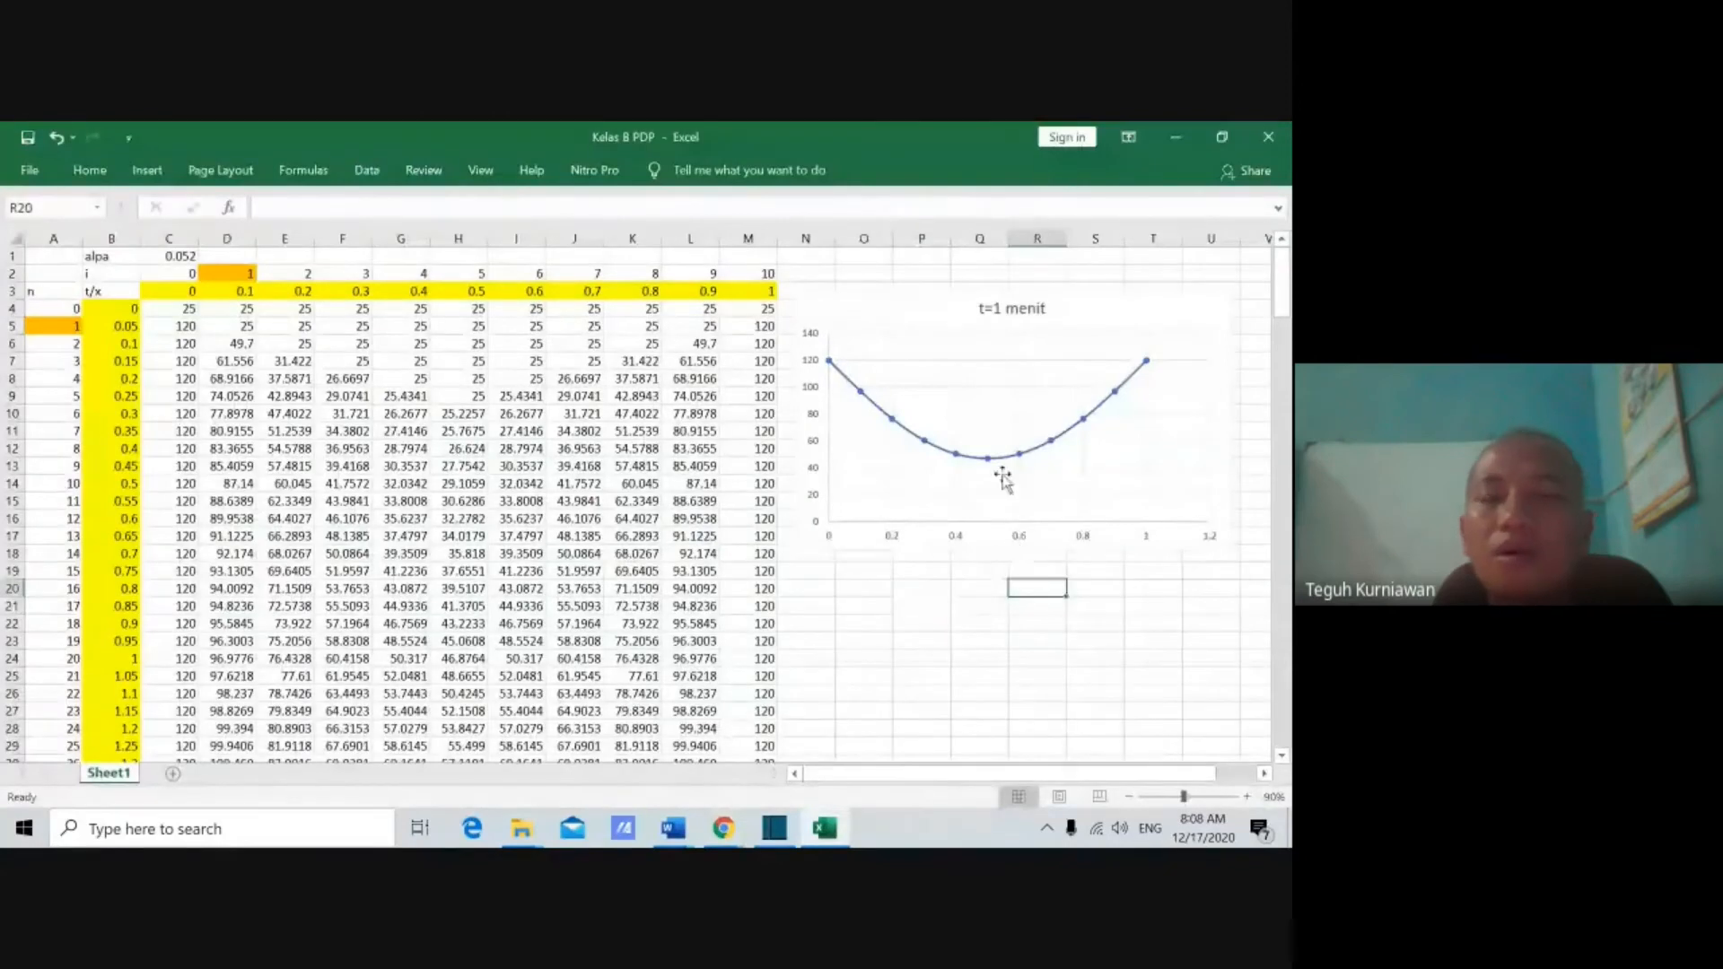
Step: Set the maximum bound of the chart's horizontal axis to 1.0 and close the axis formatting
{"action": "right_click", "coordinate": [1150, 543]}
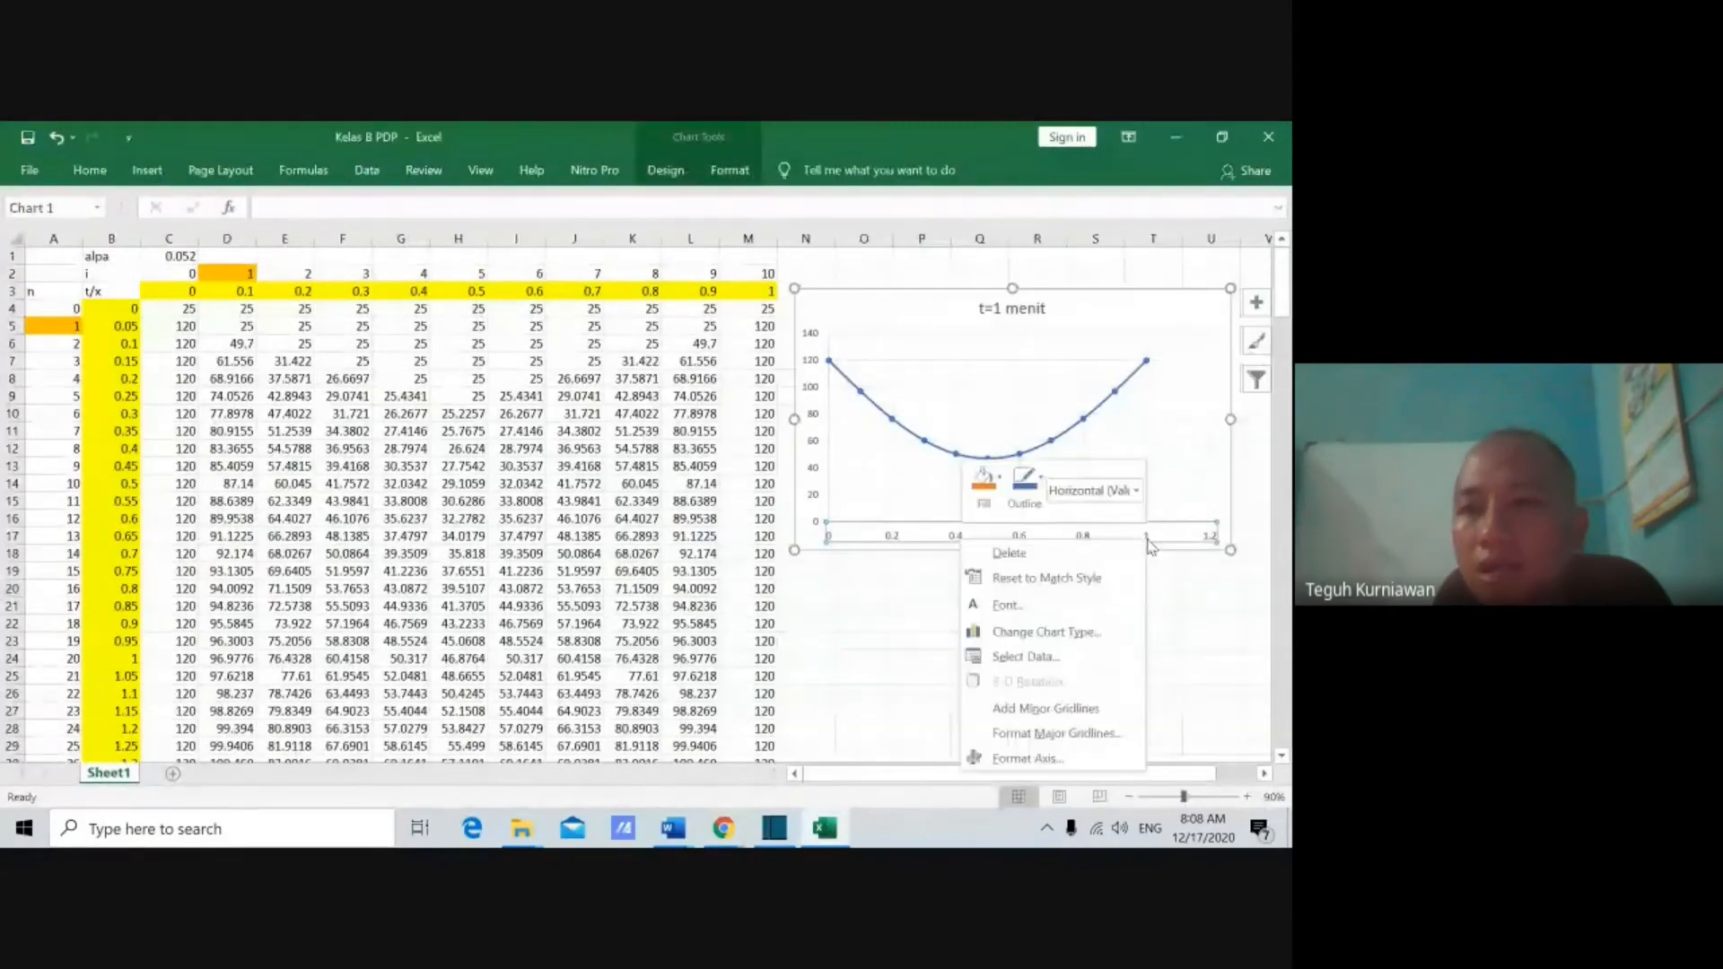
{"action": "left_click", "coordinate": [1069, 758]}
{"action": "left_click", "coordinate": [1164, 443]}
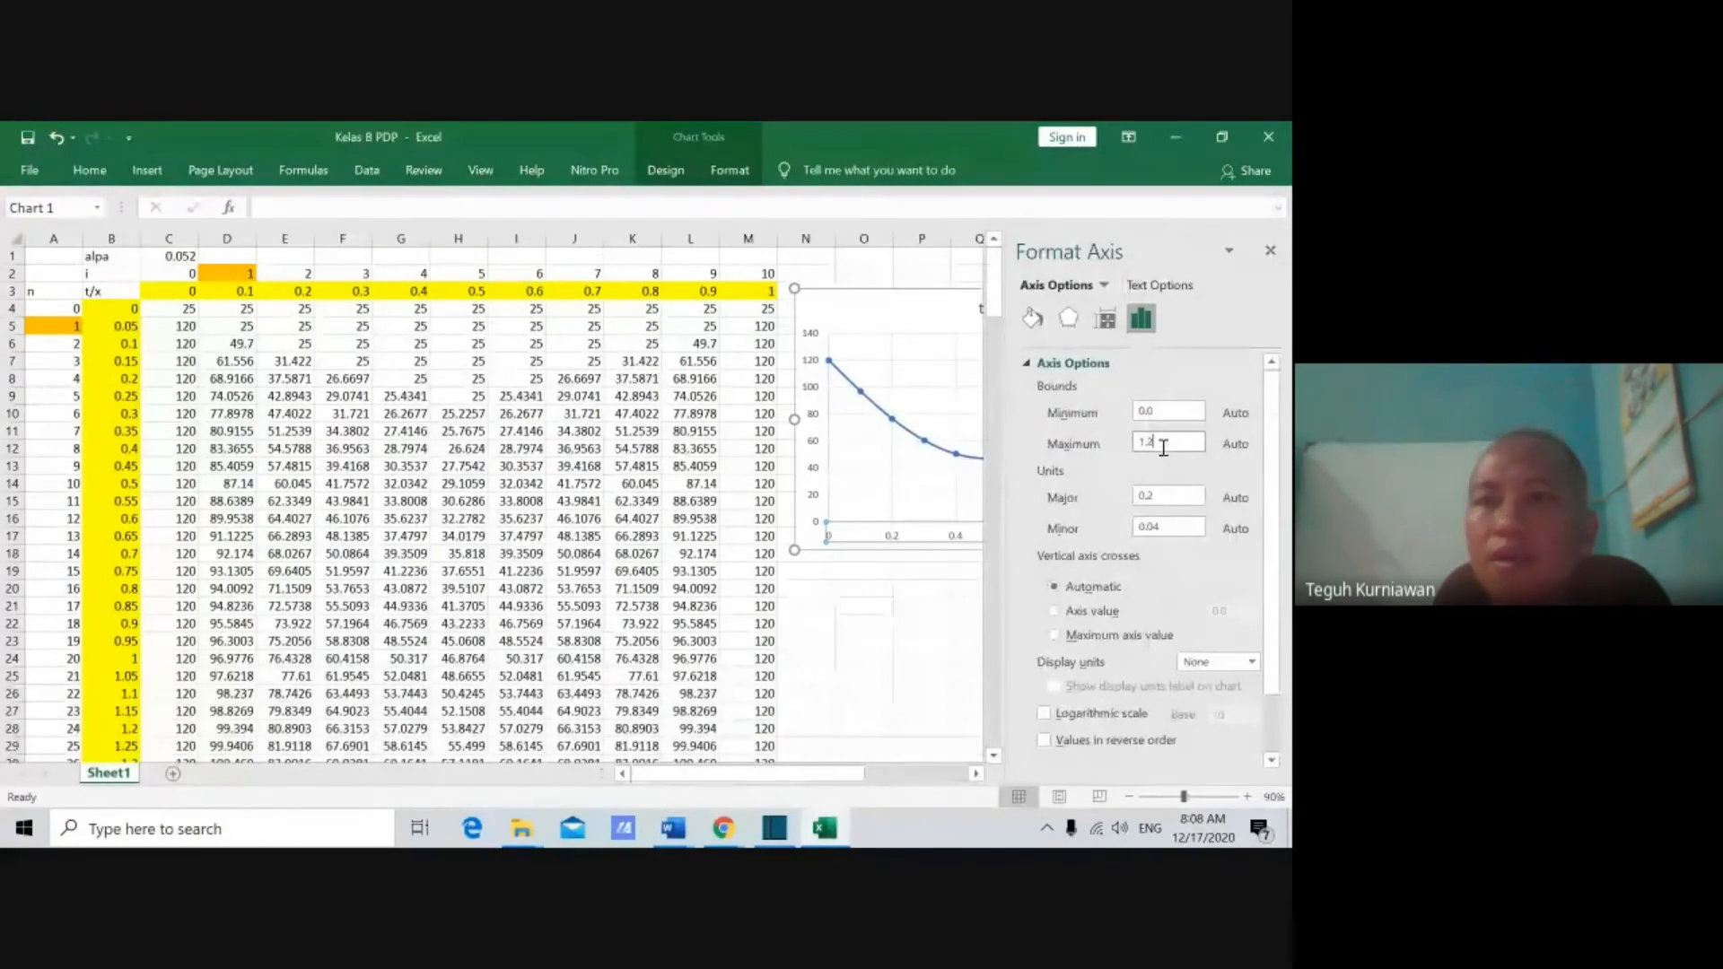
{"action": "key", "text": "BackSpace"}
{"action": "key", "text": "BackSpace"}
{"action": "key", "text": "Return"}
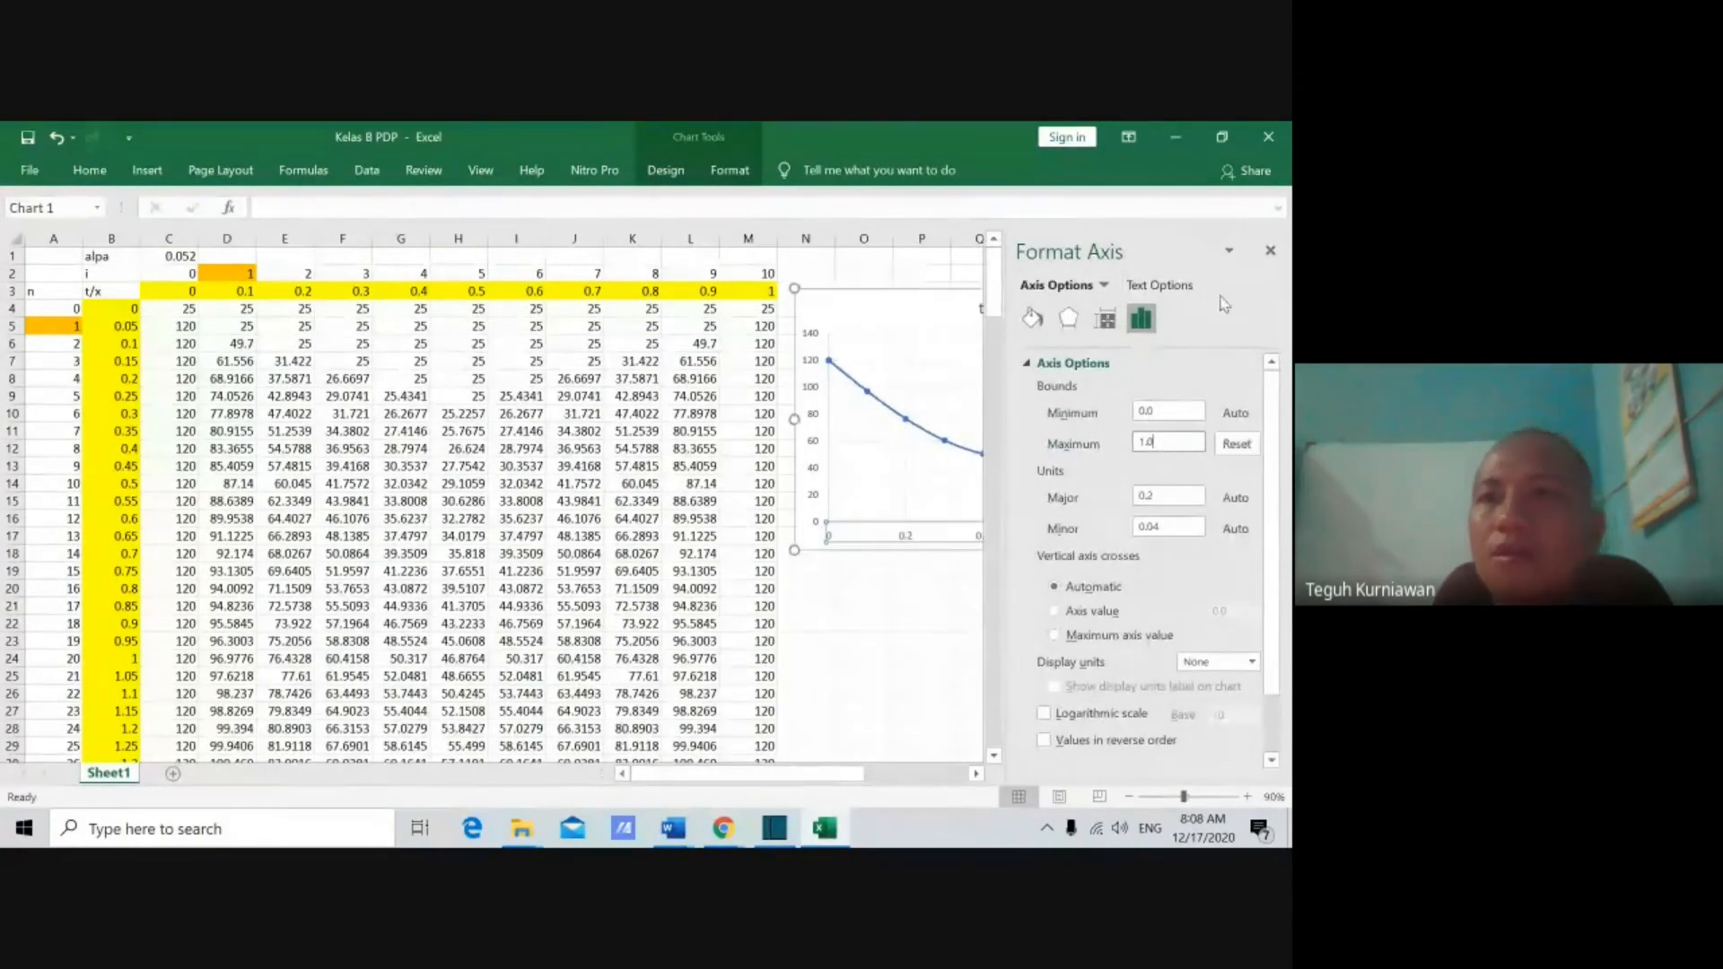
{"action": "left_click", "coordinate": [1270, 251]}
{"action": "left_click", "coordinate": [1157, 629]}
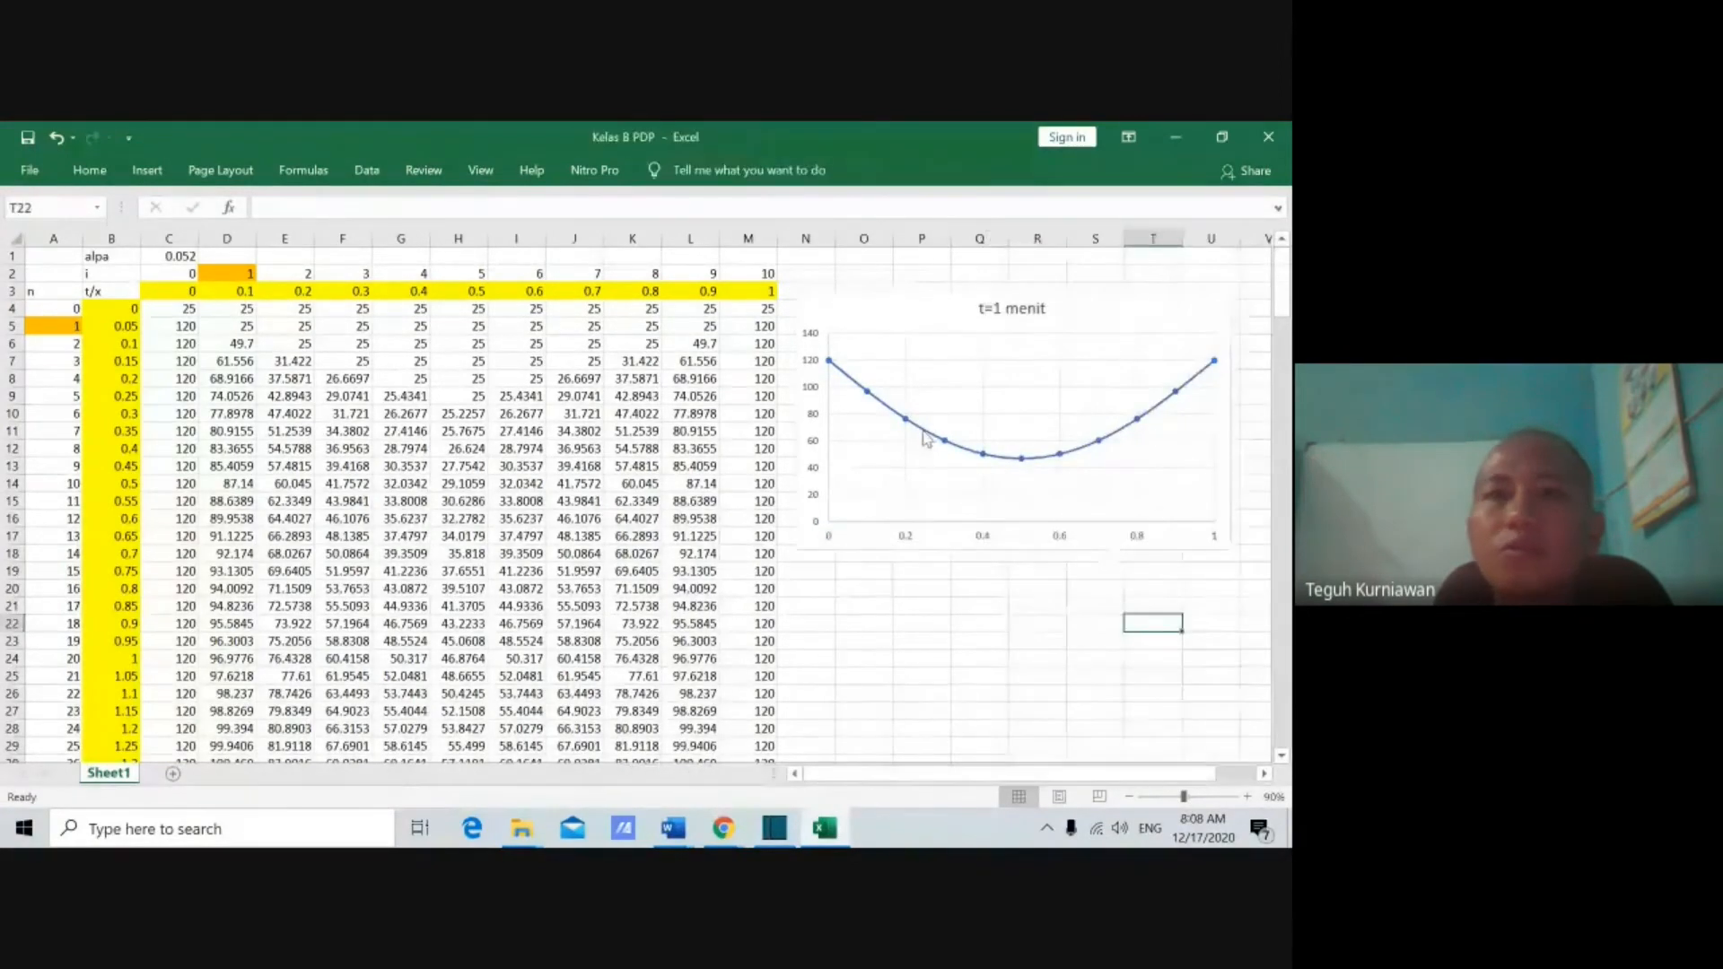
Step: Add a primary horizontal axis title to the chart and word it "Tebal plastik (cm)"
{"action": "left_click", "coordinate": [940, 327]}
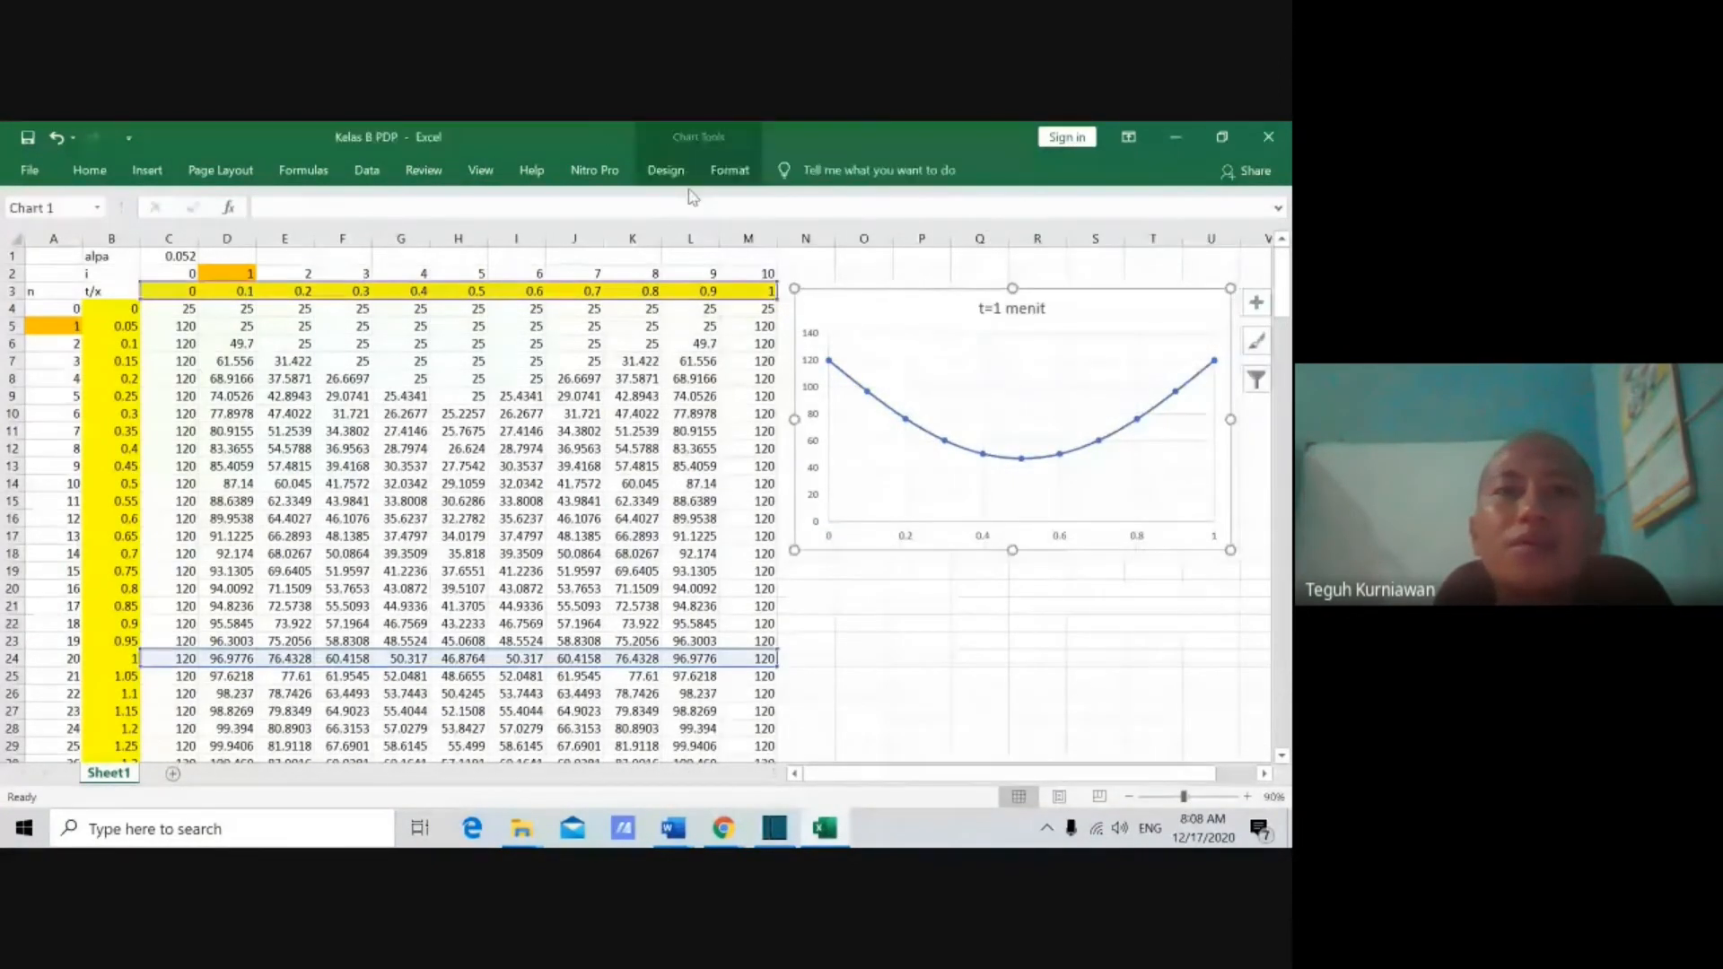
{"action": "left_click", "coordinate": [664, 170]}
{"action": "left_click", "coordinate": [37, 225]}
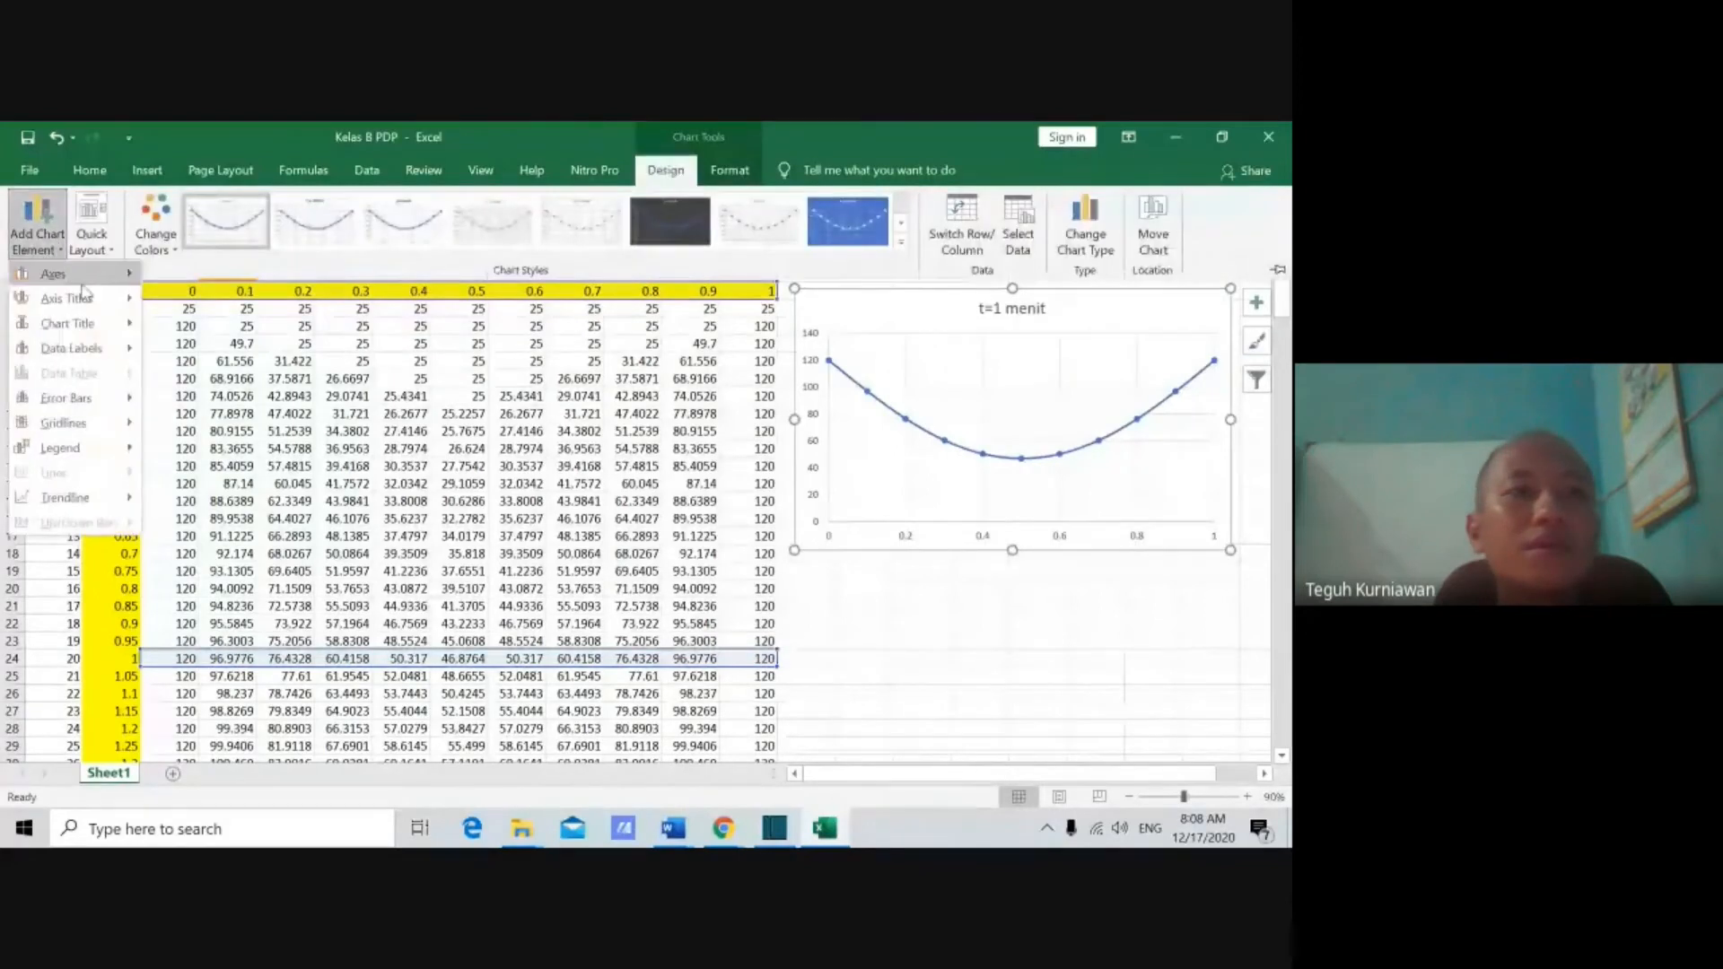
{"action": "mouse_move", "coordinate": [87, 308]}
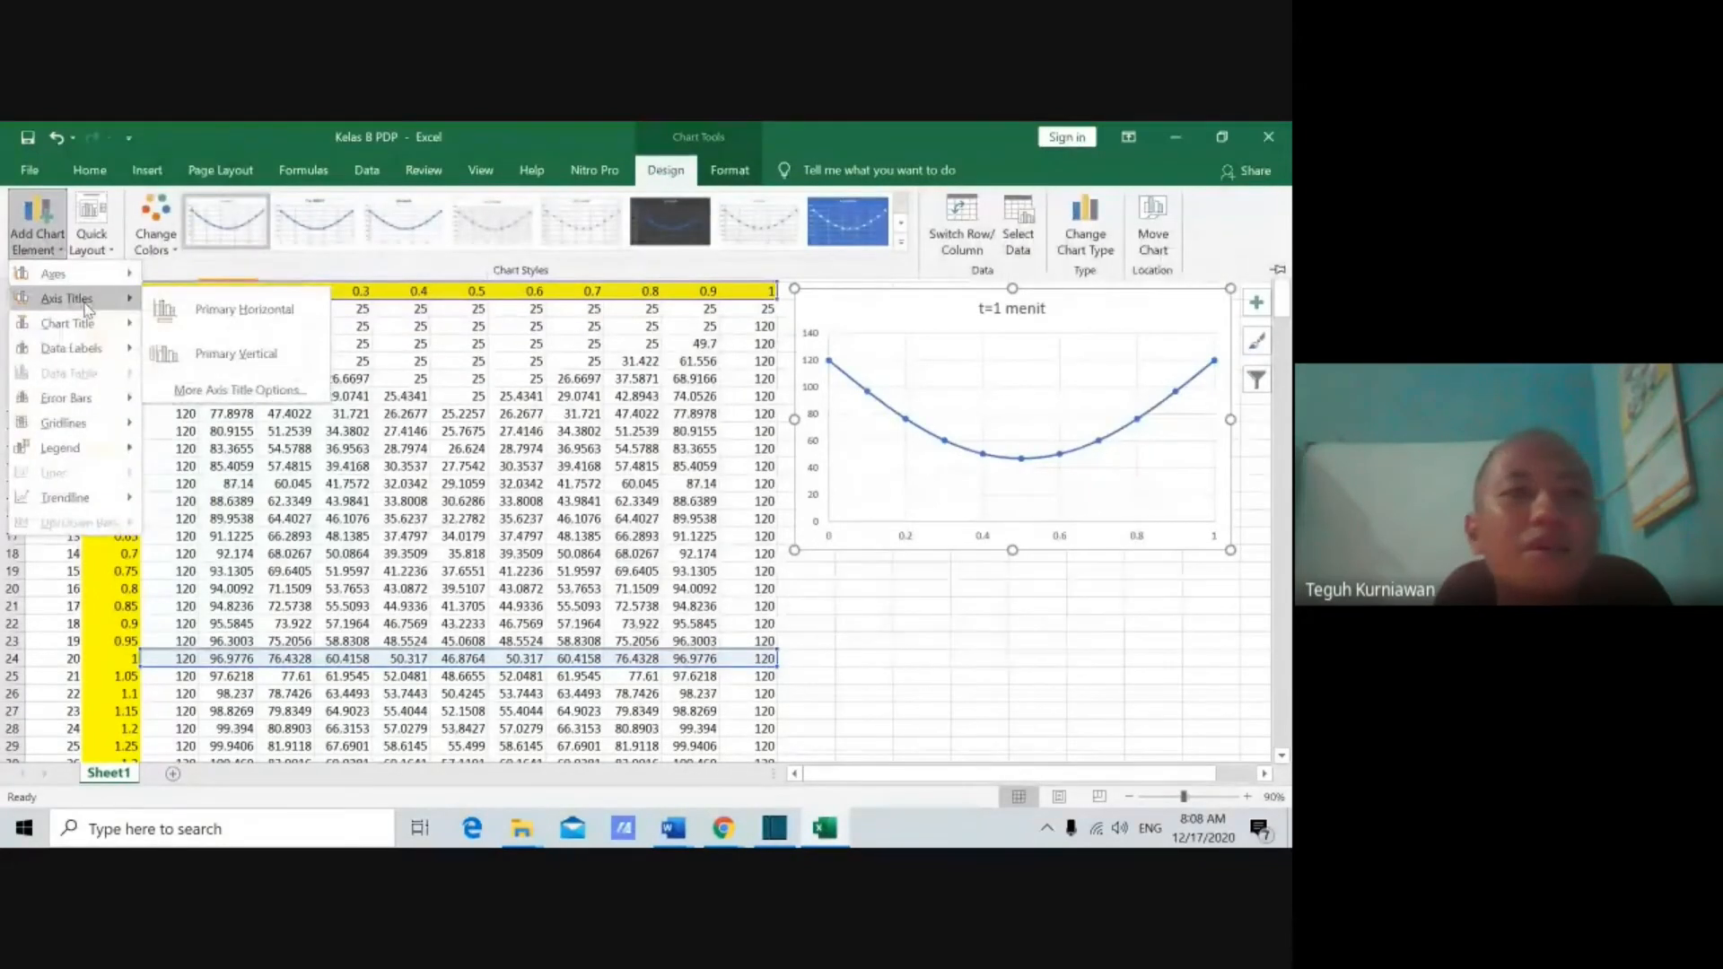
{"action": "left_click", "coordinate": [238, 309]}
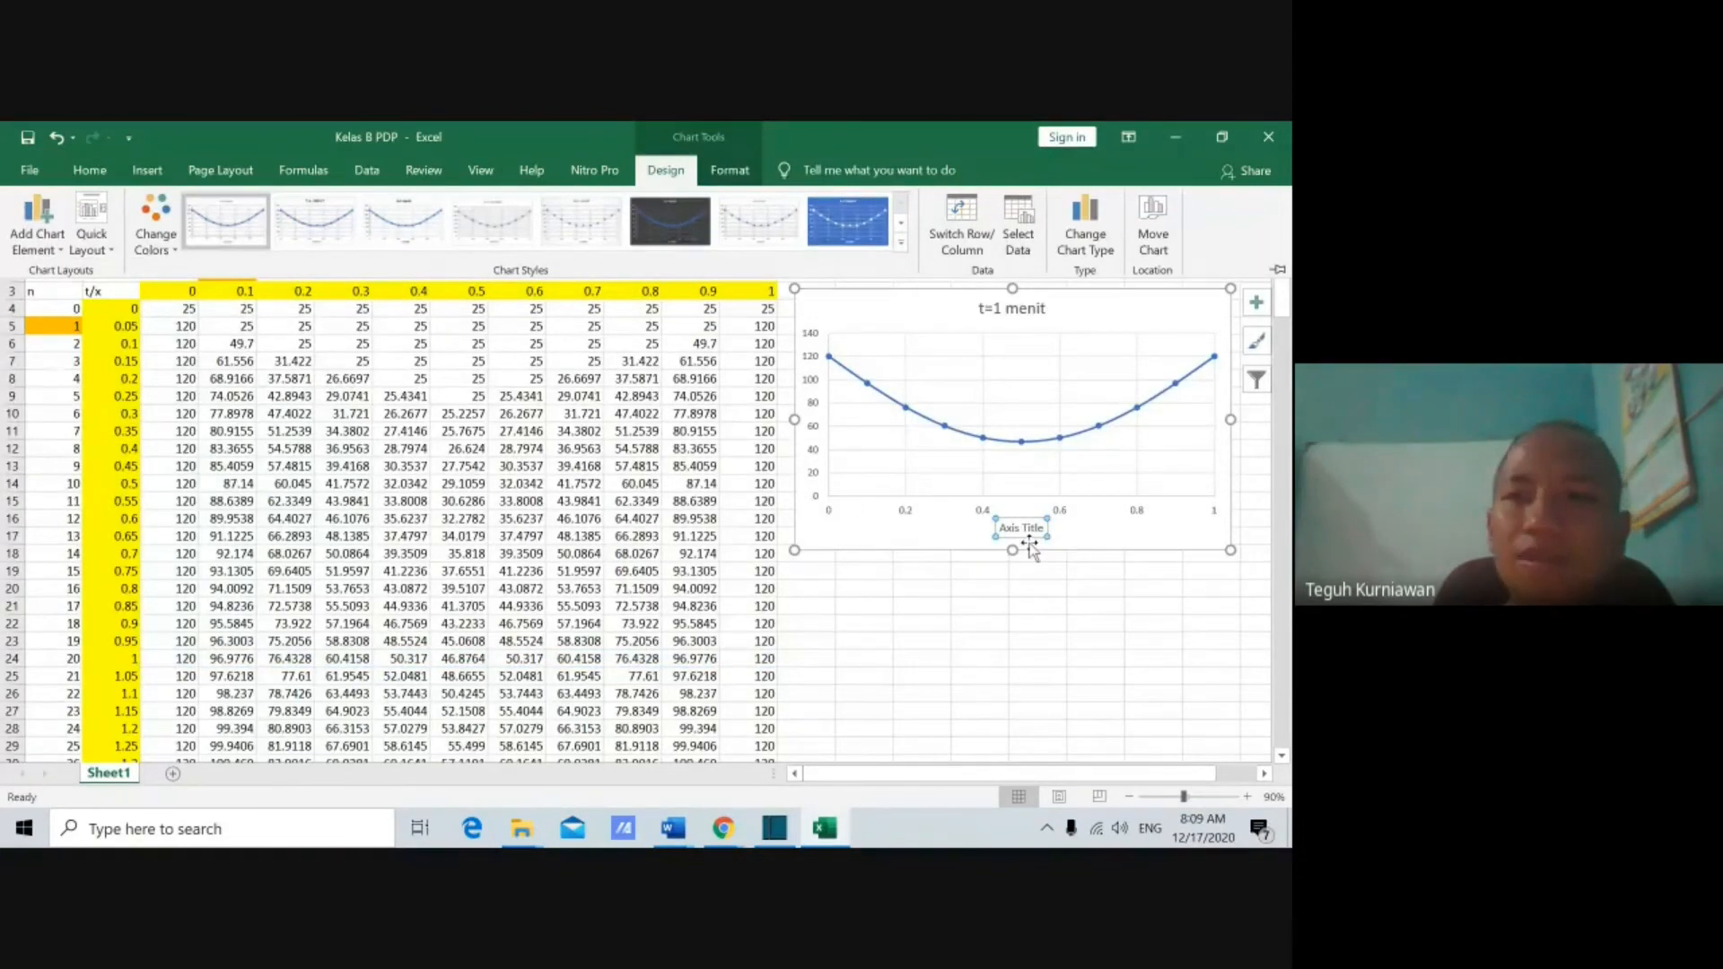
{"action": "type", "text": "x"}
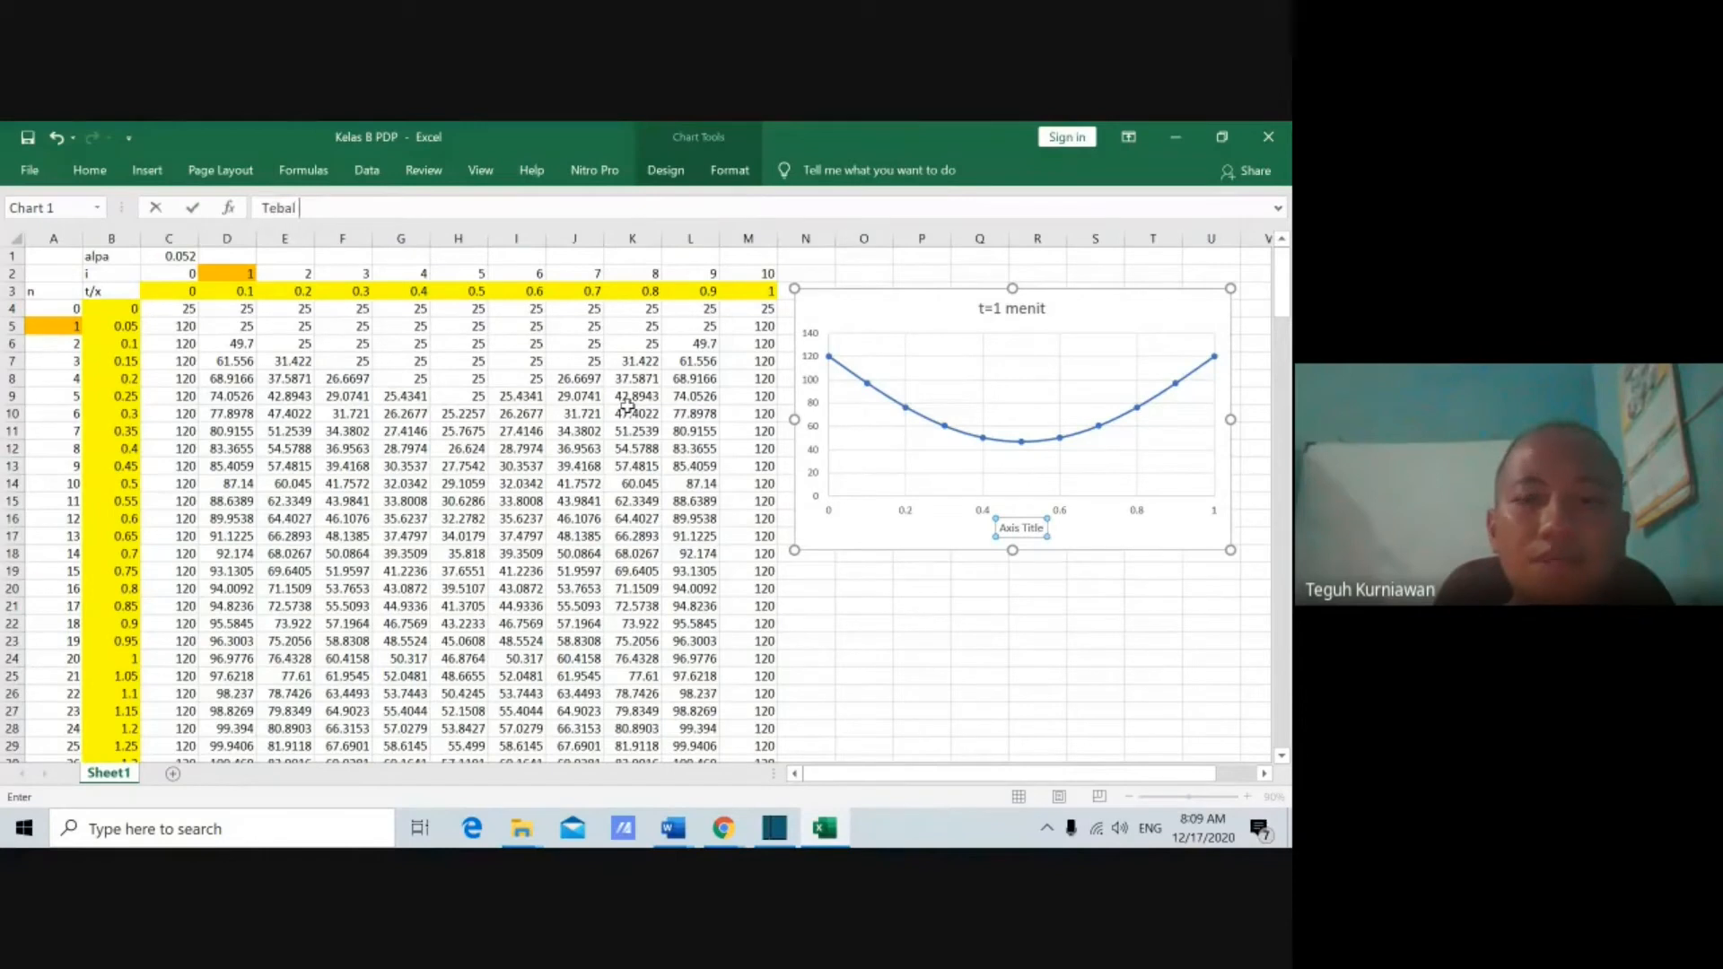
{"action": "type", "text": "tik"}
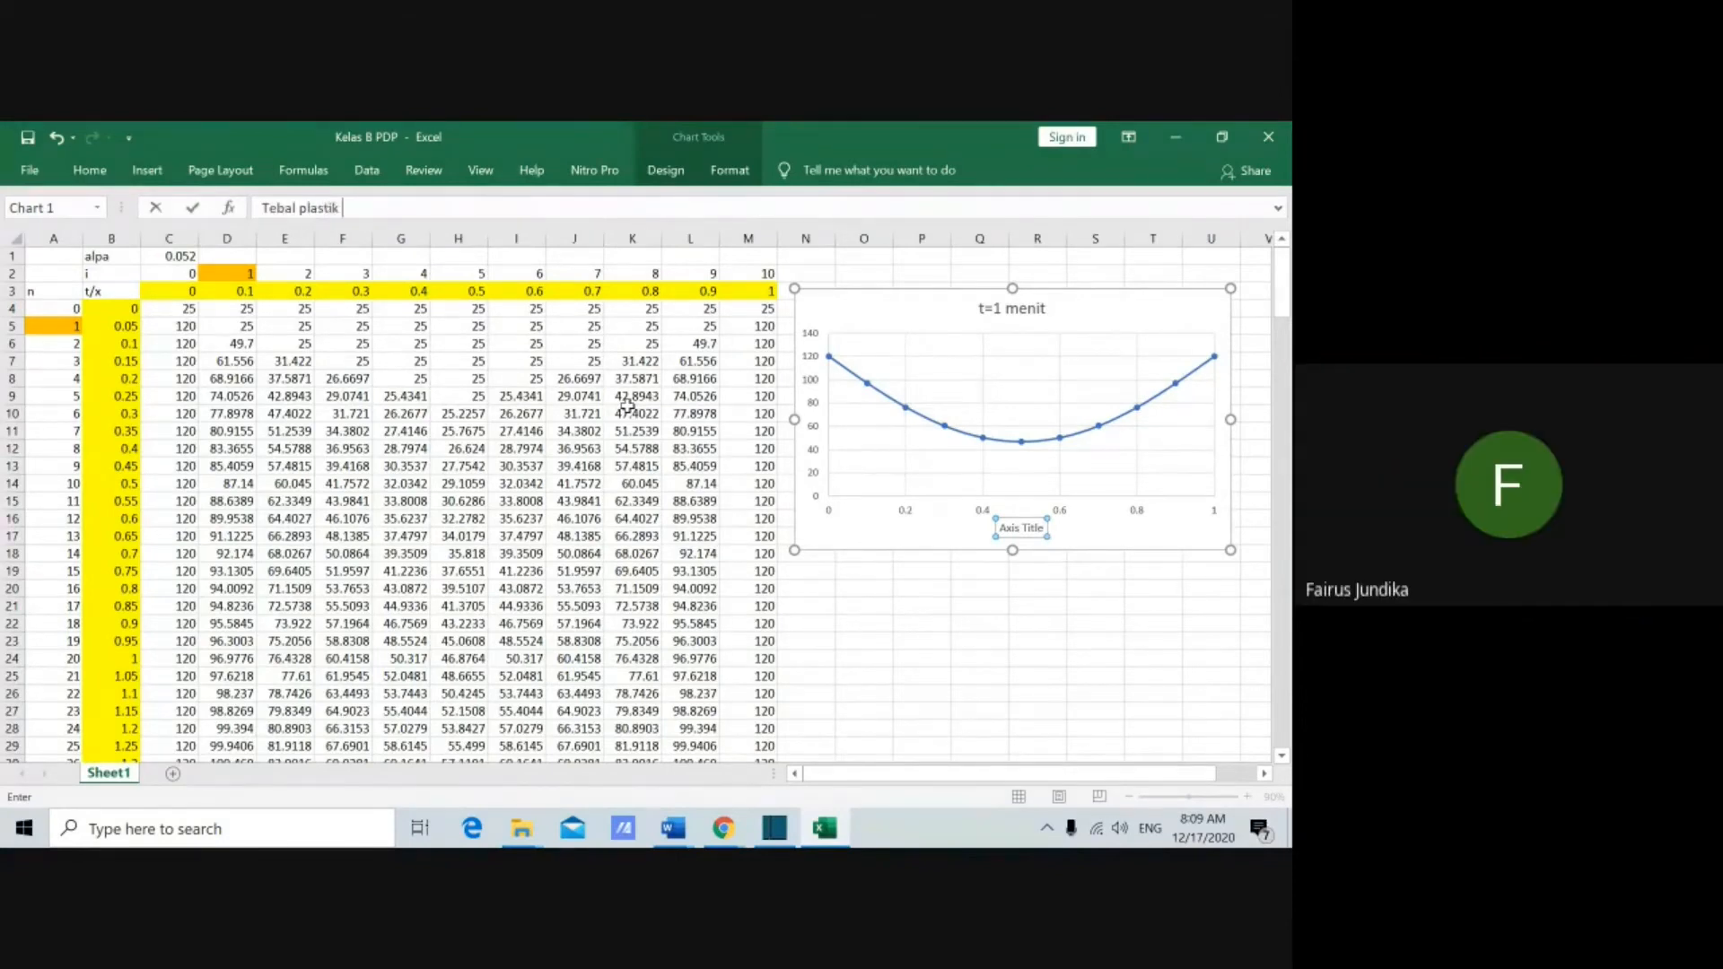
{"action": "type", "text": " (cm)"}
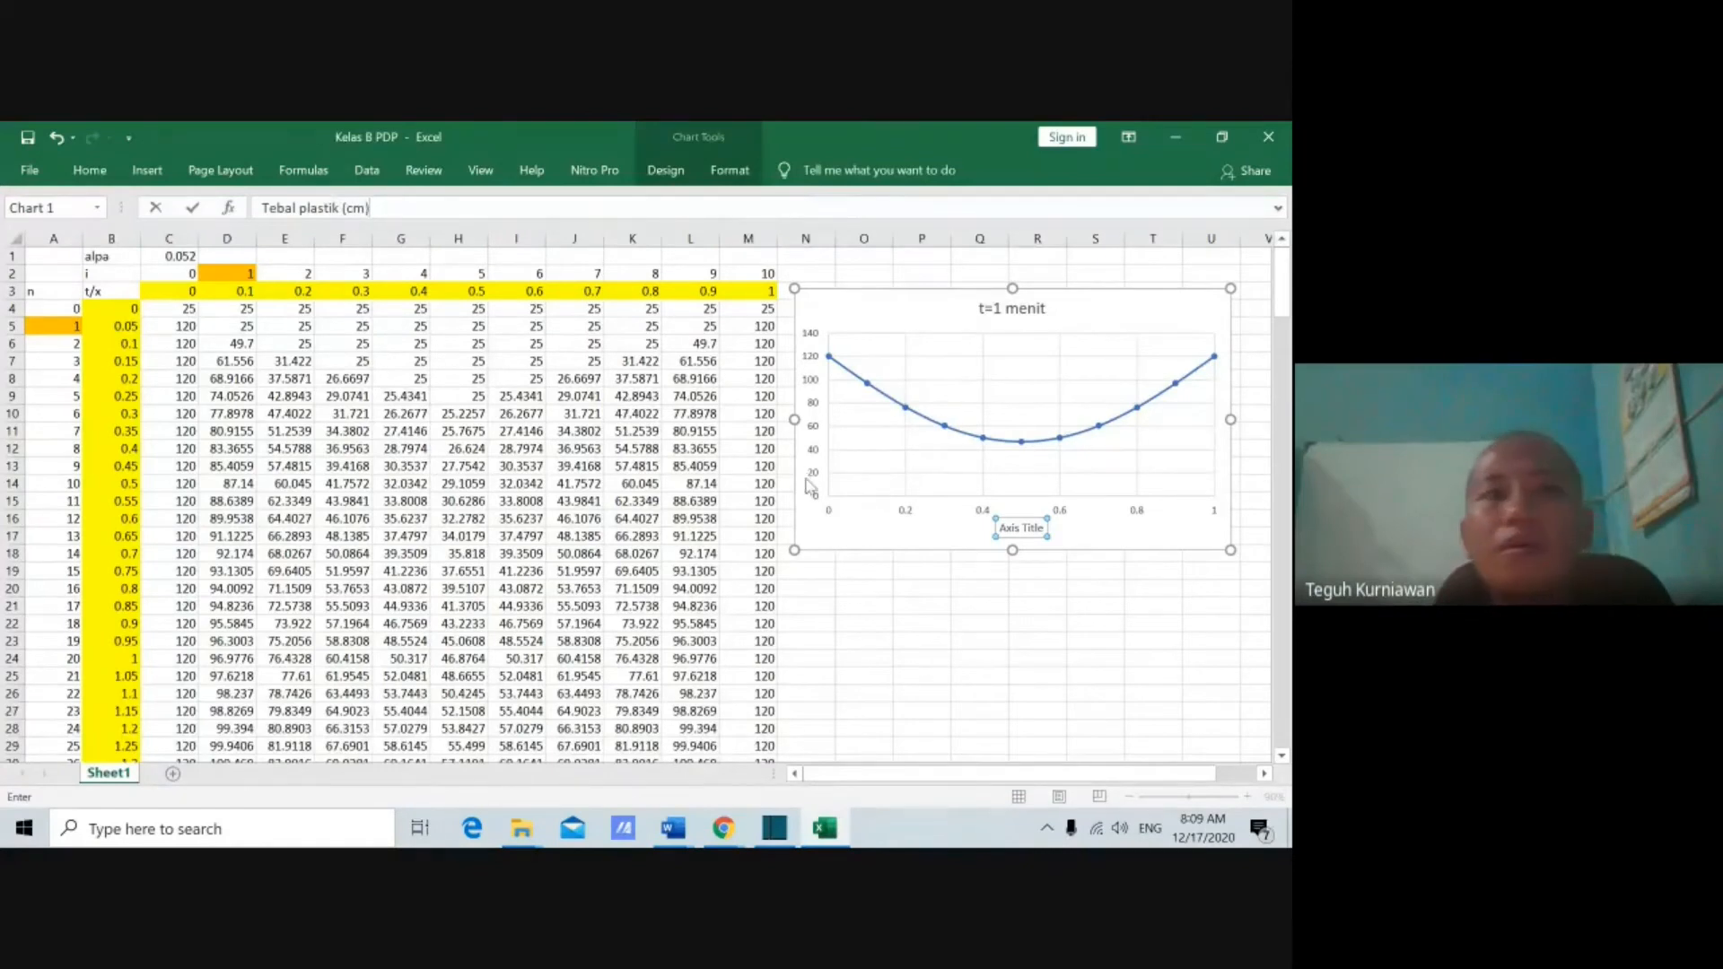
Step: Finish the horizontal axis title as "Tebal plastik (cm)" and add a primary vertical axis title to the chart
{"action": "key", "text": "Return"}
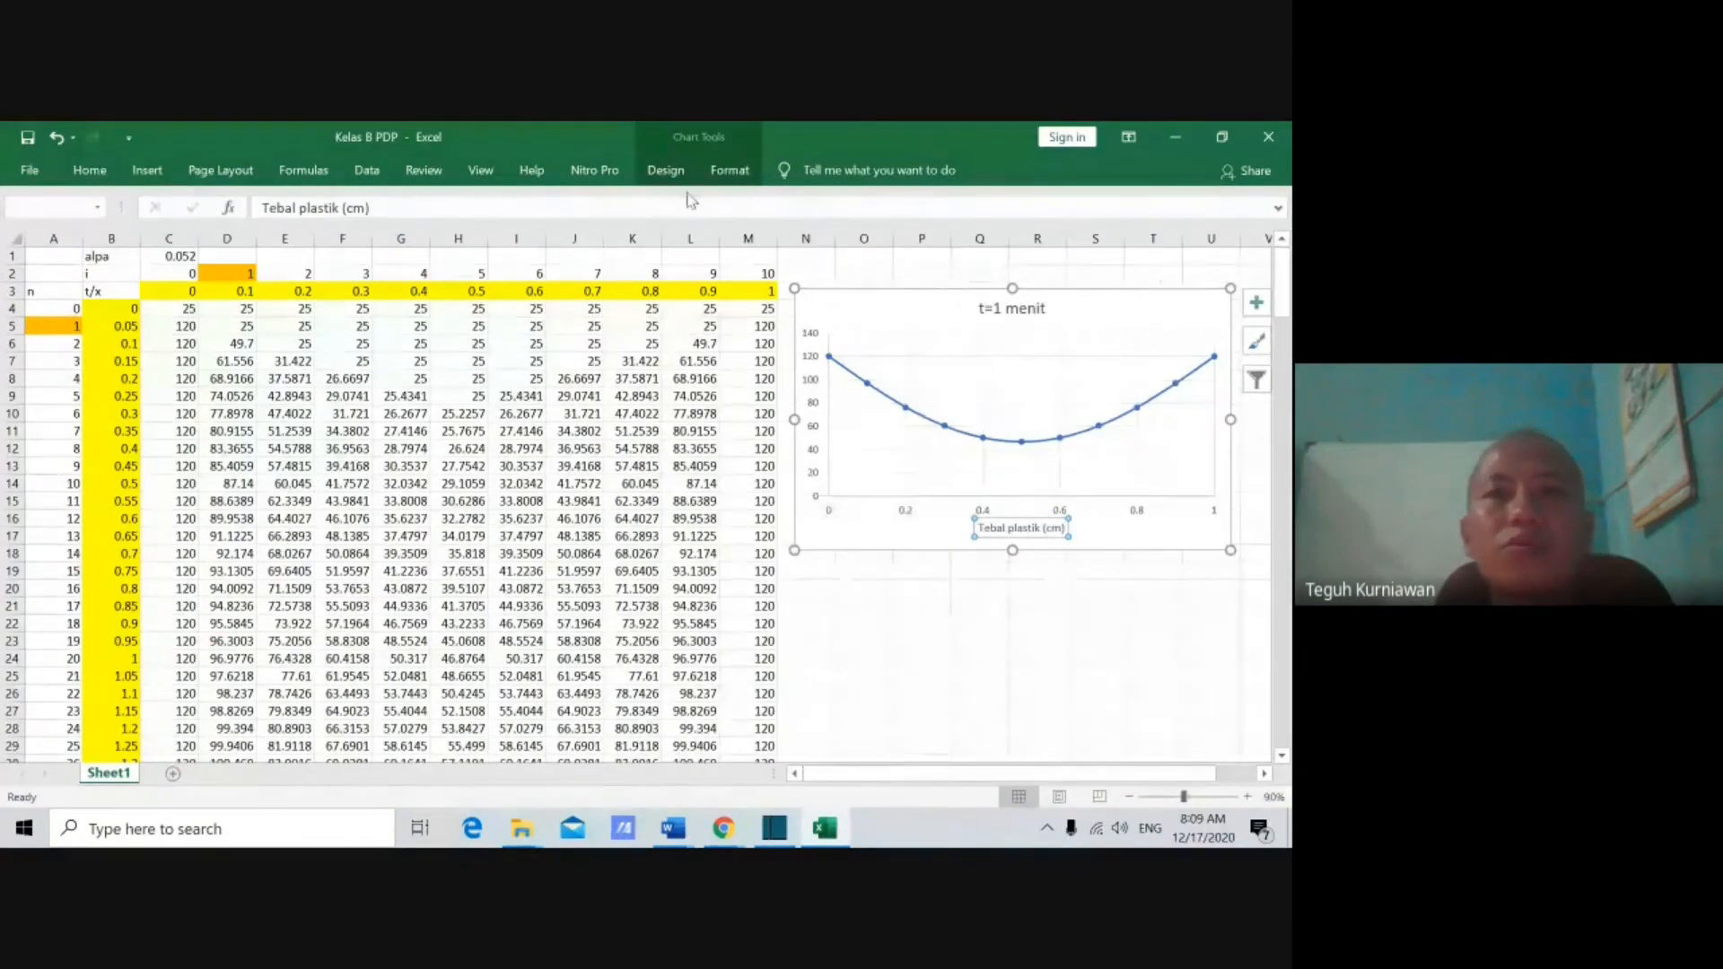
{"action": "left_click", "coordinate": [666, 171]}
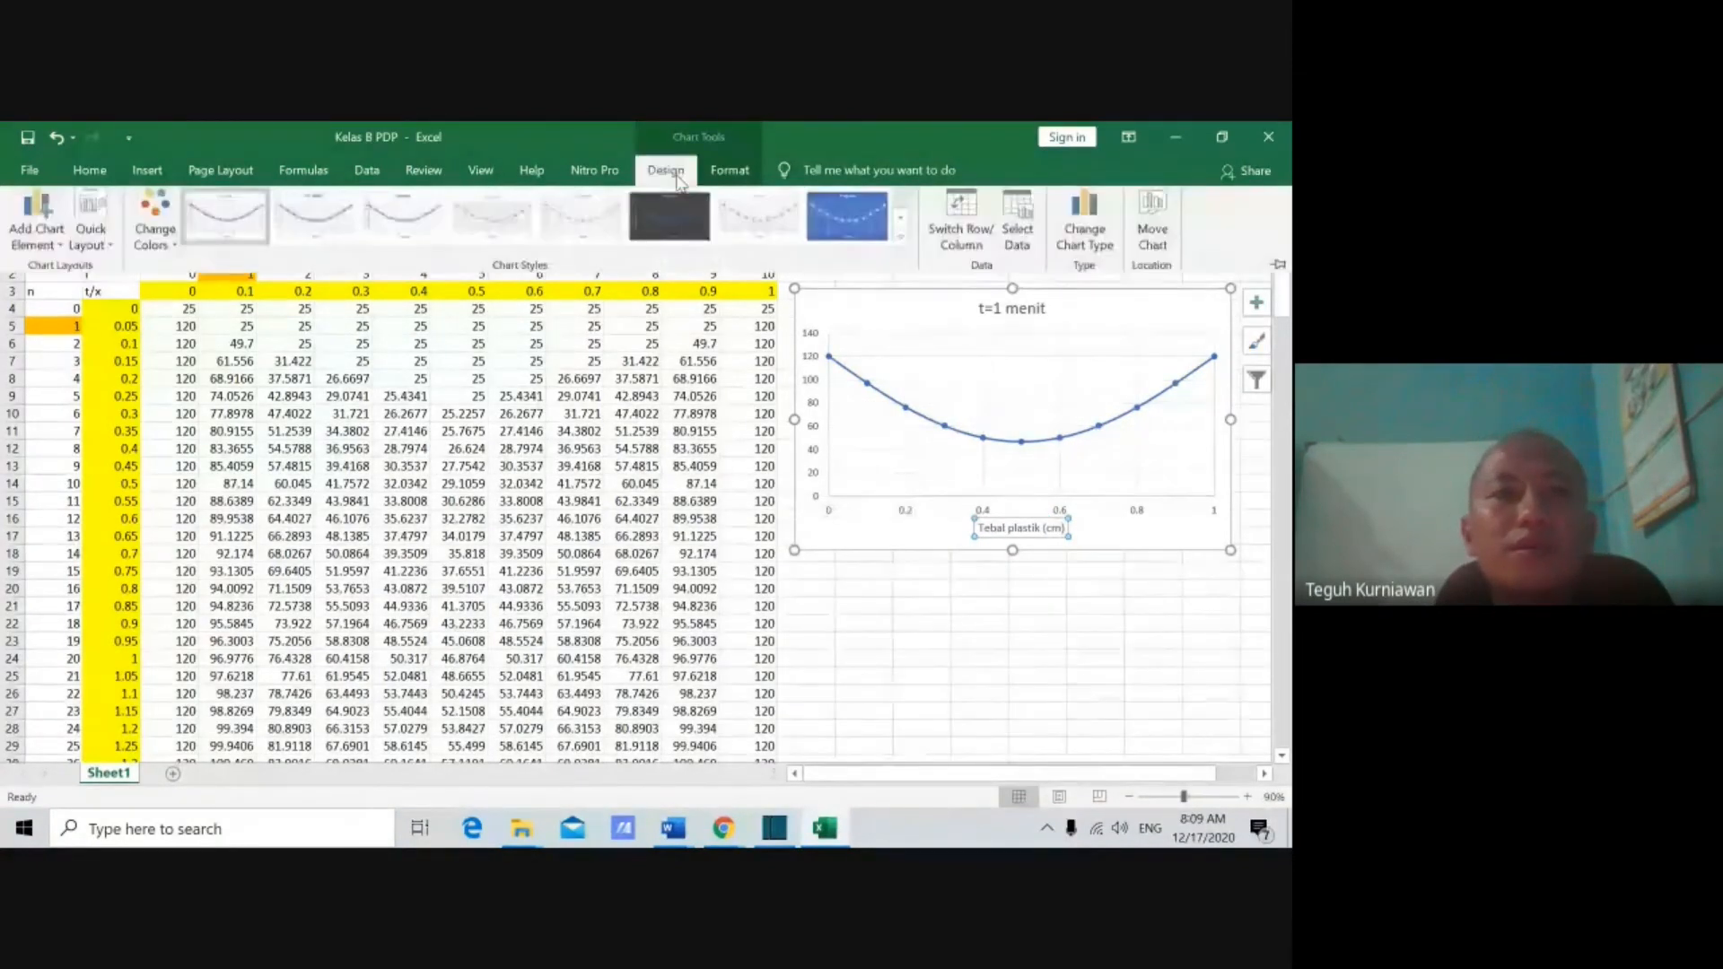
{"action": "left_click", "coordinate": [61, 255]}
{"action": "mouse_move", "coordinate": [72, 298]}
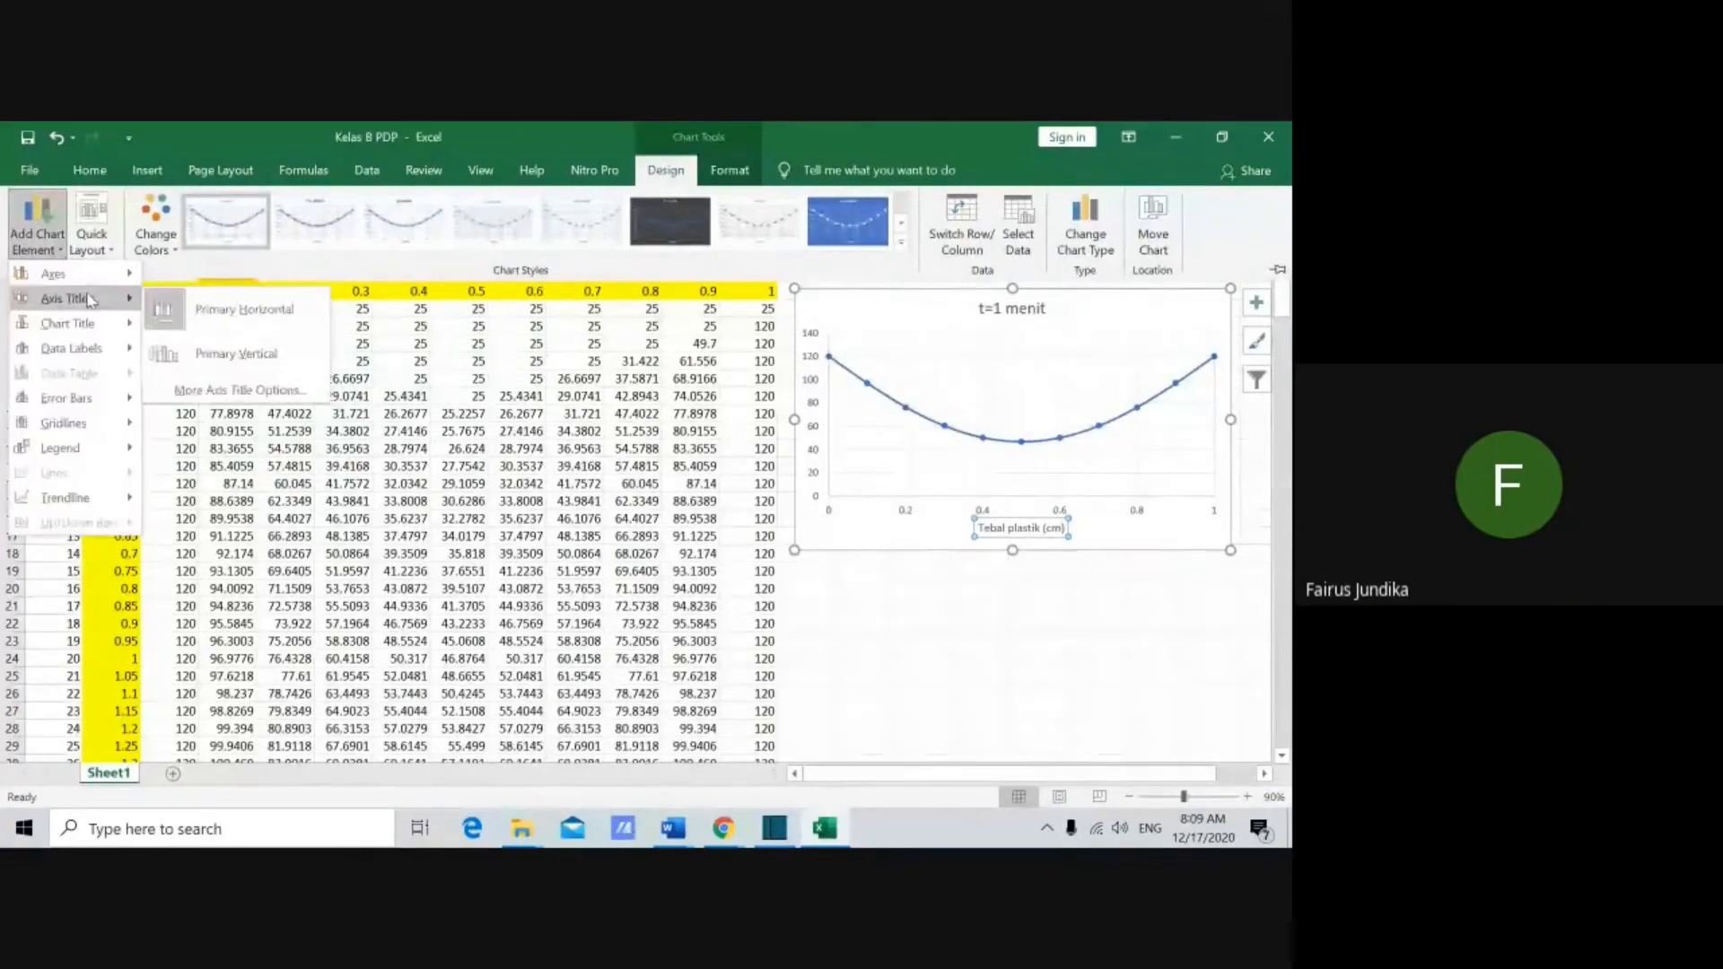
{"action": "left_click", "coordinate": [184, 357]}
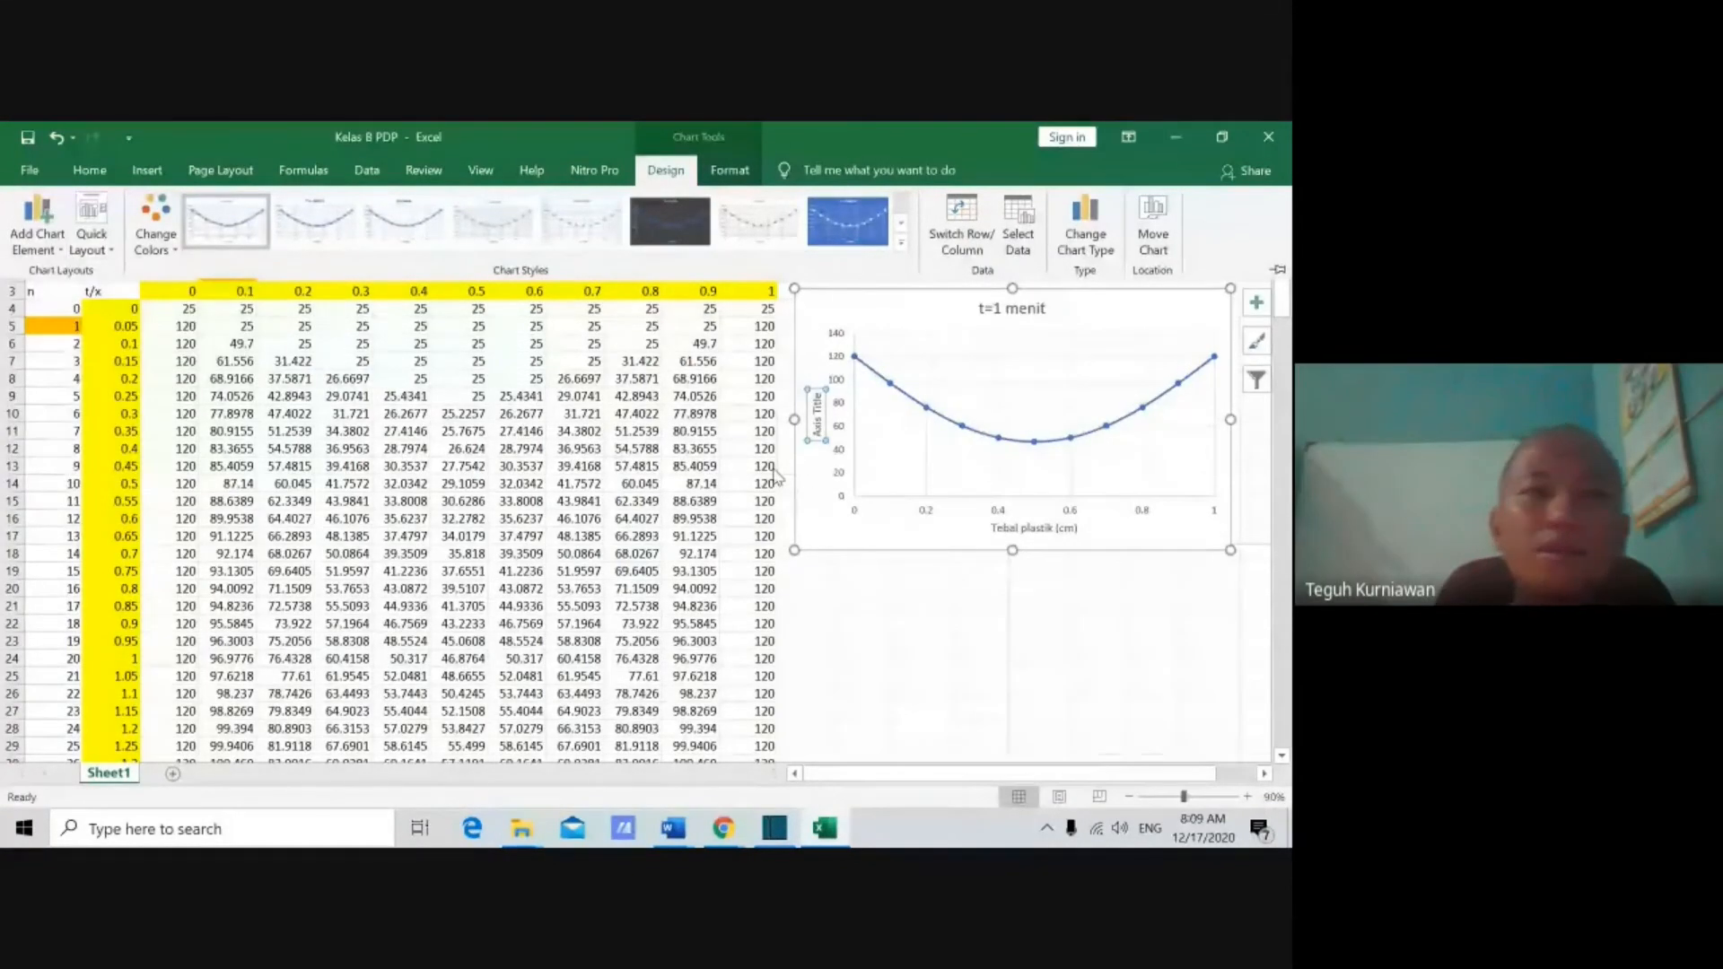
Step: Replace the vertical axis title's placeholder text with "Temperatur (oC)"
{"action": "left_click", "coordinate": [822, 422]}
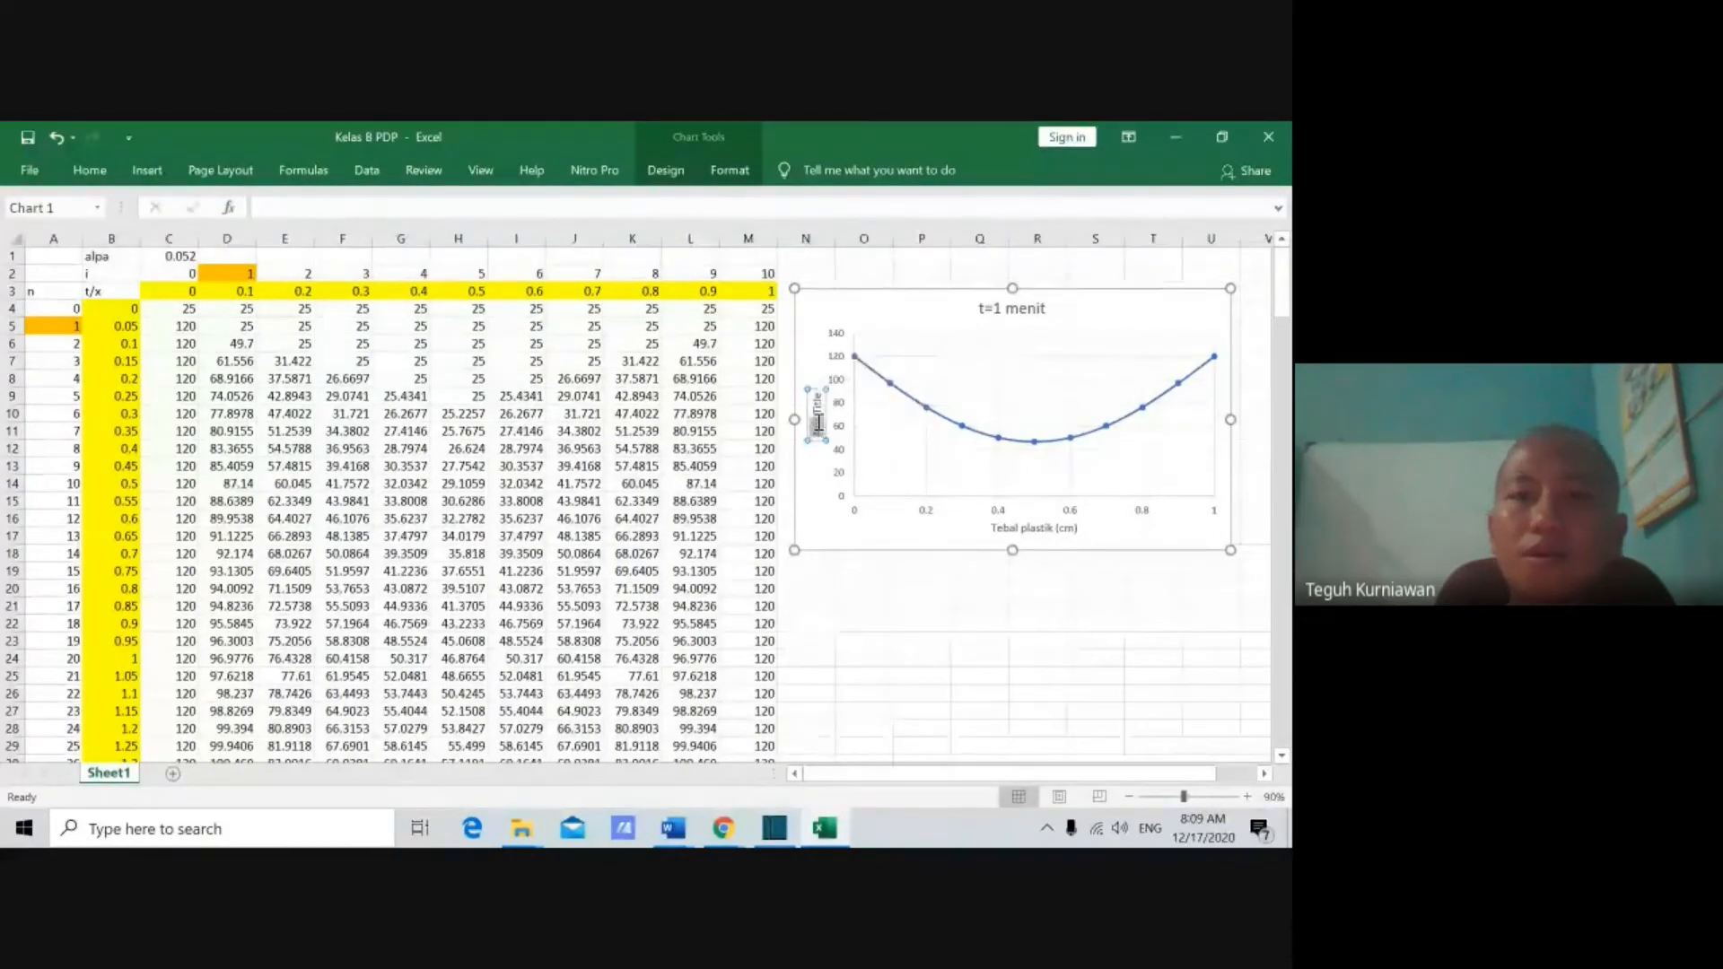
{"action": "double_click", "coordinate": [819, 422]}
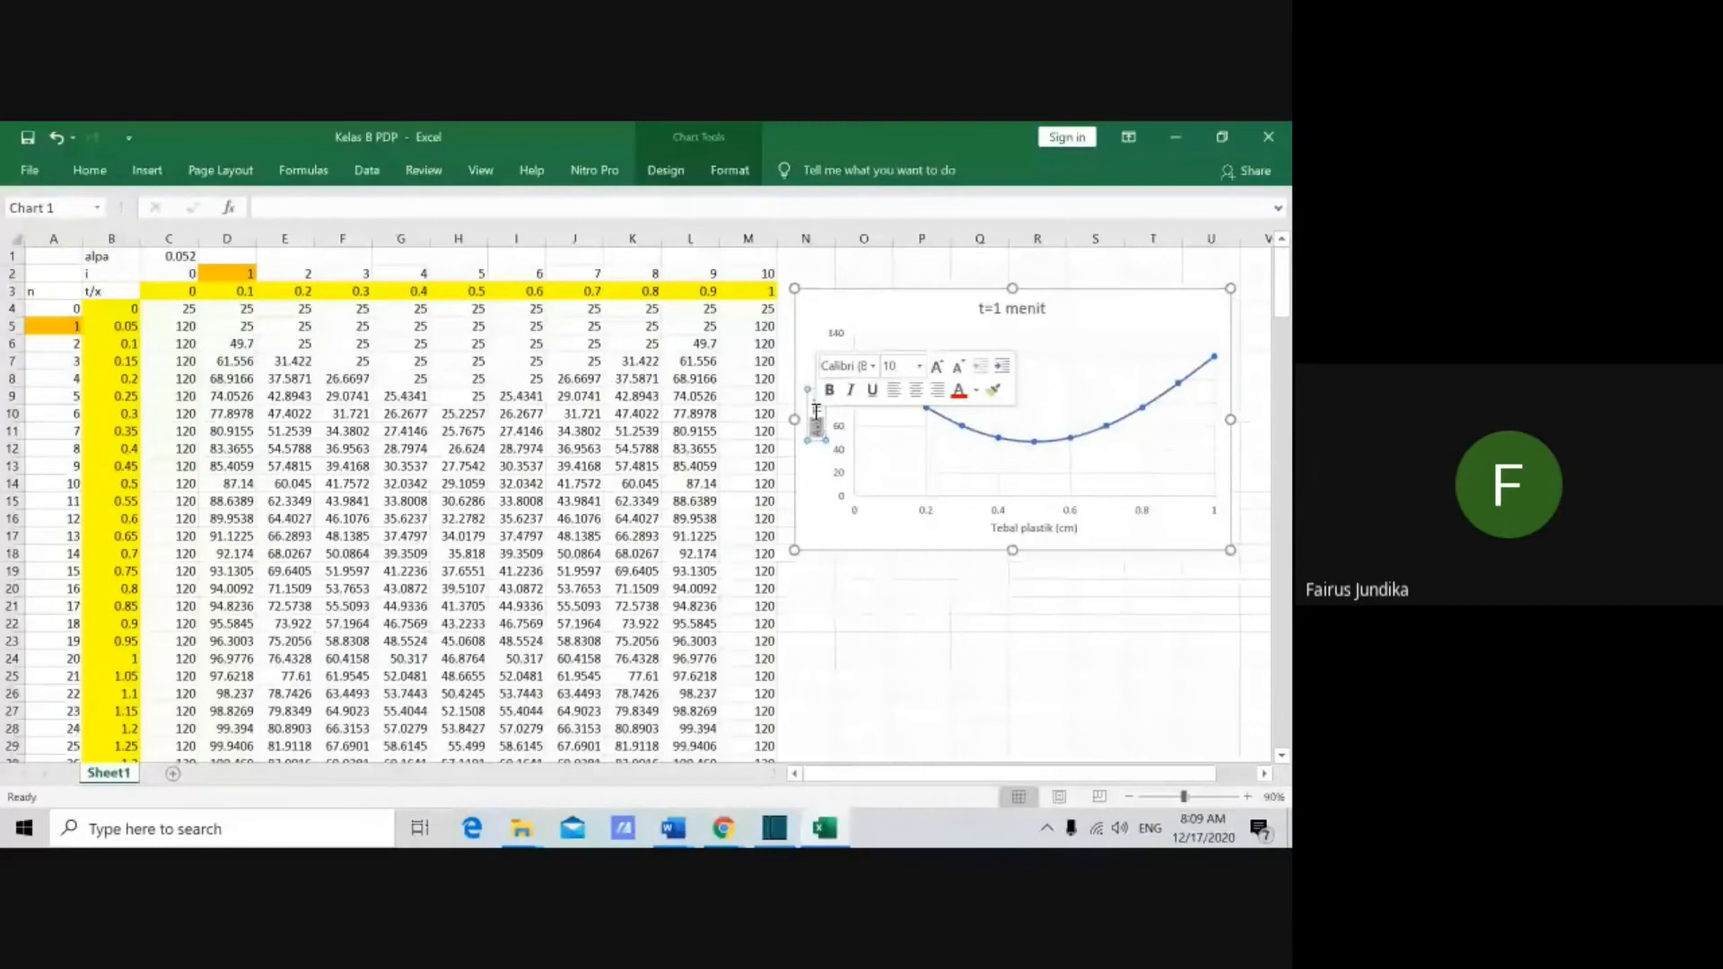
{"action": "triple_click", "coordinate": [816, 418]}
{"action": "key", "text": "BackSpace"}
{"action": "type", "text": "Temper"}
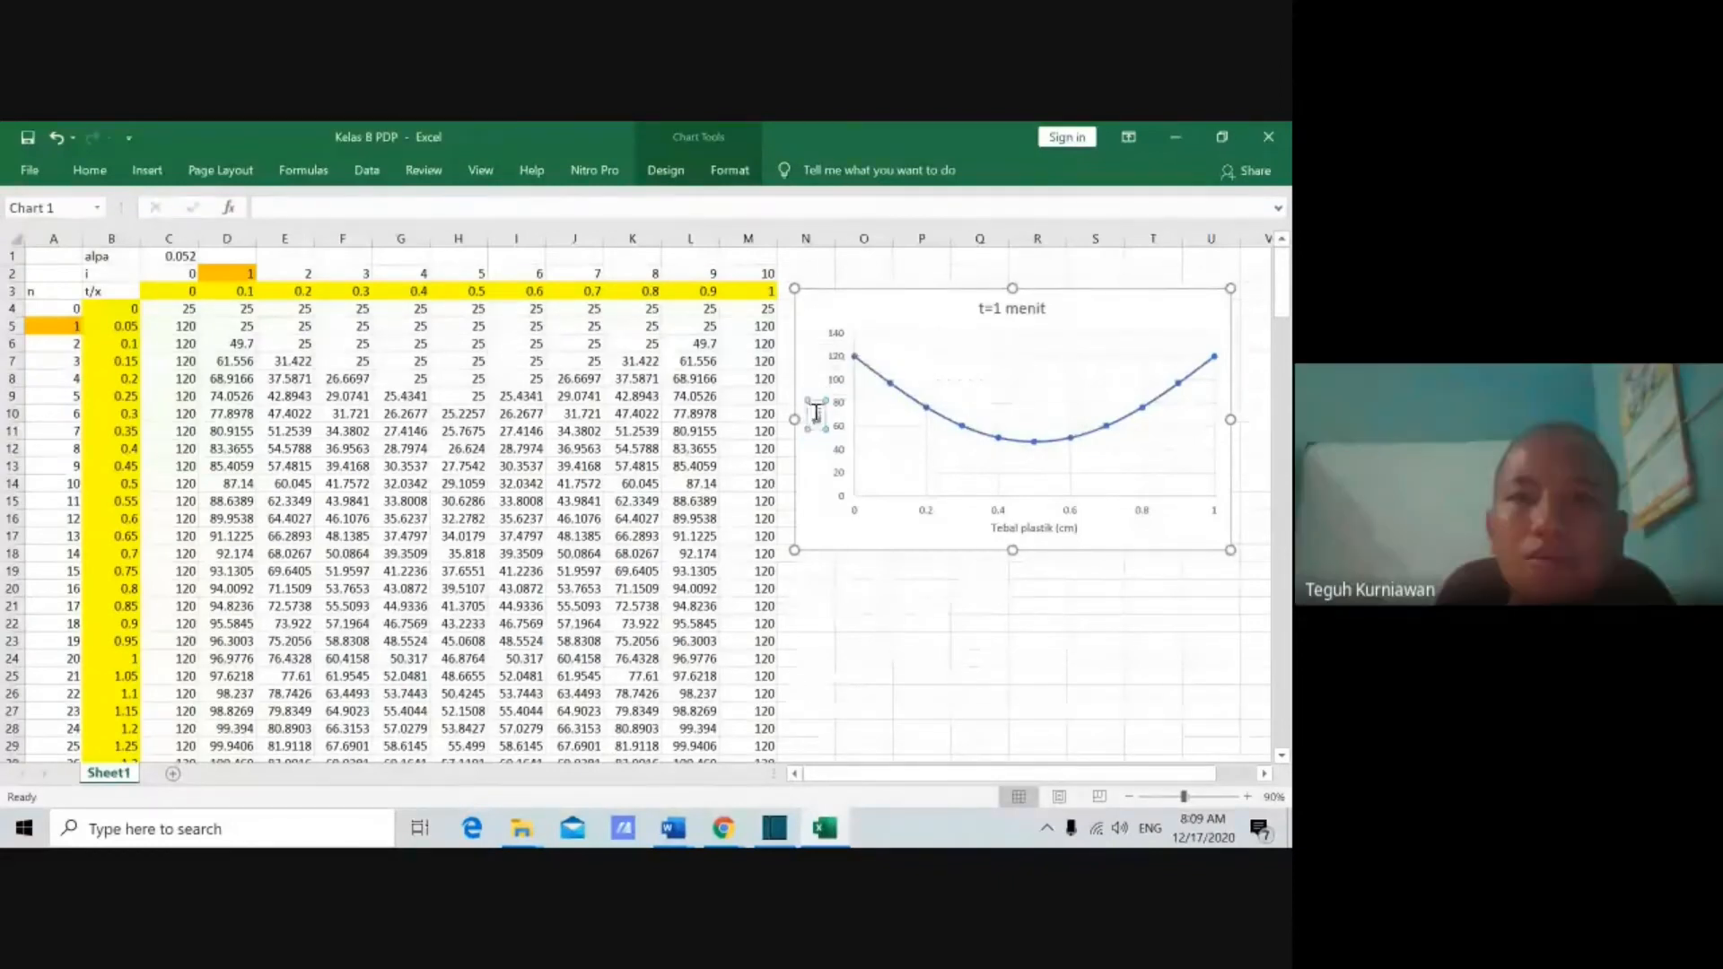
{"action": "type", "text": "atur"}
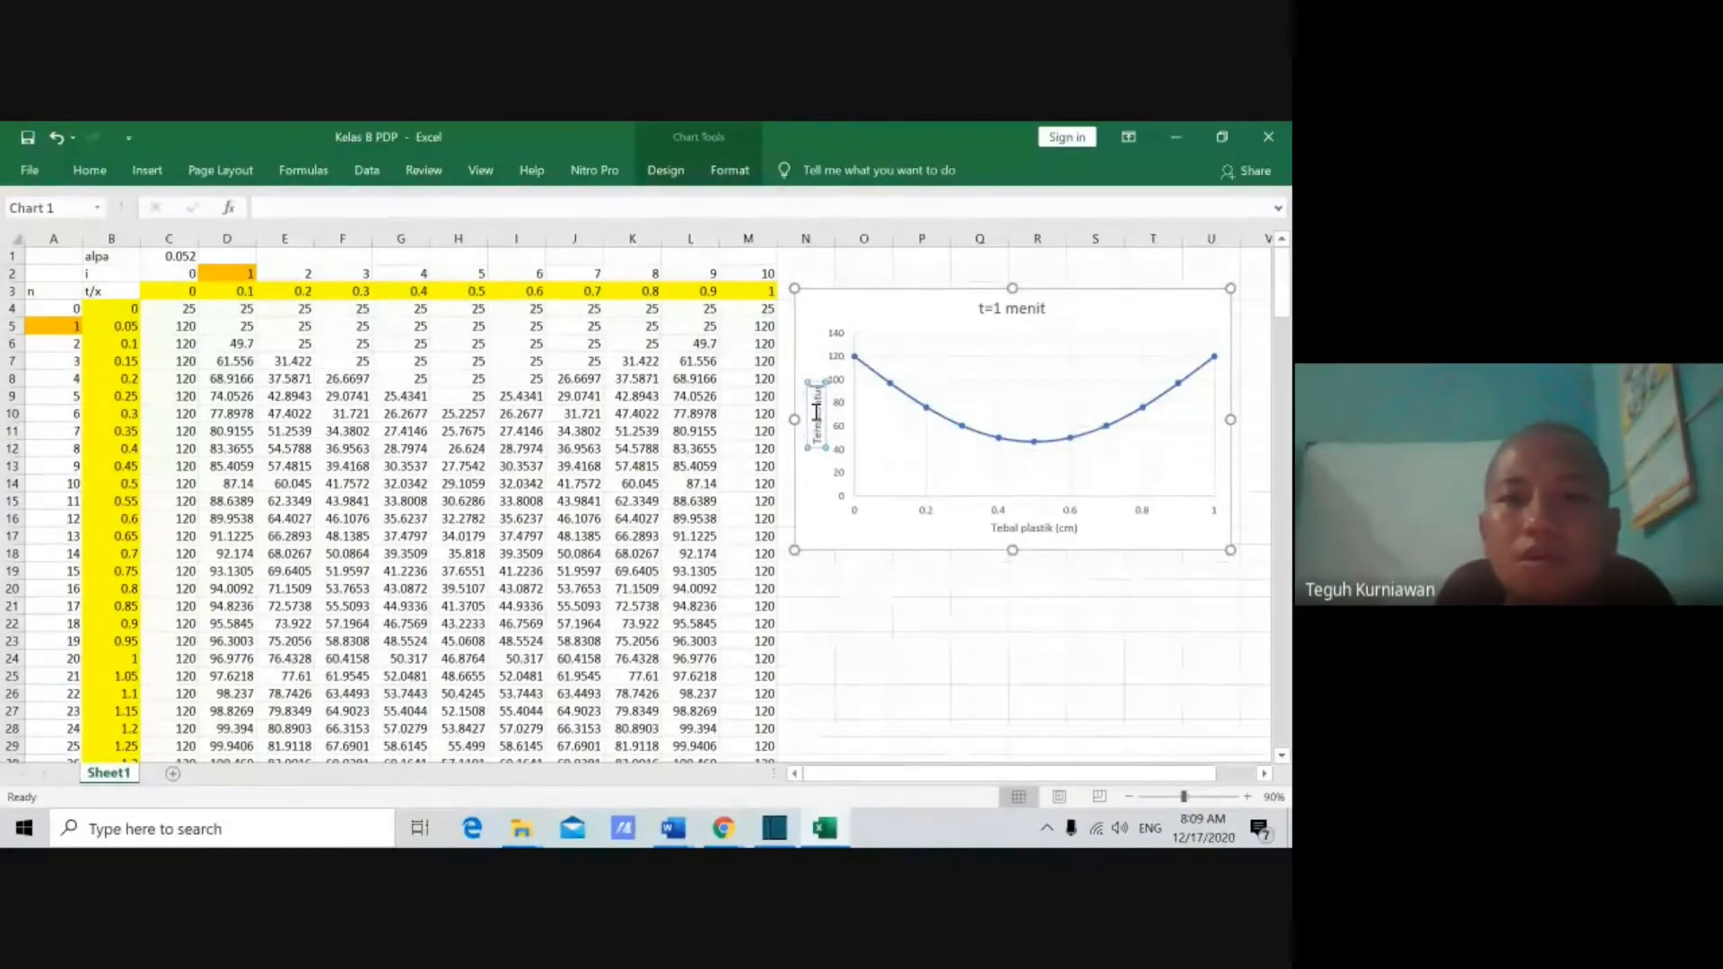
{"action": "type", "text": " ("}
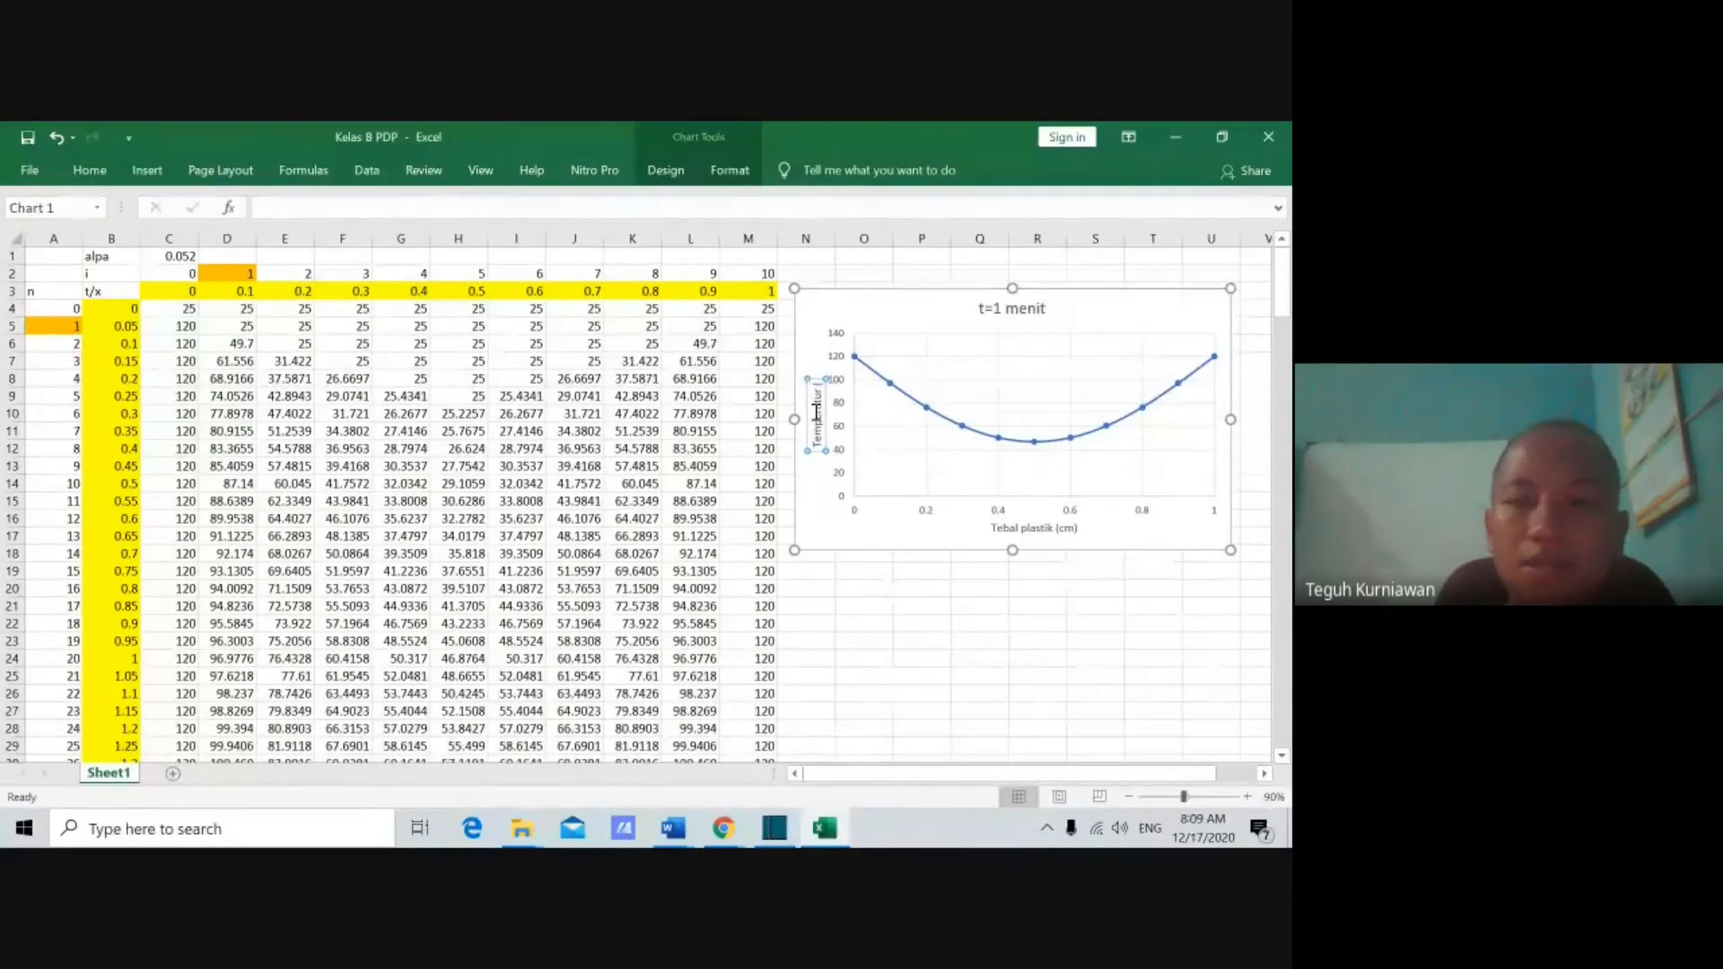
{"action": "type", "text": "oC"}
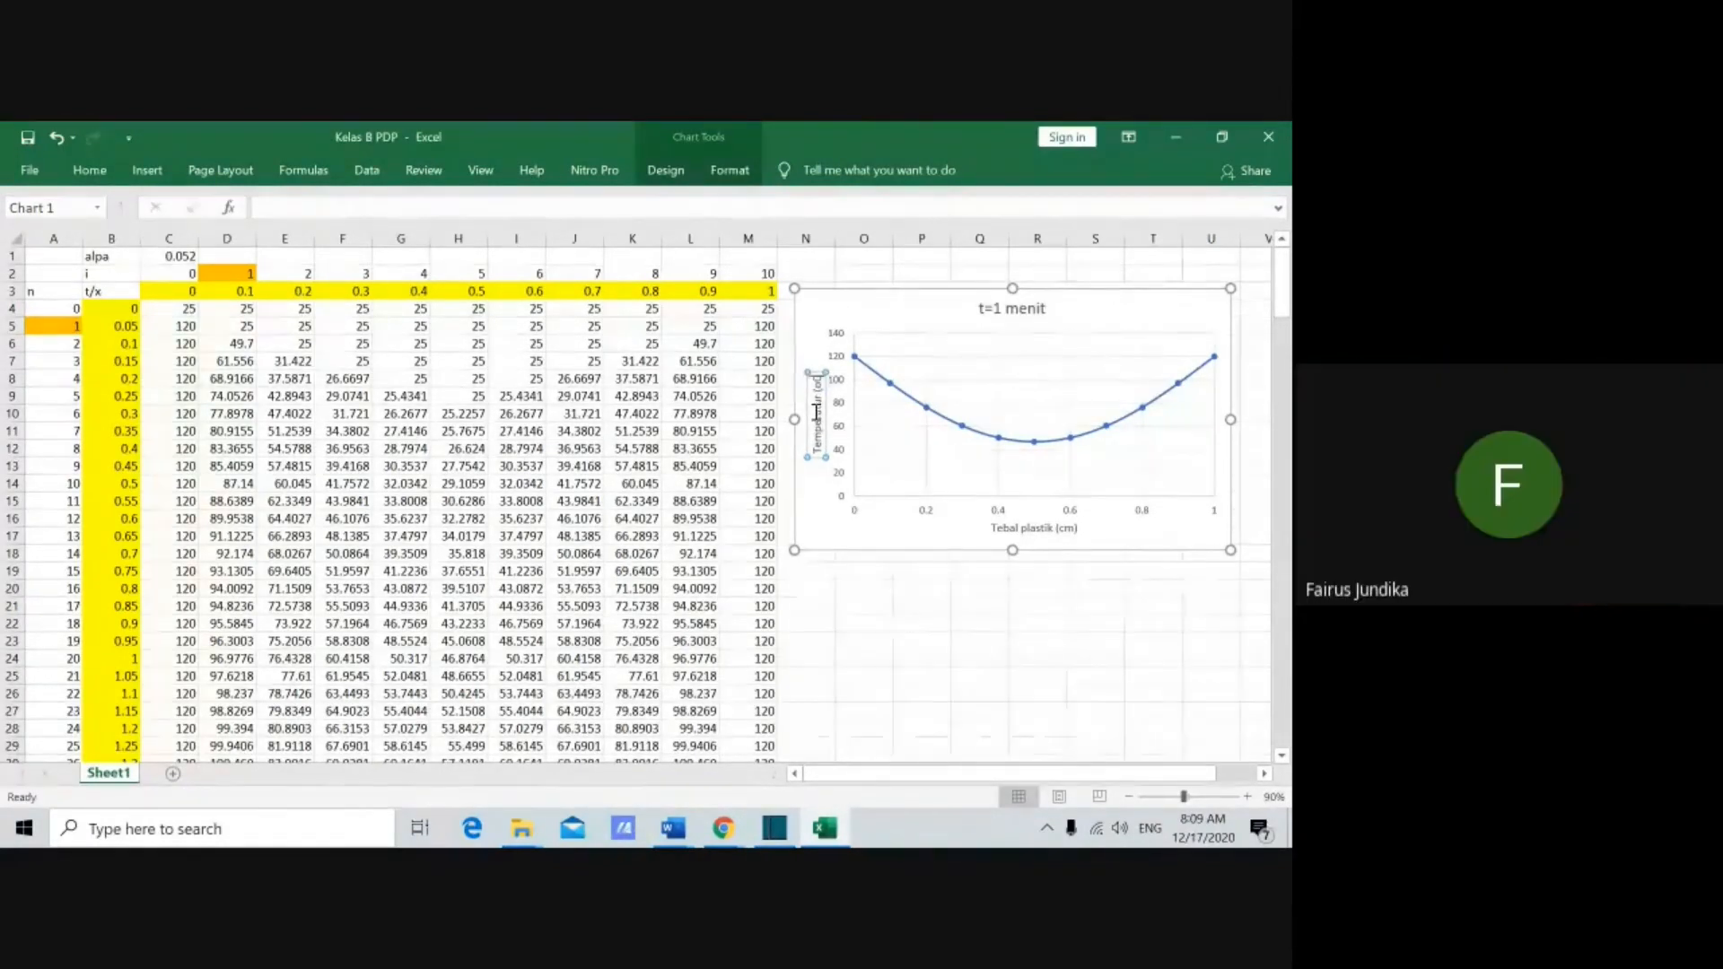
{"action": "type", "text": ")"}
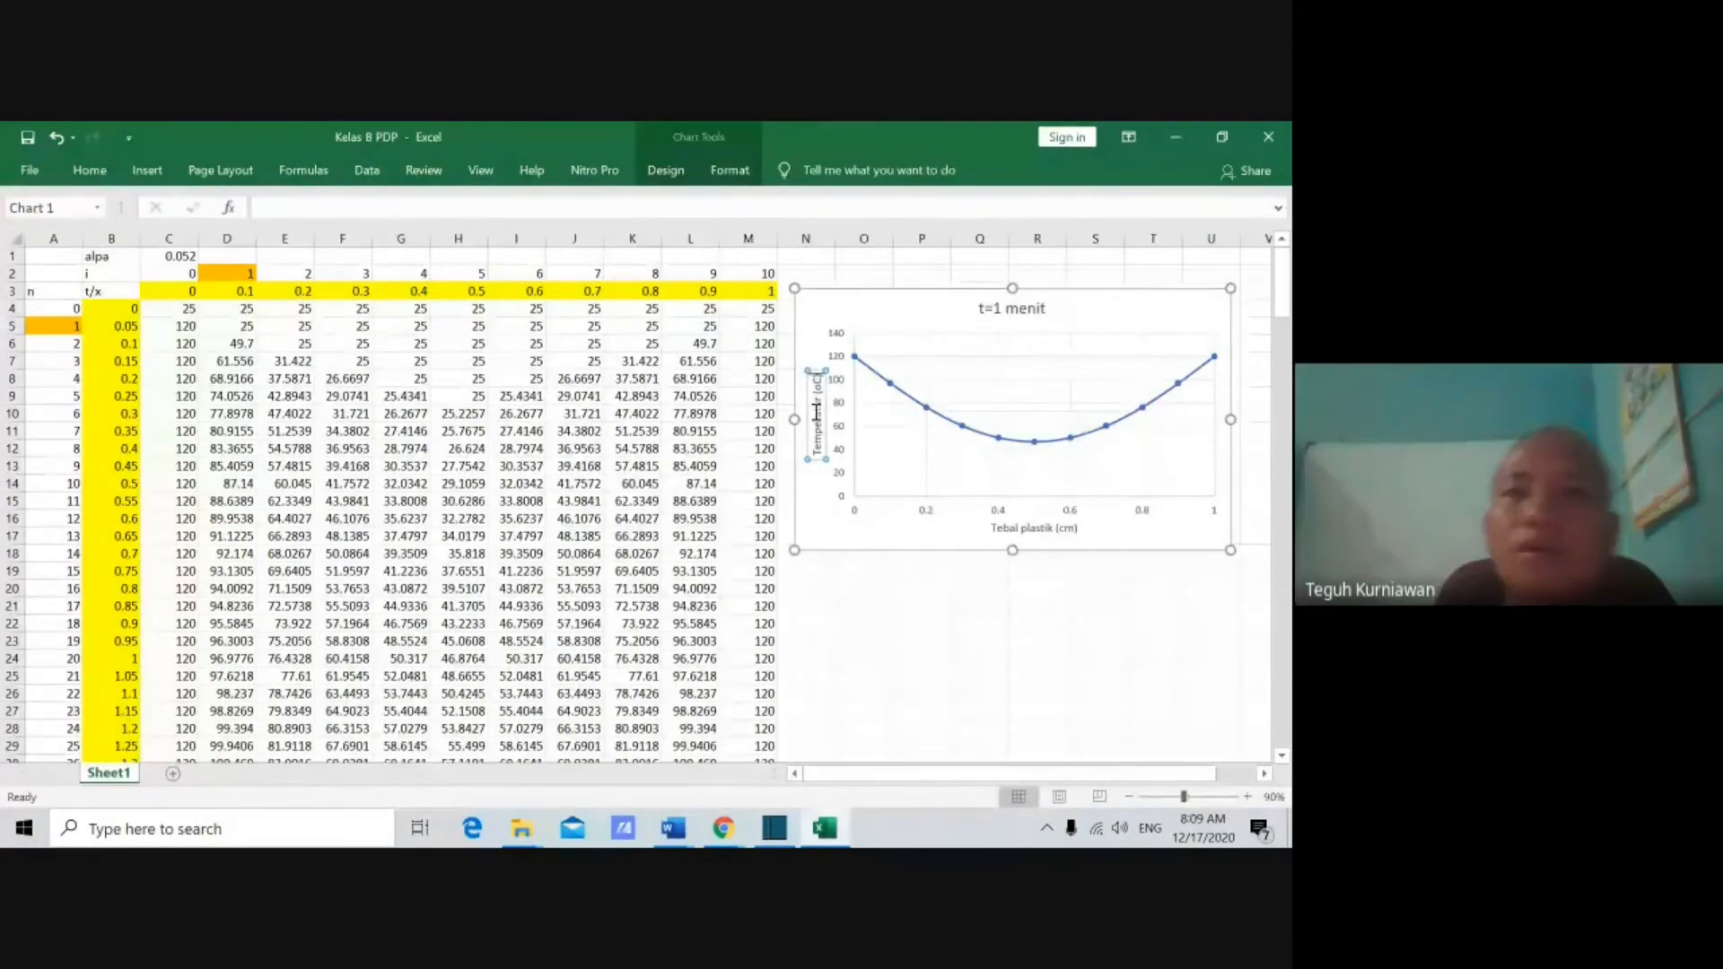
{"action": "left_click", "coordinate": [929, 583]}
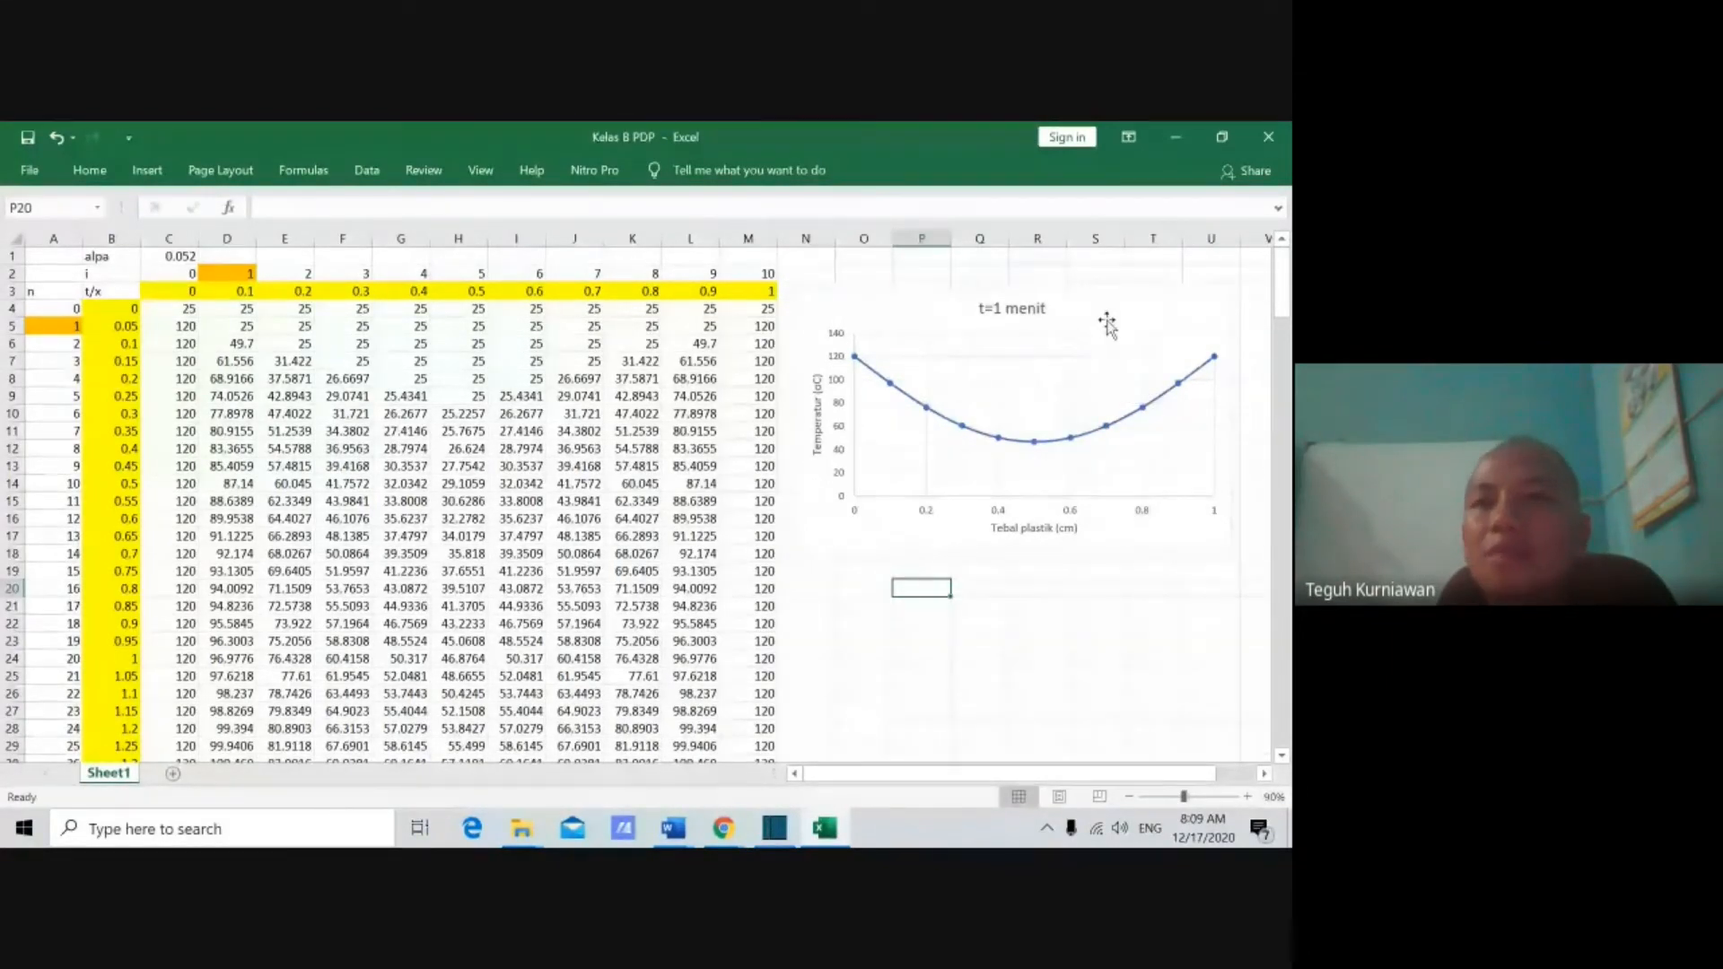
Step: Add a new chart data series named "t=5 menit" with X values from Sheet1 C3:M3
{"action": "right_click", "coordinate": [1108, 323]}
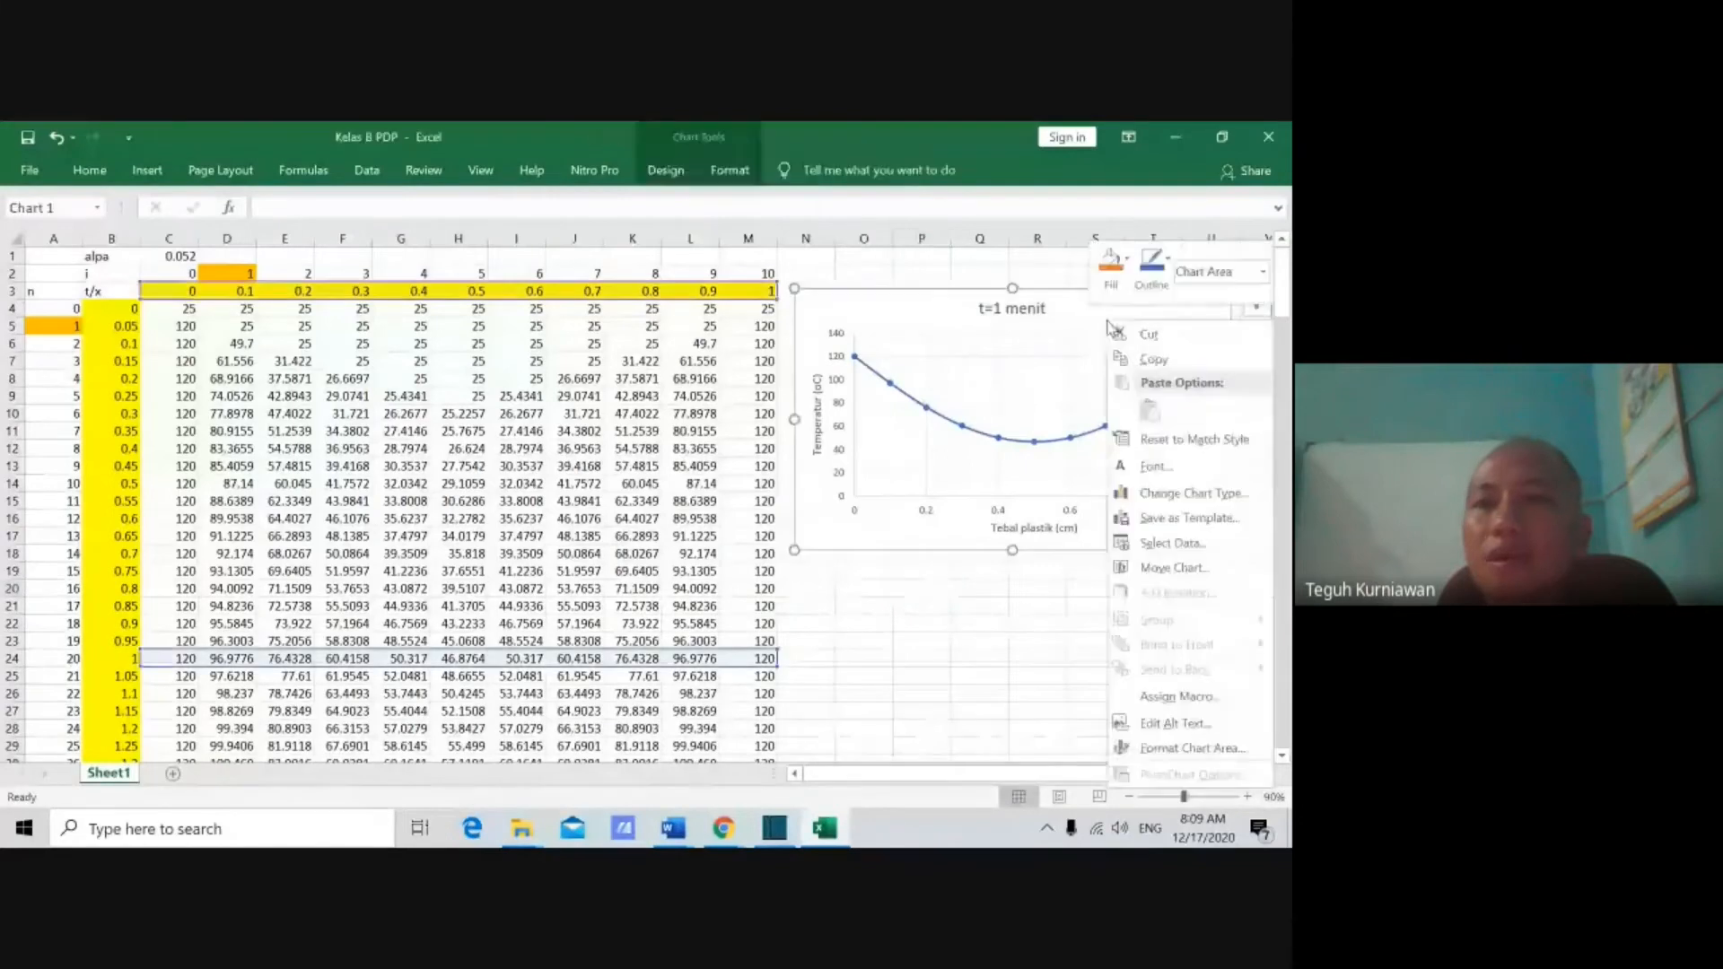
{"action": "left_click", "coordinate": [1178, 547]}
{"action": "left_click", "coordinate": [318, 461]}
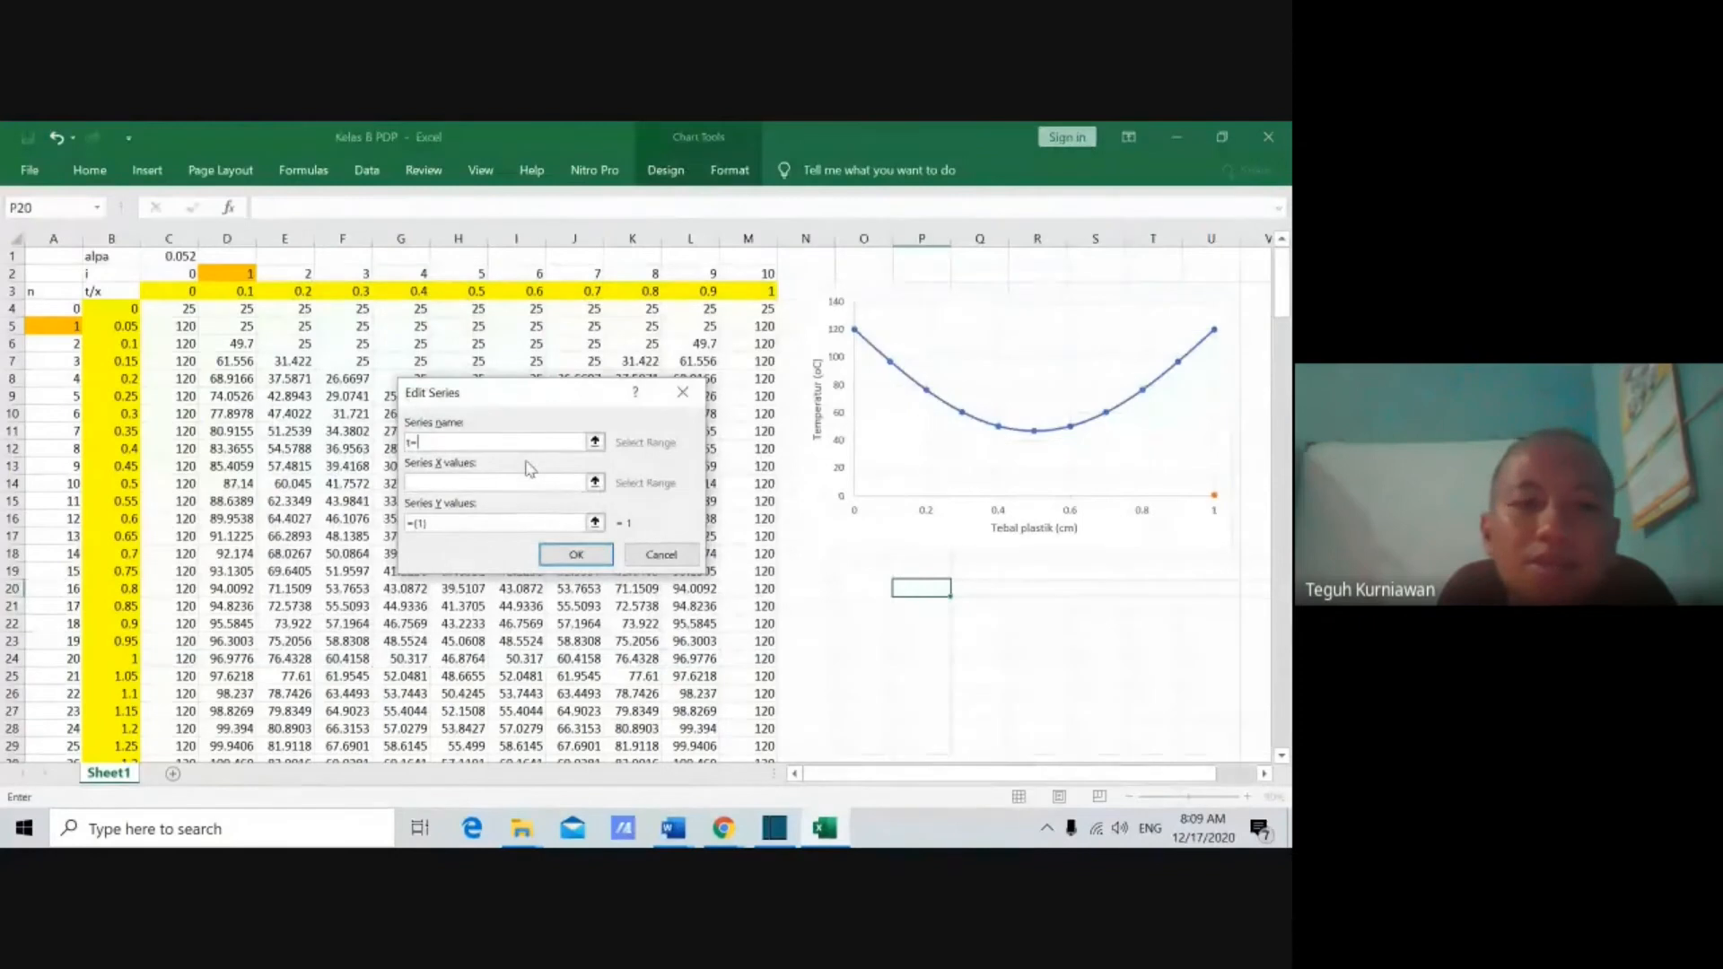
{"action": "type", "text": "t=5 menit"}
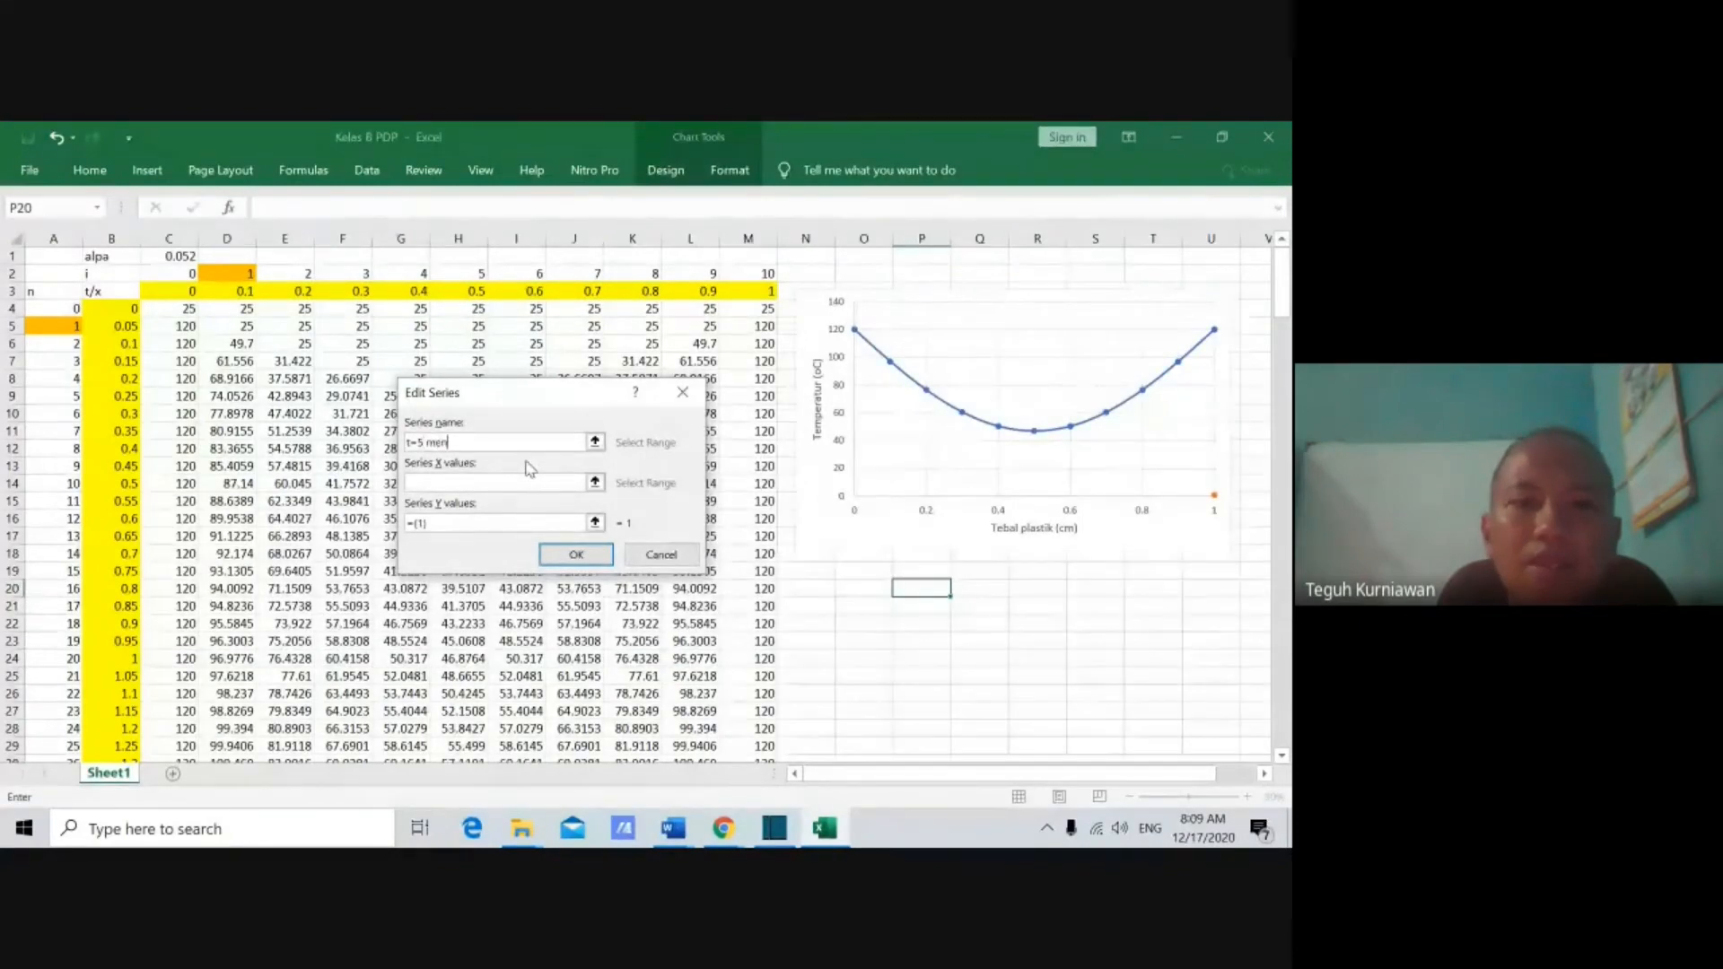
{"action": "left_click", "coordinate": [596, 482]}
{"action": "left_click_drag", "start_coordinate": [162, 290], "coordinate": [744, 294]}
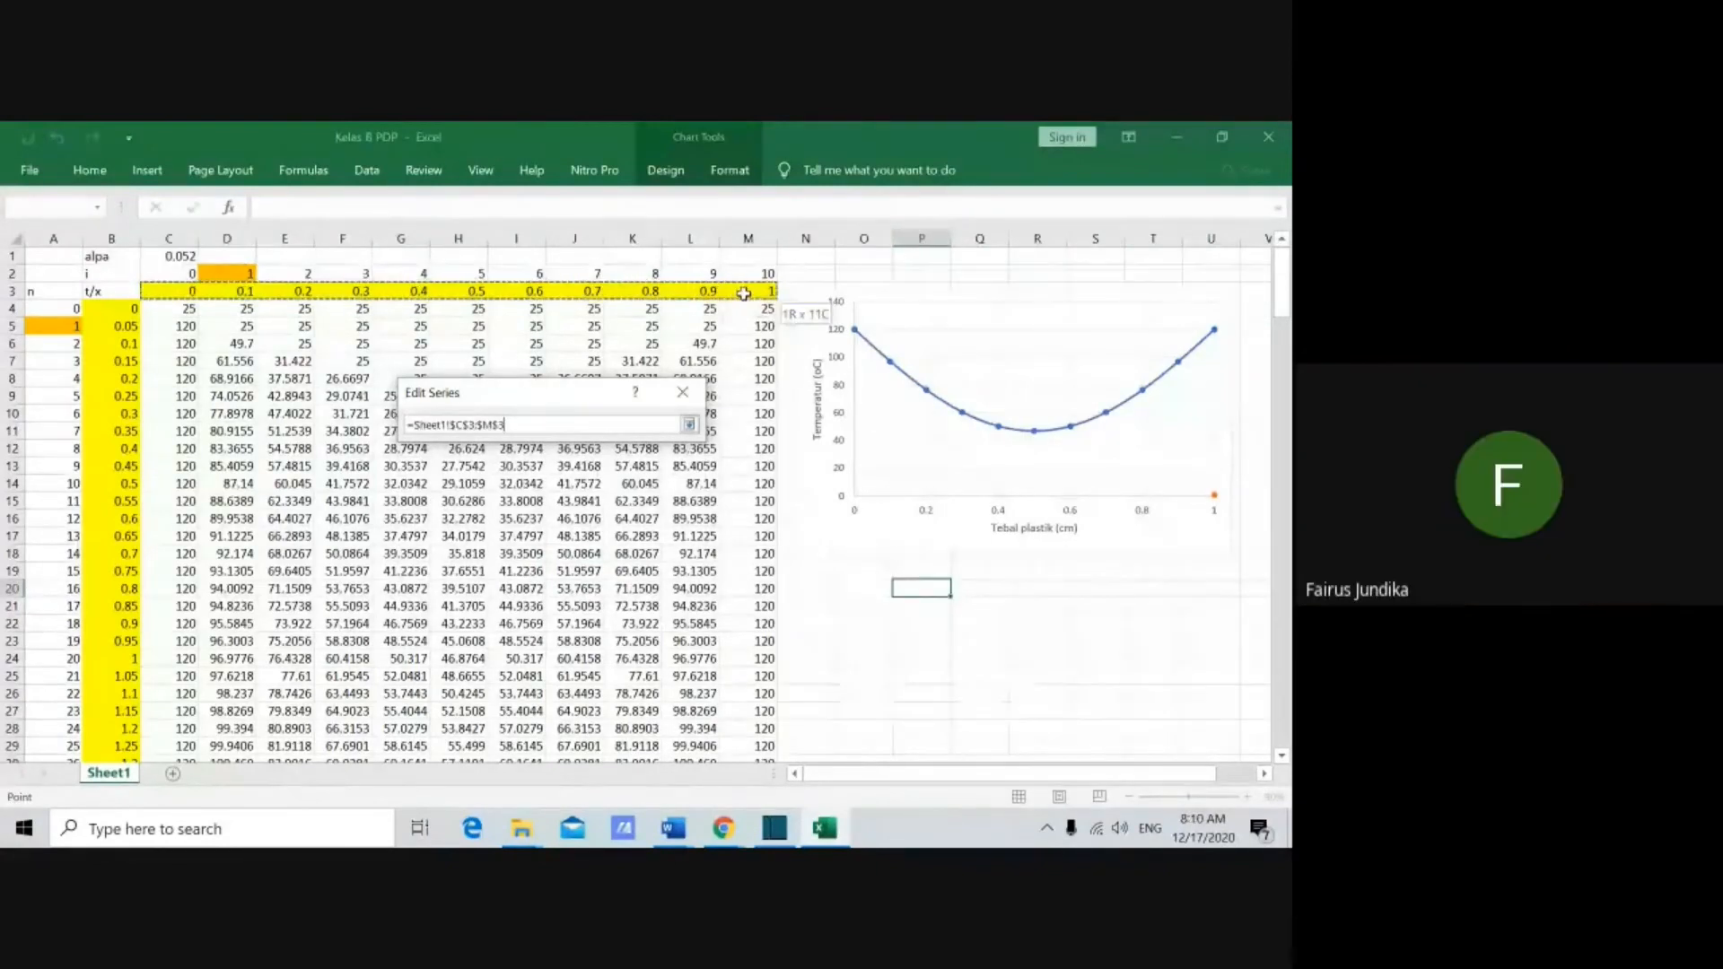
{"action": "left_click", "coordinate": [689, 424]}
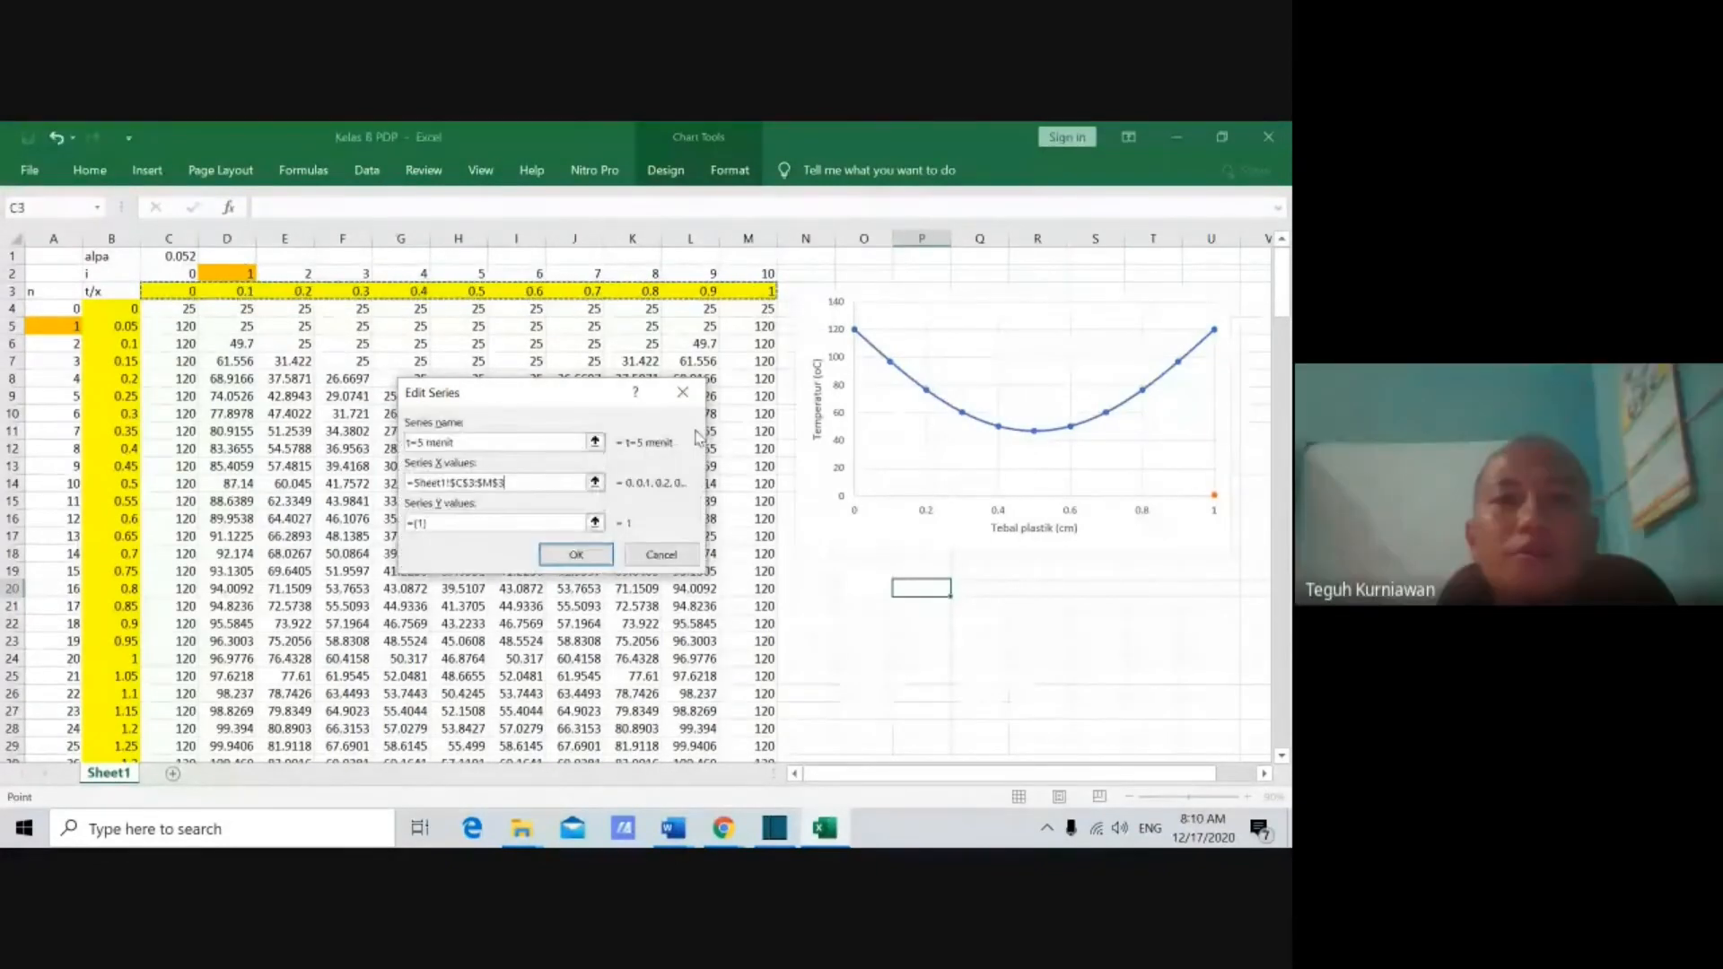
Step: Set the new series' Y values to the t = 5 row, C104:M104, and apply the data source changes
{"action": "left_click", "coordinate": [596, 522]}
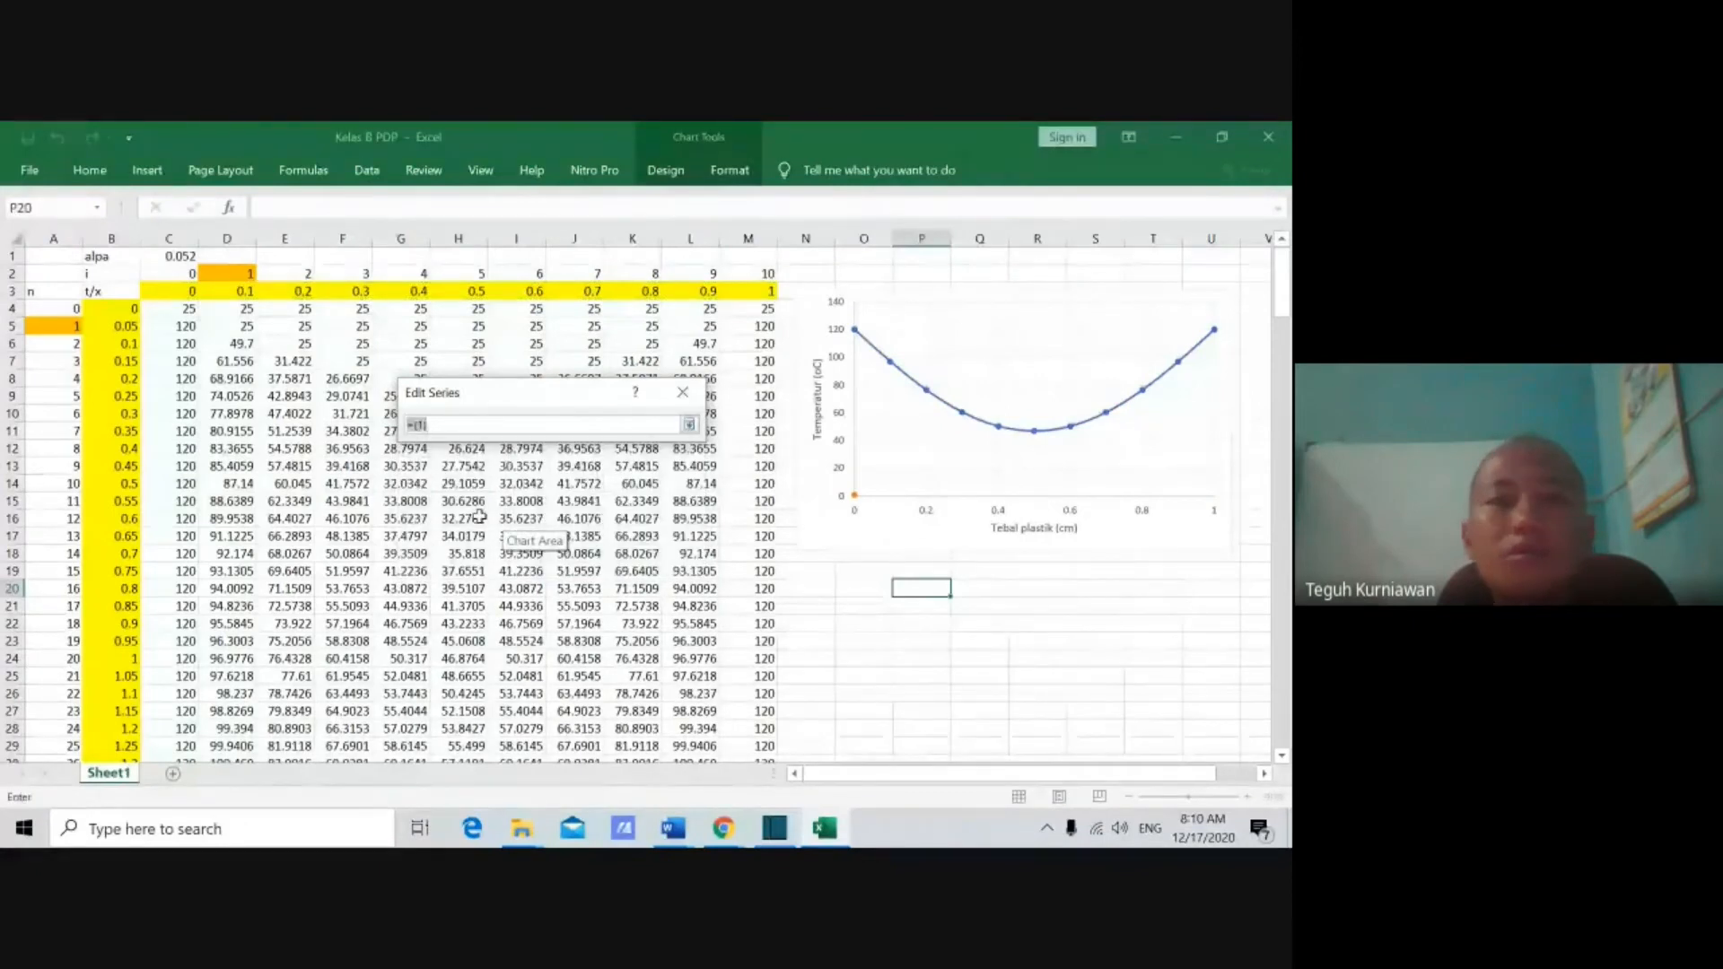
{"action": "scroll", "coordinate": [480, 518], "scroll_direction": "down", "scroll_amount": 1}
{"action": "scroll", "coordinate": [480, 518], "scroll_direction": "down", "scroll_amount": 8}
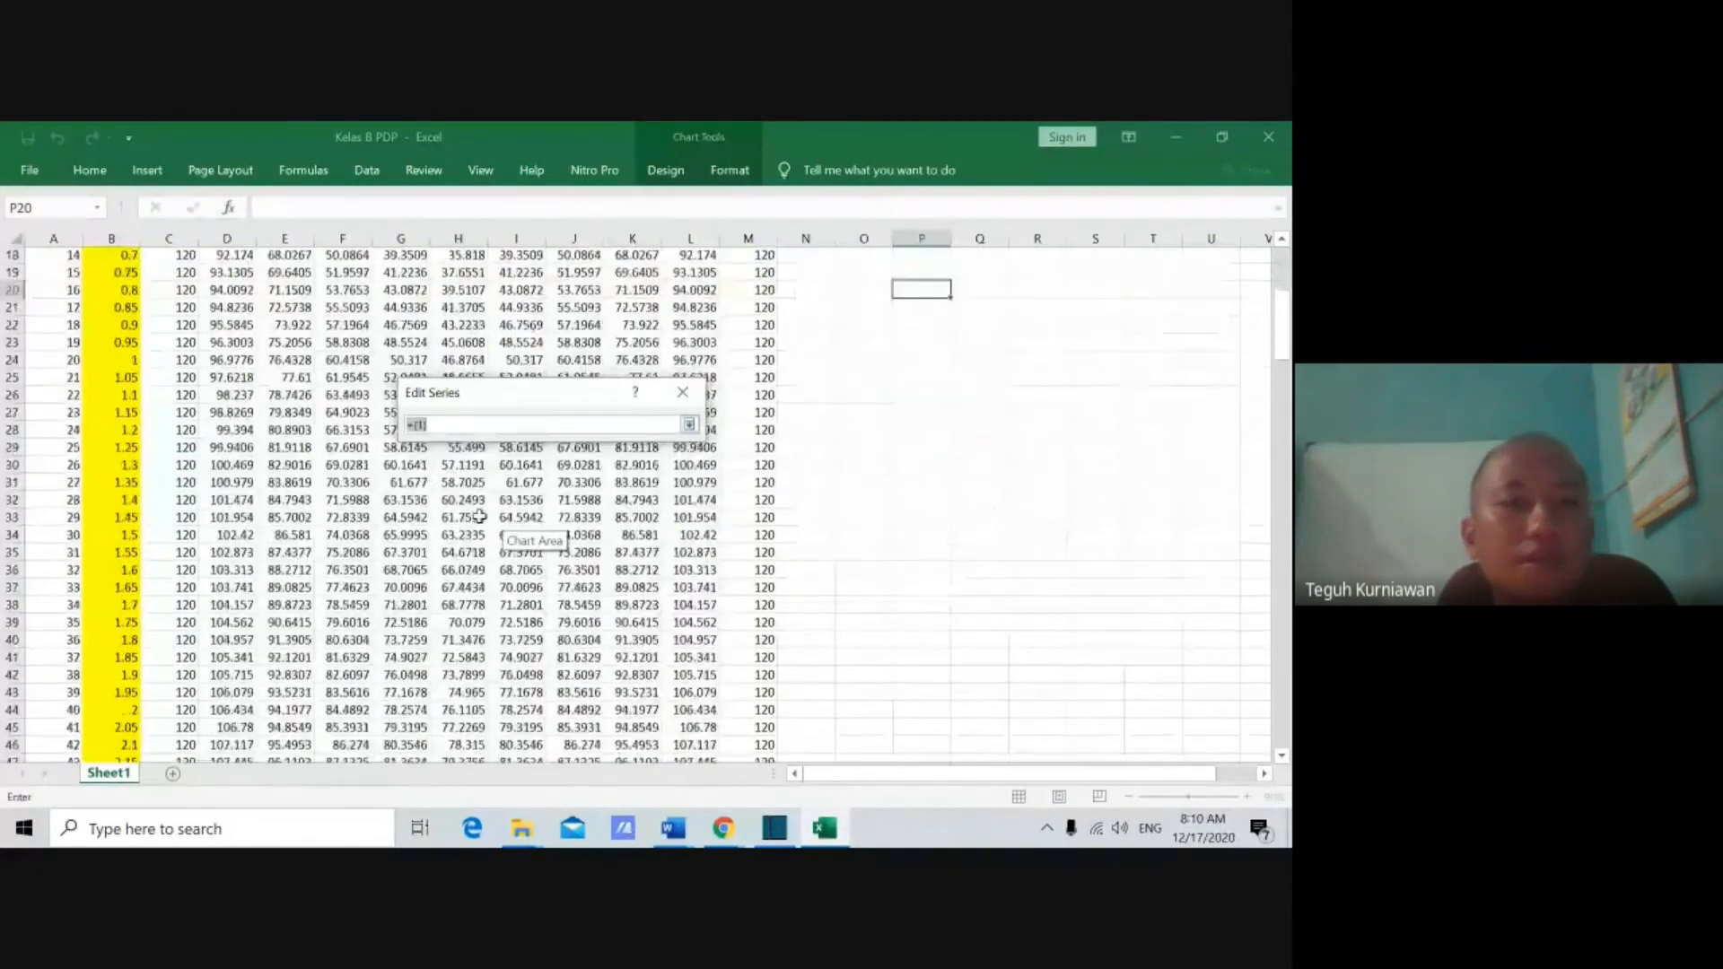
{"action": "scroll", "coordinate": [478, 519], "scroll_direction": "down", "scroll_amount": 19}
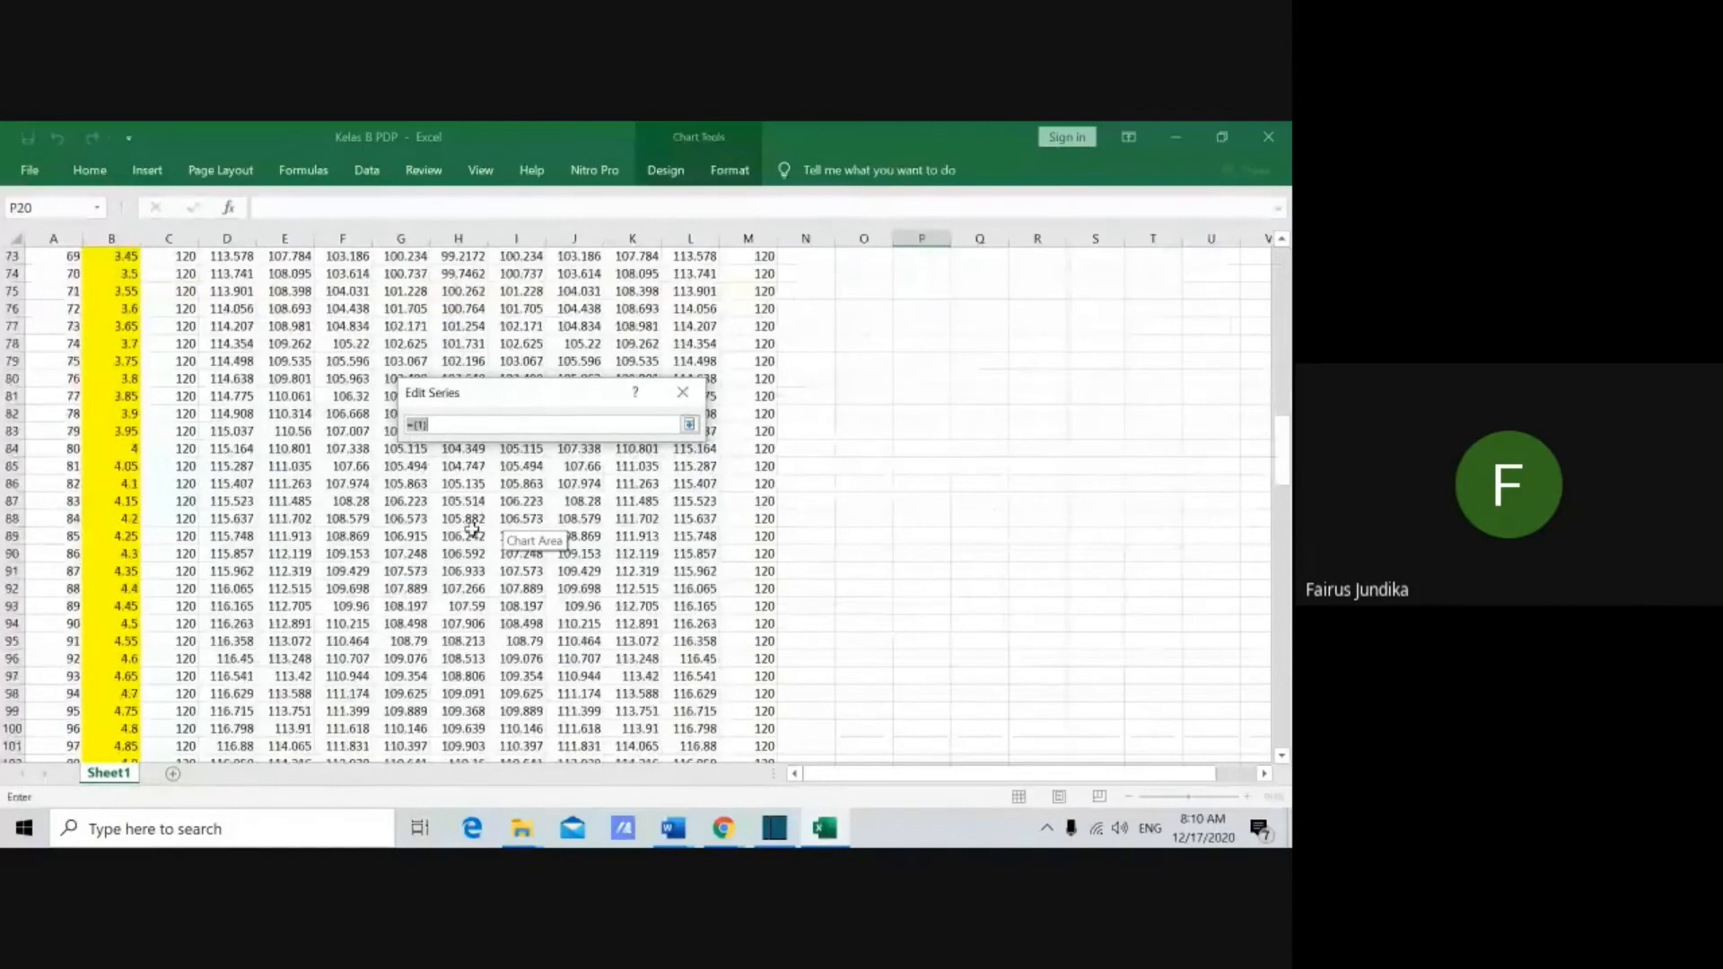
{"action": "scroll", "coordinate": [473, 530], "scroll_direction": "down", "scroll_amount": 1}
{"action": "left_click_drag", "start_coordinate": [184, 542], "coordinate": [748, 541]}
{"action": "left_click", "coordinate": [682, 392]}
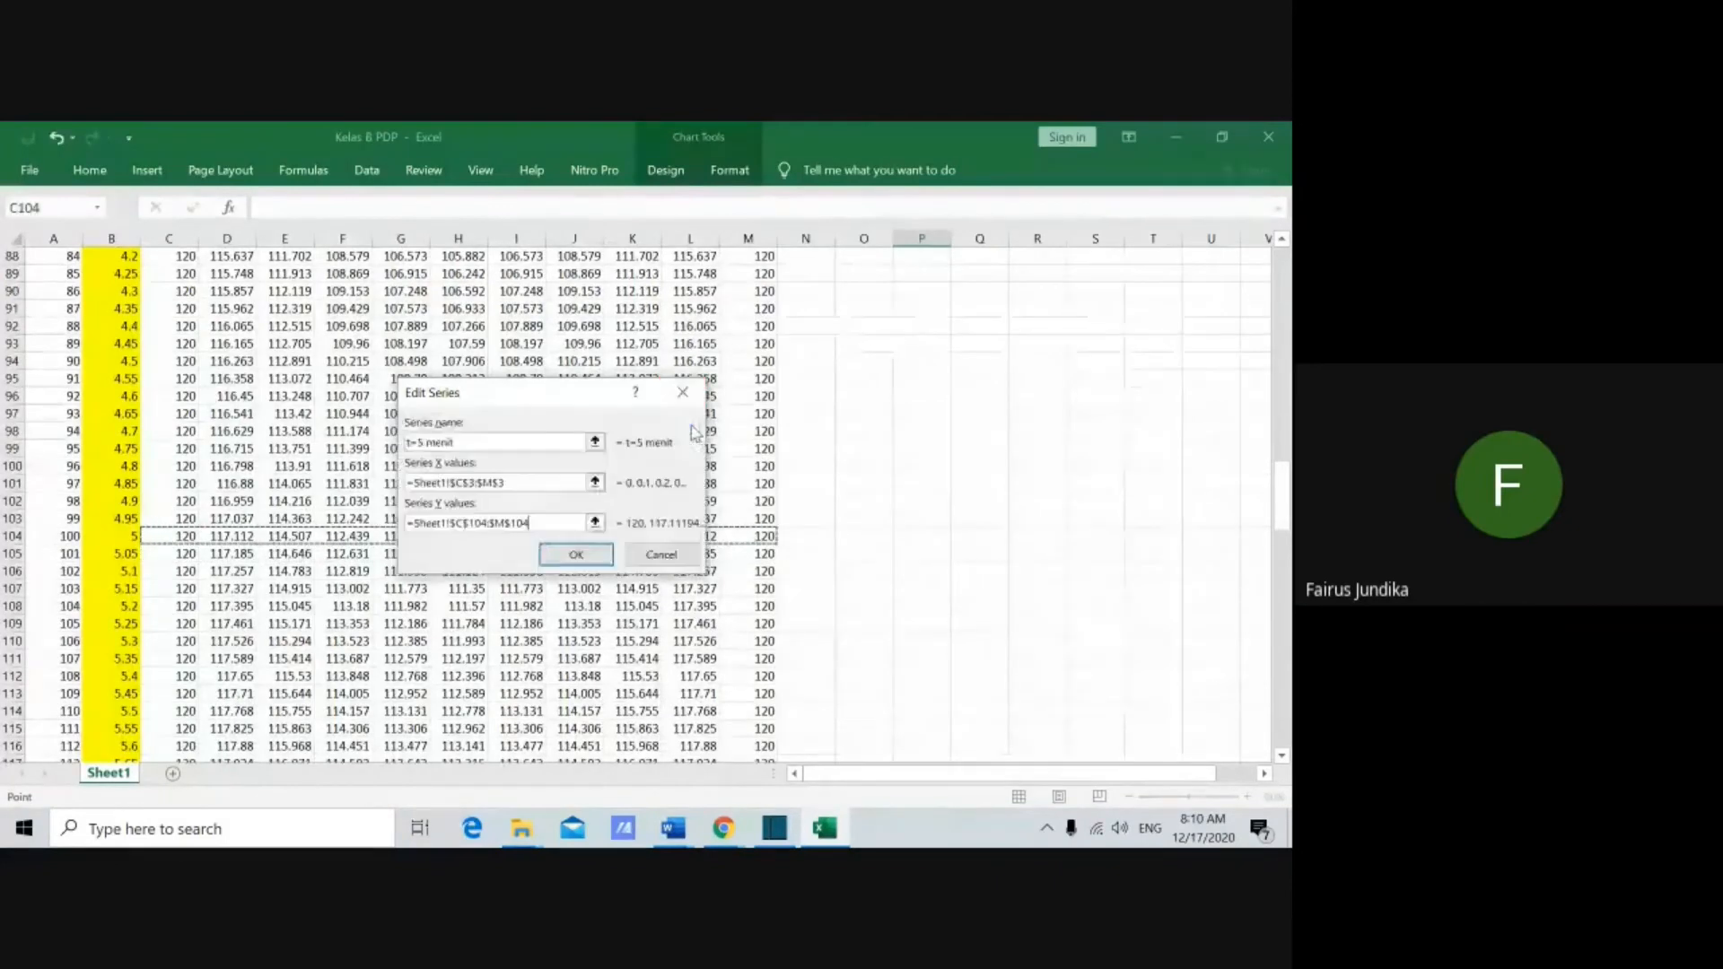
{"action": "left_click", "coordinate": [576, 557]}
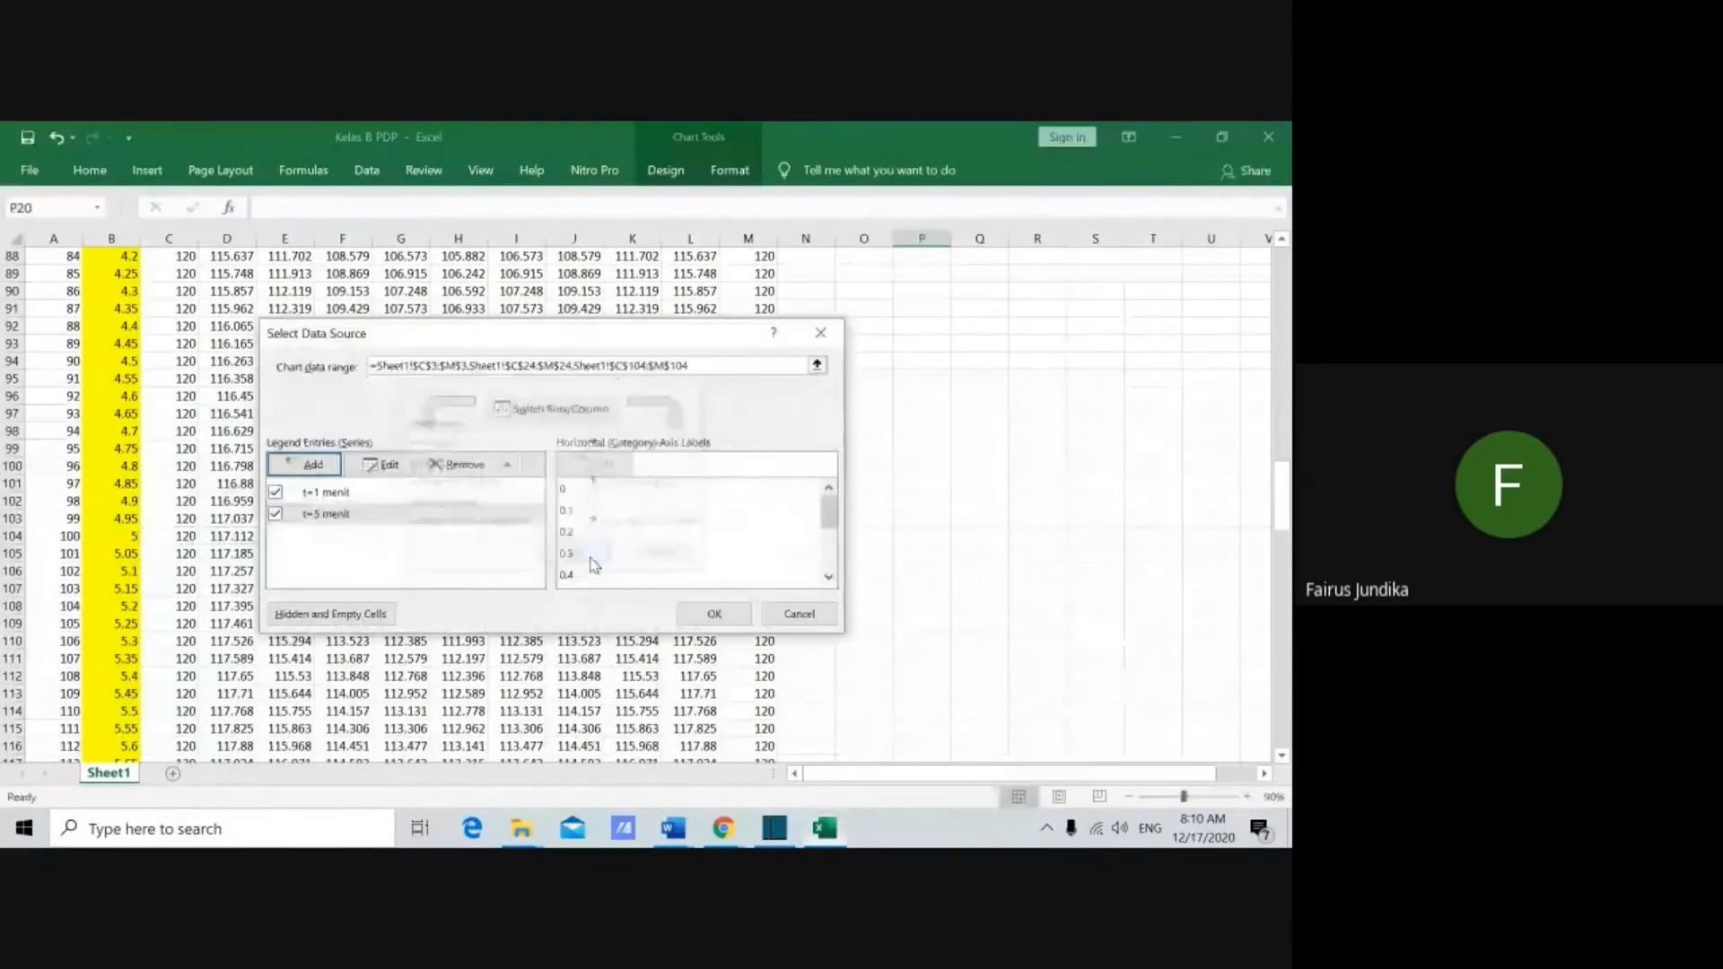
{"action": "left_click", "coordinate": [715, 614]}
{"action": "scroll", "coordinate": [943, 497], "scroll_direction": "up", "scroll_amount": 20}
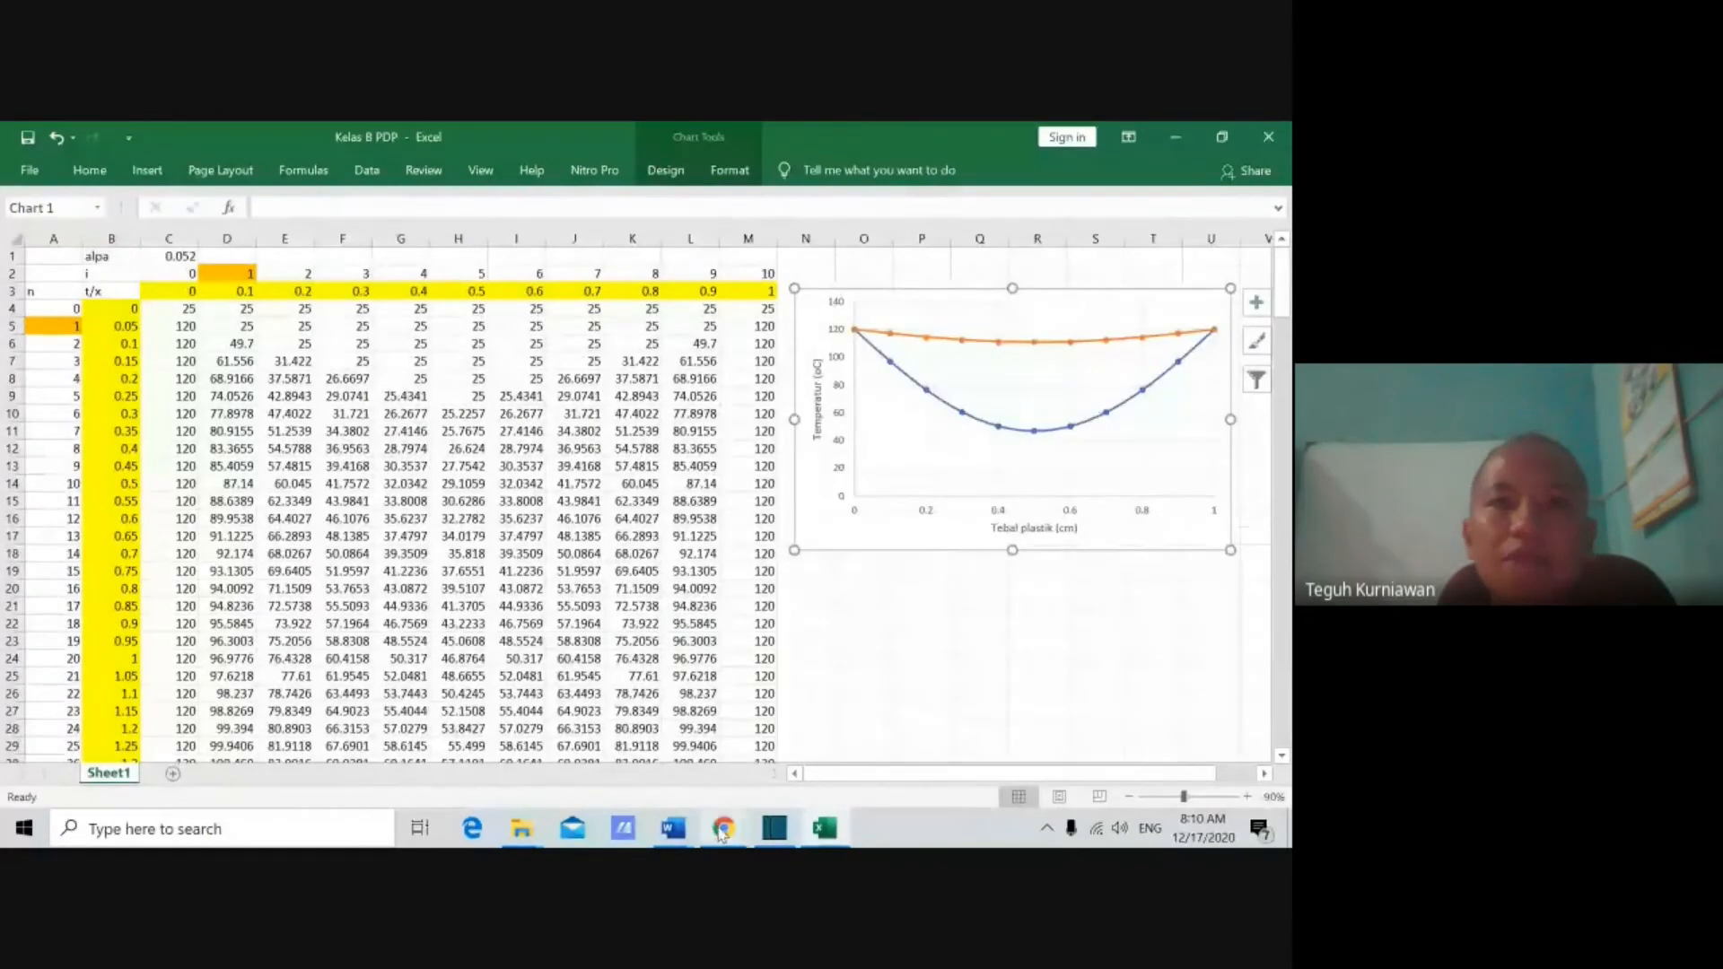
Step: Switch to the Google Meet call in Chrome and admit the participant asking to join
{"action": "mouse_move", "coordinate": [720, 834]}
{"action": "left_click", "coordinate": [644, 761]}
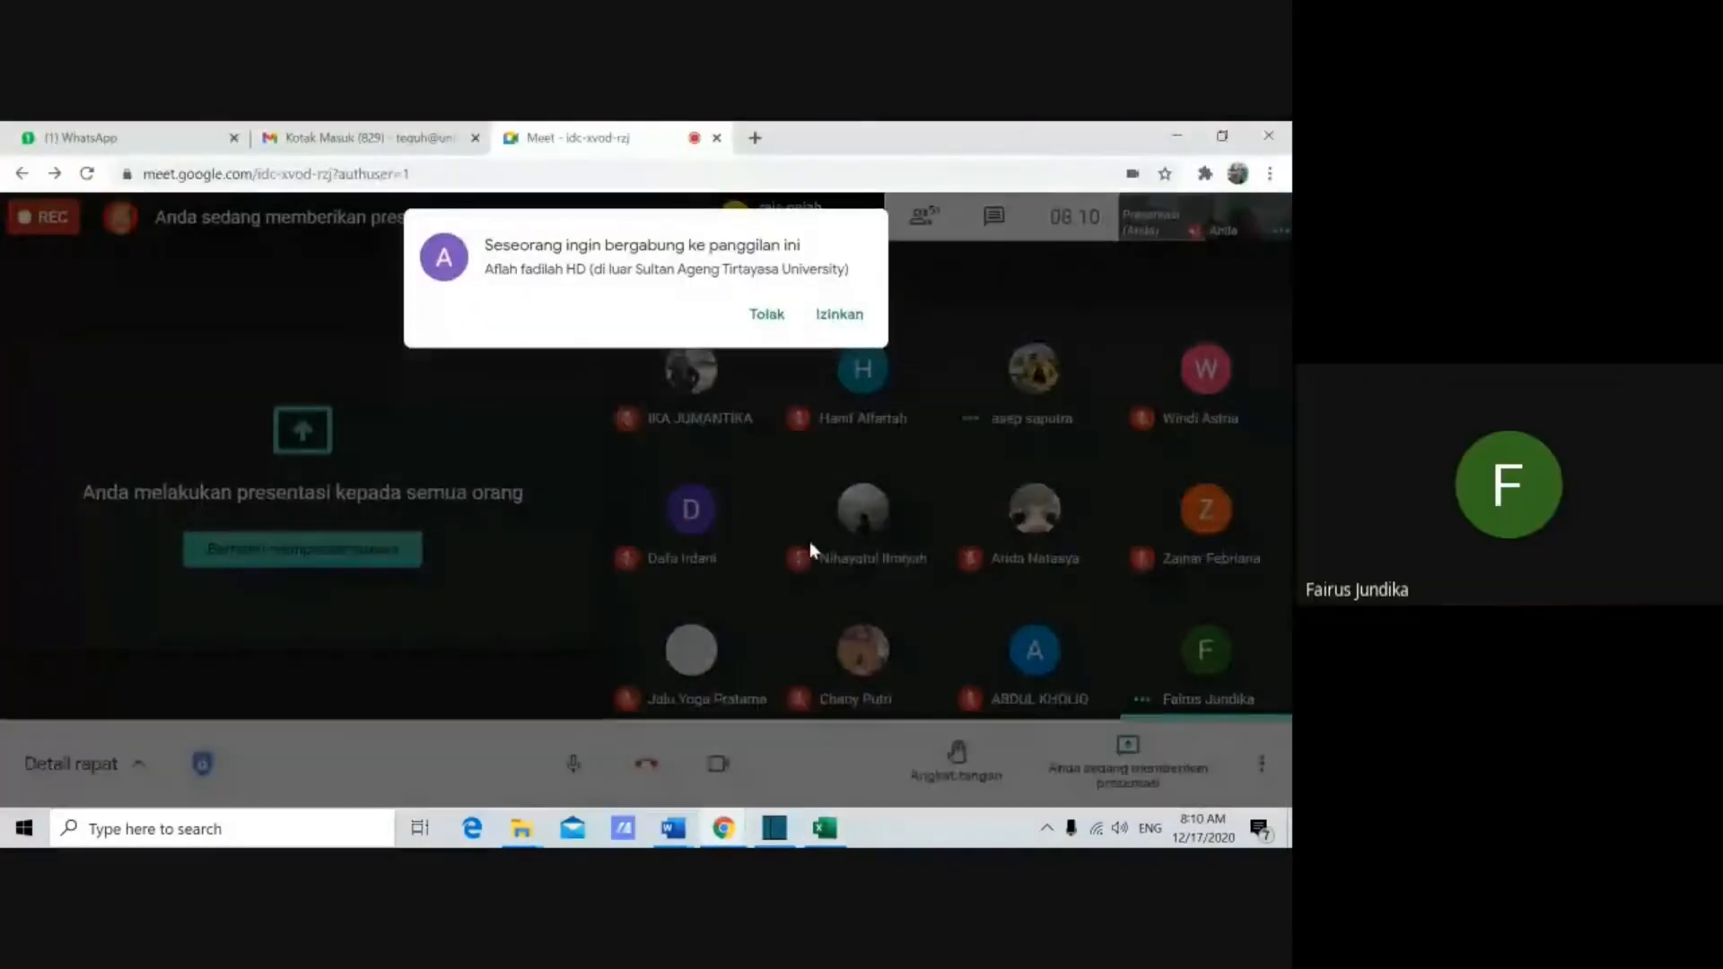
{"action": "left_click", "coordinate": [836, 316]}
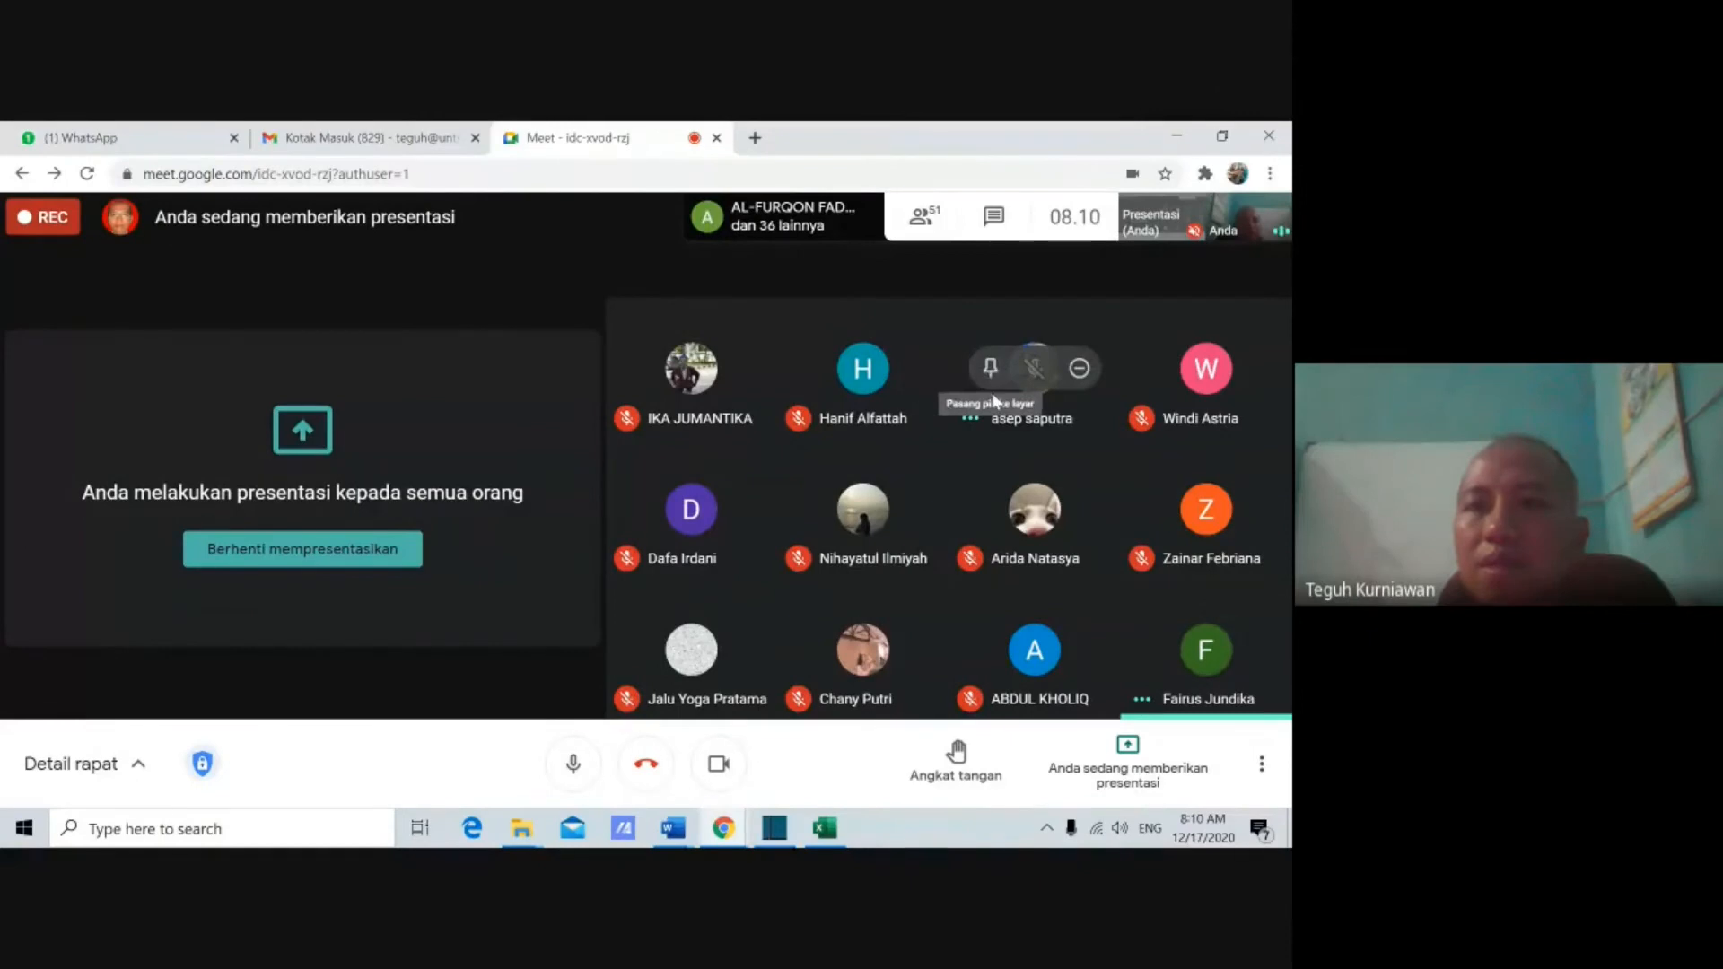
{"action": "left_click", "coordinate": [1079, 369]}
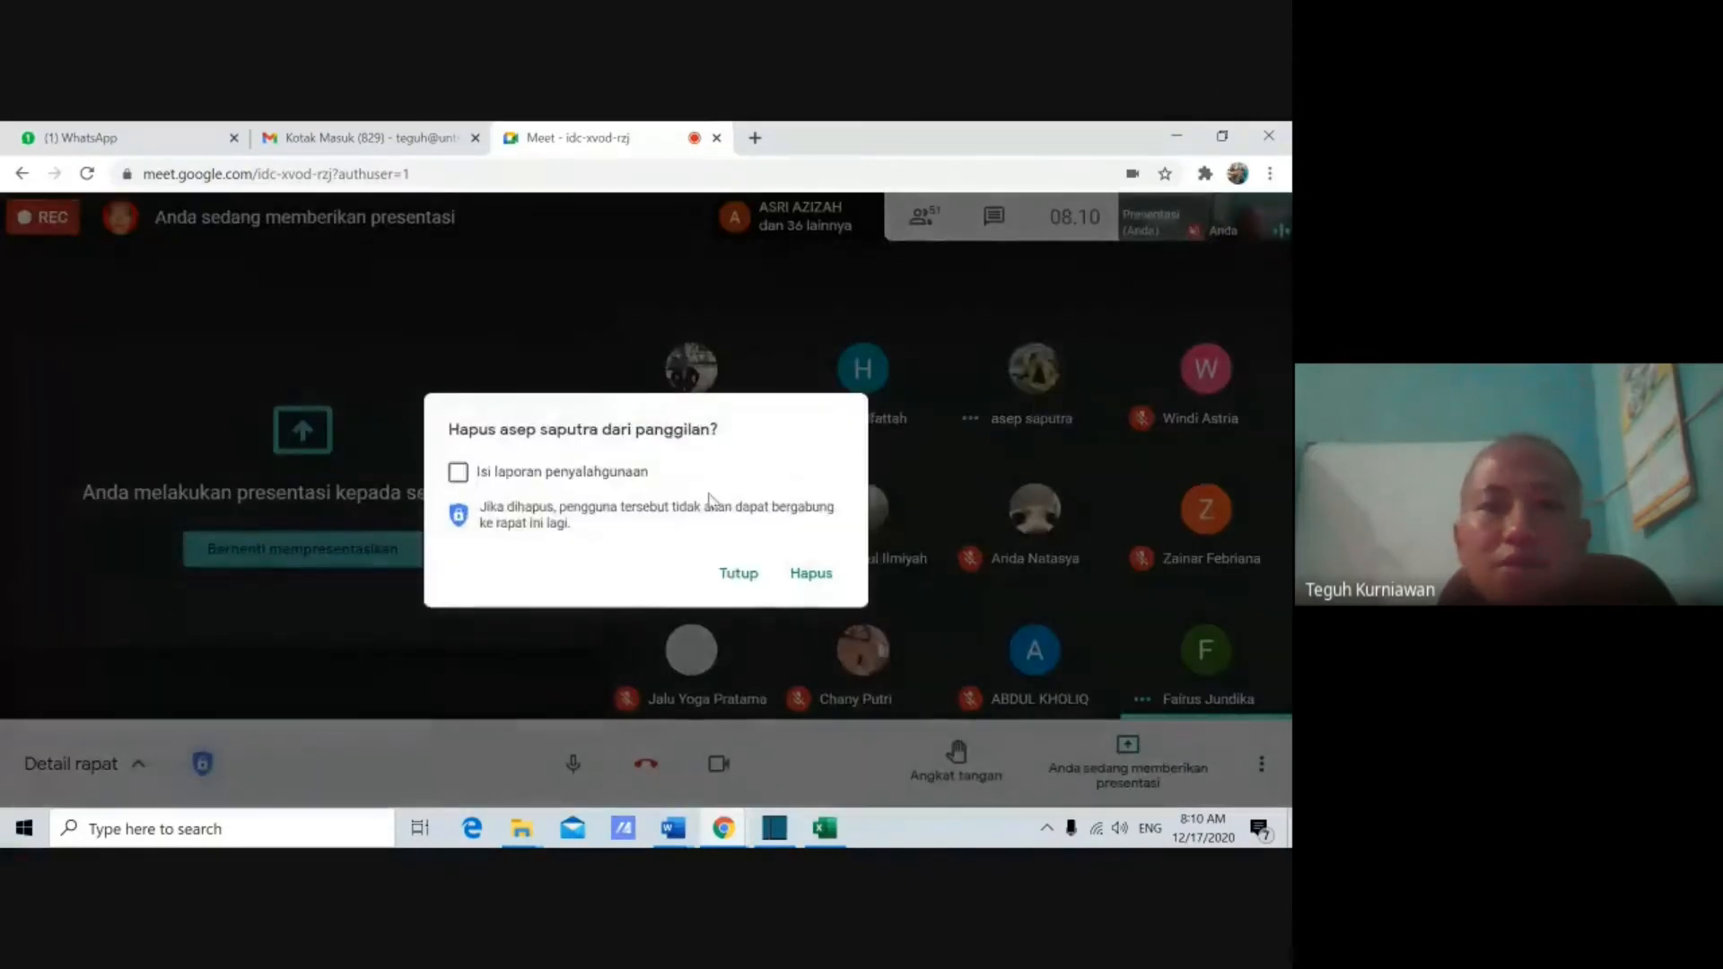
{"action": "left_click", "coordinate": [1006, 435]}
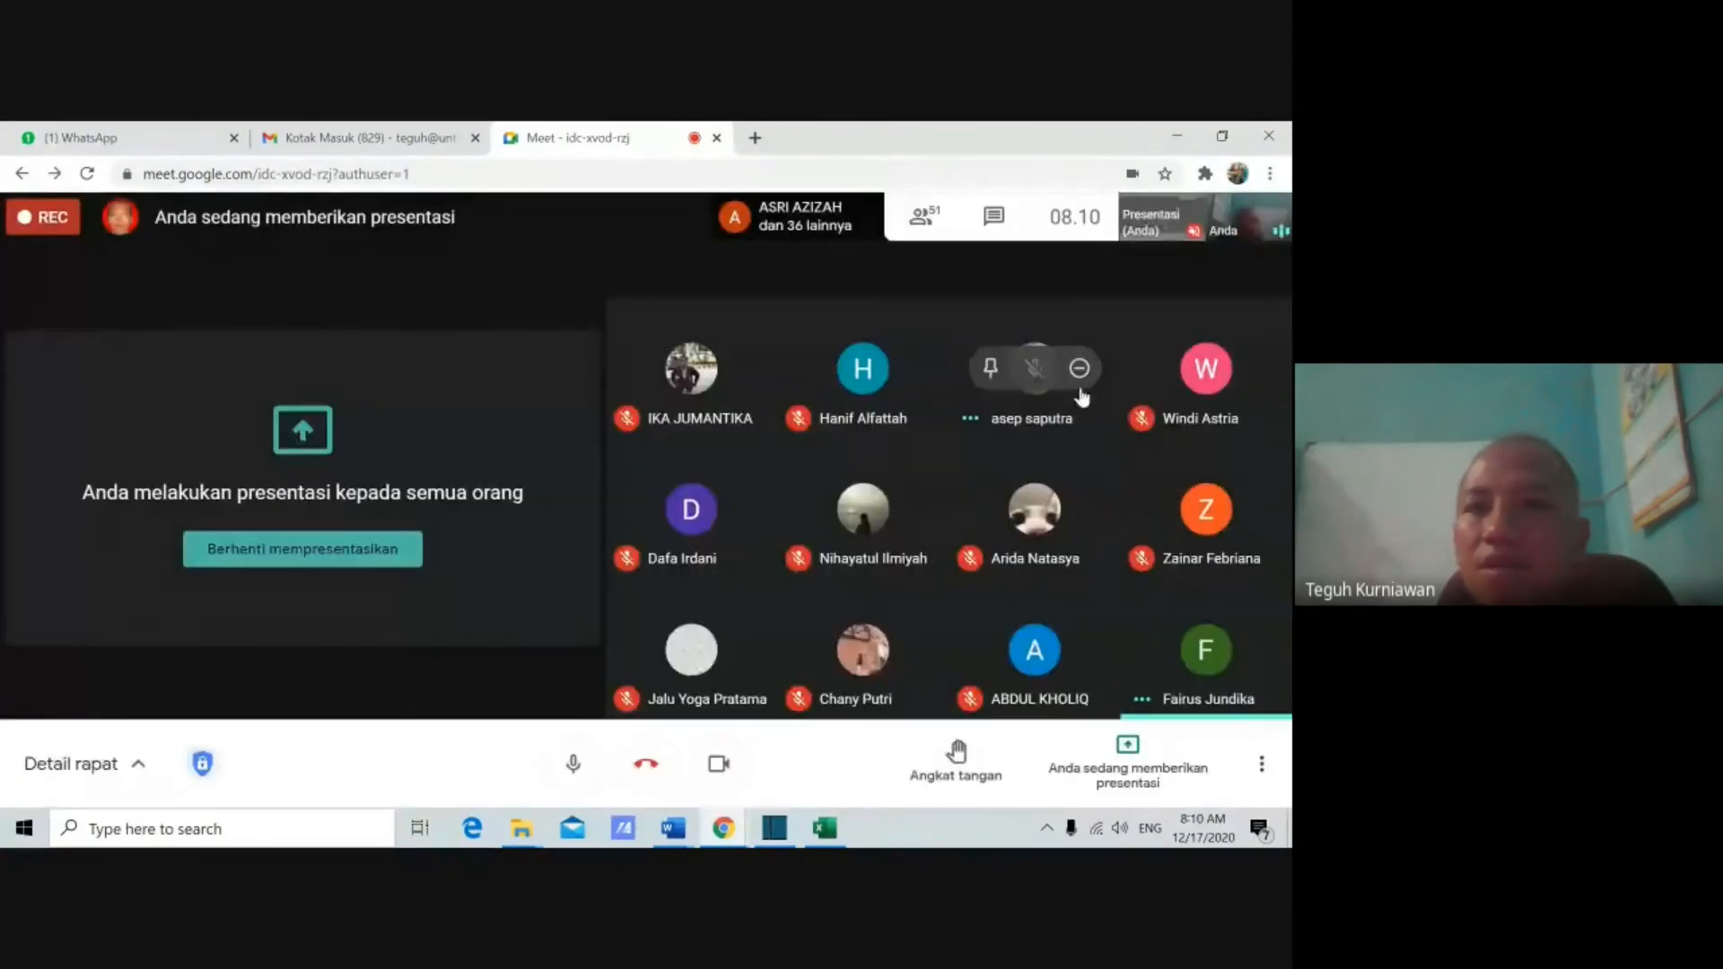
{"action": "left_click", "coordinate": [993, 370]}
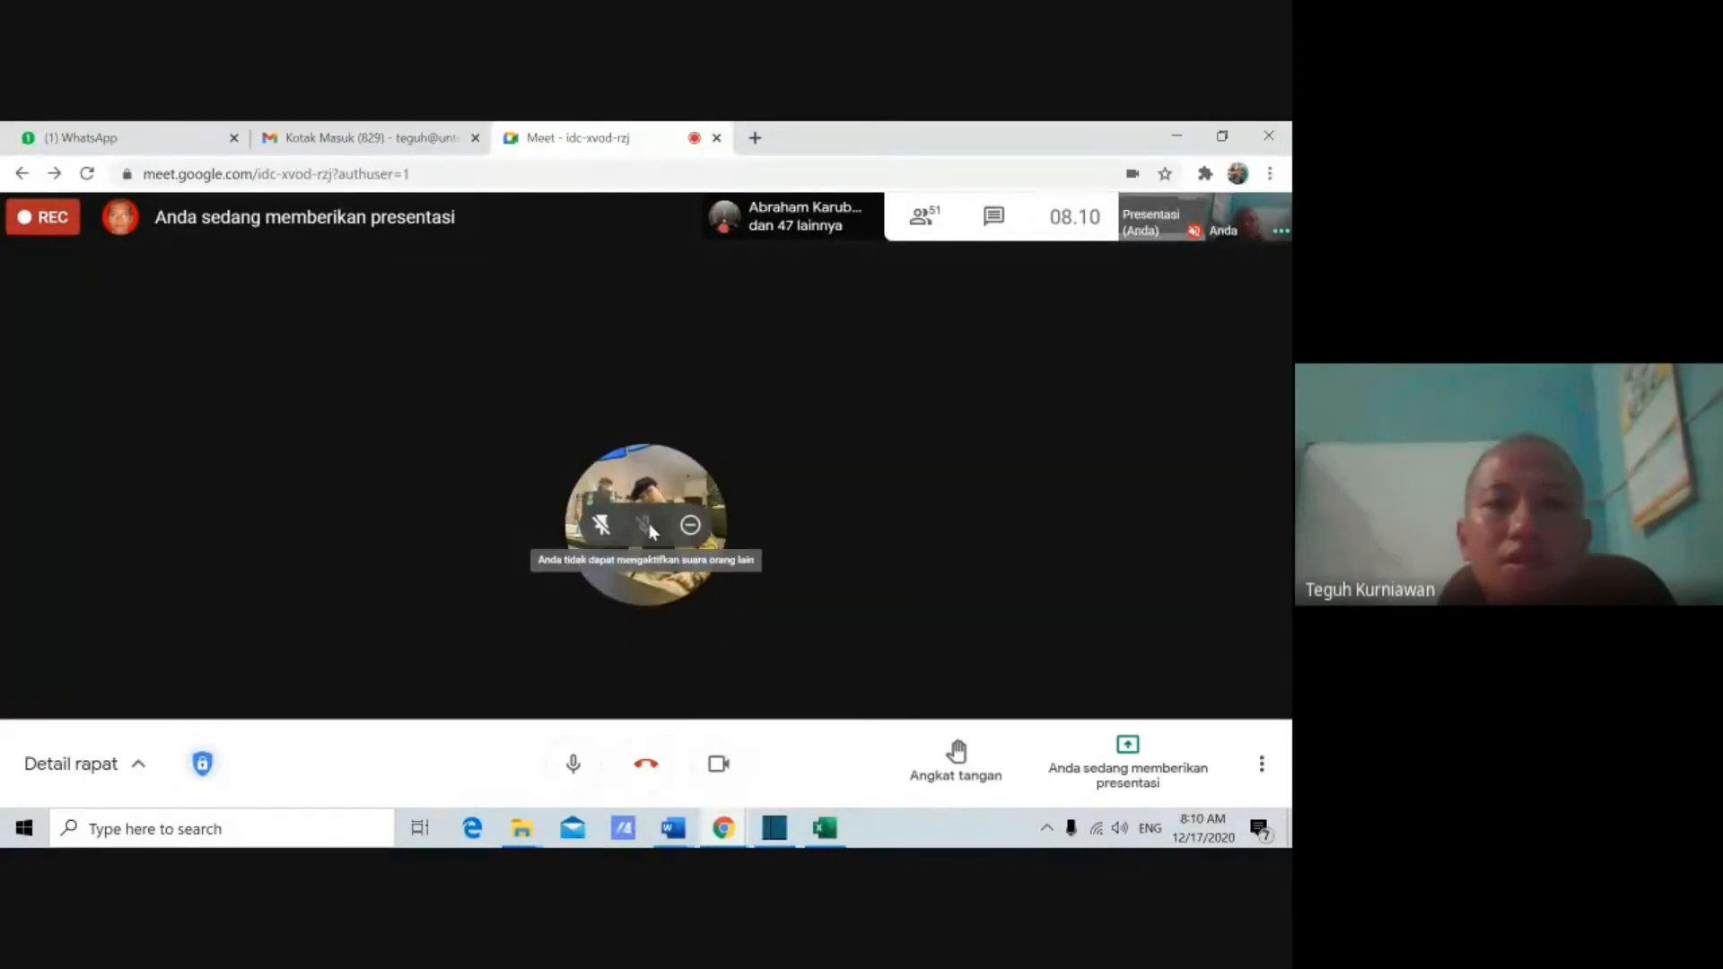
{"action": "left_click", "coordinate": [602, 524]}
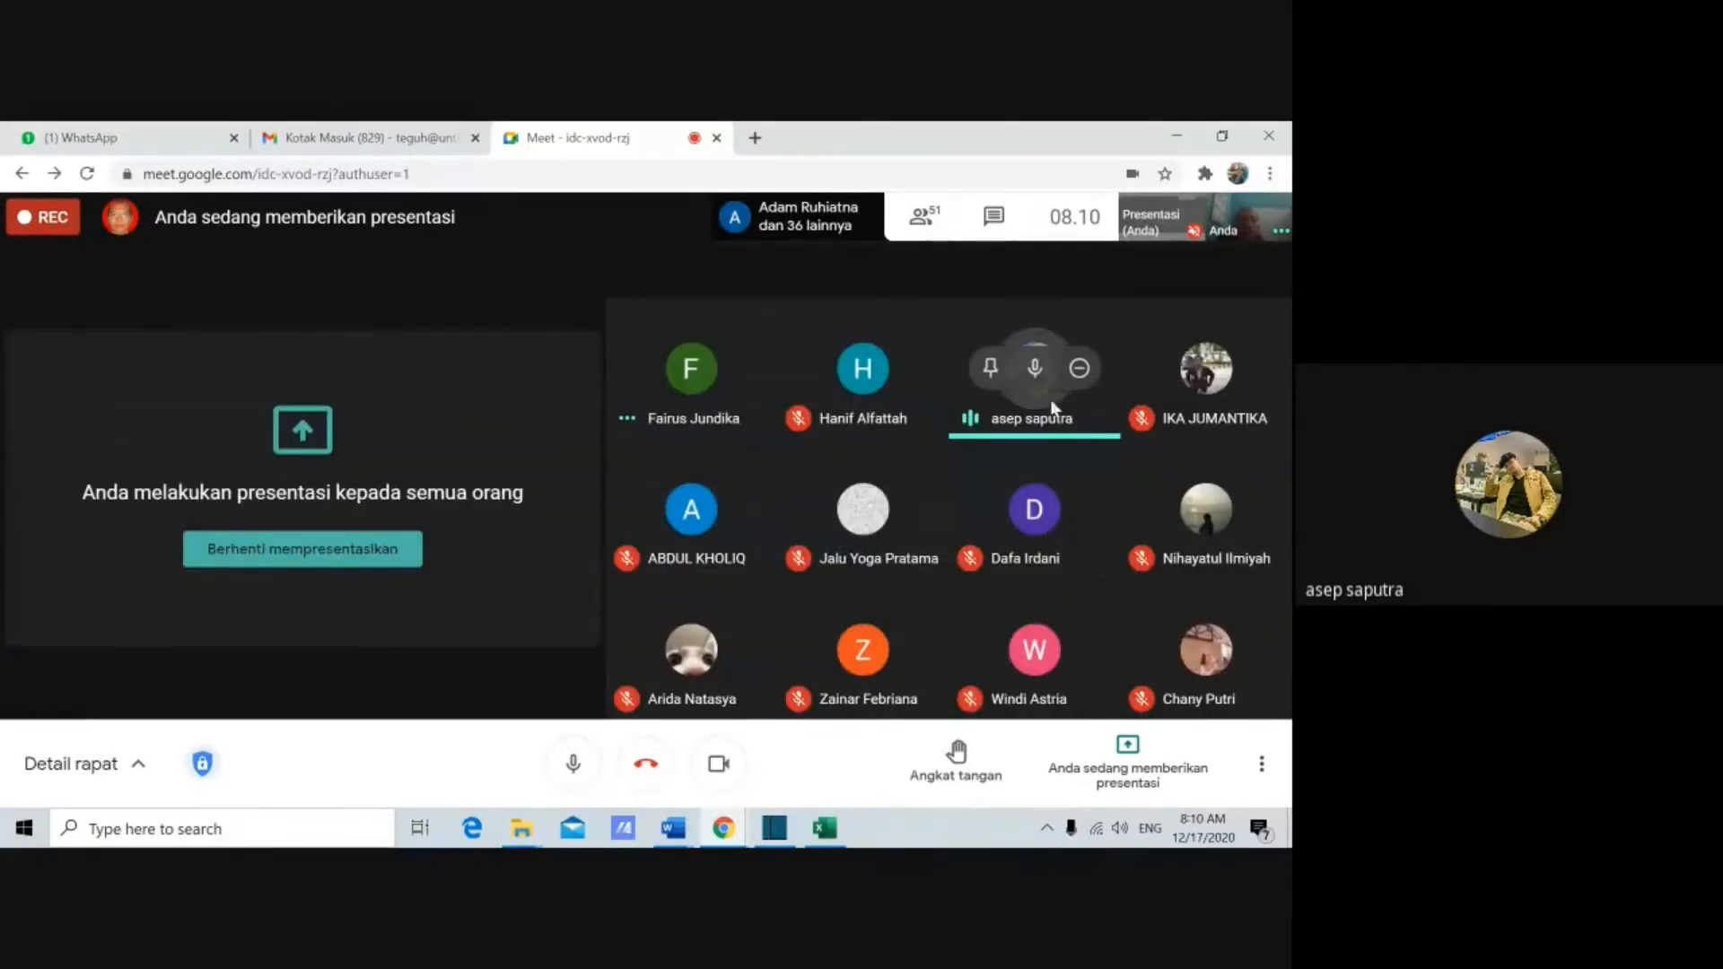
Step: Mute the unmuted participant with the yellow-jacket photo avatar for everyone in the call
{"action": "left_click", "coordinate": [1036, 370]}
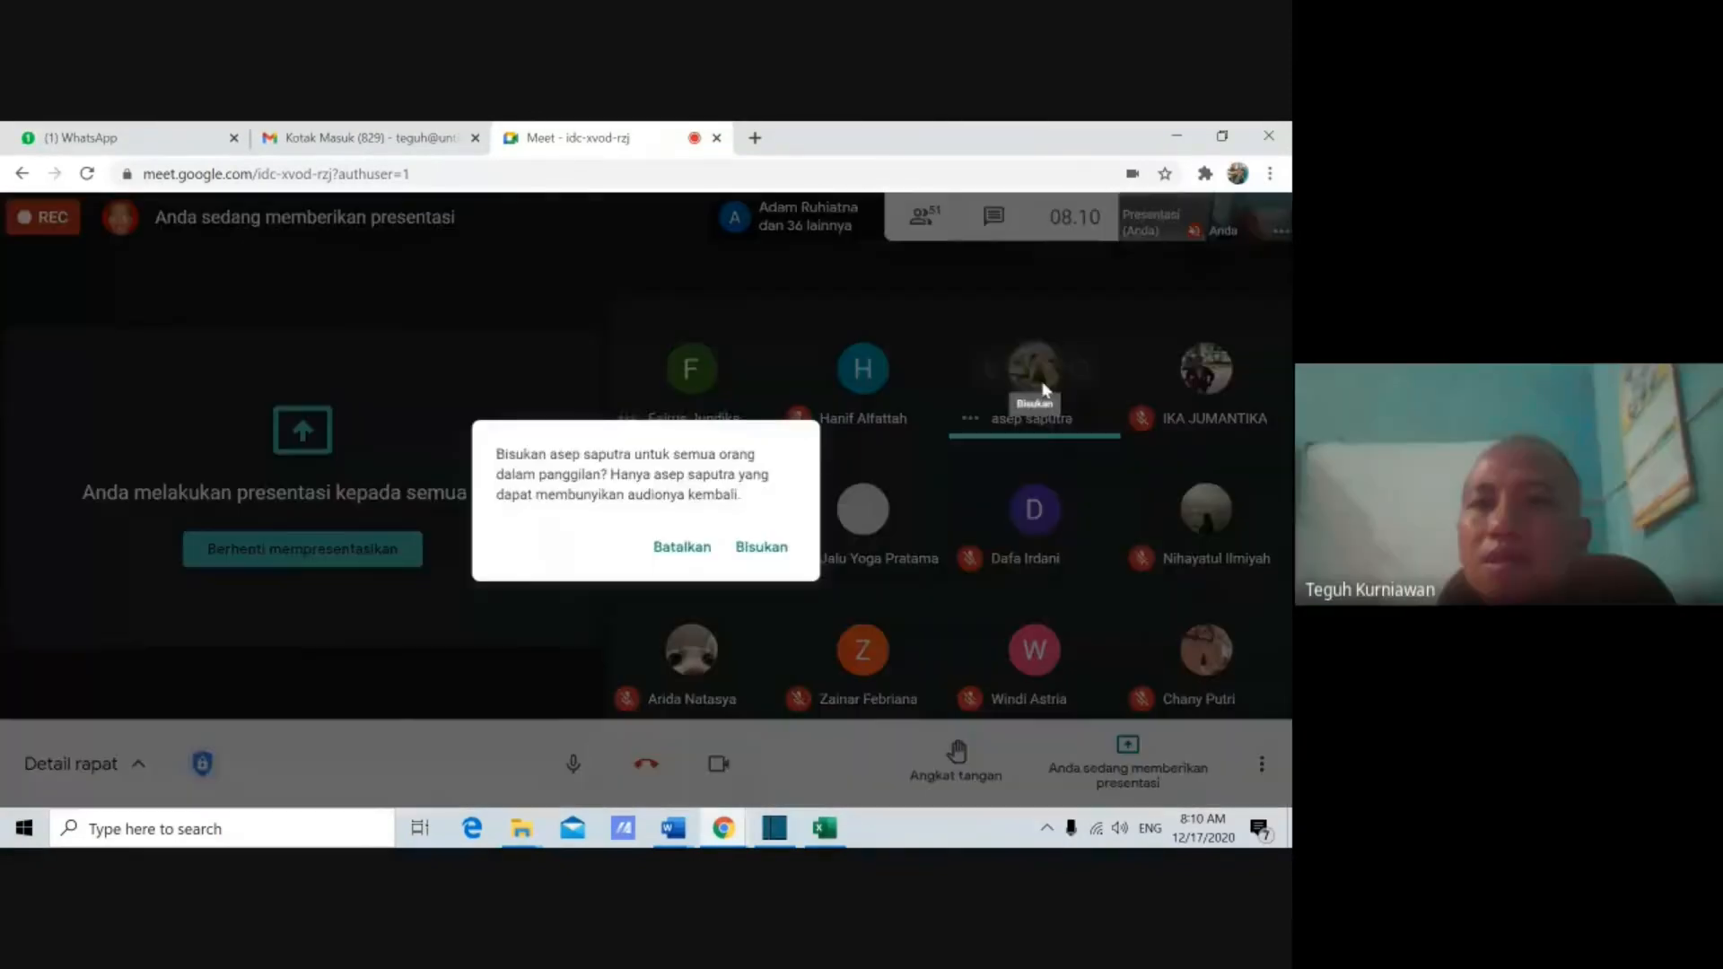
{"action": "left_click", "coordinate": [752, 555]}
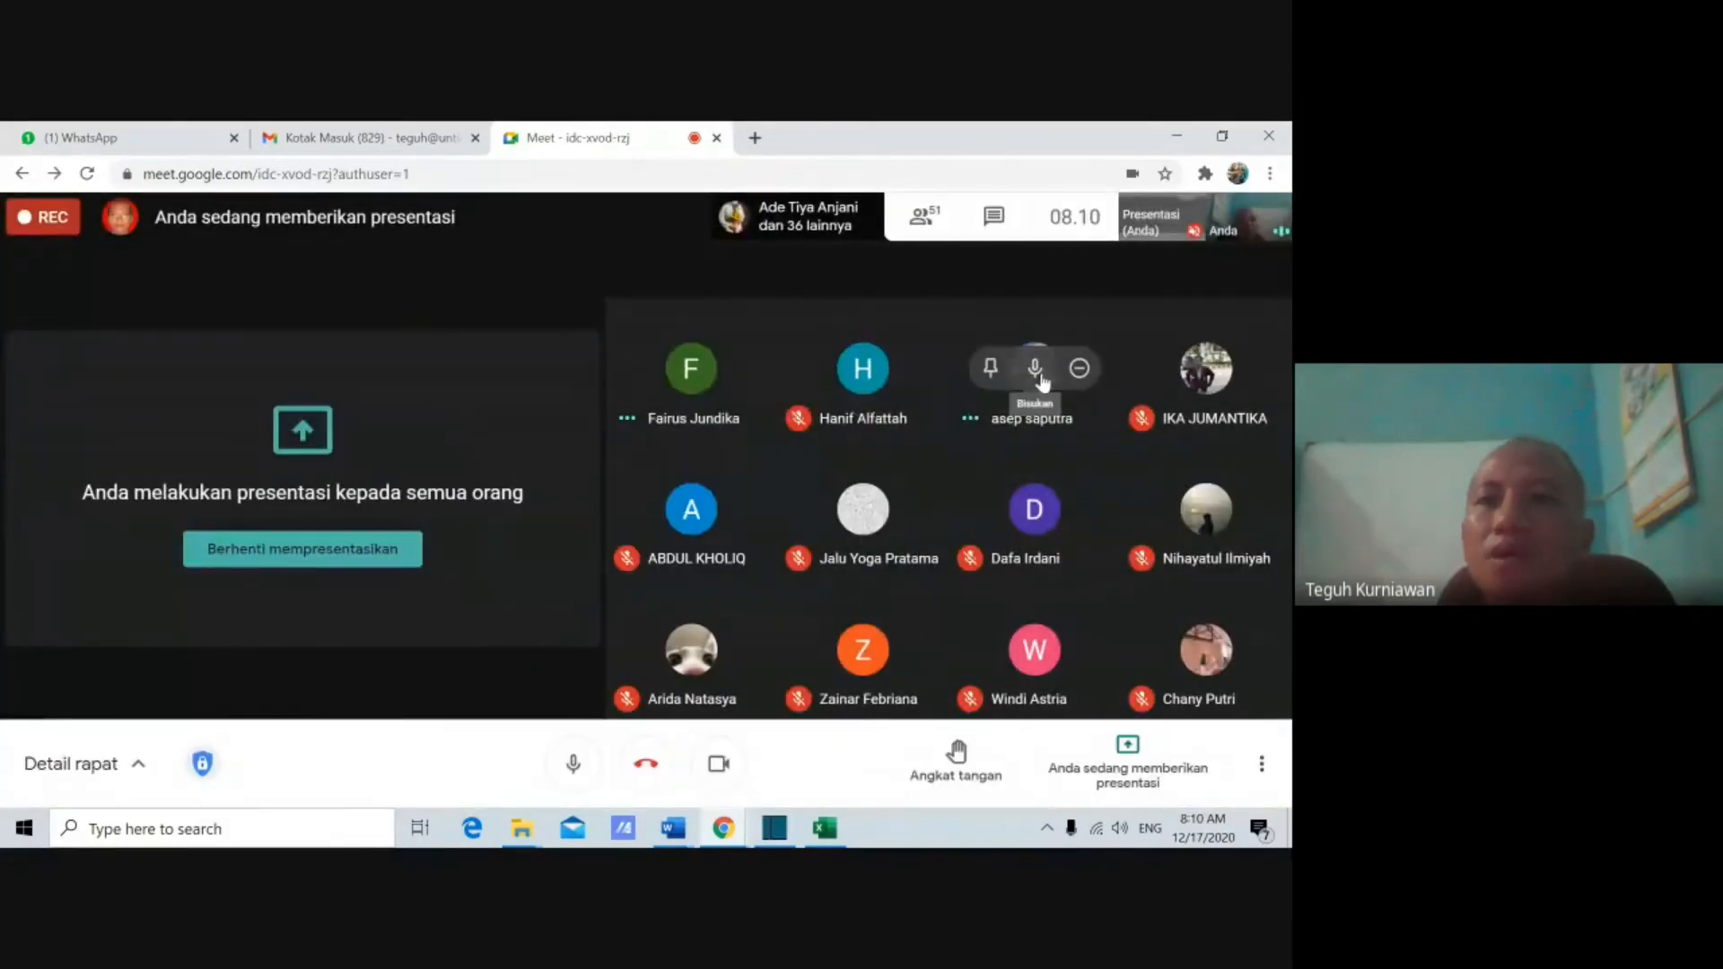
{"action": "left_click", "coordinate": [1037, 370]}
{"action": "left_click", "coordinate": [761, 549]}
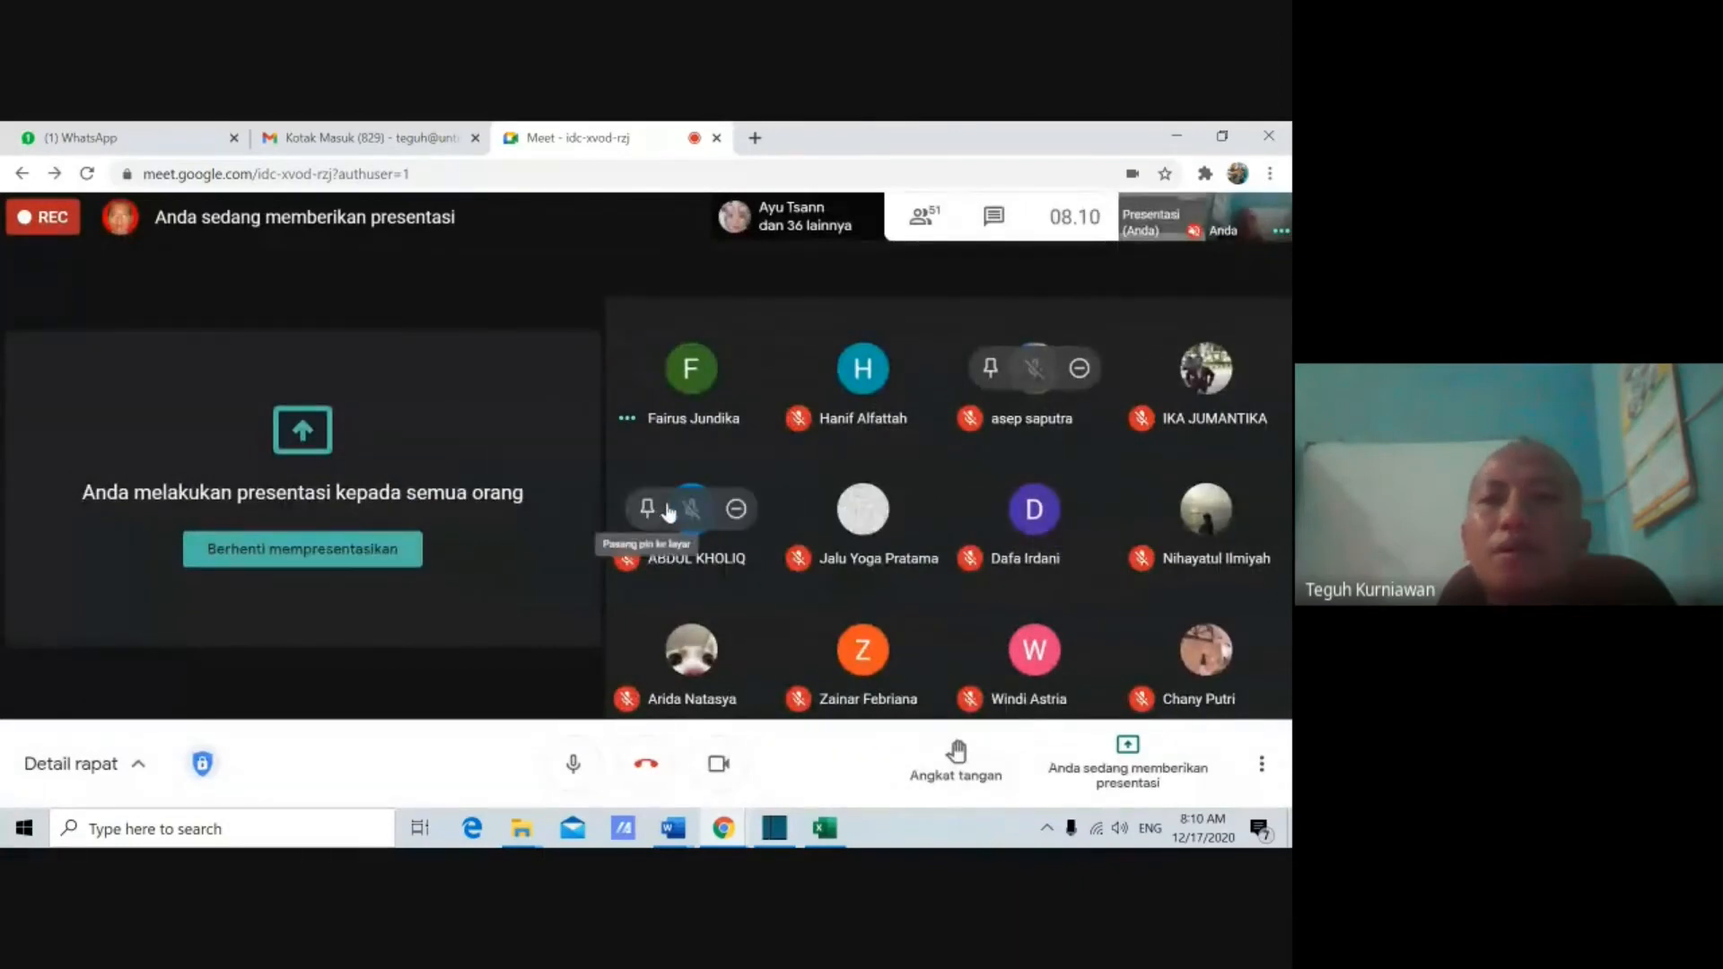
Step: Mute the participant with the green "F" avatar for everyone in the call
{"action": "key", "text": "alt+Tab"}
{"action": "key", "text": "alt+Tab"}
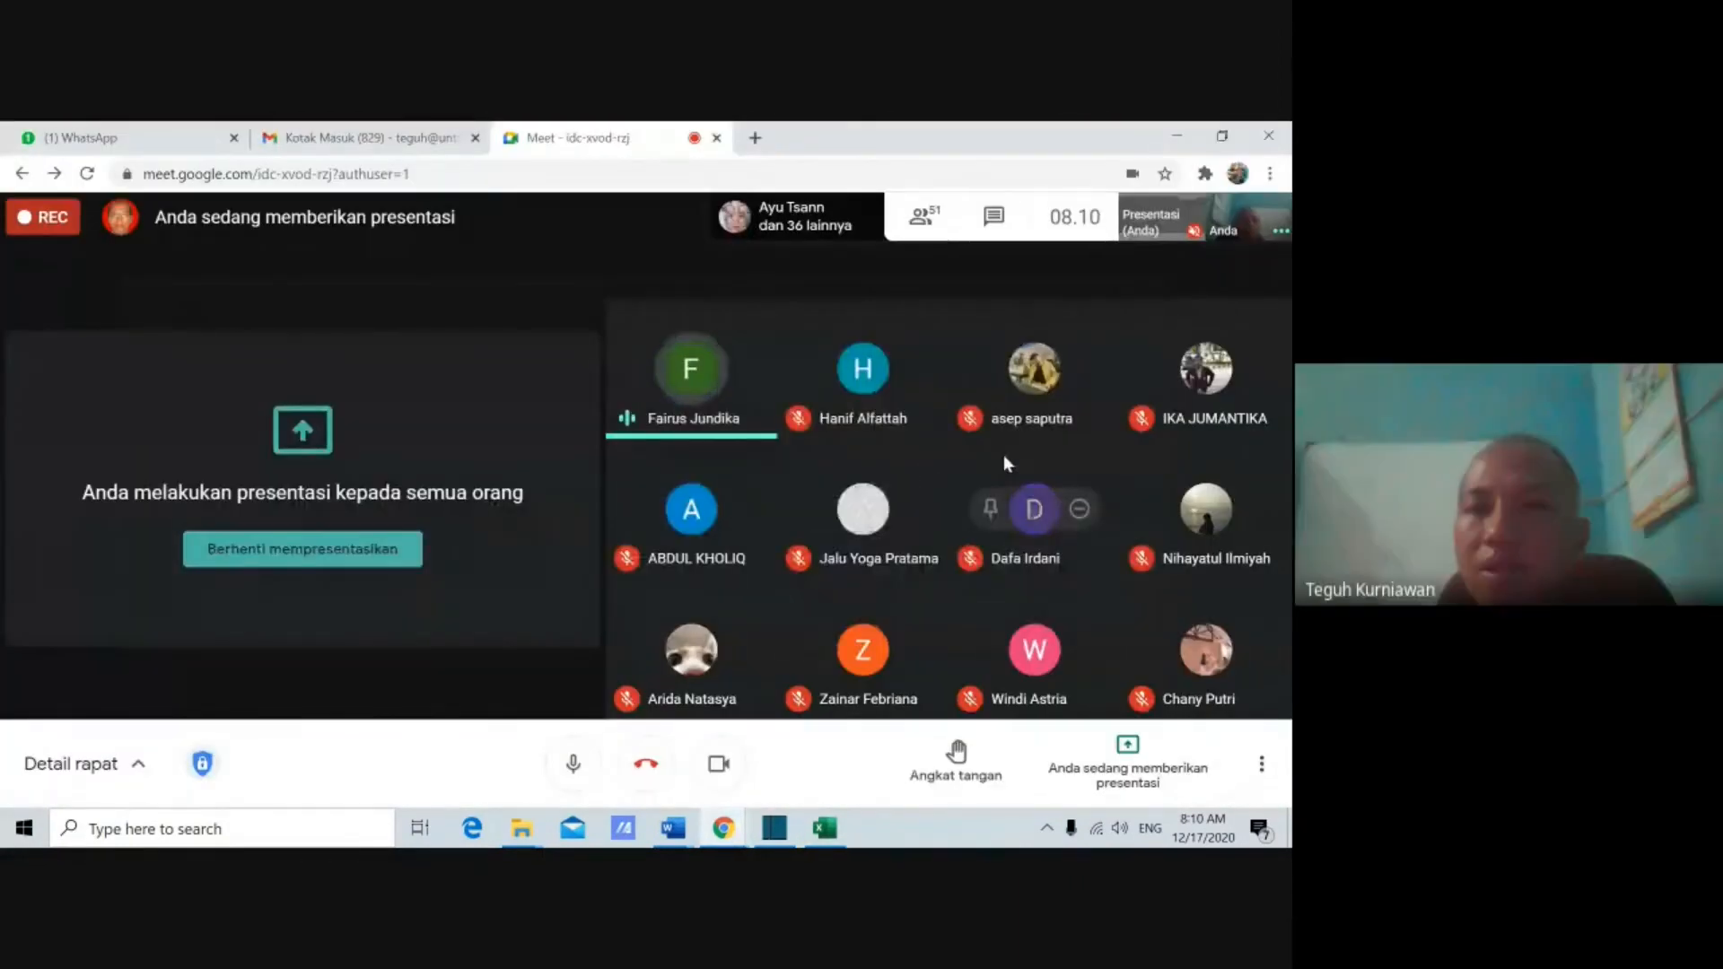
{"action": "left_click", "coordinate": [692, 368]}
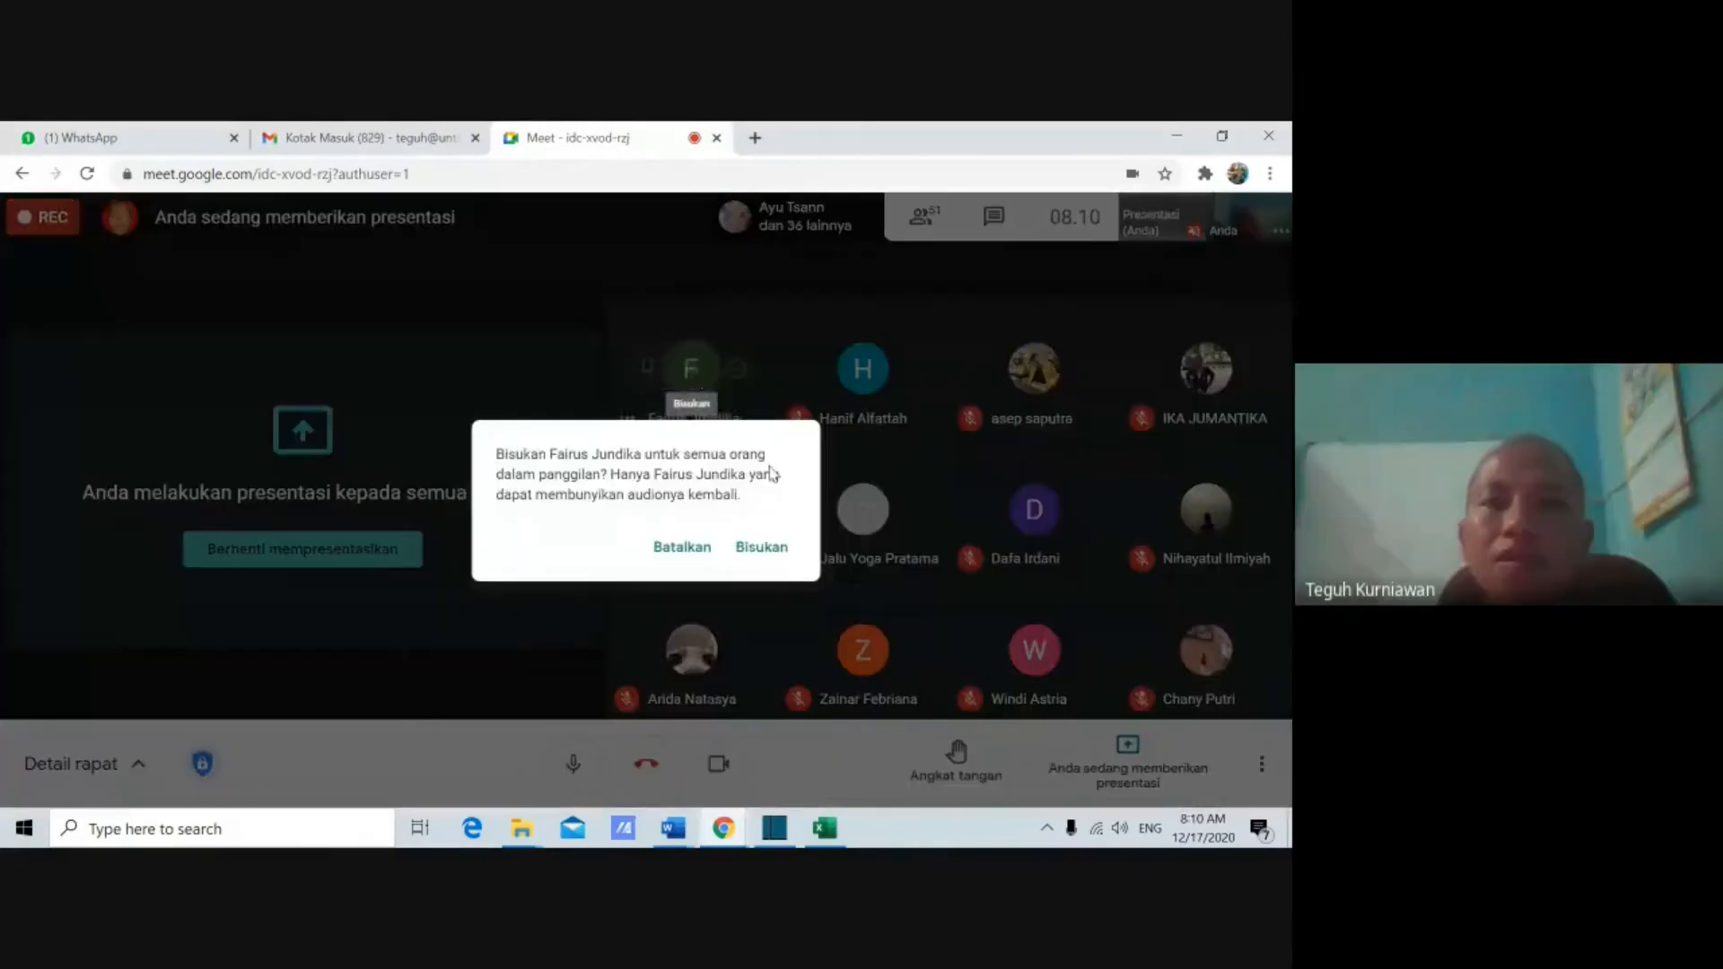
{"action": "left_click", "coordinate": [761, 546]}
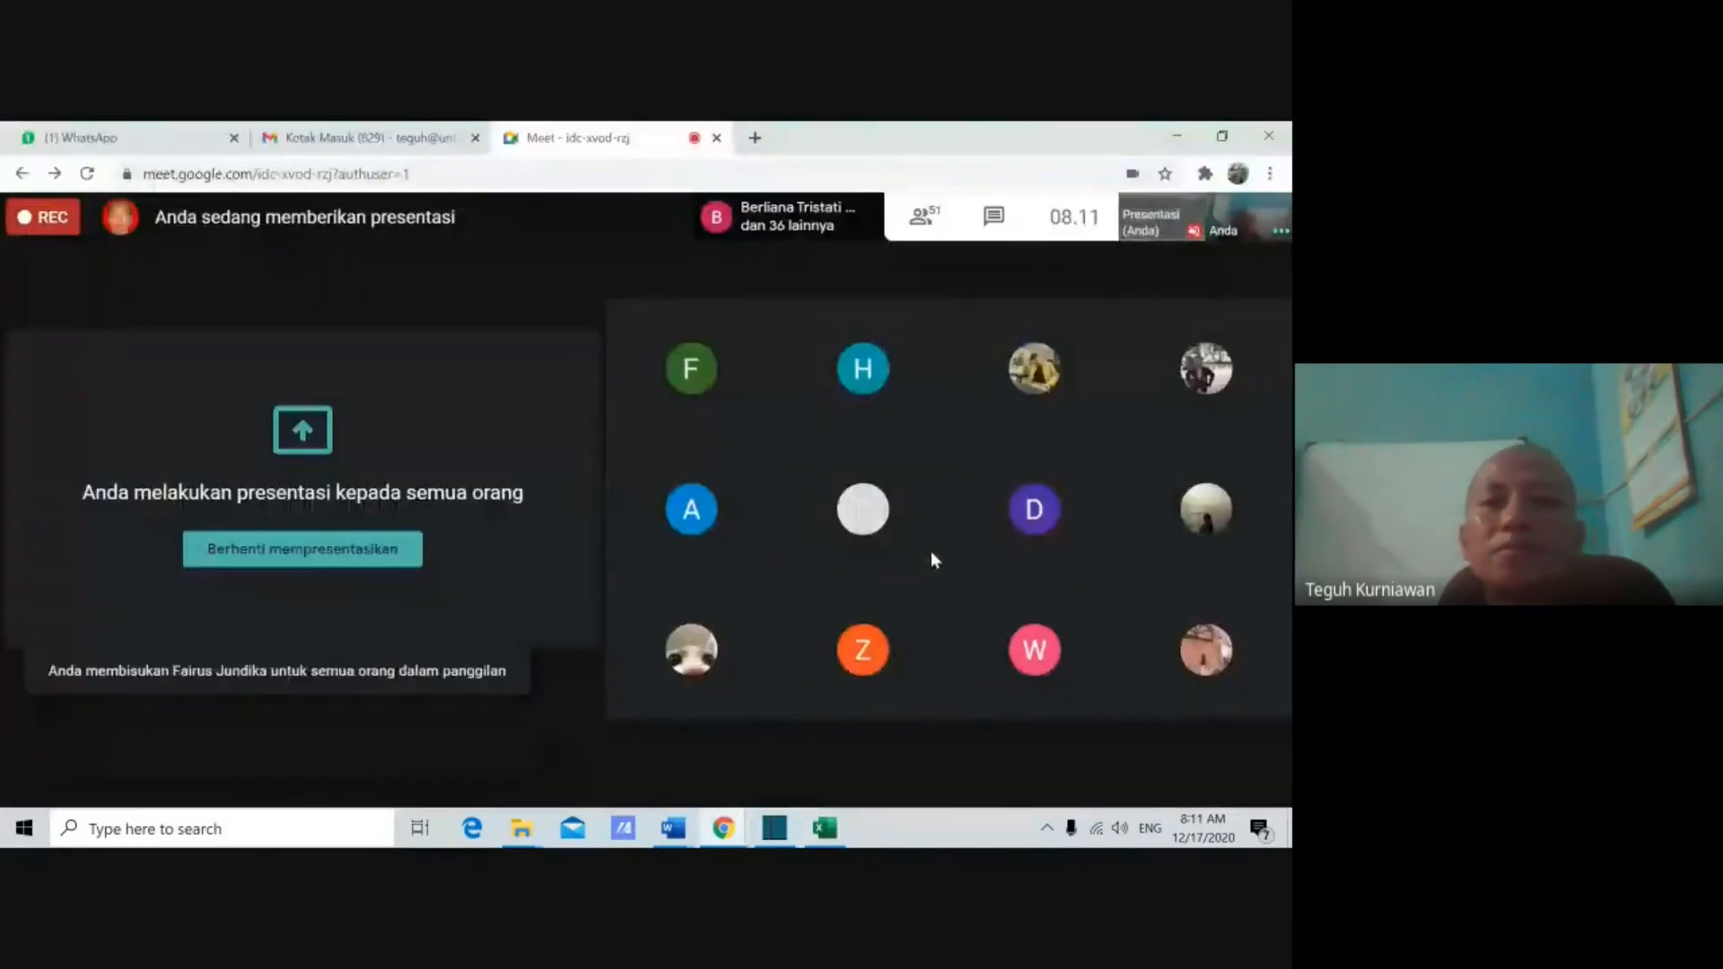
Step: Switch back to the Kelas B PDP workbook in Excel and shift the temperature chart slightly down
{"action": "key", "text": "alt+Tab"}
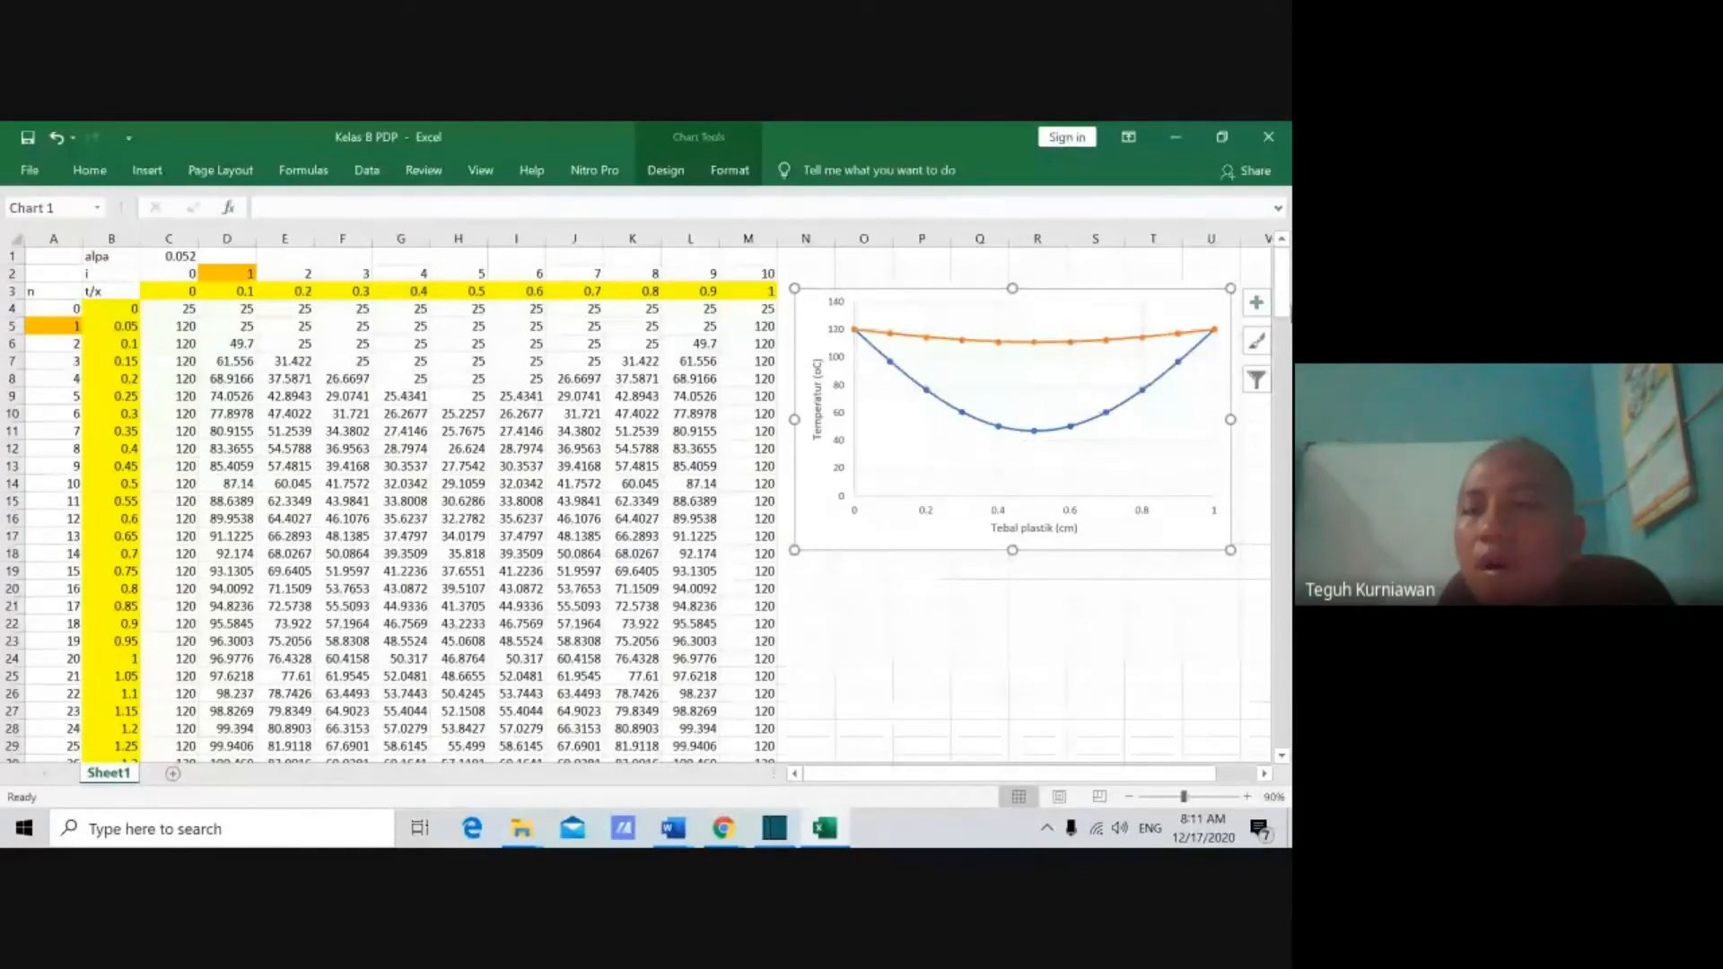
{"action": "left_click_drag", "start_coordinate": [942, 535], "coordinate": [935, 547]}
{"action": "right_click", "coordinate": [914, 542]}
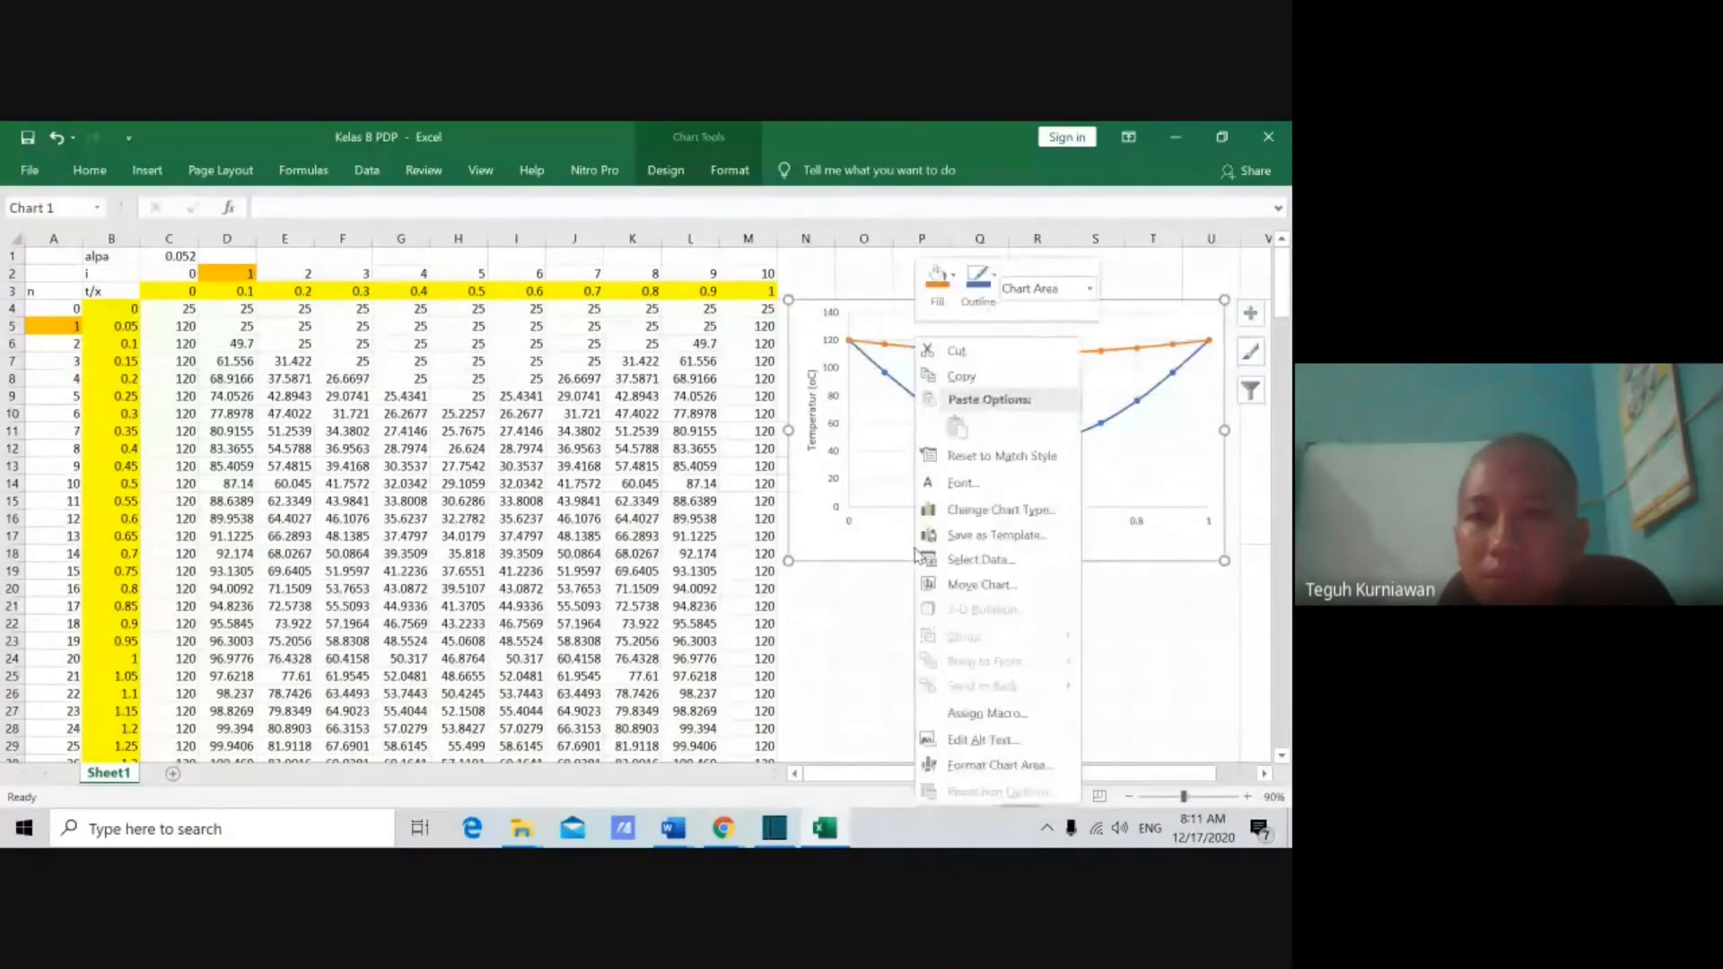
{"action": "left_click", "coordinate": [974, 560]}
{"action": "left_click", "coordinate": [798, 612]}
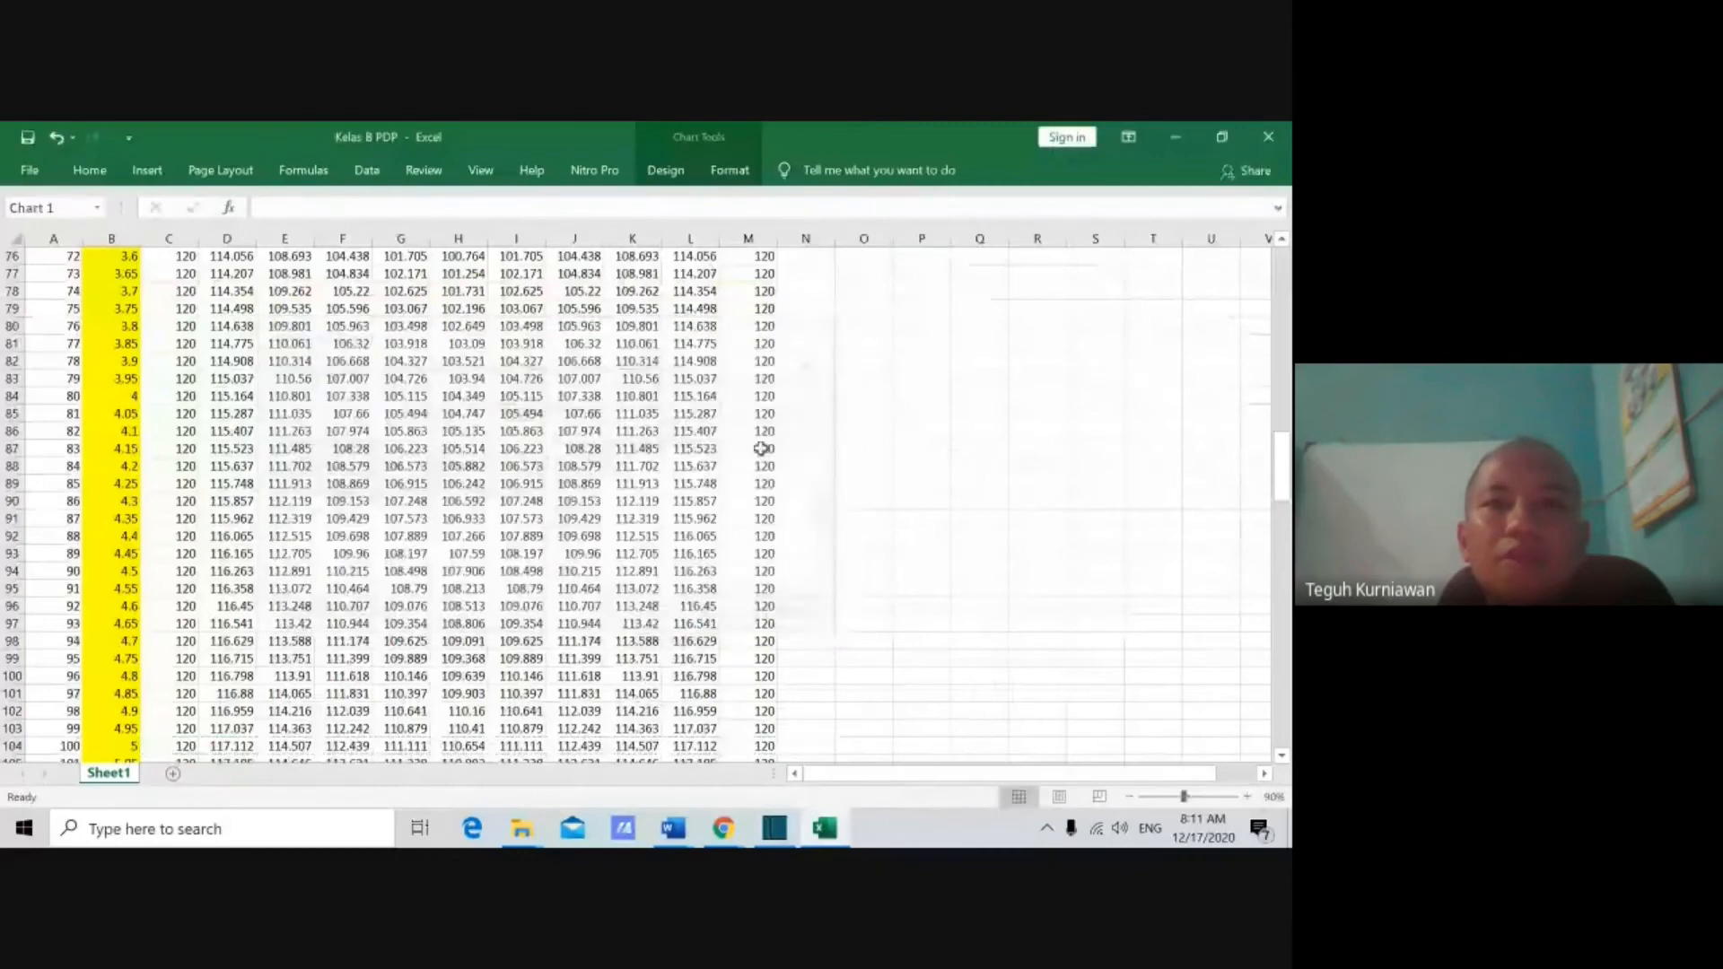
Step: Add a legend on the right side of the temperature chart
{"action": "left_click", "coordinate": [666, 169]}
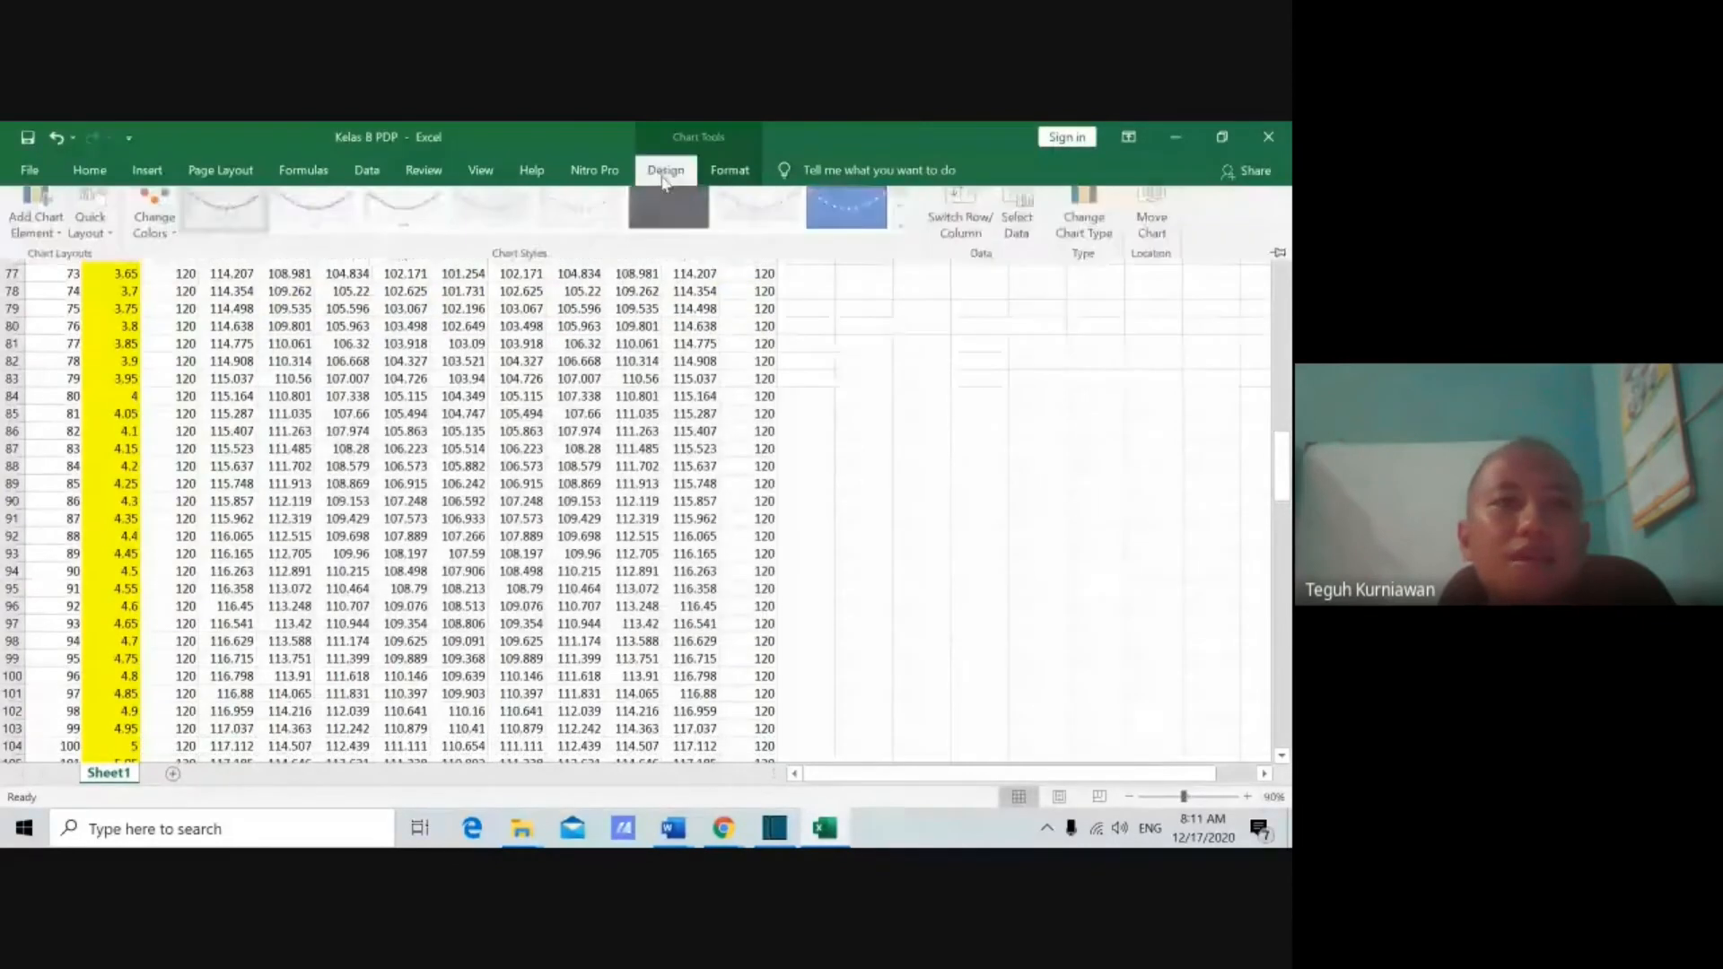
{"action": "left_click", "coordinate": [38, 240]}
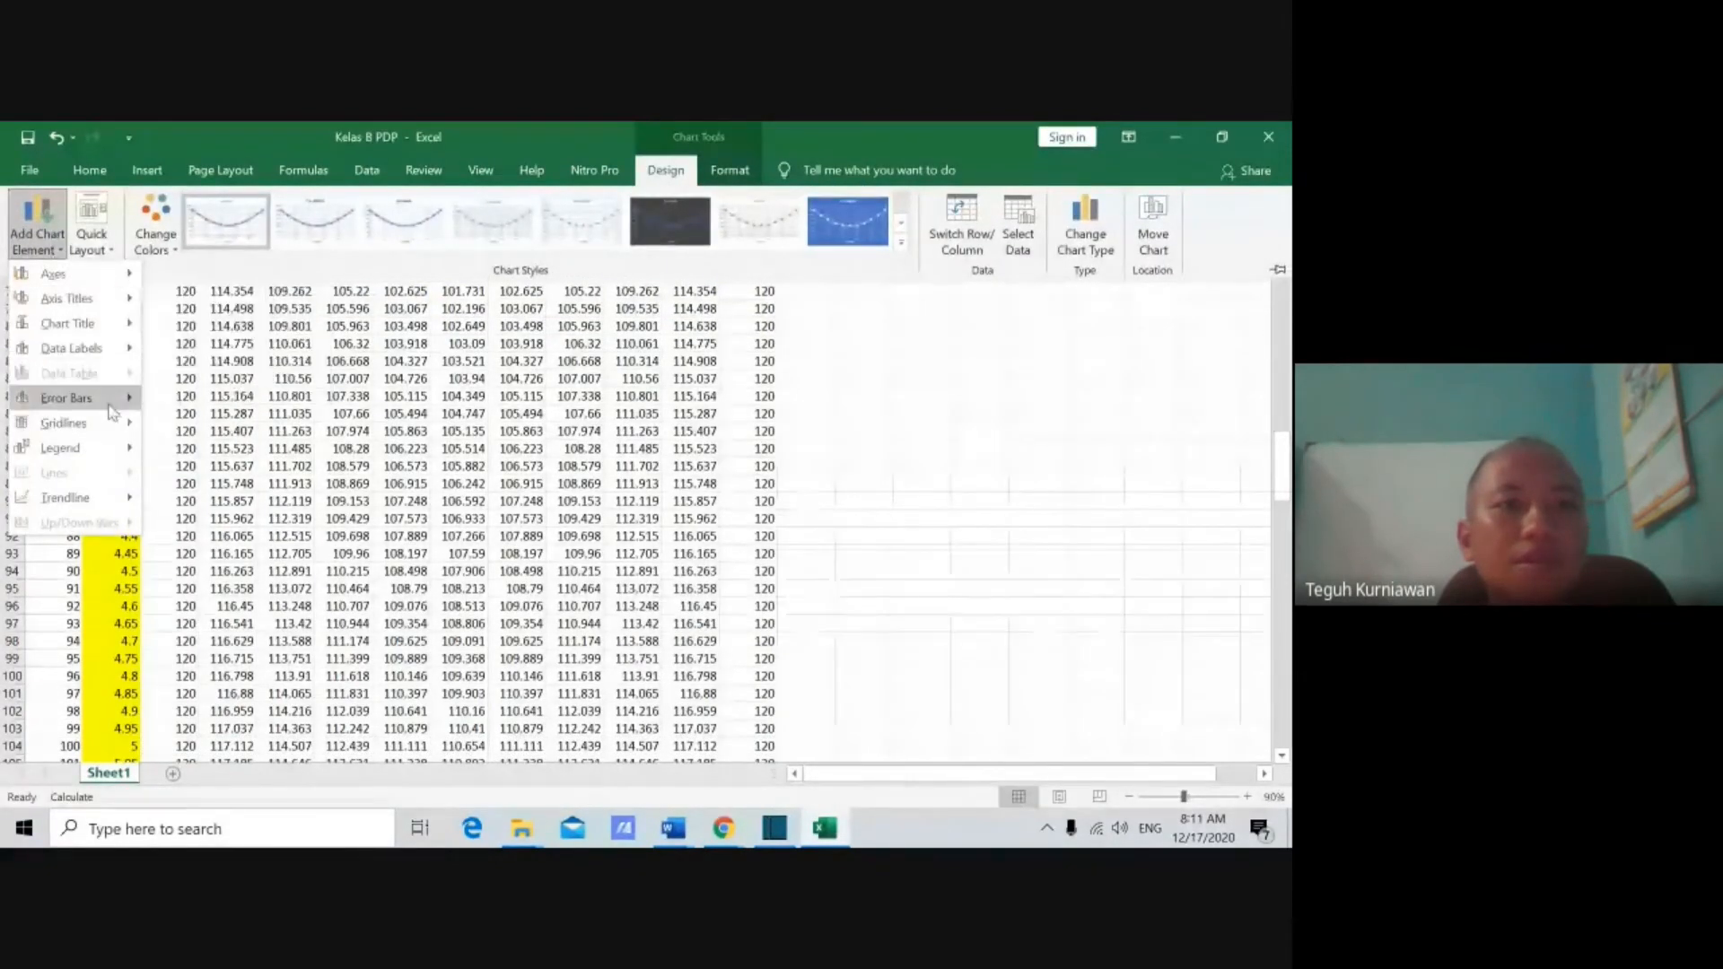
{"action": "mouse_move", "coordinate": [108, 448]}
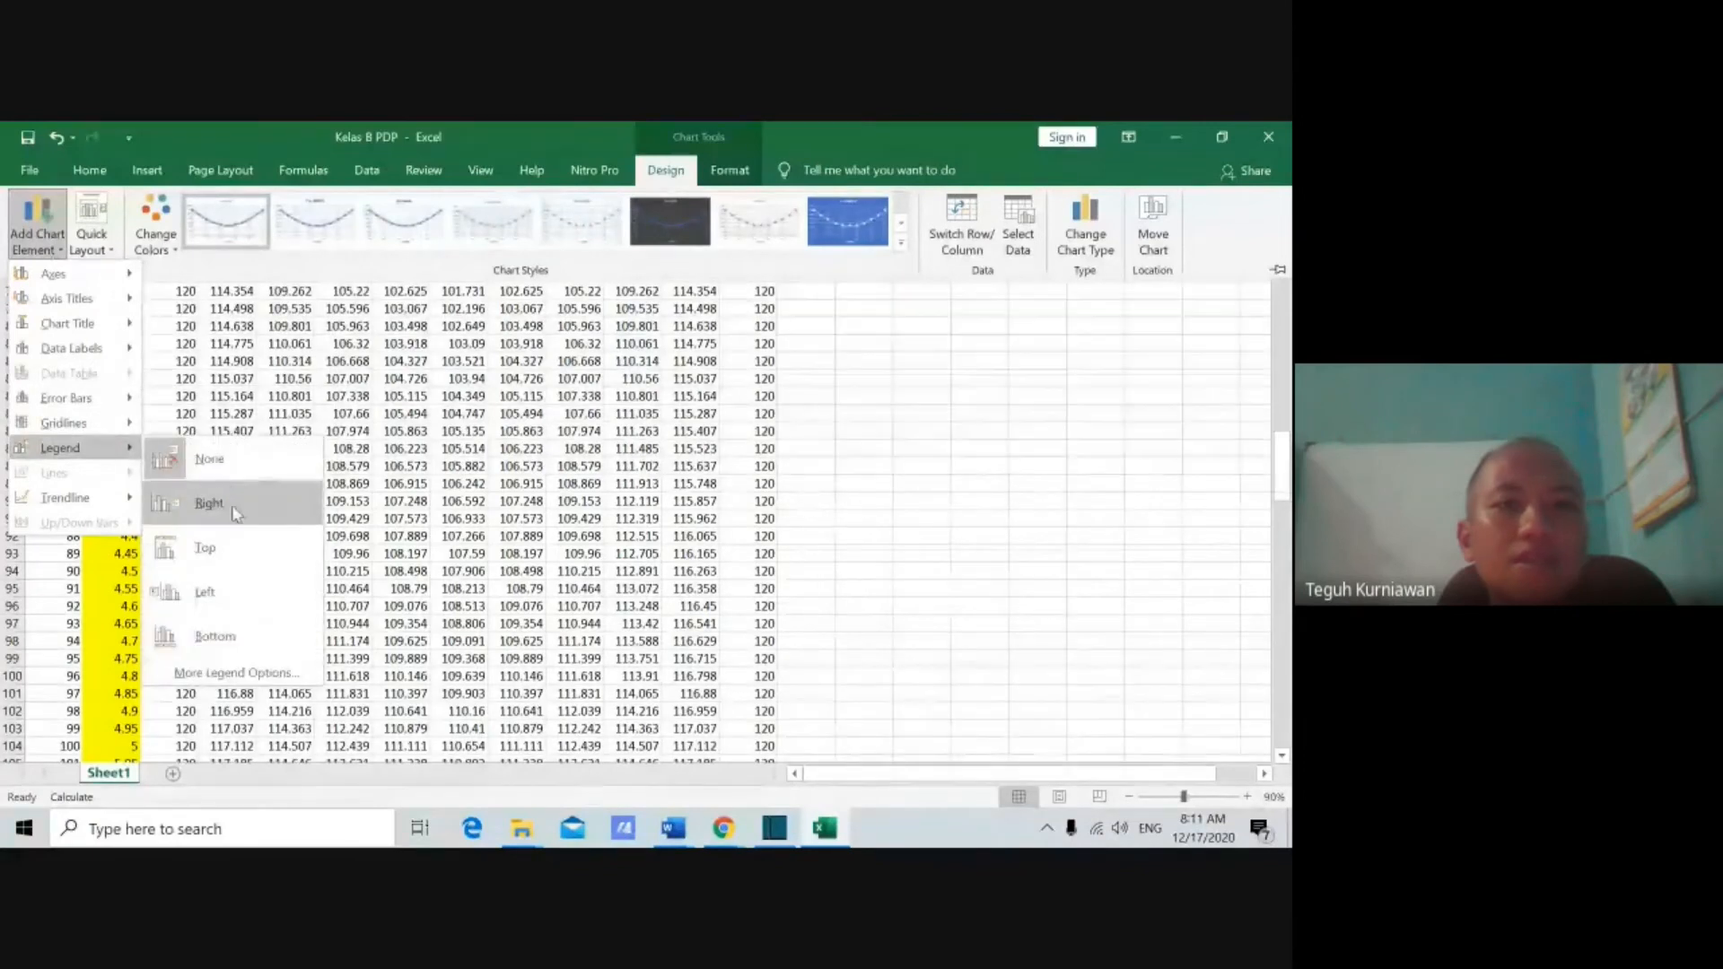
{"action": "left_click", "coordinate": [235, 512]}
{"action": "scroll", "coordinate": [1079, 388], "scroll_direction": "up", "scroll_amount": 20}
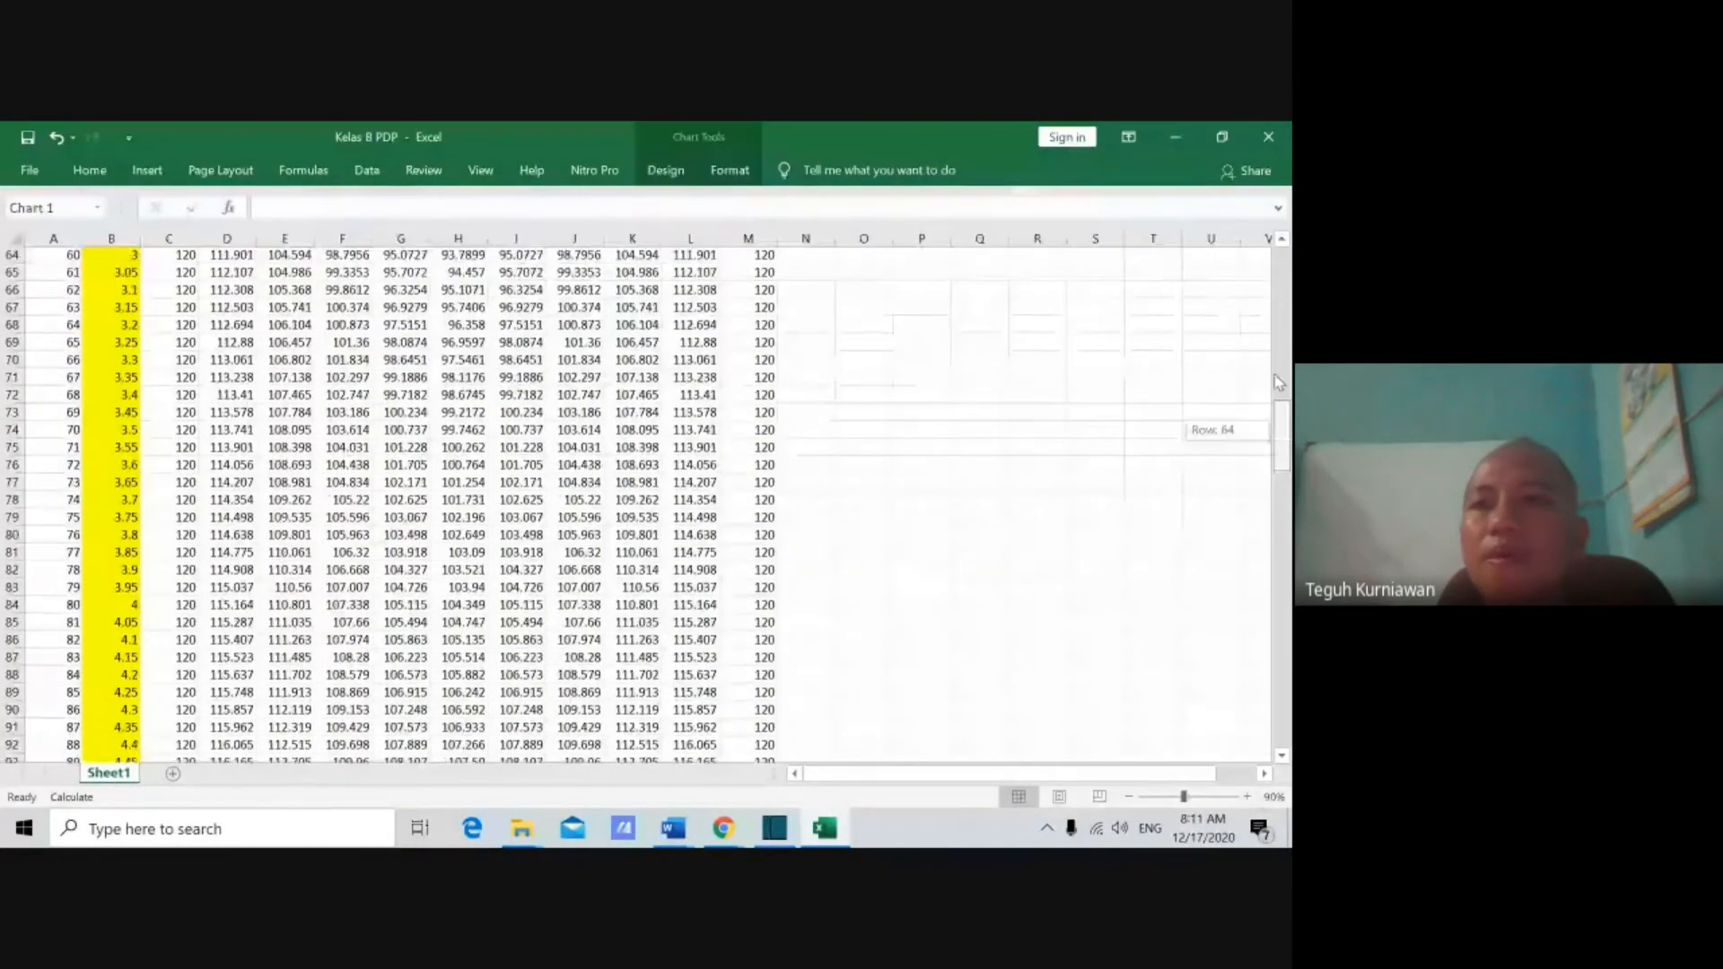
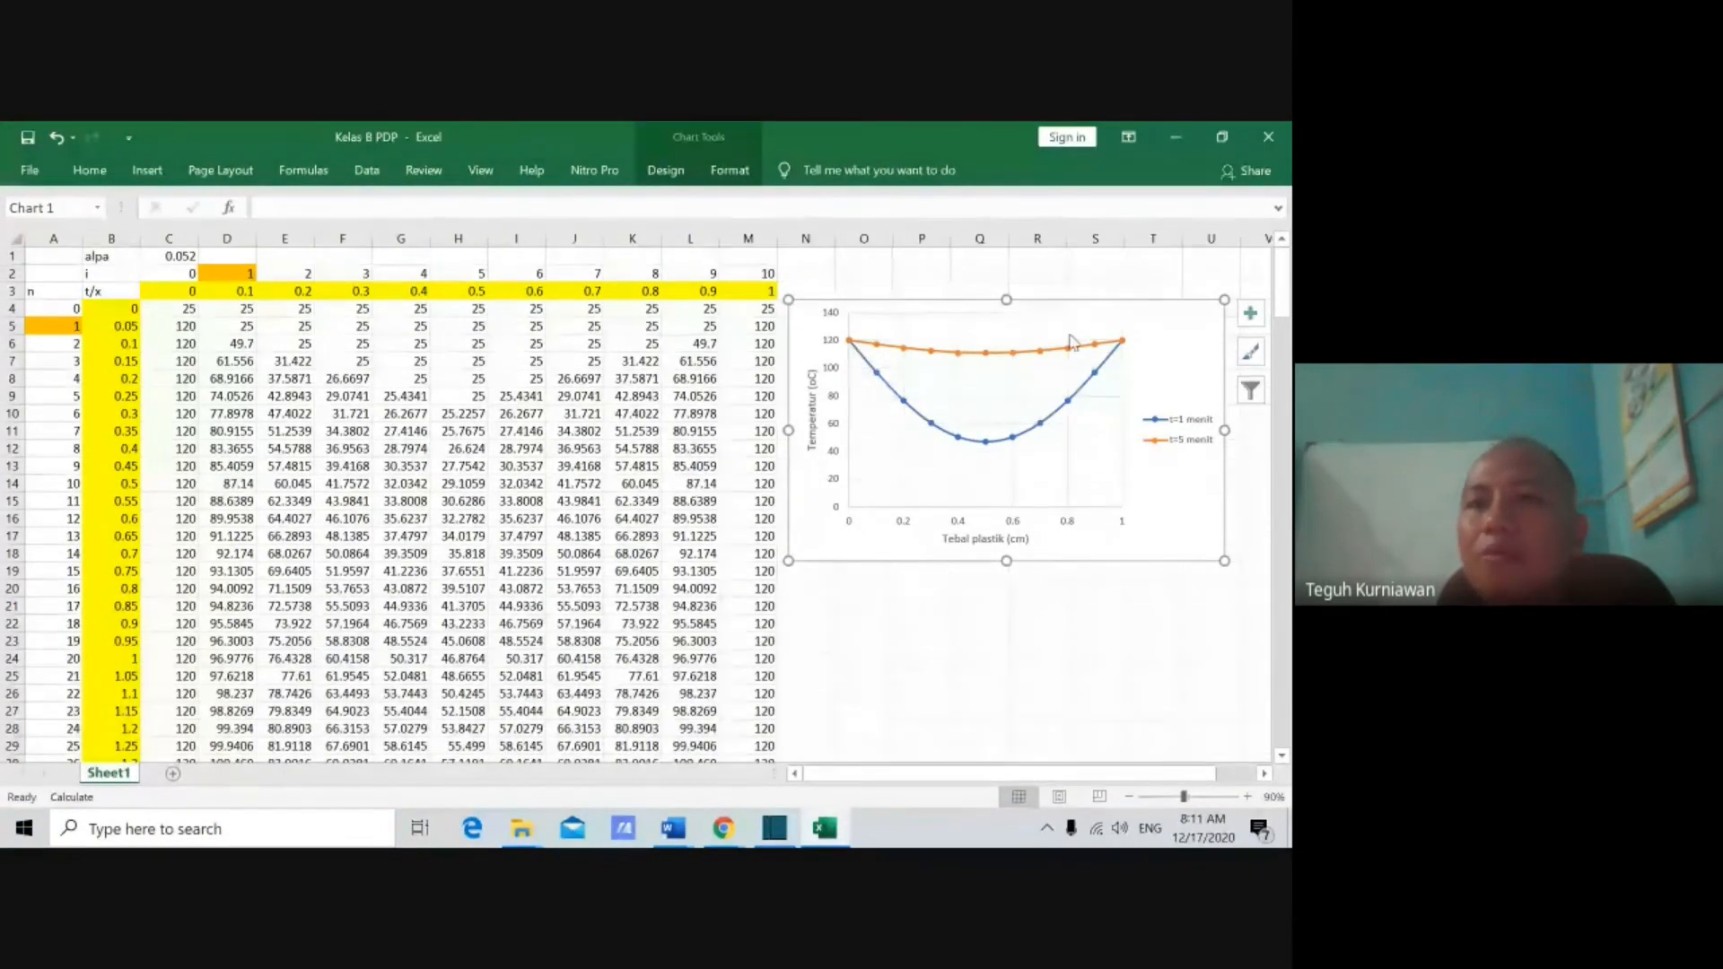
Step: Add a new series named "t=10 menit" to the chart's data source
{"action": "mouse_move", "coordinate": [1127, 350]}
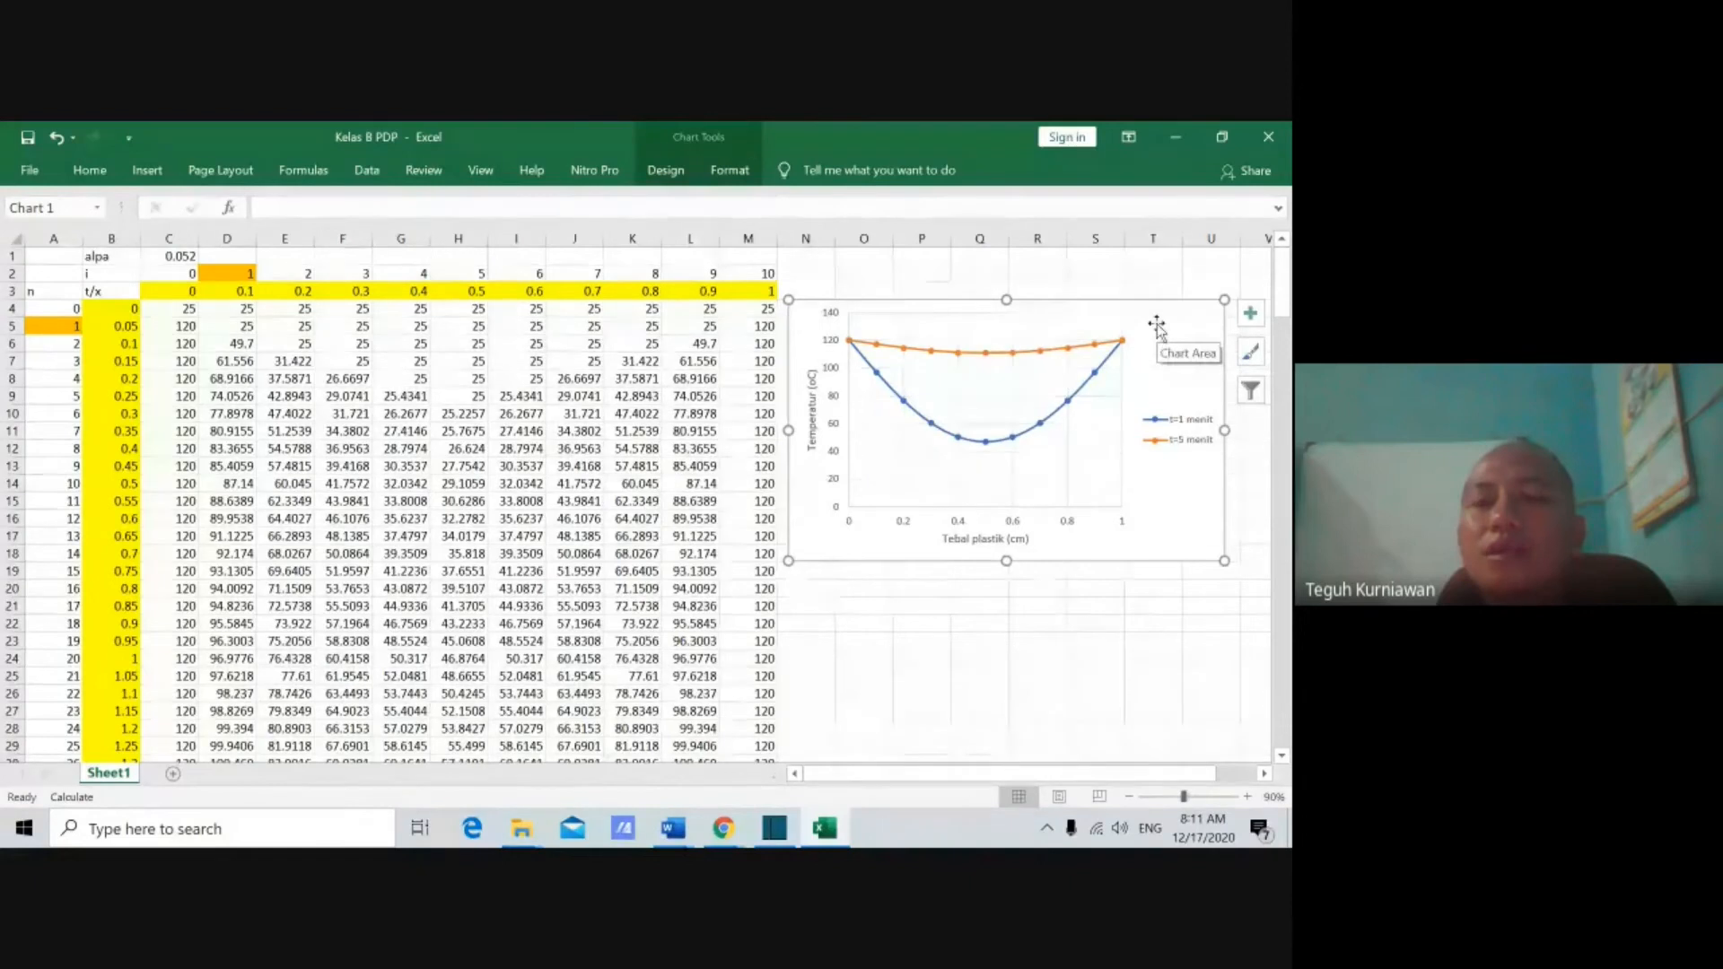
{"action": "right_click", "coordinate": [1176, 481]}
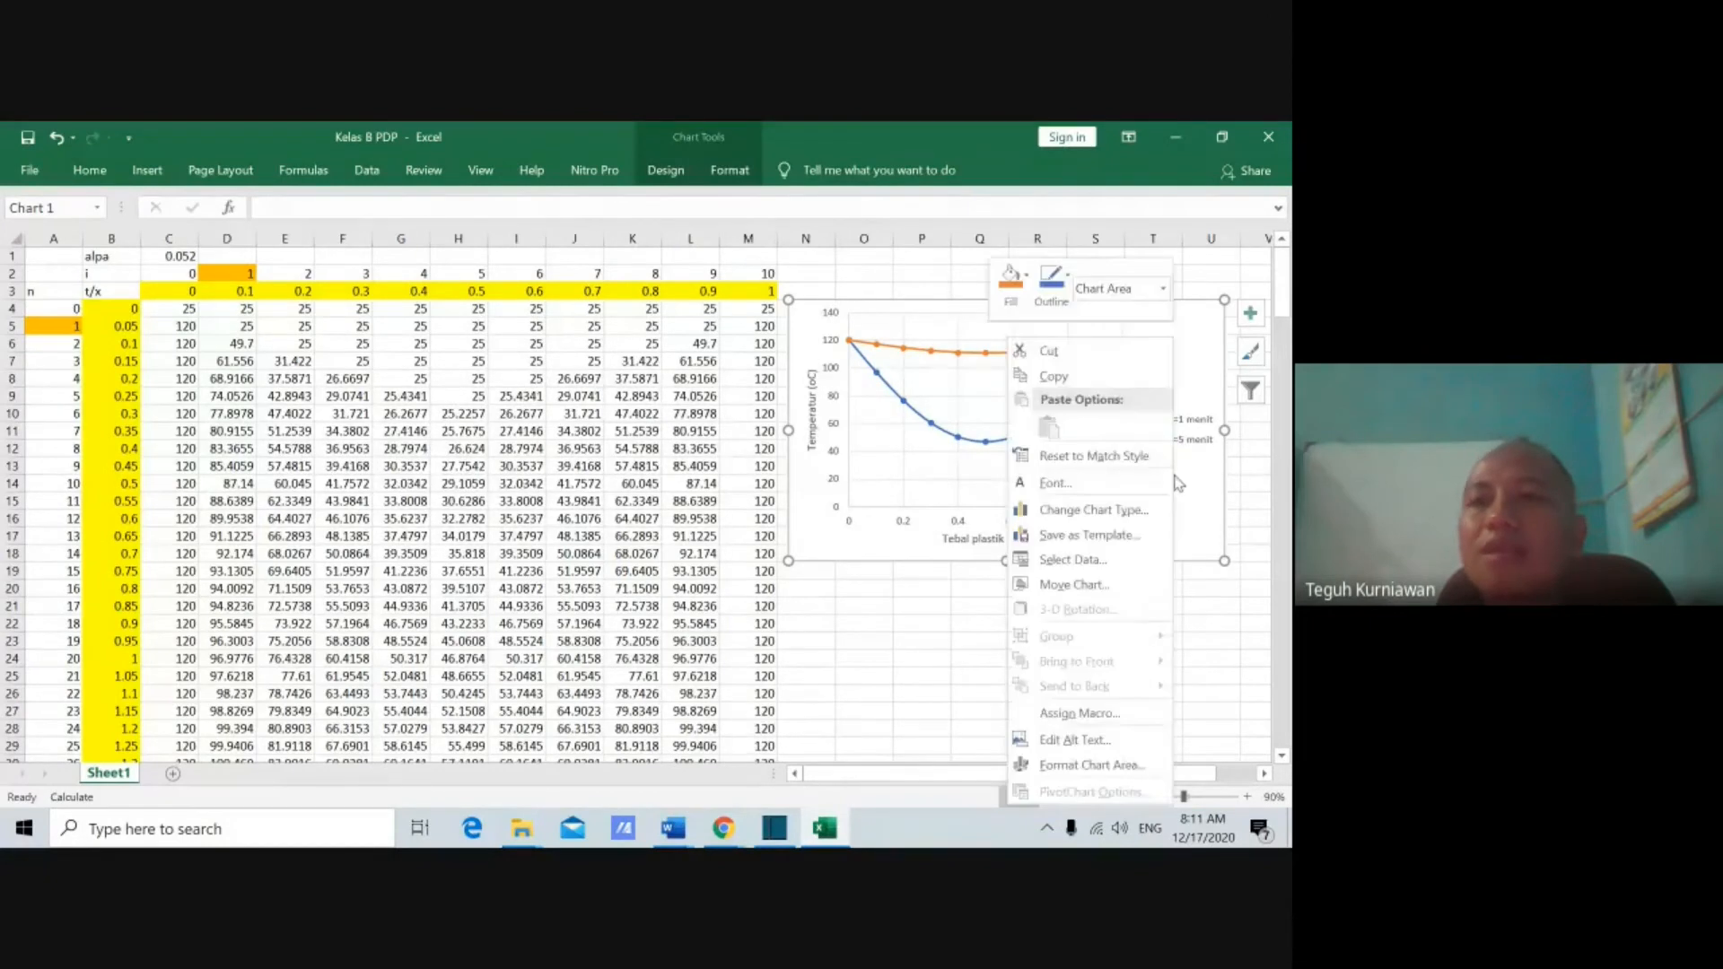
{"action": "left_click", "coordinate": [1084, 567]}
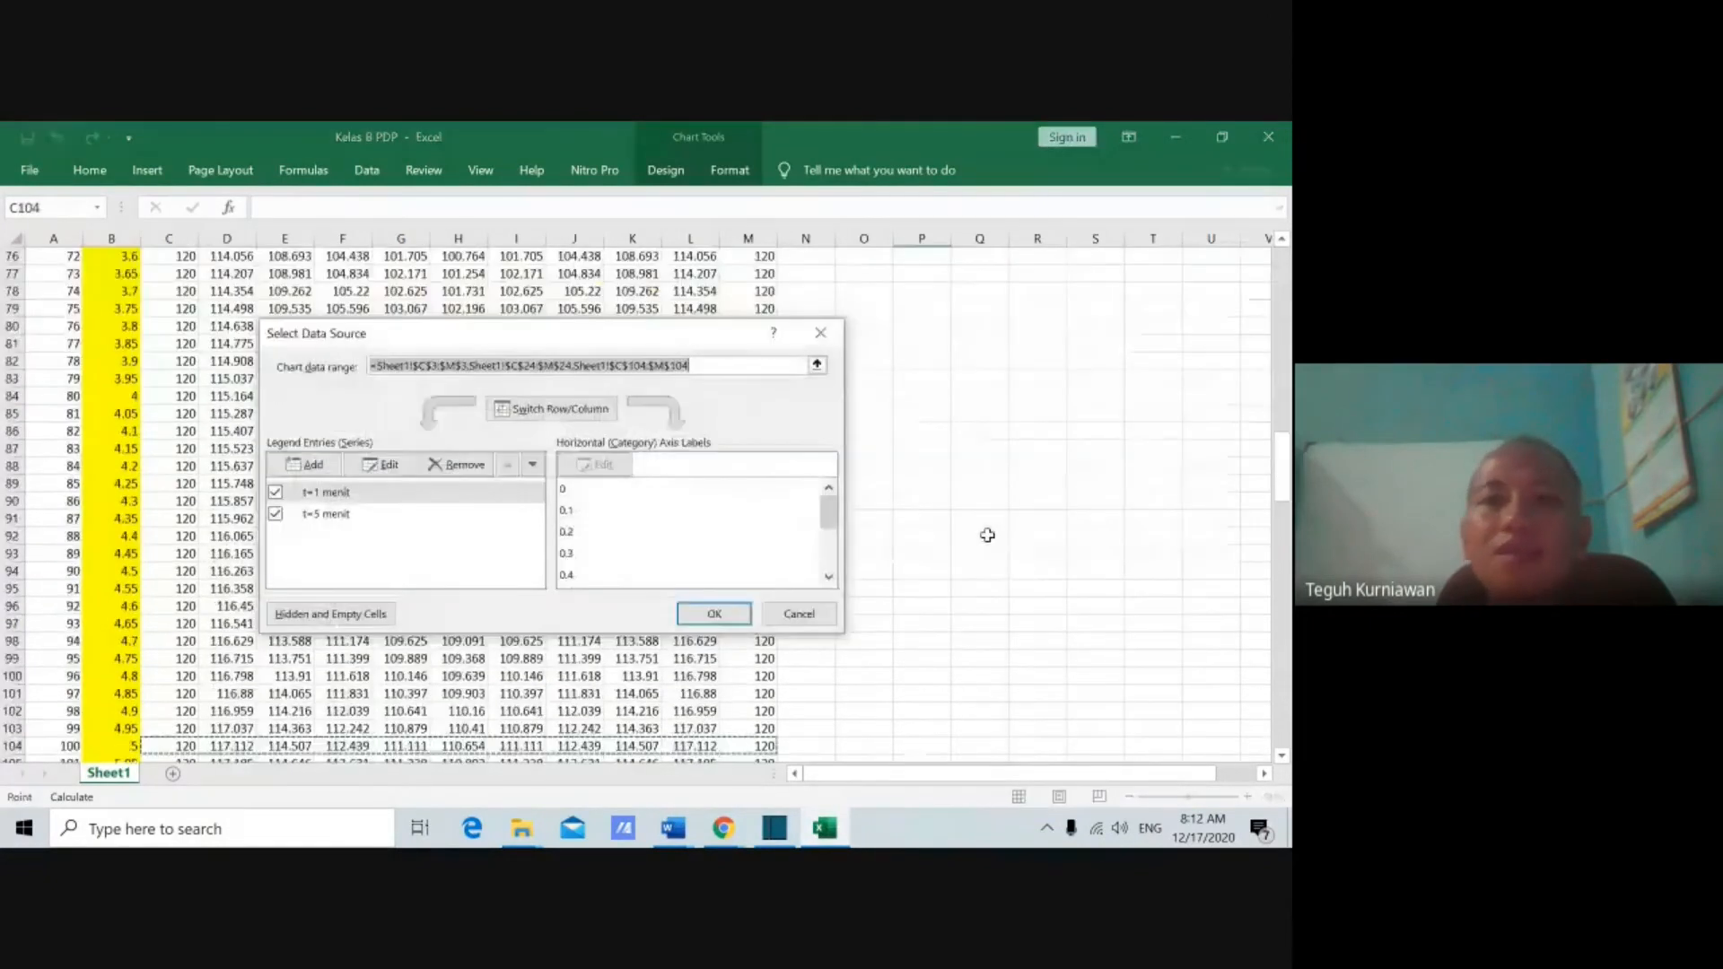
{"action": "left_click", "coordinate": [398, 463]}
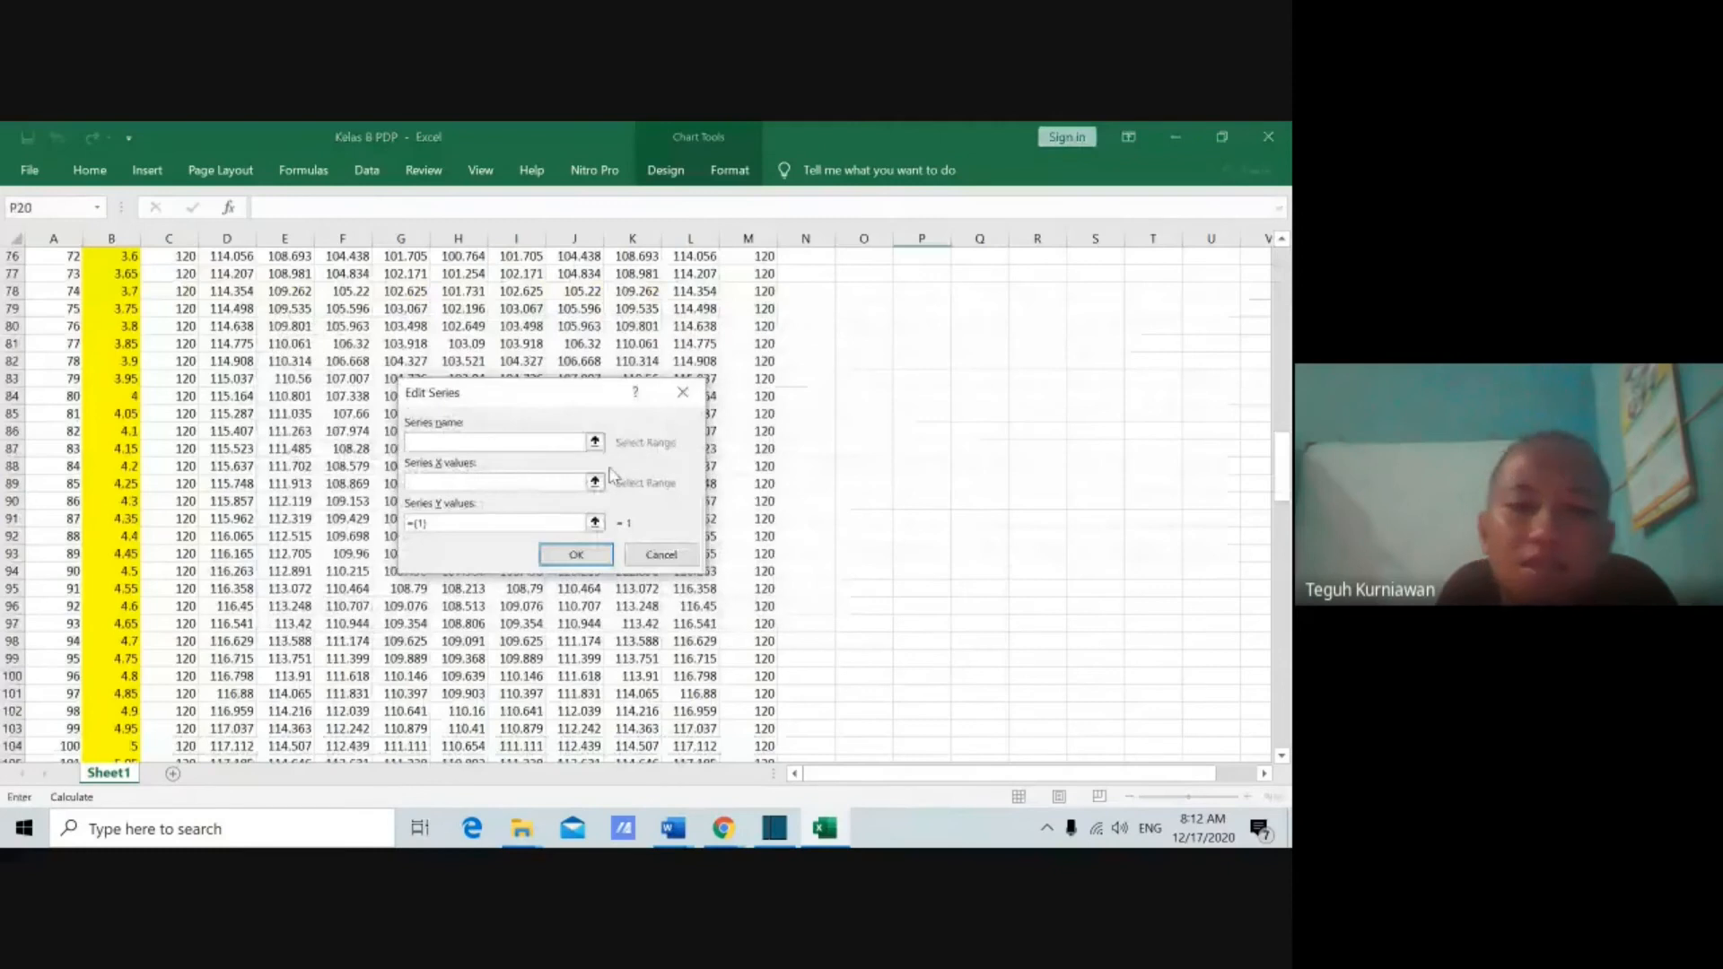
{"action": "type", "text": "t=10 menit"}
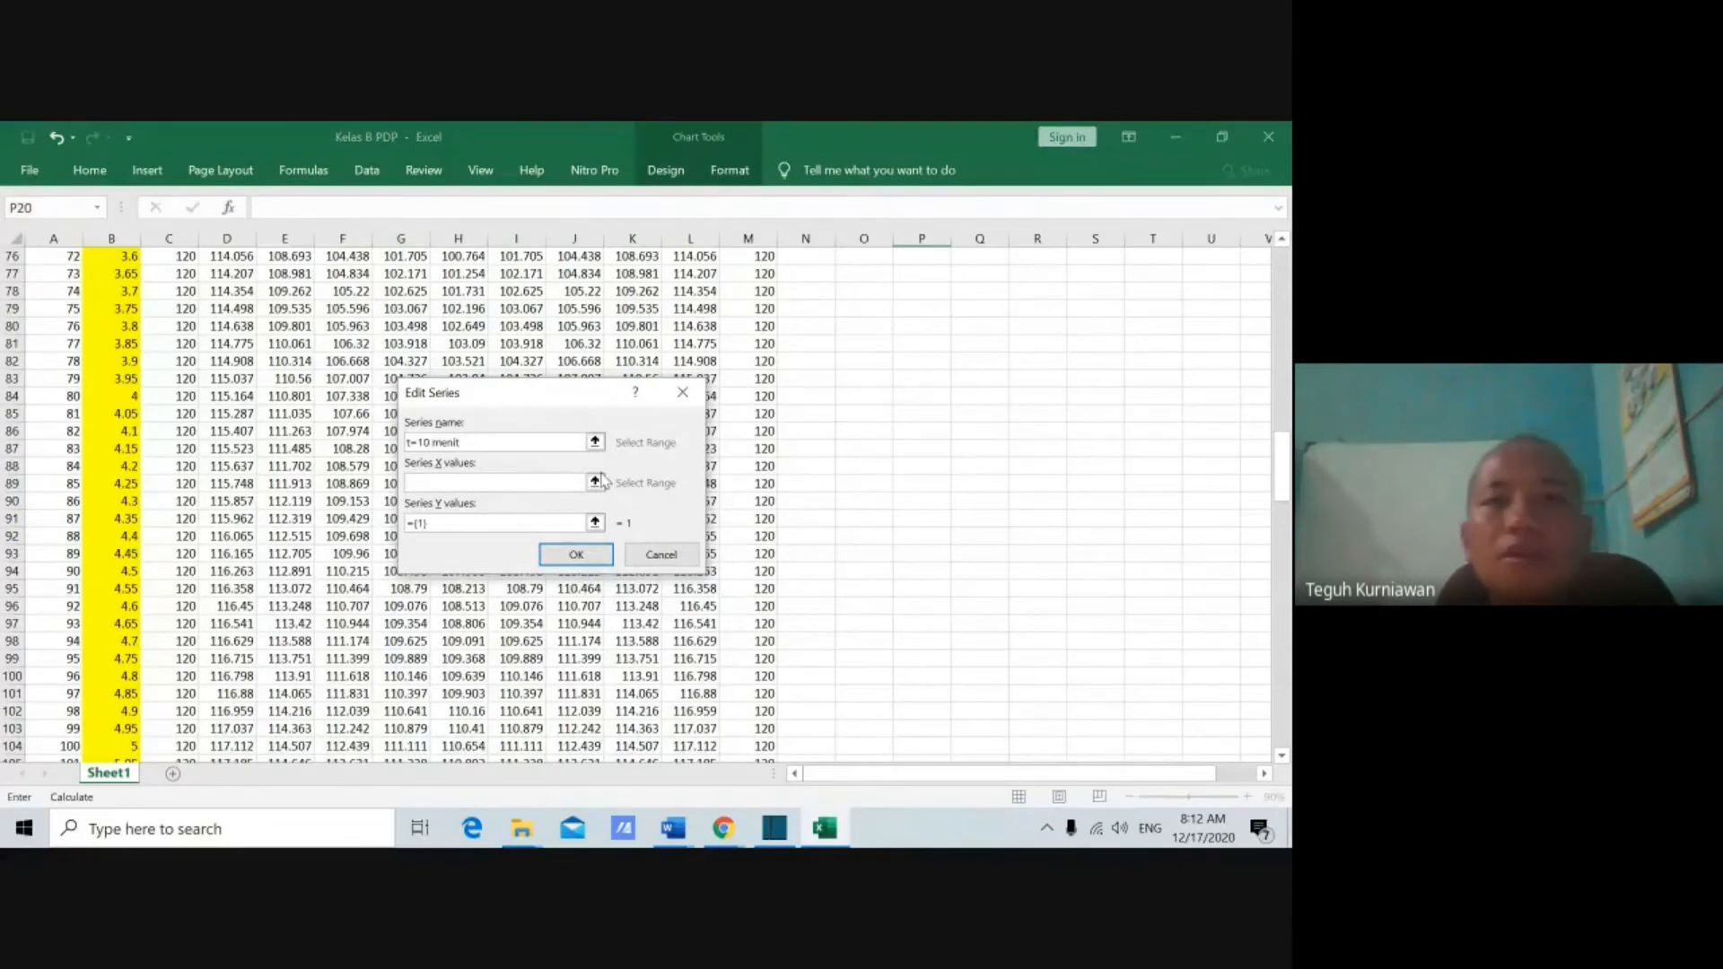
Step: Set the new series' X values to the thickness row, C3:M3
{"action": "left_click", "coordinate": [594, 482]}
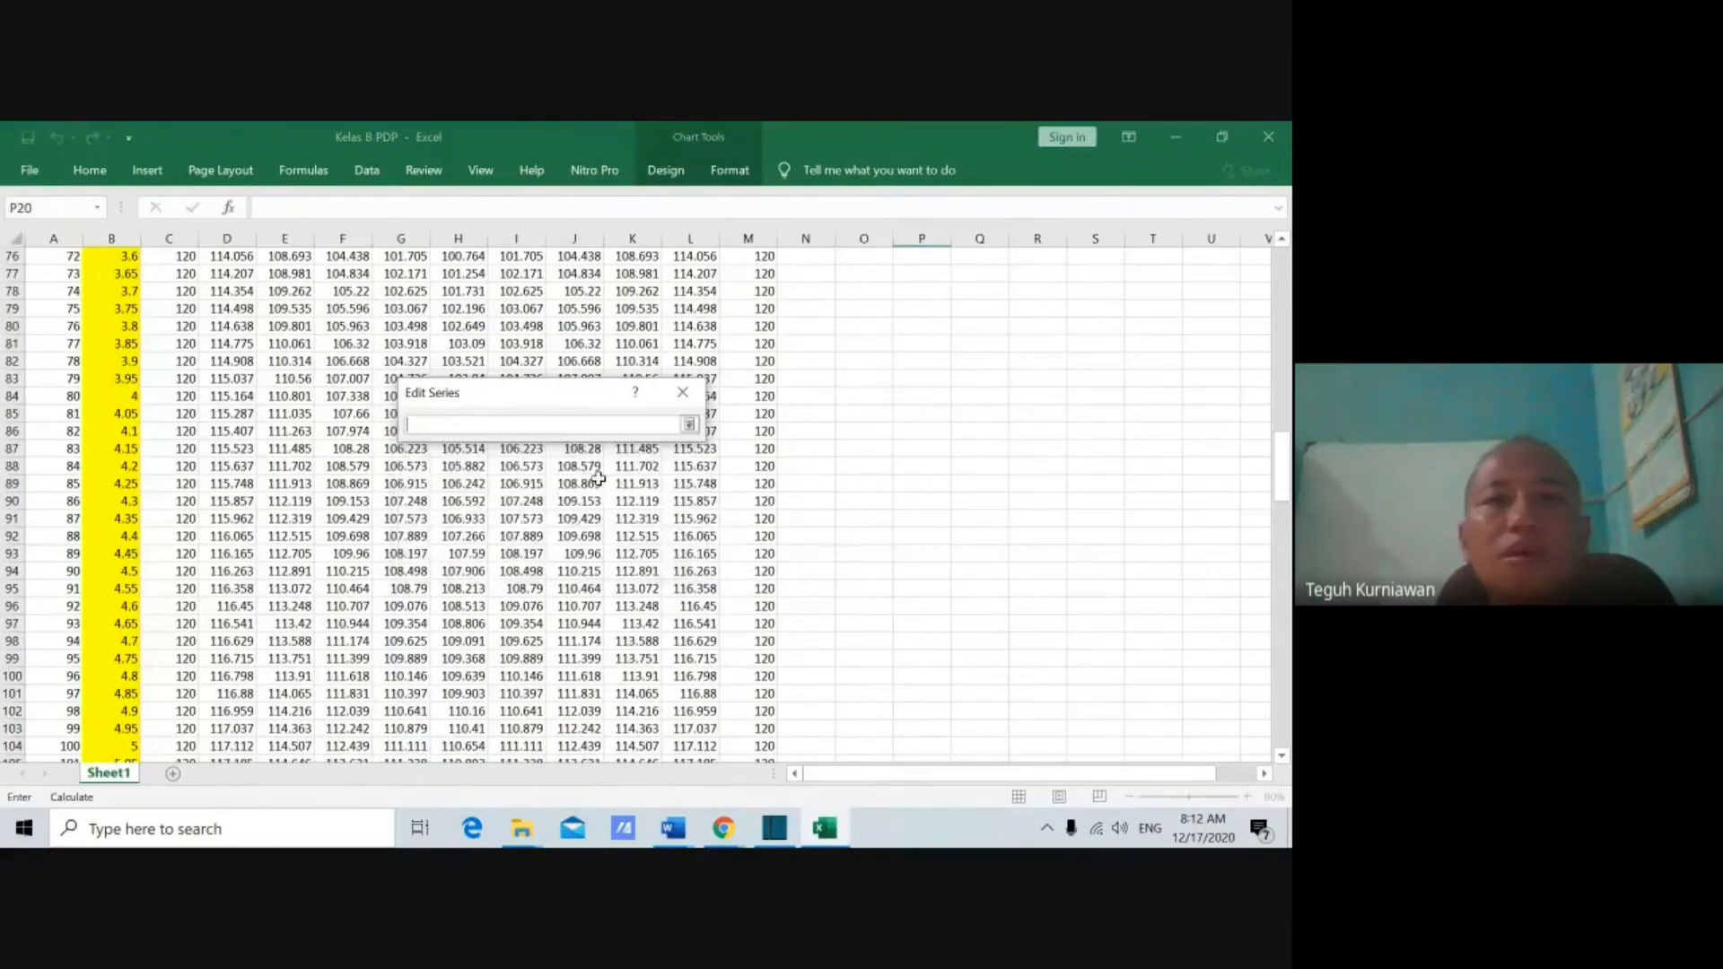
{"action": "scroll", "coordinate": [599, 480], "scroll_direction": "down", "scroll_amount": 10}
{"action": "scroll", "coordinate": [628, 493], "scroll_direction": "up", "scroll_amount": 14}
{"action": "scroll", "coordinate": [684, 260], "scroll_direction": "up", "scroll_amount": 20}
{"action": "left_click_drag", "start_coordinate": [199, 288], "coordinate": [724, 287]}
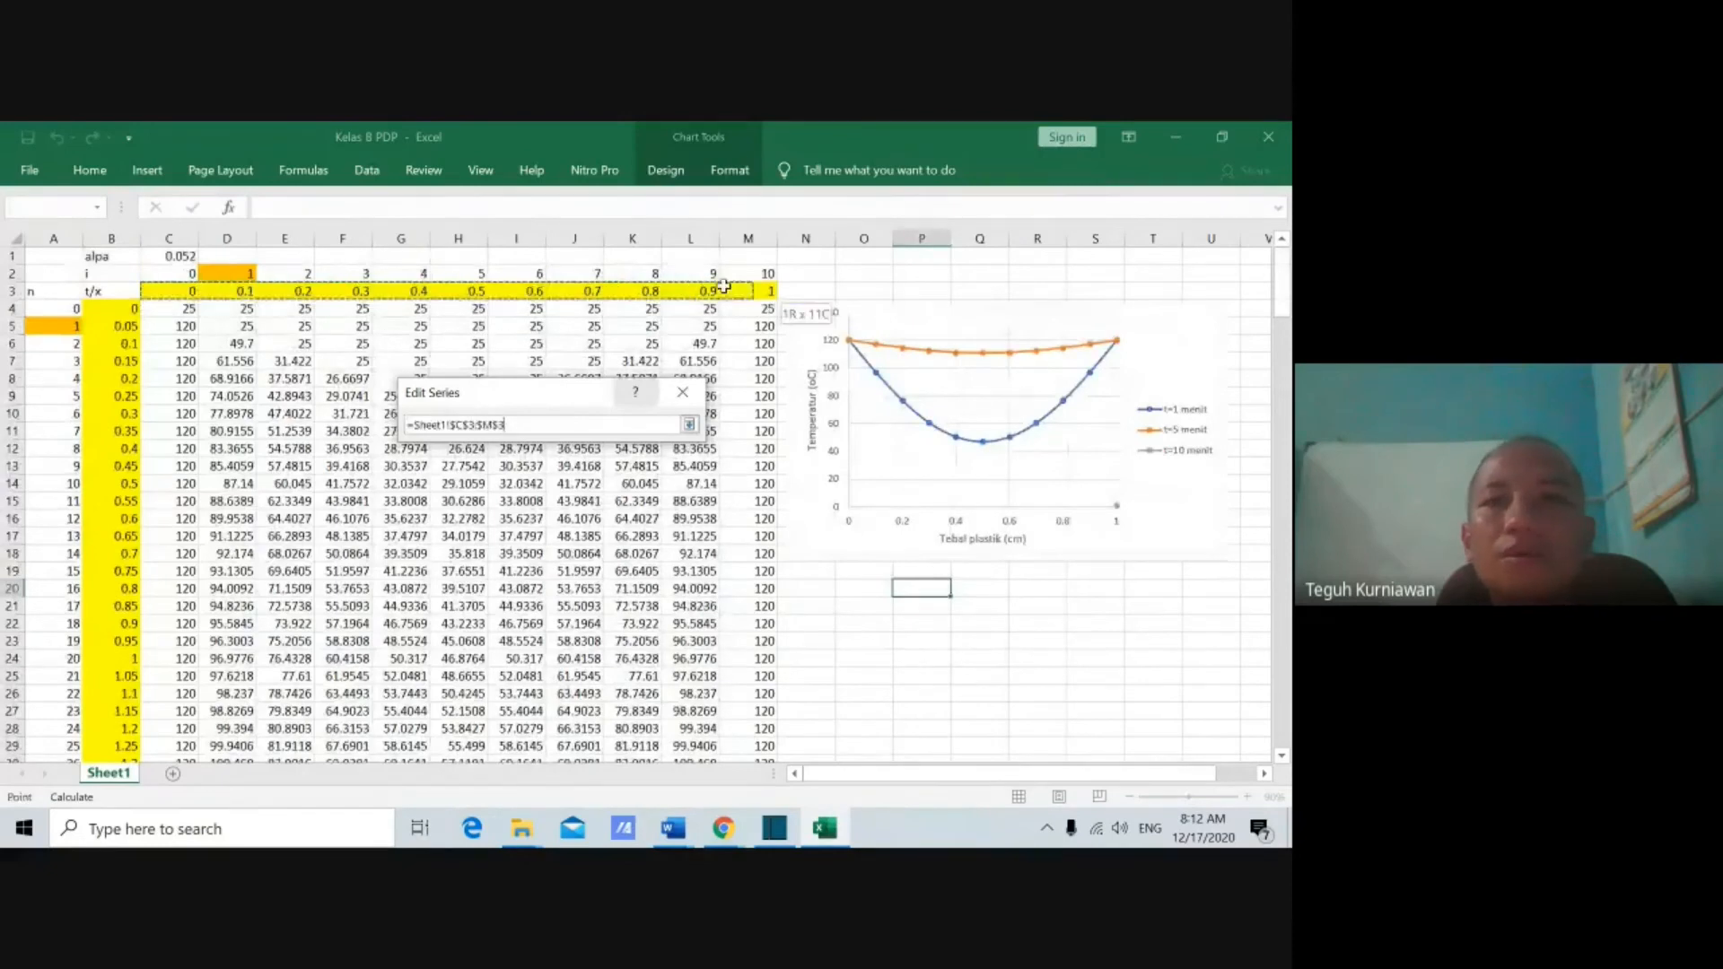
{"action": "left_click", "coordinate": [688, 425]}
Step: Set the new series' Y values to the t = 10 row, C204:M204, apply the data source changes, and deselect the chart
{"action": "left_click", "coordinate": [595, 523]}
{"action": "left_click", "coordinate": [595, 523]}
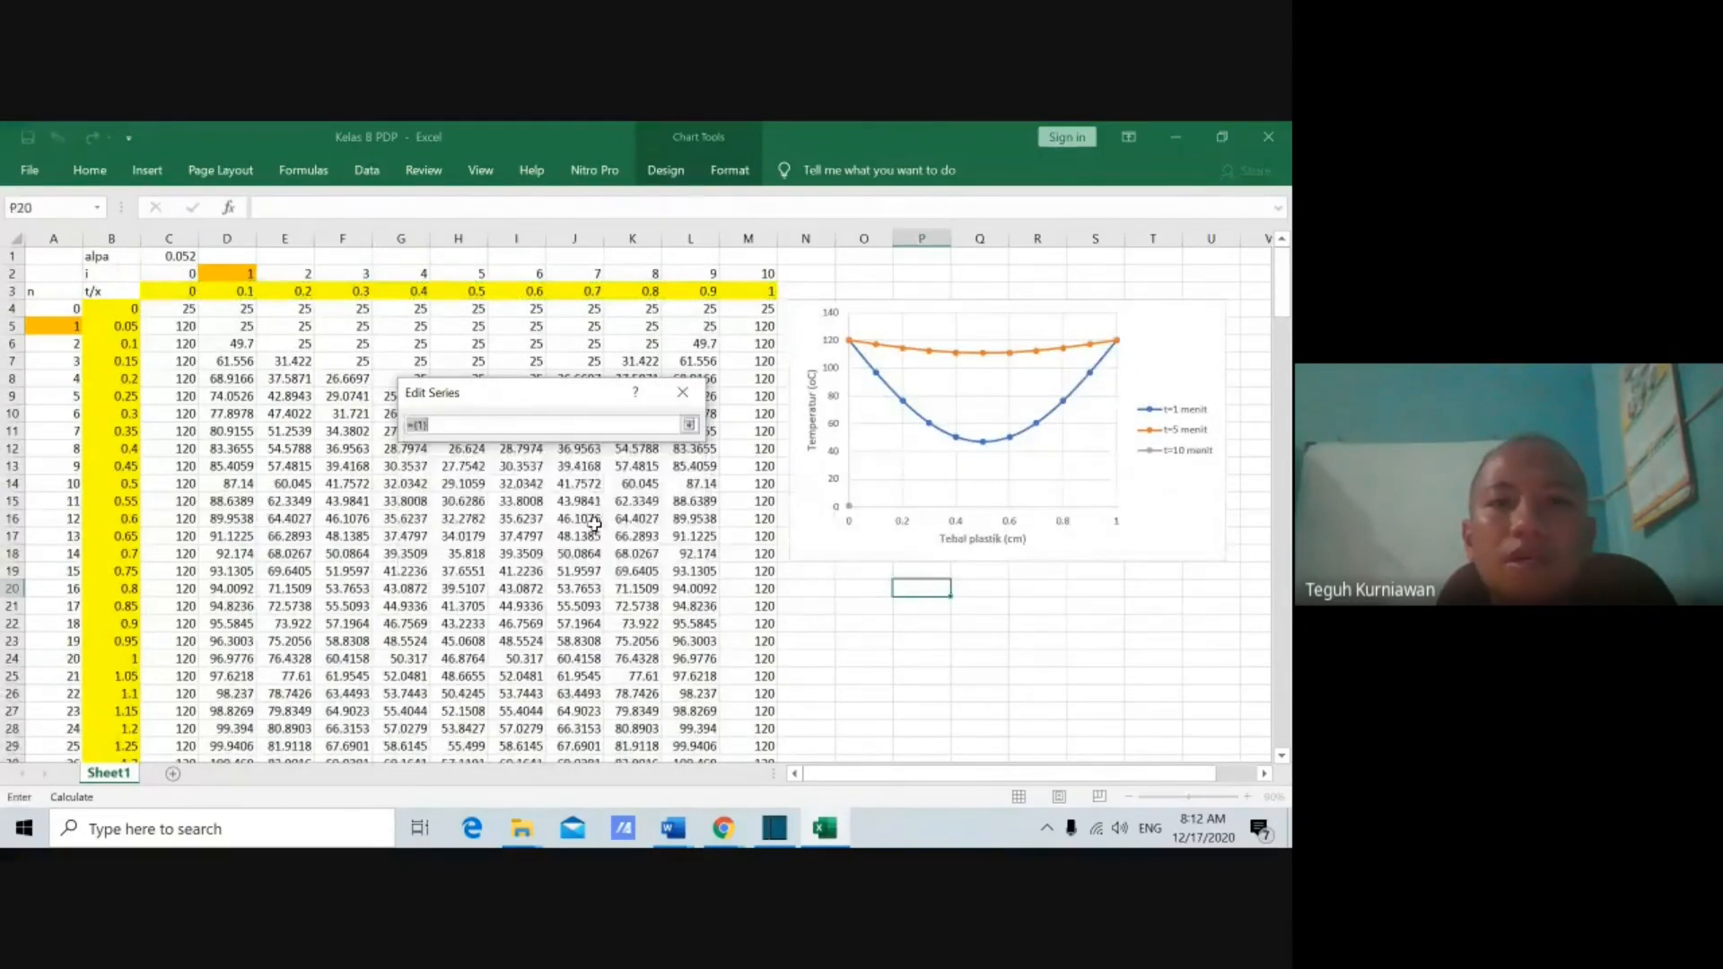
{"action": "left_click_drag", "start_coordinate": [1282, 285], "coordinate": [1289, 736]}
{"action": "left_click_drag", "start_coordinate": [186, 748], "coordinate": [741, 706]}
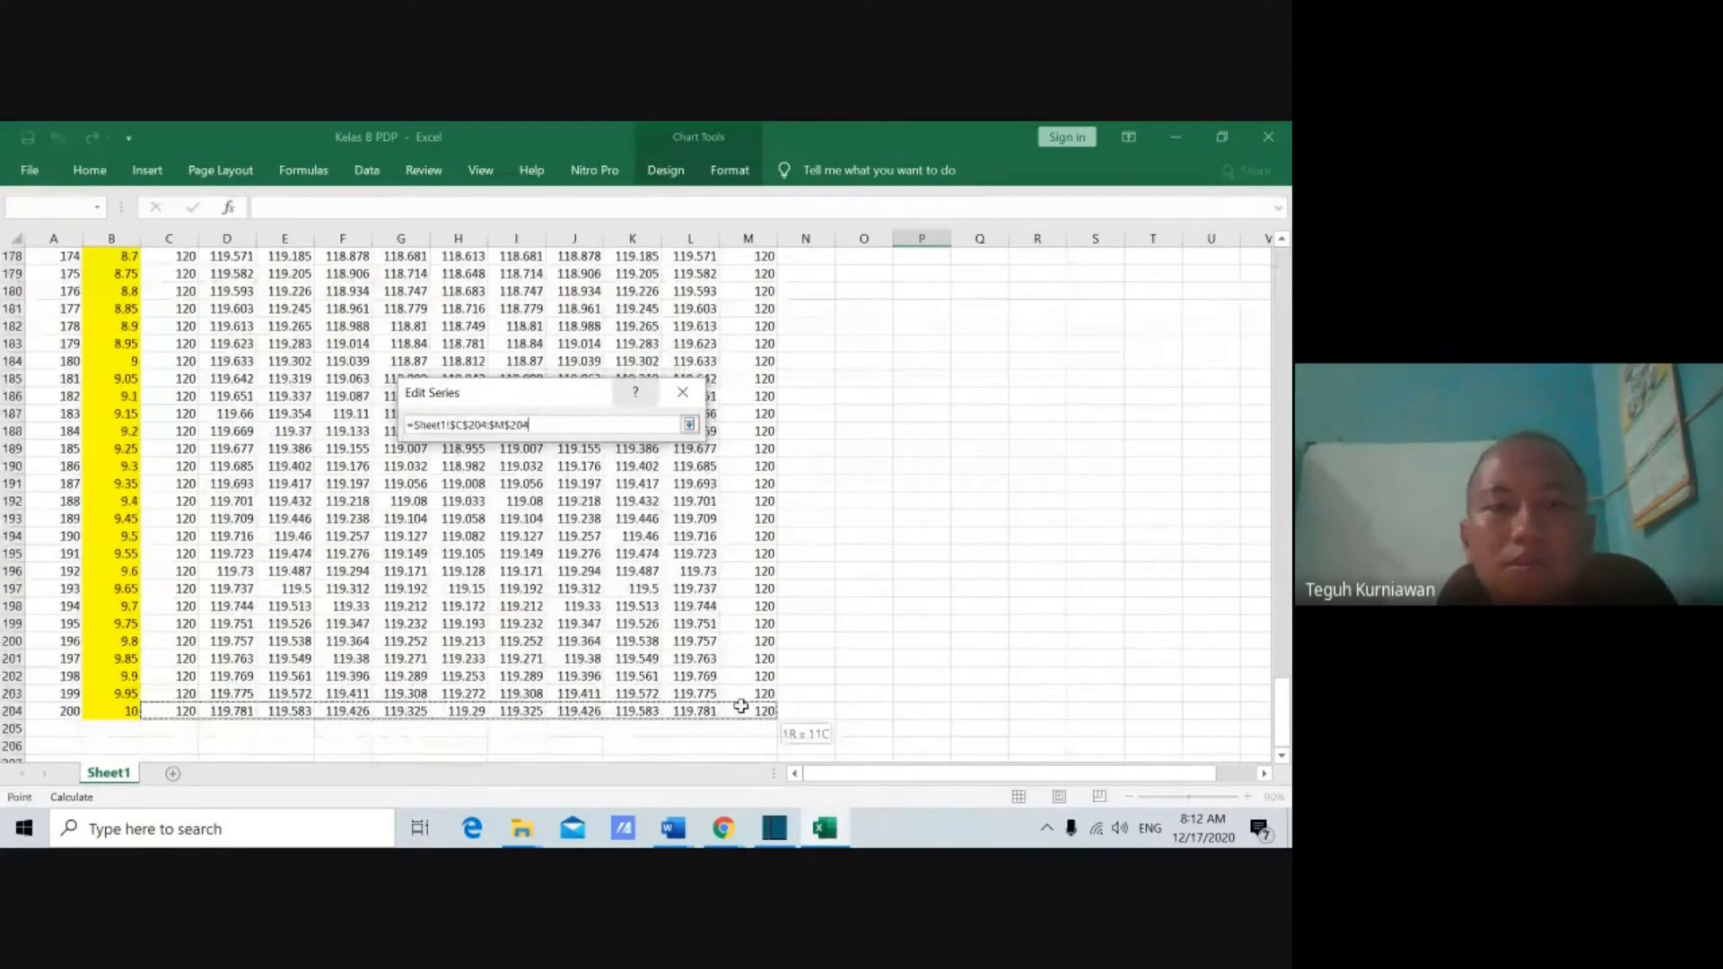
{"action": "left_click", "coordinate": [688, 425]}
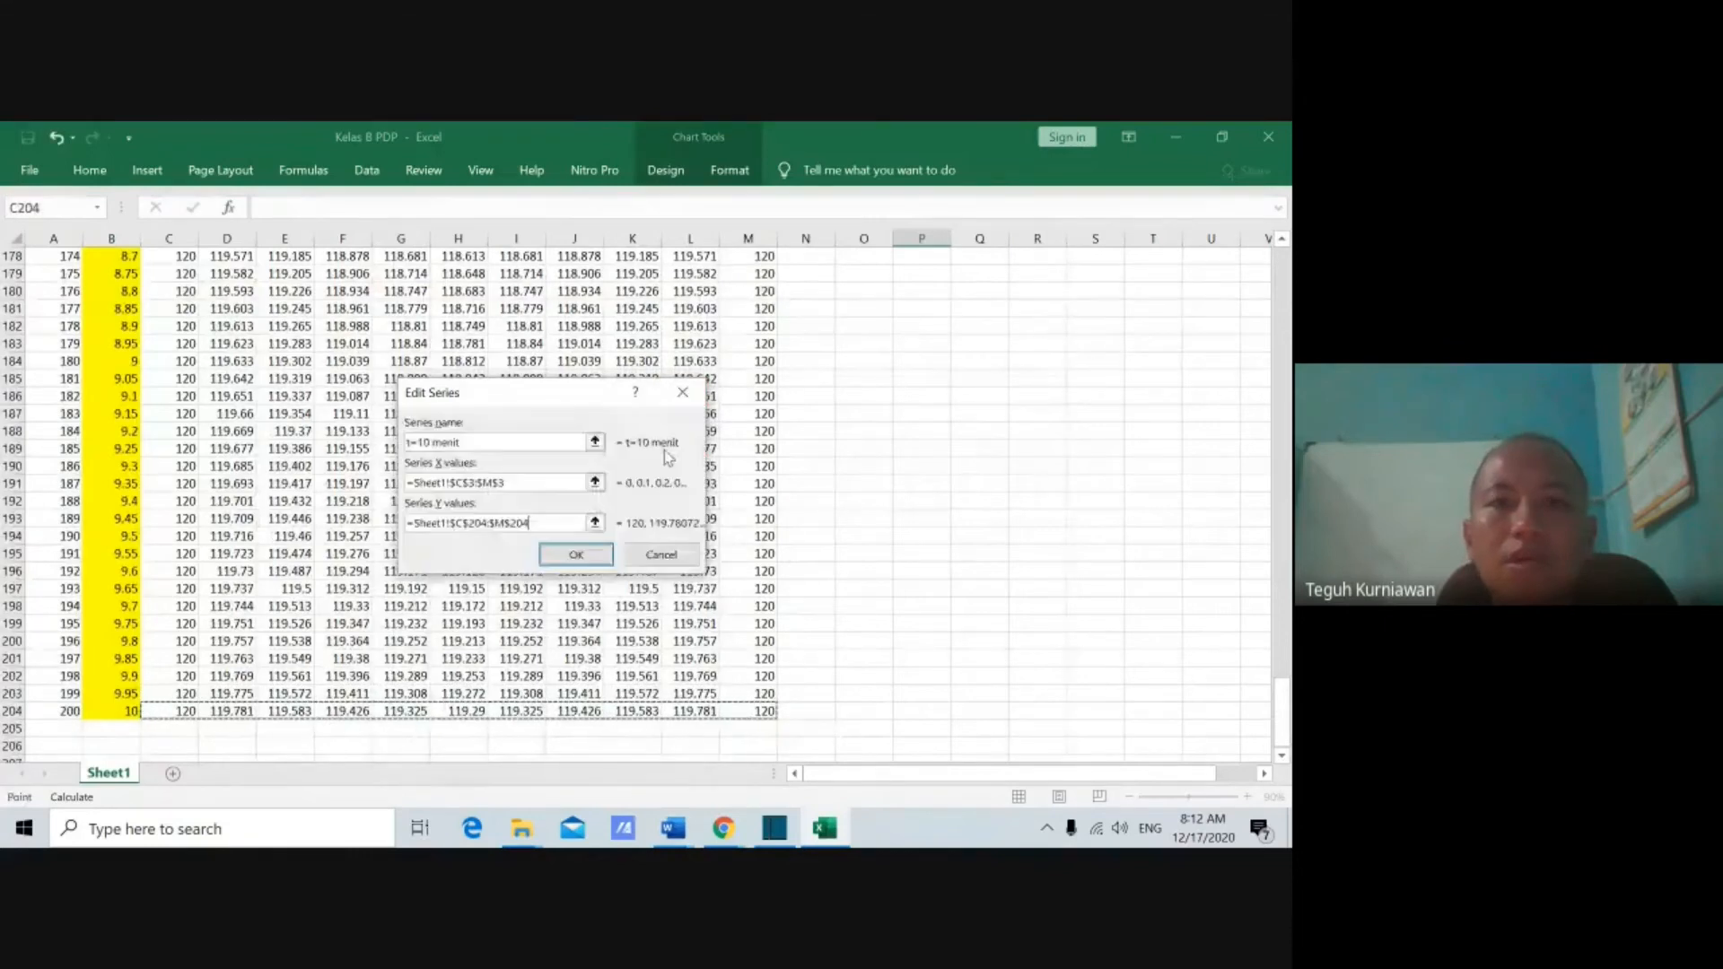
{"action": "left_click", "coordinate": [576, 554]}
{"action": "left_click", "coordinate": [715, 613]}
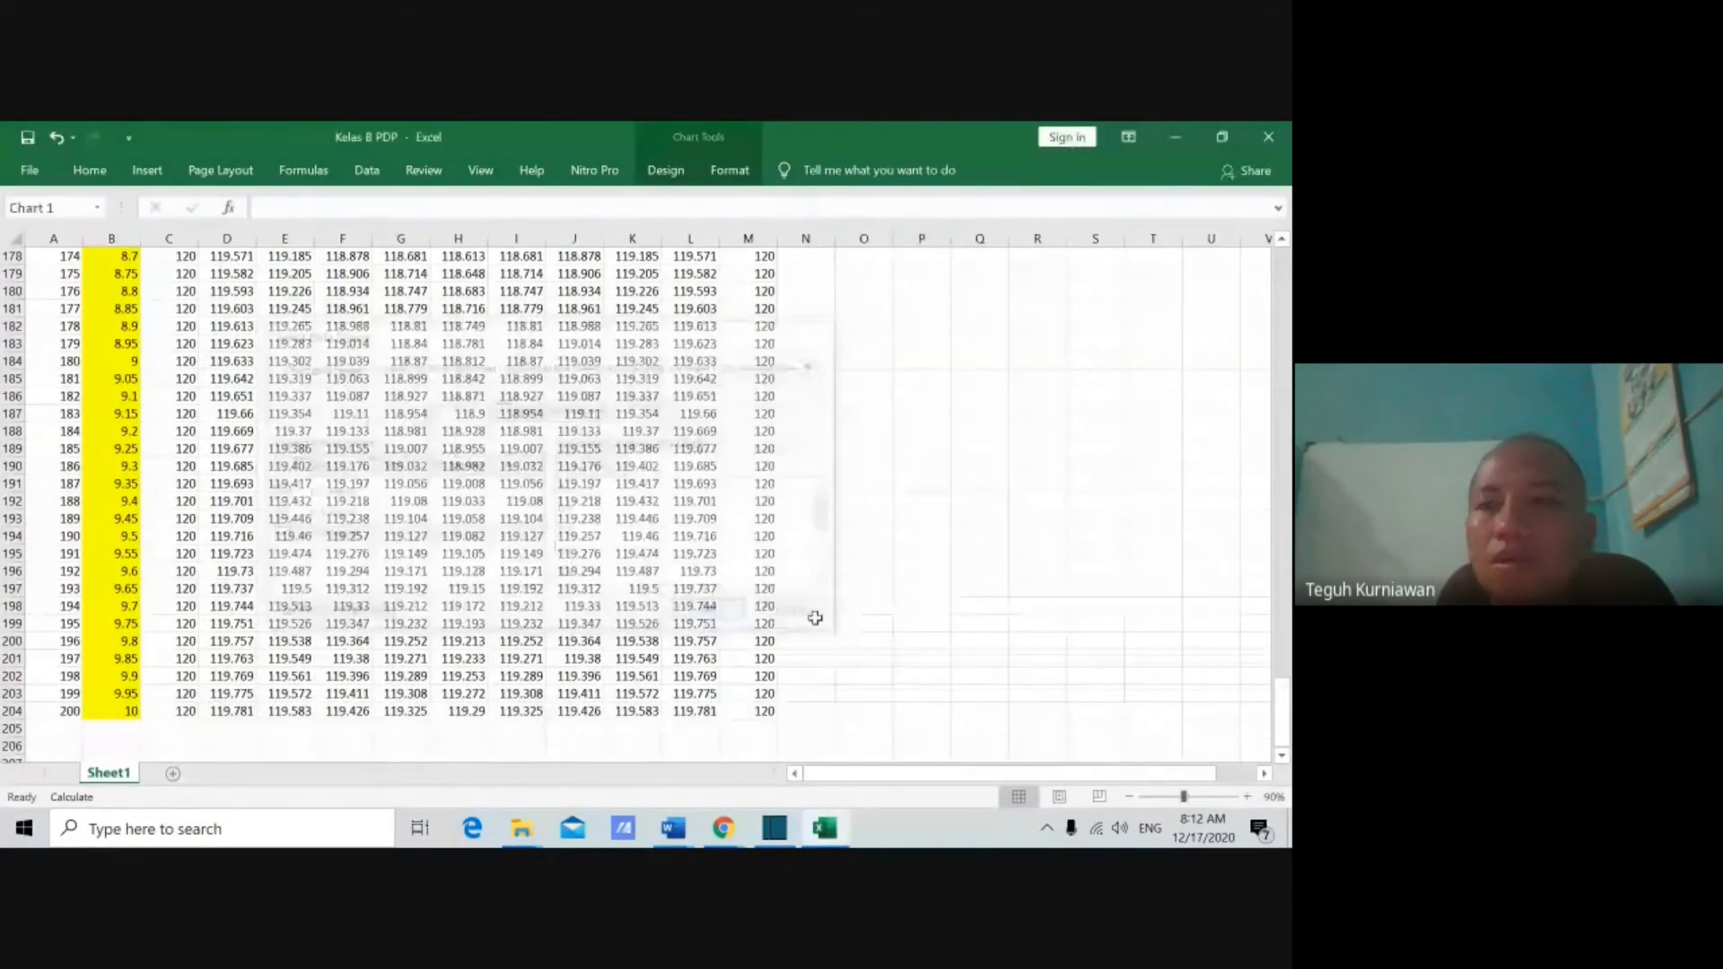
{"action": "left_click_drag", "start_coordinate": [1282, 722], "coordinate": [1286, 287]}
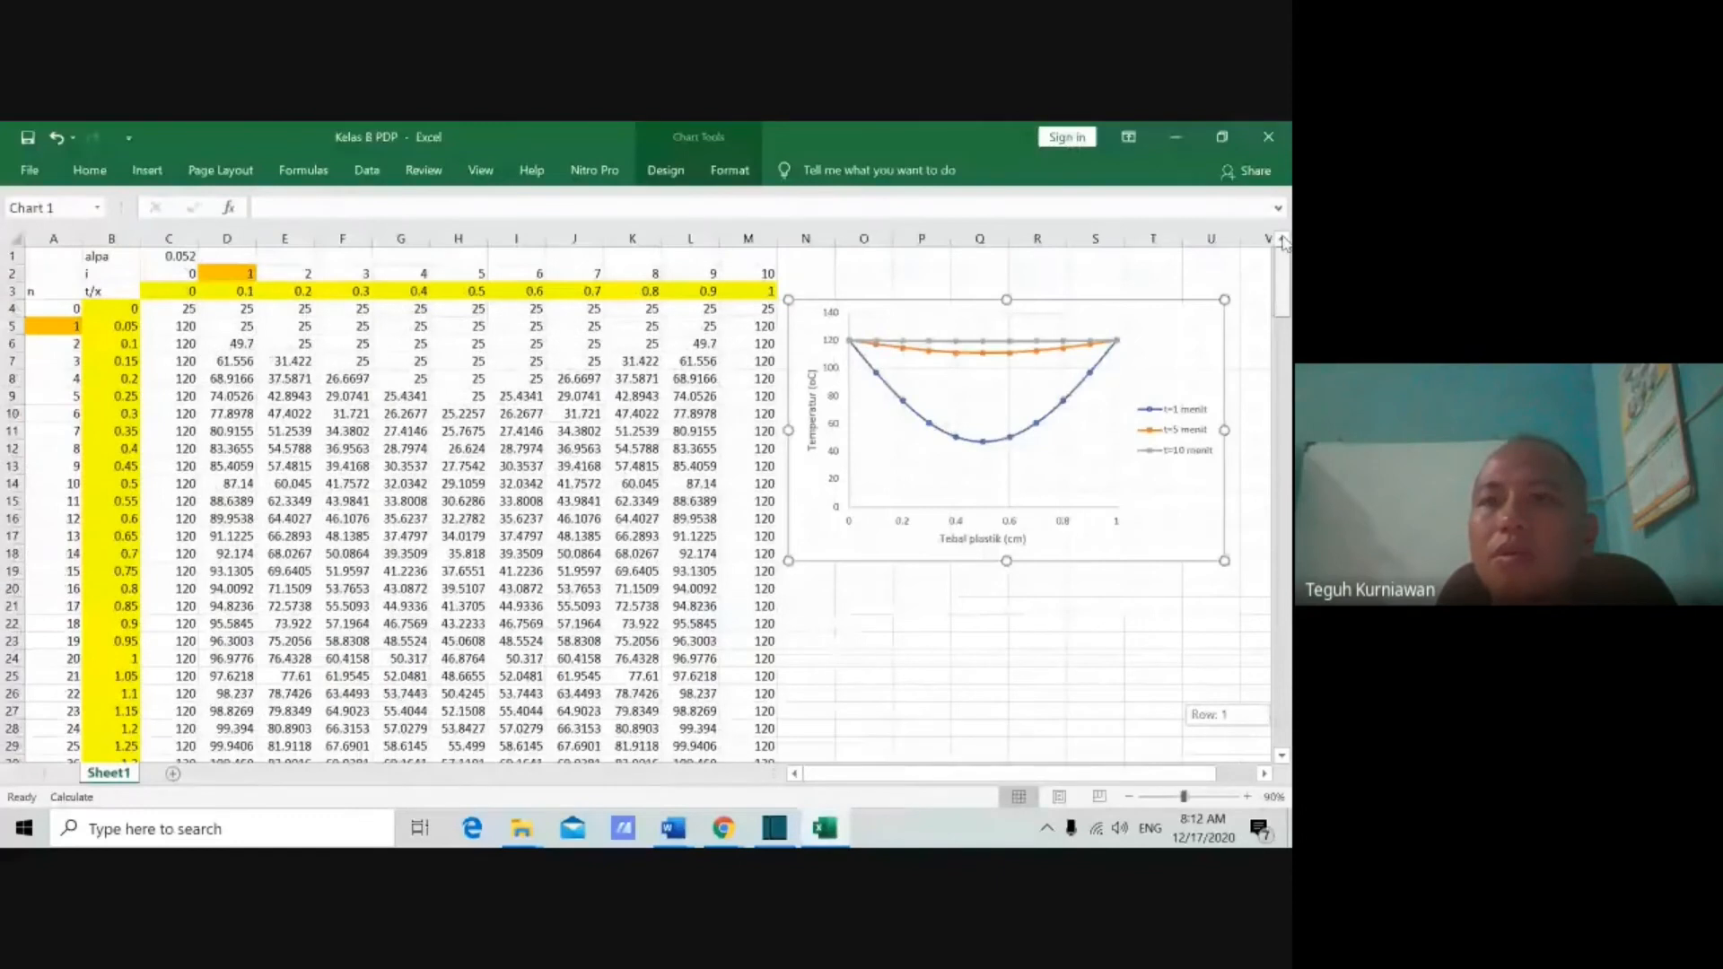
{"action": "left_click", "coordinate": [1158, 605]}
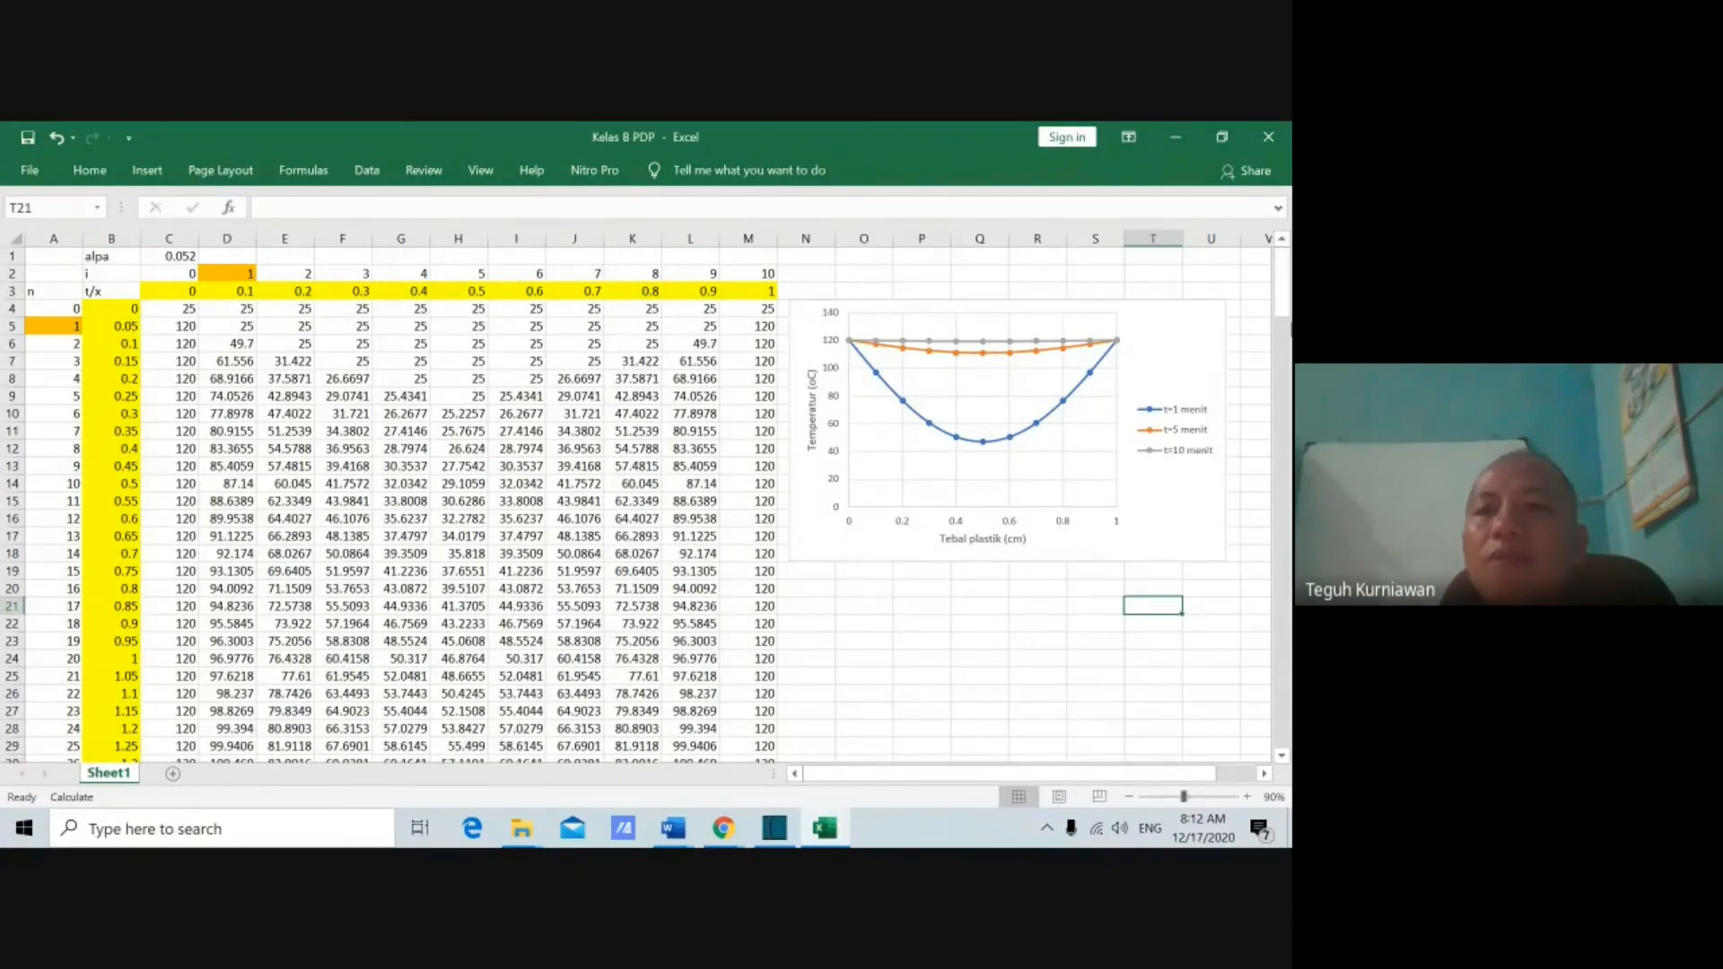
Step: Calculate the average temperature of the t = 10 row, C204:M204, in cell O204
{"action": "left_click_drag", "start_coordinate": [1289, 287], "coordinate": [1287, 719]}
{"action": "scroll", "coordinate": [1082, 694], "scroll_direction": "down", "scroll_amount": 1}
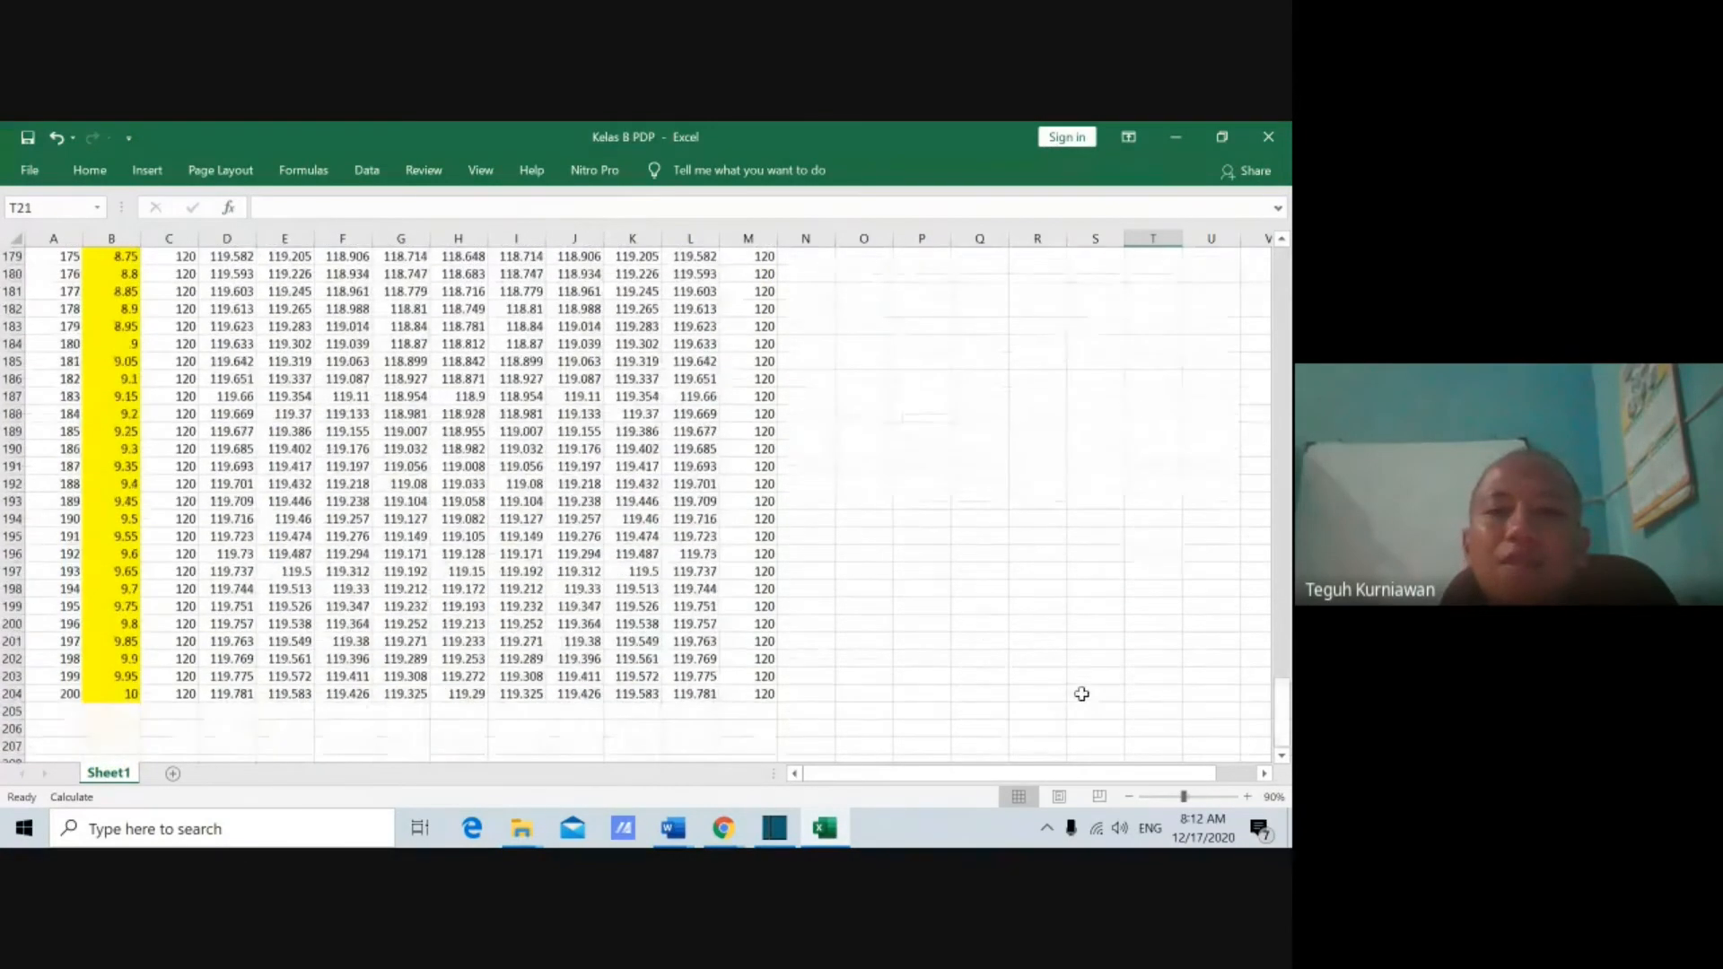
{"action": "left_click", "coordinate": [818, 694]}
{"action": "left_click", "coordinate": [847, 693]}
{"action": "type", "text": "=av"}
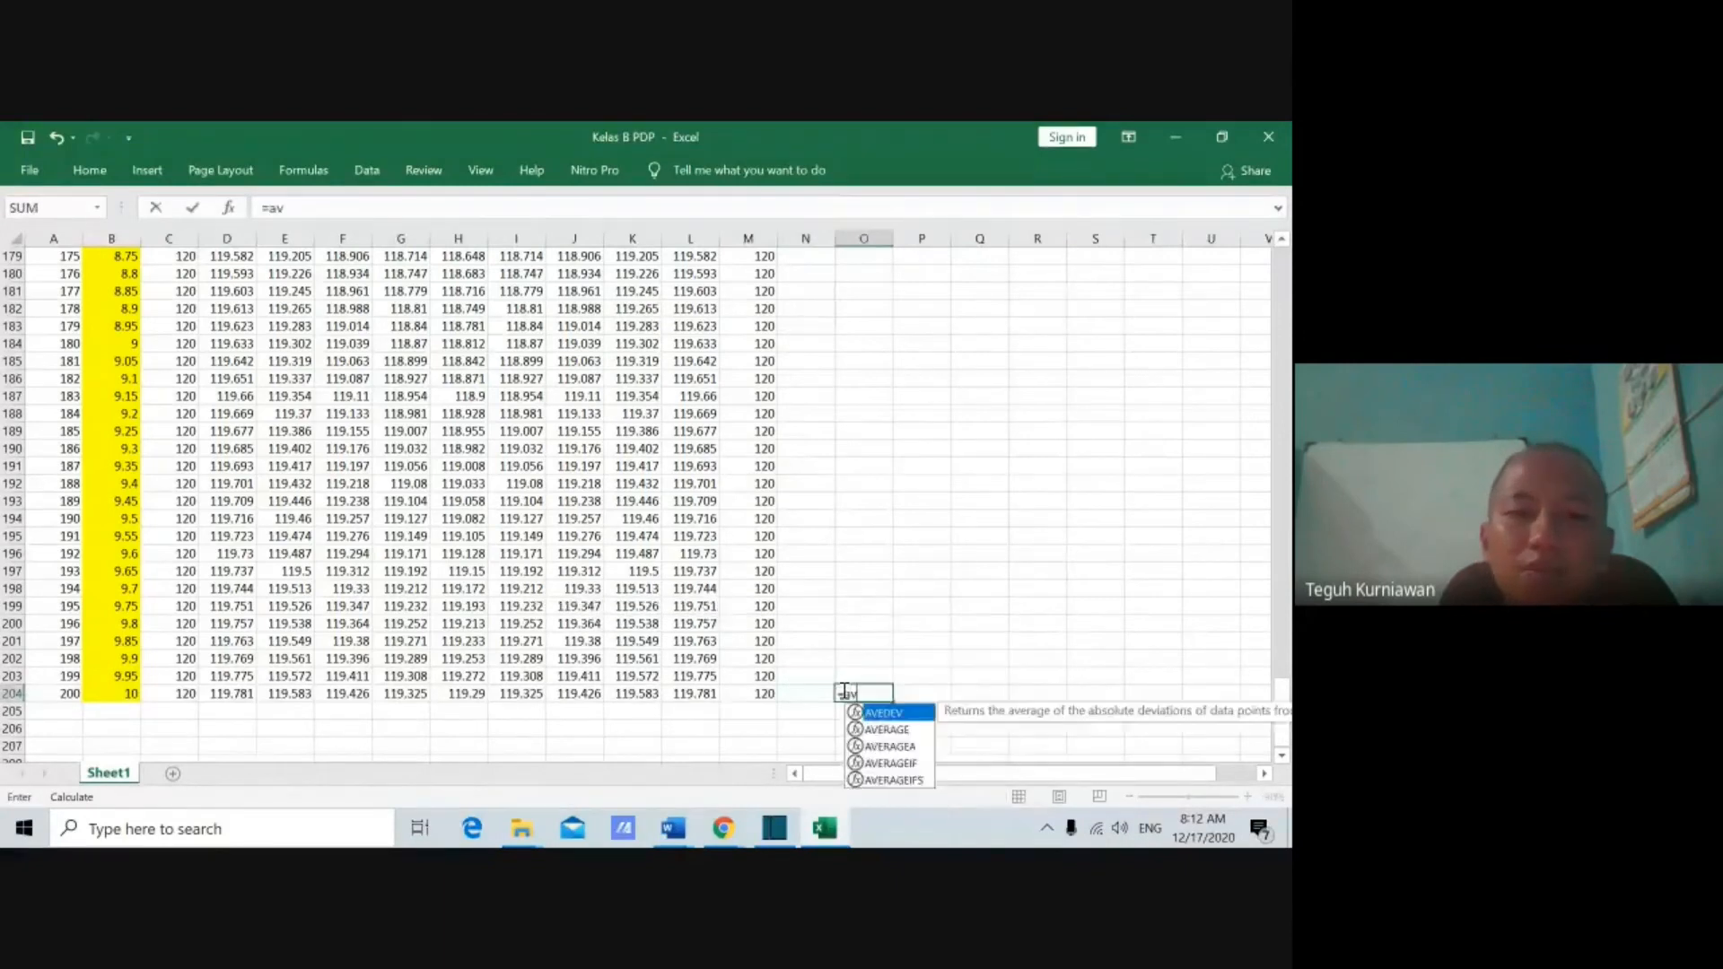
{"action": "type", "text": "erage("}
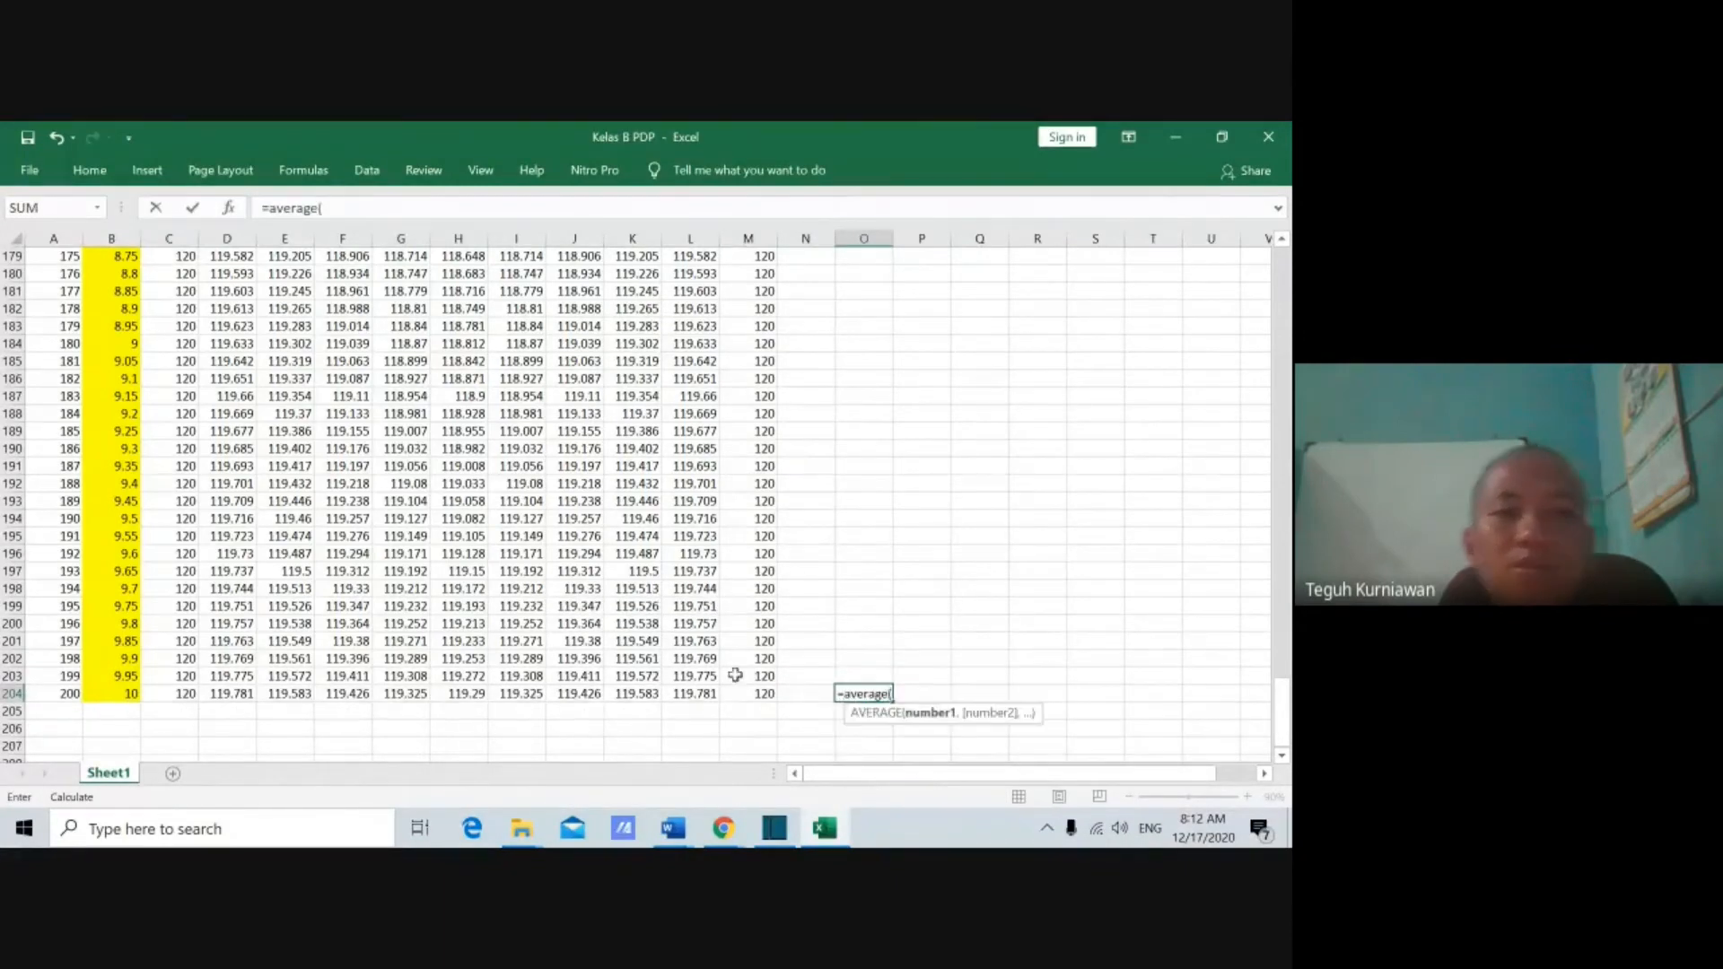
{"action": "left_click_drag", "start_coordinate": [161, 698], "coordinate": [754, 691]}
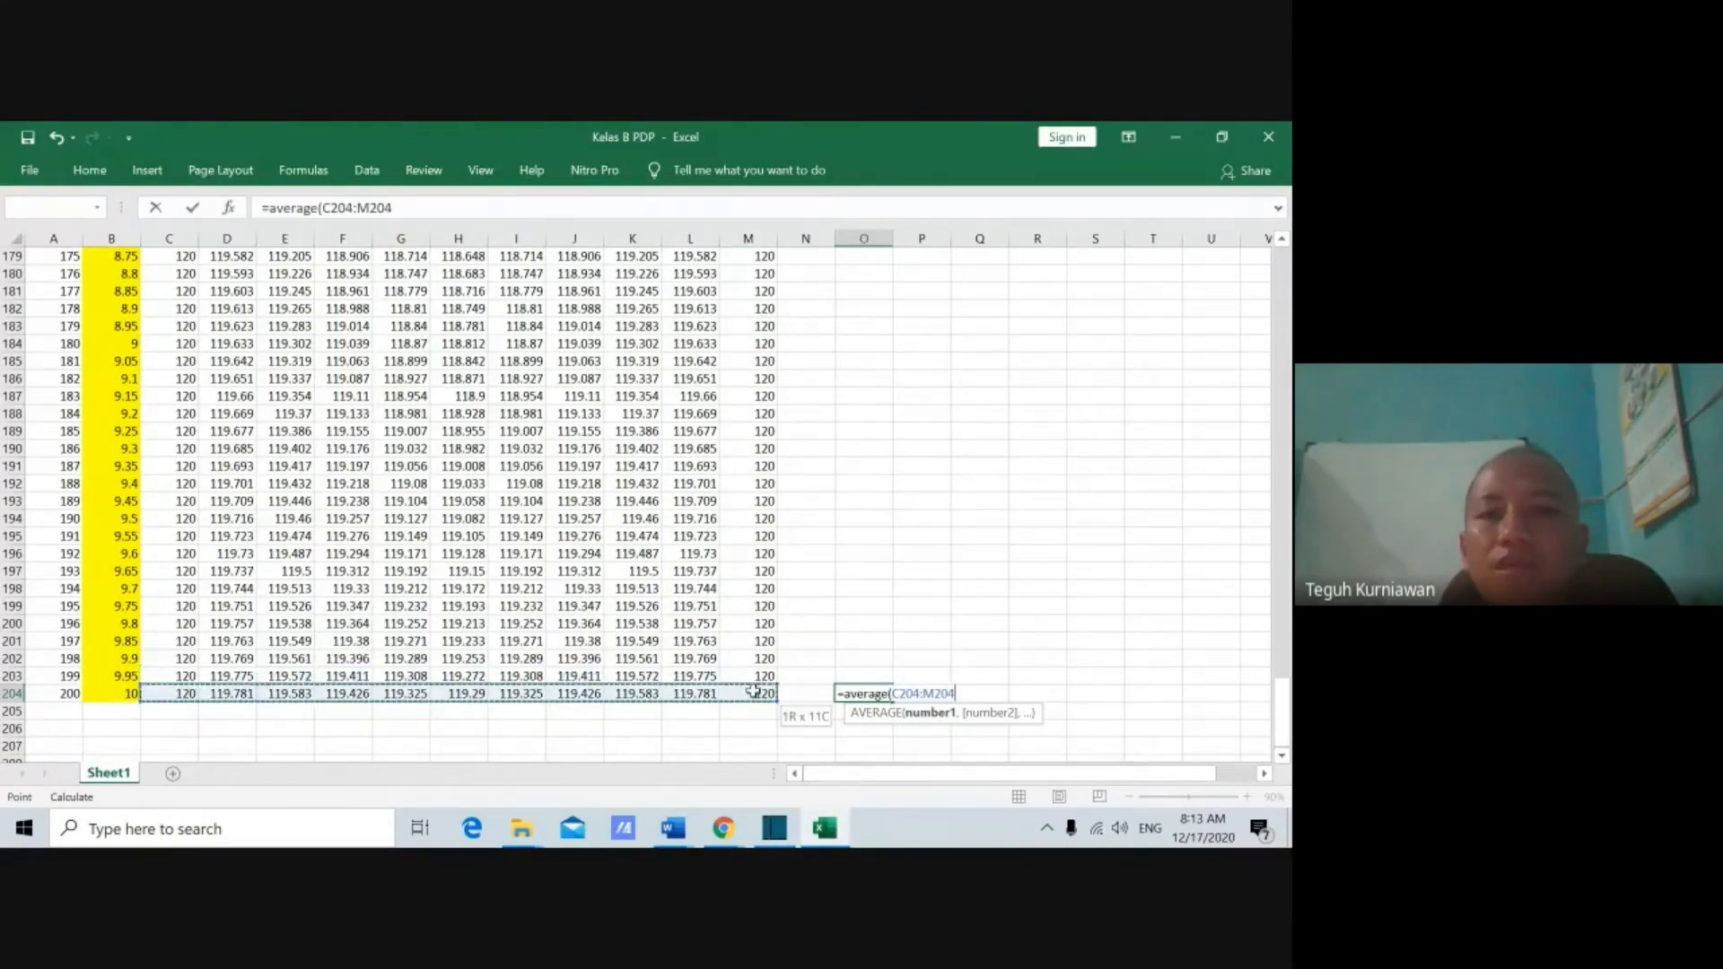
{"action": "key", "text": "Return"}
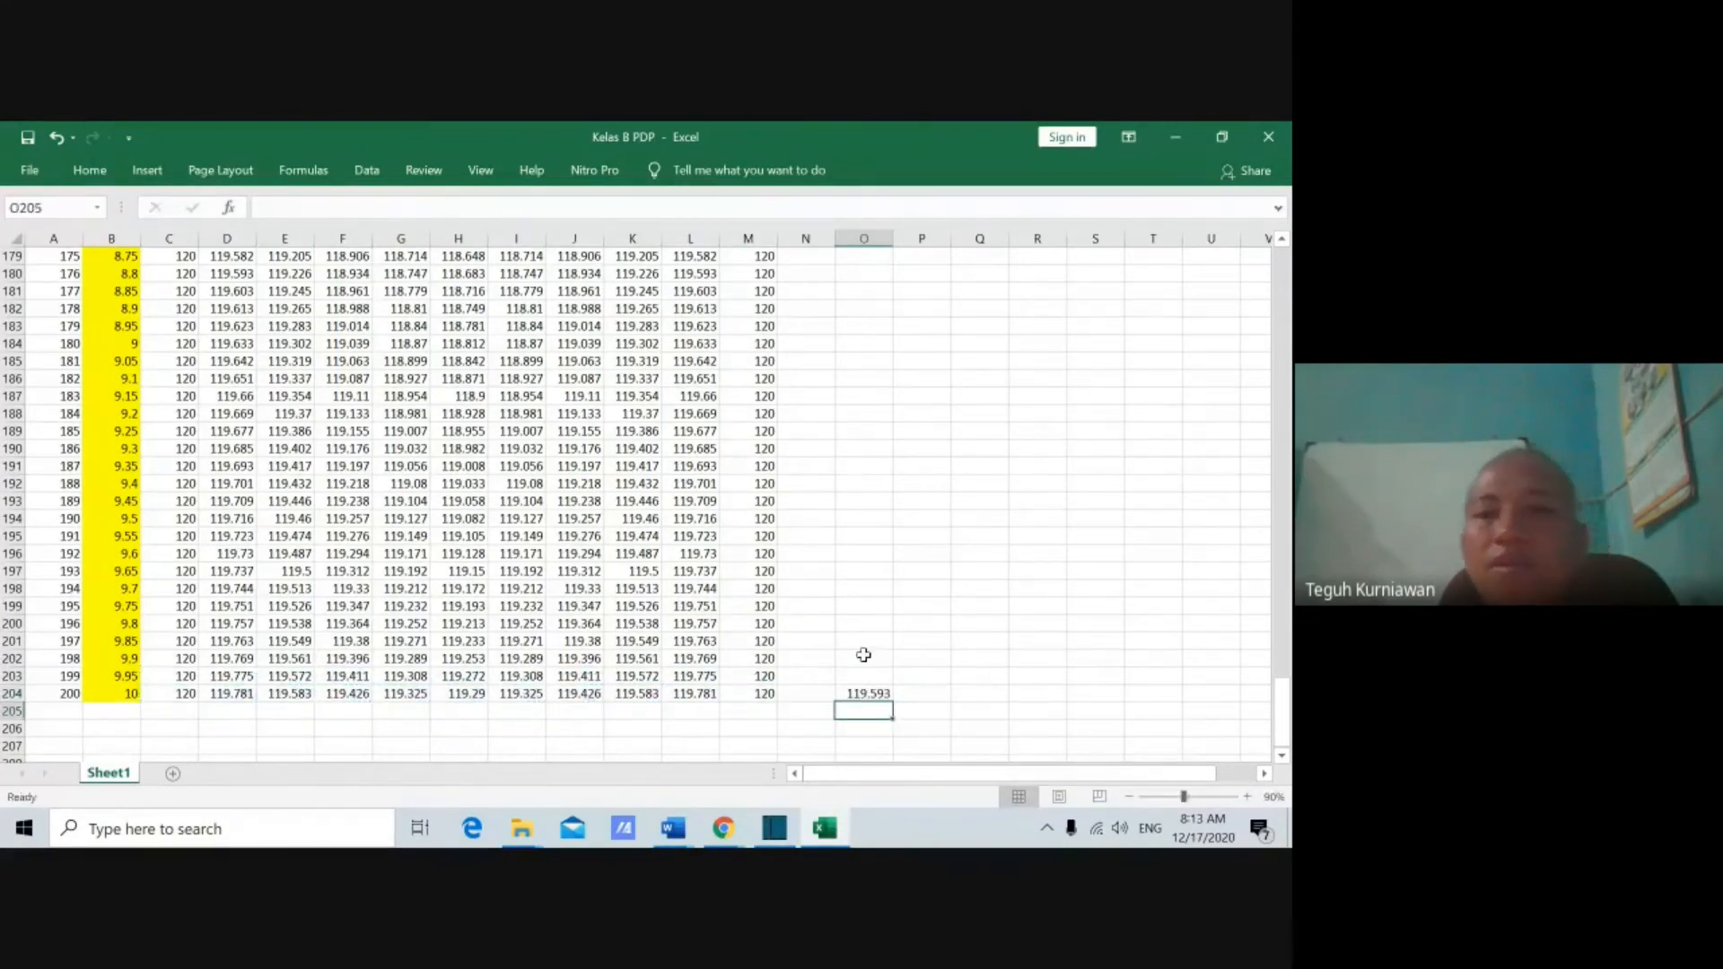
Step: Enter the unit "oC" in P204 and the label "Rata-rata Temp plastik pada 10 menit" in O203
{"action": "left_click", "coordinate": [934, 694]}
{"action": "type", "text": "oC"}
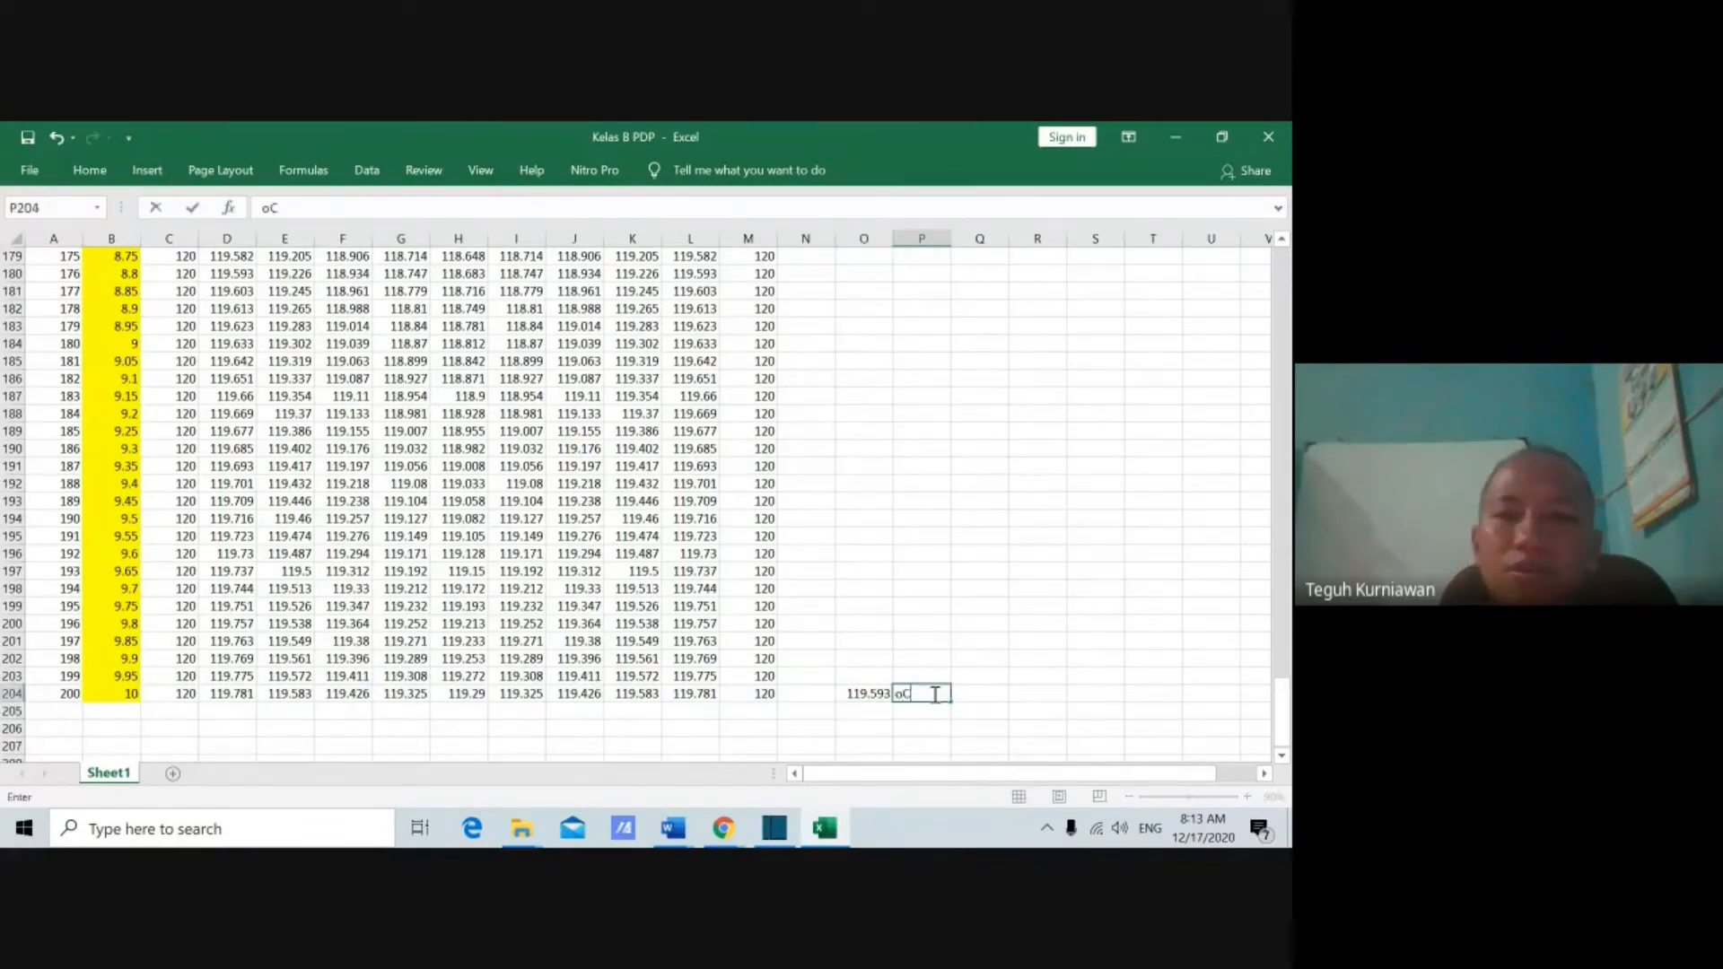
{"action": "left_click", "coordinate": [862, 676]}
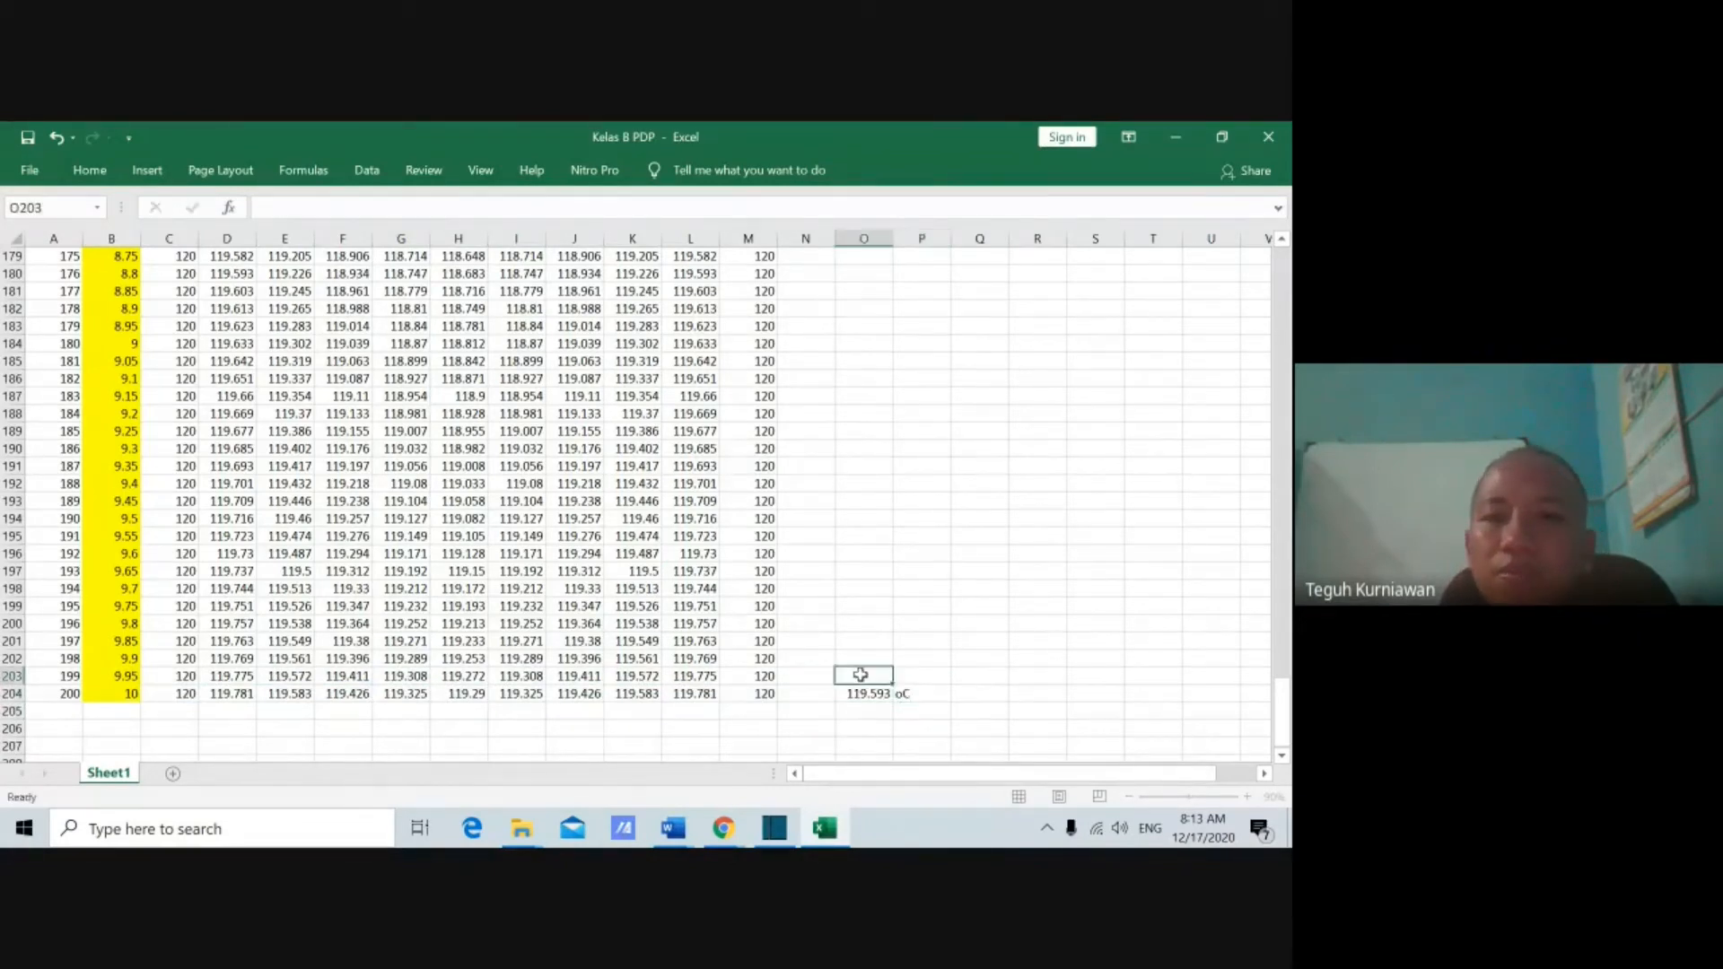
{"action": "type", "text": "RAta"}
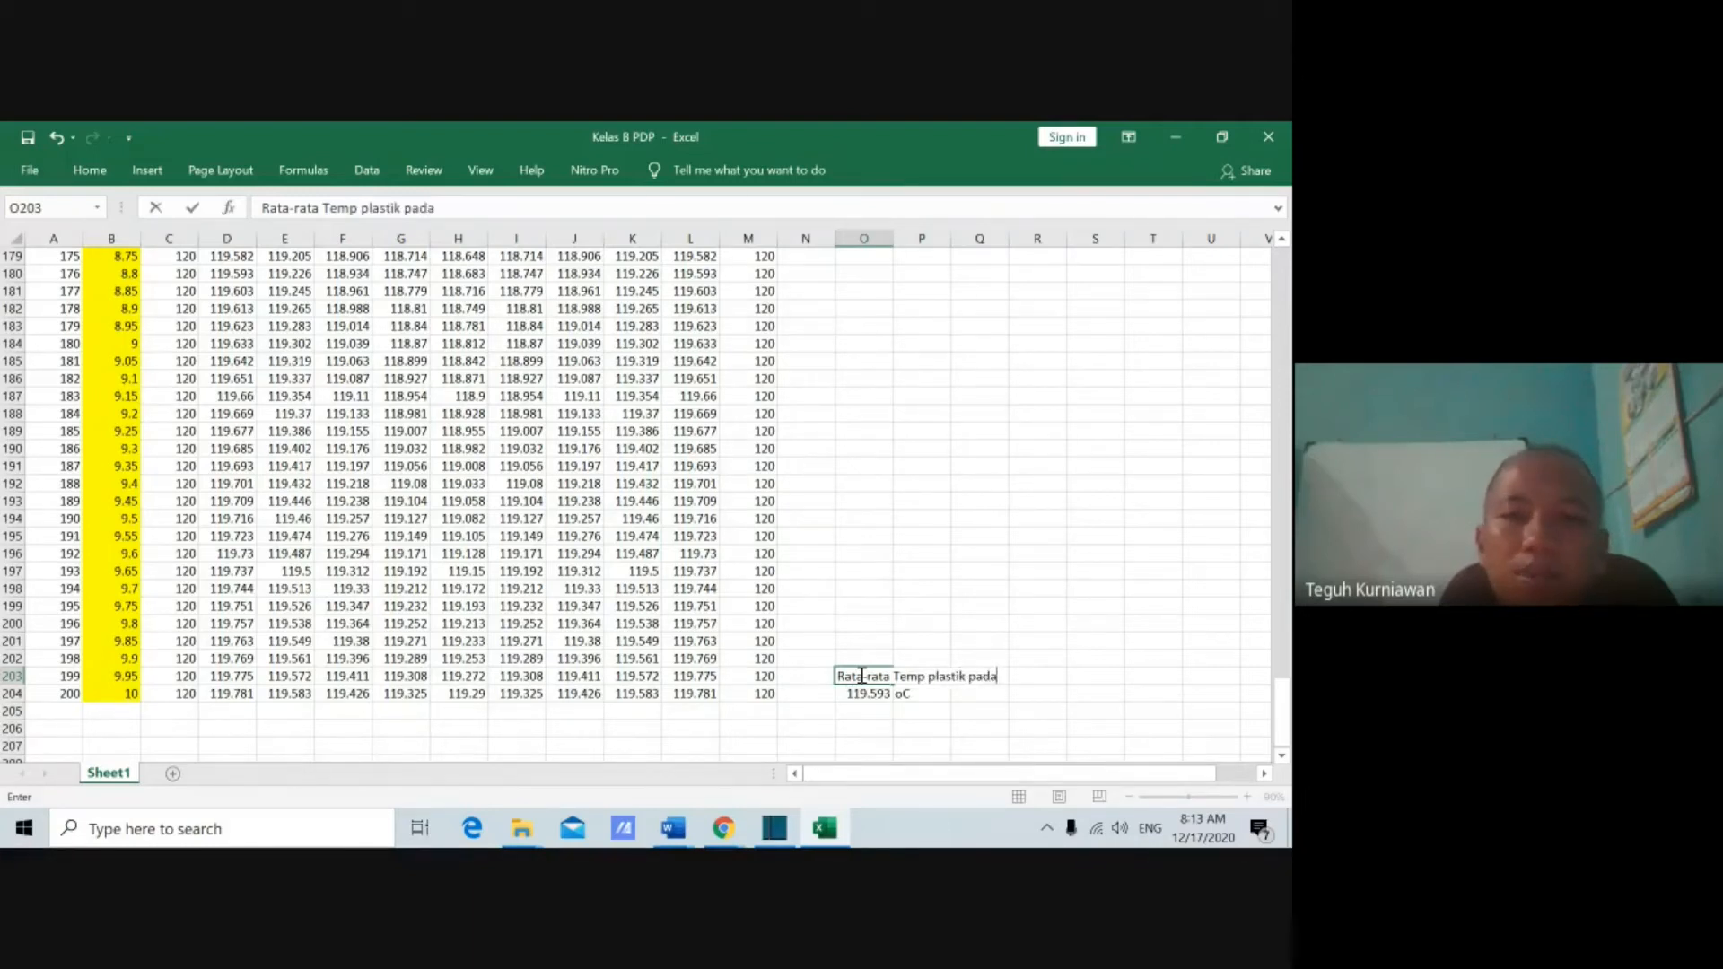
{"action": "type", "text": "menit"}
{"action": "key", "text": "Return"}
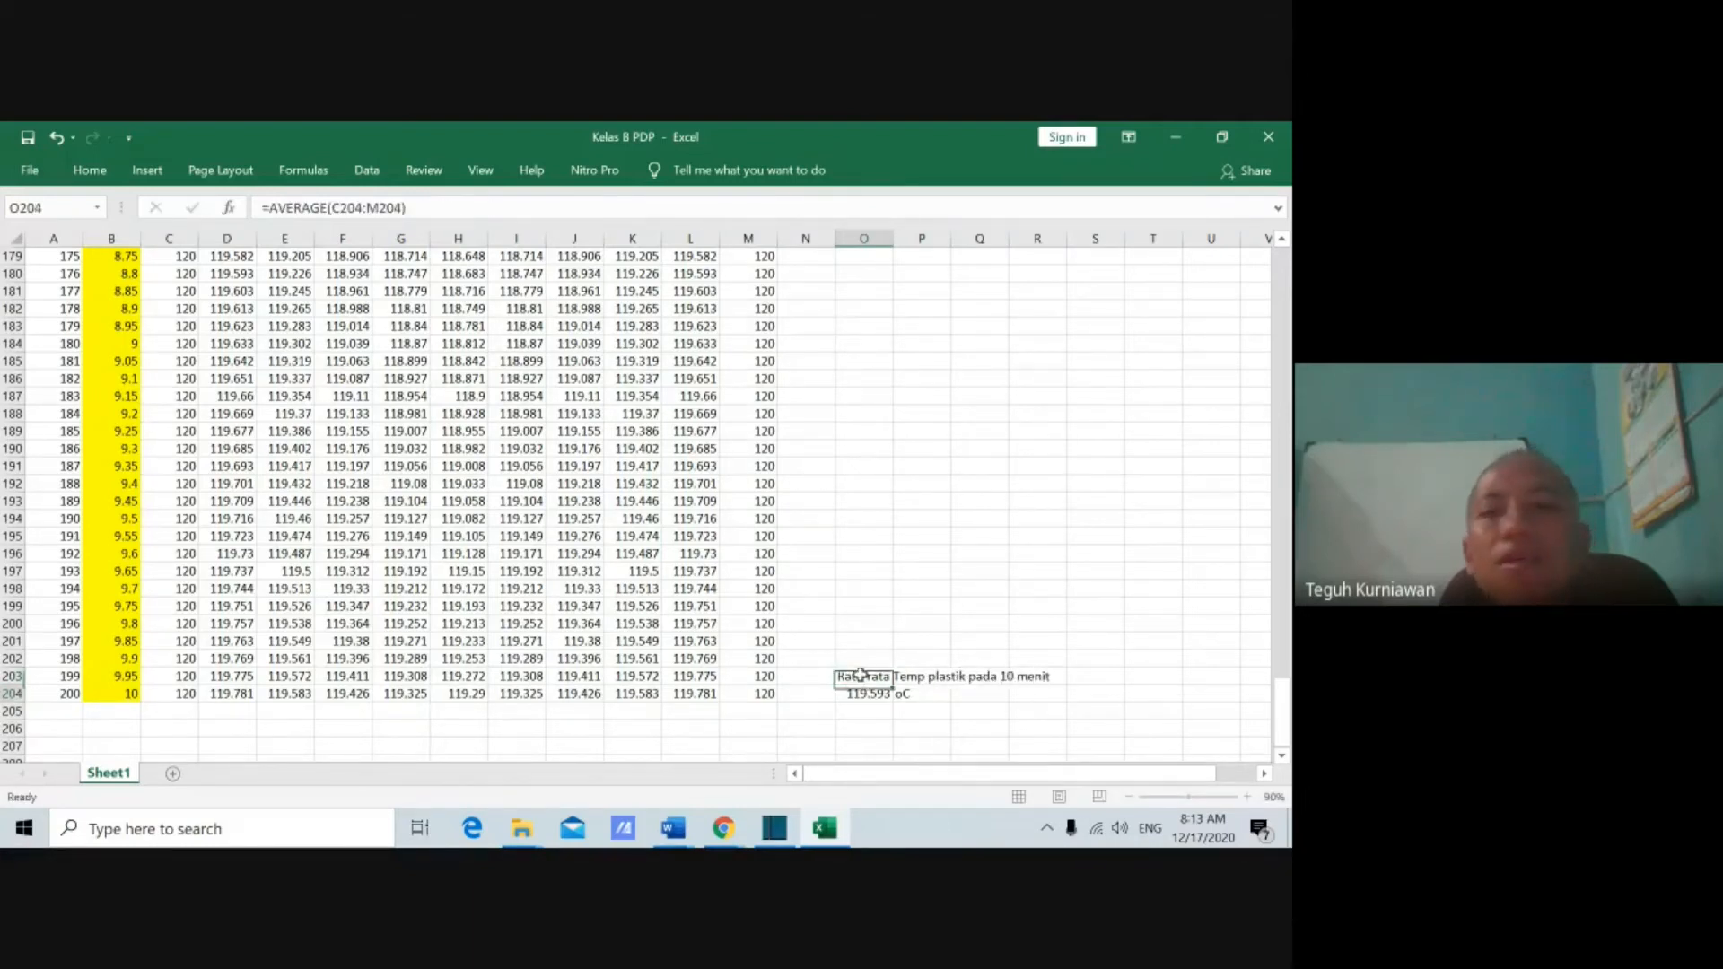
Step: Save the workbook and move the temperature chart about one row further down the sheet
{"action": "left_click", "coordinate": [27, 136]}
{"action": "left_click", "coordinate": [1211, 396]}
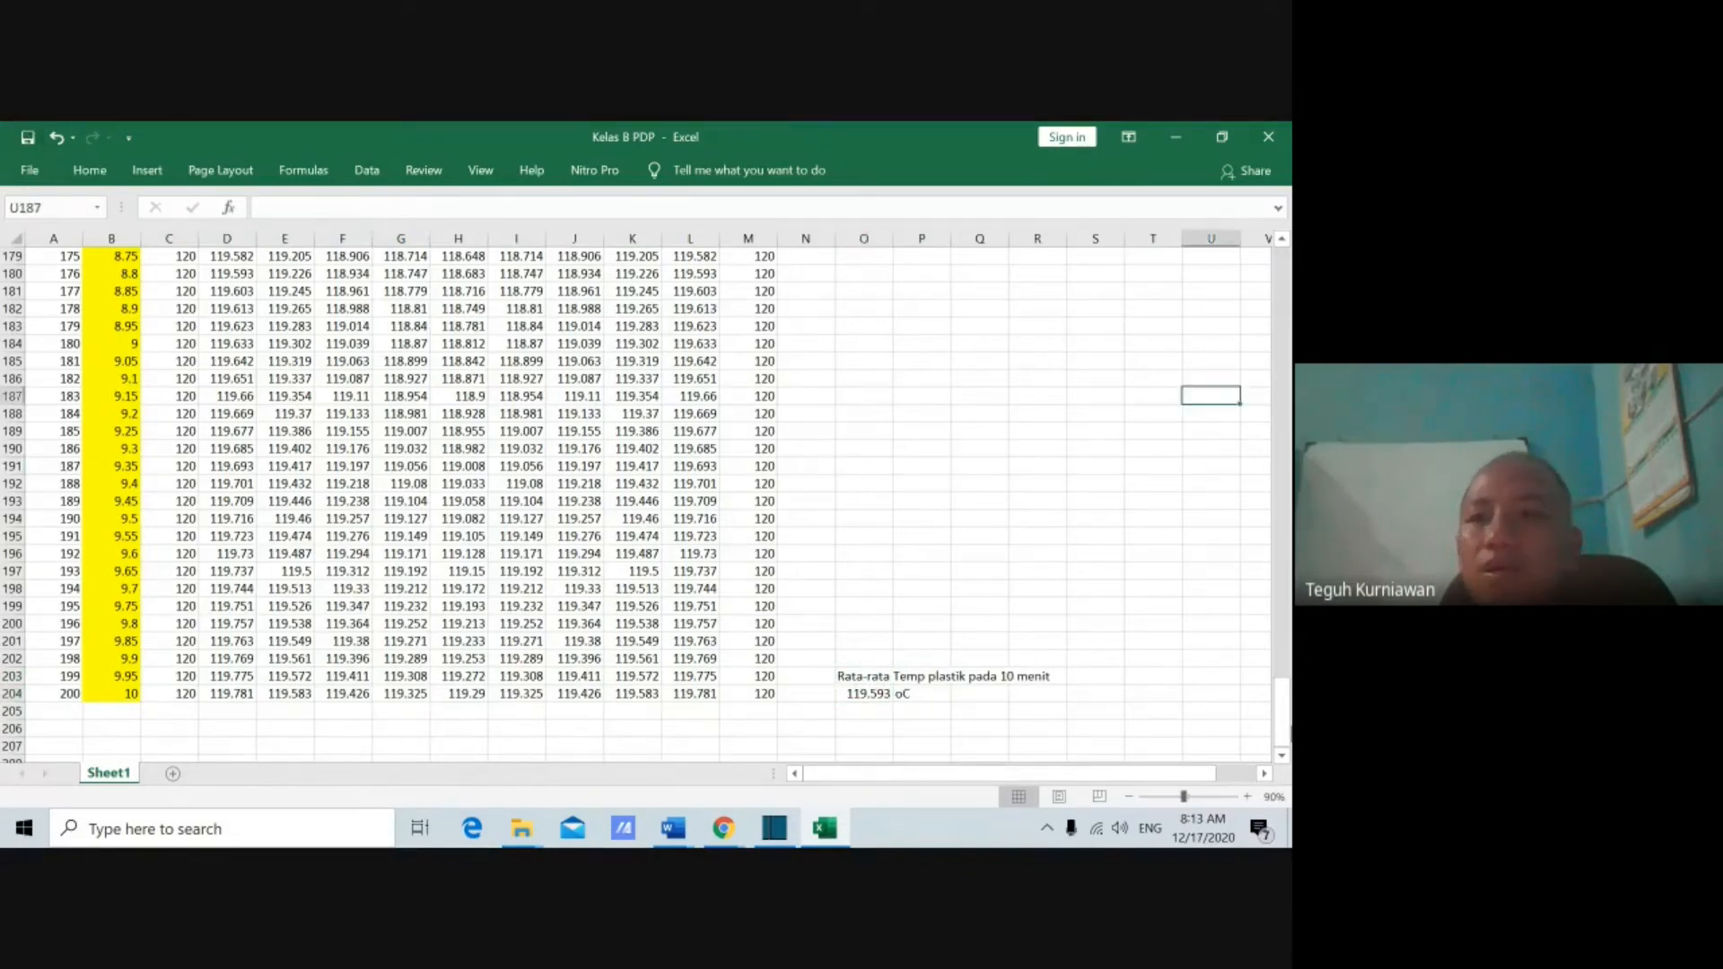
{"action": "left_click_drag", "start_coordinate": [1290, 733], "coordinate": [1292, 638]}
{"action": "left_click_drag", "start_coordinate": [1282, 711], "coordinate": [1282, 278]}
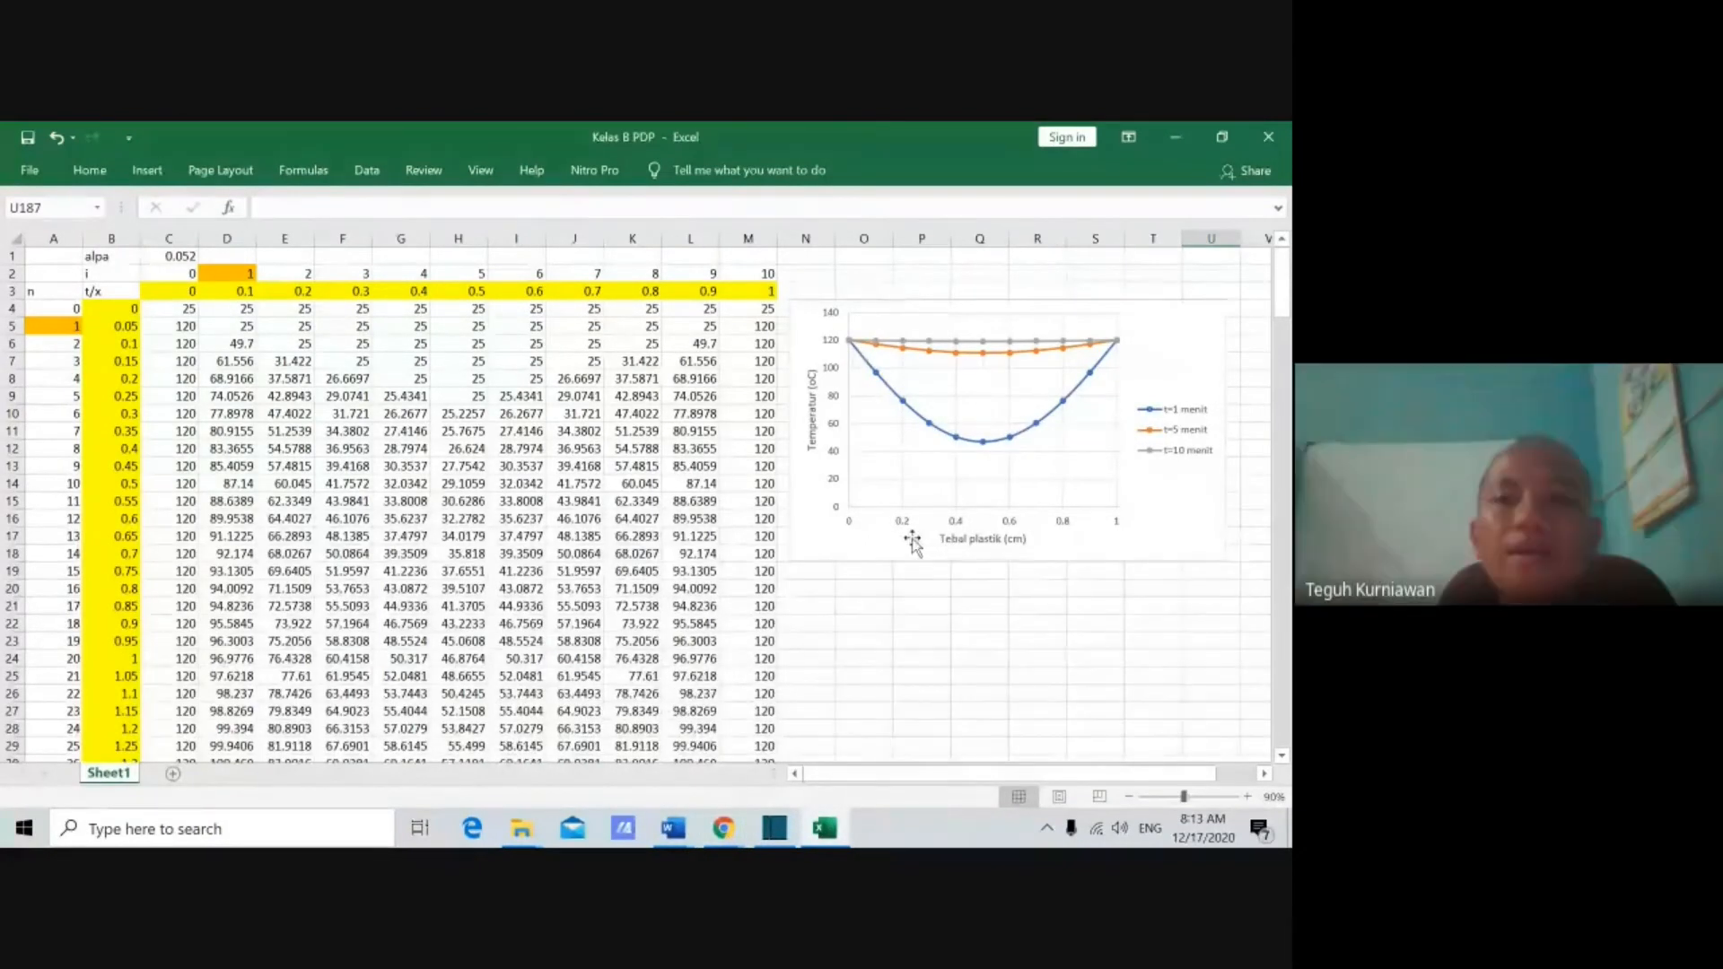
{"action": "left_click_drag", "start_coordinate": [915, 540], "coordinate": [914, 565]}
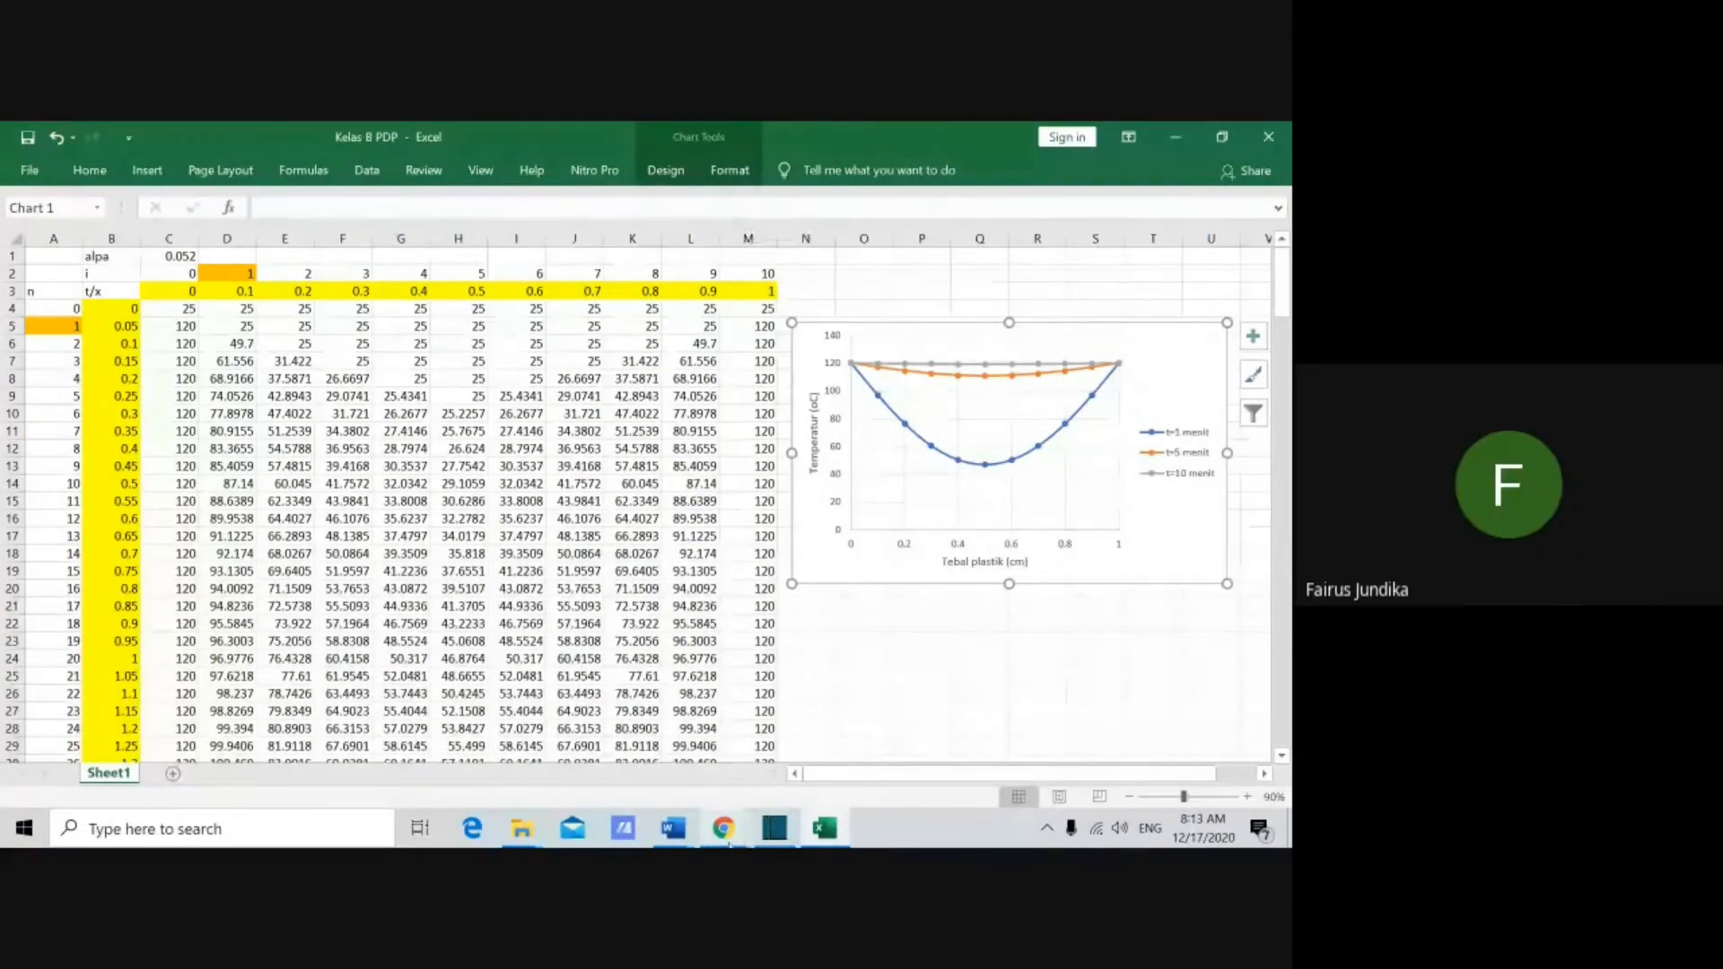
Step: Switch to the Google Meet call in Chrome and admit the participant waiting to join
{"action": "mouse_move", "coordinate": [723, 828]}
{"action": "left_click", "coordinate": [648, 777]}
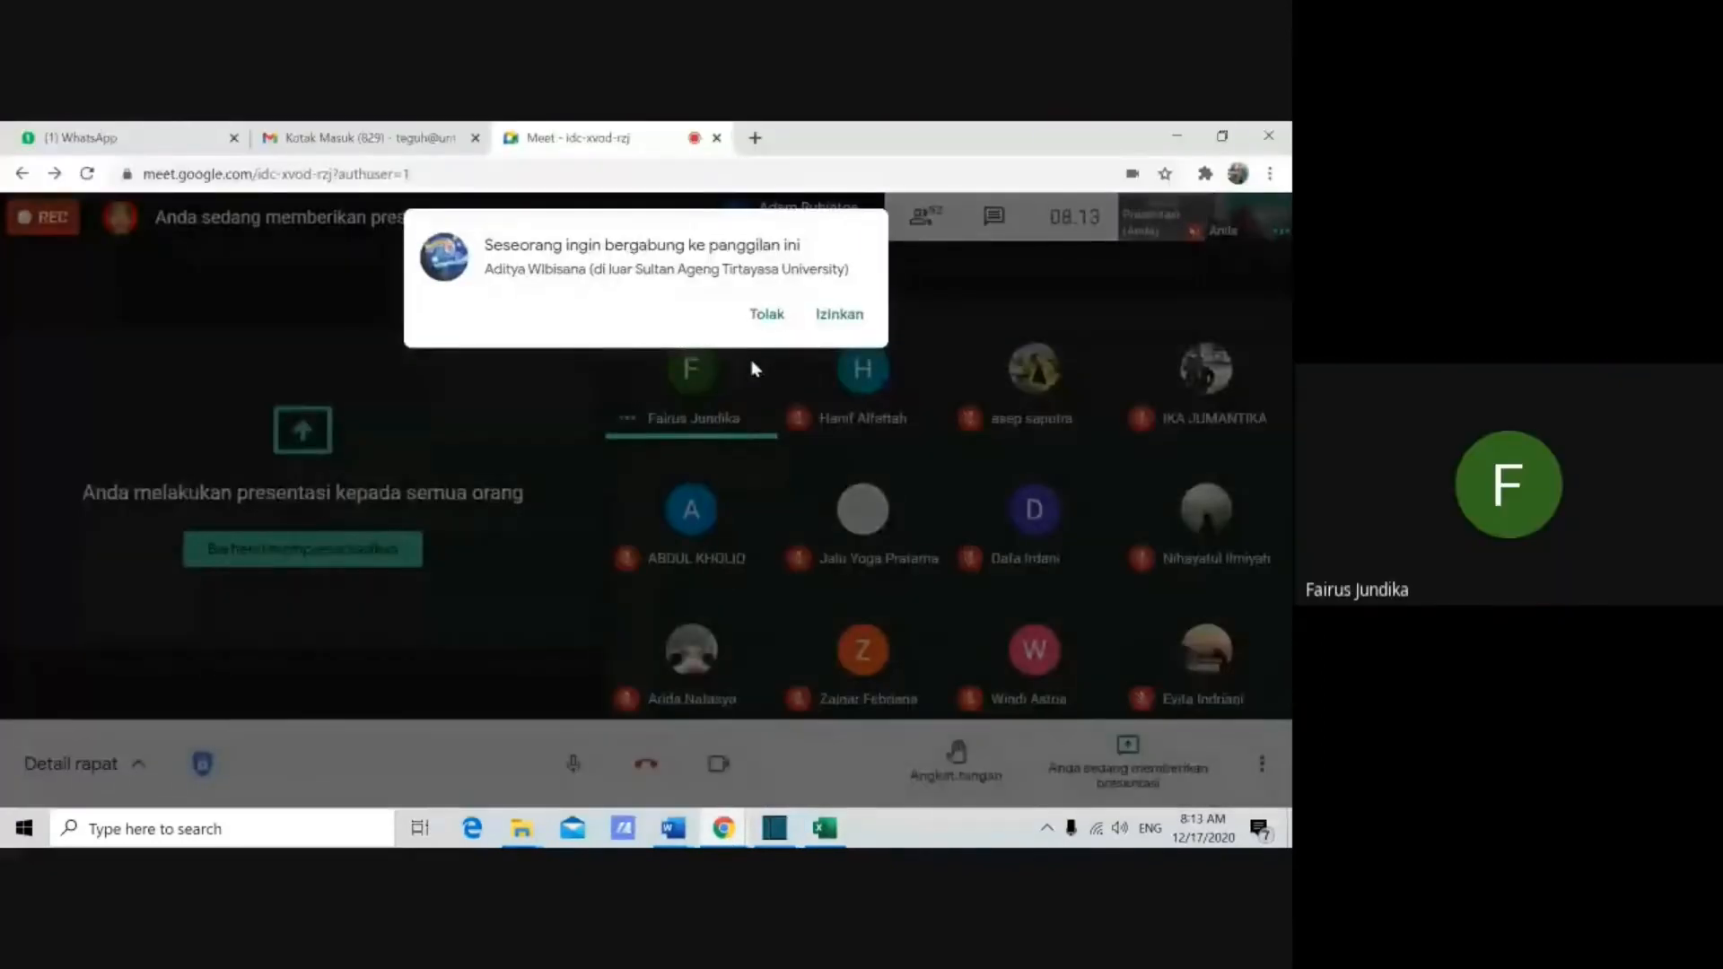
{"action": "left_click", "coordinate": [790, 338]}
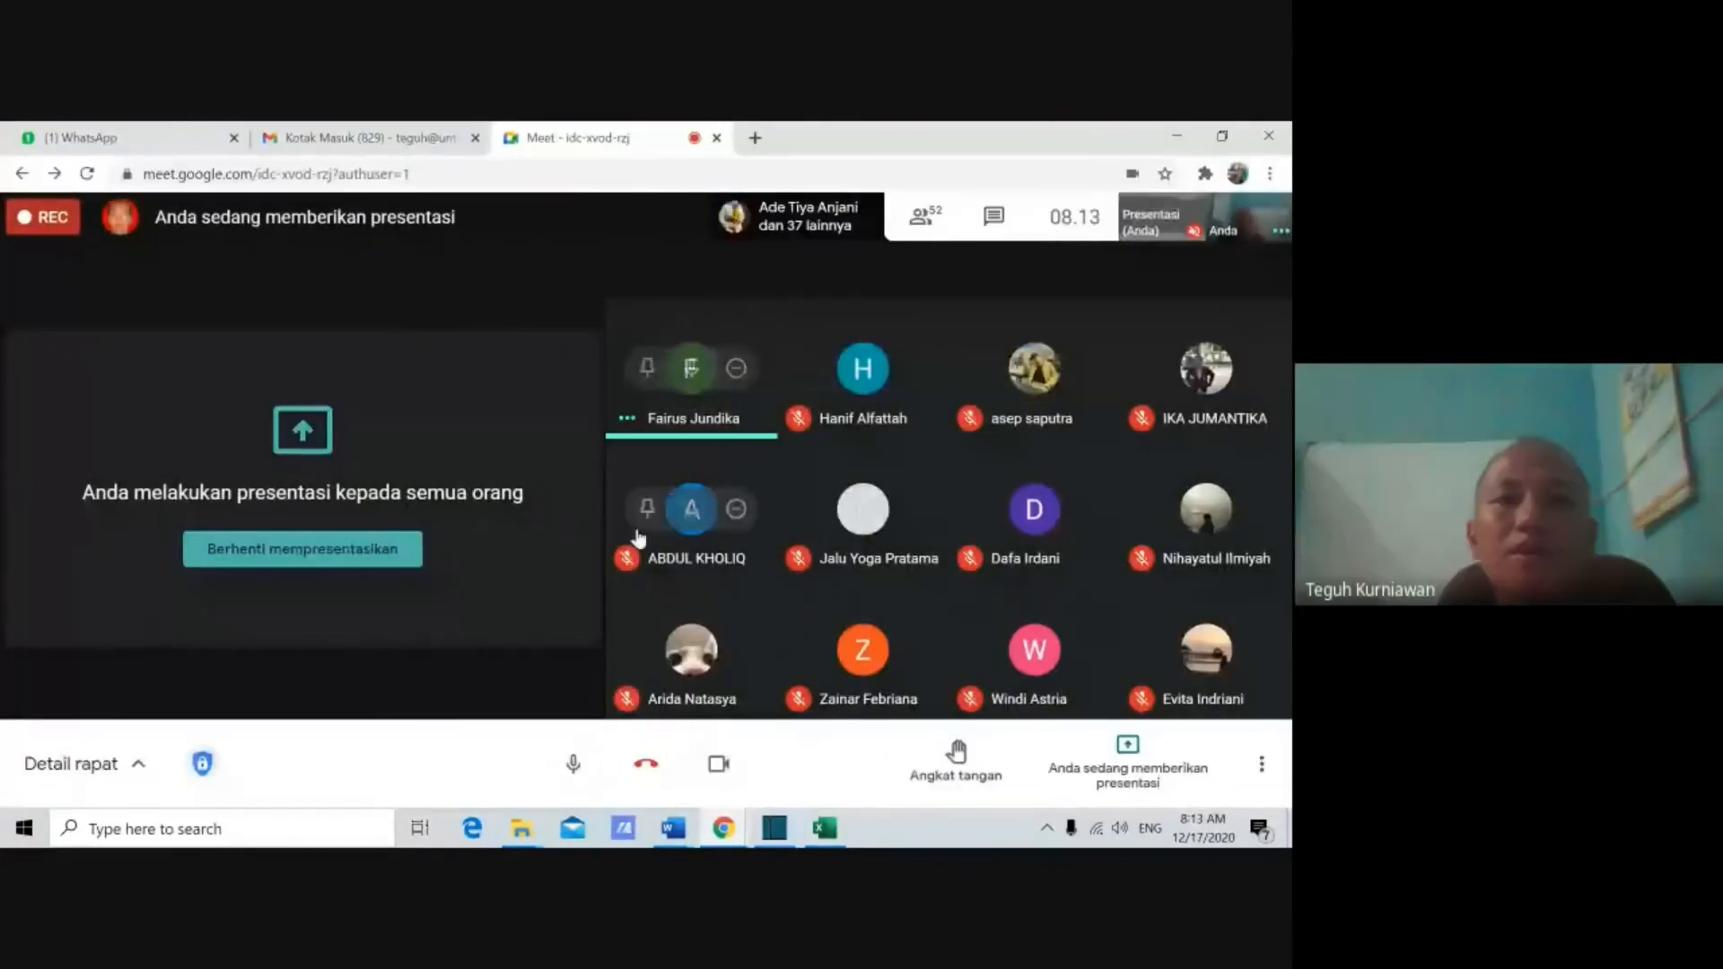
Step: Switch back to the Excel workbook and look through the scatter chart types available for insertion
{"action": "key", "text": "alt+Tab"}
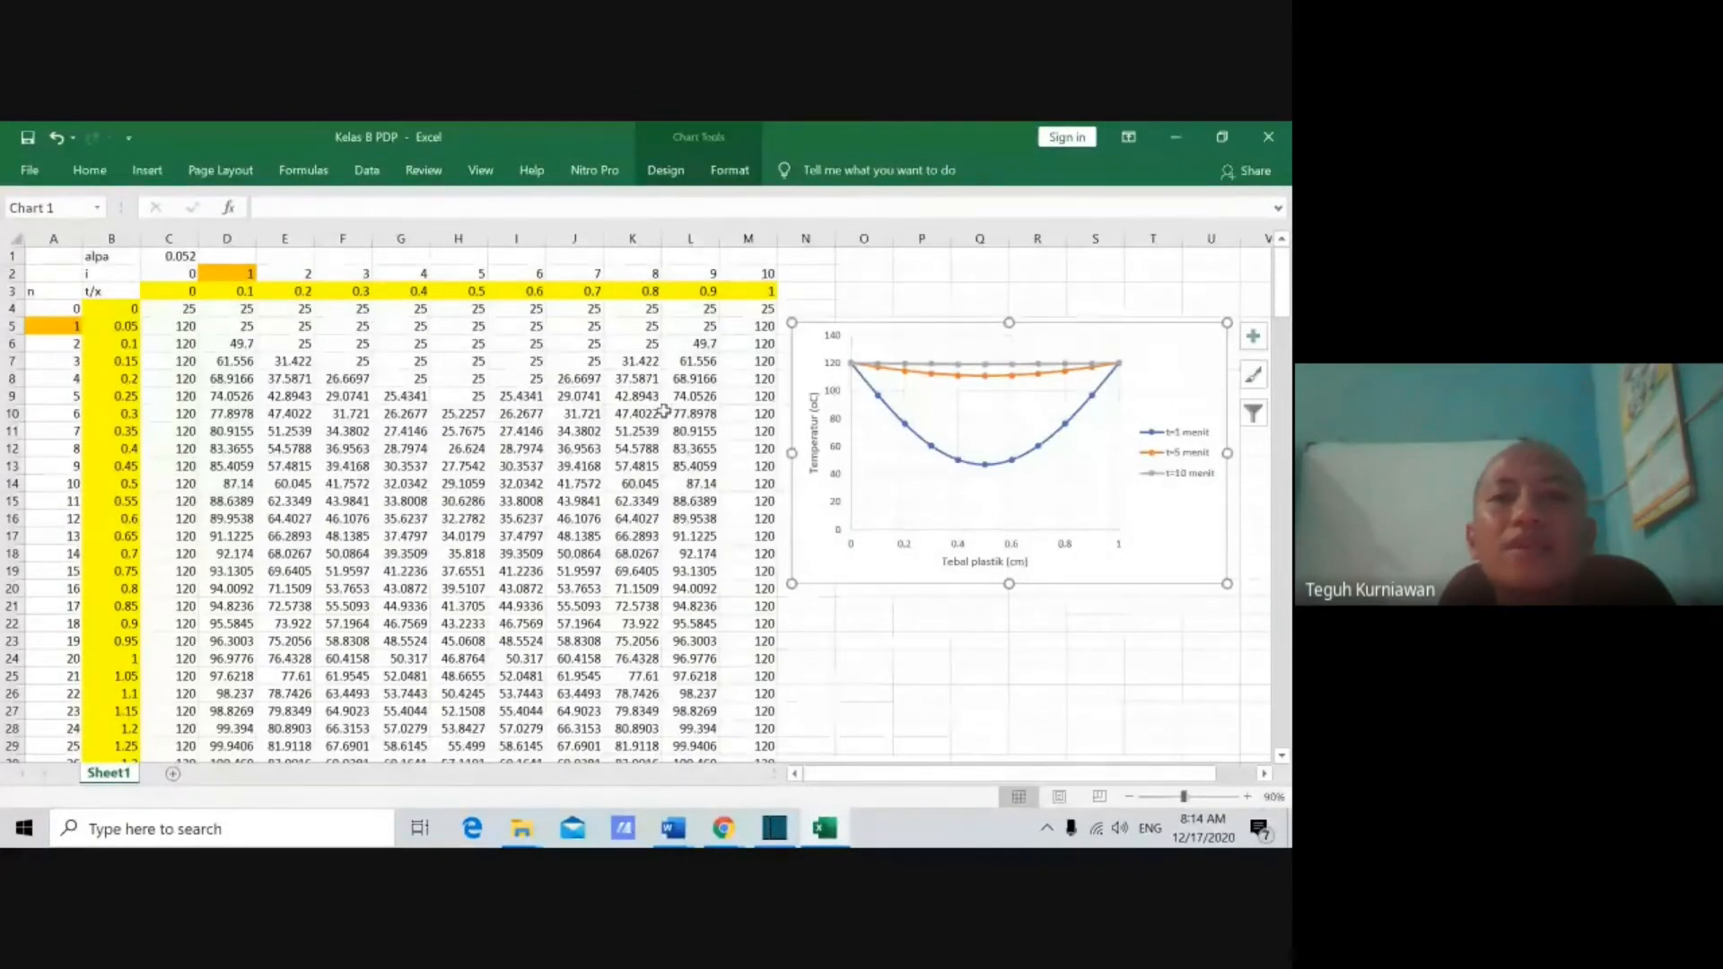
{"action": "left_click", "coordinate": [150, 173]}
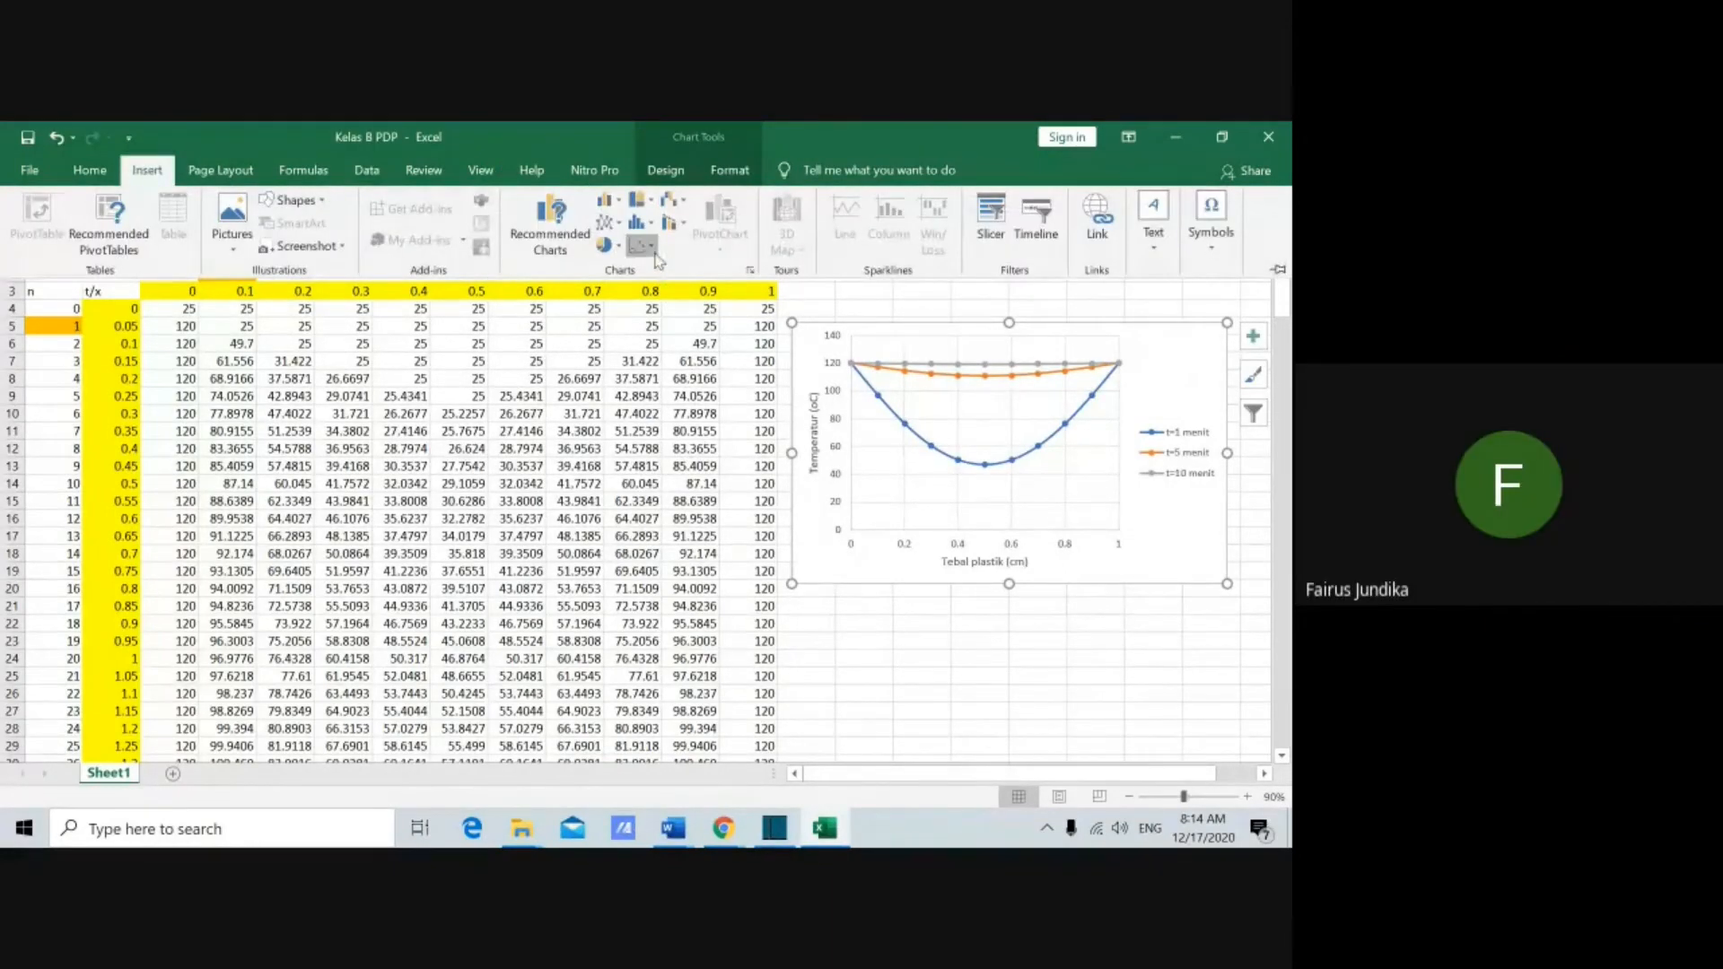
{"action": "left_click", "coordinate": [649, 247]}
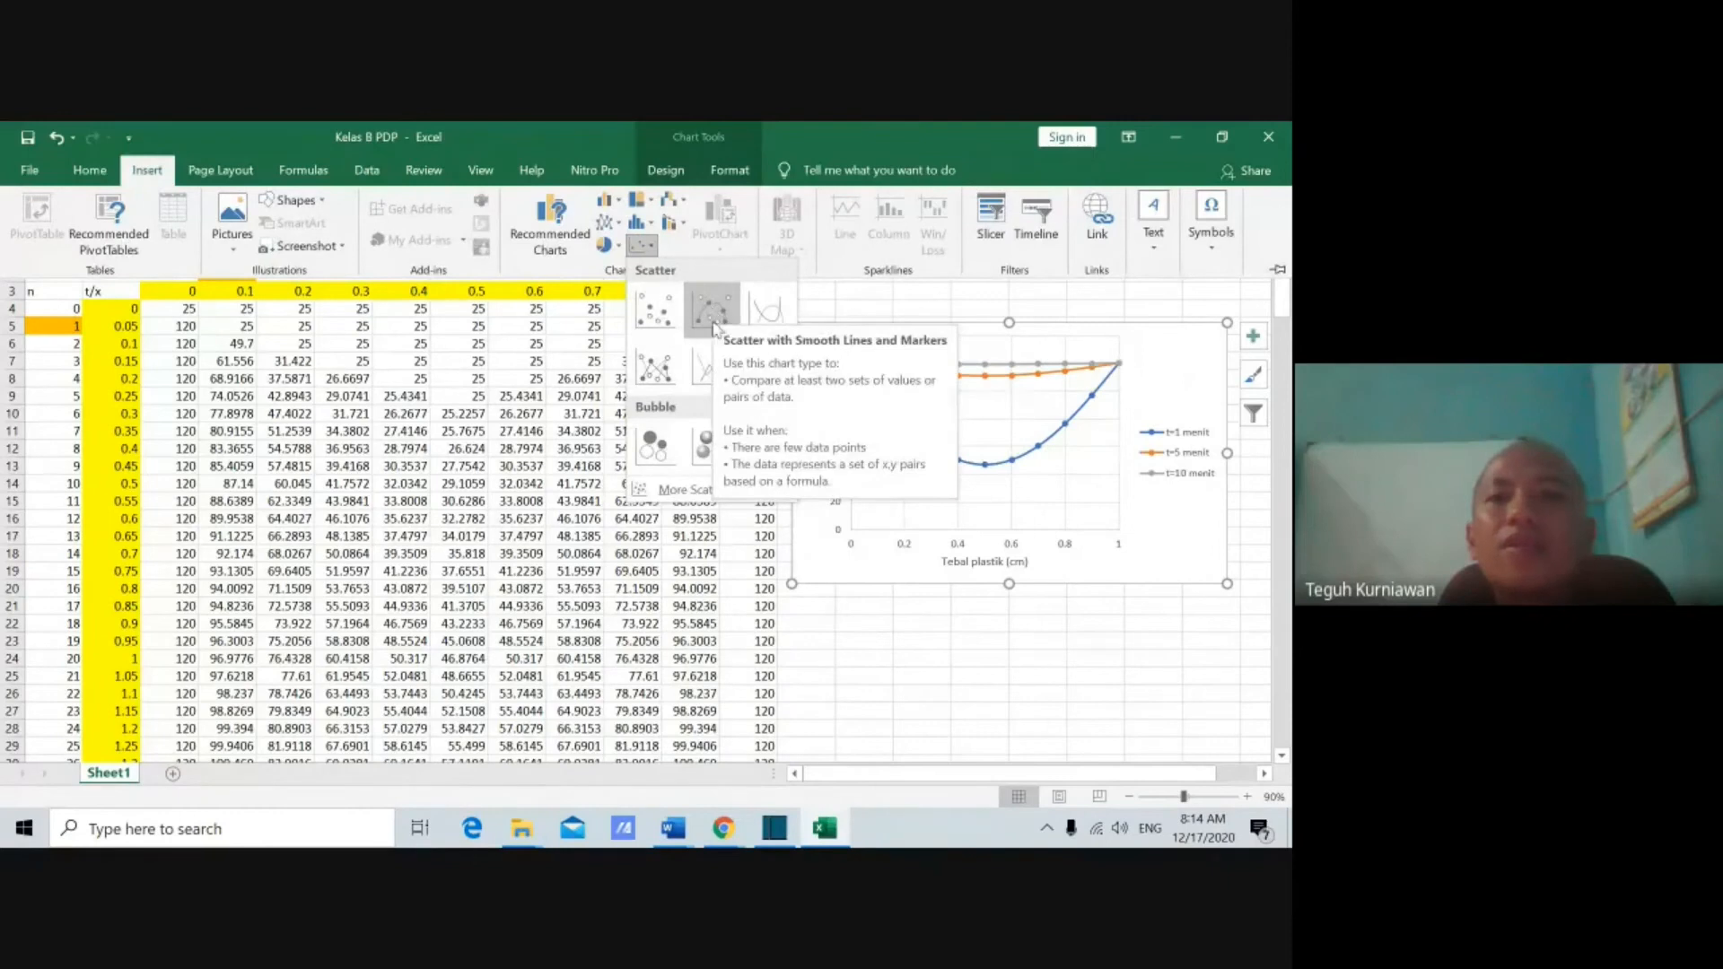
{"action": "left_click", "coordinate": [879, 549]}
{"action": "right_click", "coordinate": [1152, 505]}
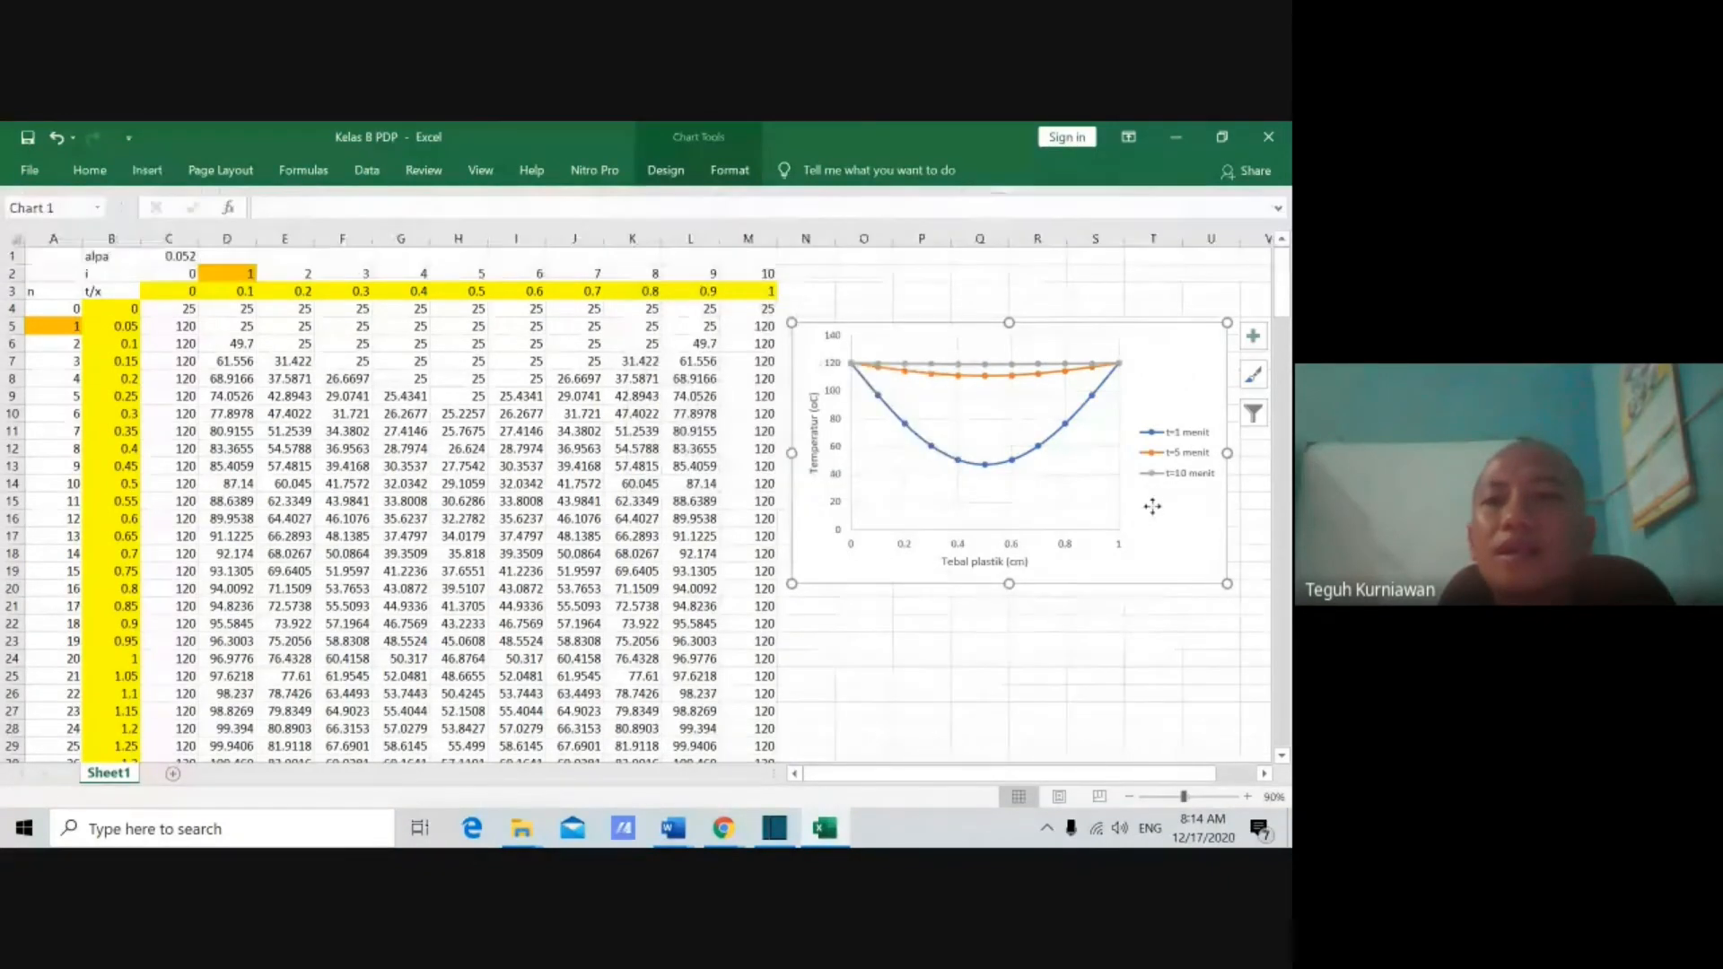
{"action": "left_click", "coordinate": [1049, 559]}
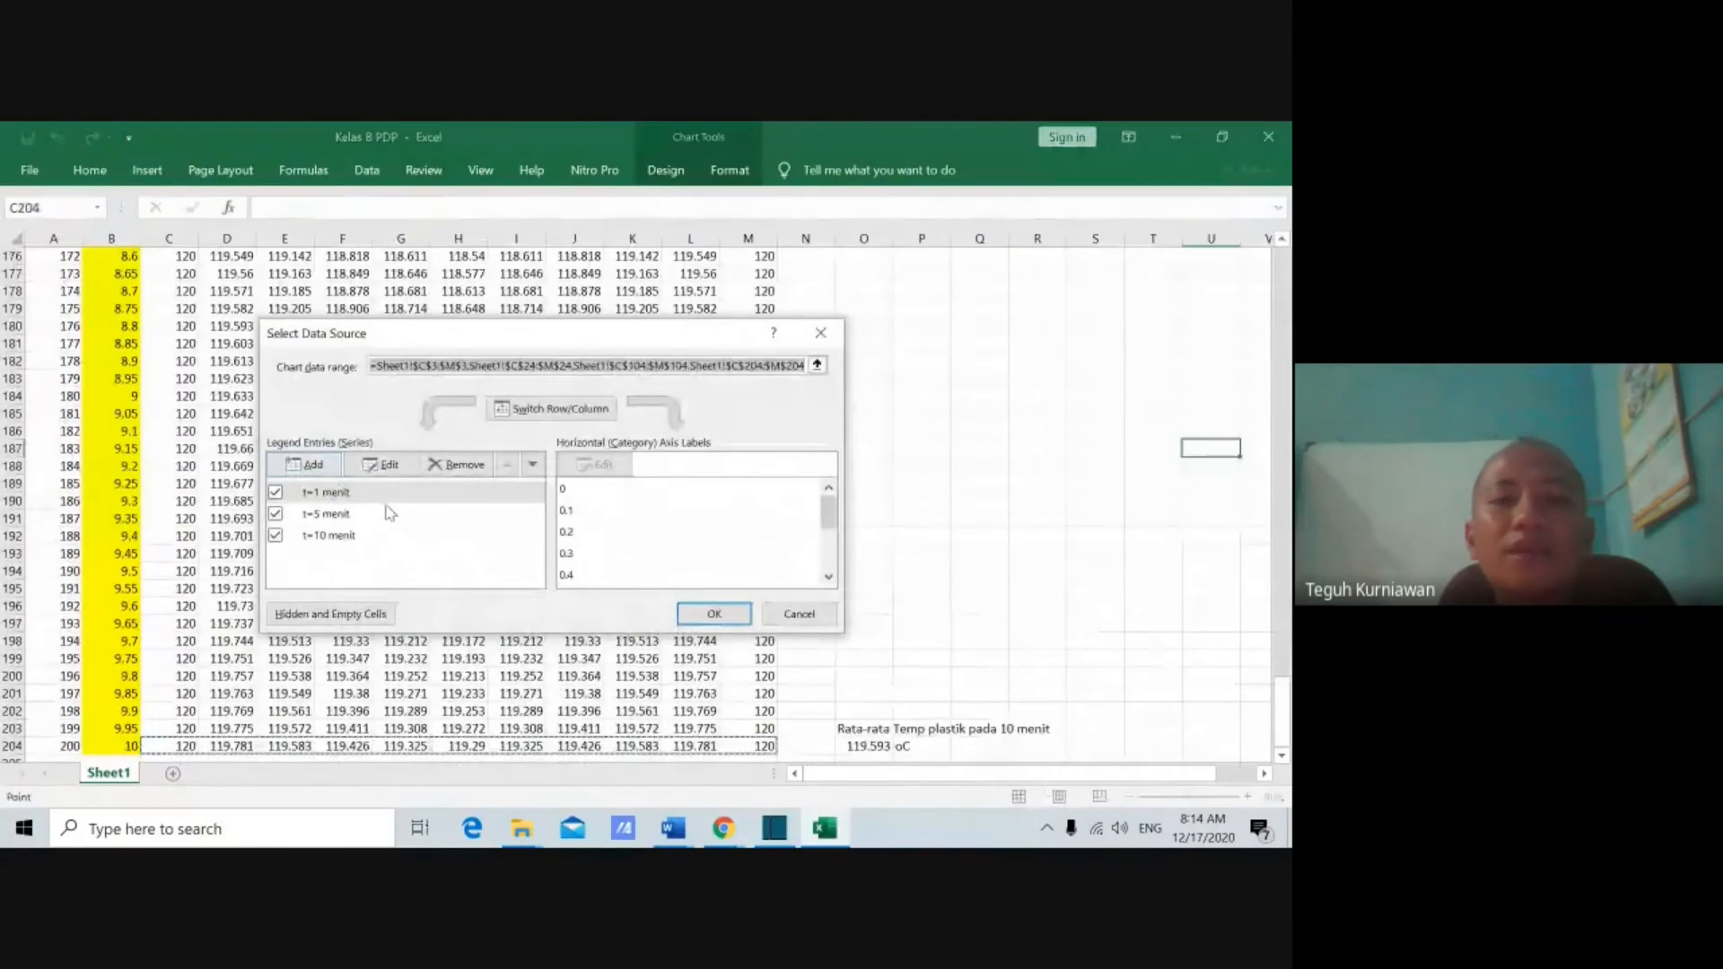
{"action": "left_click", "coordinate": [330, 472]}
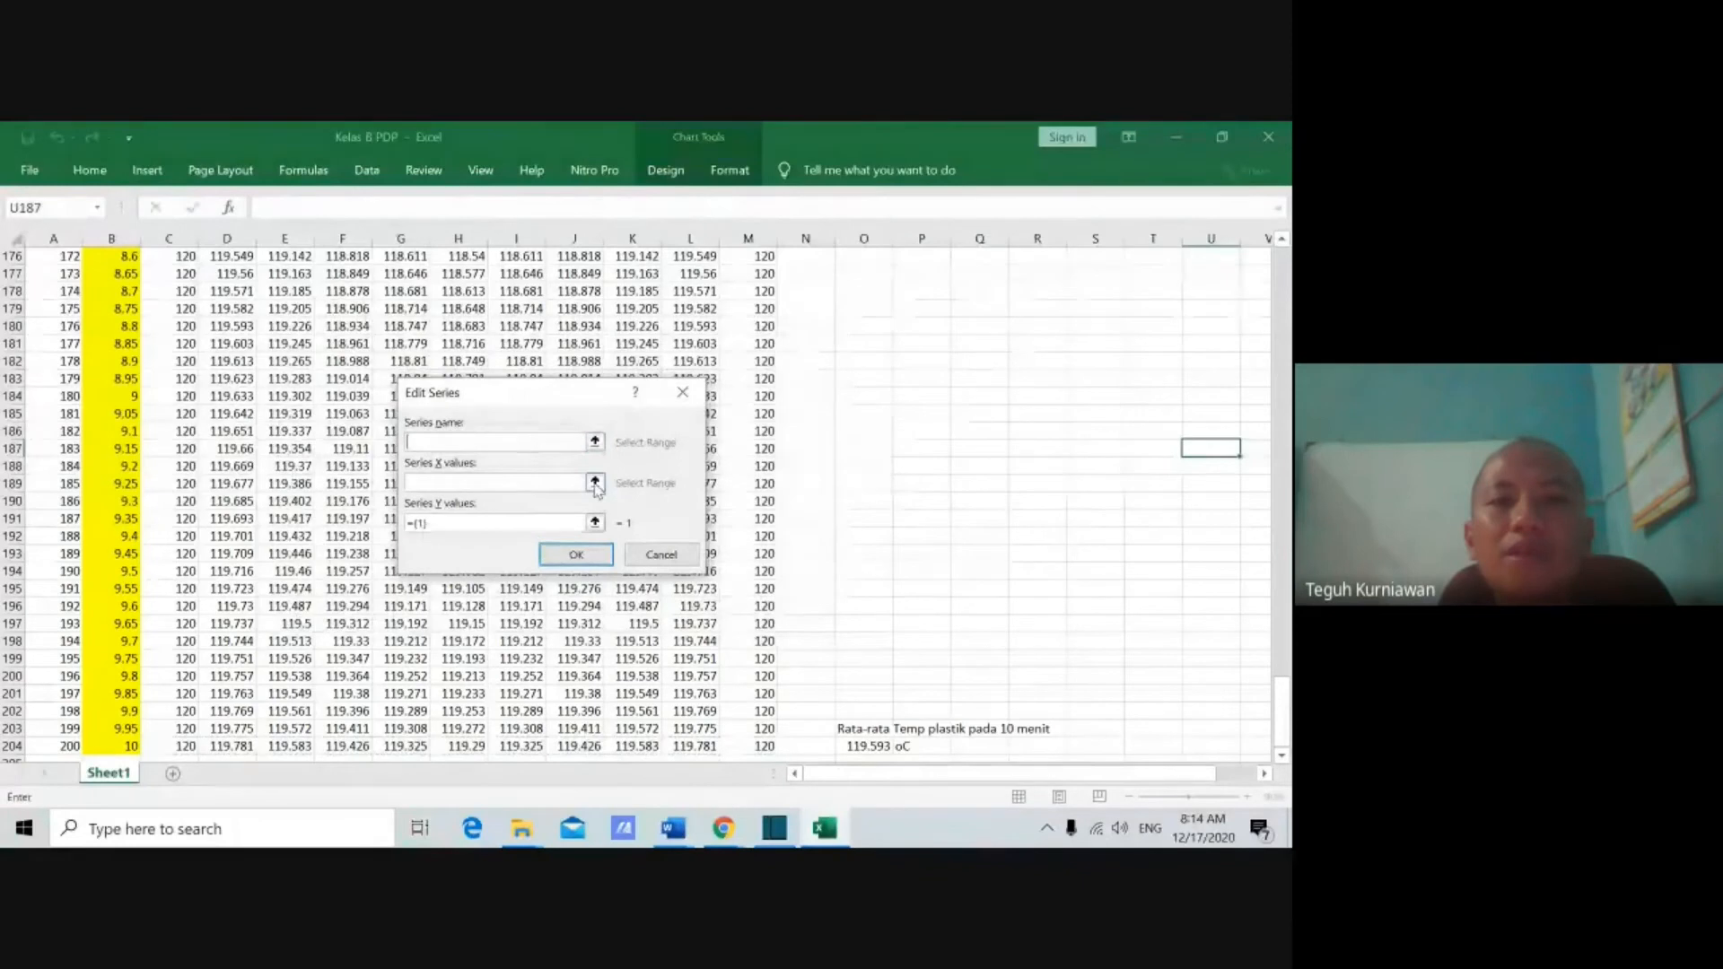
{"action": "scroll", "coordinate": [613, 473], "scroll_direction": "up", "scroll_amount": 5}
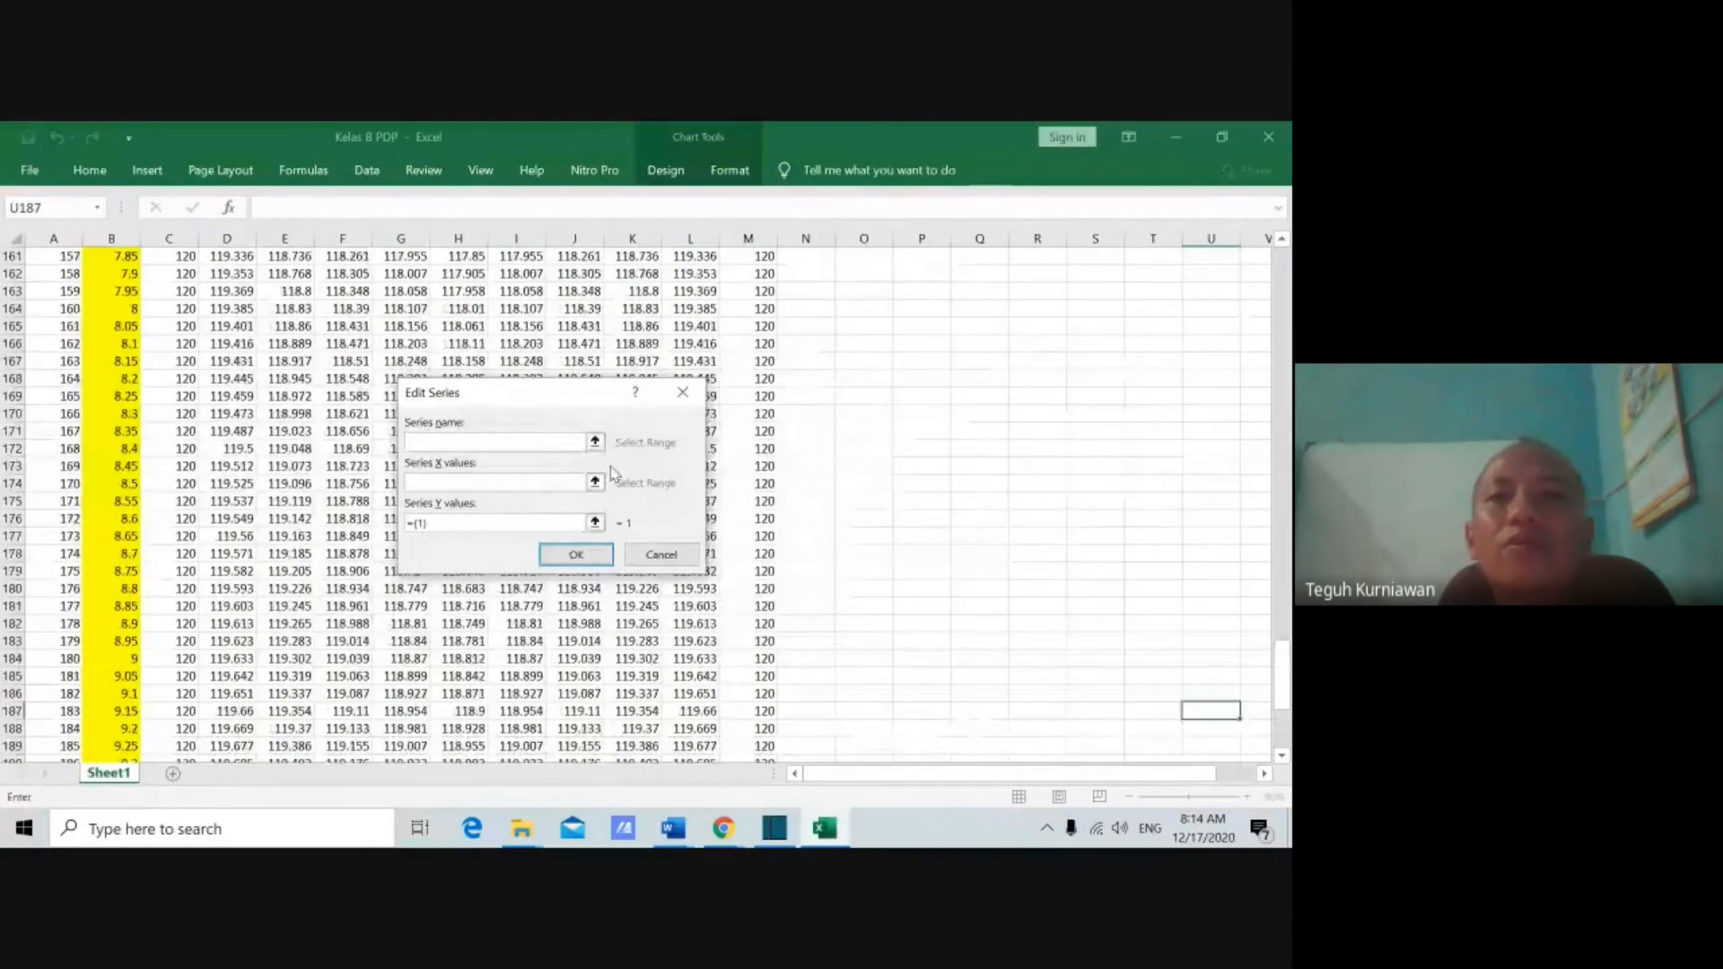
{"action": "scroll", "coordinate": [613, 473], "scroll_direction": "up", "scroll_amount": 14}
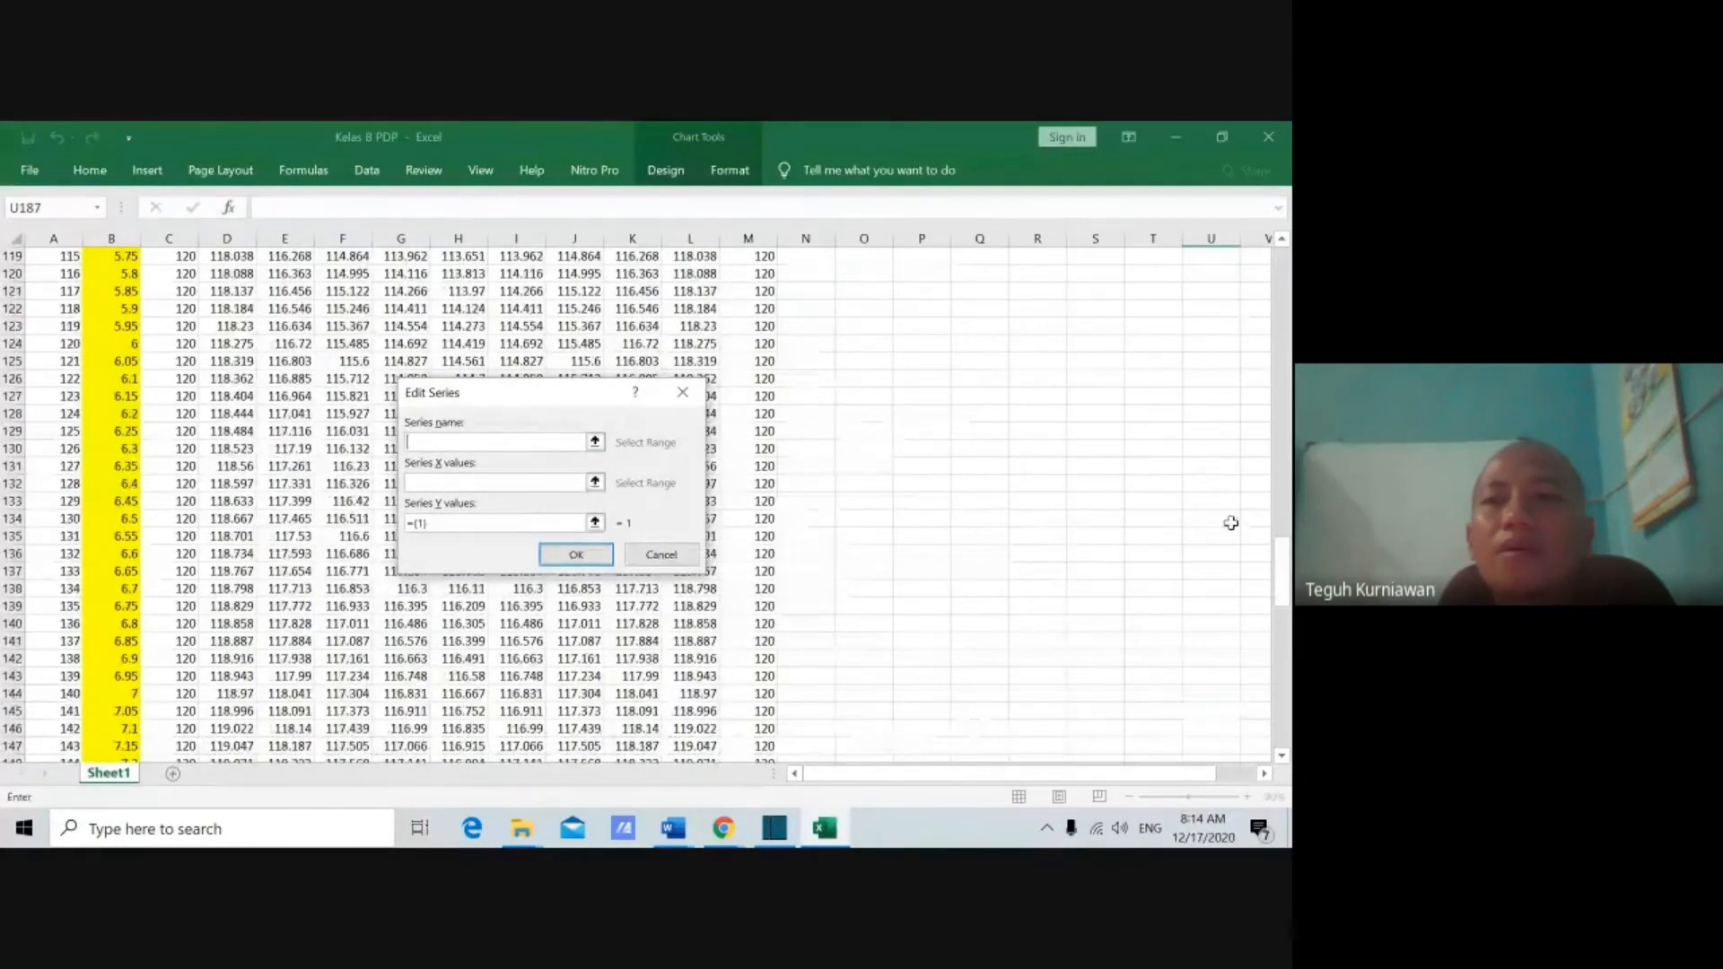
{"action": "scroll", "coordinate": [279, 337], "scroll_direction": "up", "scroll_amount": 20}
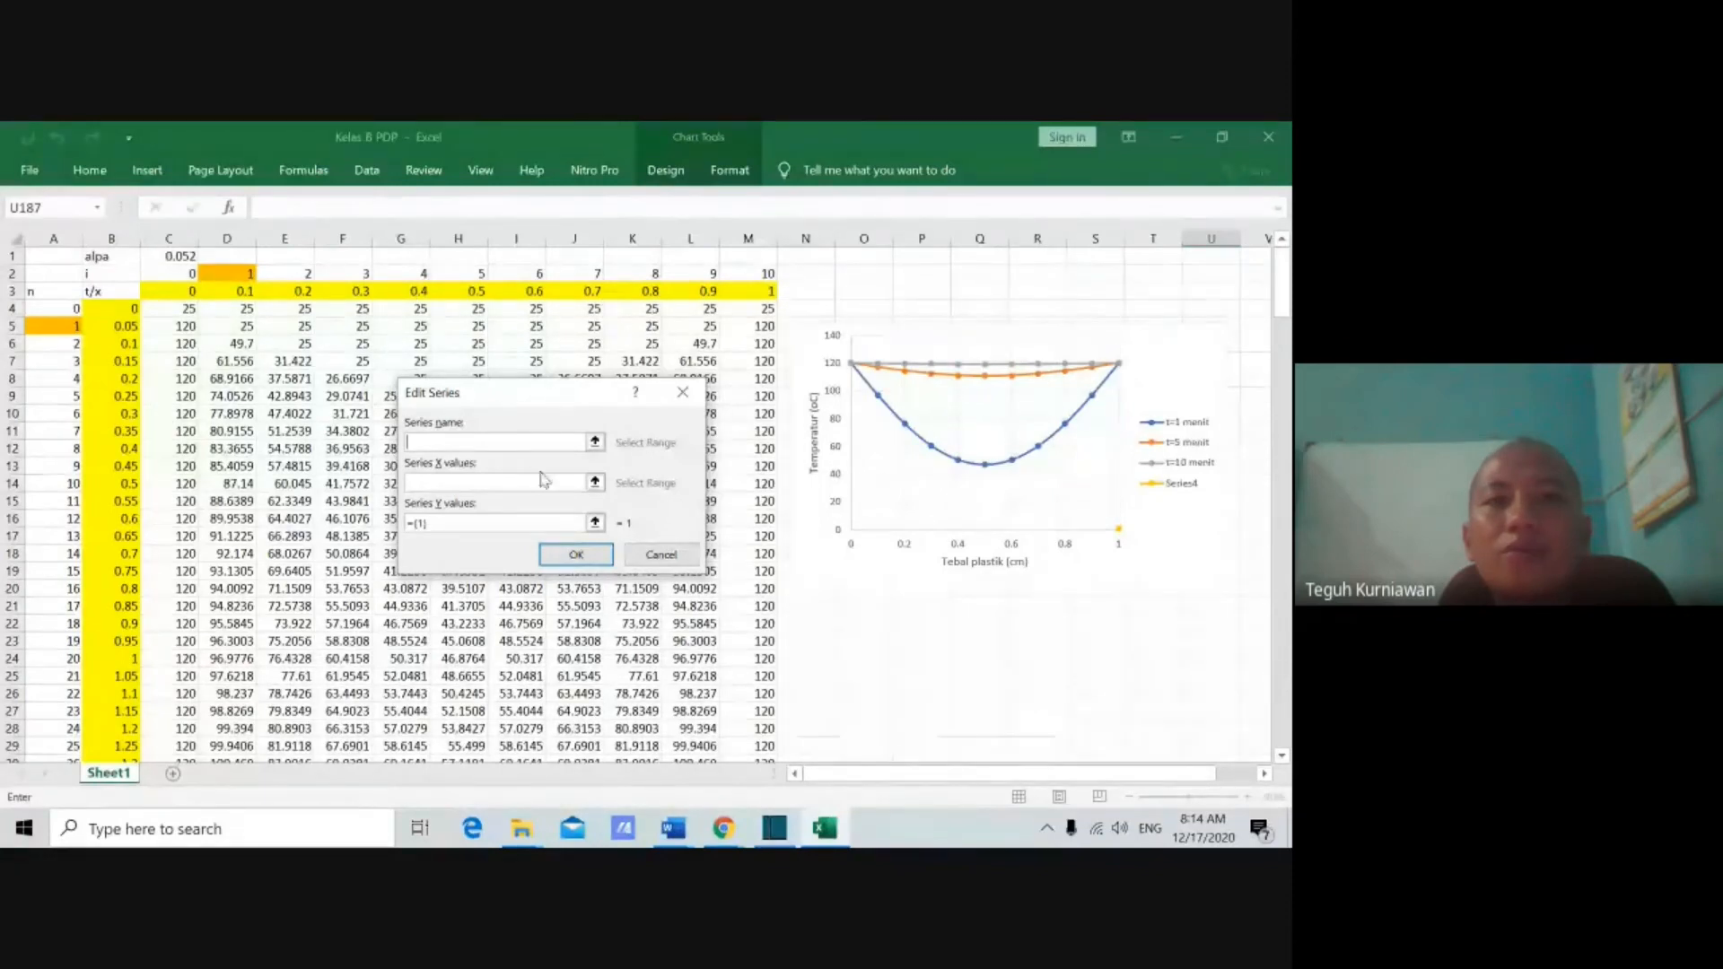
{"action": "left_click", "coordinate": [661, 554]}
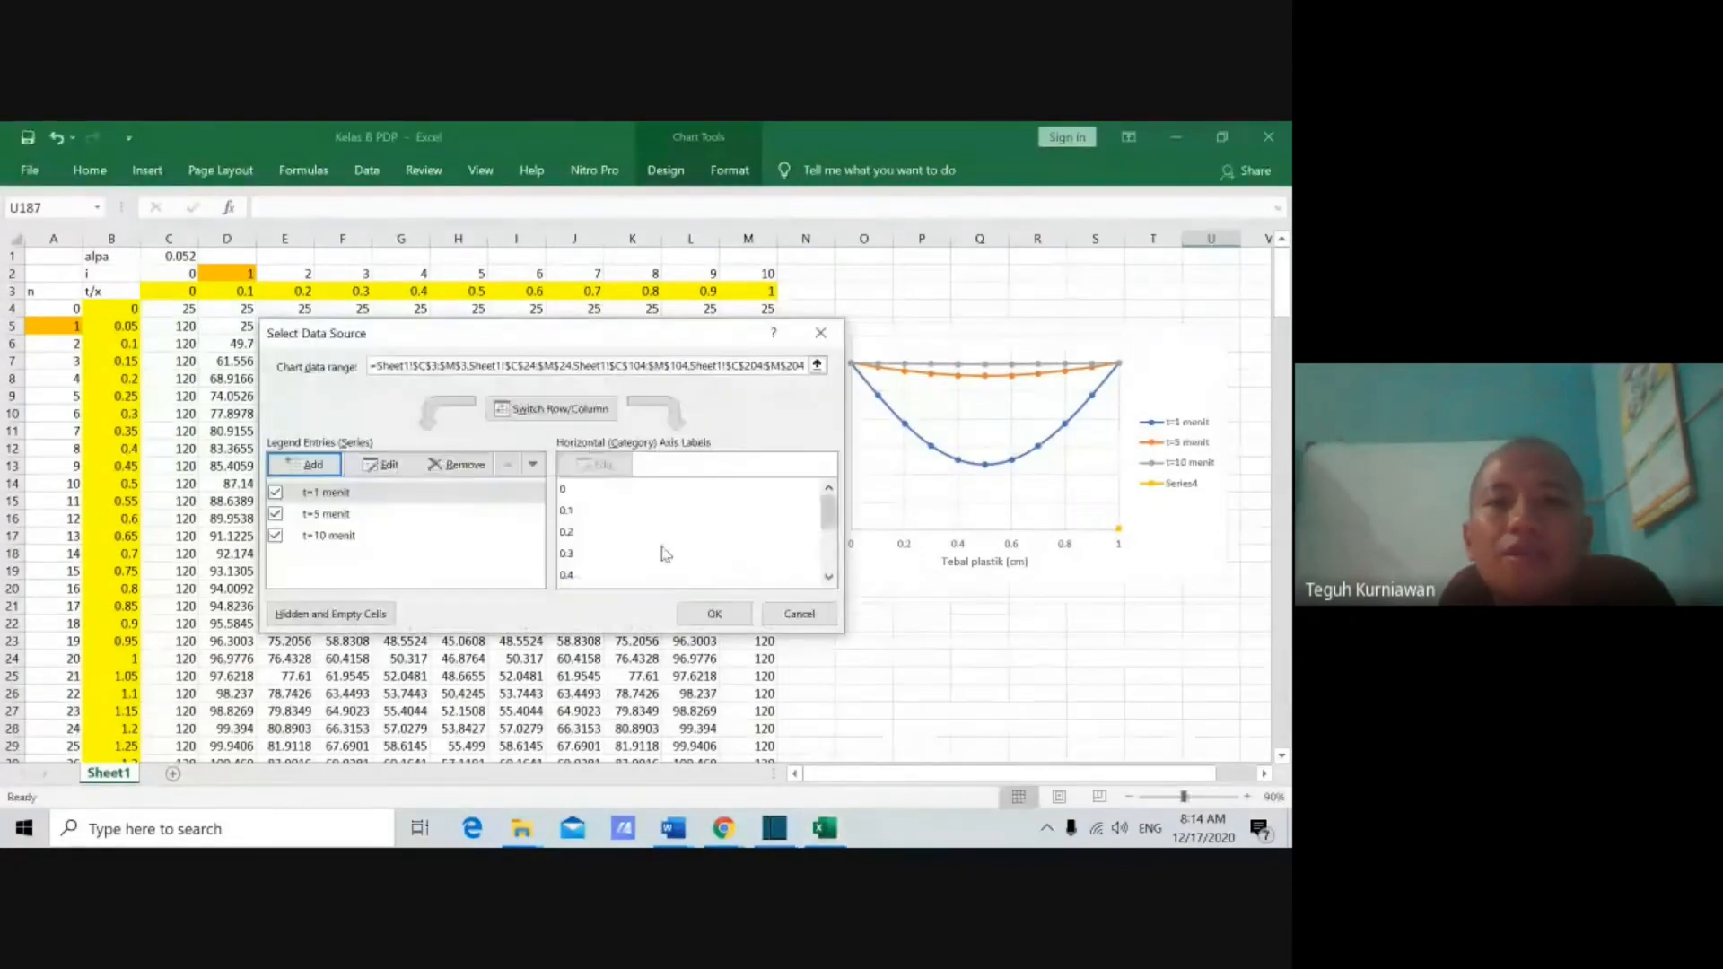
{"action": "left_click", "coordinate": [779, 618]}
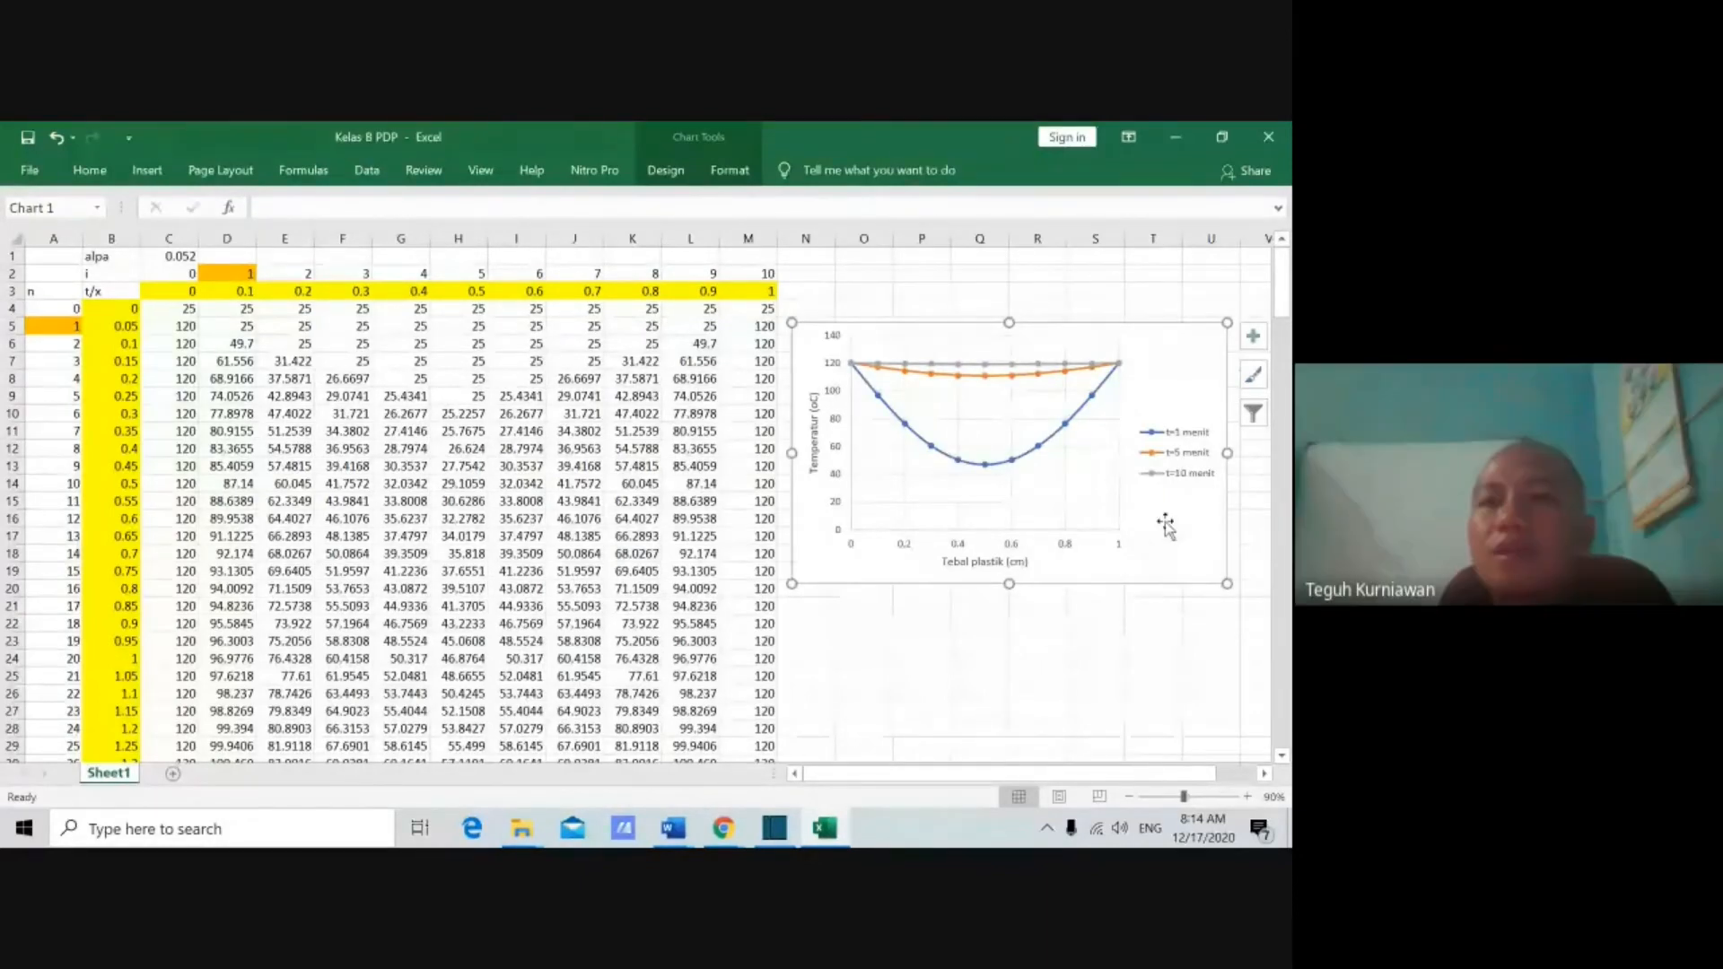
Step: Start a new data series in the temperature chart named "t=2 menit" with the thickness values C3:M3 as its X values
{"action": "right_click", "coordinate": [1165, 522]}
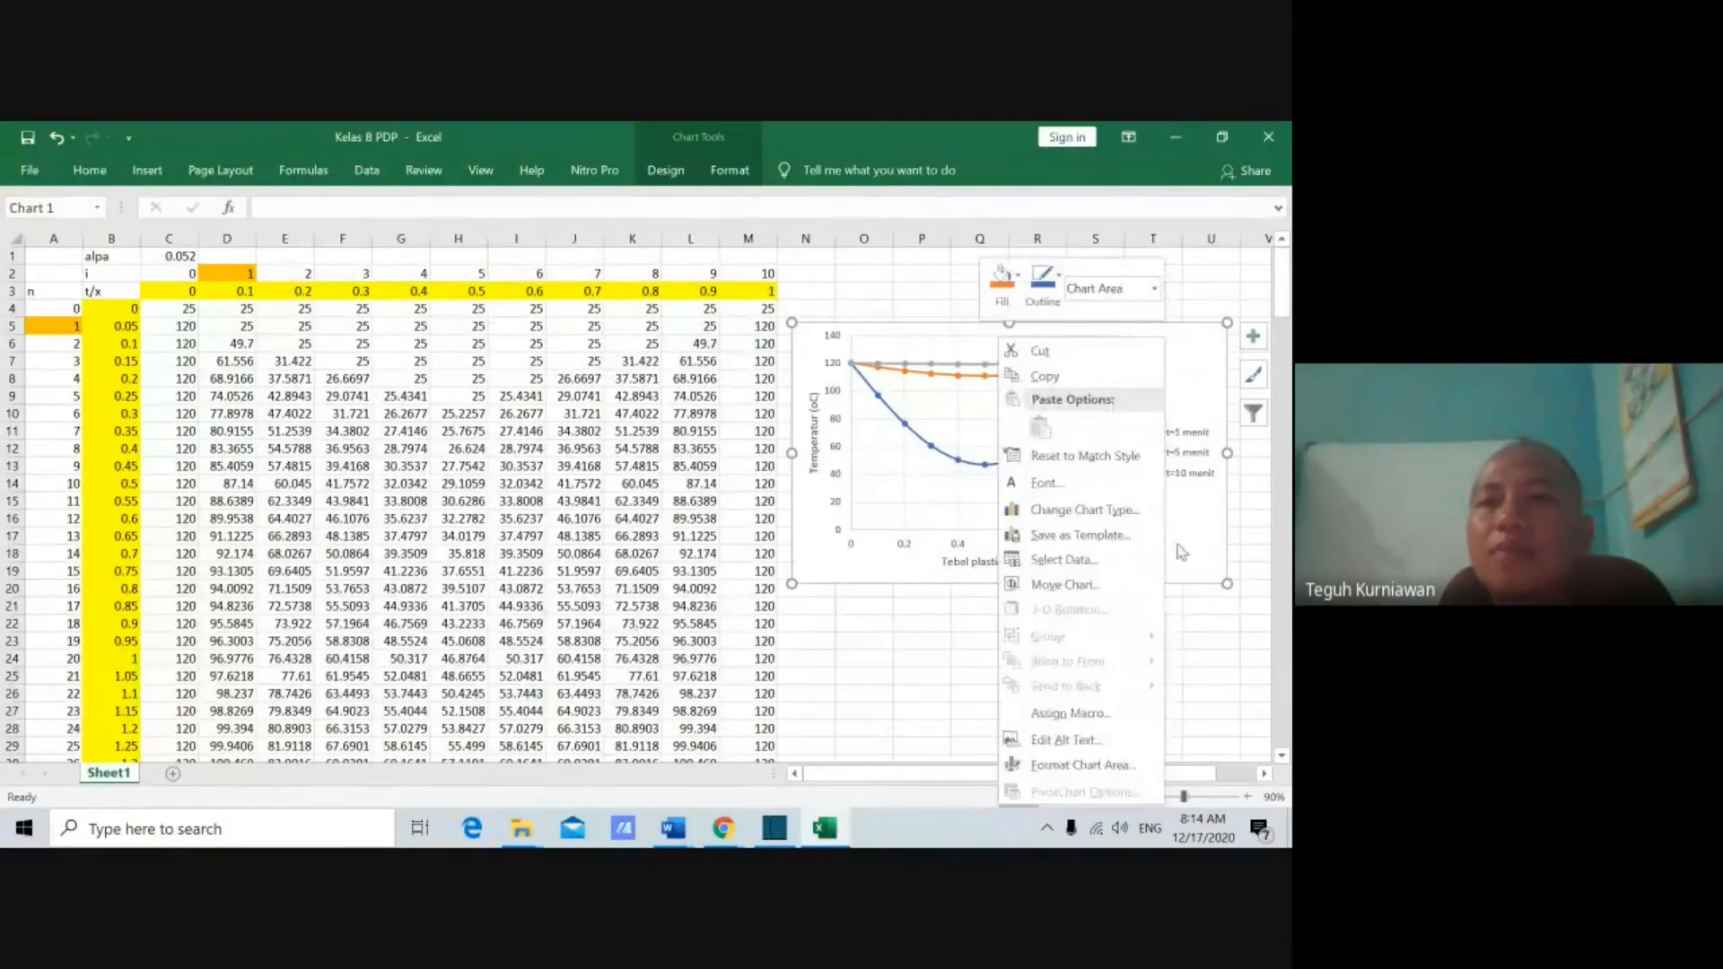
{"action": "left_click", "coordinate": [1088, 558]}
{"action": "left_click", "coordinate": [320, 470]}
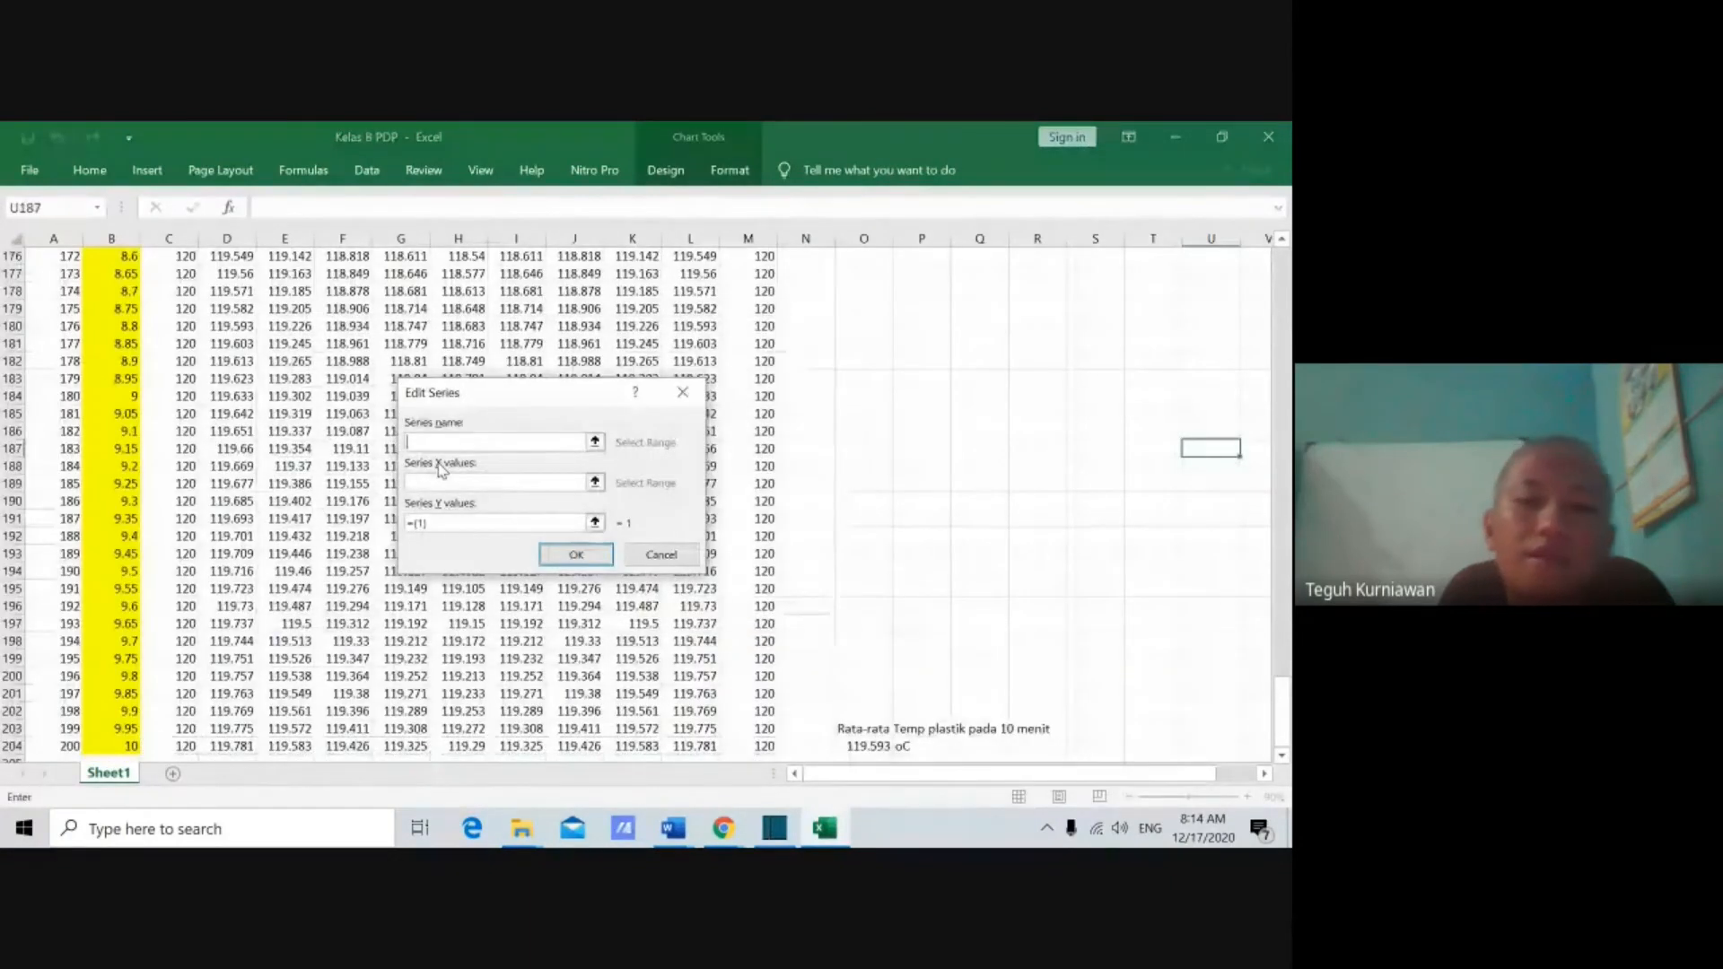
{"action": "type", "text": "t=2 menit"}
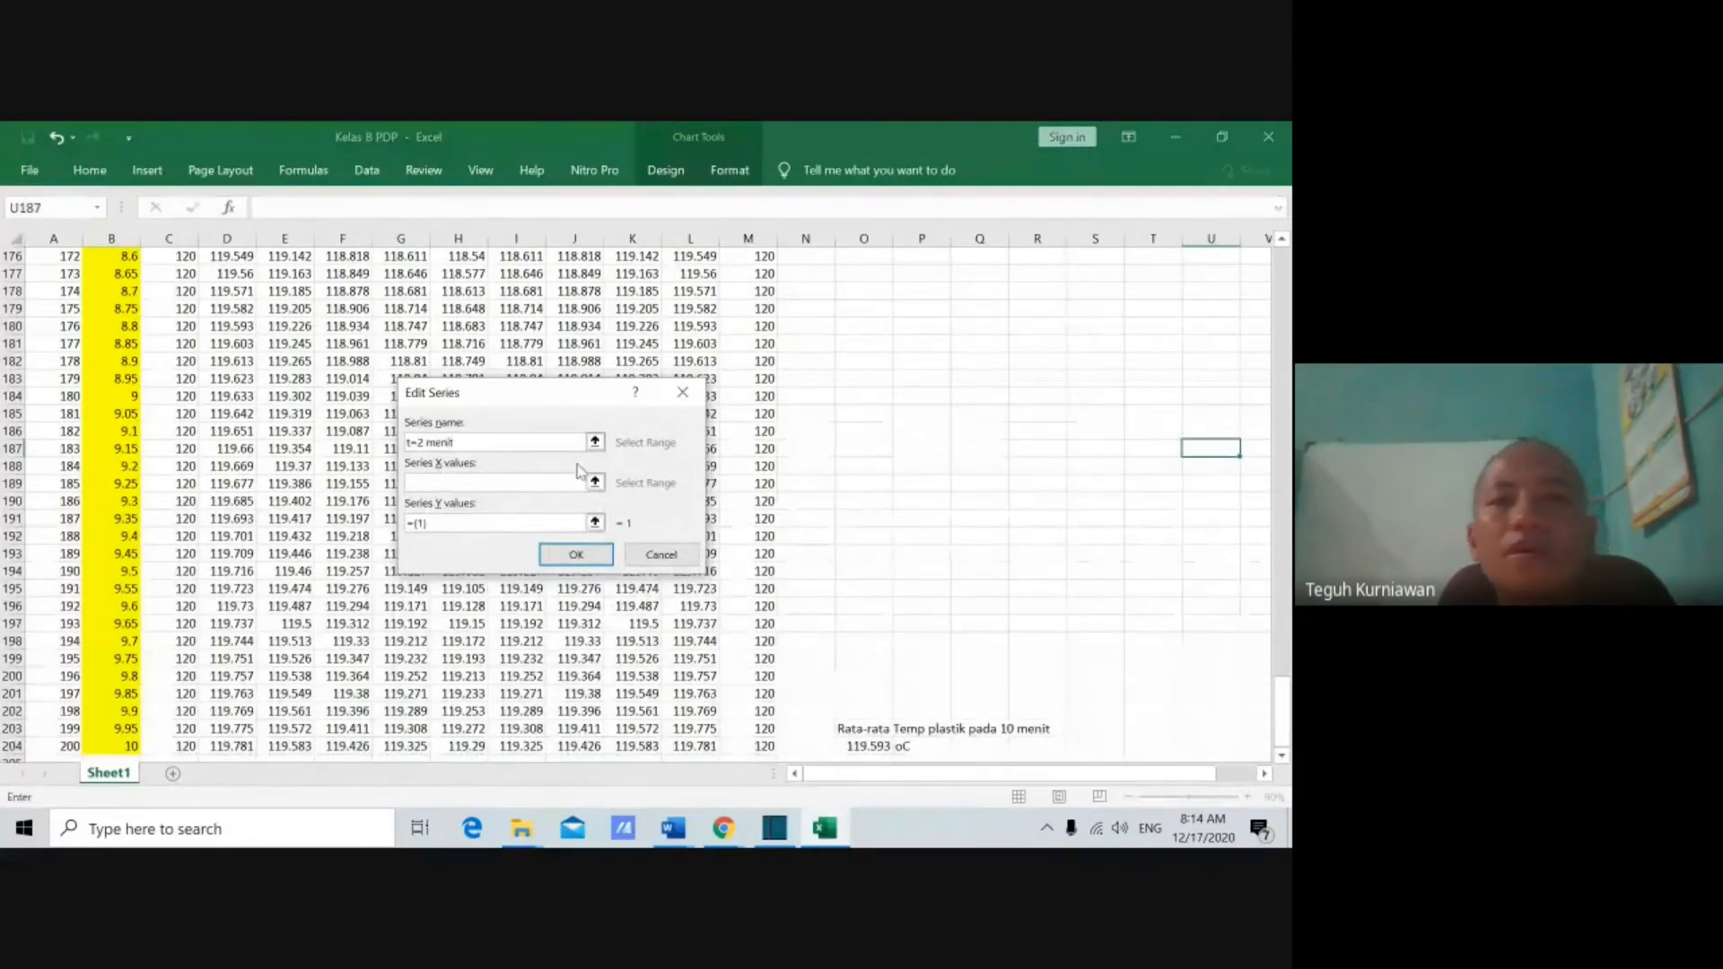
{"action": "left_click", "coordinate": [594, 482]}
{"action": "left_click_drag", "start_coordinate": [1281, 714], "coordinate": [1289, 289]}
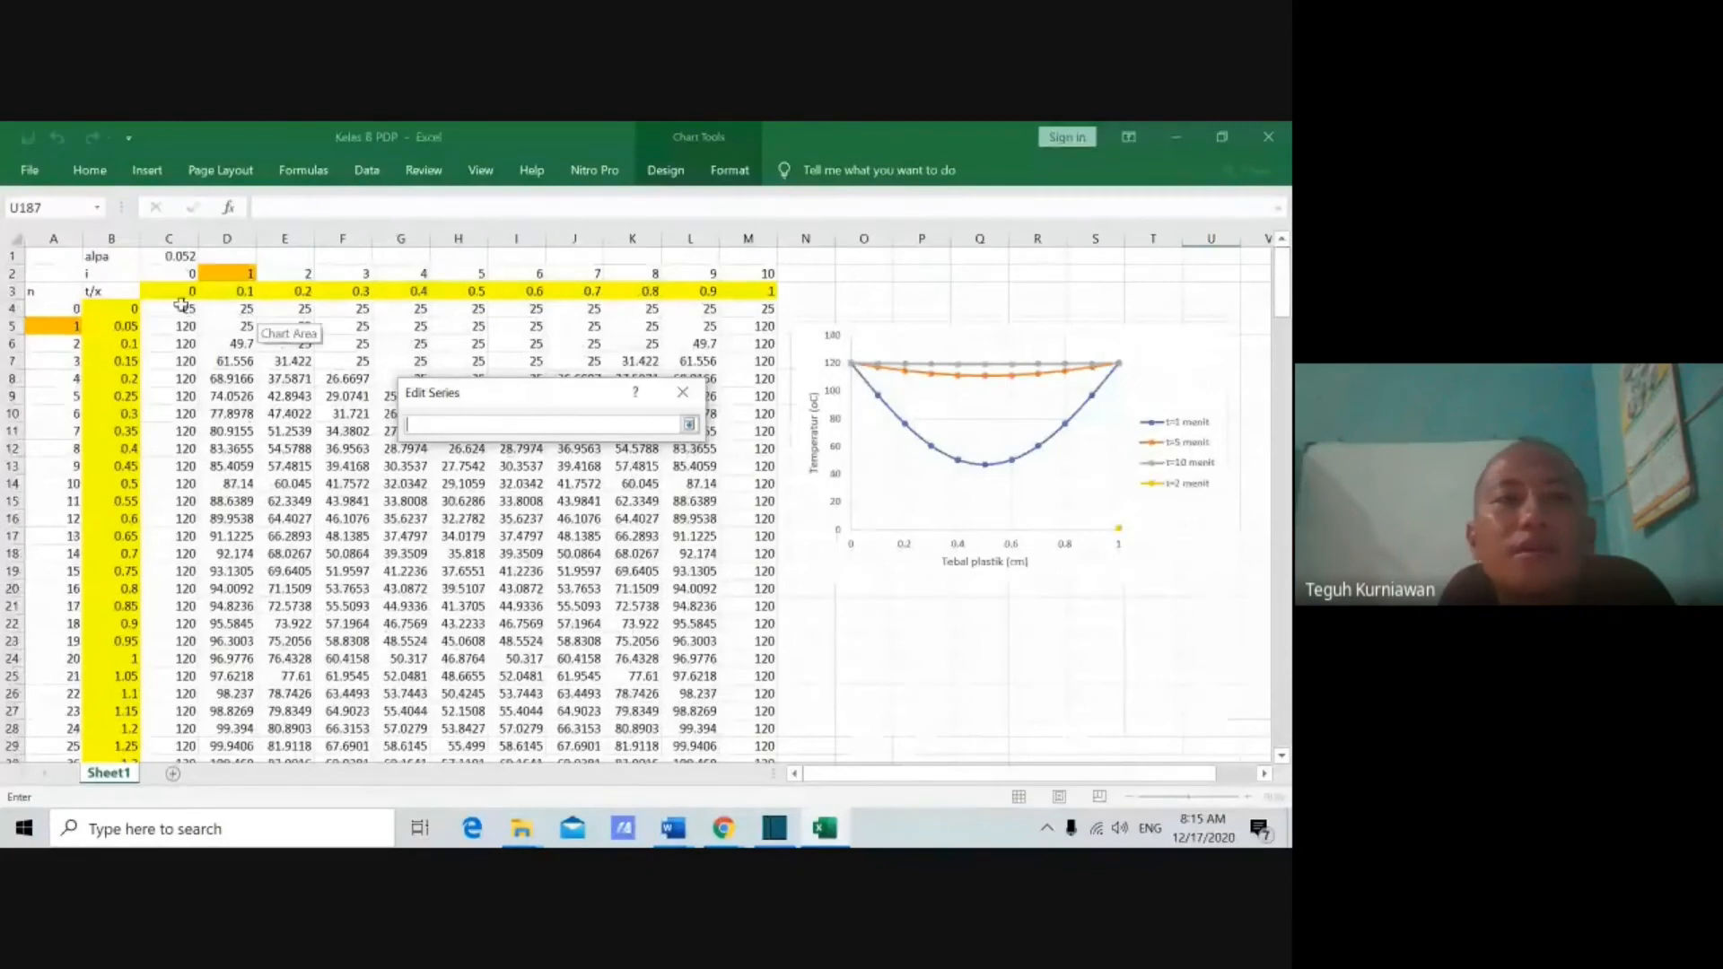
{"action": "left_click_drag", "start_coordinate": [175, 292], "coordinate": [758, 297]}
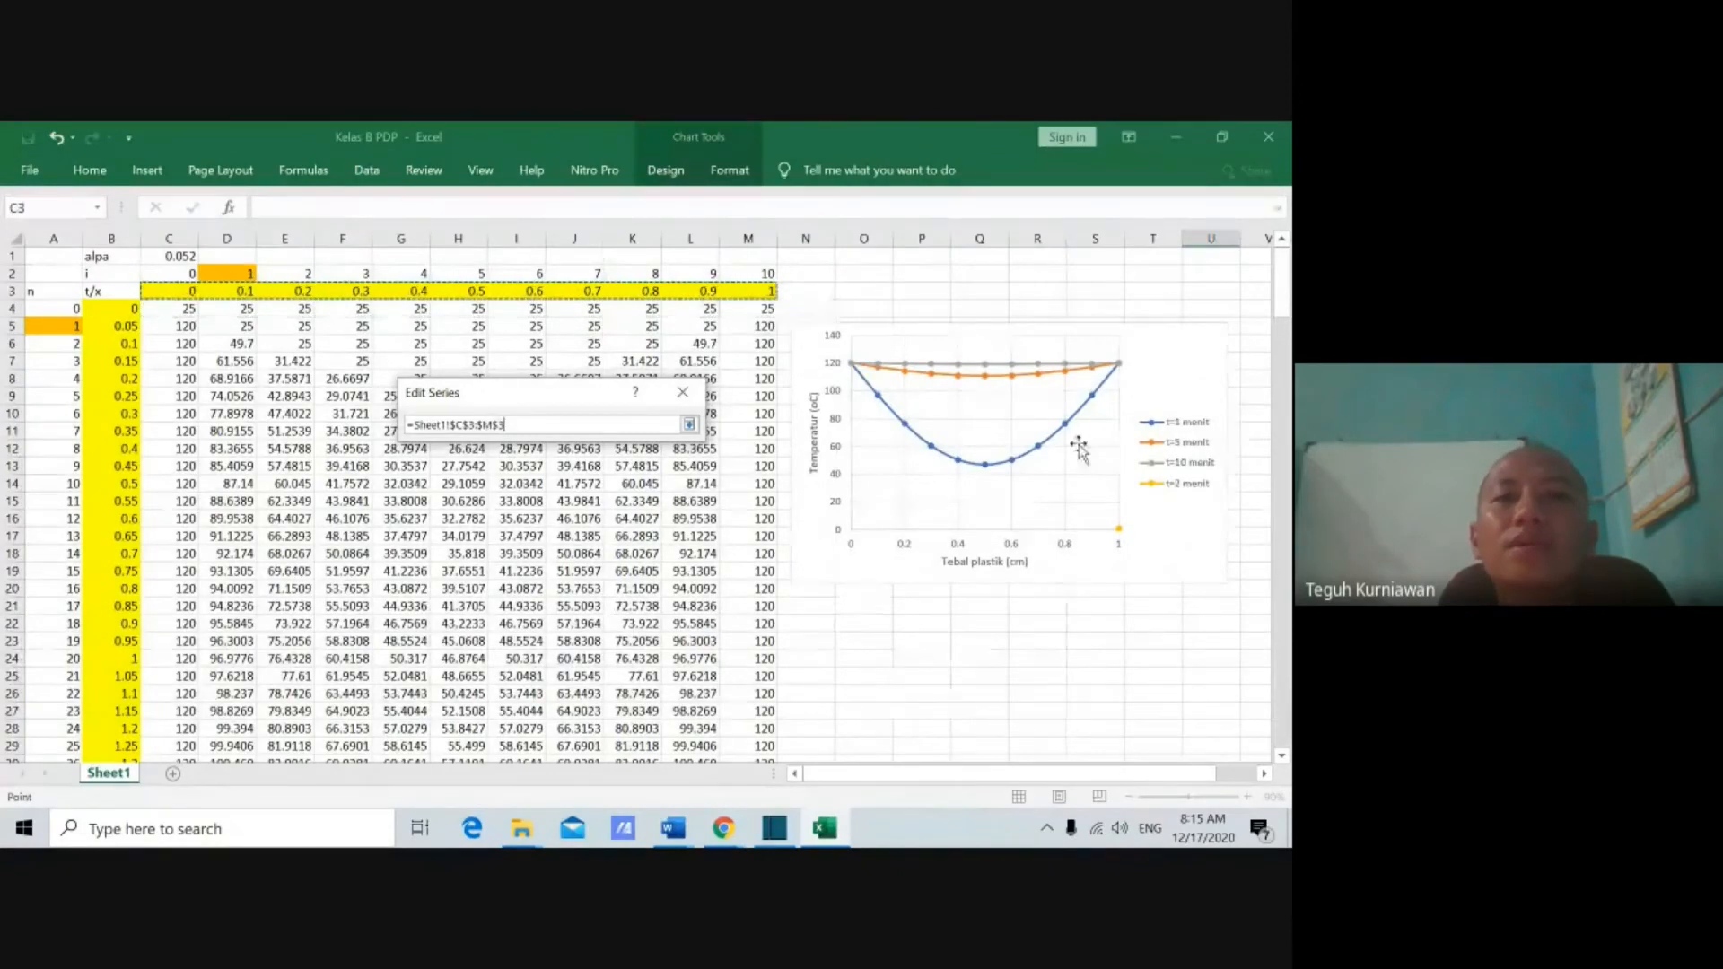
{"action": "left_click", "coordinate": [689, 425]}
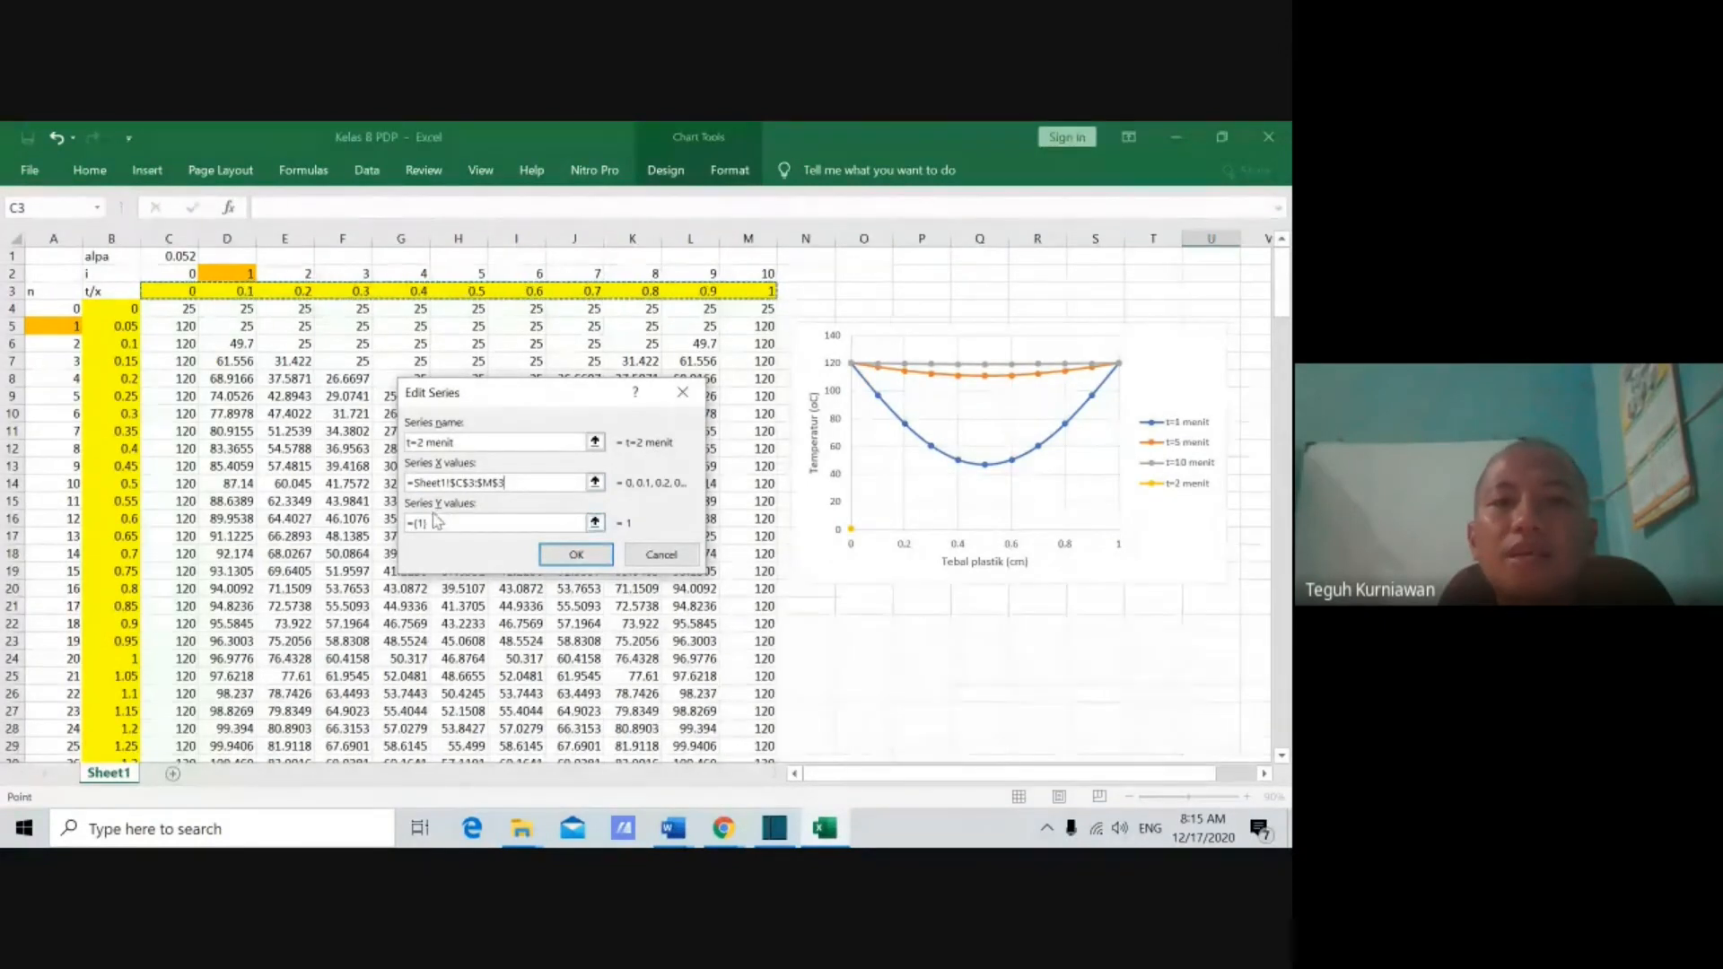
Step: Set the Y values of the "t=2 menit" series to the t = 2 row, C44:M44, and add the series to the chart
{"action": "left_click", "coordinate": [595, 523]}
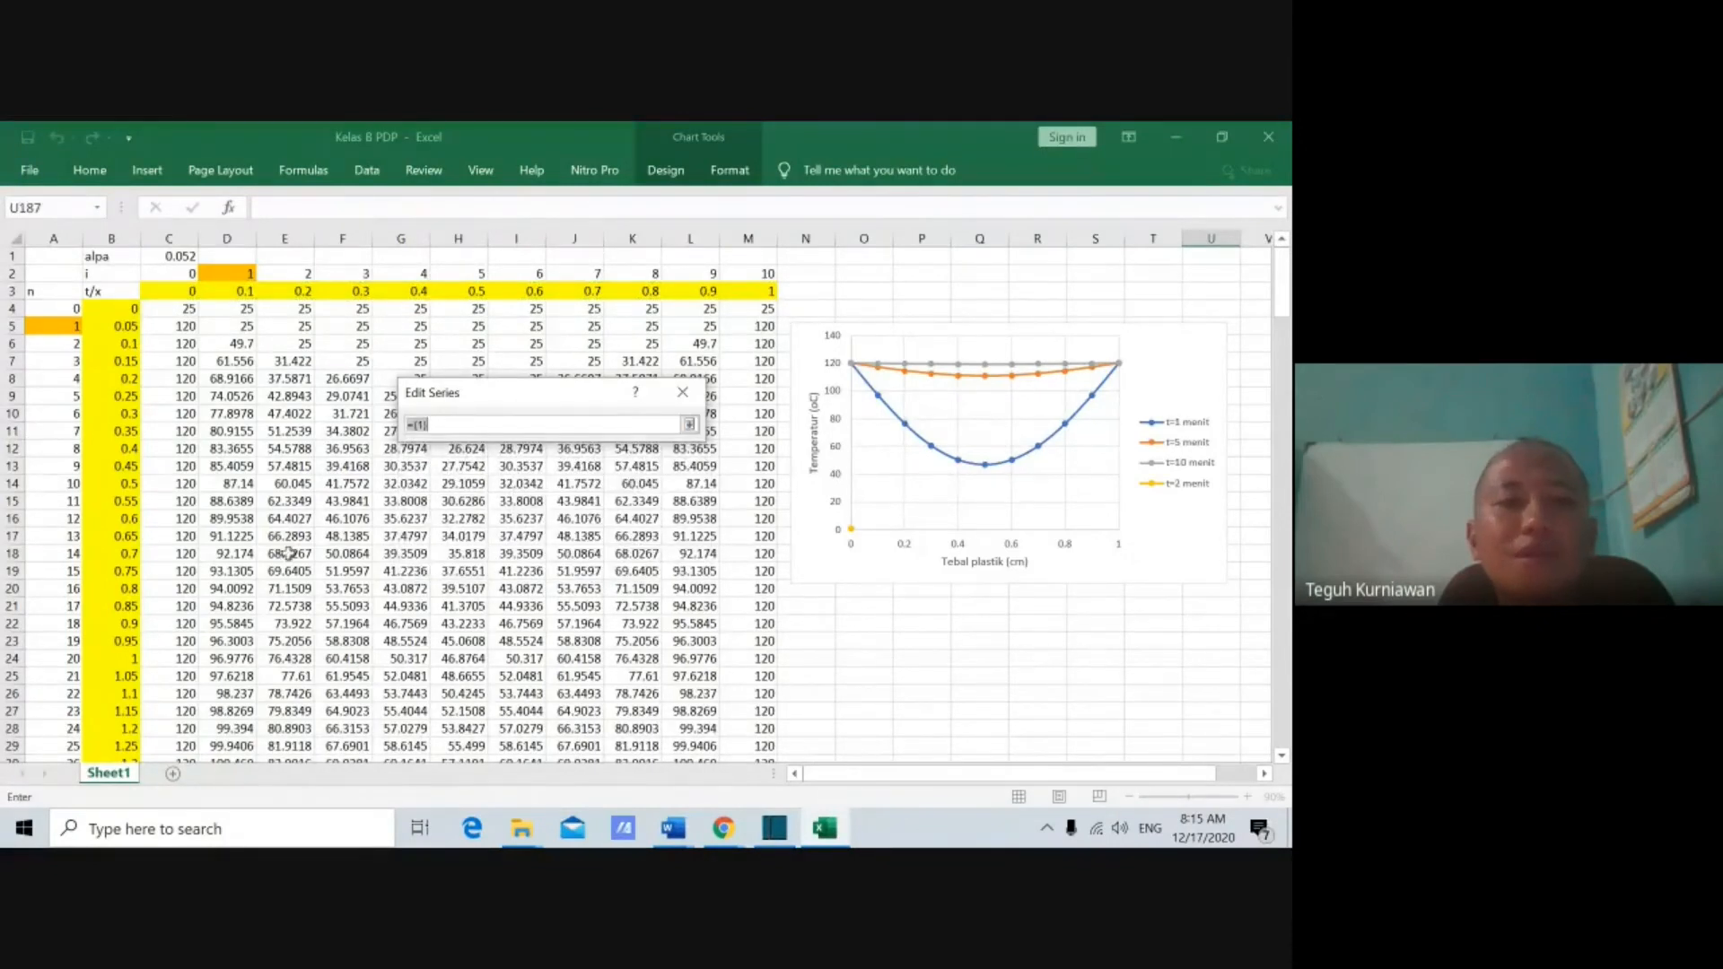
{"action": "scroll", "coordinate": [258, 558], "scroll_direction": "down", "scroll_amount": 2}
{"action": "scroll", "coordinate": [257, 558], "scroll_direction": "down", "scroll_amount": 5}
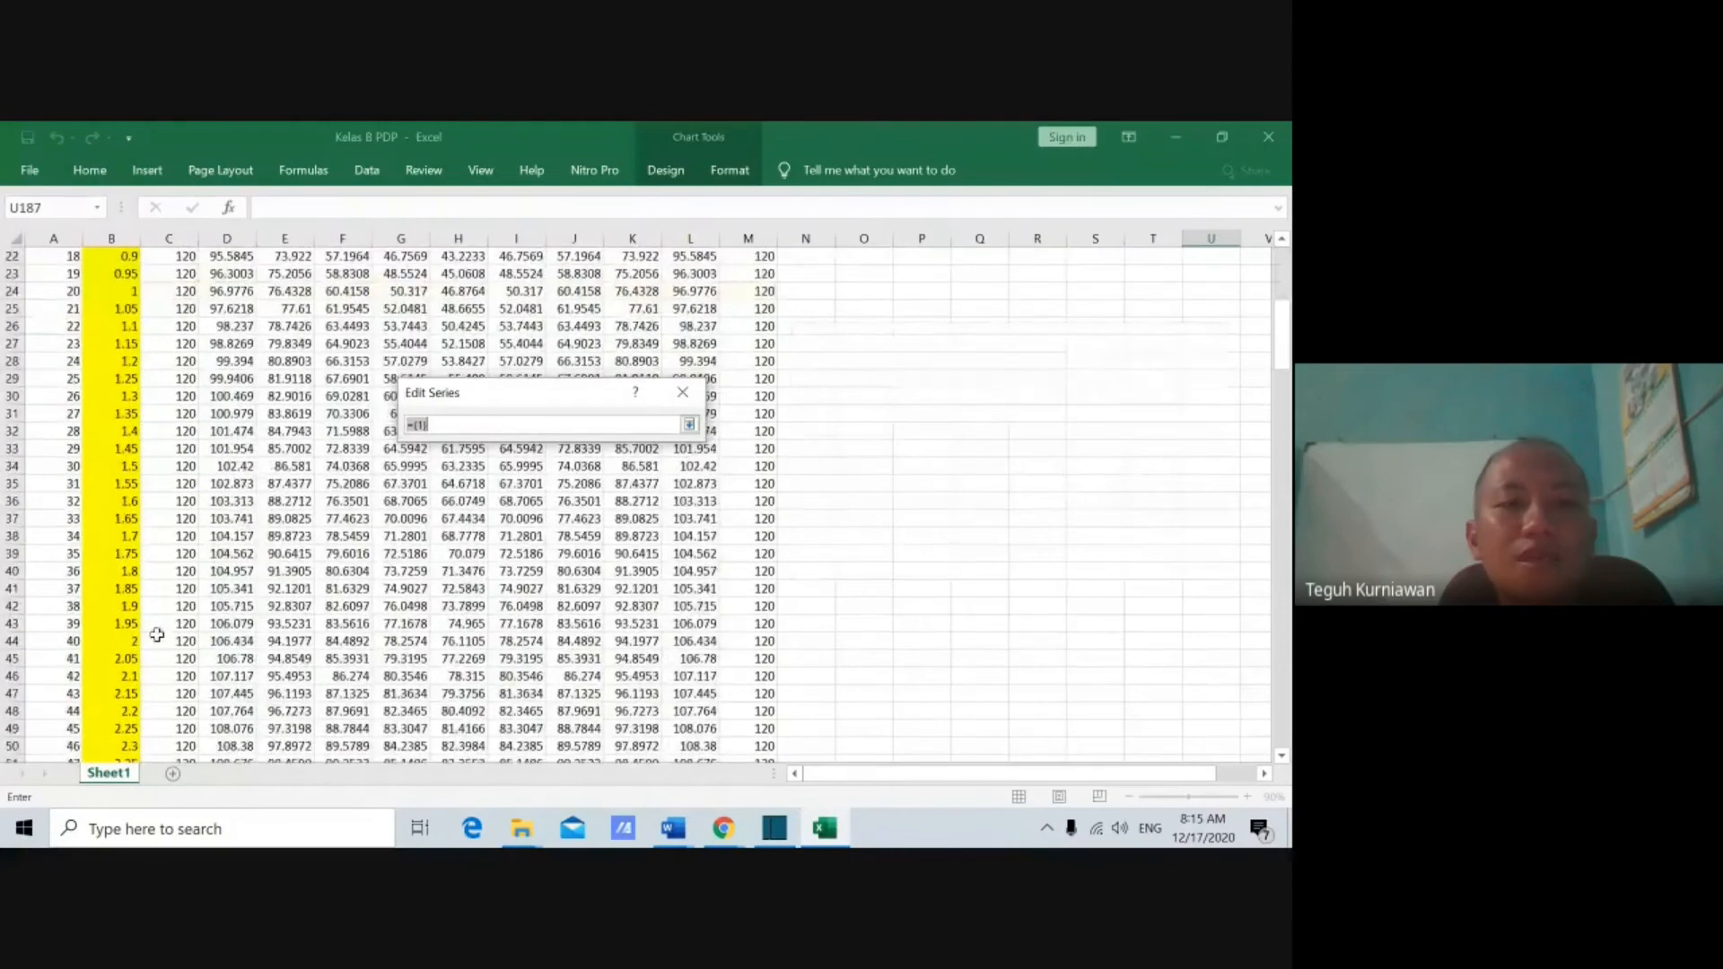
{"action": "left_click_drag", "start_coordinate": [182, 638], "coordinate": [762, 640]}
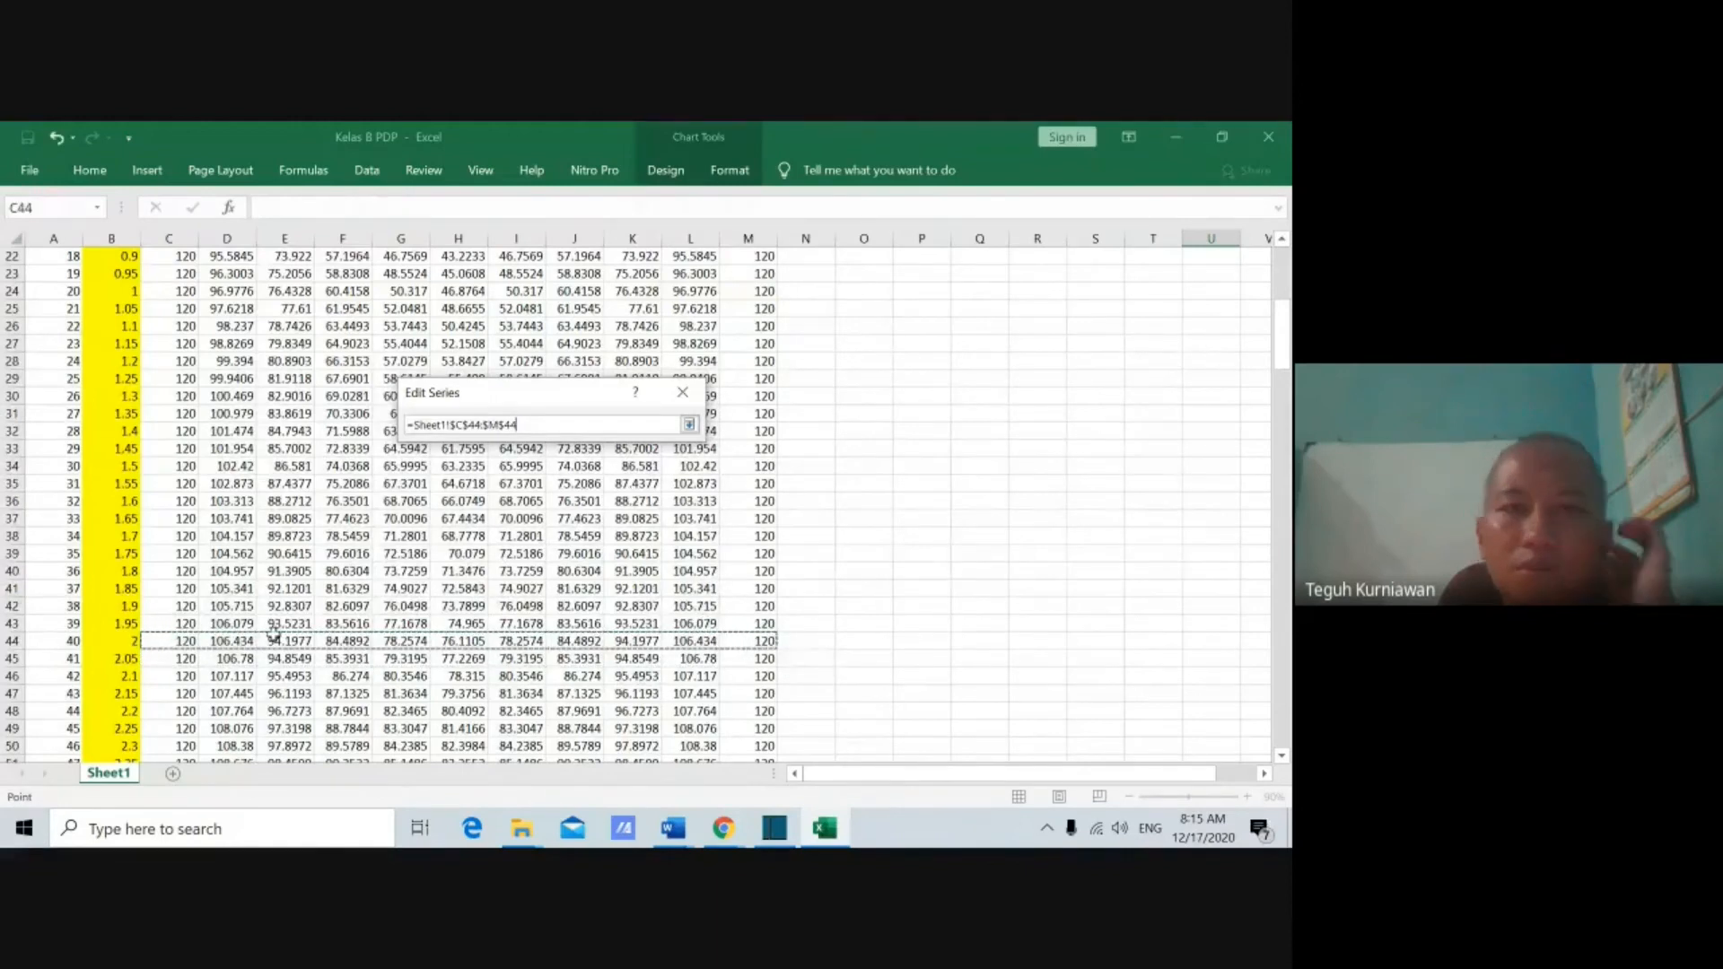
{"action": "left_click", "coordinate": [691, 426]}
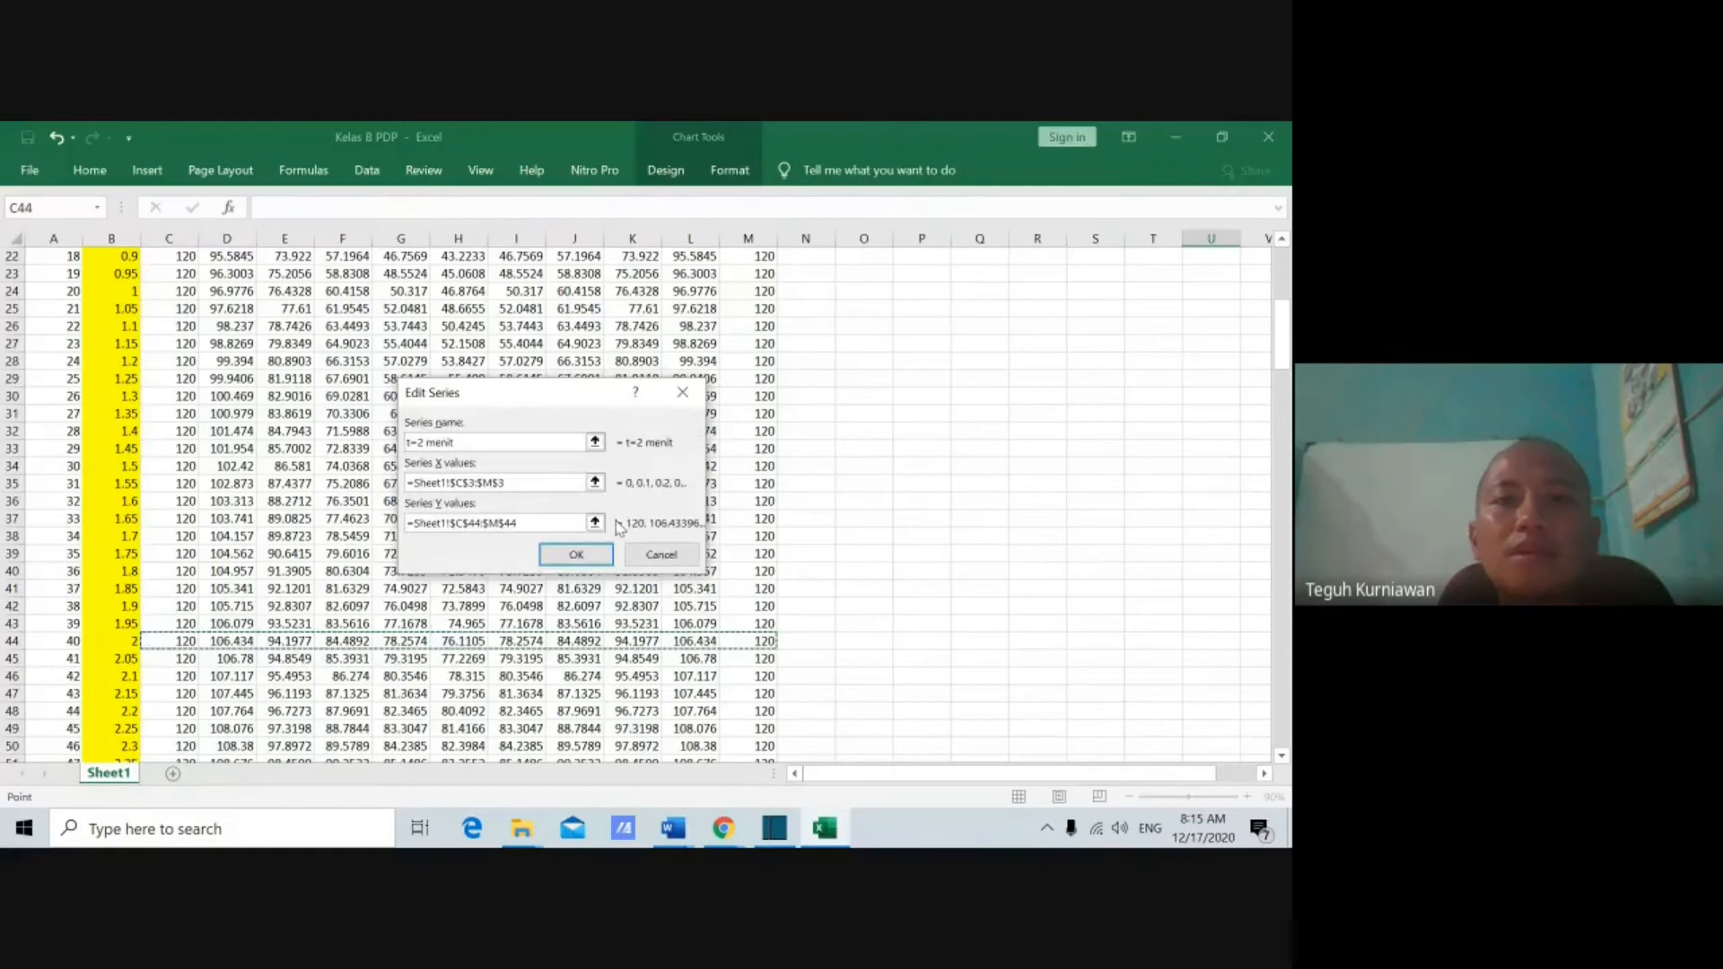
{"action": "left_click", "coordinate": [581, 556]}
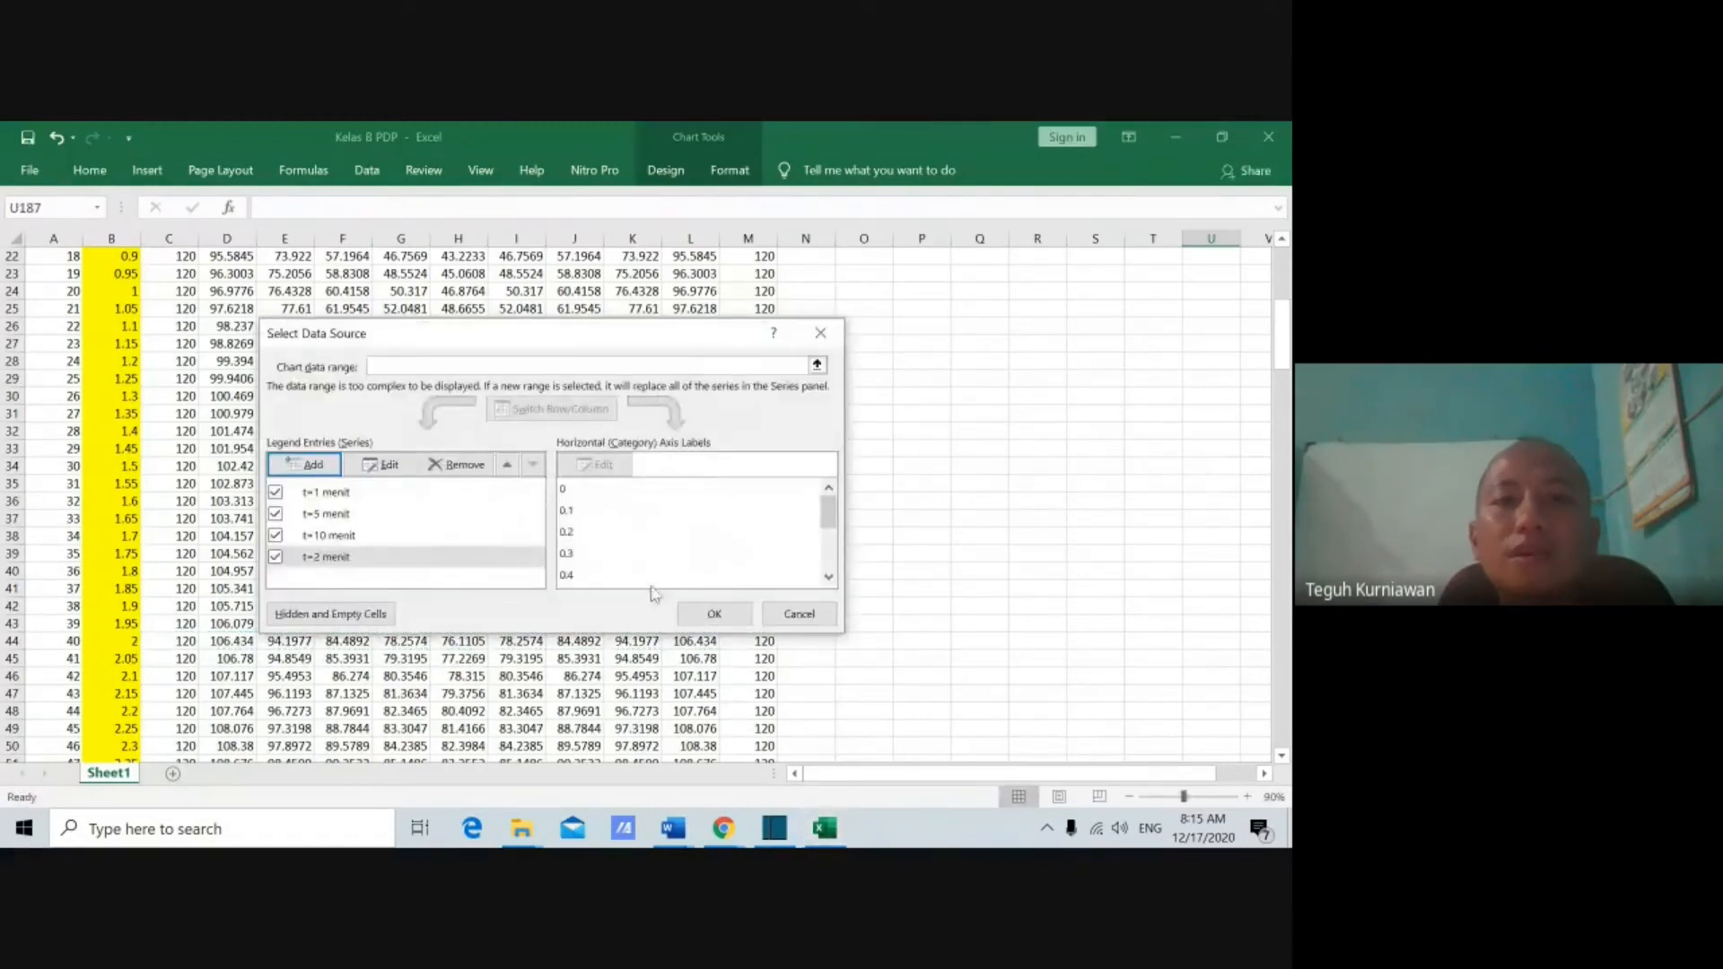
{"action": "left_click", "coordinate": [709, 613]}
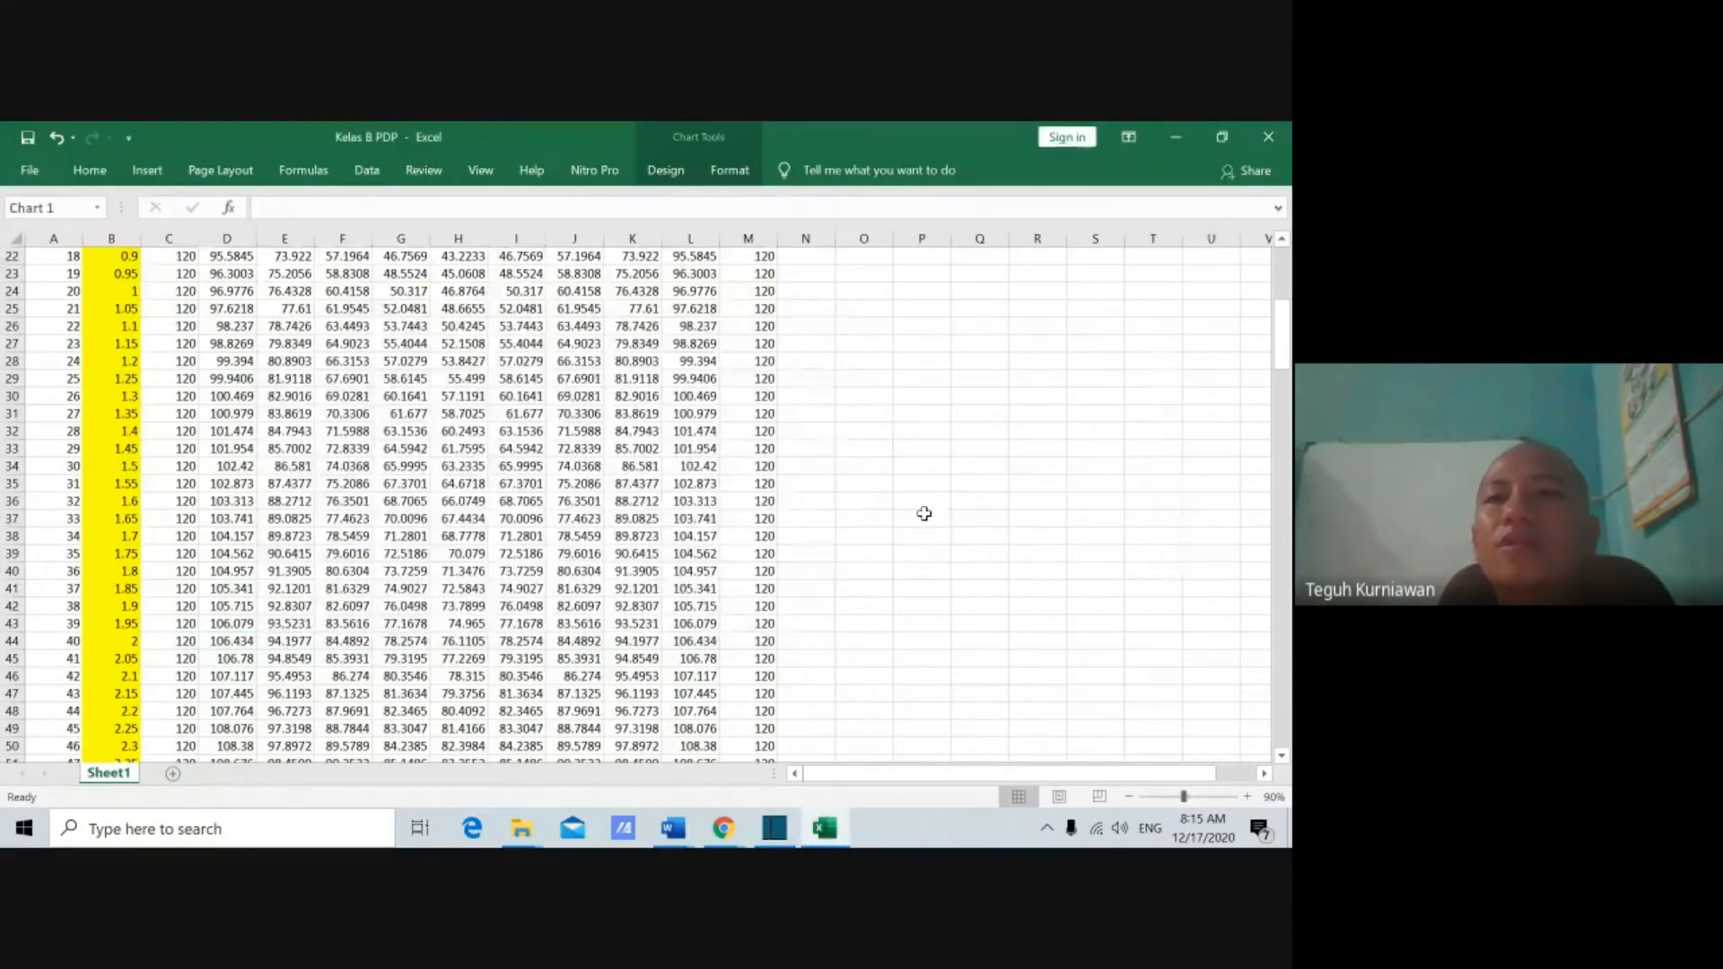
{"action": "scroll", "coordinate": [924, 513], "scroll_direction": "up", "scroll_amount": 7}
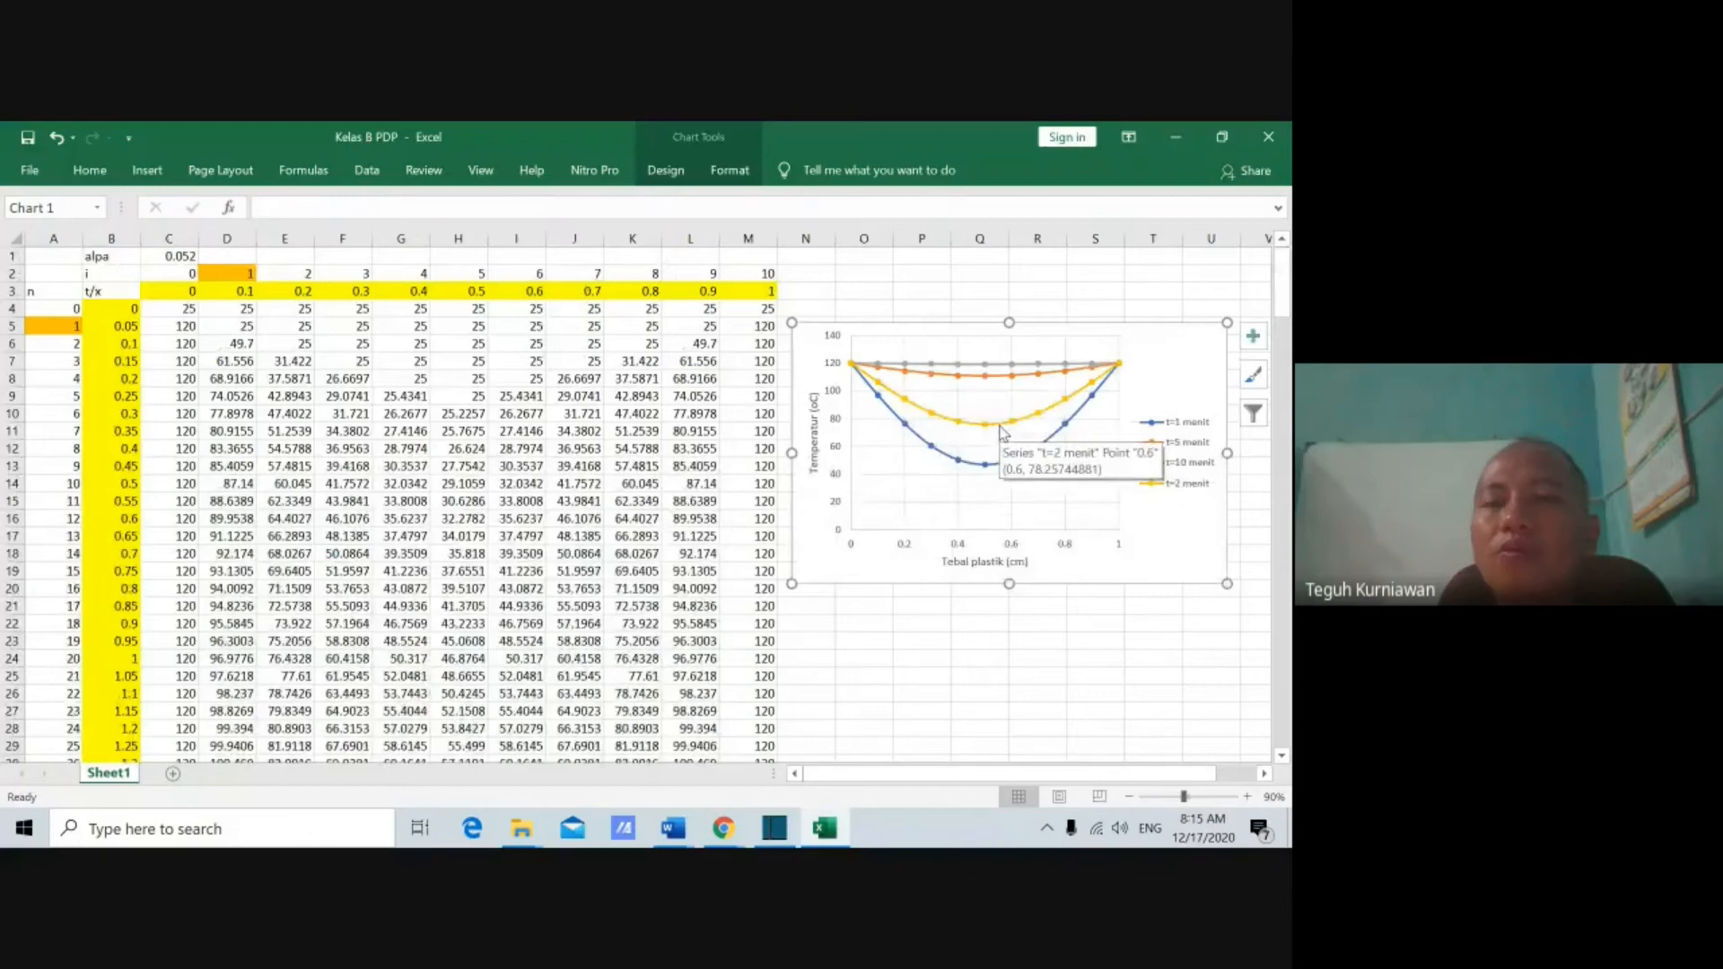
{"action": "left_click", "coordinate": [1117, 519]}
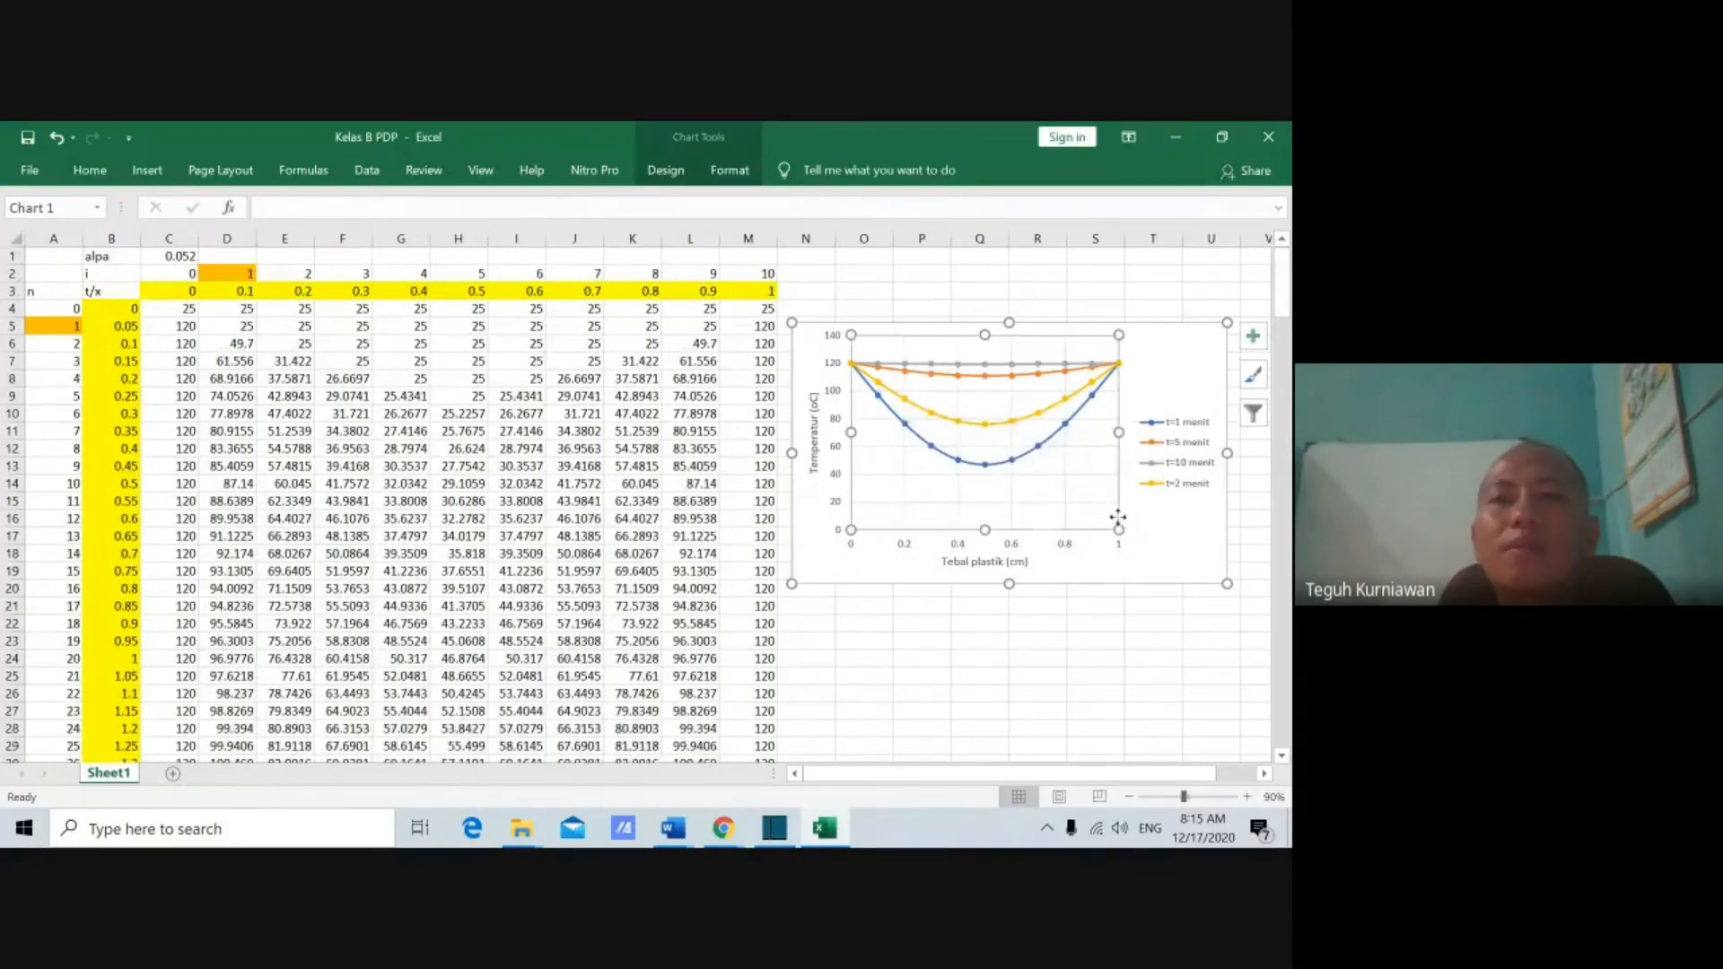
{"action": "left_click", "coordinate": [960, 291]}
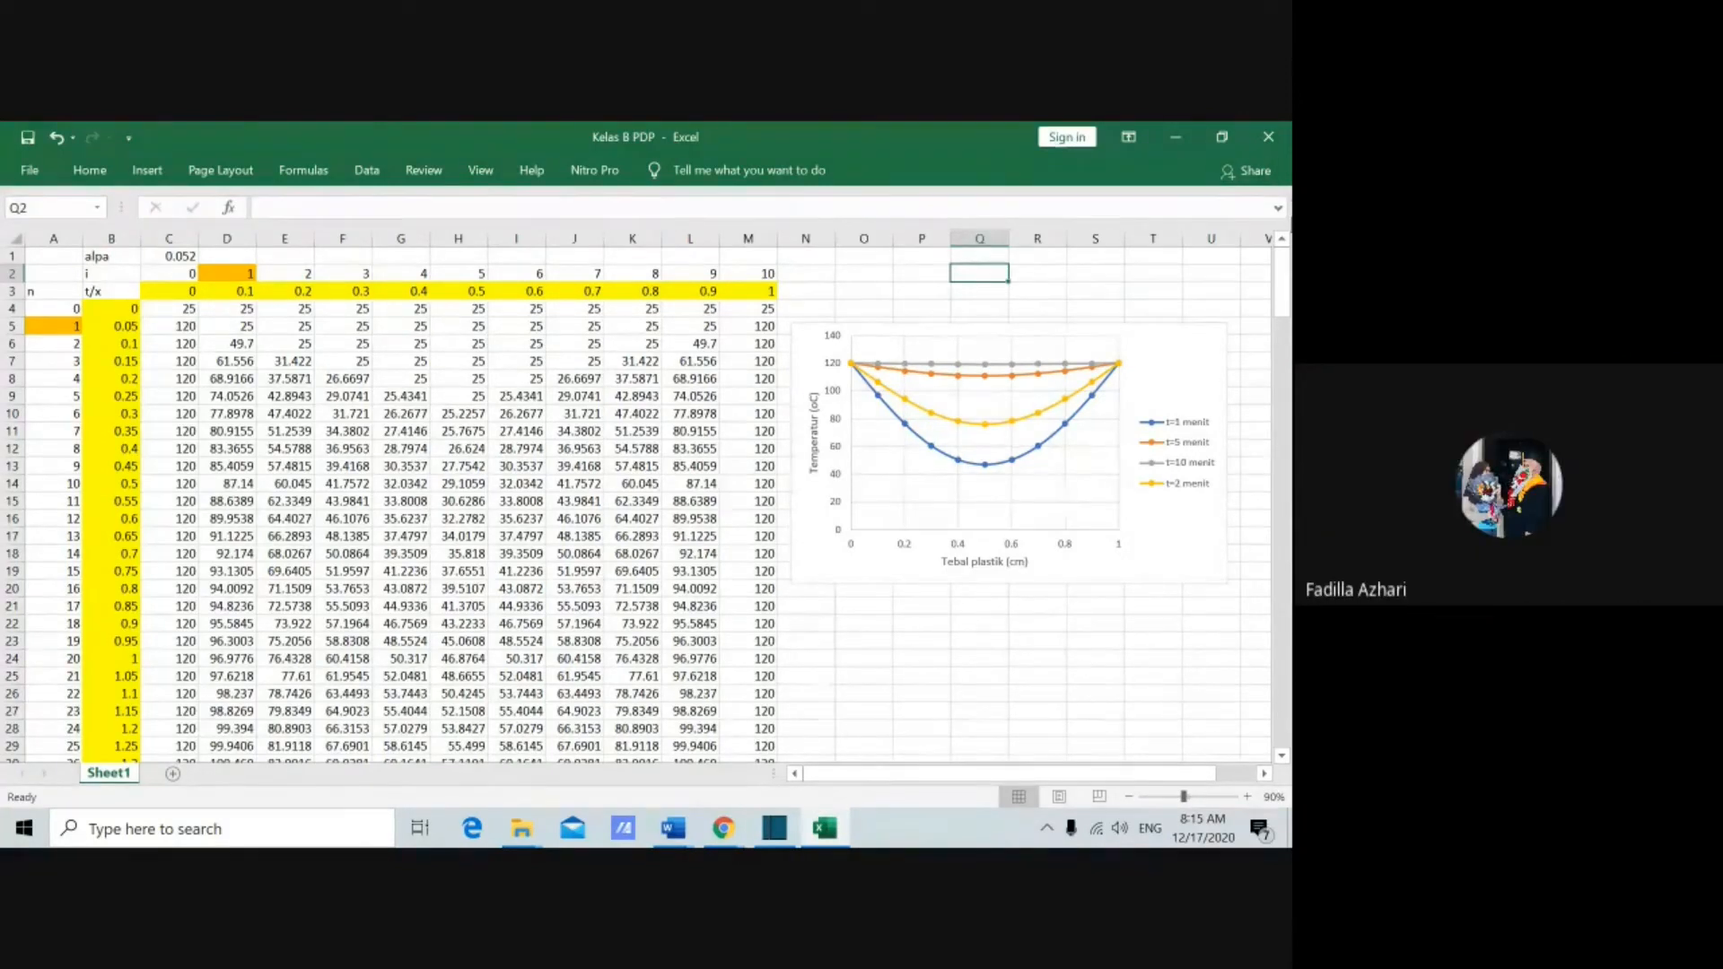
Step: Examine the t = 10 row temperatures in C204:M204 and the AVERAGE formula in O204 that uses them
{"action": "left_click_drag", "start_coordinate": [1285, 272], "coordinate": [1289, 709]}
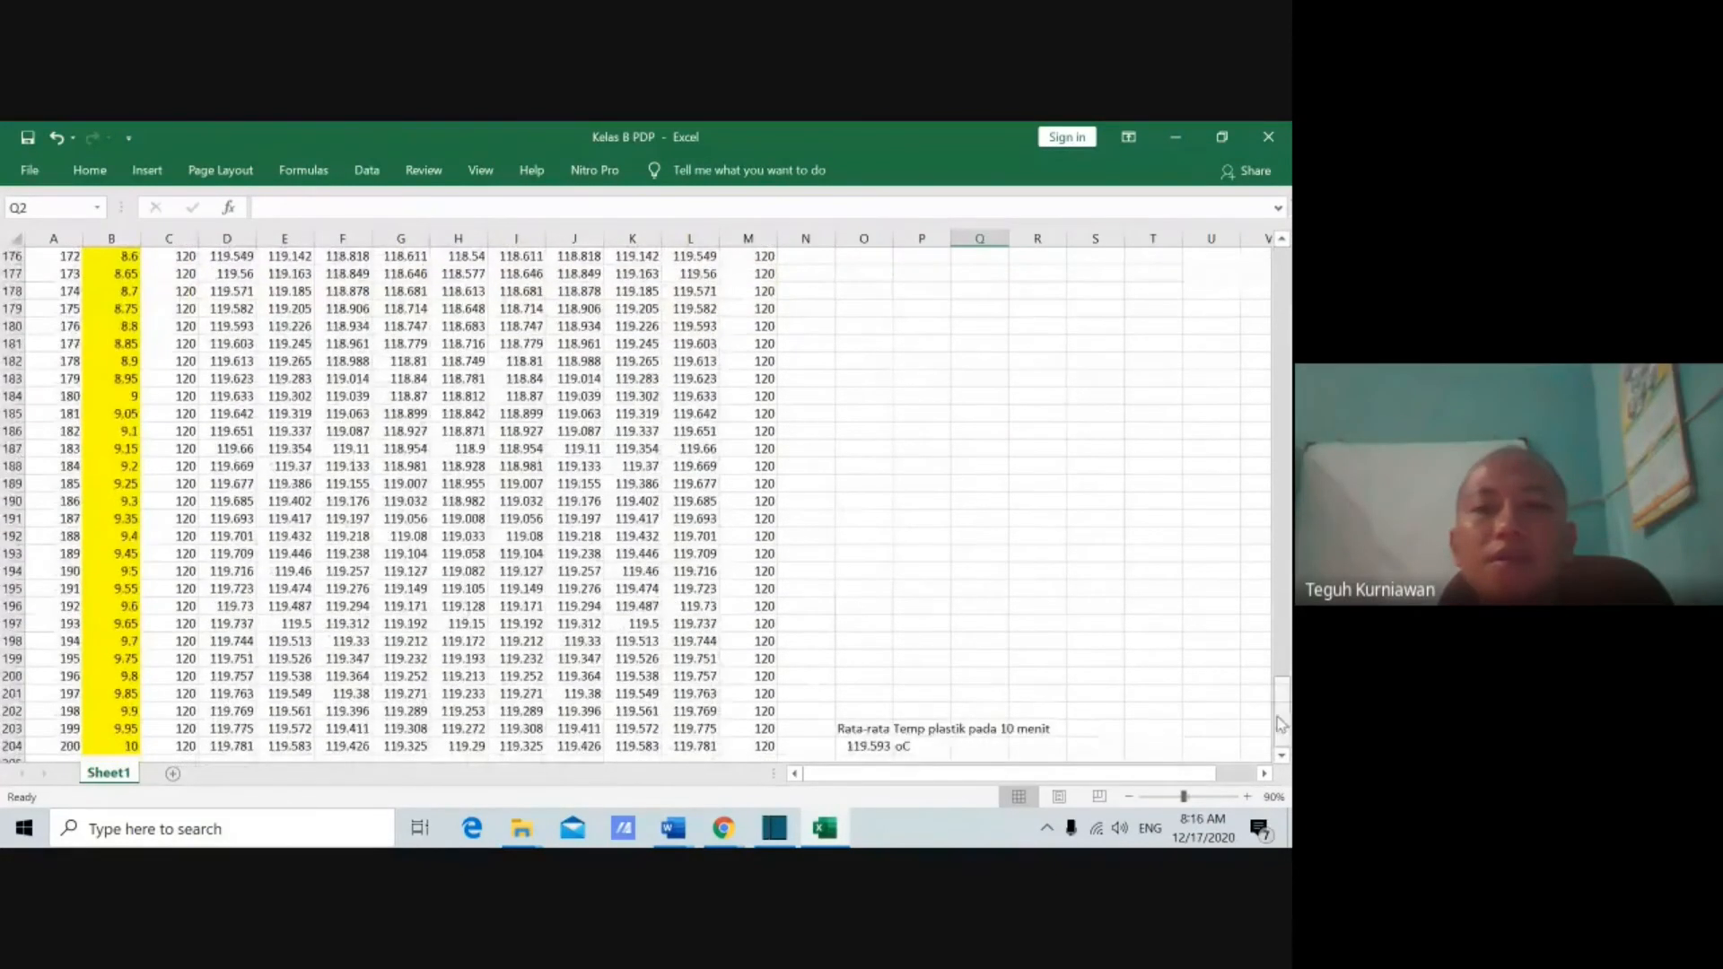
{"action": "scroll", "coordinate": [800, 496], "scroll_direction": "down", "scroll_amount": 1}
{"action": "left_click", "coordinate": [834, 486]}
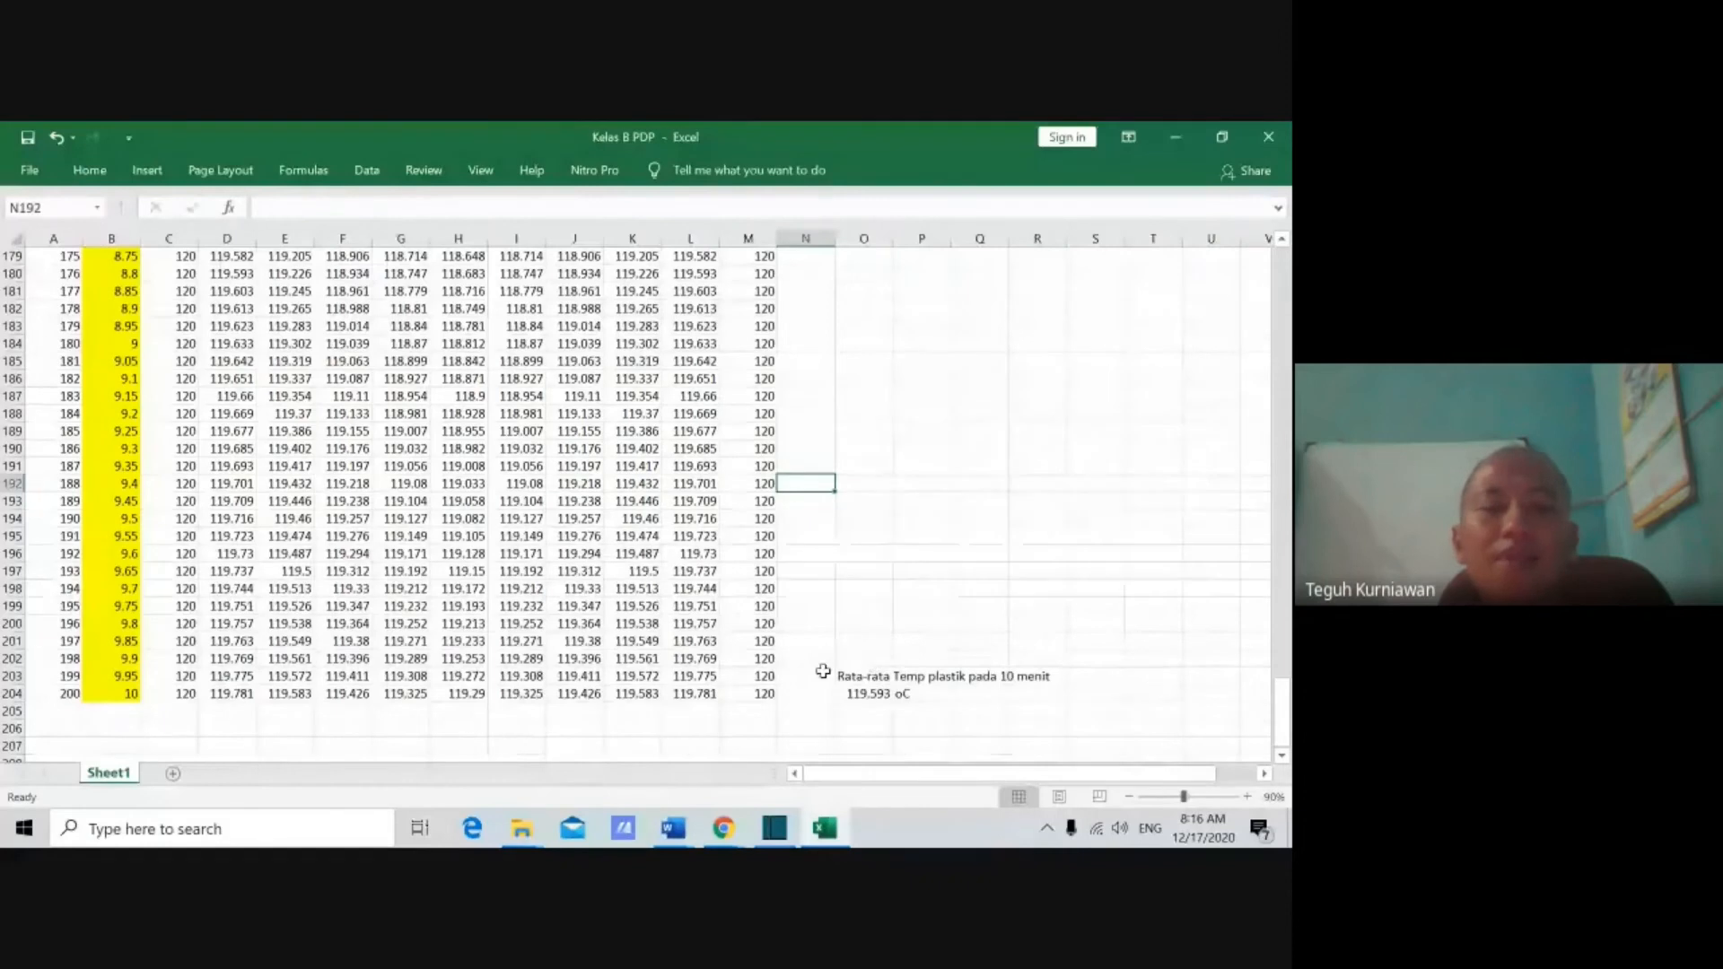
{"action": "left_click", "coordinate": [126, 689]}
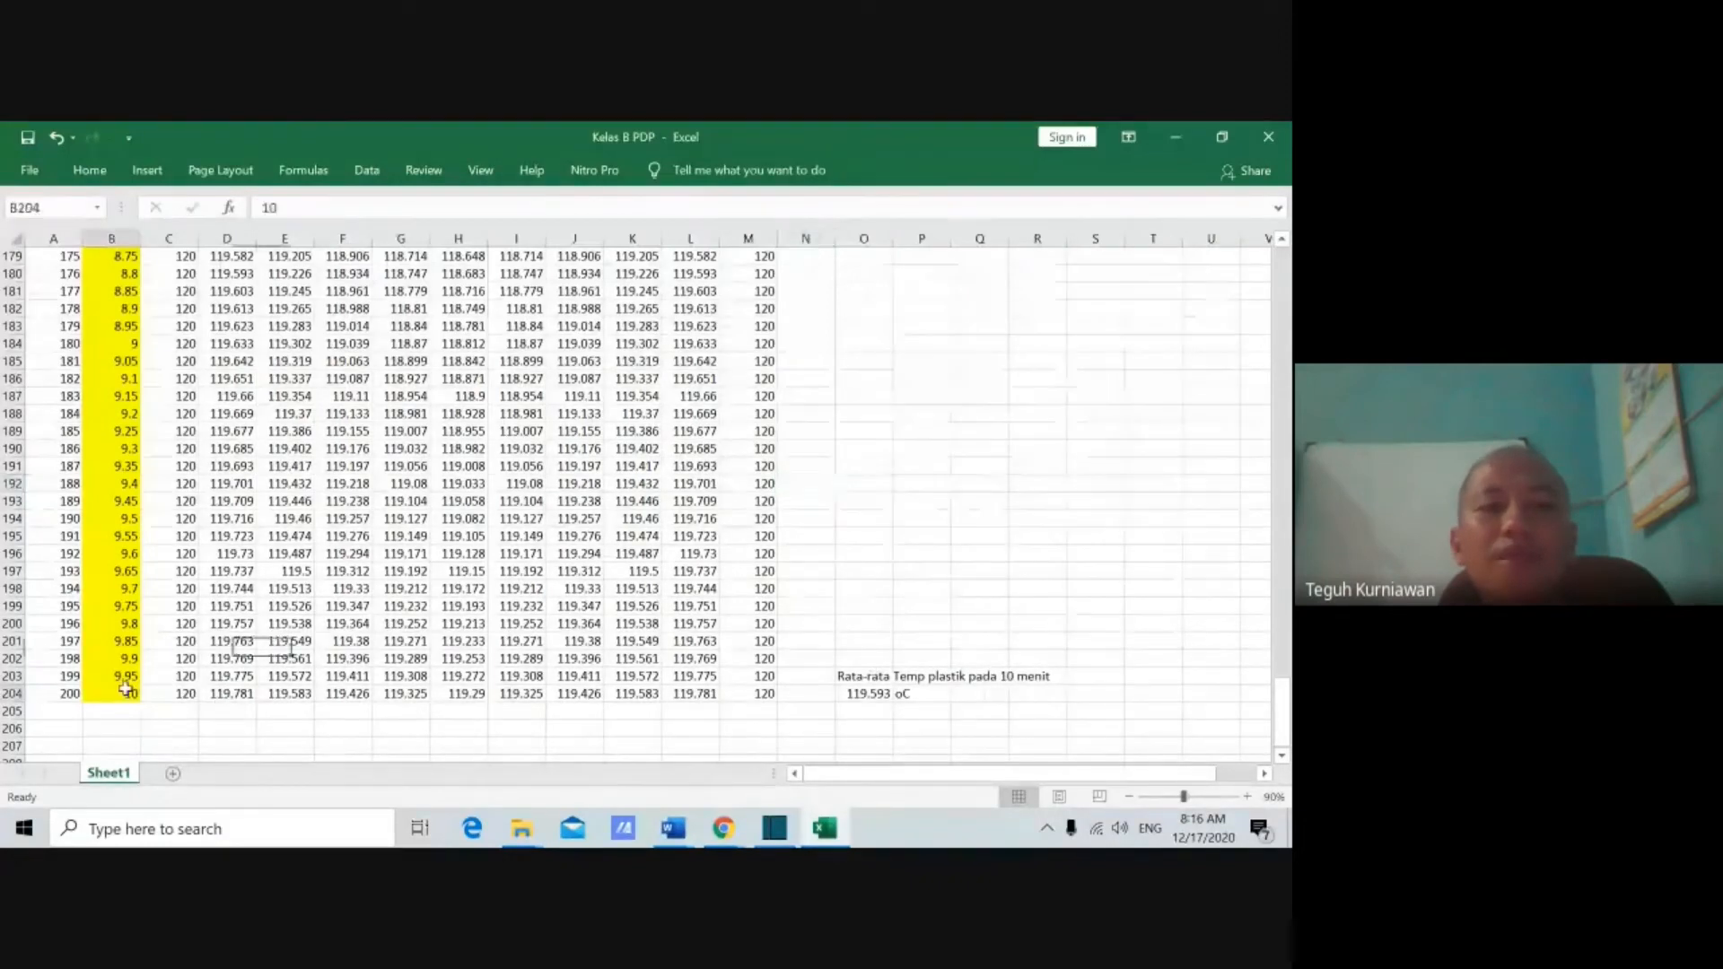
{"action": "left_click", "coordinate": [172, 697]}
{"action": "left_click_drag", "start_coordinate": [225, 699], "coordinate": [768, 694]}
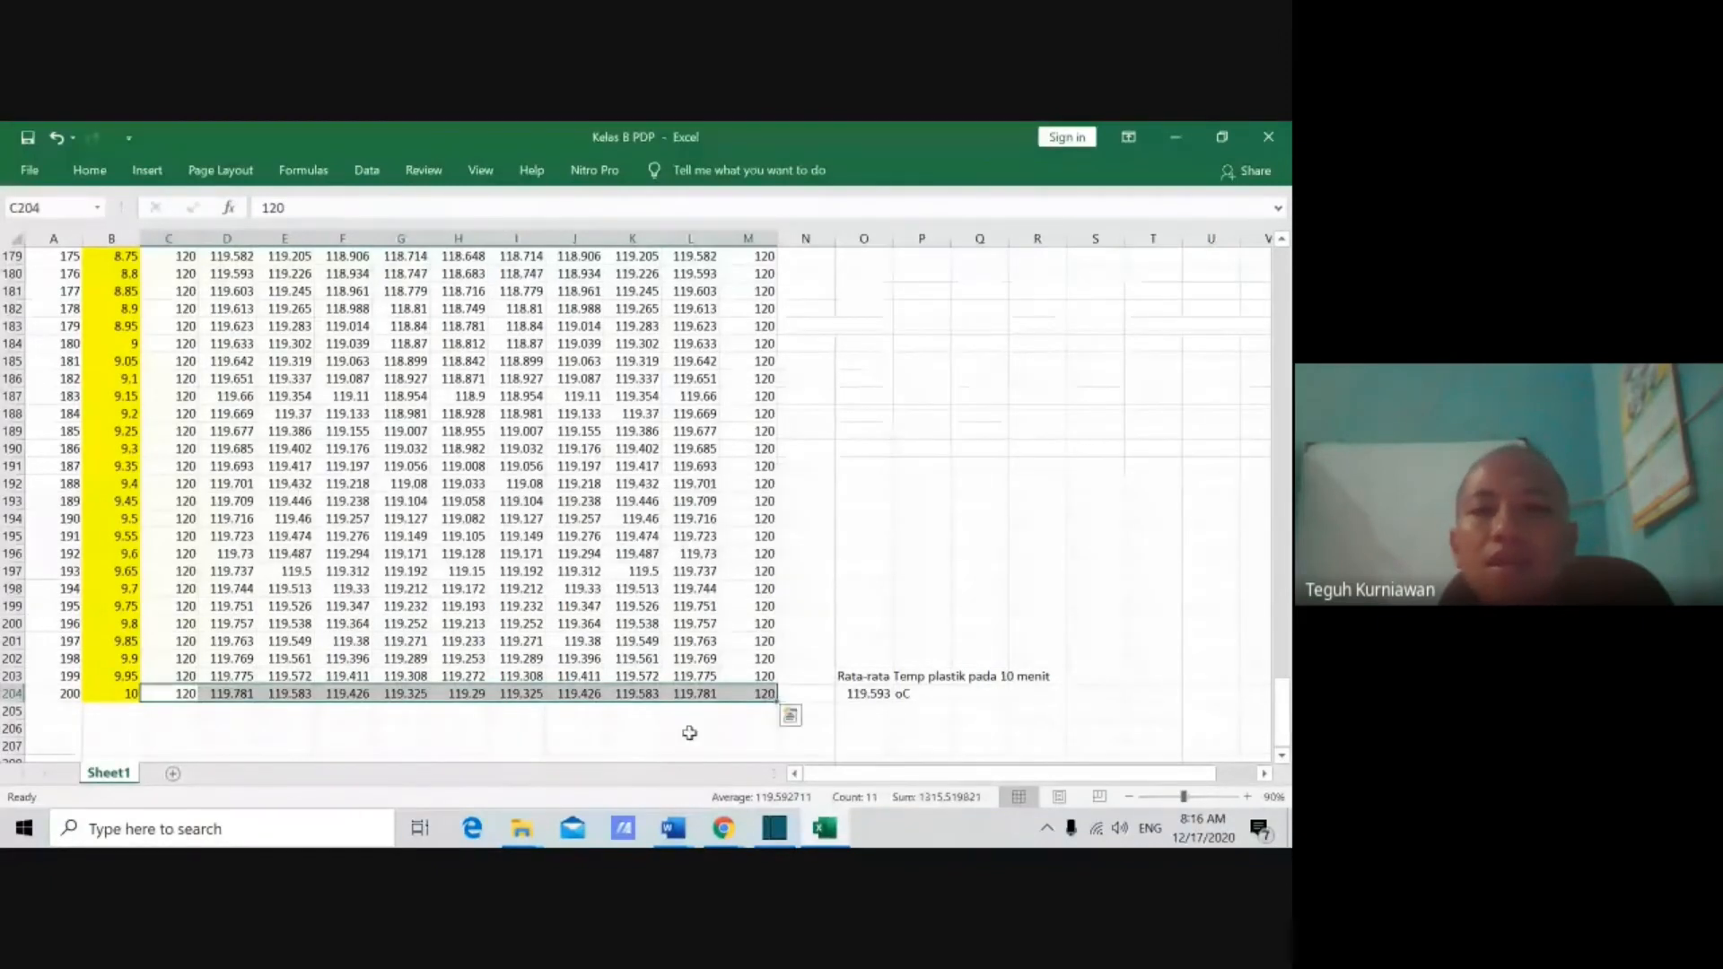
{"action": "left_click", "coordinate": [877, 694]}
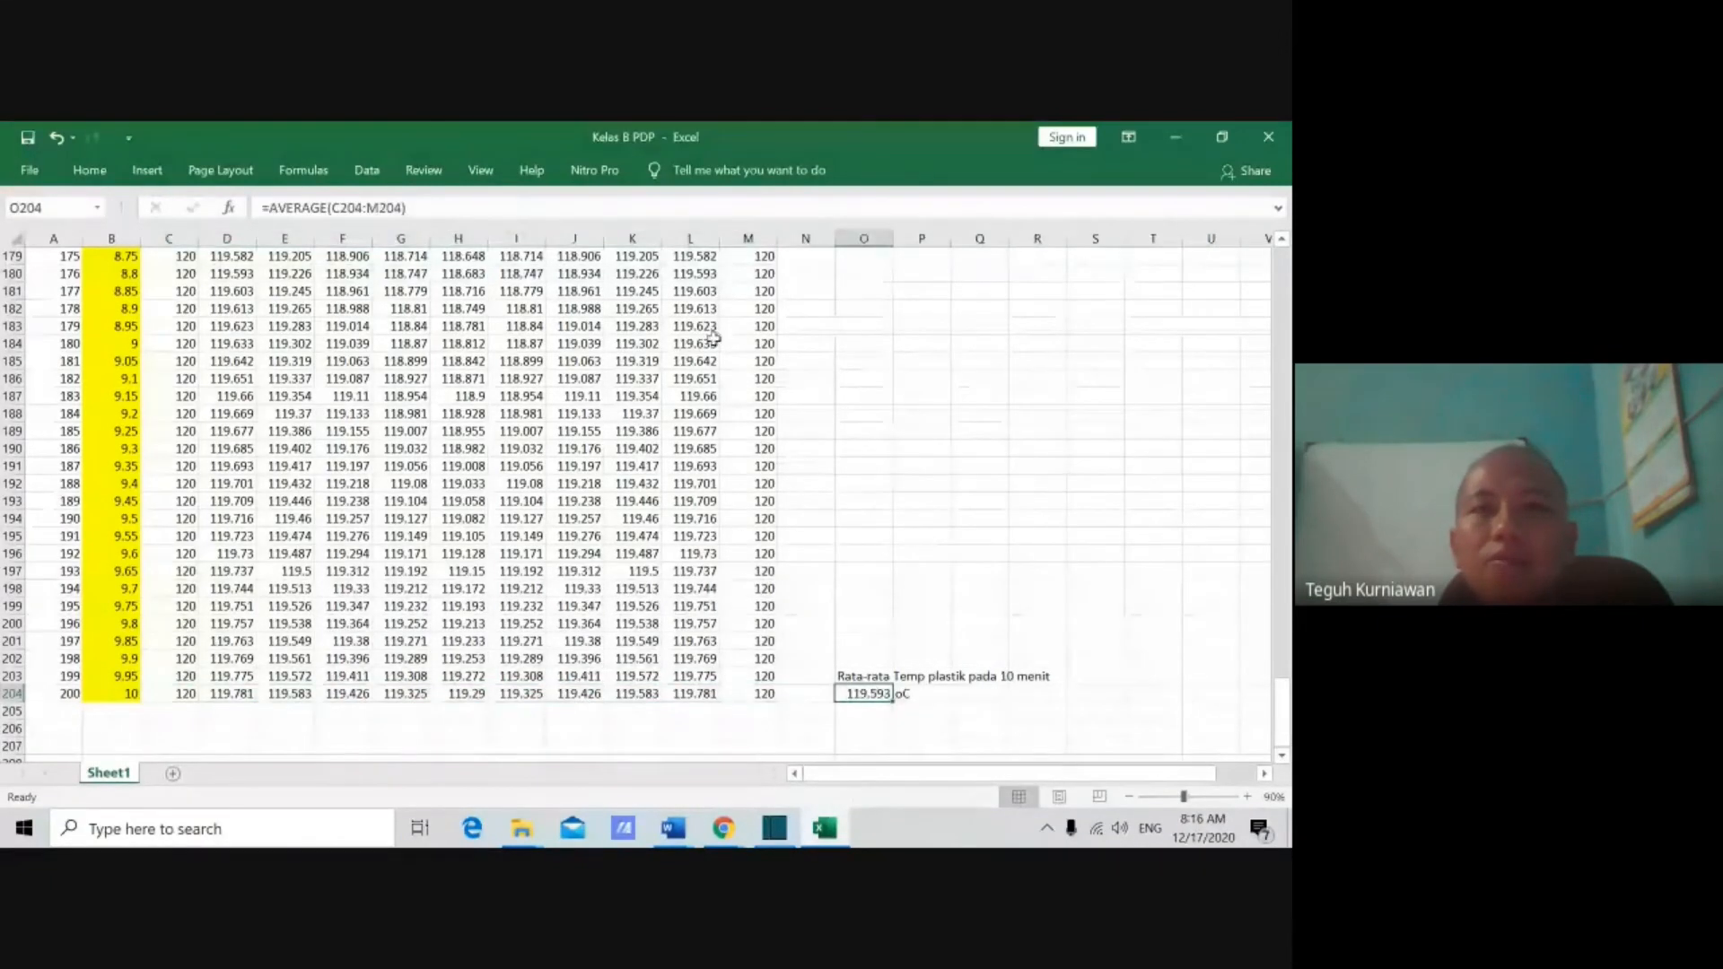
{"action": "left_click", "coordinate": [562, 209]}
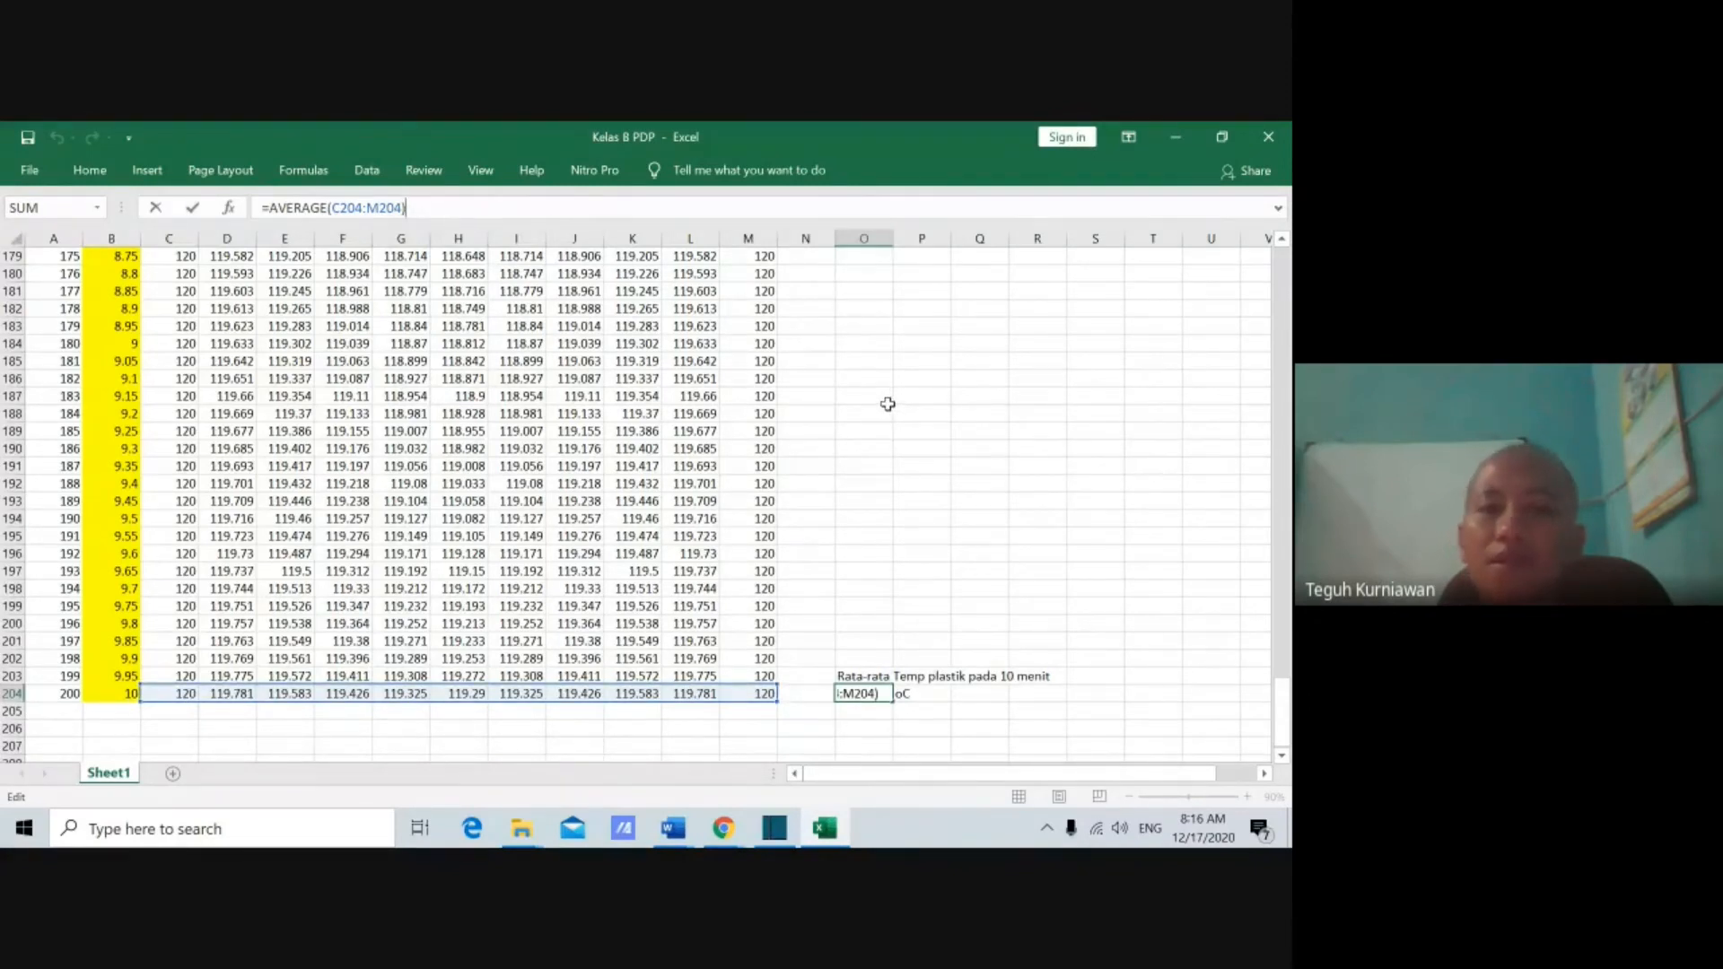
{"action": "key", "text": "Return"}
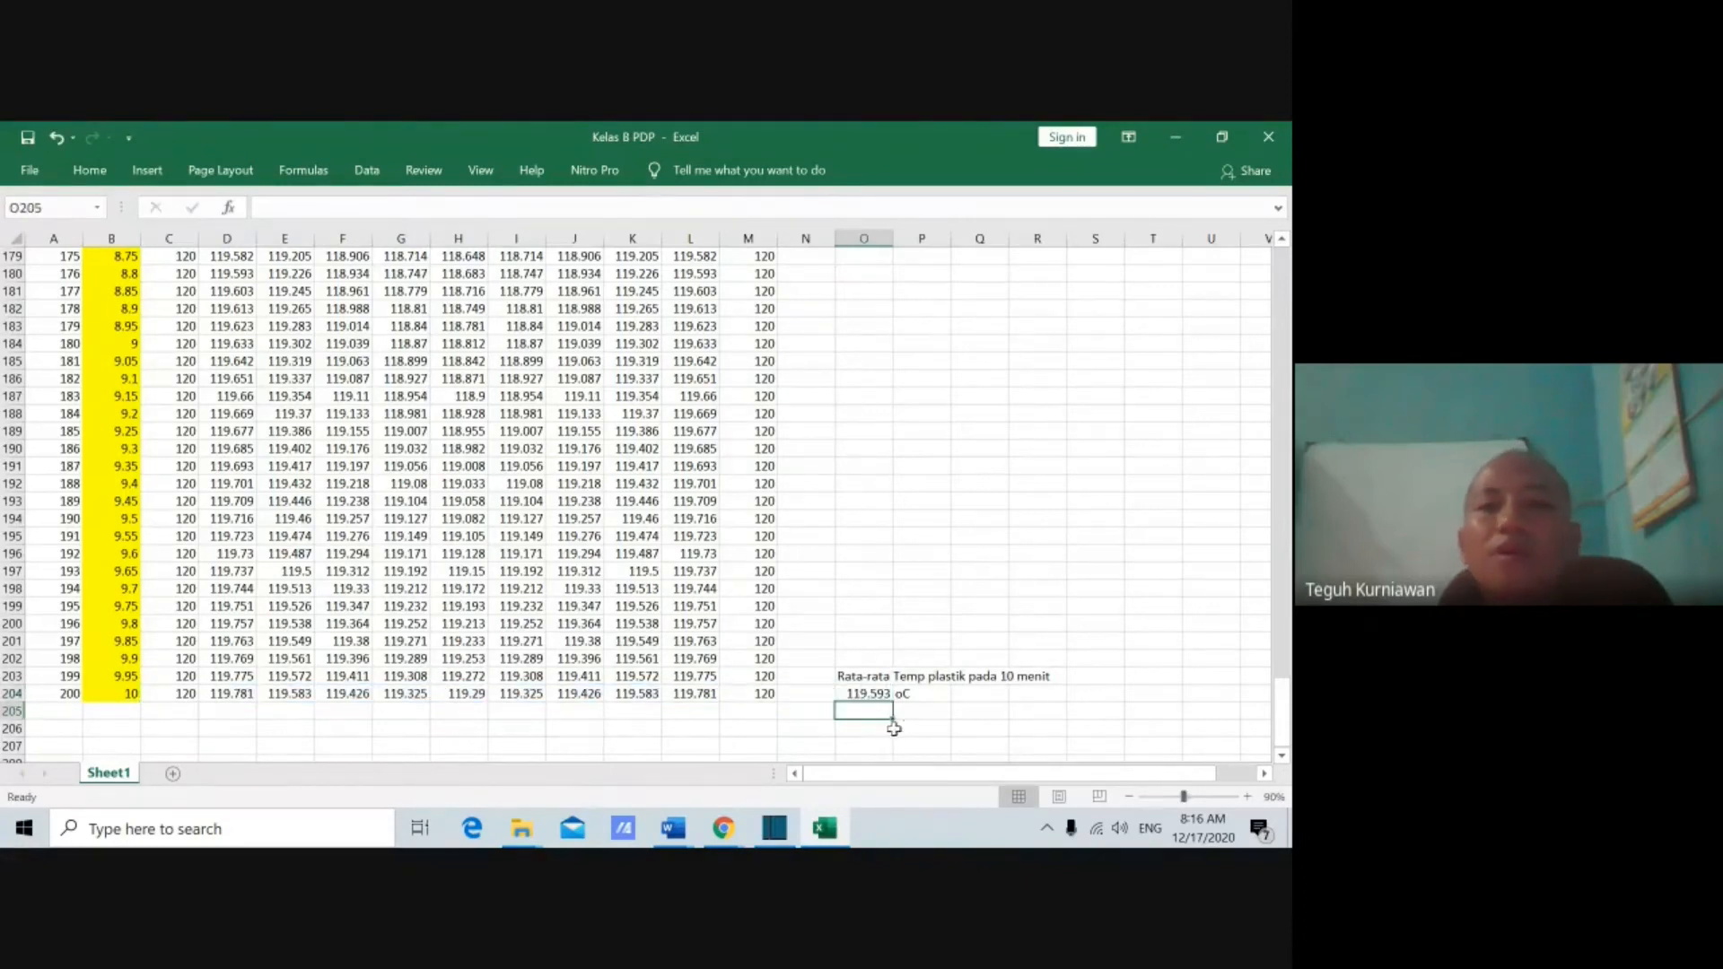
{"action": "left_click", "coordinate": [877, 694]}
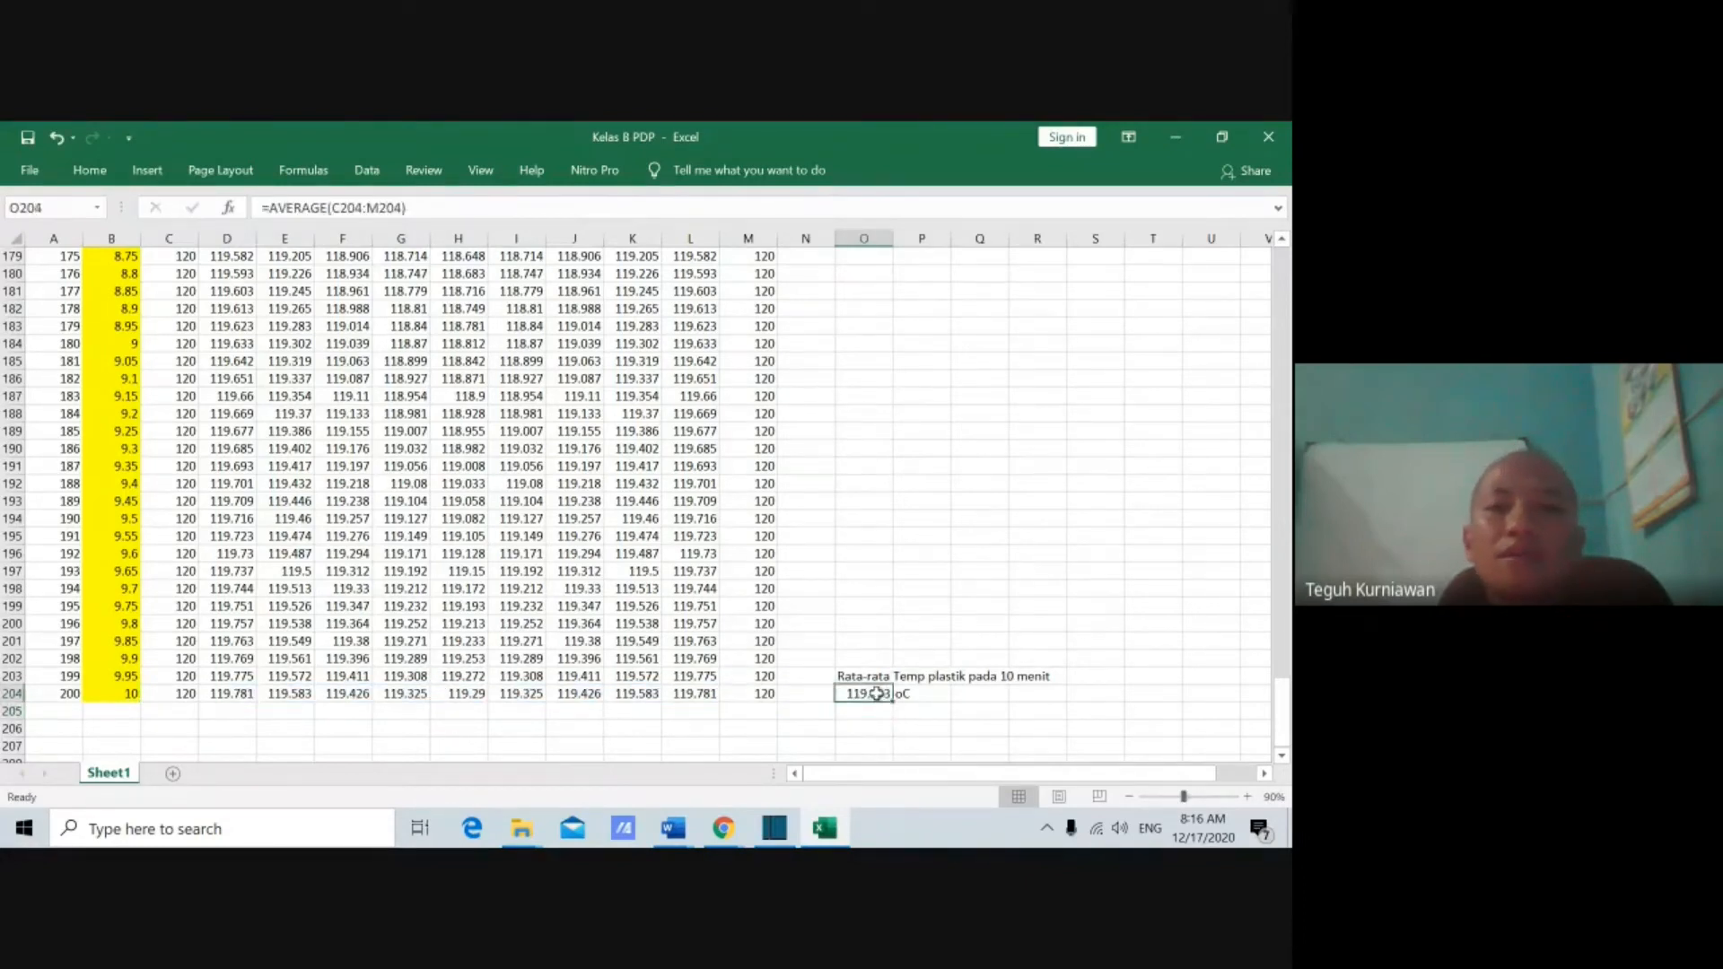
{"action": "left_click", "coordinate": [599, 207]}
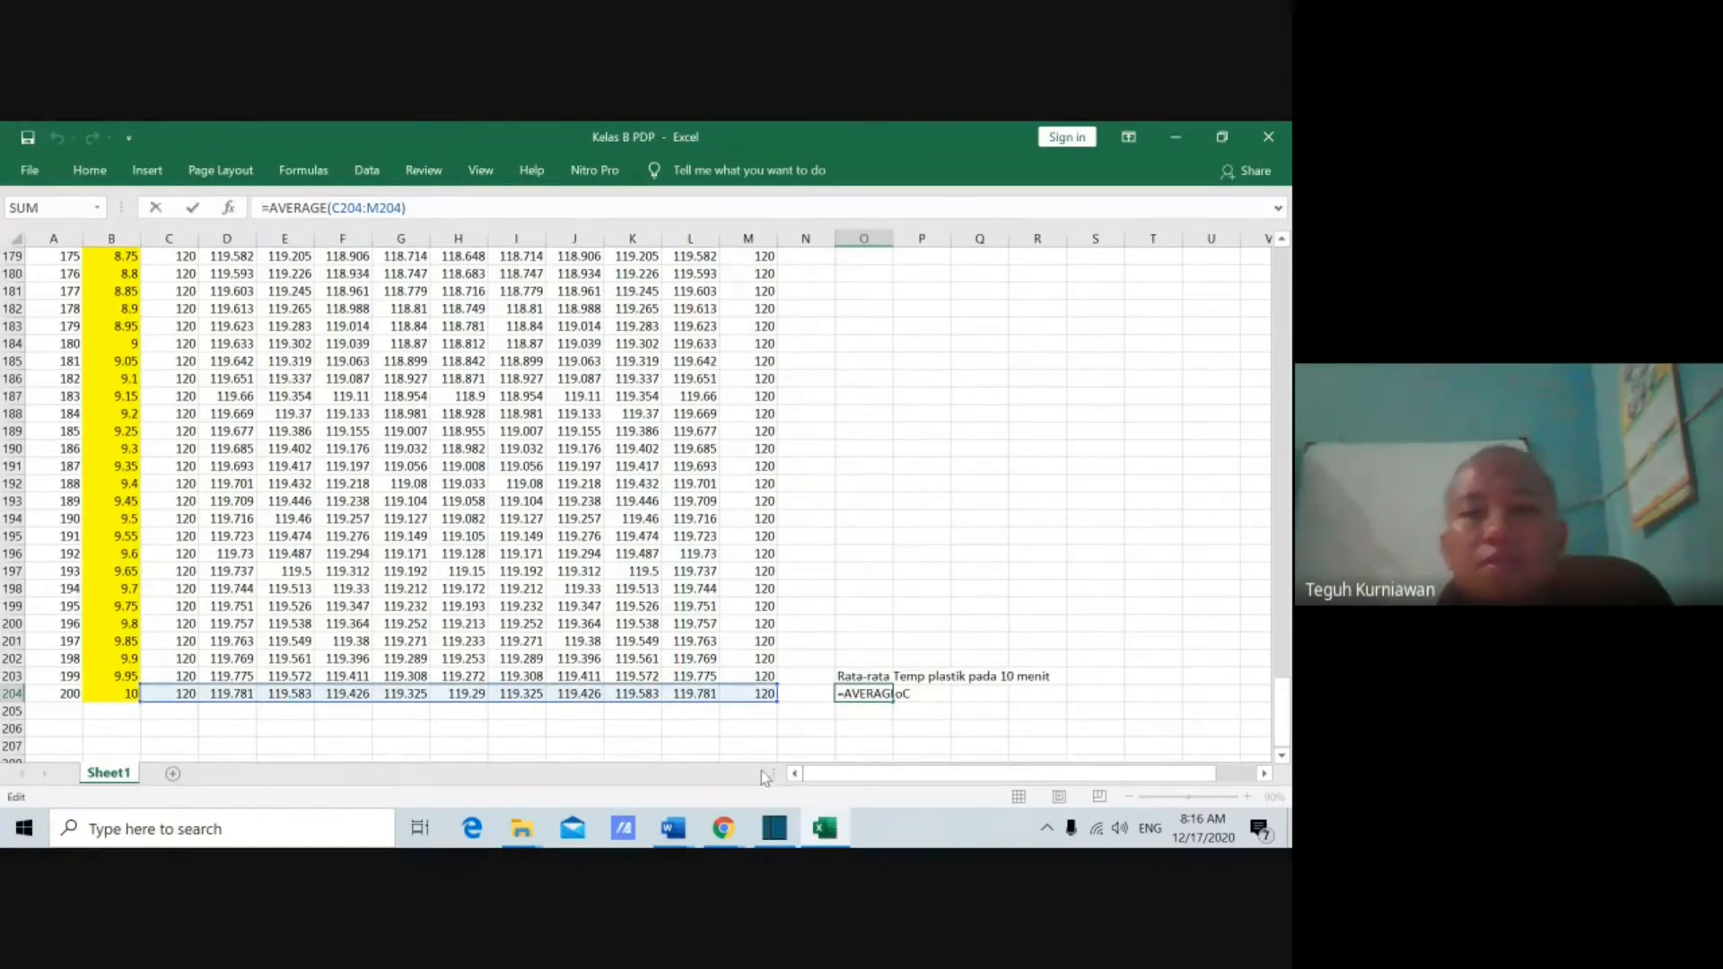
Step: Admit the waiting participant to the Google Meet call and return to the Excel workbook
{"action": "mouse_move", "coordinate": [724, 827]}
{"action": "left_click", "coordinate": [620, 736]}
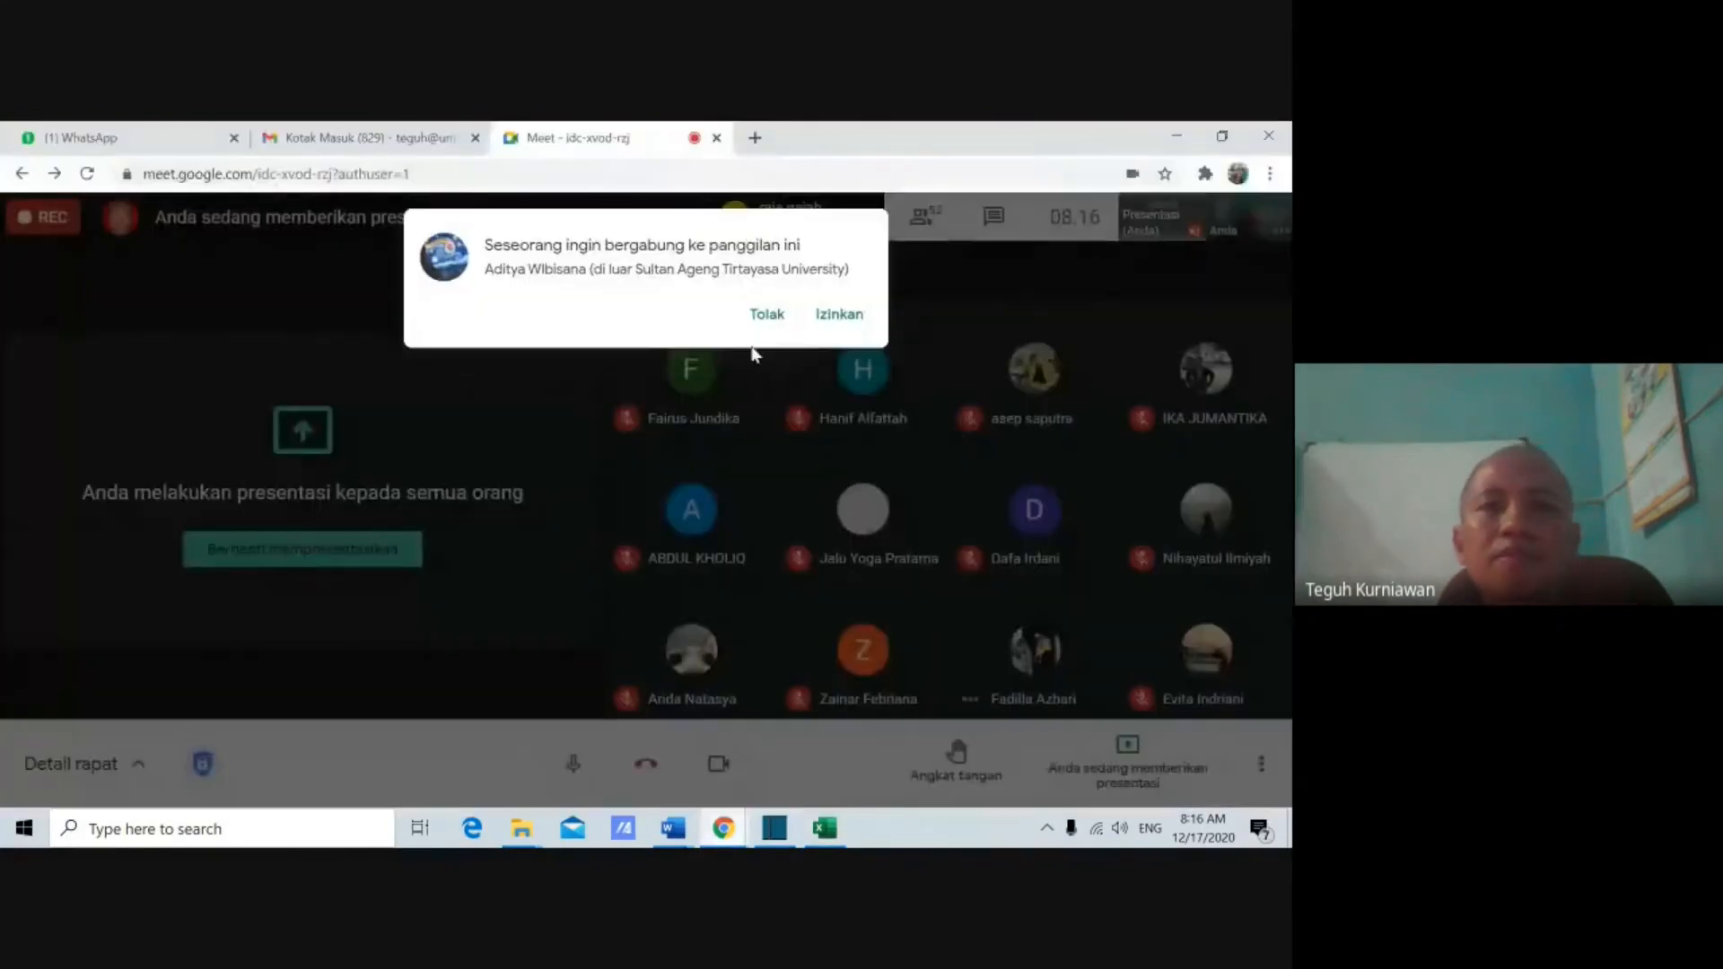
{"action": "left_click", "coordinate": [816, 323]}
{"action": "key", "text": "alt+Tab"}
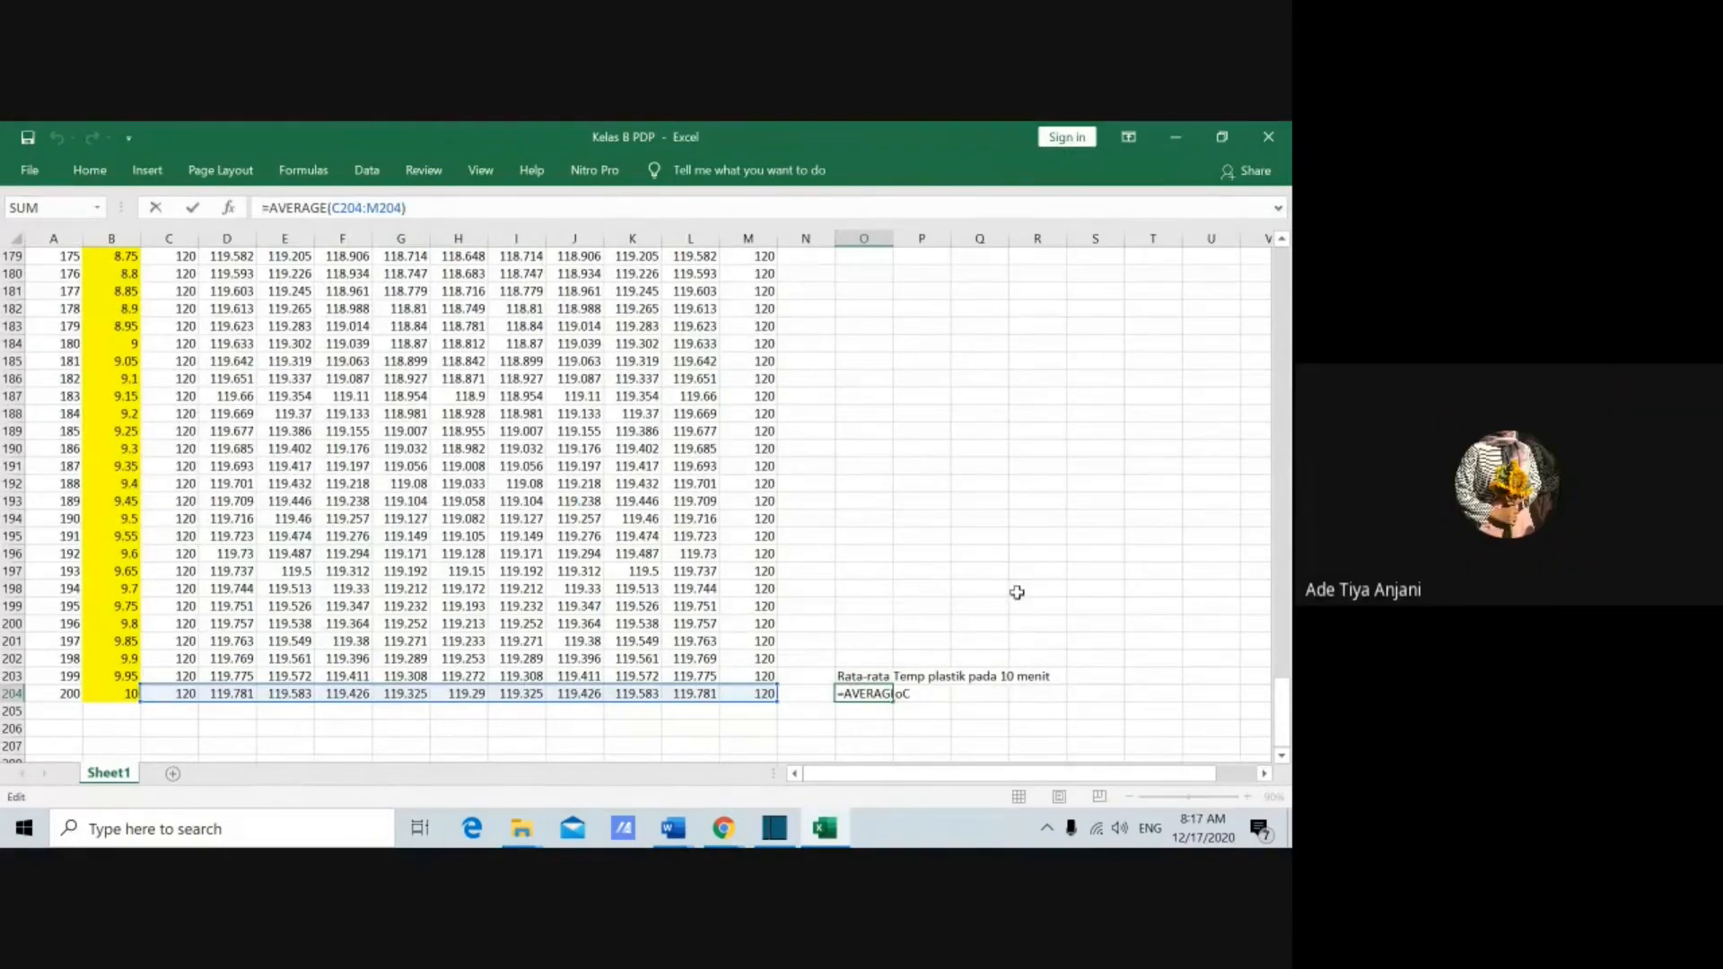
Step: Close the average formula in O204 and examine the temperature formula in D5 at the start of the table
{"action": "key", "text": "ctrl+Return"}
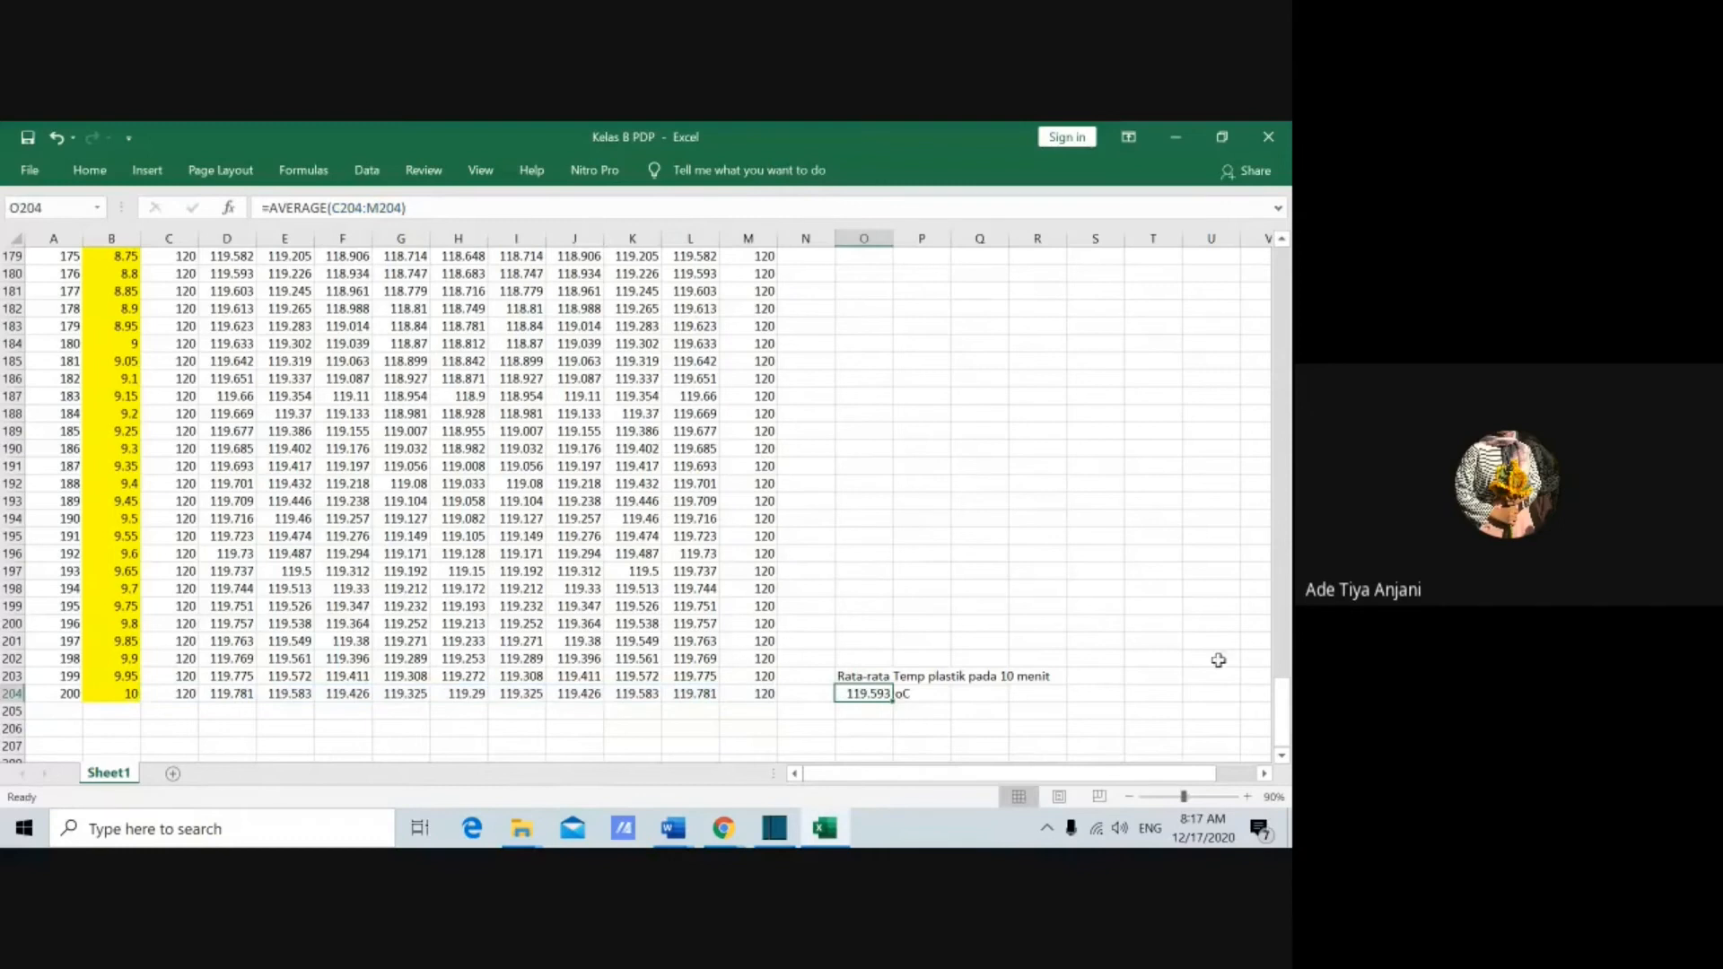
{"action": "left_click_drag", "start_coordinate": [1282, 709], "coordinate": [1282, 278]}
{"action": "left_click", "coordinate": [240, 308]}
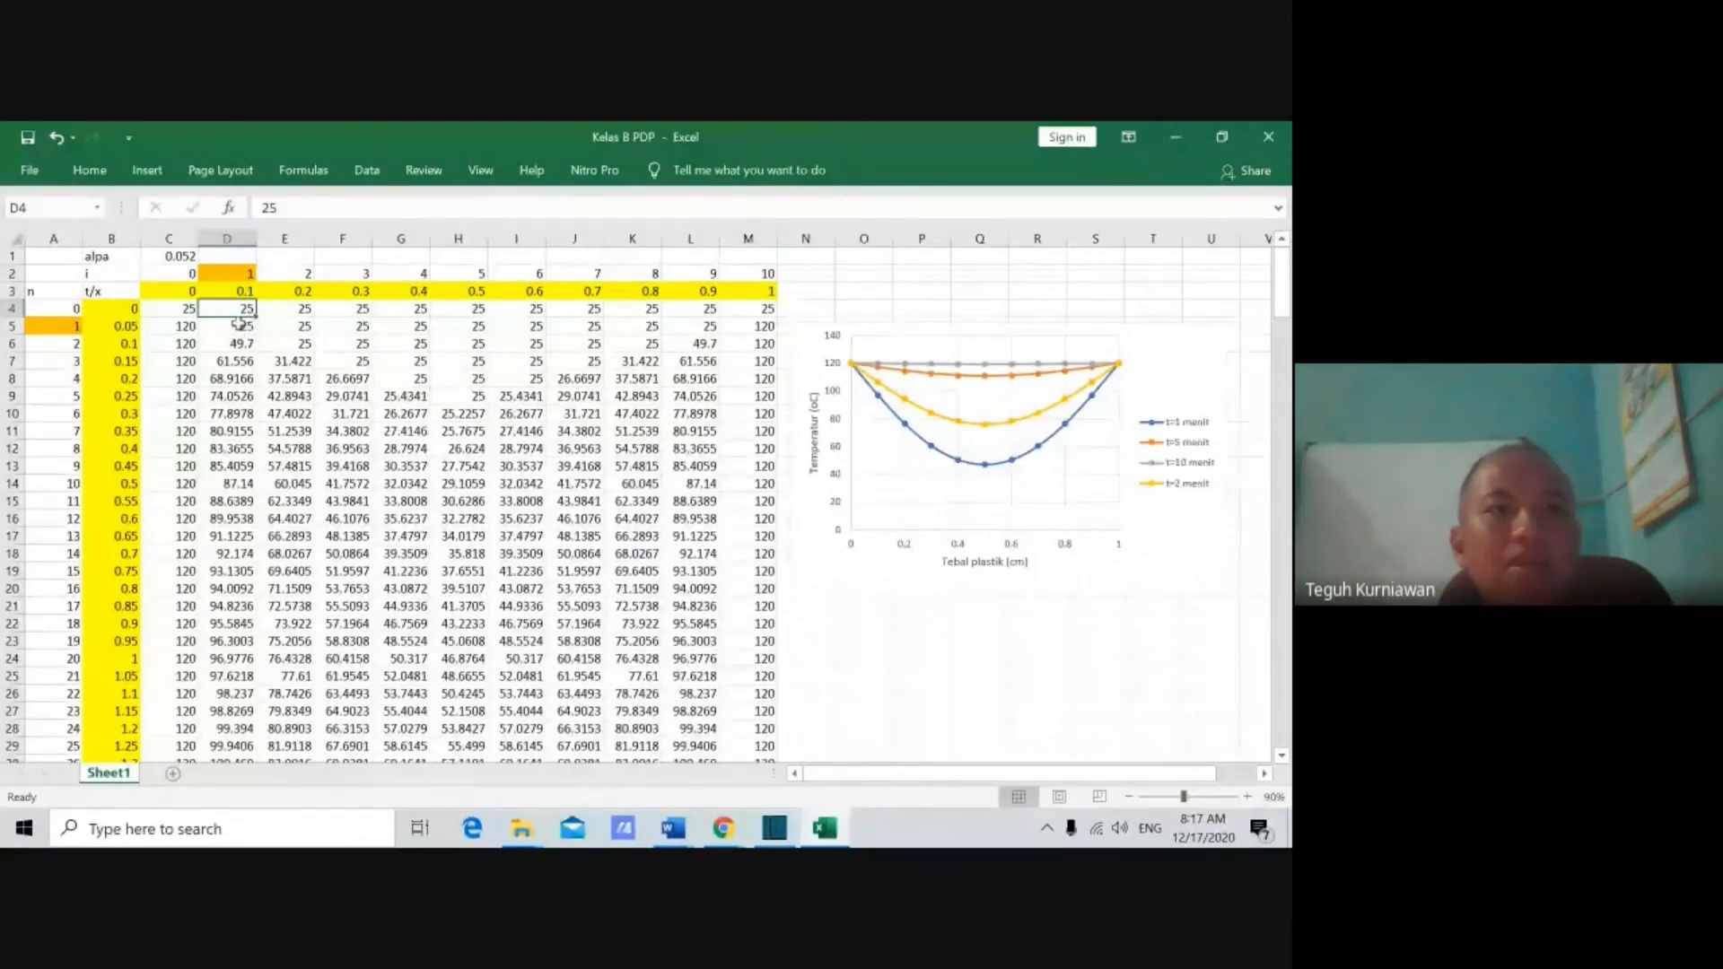
{"action": "double_click", "coordinate": [241, 323]}
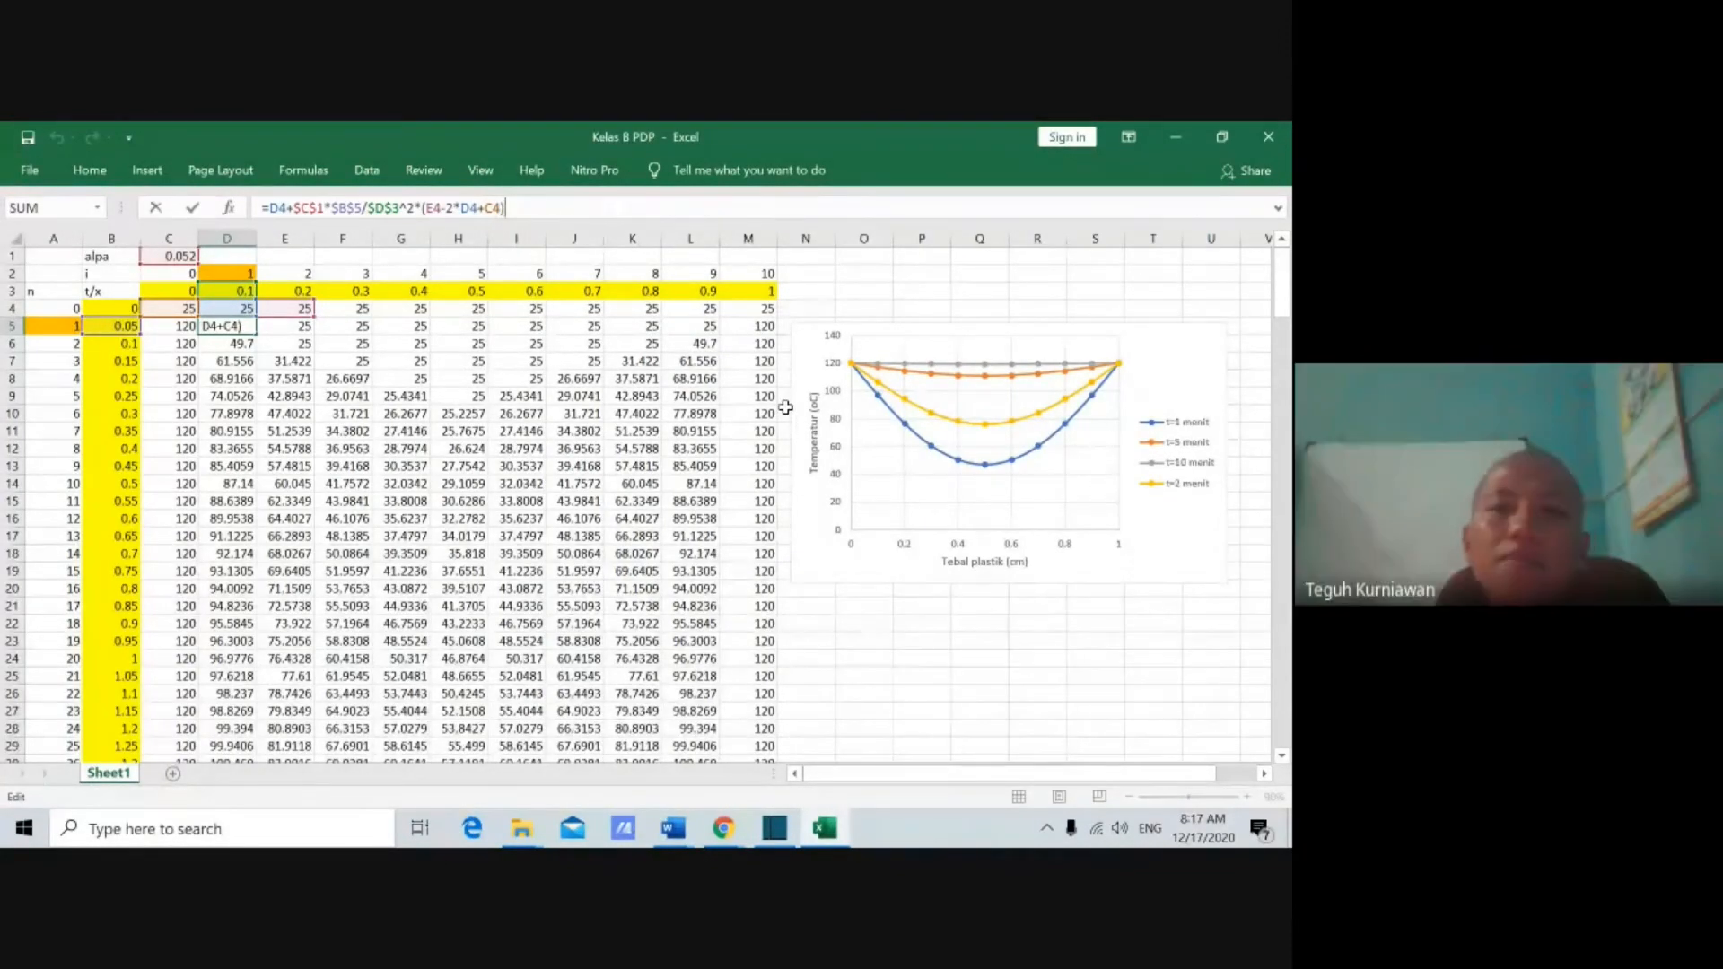
{"action": "key", "text": "Return"}
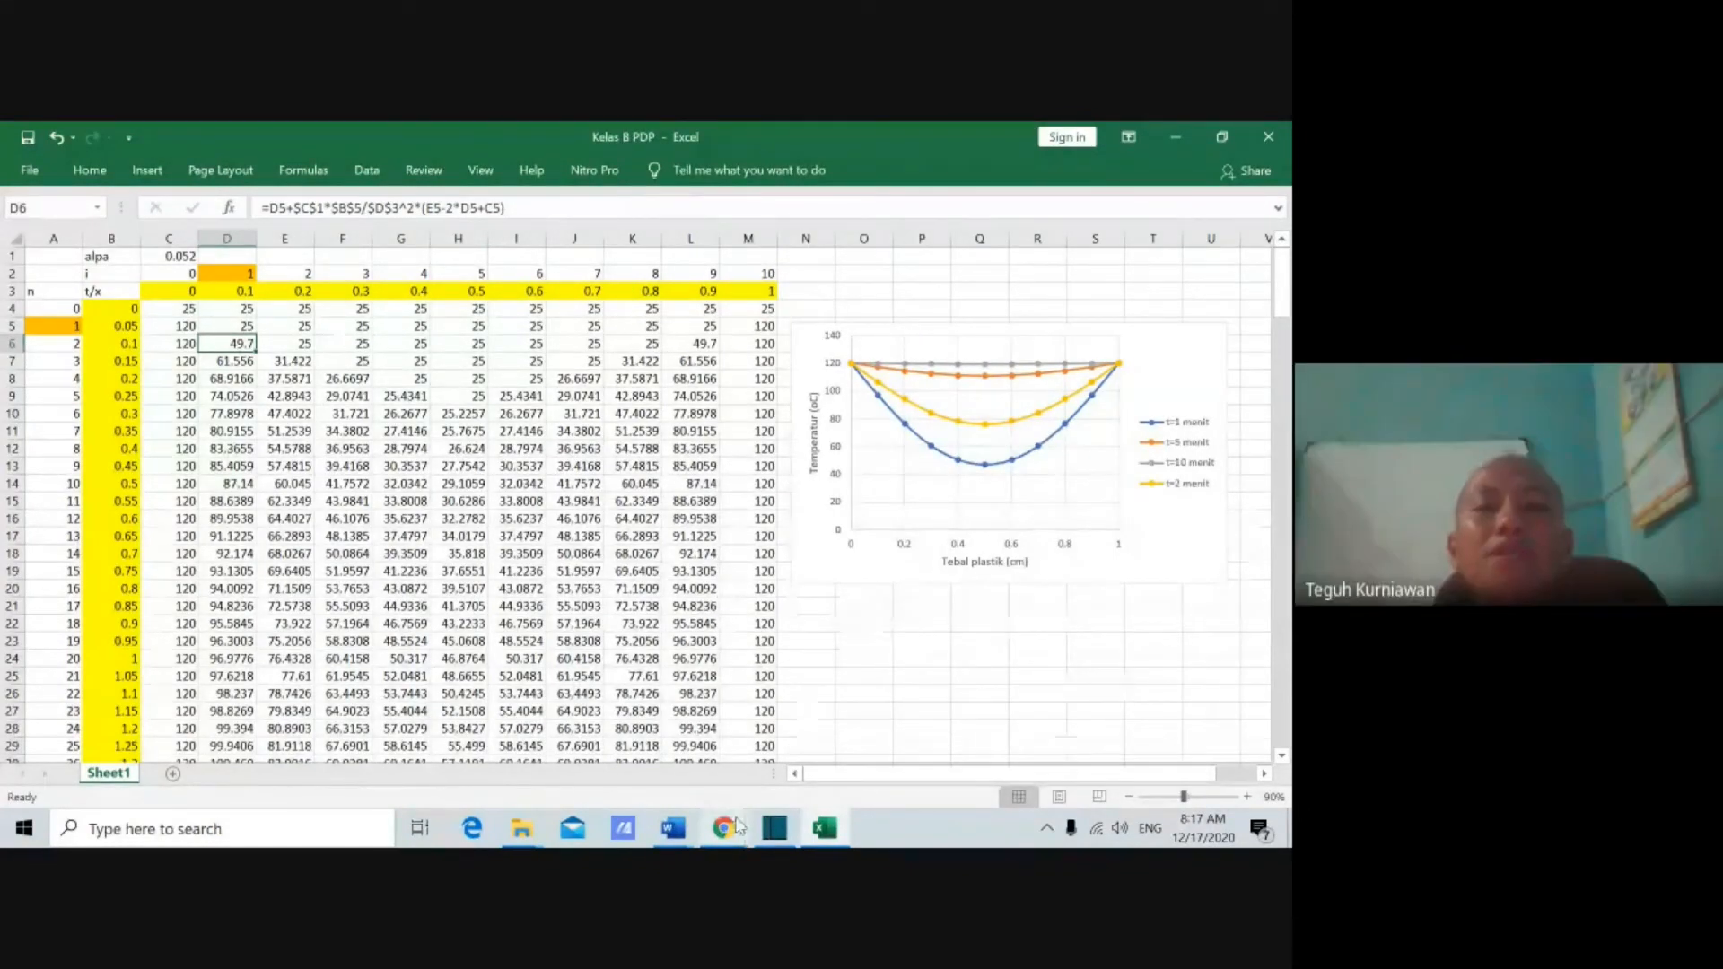
Step: Check the participants in the Google Meet call and return to the Excel workbook
{"action": "mouse_move", "coordinate": [724, 822]}
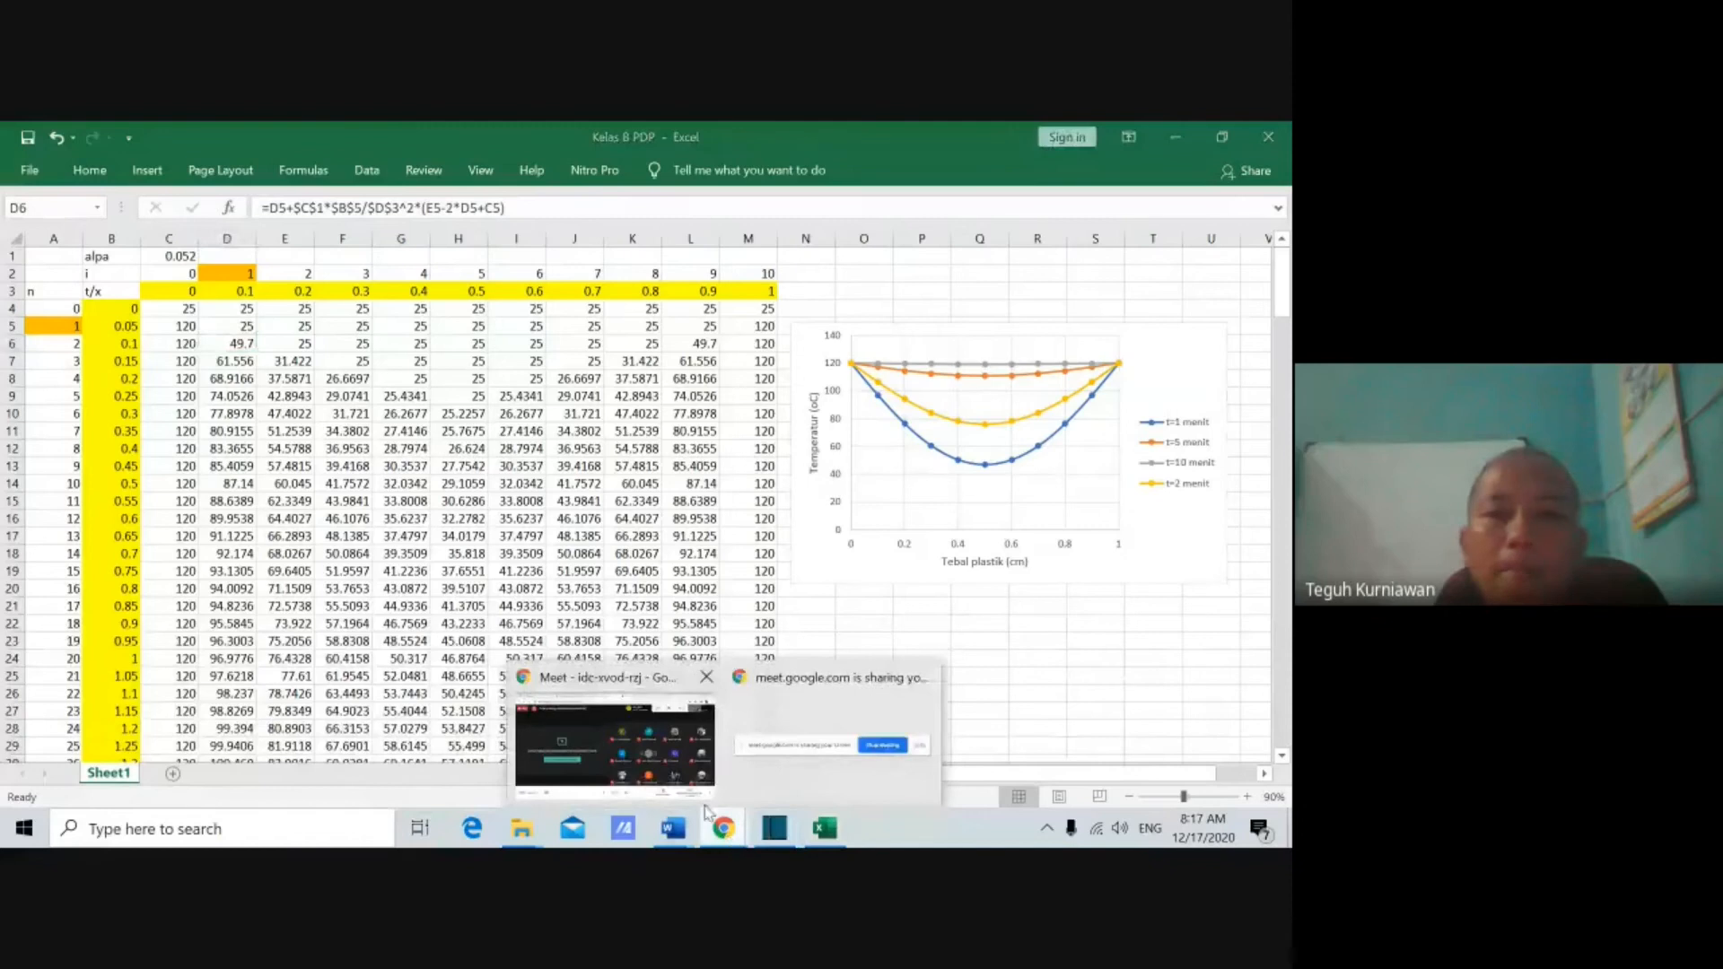
{"action": "left_click", "coordinate": [665, 779]}
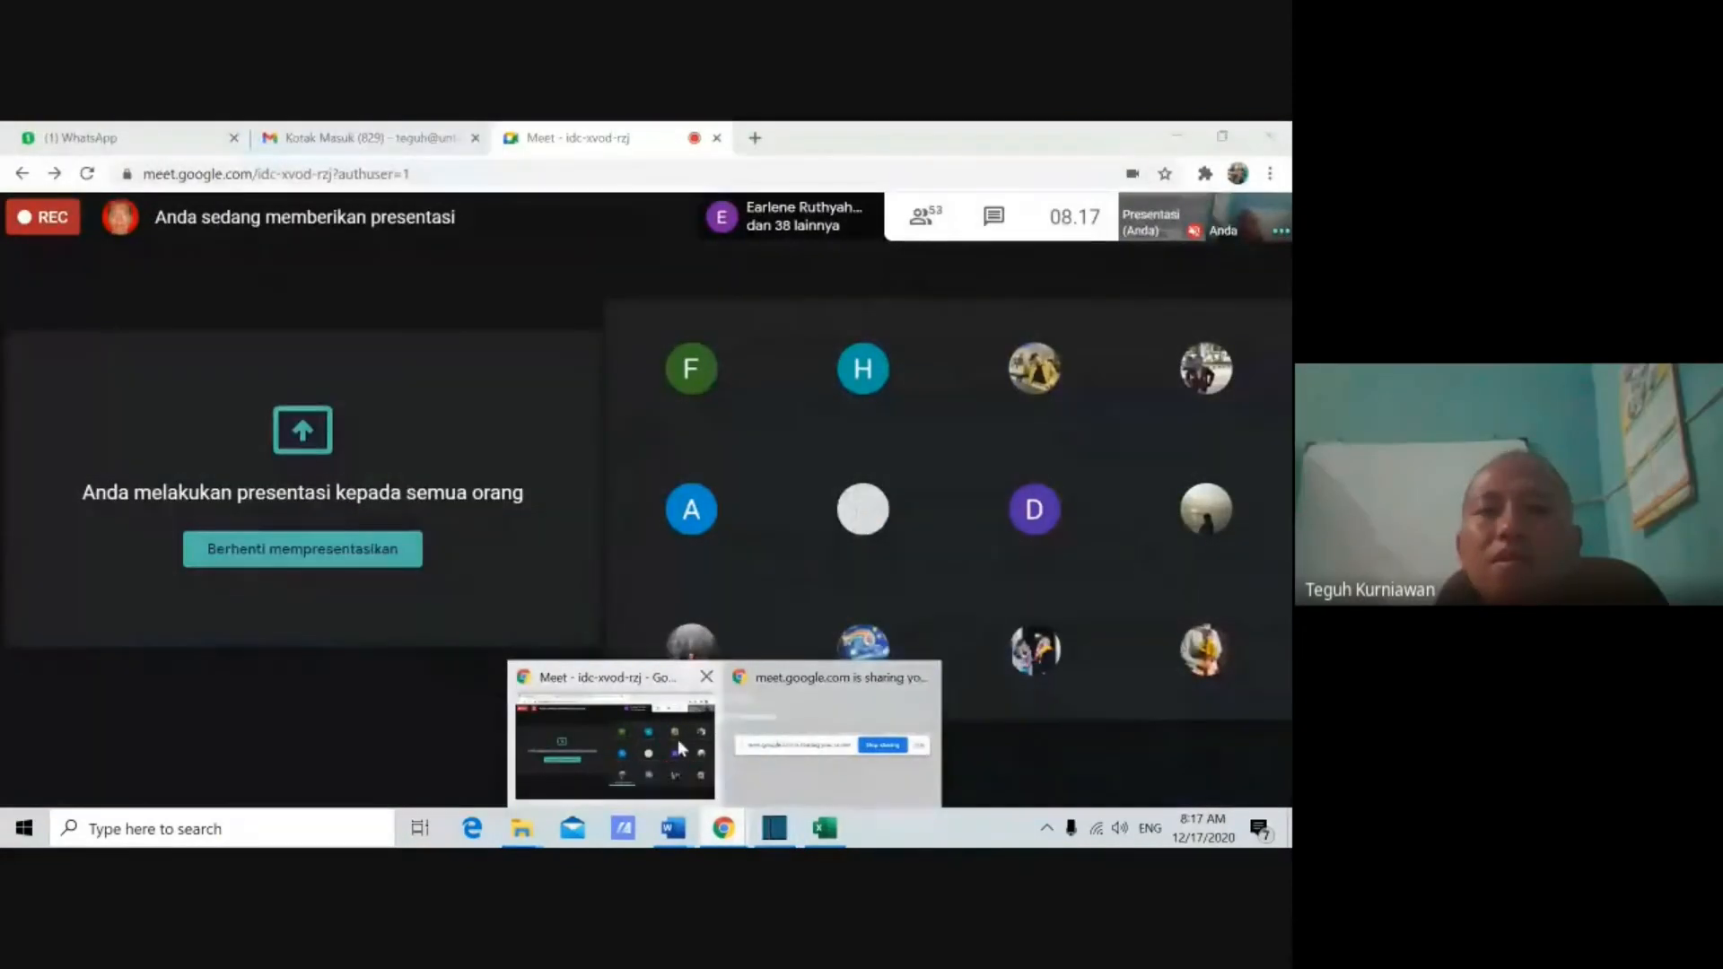
{"action": "left_click", "coordinate": [819, 837]}
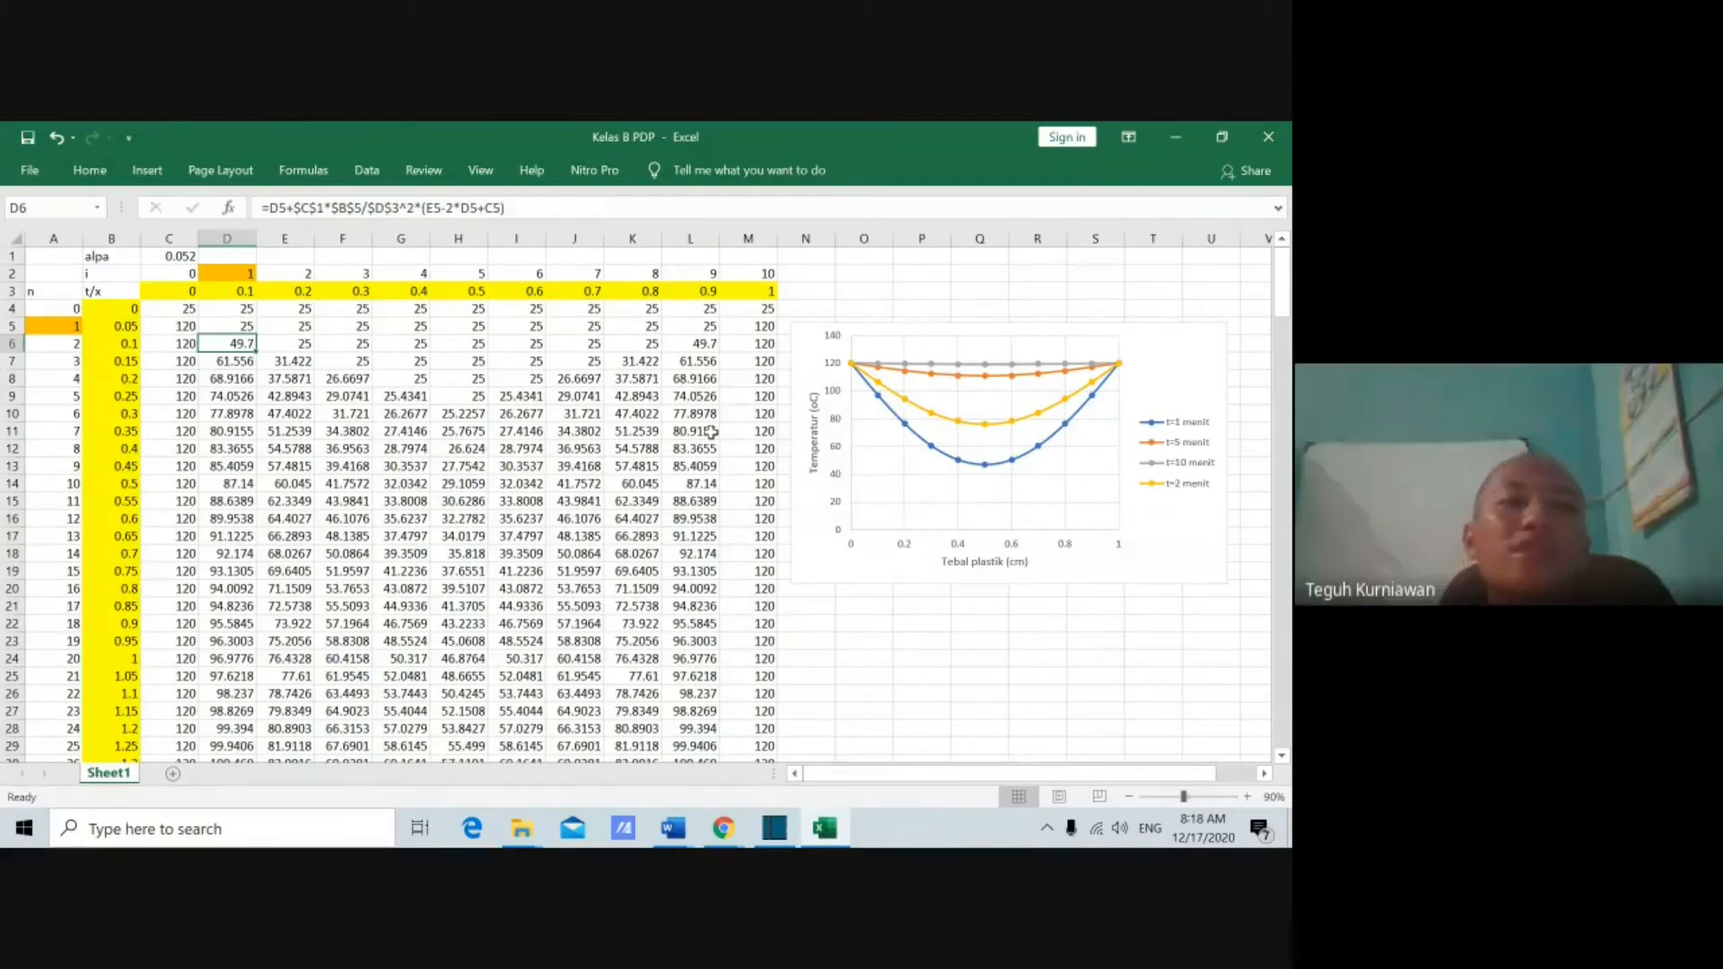
Step: Review the cell references used in the D5 temperature formula once more
{"action": "left_click", "coordinate": [246, 326]}
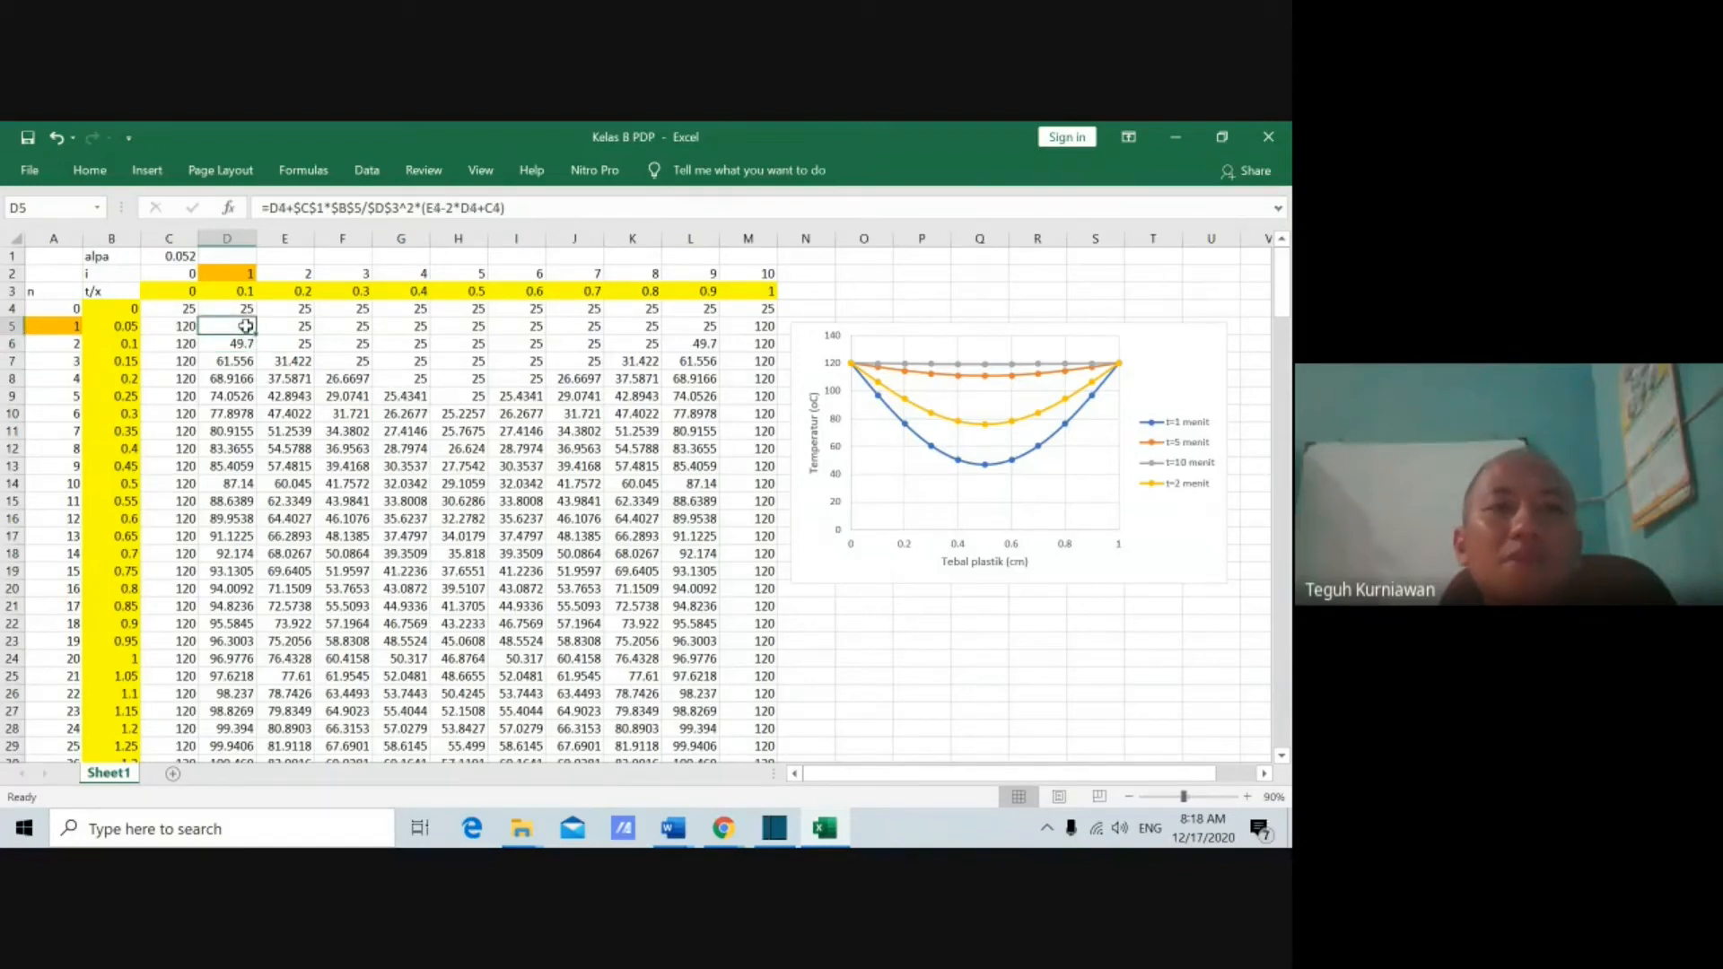
{"action": "left_click", "coordinate": [542, 210]}
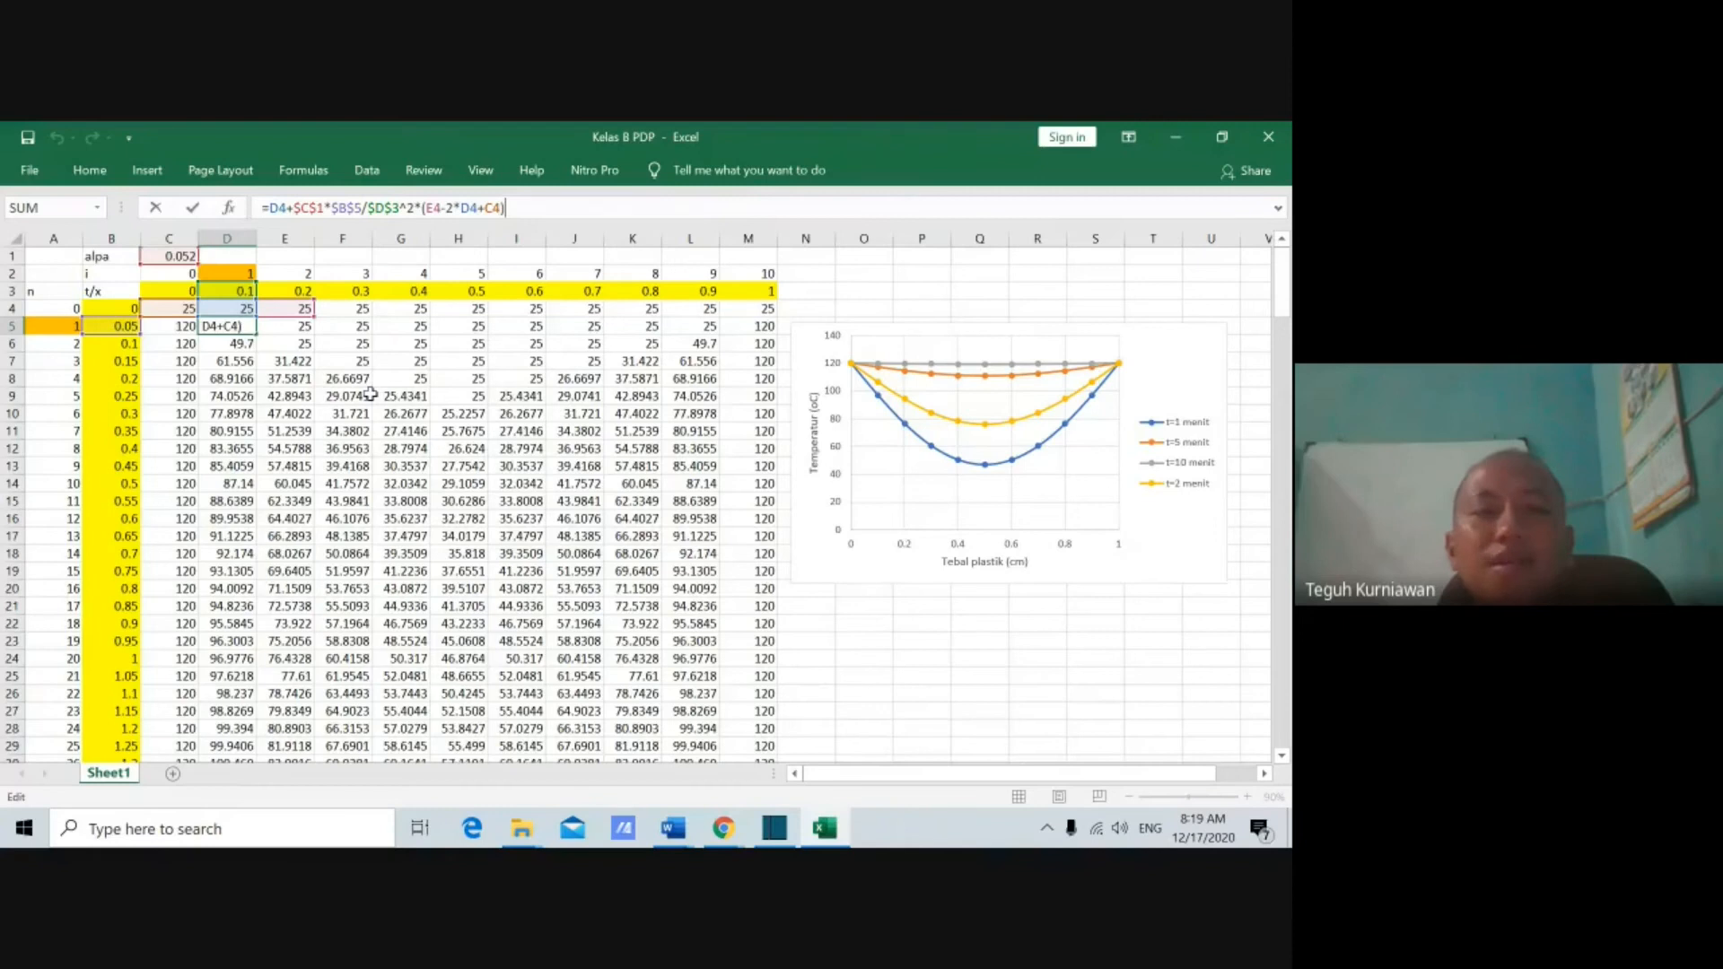
{"action": "key", "text": "Return"}
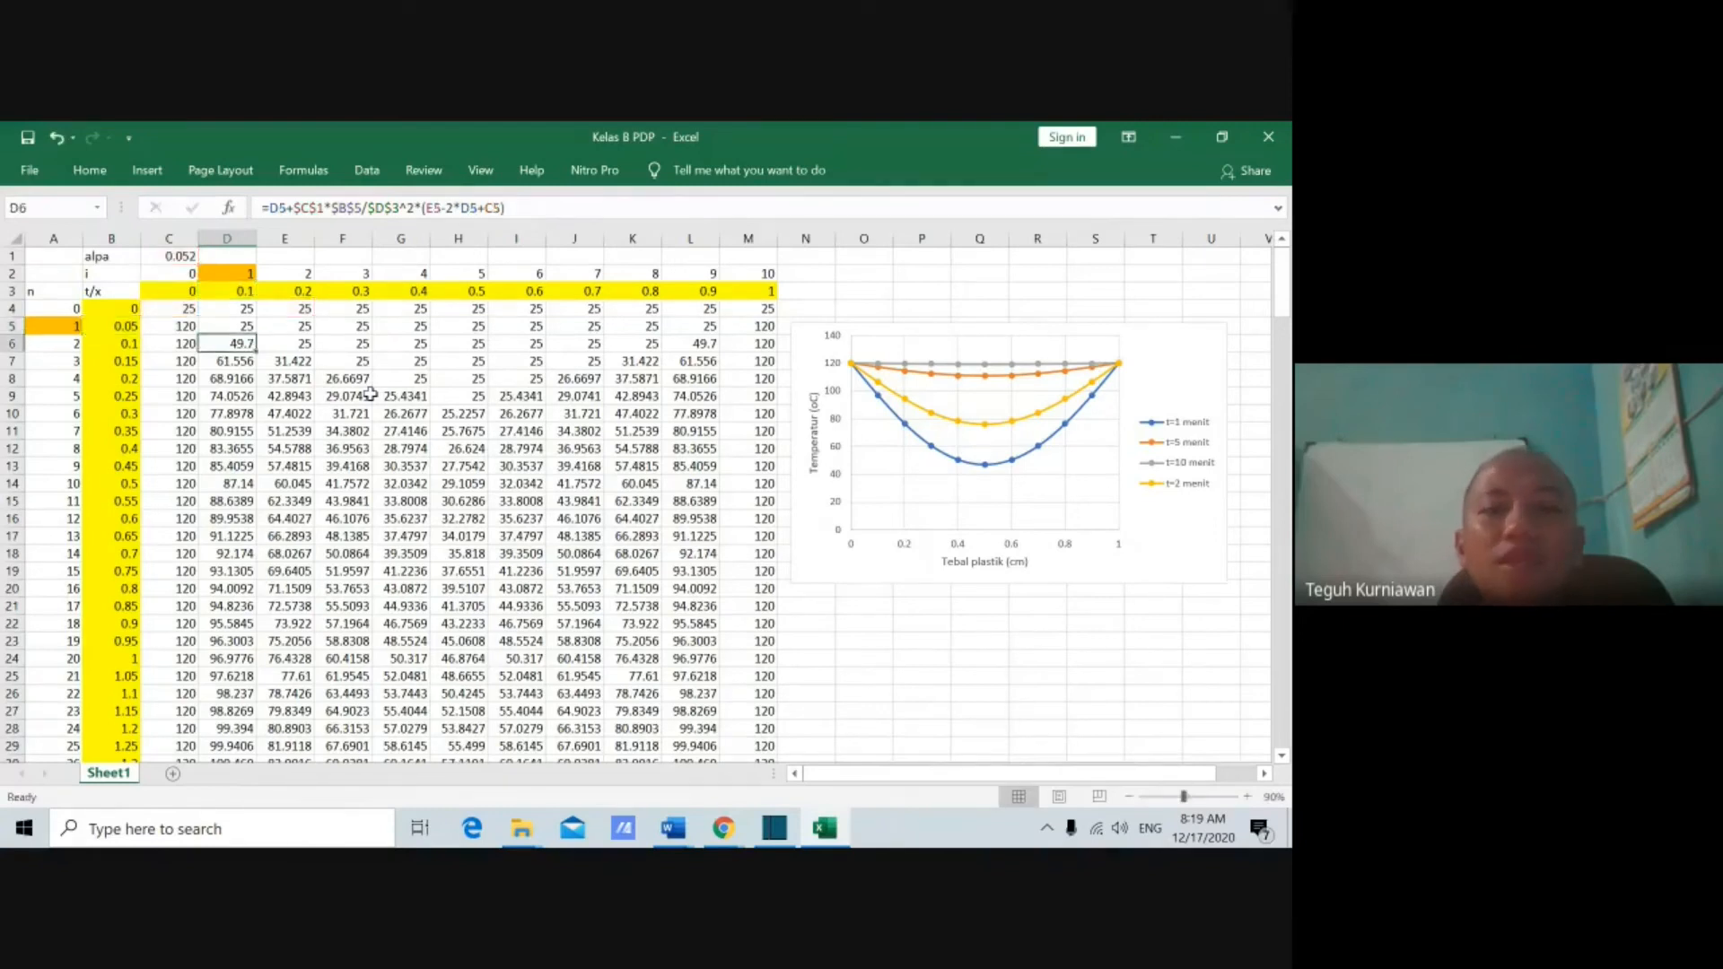
Step: Switch to the Google Meet call and stop presenting the screen
{"action": "left_click", "coordinate": [722, 830]}
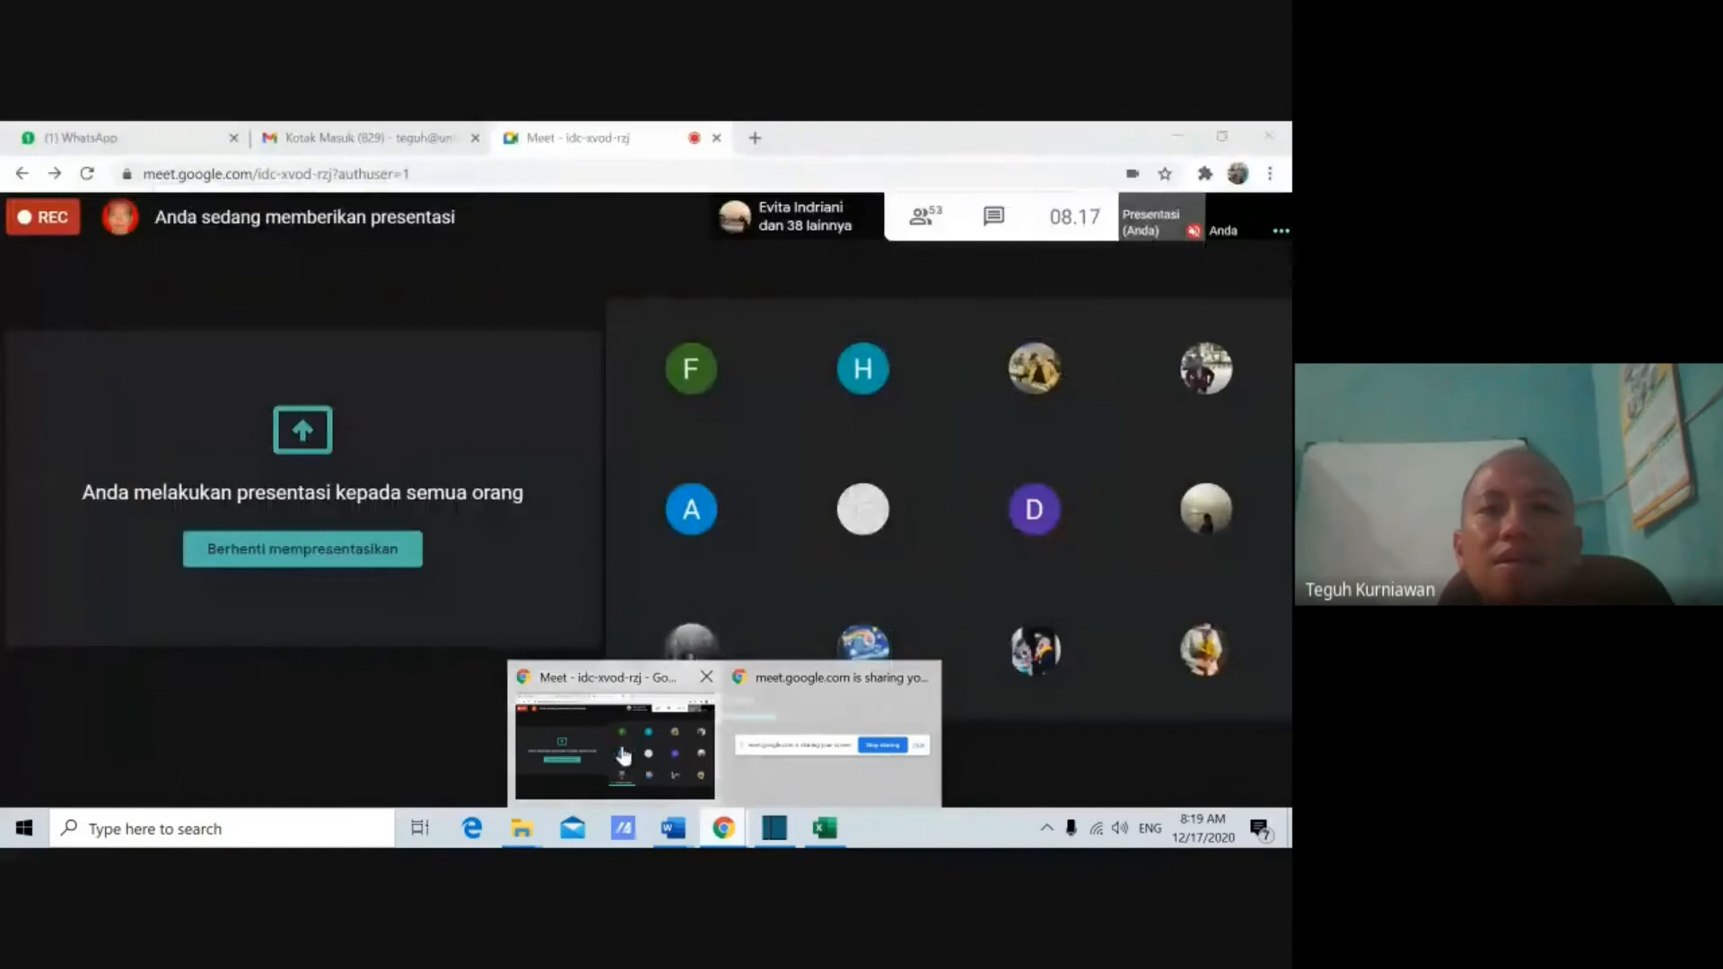
{"action": "left_click", "coordinate": [626, 754]}
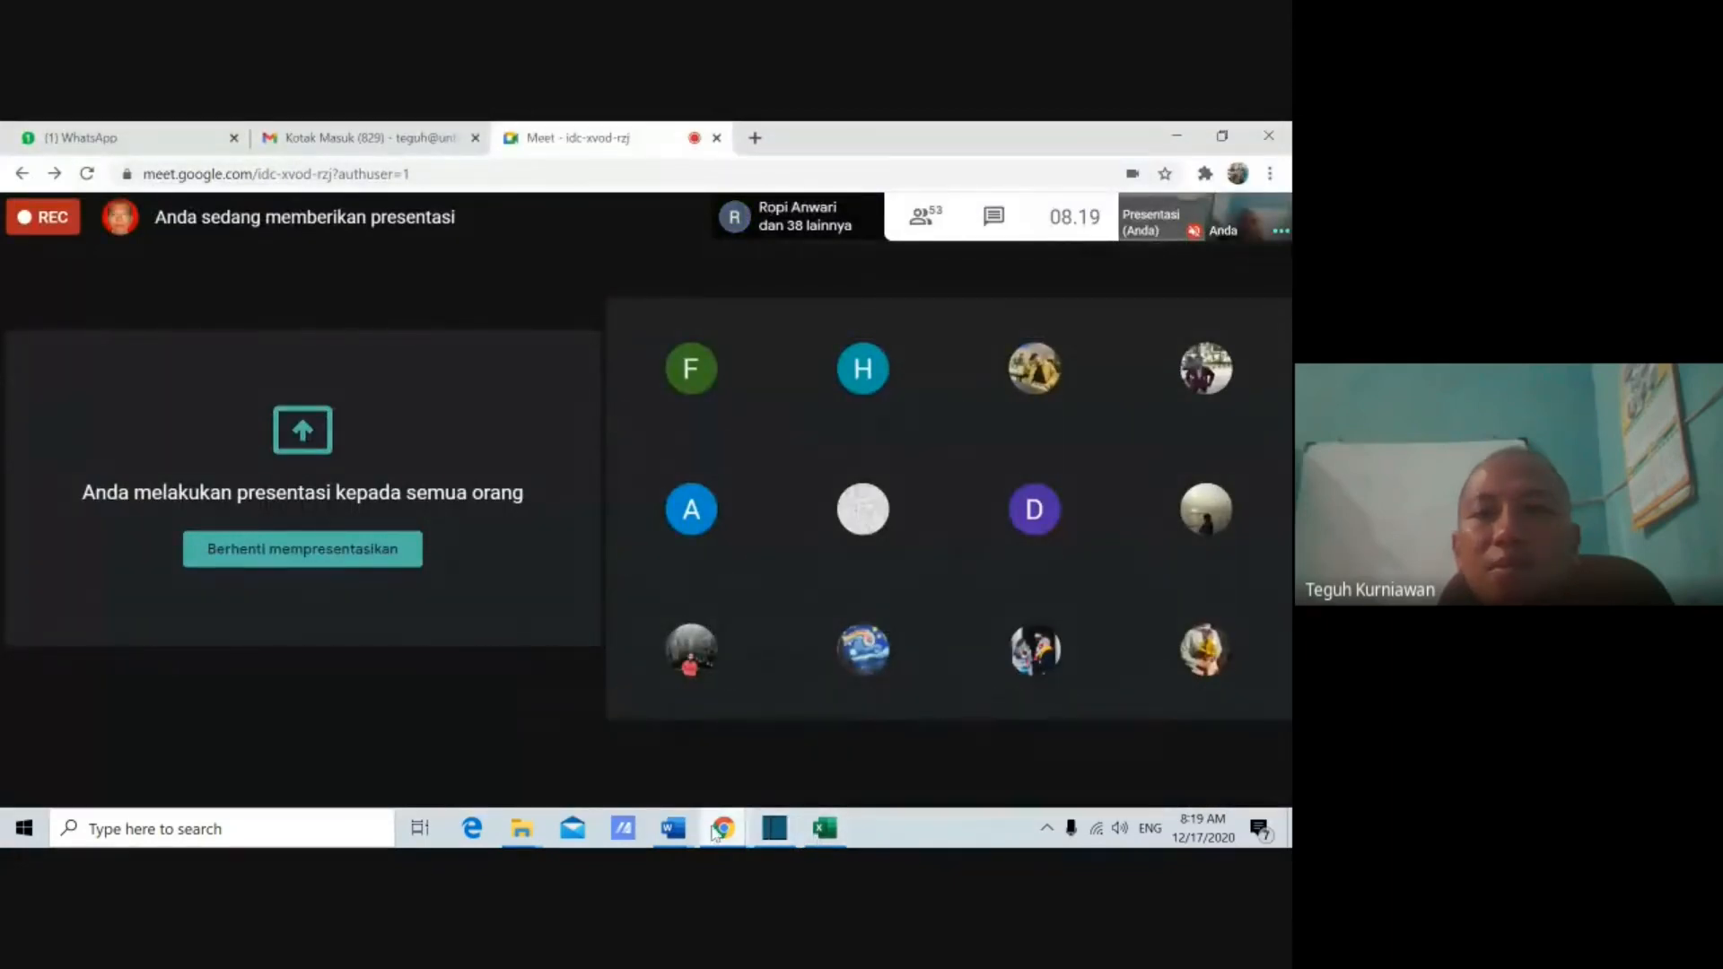
{"action": "left_click", "coordinate": [749, 833]}
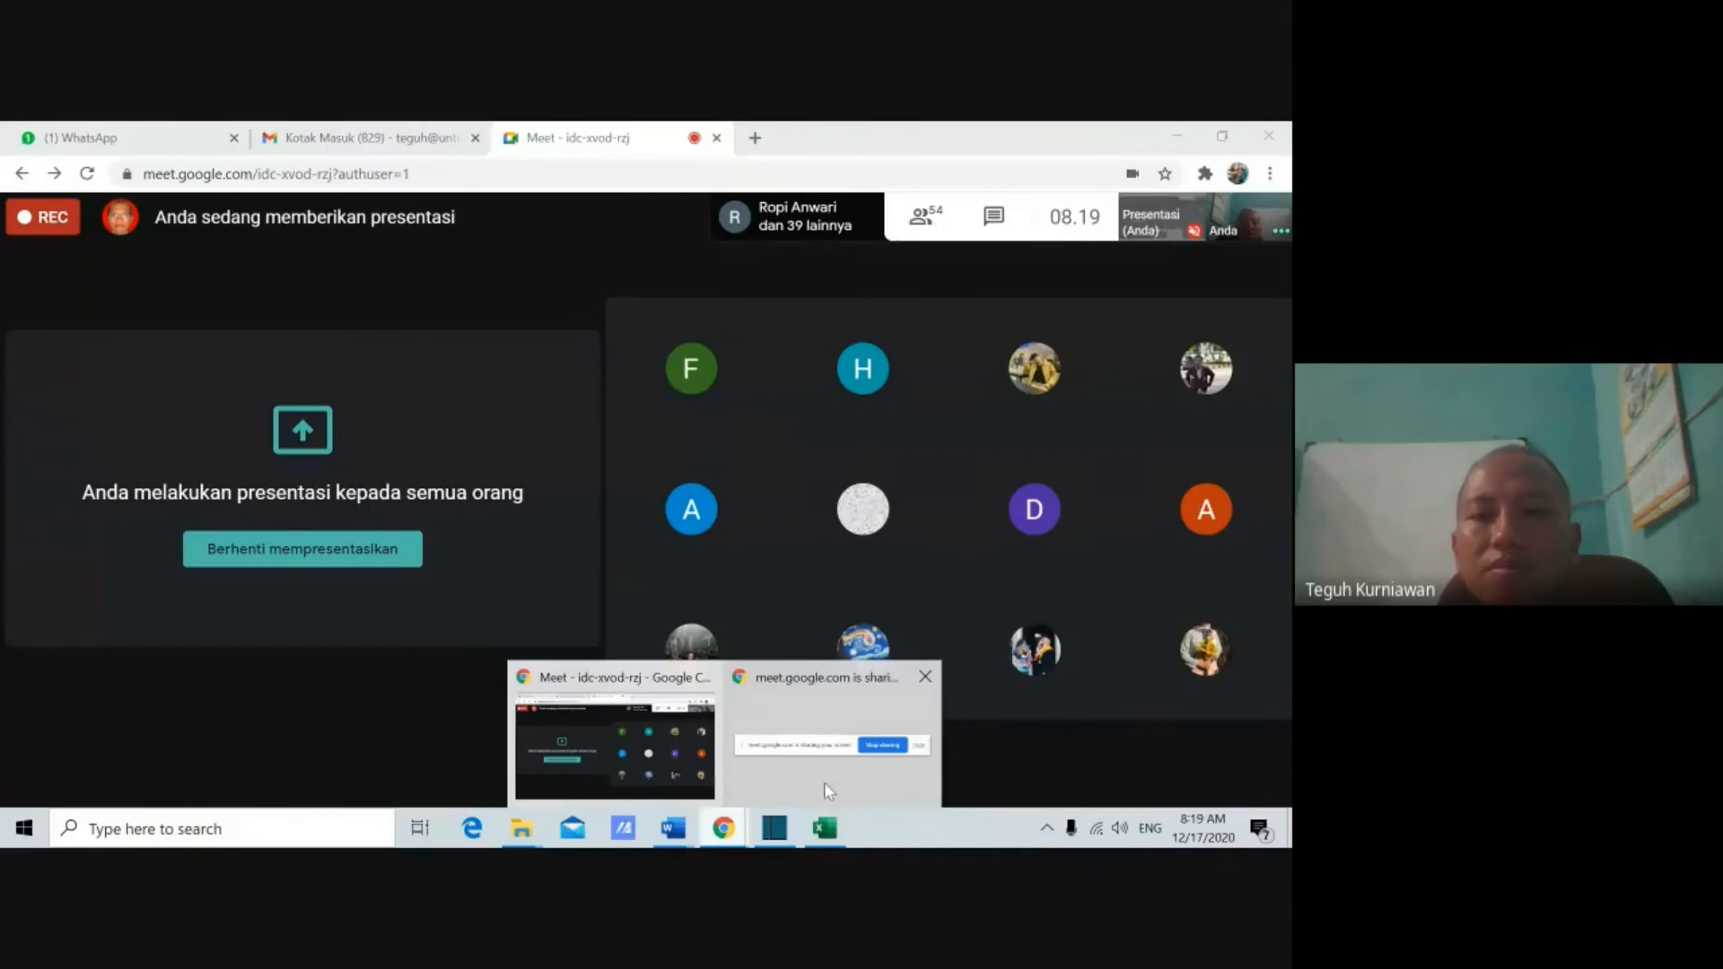
{"action": "left_click", "coordinate": [825, 828]}
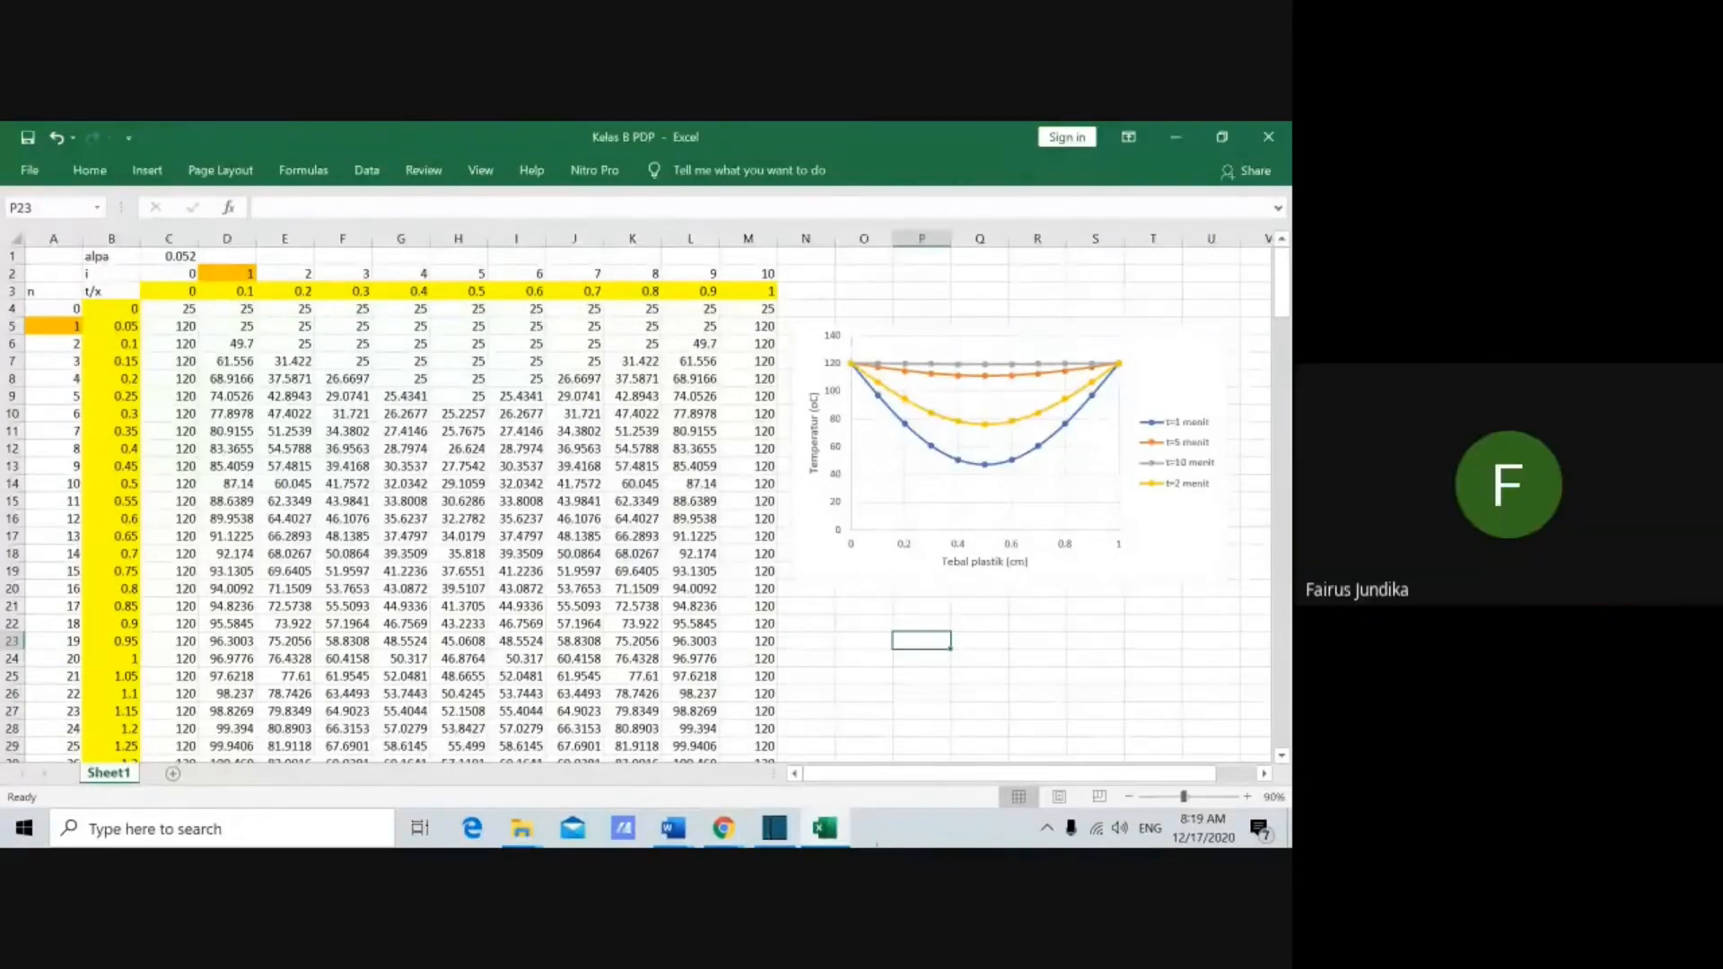
{"action": "left_click", "coordinate": [775, 830]}
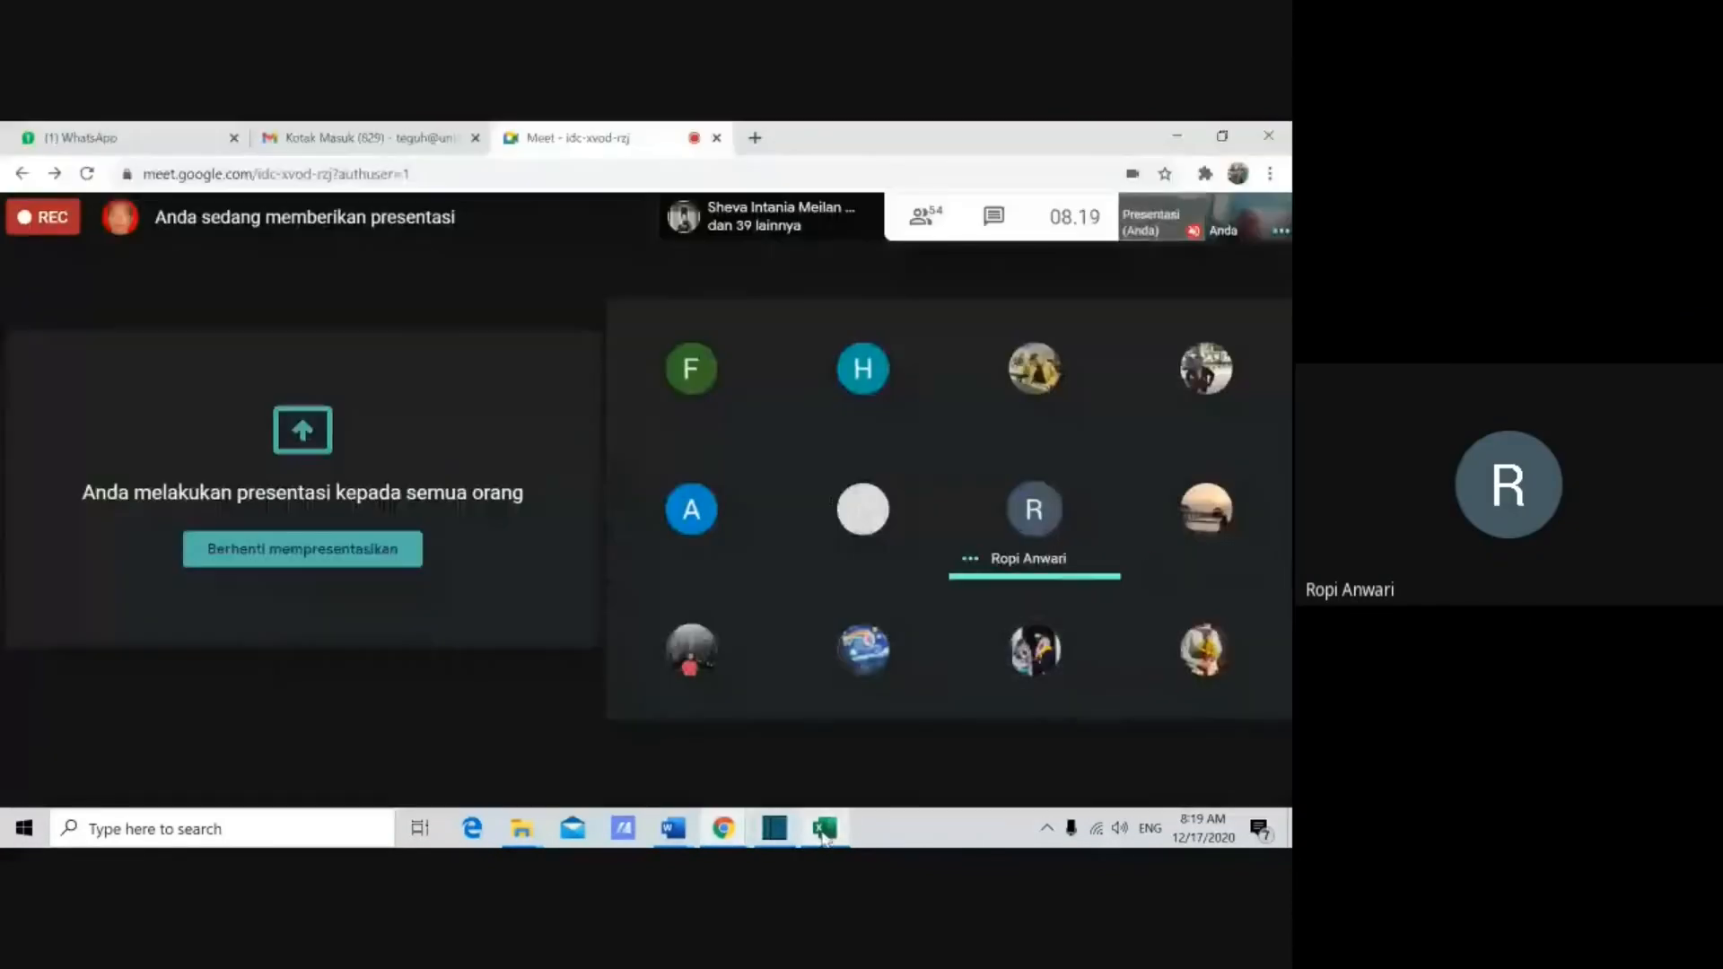
{"action": "left_click", "coordinate": [379, 561]}
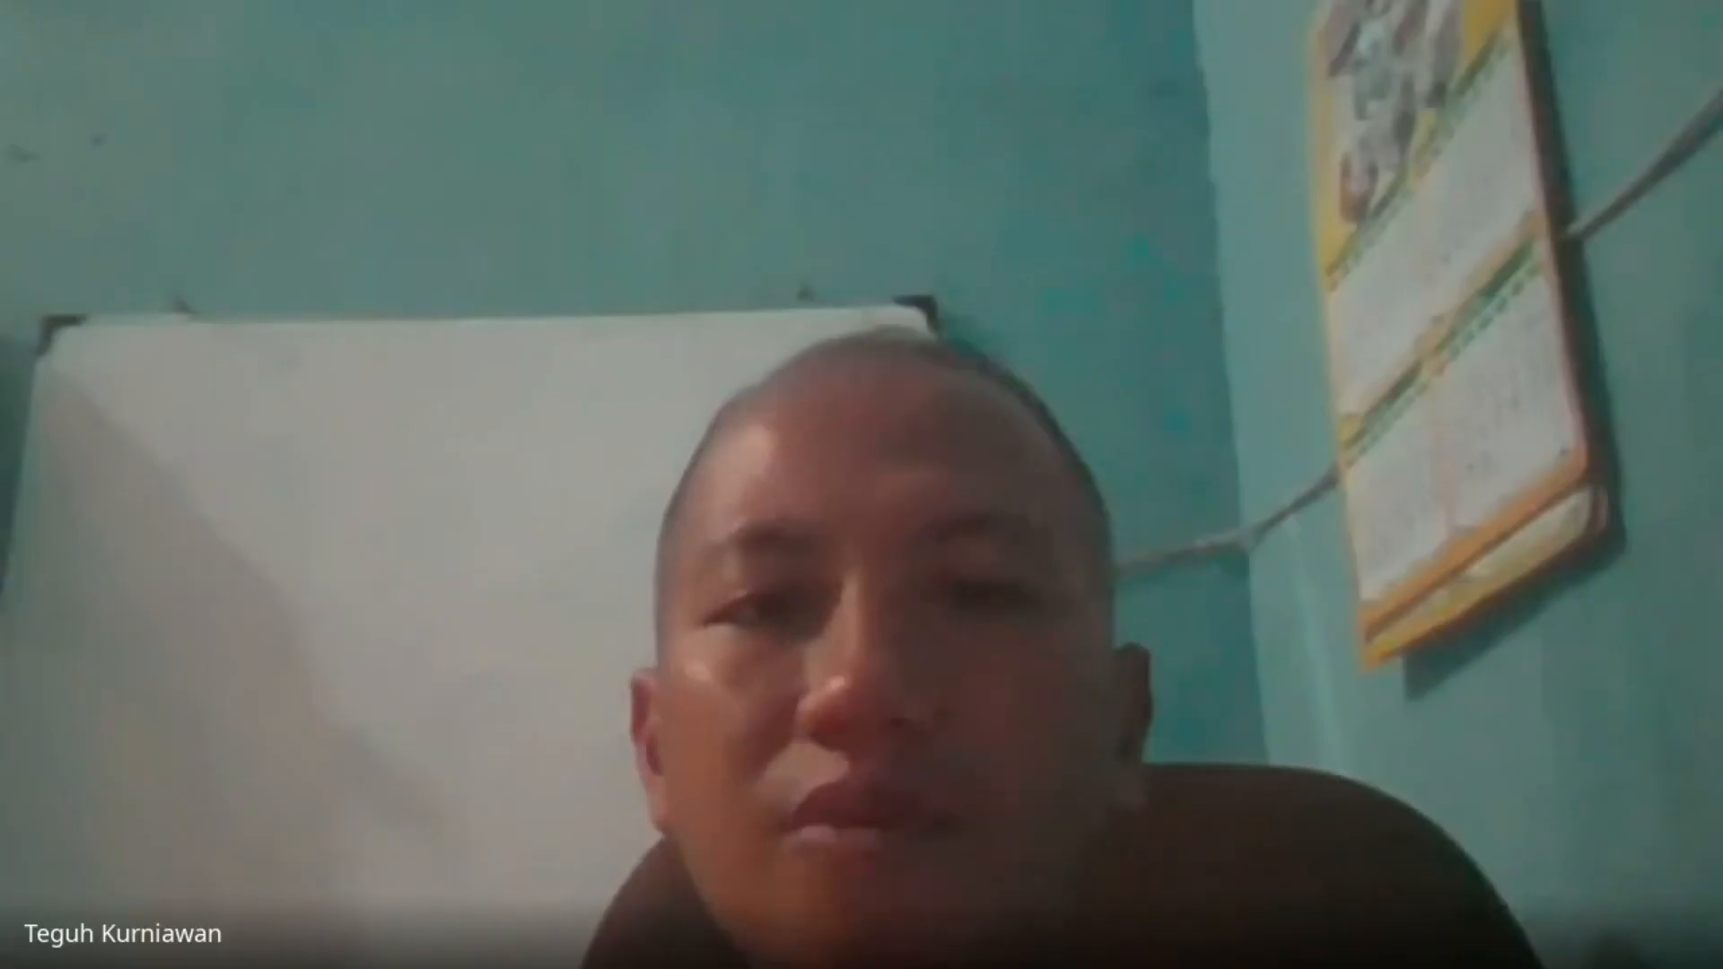
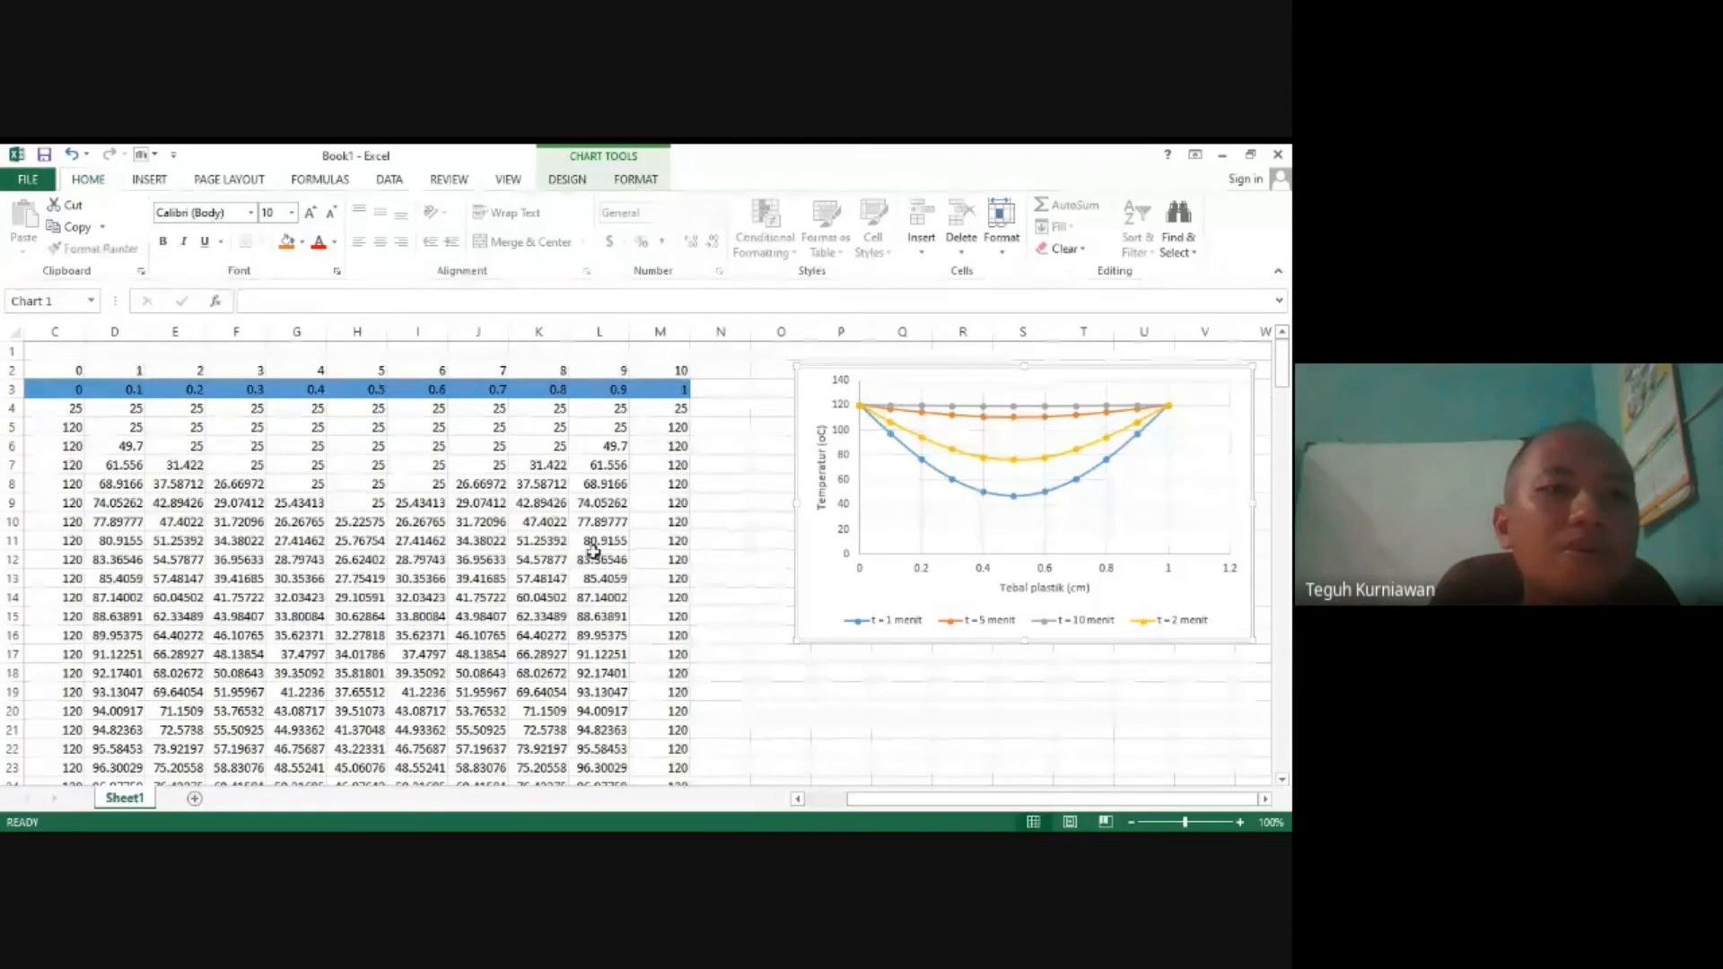
Step: Examine the initial temperatures in C4 and D4 and the formula in D5 of the Book1 temperature table
{"action": "left_click_drag", "start_coordinate": [938, 799], "coordinate": [895, 805]}
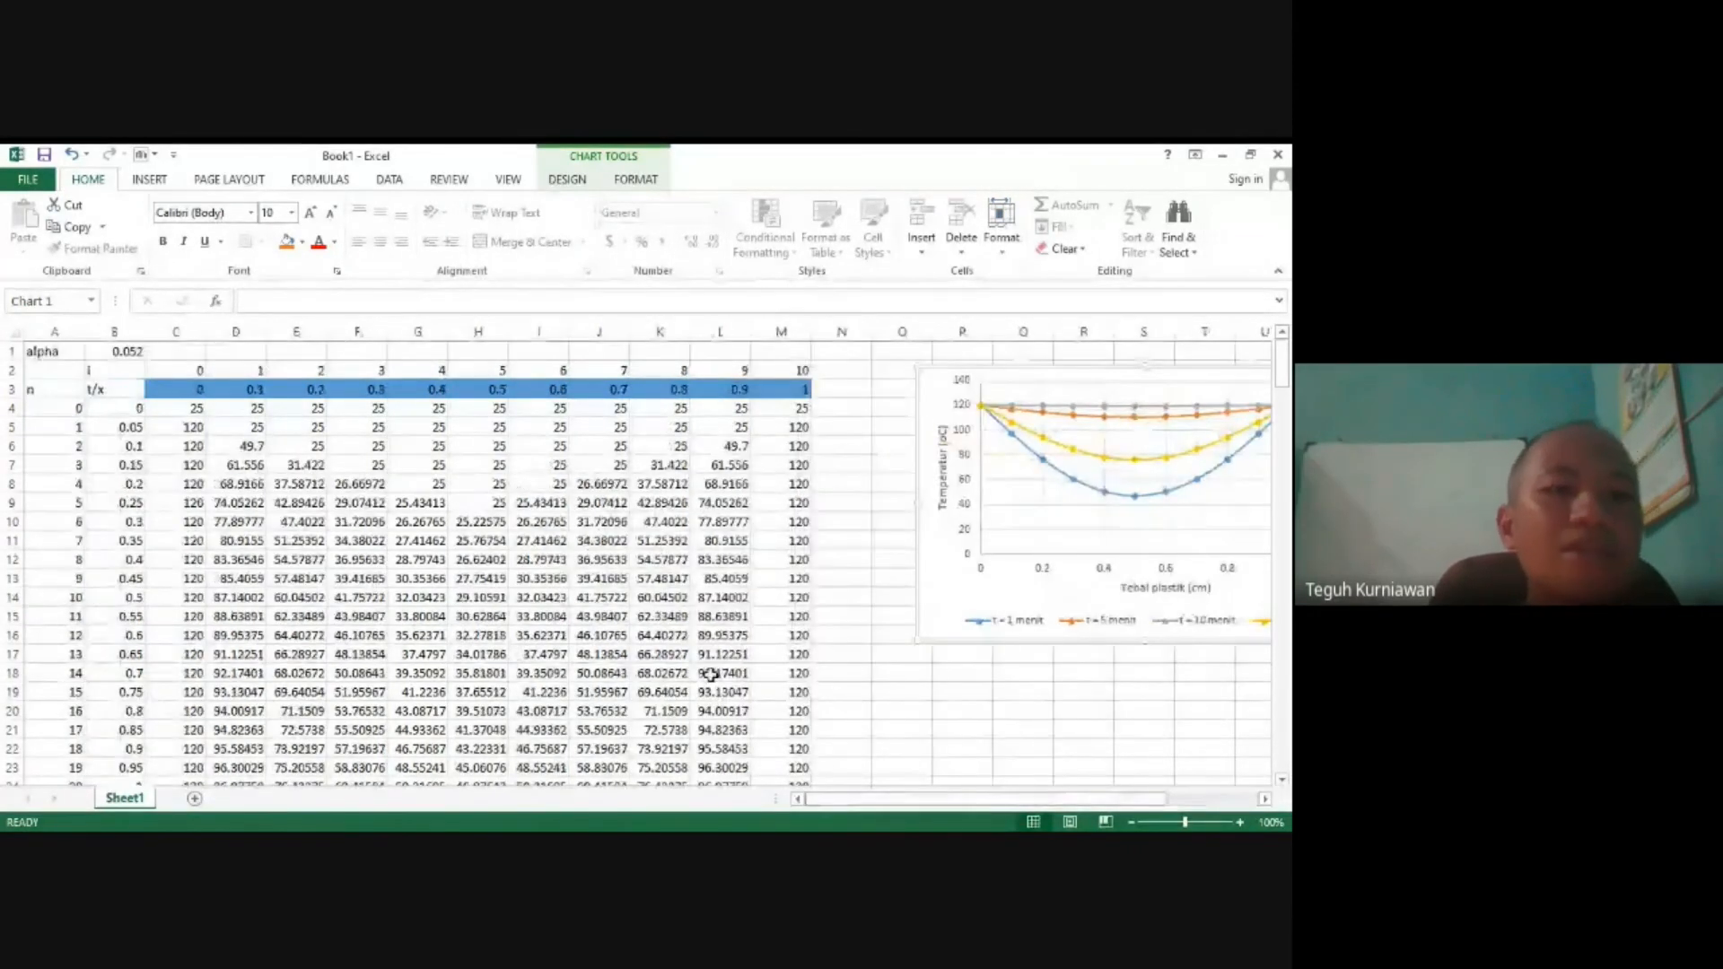
{"action": "left_click", "coordinate": [170, 409]}
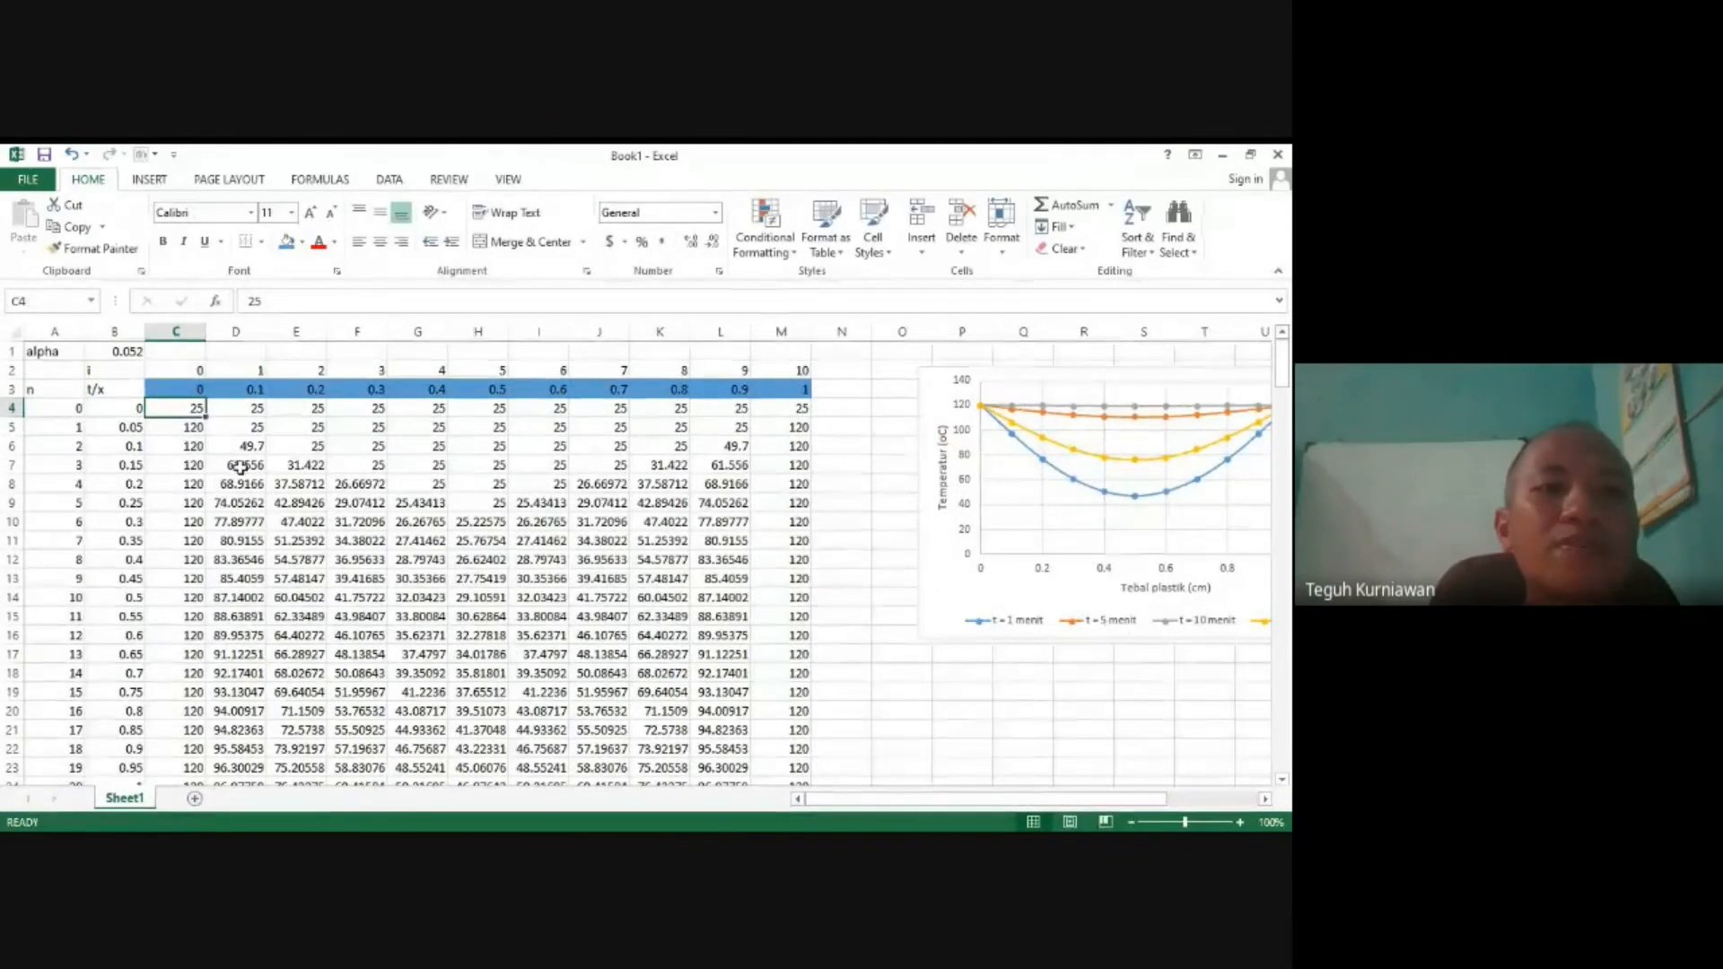
{"action": "left_click", "coordinate": [249, 406]}
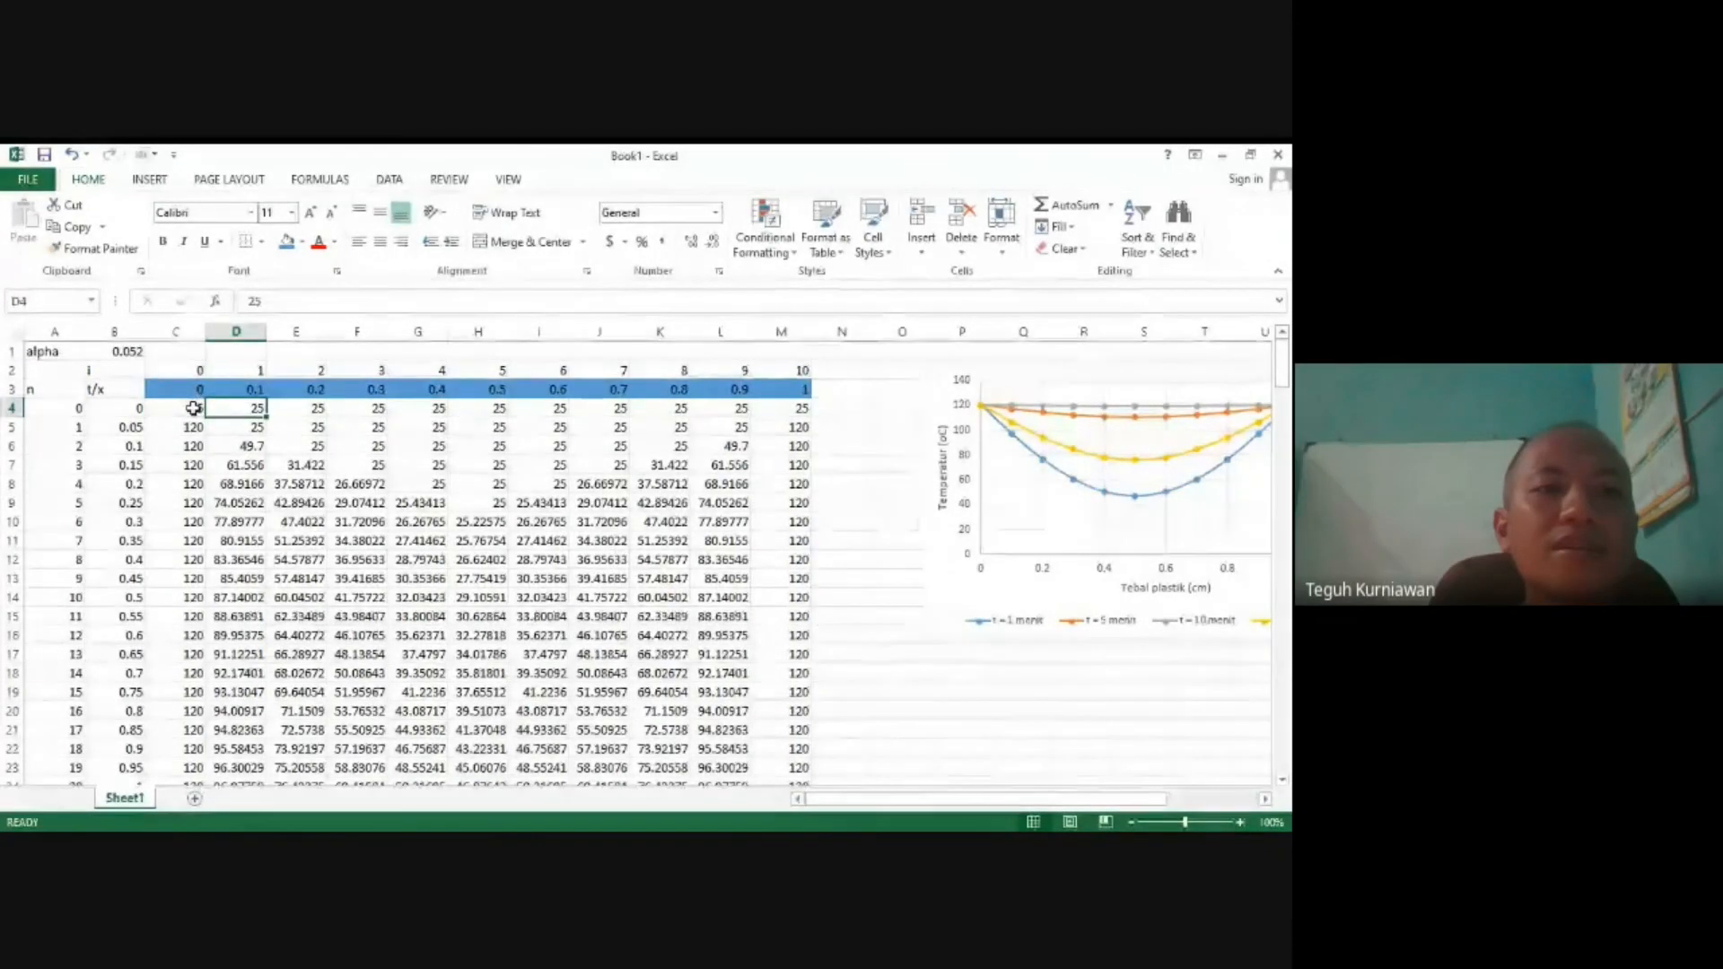
{"action": "left_click", "coordinate": [228, 427]}
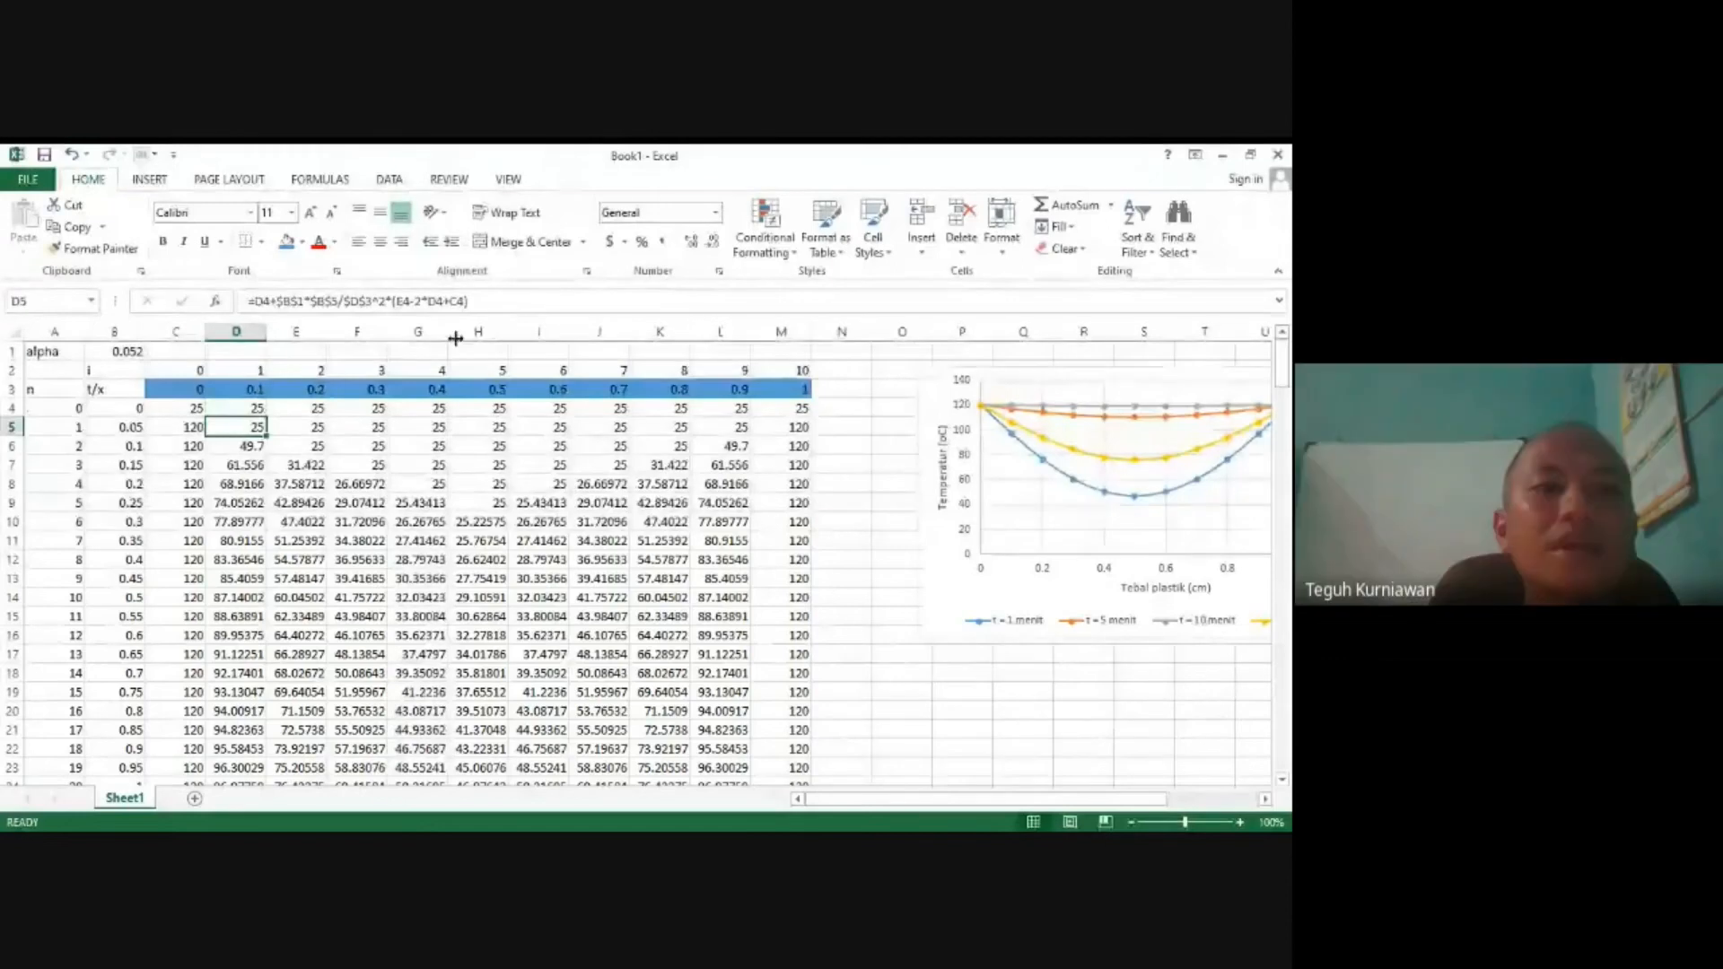
{"action": "key", "text": "alt+Tab"}
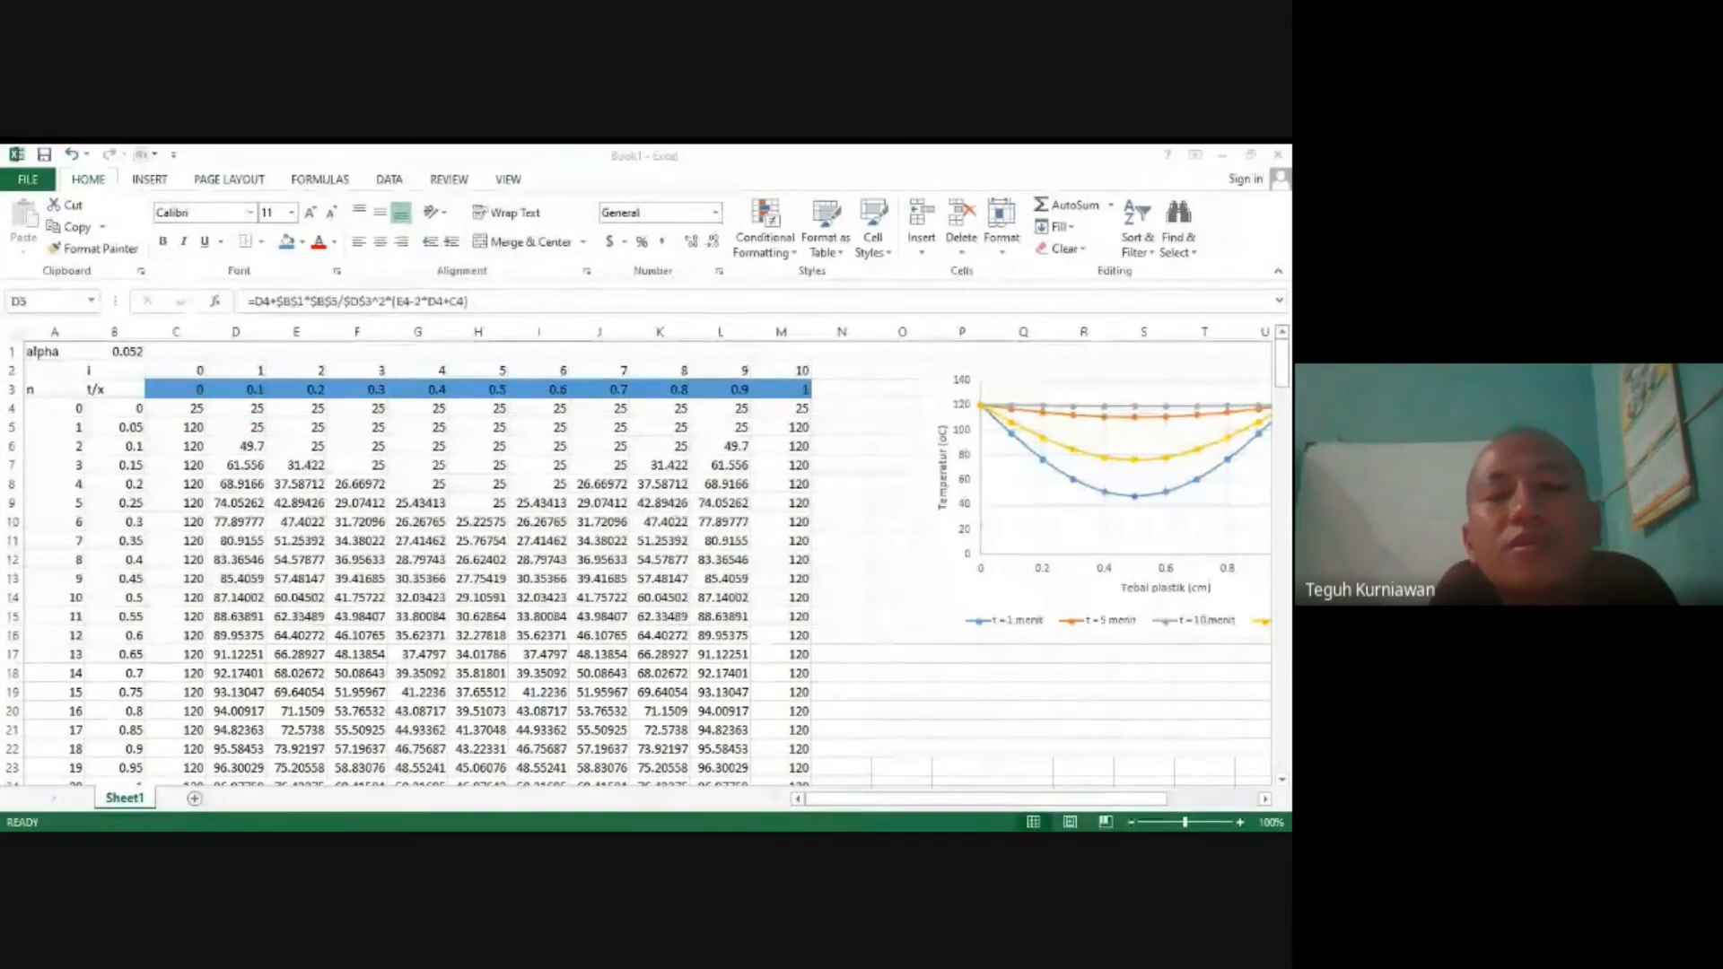
{"action": "key", "text": "alt+Tab"}
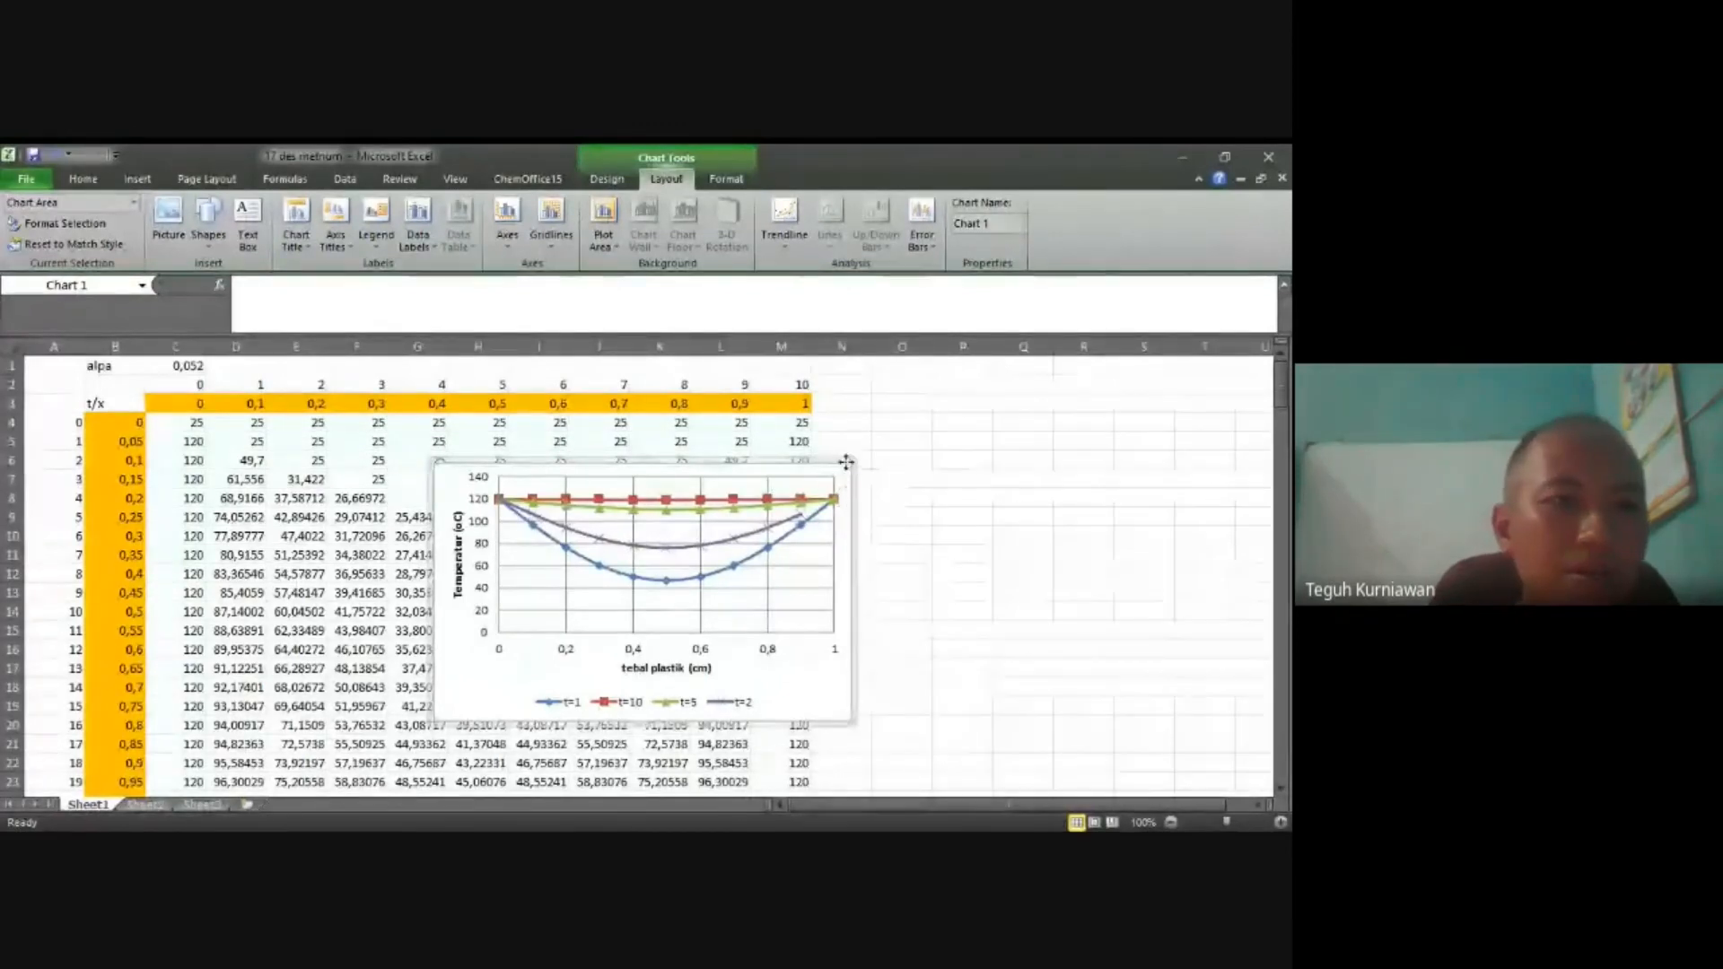
Step: Move the temperature chart so it spans about columns J to P near the start of the sheet
{"action": "left_click_drag", "start_coordinate": [955, 395], "coordinate": [995, 396]}
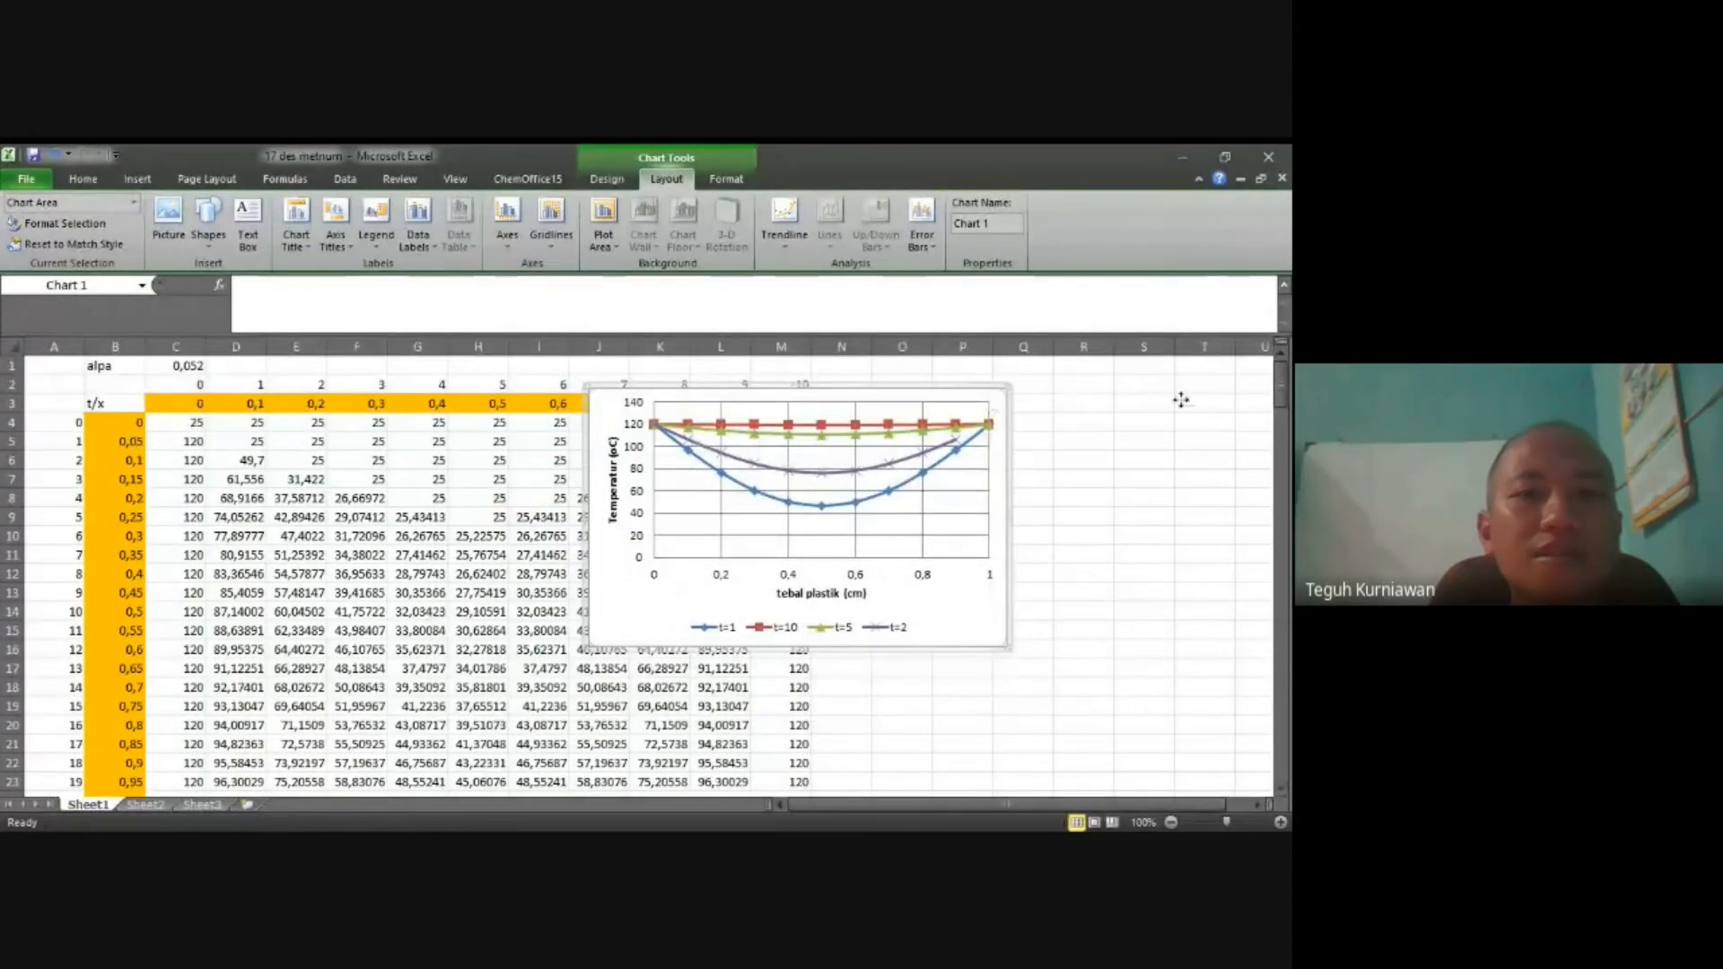
{"action": "scroll", "coordinate": [1181, 400], "scroll_direction": "right", "scroll_amount": 5}
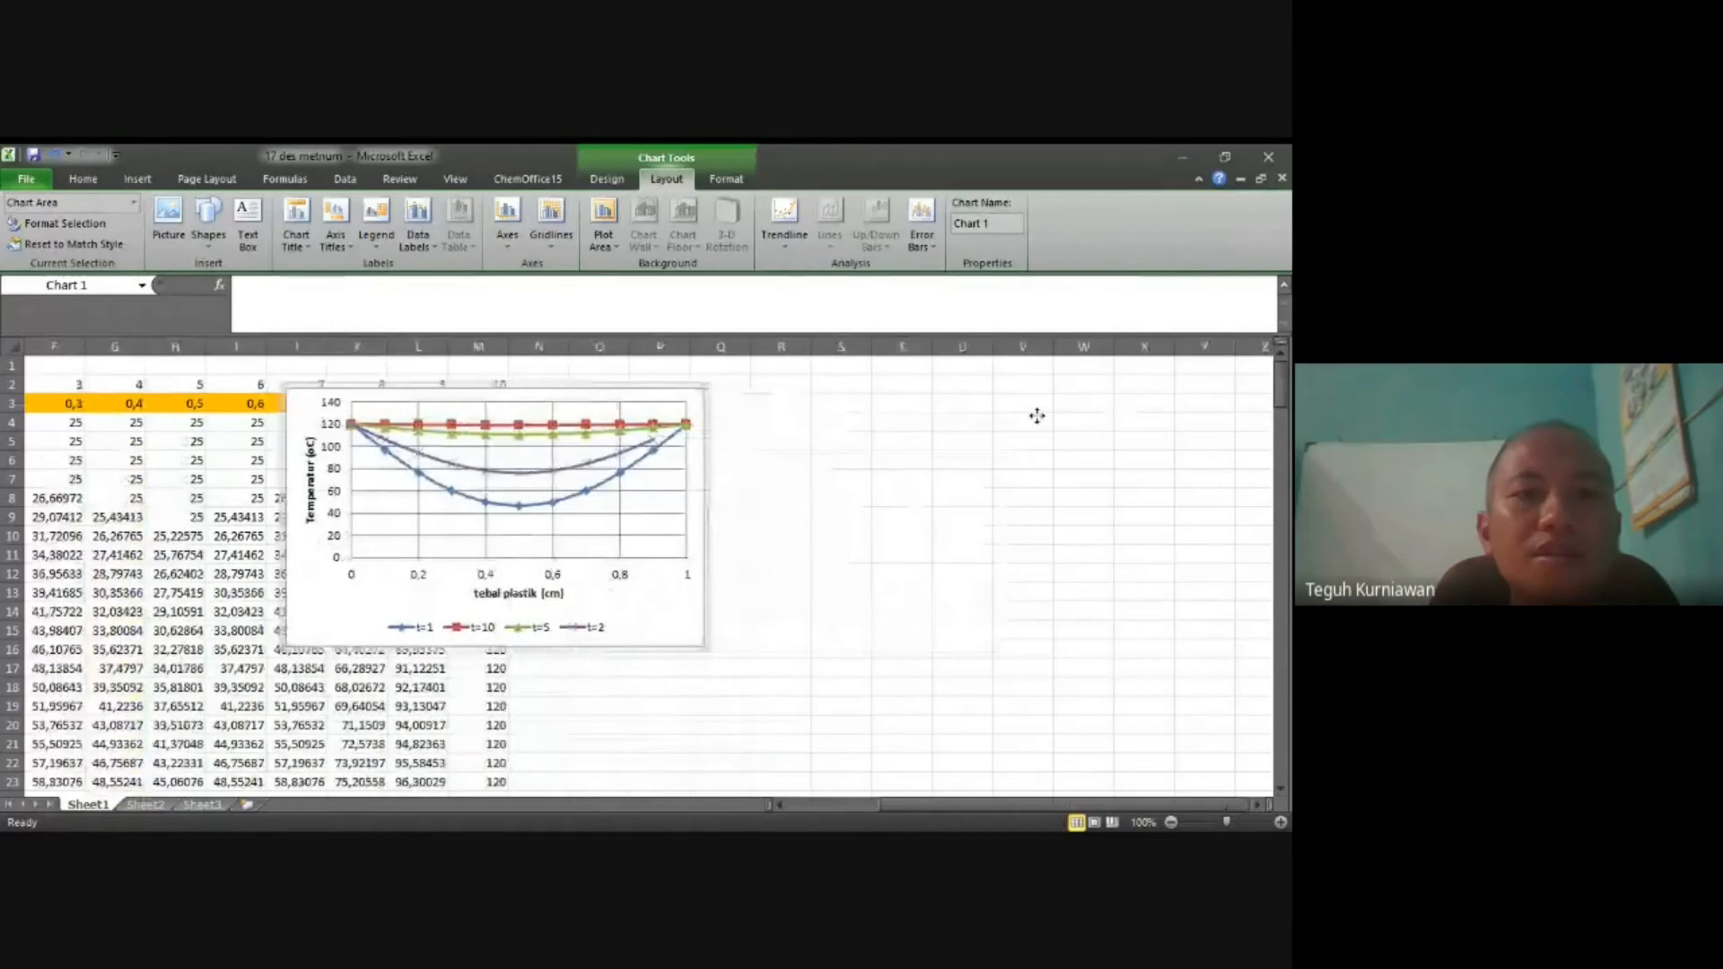
{"action": "left_click", "coordinate": [1171, 823]}
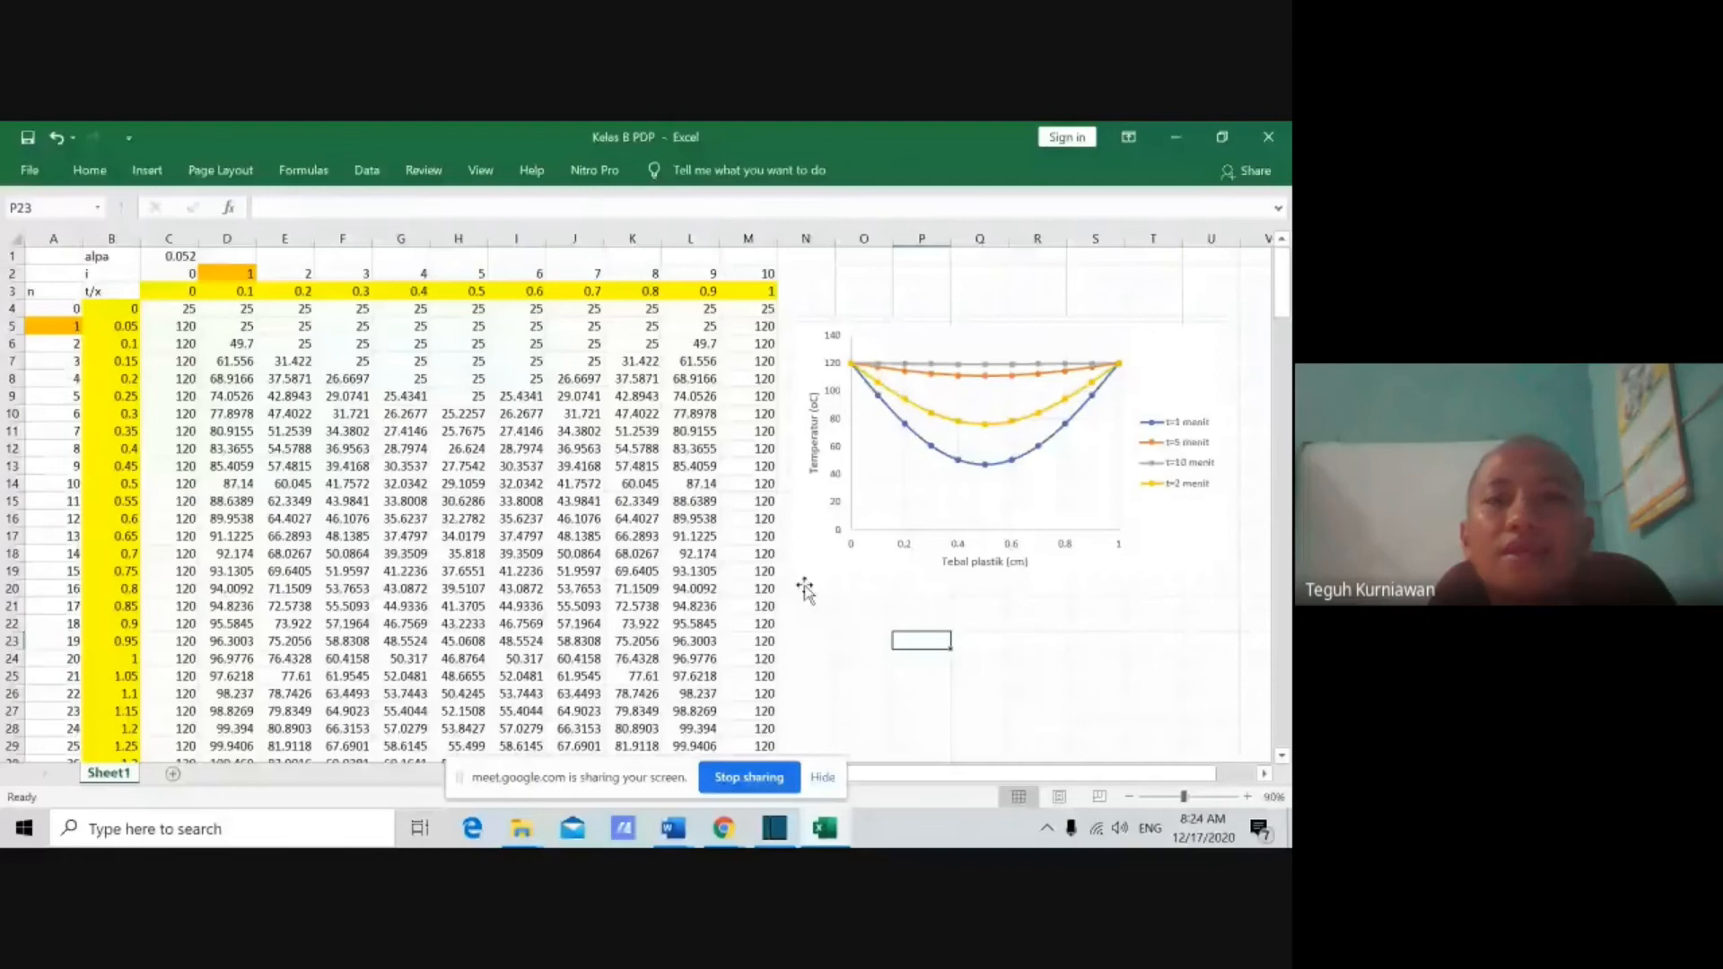
Step: Hide the screen-sharing notice over the Kelas B PDP workbook and inspect the formula in J11
{"action": "left_click", "coordinate": [736, 500]}
{"action": "left_click", "coordinate": [823, 778]}
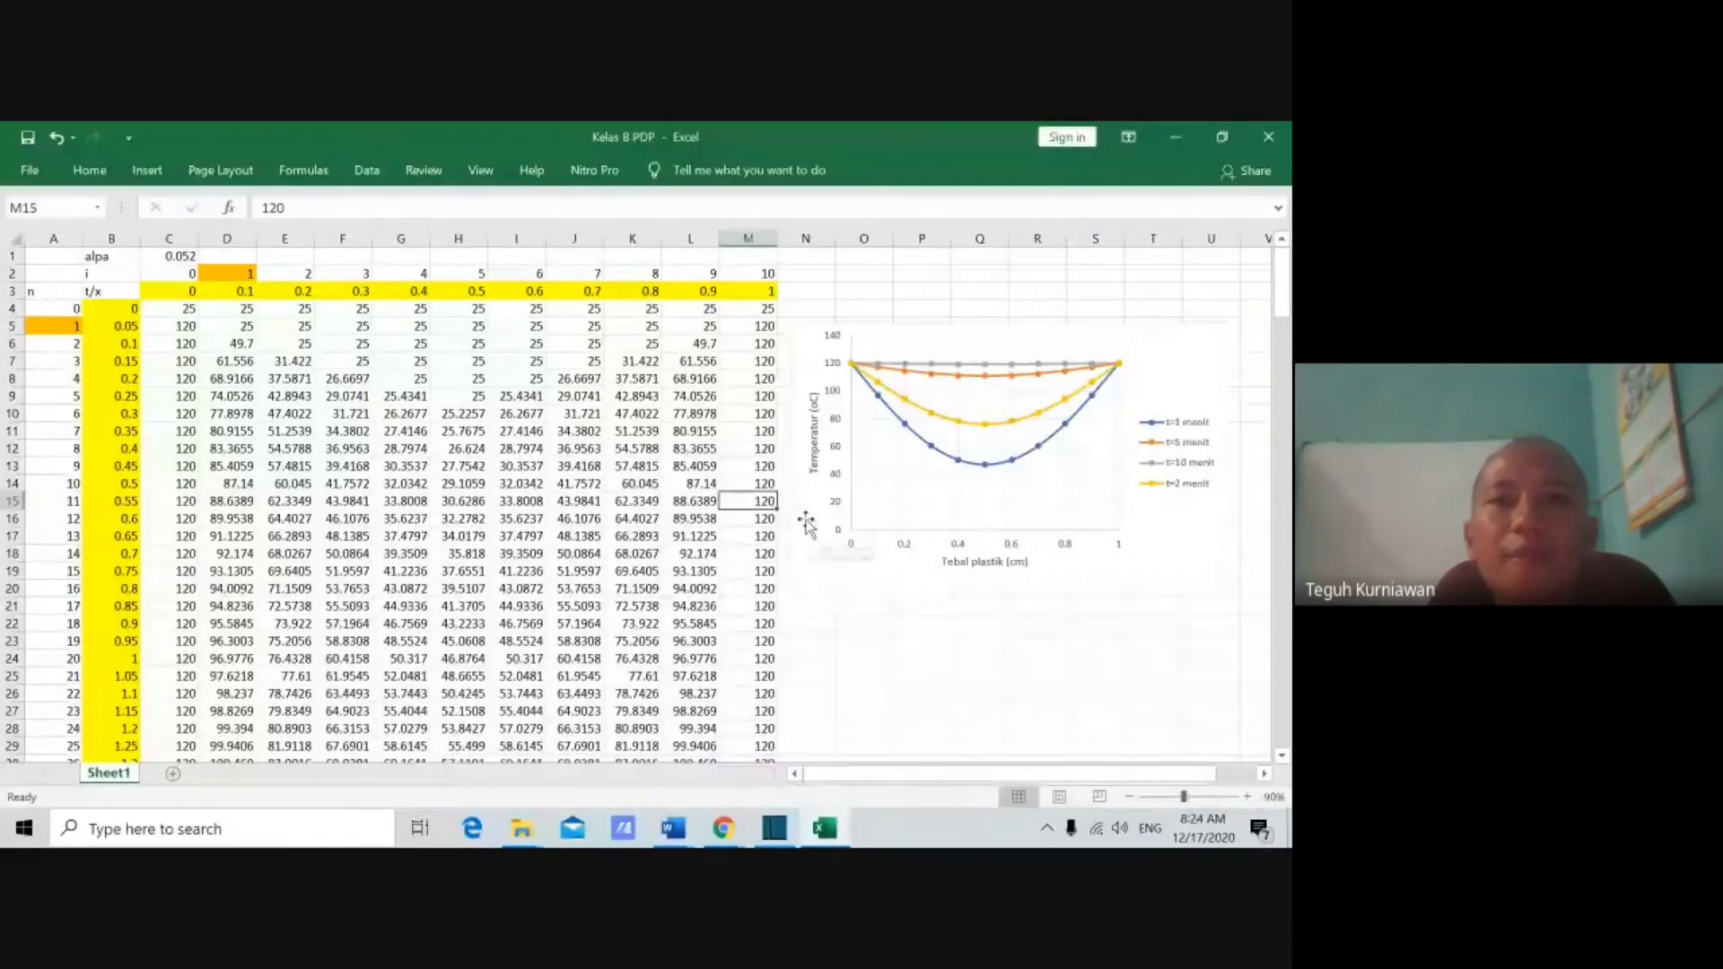
{"action": "left_click", "coordinate": [568, 435]}
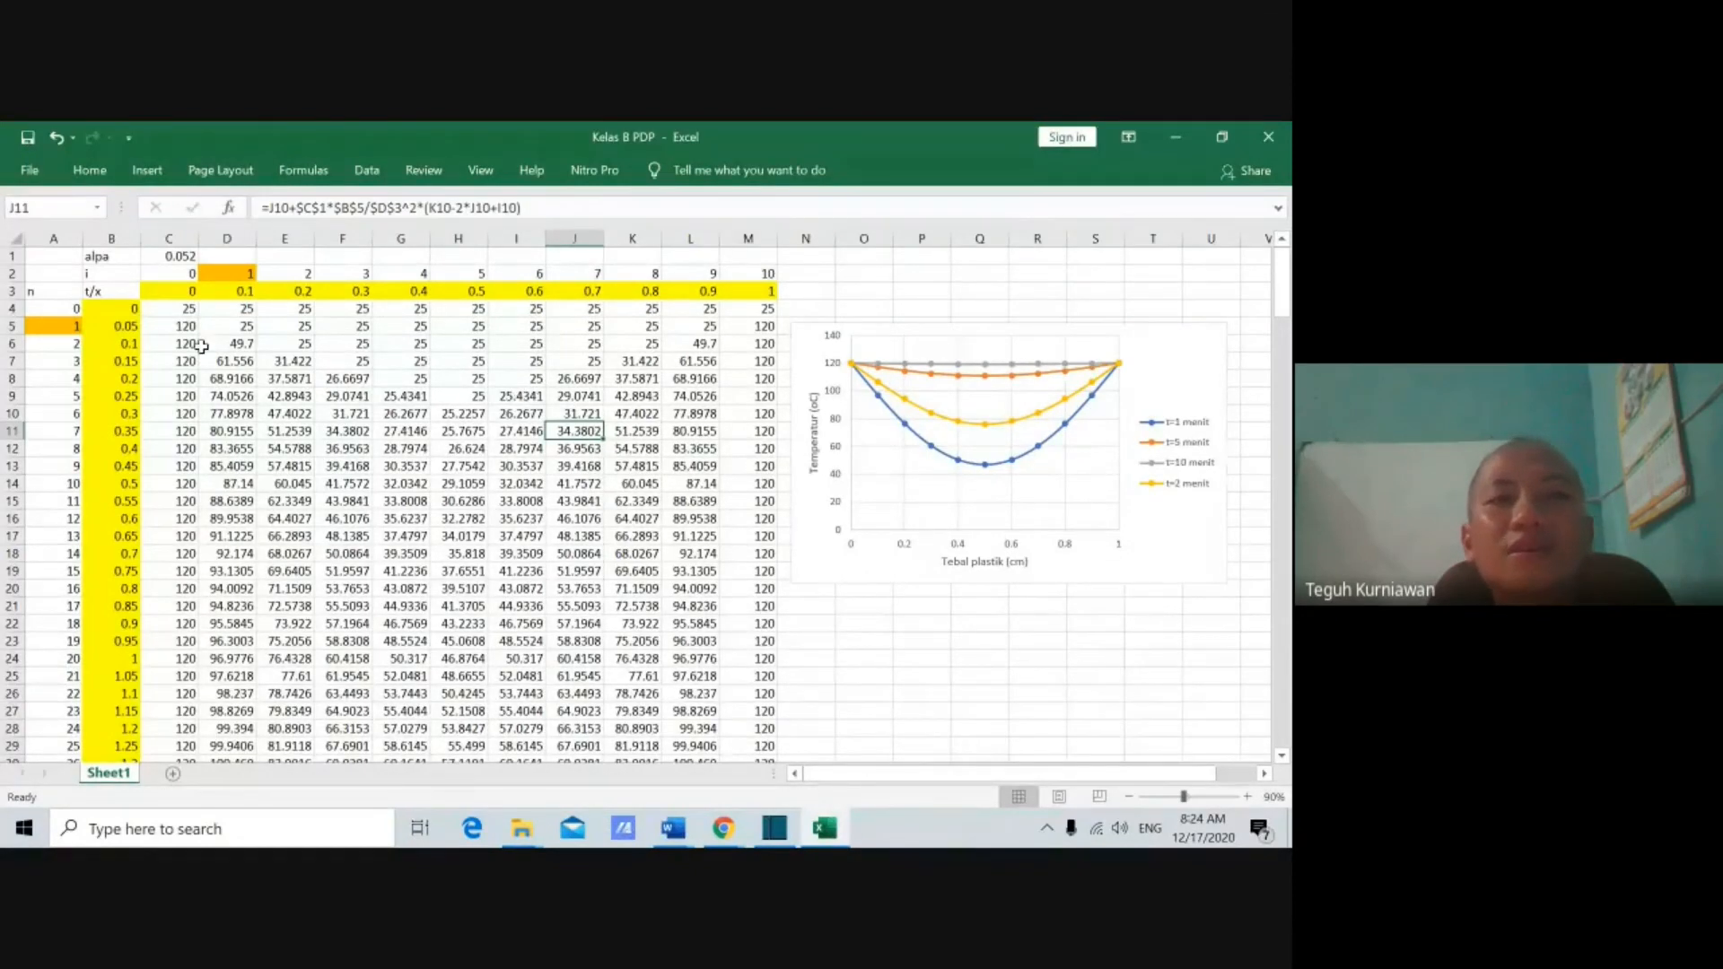
Step: Re-enter 0.05 as the first time step in B5
{"action": "left_click", "coordinate": [131, 327]}
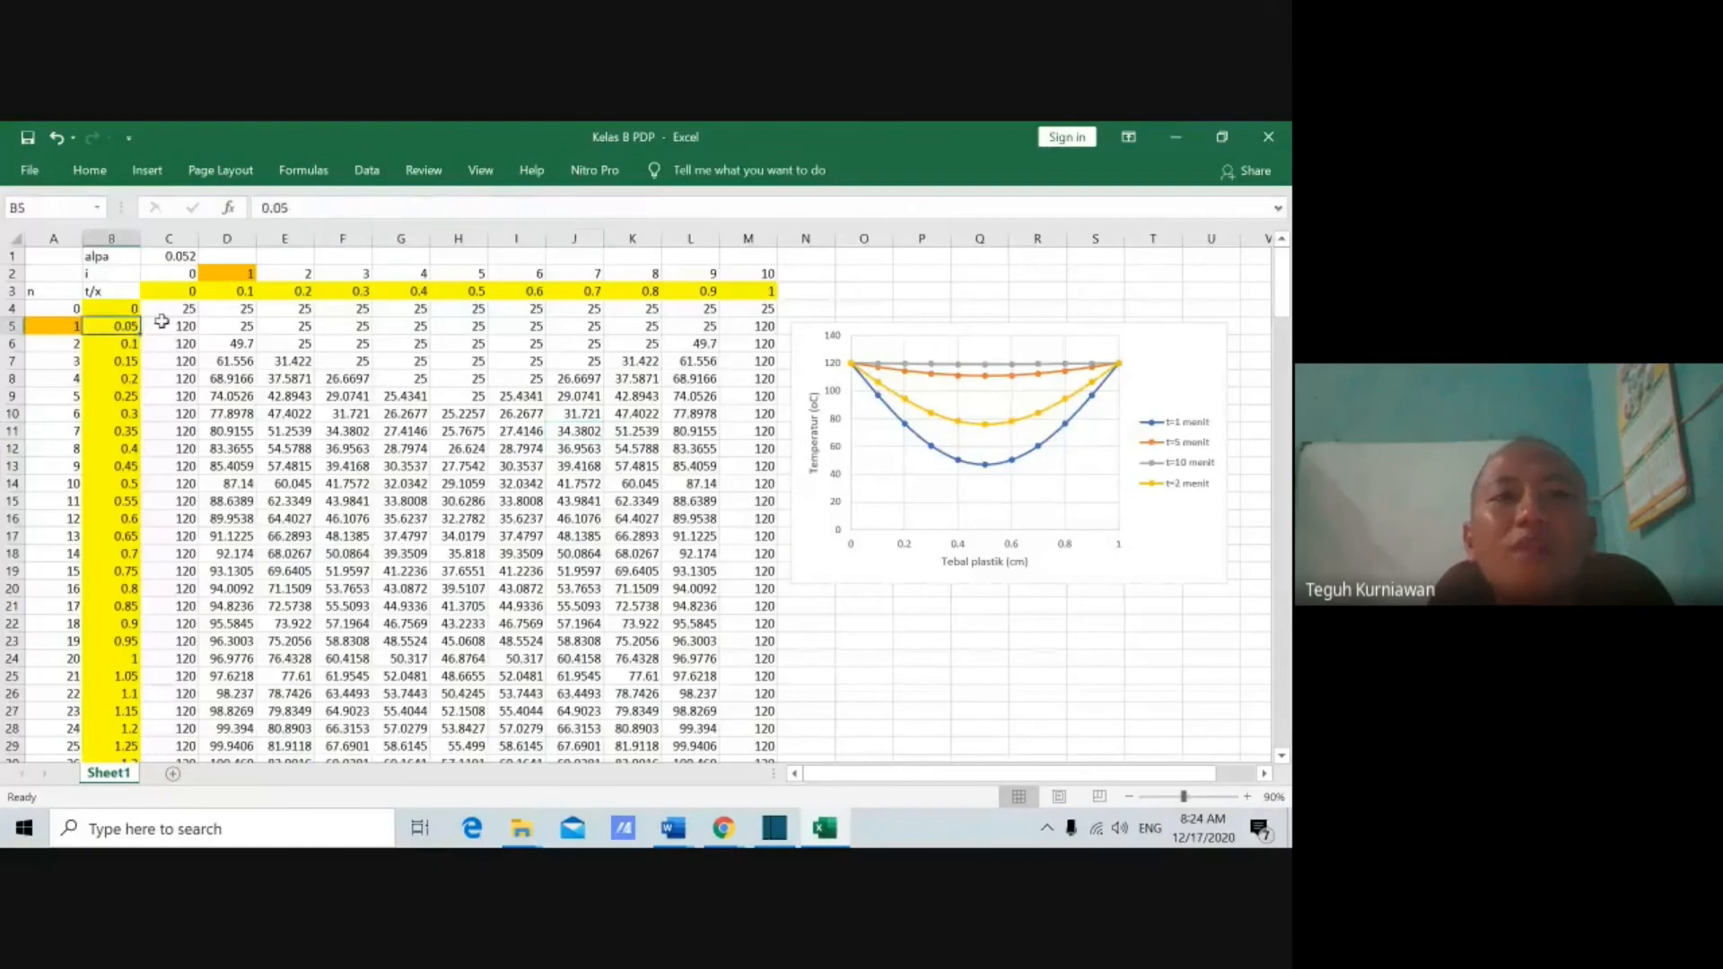
{"action": "type", "text": "0."}
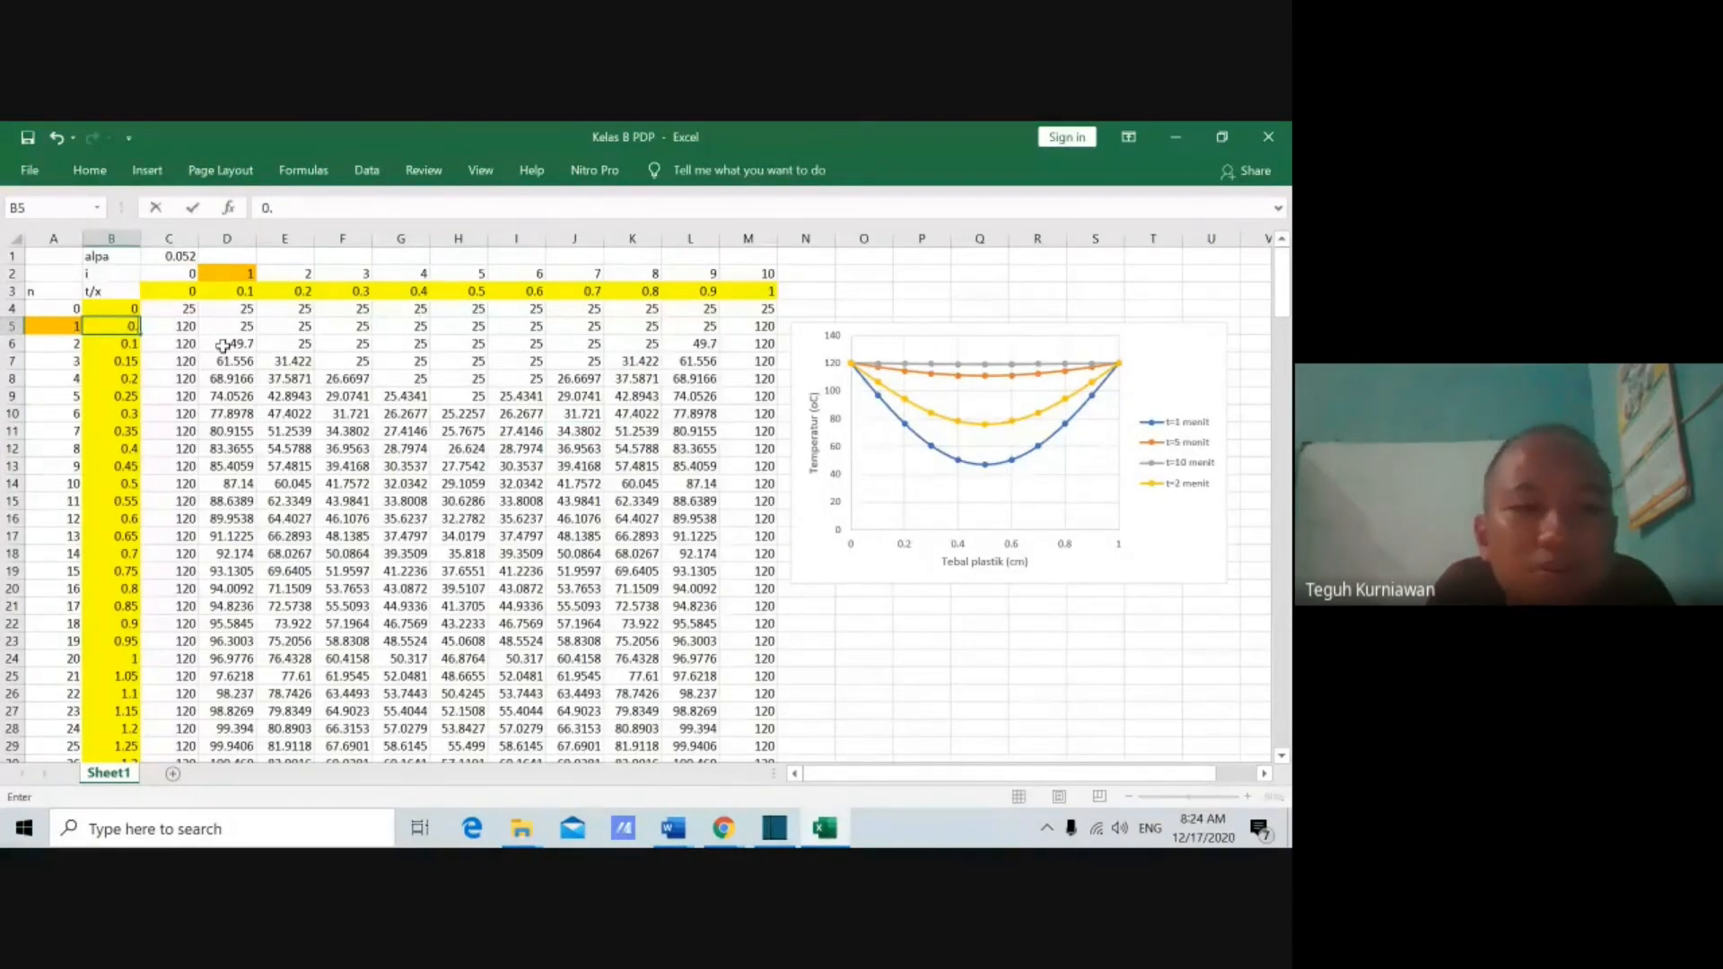
{"action": "type", "text": "05"}
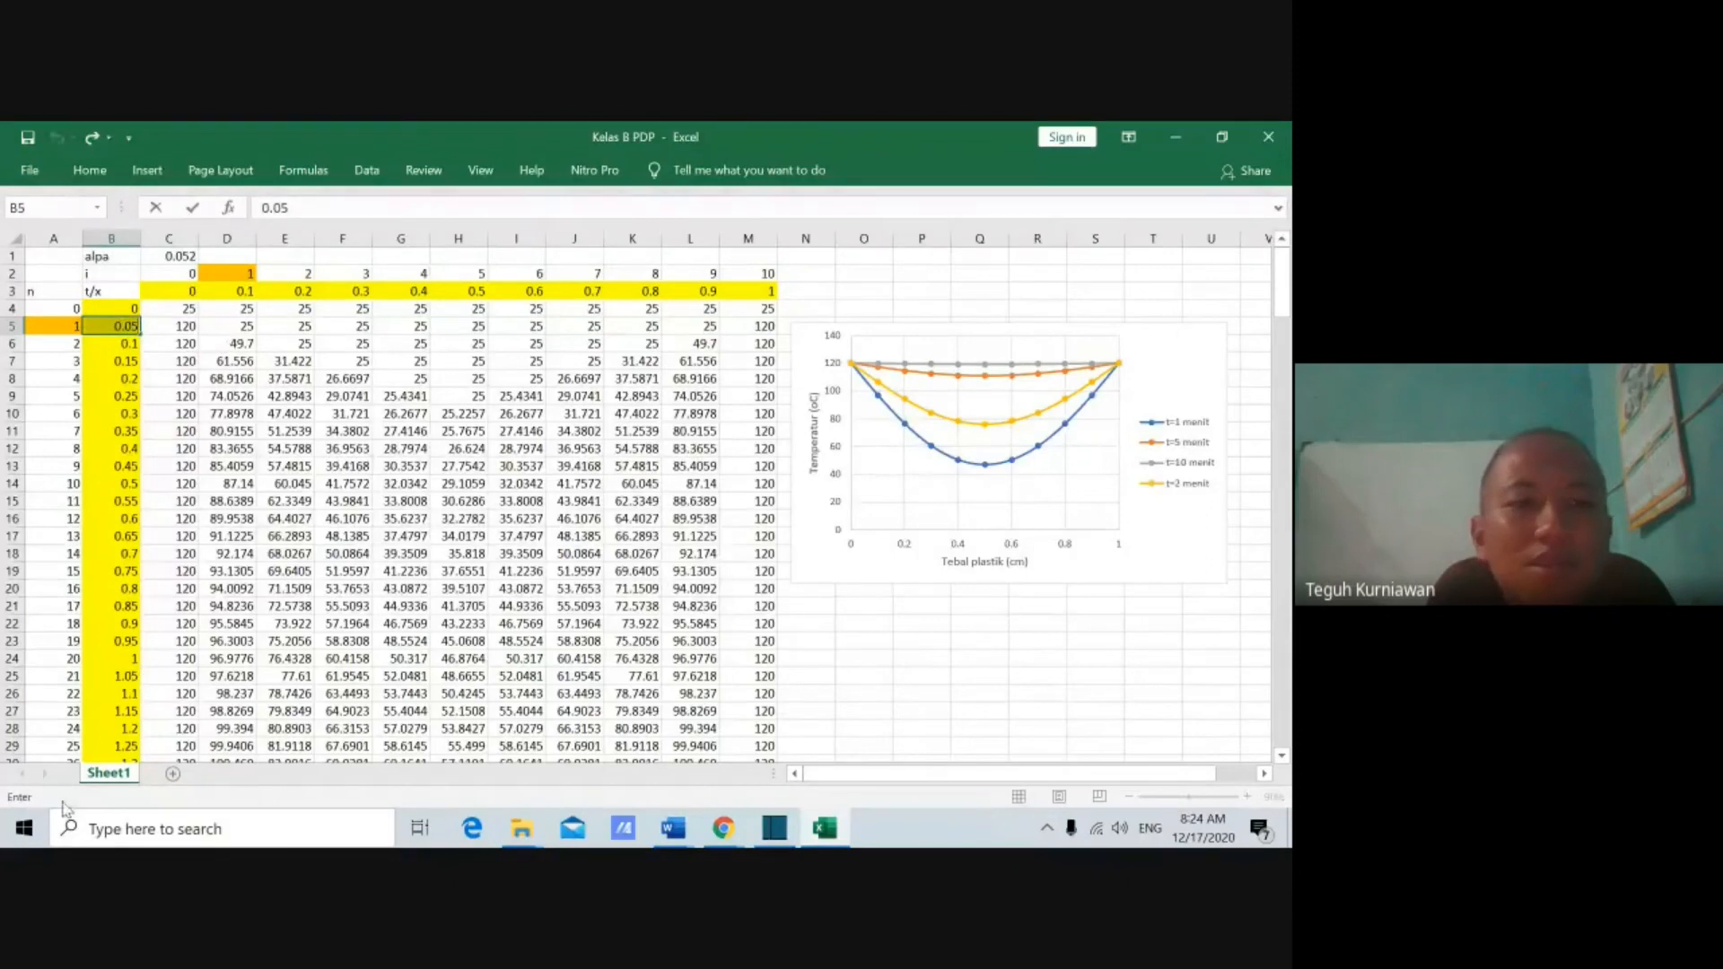
Step: Create a copy of Sheet1 placed before it in the Kelas B PDP workbook
{"action": "right_click", "coordinate": [109, 774]}
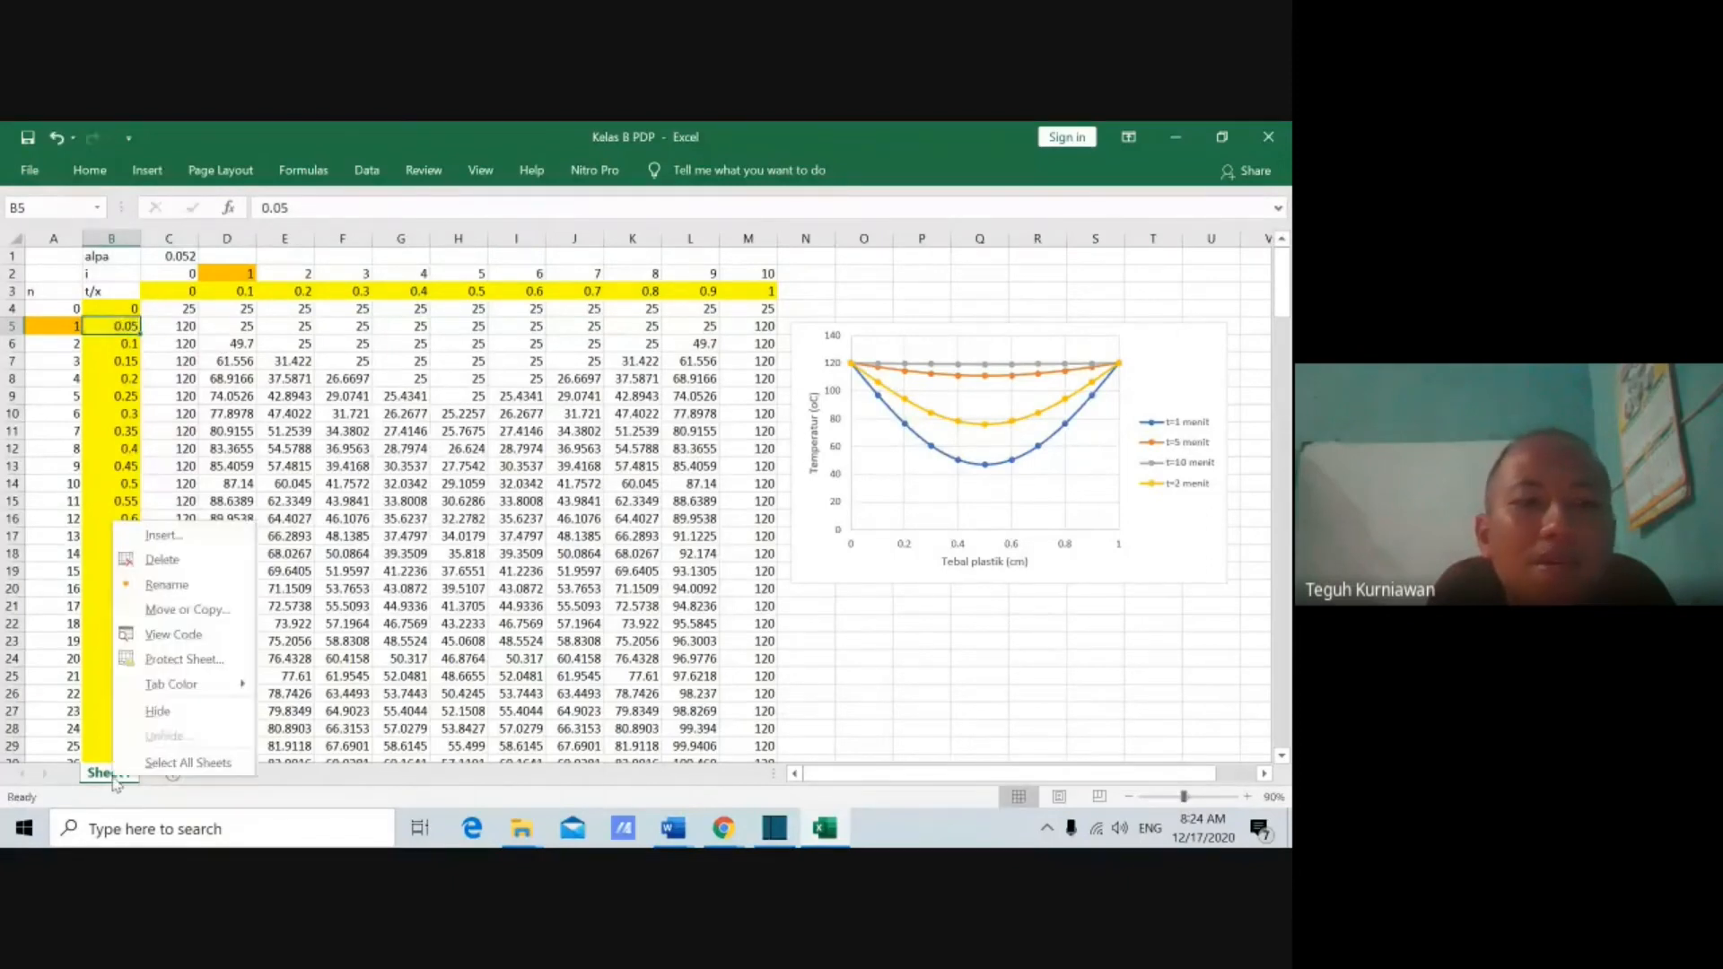
{"action": "left_click", "coordinate": [185, 611]}
{"action": "left_click", "coordinate": [37, 686]}
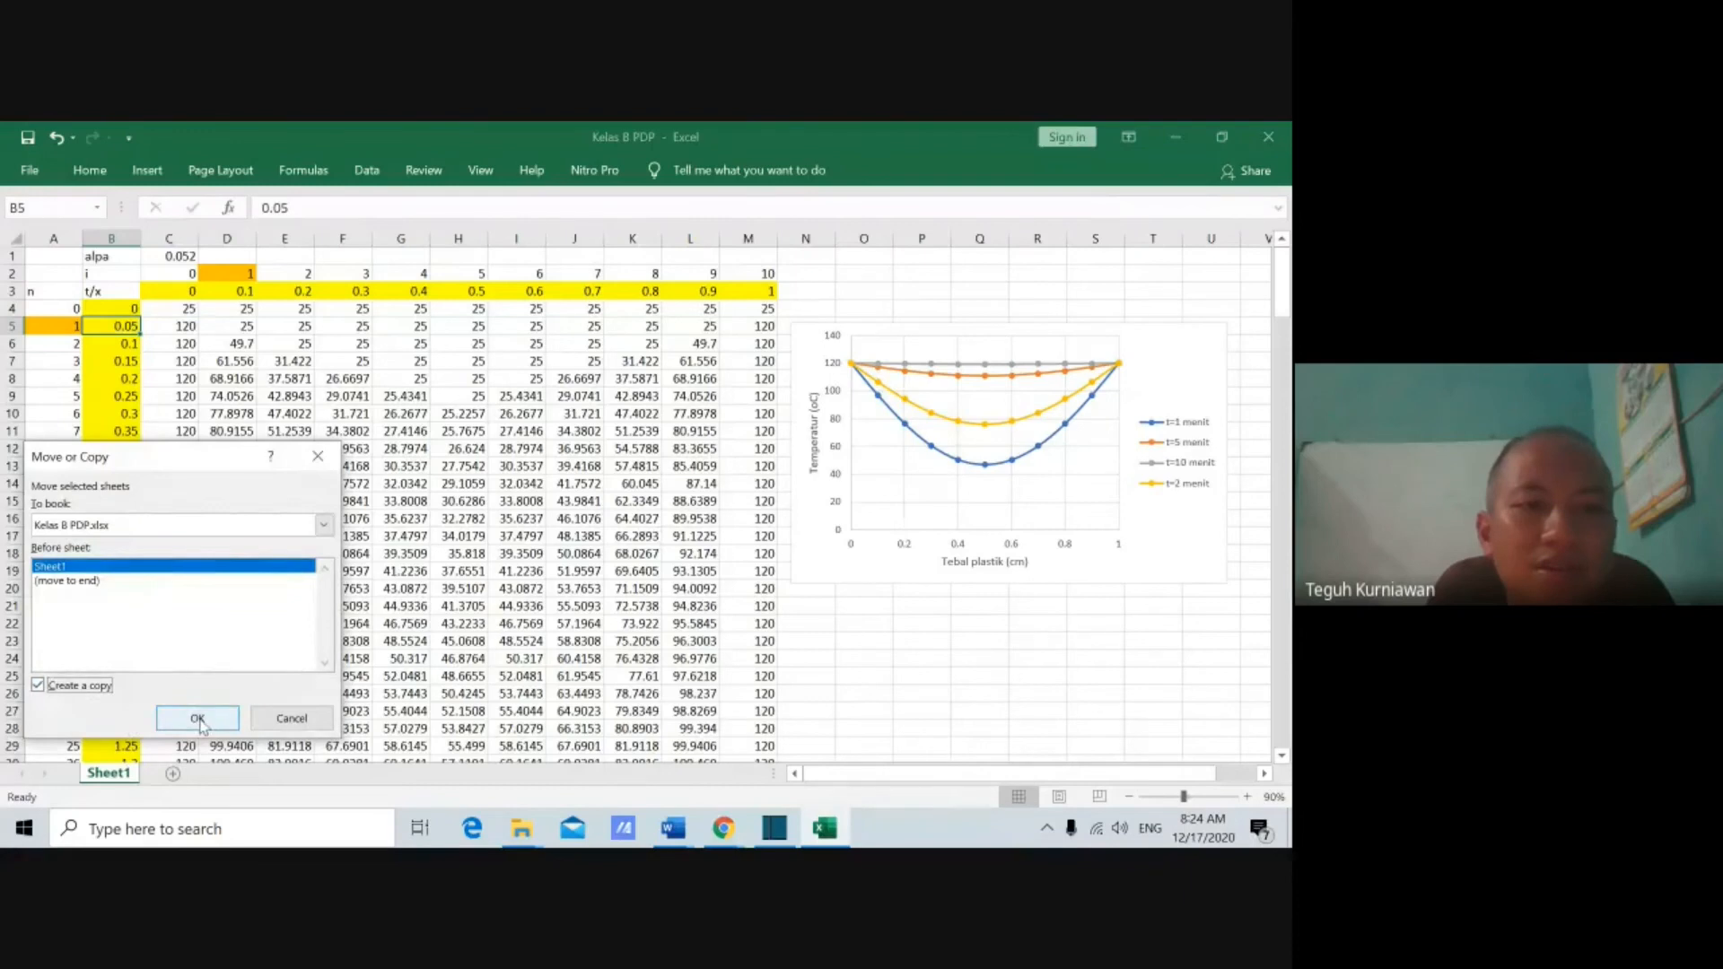
{"action": "left_click", "coordinate": [199, 720]}
{"action": "right_click", "coordinate": [143, 777]}
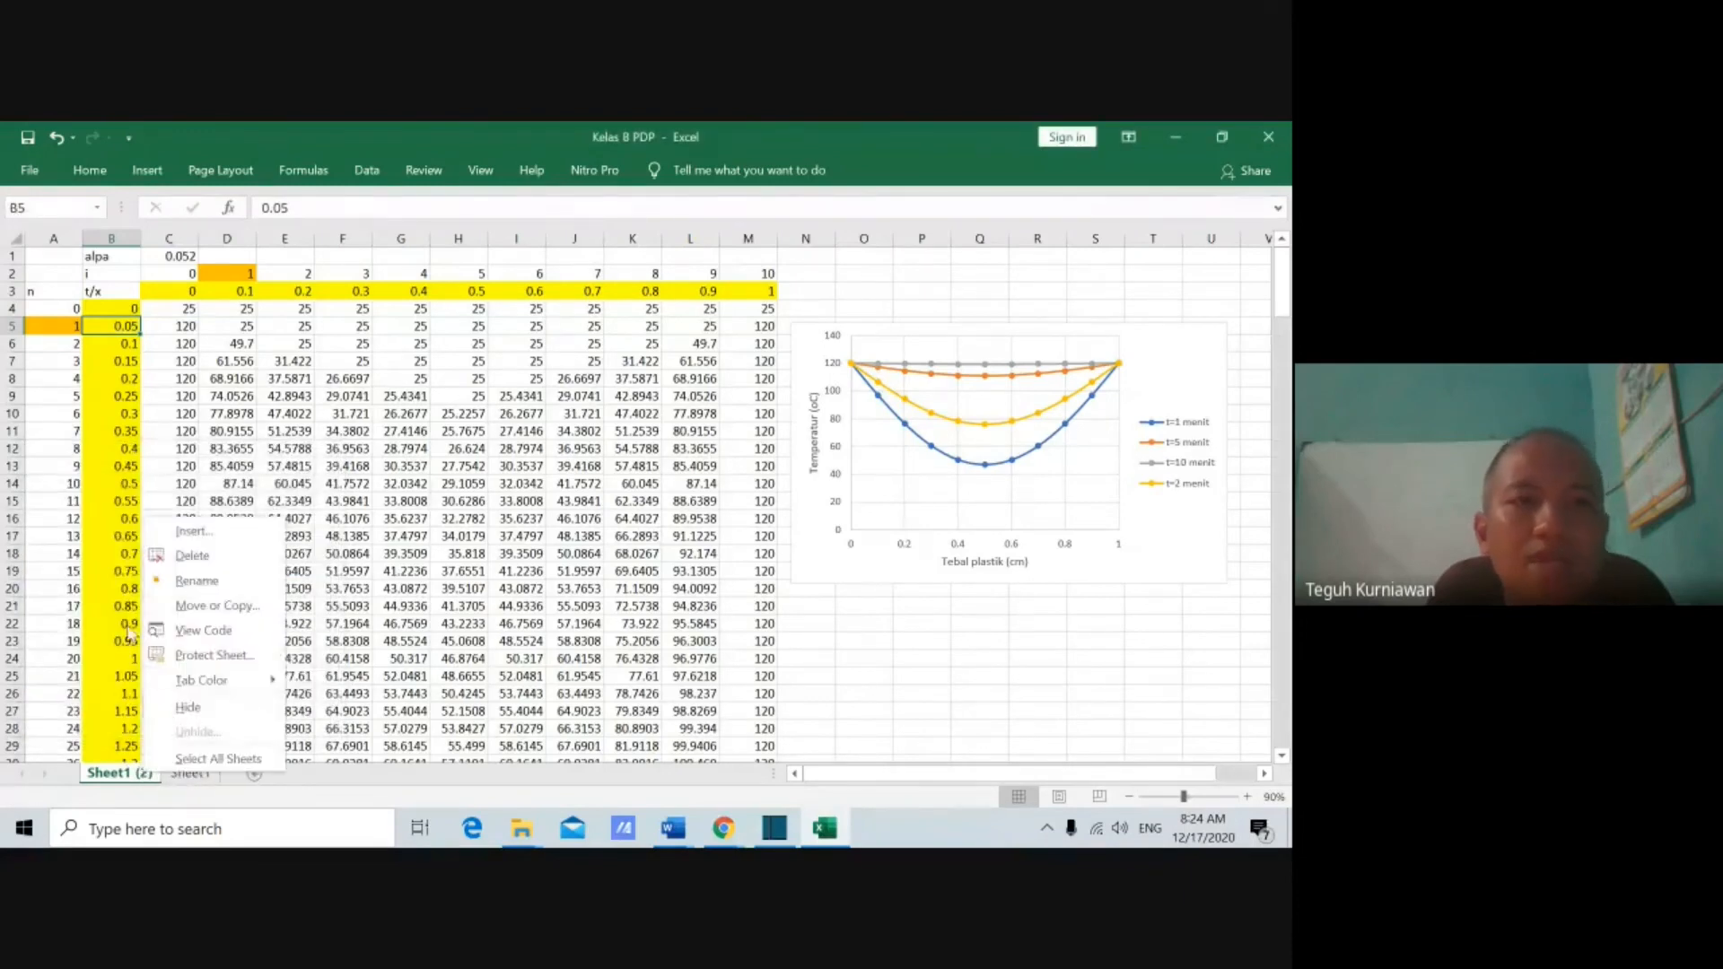
{"action": "left_click", "coordinate": [88, 461]}
Step: Set the first time step in B5 of the copied sheet to 0.5 and fill the time series down to 10 in B24
{"action": "left_click", "coordinate": [128, 359]}
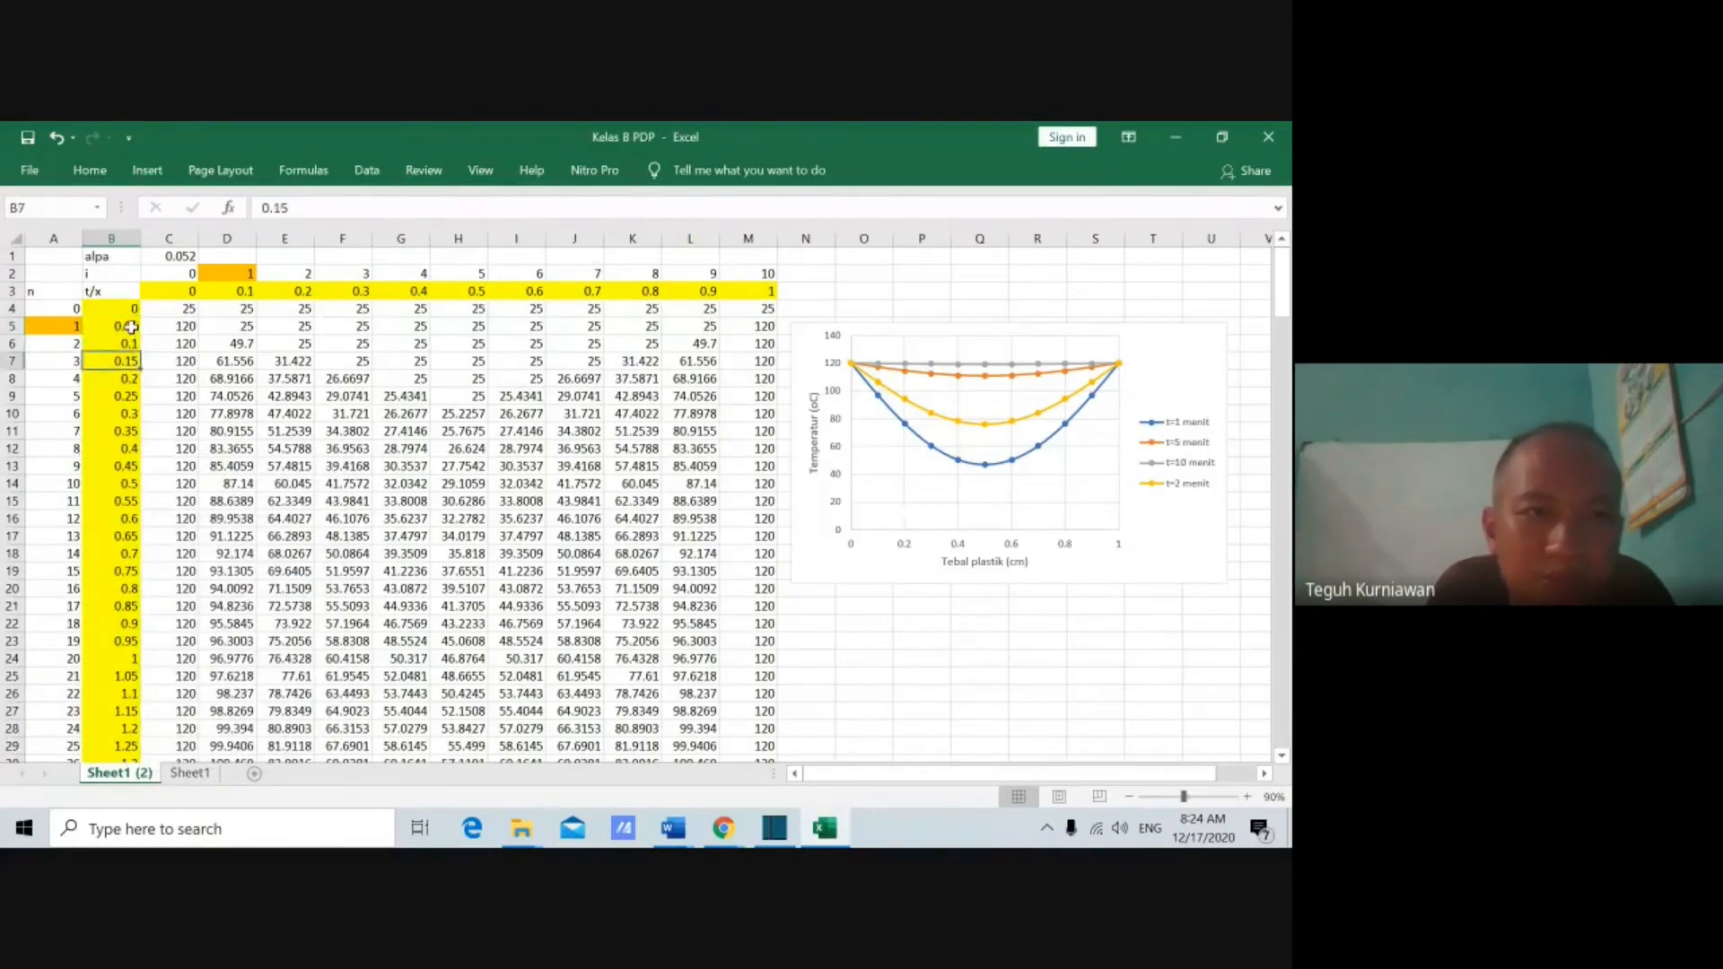
{"action": "left_click", "coordinate": [131, 326]}
{"action": "type", "text": "0"}
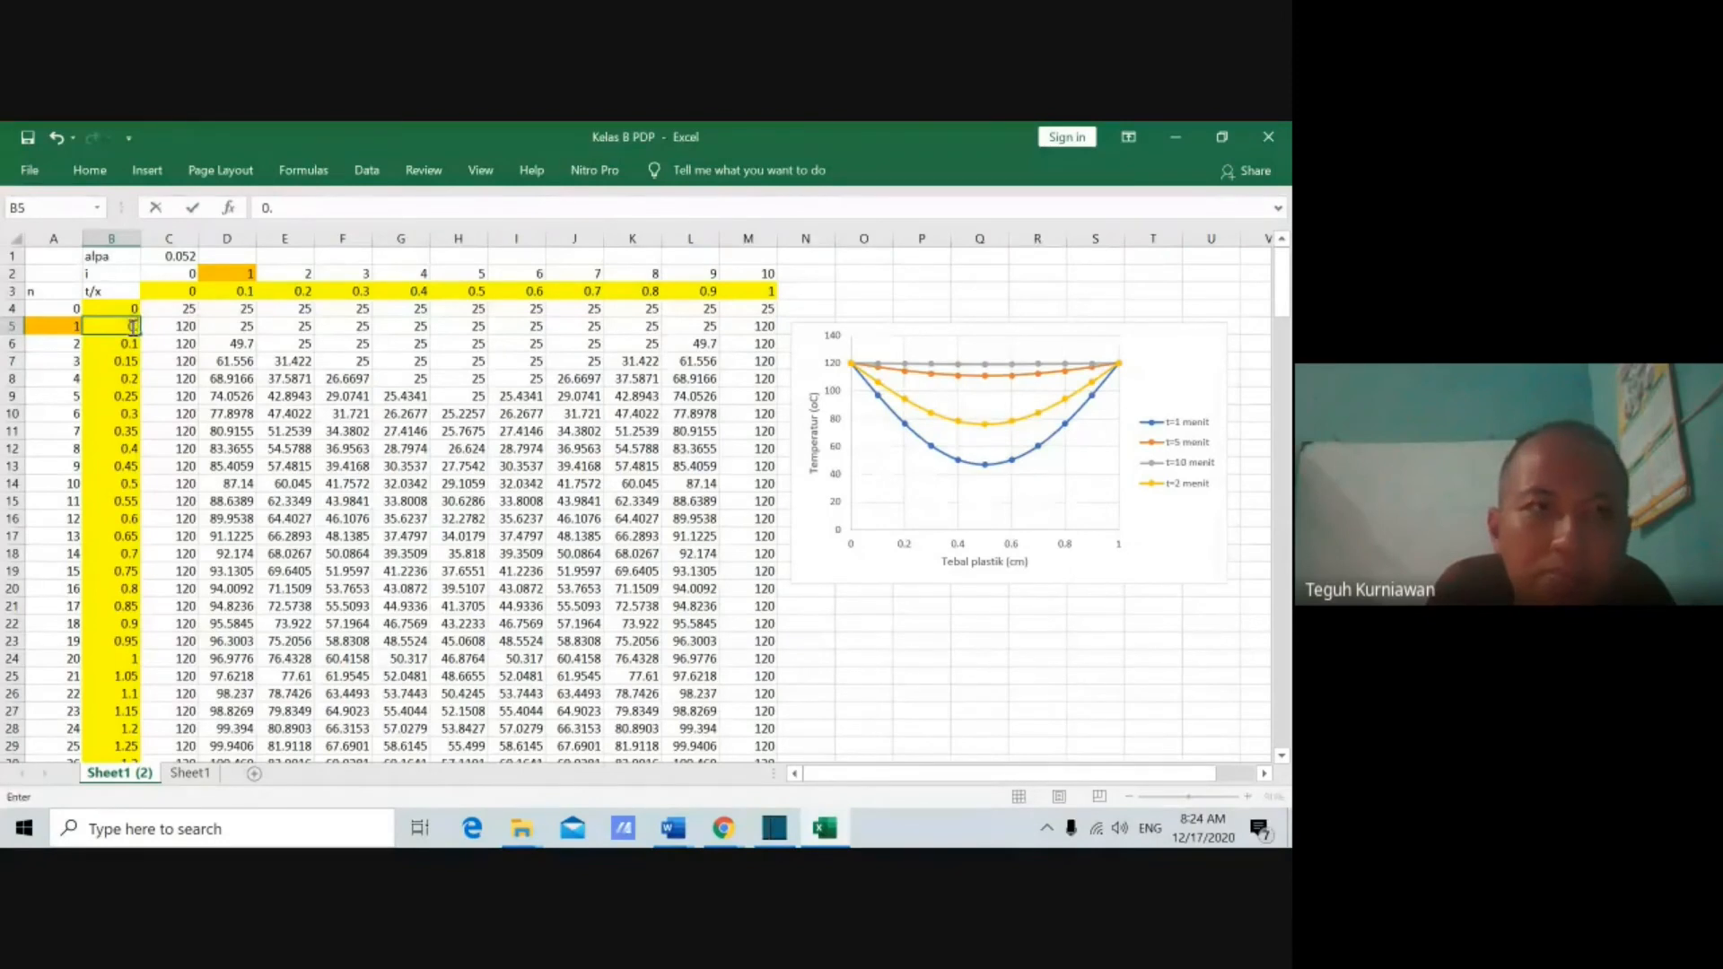
{"action": "type", "text": ".5"}
{"action": "key", "text": "Return"}
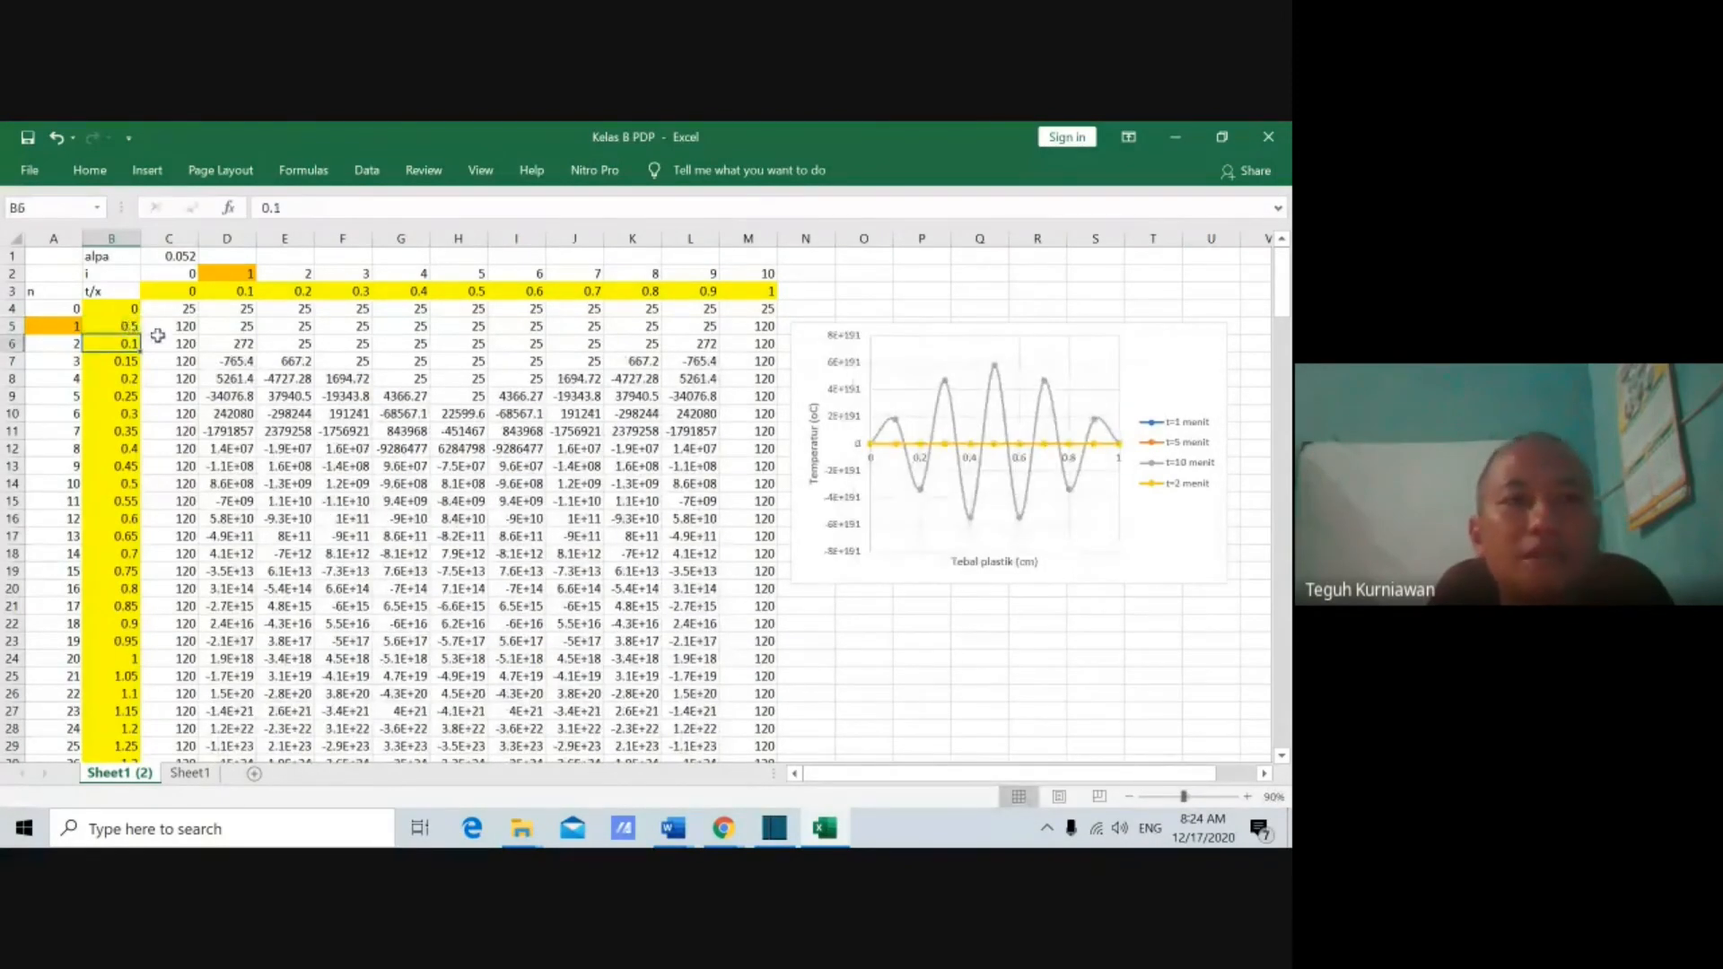
{"action": "left_click_drag", "start_coordinate": [133, 312], "coordinate": [115, 628]}
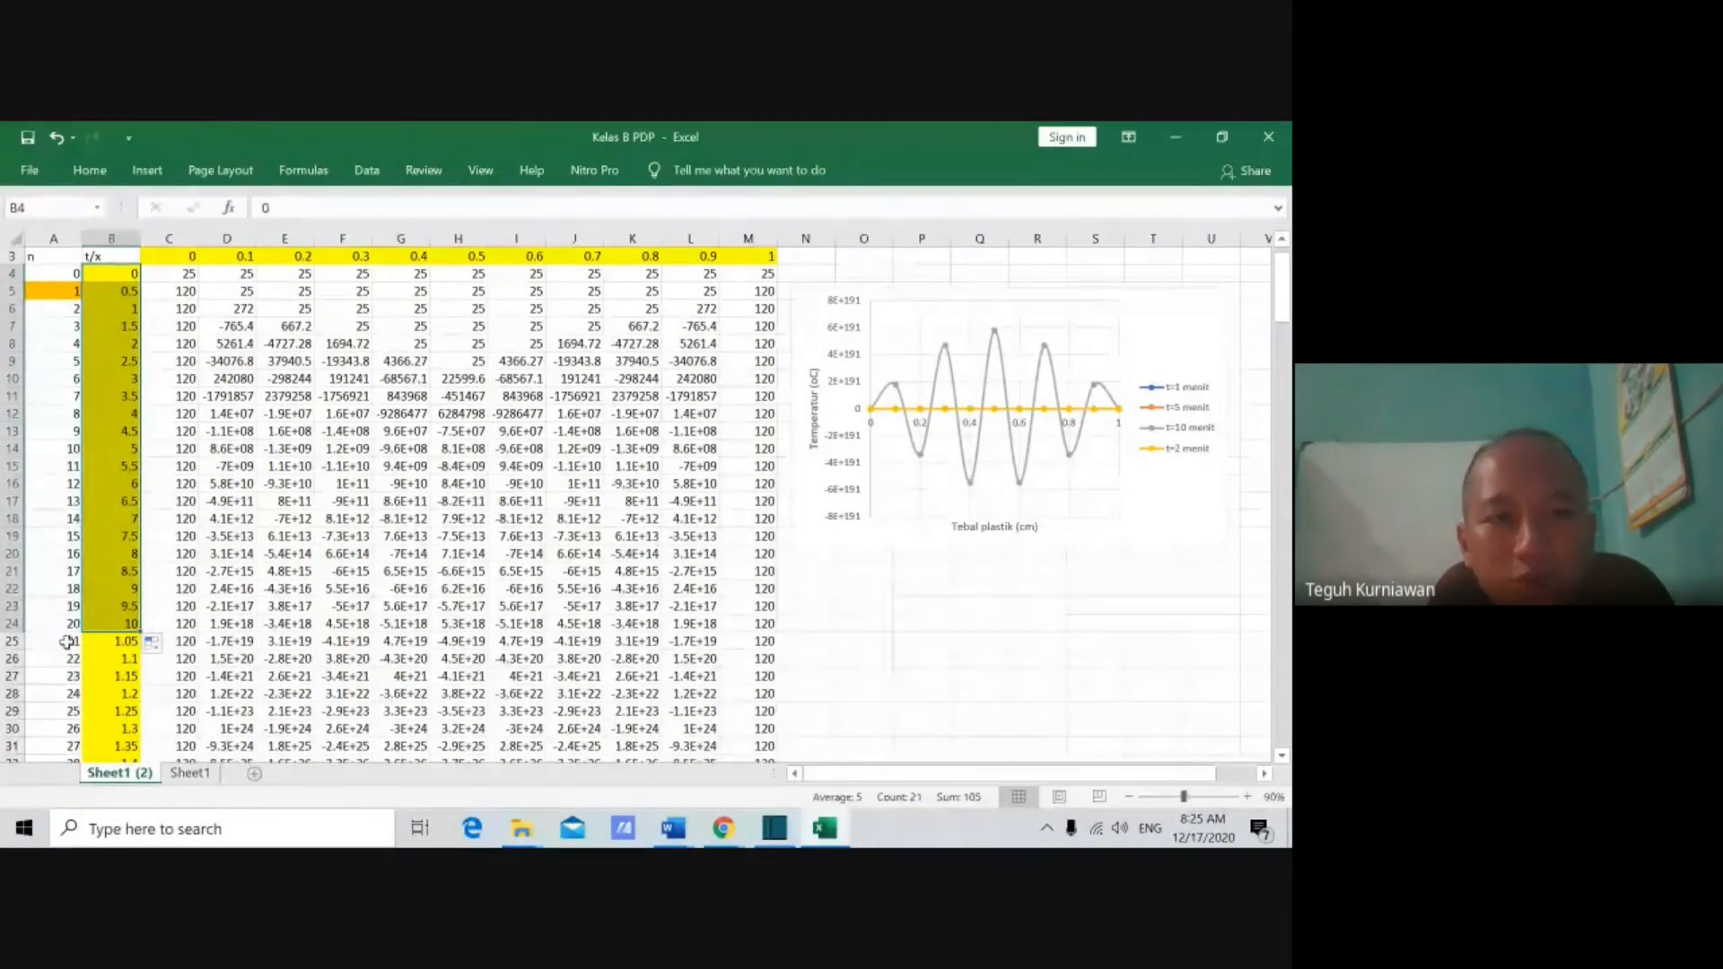
Step: Delete the leftover rows 25 to 204 below the 10-minute row of the copied sheet and dismiss the warning
{"action": "left_click", "coordinate": [11, 643]}
{"action": "left_click_drag", "start_coordinate": [11, 643], "coordinate": [34, 729]}
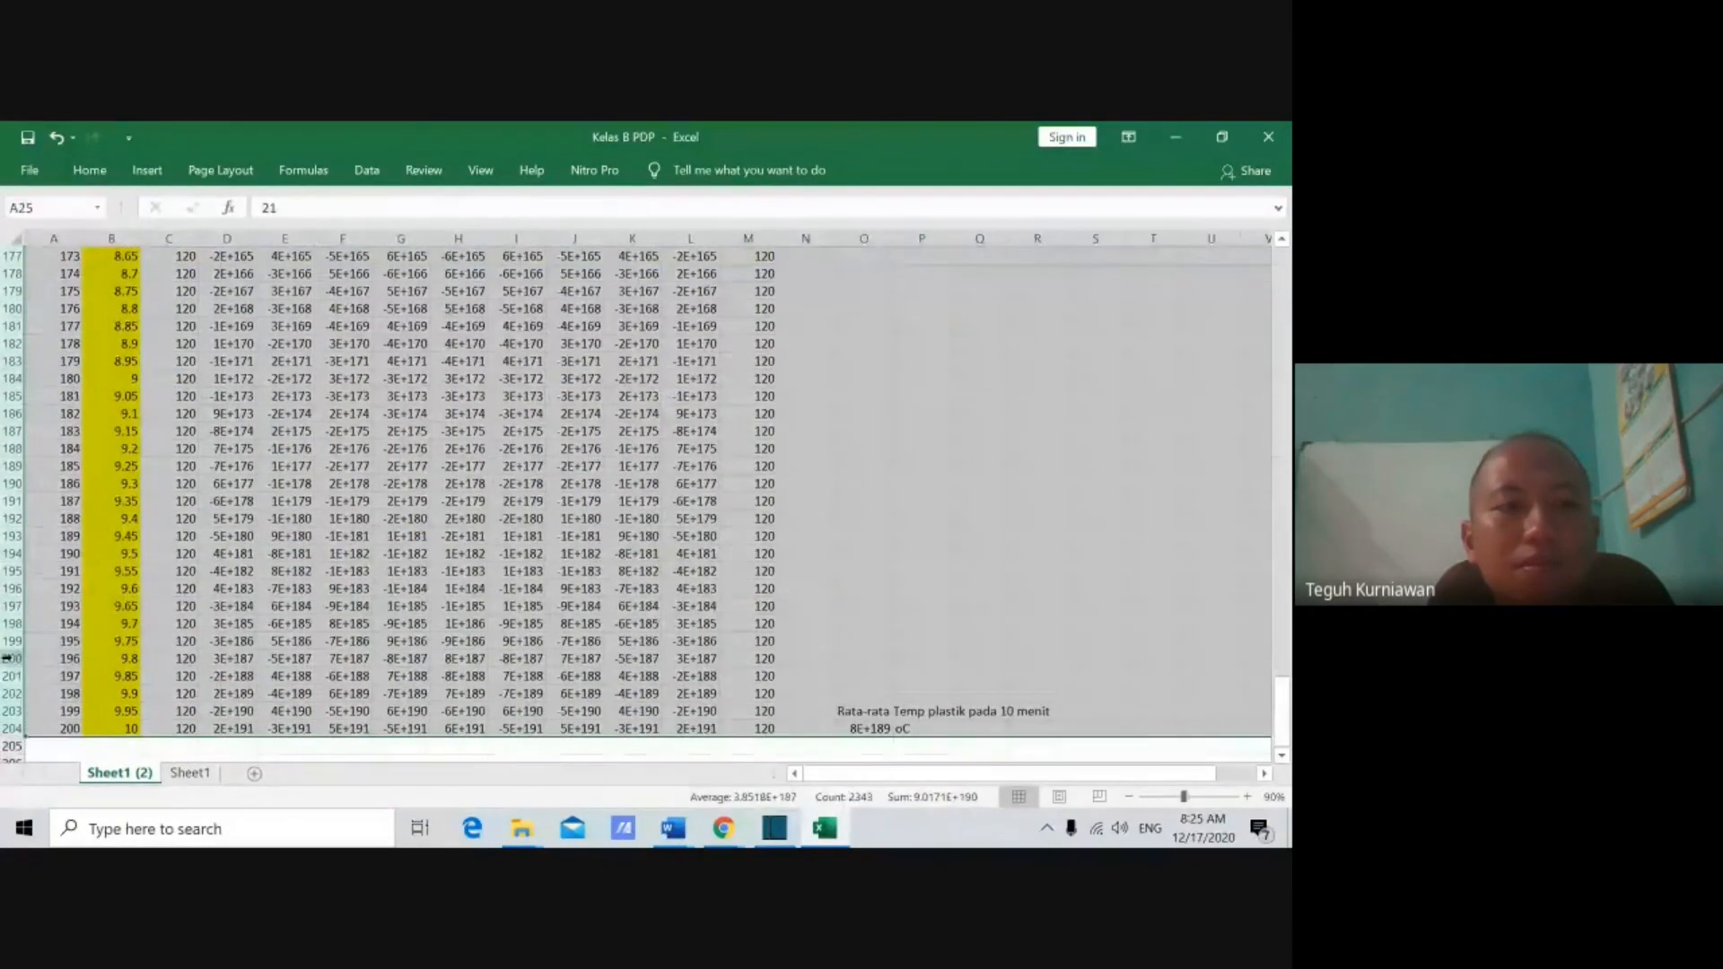
{"action": "right_click", "coordinate": [15, 670]}
{"action": "left_click", "coordinate": [75, 526]}
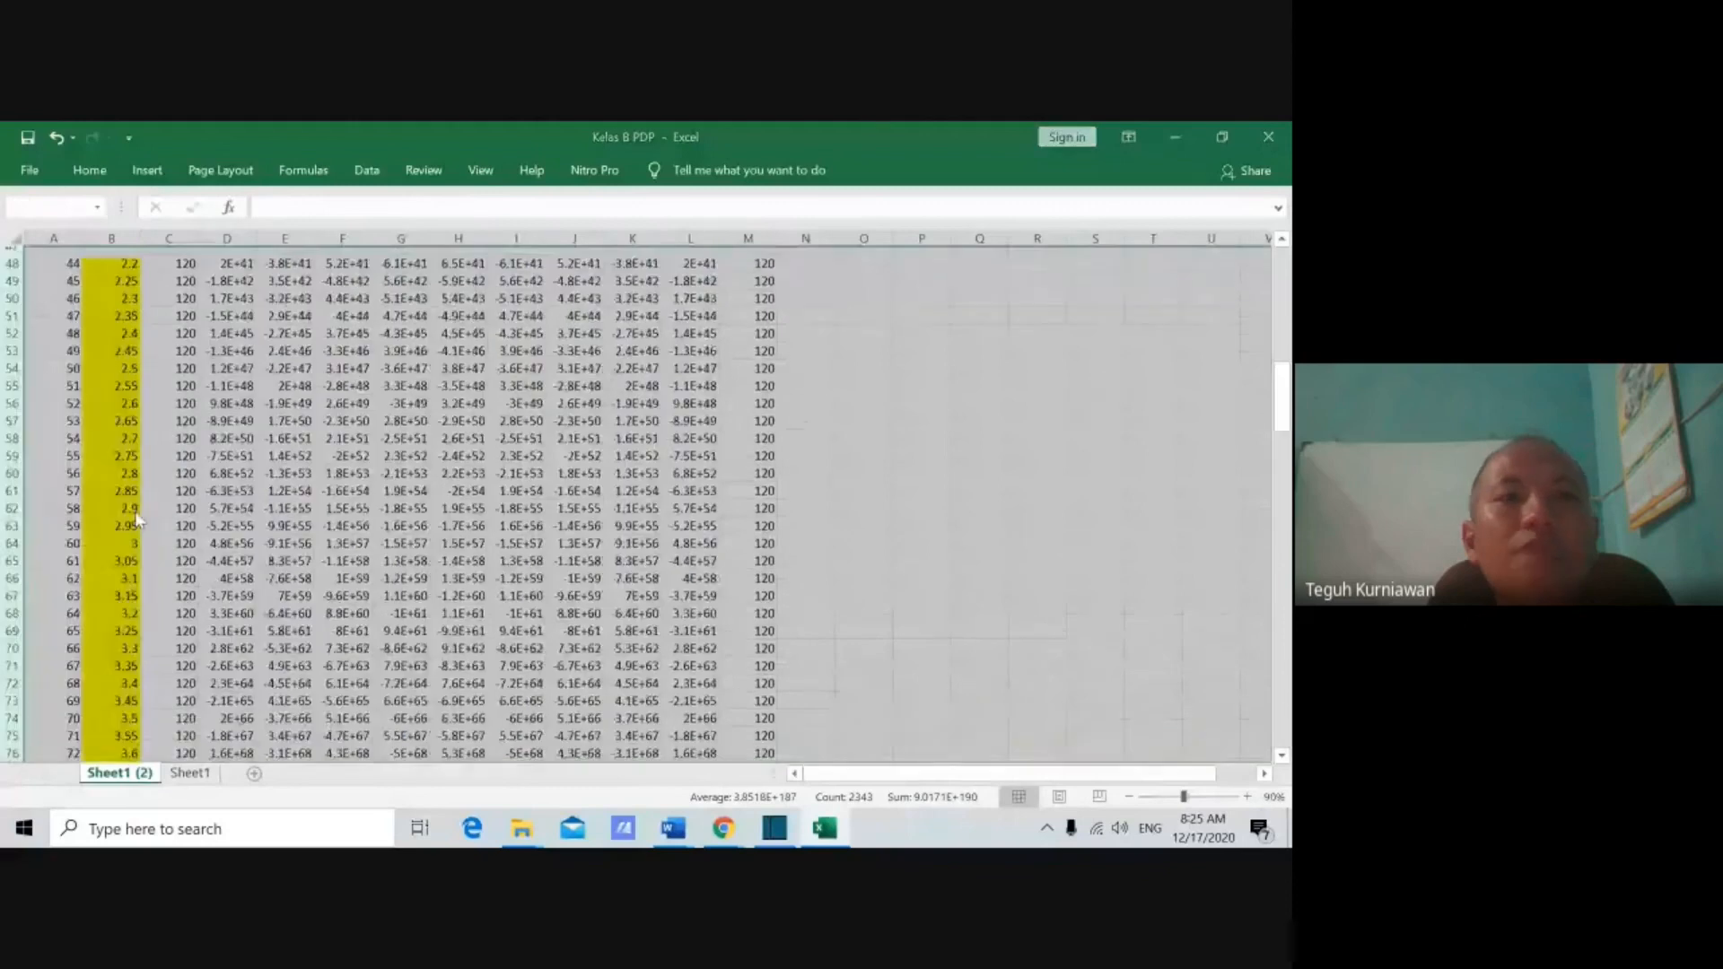
{"action": "left_click", "coordinate": [653, 539]}
{"action": "left_click", "coordinate": [623, 585]}
{"action": "scroll", "coordinate": [623, 579], "scroll_direction": "up", "scroll_amount": 3}
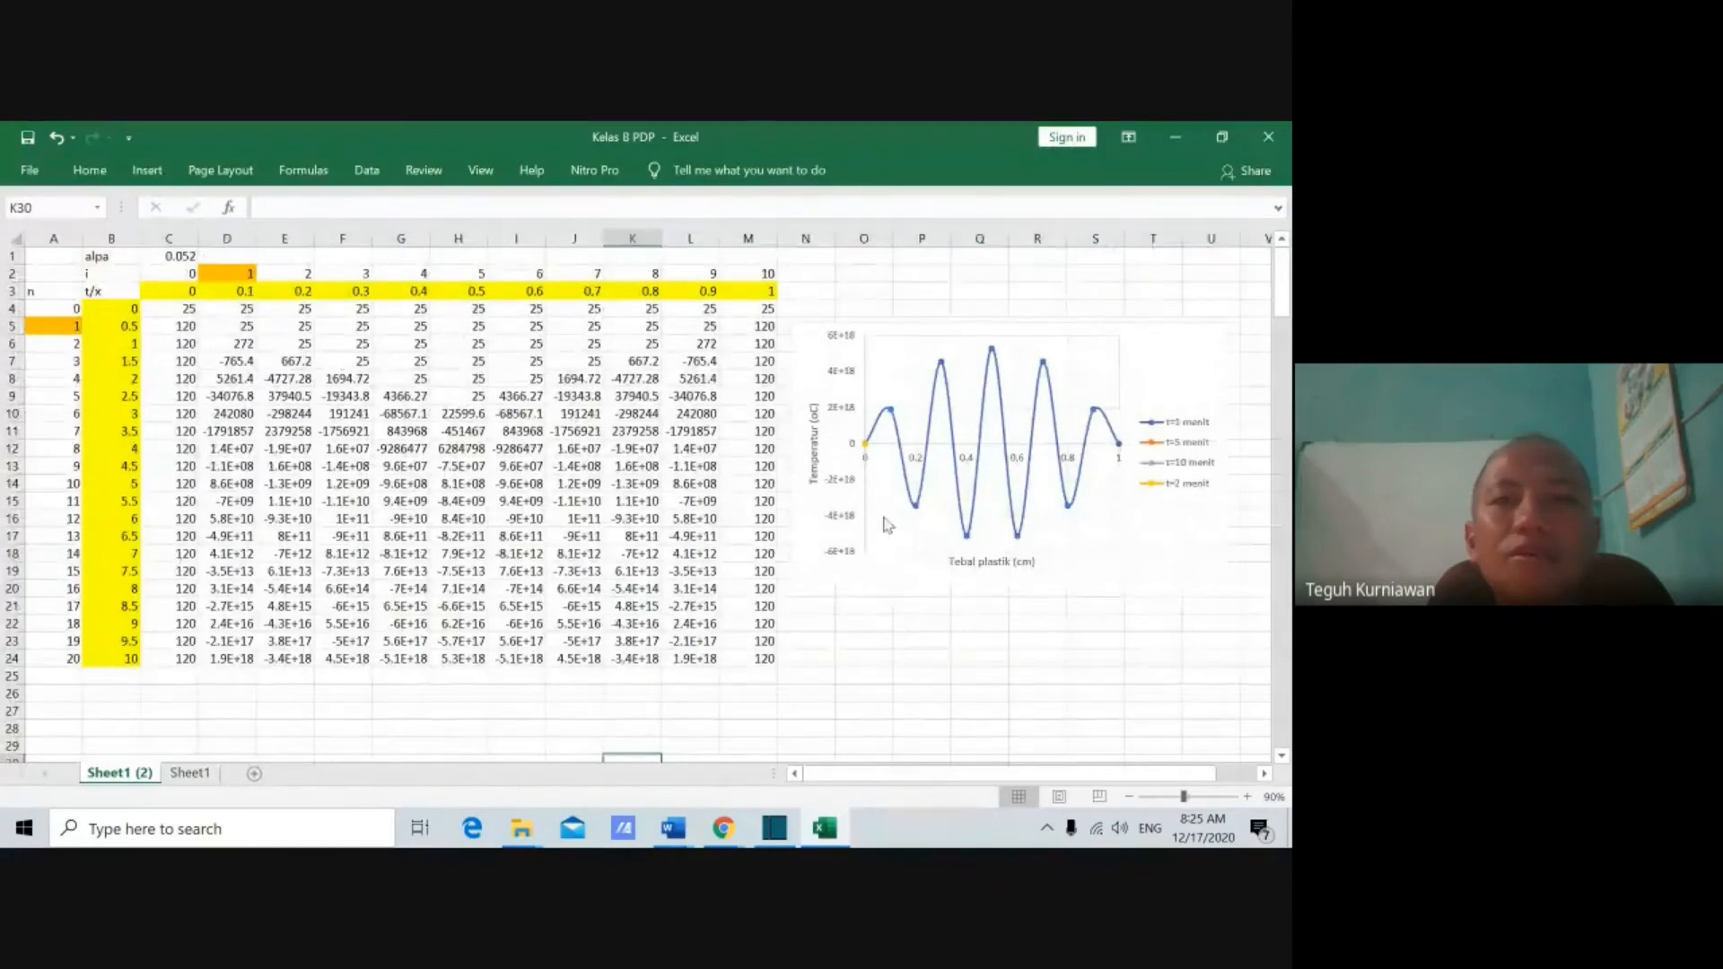
Step: Examine the t=1 menit curve and its source range in the chart for the 0.5 time step
{"action": "left_click", "coordinate": [924, 500]}
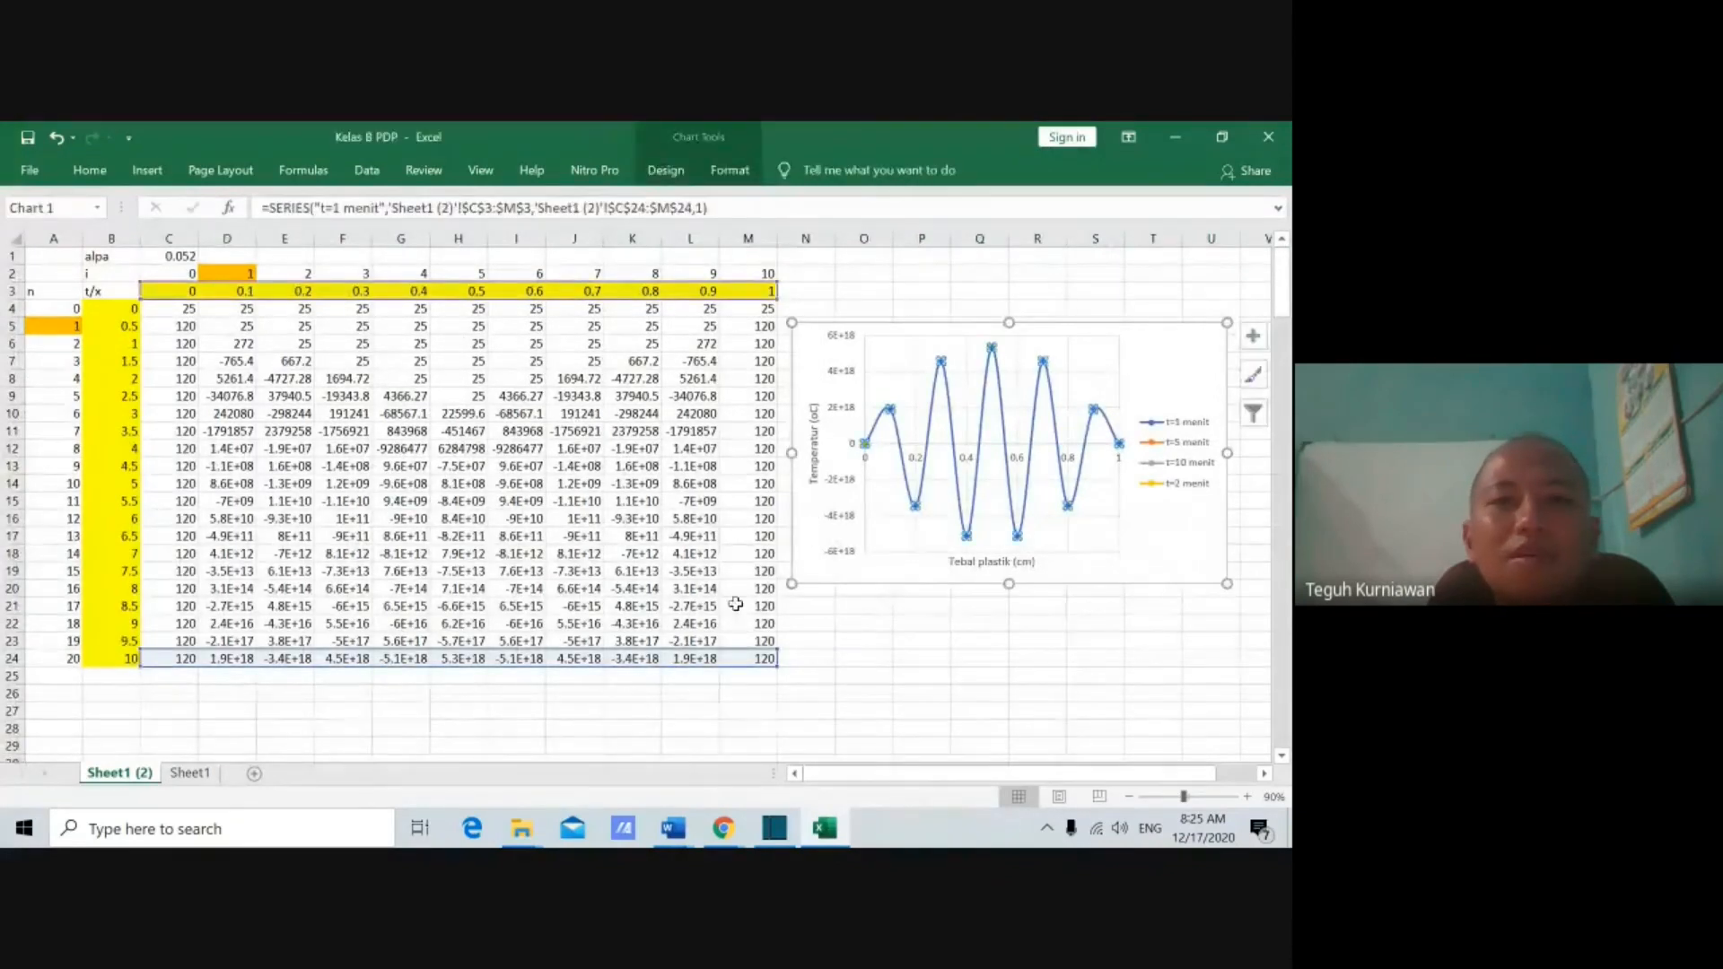
{"action": "left_click", "coordinate": [884, 558]}
{"action": "left_click", "coordinate": [895, 550]}
{"action": "left_click", "coordinate": [810, 514]}
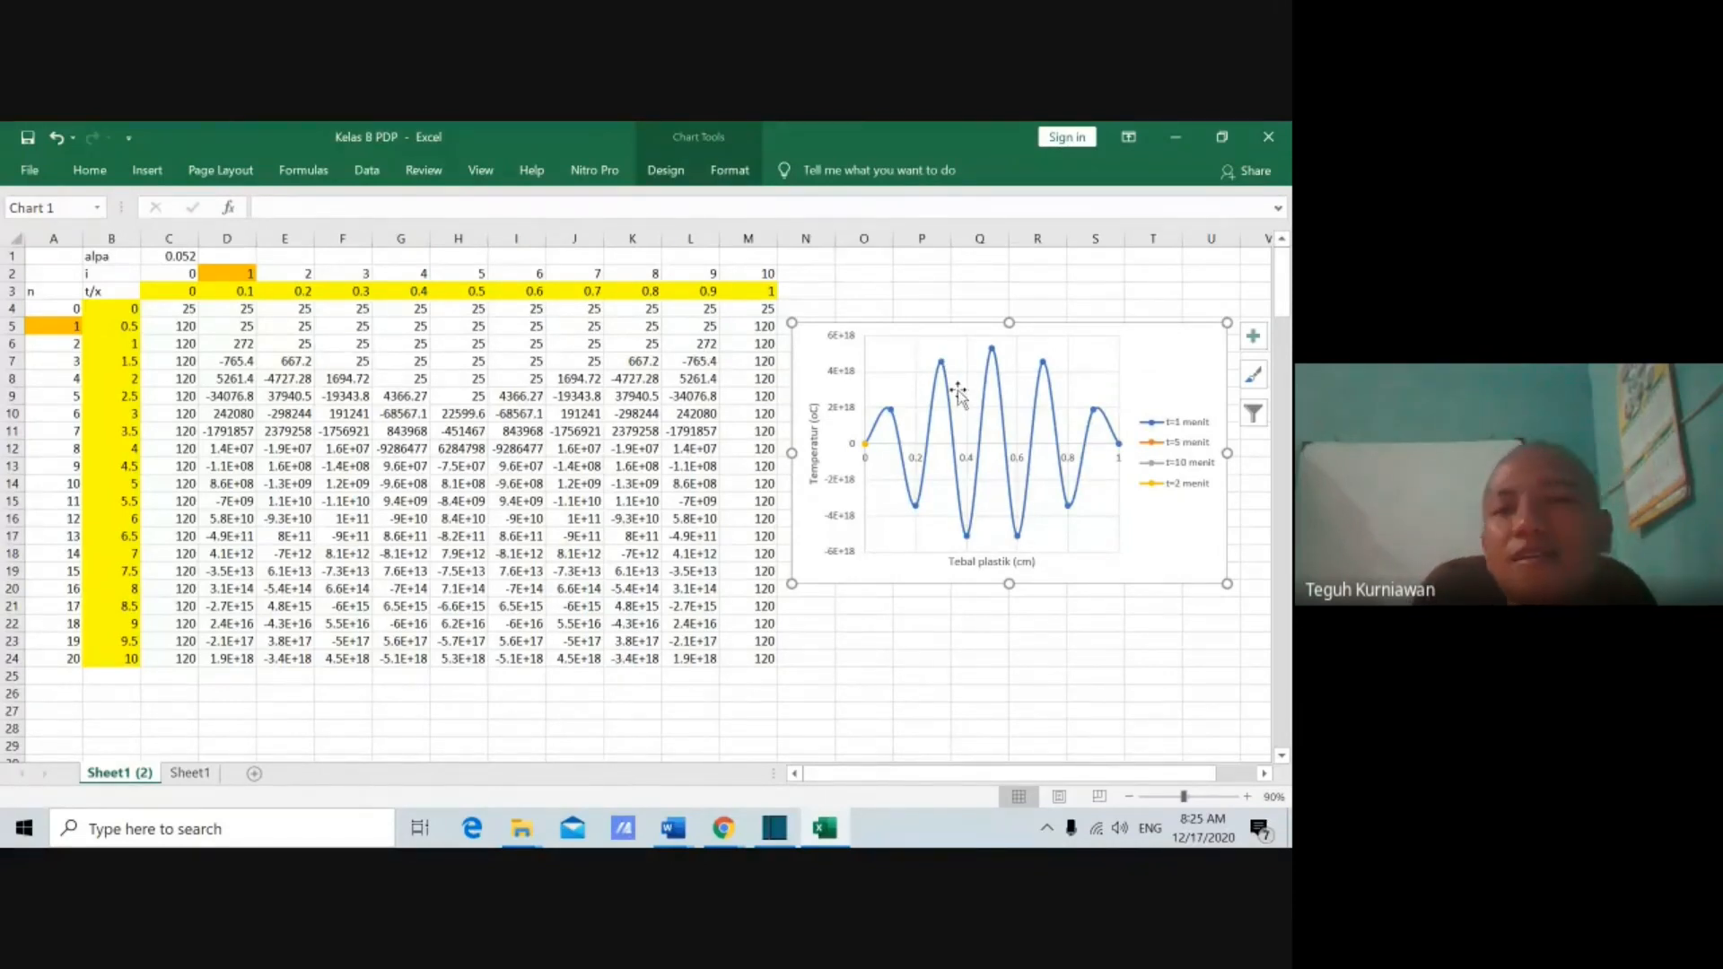
{"action": "left_click", "coordinate": [959, 420]}
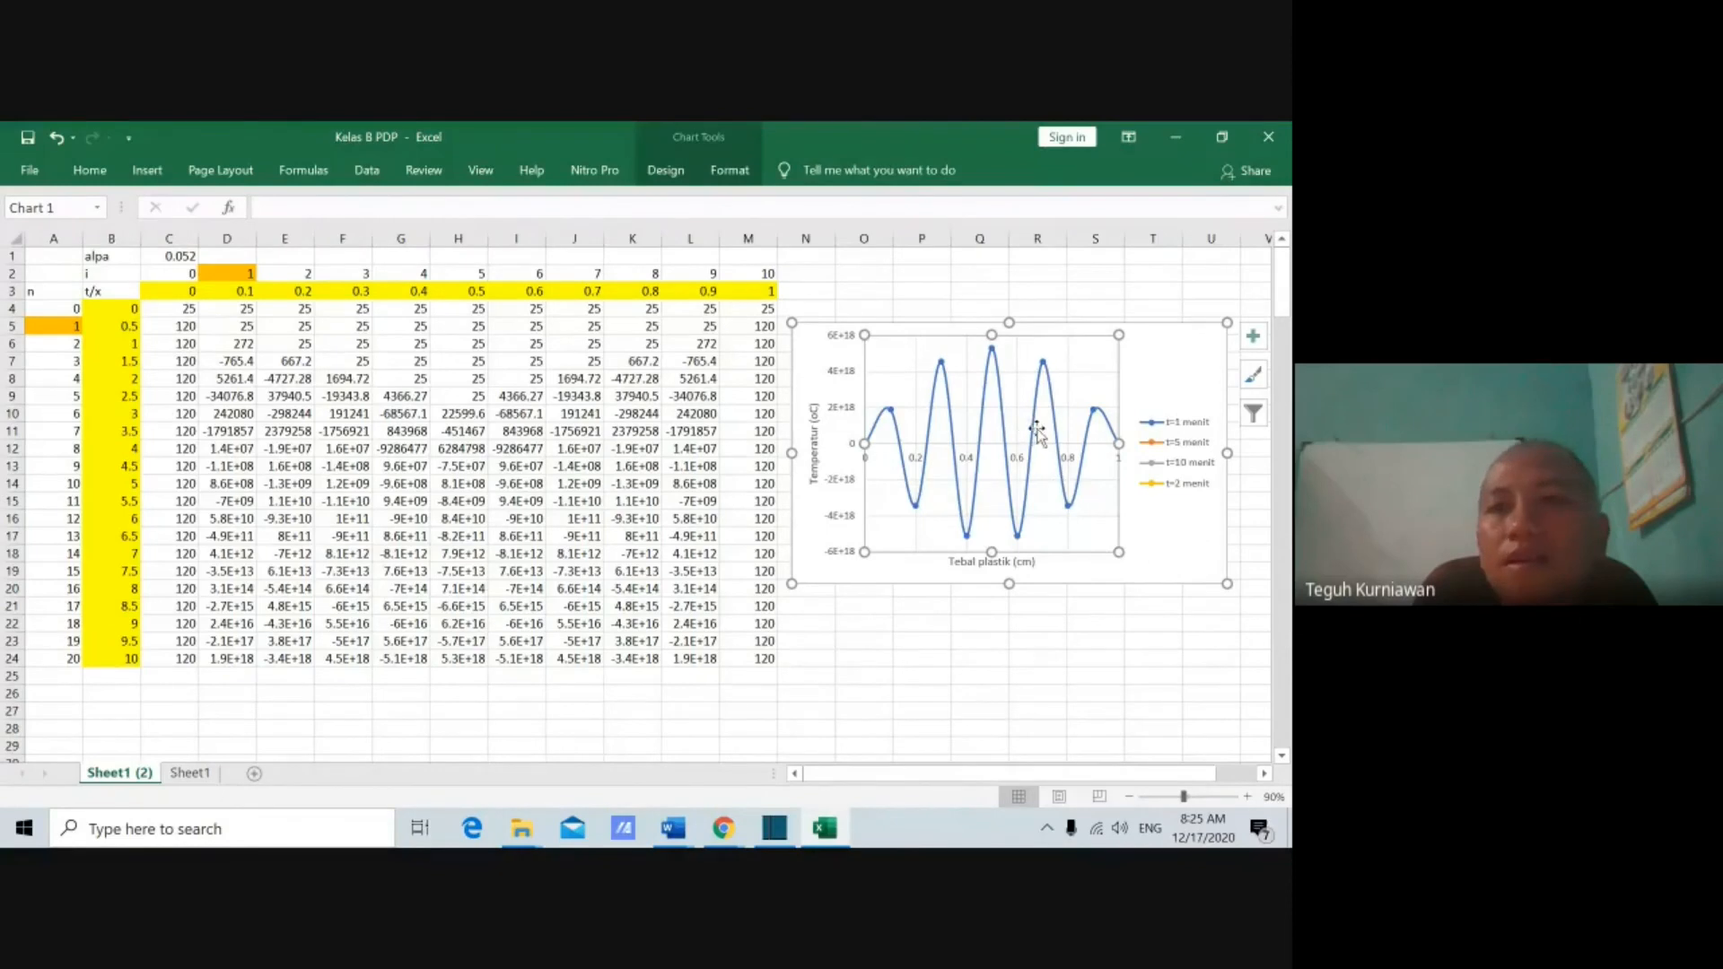
{"action": "left_click", "coordinate": [1012, 442]}
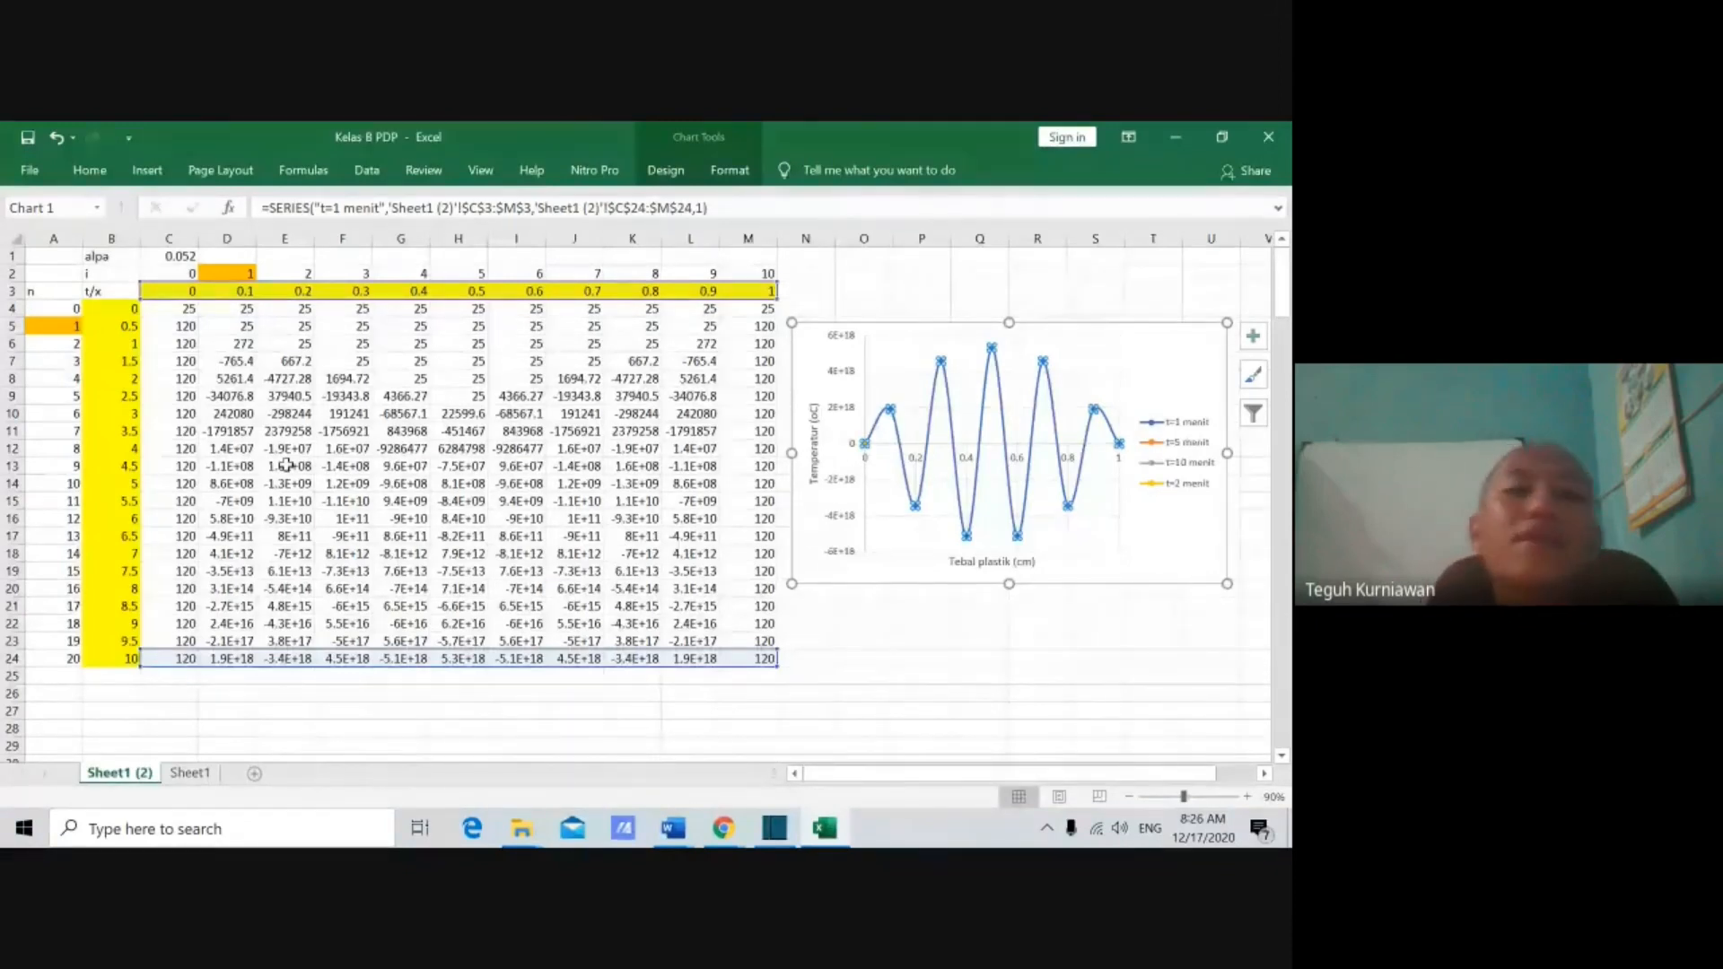
Step: Rename the copied sheet as "dt 0.5 menit"
{"action": "right_click", "coordinate": [138, 778]}
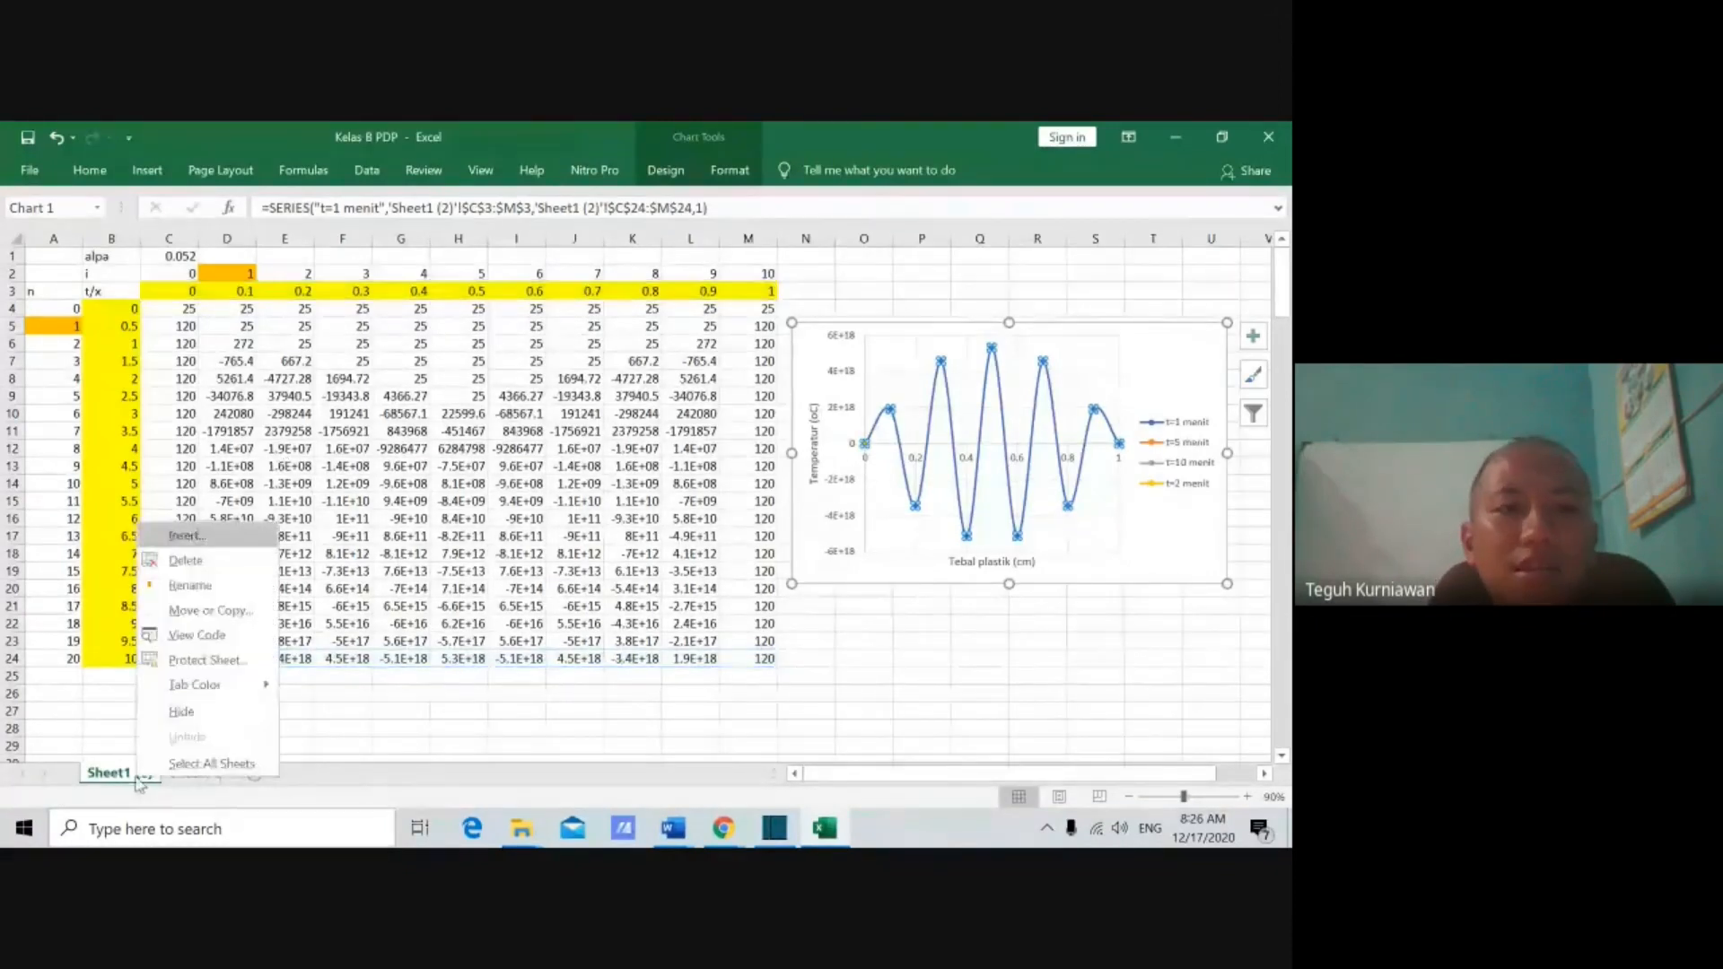
{"action": "left_click", "coordinate": [196, 587]}
{"action": "type", "text": "dt 0.5 menit"}
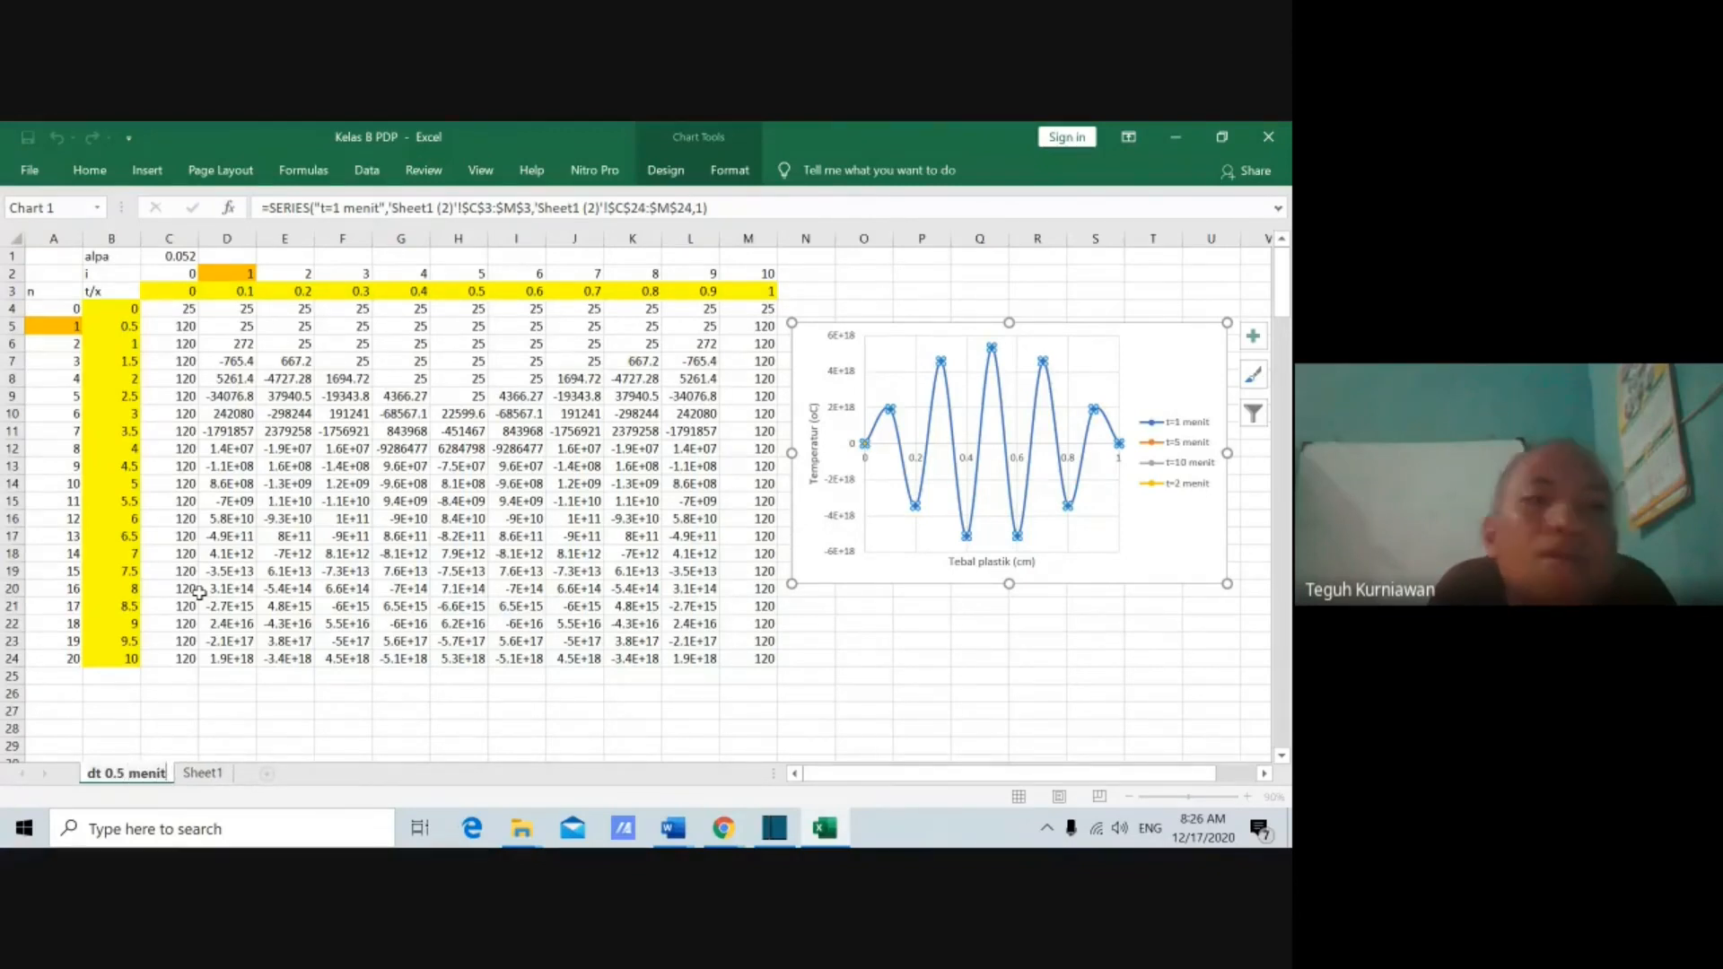
Step: Dismiss the formula reference warning on Sheet1 and rename that sheet as "dt 0.05 menit"
{"action": "left_click", "coordinate": [213, 776]}
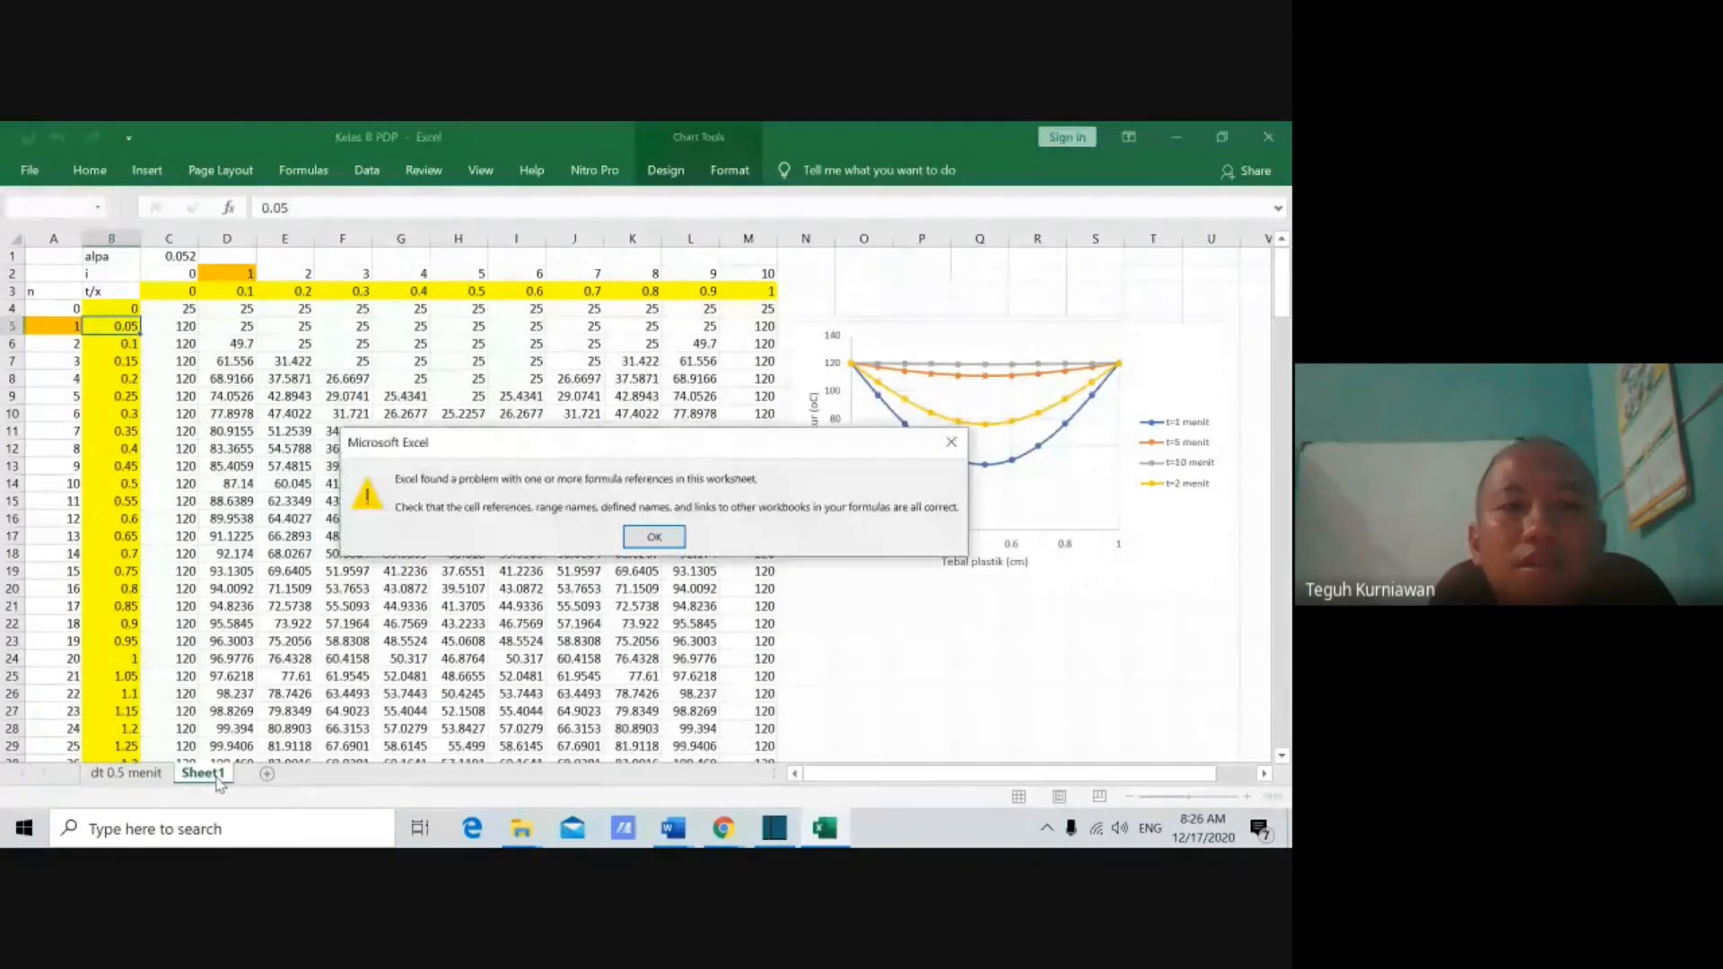
{"action": "left_click", "coordinate": [656, 536]}
{"action": "right_click", "coordinate": [209, 774]}
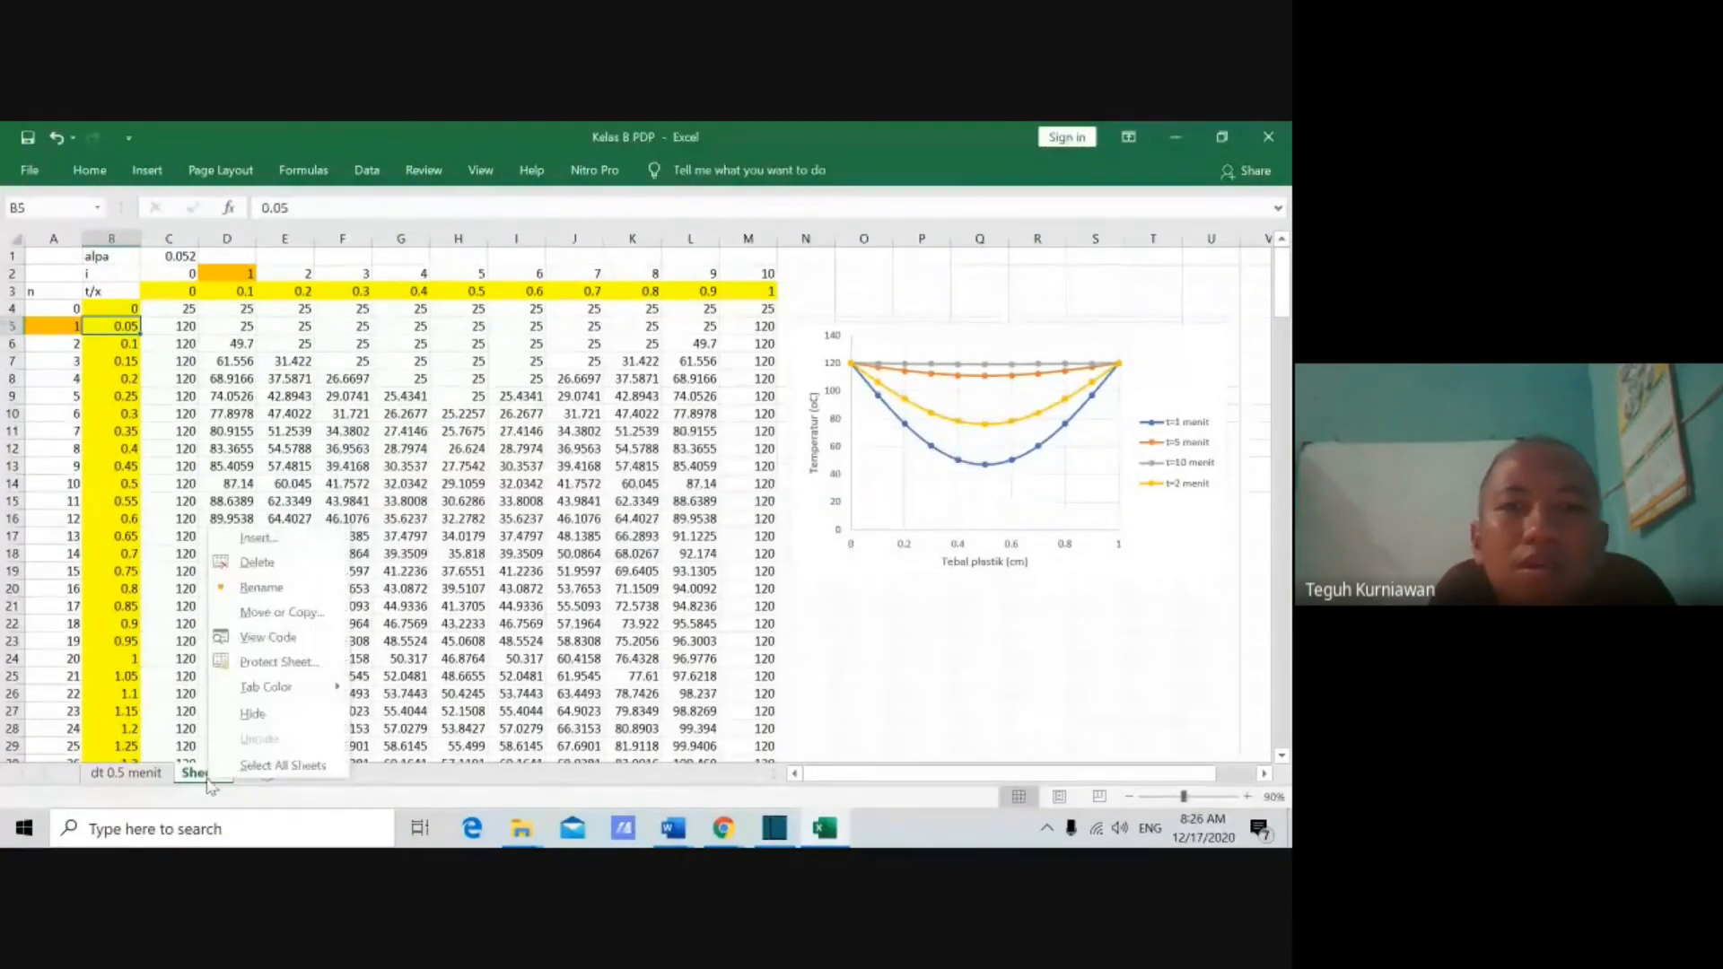
{"action": "left_click", "coordinate": [261, 588]}
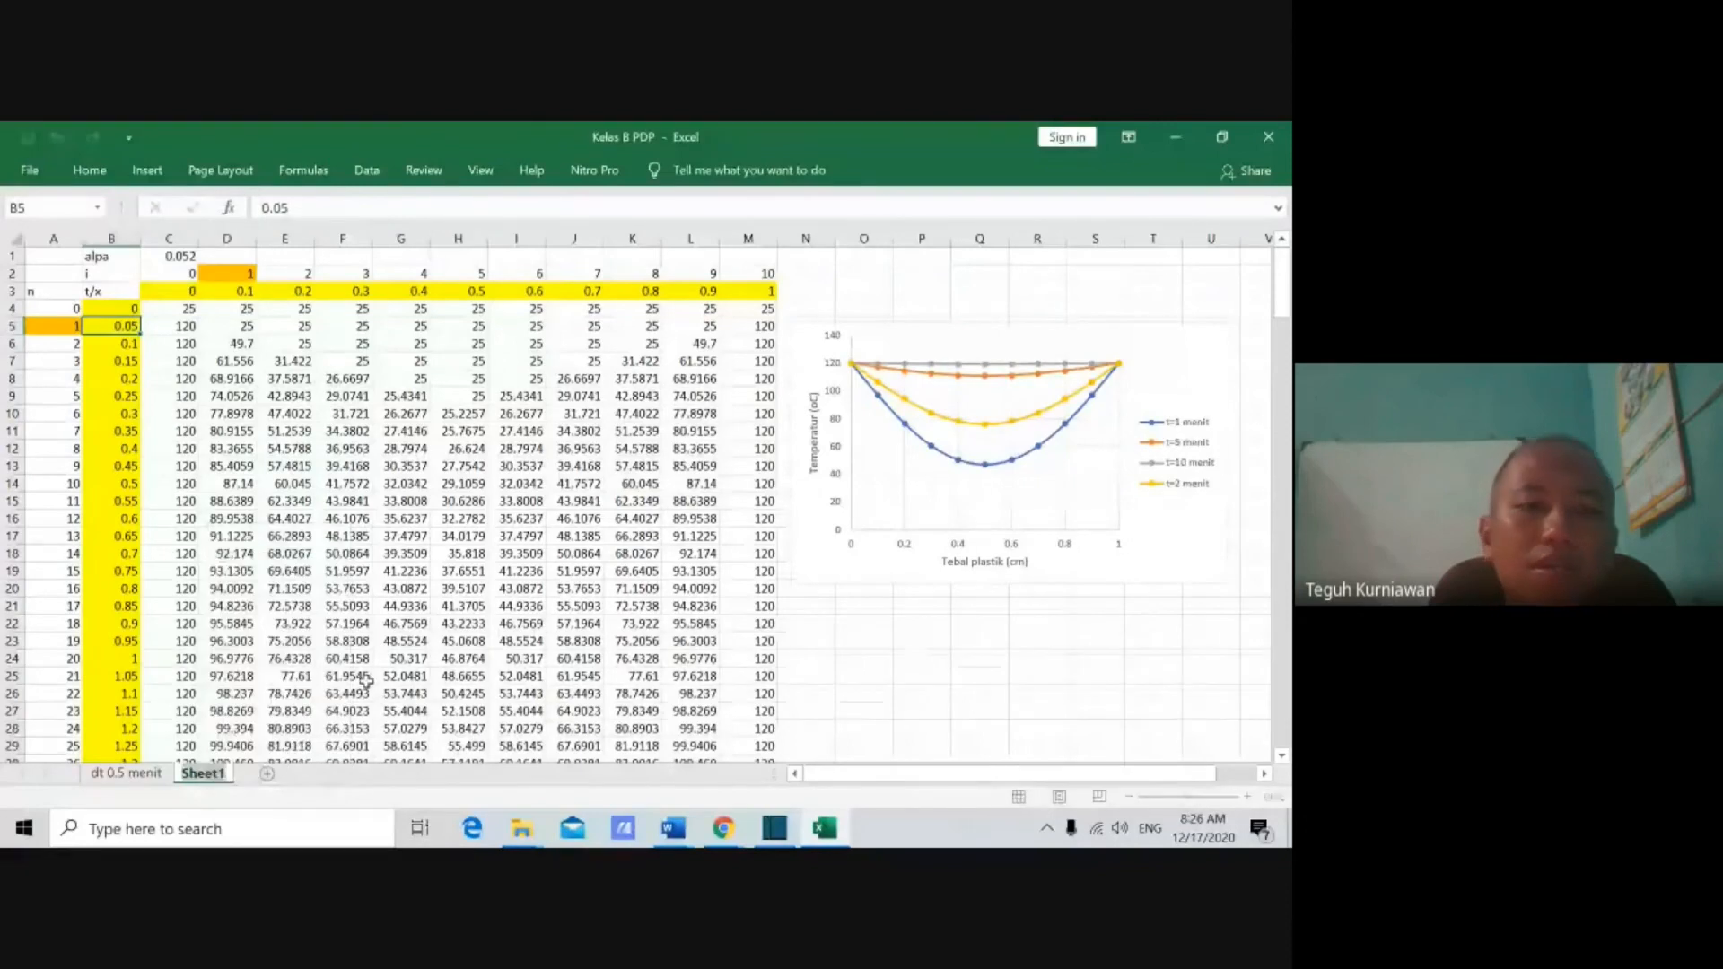
{"action": "type", "text": "dt 0."}
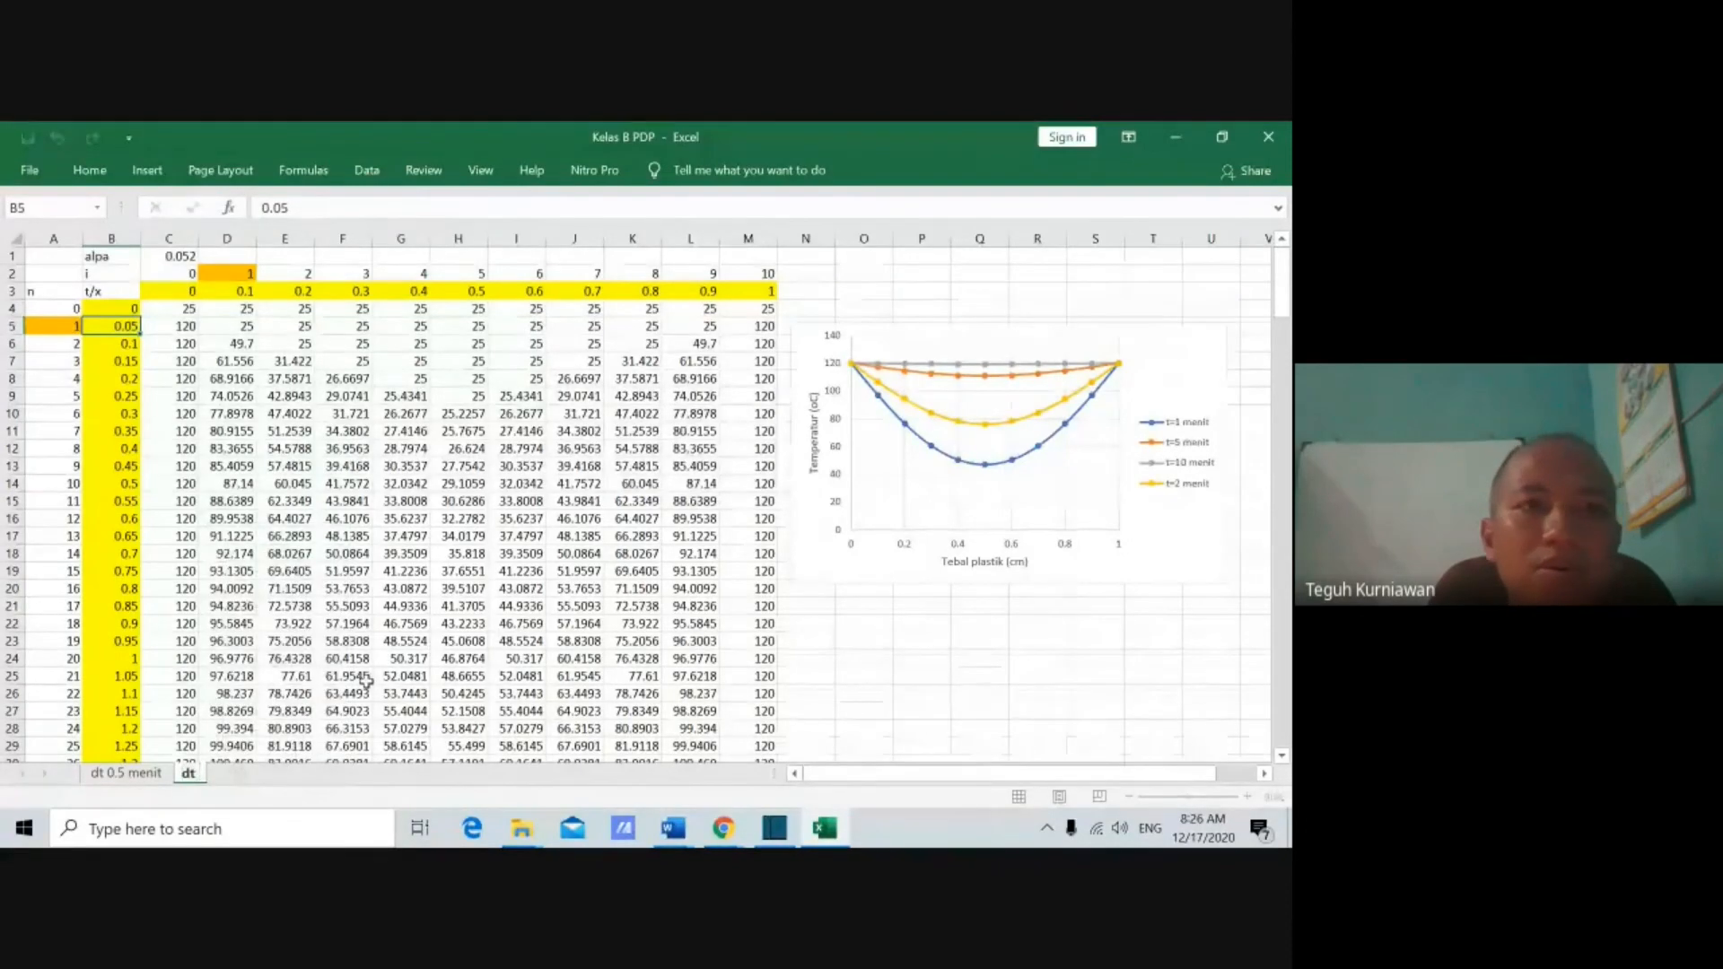
{"action": "type", "text": "05"}
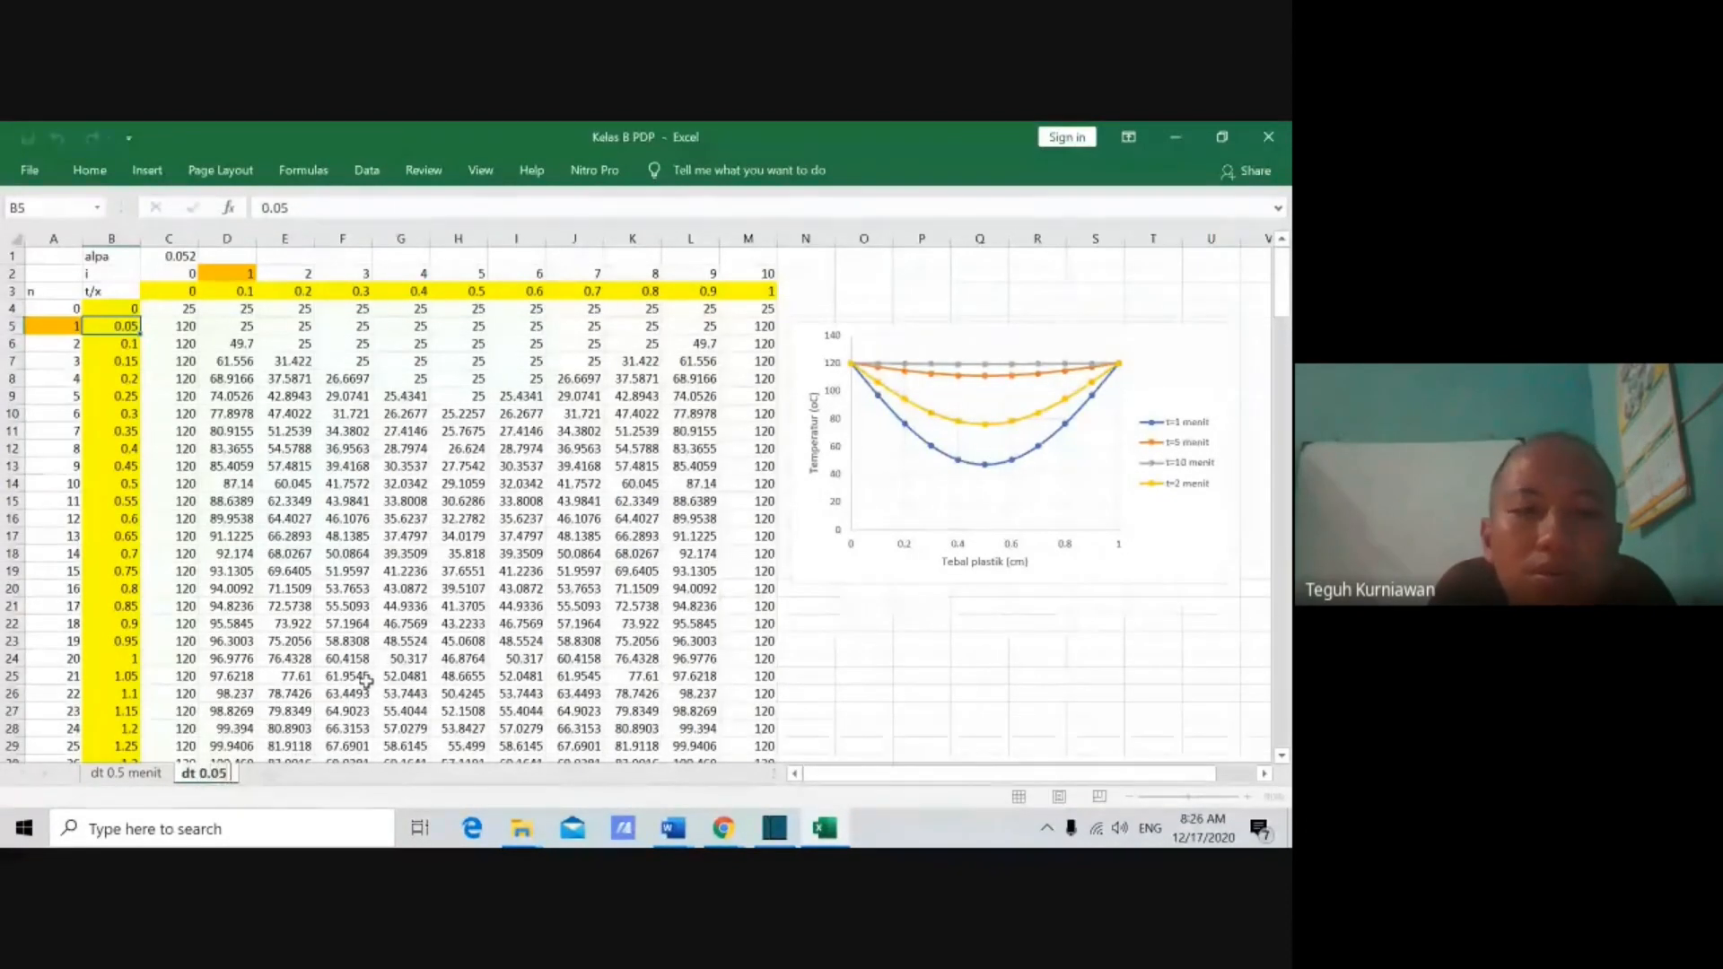
{"action": "key", "text": "Return"}
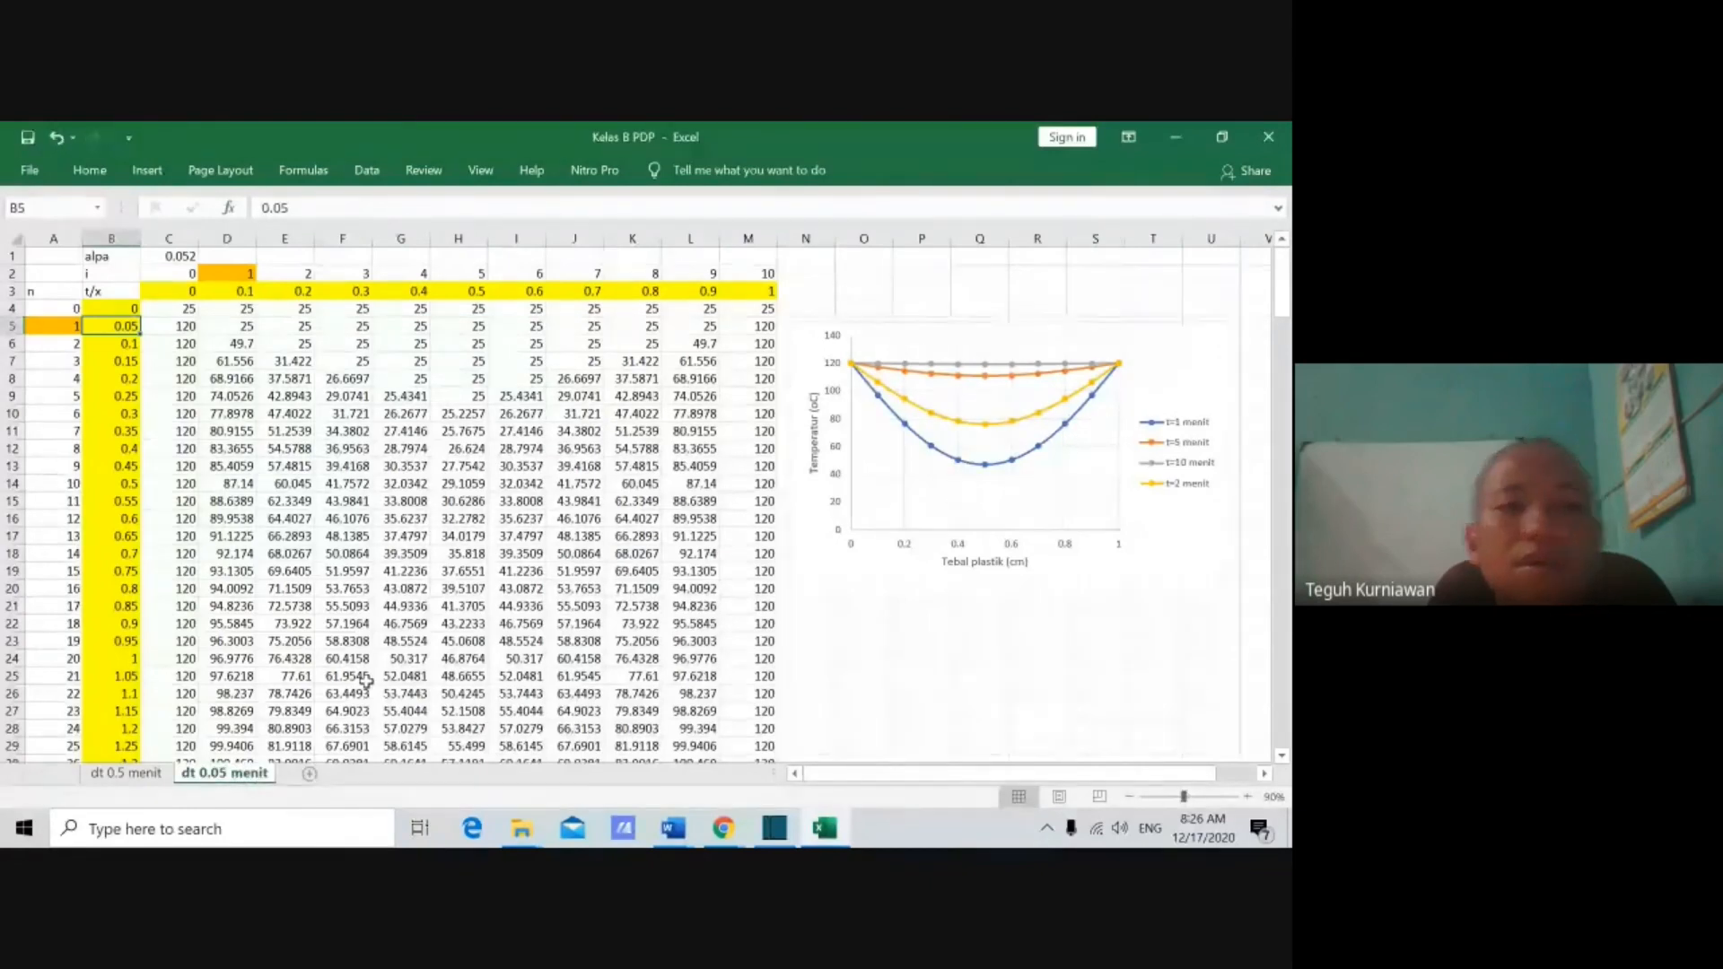
Step: Create a copy of the "dt 0.05 menit" sheet at the start of the workbook
{"action": "right_click", "coordinate": [259, 773]}
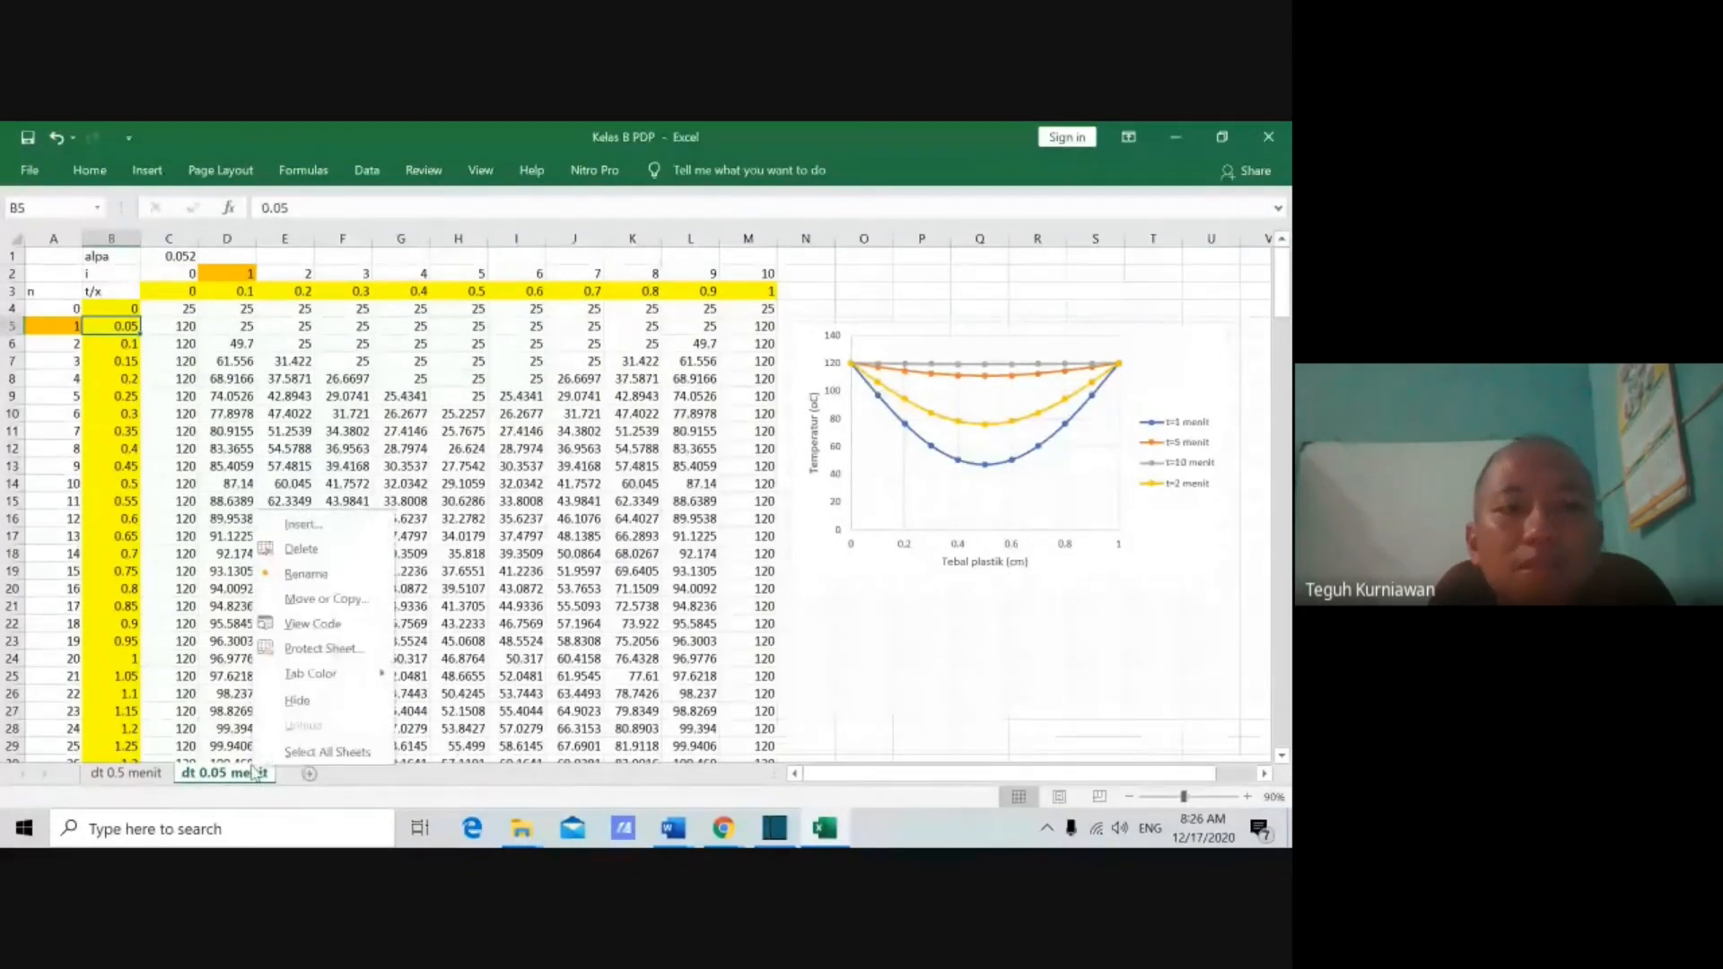
{"action": "left_click", "coordinate": [326, 600]}
{"action": "left_click", "coordinate": [238, 684]}
{"action": "left_click", "coordinate": [337, 716]}
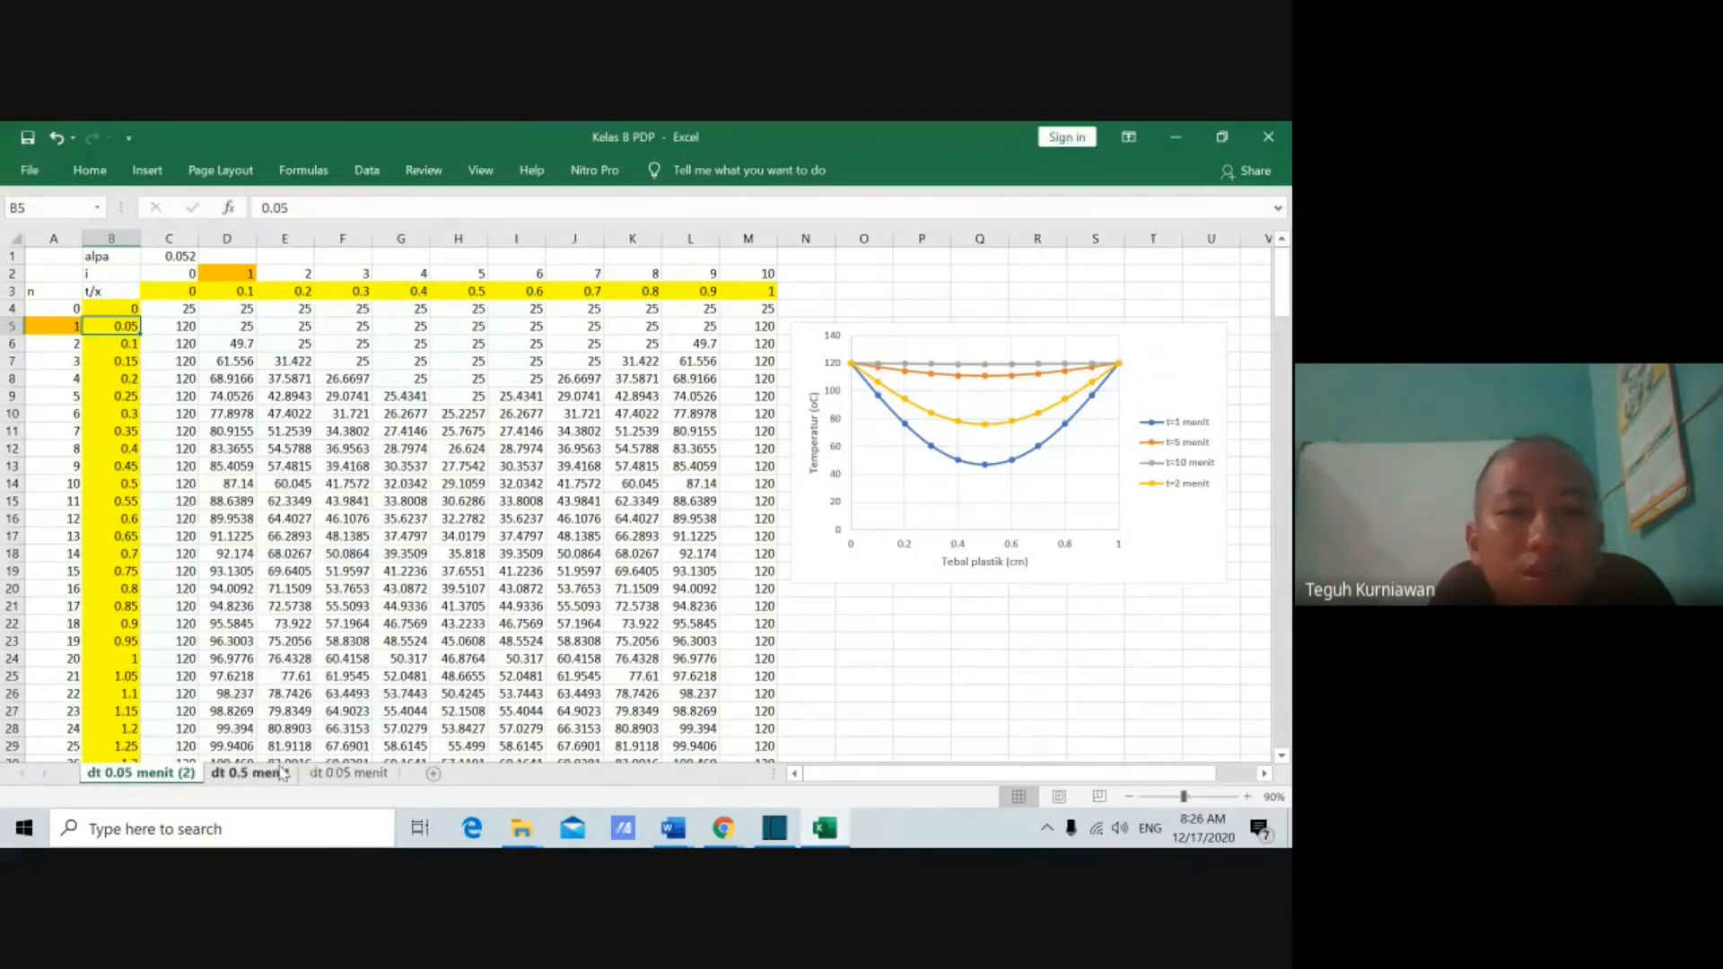
Step: Rename the new sheet copy as "dt 0.005 menit"
{"action": "right_click", "coordinate": [165, 783]}
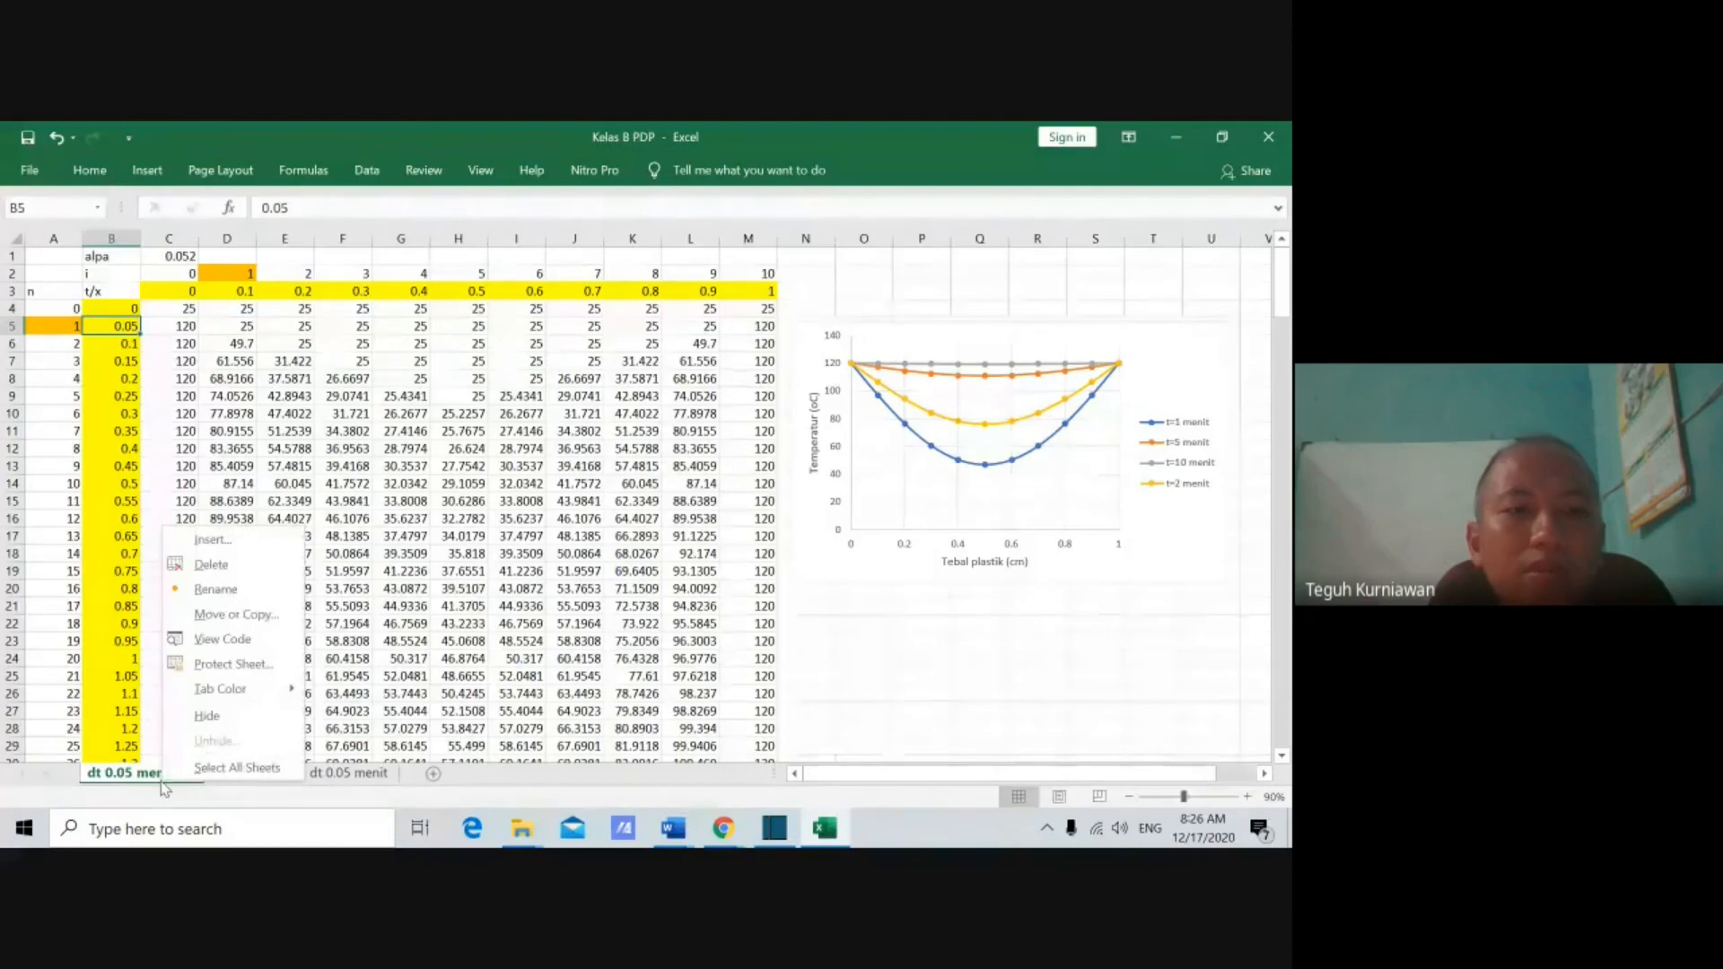
{"action": "left_click", "coordinate": [216, 589]}
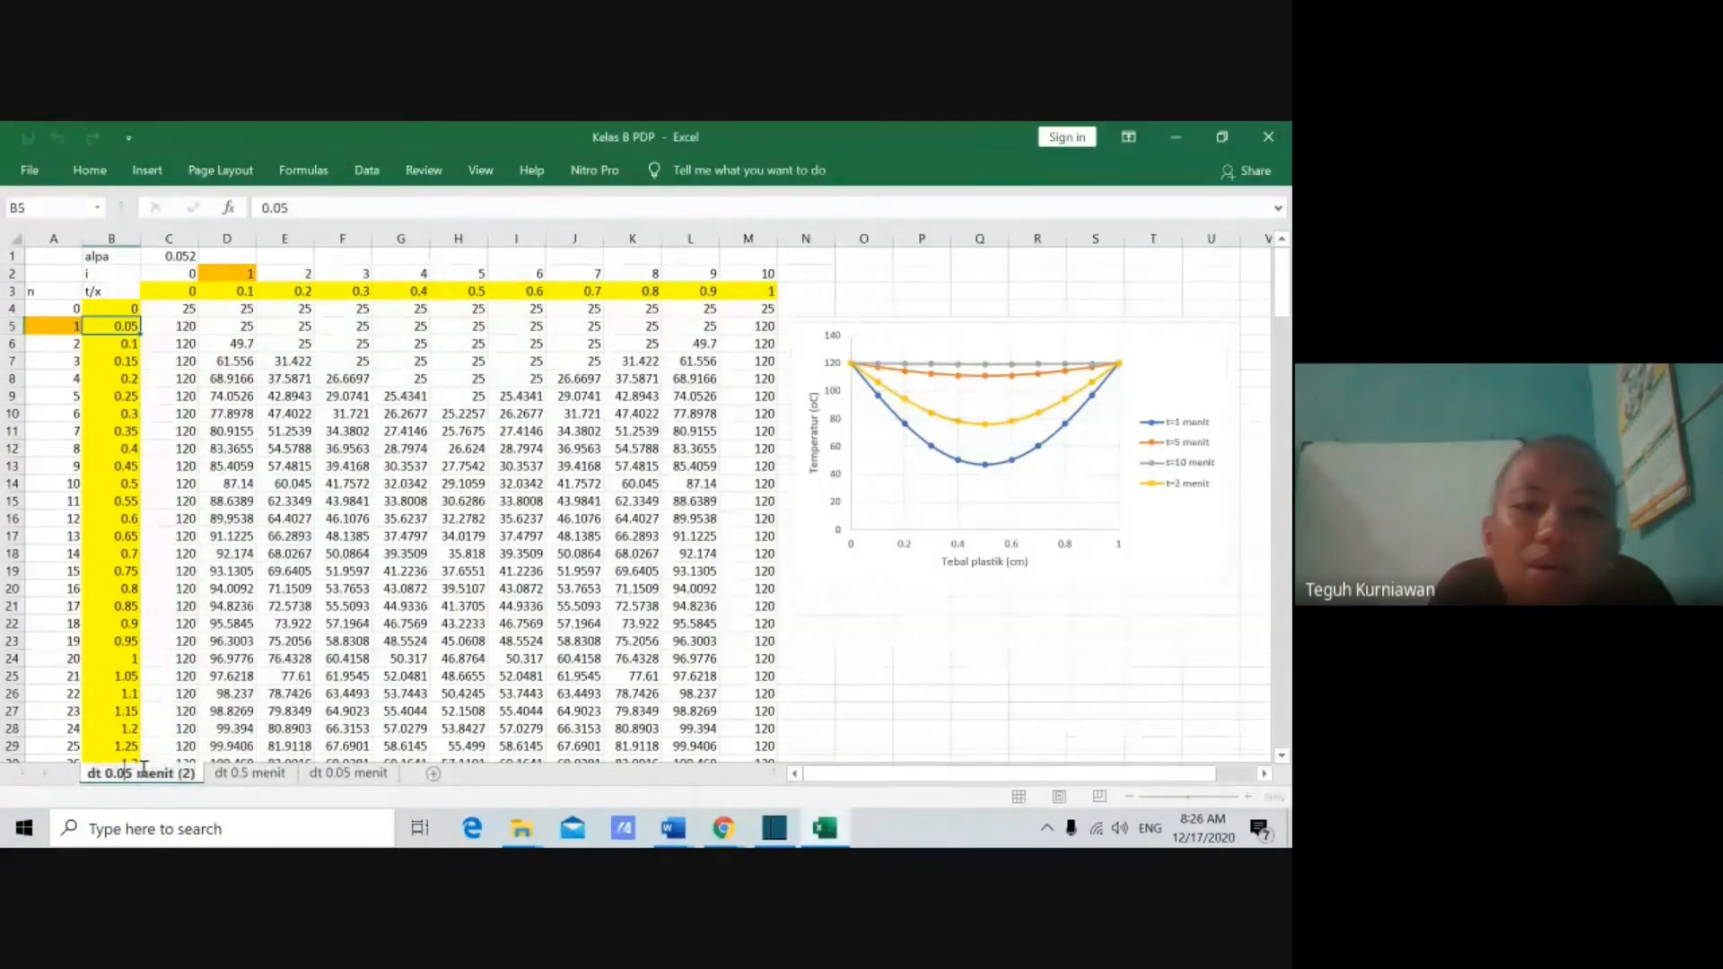
{"action": "type", "text": "0"}
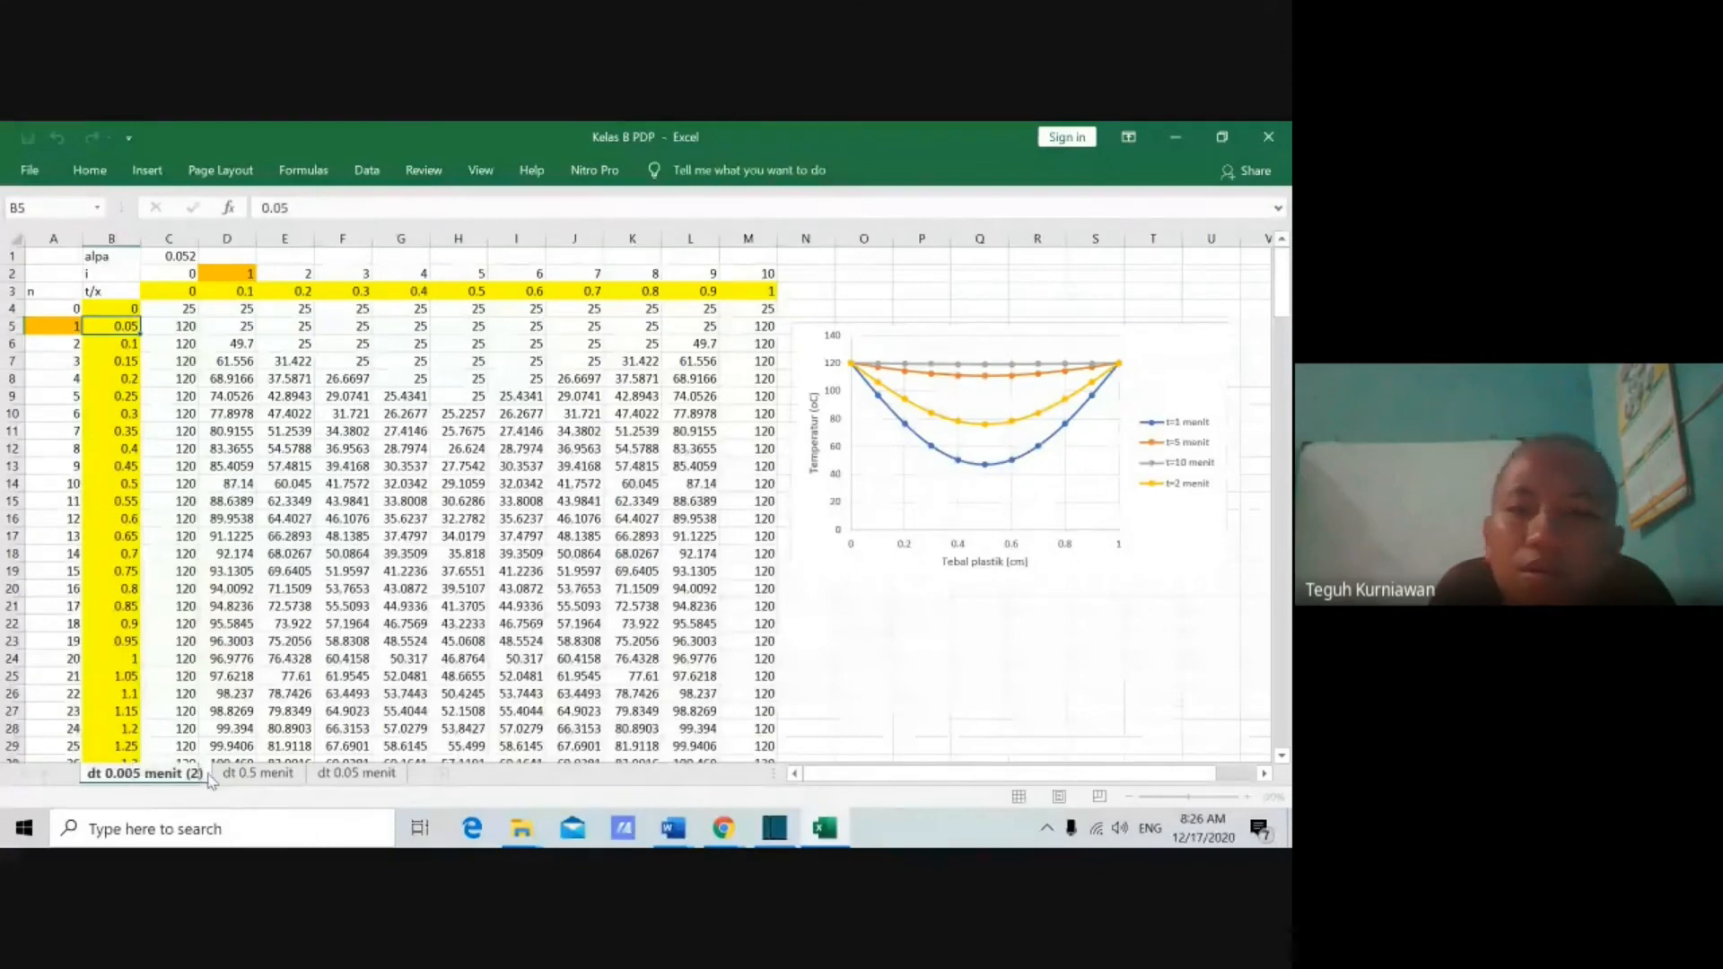
{"action": "key", "text": "BackSpace"}
{"action": "key", "text": "BackSpace"}
{"action": "key", "text": "BackSpace"}
{"action": "key", "text": "BackSpace"}
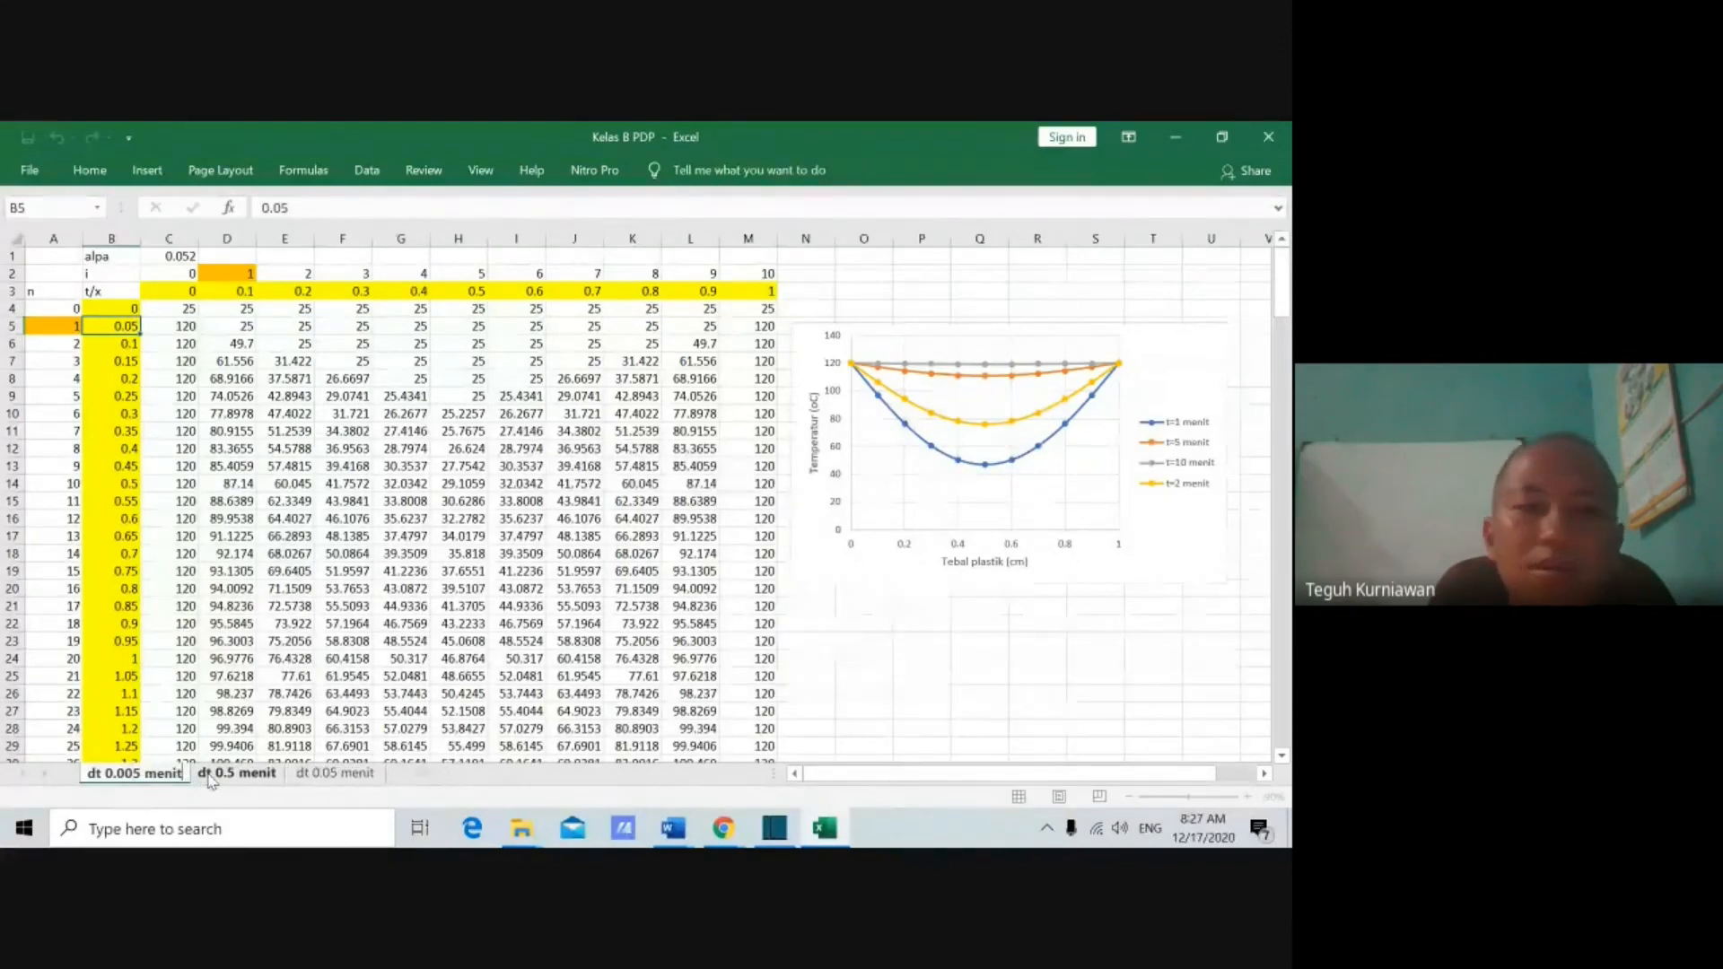
{"action": "left_click", "coordinate": [271, 641]}
Step: Set the first time step in B5 to 0.005 and fill the time series down to 10 in B2004
{"action": "left_click", "coordinate": [126, 321]}
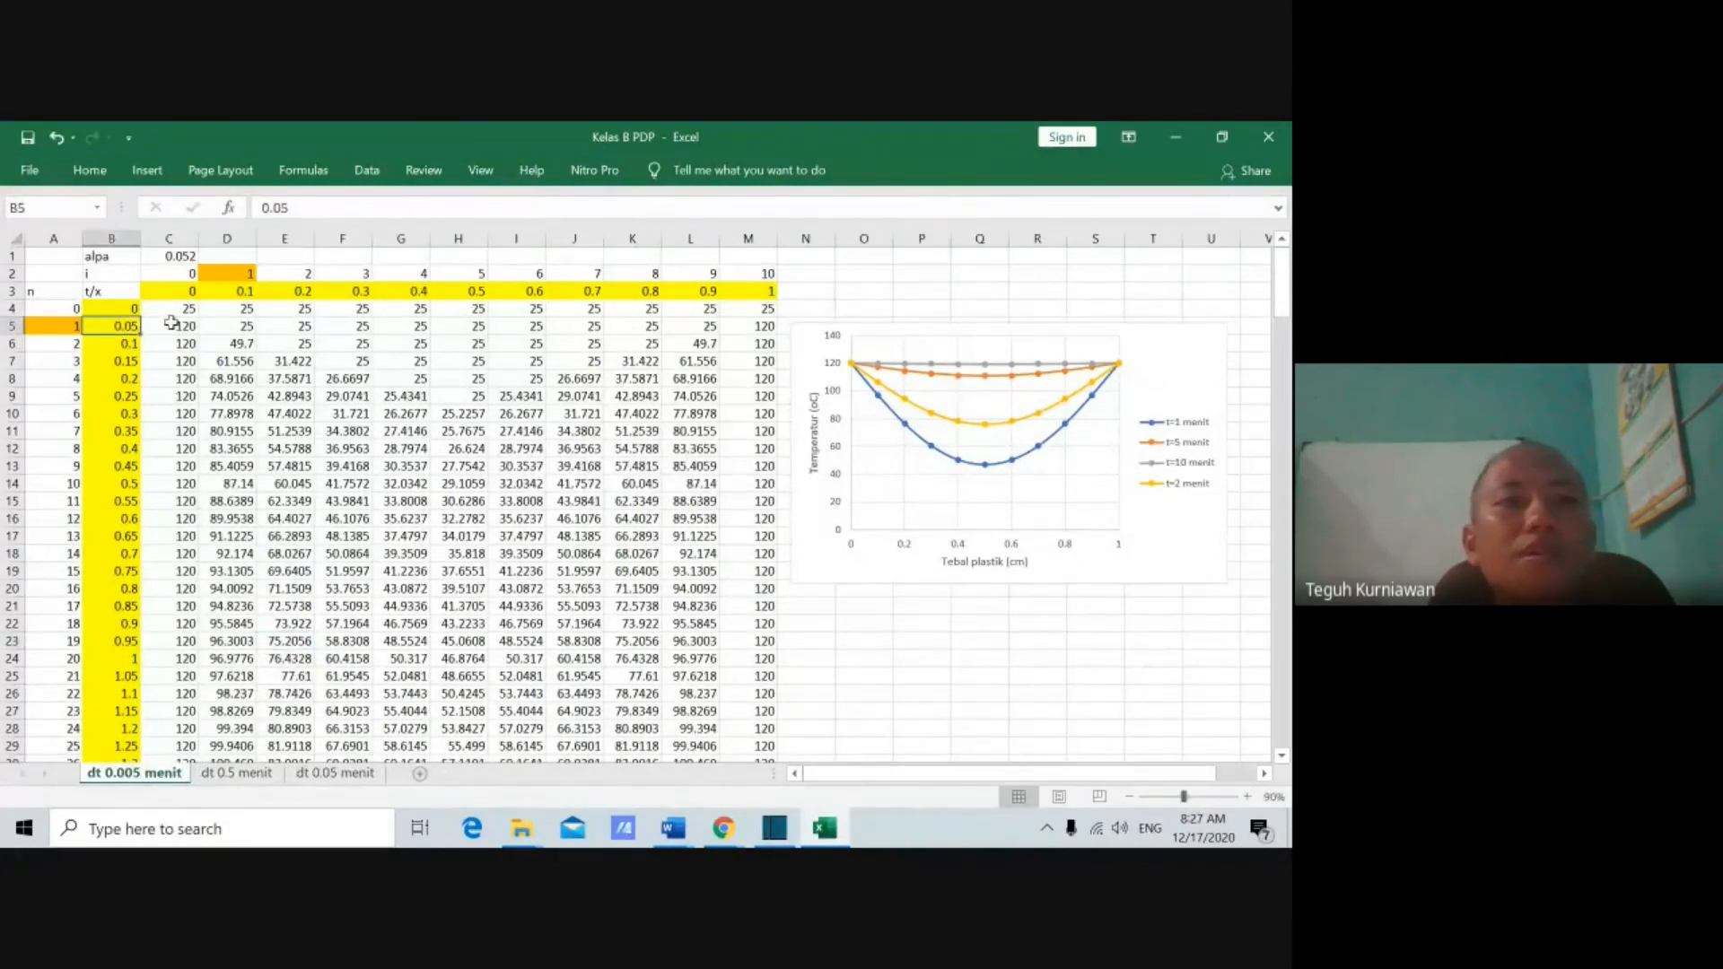
{"action": "type", "text": "0.005"}
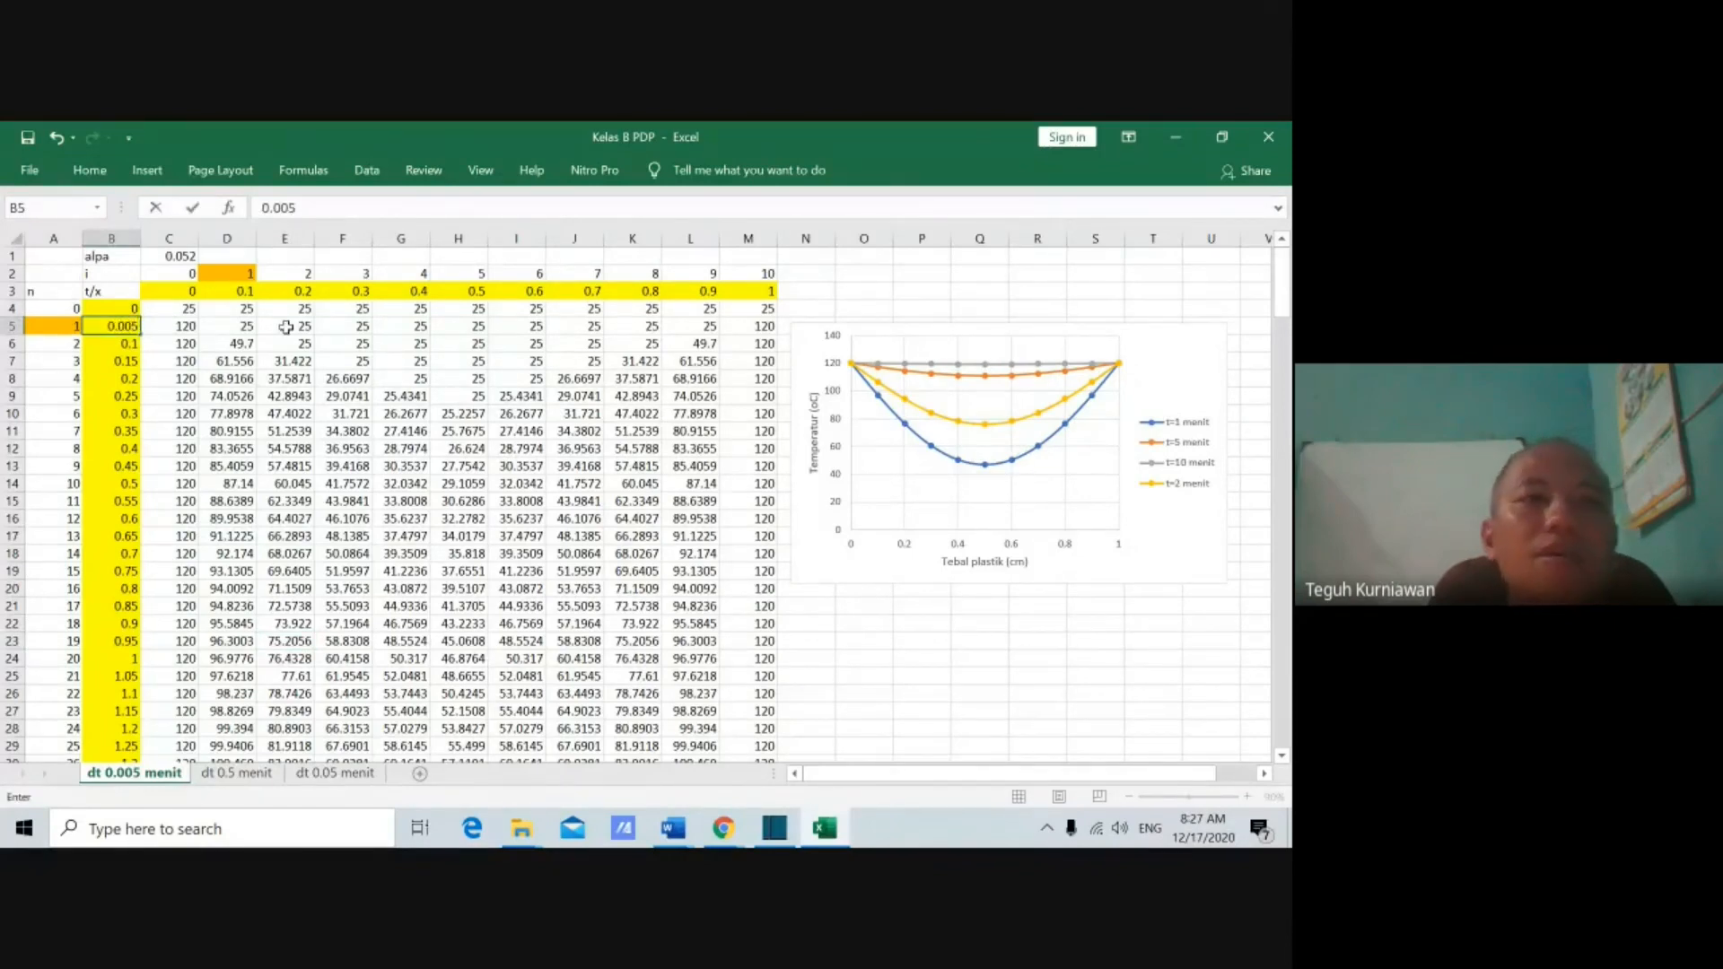
{"action": "key", "text": "Return"}
{"action": "left_click", "coordinate": [130, 311]}
{"action": "mouse_move", "coordinate": [131, 311]}
{"action": "left_mouse_down"}
{"action": "mouse_move", "coordinate": [142, 845]}
{"action": "mouse_move", "coordinate": [177, 703]}
{"action": "mouse_move", "coordinate": [172, 735]}
{"action": "mouse_move", "coordinate": [162, 619]}
{"action": "mouse_move", "coordinate": [131, 846]}
{"action": "mouse_move", "coordinate": [157, 211]}
{"action": "mouse_move", "coordinate": [113, 386]}
{"action": "mouse_move", "coordinate": [117, 369]}
{"action": "left_mouse_up"}
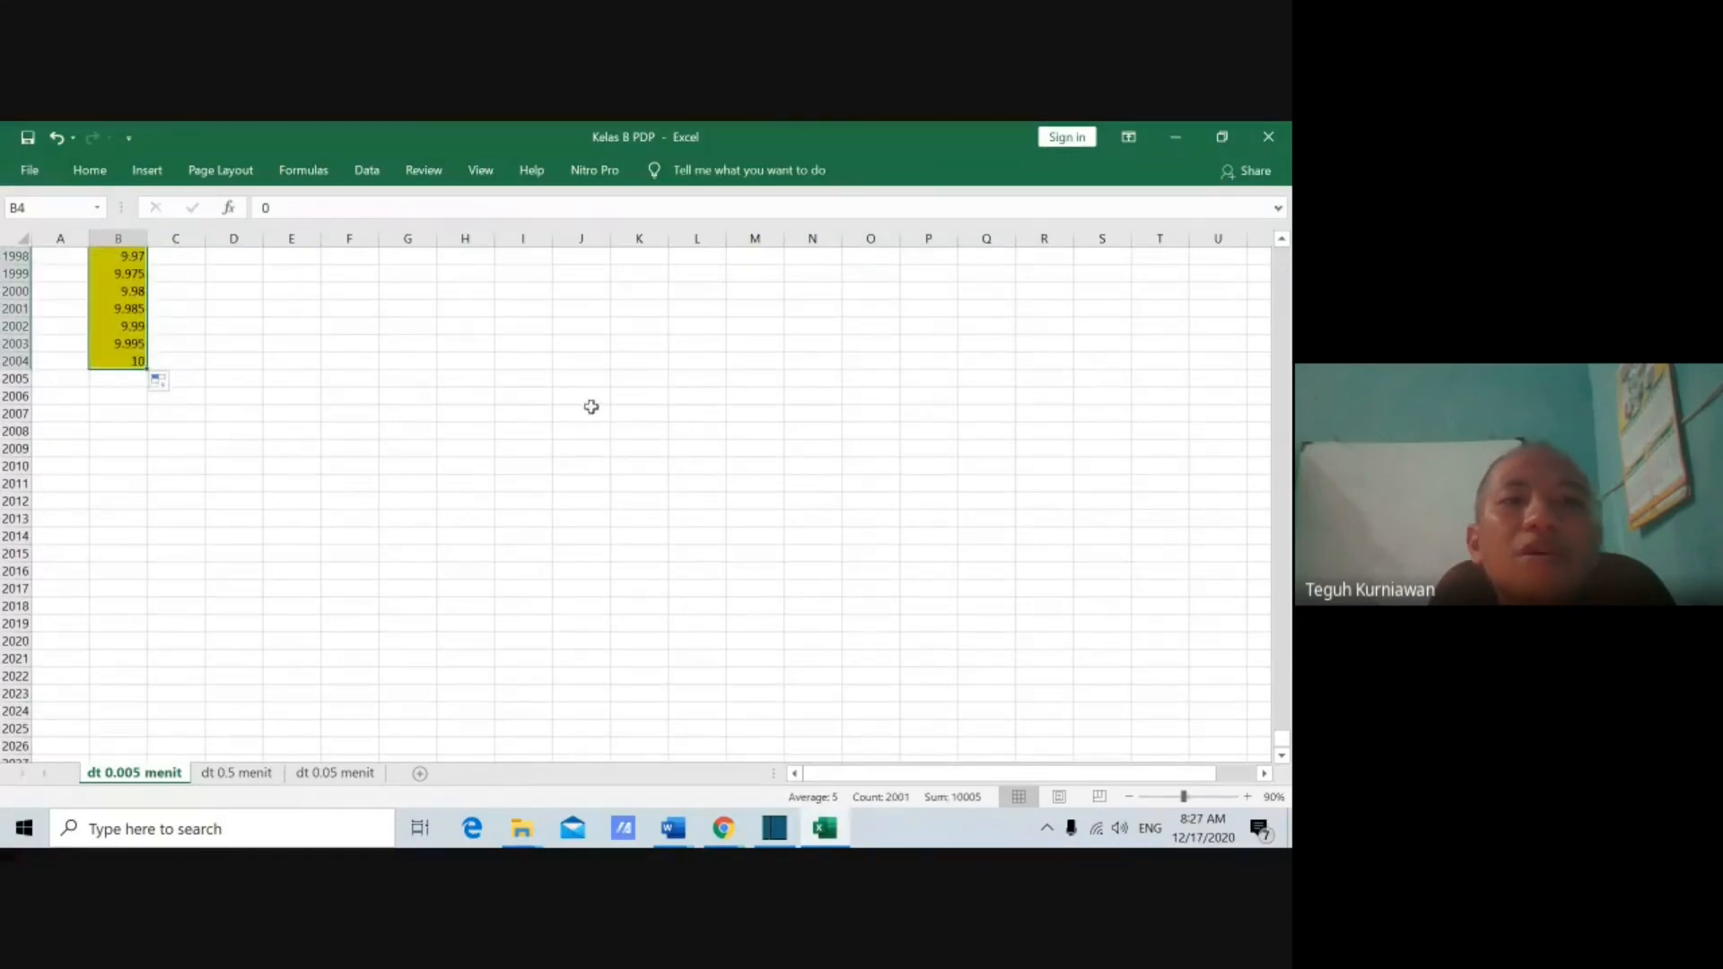
Step: Examine the recalculated temperature table and the formula in D5 for the 0.005 time step
{"action": "left_click_drag", "start_coordinate": [1280, 737], "coordinate": [1282, 258]}
{"action": "scroll", "coordinate": [377, 367], "scroll_direction": "down", "scroll_amount": 12}
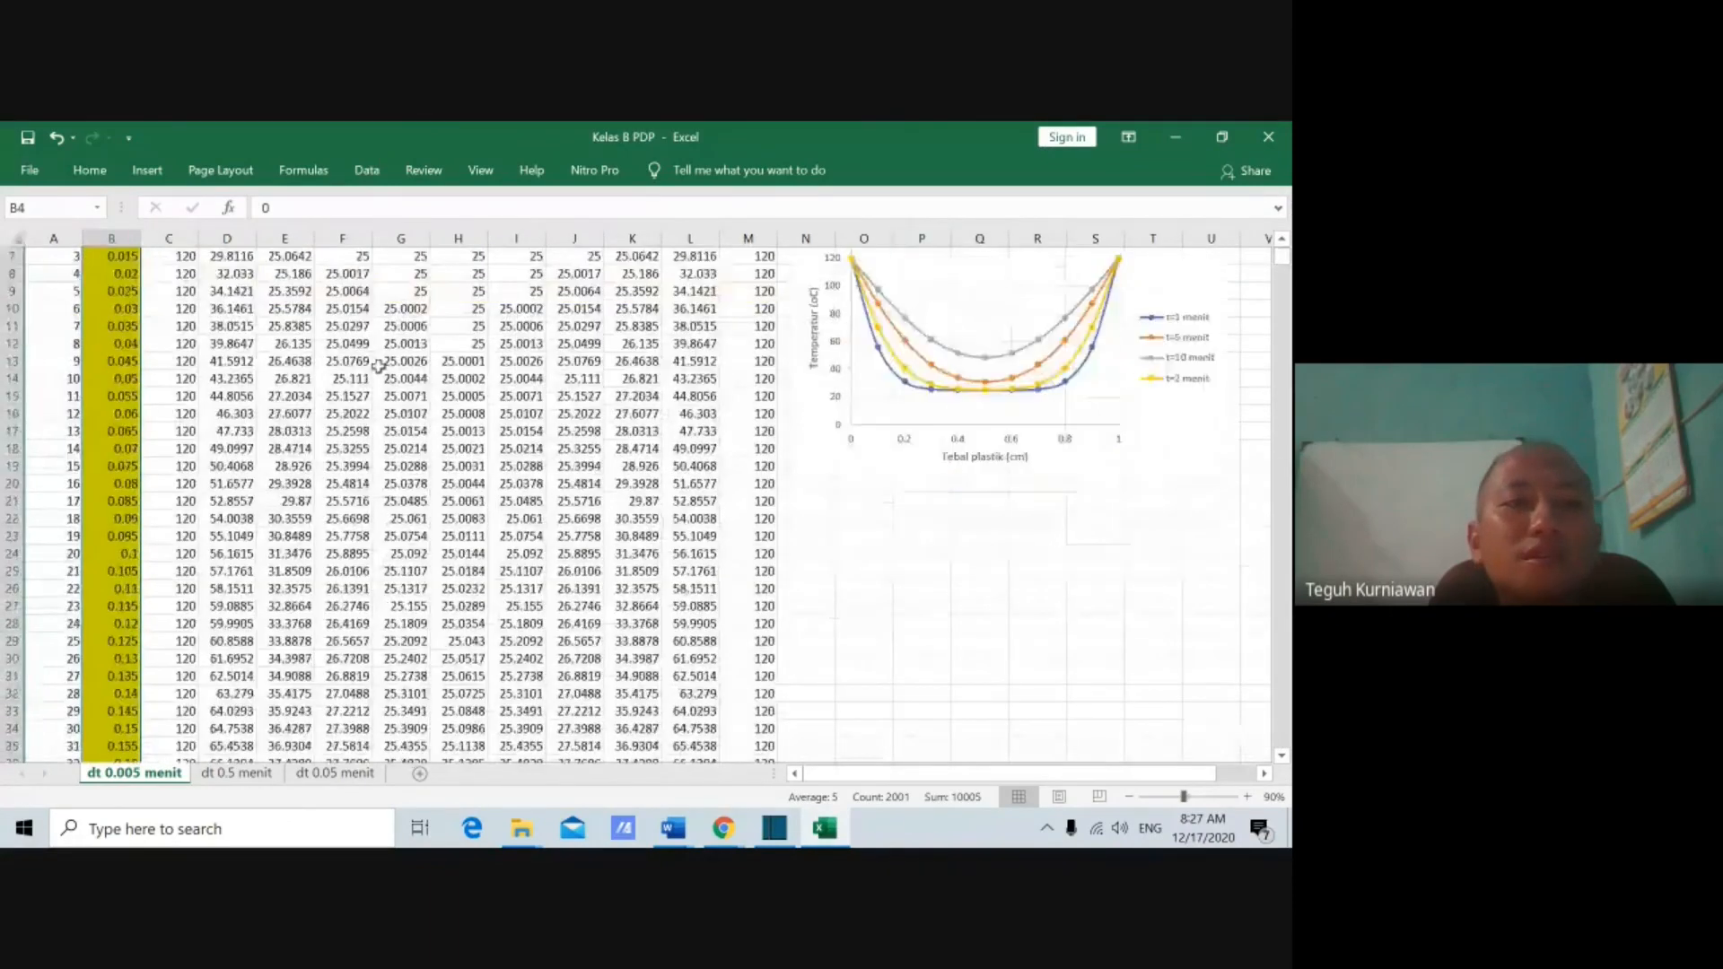
{"action": "scroll", "coordinate": [377, 366], "scroll_direction": "down", "scroll_amount": 11}
{"action": "scroll", "coordinate": [377, 368], "scroll_direction": "up", "scroll_amount": 20}
{"action": "left_click", "coordinate": [233, 323]}
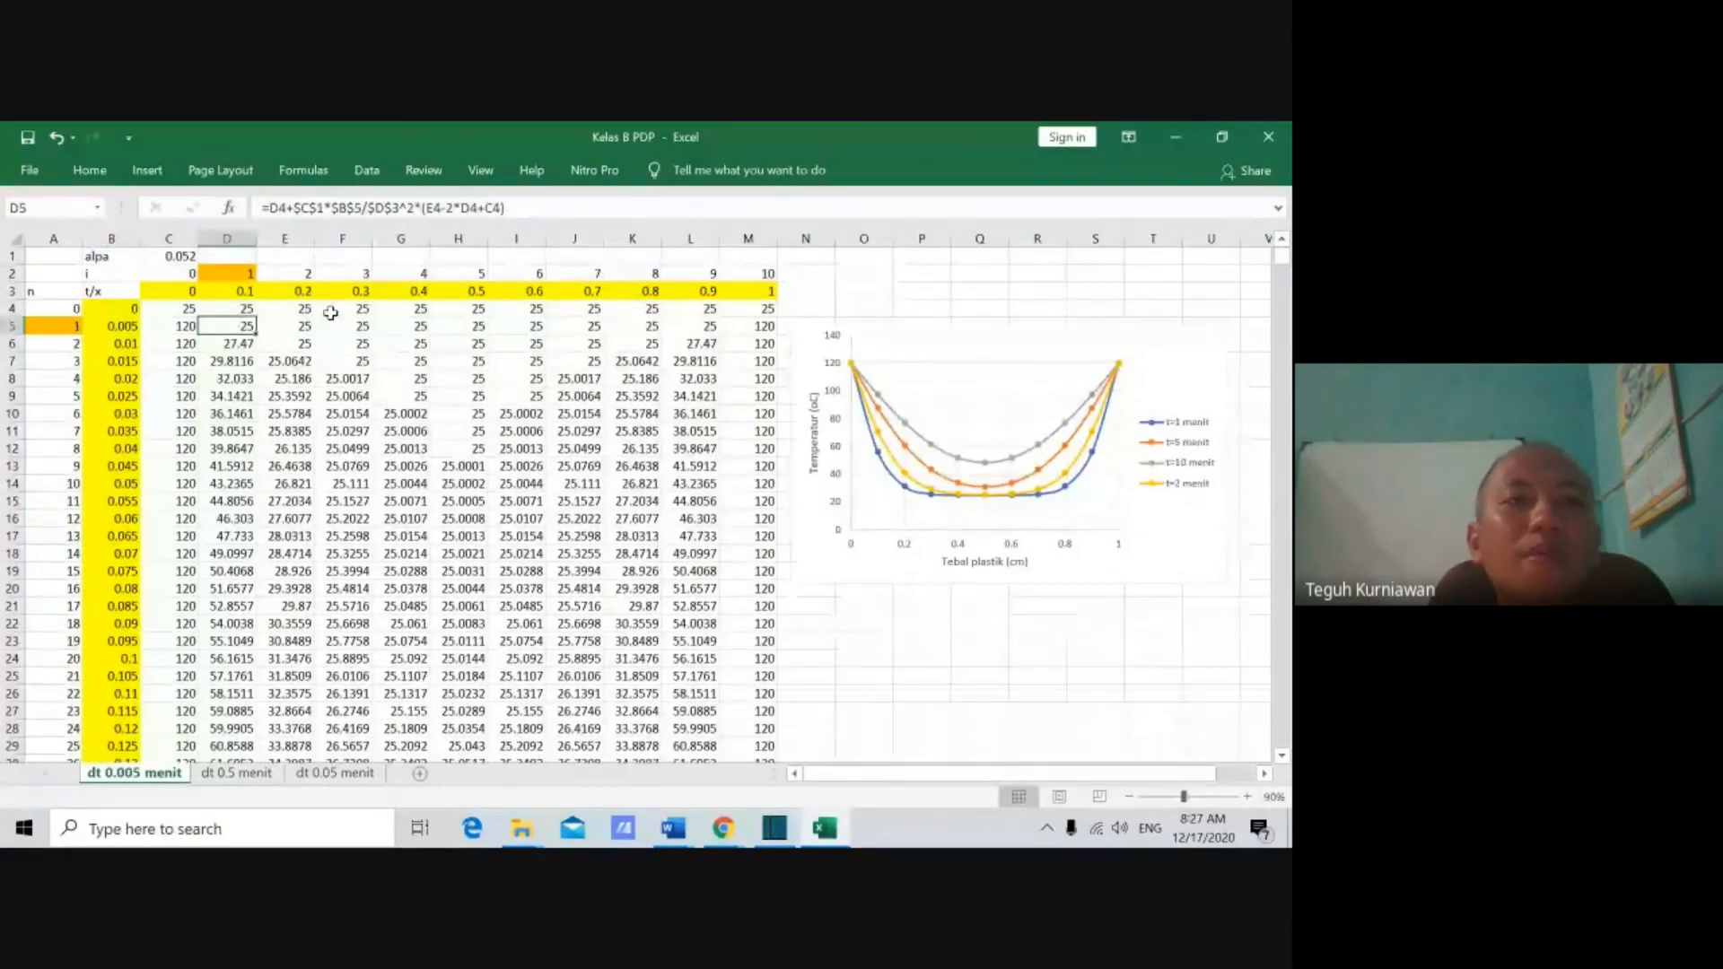
Step: Fill the 120 boundary temperature in column C from C203:C204 down to row 2004
{"action": "scroll", "coordinate": [478, 360], "scroll_direction": "down", "scroll_amount": 13}
{"action": "scroll", "coordinate": [425, 416], "scroll_direction": "down", "scroll_amount": 20}
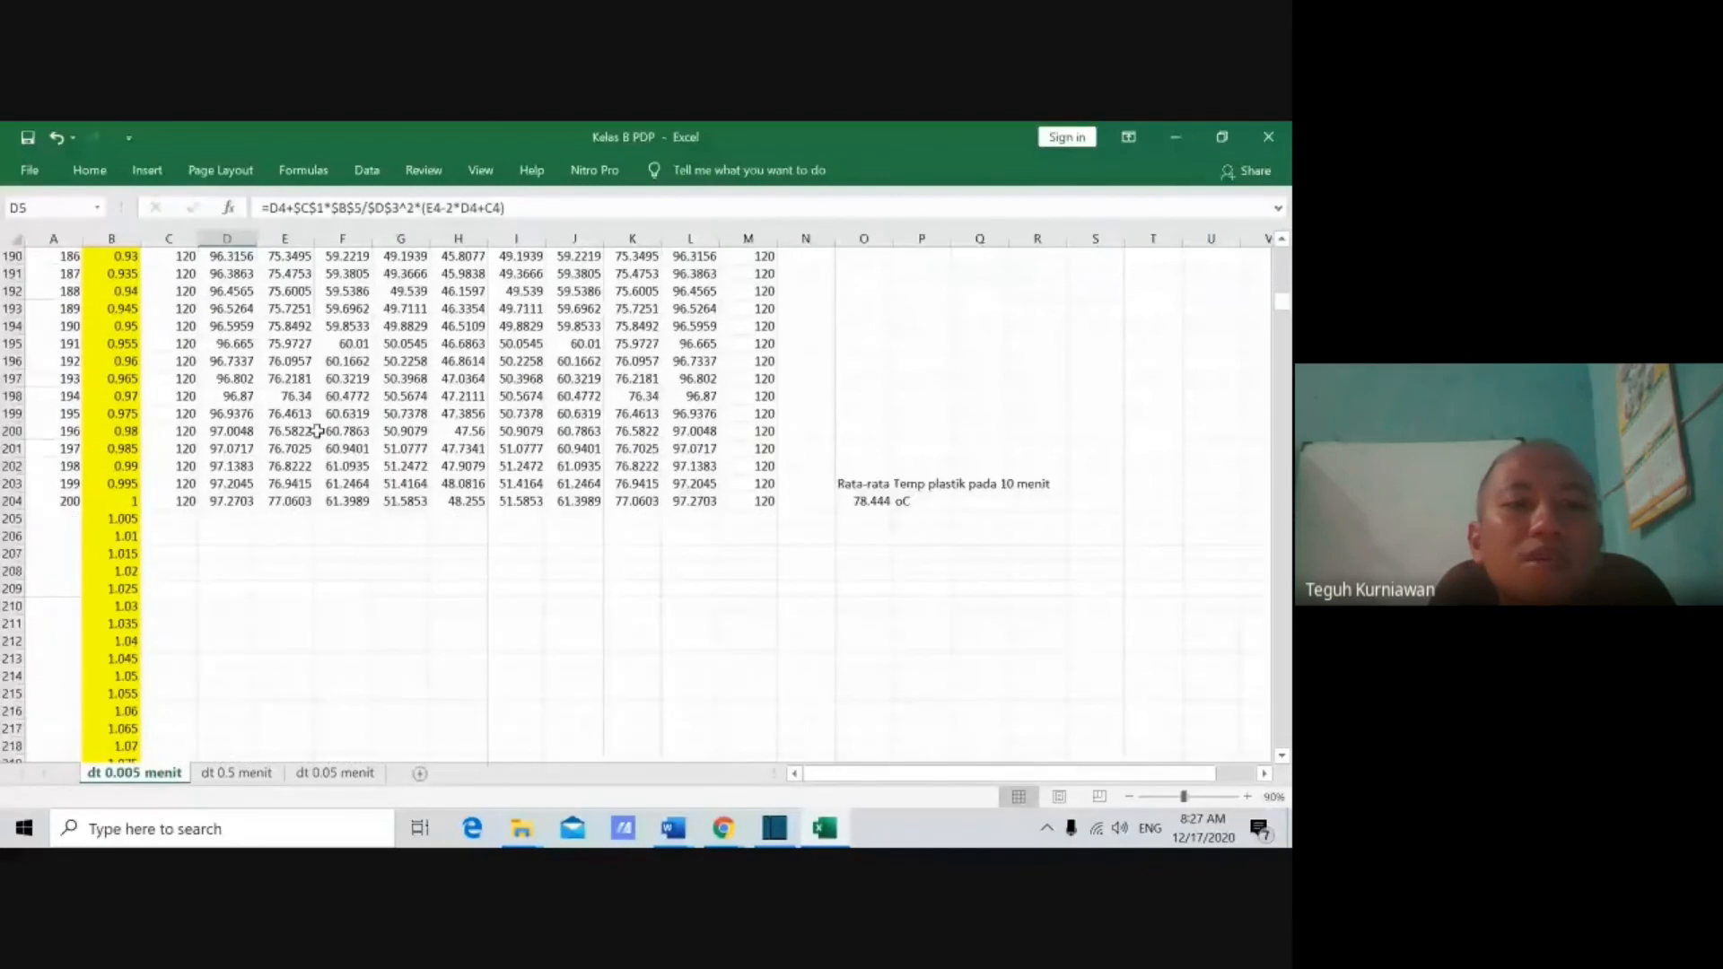
{"action": "scroll", "coordinate": [318, 431], "scroll_direction": "down", "scroll_amount": 1}
{"action": "left_click_drag", "start_coordinate": [184, 432], "coordinate": [164, 734]}
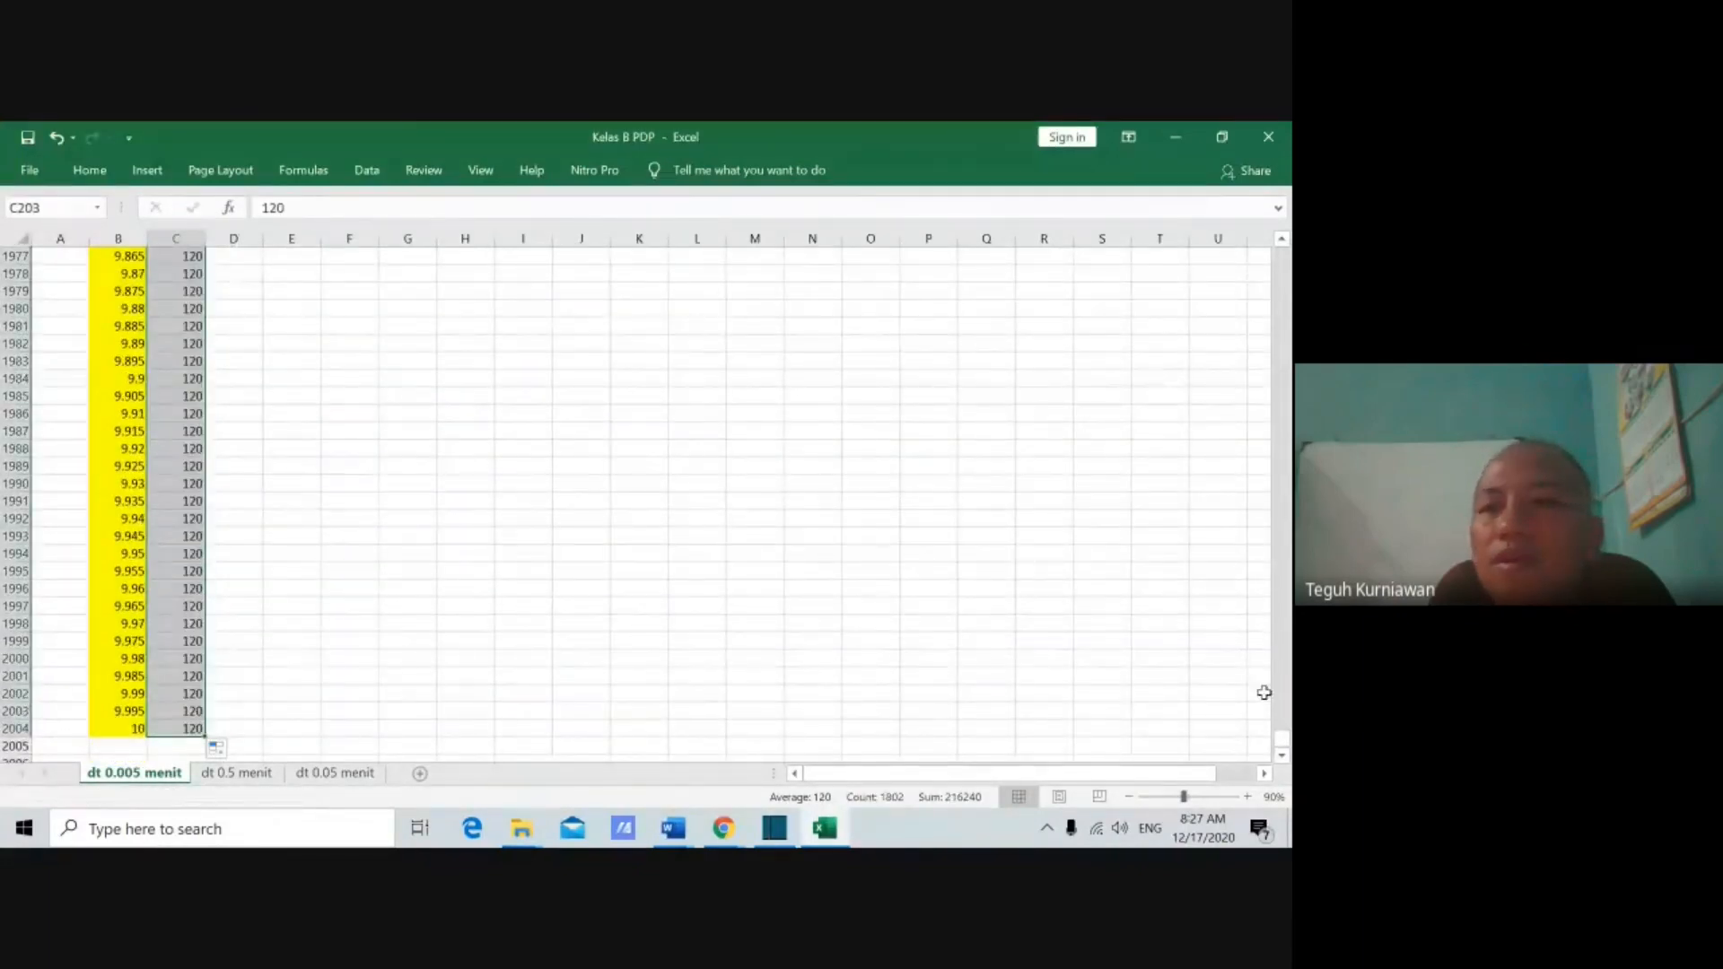
Step: Fill the 120 boundary temperature in column M from M204 down to row 2004
{"action": "left_click_drag", "start_coordinate": [1284, 728], "coordinate": [1288, 251]}
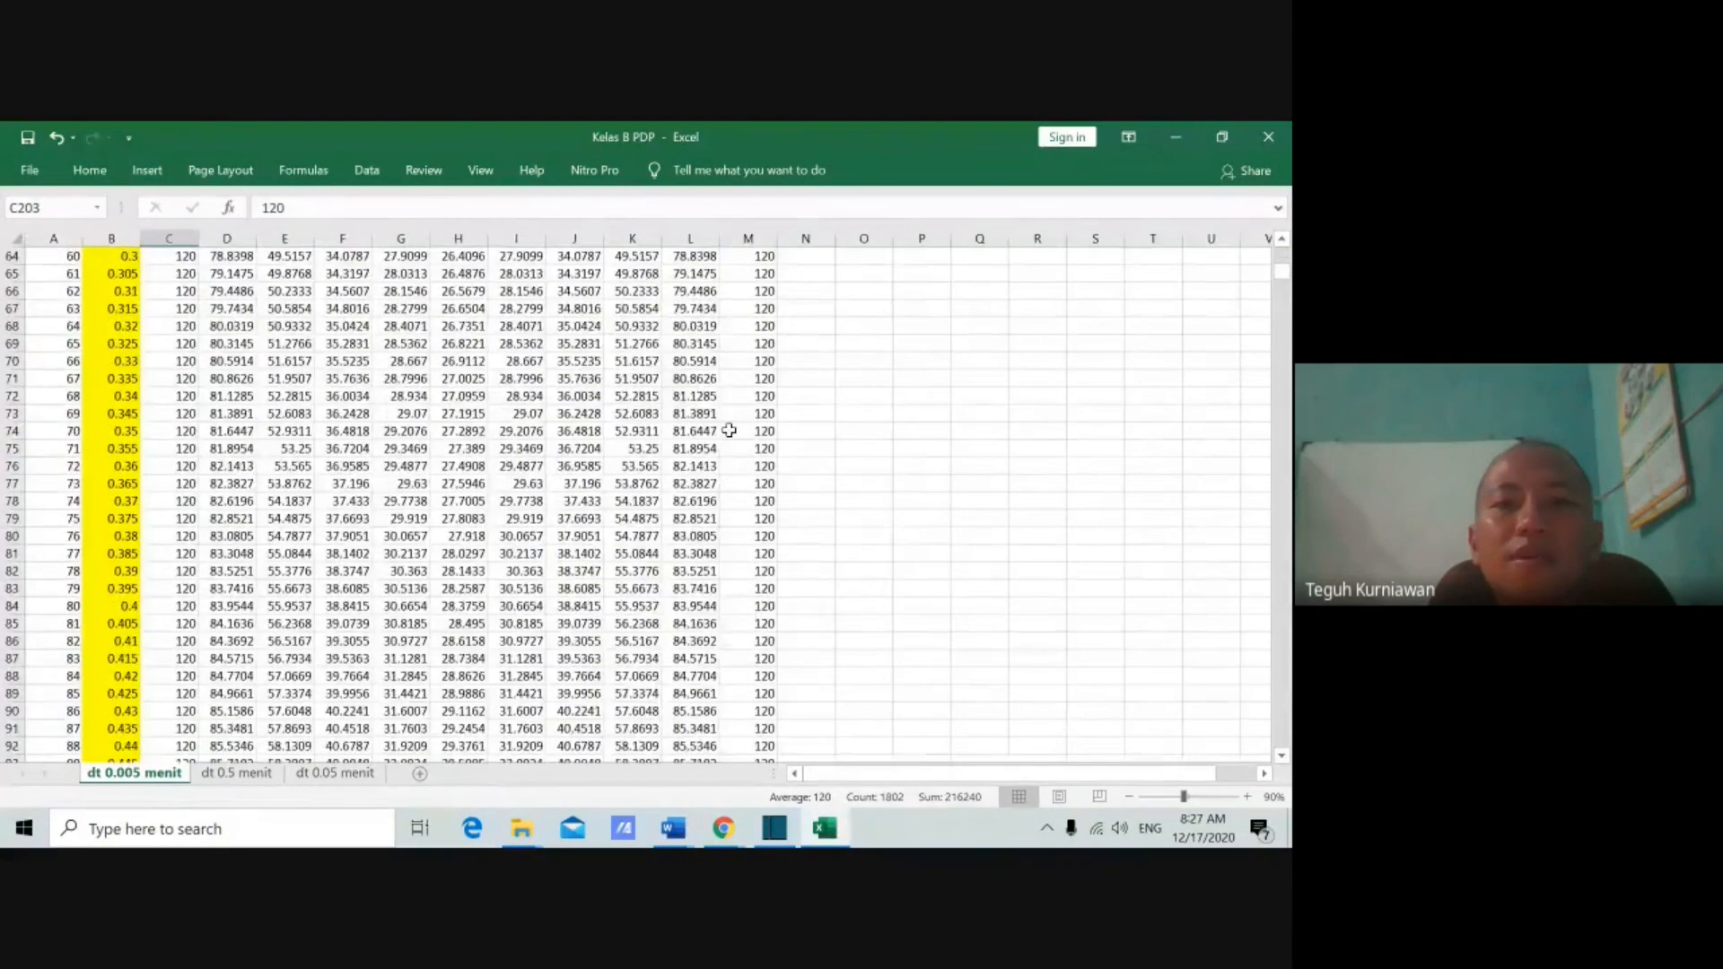
{"action": "scroll", "coordinate": [729, 430], "scroll_direction": "down", "scroll_amount": 20}
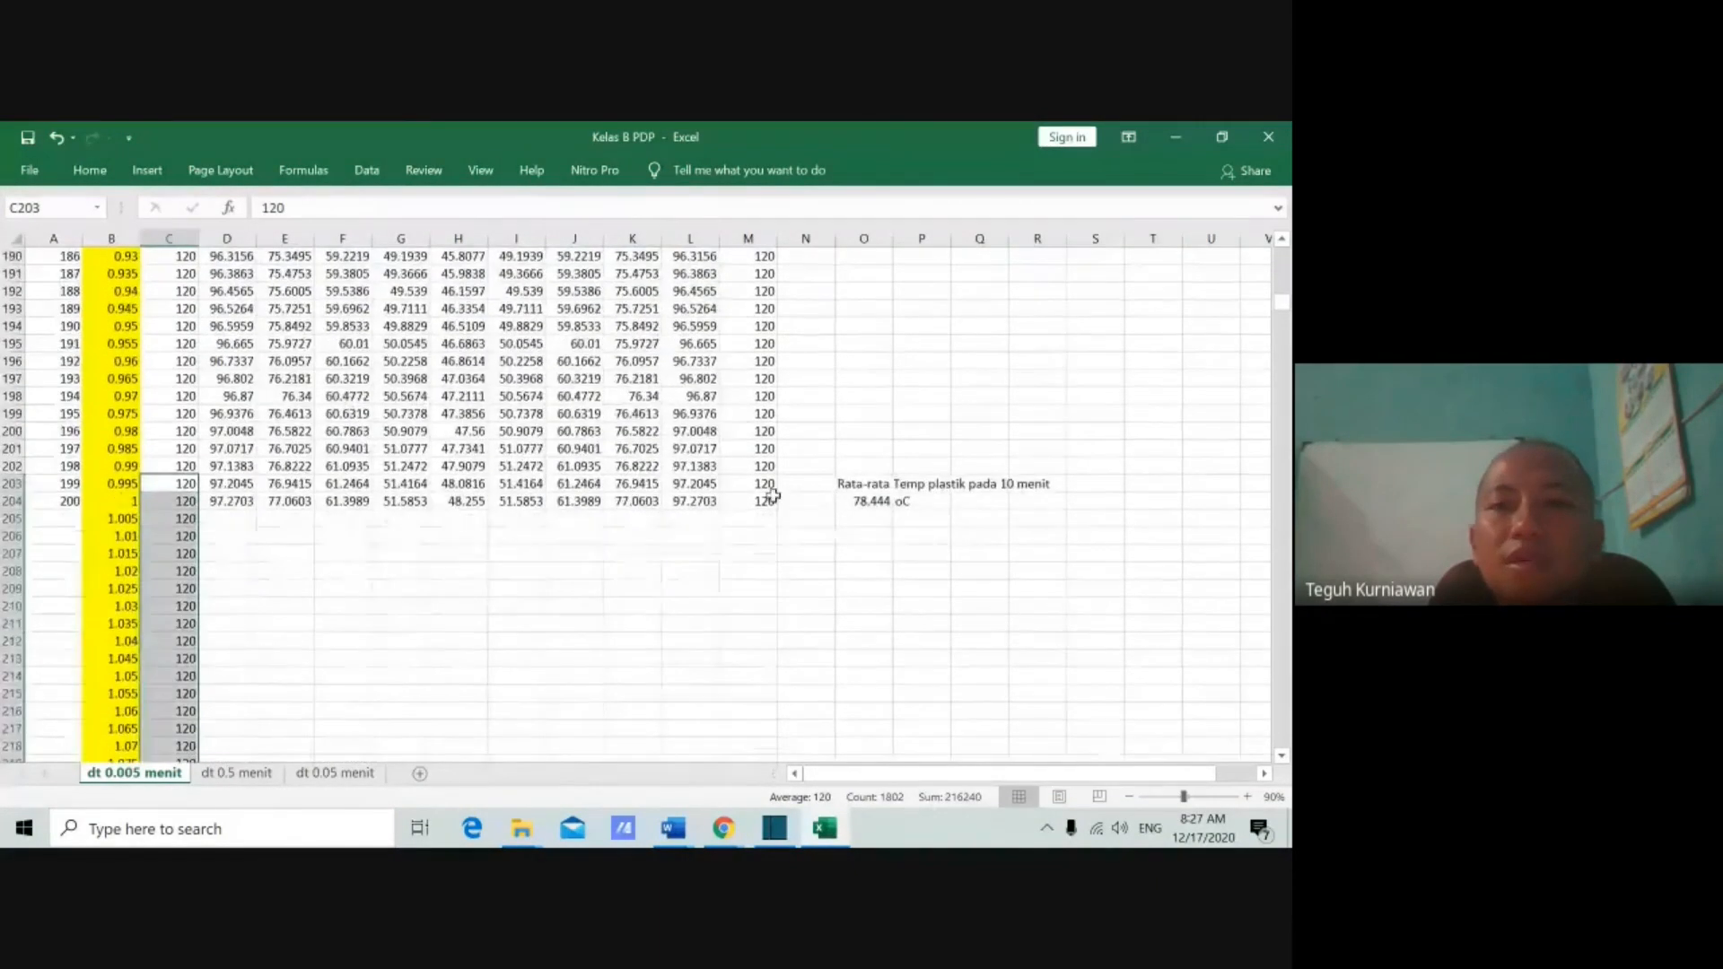
{"action": "left_click", "coordinate": [774, 501]}
{"action": "left_click_drag", "start_coordinate": [778, 507], "coordinate": [791, 824]}
{"action": "left_click_drag", "start_coordinate": [786, 740], "coordinate": [777, 719]}
Step: Fill the temperature formulas in D204:L204 down to row 2004
{"action": "left_click_drag", "start_coordinate": [1284, 732], "coordinate": [1281, 262]}
{"action": "scroll", "coordinate": [391, 633], "scroll_direction": "down", "scroll_amount": 20}
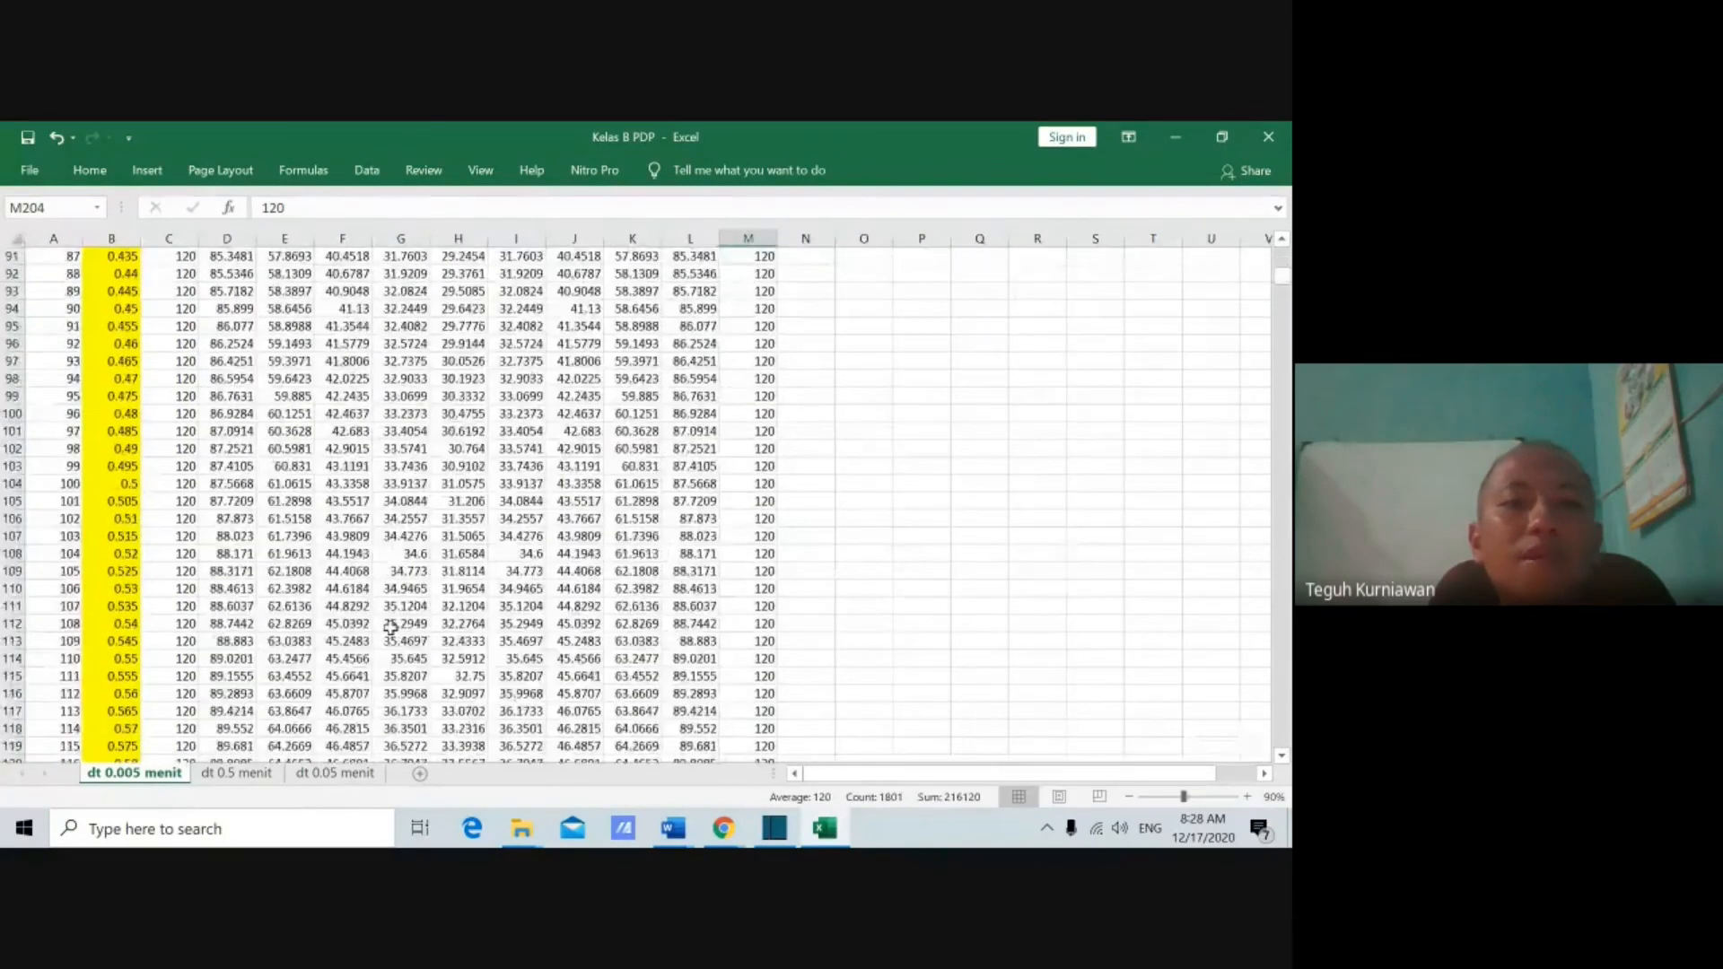
{"action": "scroll", "coordinate": [392, 622], "scroll_direction": "down", "scroll_amount": 7}
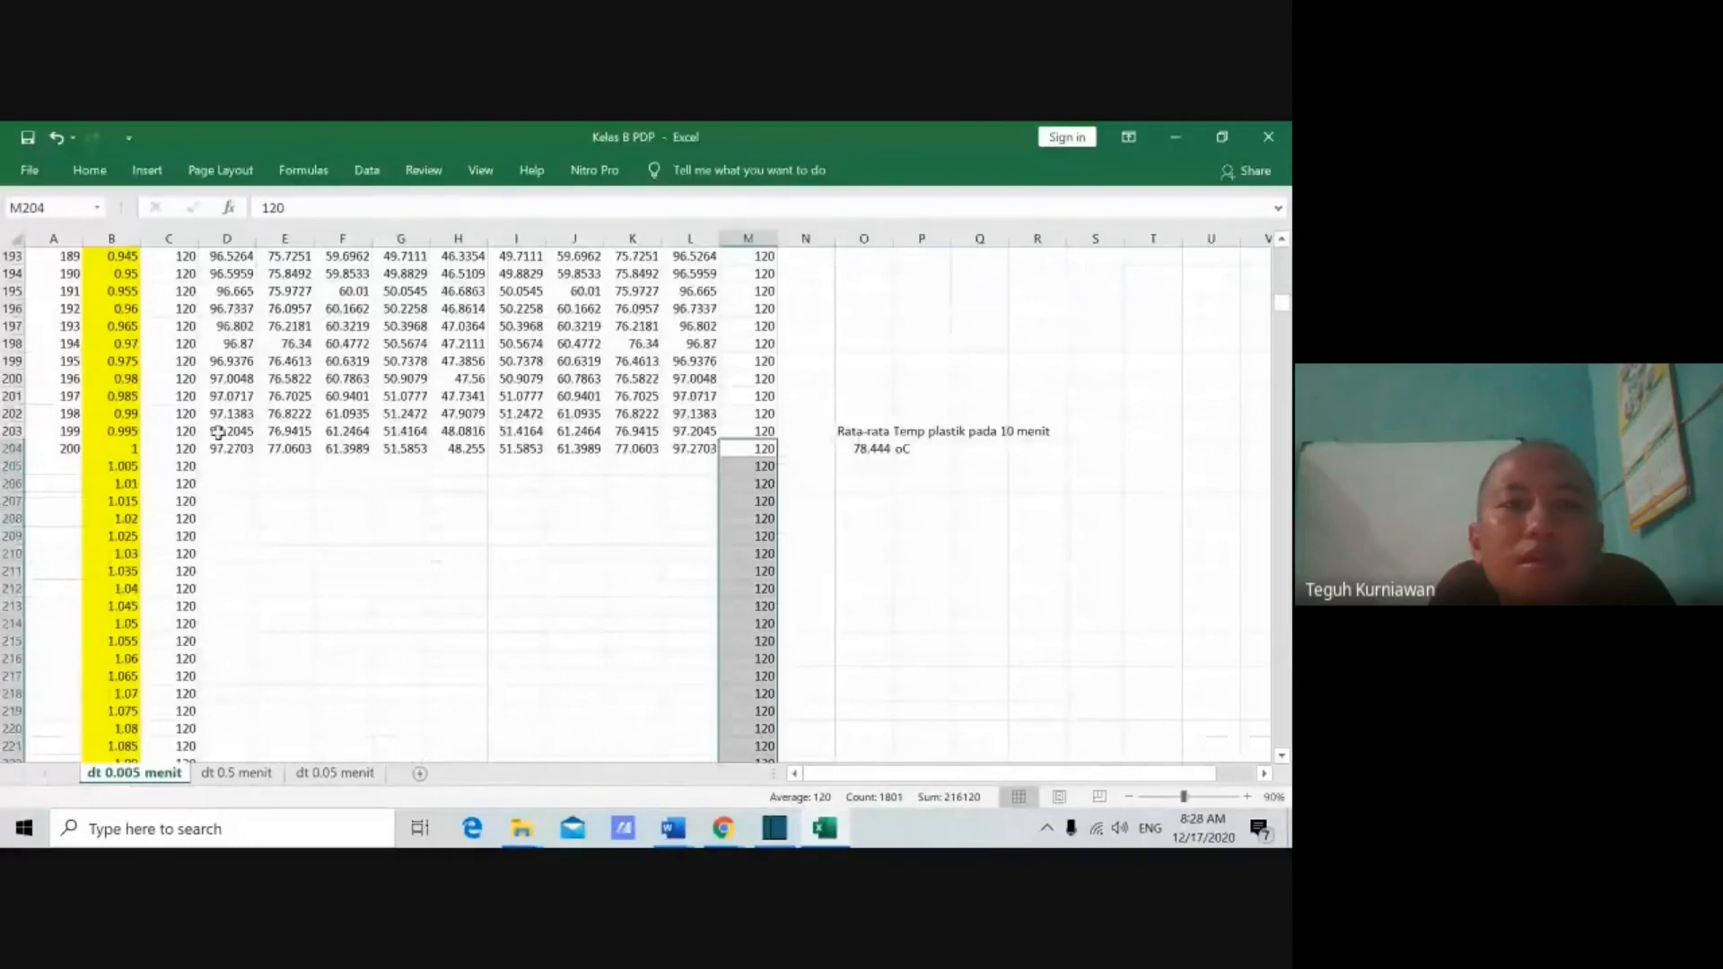
{"action": "left_click_drag", "start_coordinate": [221, 439], "coordinate": [717, 454]}
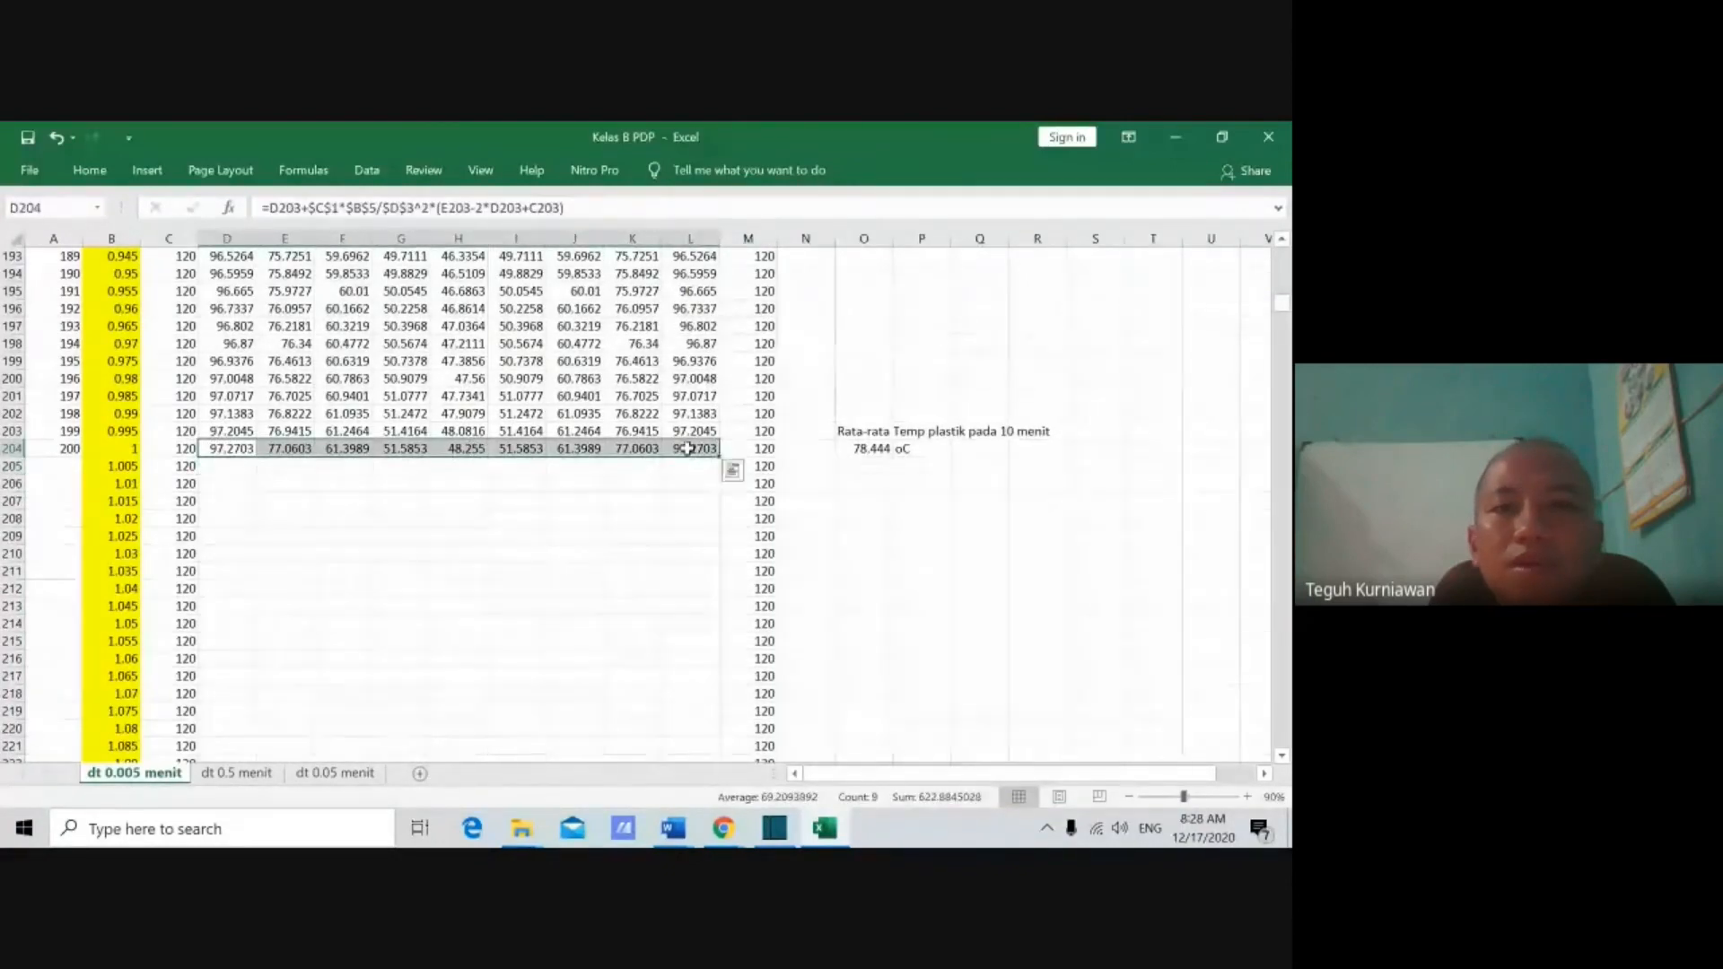
{"action": "left_click_drag", "start_coordinate": [720, 457], "coordinate": [679, 709]}
{"action": "left_click", "coordinate": [1113, 432]}
Step: Examine the chart's t=10 menit series and compare its source range with the time values in the table
{"action": "left_click_drag", "start_coordinate": [1283, 738], "coordinate": [1284, 254]}
{"action": "left_click", "coordinate": [1139, 580]}
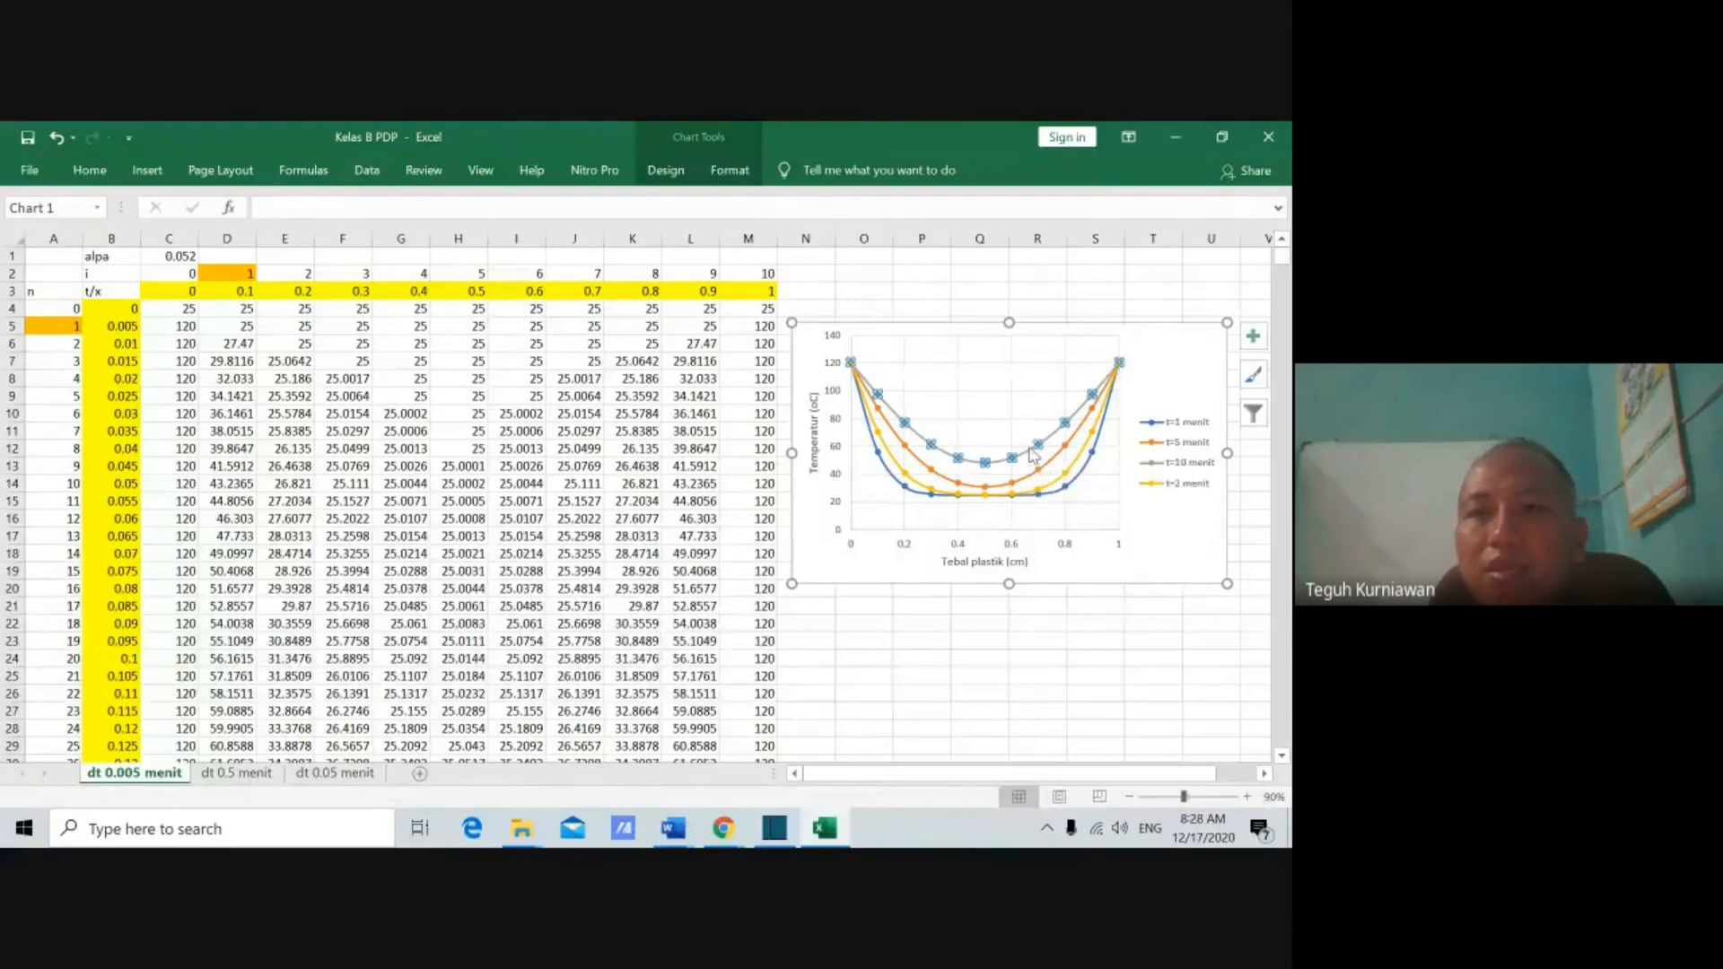
{"action": "left_click", "coordinate": [951, 440]}
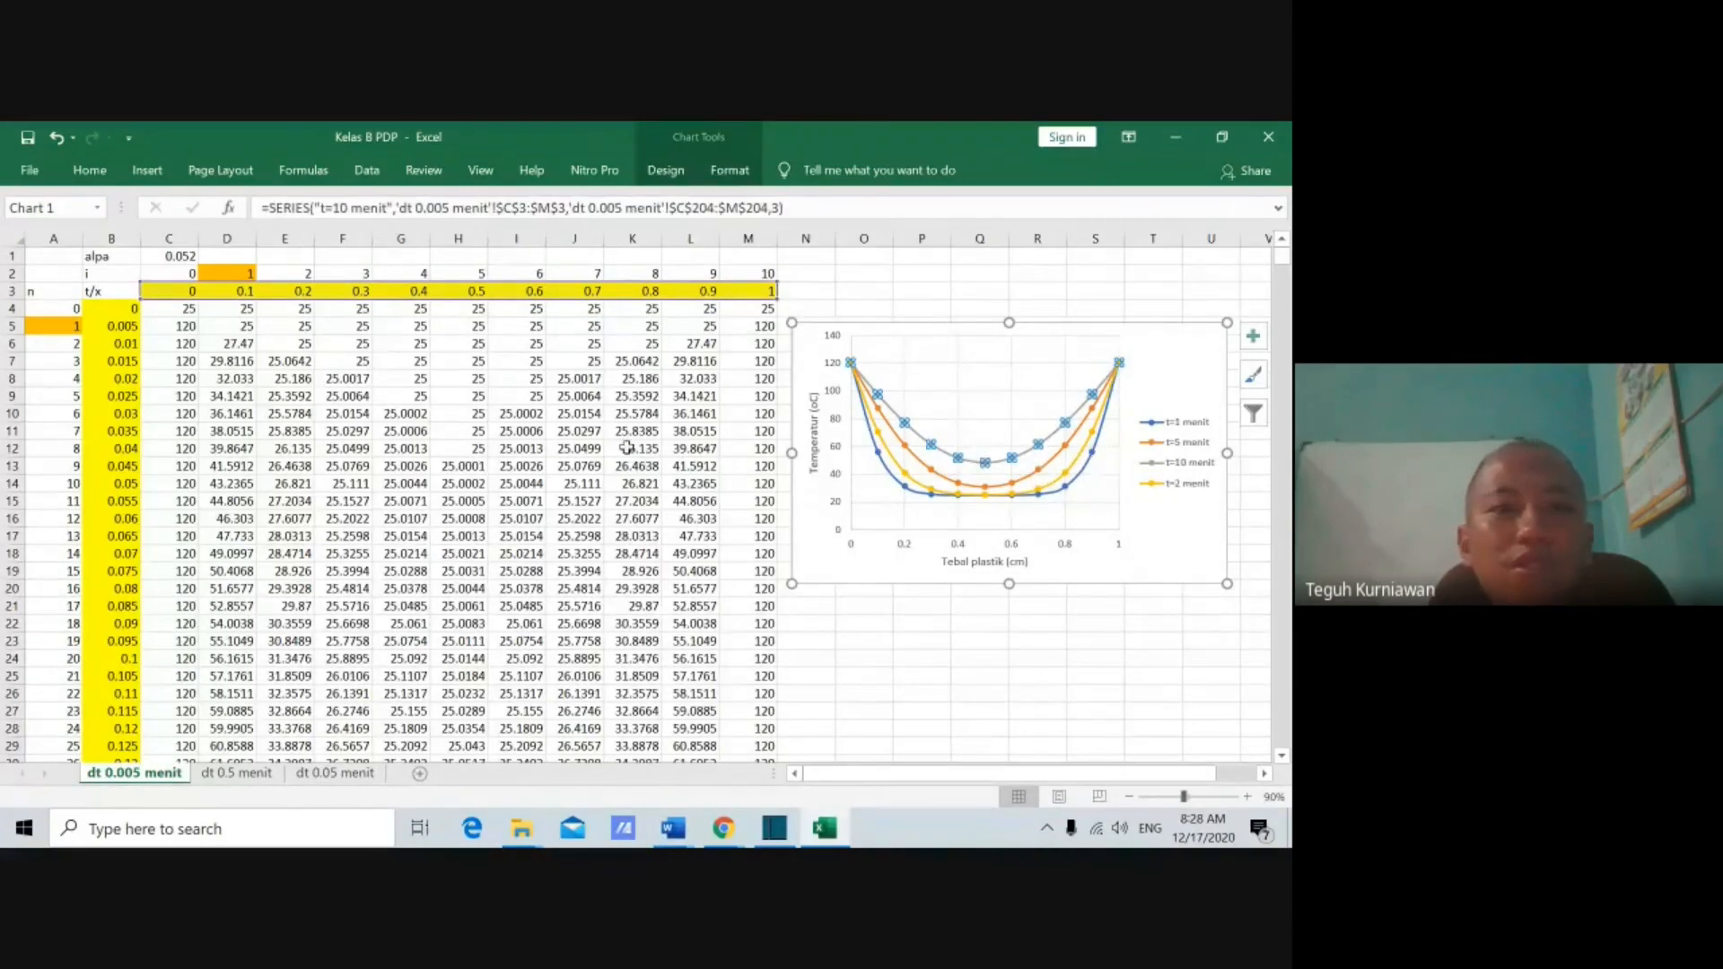
{"action": "scroll", "coordinate": [622, 451], "scroll_direction": "down", "scroll_amount": 3}
{"action": "scroll", "coordinate": [622, 451], "scroll_direction": "down", "scroll_amount": 5}
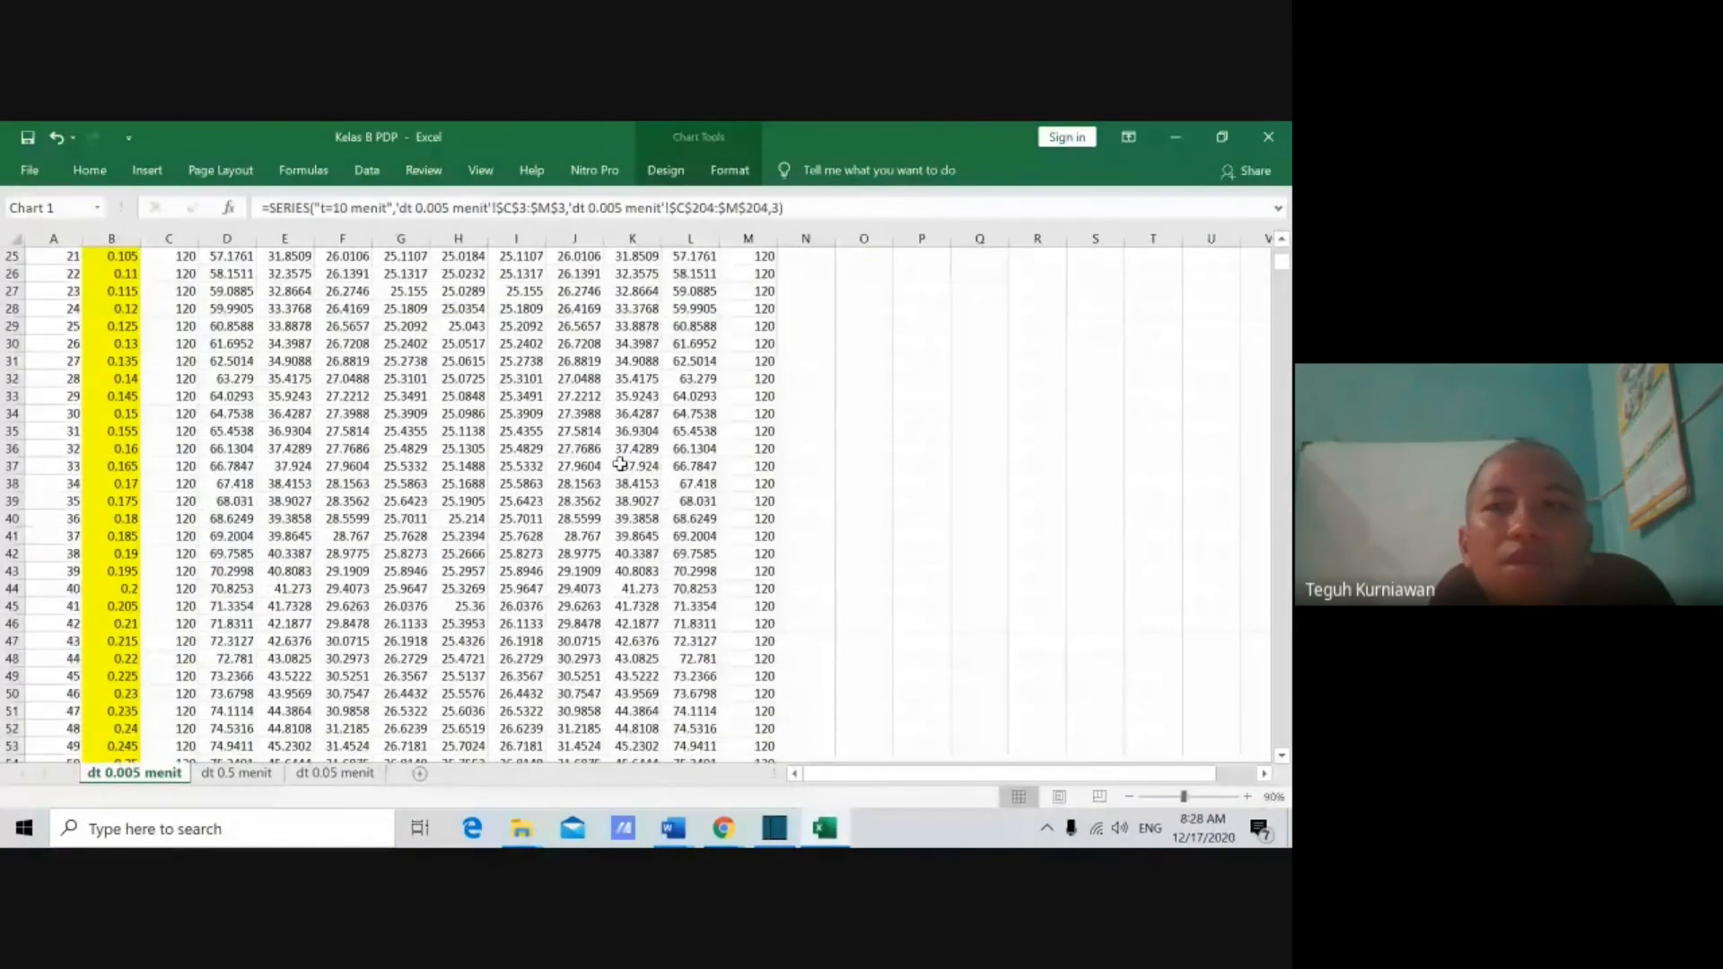
{"action": "scroll", "coordinate": [620, 464], "scroll_direction": "down", "scroll_amount": 19}
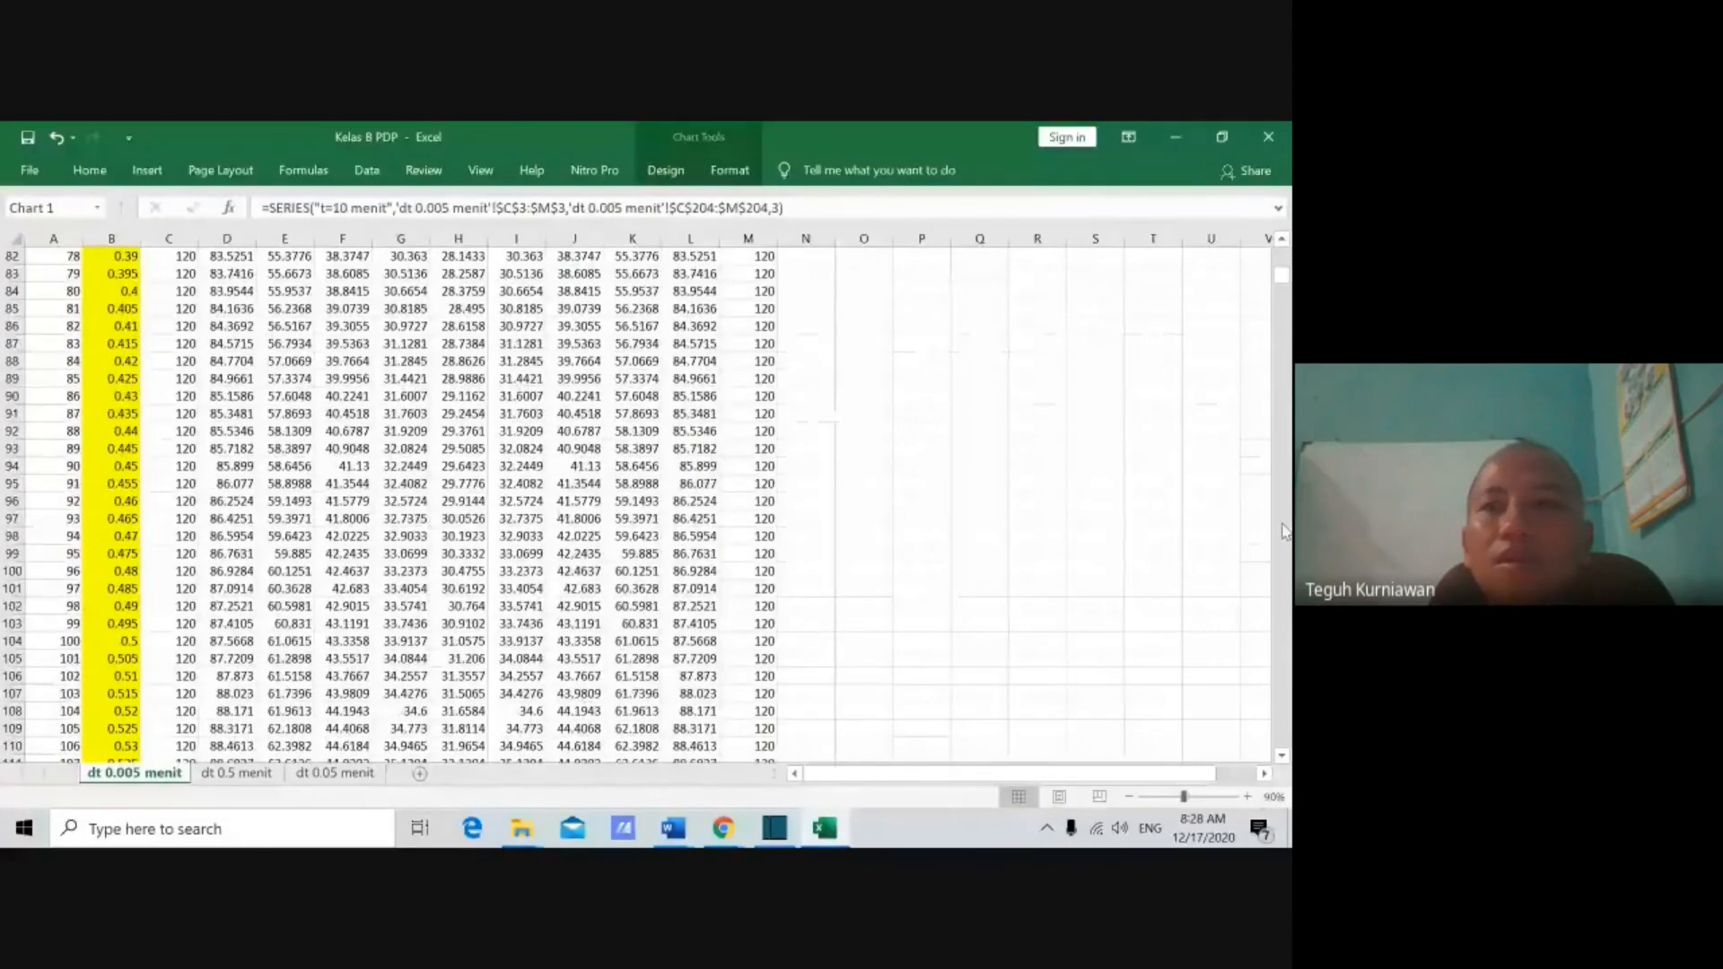
{"action": "scroll", "coordinate": [1285, 531], "scroll_direction": "down", "scroll_amount": 19}
{"action": "scroll", "coordinate": [1285, 531], "scroll_direction": "down", "scroll_amount": 20}
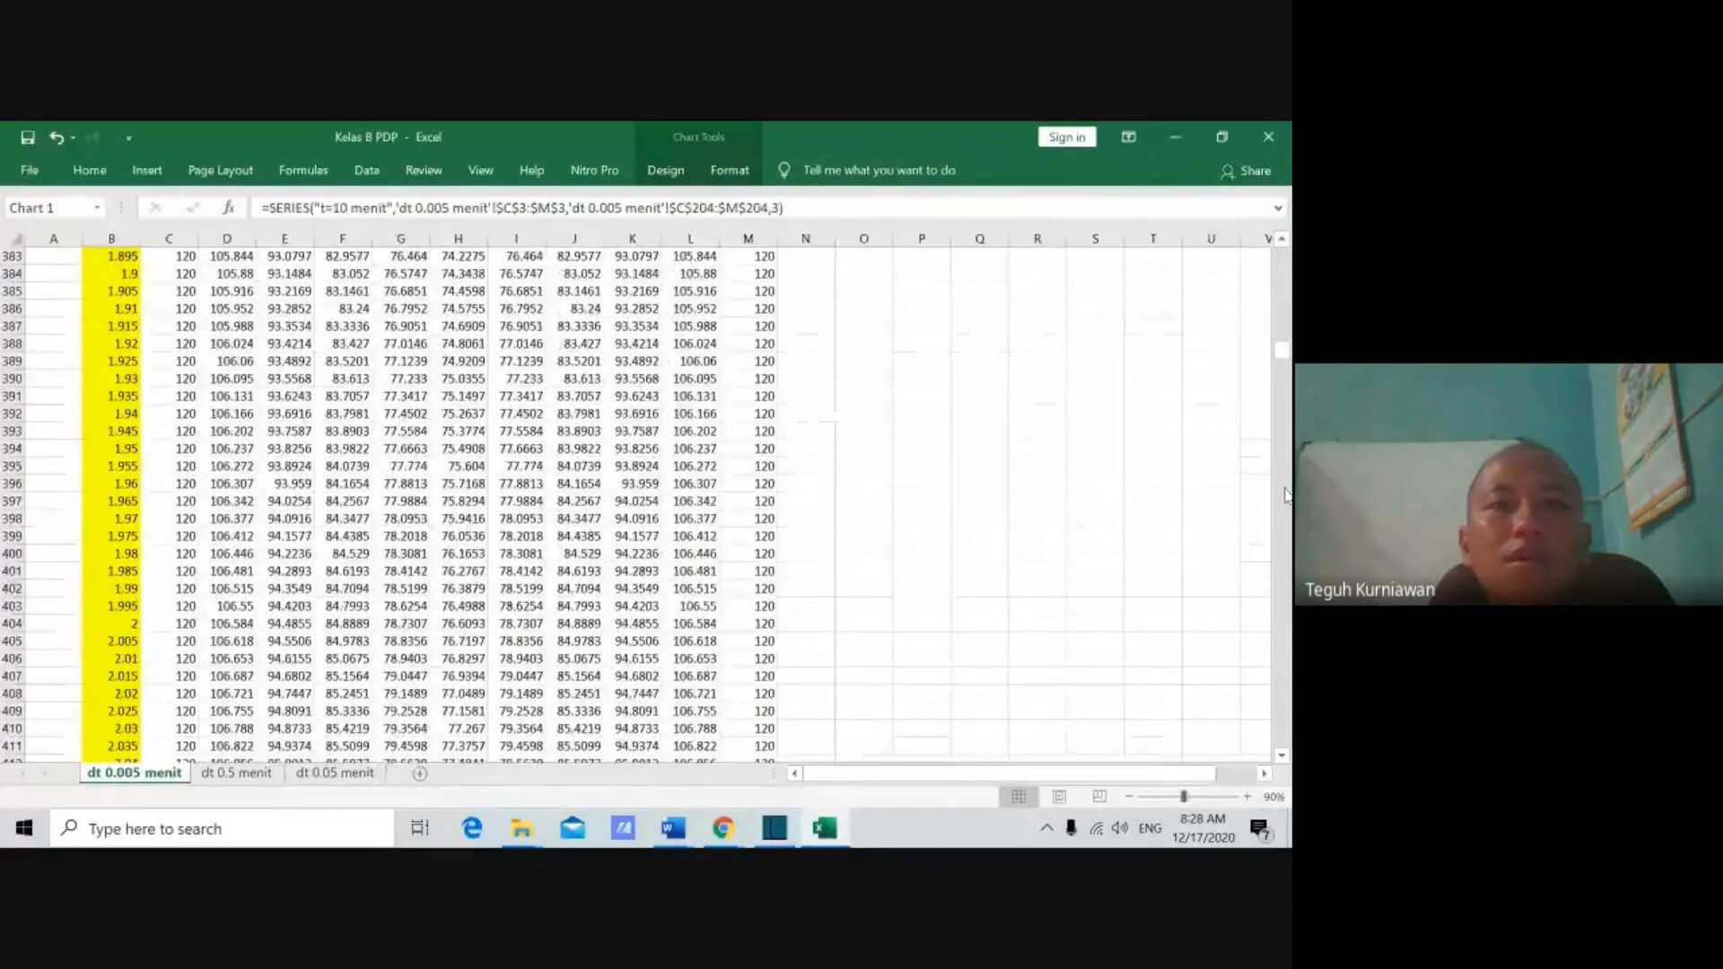
{"action": "scroll", "coordinate": [1281, 487], "scroll_direction": "up", "scroll_amount": 20}
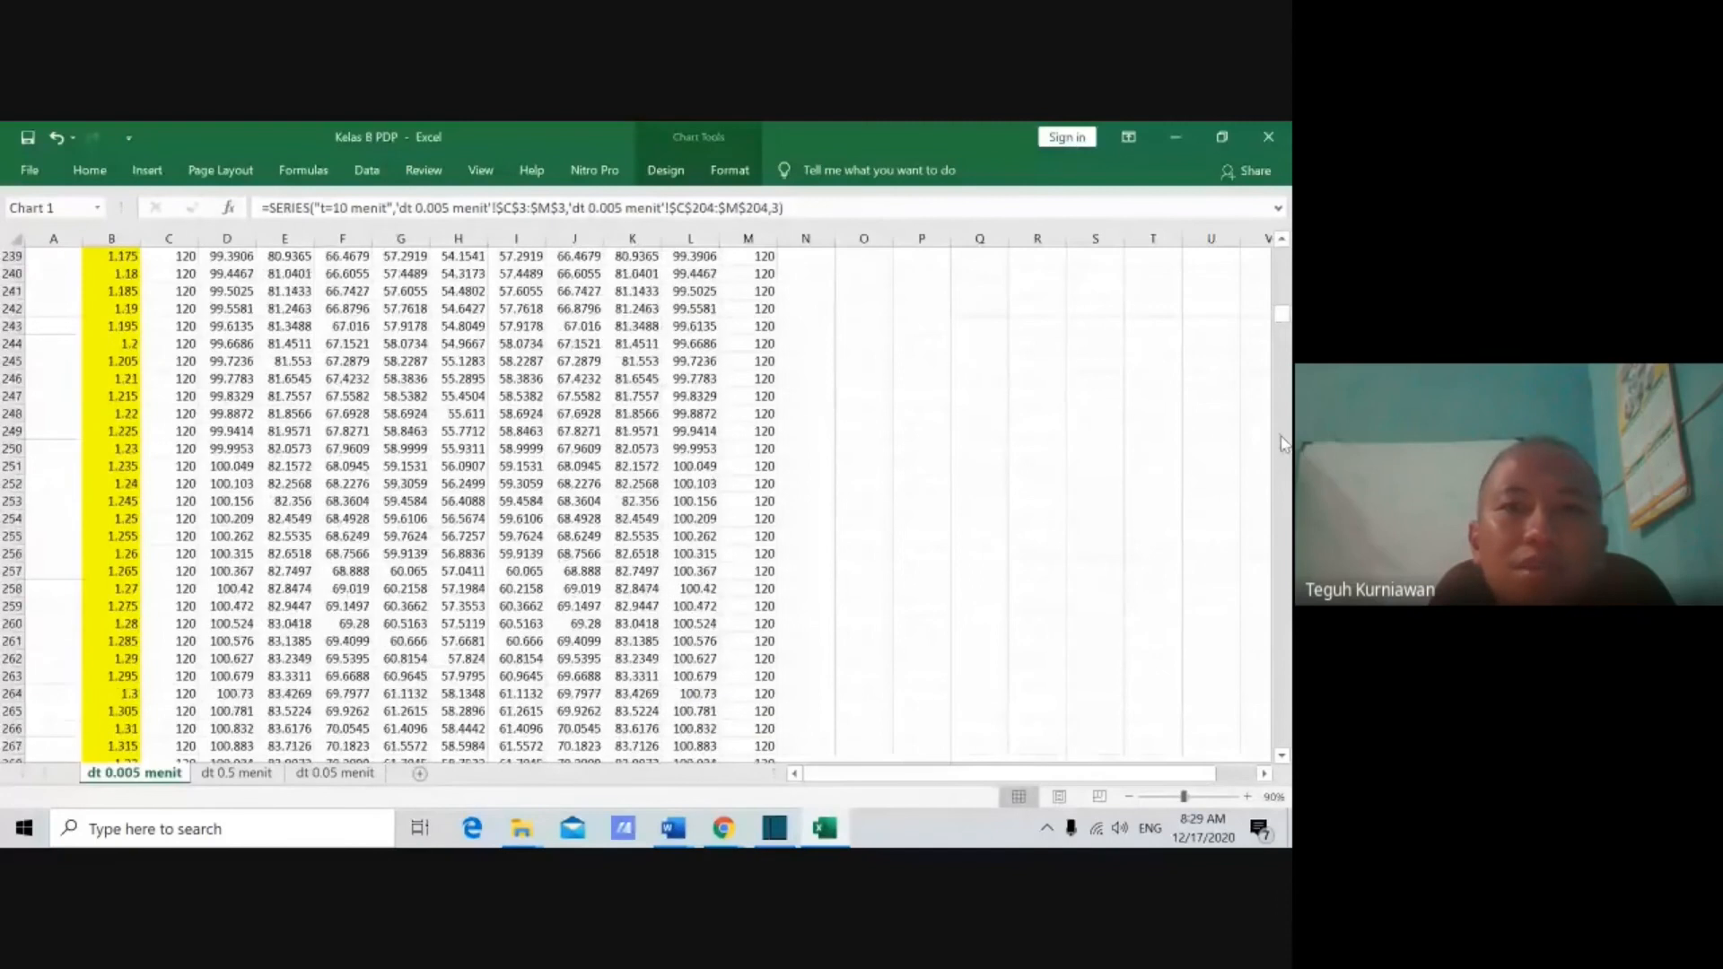
{"action": "scroll", "coordinate": [1290, 274], "scroll_direction": "up", "scroll_amount": 10}
{"action": "left_click_drag", "start_coordinate": [1287, 296], "coordinate": [1289, 253]}
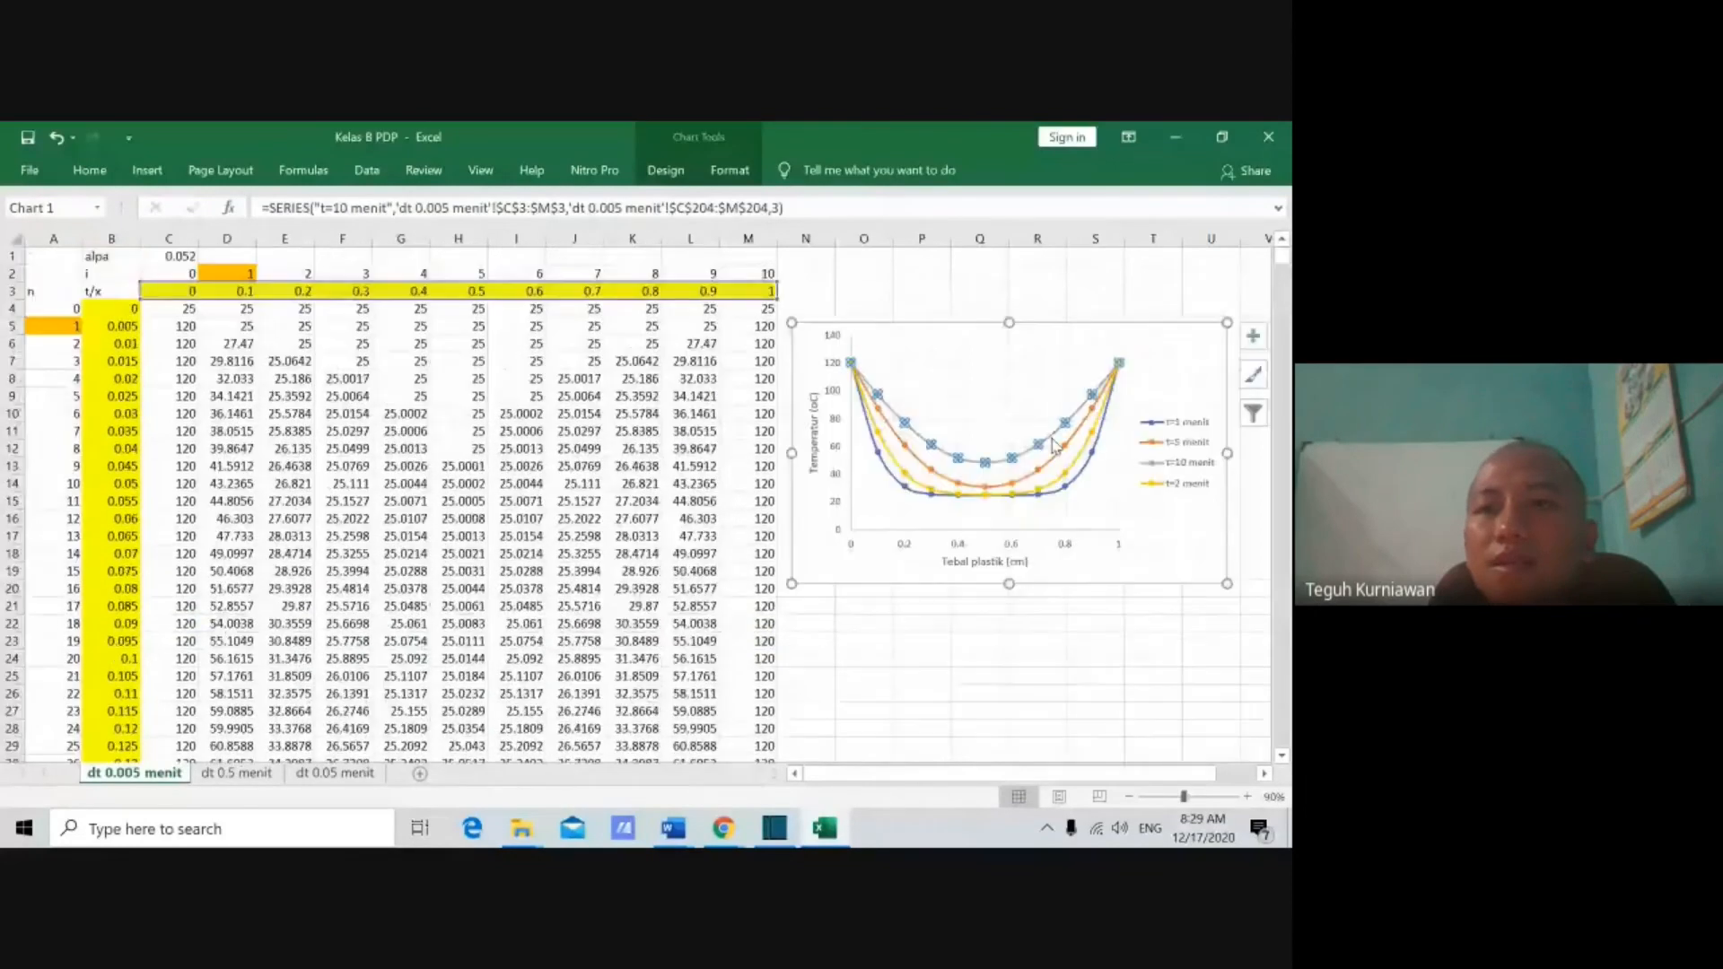
Step: Delete the t=1 menit and t=2 menit series from the temperature chart
{"action": "left_click", "coordinate": [919, 501]}
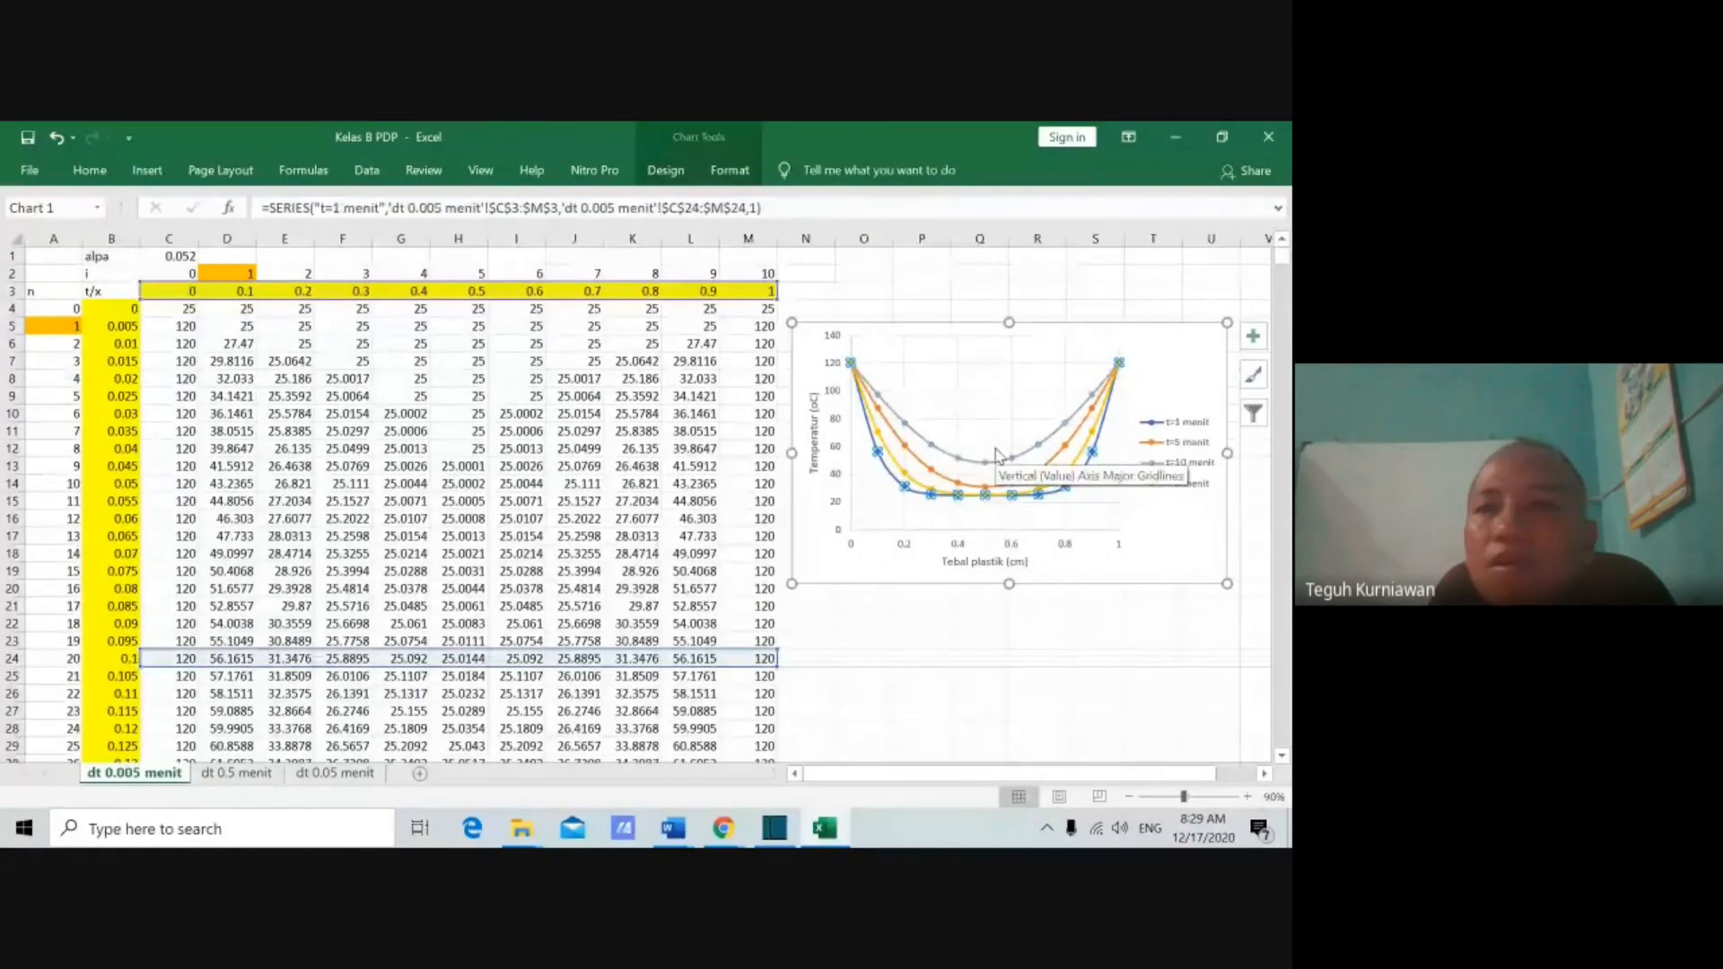
{"action": "key", "text": "Delete"}
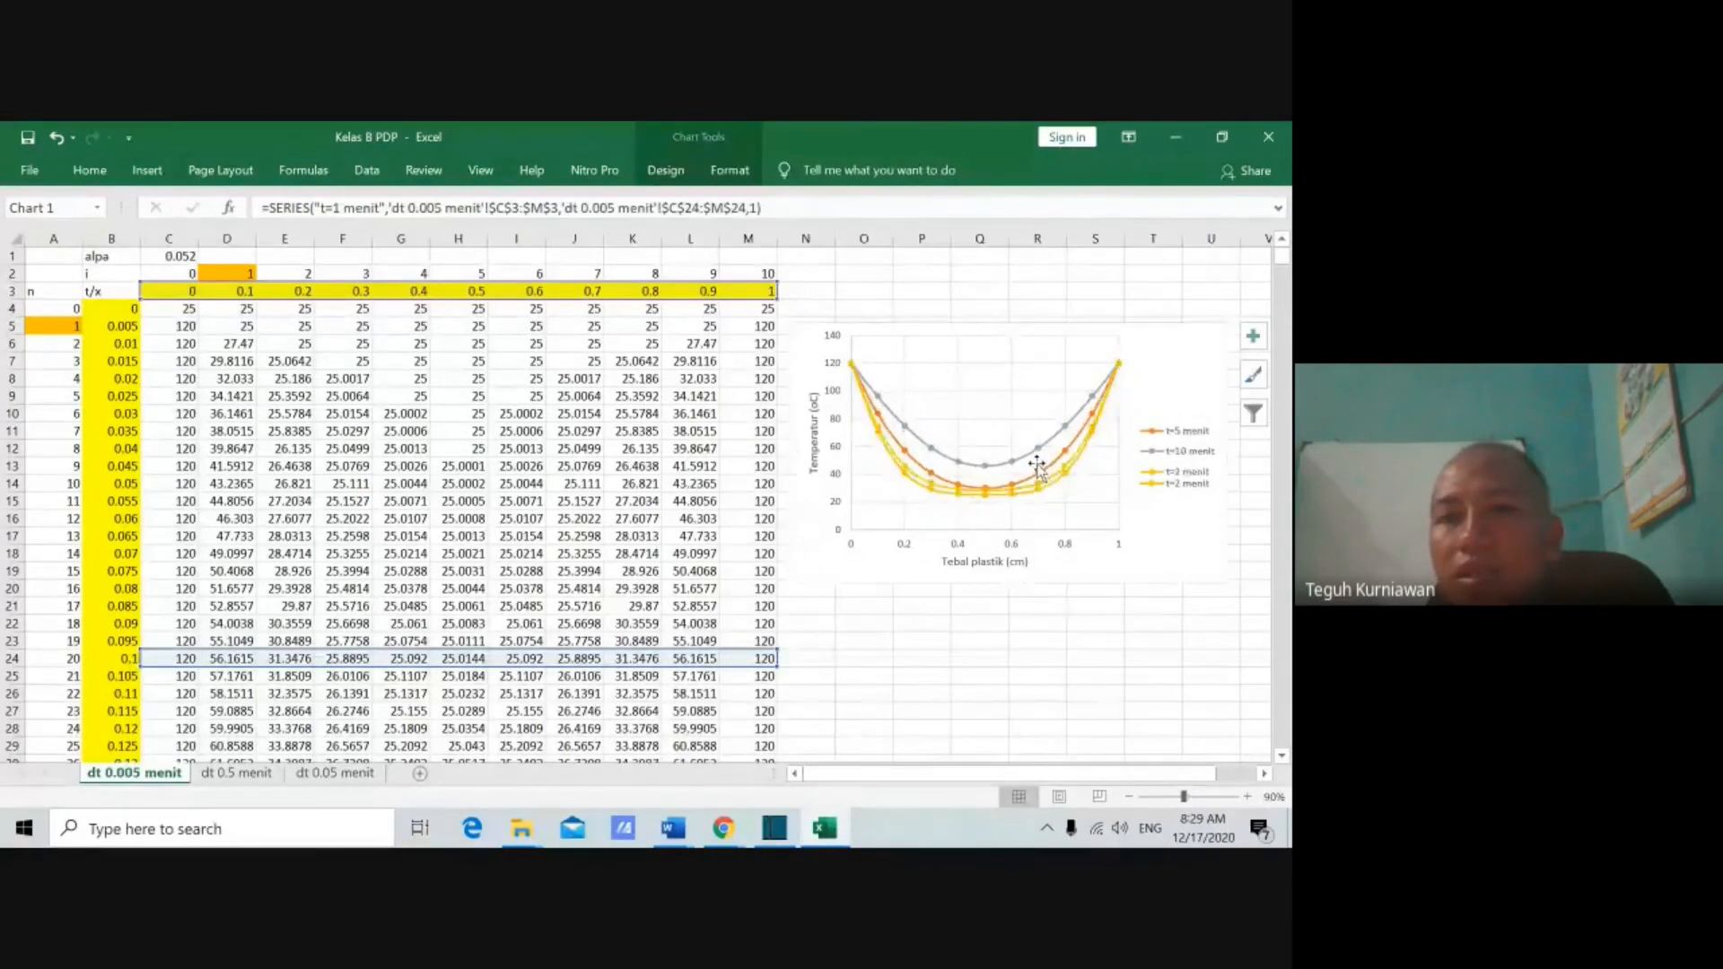
{"action": "left_click", "coordinate": [953, 496]}
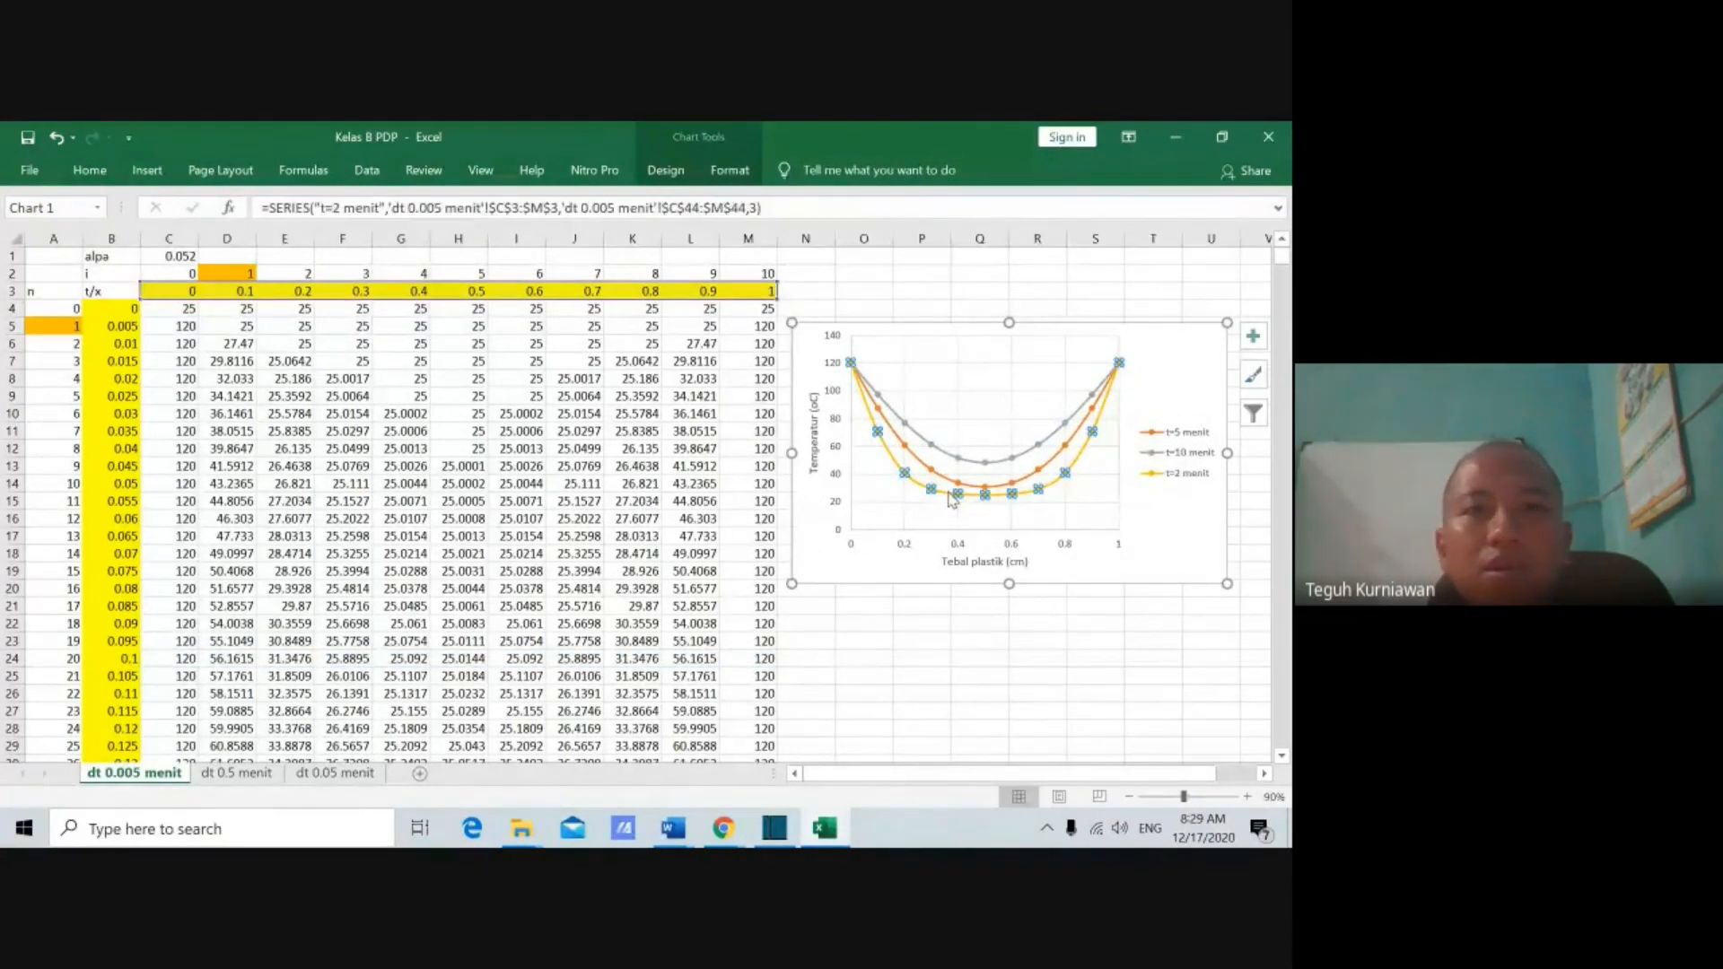
{"action": "scroll", "coordinate": [947, 492], "scroll_direction": "down", "scroll_amount": 2}
{"action": "scroll", "coordinate": [945, 491], "scroll_direction": "down", "scroll_amount": 3}
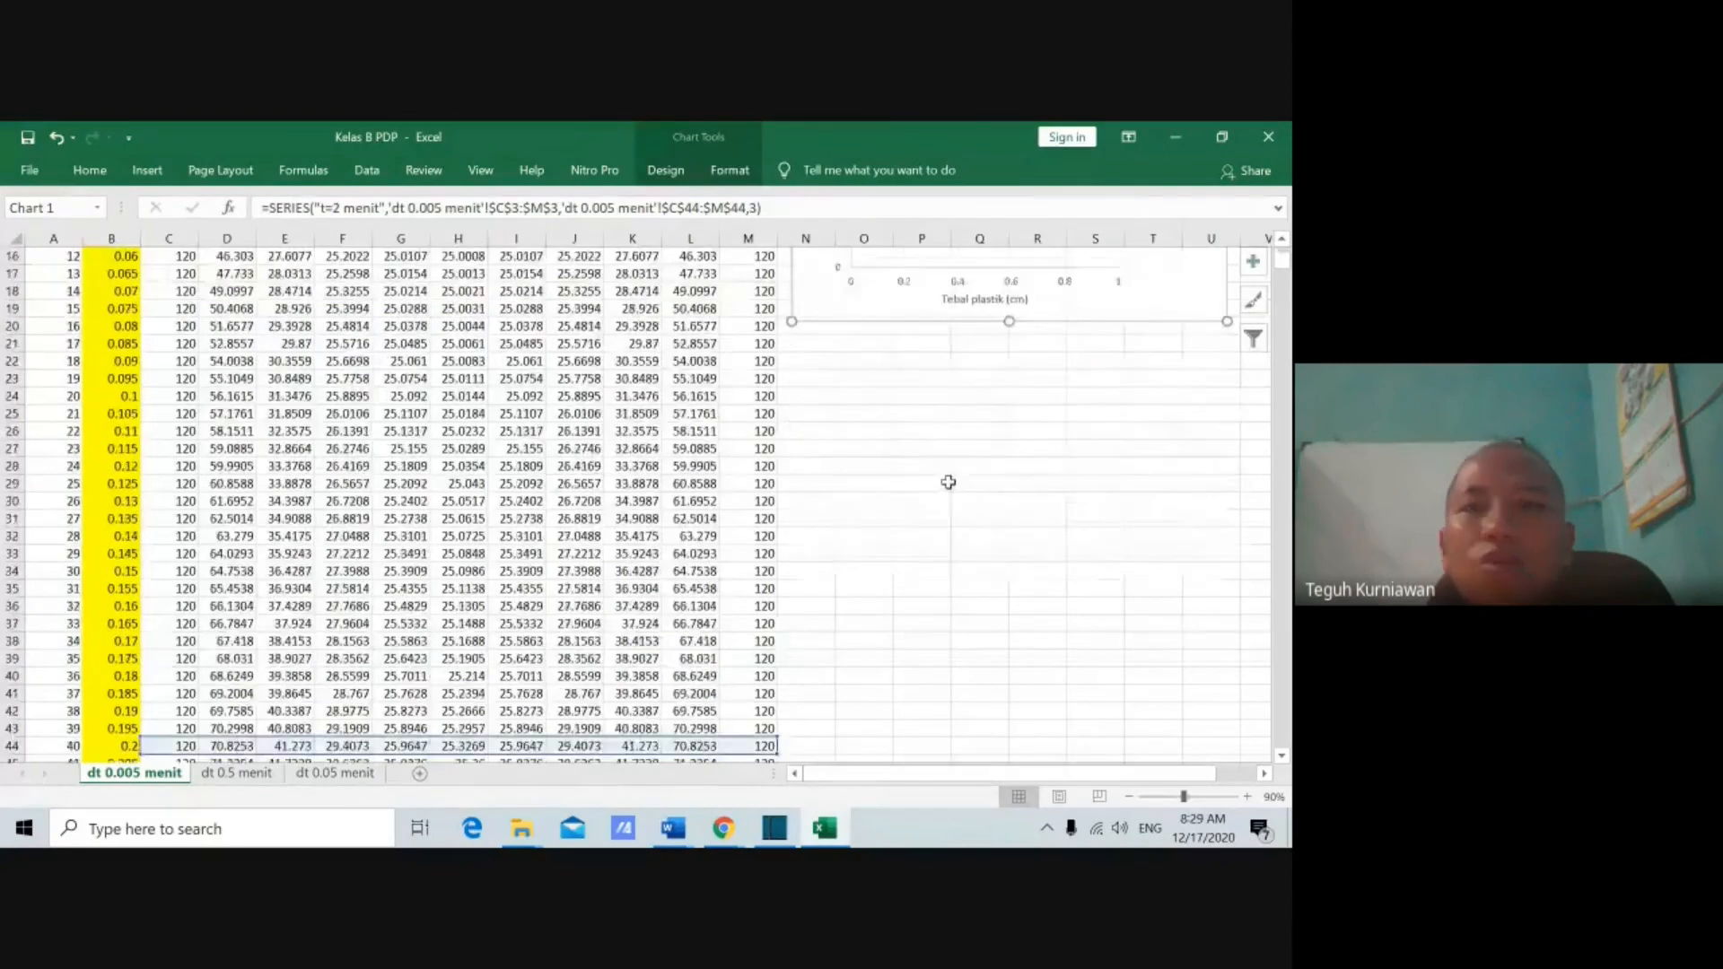
{"action": "scroll", "coordinate": [952, 486], "scroll_direction": "up", "scroll_amount": 5}
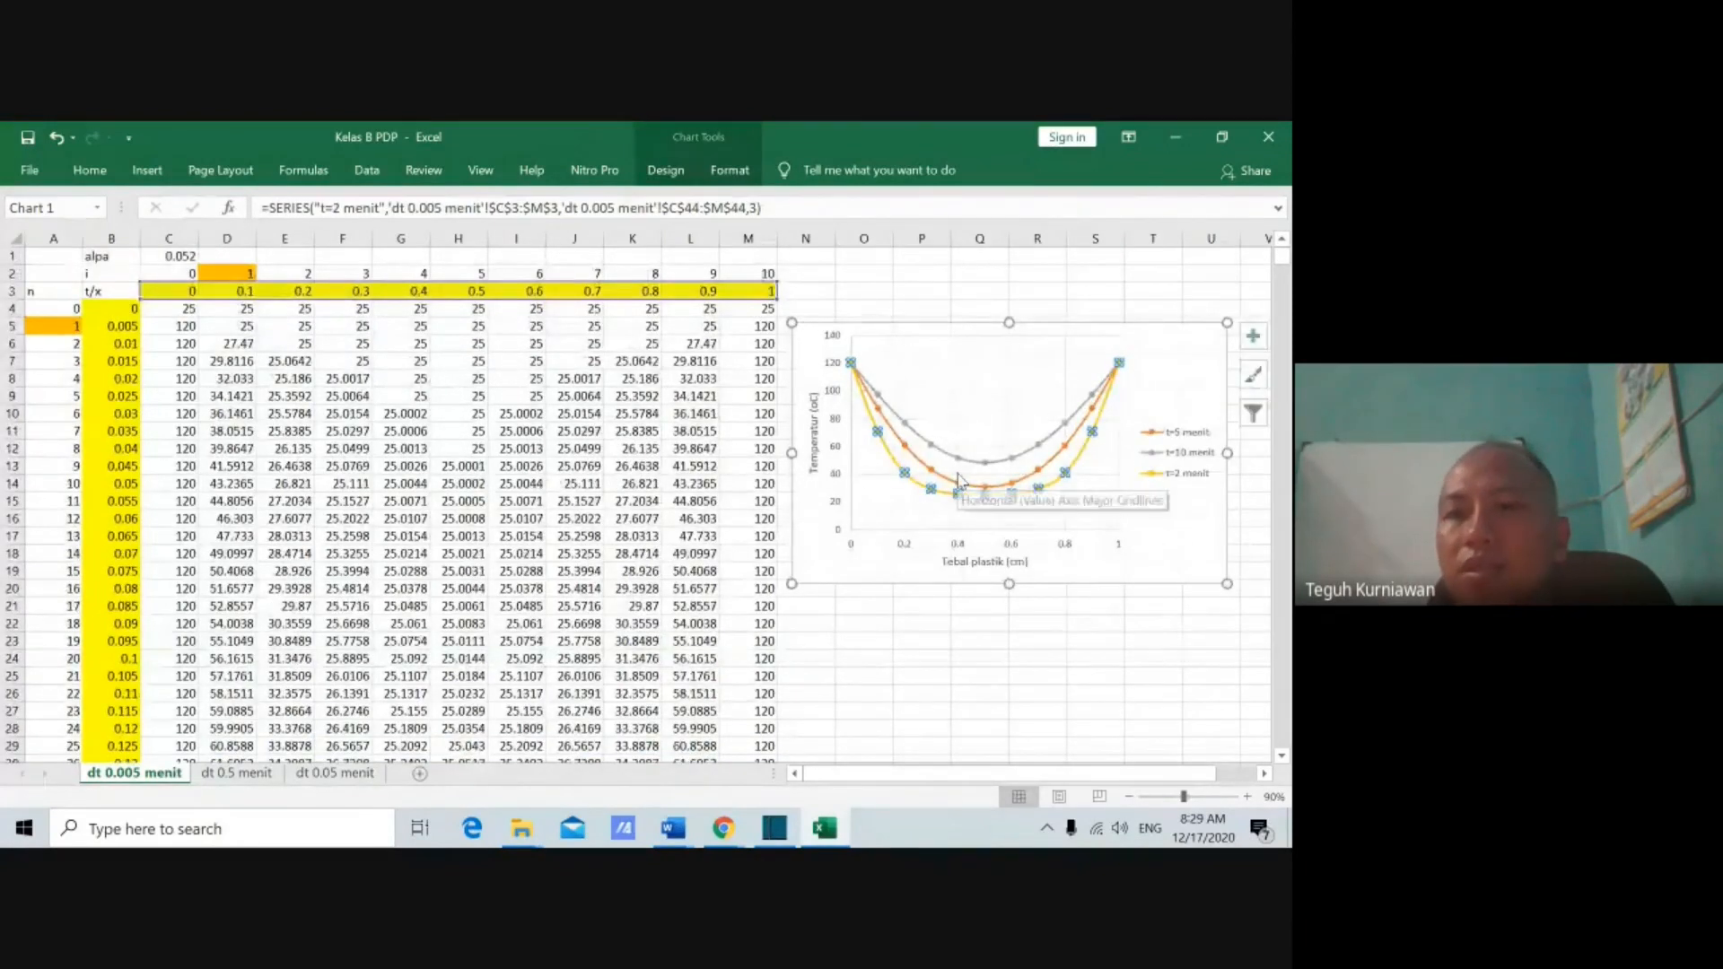
{"action": "key", "text": "Delete"}
Step: Check the source row of the t=5 menit series and delete that series from the chart
{"action": "left_click", "coordinate": [967, 488]}
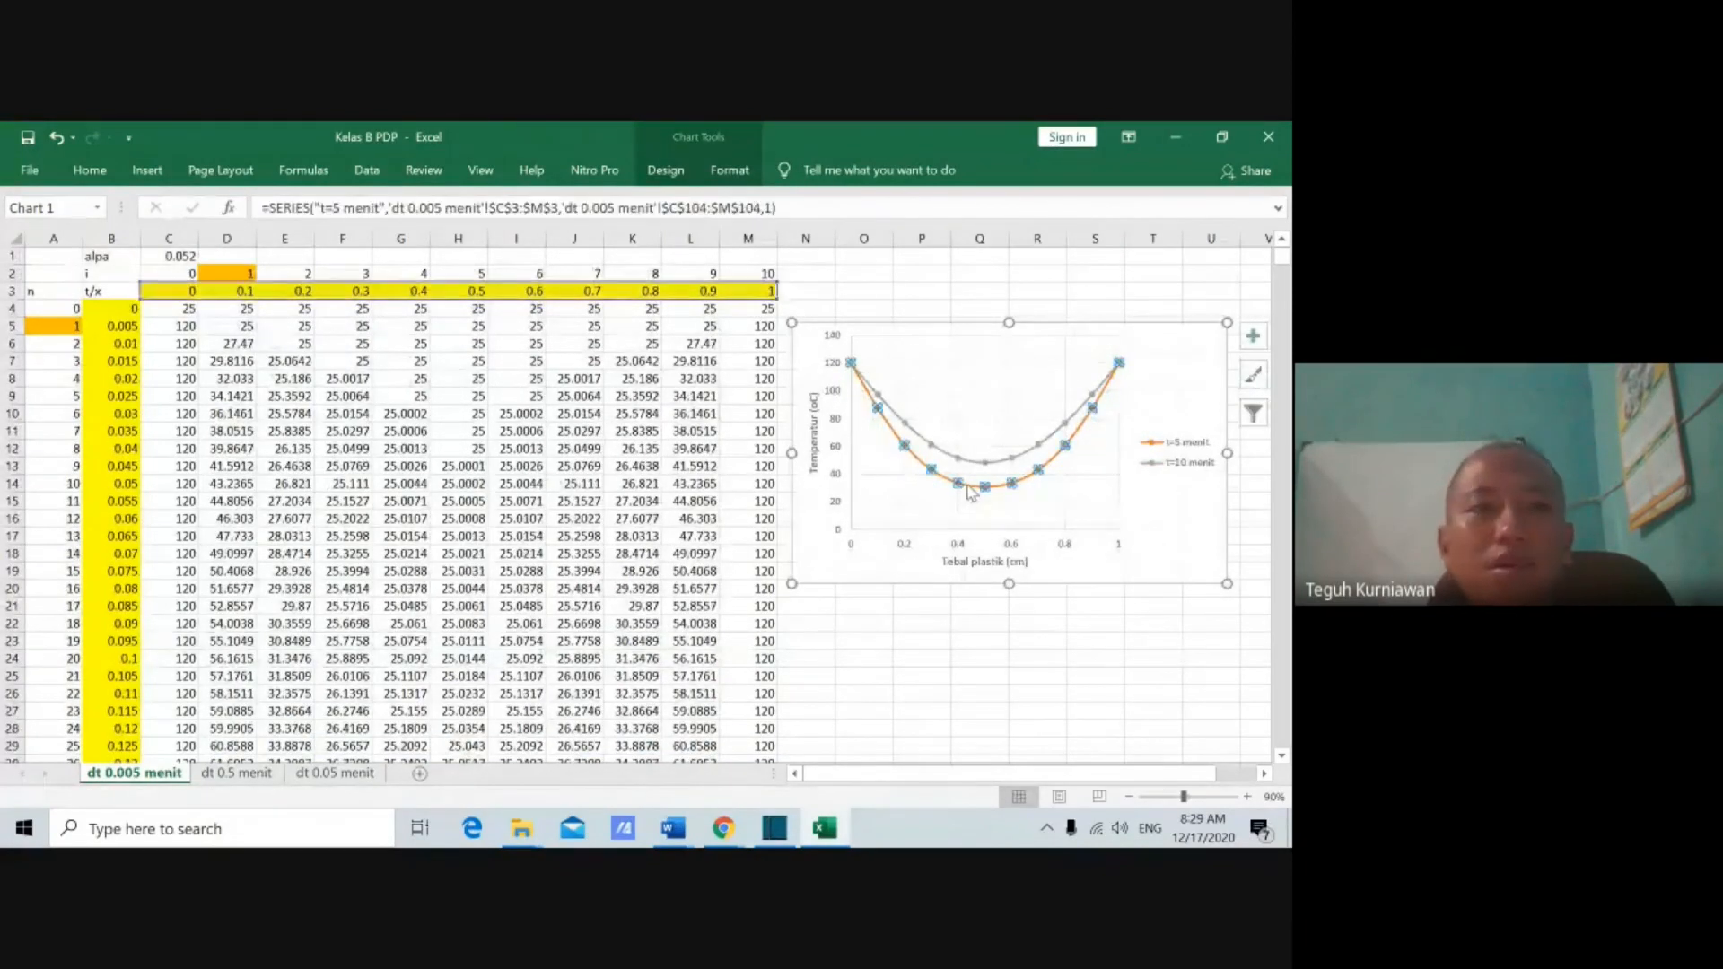
{"action": "scroll", "coordinate": [965, 485], "scroll_direction": "down", "scroll_amount": 15}
{"action": "scroll", "coordinate": [965, 484], "scroll_direction": "down", "scroll_amount": 18}
{"action": "scroll", "coordinate": [974, 472], "scroll_direction": "up", "scroll_amount": 12}
{"action": "scroll", "coordinate": [978, 464], "scroll_direction": "up", "scroll_amount": 13}
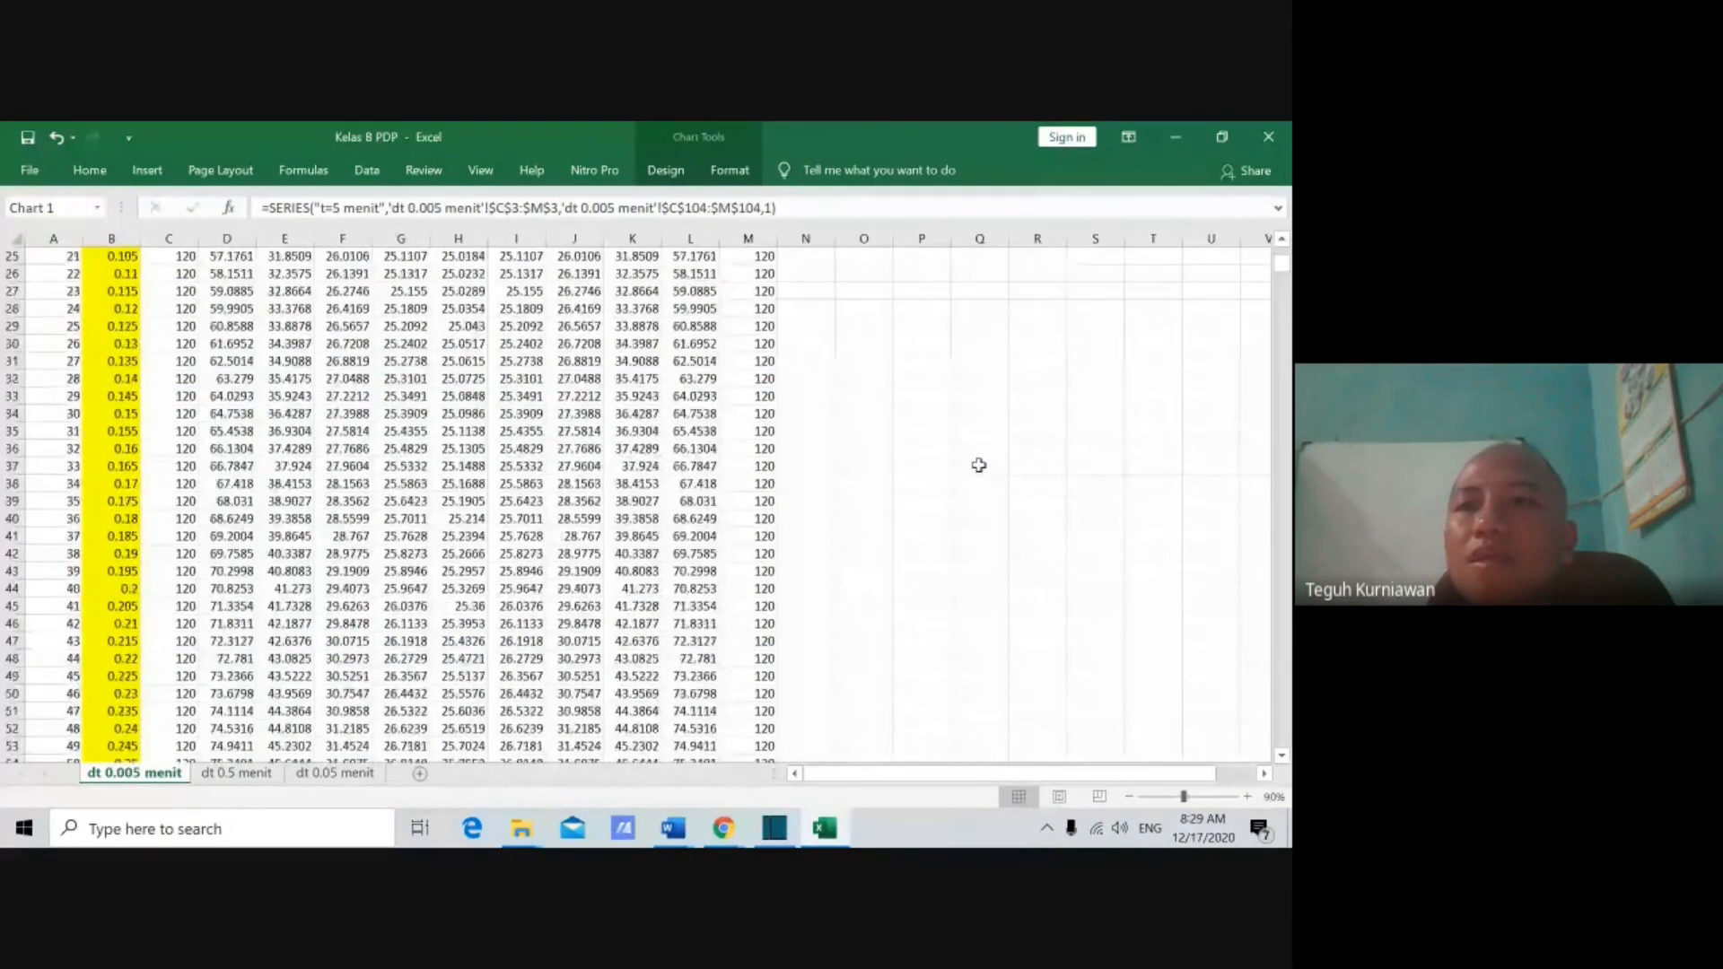
{"action": "scroll", "coordinate": [978, 465], "scroll_direction": "up", "scroll_amount": 7}
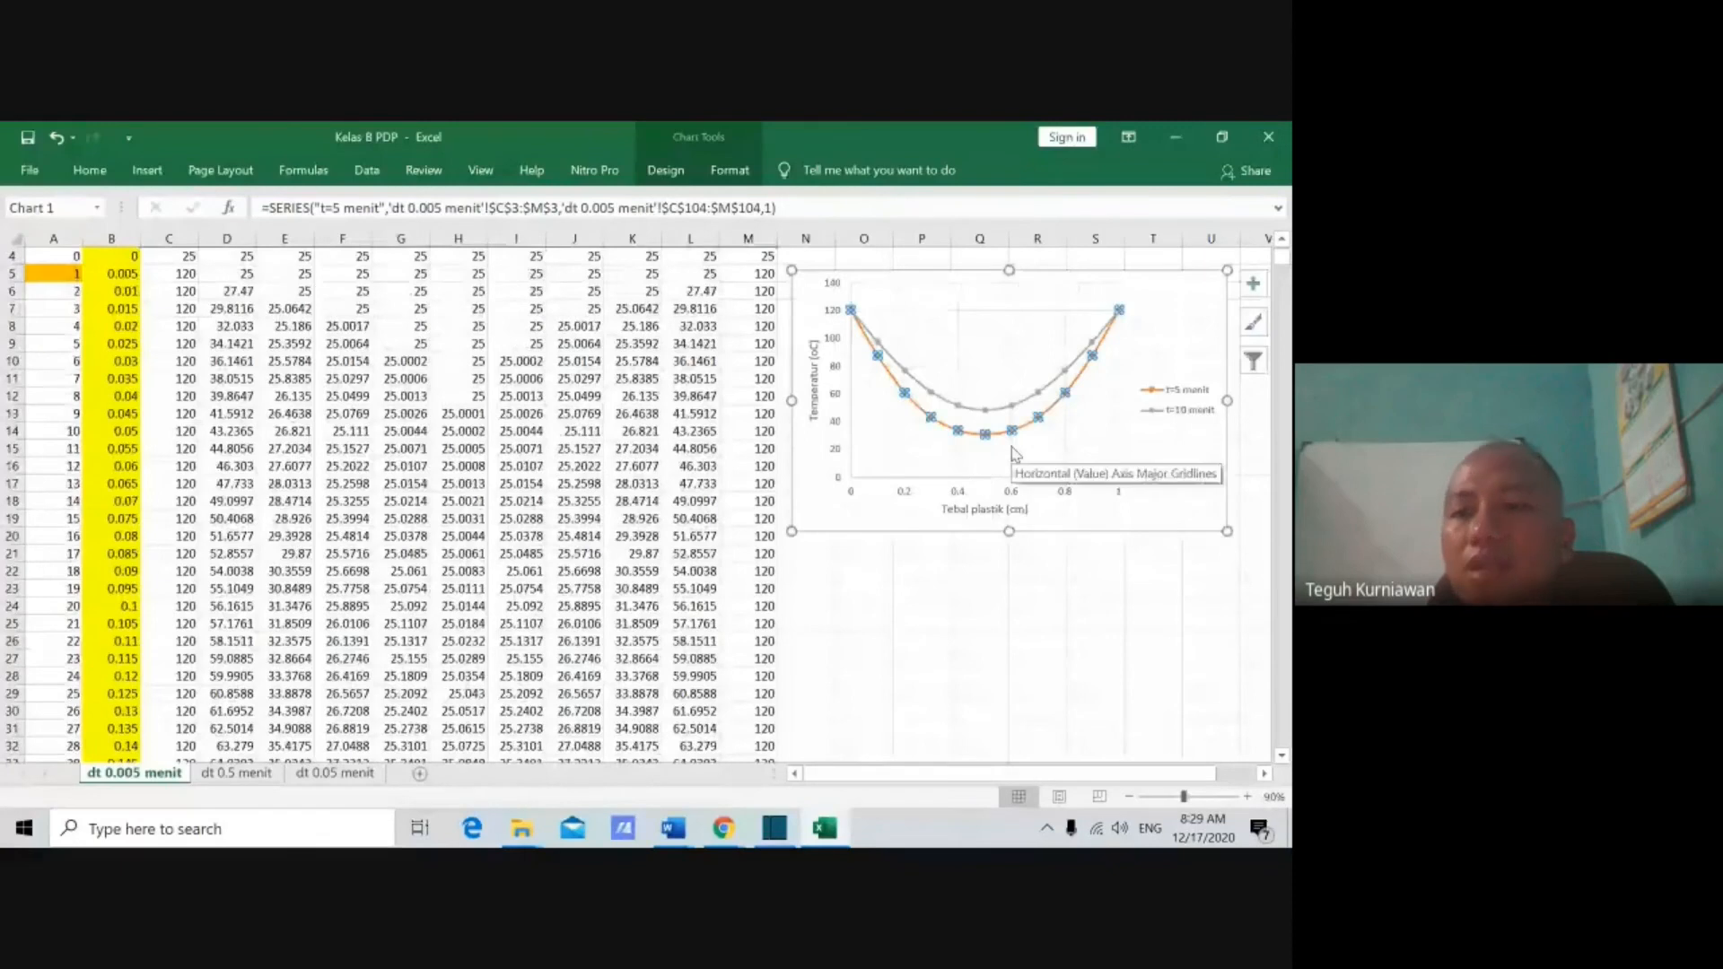
{"action": "key", "text": "Delete"}
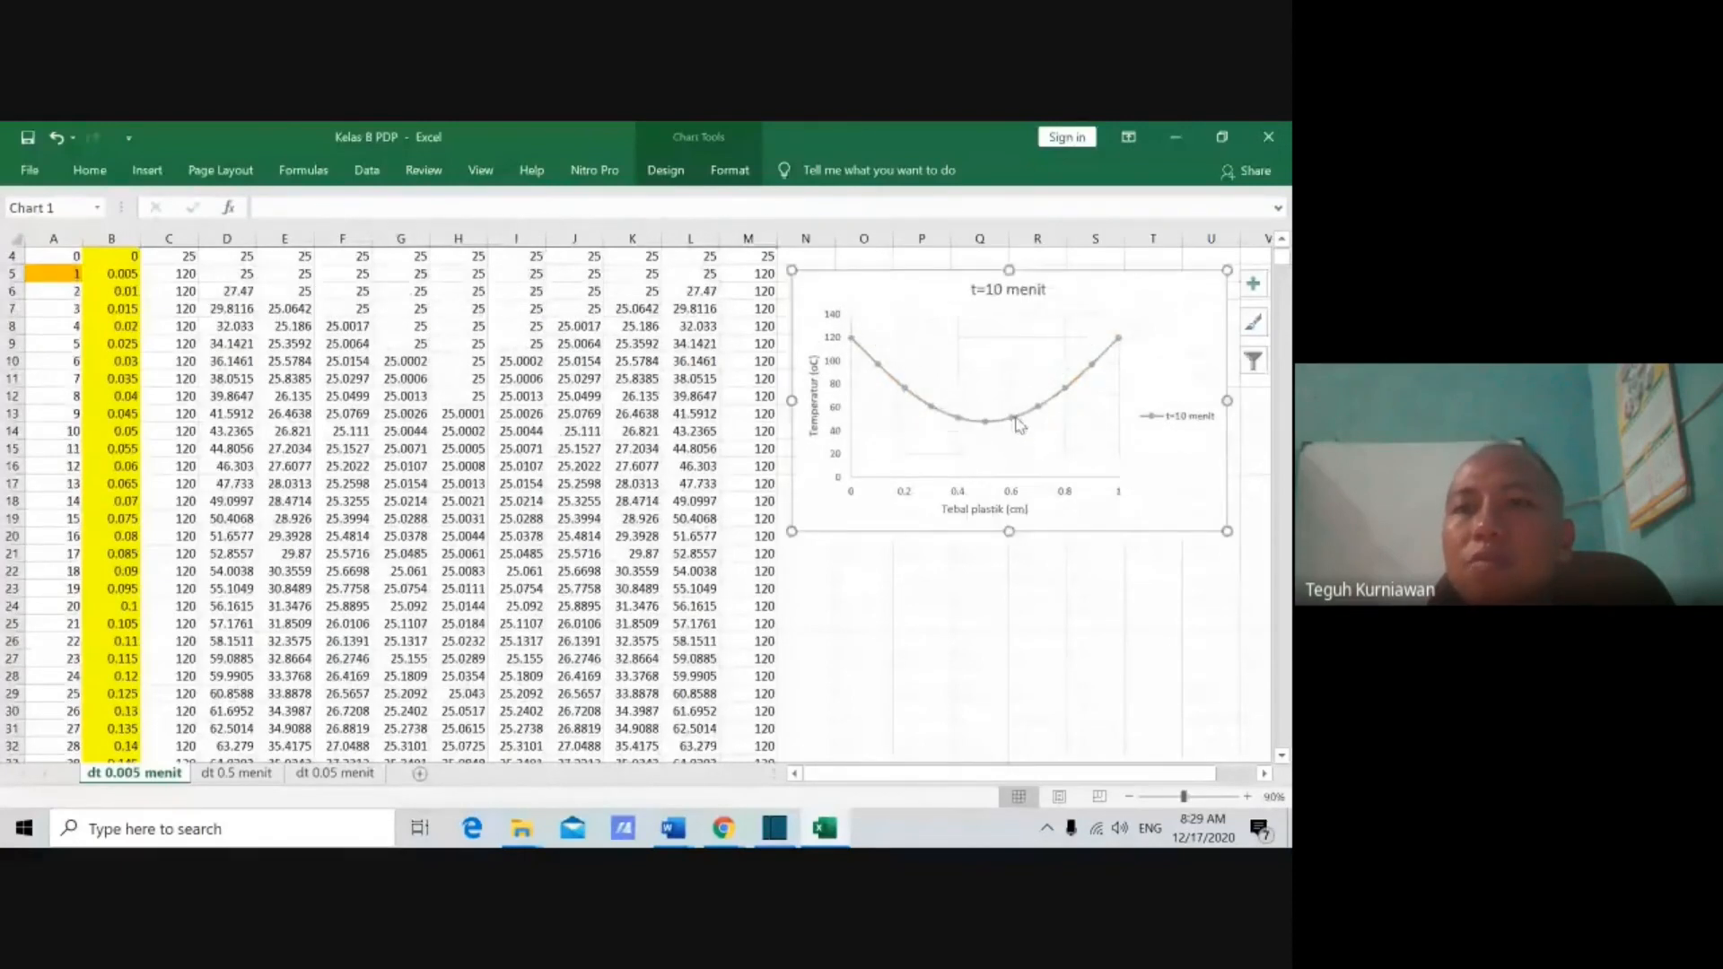
Step: Check which time in column B the remaining t=10 menit curve plots from row 204
{"action": "left_click", "coordinate": [1018, 425]}
{"action": "scroll", "coordinate": [617, 487], "scroll_direction": "down", "scroll_amount": 7}
{"action": "scroll", "coordinate": [617, 488], "scroll_direction": "down", "scroll_amount": 20}
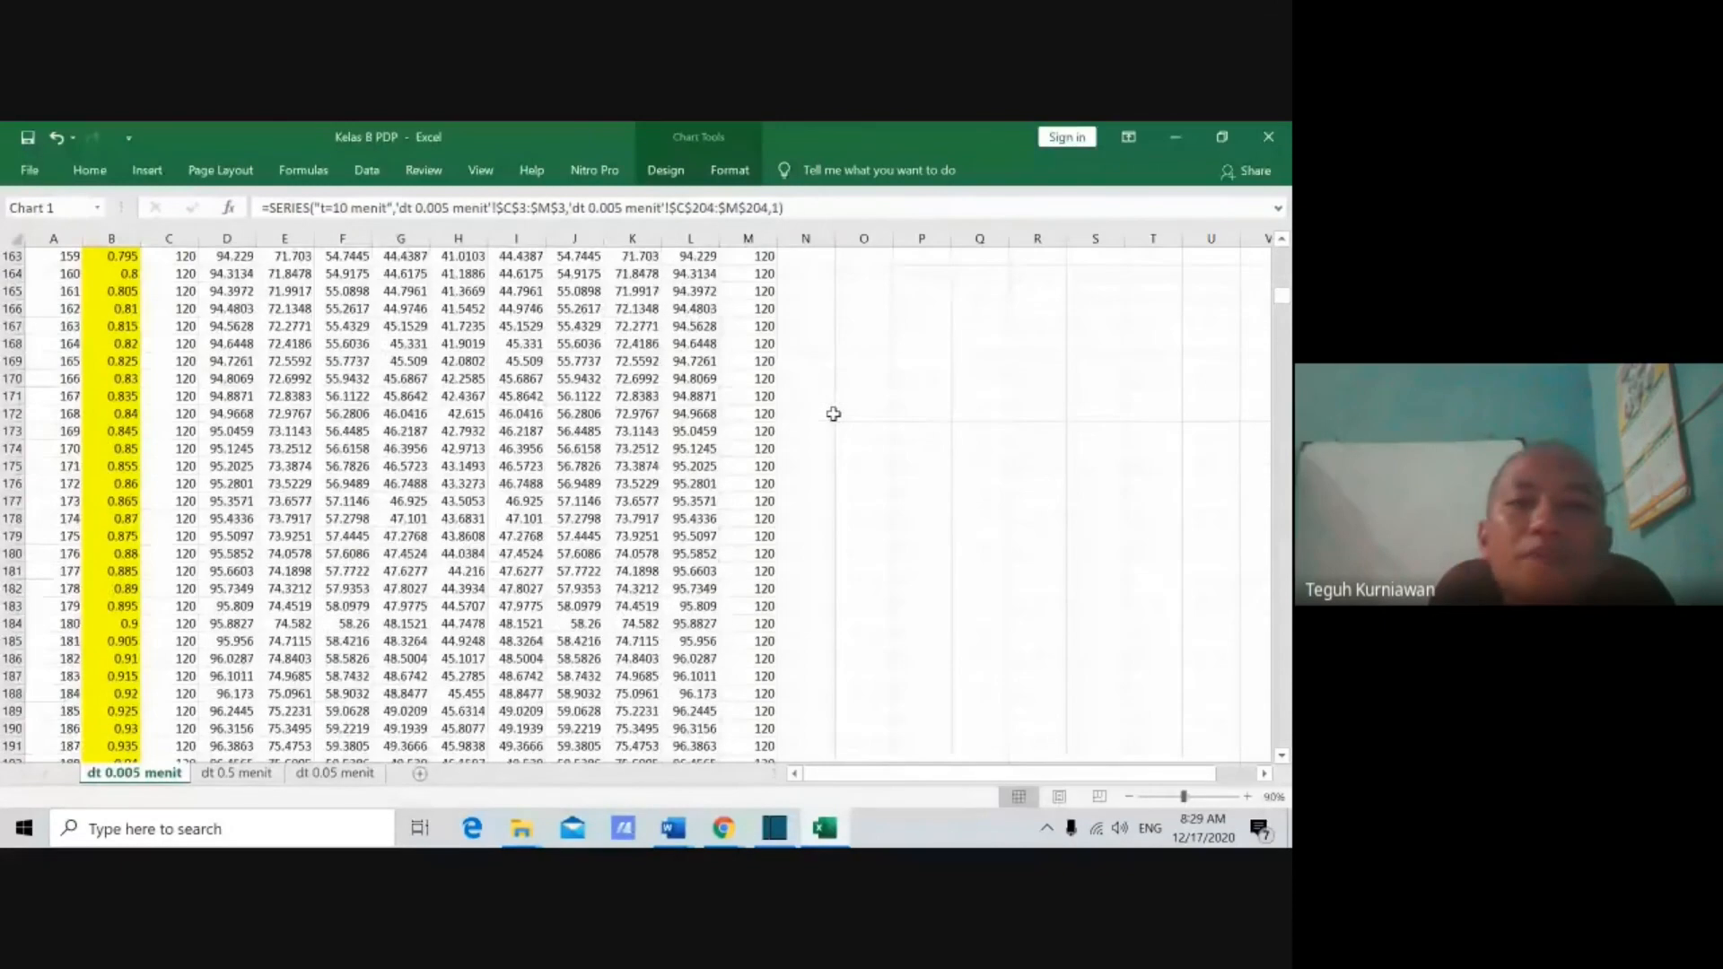
{"action": "scroll", "coordinate": [834, 414], "scroll_direction": "down", "scroll_amount": 8}
{"action": "scroll", "coordinate": [836, 414], "scroll_direction": "up", "scroll_amount": 8}
{"action": "scroll", "coordinate": [768, 456], "scroll_direction": "down", "scroll_amount": 8}
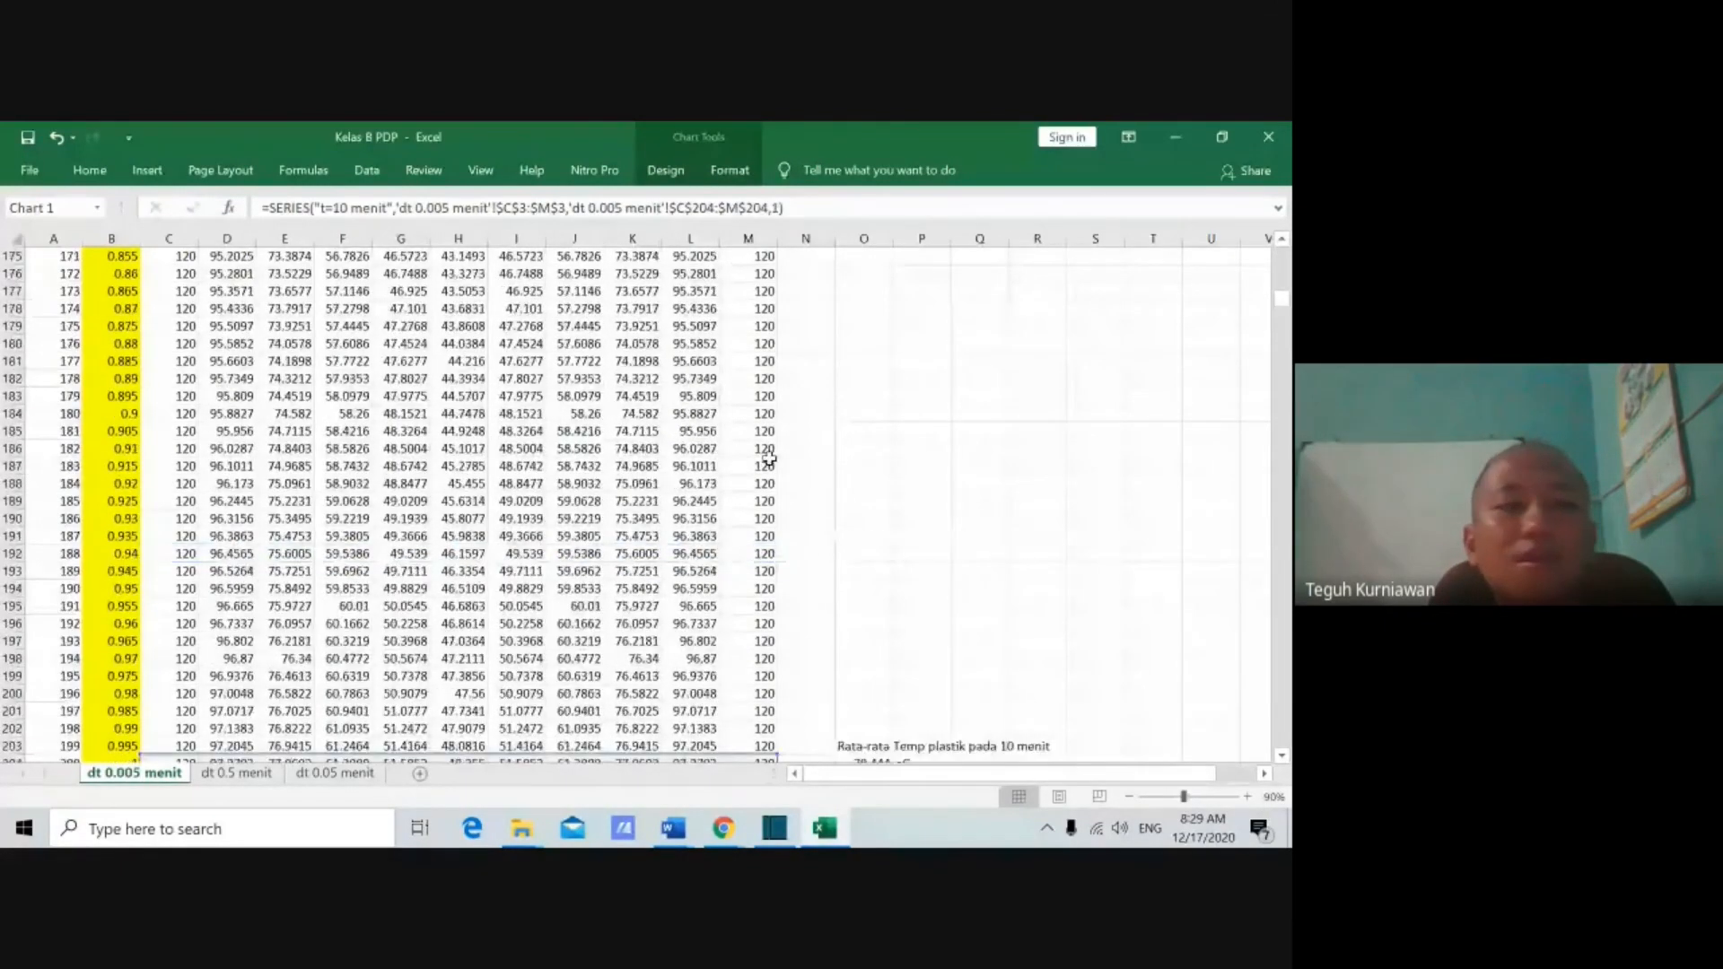
{"action": "scroll", "coordinate": [895, 385], "scroll_direction": "up", "scroll_amount": 20}
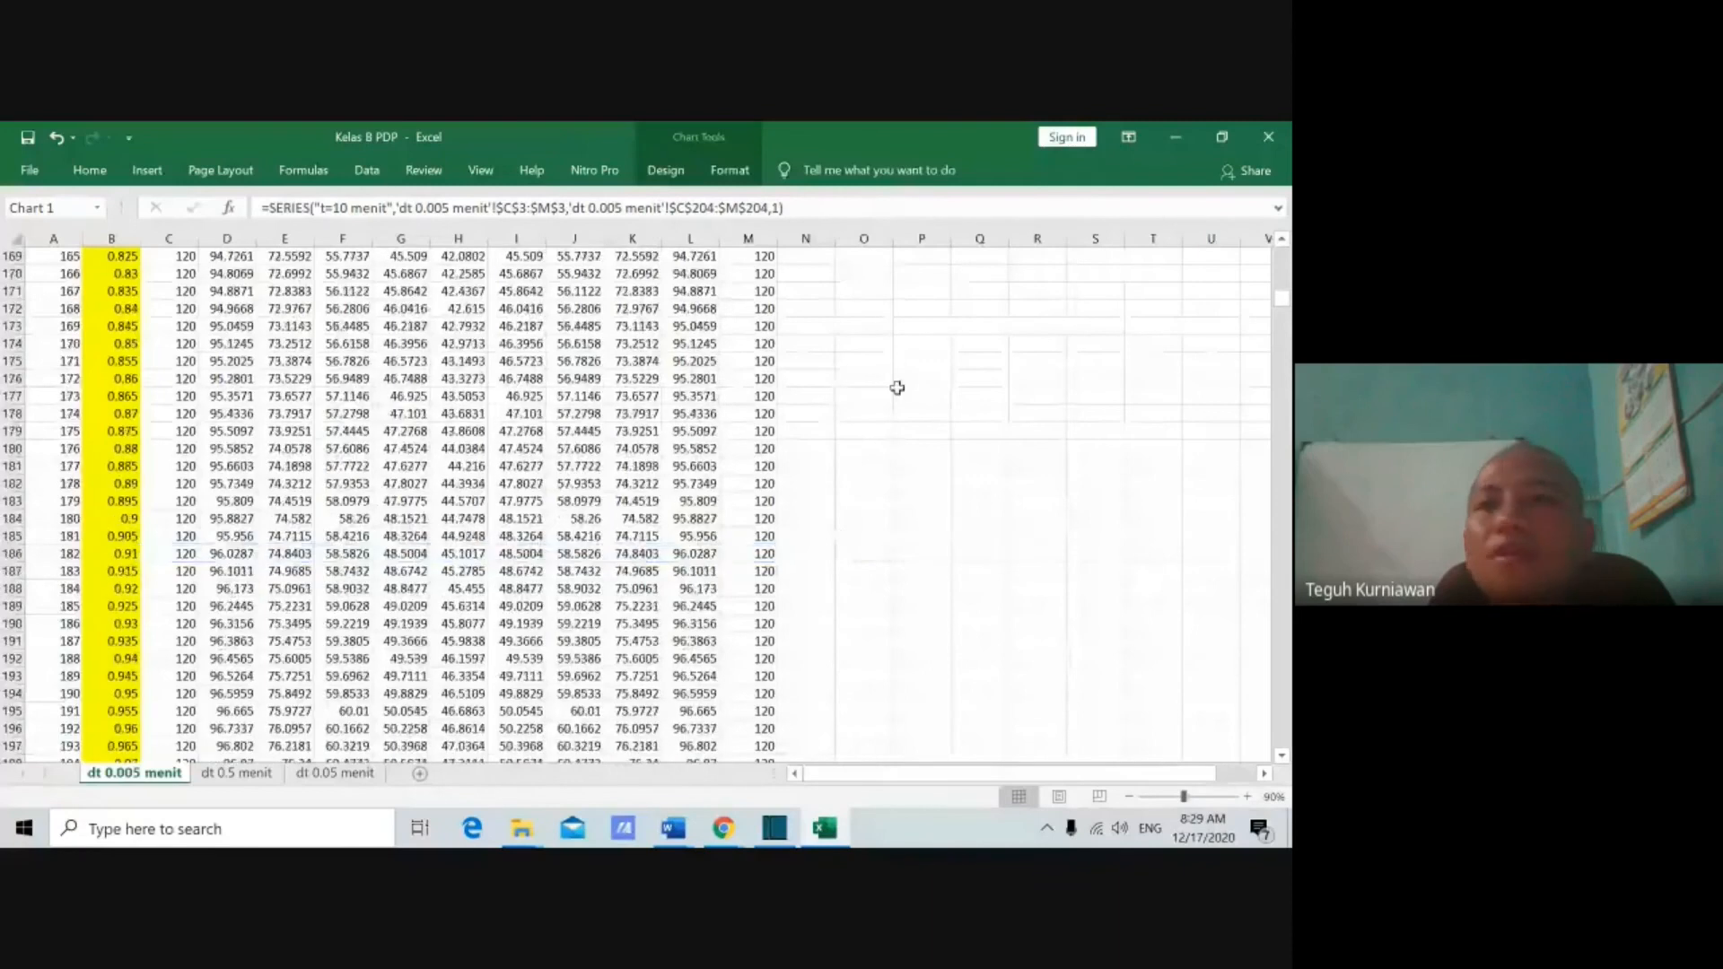
{"action": "scroll", "coordinate": [1094, 352], "scroll_direction": "up", "scroll_amount": 20}
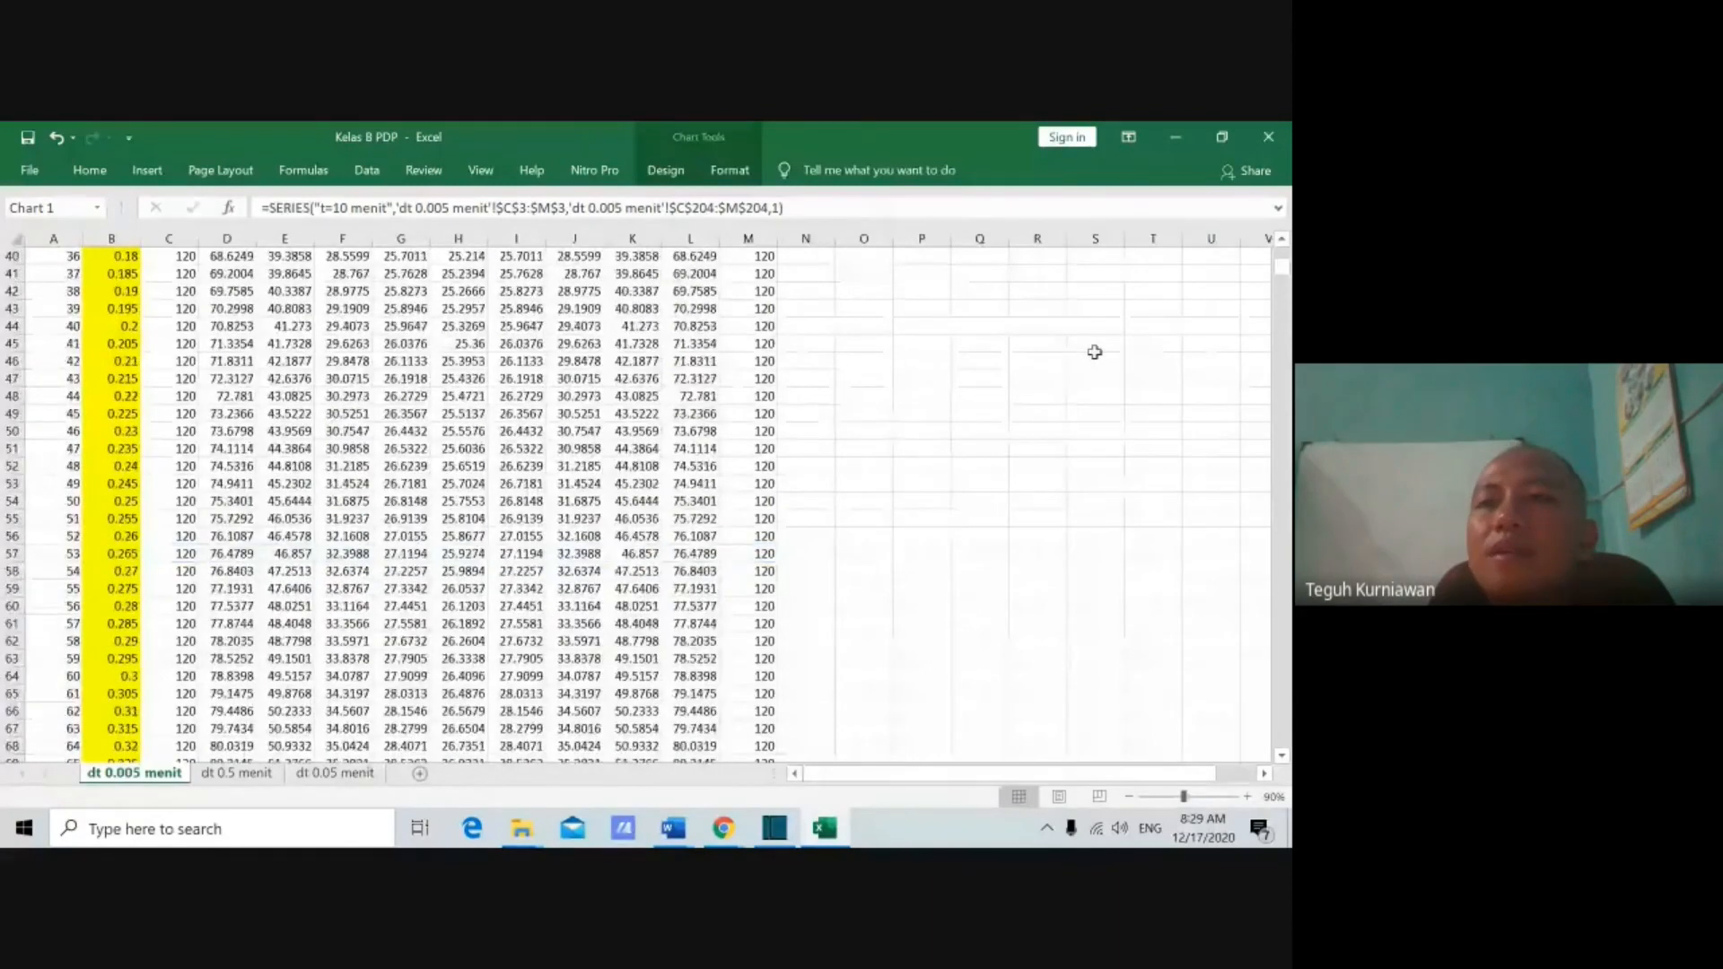
Step: Rename the chart's t=10 menit series as "t=1 menit" in its data source
{"action": "left_click", "coordinate": [1041, 346]}
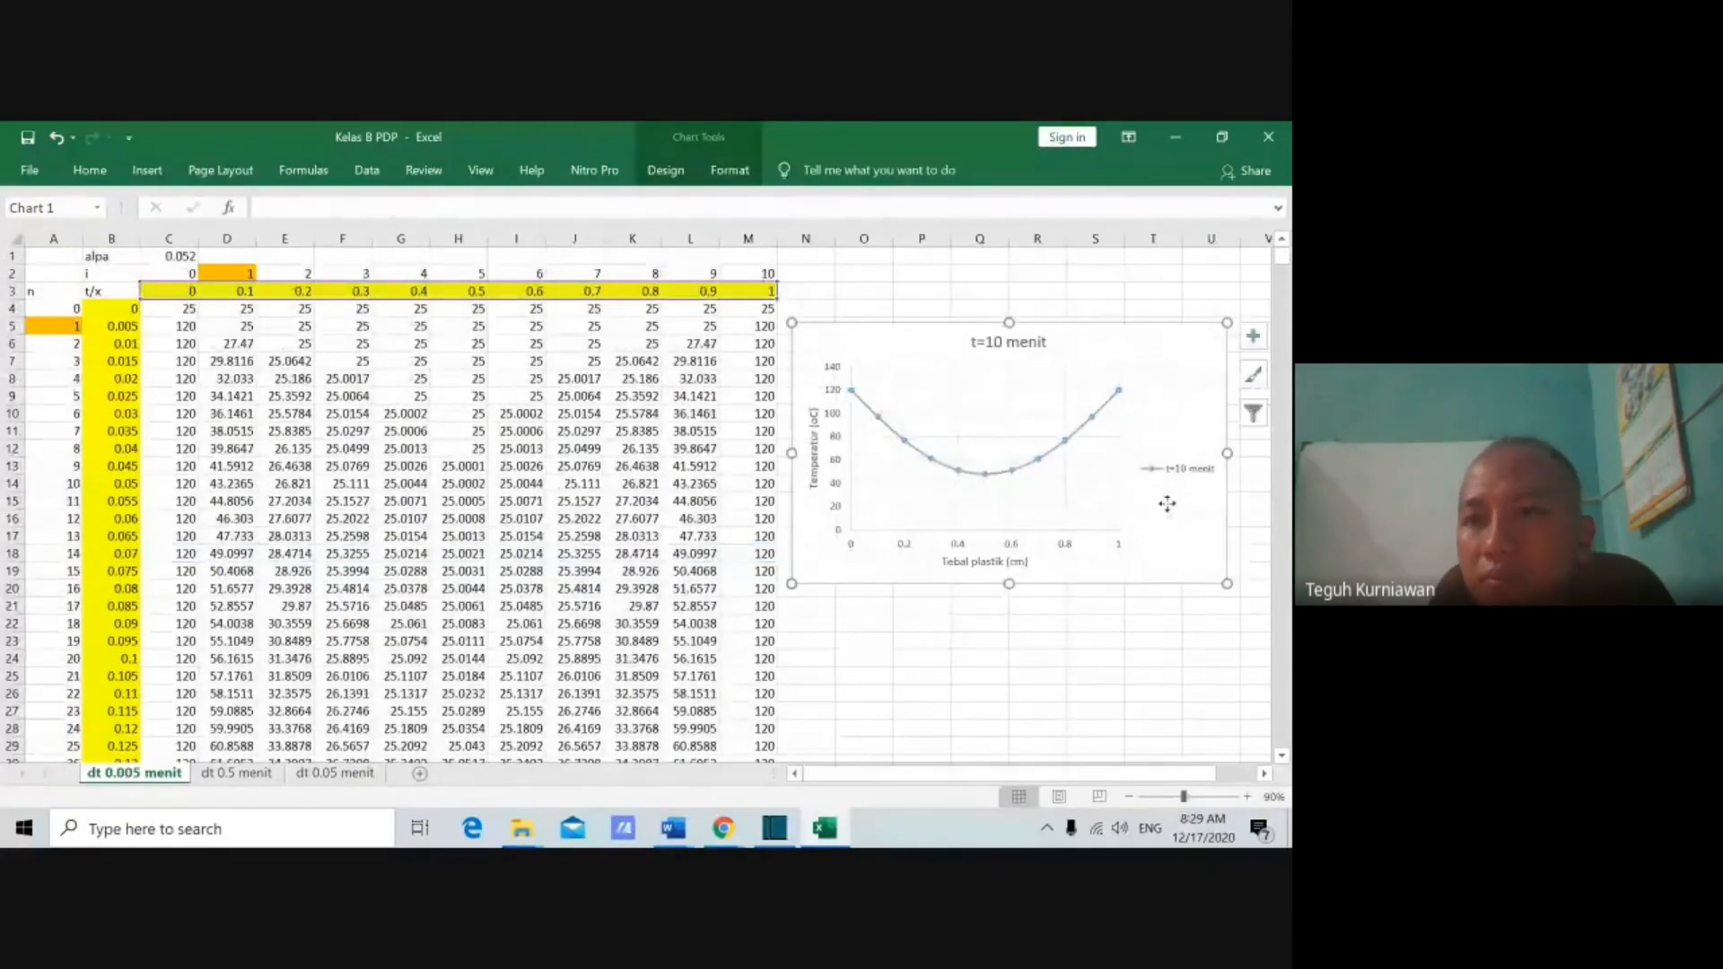
{"action": "right_click", "coordinate": [1004, 341]}
{"action": "left_click", "coordinate": [1111, 561]}
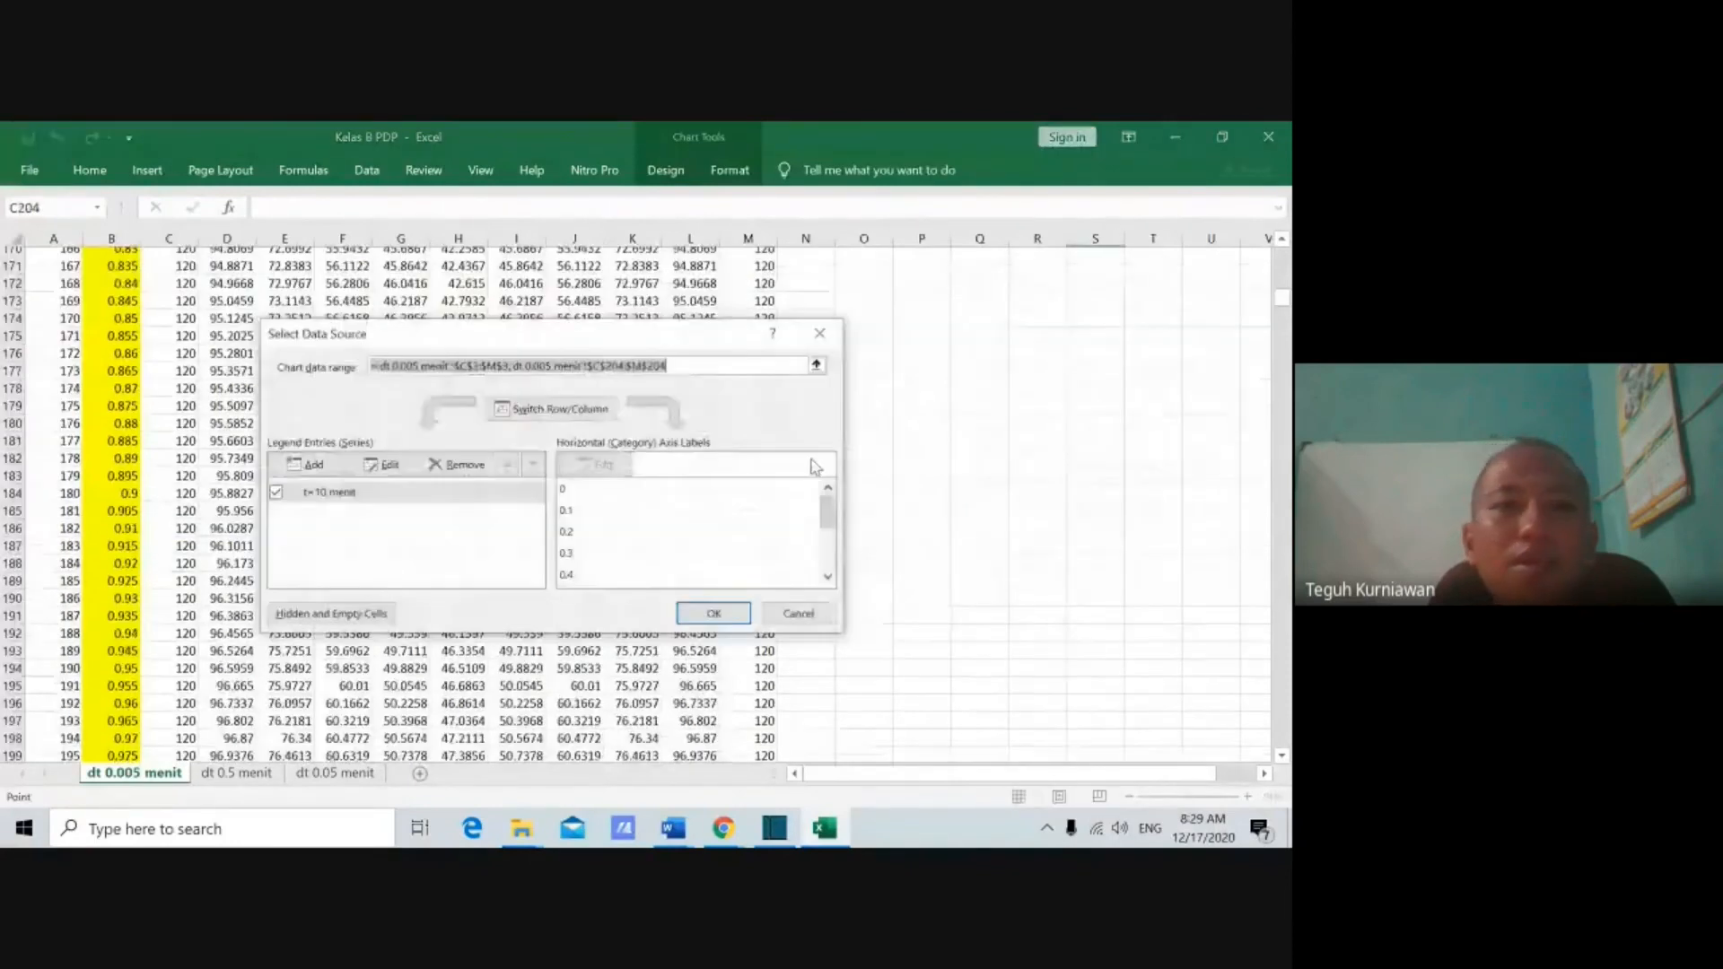
{"action": "left_click", "coordinate": [343, 506]}
{"action": "left_click", "coordinate": [383, 464]}
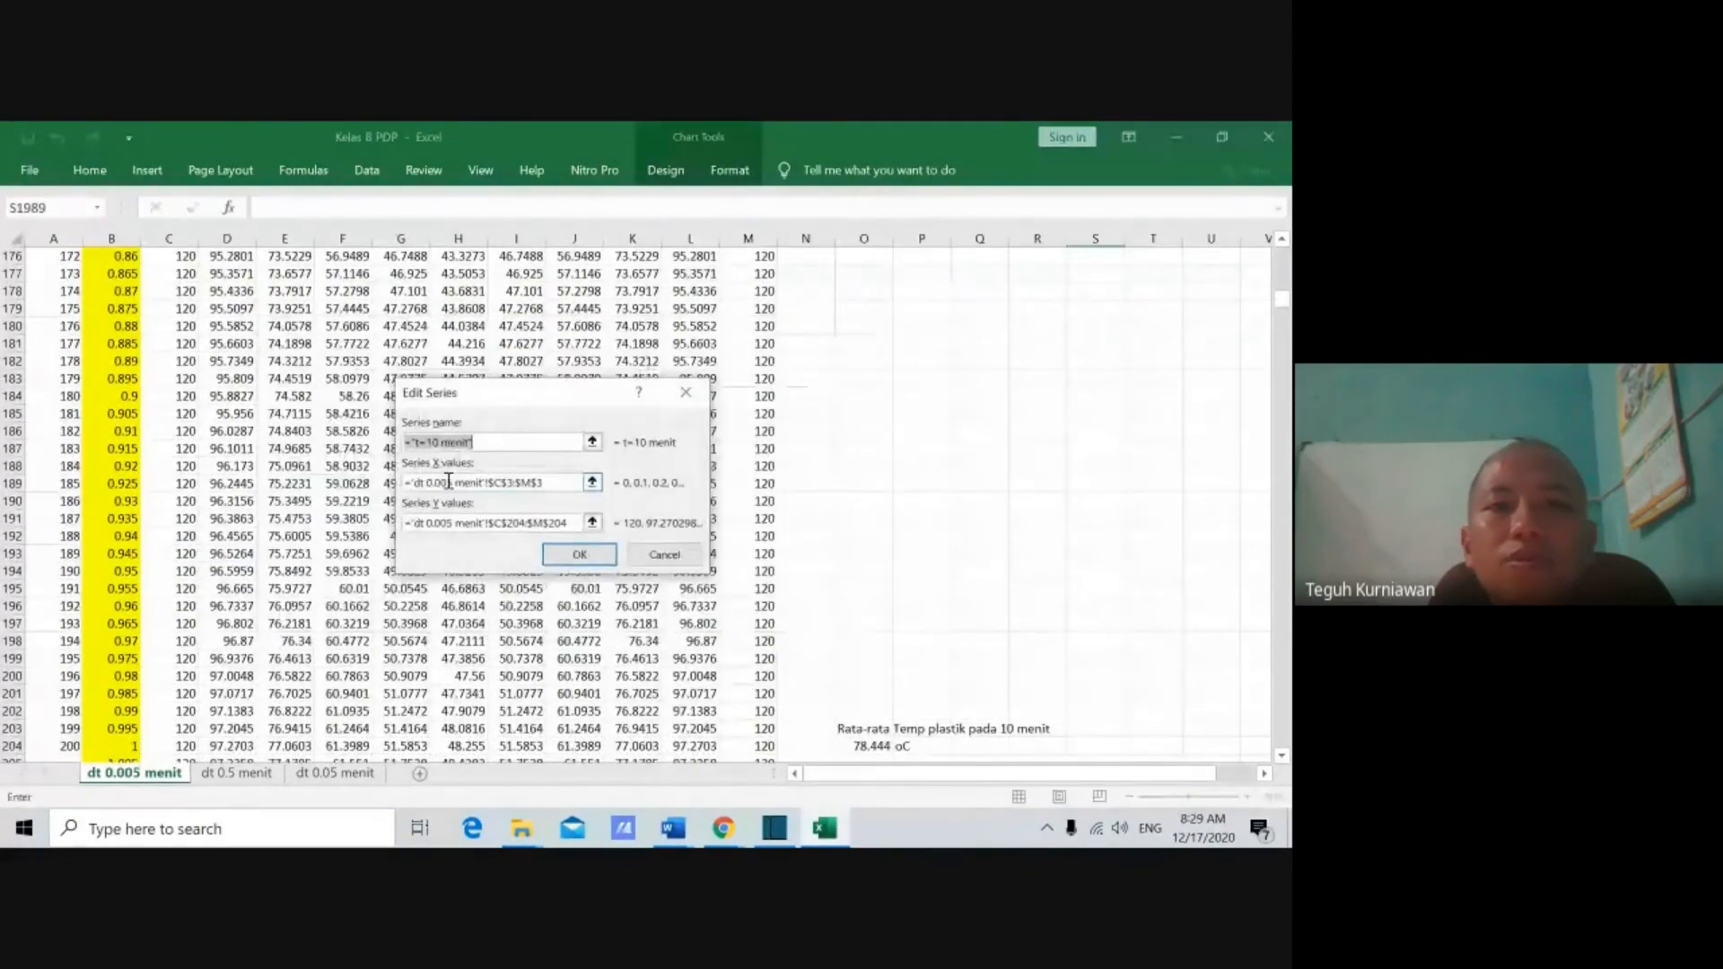
{"action": "key", "text": "BackSpace"}
{"action": "left_click", "coordinate": [579, 554]}
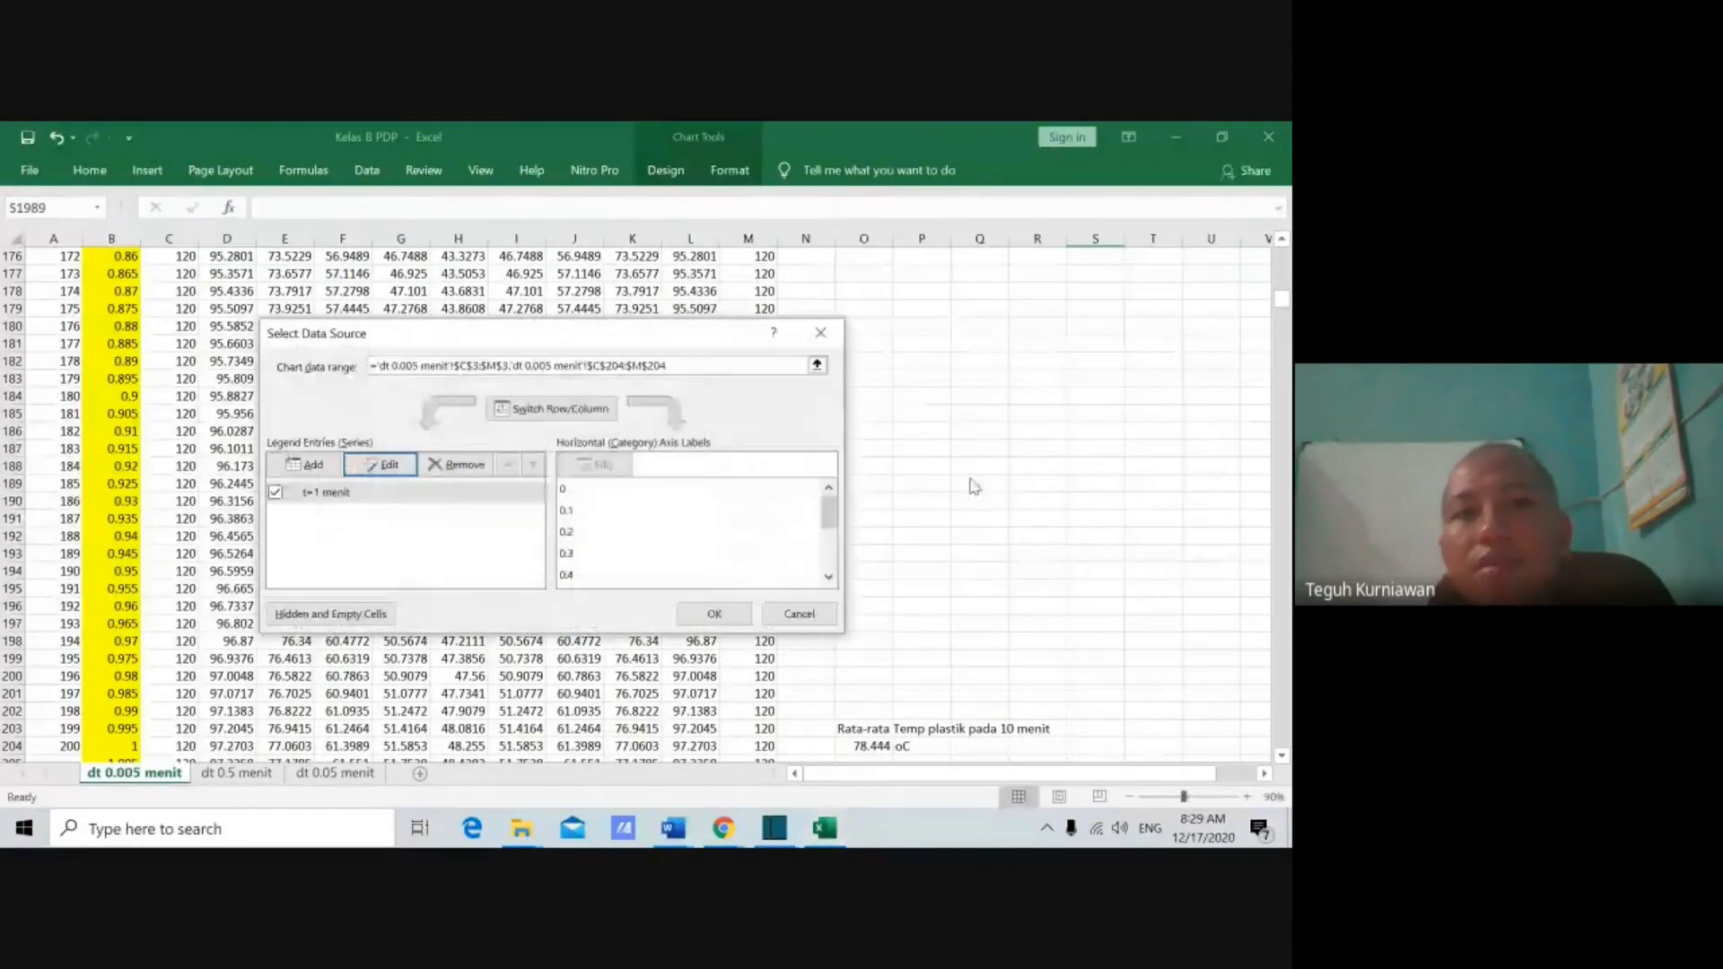
{"action": "left_click", "coordinate": [715, 614]}
{"action": "left_click", "coordinate": [922, 525]}
Step: Rename the chart's remaining series as "dt 0.005 menit" in its data source
{"action": "scroll", "coordinate": [1206, 420], "scroll_direction": "up", "scroll_amount": 7}
{"action": "scroll", "coordinate": [1280, 299], "scroll_direction": "up", "scroll_amount": 20}
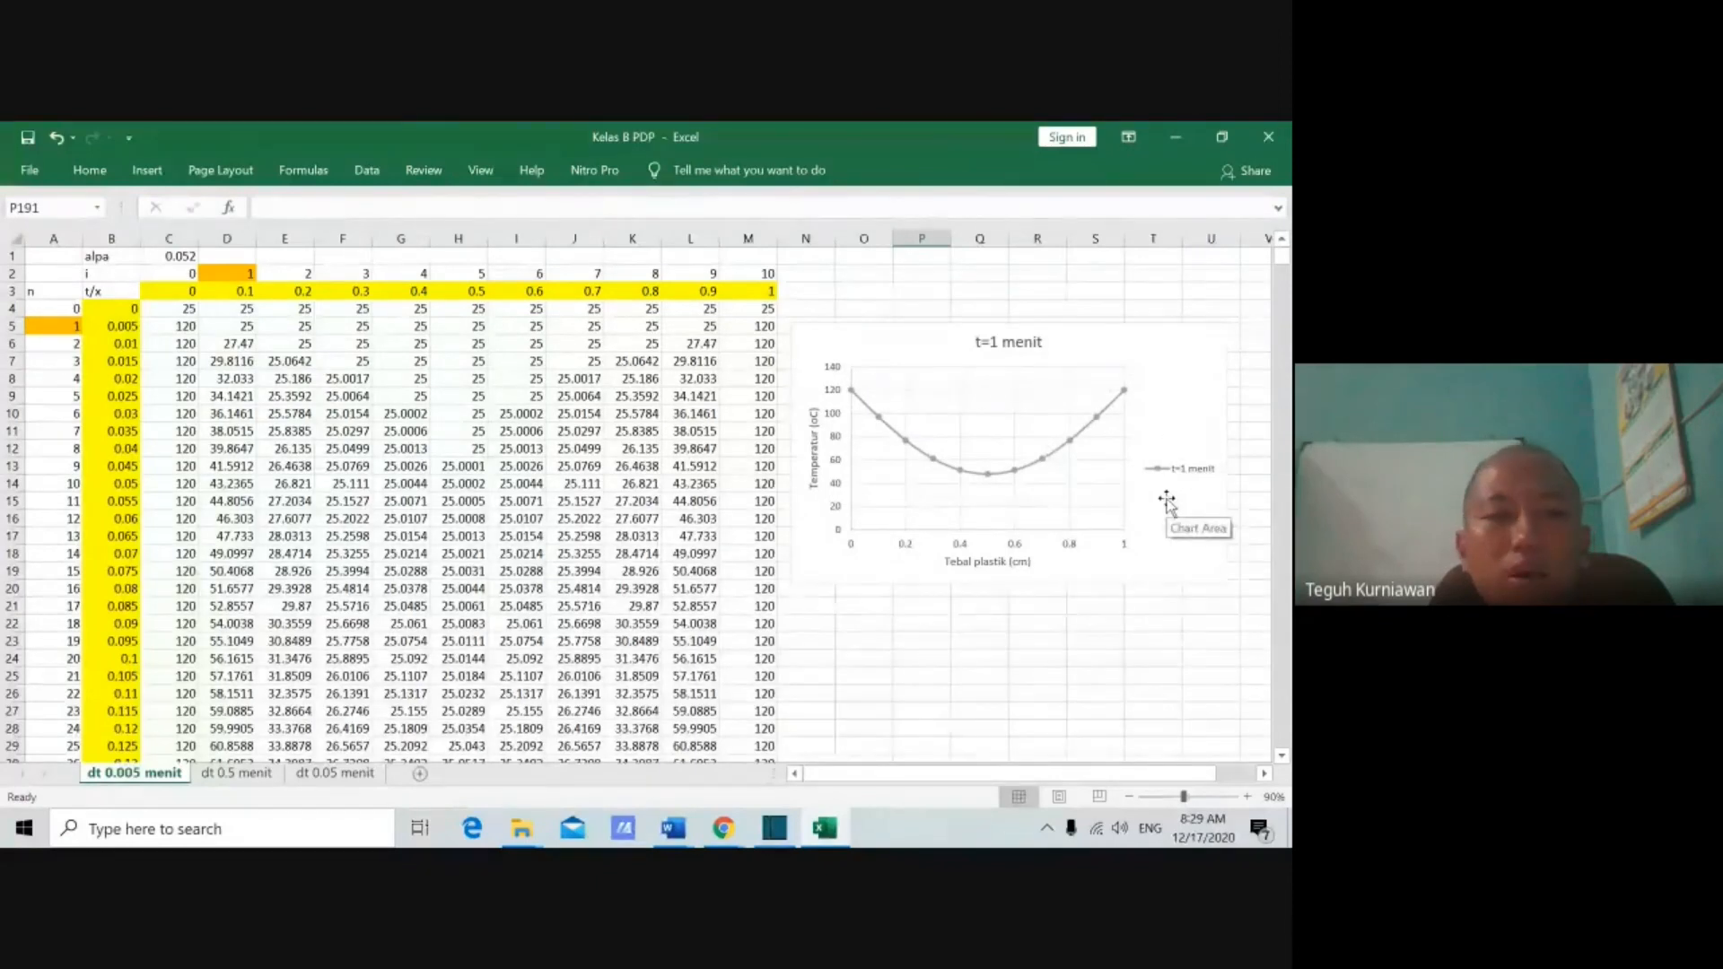
{"action": "right_click", "coordinate": [1167, 502]}
{"action": "left_click", "coordinate": [1106, 549]}
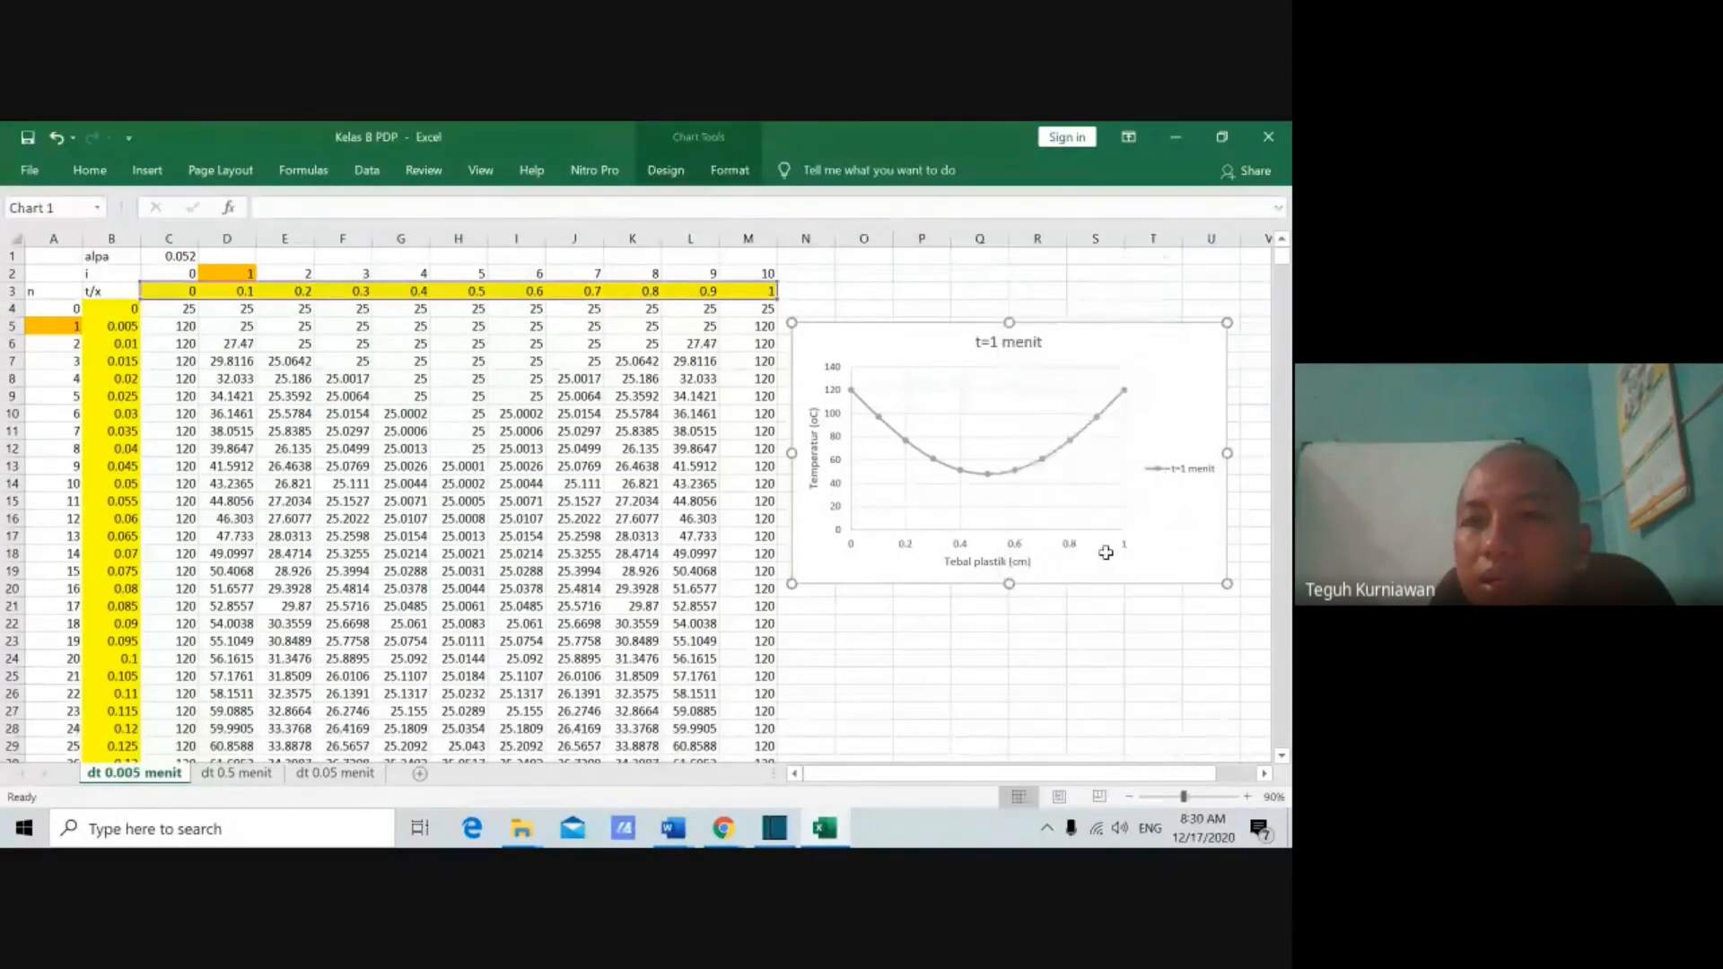
{"action": "left_click", "coordinate": [385, 461]}
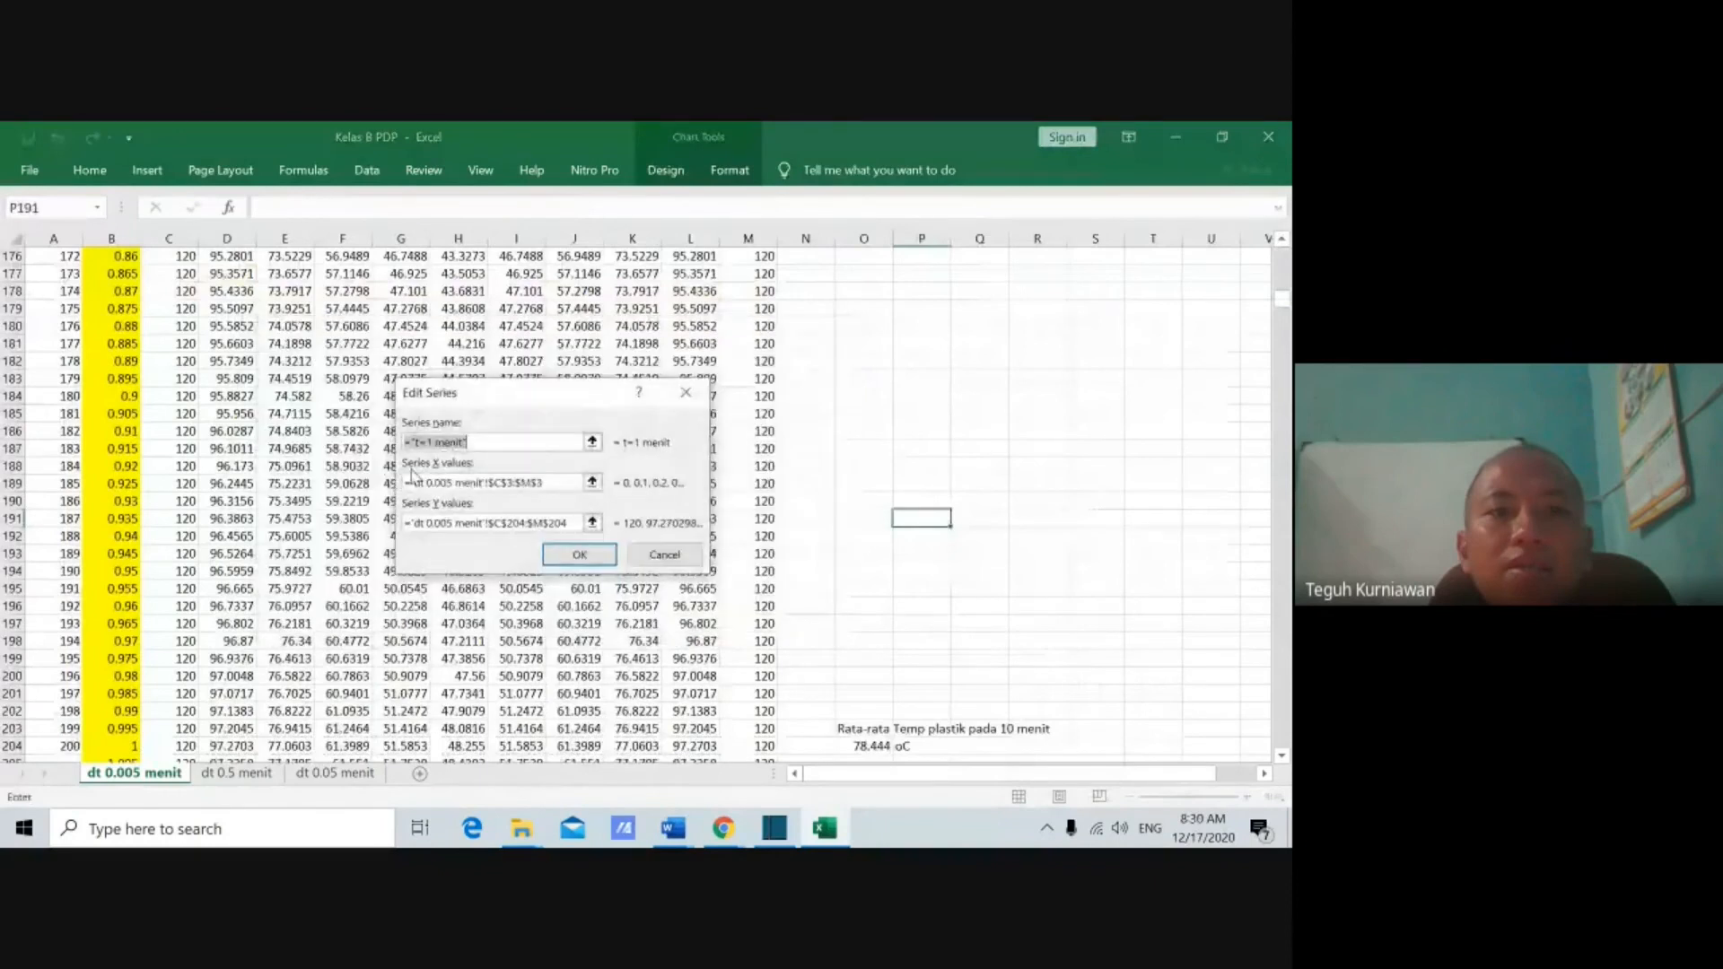
{"action": "type", "text": "dt "}
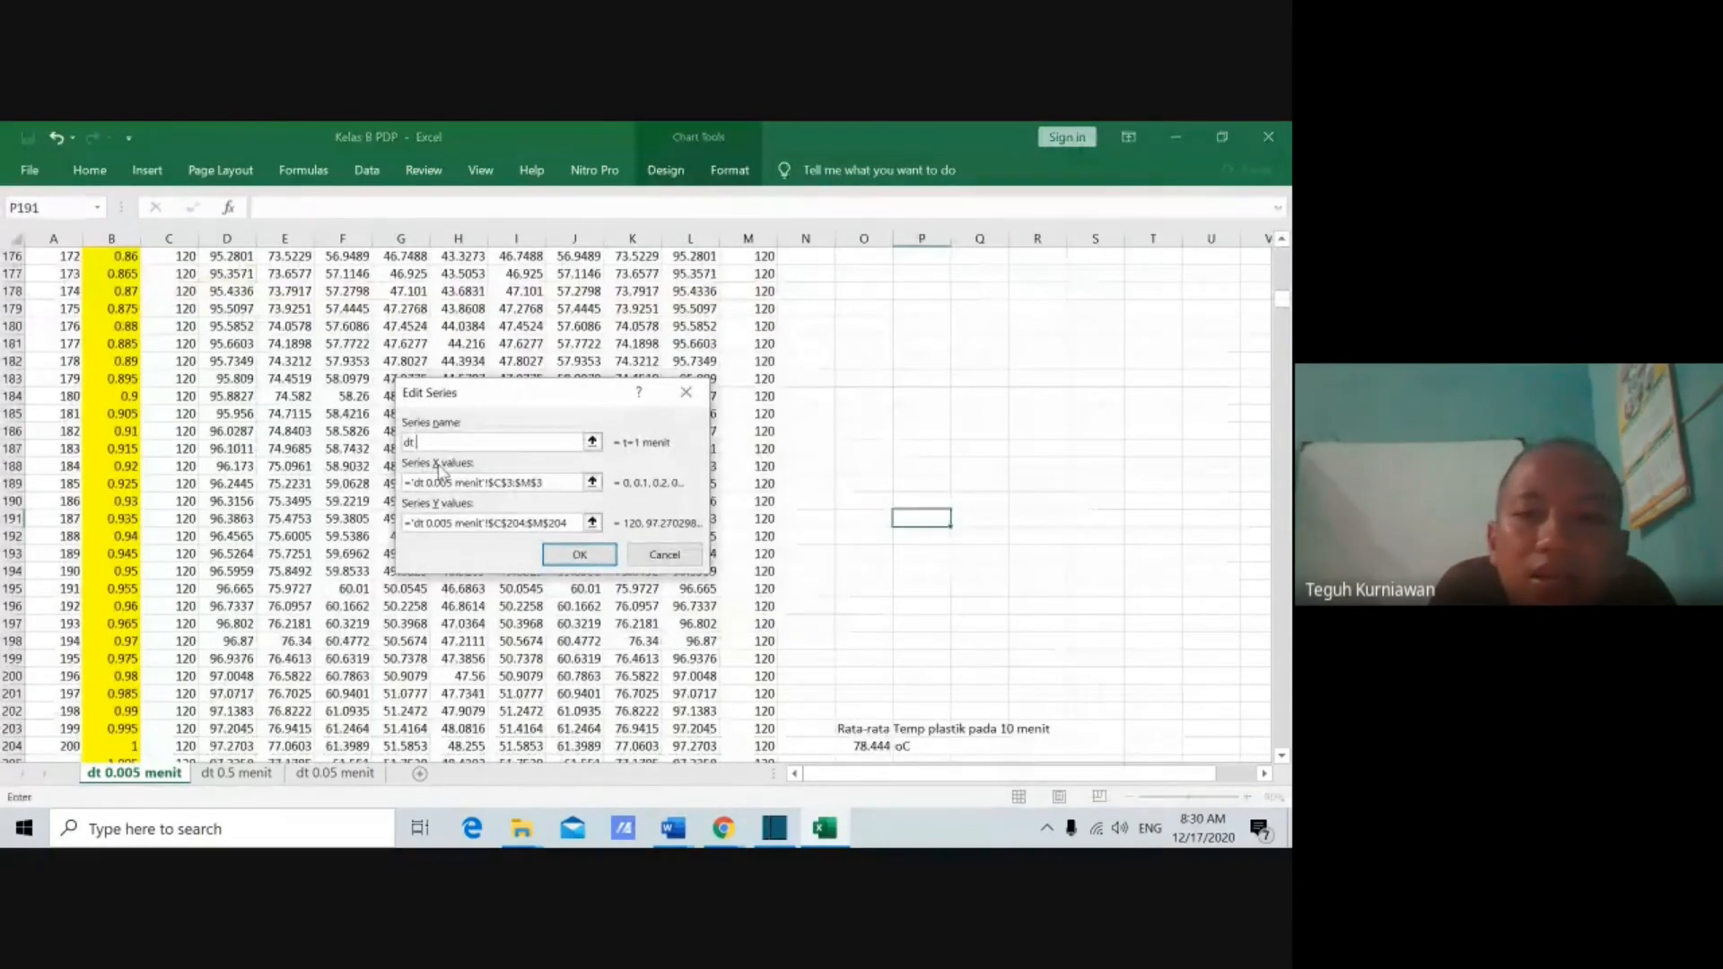
{"action": "type", "text": "0.005 menit"}
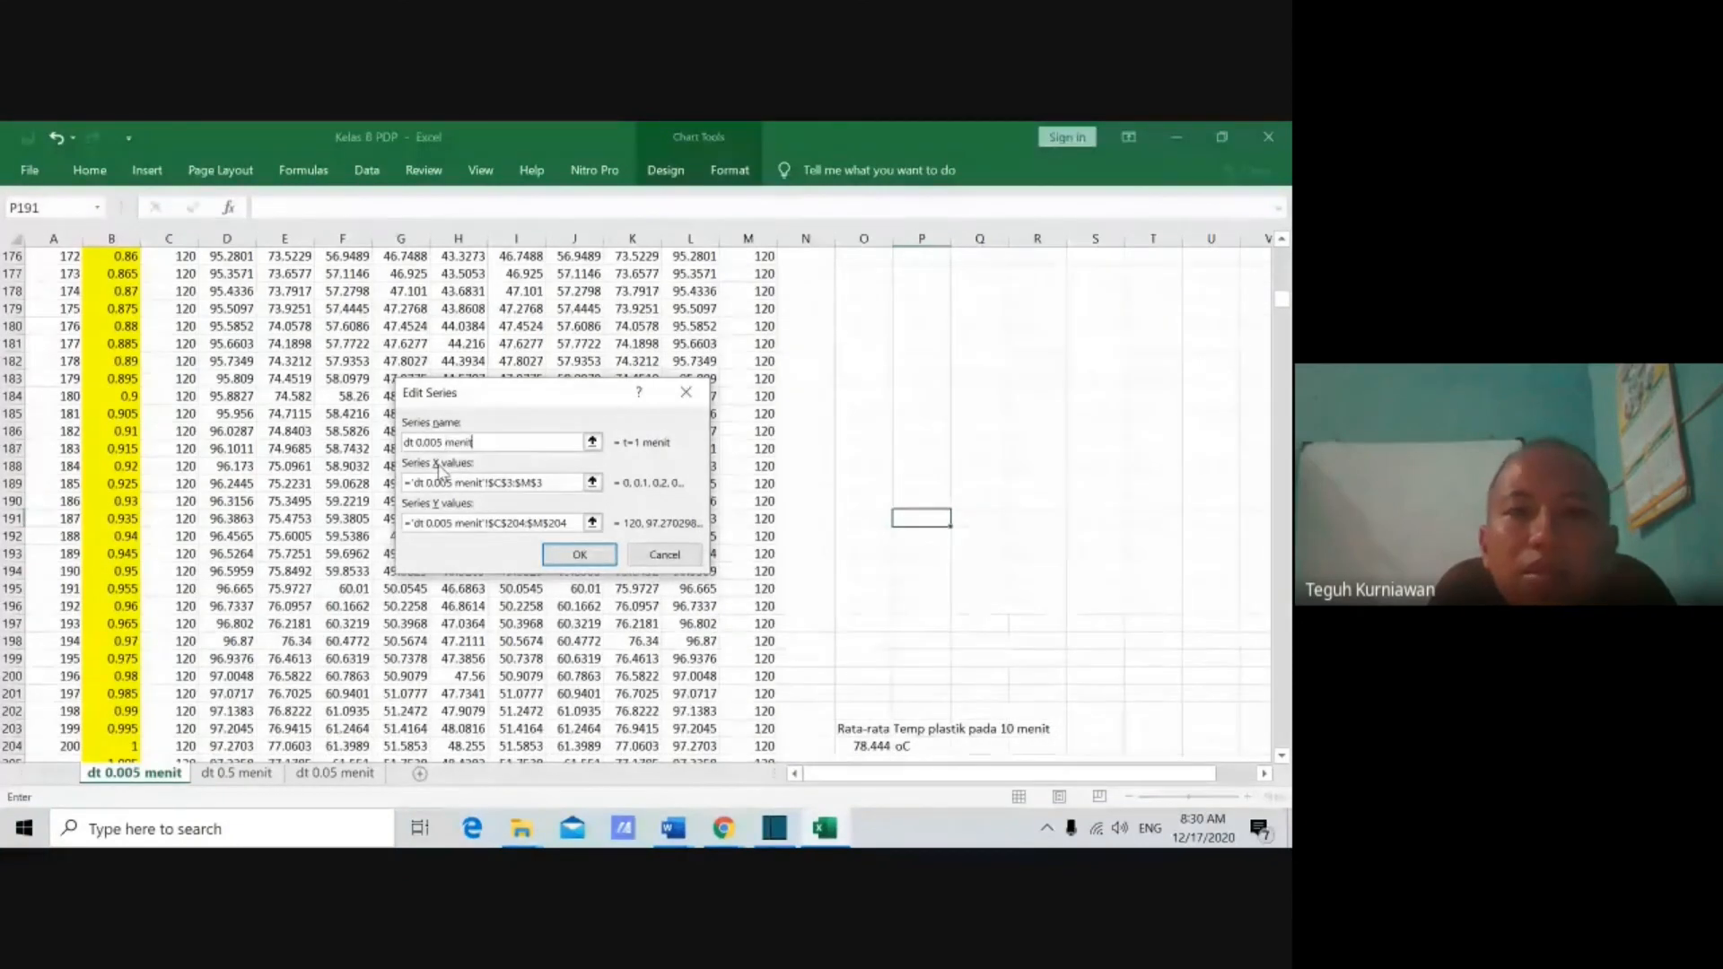
{"action": "key", "text": "Return"}
Step: Add a chart series named "dt 0.05 menit" with X values from C3:M3 of the dt 0.05 menit sheet
{"action": "left_click", "coordinate": [318, 467]}
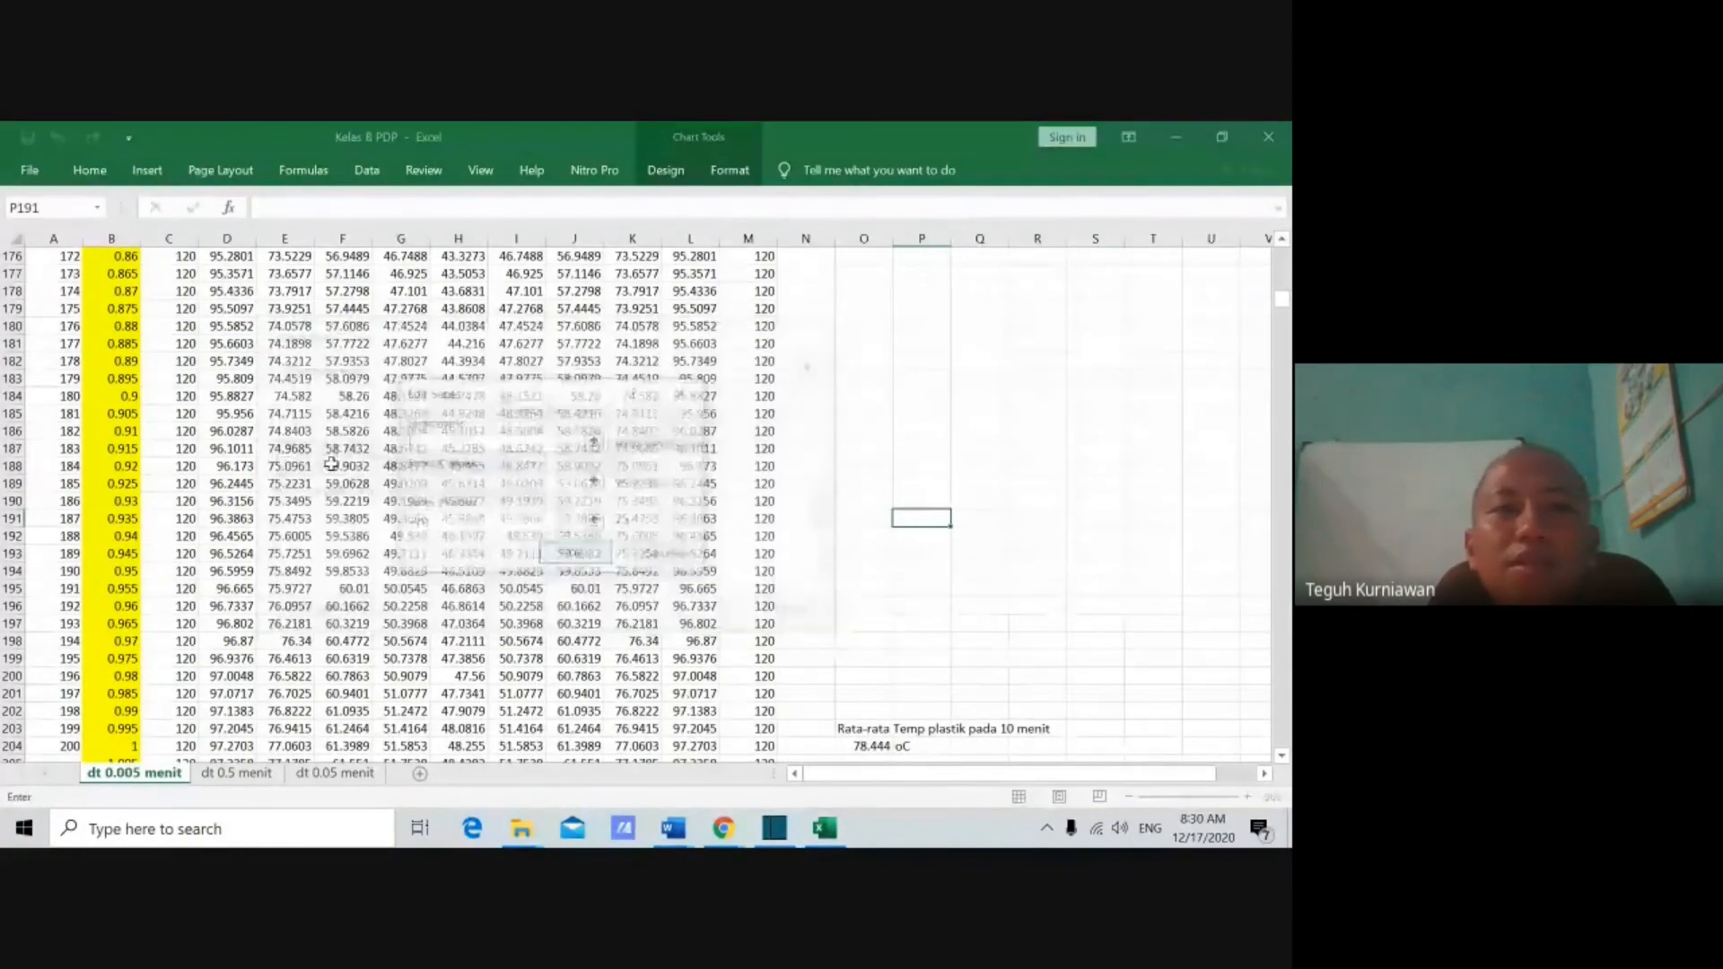
{"action": "type", "text": "dt"}
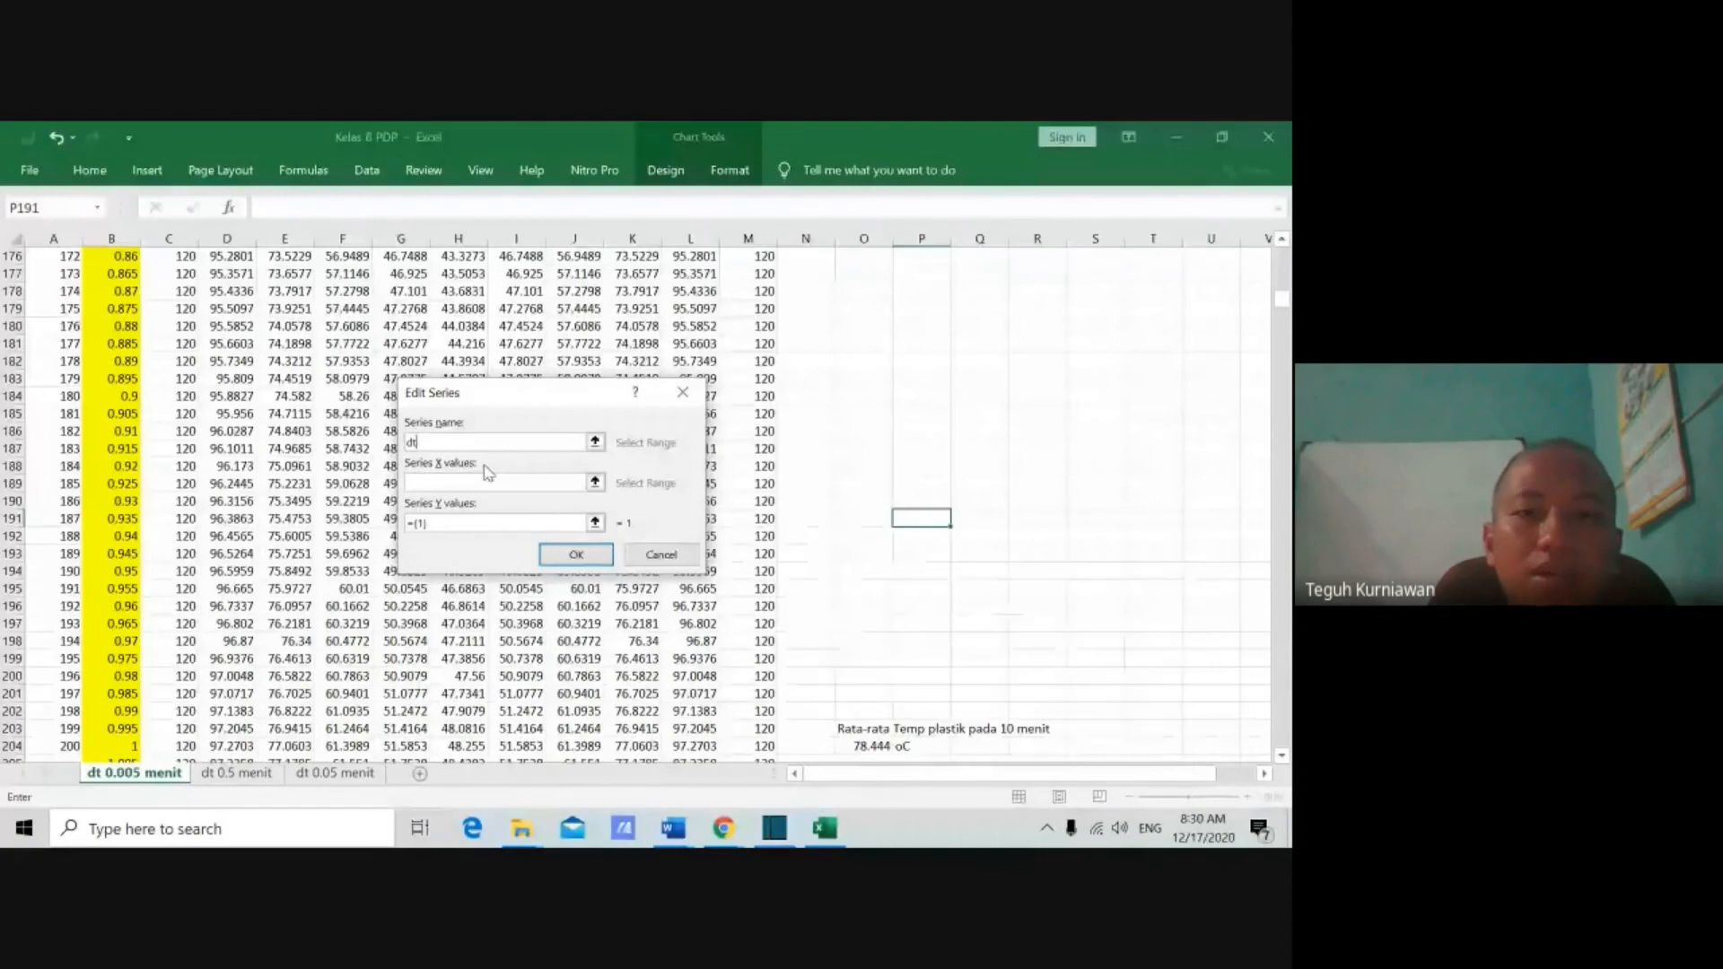
{"action": "type", "text": " 0.05"}
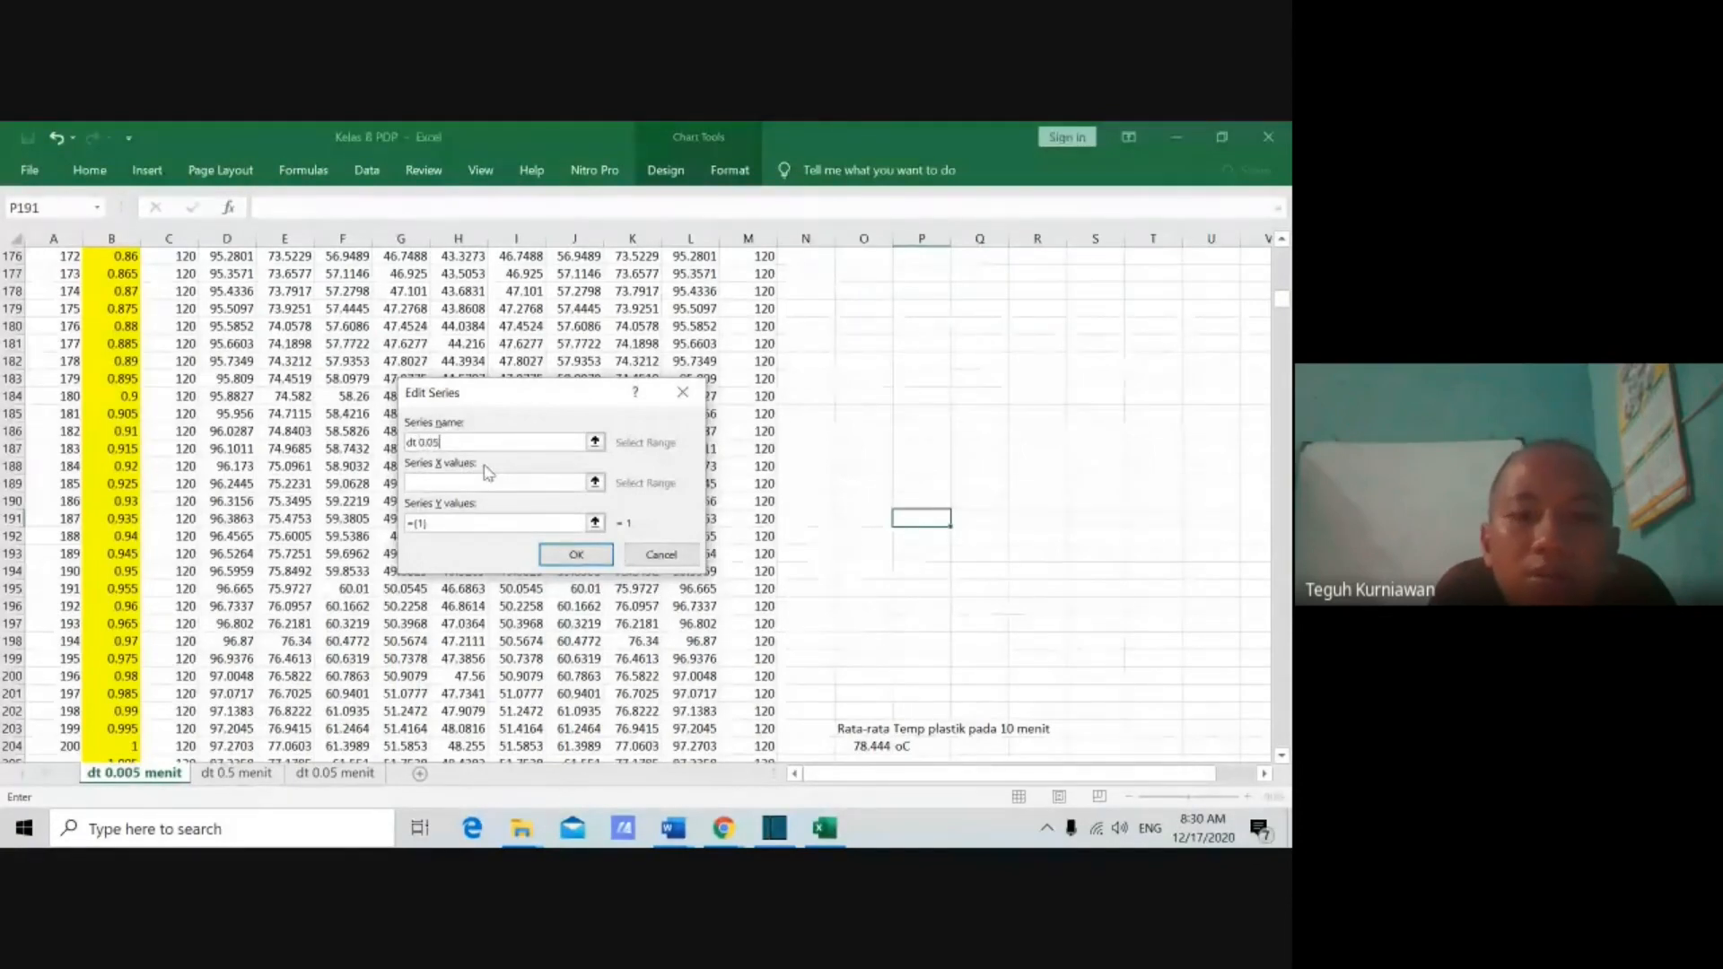
{"action": "type", "text": " menit"}
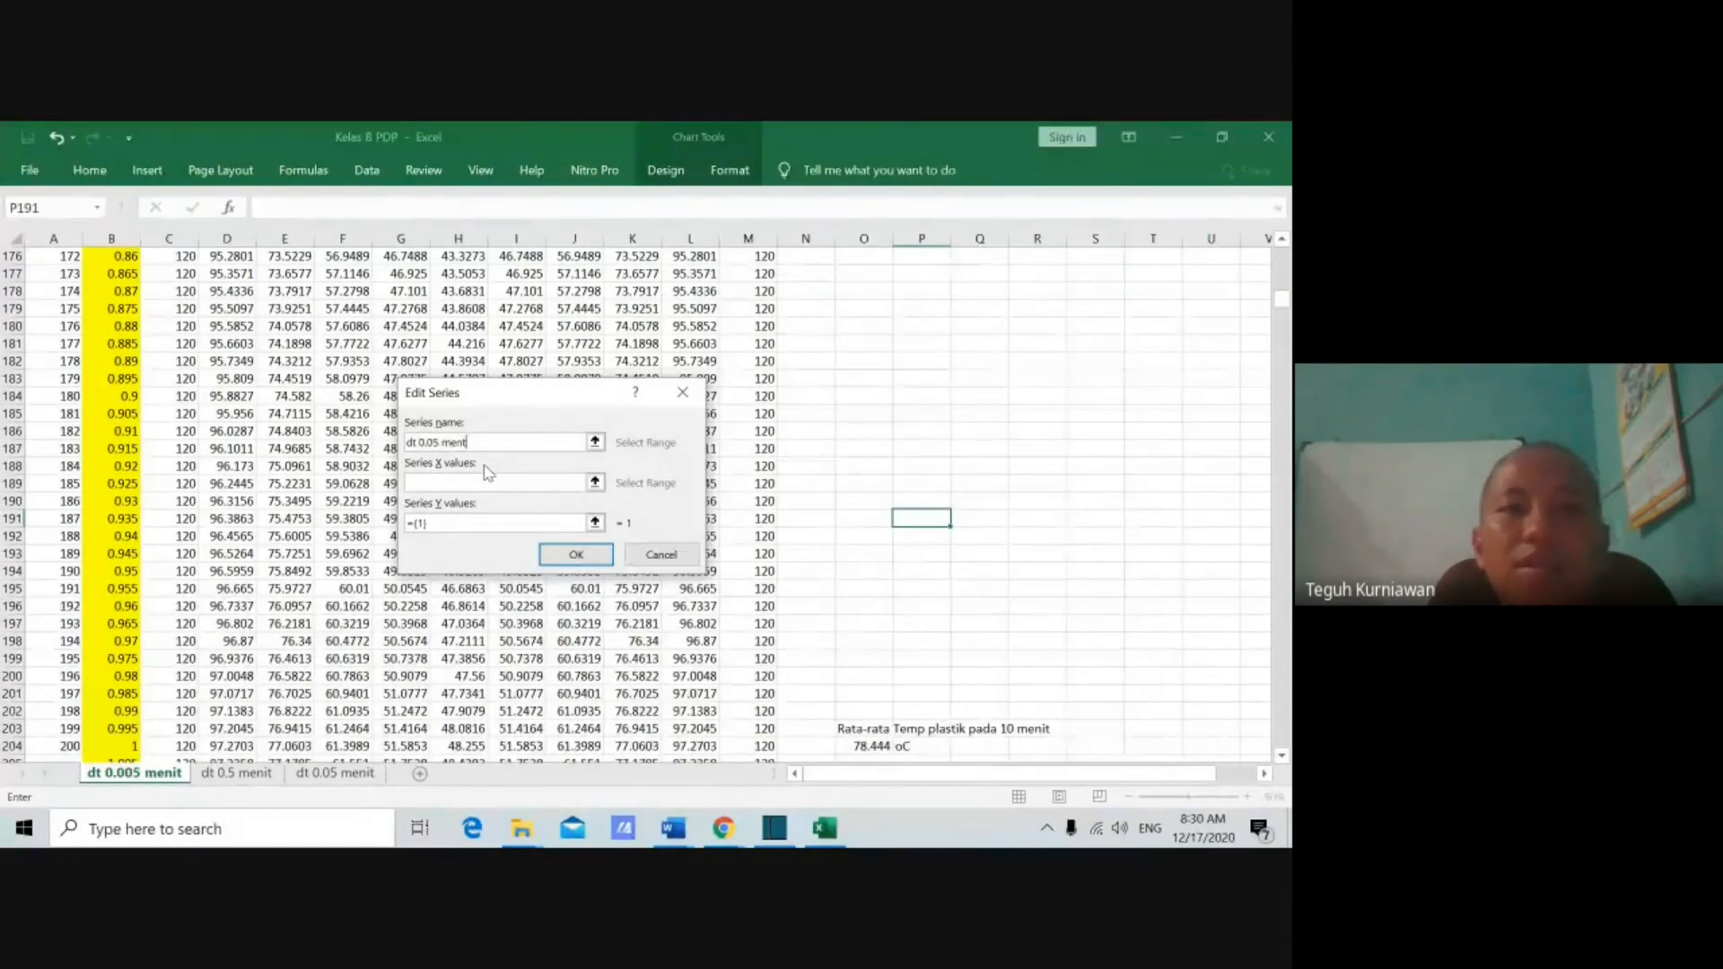
{"action": "left_click", "coordinate": [597, 485]}
{"action": "left_click", "coordinate": [595, 483]}
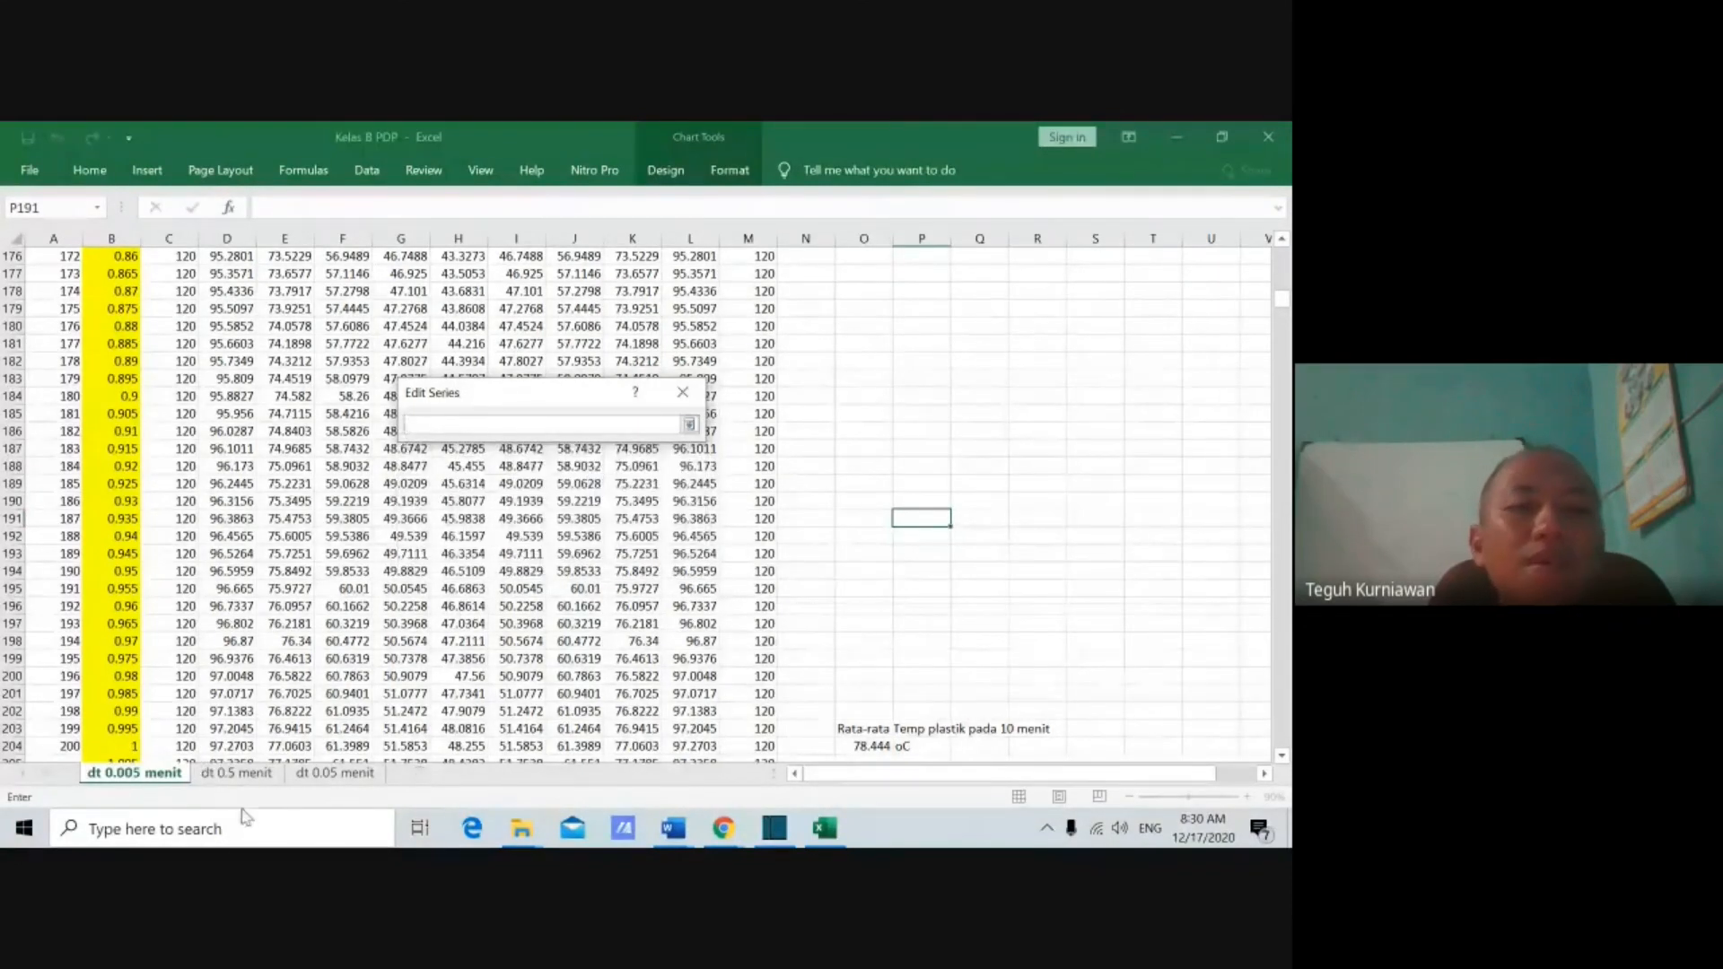
{"action": "left_click", "coordinate": [335, 773]}
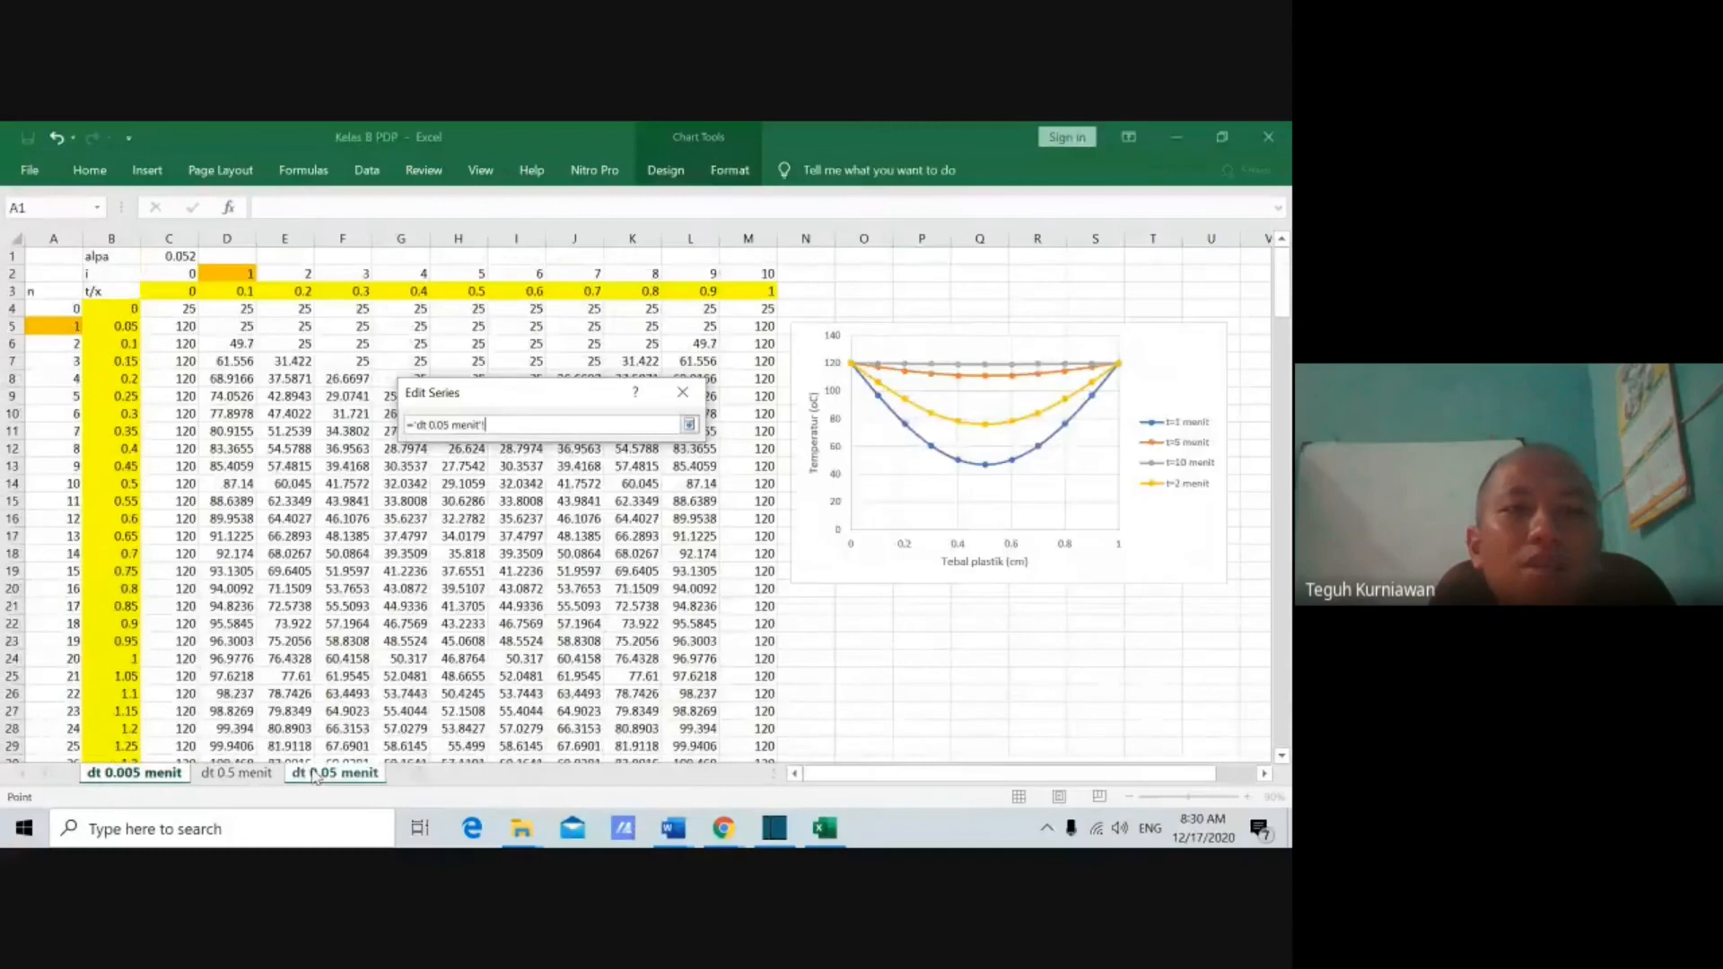
{"action": "left_click_drag", "start_coordinate": [195, 290], "coordinate": [736, 289]}
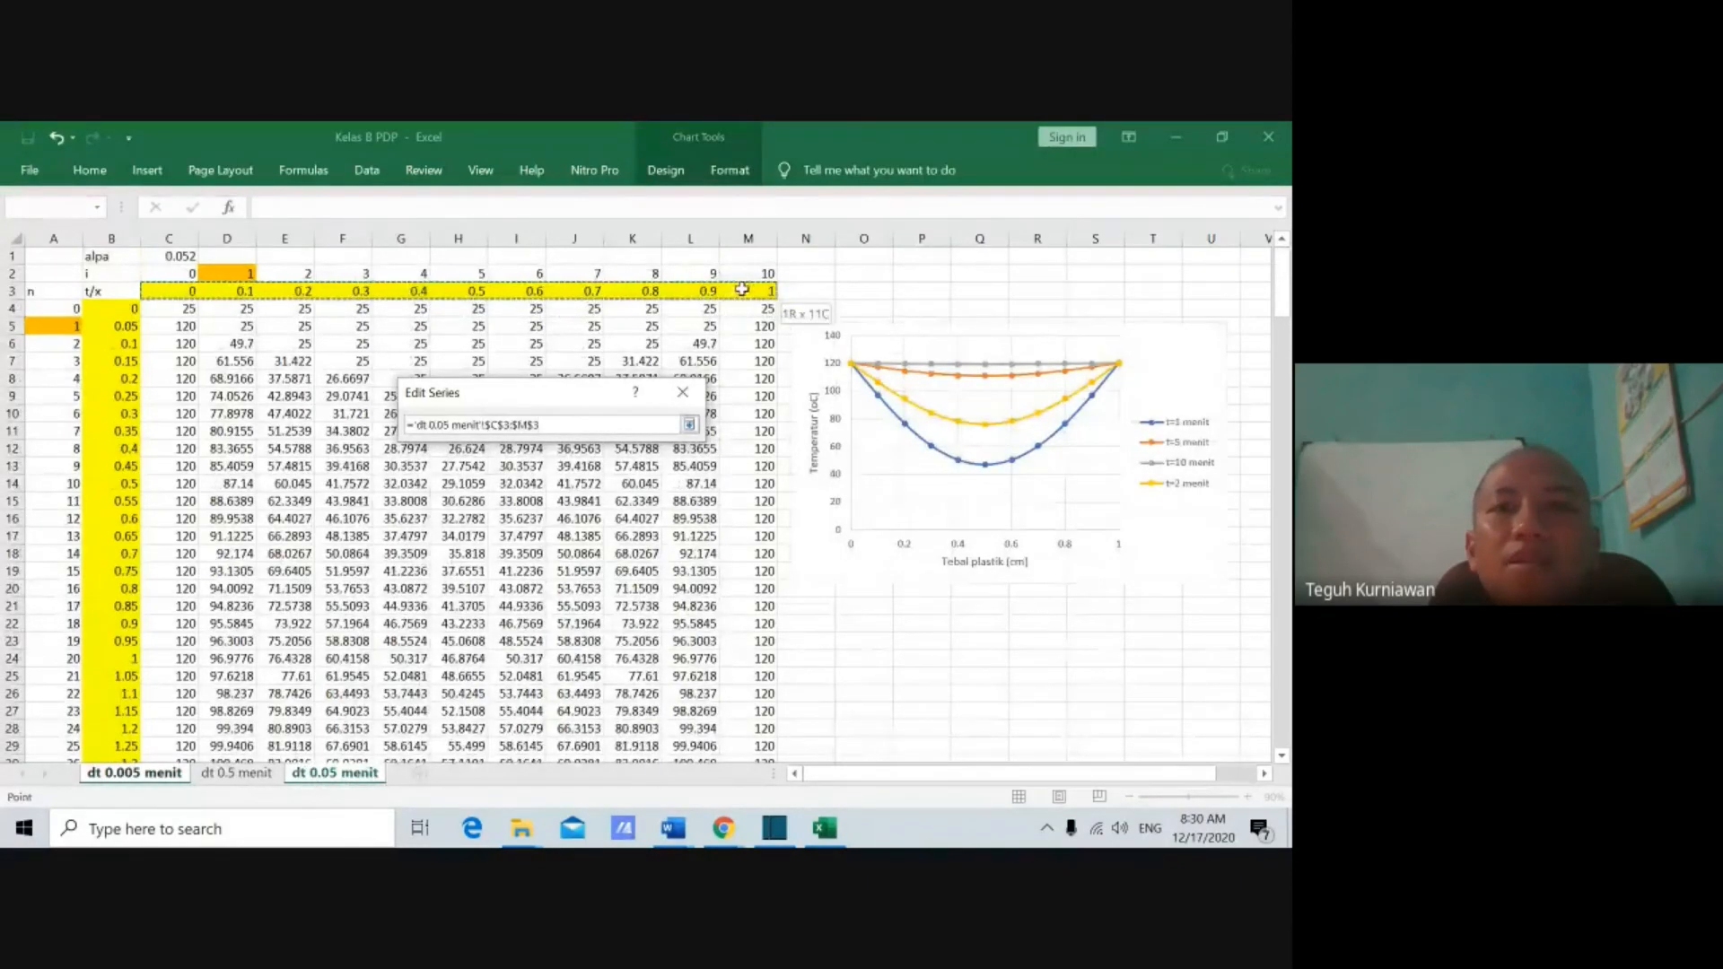
{"action": "left_click", "coordinate": [688, 424]}
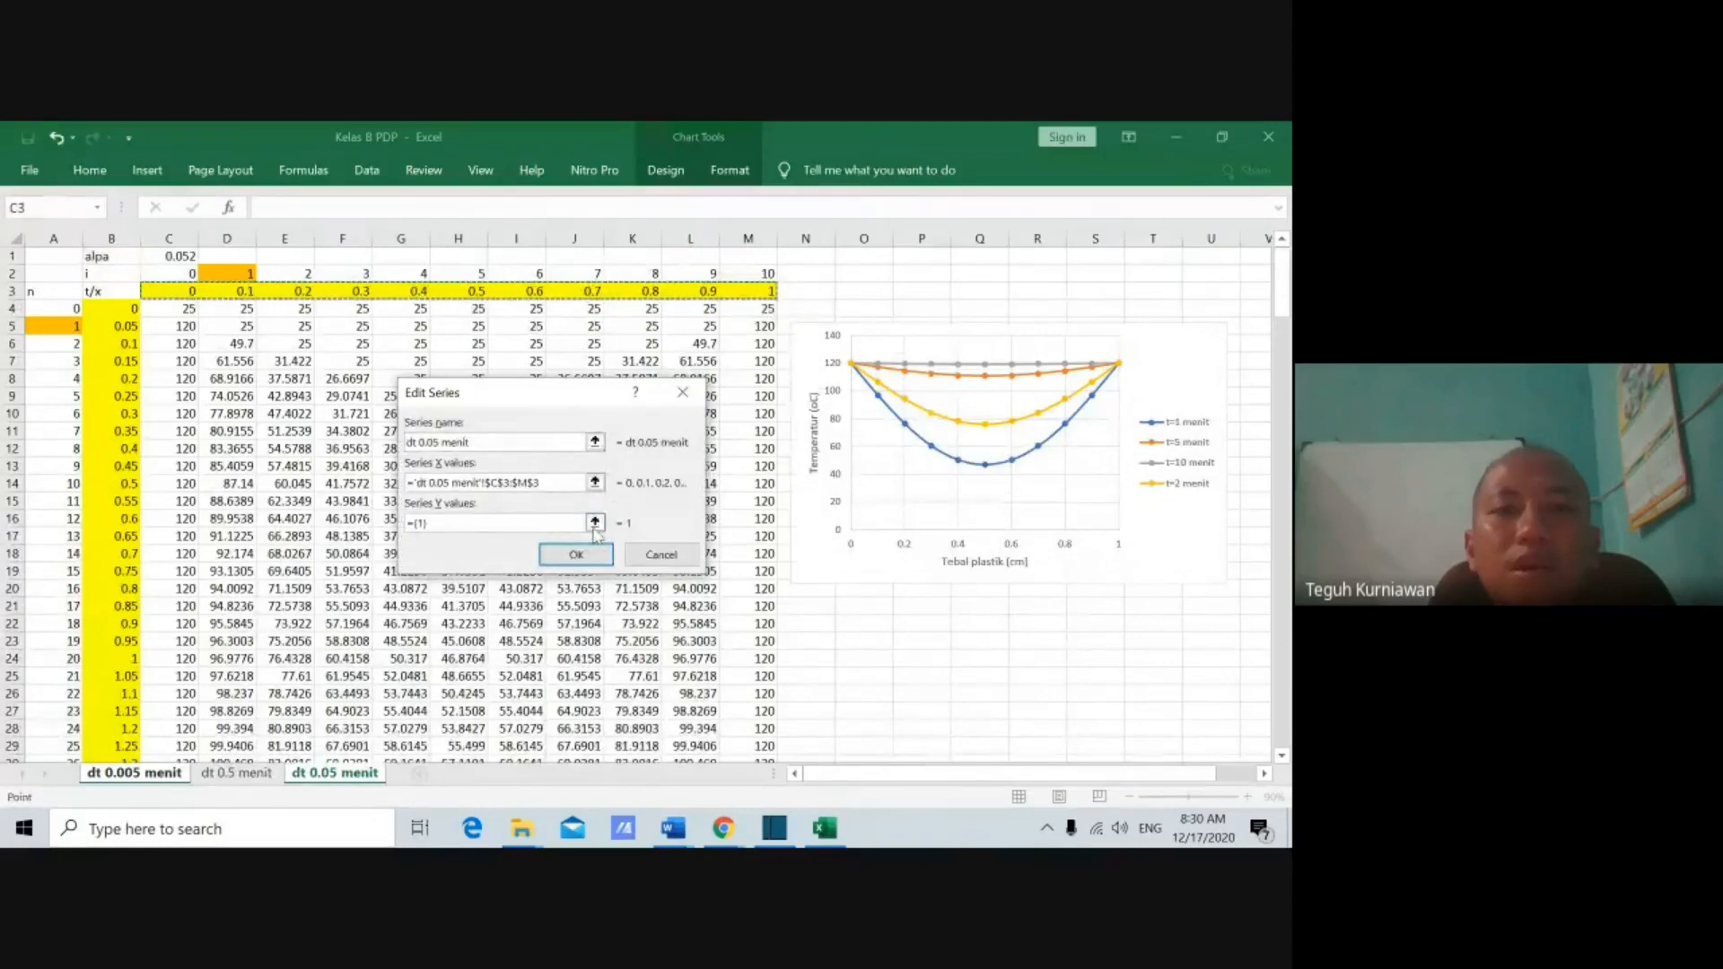
Step: Set the new series' Y values to the t = 1 row, C24:M24, of the dt 0.05 menit sheet and apply the chart data
{"action": "left_click", "coordinate": [595, 522]}
{"action": "scroll", "coordinate": [305, 488], "scroll_direction": "down", "scroll_amount": 5}
{"action": "scroll", "coordinate": [301, 493], "scroll_direction": "up", "scroll_amount": 3}
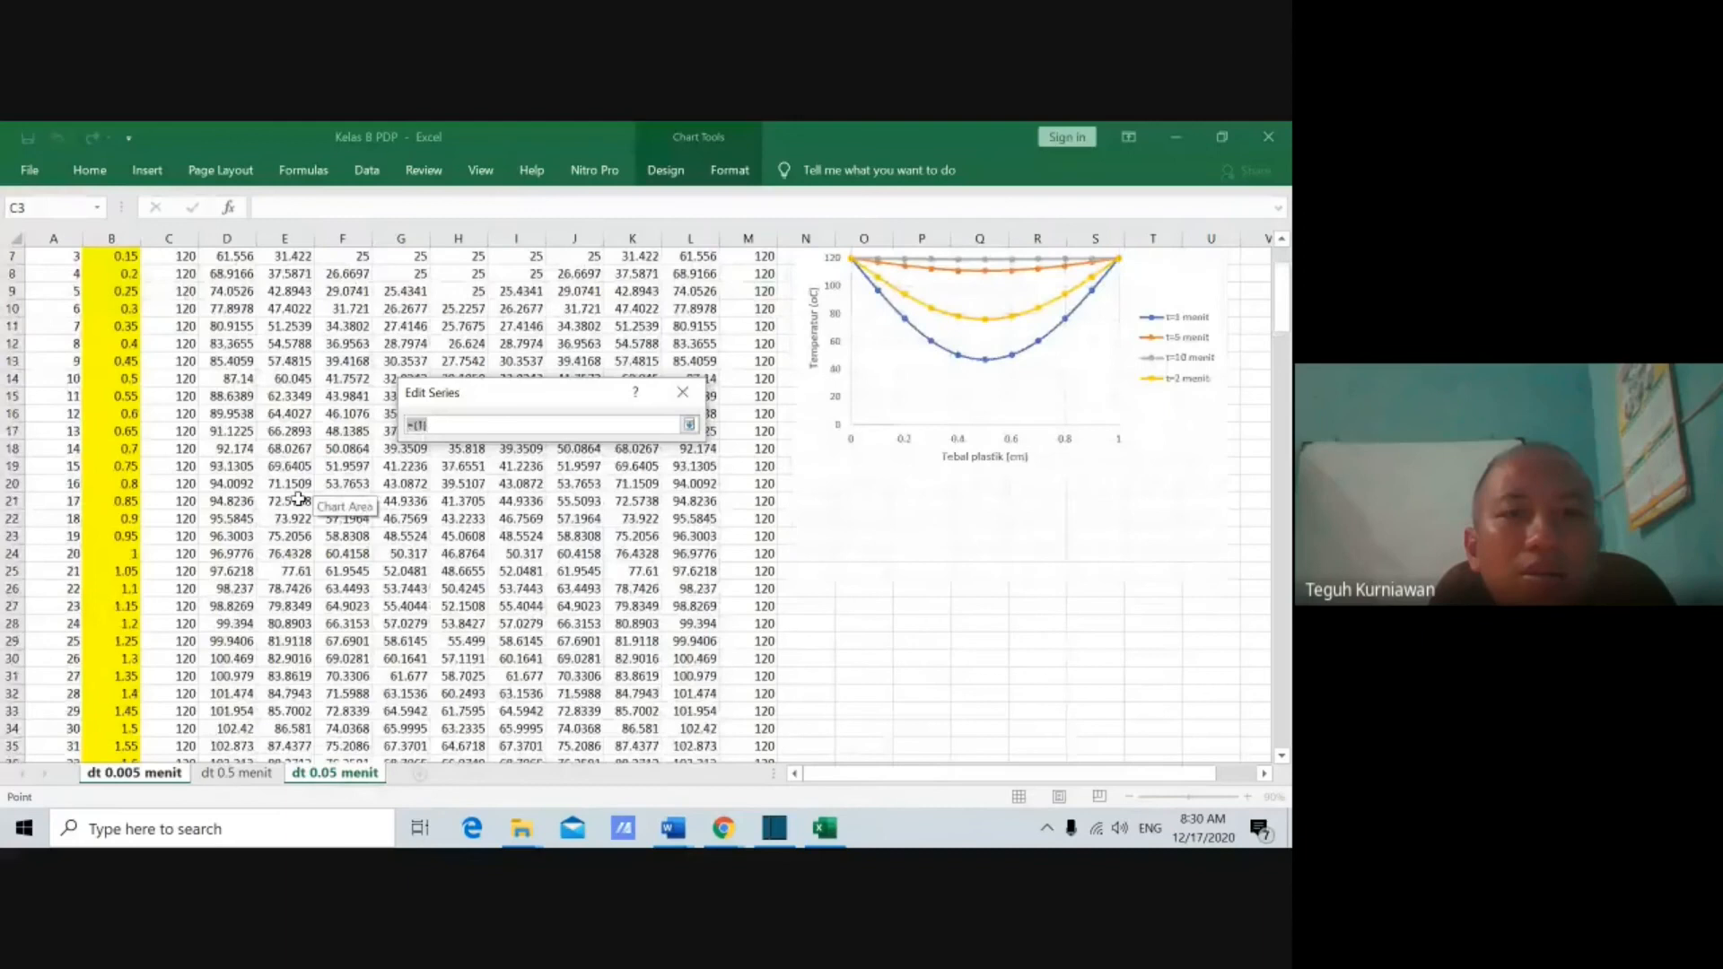
{"action": "scroll", "coordinate": [282, 500], "scroll_direction": "down", "scroll_amount": 3}
{"action": "scroll", "coordinate": [274, 504], "scroll_direction": "up", "scroll_amount": 2}
{"action": "left_click_drag", "start_coordinate": [182, 503], "coordinate": [729, 500]}
{"action": "left_click", "coordinate": [600, 556]}
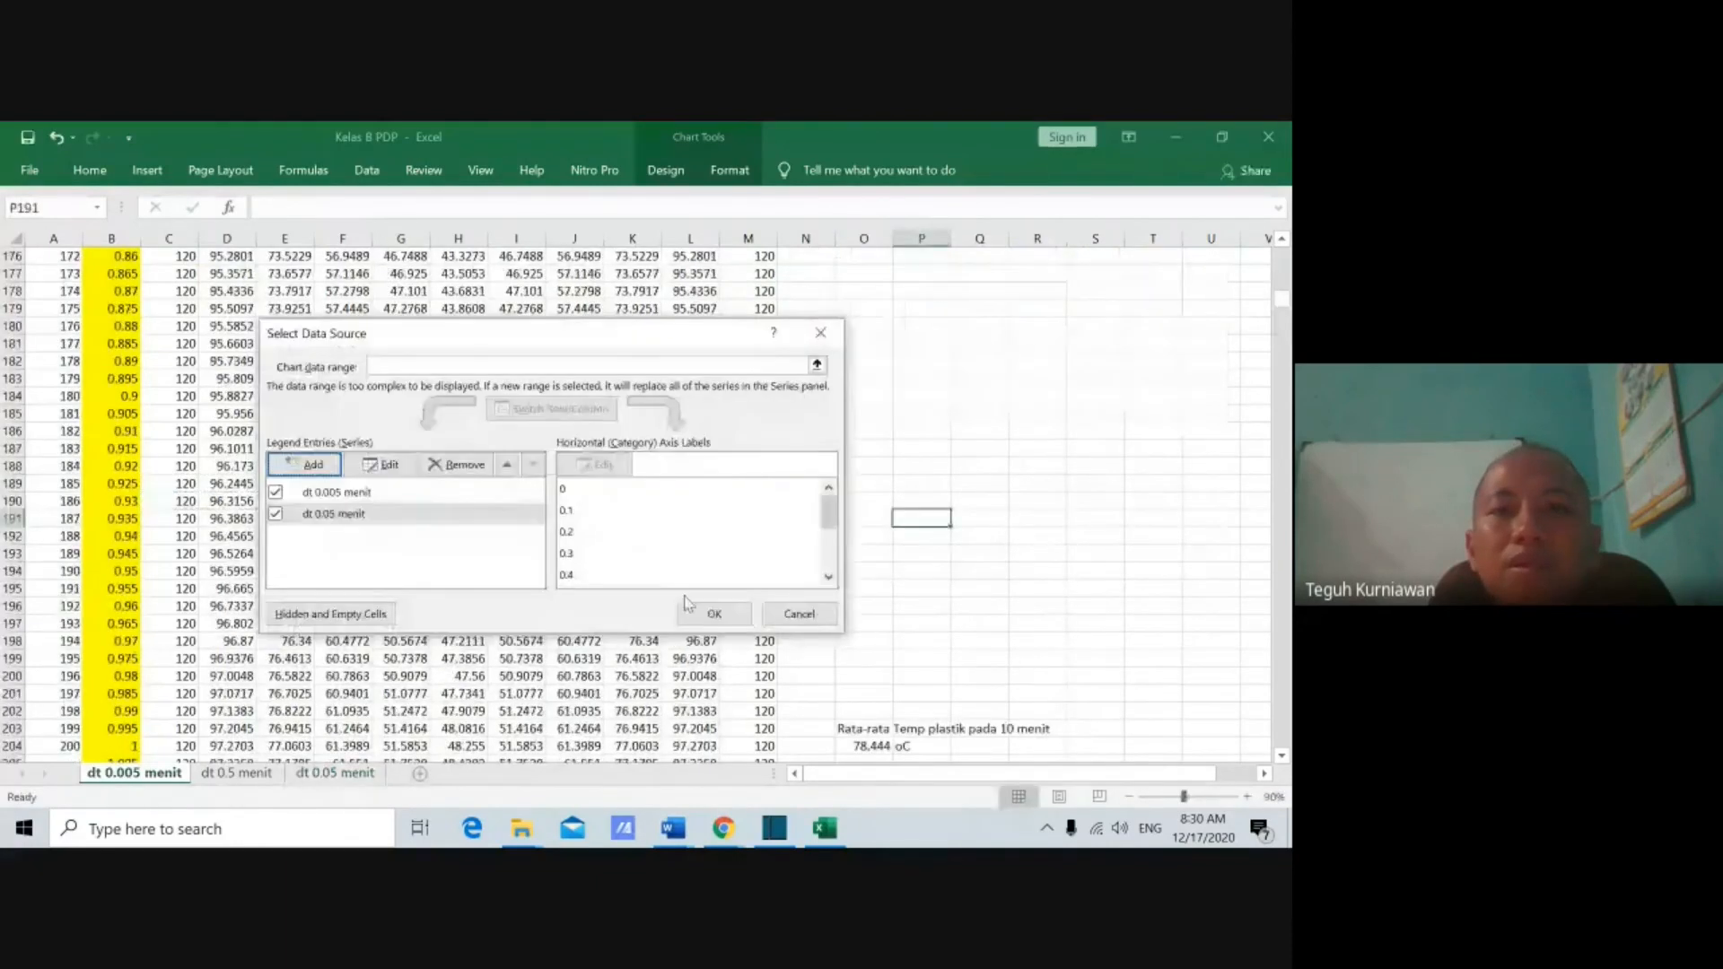
{"action": "left_click", "coordinate": [708, 606]}
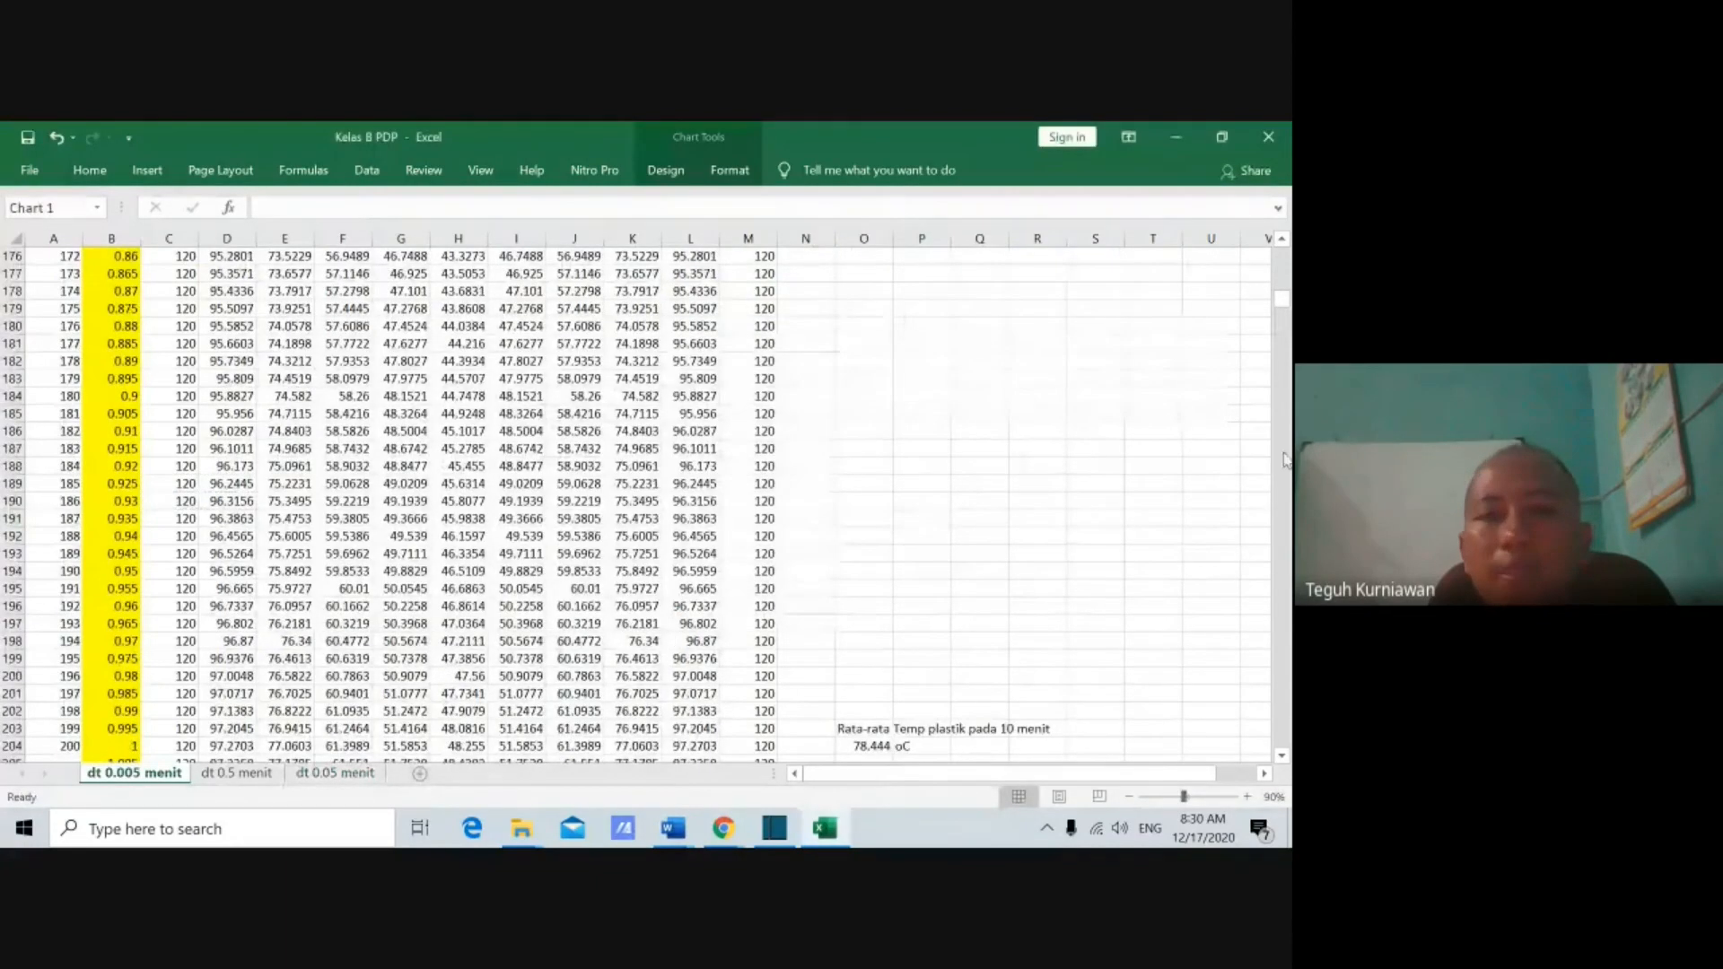
Step: Move the comparison chart down and left, partly over the temperature table
{"action": "left_click_drag", "start_coordinate": [1282, 301], "coordinate": [1285, 265]}
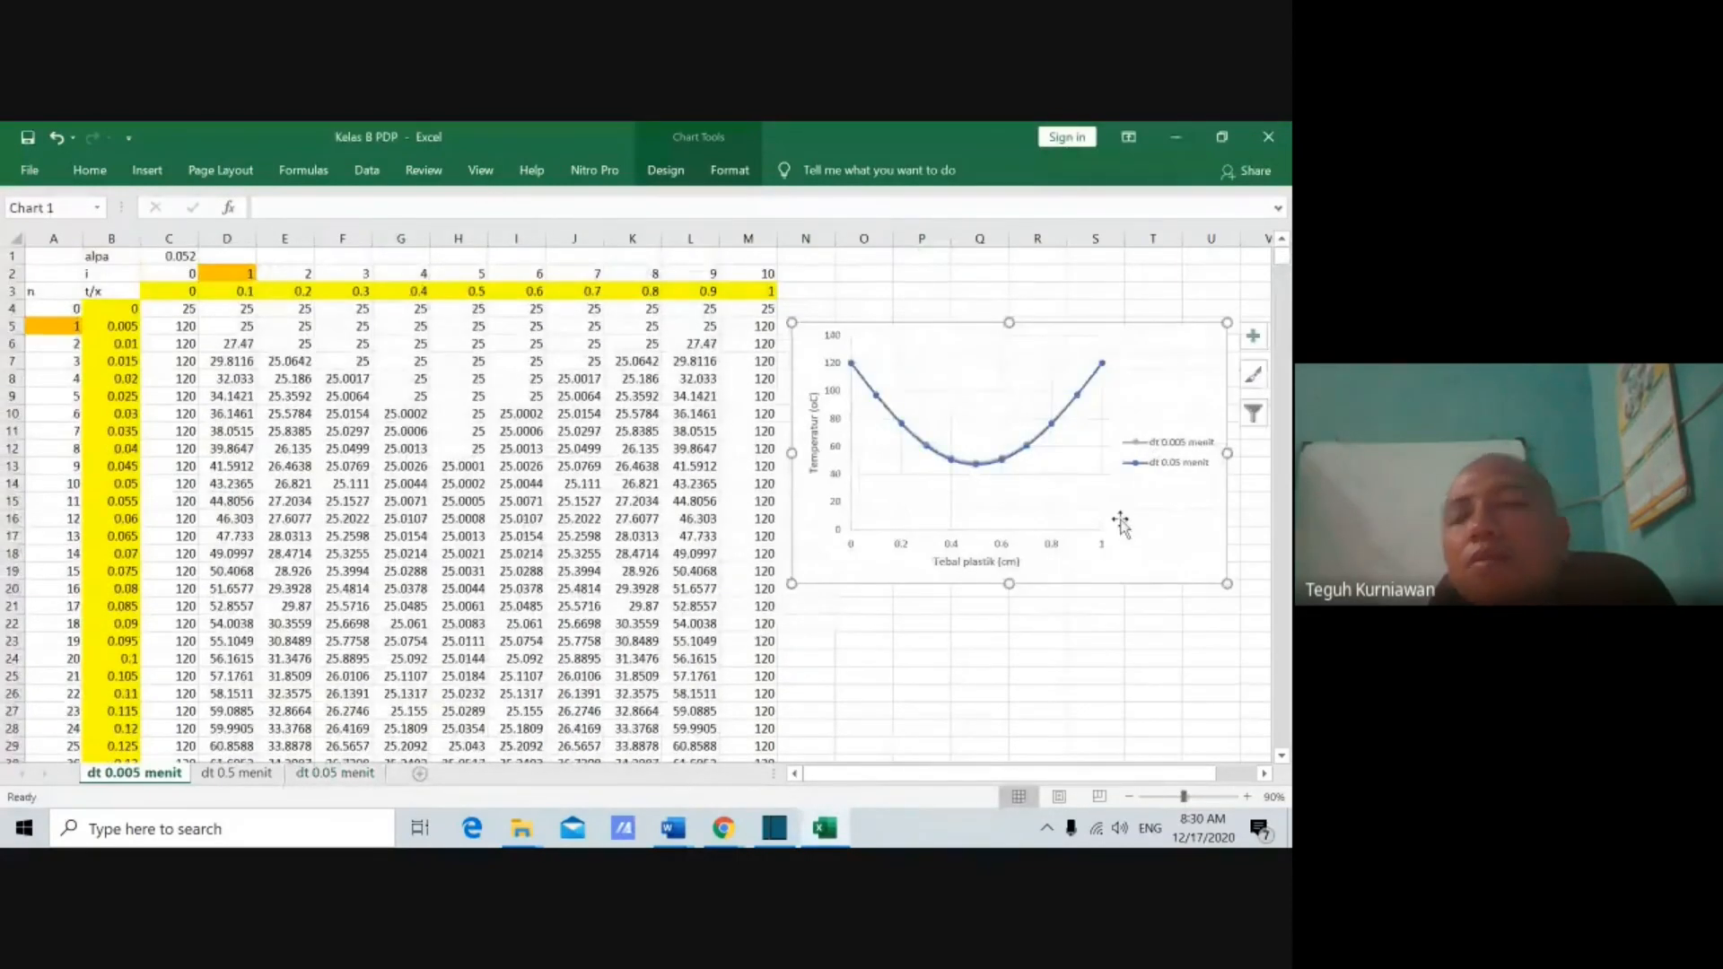
{"action": "left_click_drag", "start_coordinate": [1160, 545], "coordinate": [967, 636]}
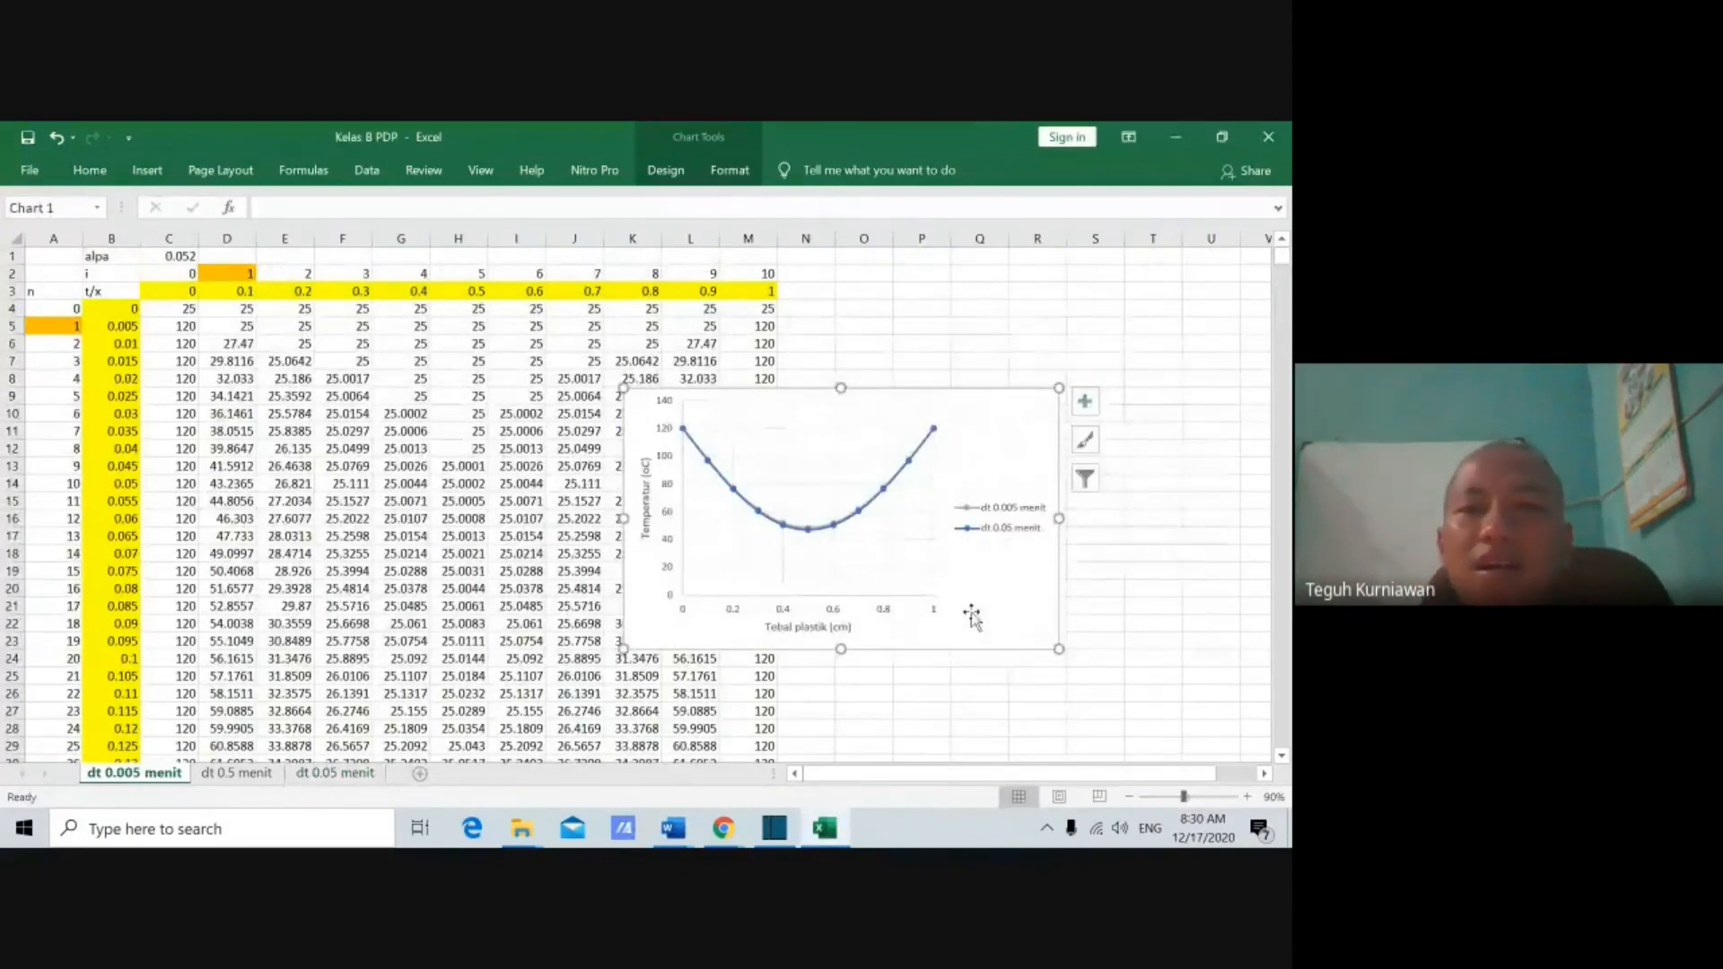
{"action": "left_click", "coordinate": [822, 529]}
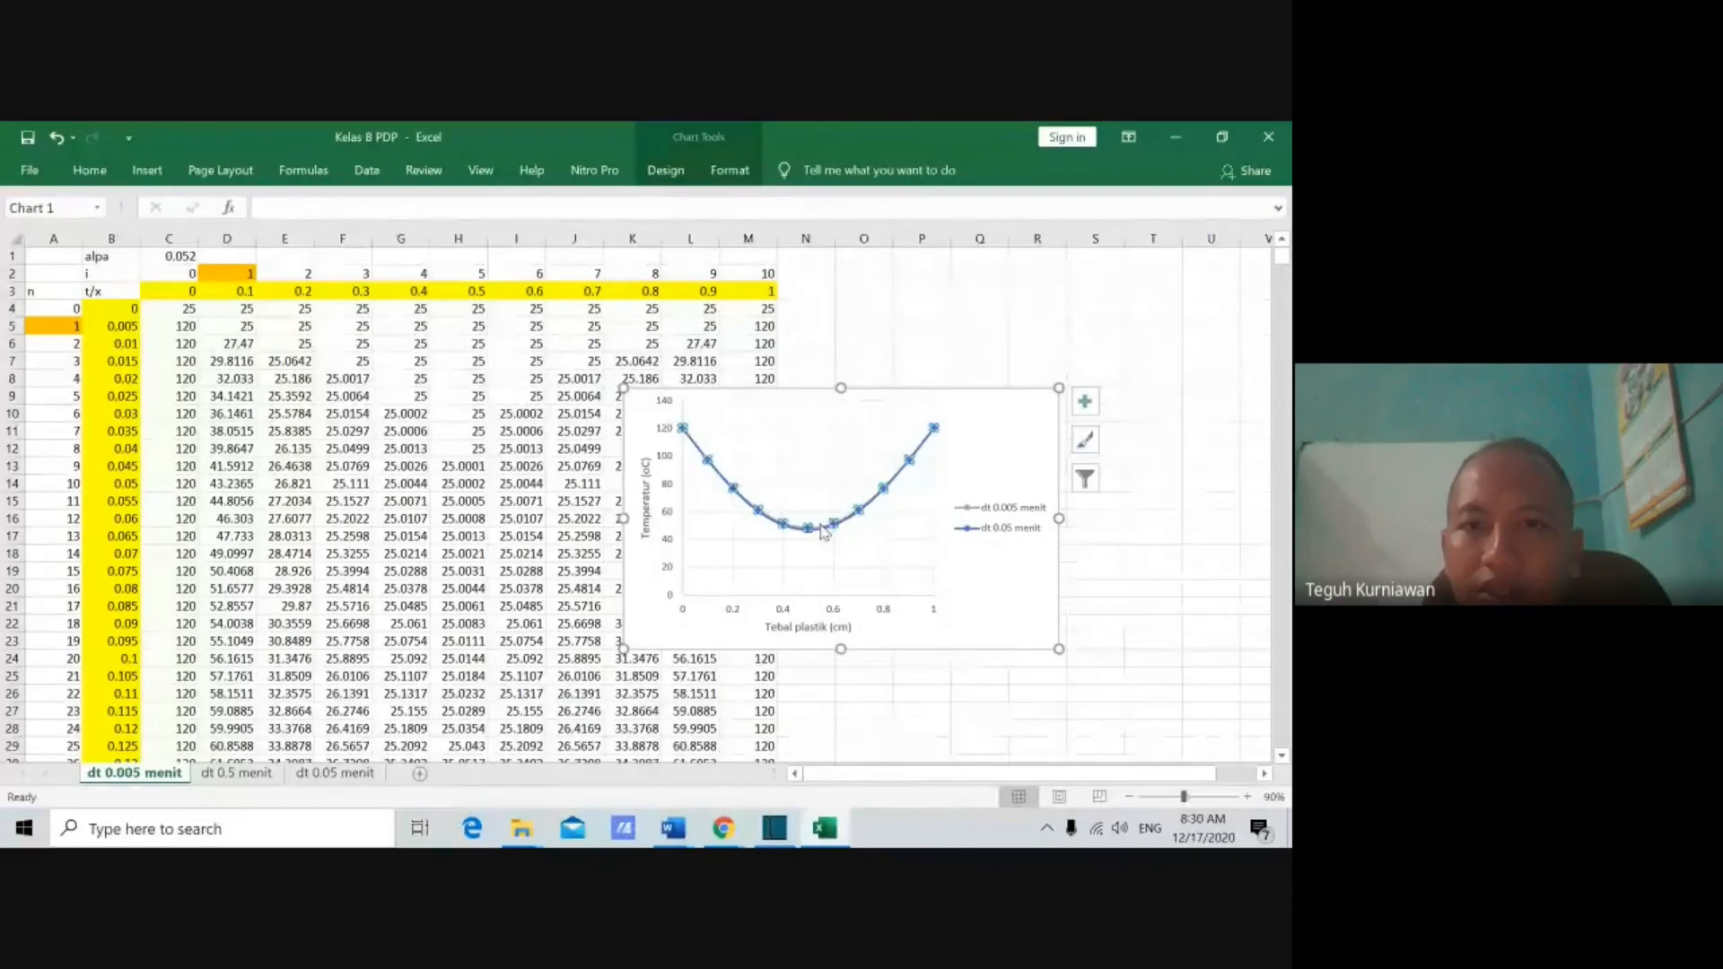
{"action": "left_click", "coordinate": [673, 173]}
{"action": "left_click", "coordinate": [729, 170]}
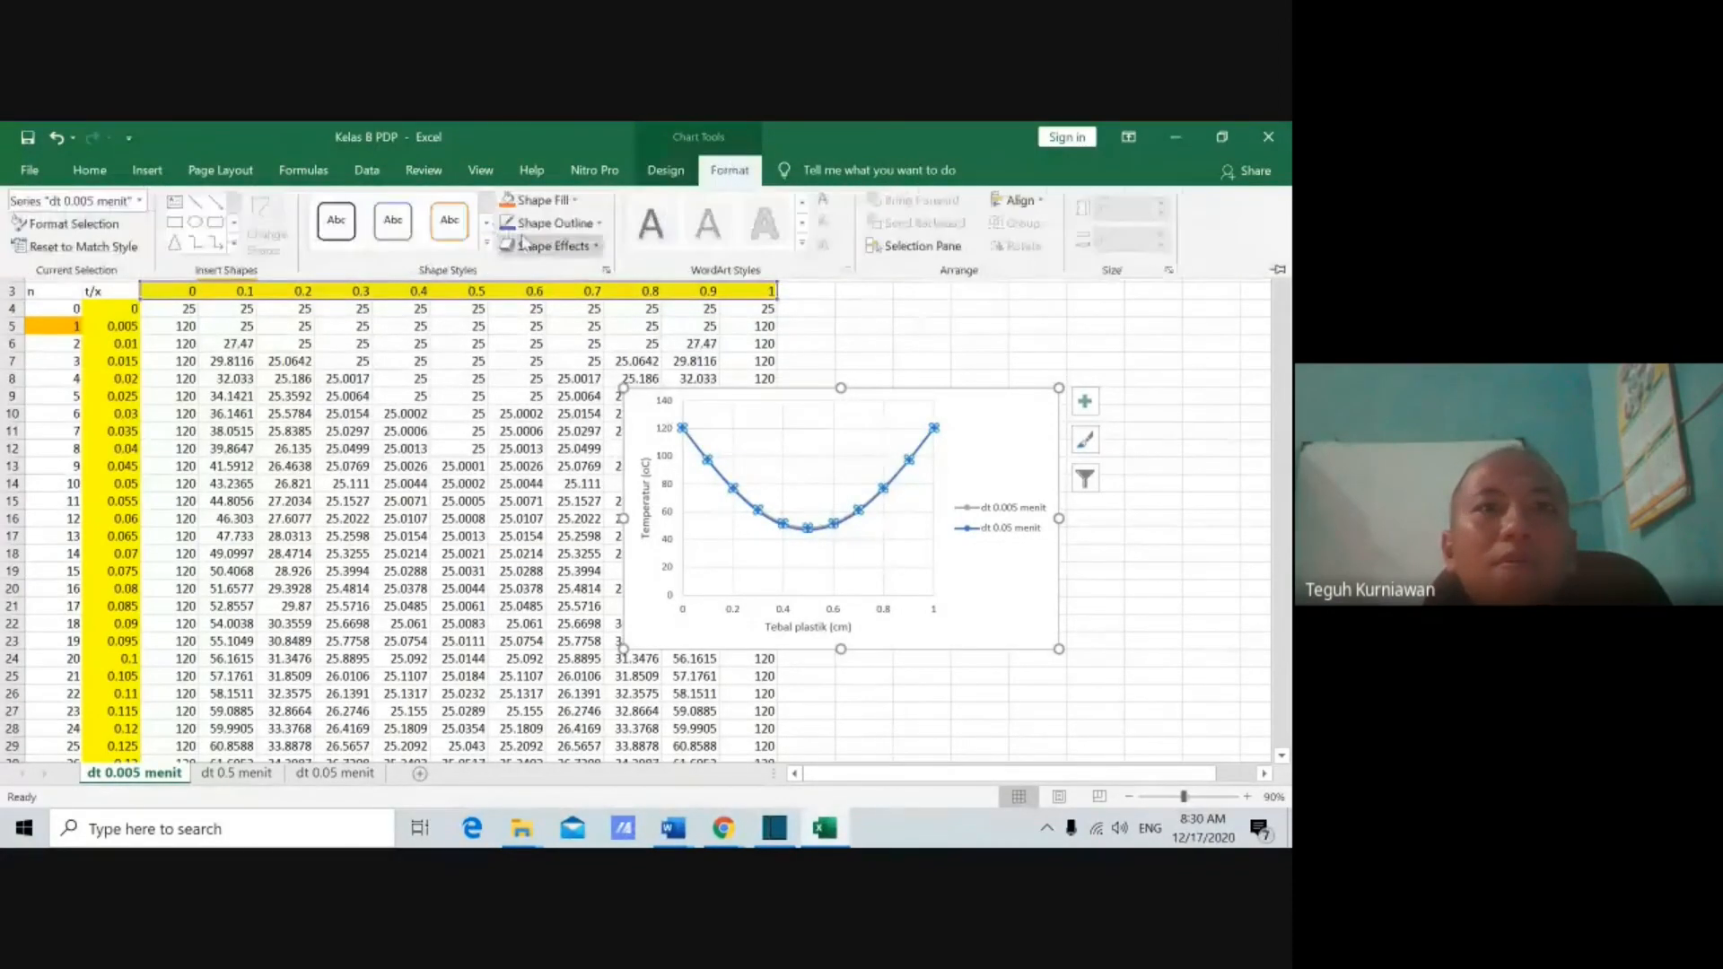
{"action": "left_click", "coordinate": [557, 222]}
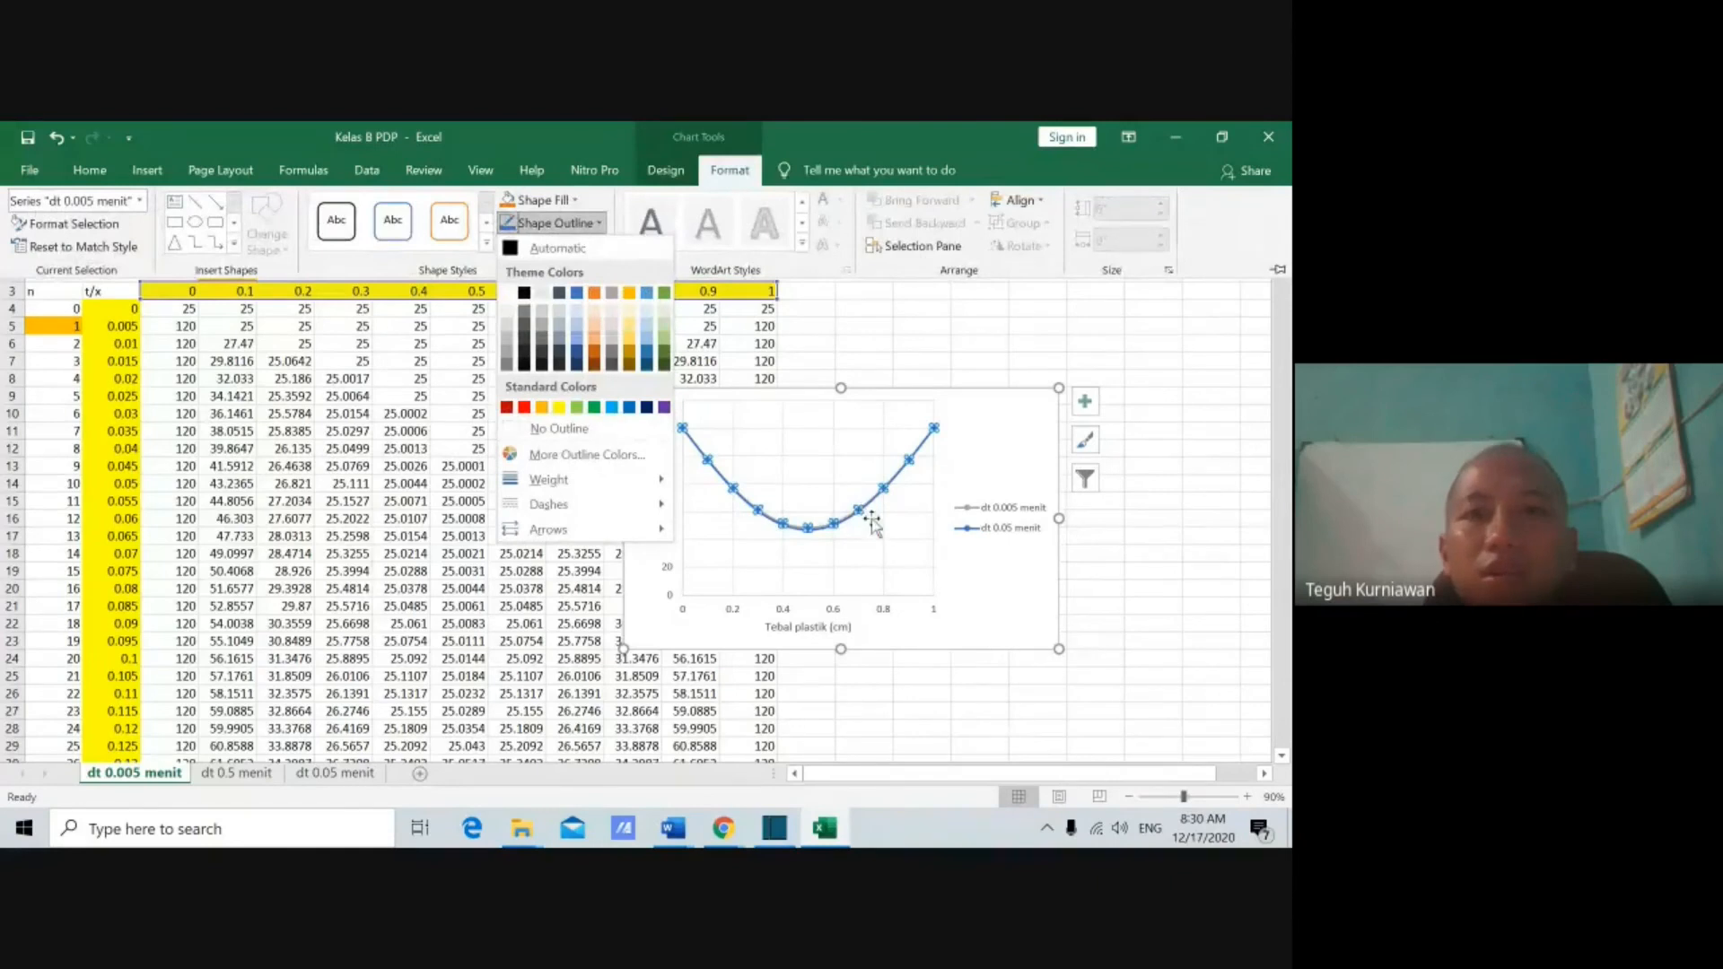
{"action": "key", "text": "Escape"}
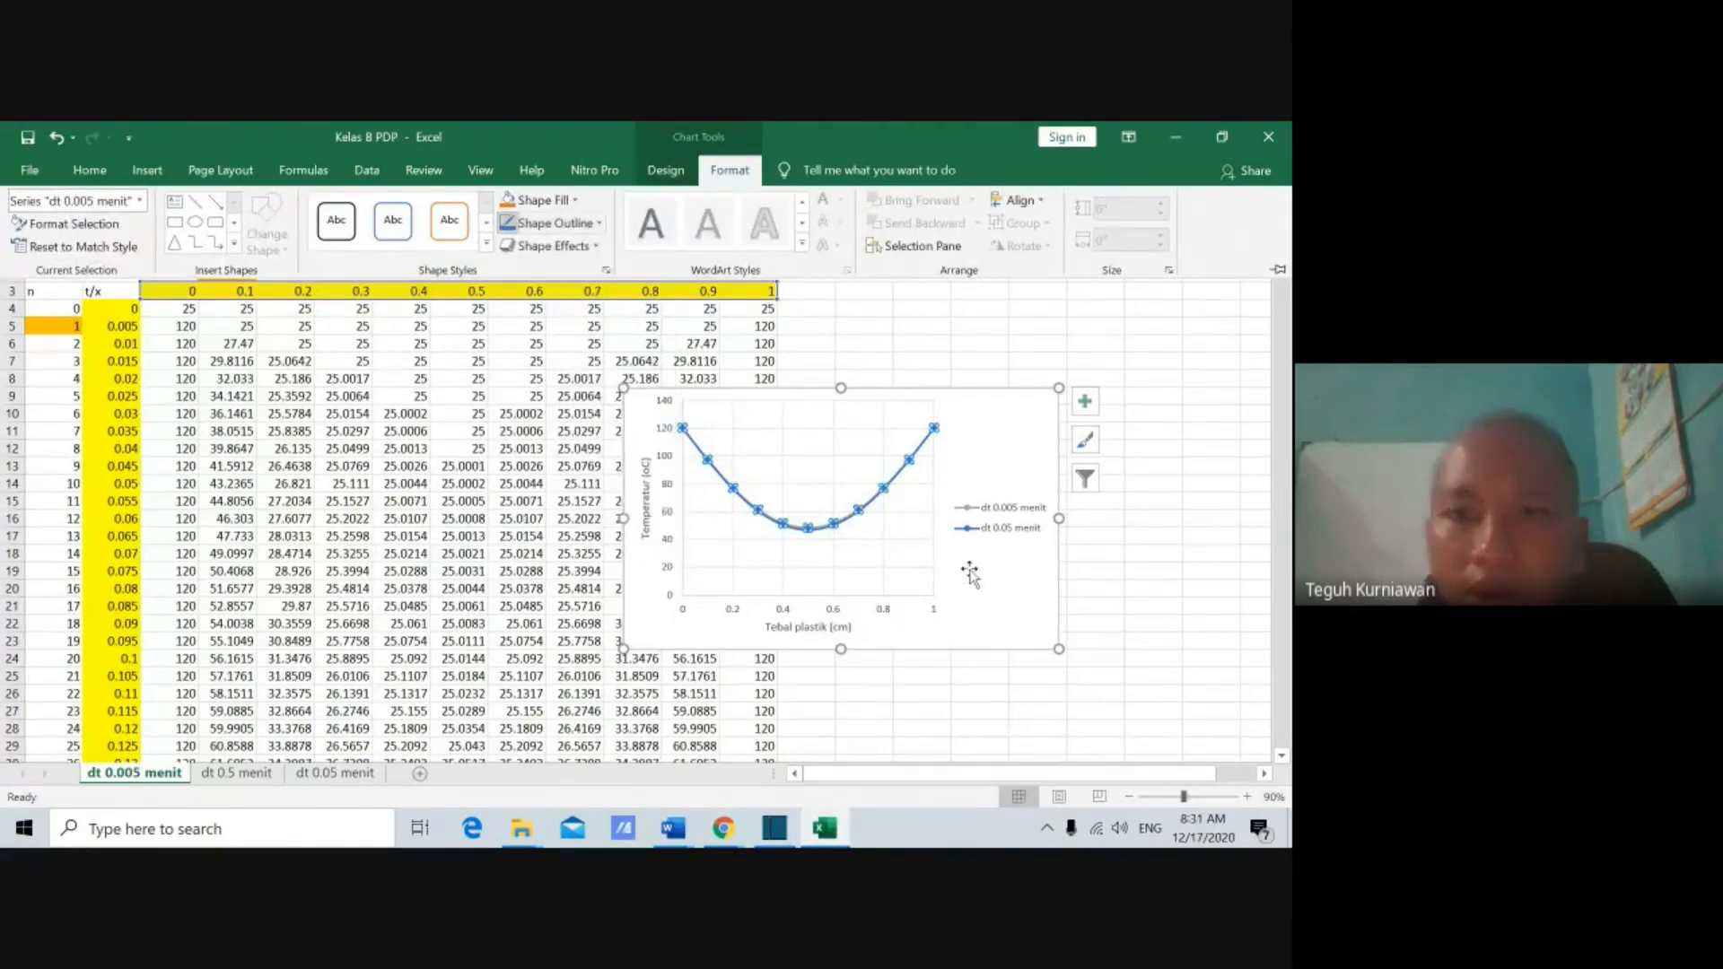
{"action": "key", "text": "Escape"}
Step: Change the outline colour of the chart's dt 0.005 menit curve to red
{"action": "left_click", "coordinate": [821, 518]}
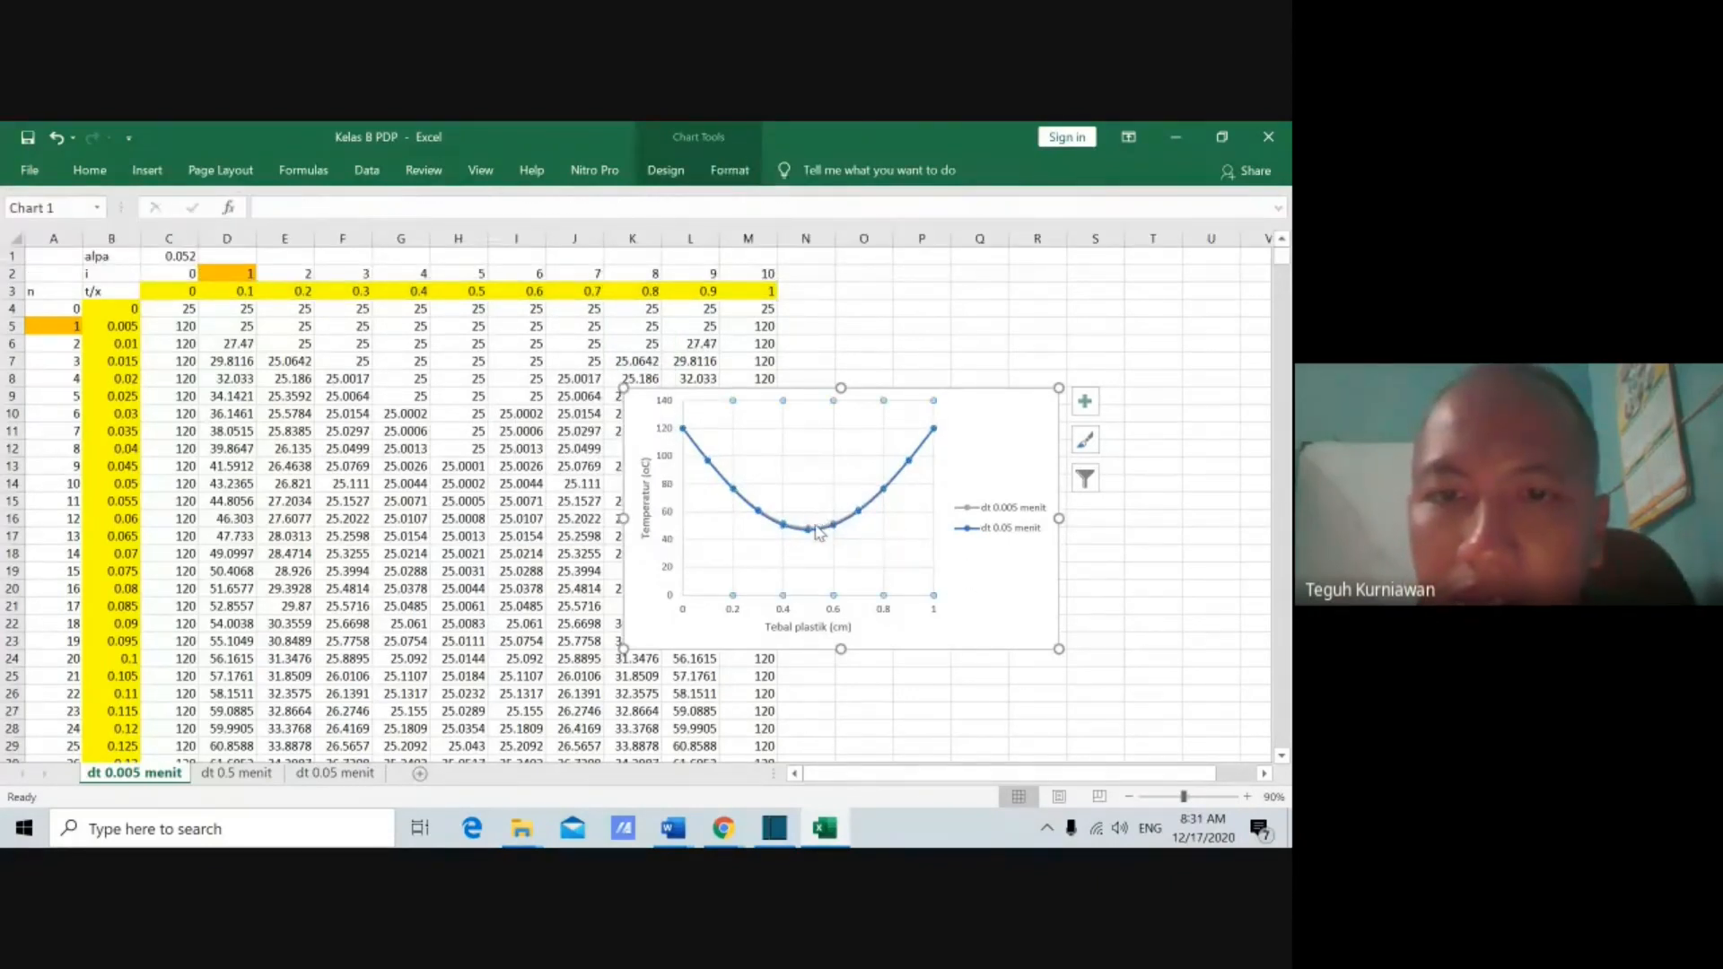
{"action": "left_click", "coordinate": [819, 532]}
{"action": "left_click", "coordinate": [683, 170]}
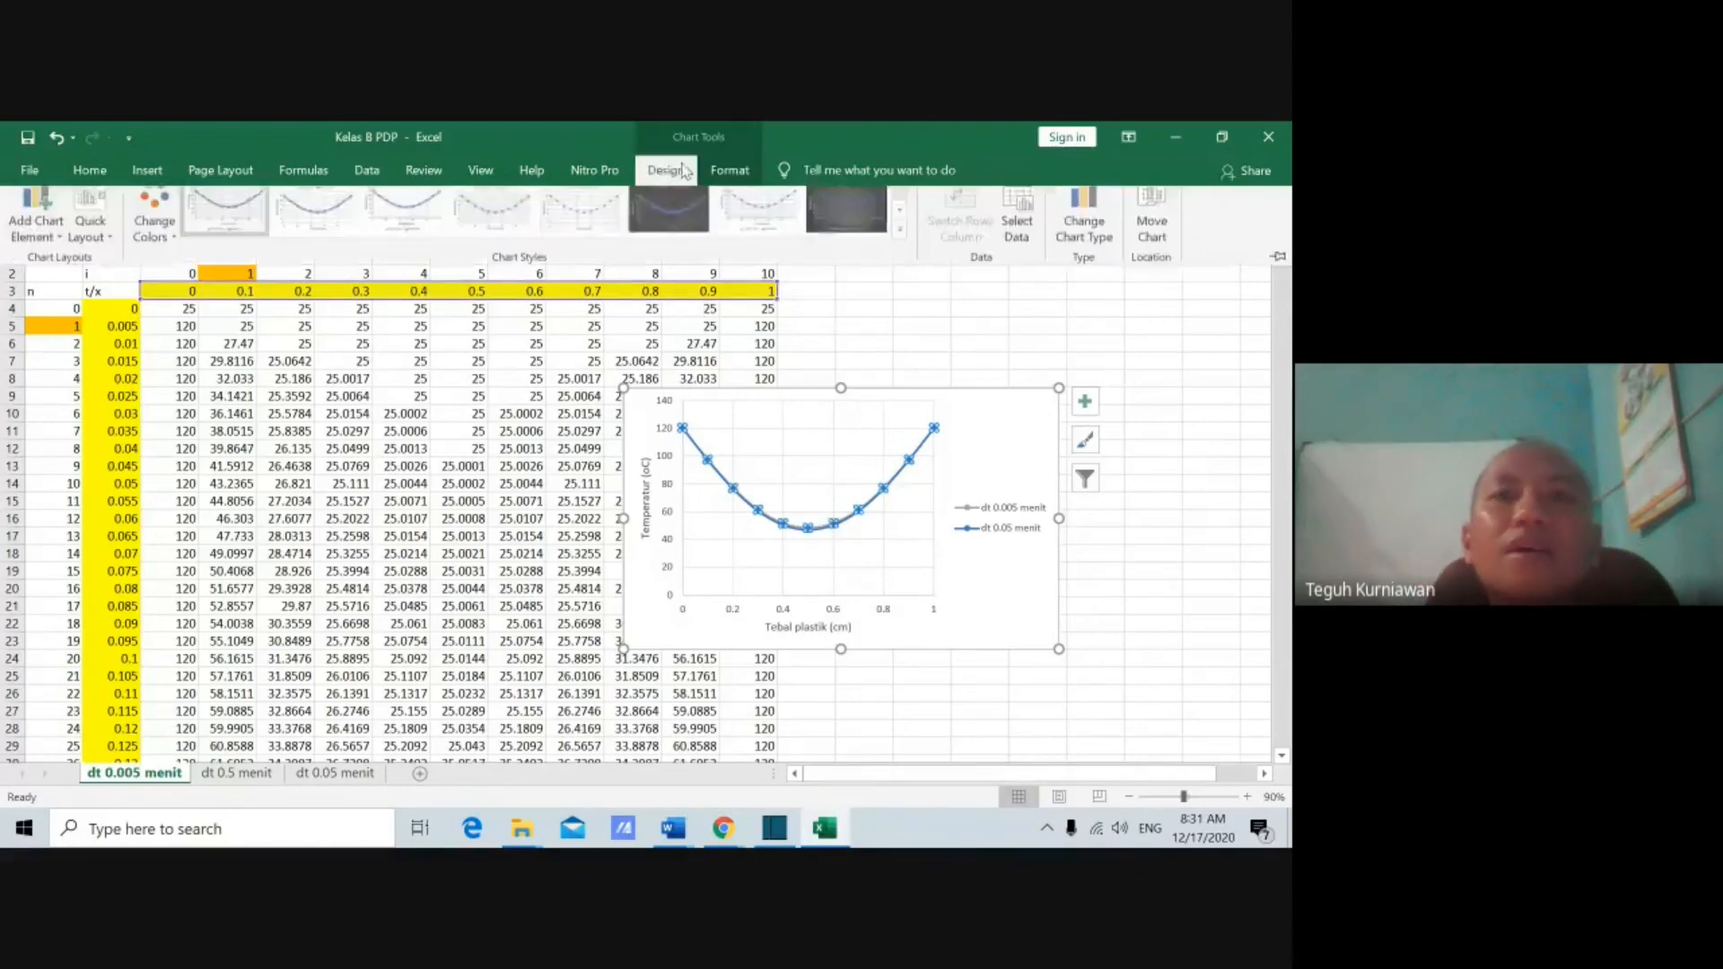
{"action": "left_click", "coordinate": [729, 171]}
{"action": "left_click", "coordinate": [555, 223]}
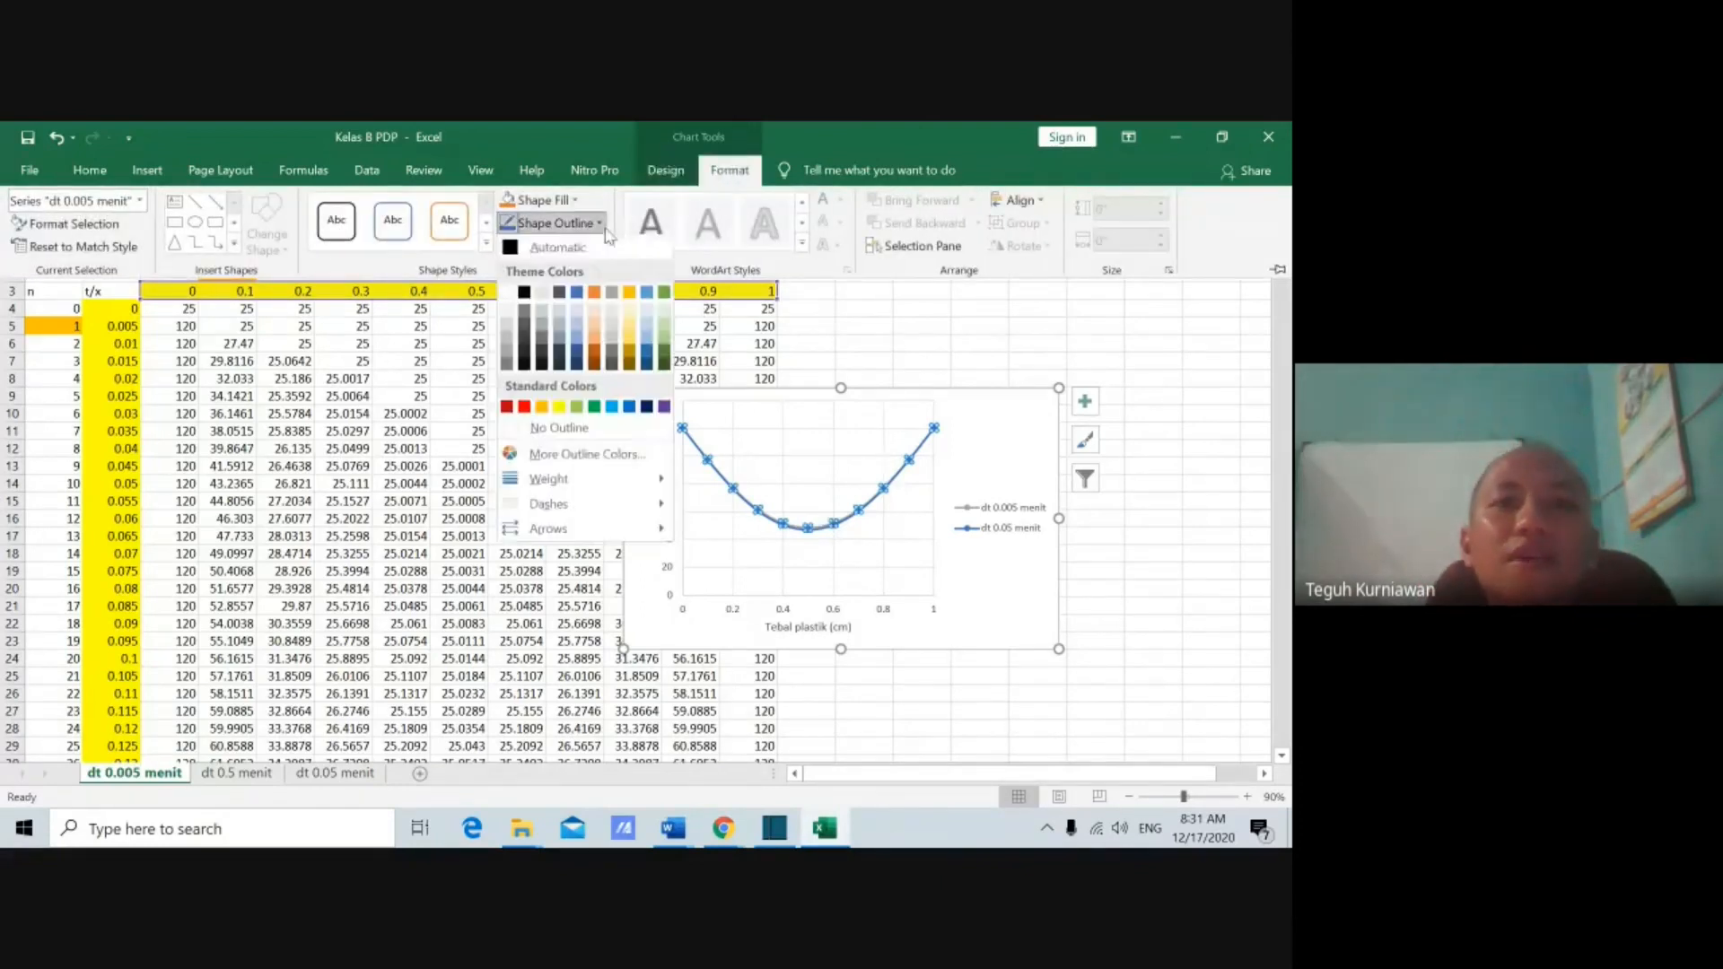
{"action": "left_click", "coordinate": [525, 408]}
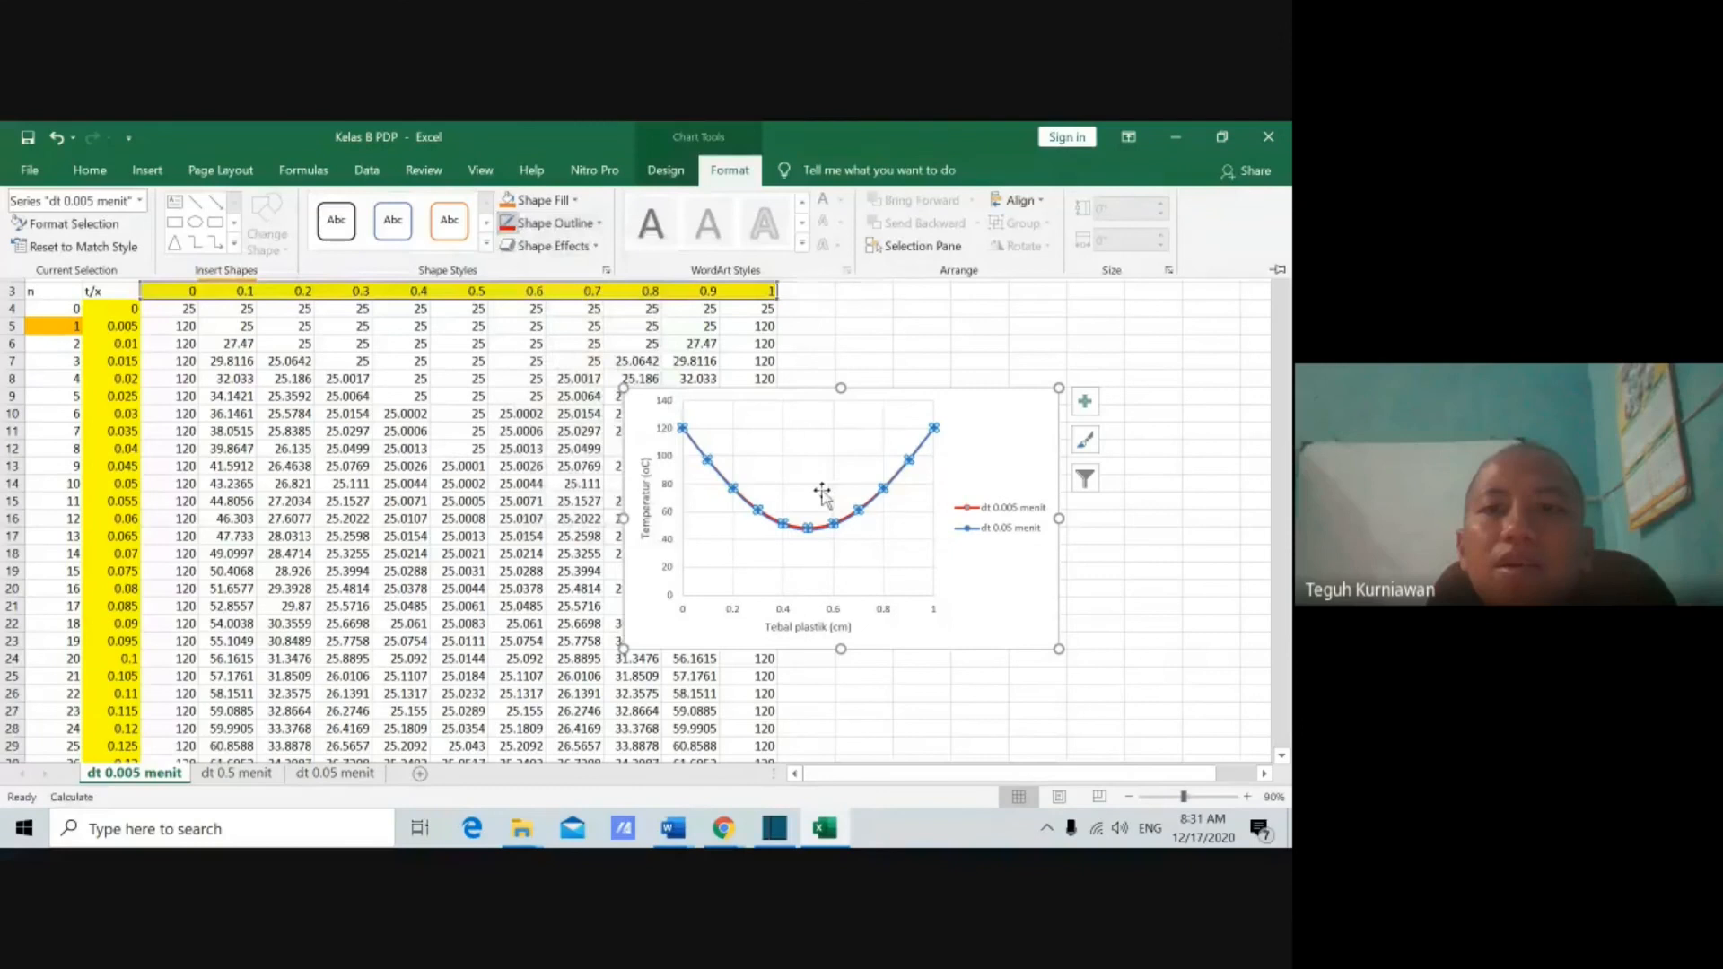
{"action": "left_click", "coordinate": [1140, 589]}
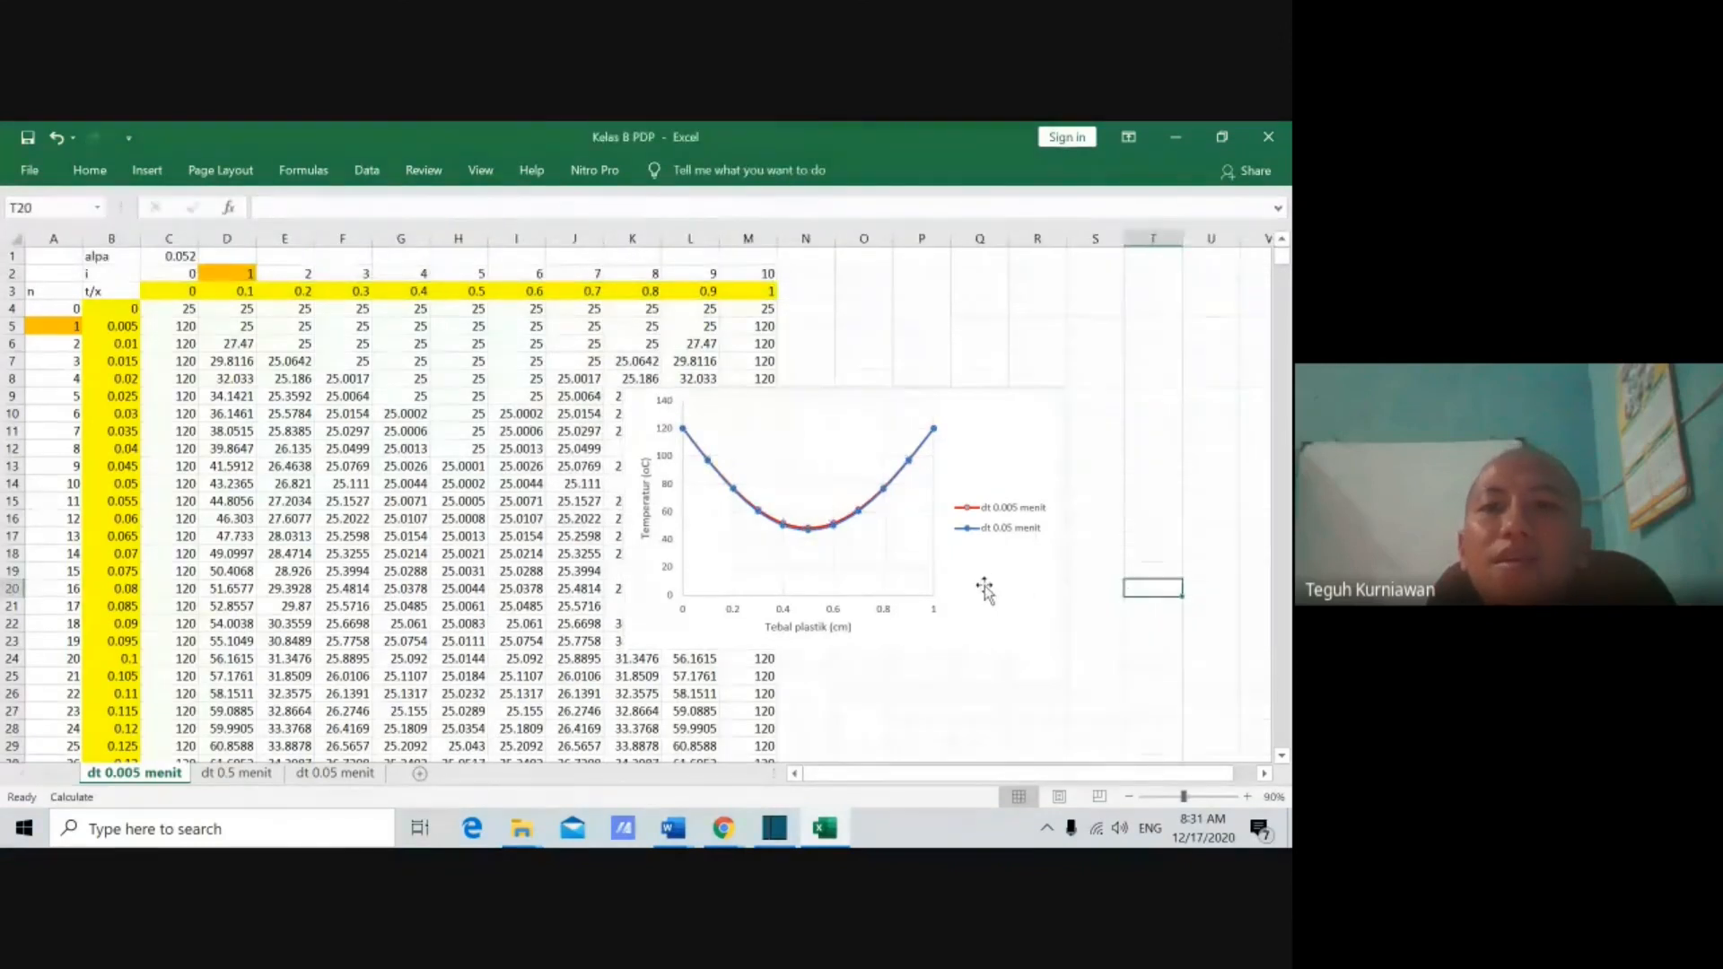
Step: Reposition the comparison chart beside the temperature table so it no longer covers the data
{"action": "left_click_drag", "start_coordinate": [986, 581], "coordinate": [1028, 593]}
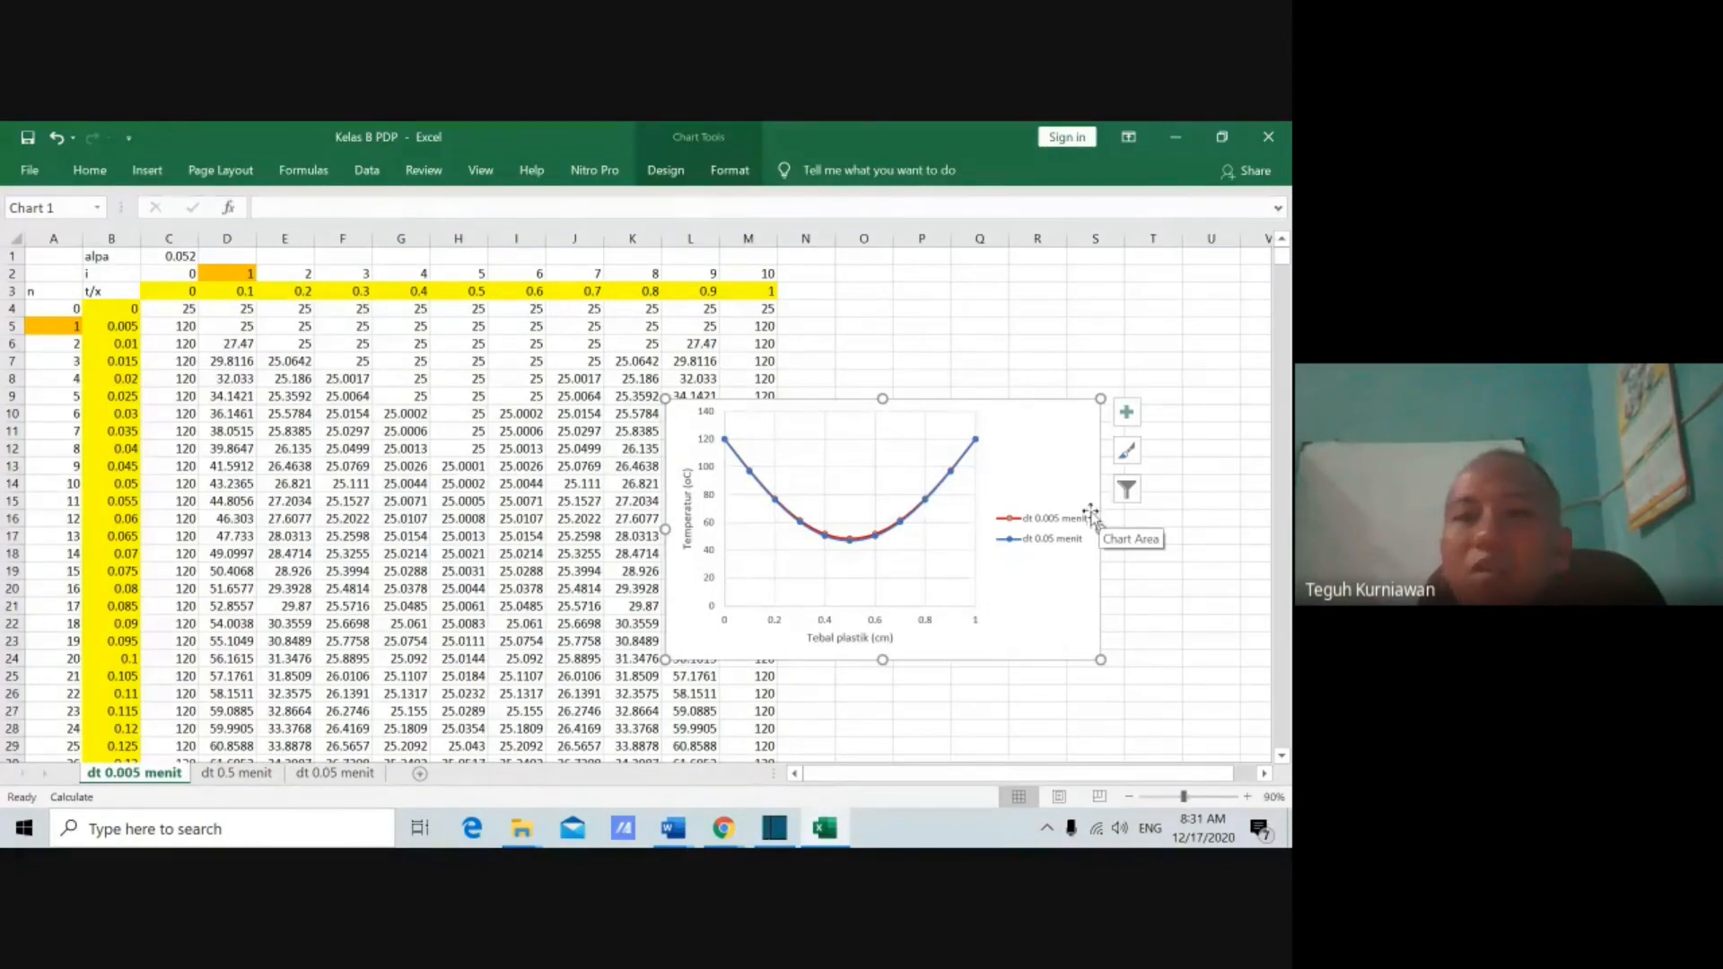
{"action": "left_click_drag", "start_coordinate": [1020, 420], "coordinate": [1041, 406]}
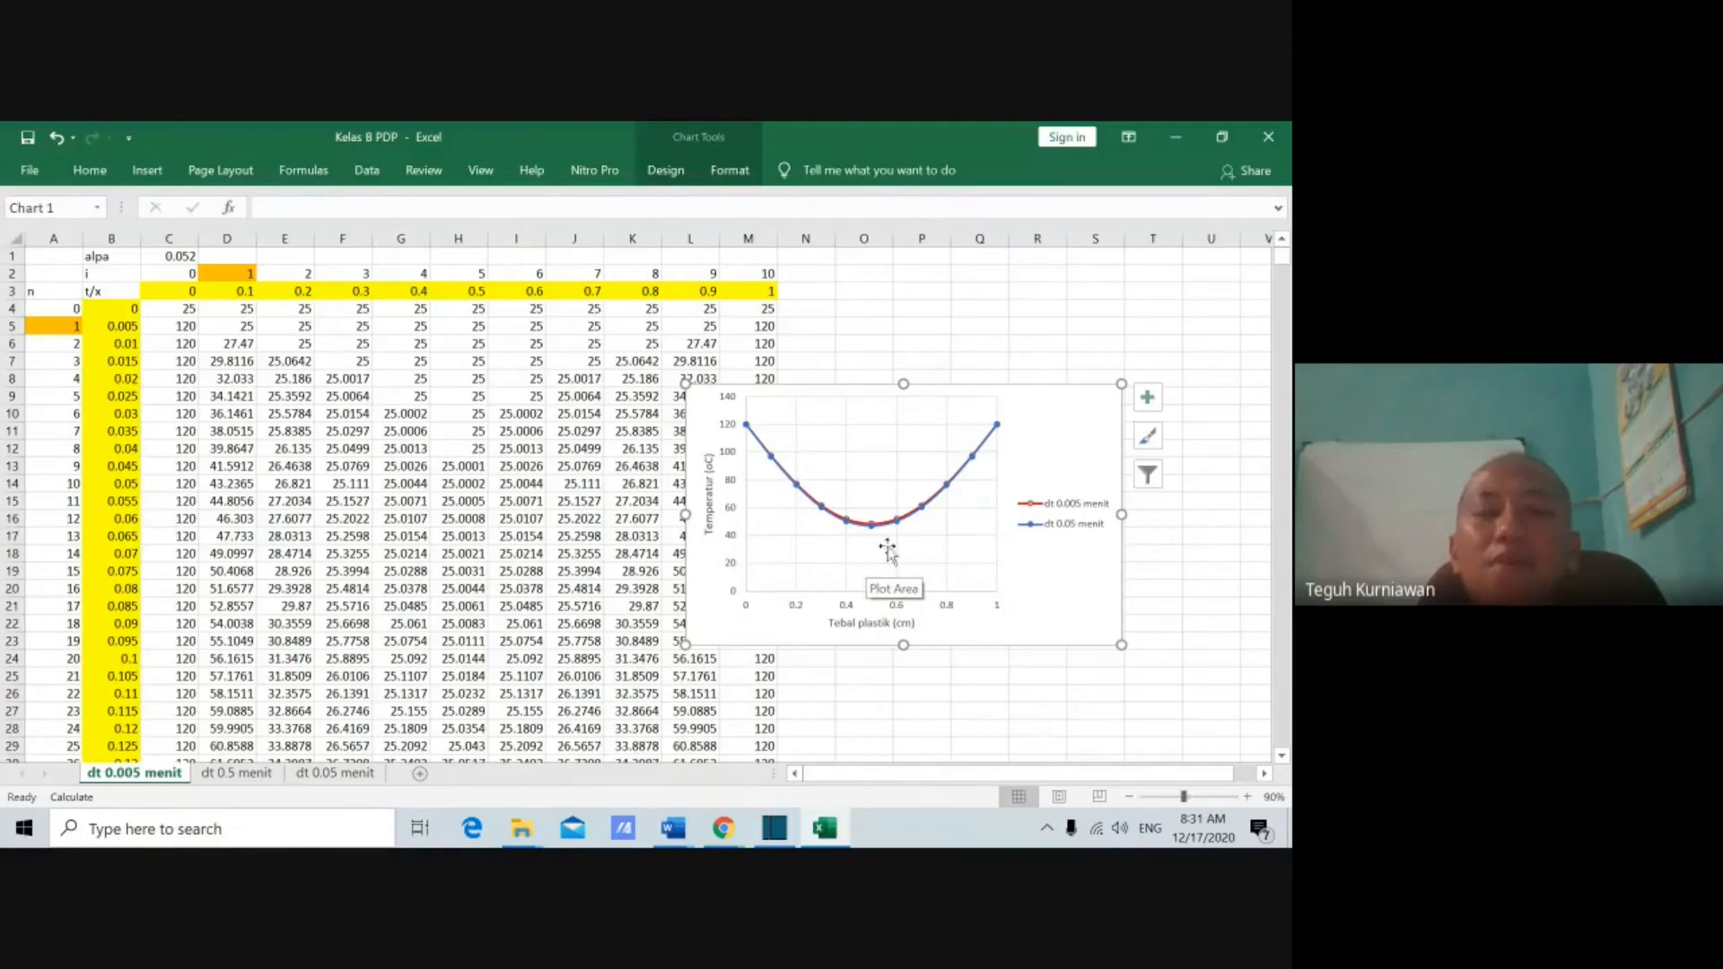
{"action": "left_click_drag", "start_coordinate": [1046, 420], "coordinate": [1140, 362]}
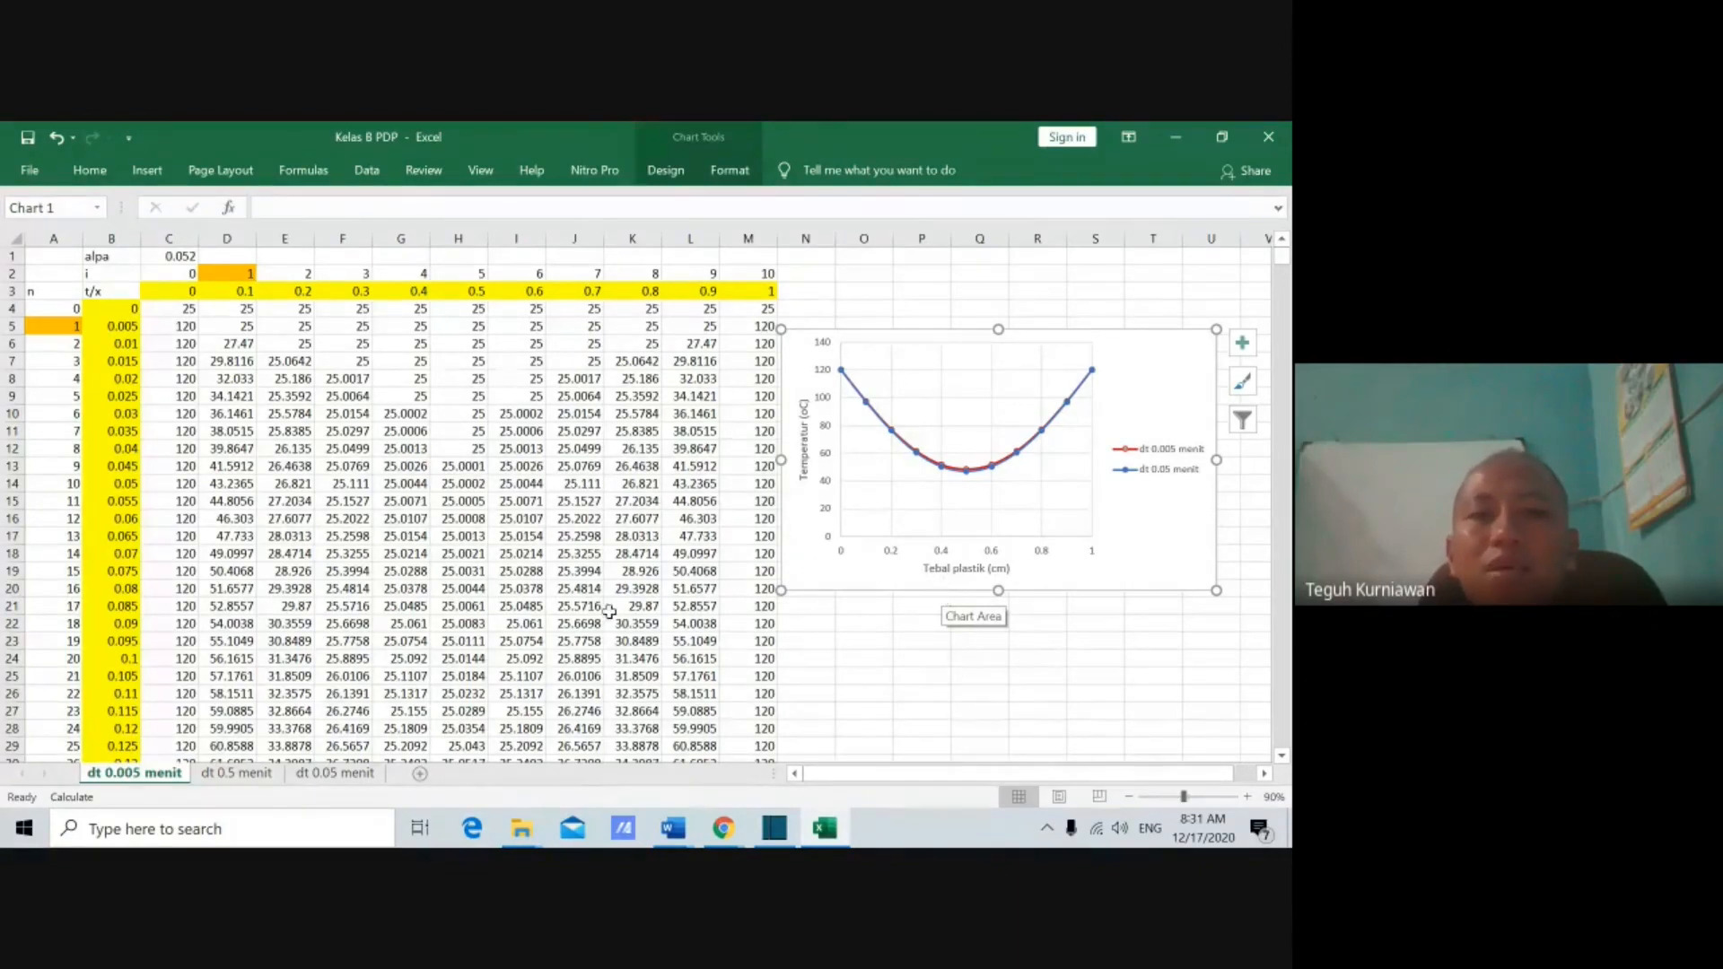
Step: Review the tables and charts on the dt 0.5 menit and dt 0.05 menit sheets, glancing at the Google Meet call in between
{"action": "left_click", "coordinate": [236, 773]}
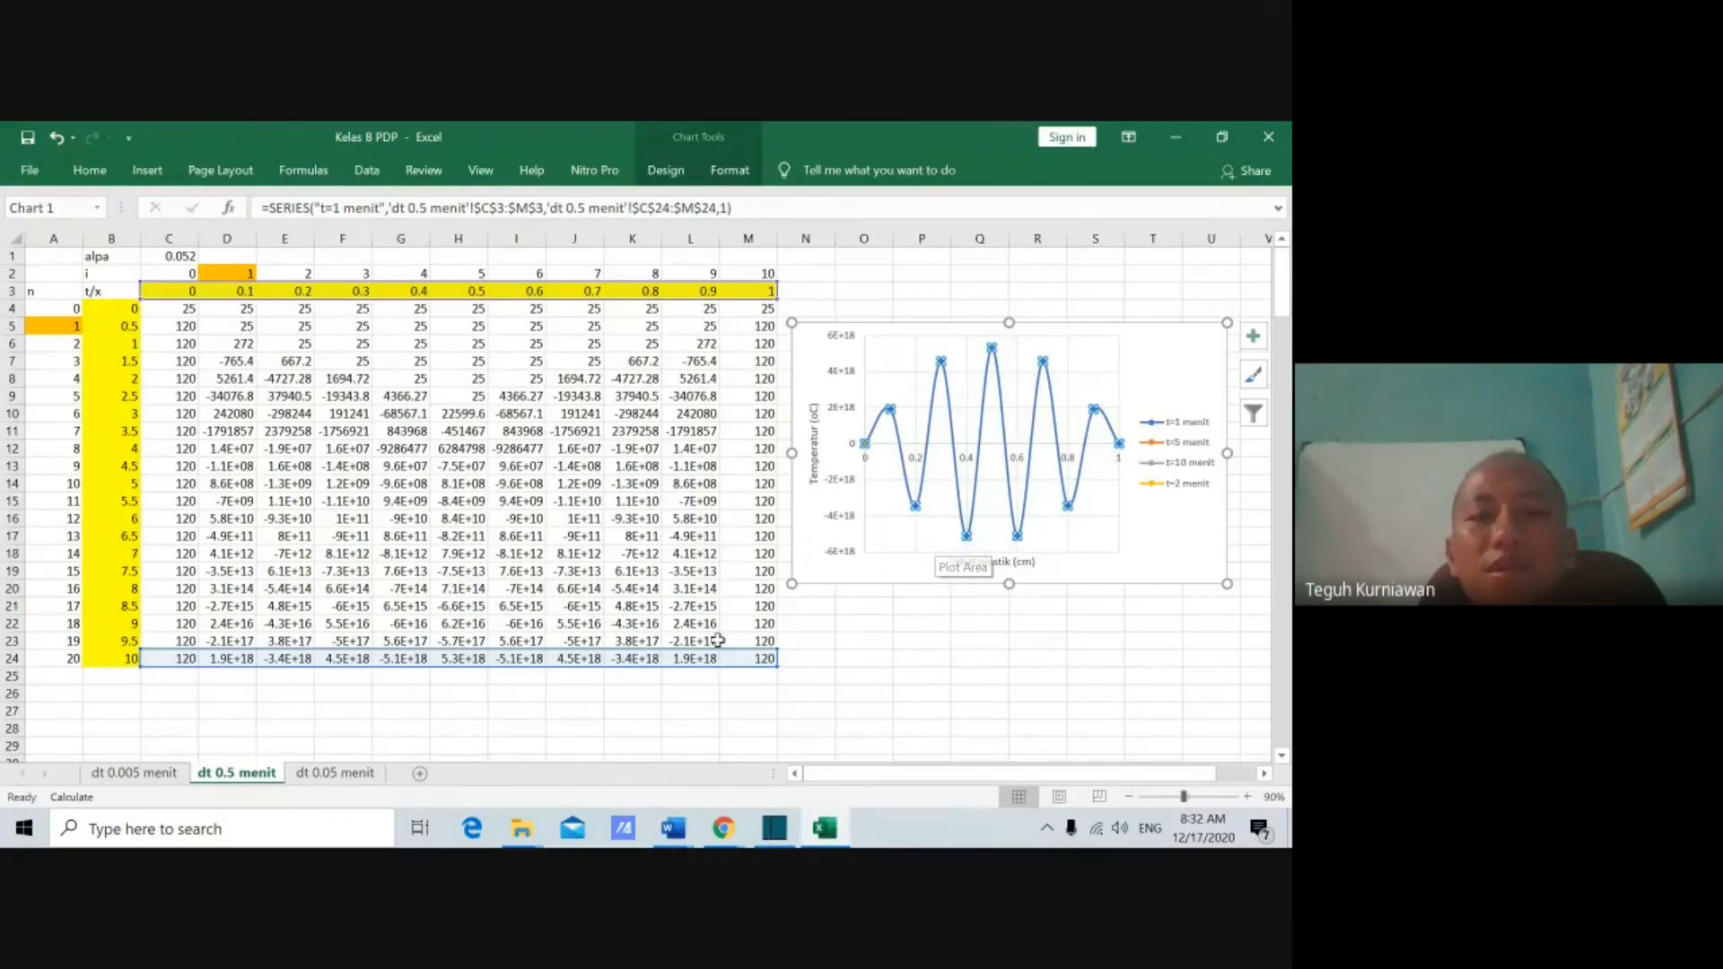
{"action": "left_click", "coordinate": [574, 693]}
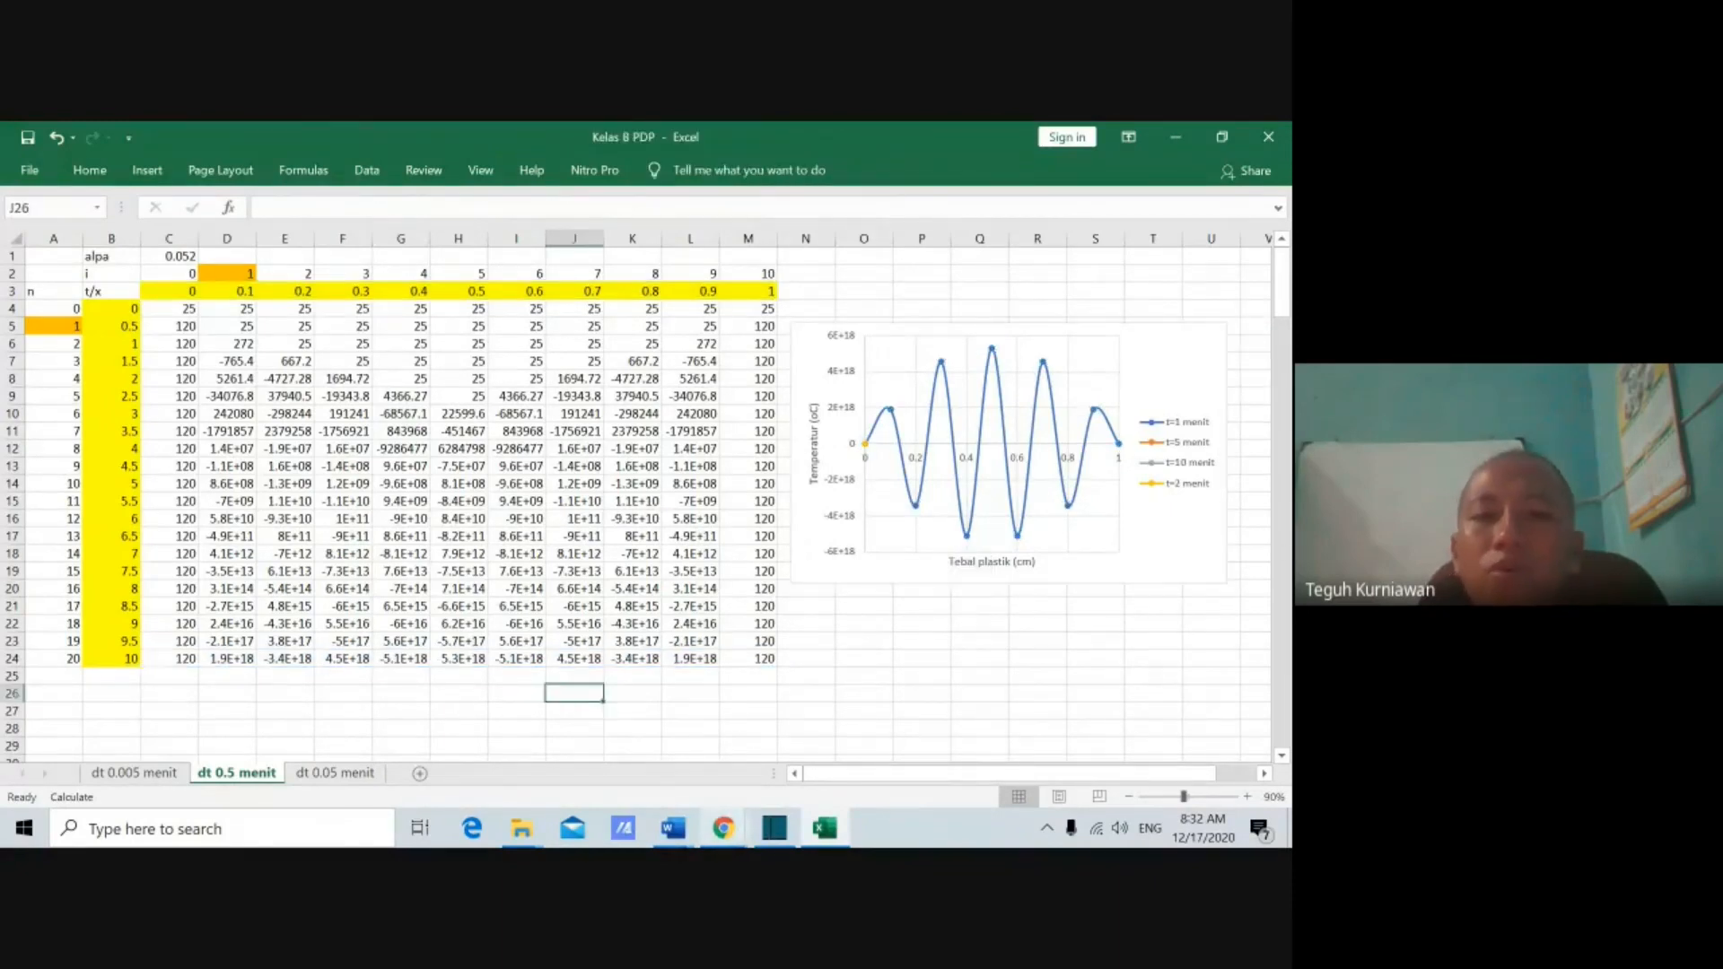
{"action": "mouse_move", "coordinate": [724, 828]}
{"action": "mouse_move", "coordinate": [707, 741]}
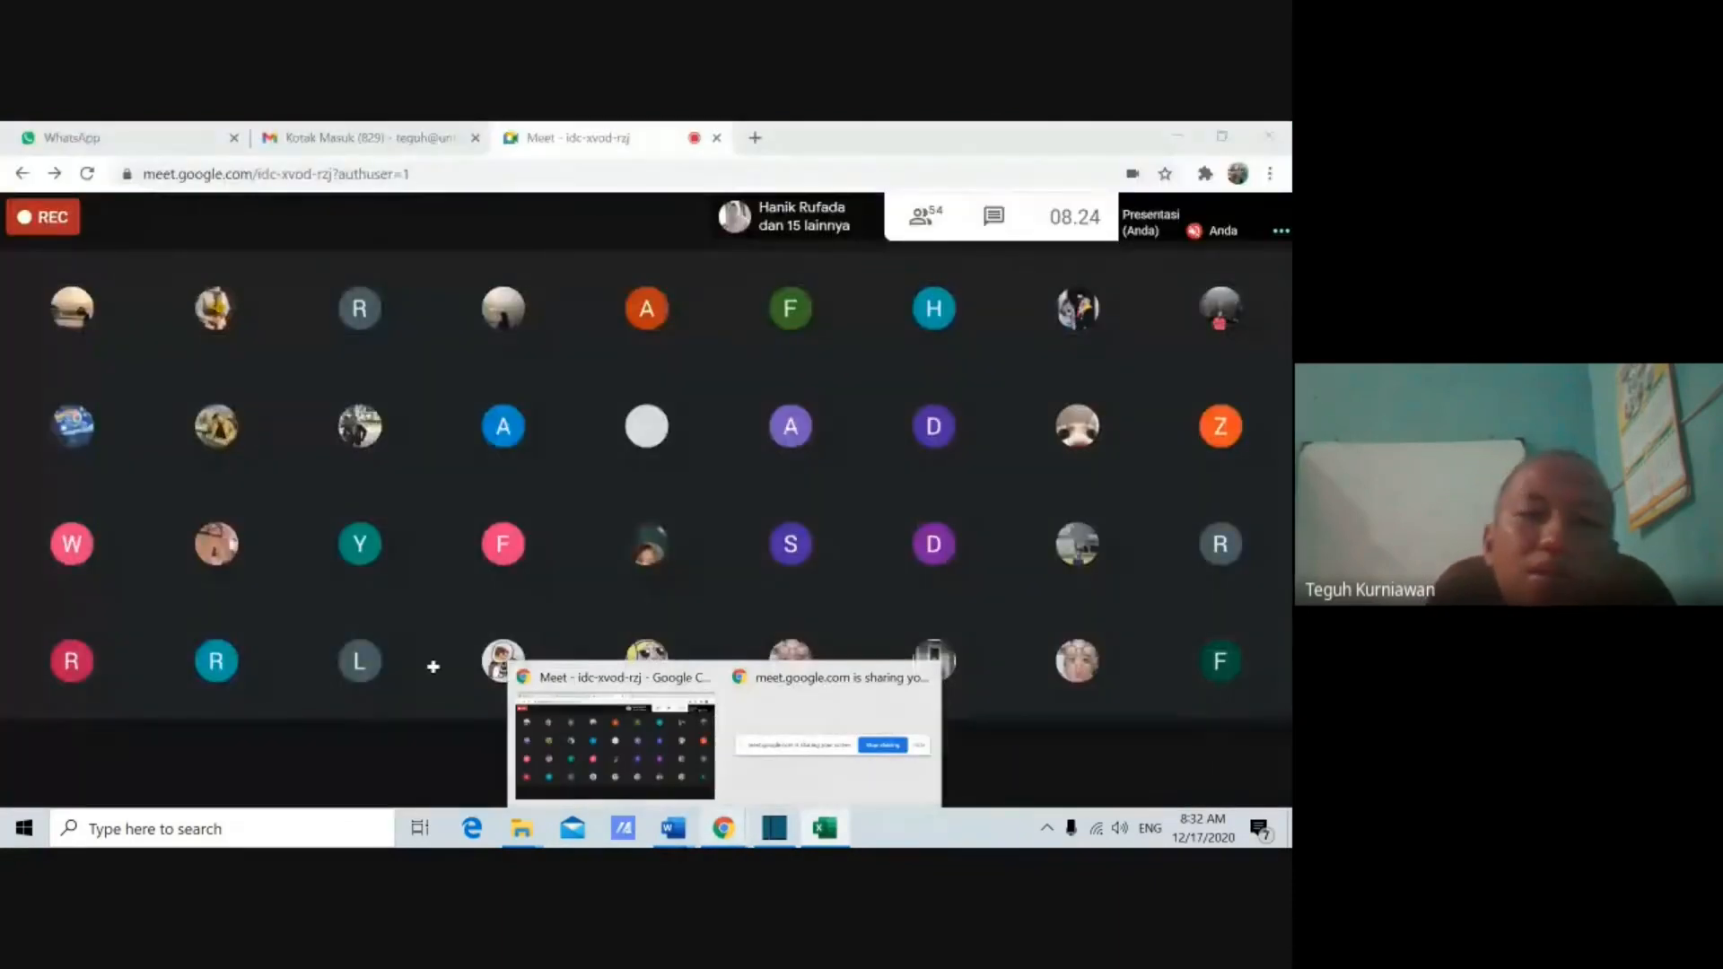
{"action": "left_click", "coordinate": [1095, 658]}
{"action": "left_click", "coordinate": [370, 774]}
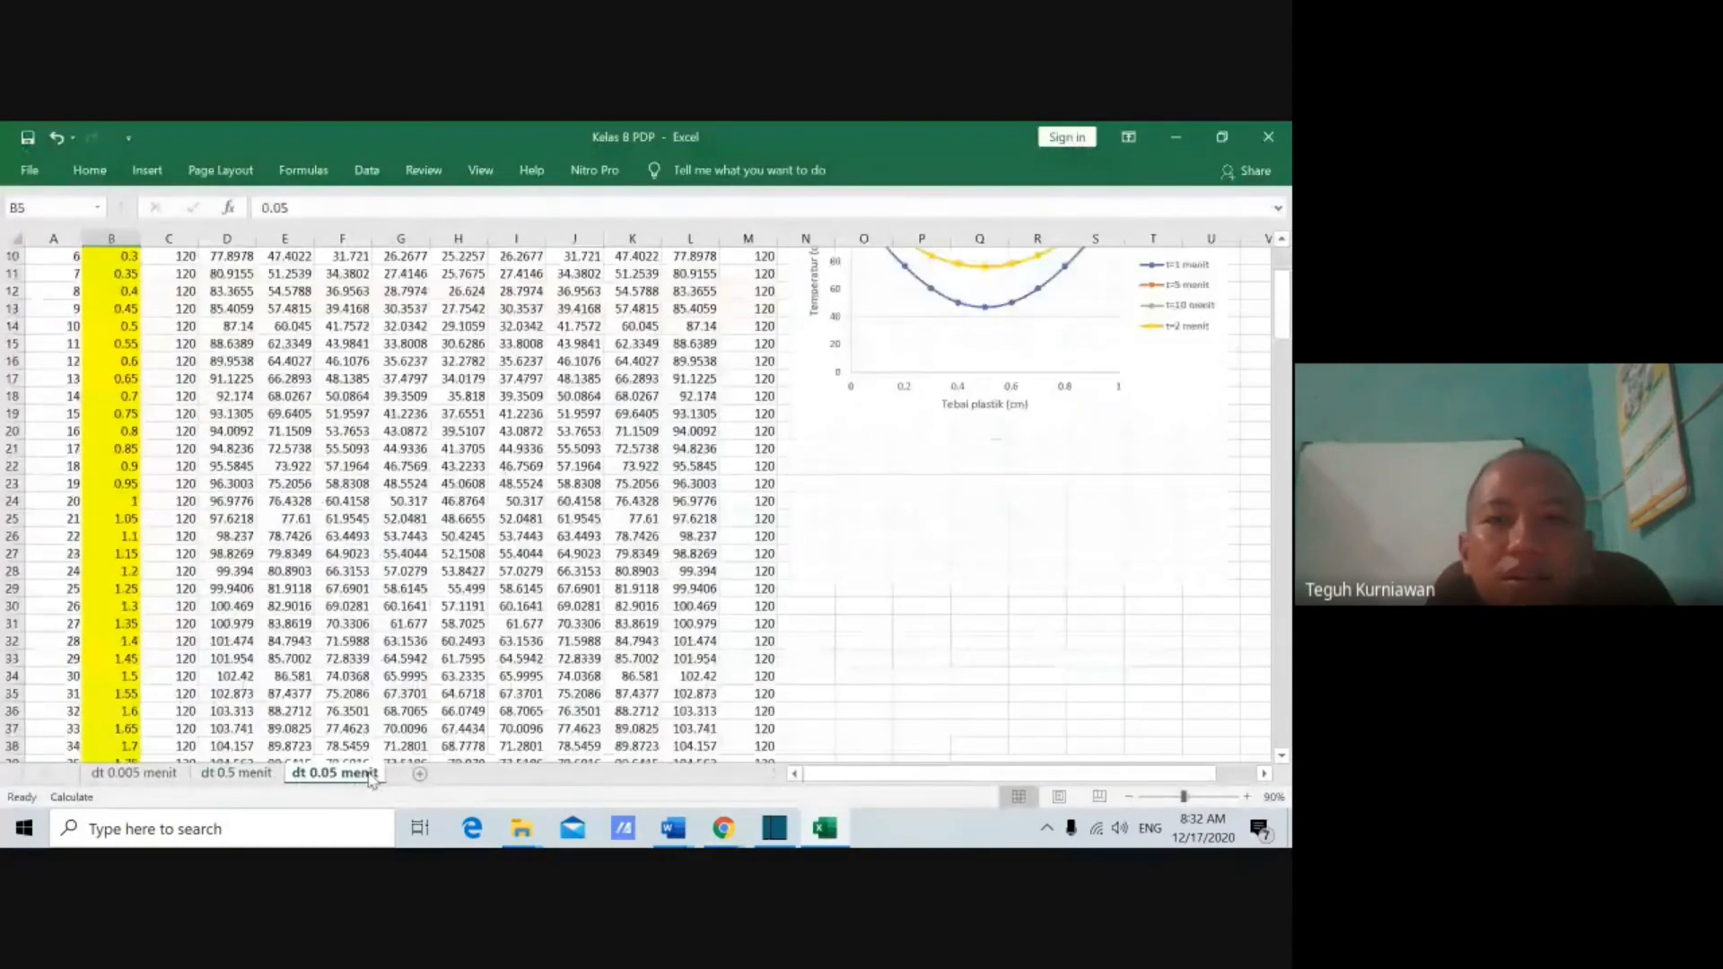
{"action": "left_click", "coordinate": [135, 772]}
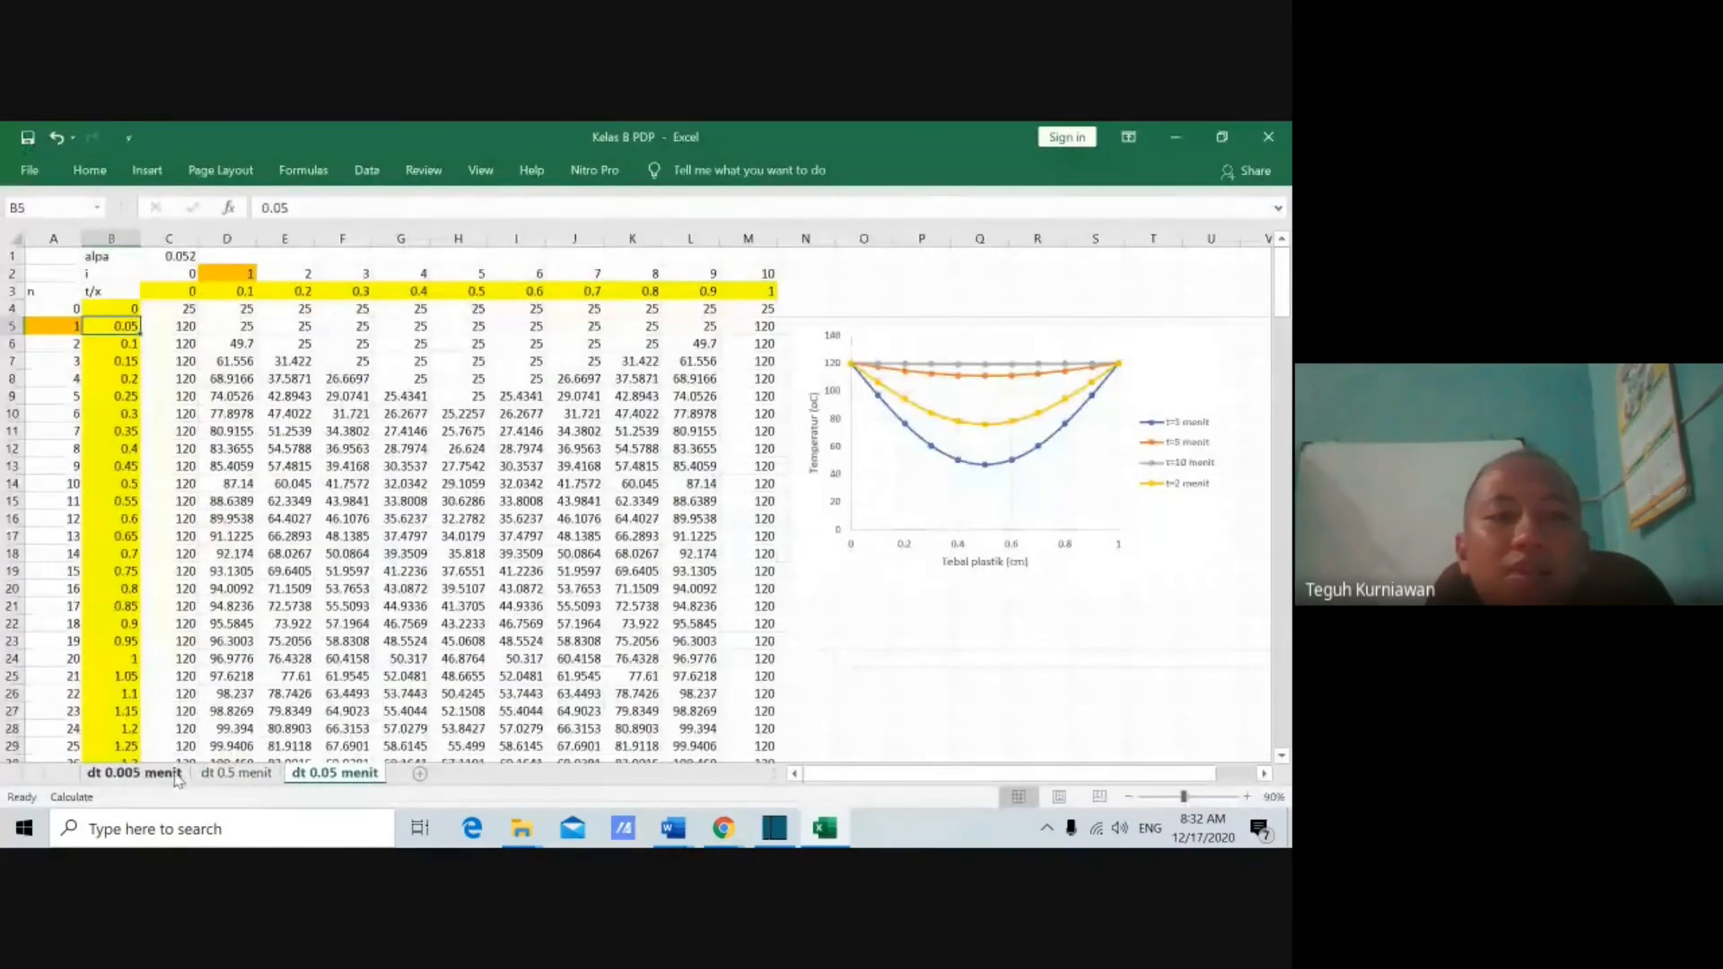